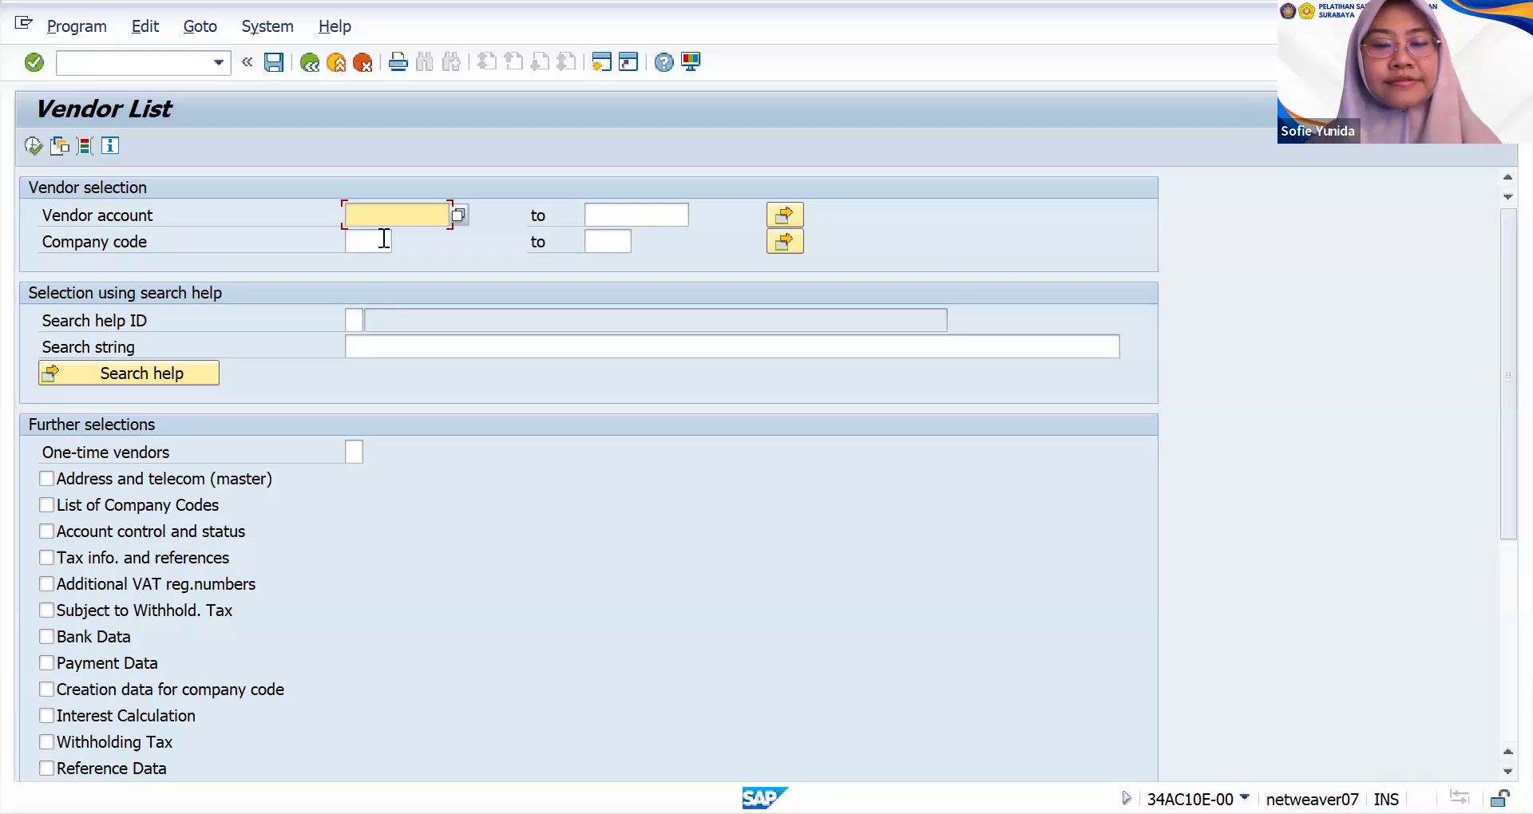
- Run the vendor list report for company code 1000
left_click(377, 241)
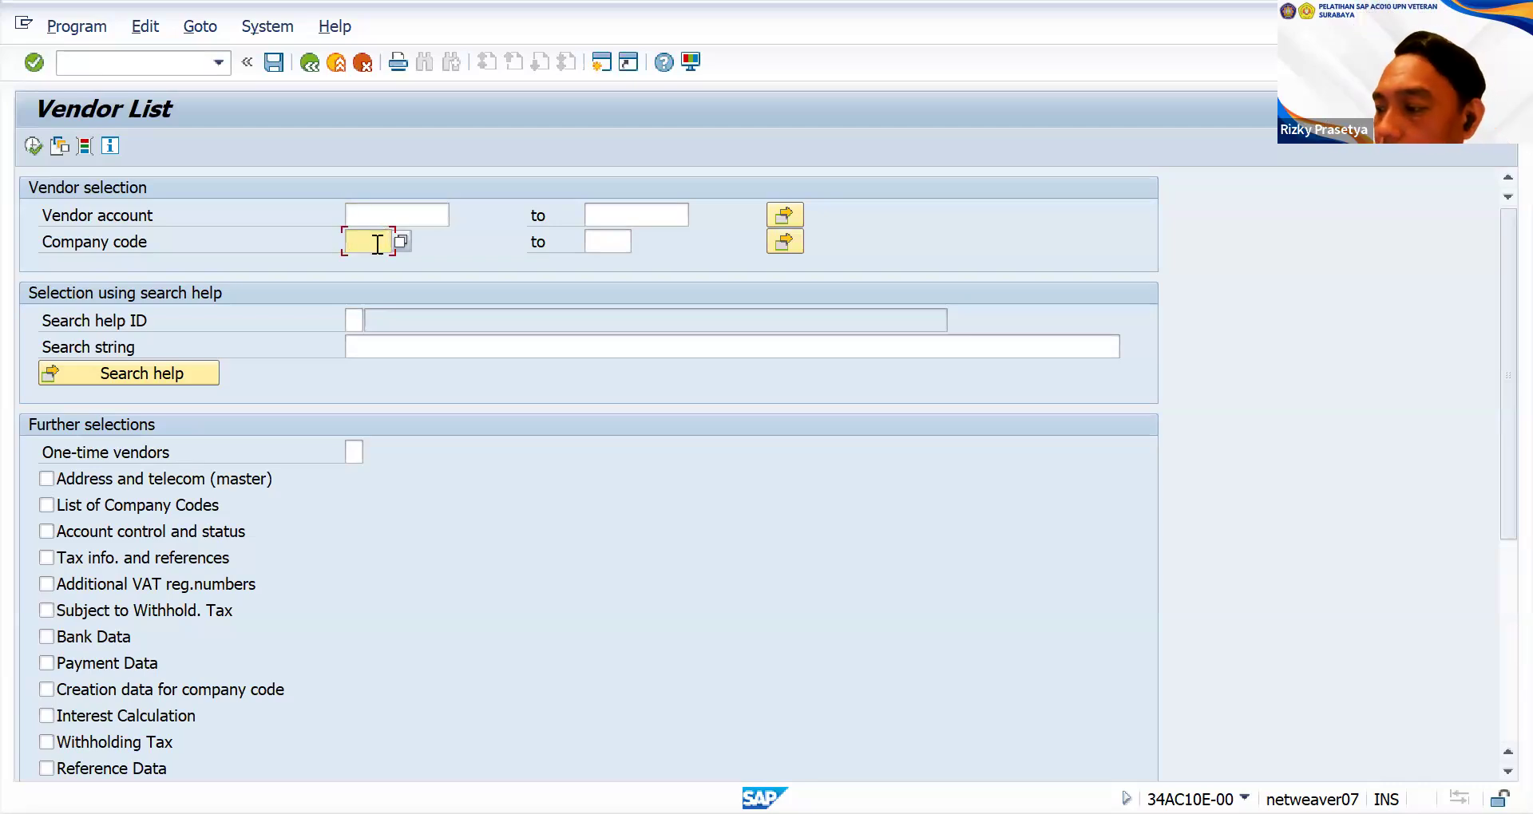
type("1000")
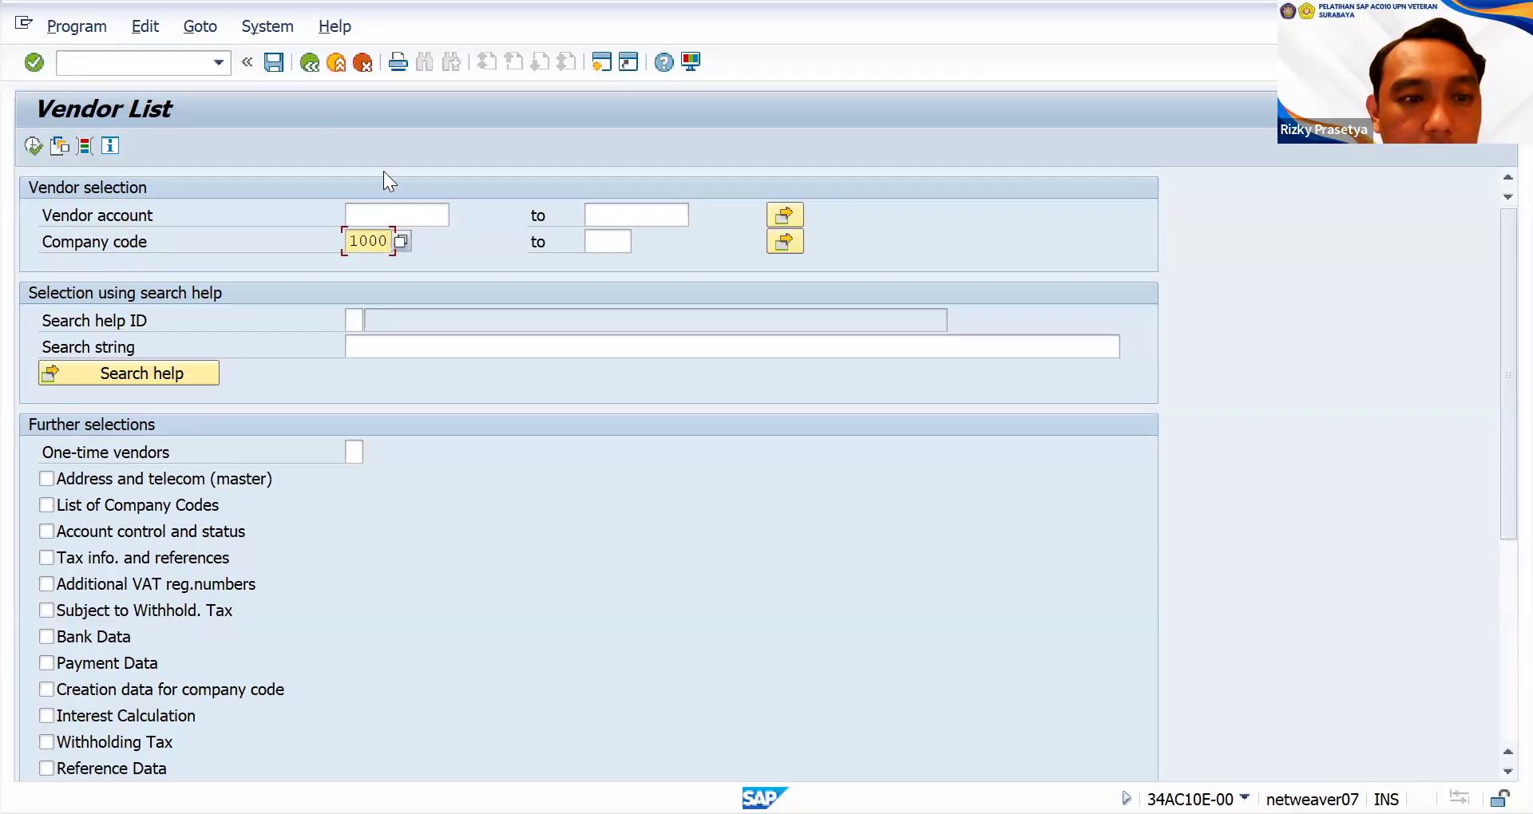
left_click(32, 146)
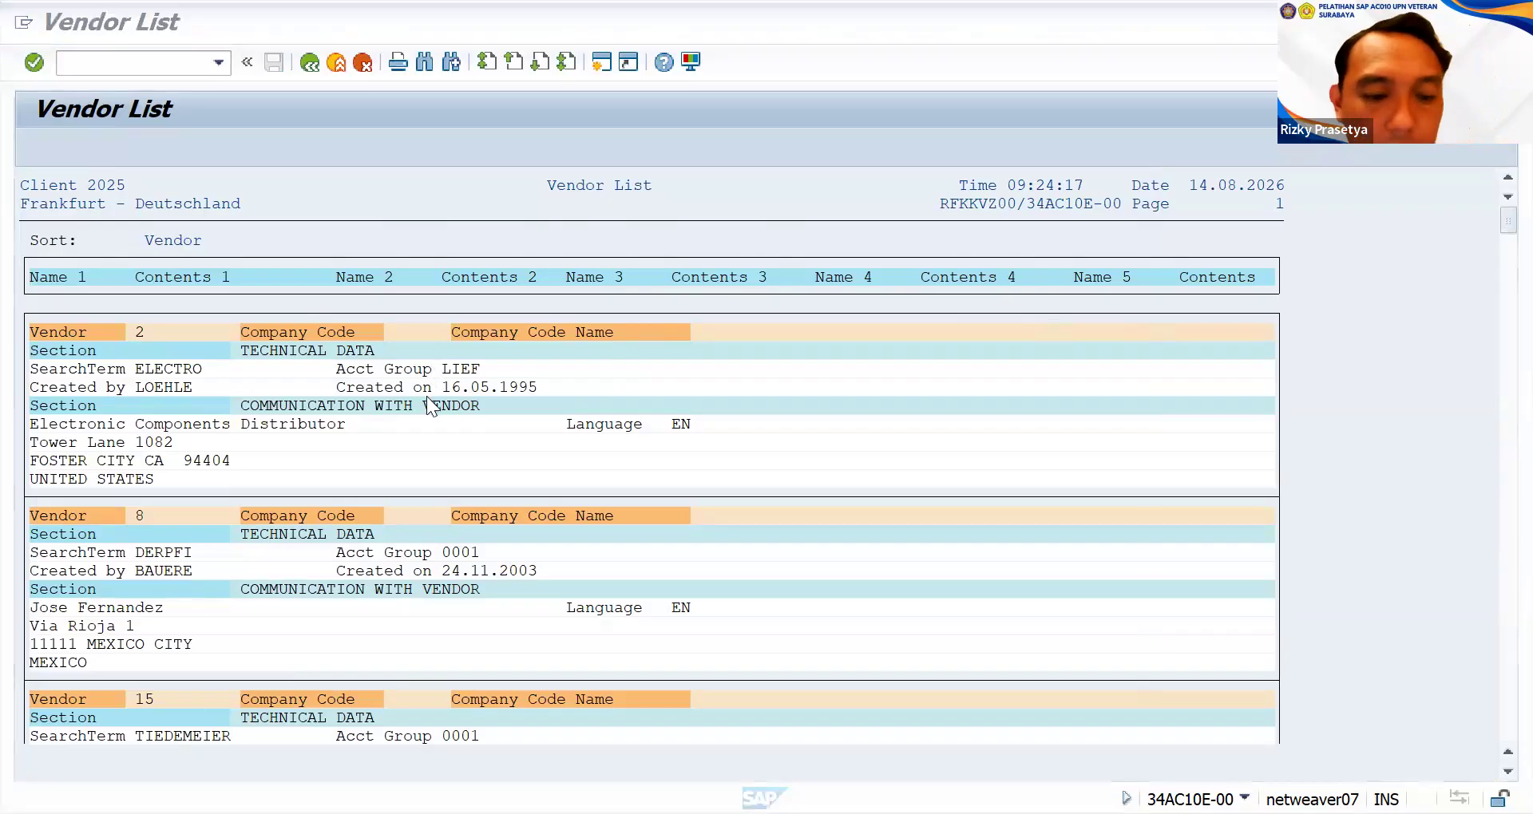
- Look through the vendor entries in the report, checking each vendor's technical data and communication section
scroll(431, 407, "down", 1)
scroll(461, 478, "down", 1)
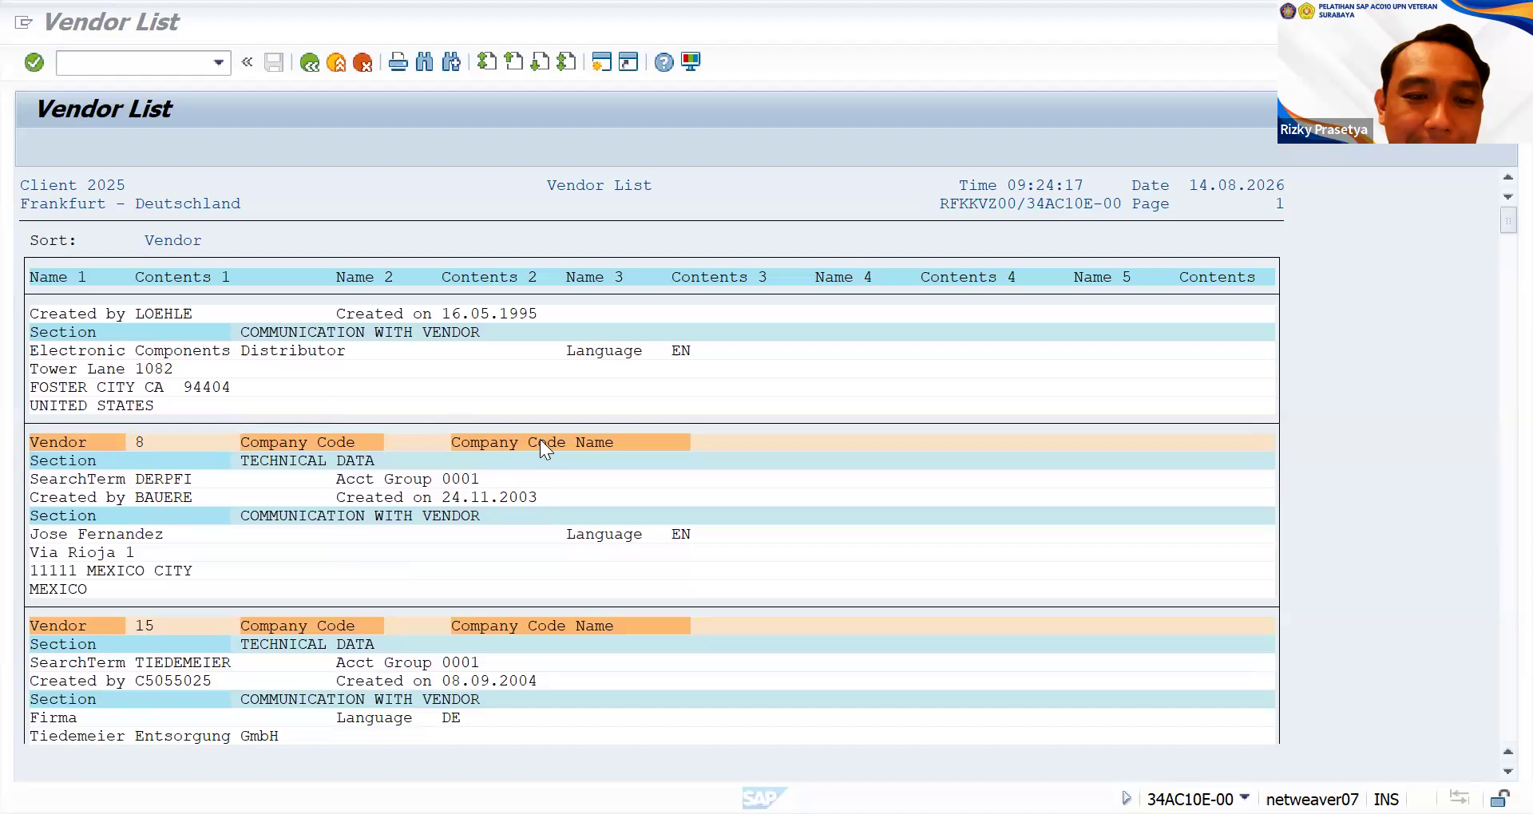
scroll(540, 439, "up", 2)
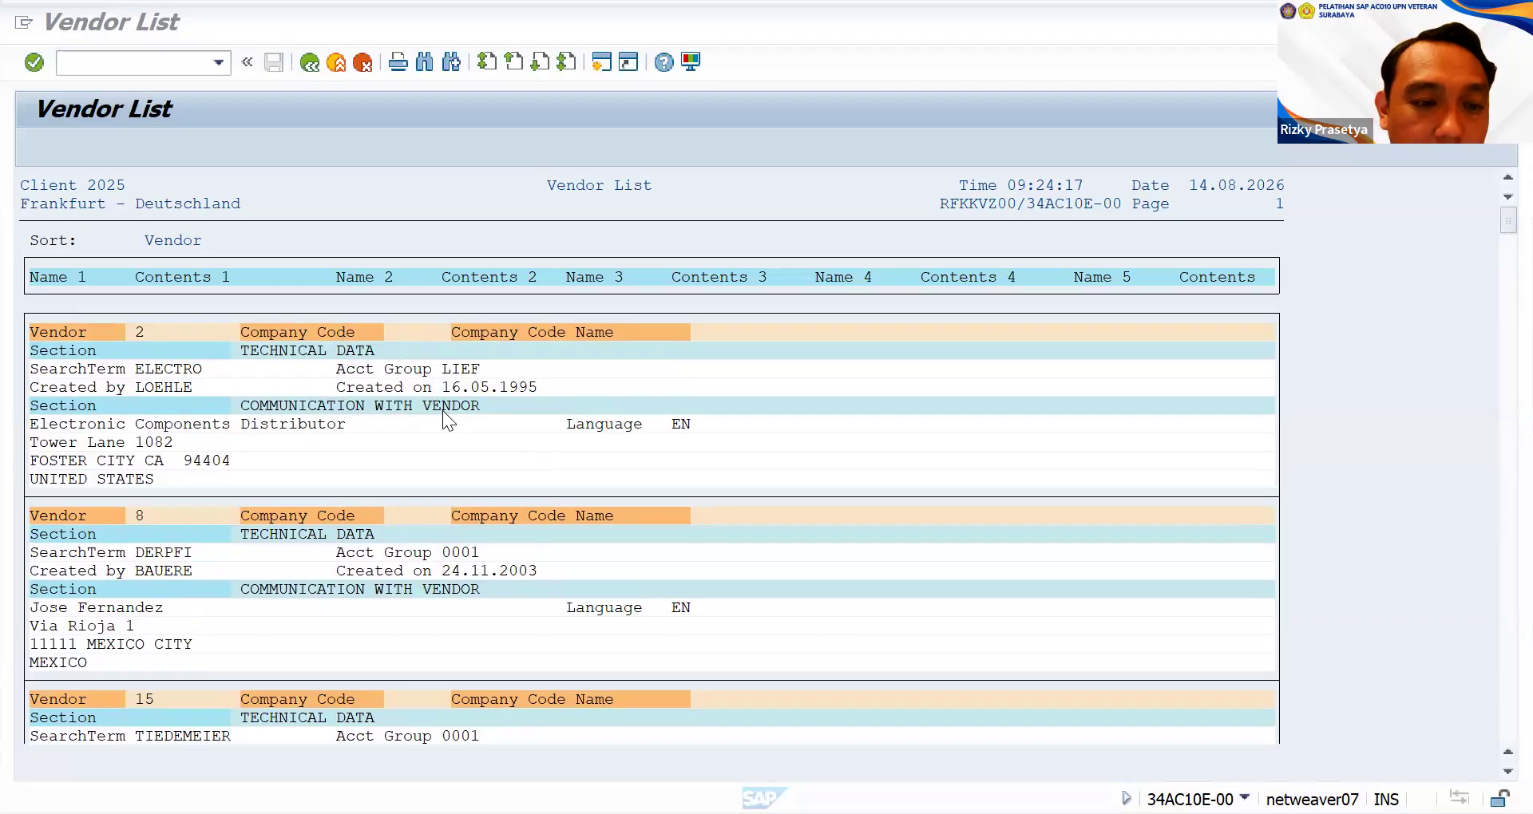
scroll(471, 377, "down", 2)
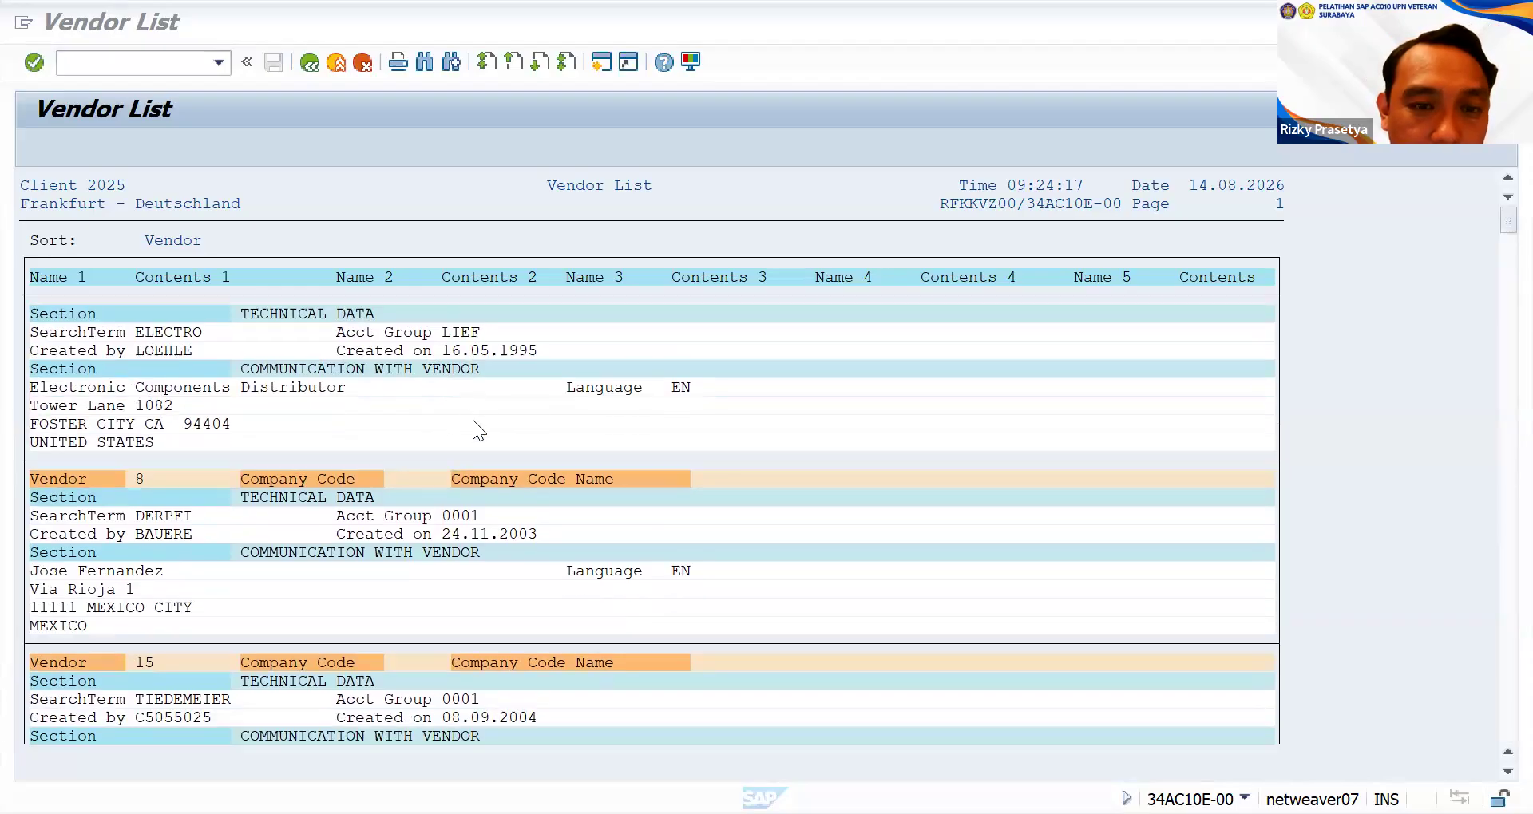
scroll(653, 473, "down", 2)
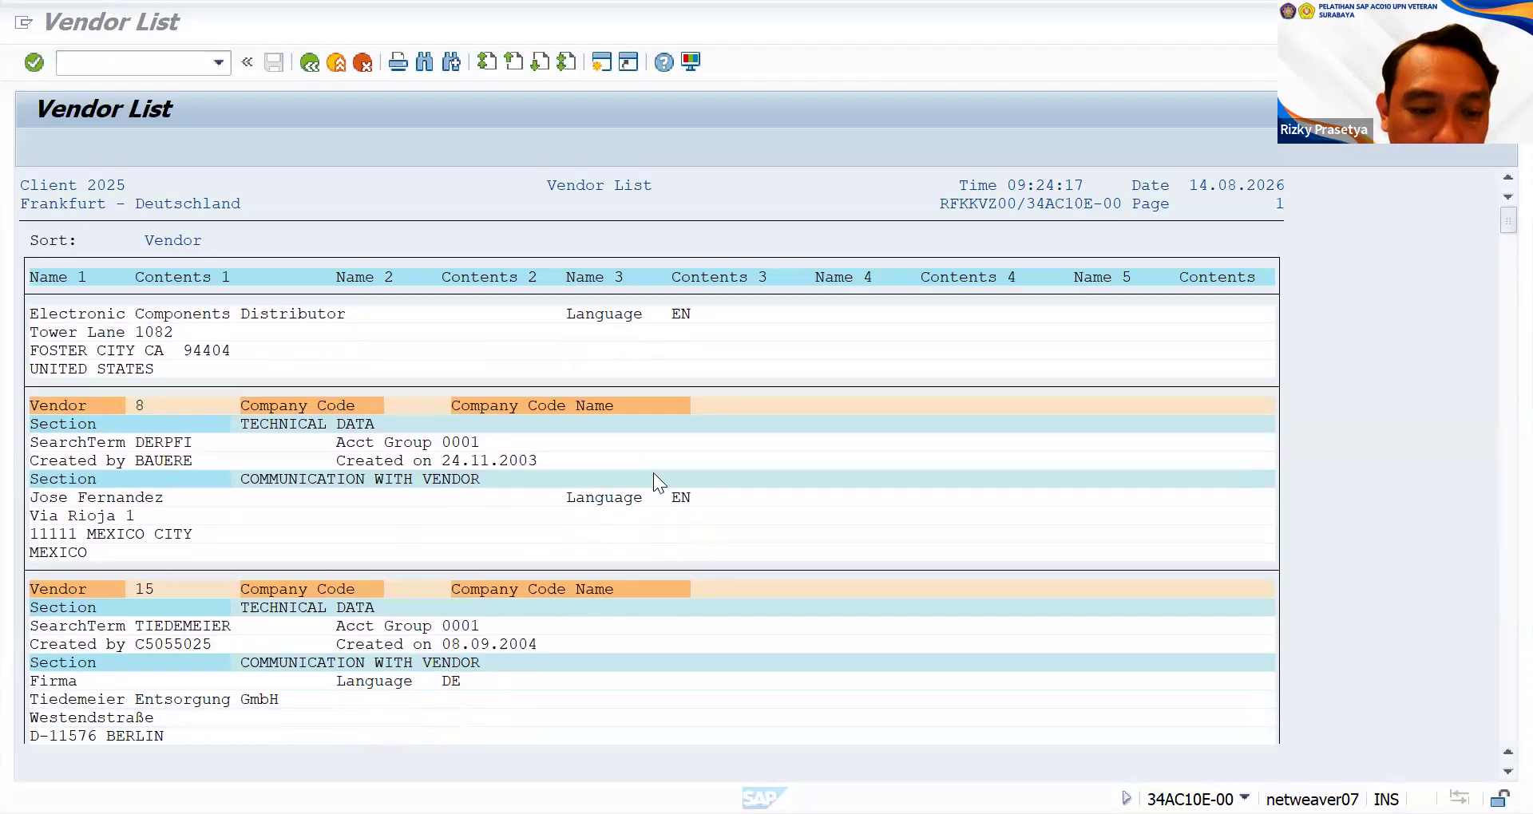
scroll(549, 505, "down", 3)
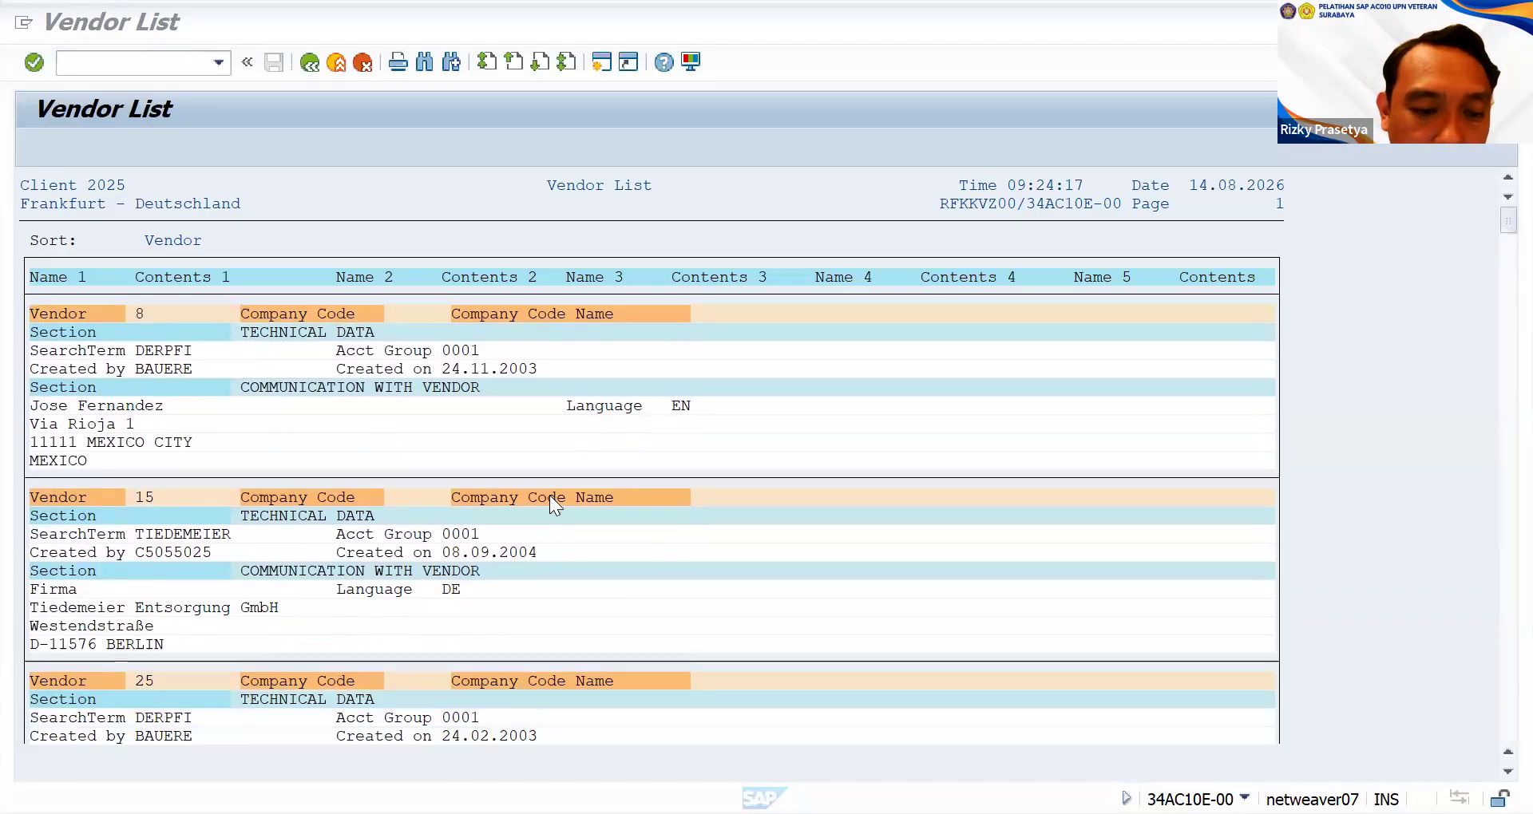
scroll(551, 493, "up", 3)
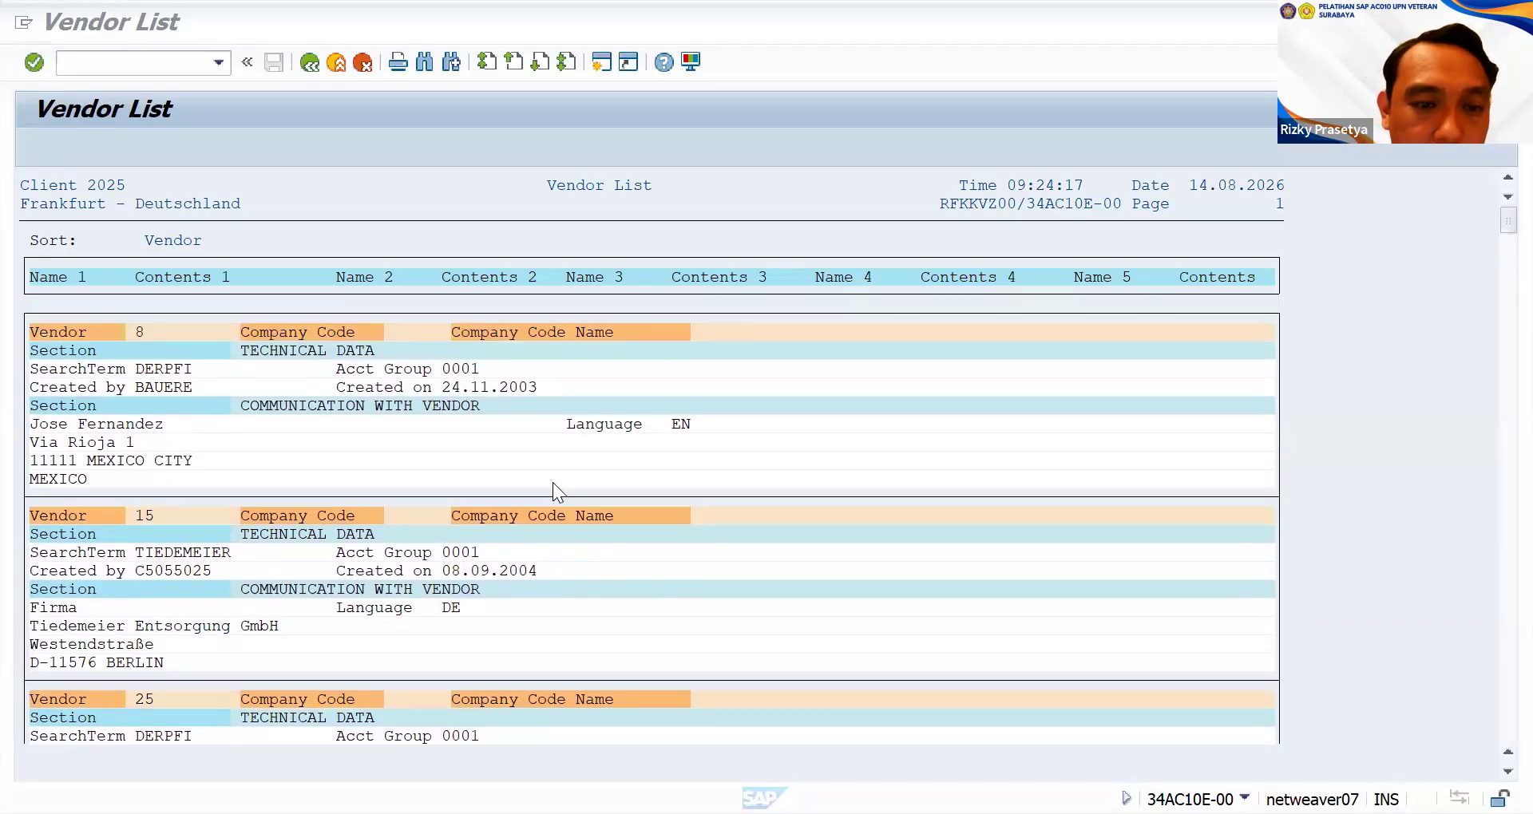
scroll(555, 473, "up", 3)
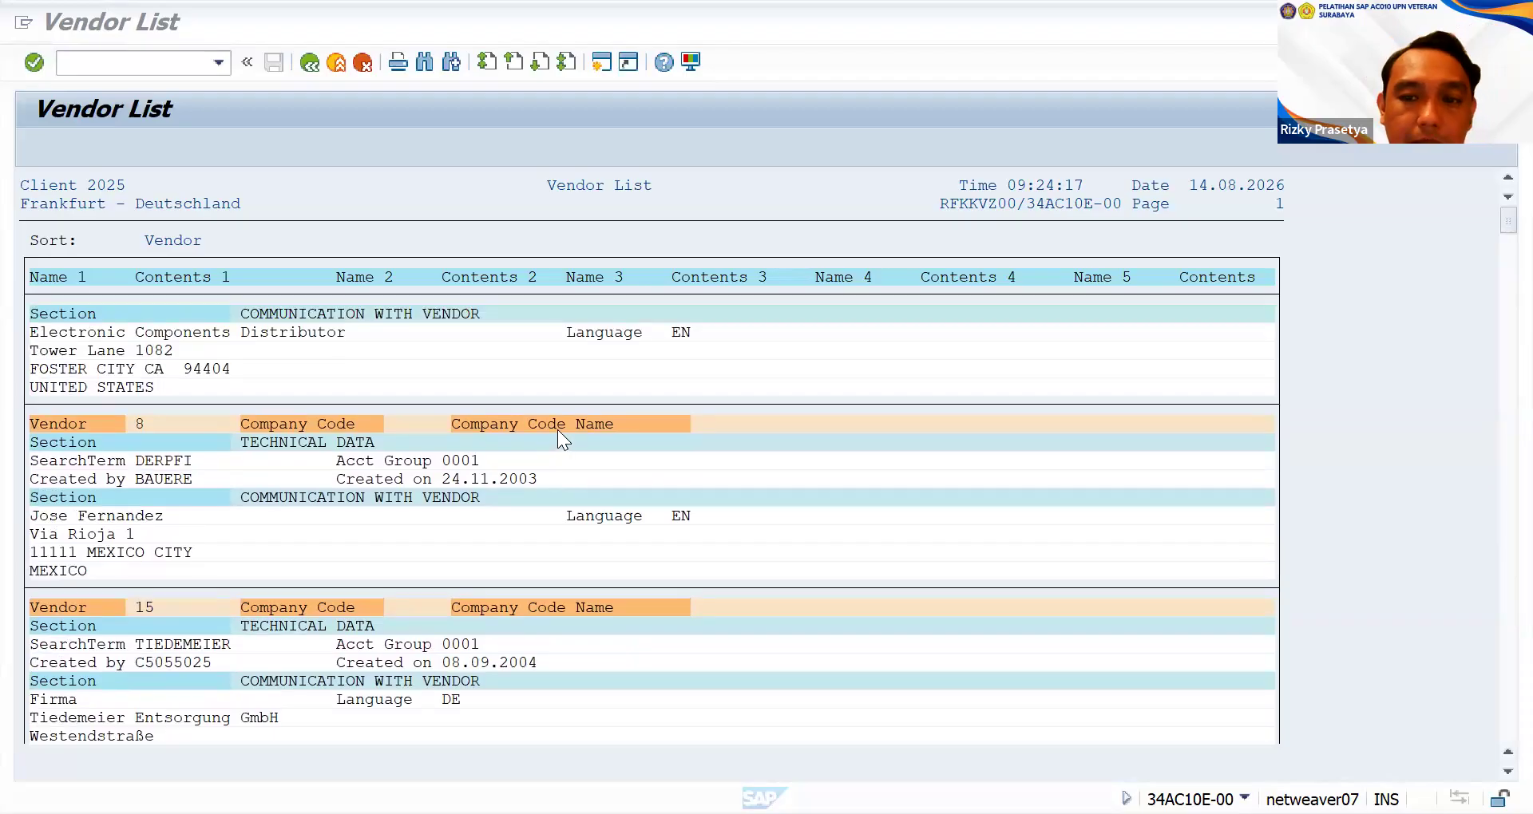
scroll(562, 439, "up", 1)
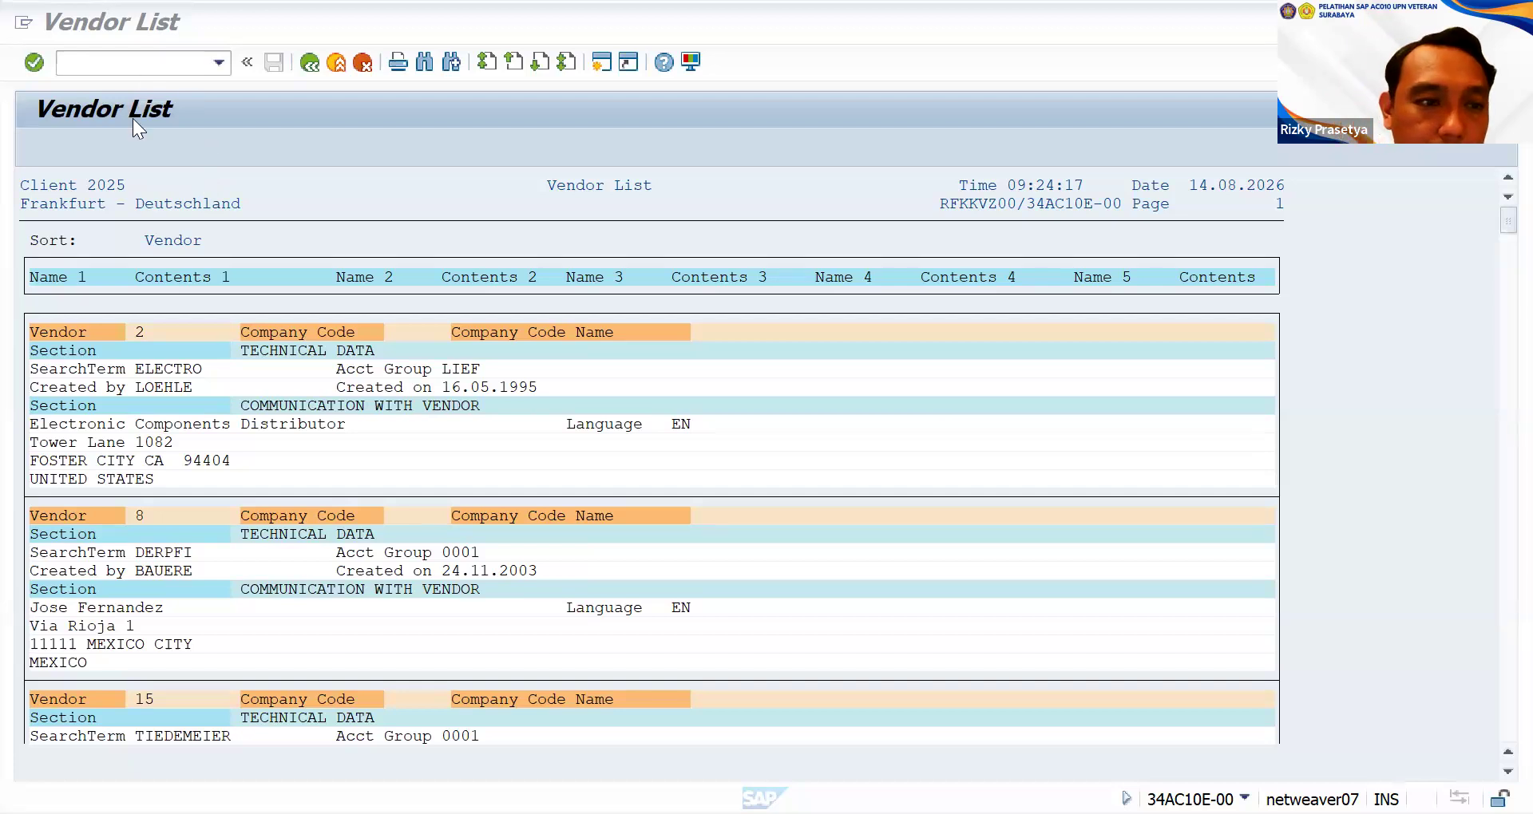
left_click(188, 64)
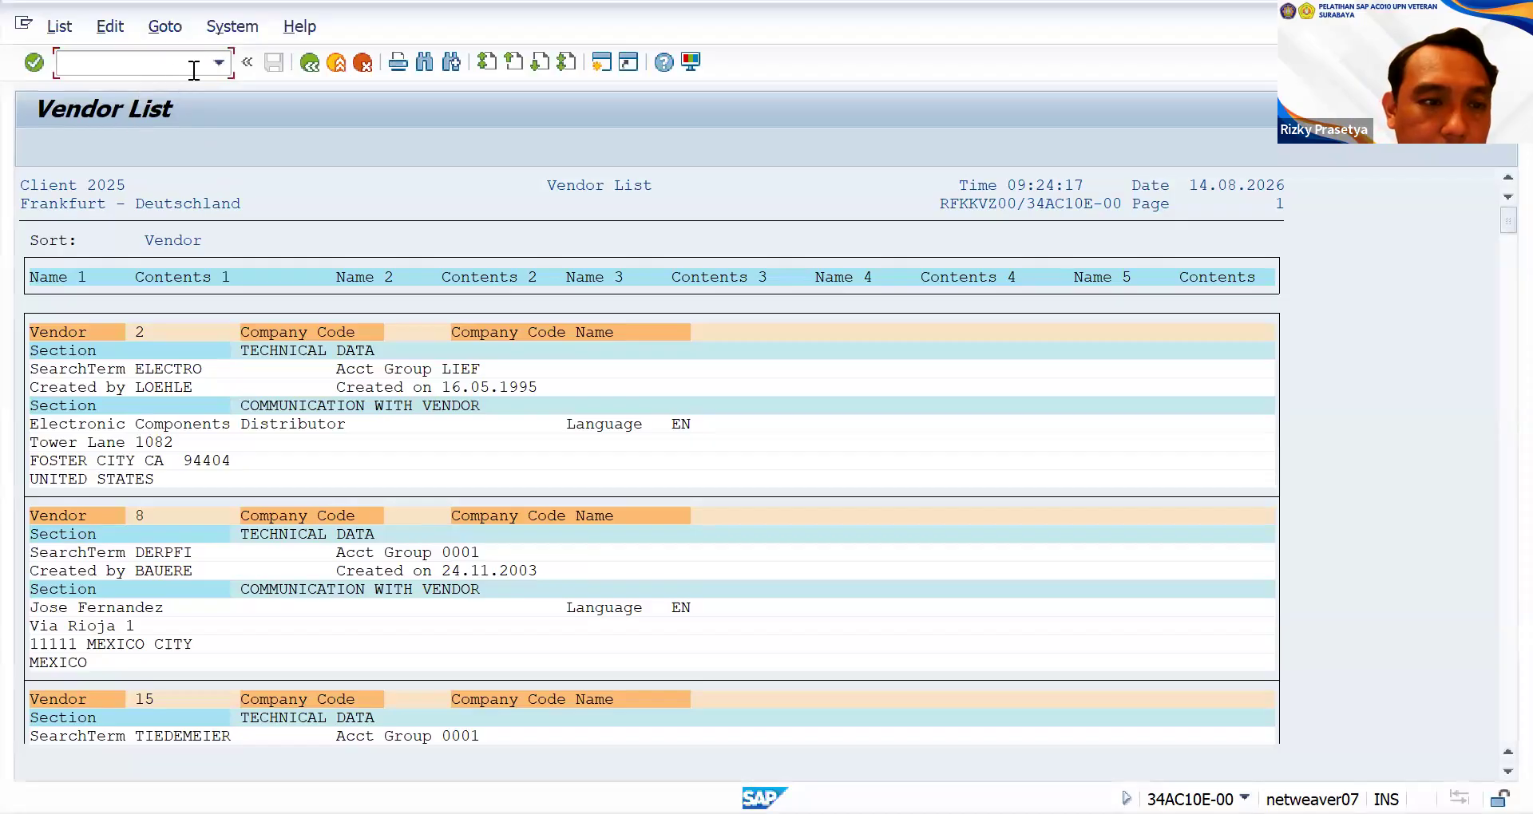
left_click(219, 64)
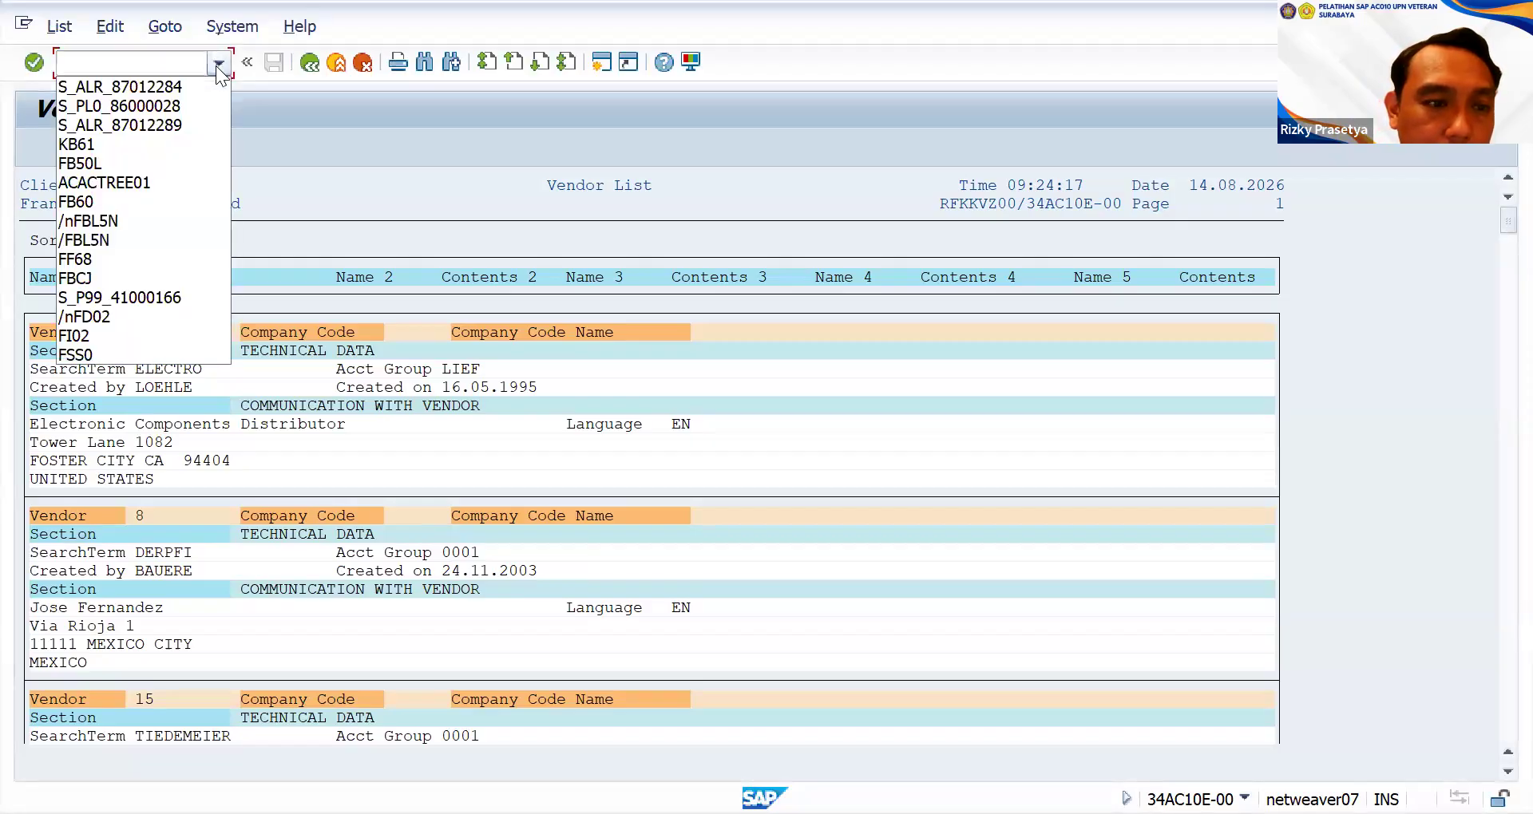
key("Escape")
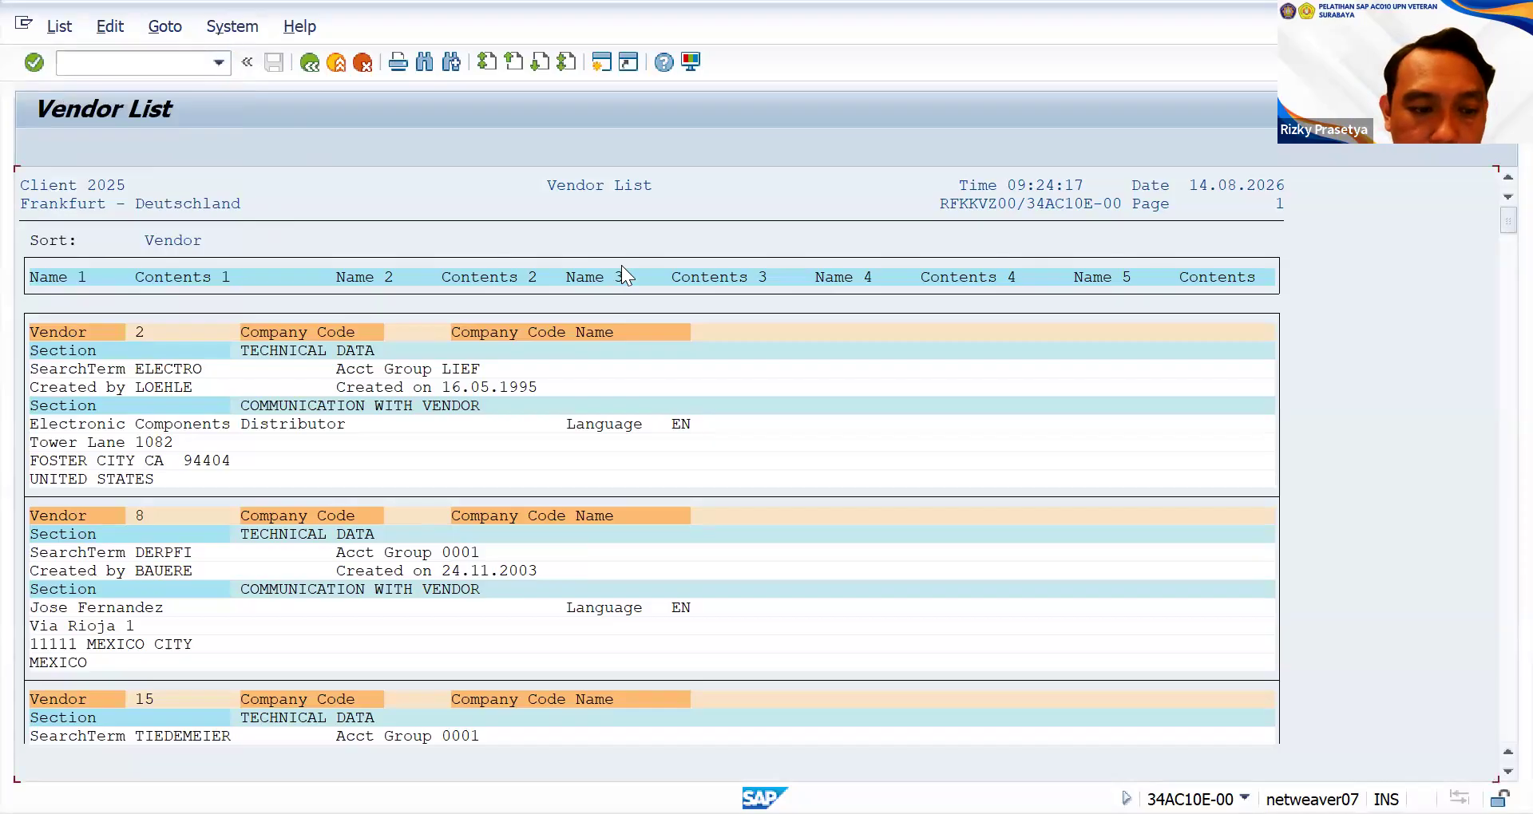
scroll(621, 266, "down", 2)
scroll(623, 265, "up", 1)
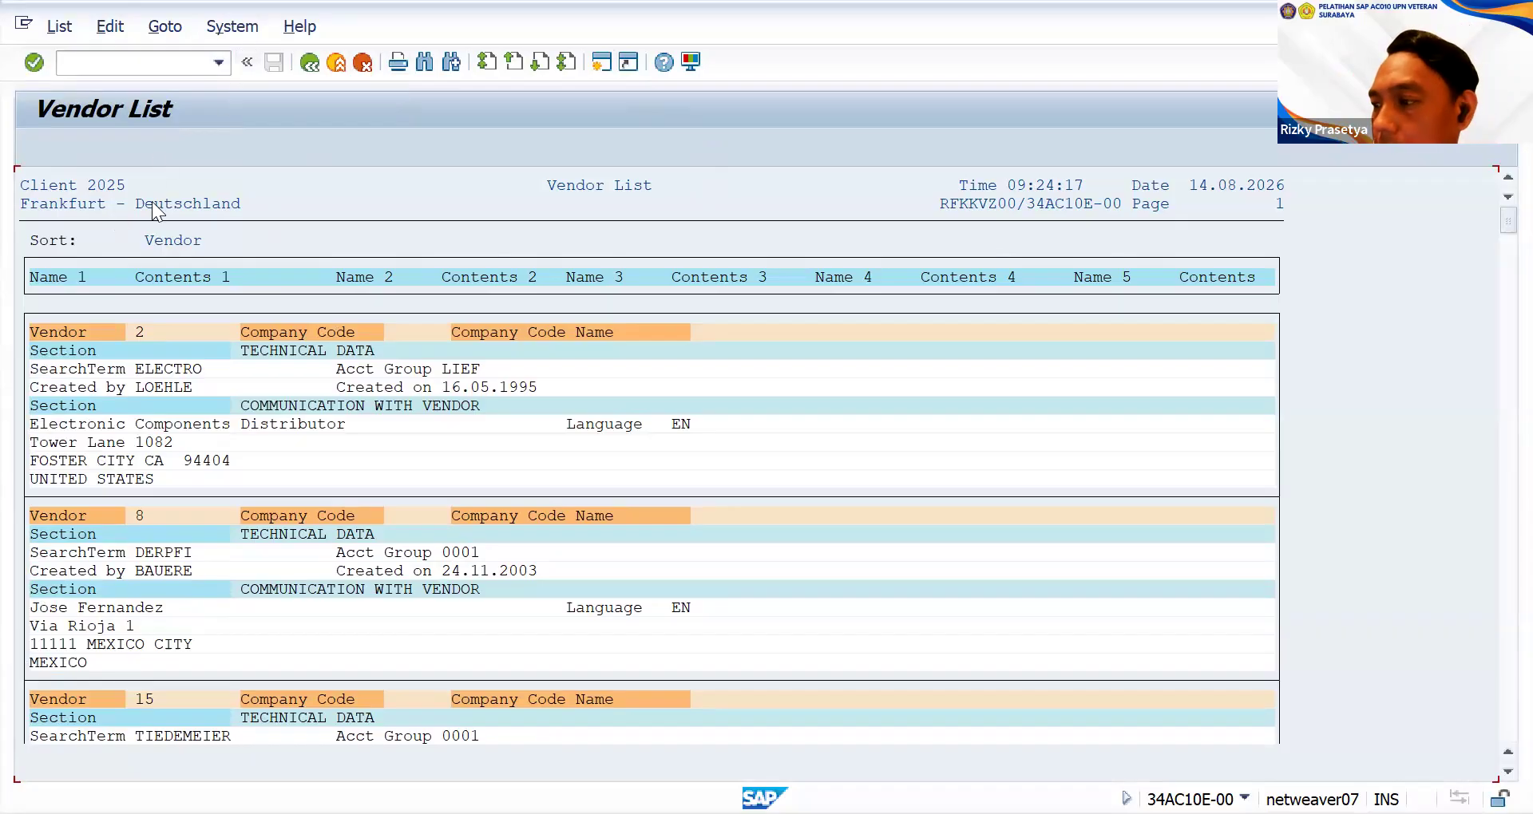
- Return to the report's selection screen and add the vendor master field Account group to the dynamic selections
left_click(309, 68)
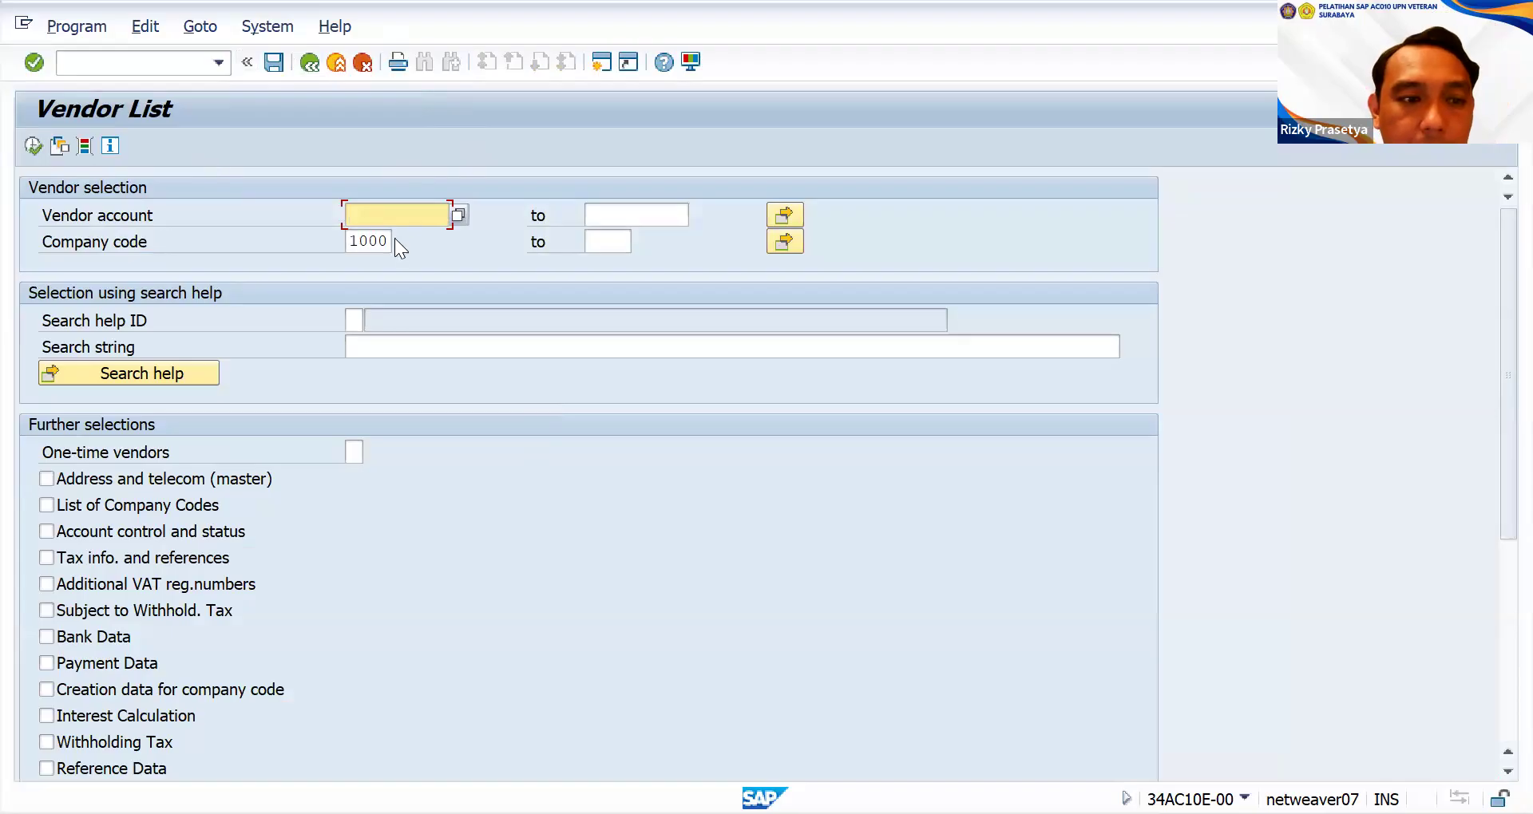
left_click(86, 151)
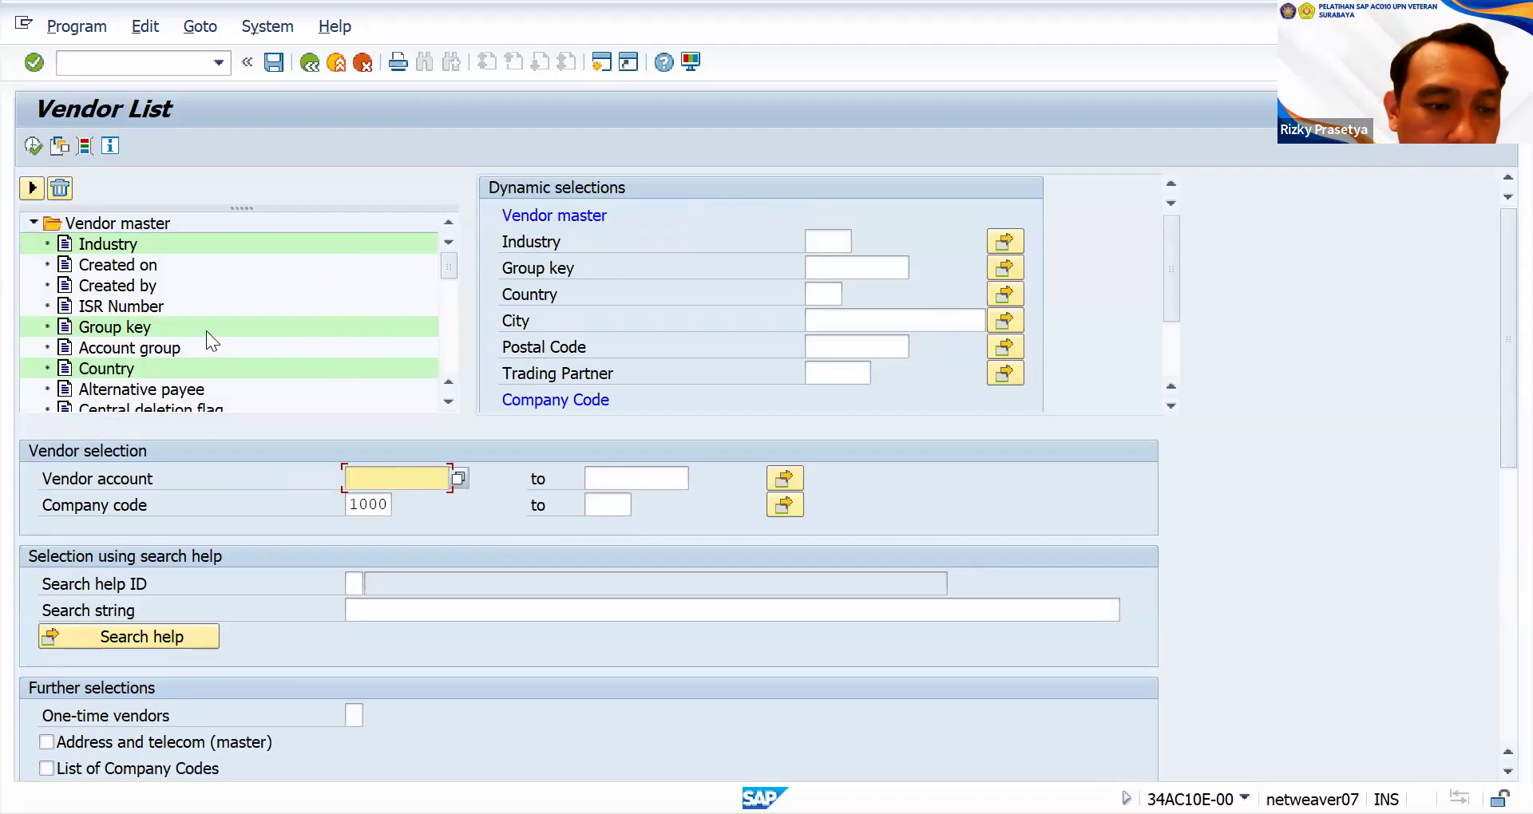
left_click(139, 348)
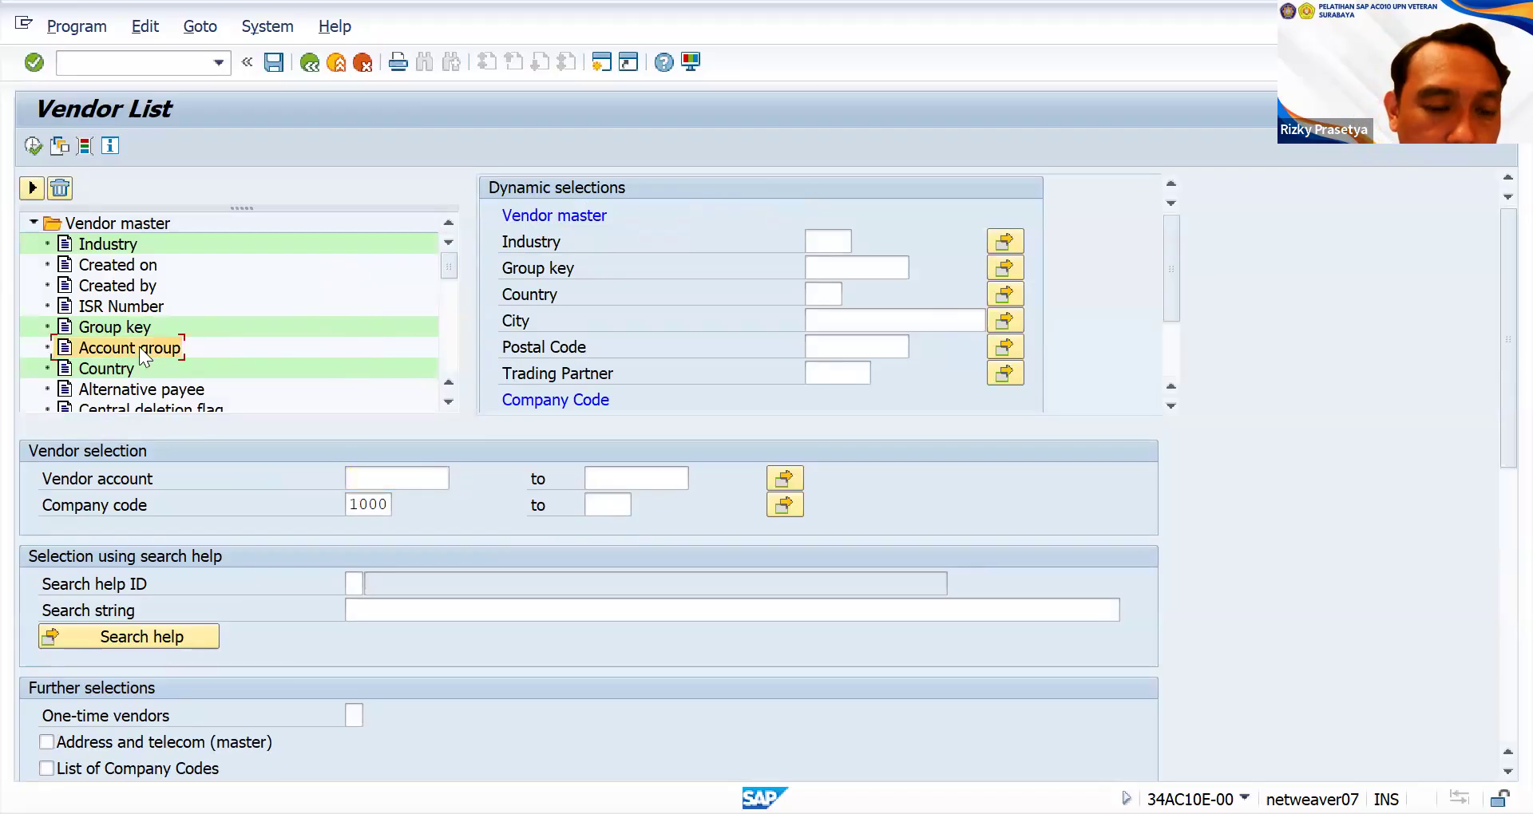
double_click(157, 348)
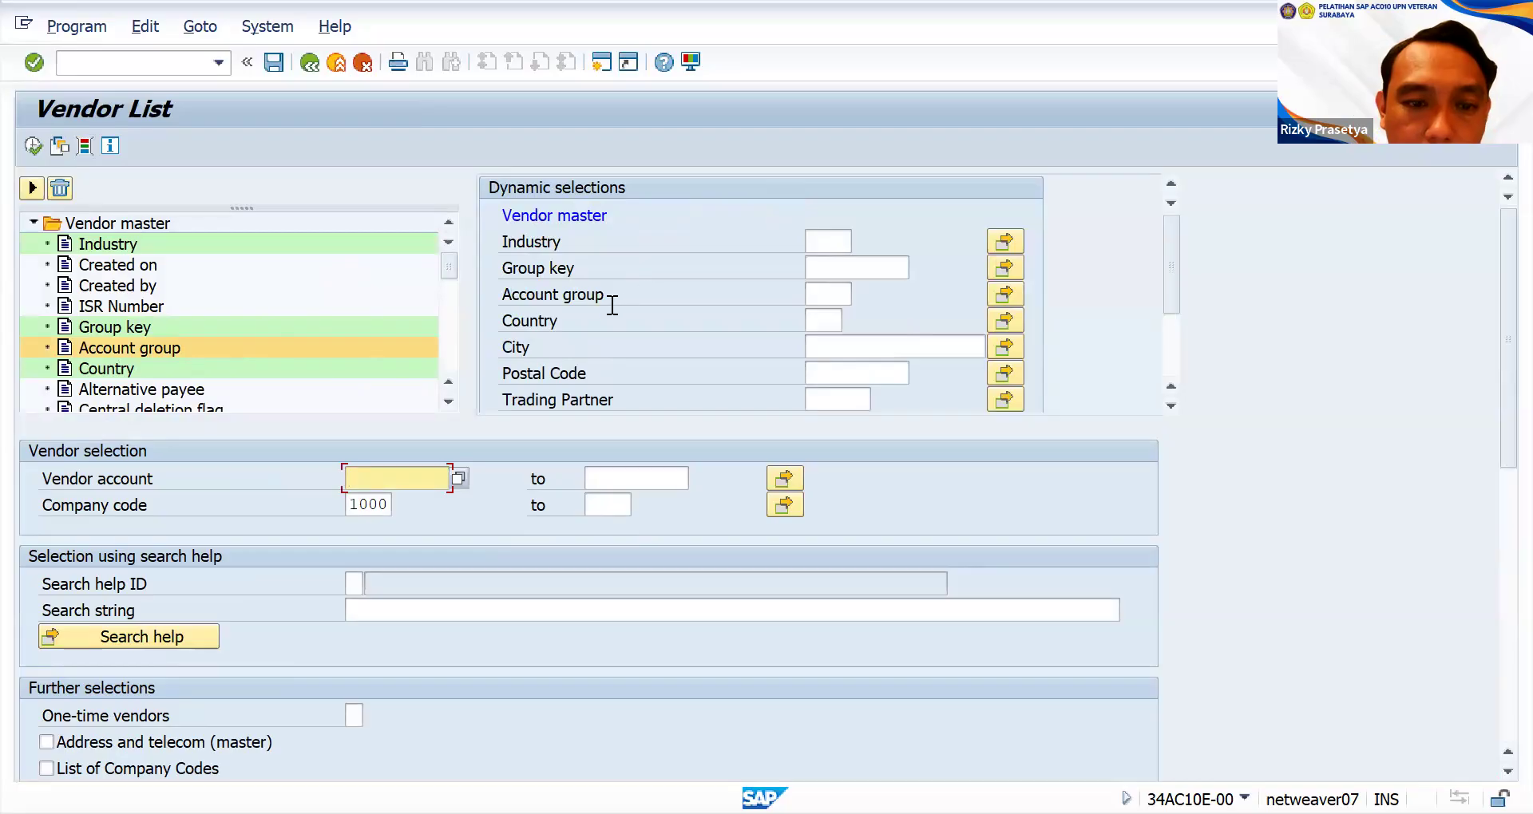
- Set the account group selection to KRED (Vendors) from the list of possible vendor account groups
left_click(826, 292)
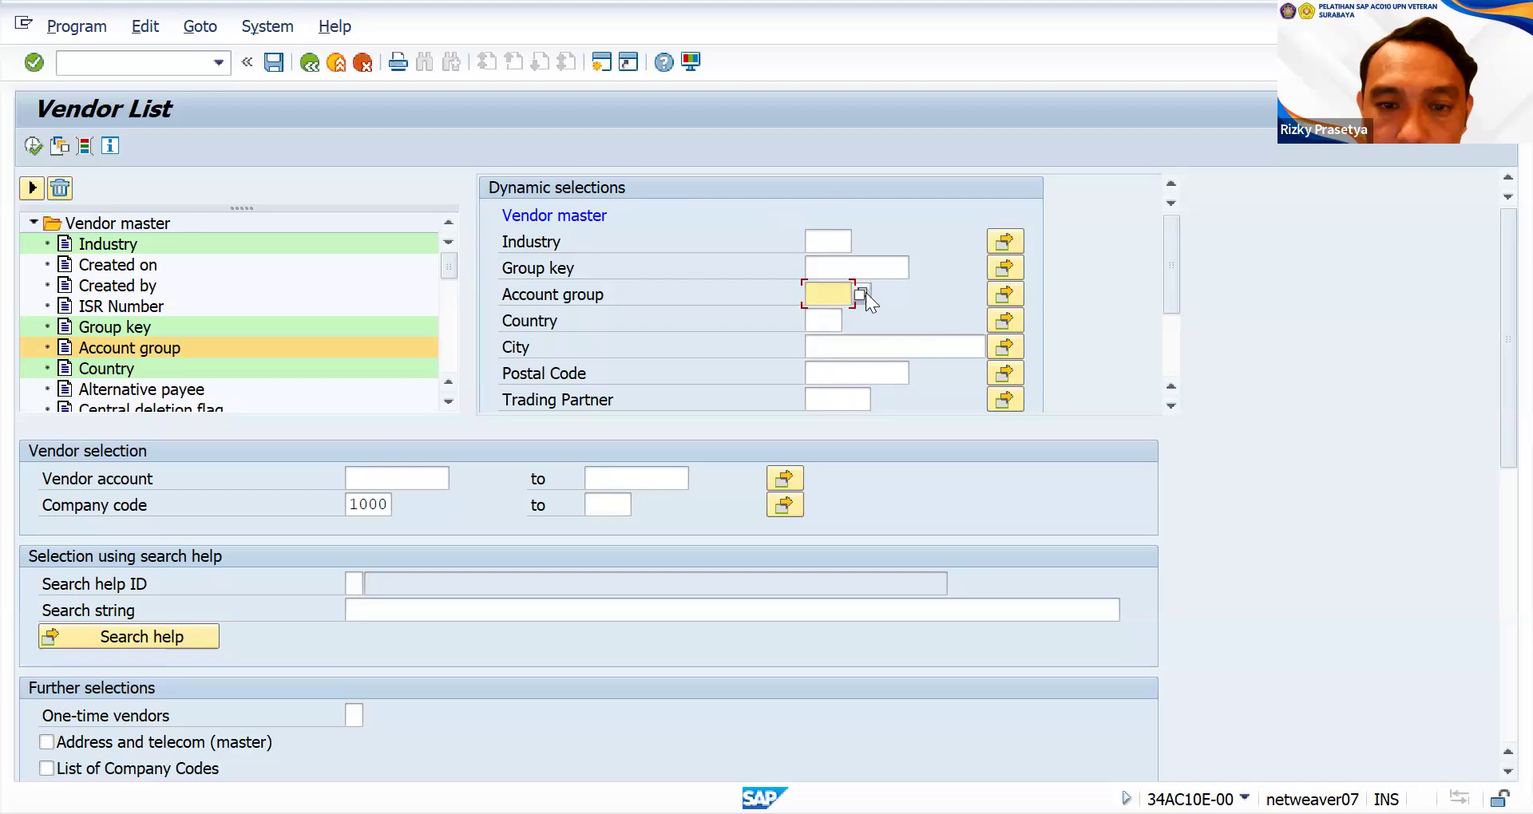
type("K")
key("Return")
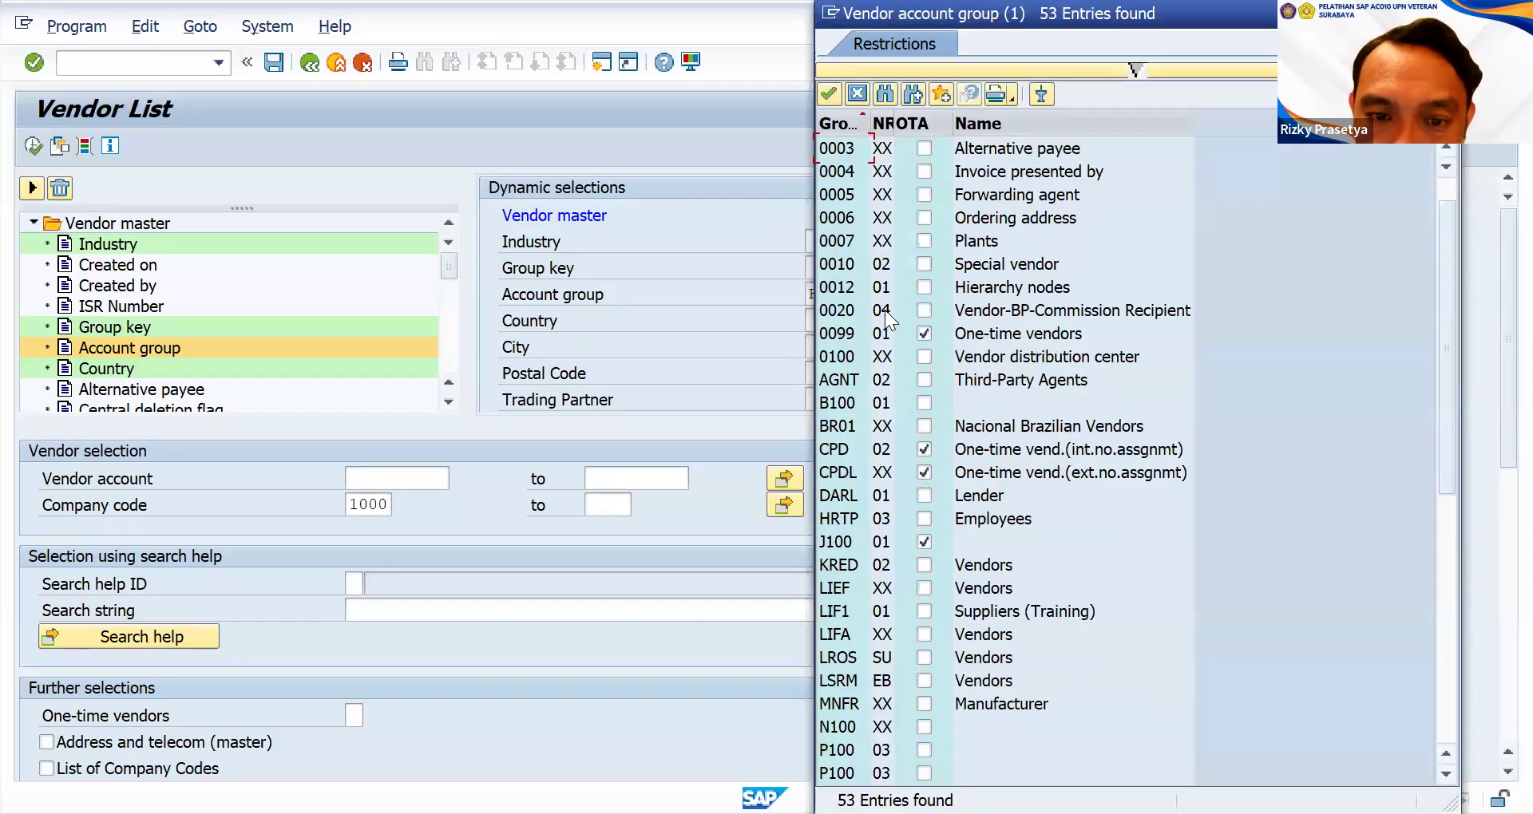
scroll(847, 540, "down", 1)
left_click(852, 539)
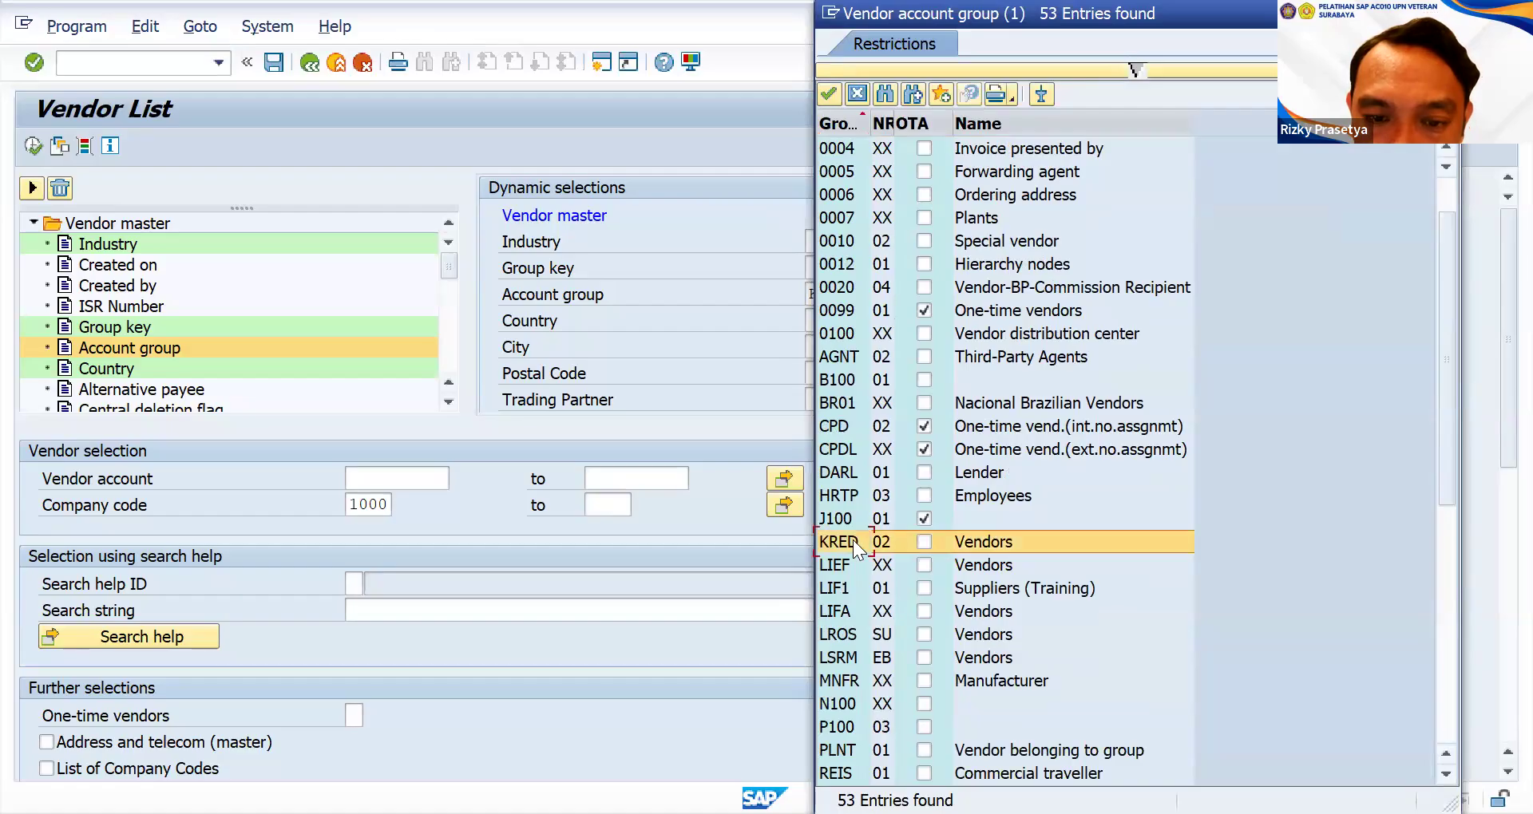
left_click(924, 542)
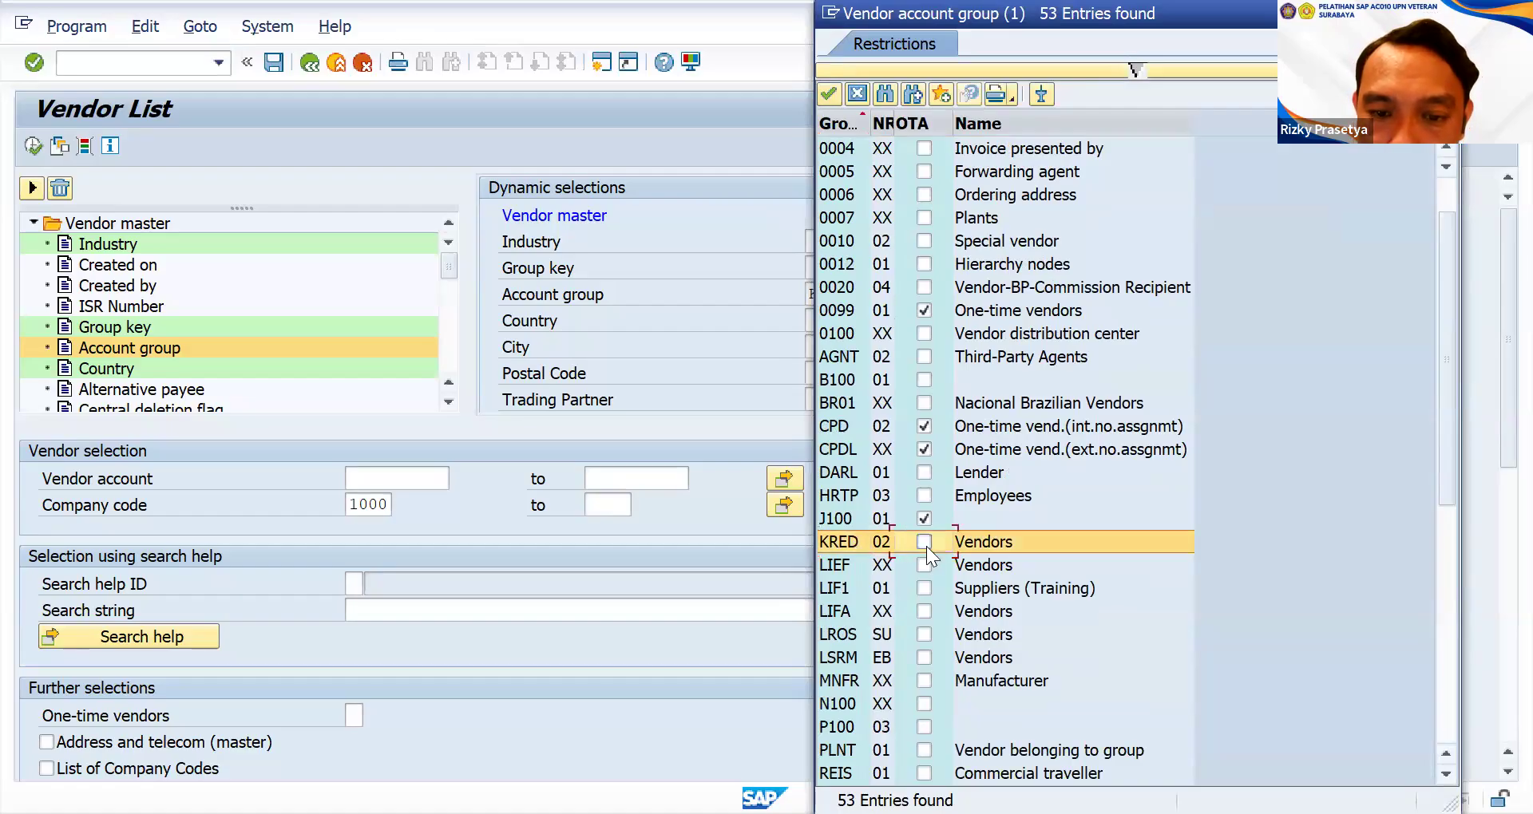
left_click(845, 540)
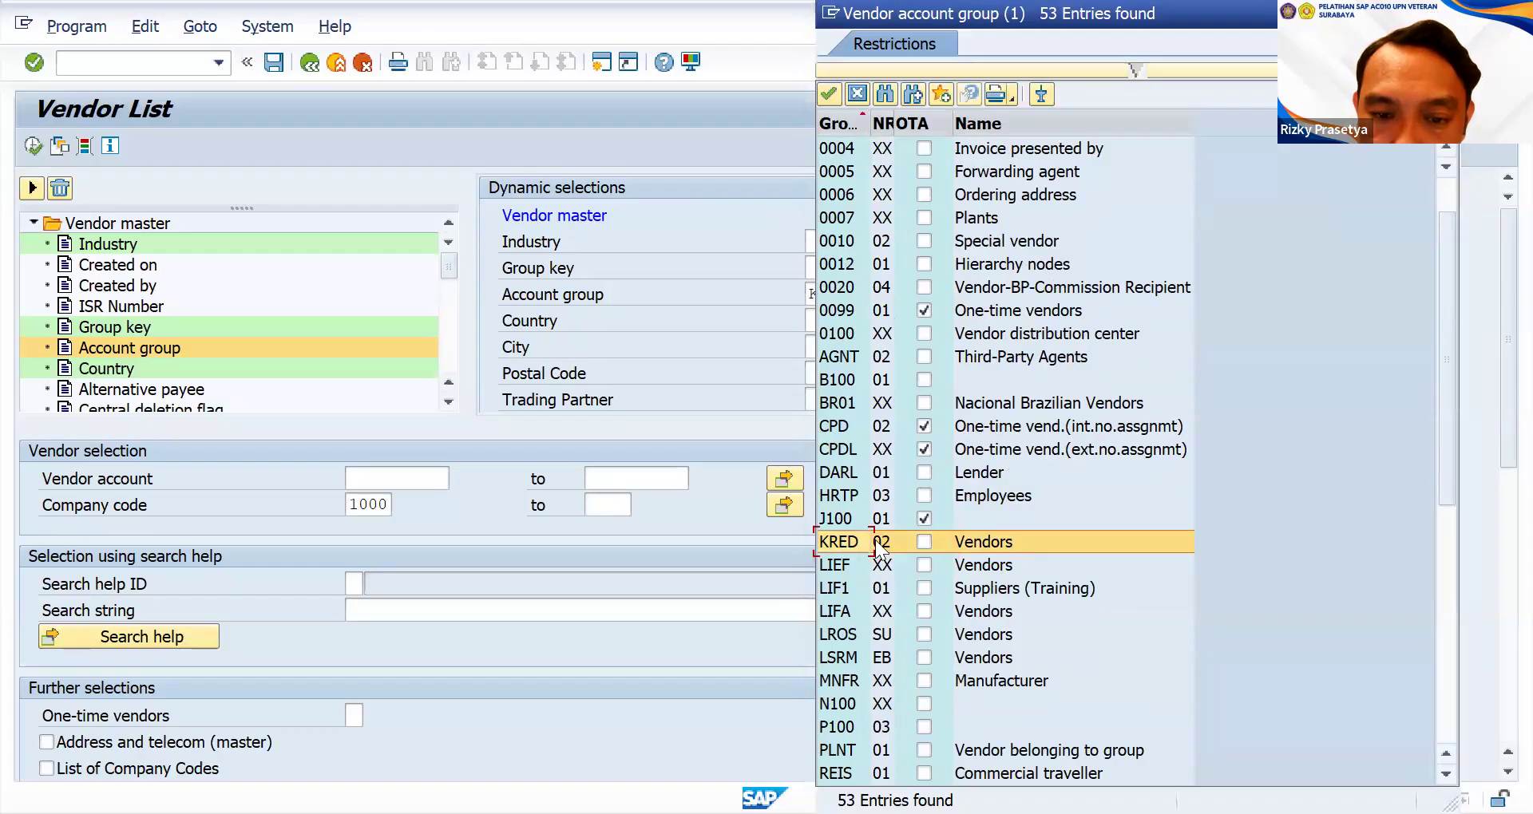
double_click(877, 543)
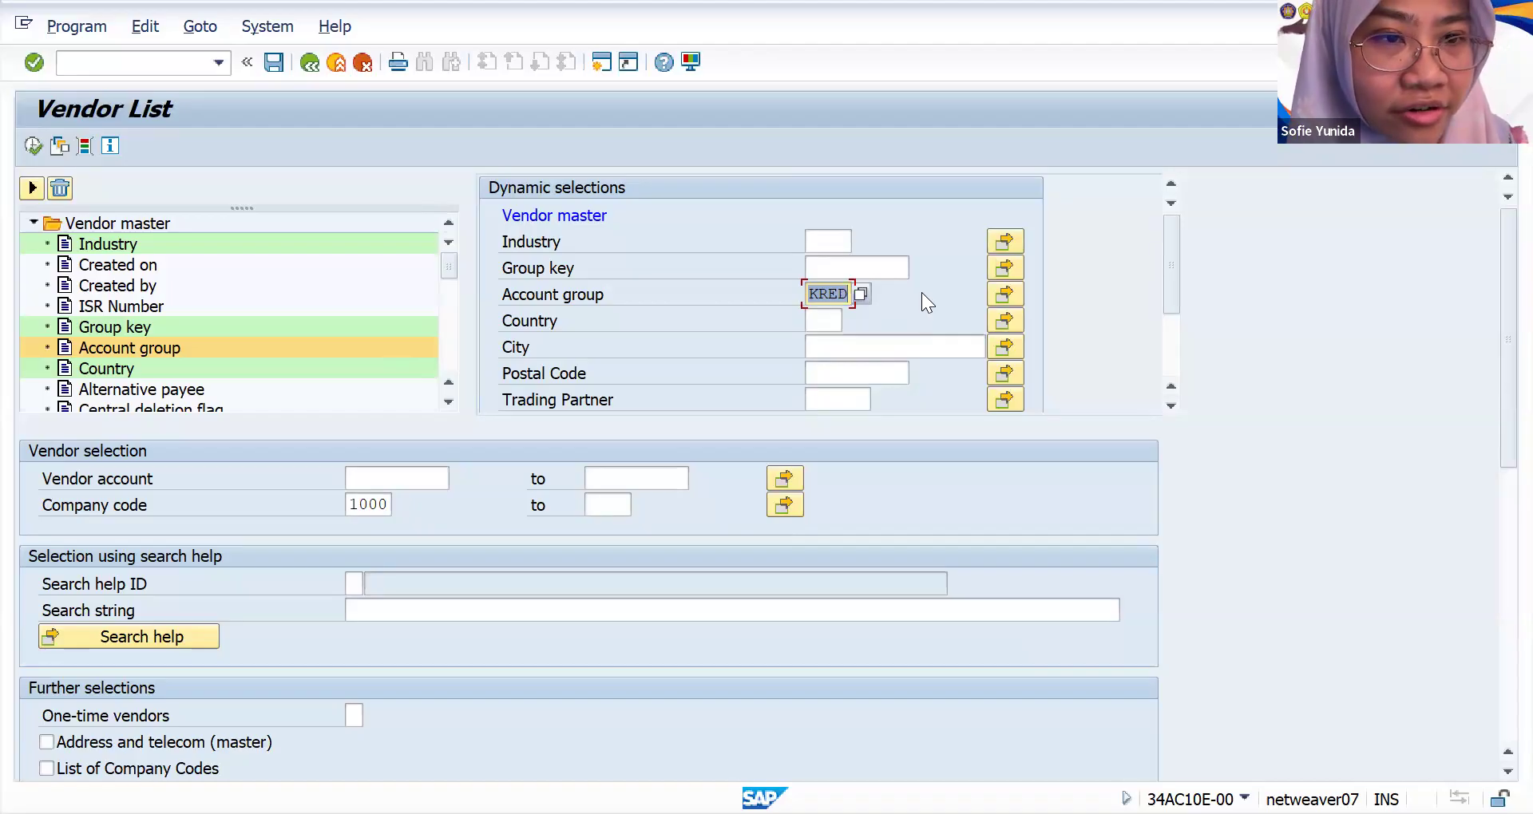
left_click(860, 294)
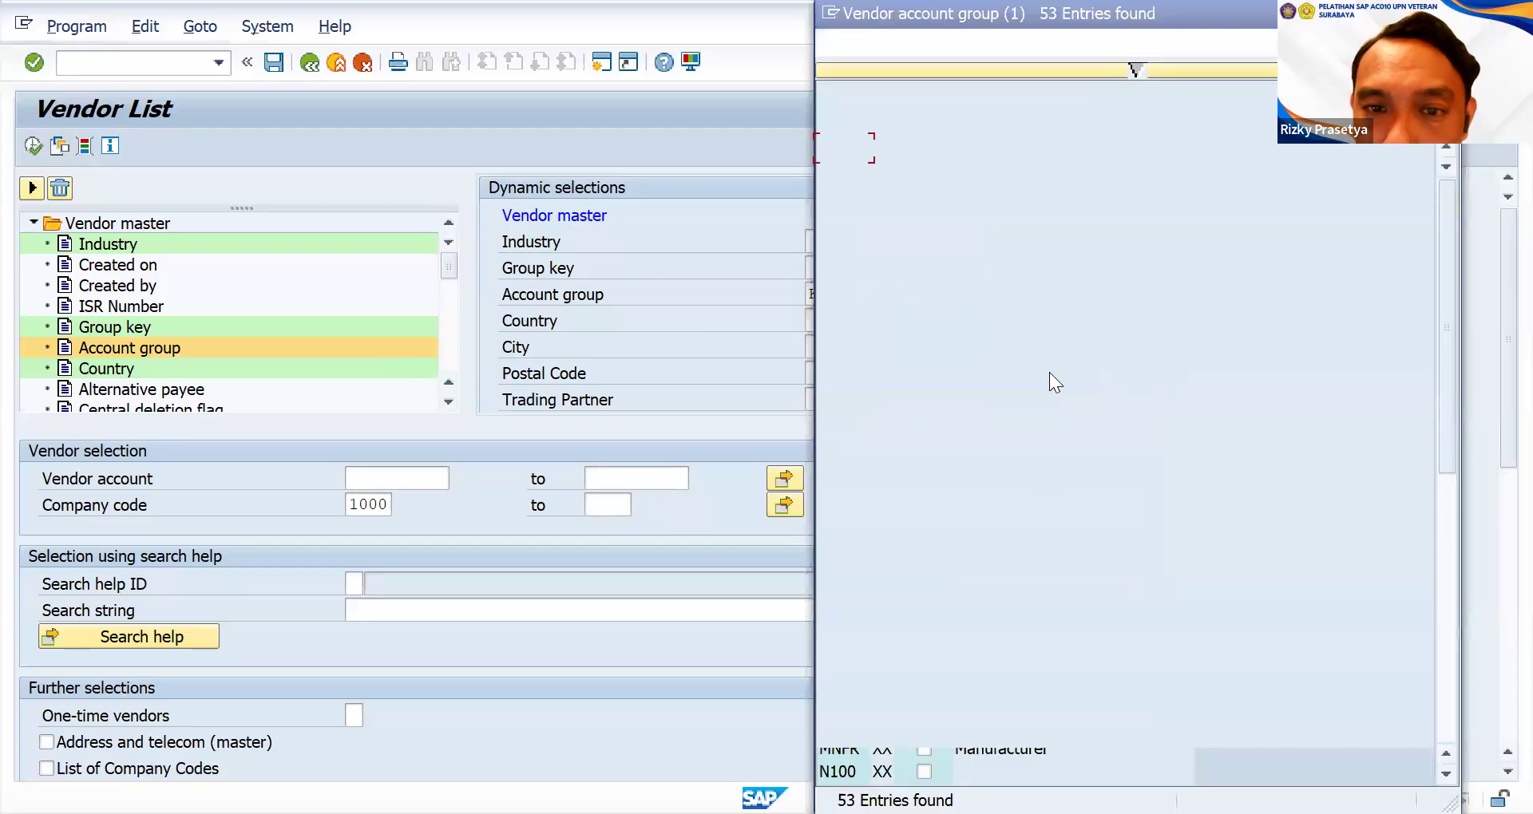
scroll(926, 440, "down", 3)
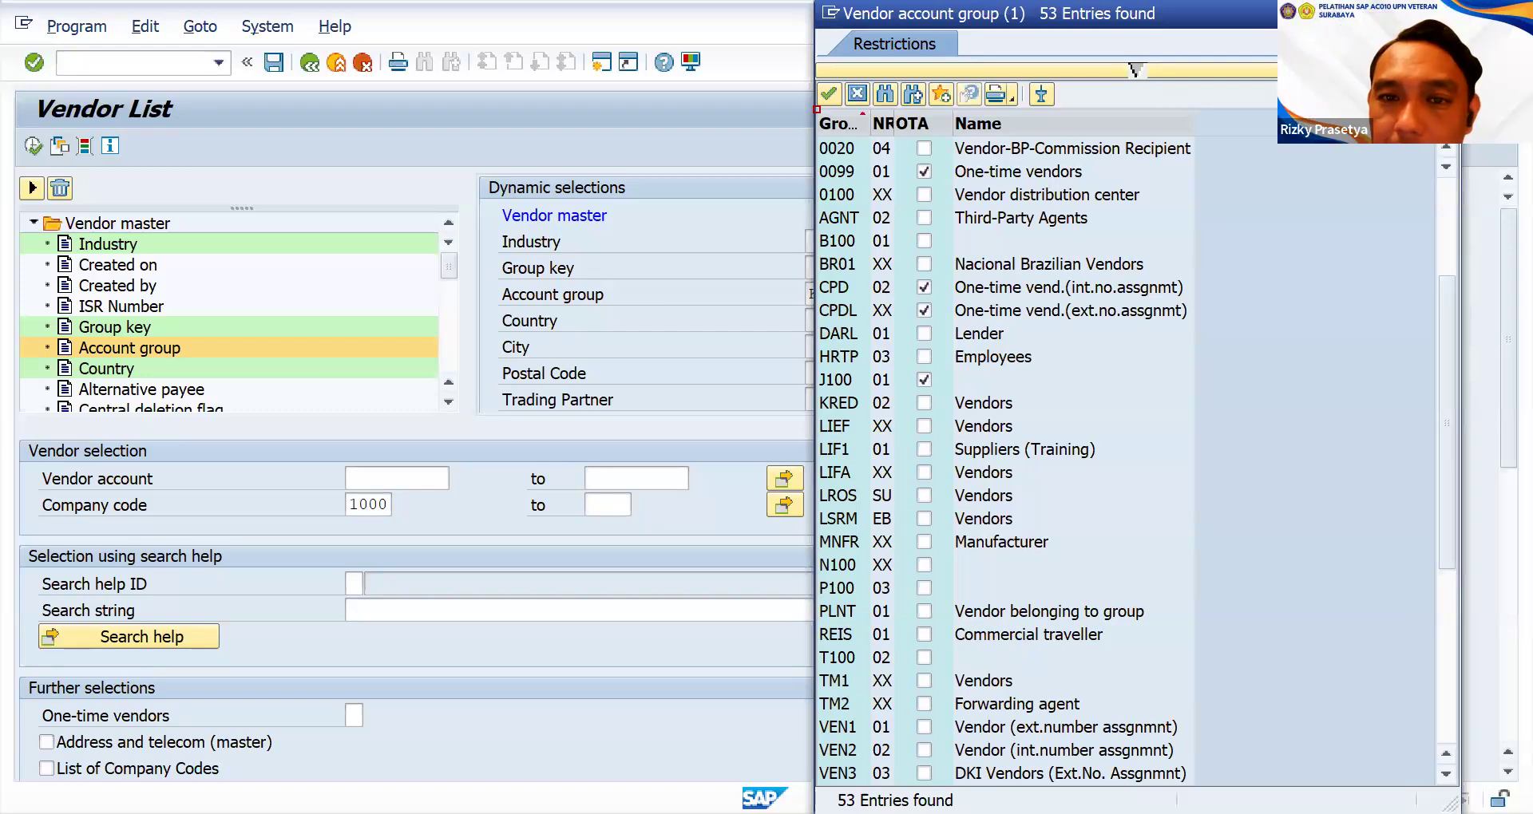
key("Escape")
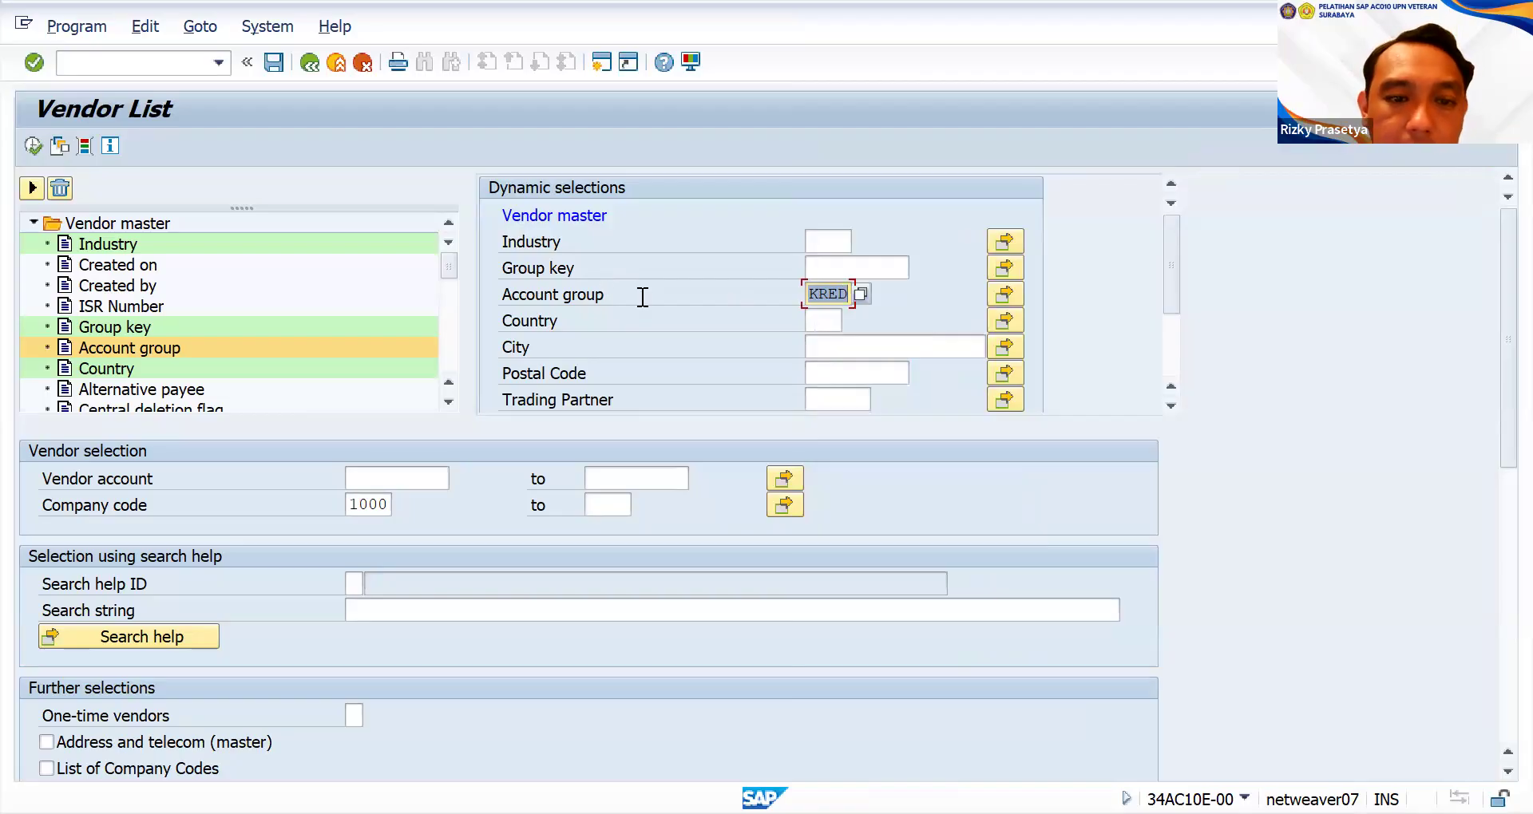
- Run the vendor list restricted to the chosen account group and look through the resulting vendor entries
left_click(32, 146)
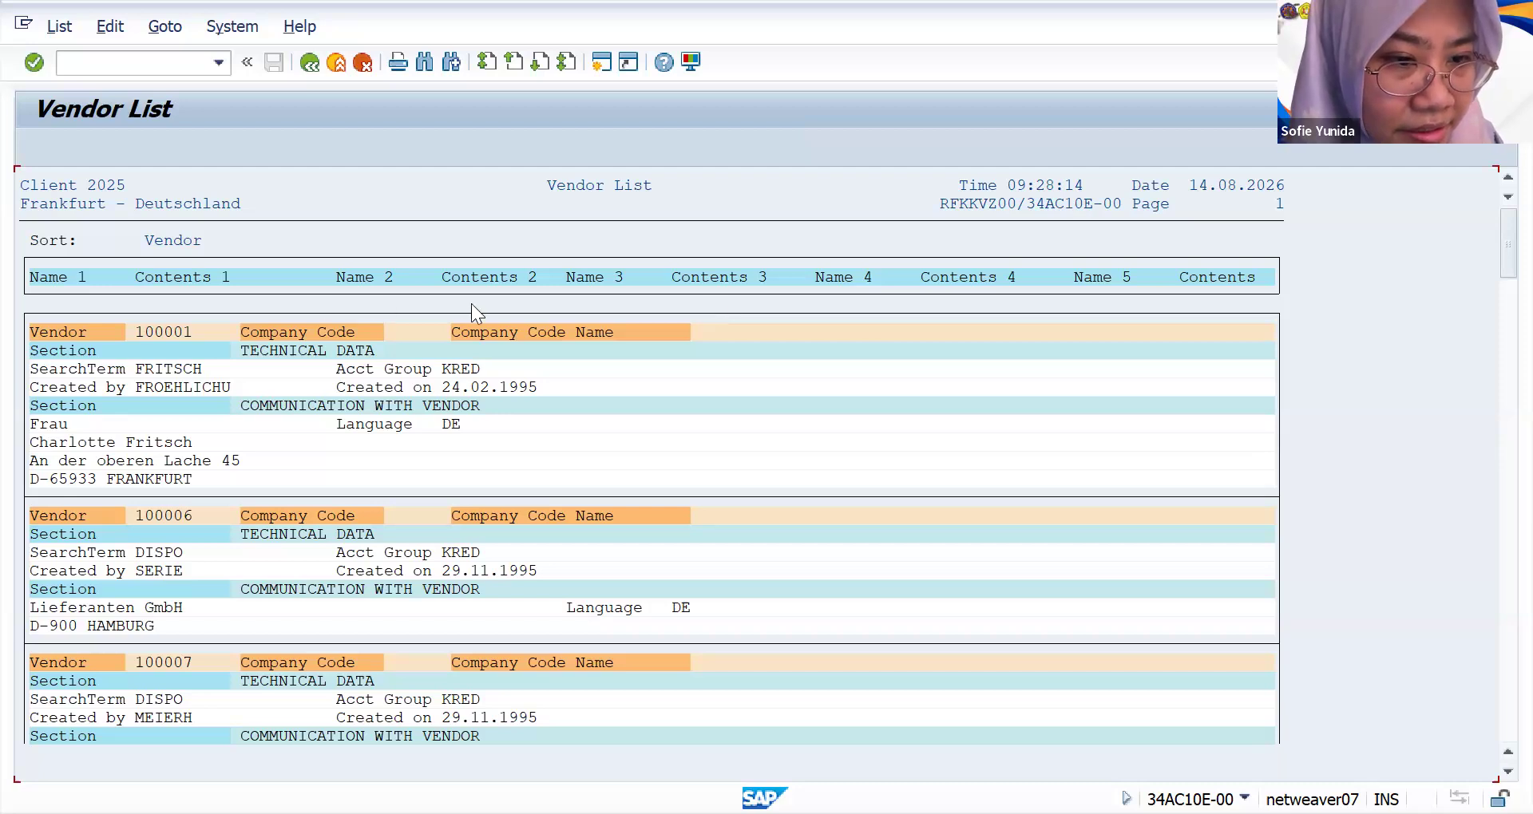
scroll(462, 301, "down", 2)
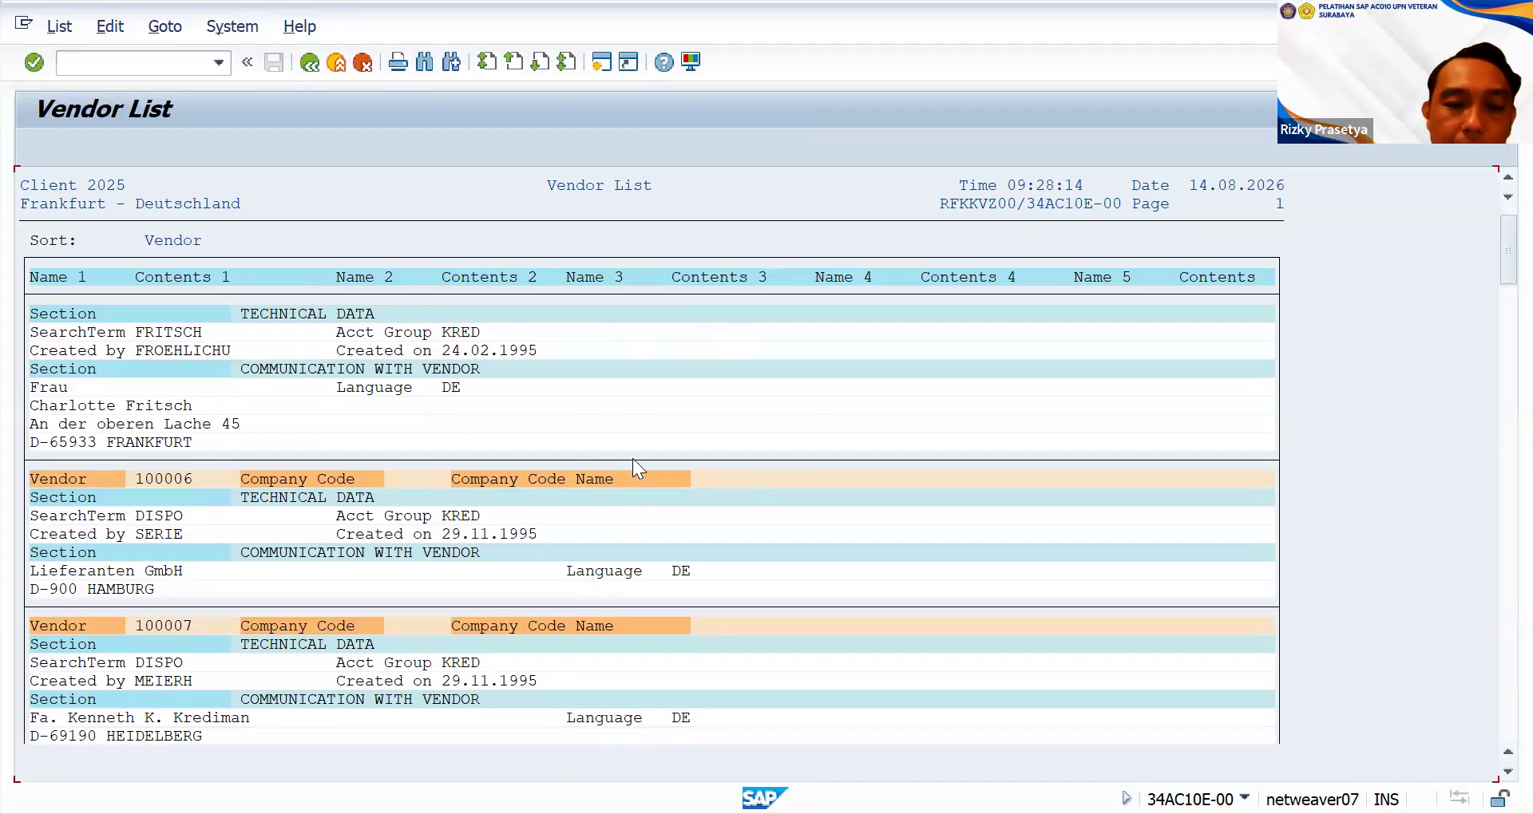
scroll(658, 457, "down", 3)
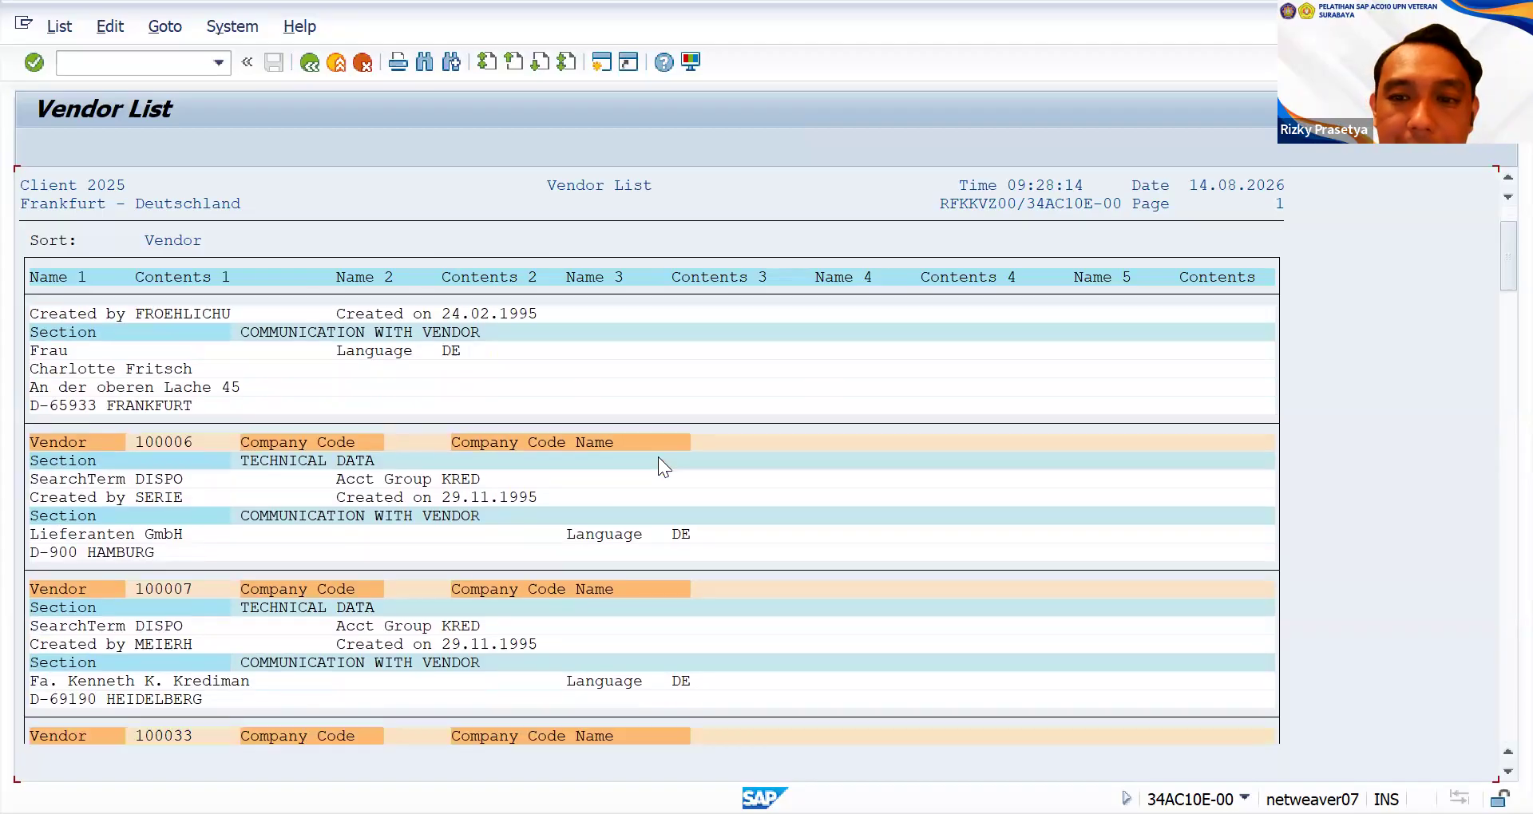
scroll(658, 457, "up", 4)
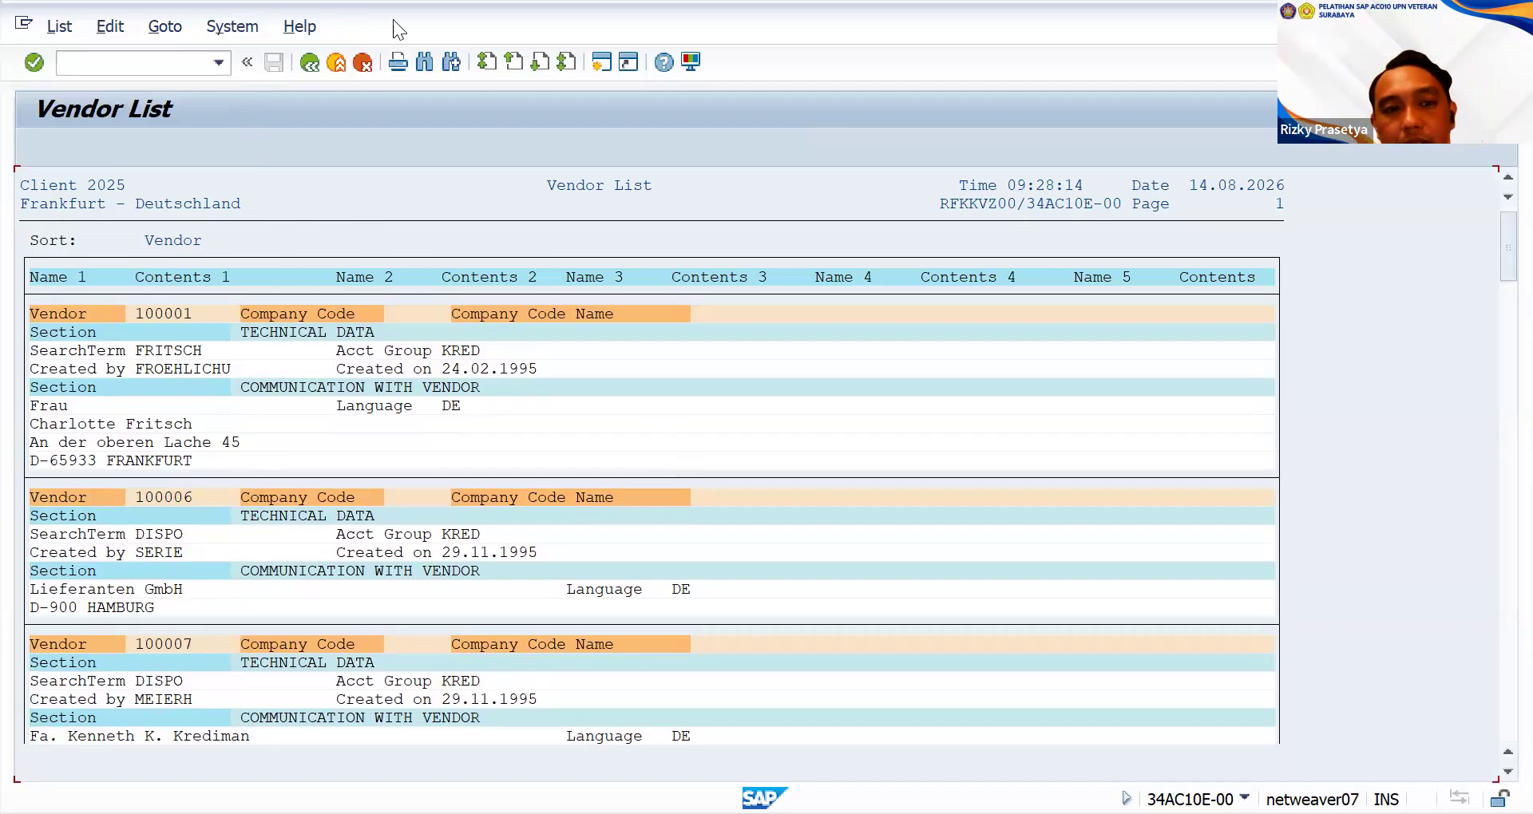
- Leave the vendor list report for the SAP Easy Access menu and expand Master Records under Accounts Payable
left_click(314, 67)
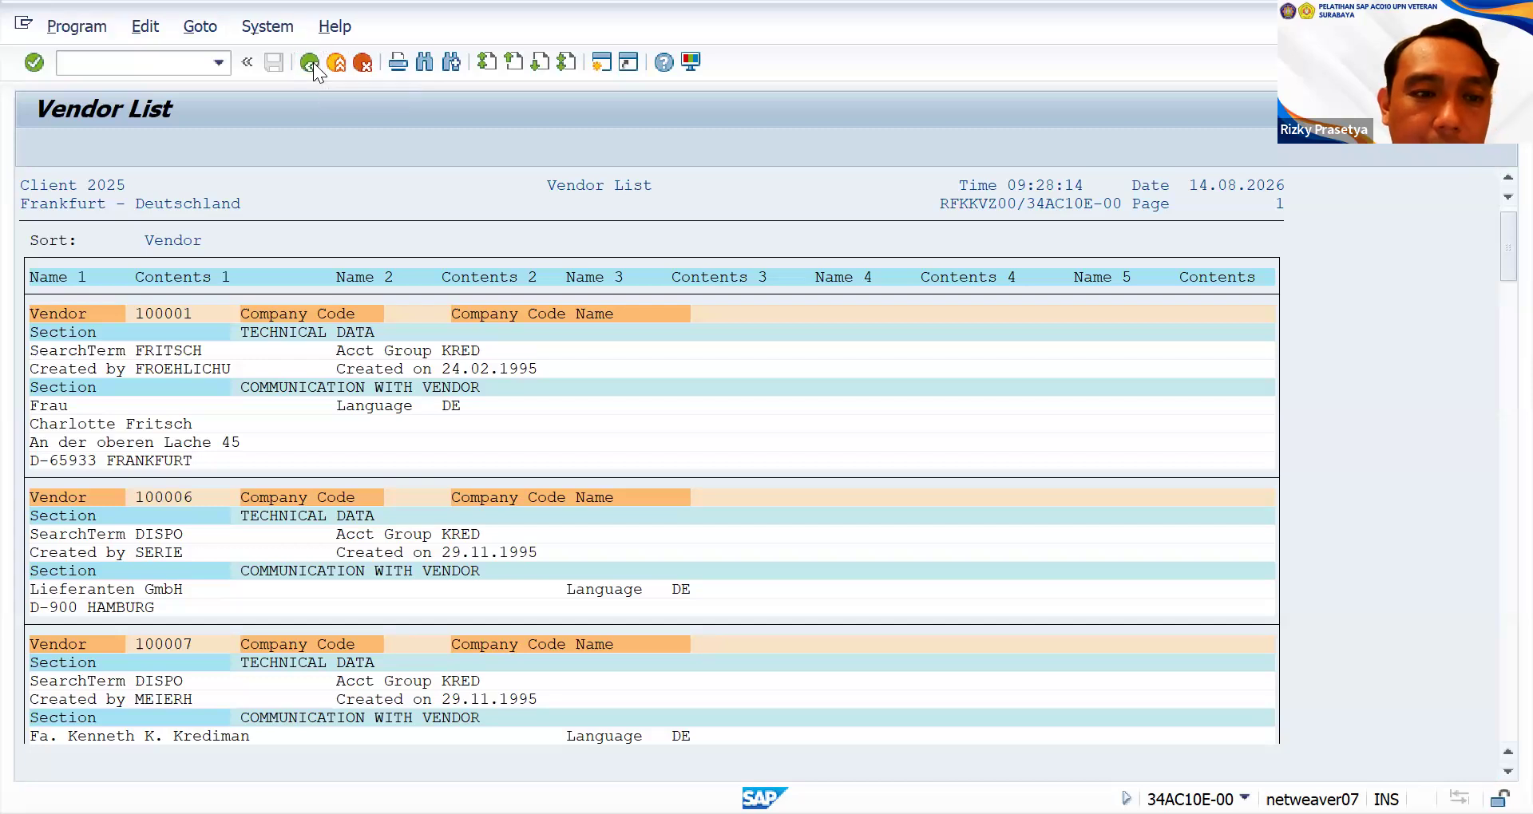
left_click(315, 62)
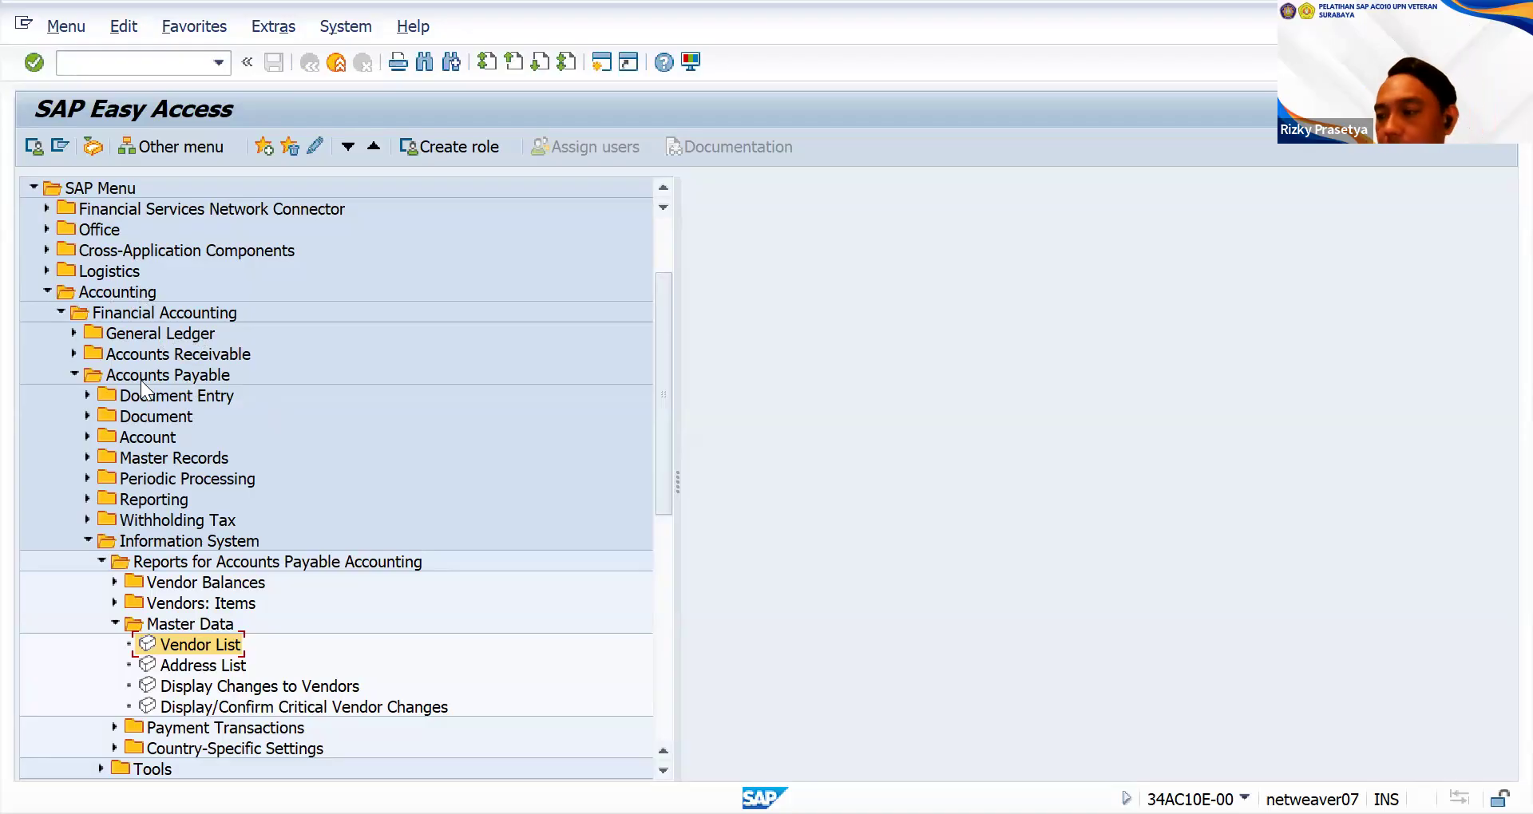
left_click(88, 458)
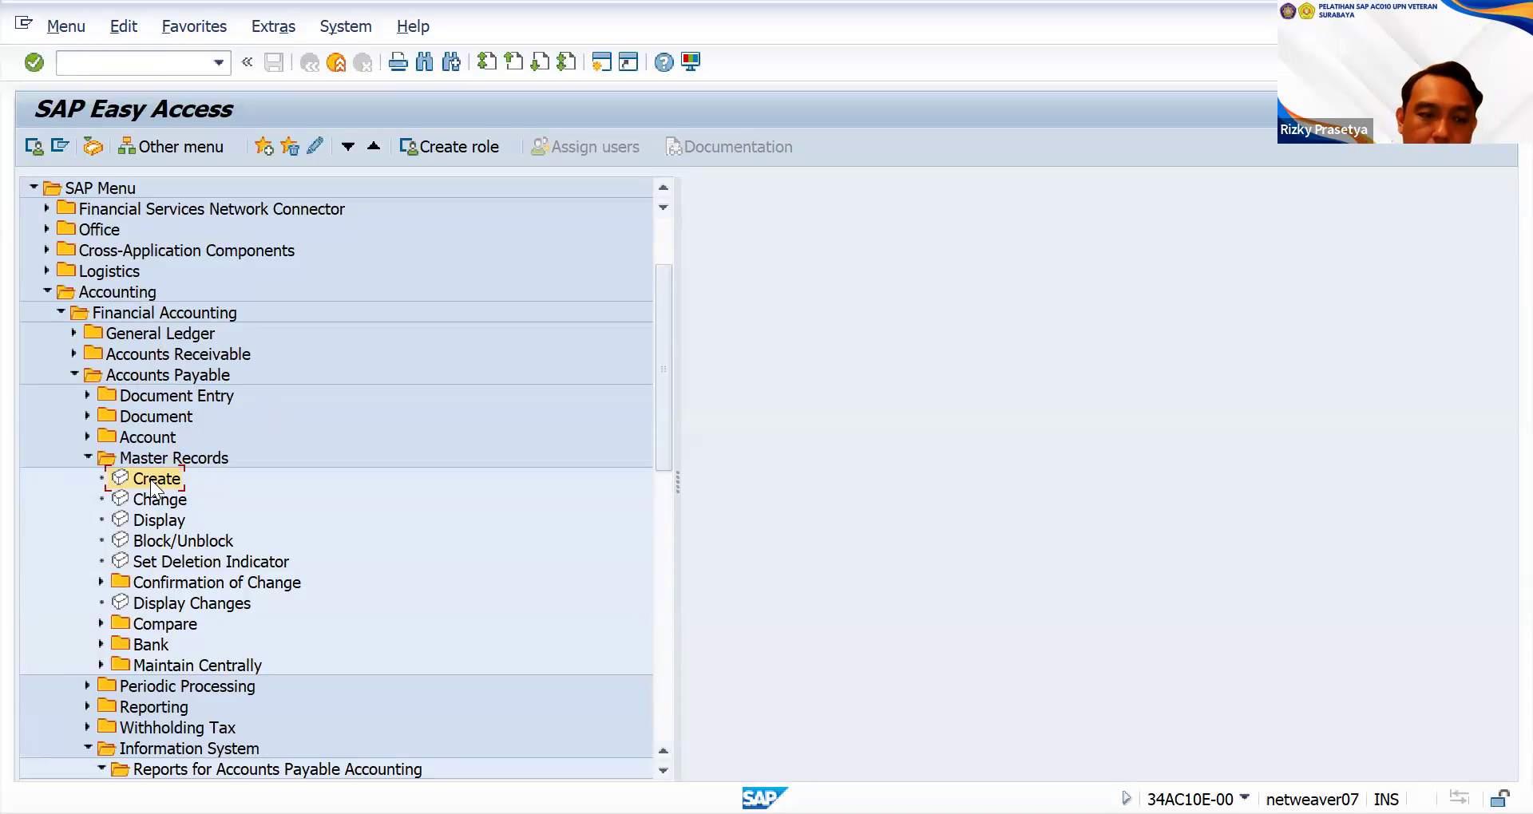
- Start creating a vendor master record with vendor ID LANDLRDE00 in company code 1000
double_click(150, 479)
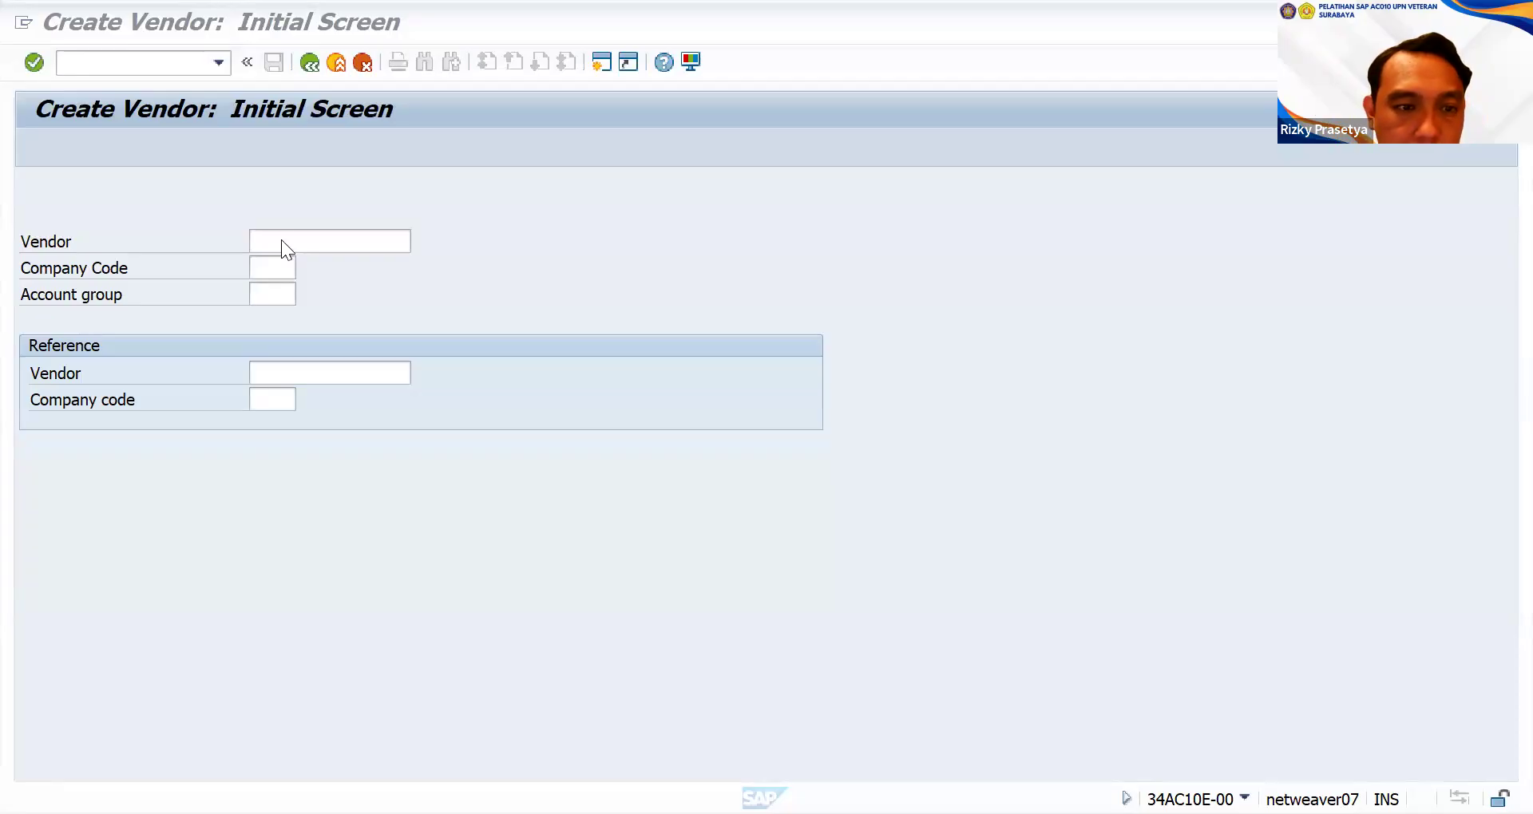
type("LANDLRDE00")
left_click(280, 264)
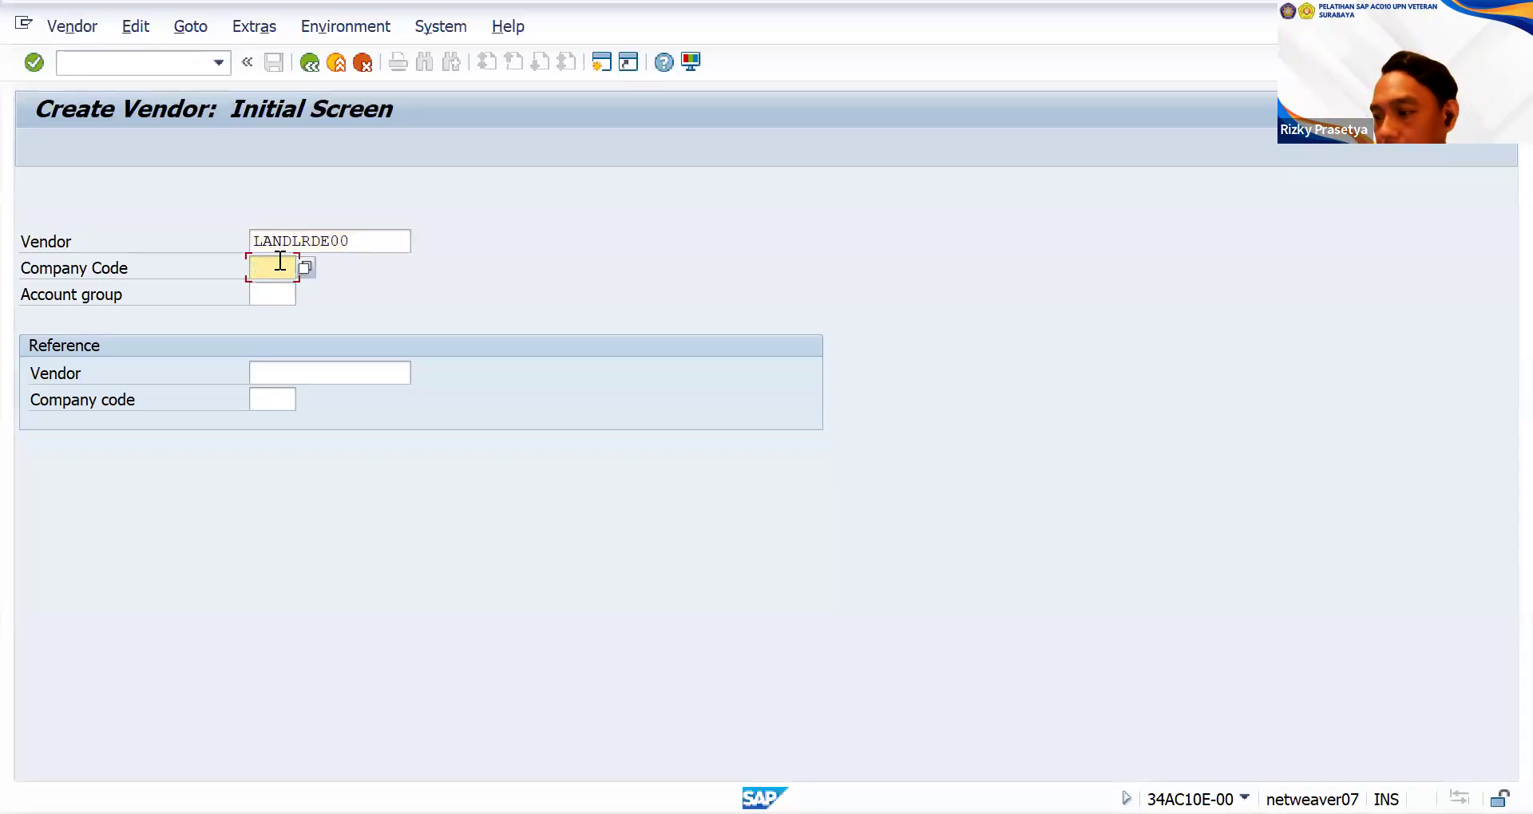
type("1000")
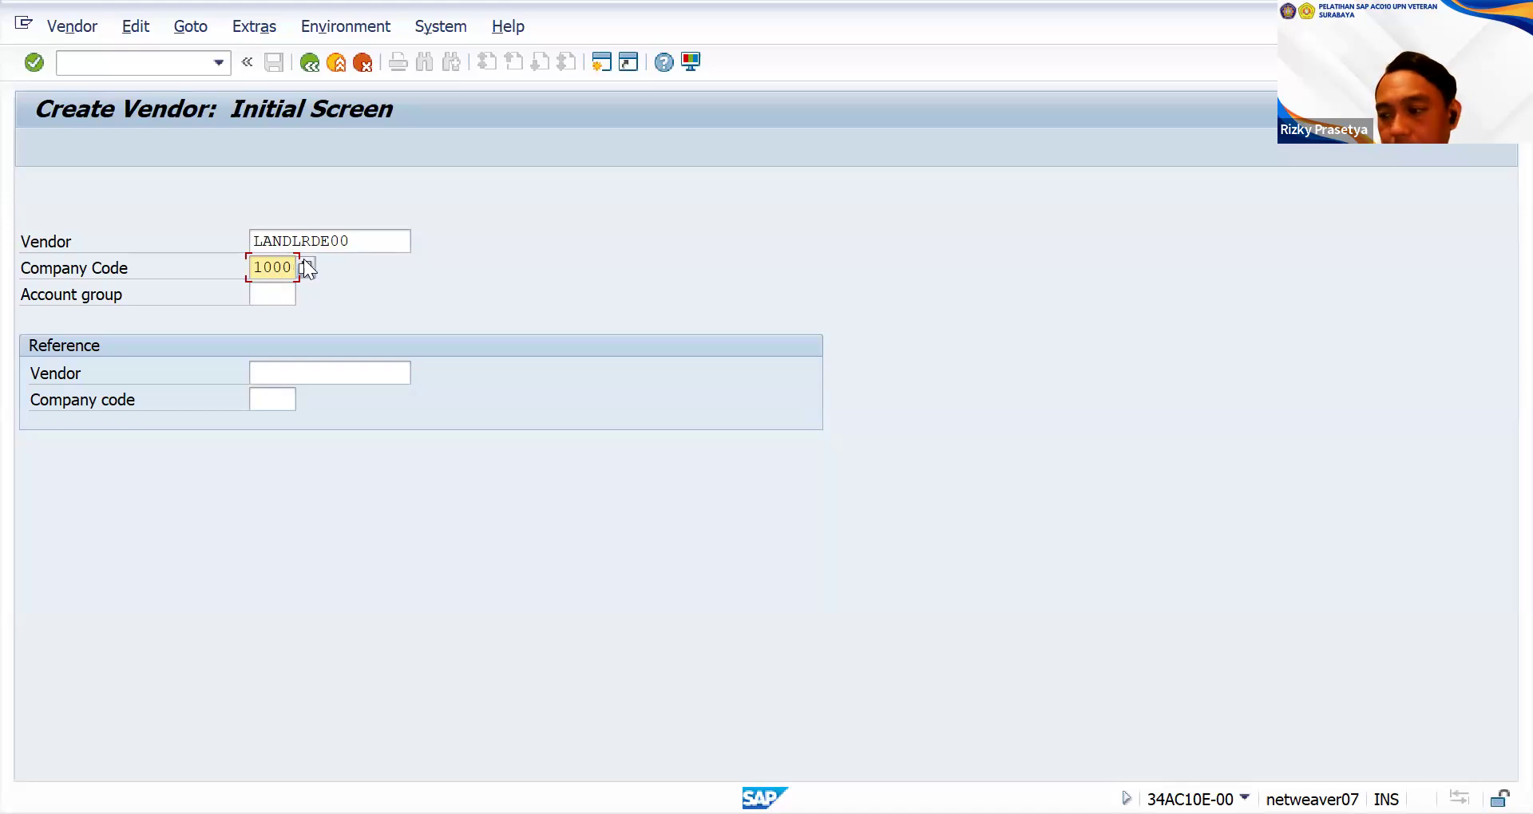
- Set the new vendor's account group to VEND (Vendors, external, alpha) from the list of possible account groups
left_click(278, 292)
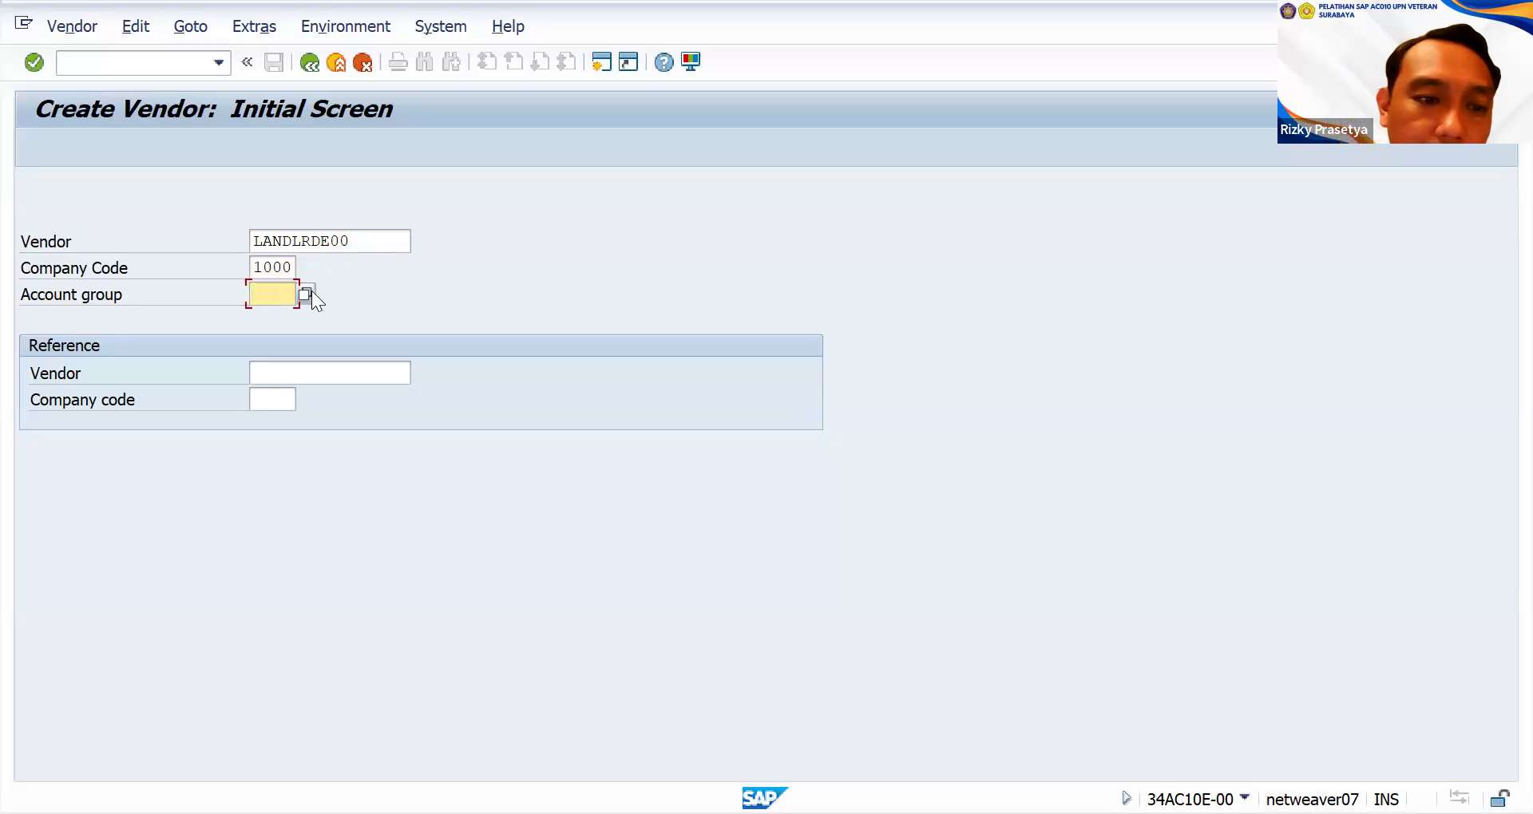
left_click(307, 294)
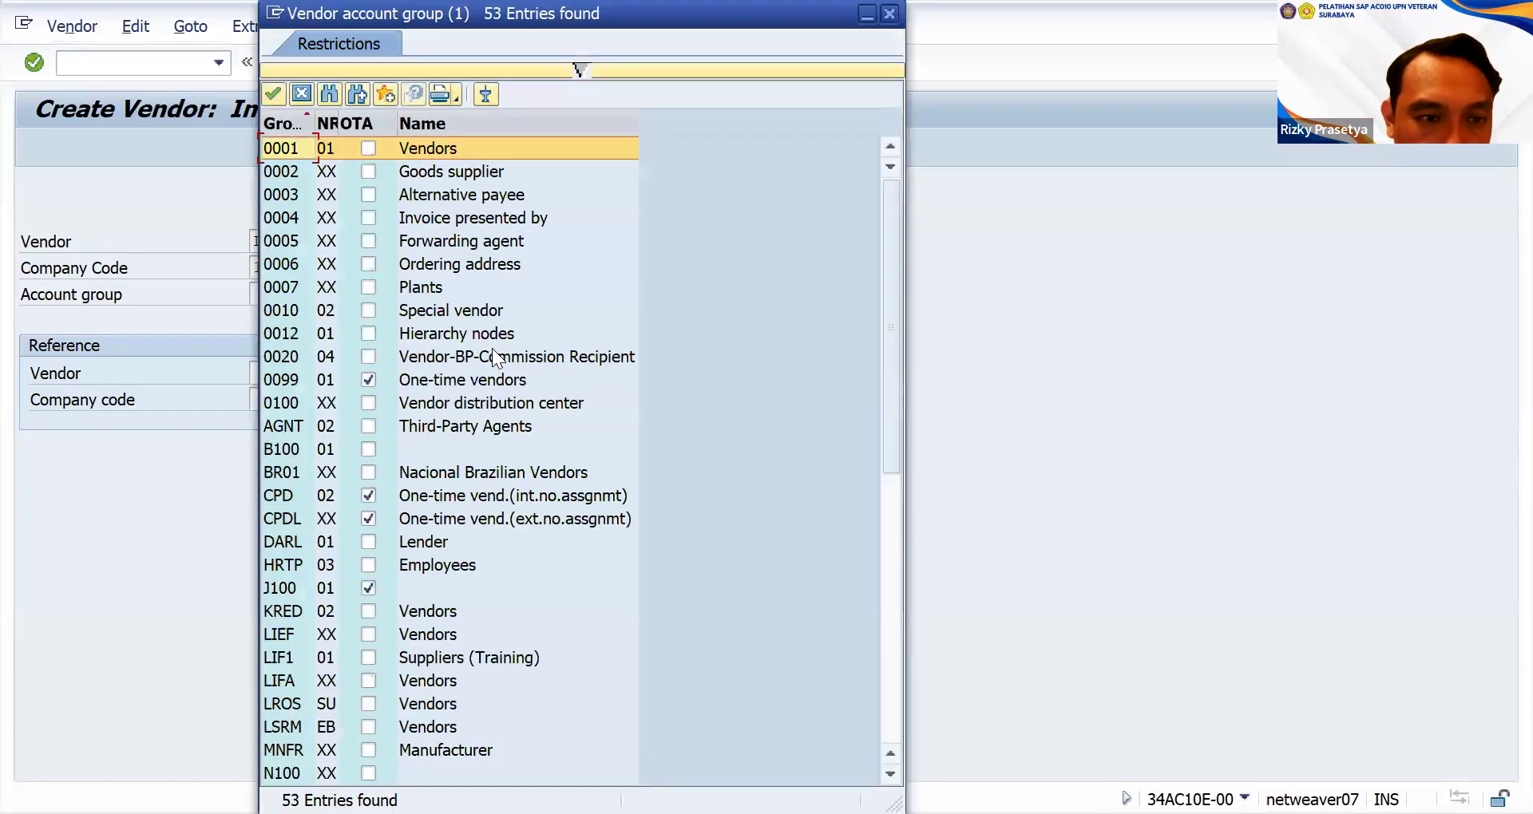
scroll(452, 390, "down", 1)
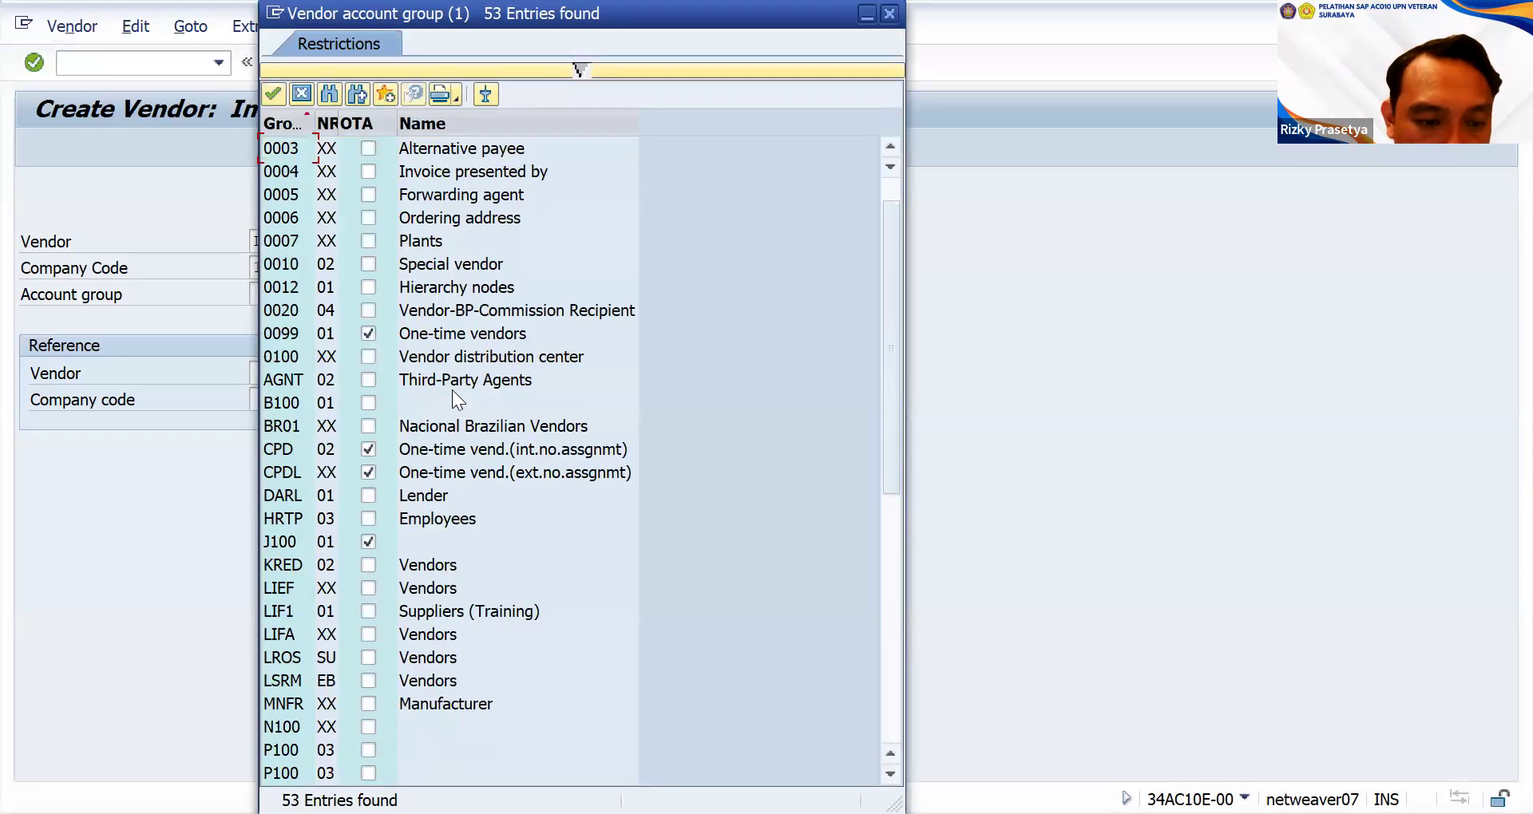
scroll(333, 545, "down", 3)
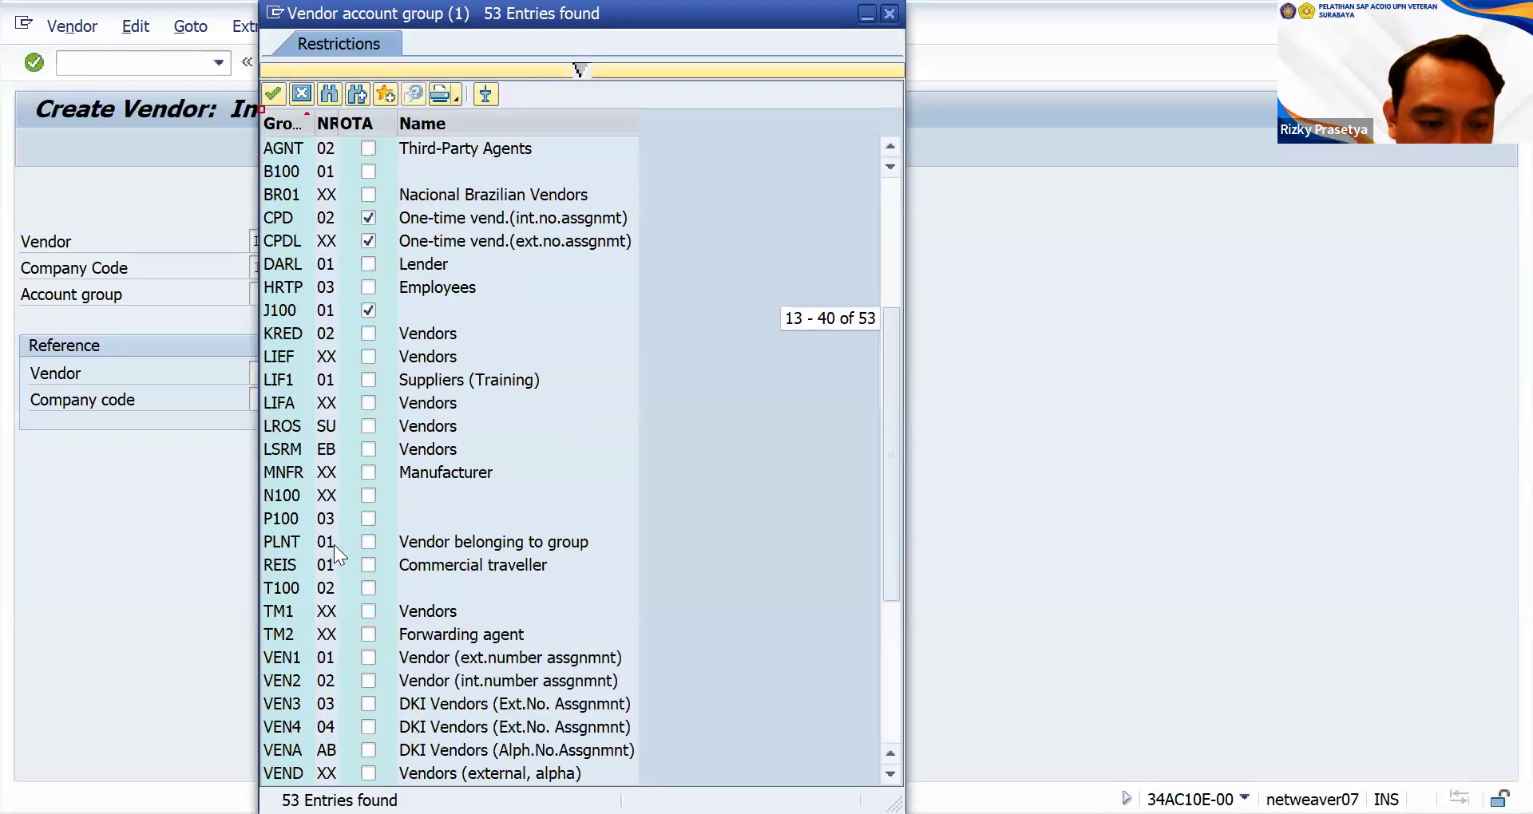
scroll(427, 583, "down", 2)
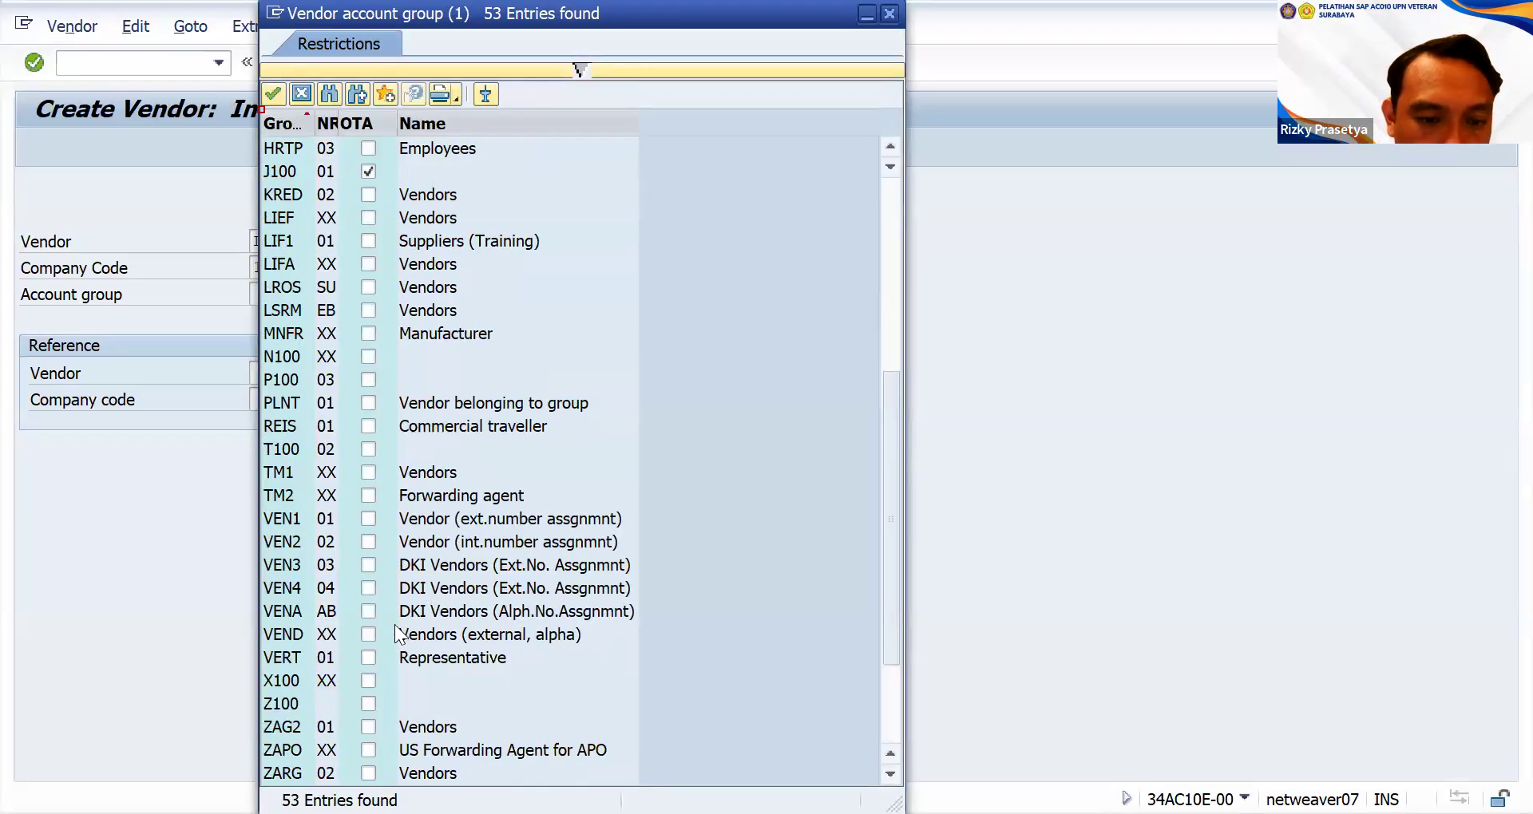
left_click(273, 630)
left_click(271, 630)
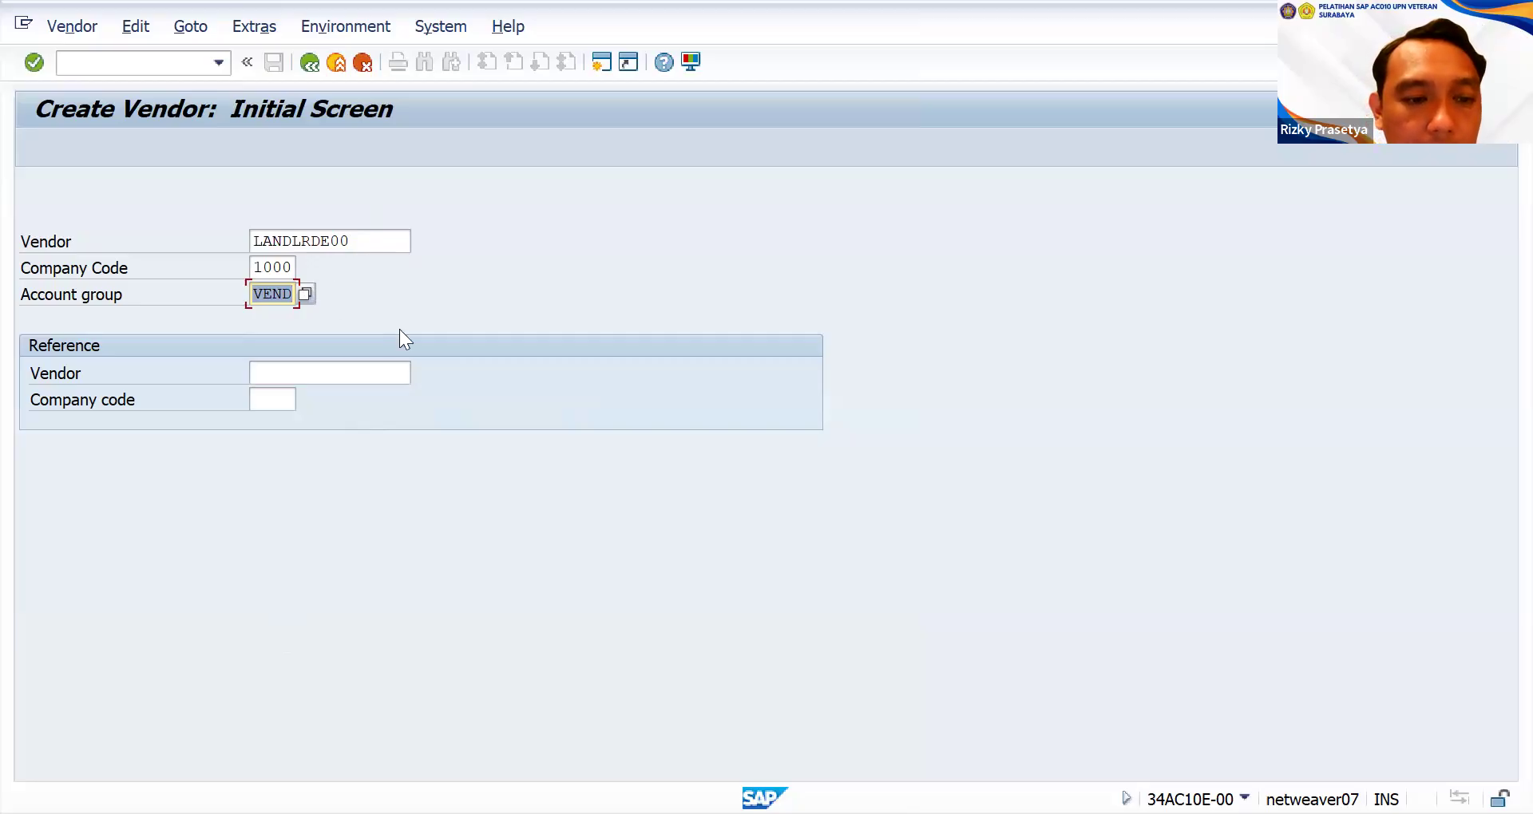
- Use vendor AGENCYE00 in company code 1000 as the reference and continue to the new vendor's address data
left_click(362, 375)
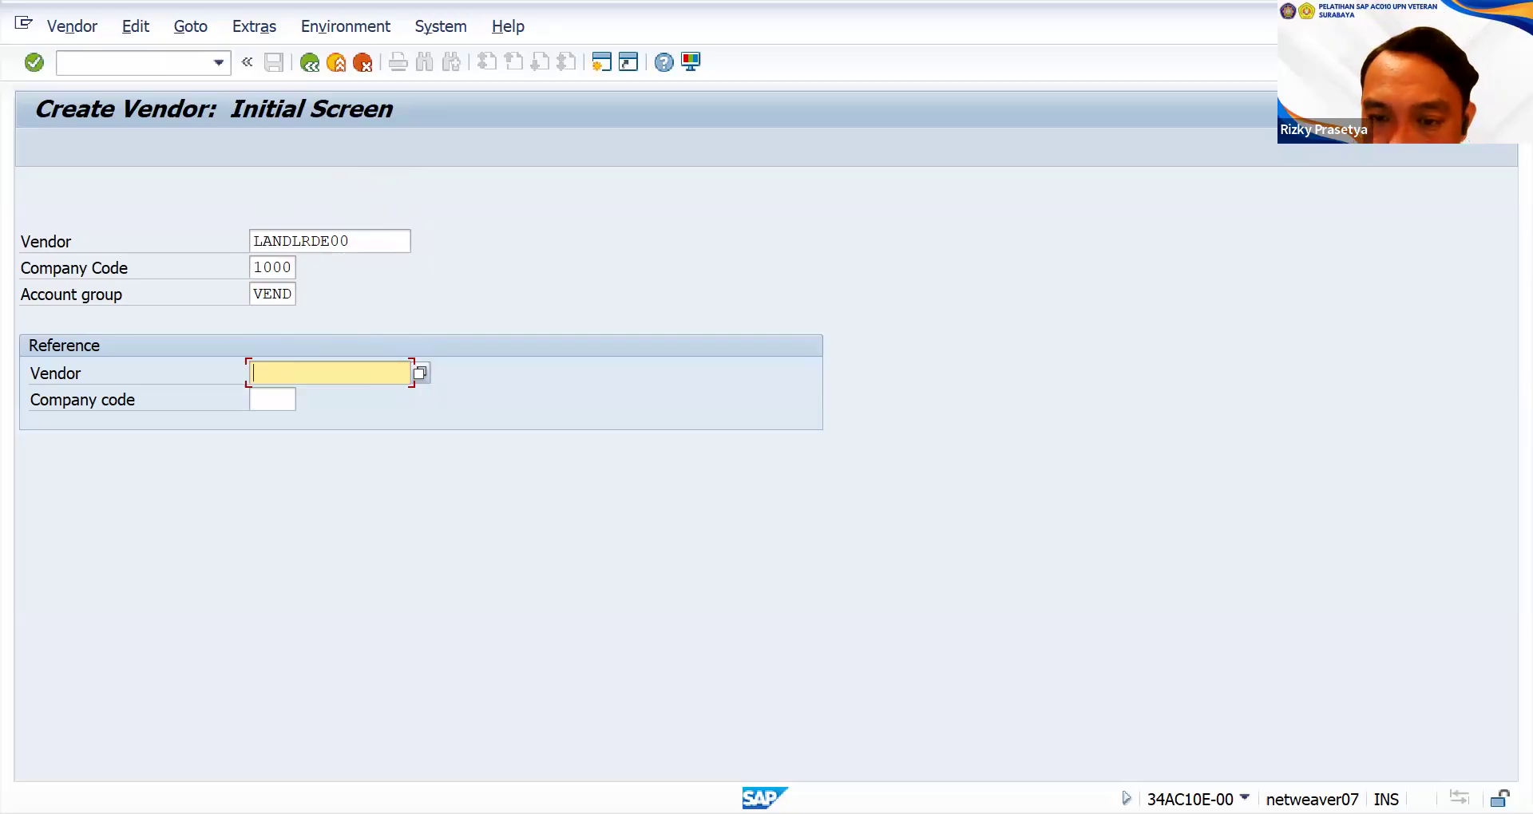
key("alt+Tab")
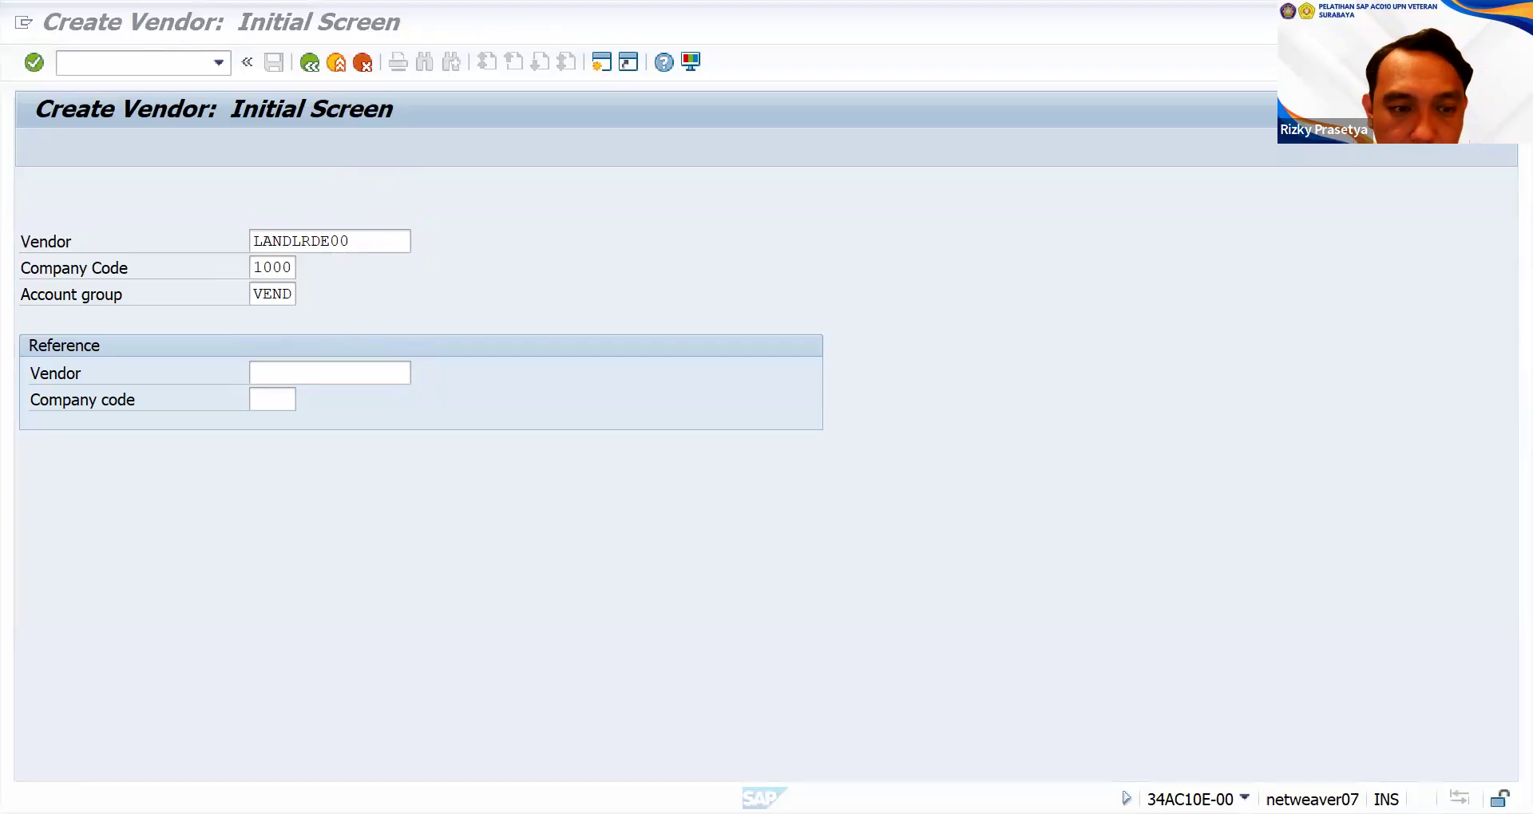
left_click(285, 375)
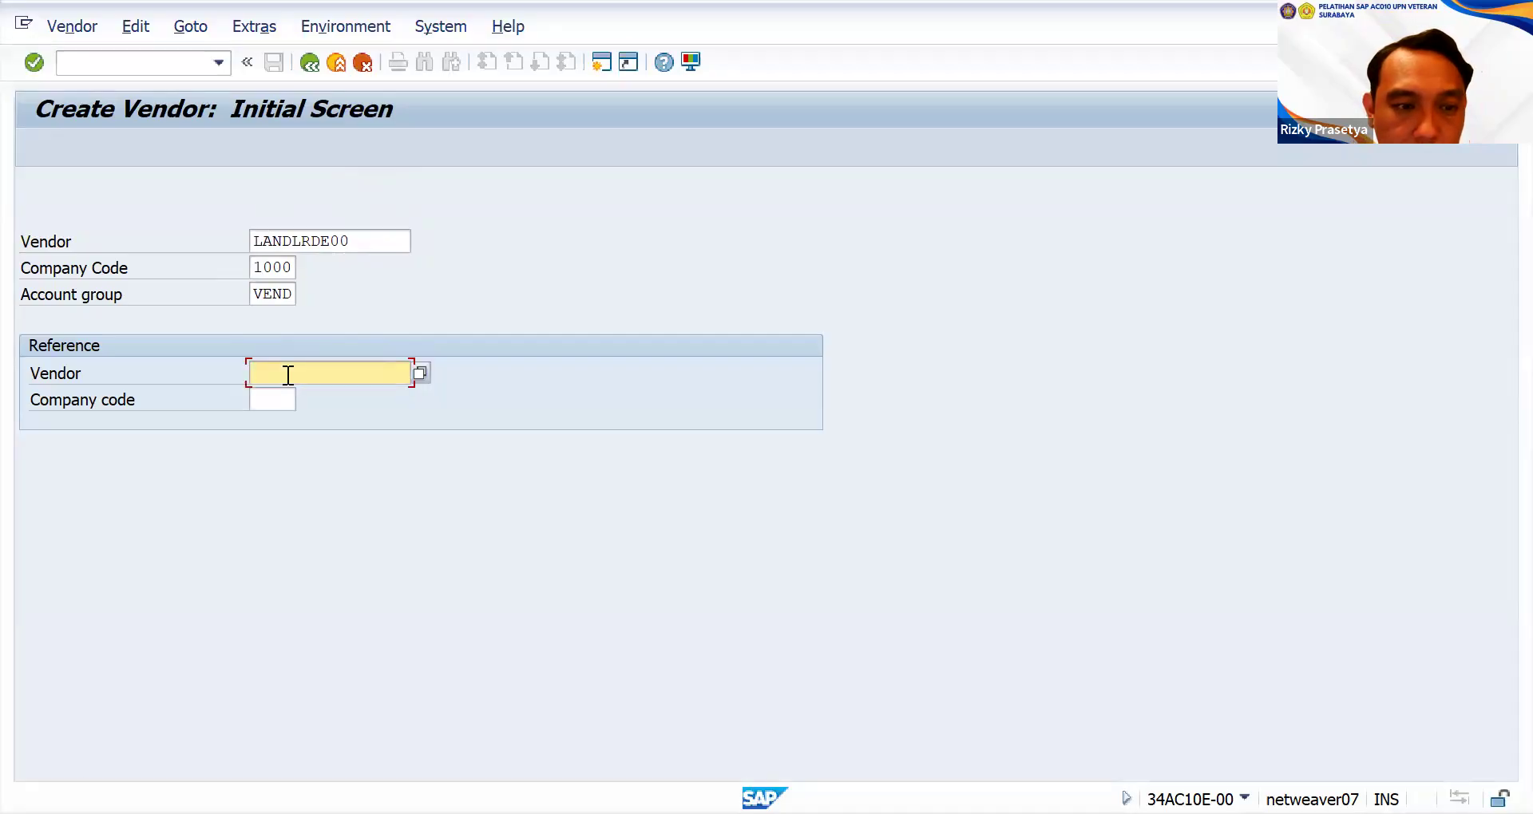
type("AGENCYE00")
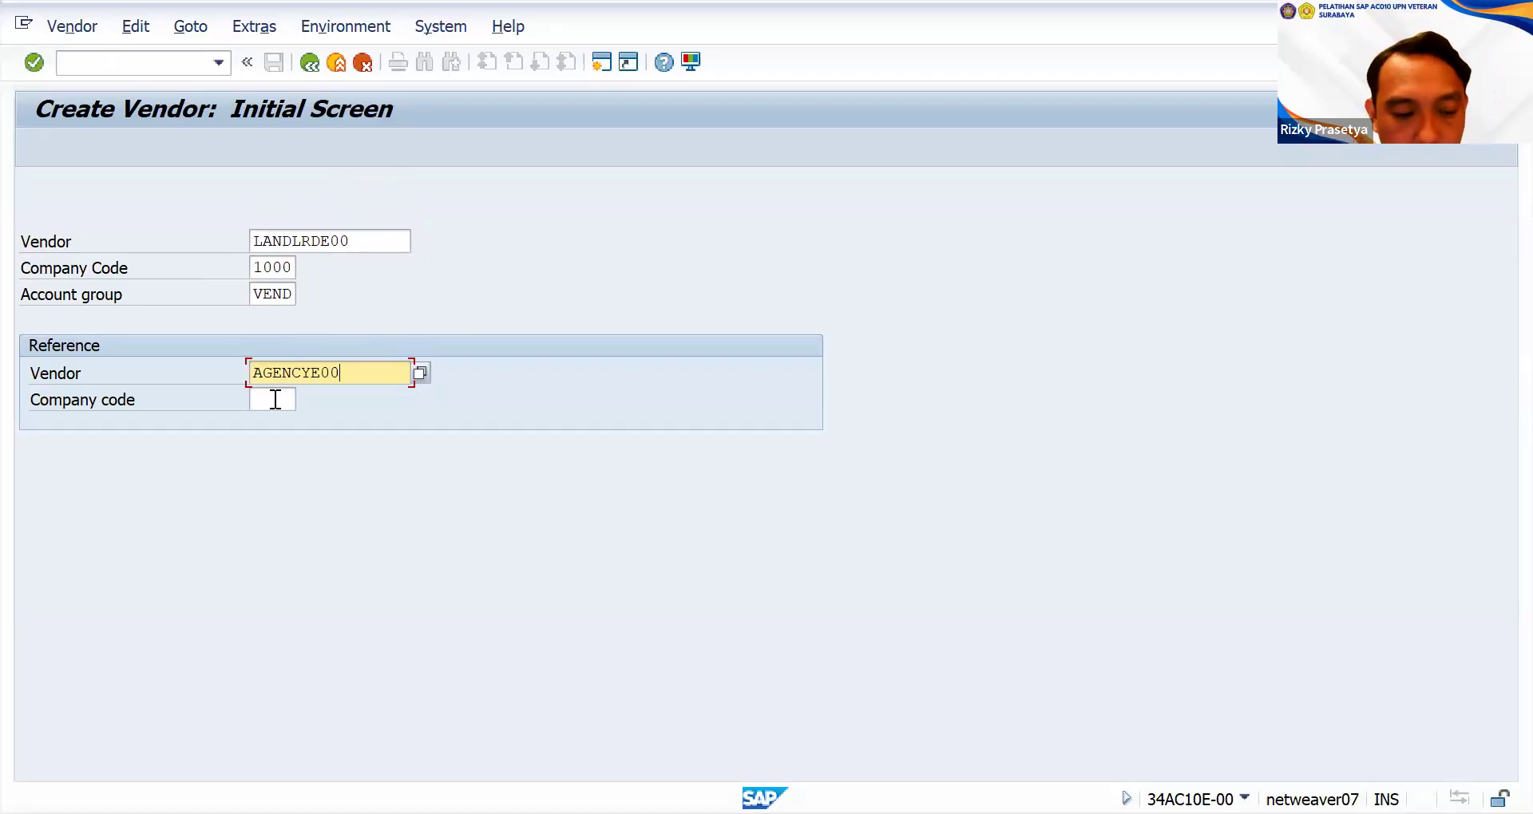
left_click(274, 397)
type("1000")
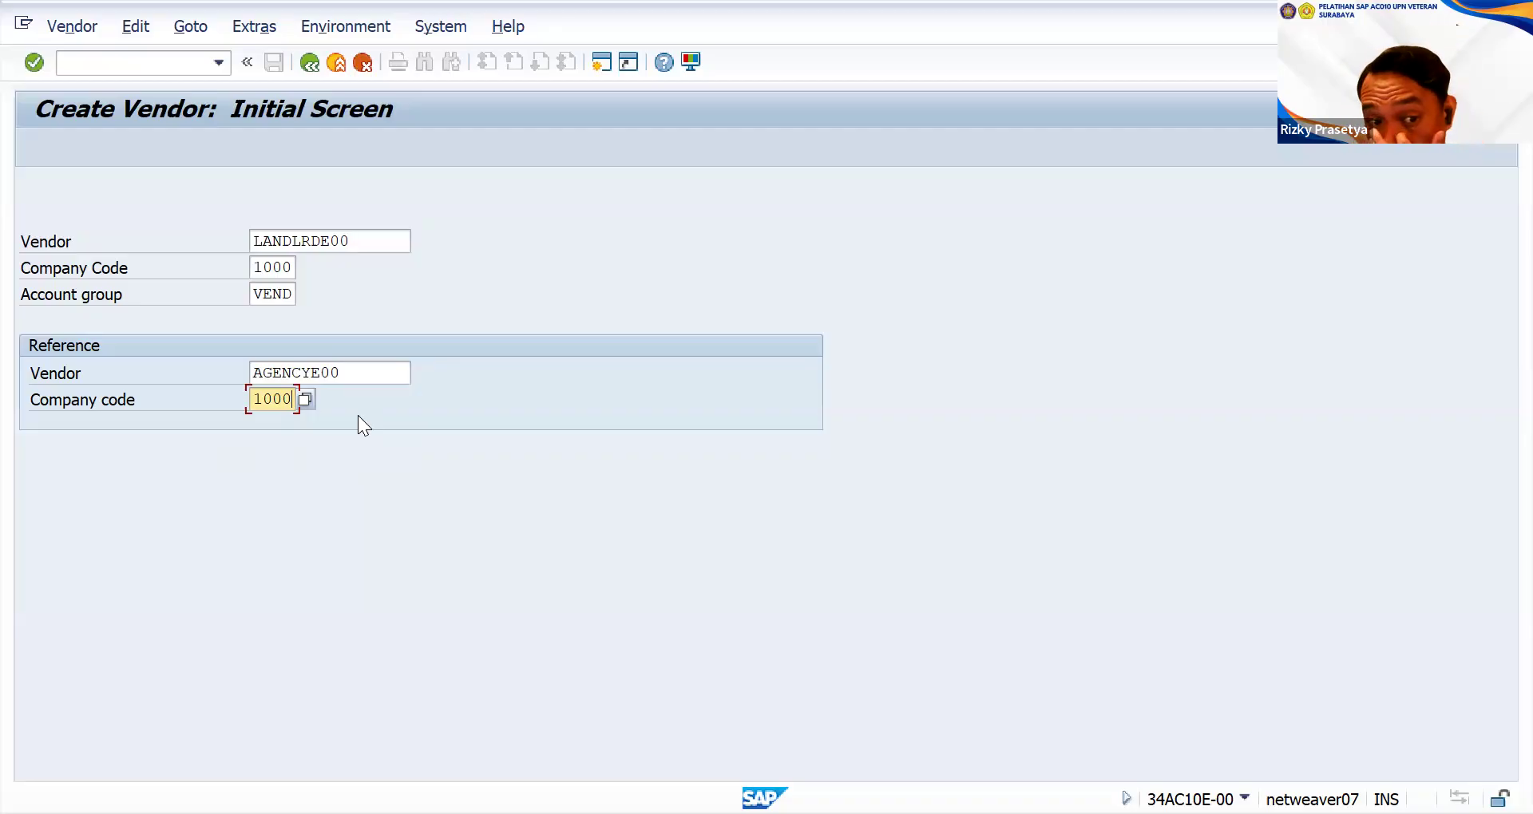
key("Return")
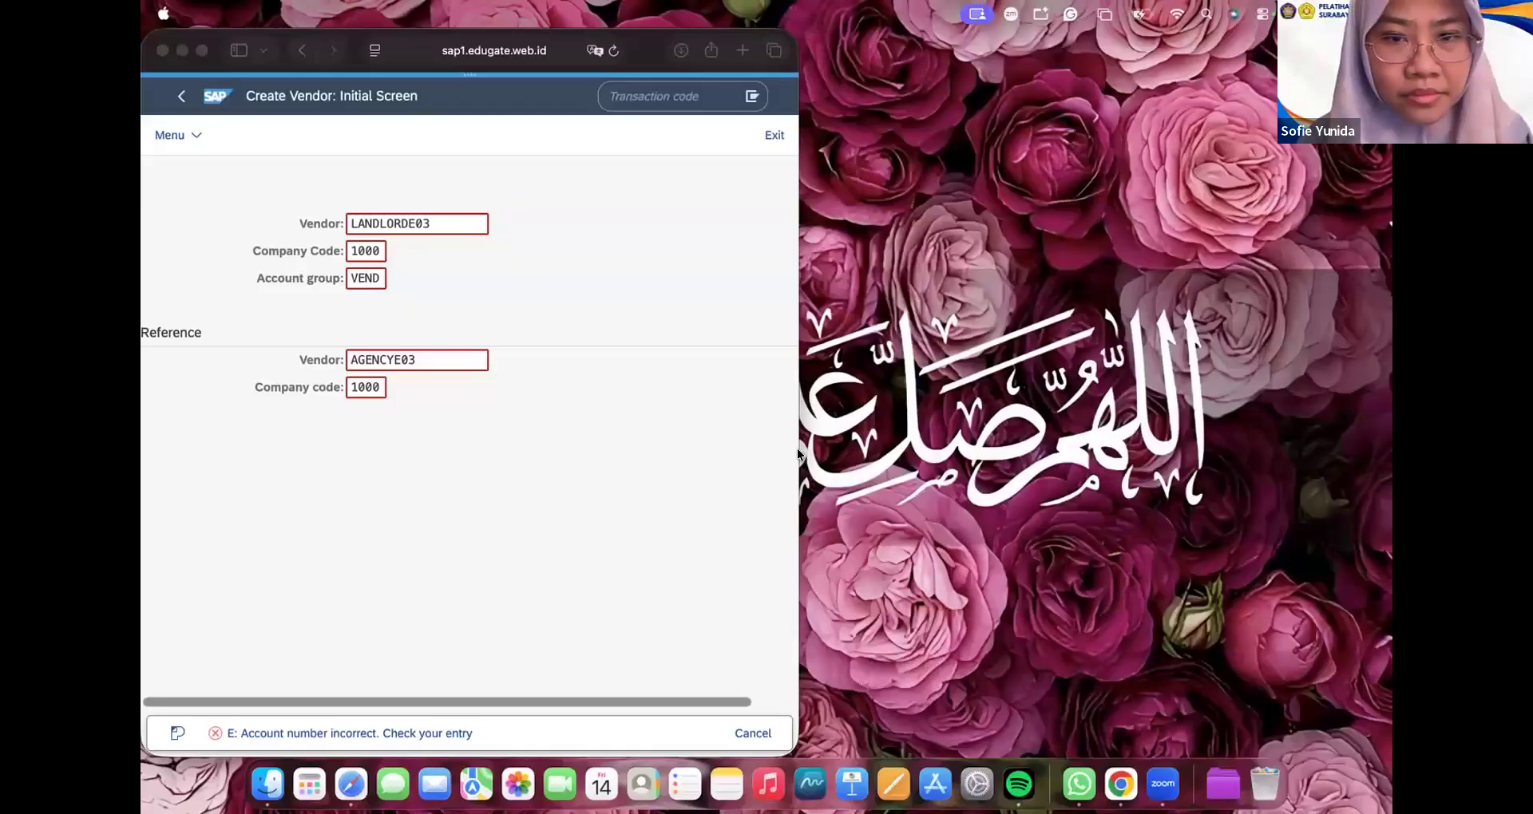
left_click(767, 452)
left_click(396, 221)
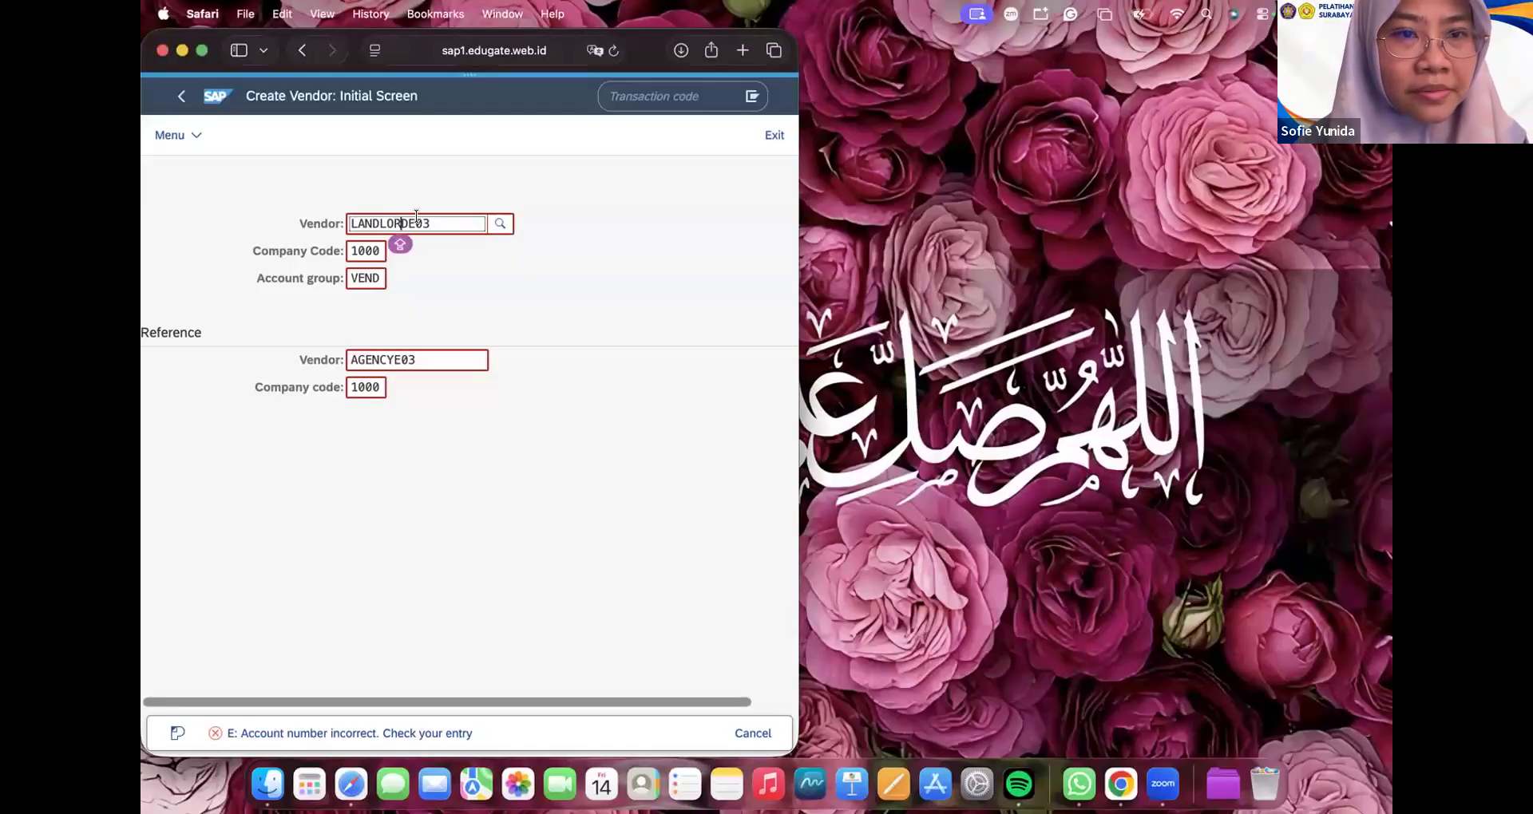
key("super+a")
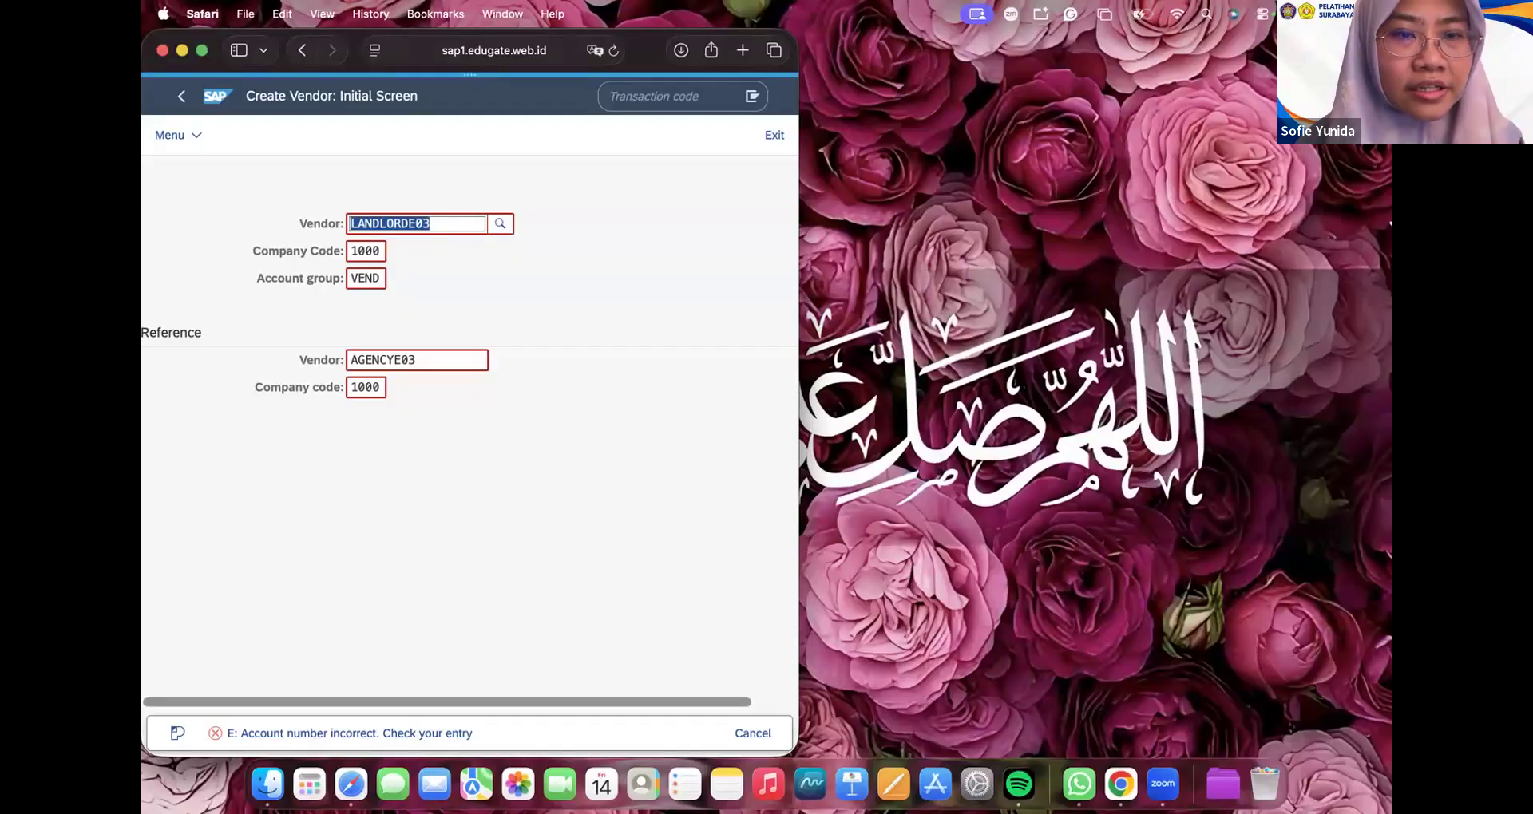
key("Caps_Lock")
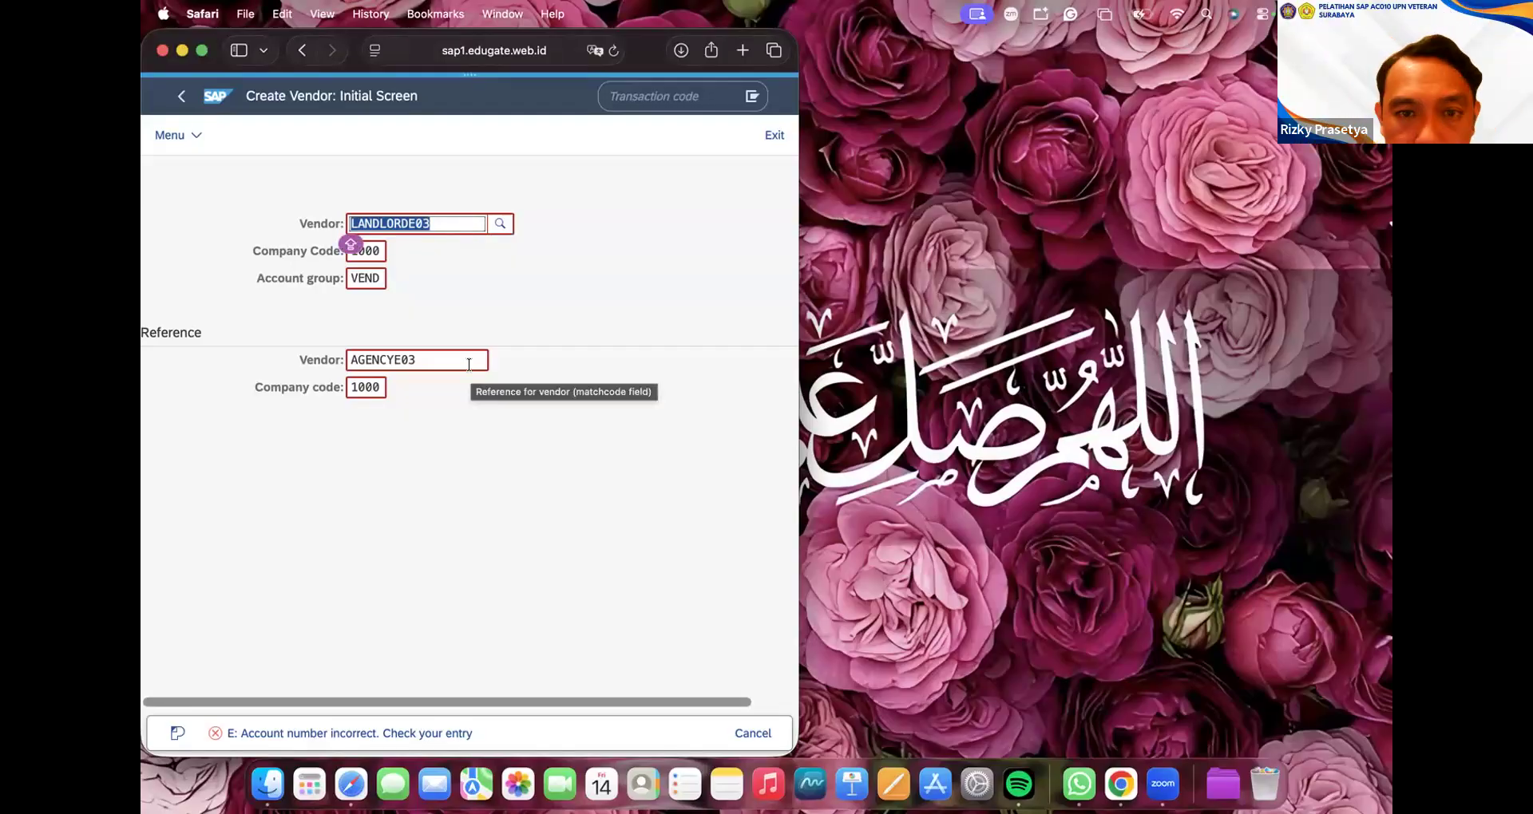
left_click(484, 315)
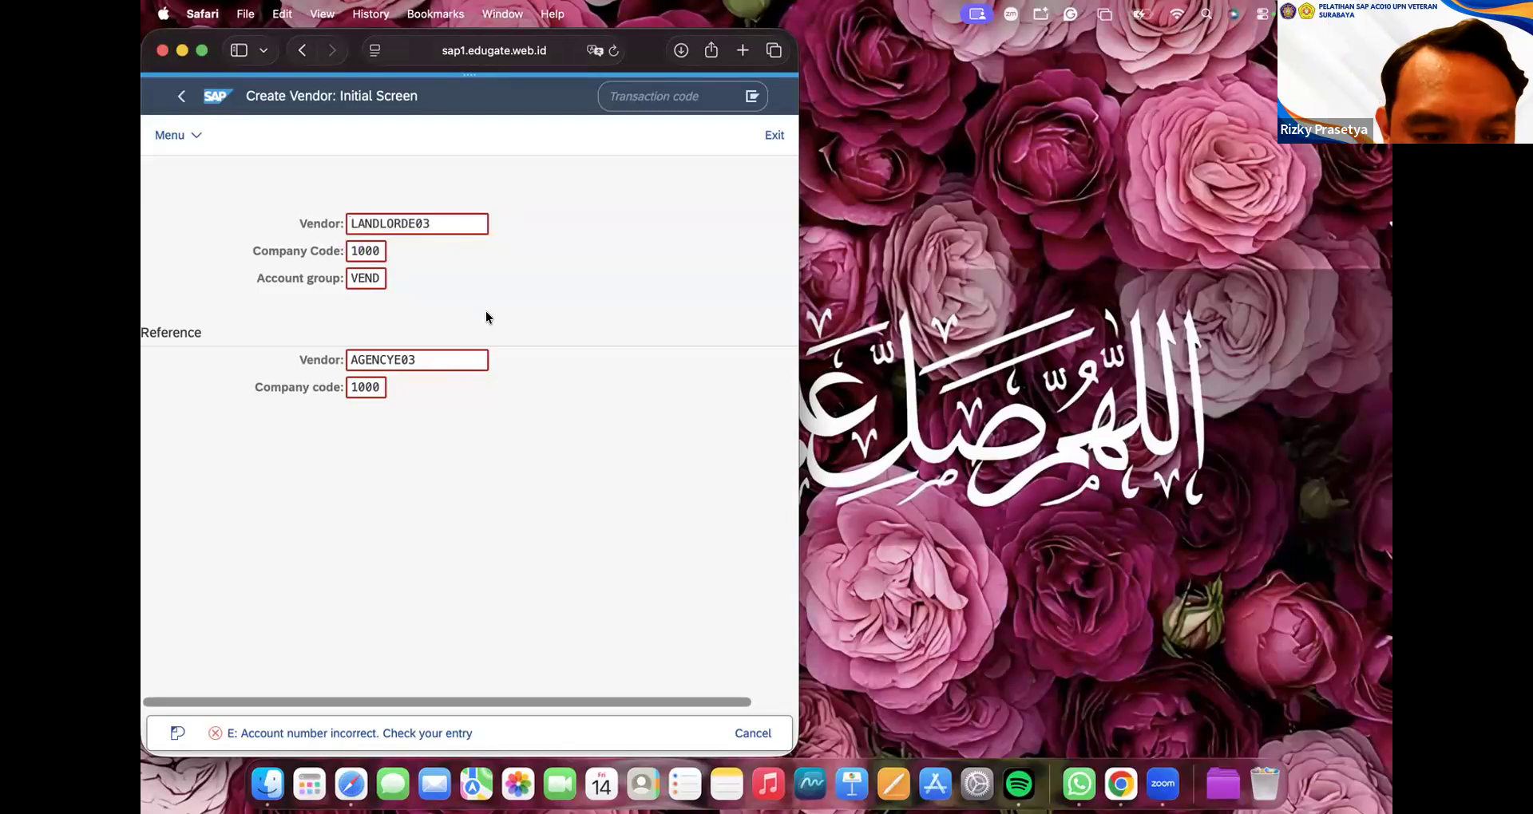
left_click(438, 353)
left_click(495, 446)
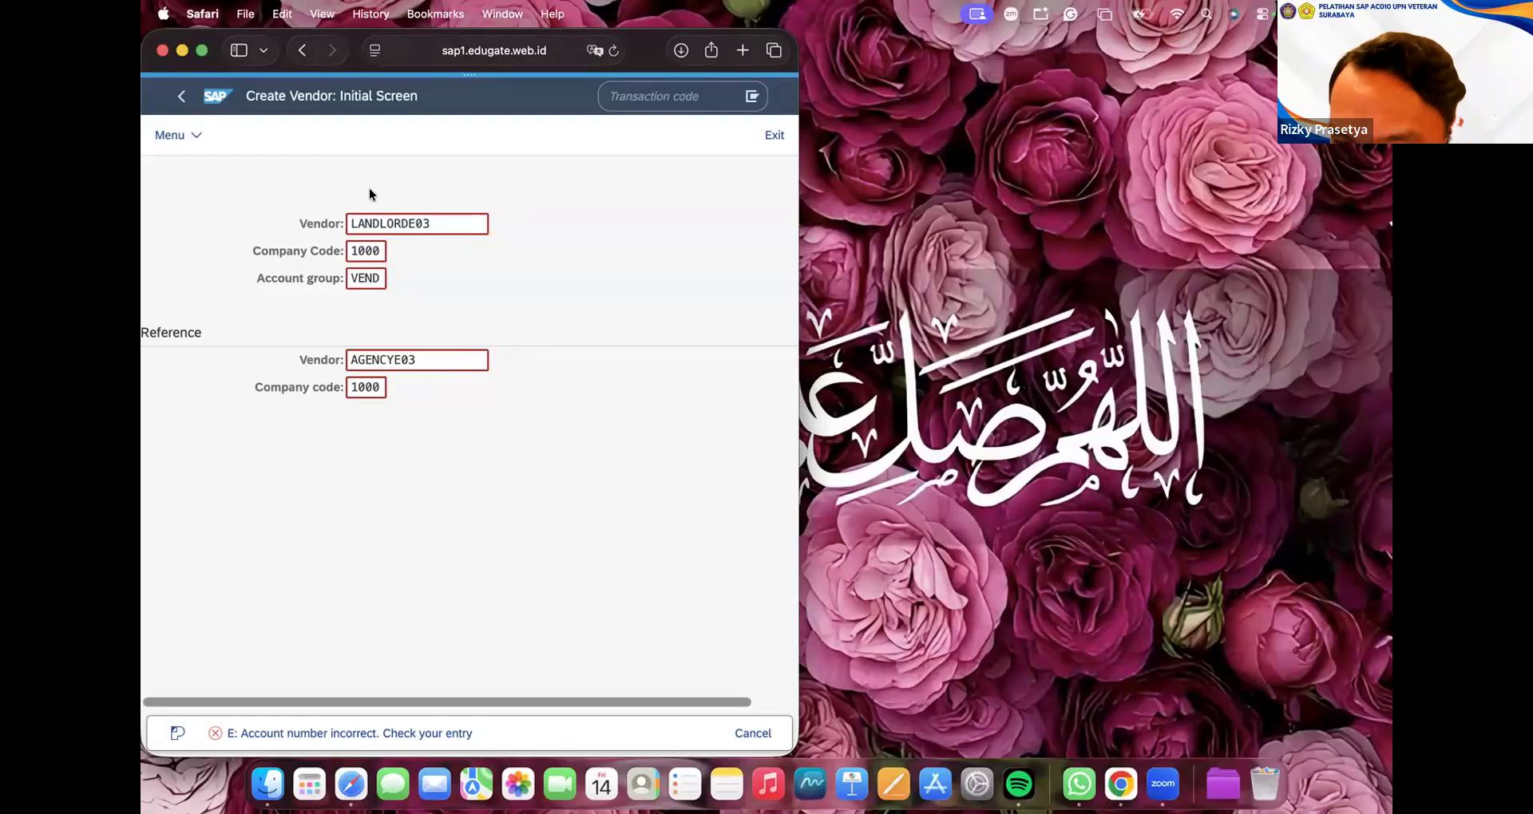
- In the browser-based SAP session, correct the new vendor's ID to LANDLRDE03 and submit the initial screen
left_click(387, 223)
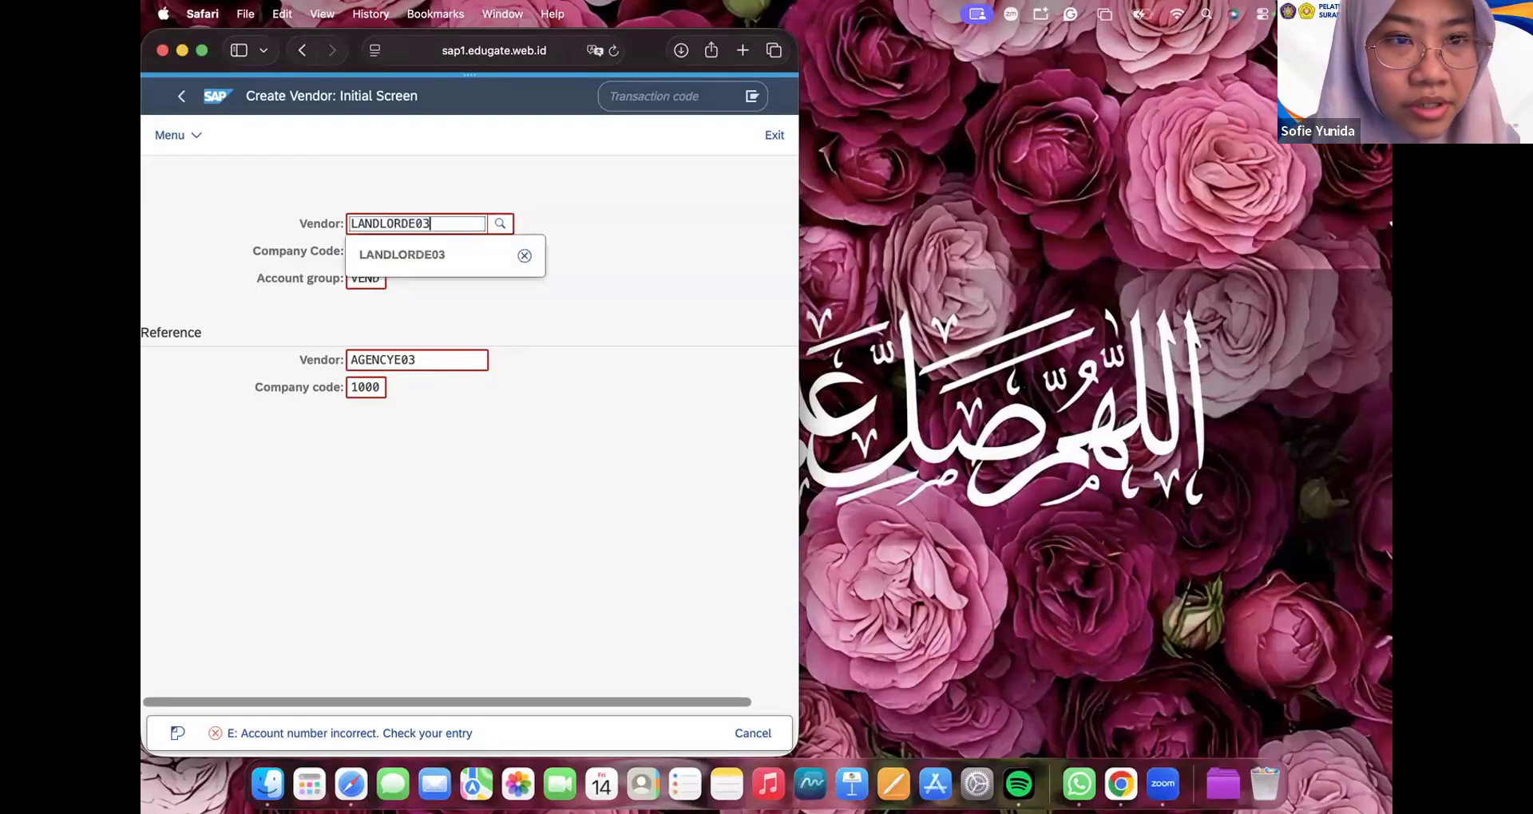
left_click(449, 251)
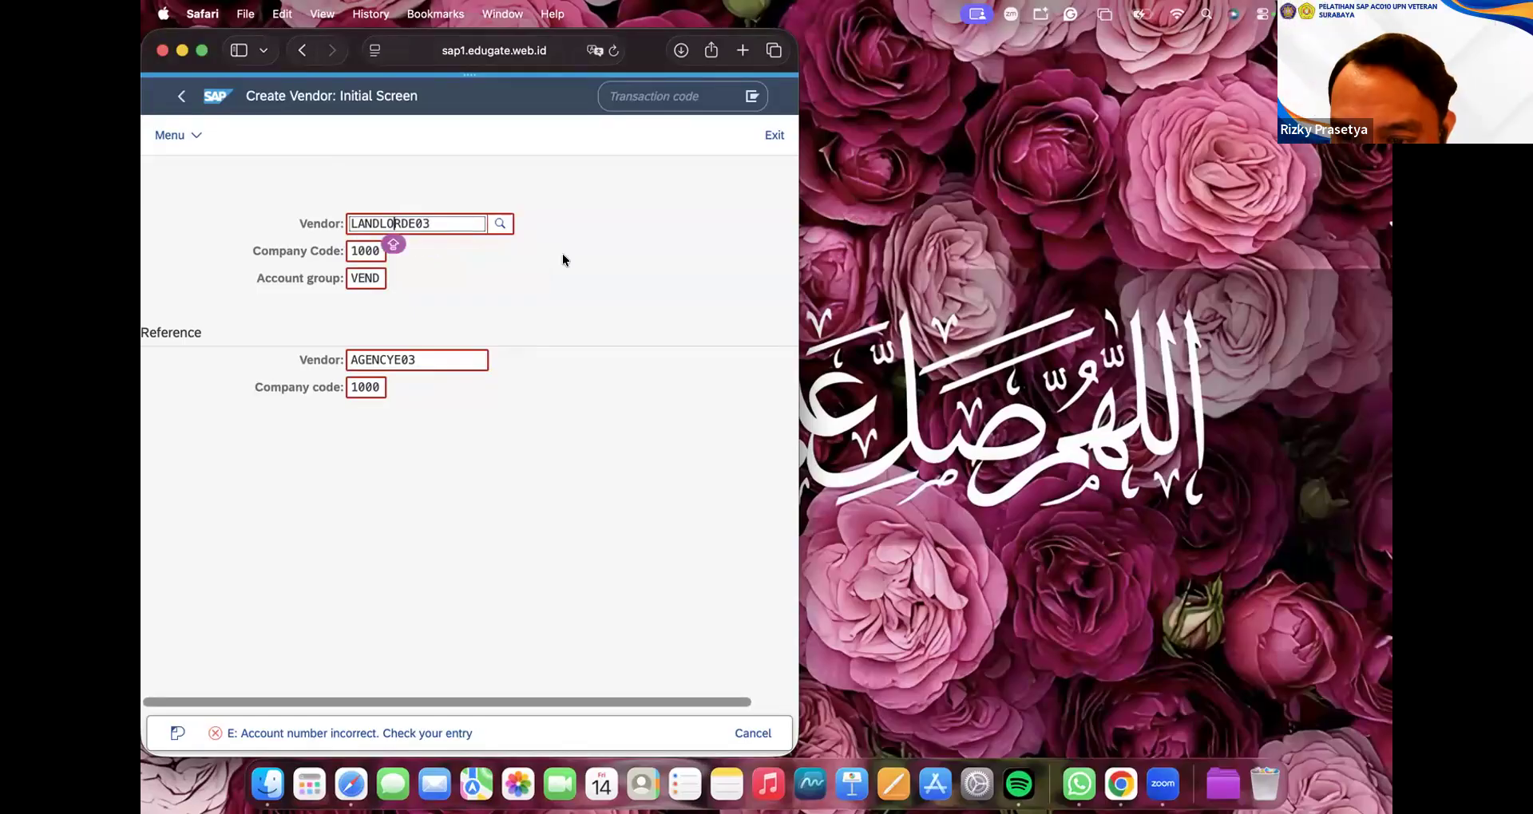
left_click(388, 223)
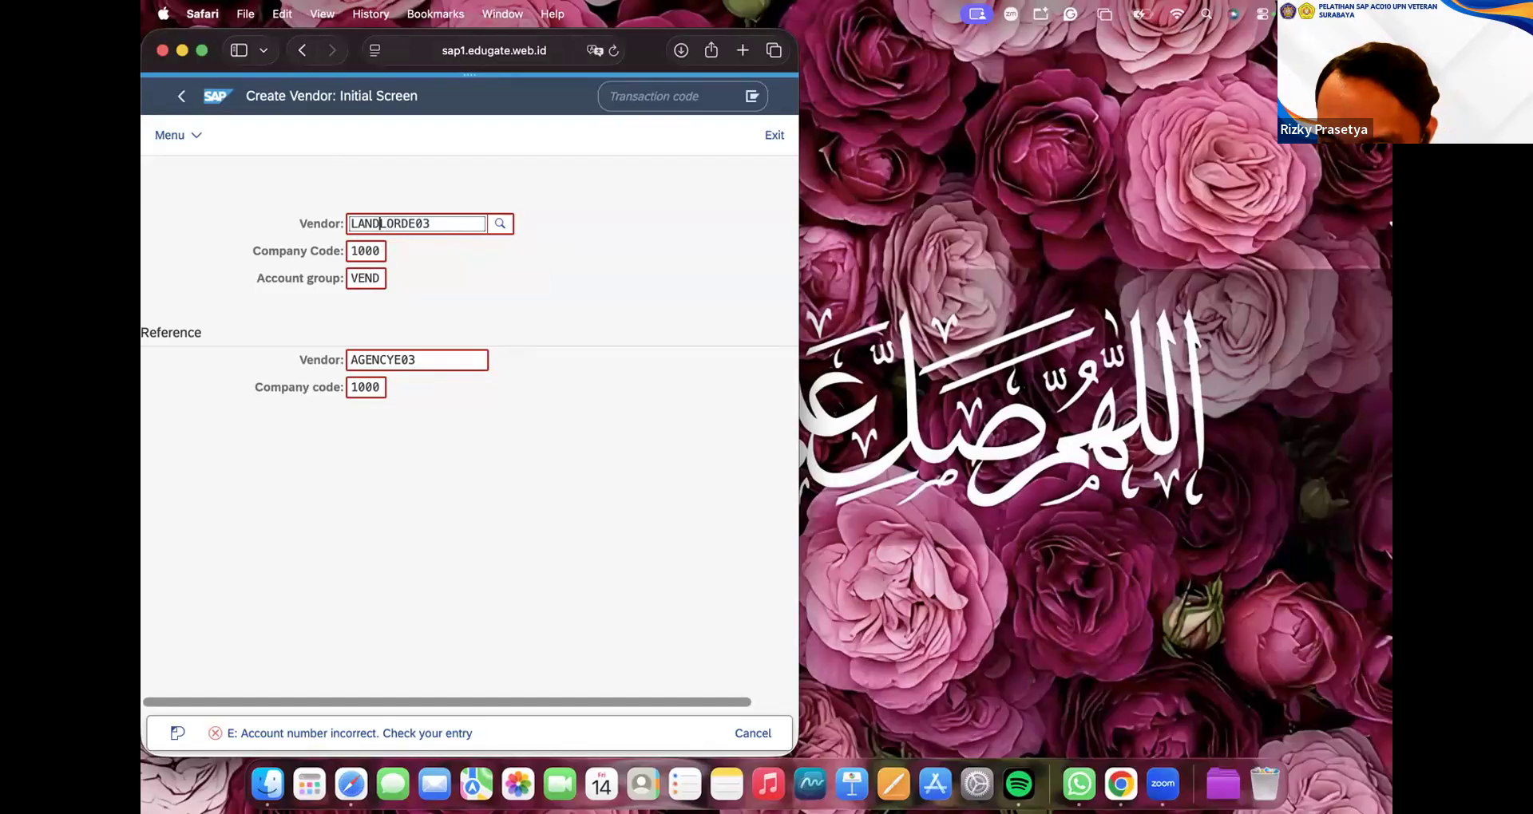
key("BackSpace")
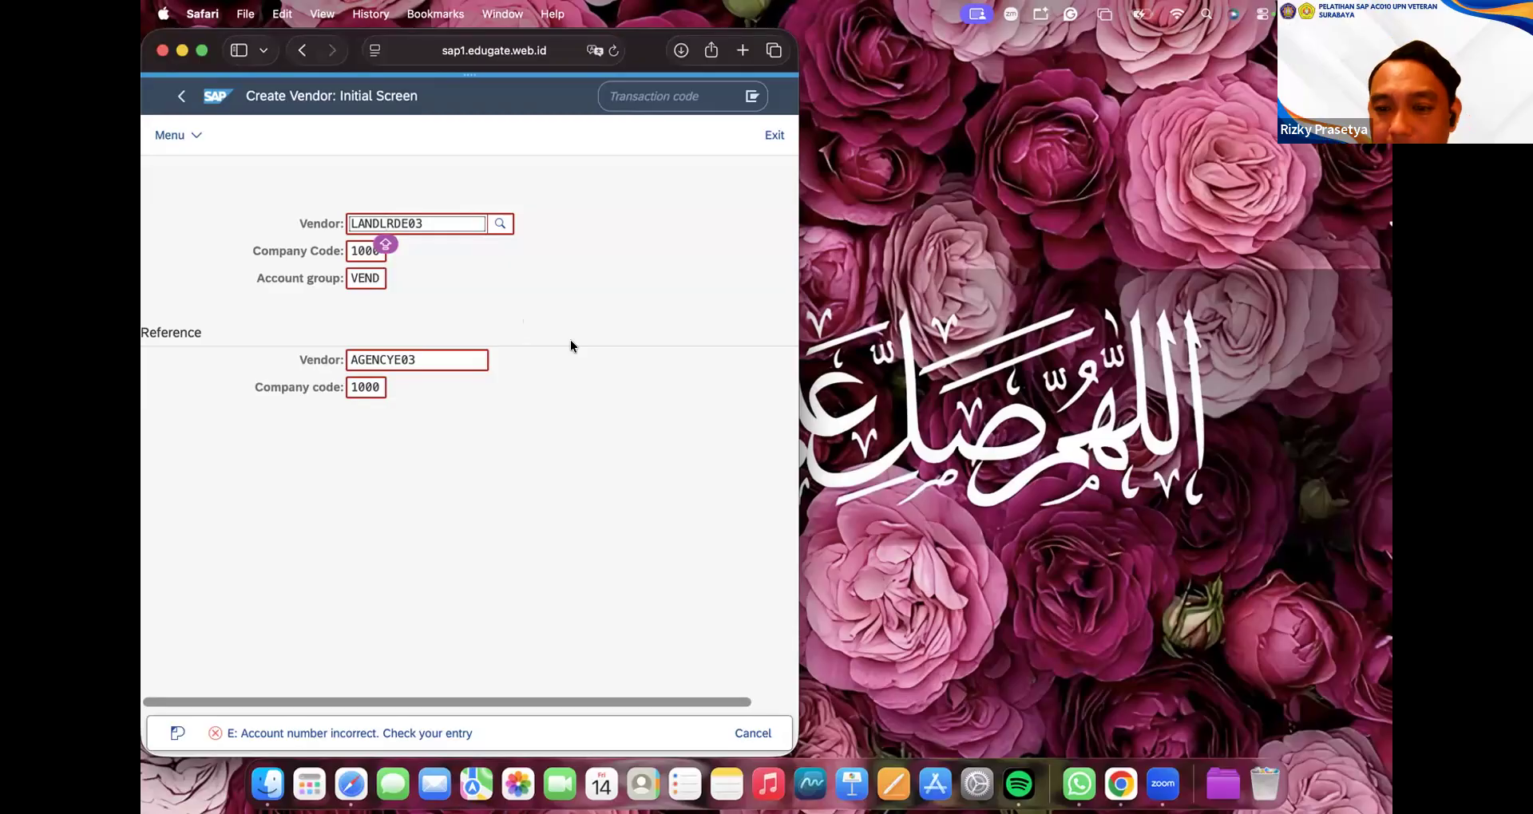
left_click(443, 216)
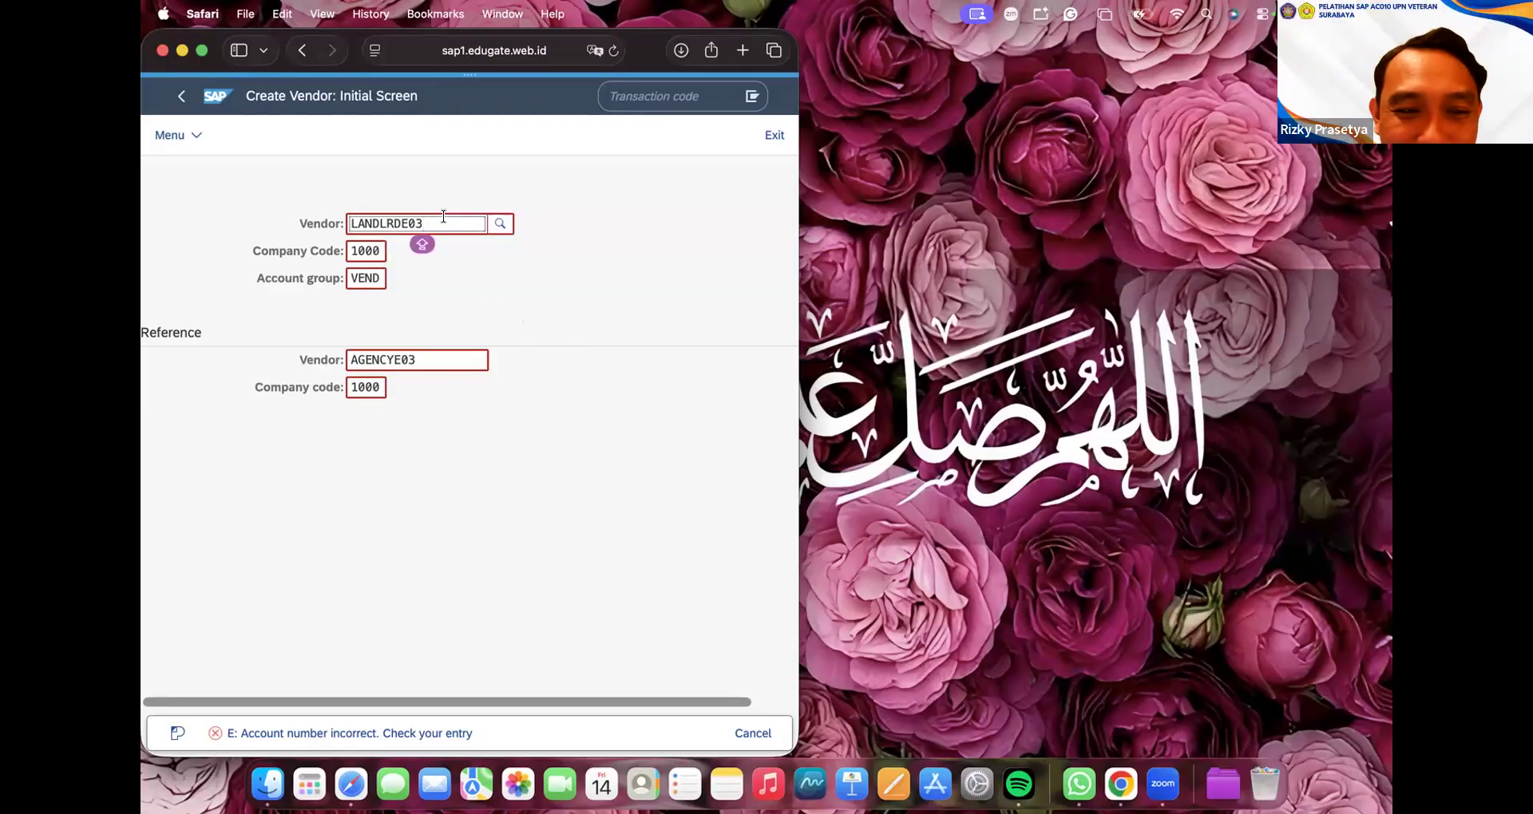
key("Return")
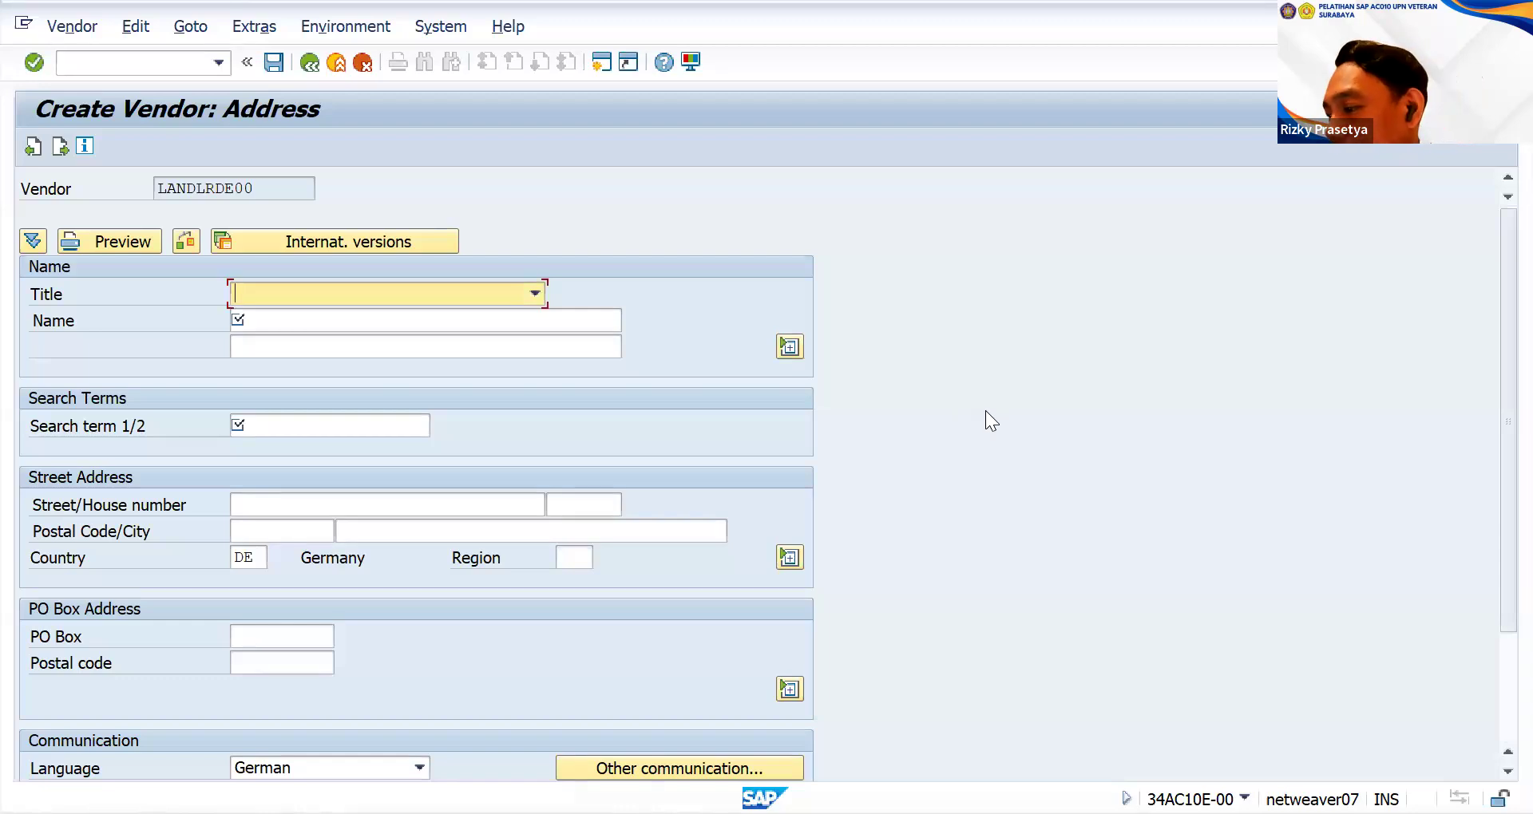
- For vendor LANDLRDE00, set the address title to Company and enter Polinema as the name
left_click(534, 295)
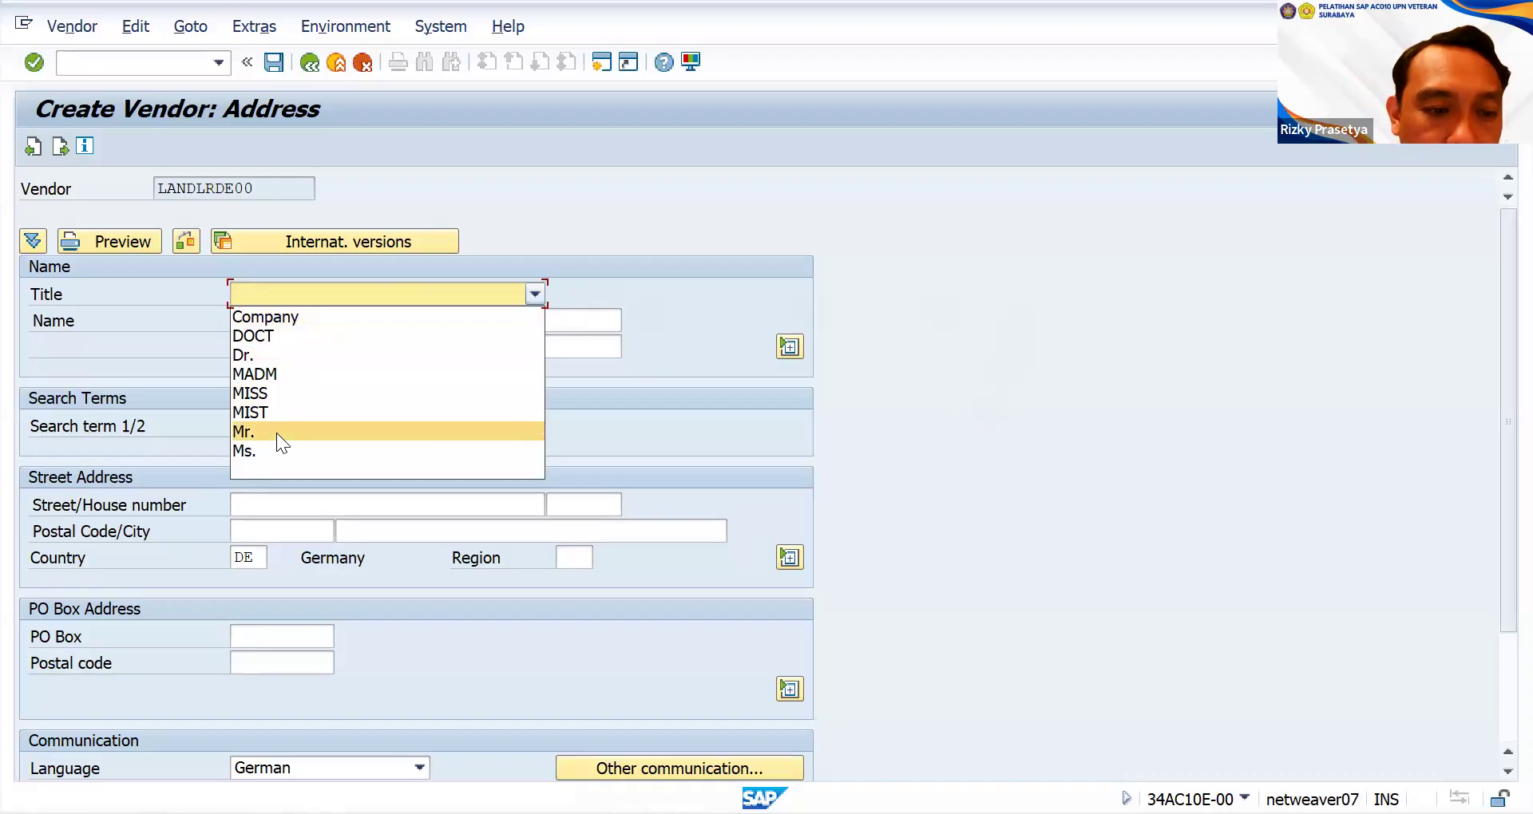
left_click(294, 314)
left_click(329, 320)
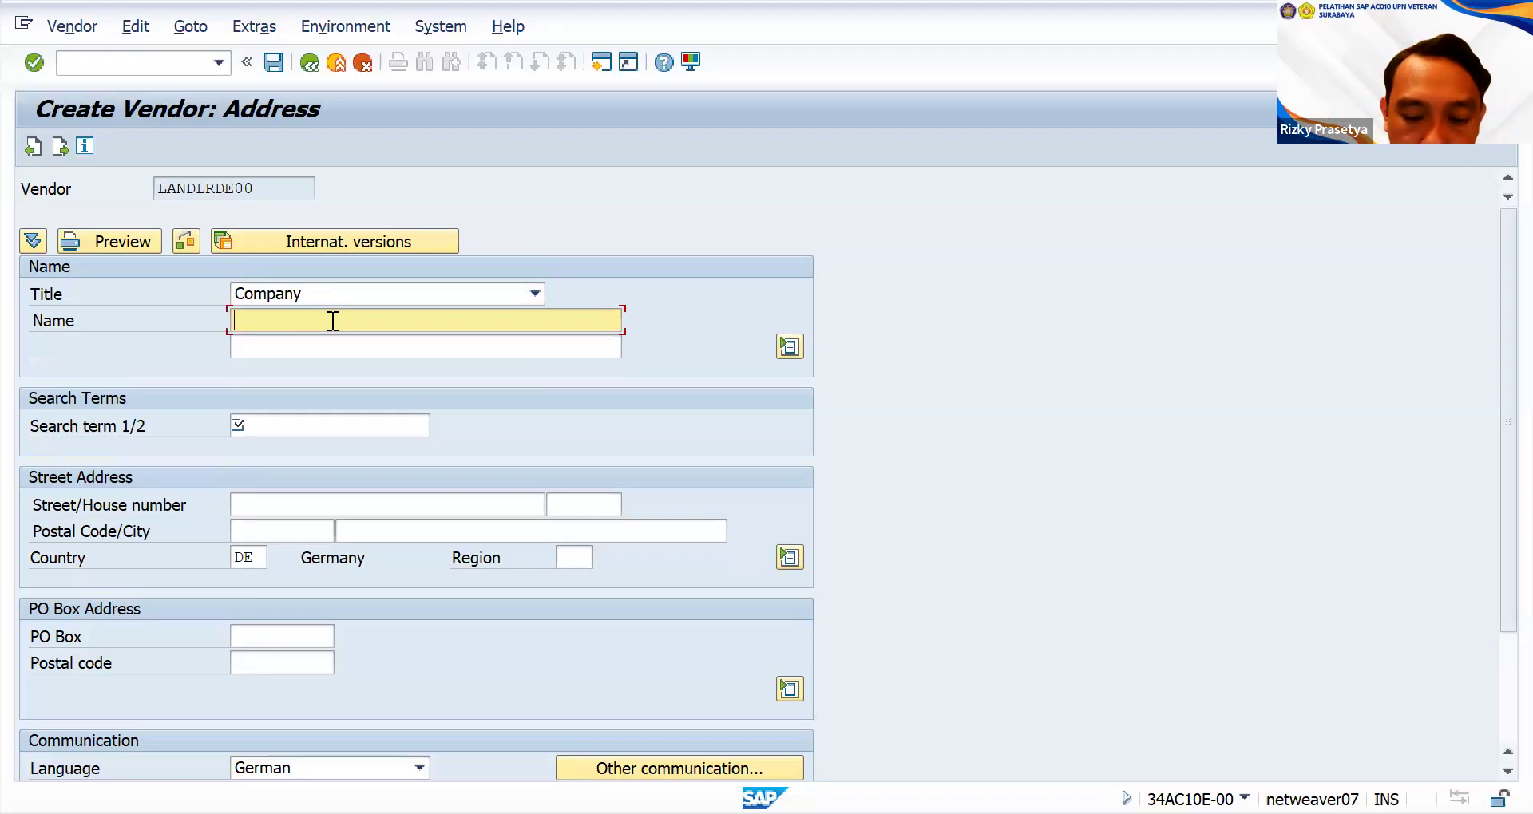
type("Polinema")
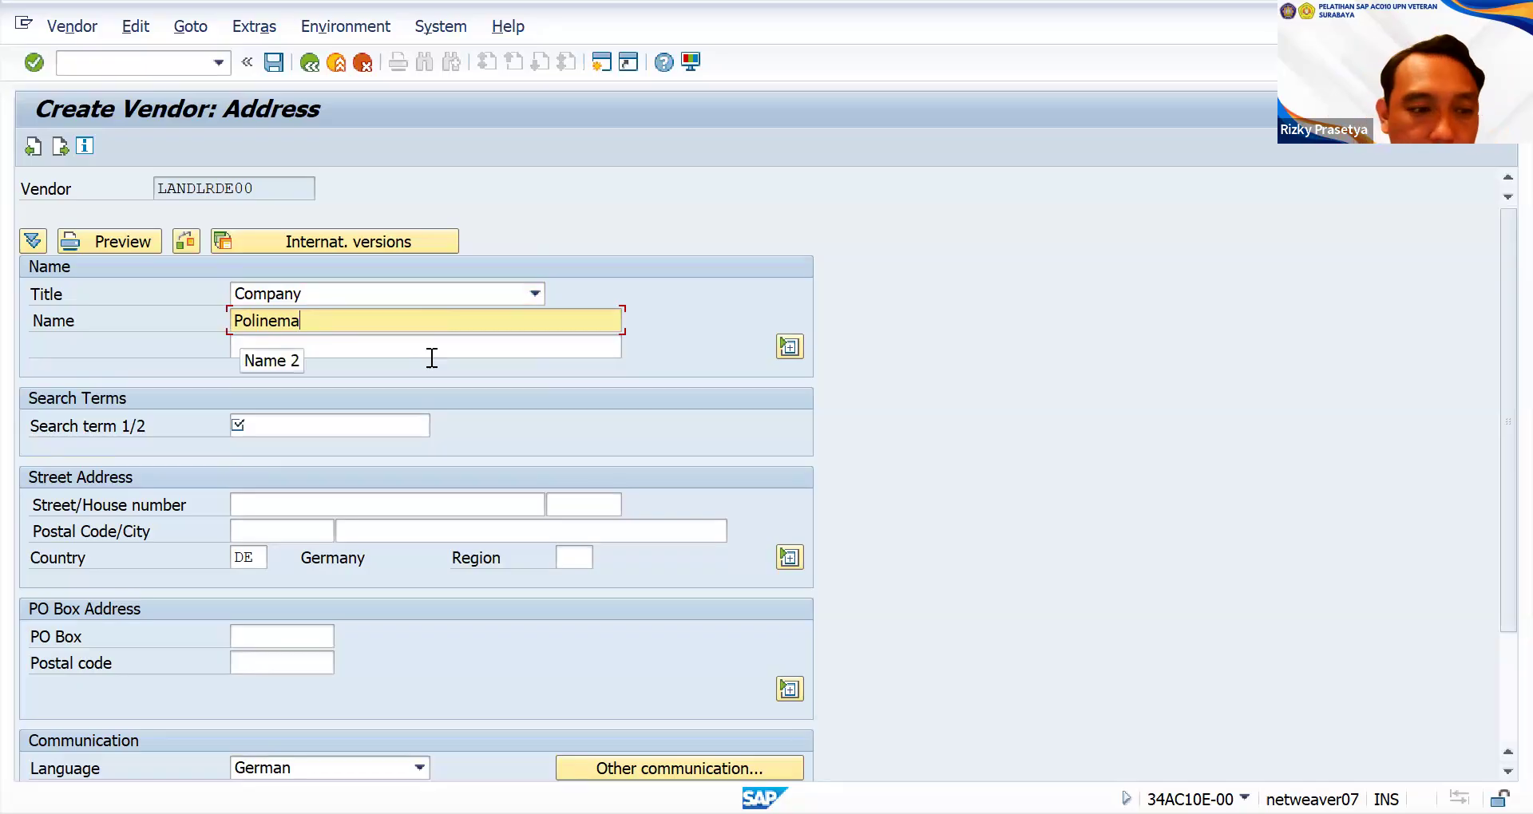
- Enter AC010 as the vendor's first search term
left_click(339, 425)
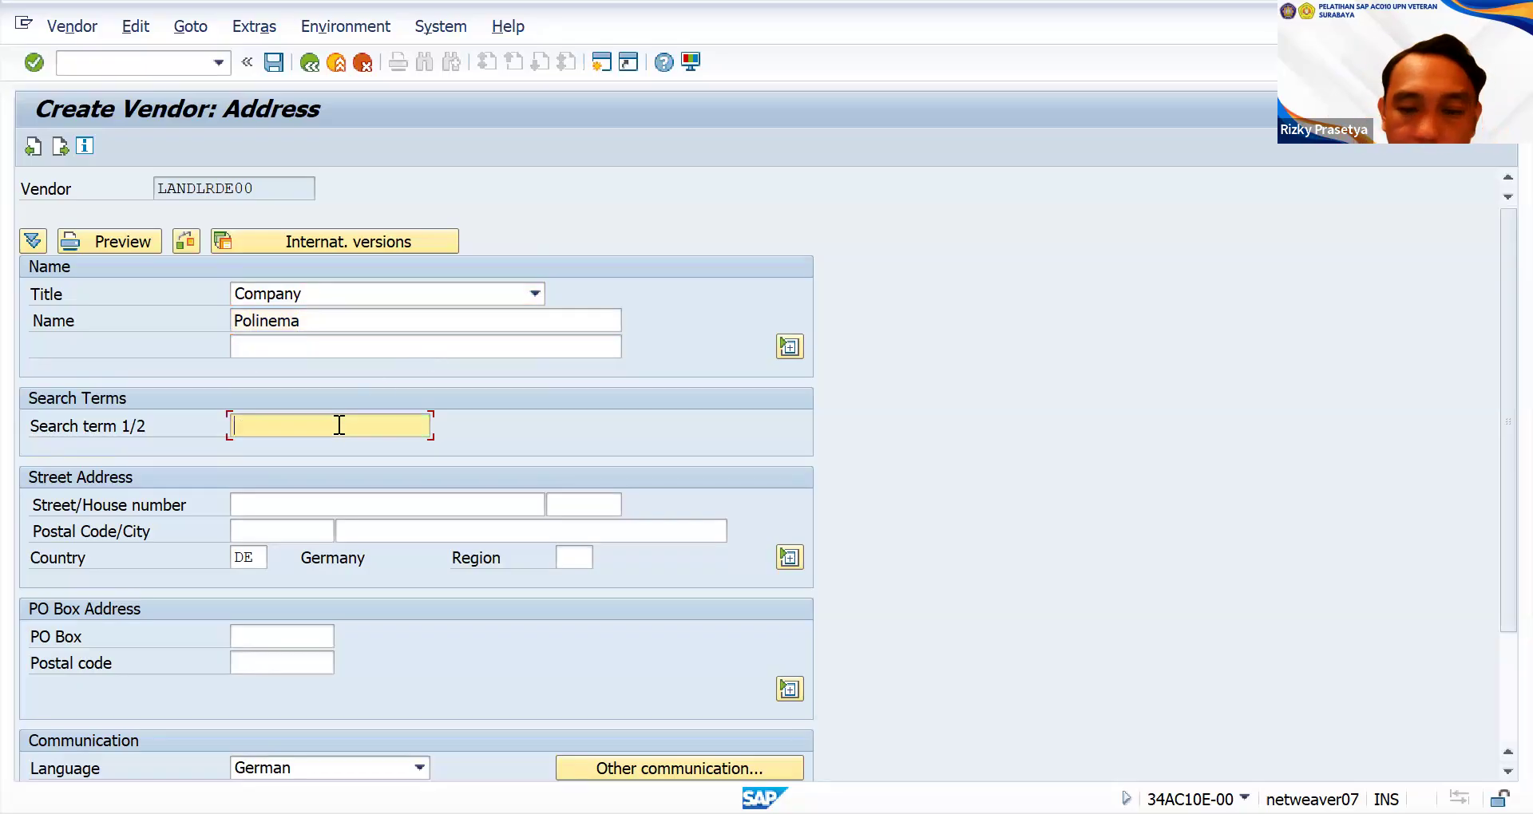
type("AC")
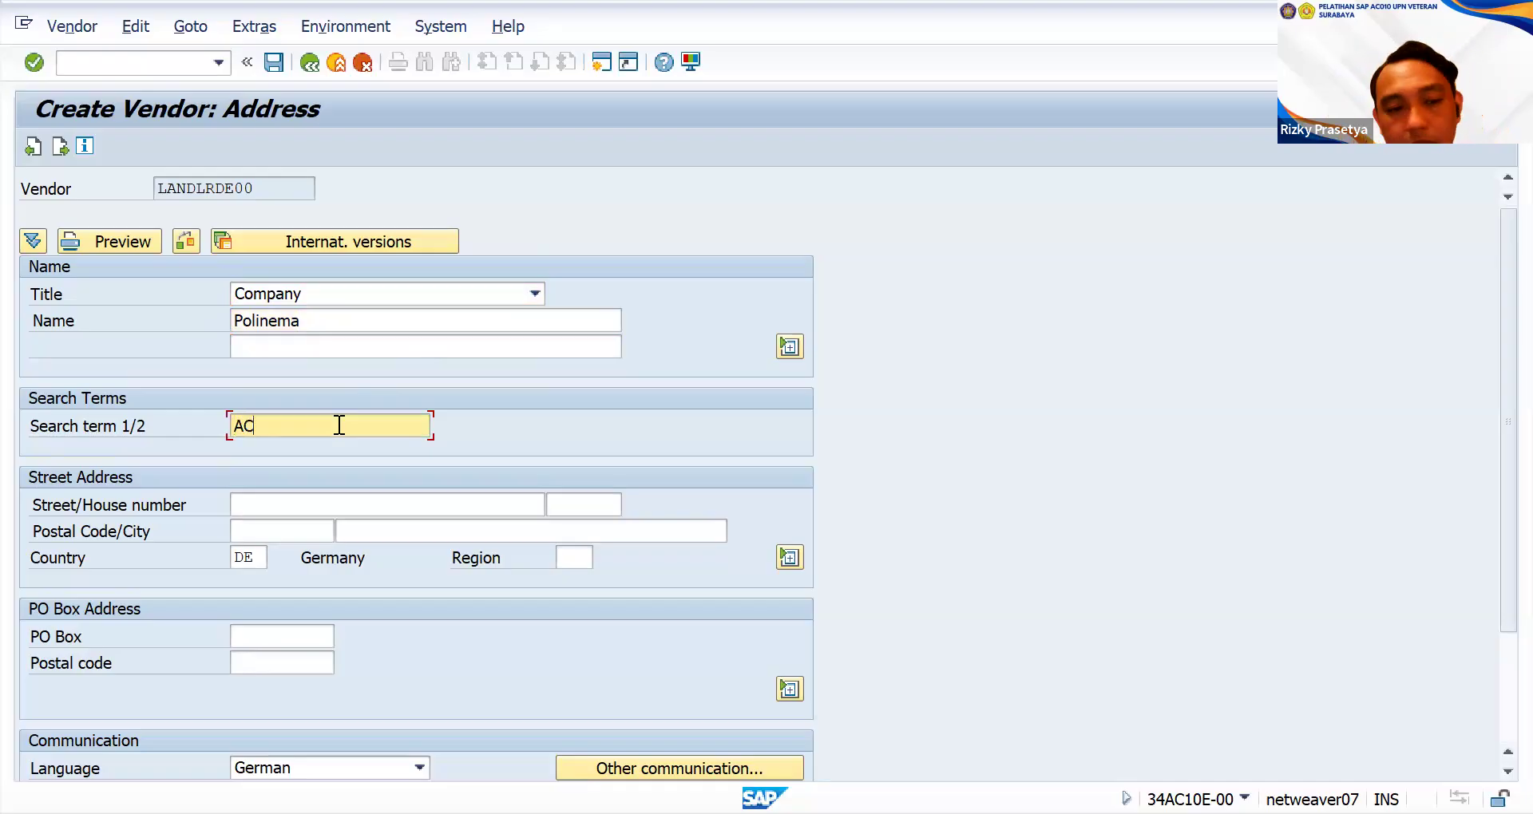
type("010")
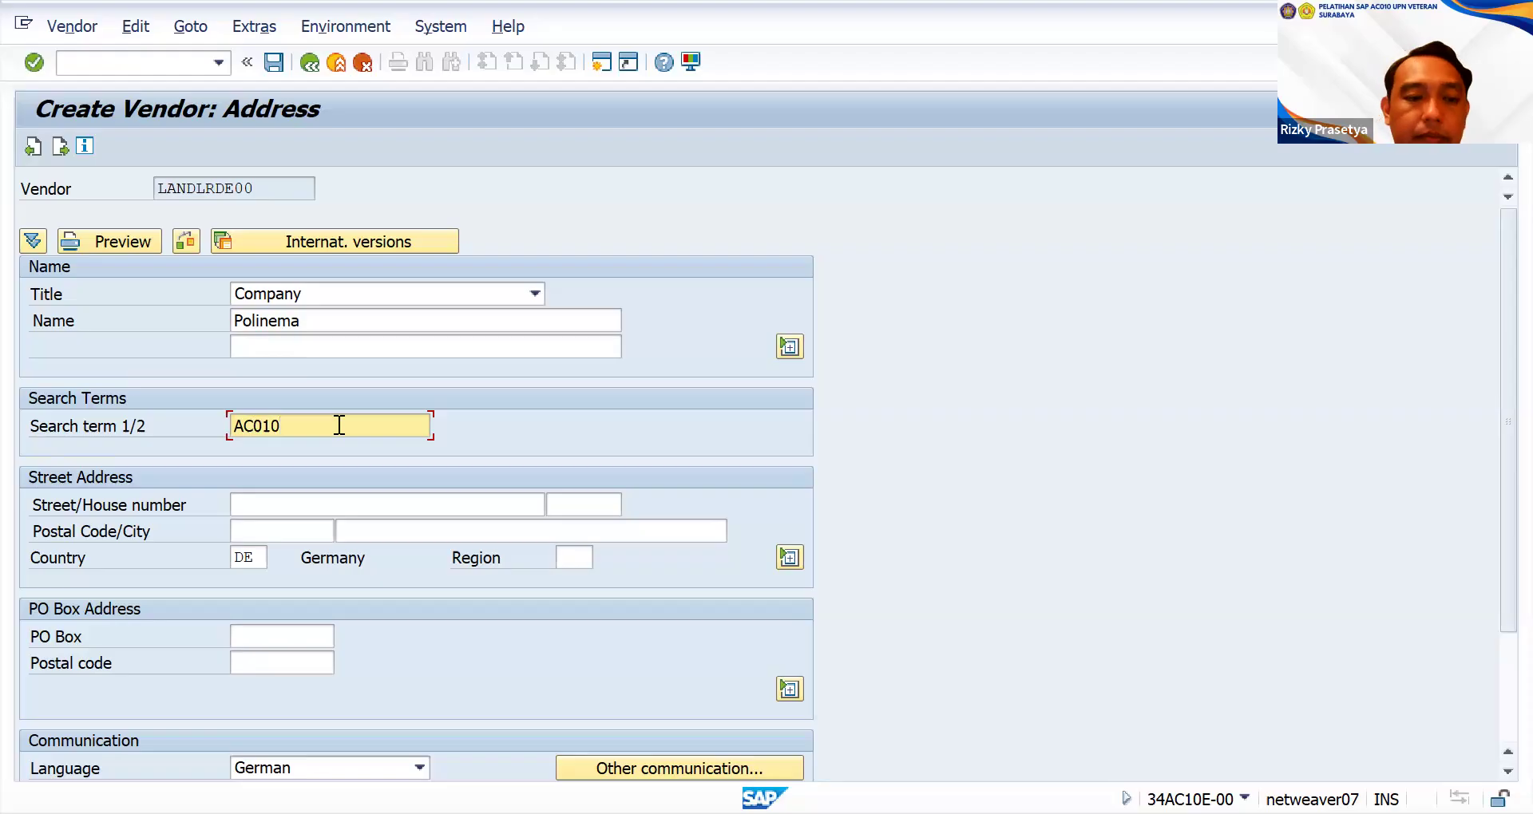
scroll(432, 403, "down", 3)
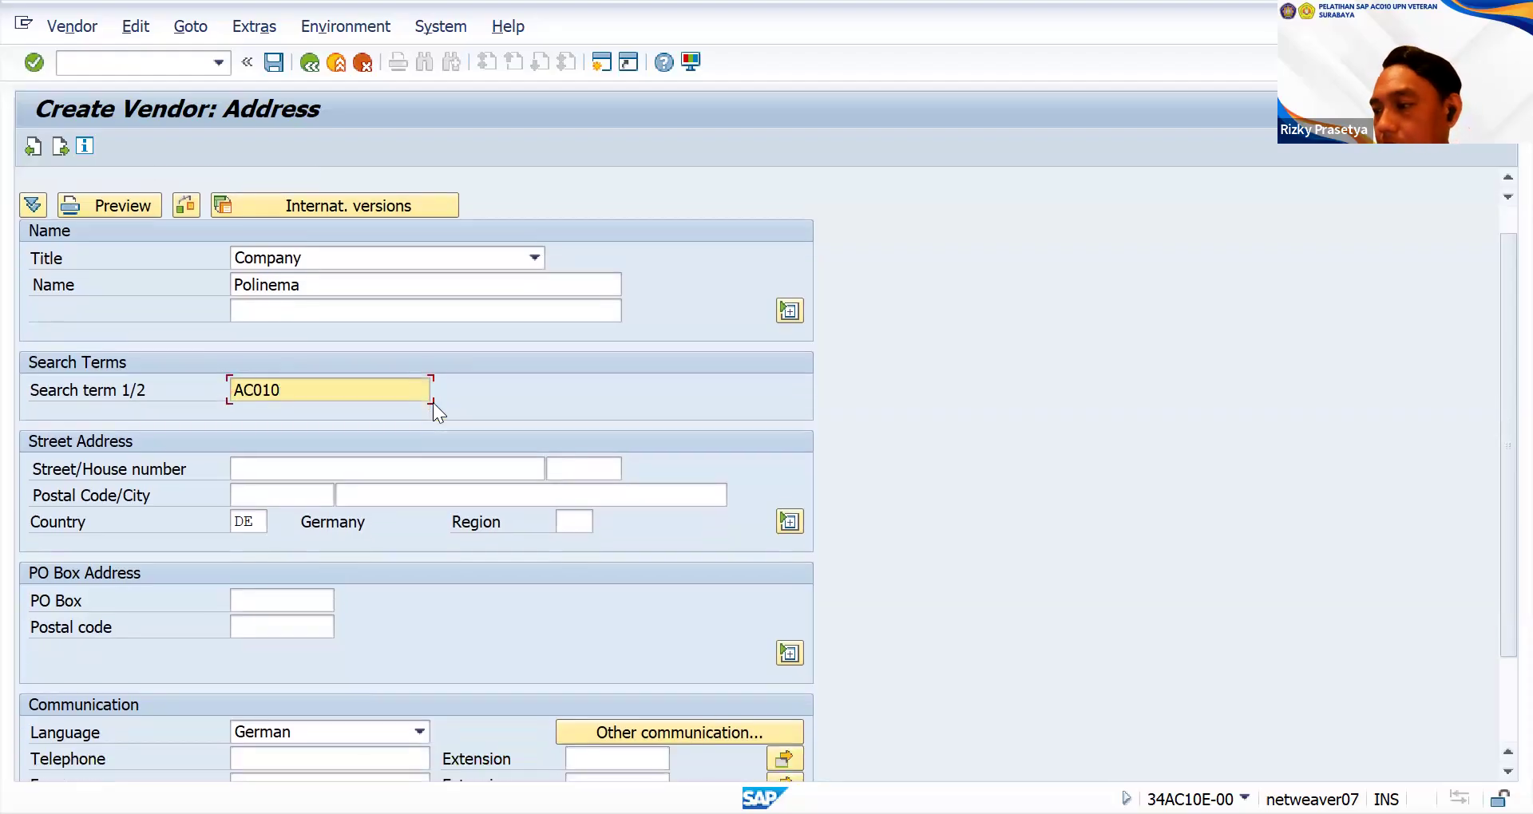
scroll(432, 403, "down", 2)
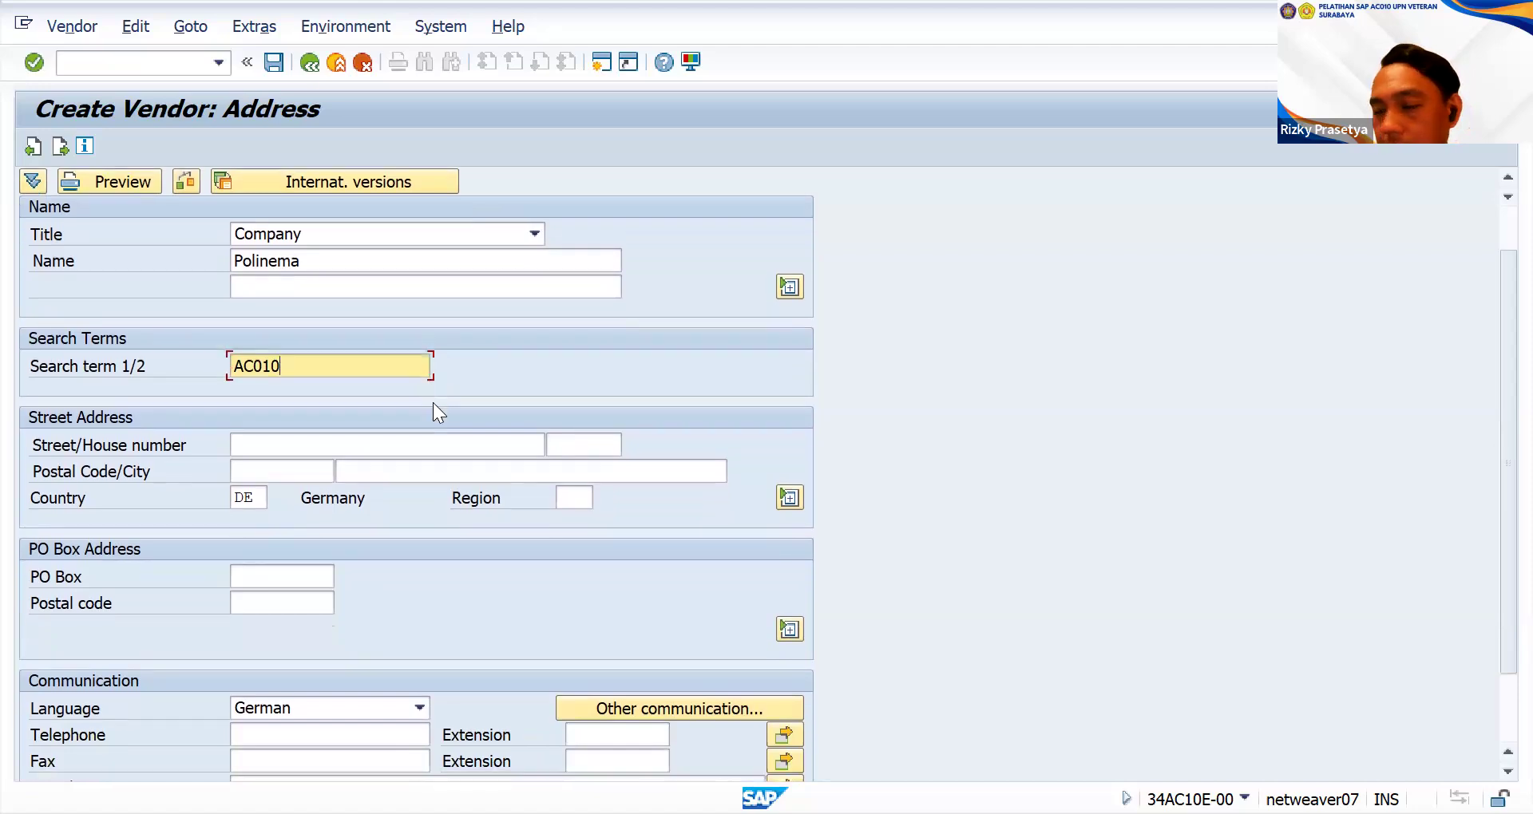
scroll(432, 402, "down", 2)
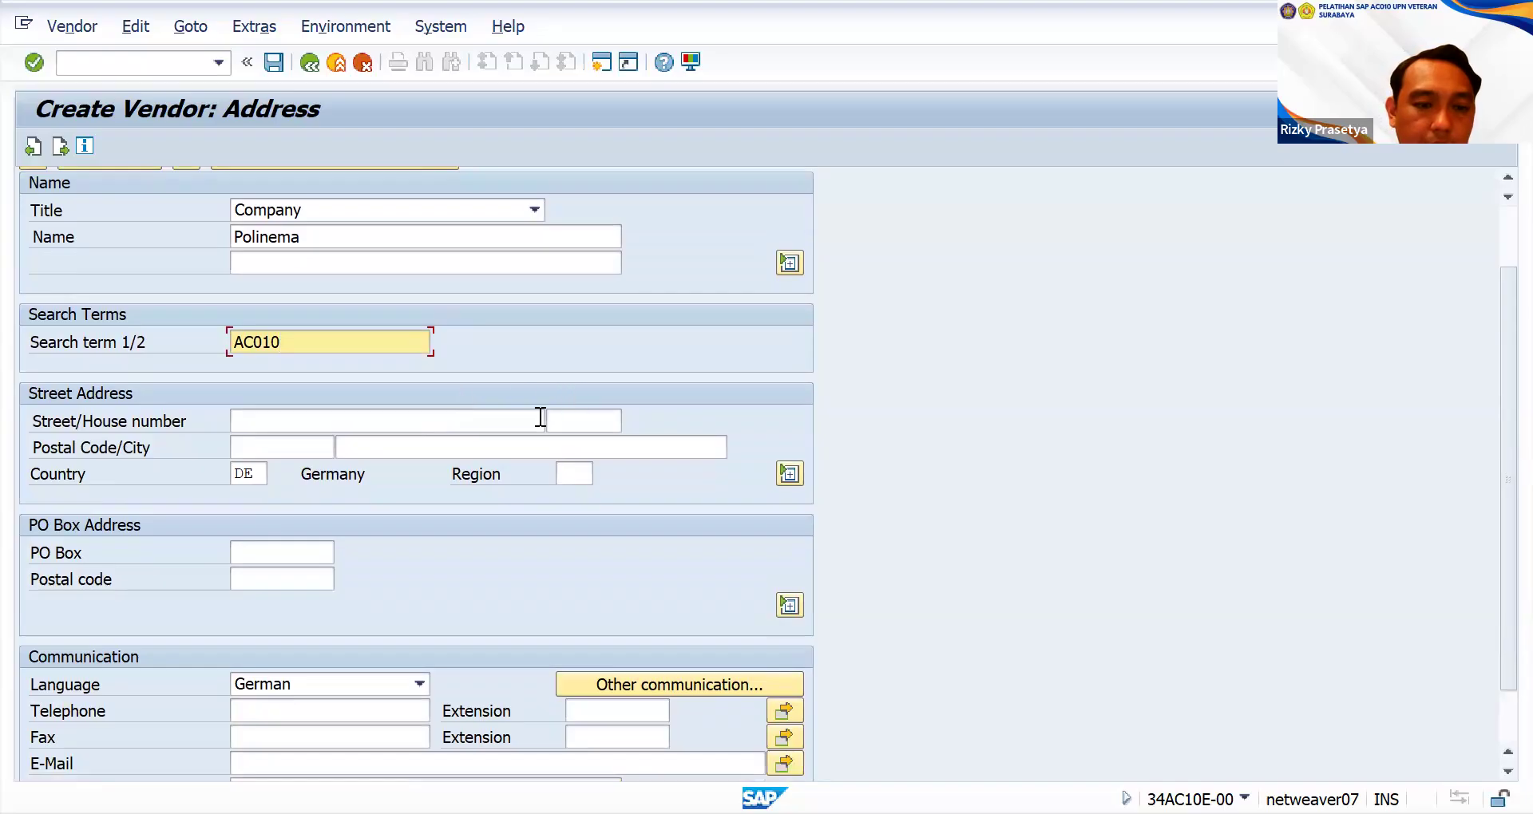
- Fill in the vendor's street and house number in the street address
left_click(533, 419)
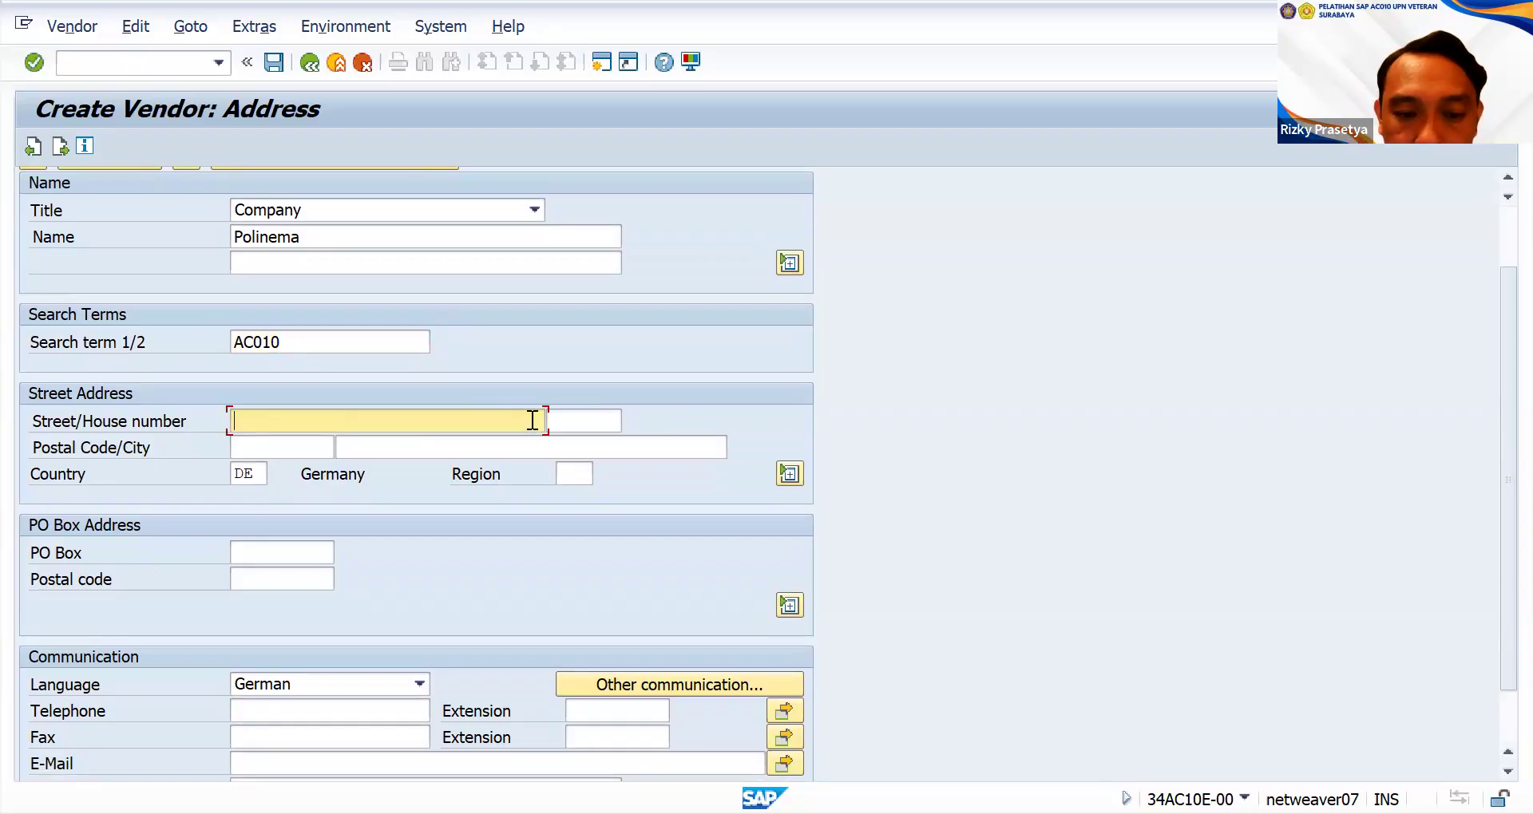
type("jalan s")
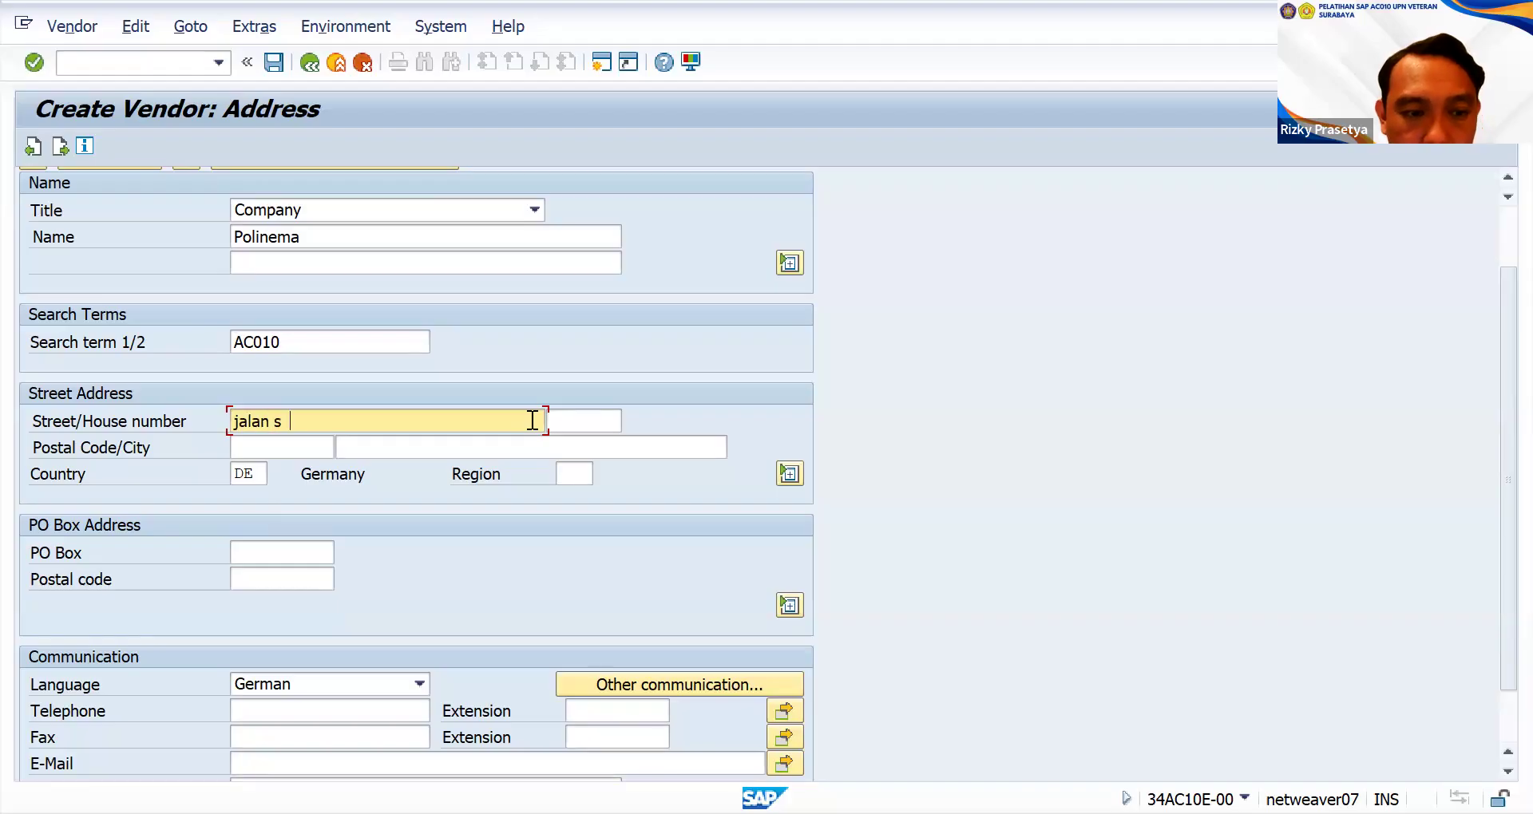
type("oekarno hatta")
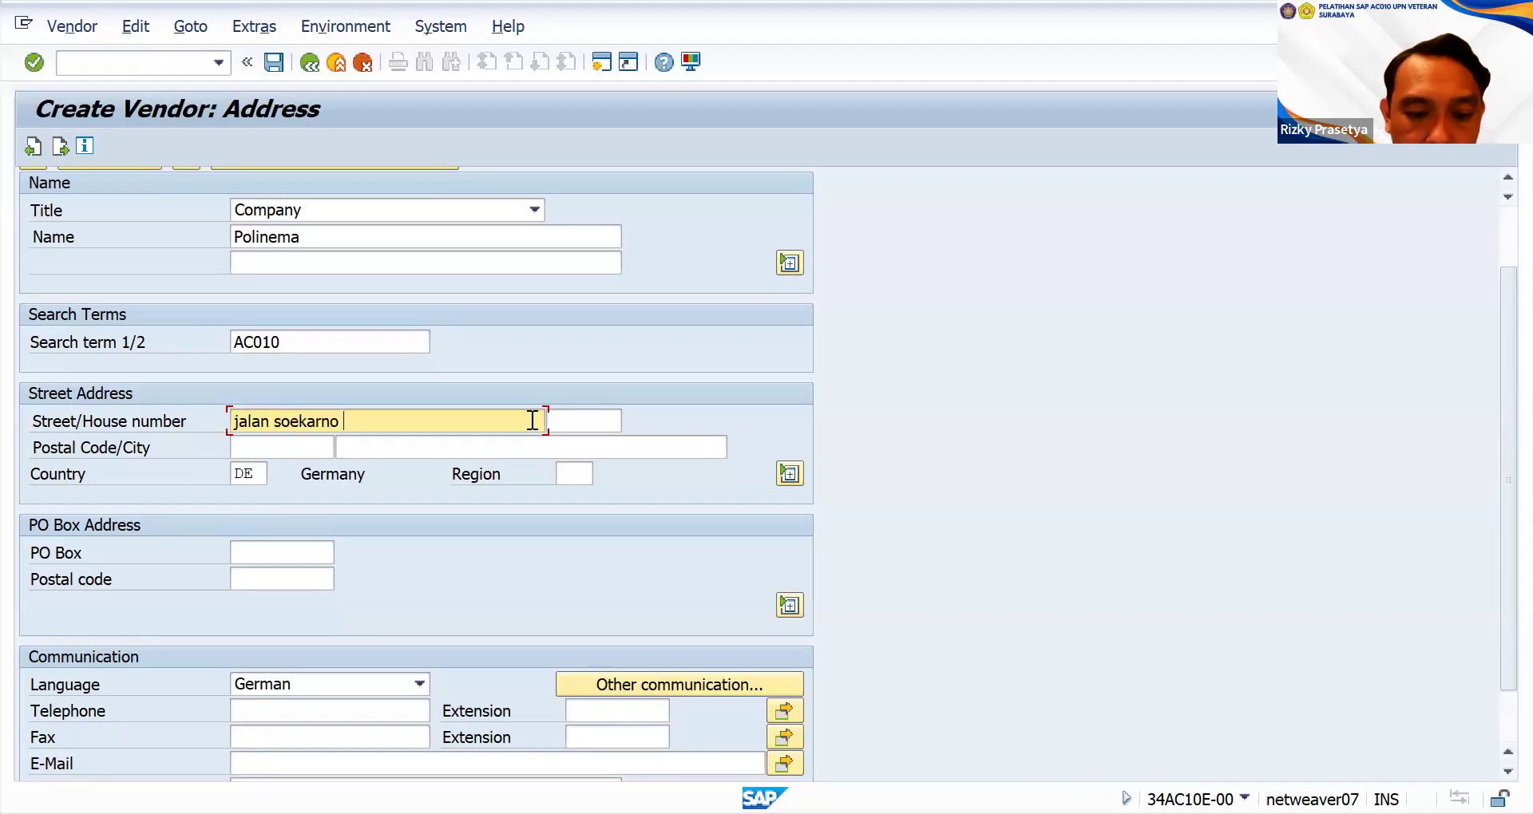
left_click(600, 419)
type("9")
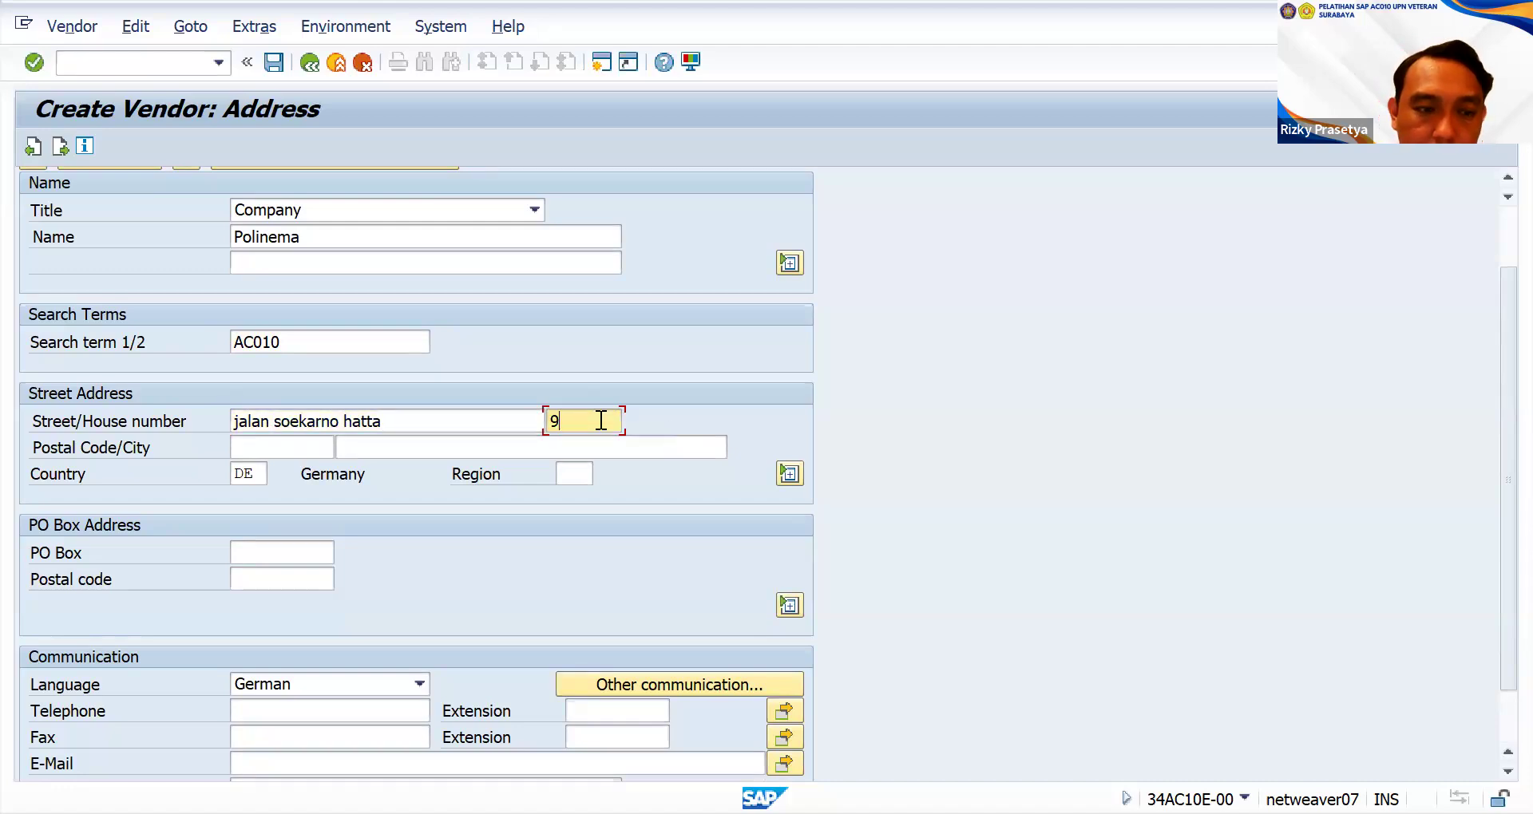
- Fill in the vendor's postal code and city in the street address
left_click(317, 445)
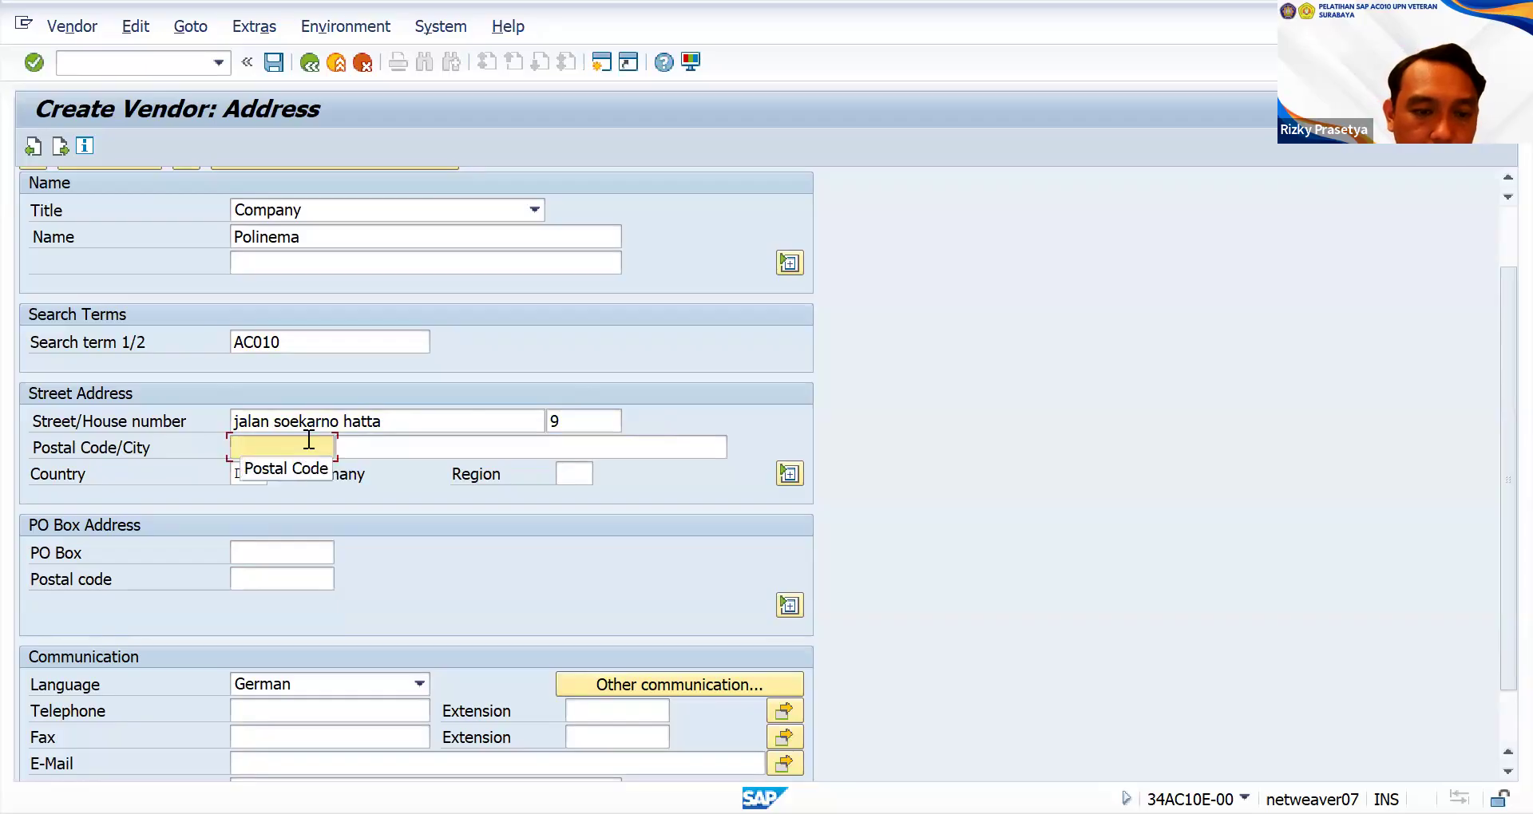
type("11")
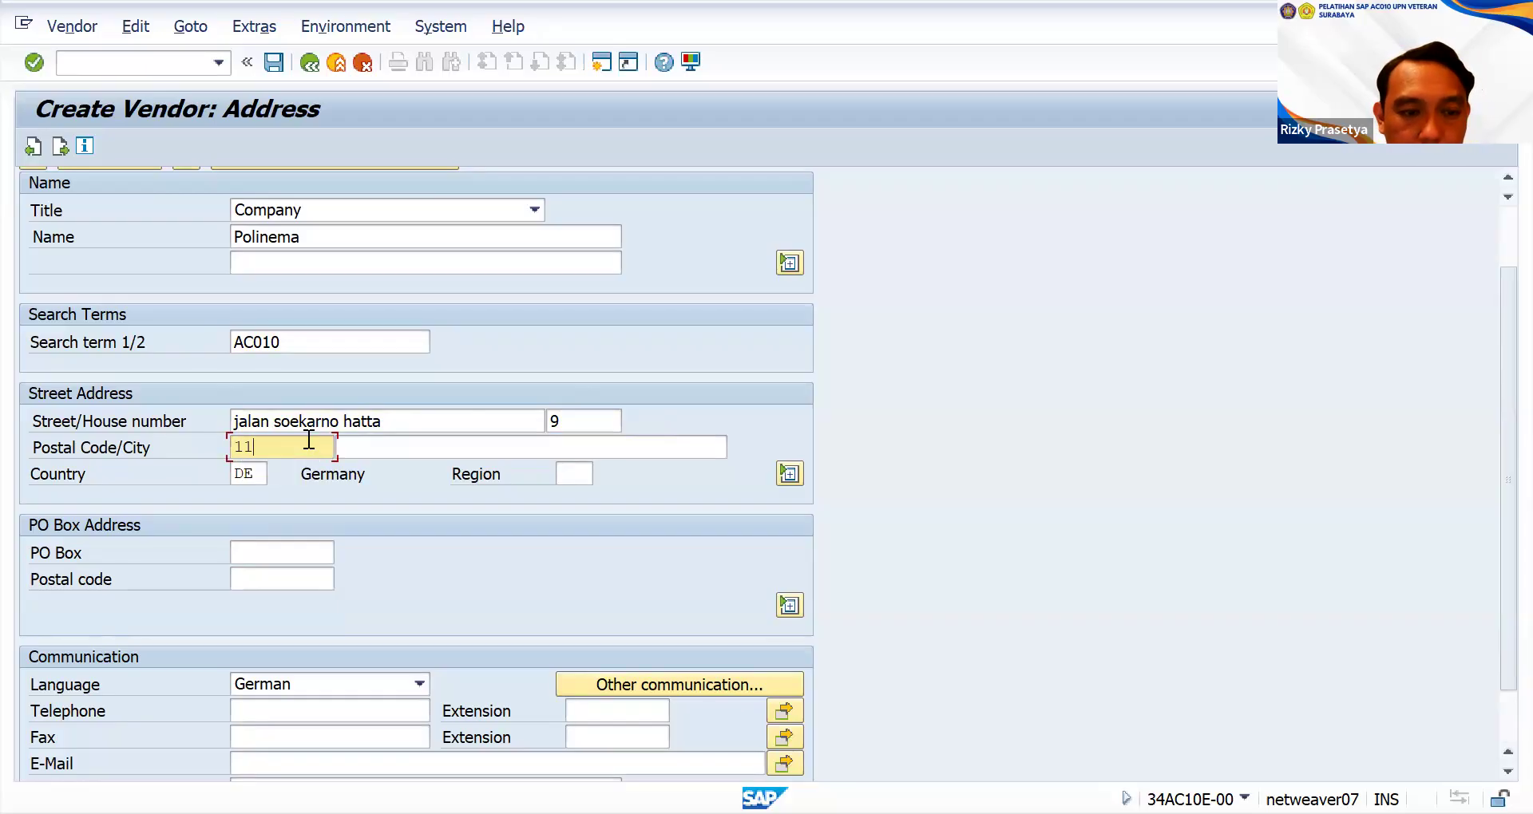
type("1111")
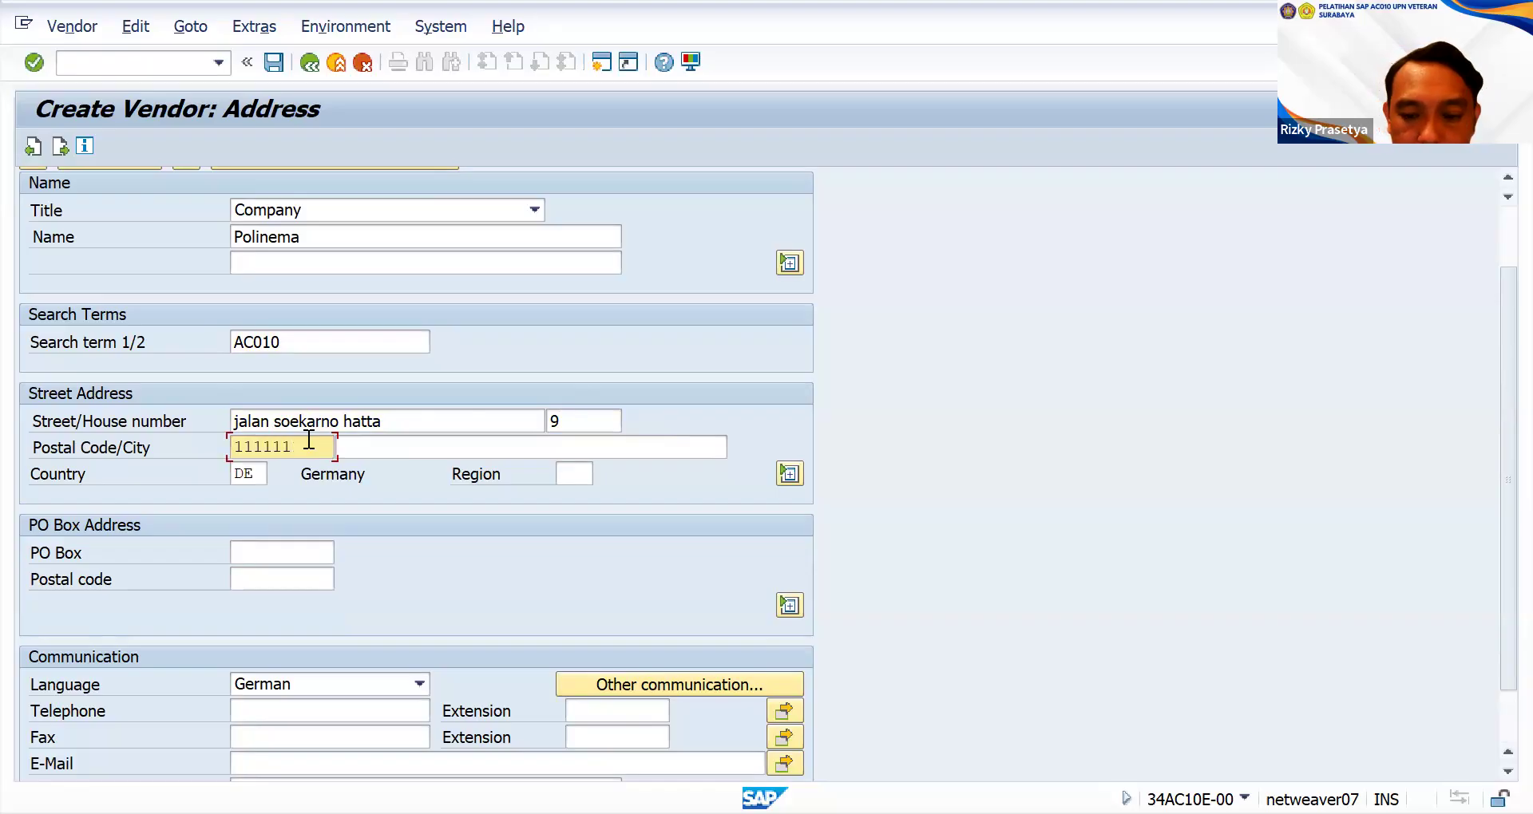
key("BackSpace")
key("BackSpace")
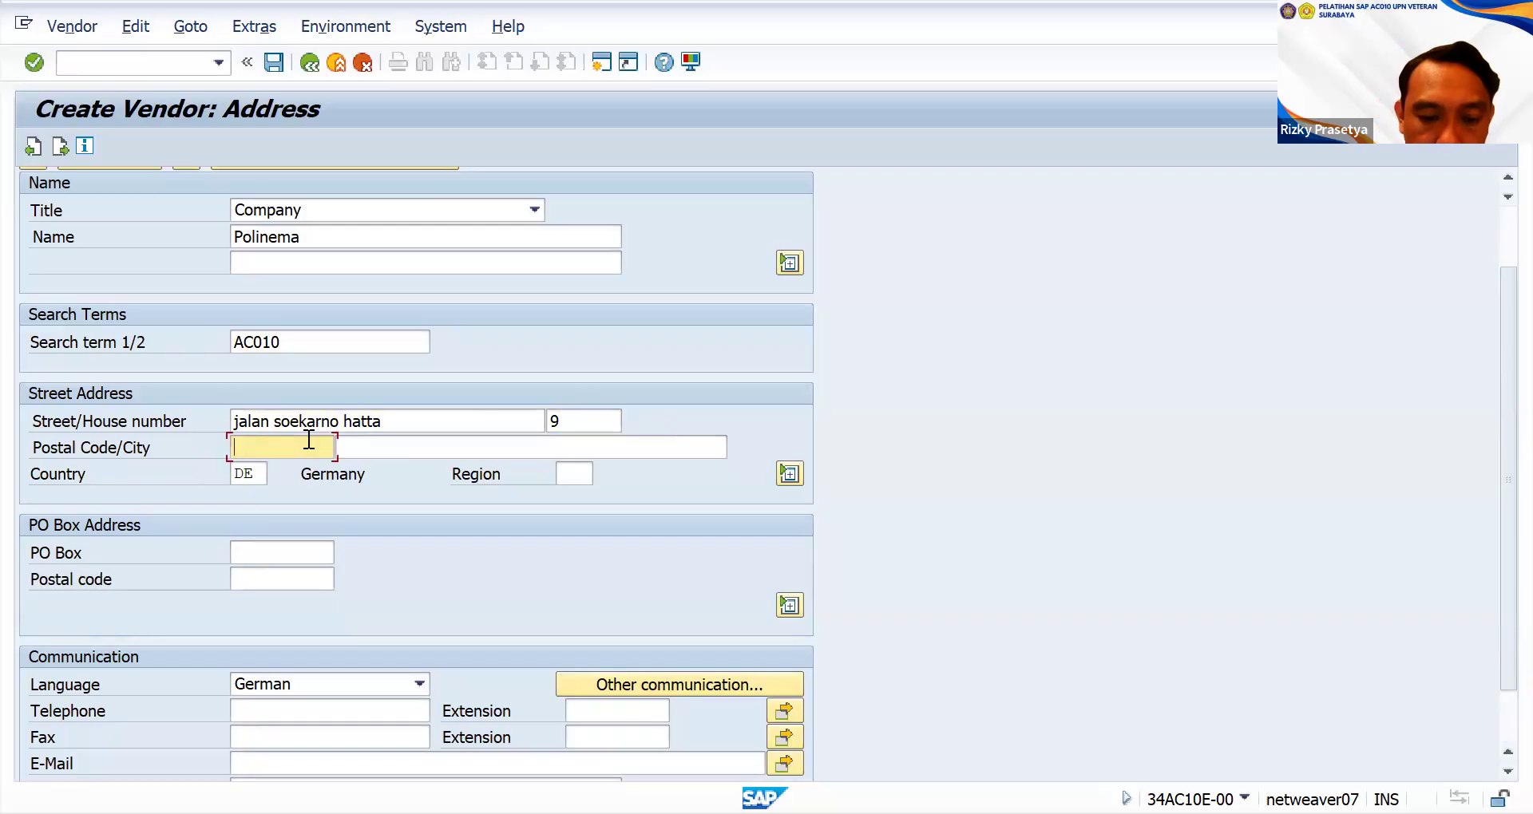
type("65139")
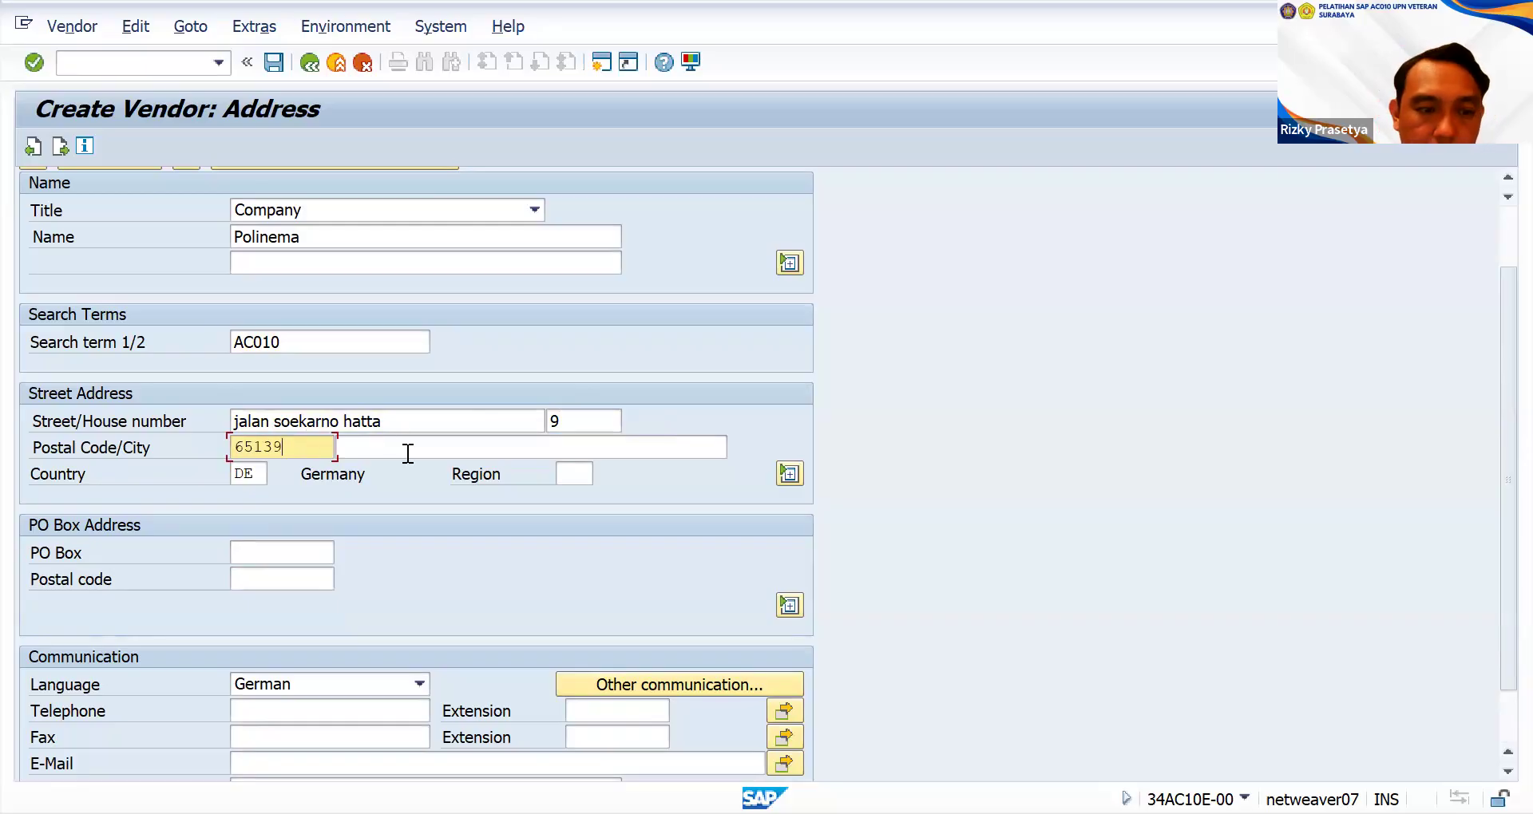
left_click(408, 449)
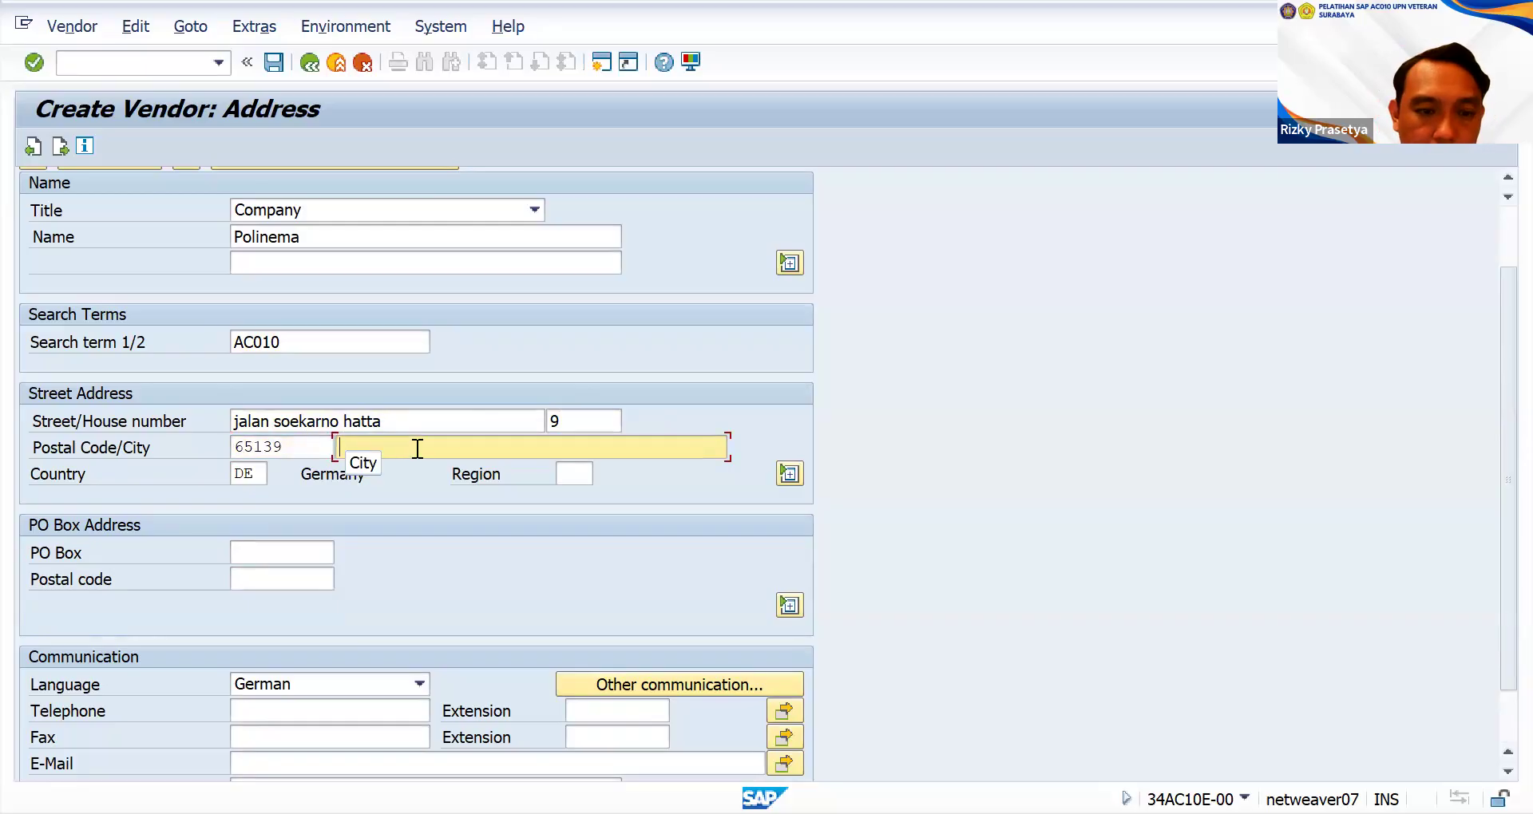
type("mal")
key("BackSpace")
key("BackSpace")
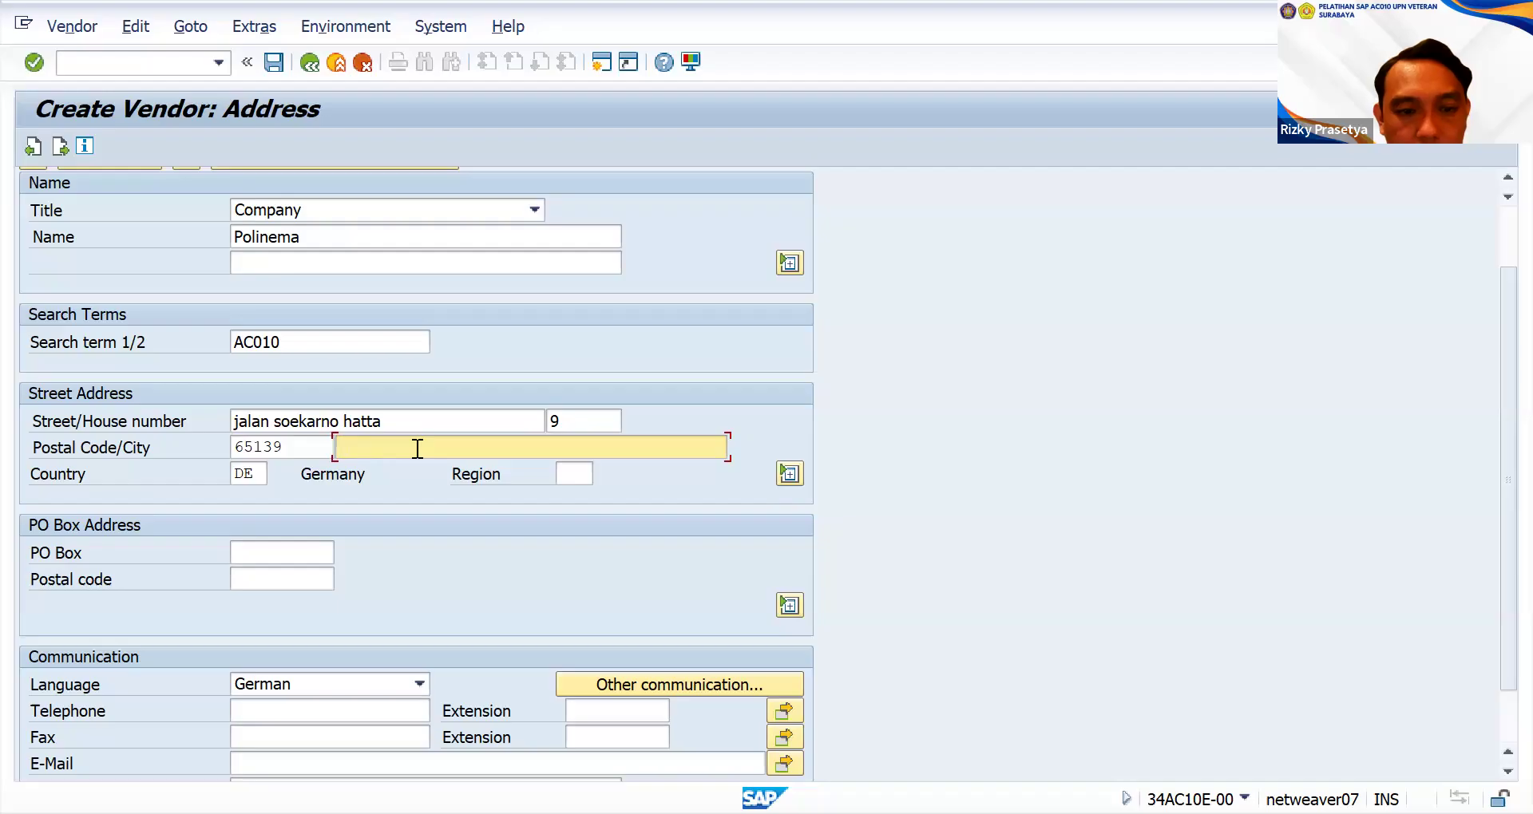
type("malang")
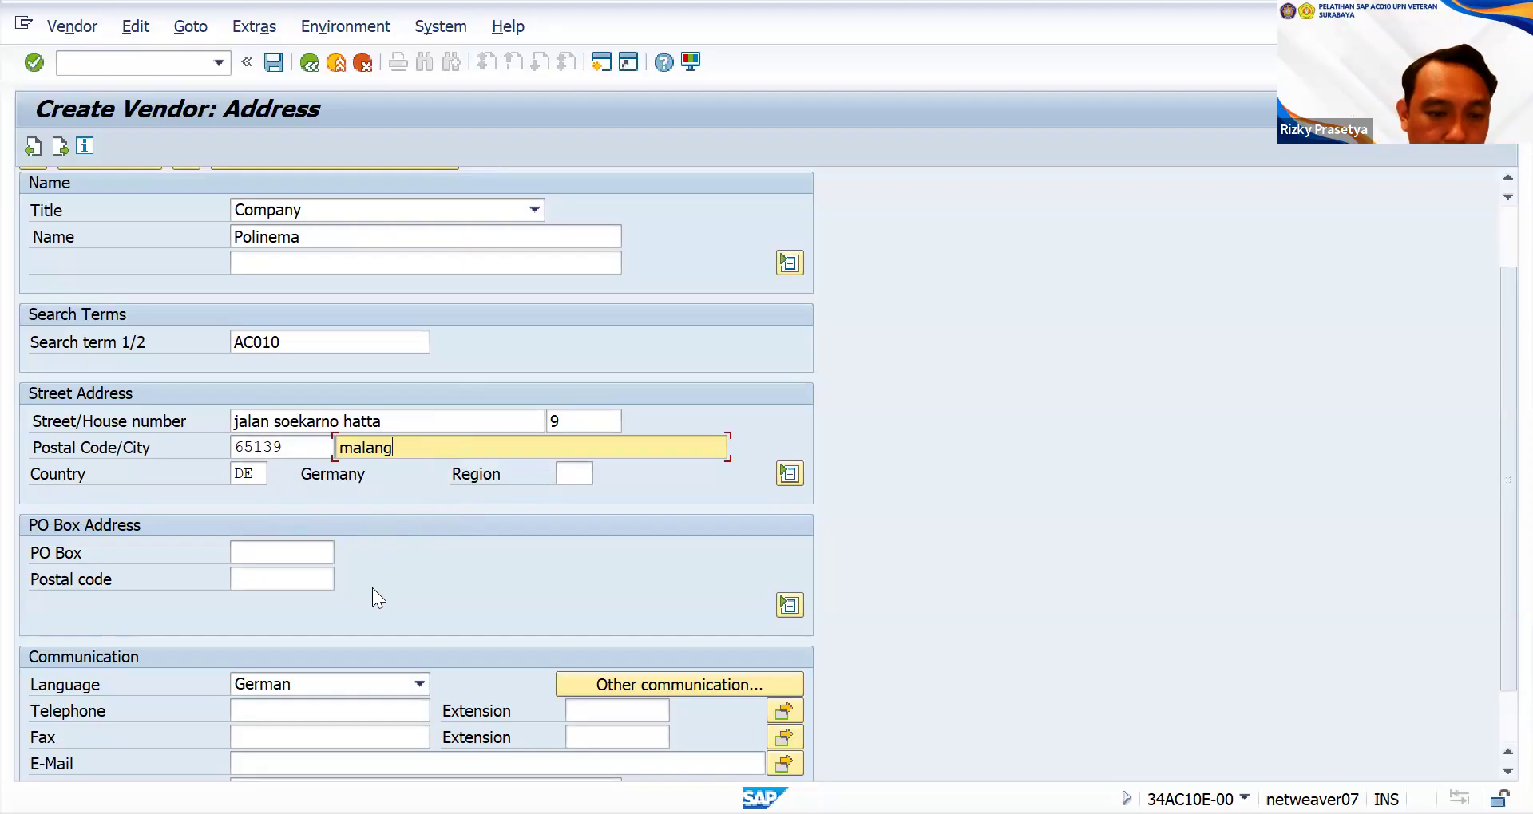
- Set the vendor's communication language to English
scroll(375, 583, "down", 2)
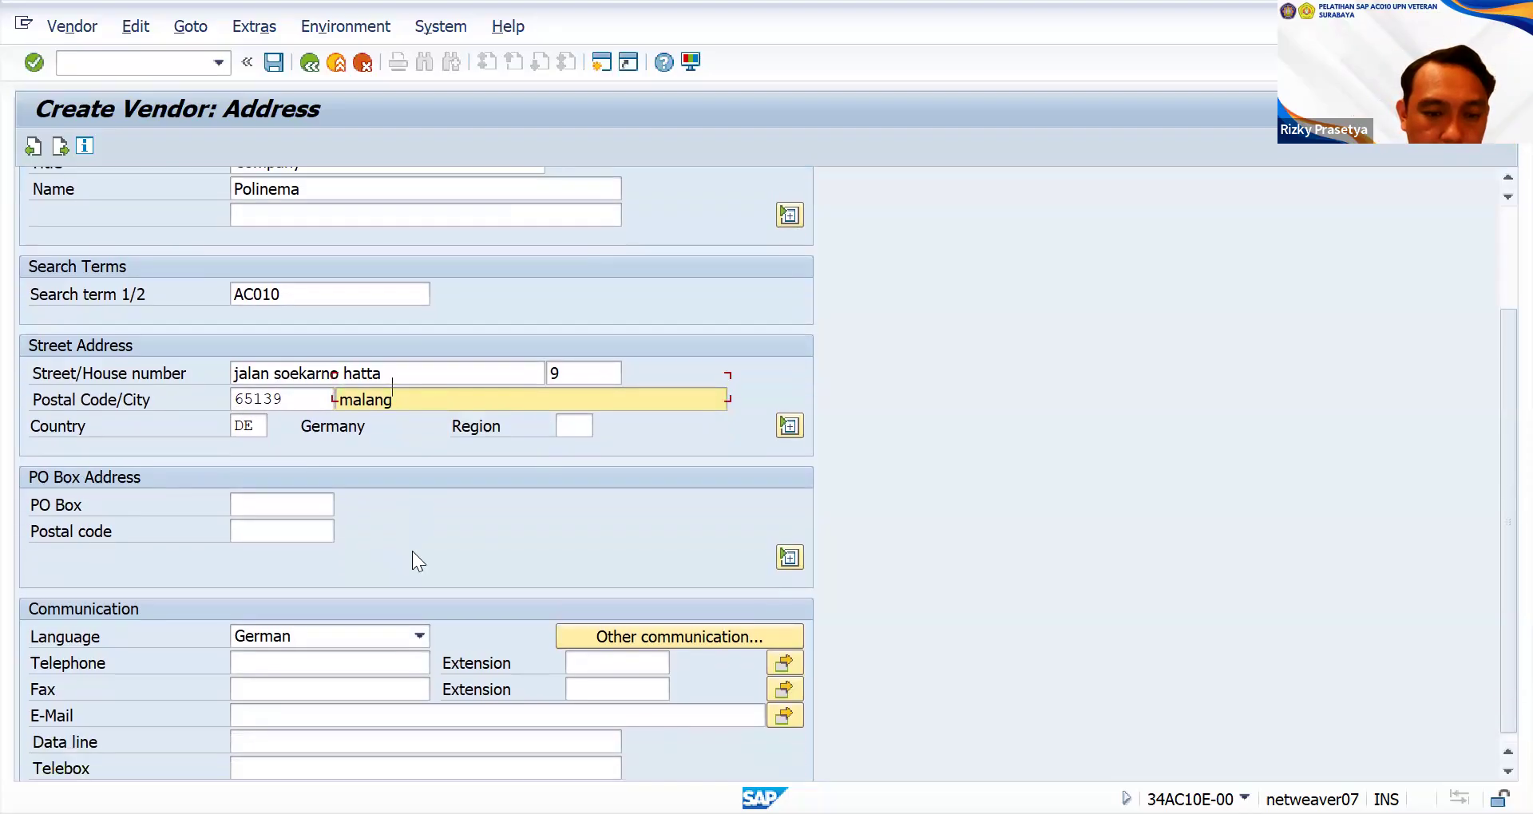
scroll(447, 566, "down", 1)
left_click(418, 615)
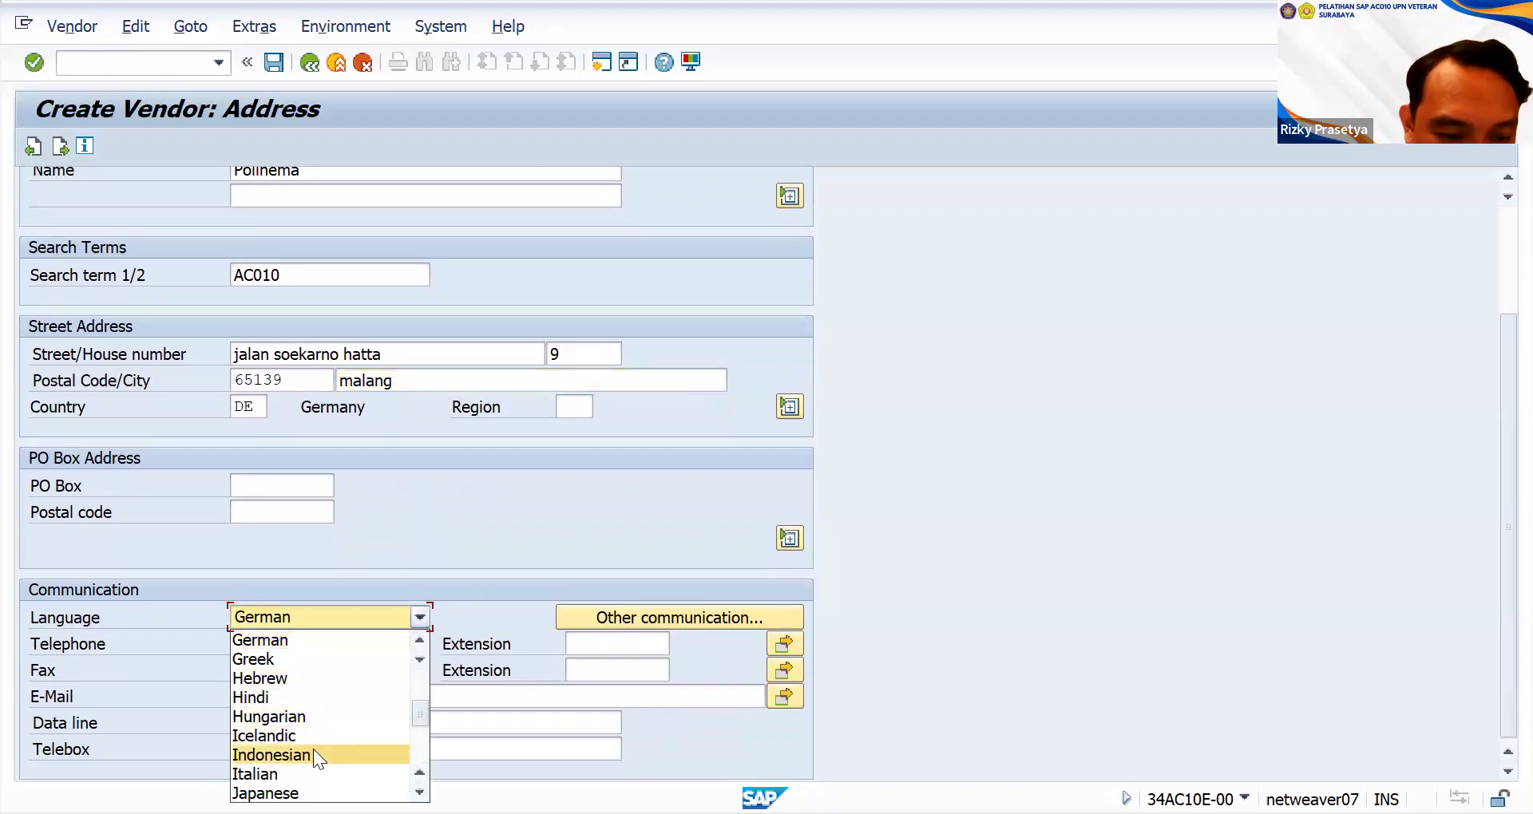
scroll(313, 749, "down", 4)
scroll(313, 749, "down", 1)
scroll(313, 749, "up", 9)
scroll(313, 749, "up", 5)
scroll(313, 749, "down", 6)
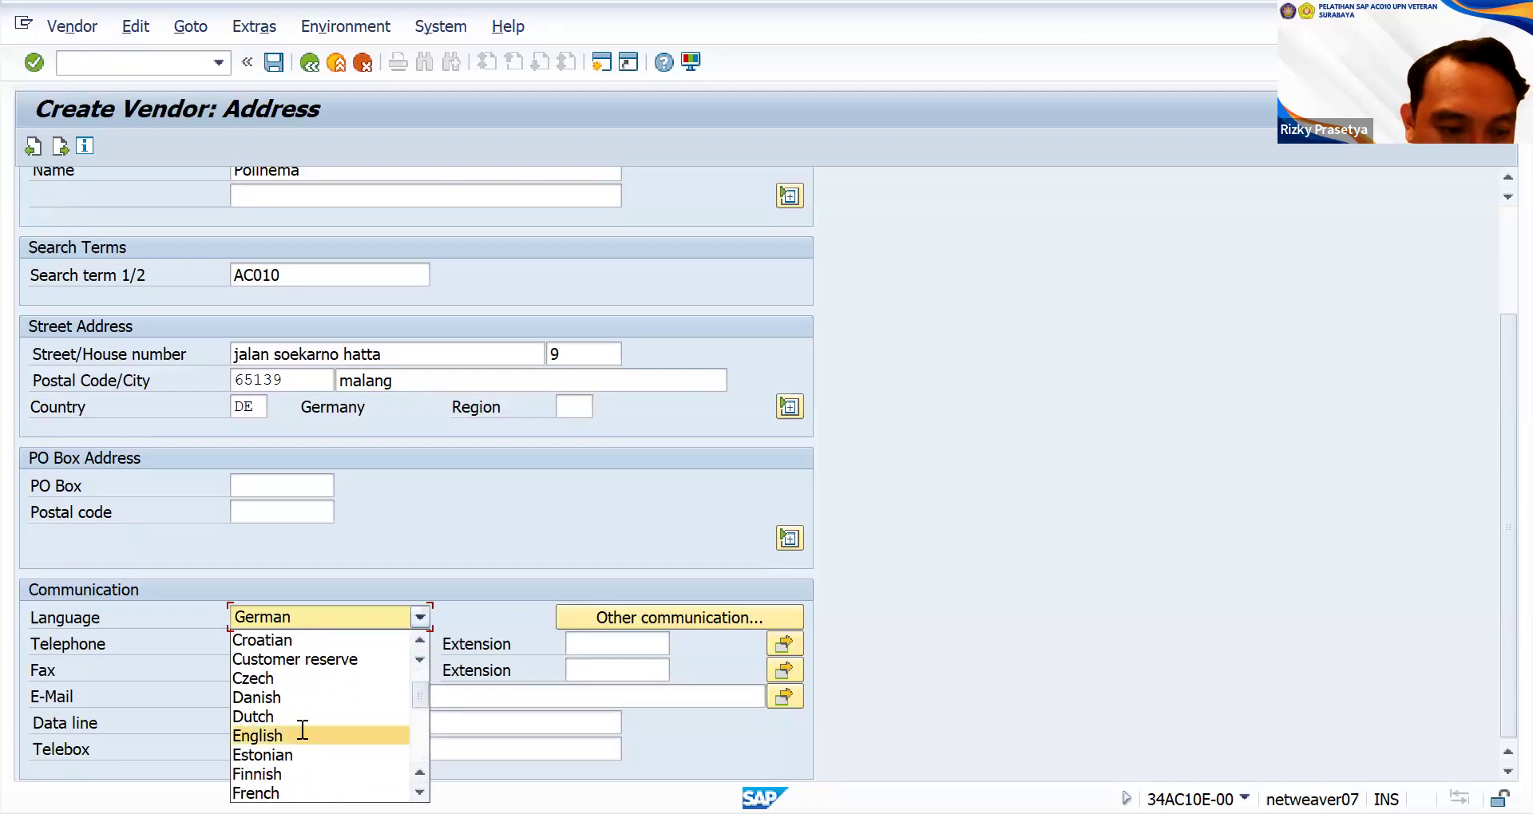
left_click(303, 734)
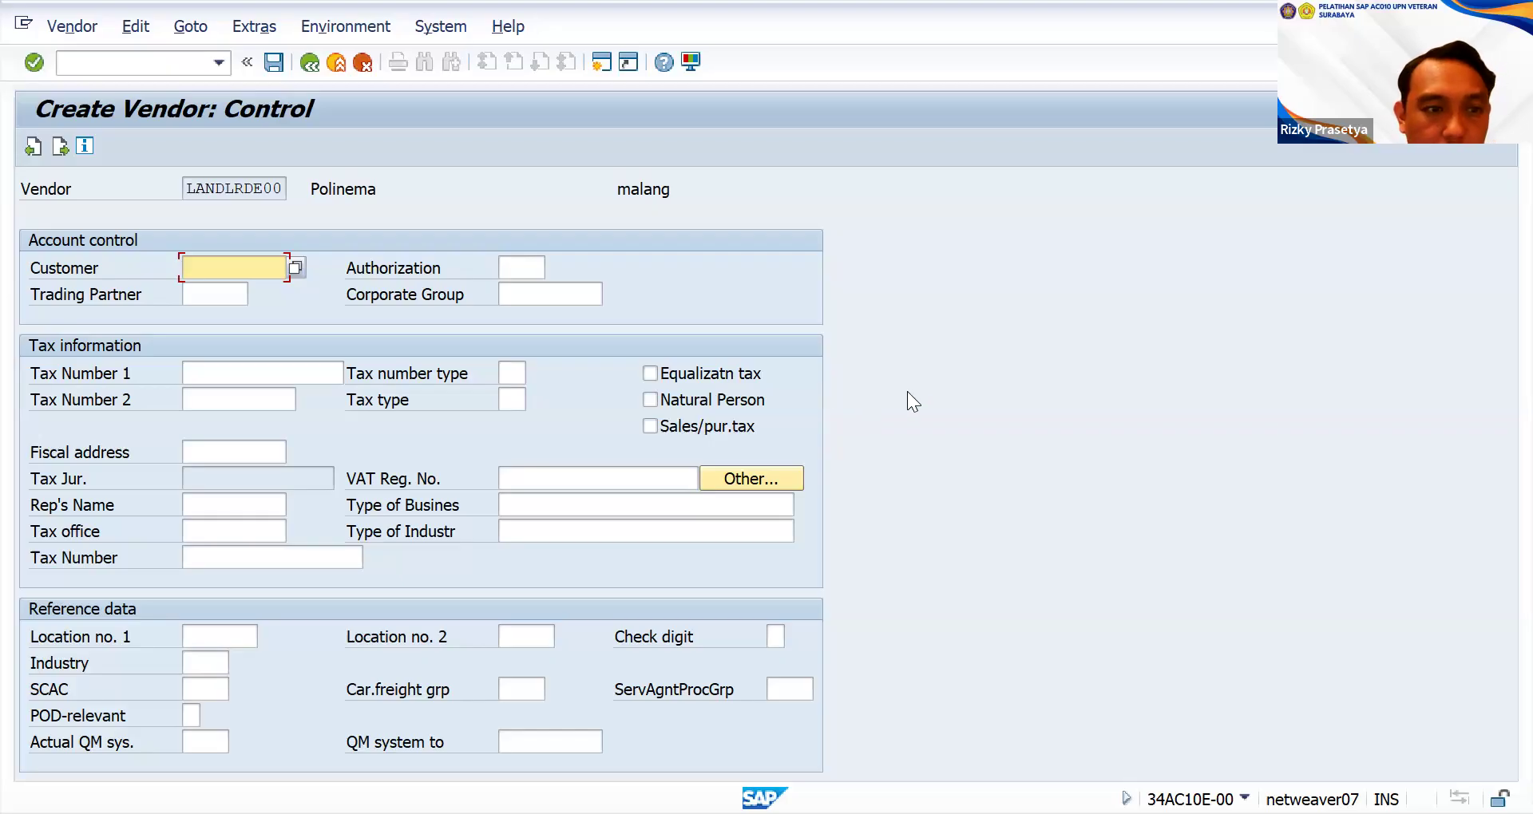
- Continue past the control, bank details, contact persons and accounting information screens to the company code's payment transactions without entering data
key("Return")
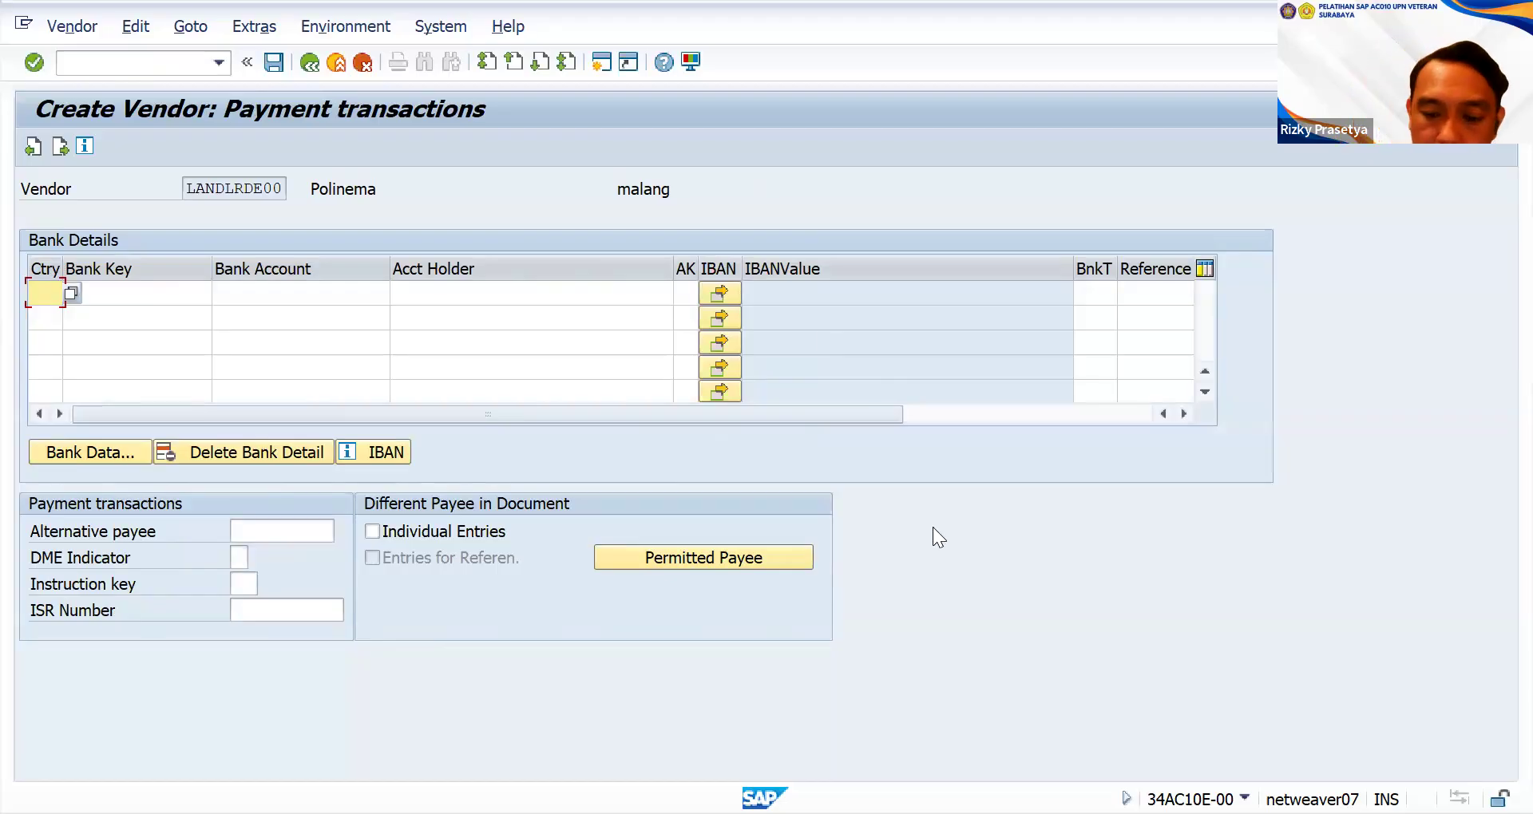
key("Return")
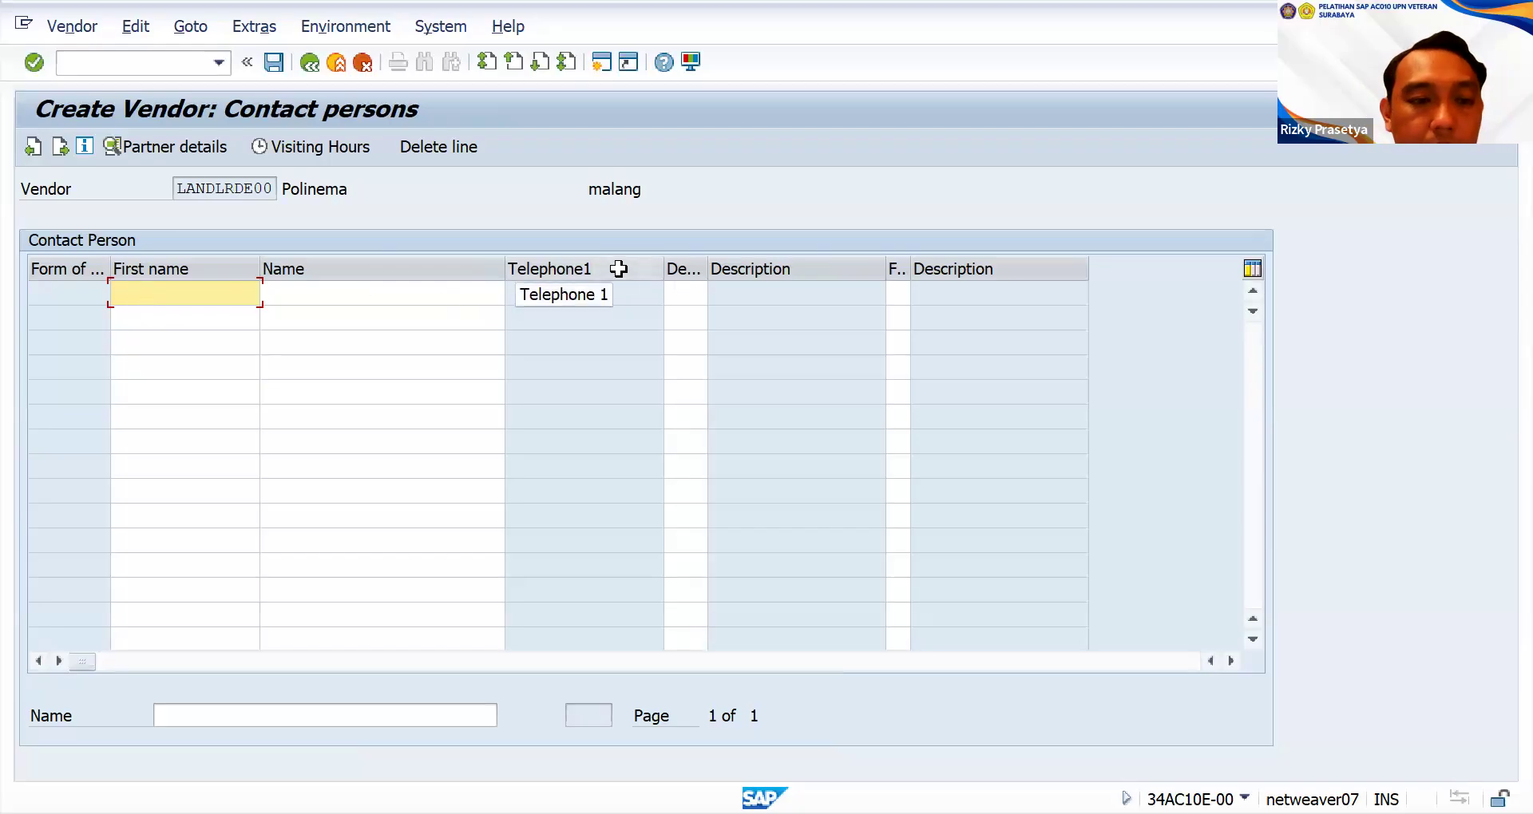
key("Return")
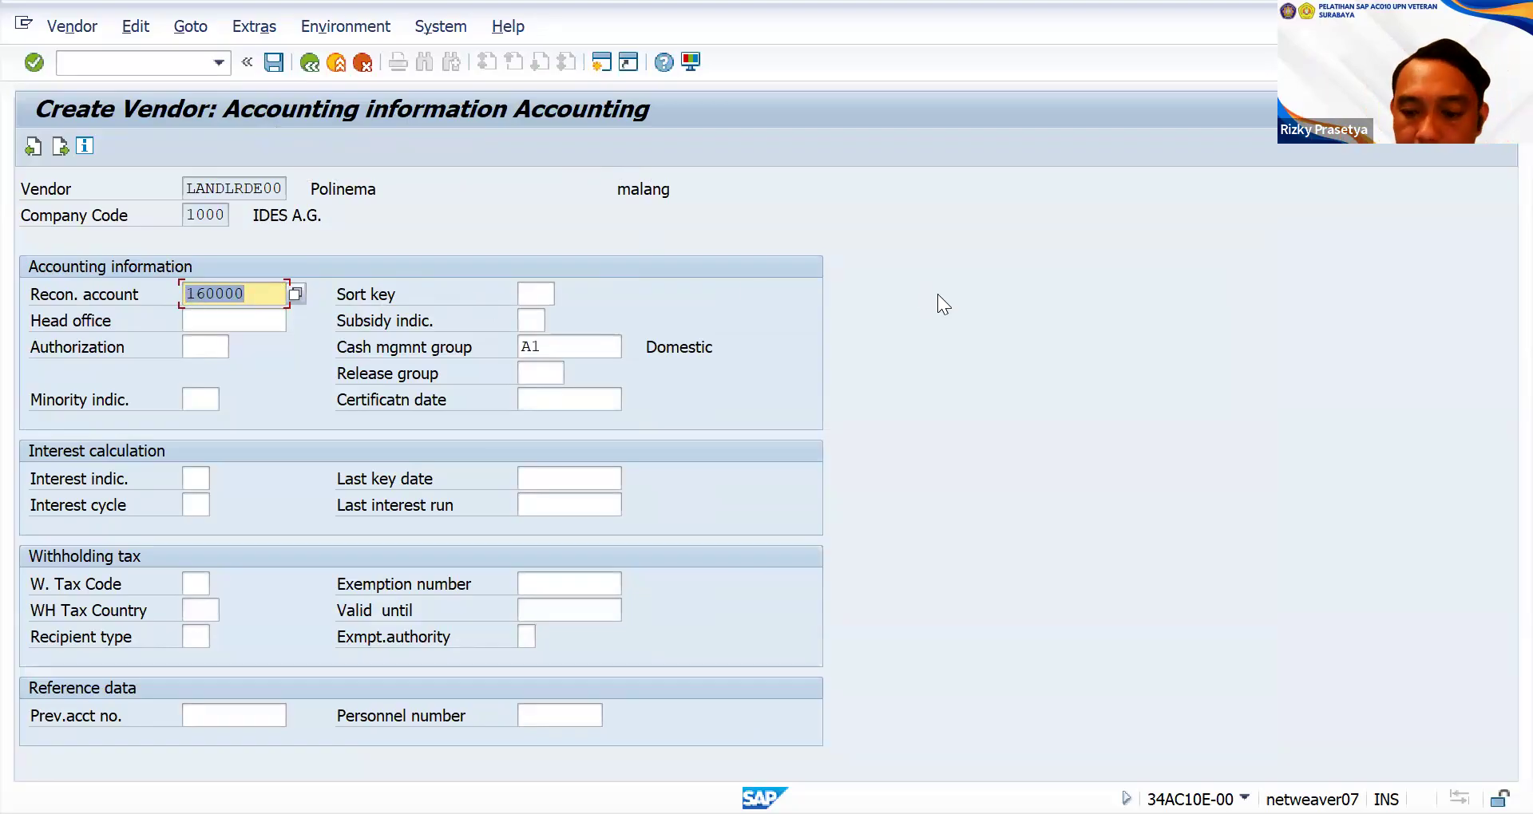
key("Return")
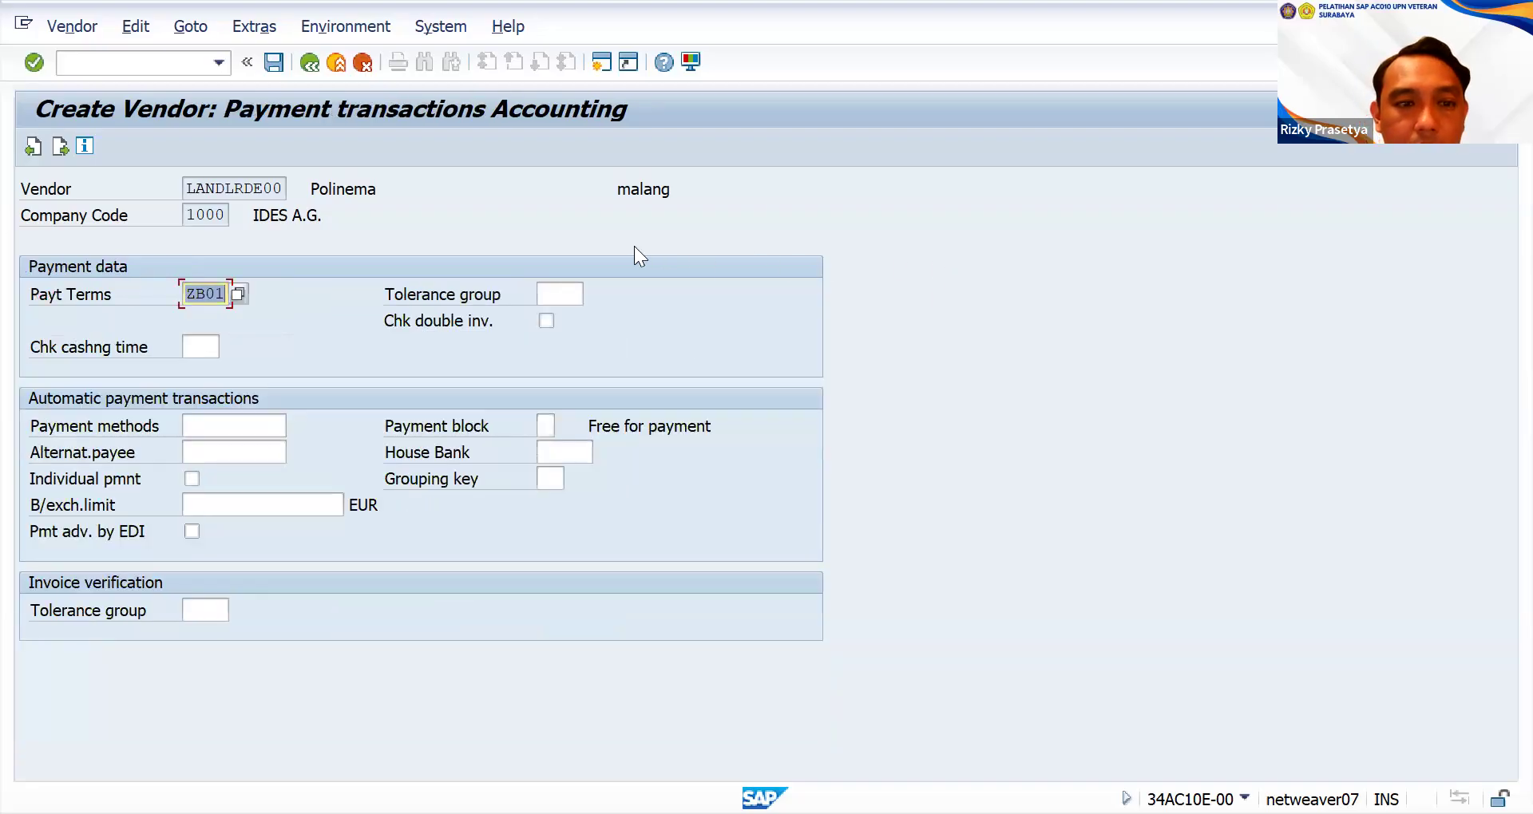
- Review the available terms of payment for the vendor's company code payment data
left_click(238, 294)
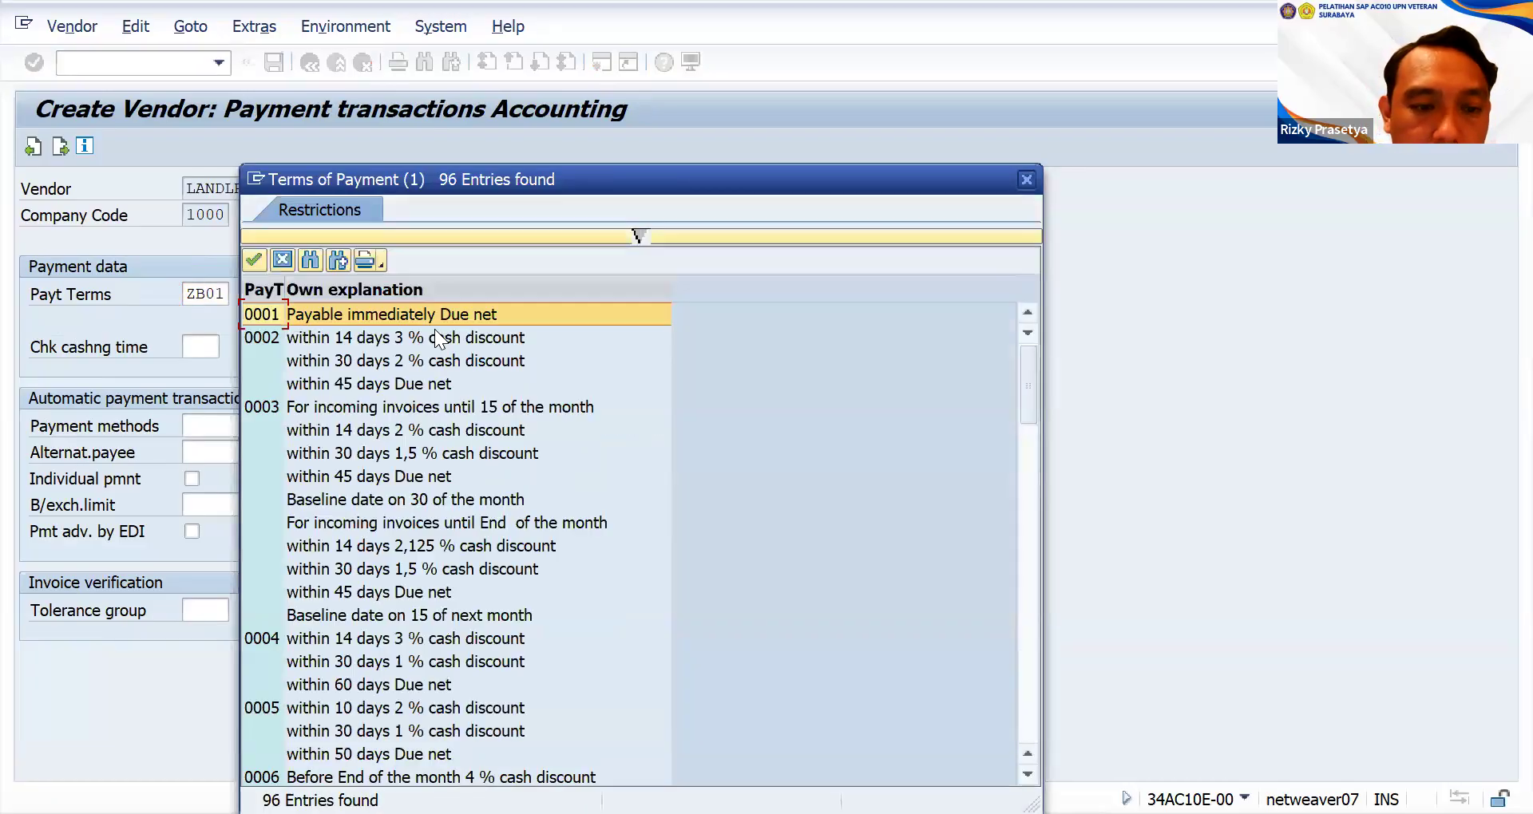
scroll(434, 328, "down", 1)
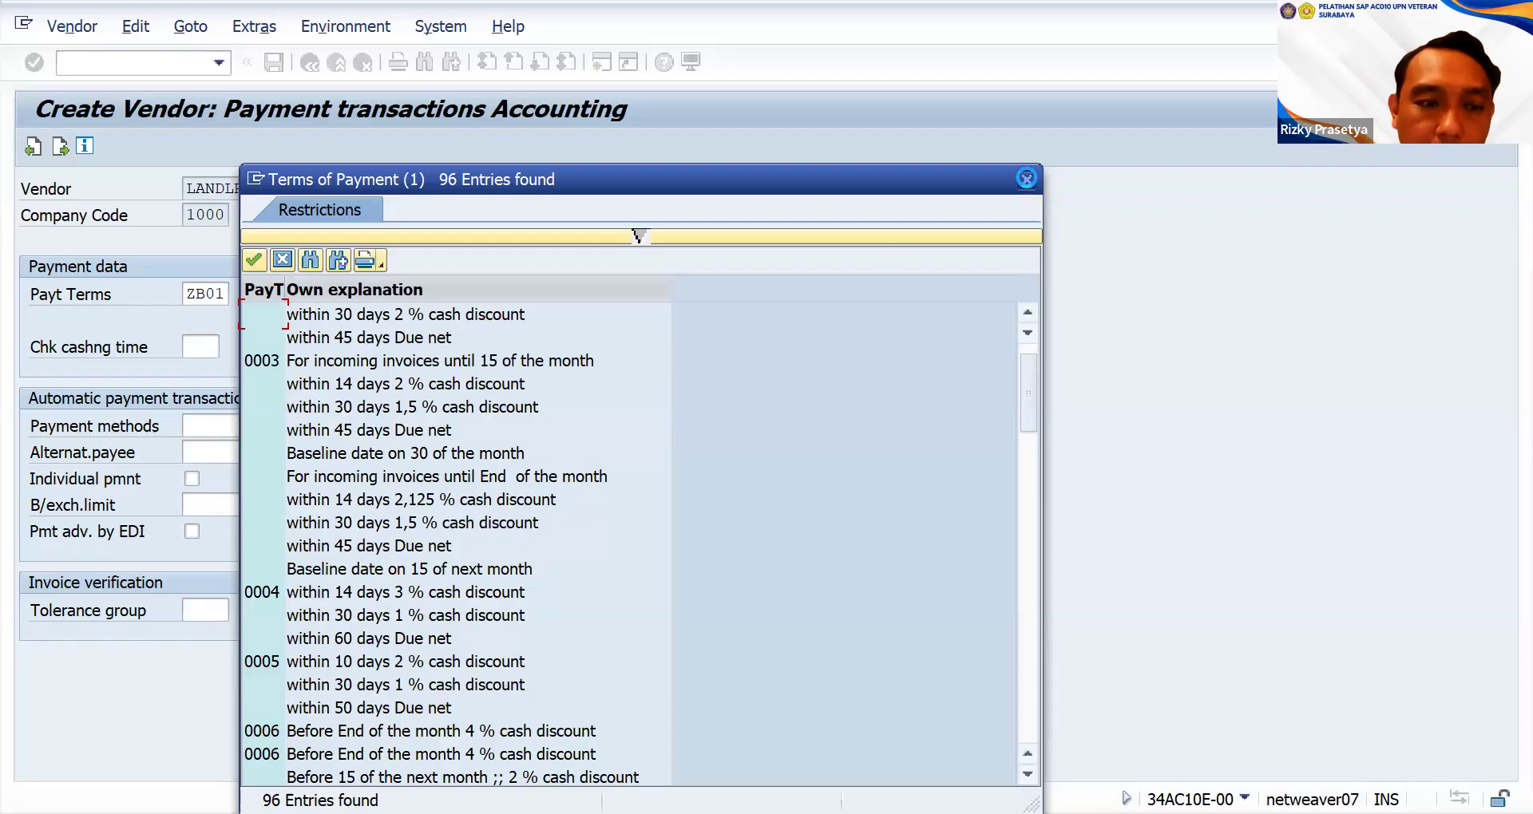
double_click(288, 330)
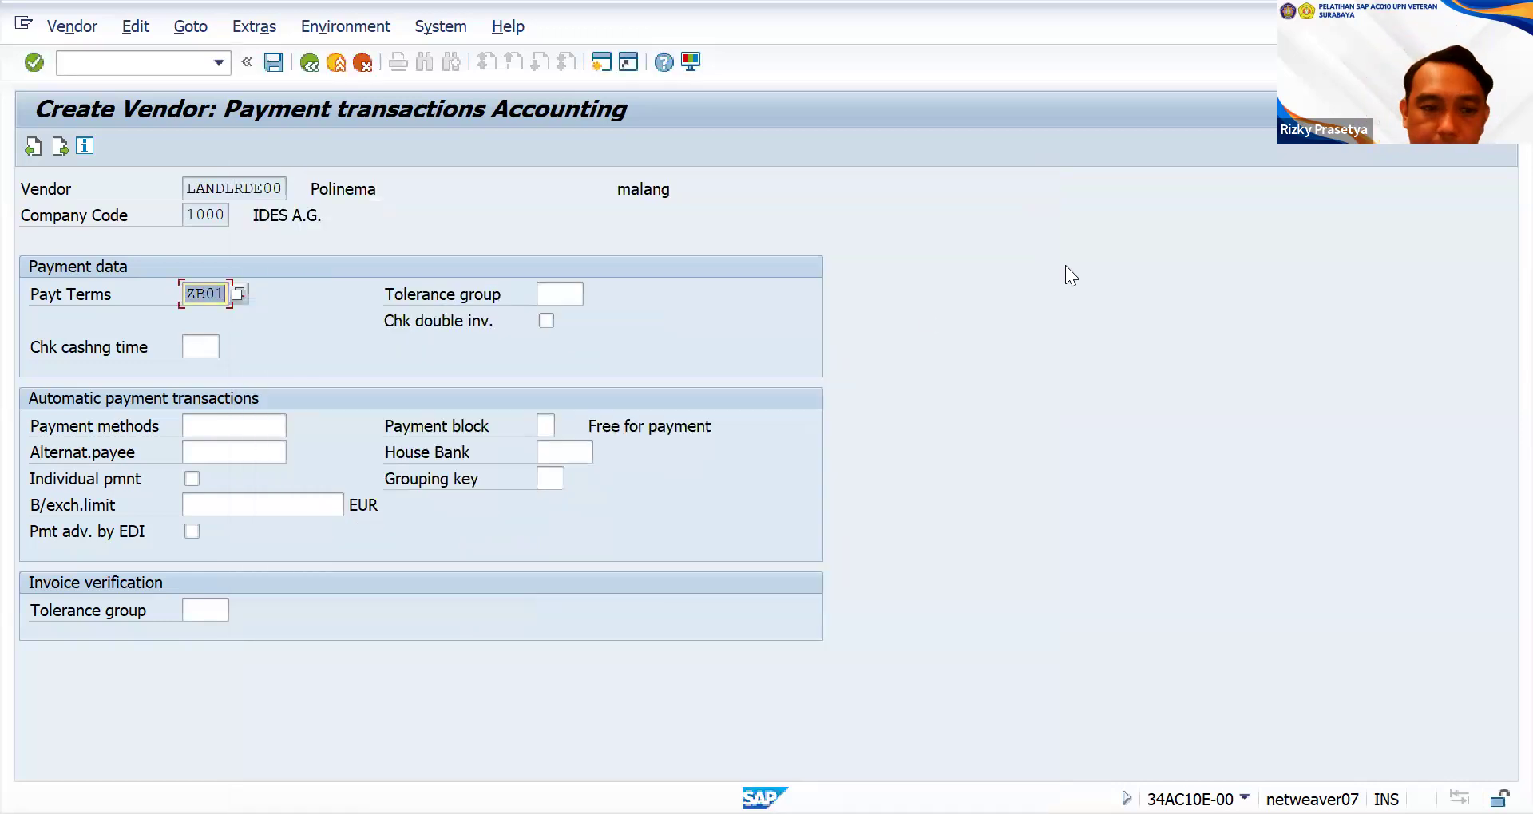
- Continue to the correspondence data, save the new vendor and return to the SAP Easy Access menu
key("Return")
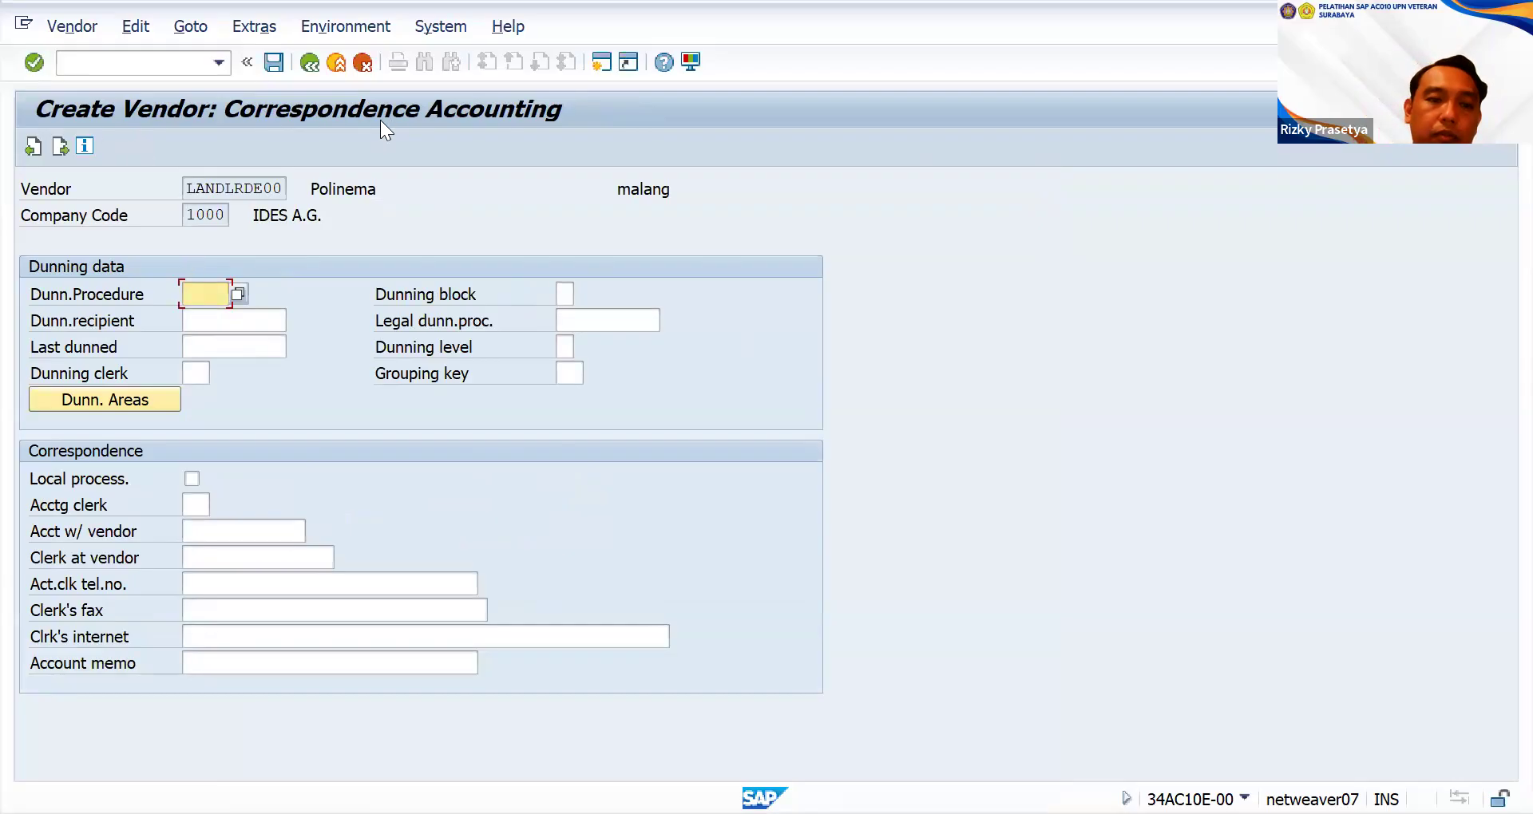
left_click(275, 67)
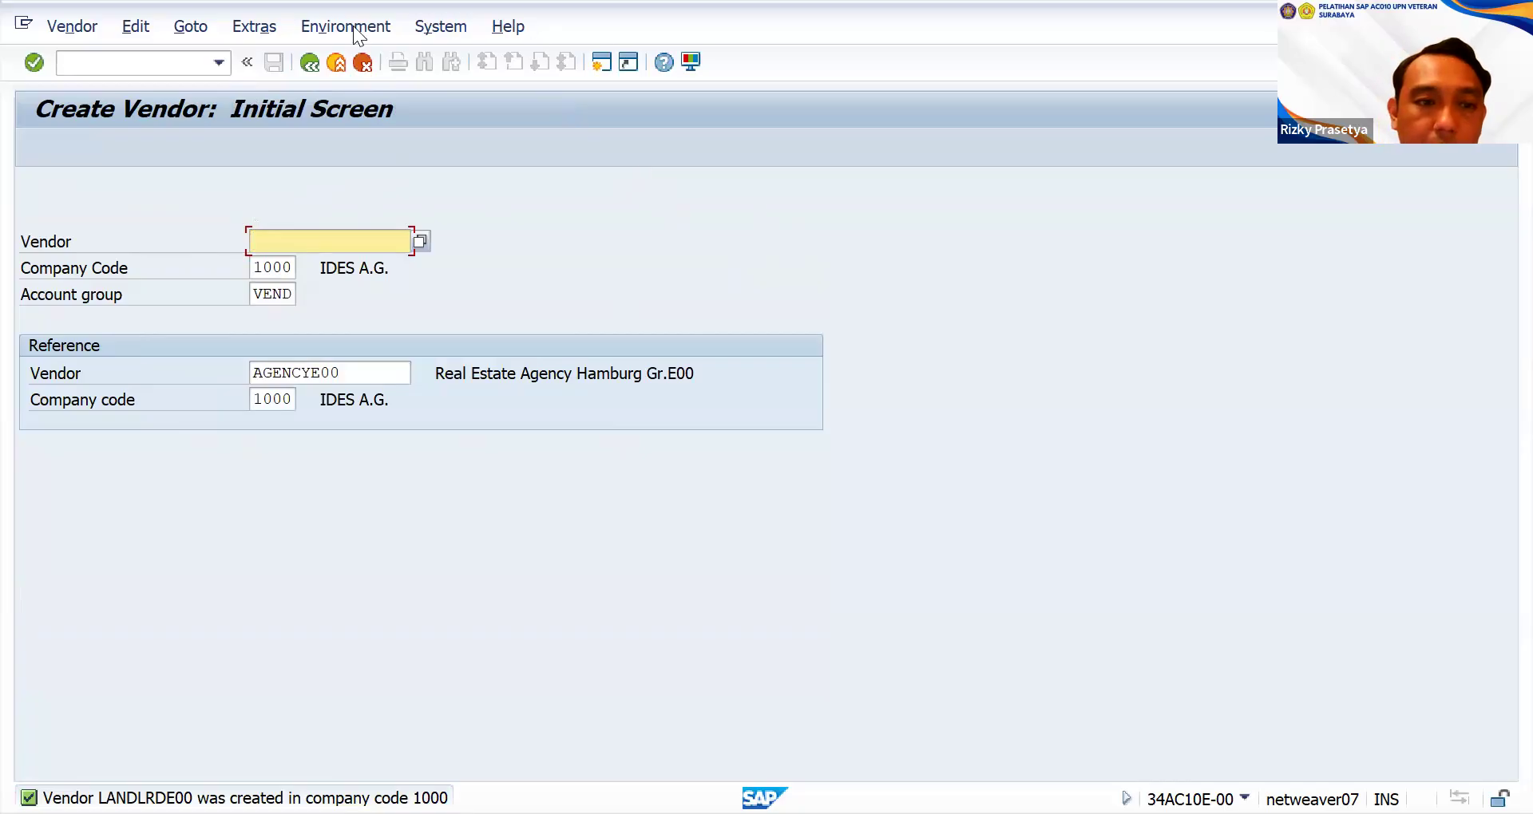
left_click(308, 64)
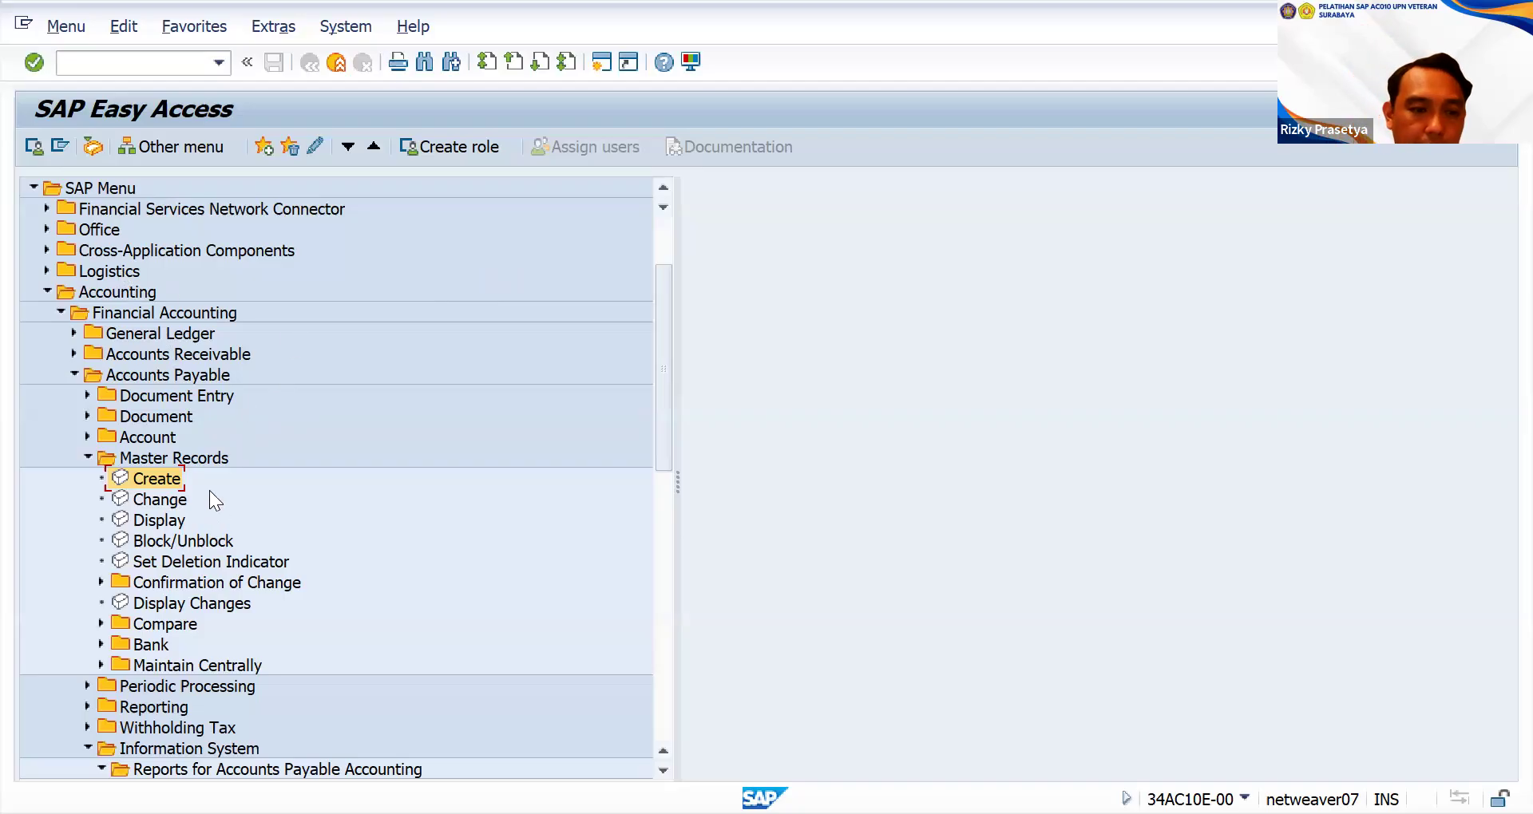
- Open vendor LANDLRDE00 in company code 1000 for changing, with only the company code's Payment transactions data selected
left_click(157, 504)
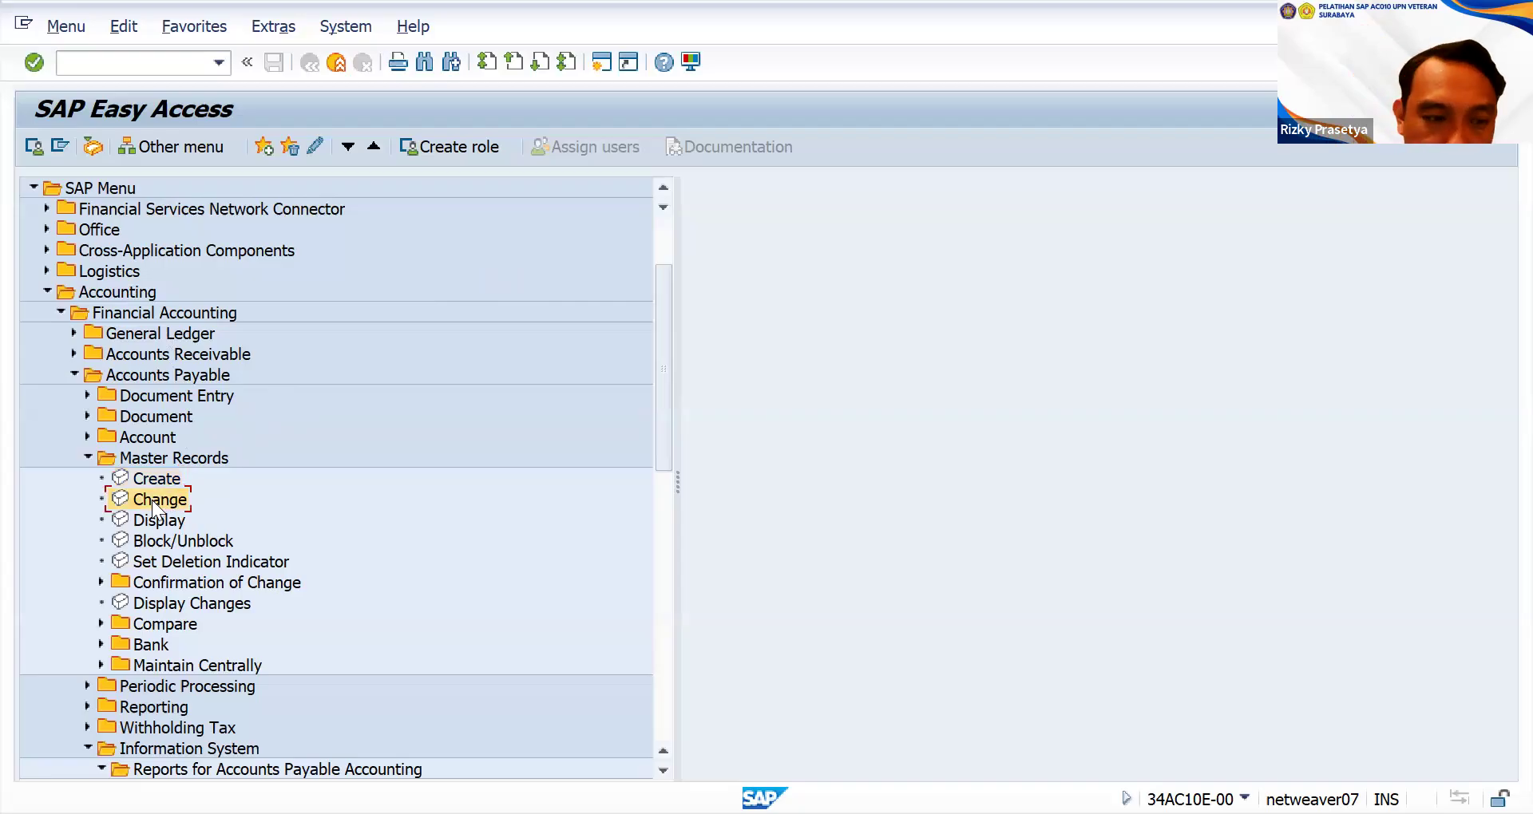
left_click(160, 480)
left_click(162, 503)
double_click(162, 502)
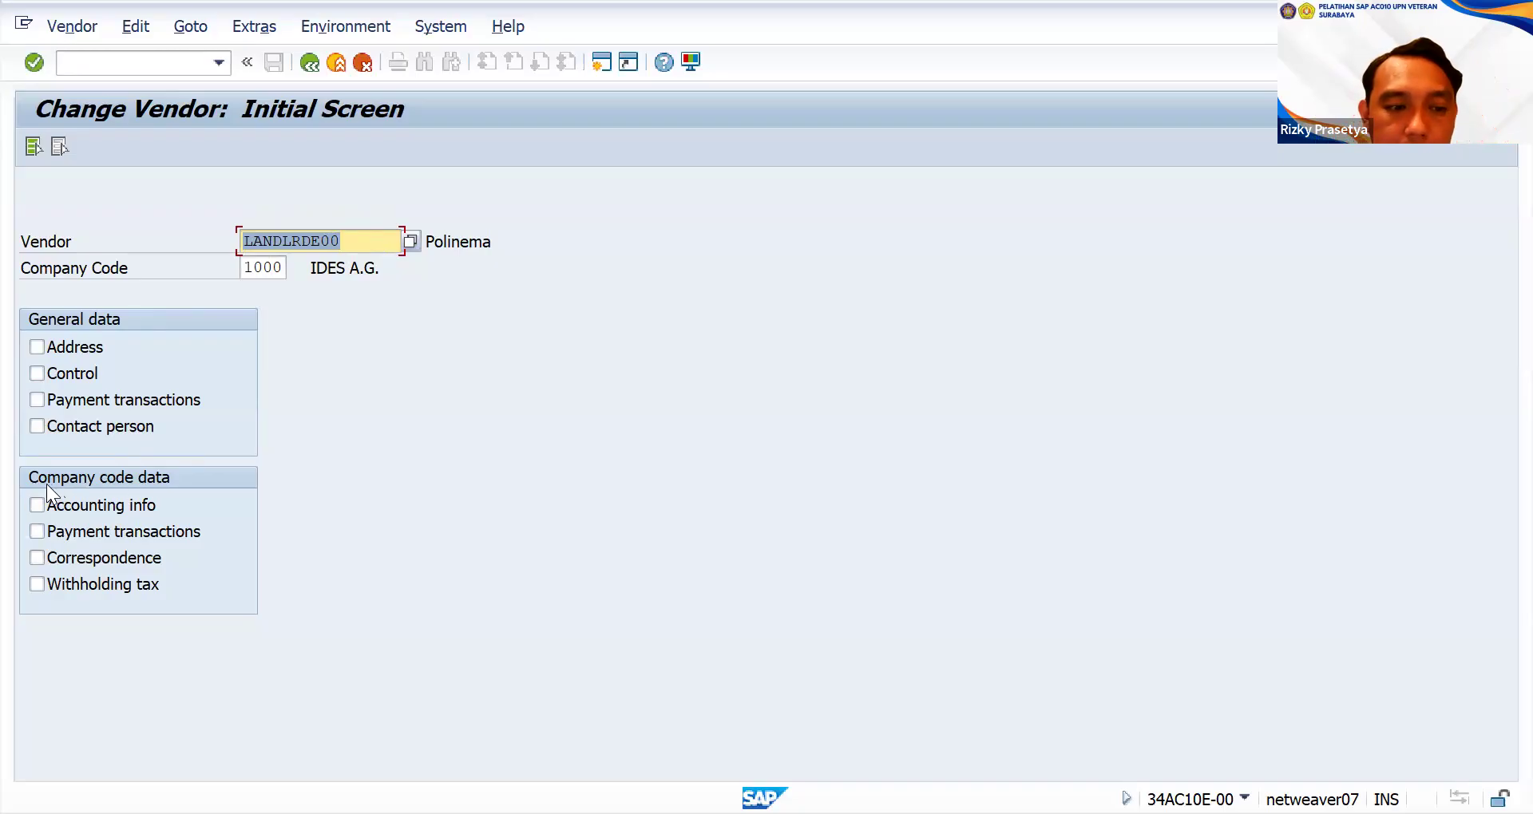
left_click(36, 531)
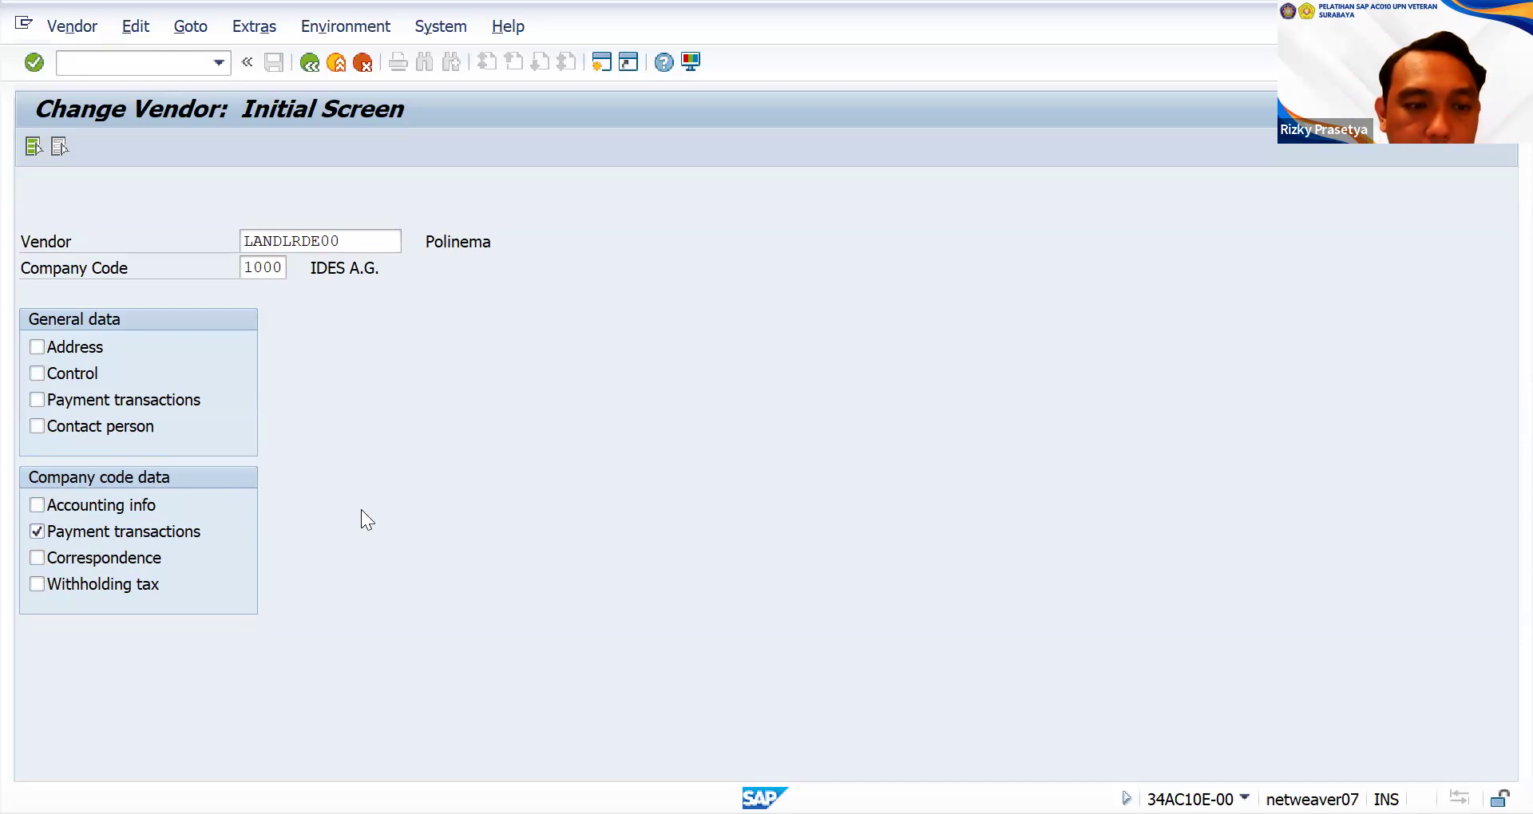
key("Return")
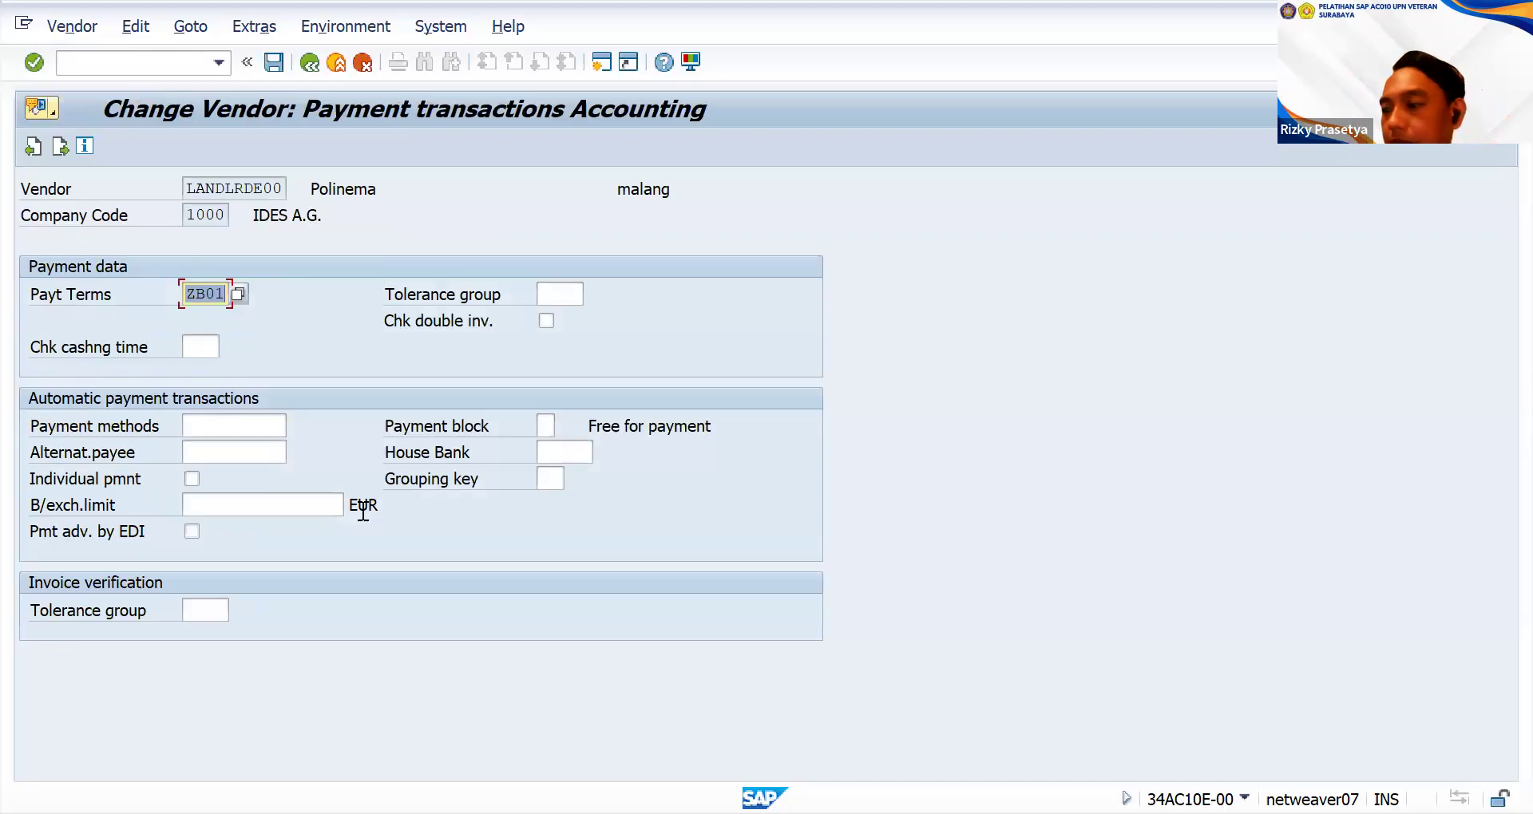
- Set the vendor's payment terms to ZB00, payable immediately due net
left_click(238, 294)
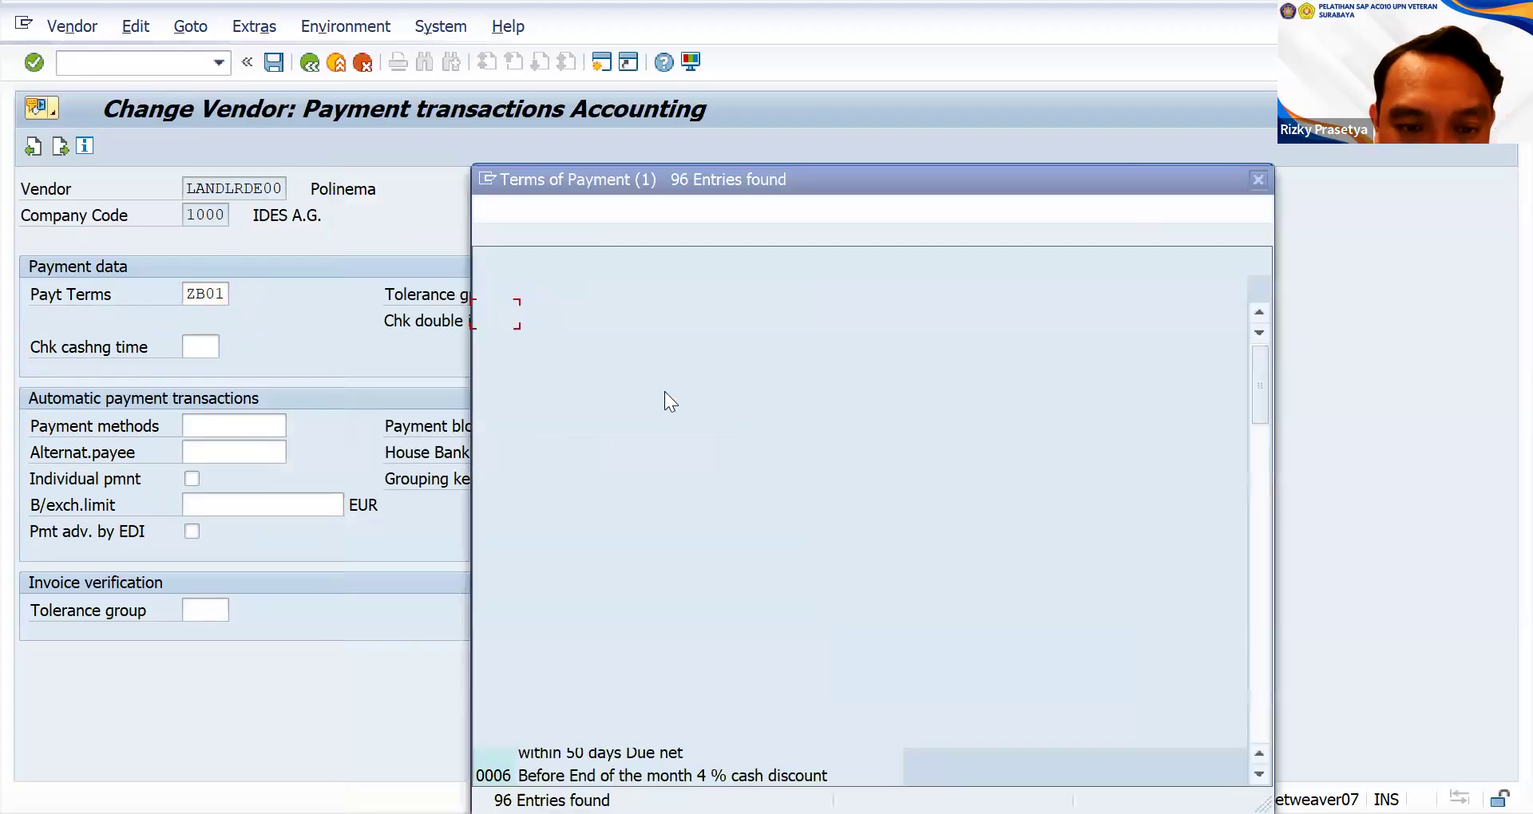
scroll(674, 409, "down", 2)
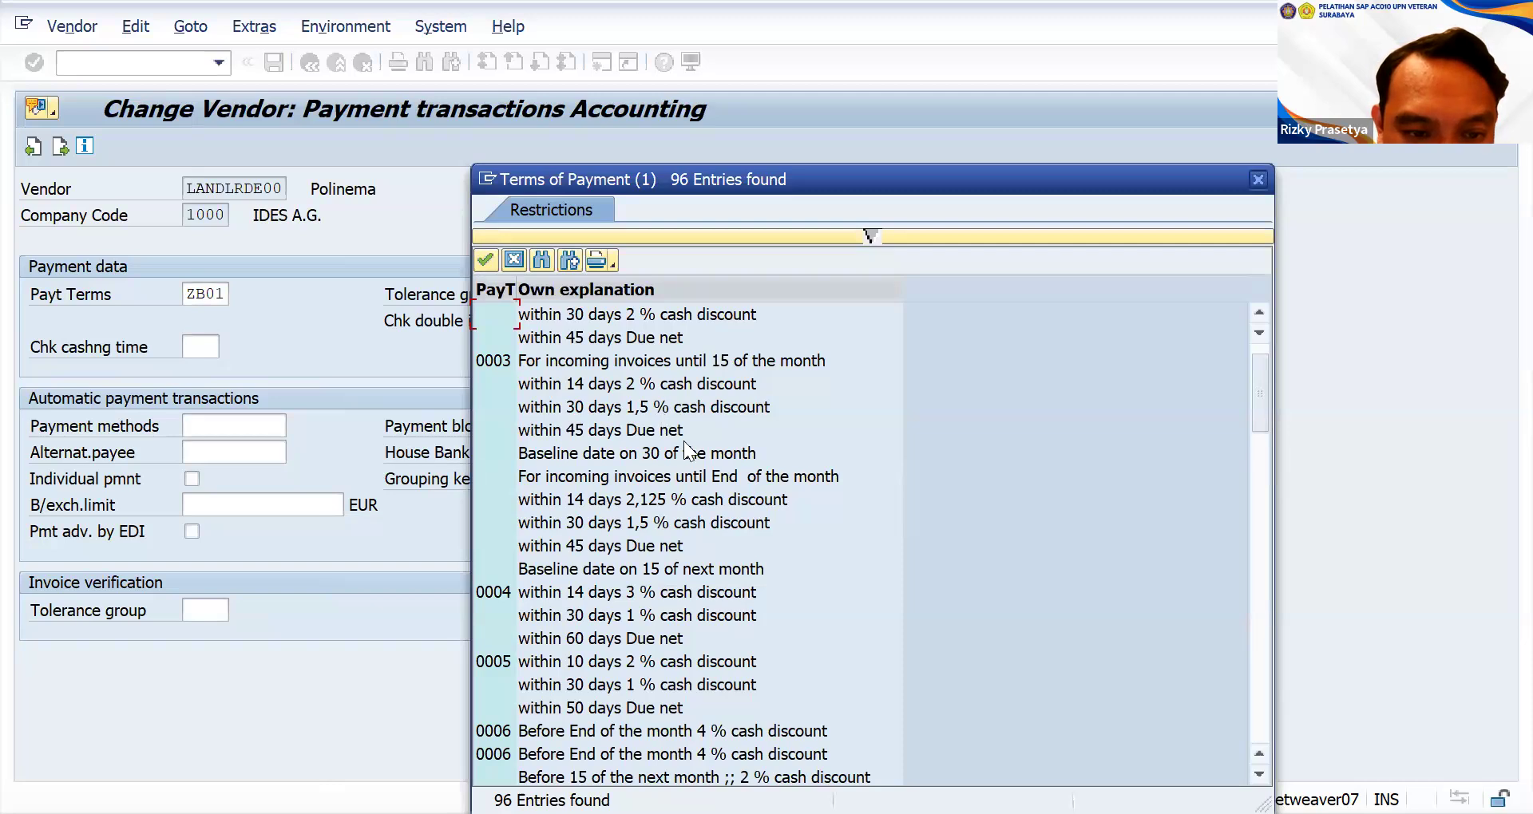
scroll(553, 451, "down", 15)
left_click(551, 452)
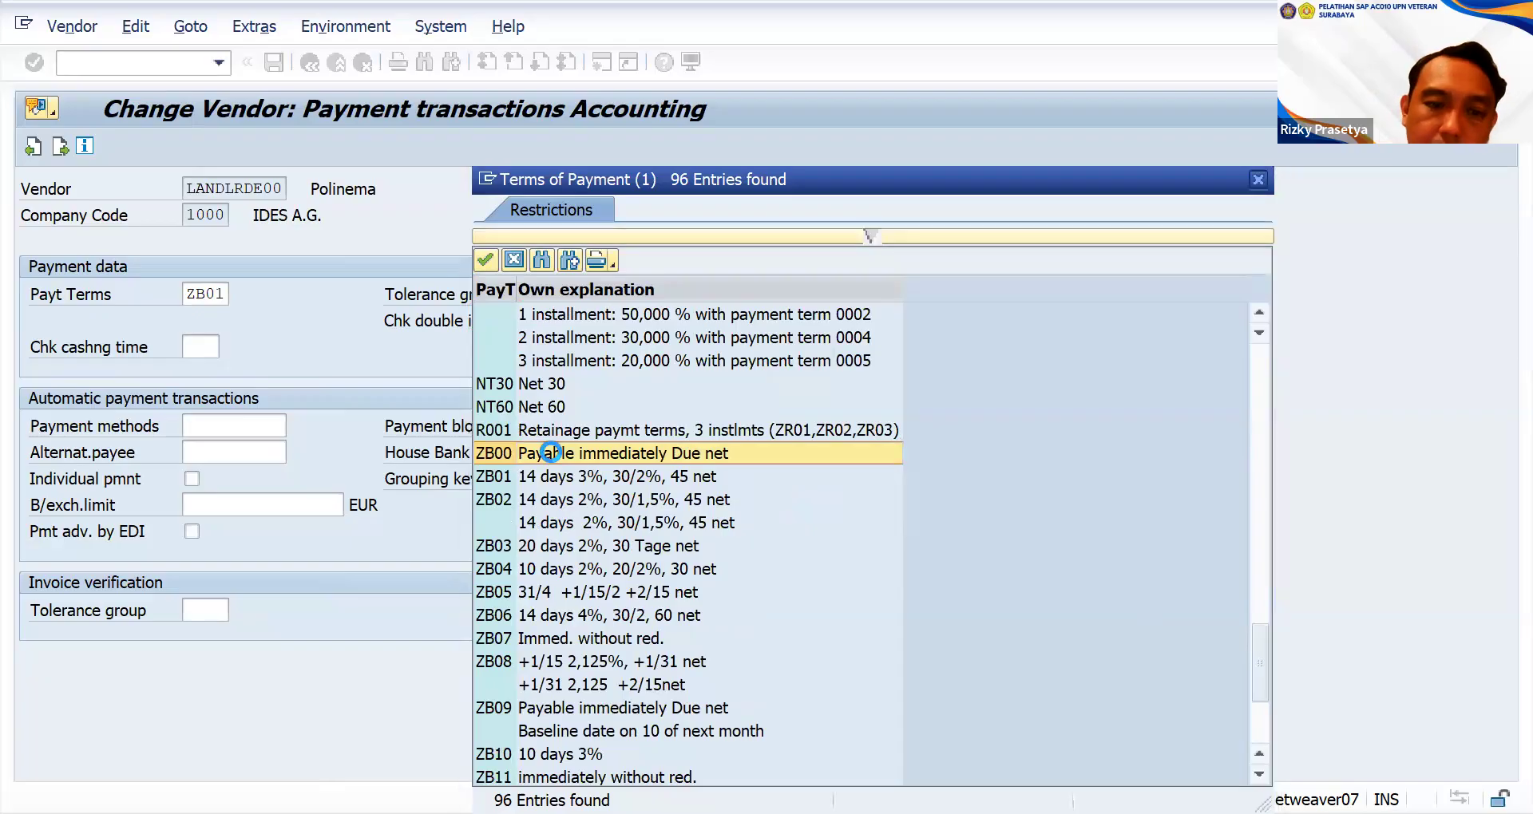
double_click(553, 451)
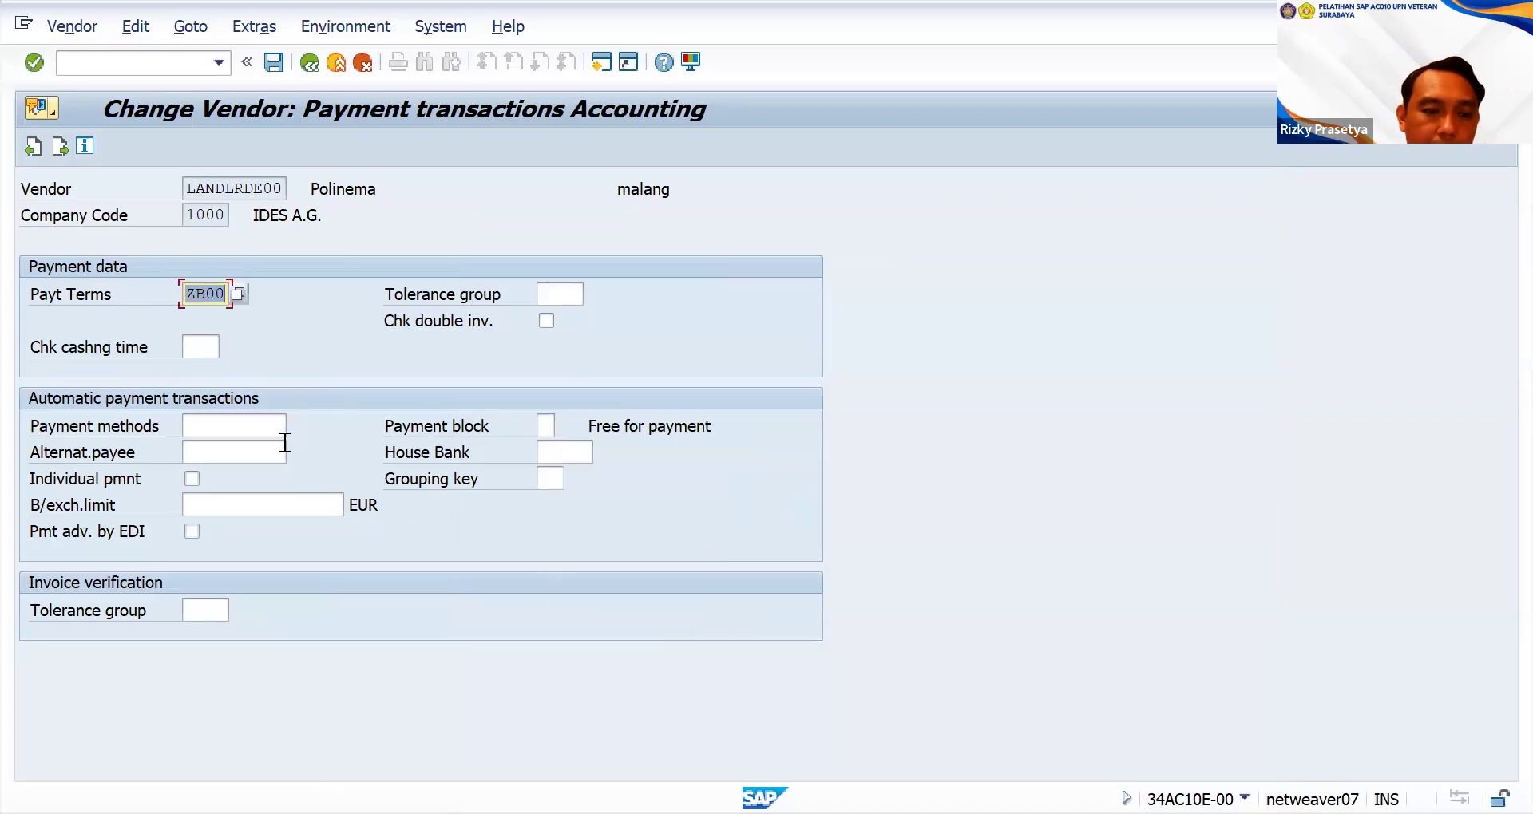
- Set the vendor's payment methods to C (International Check) and S (Scheck / Check)
left_click(278, 425)
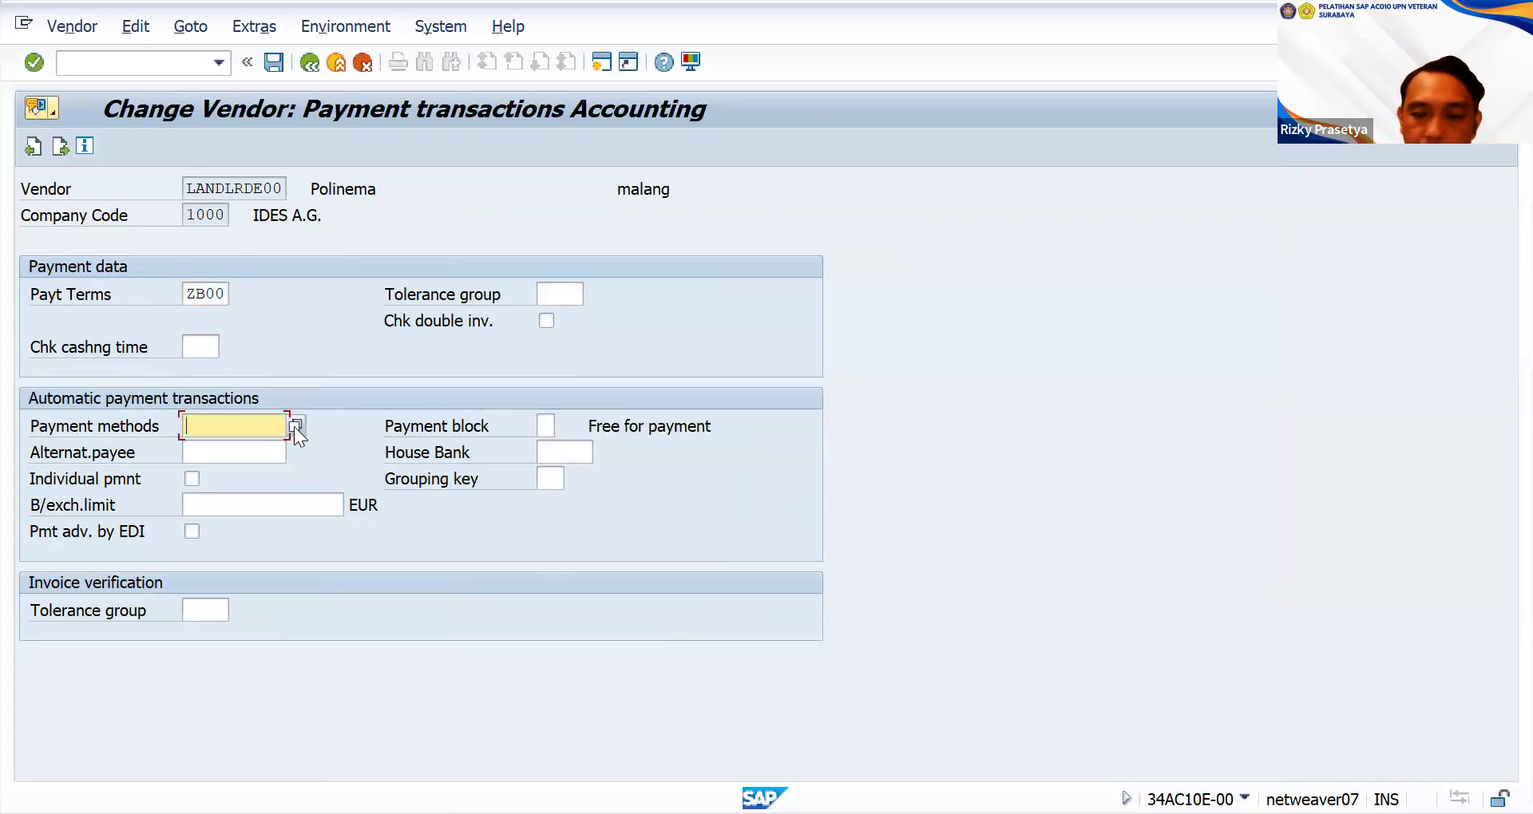
left_click(294, 426)
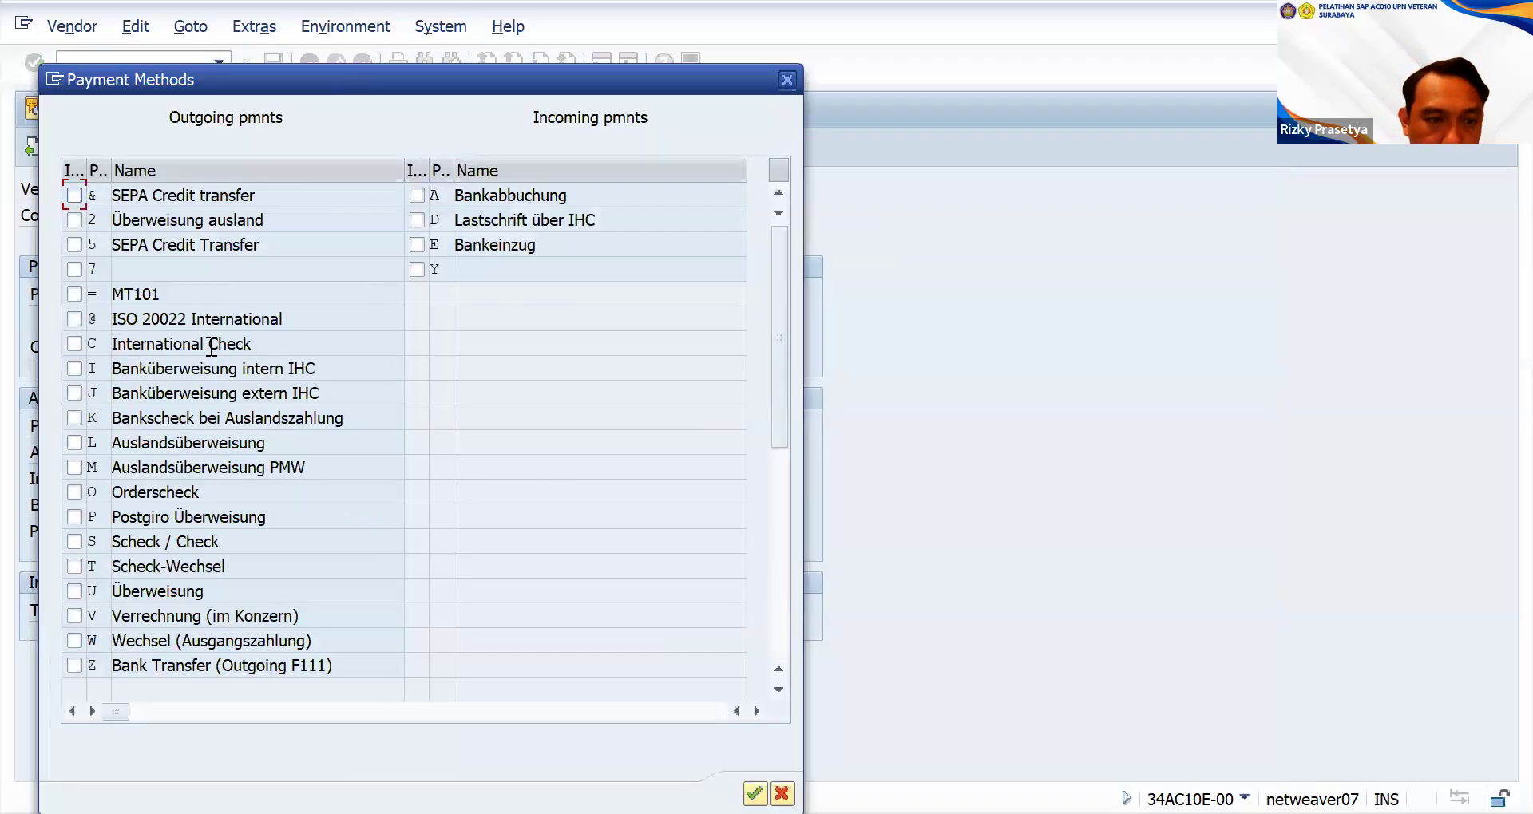
left_click(74, 344)
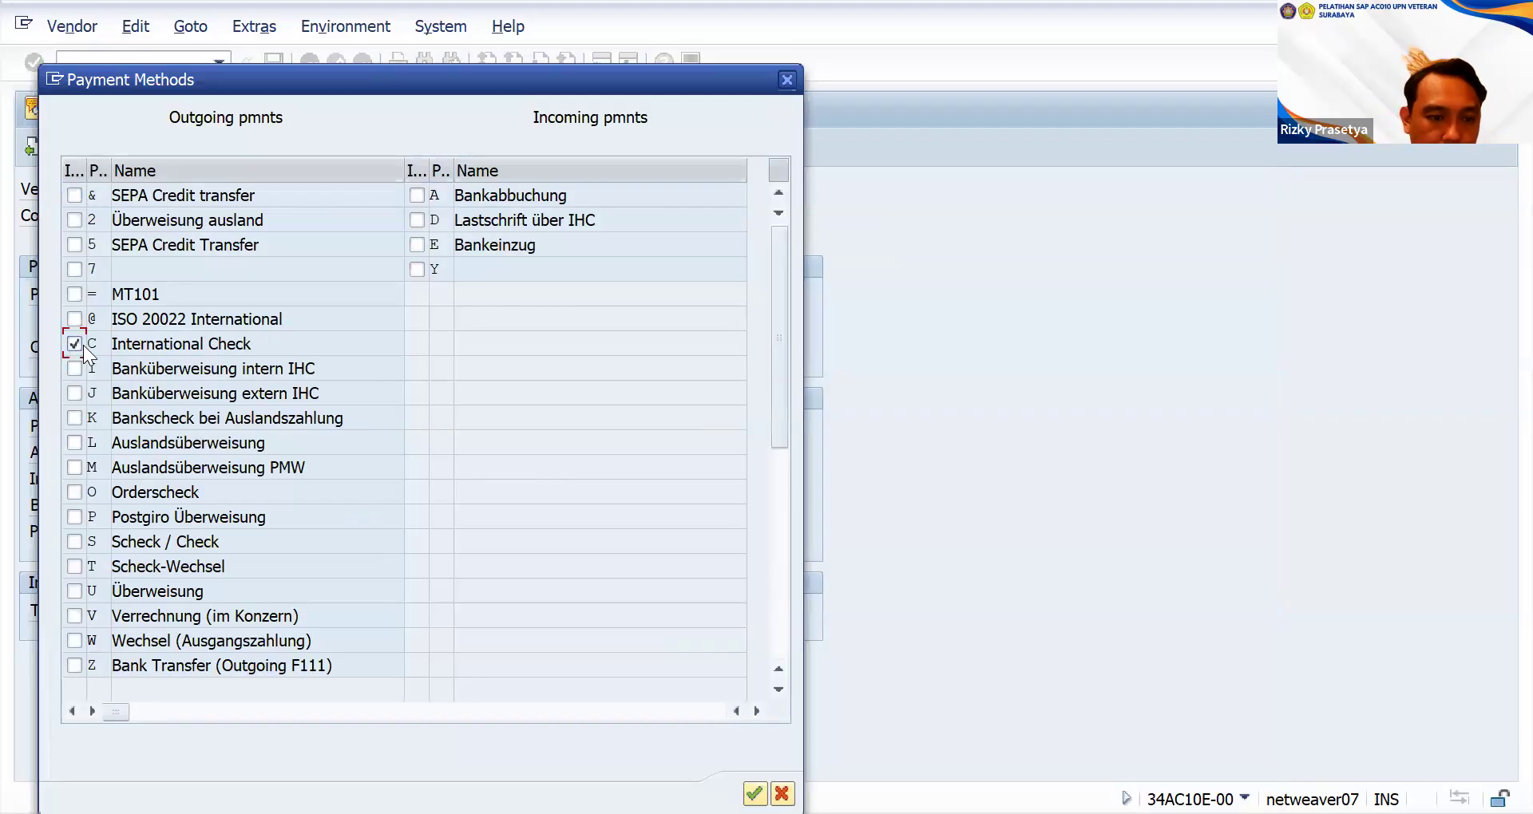
left_click(74, 541)
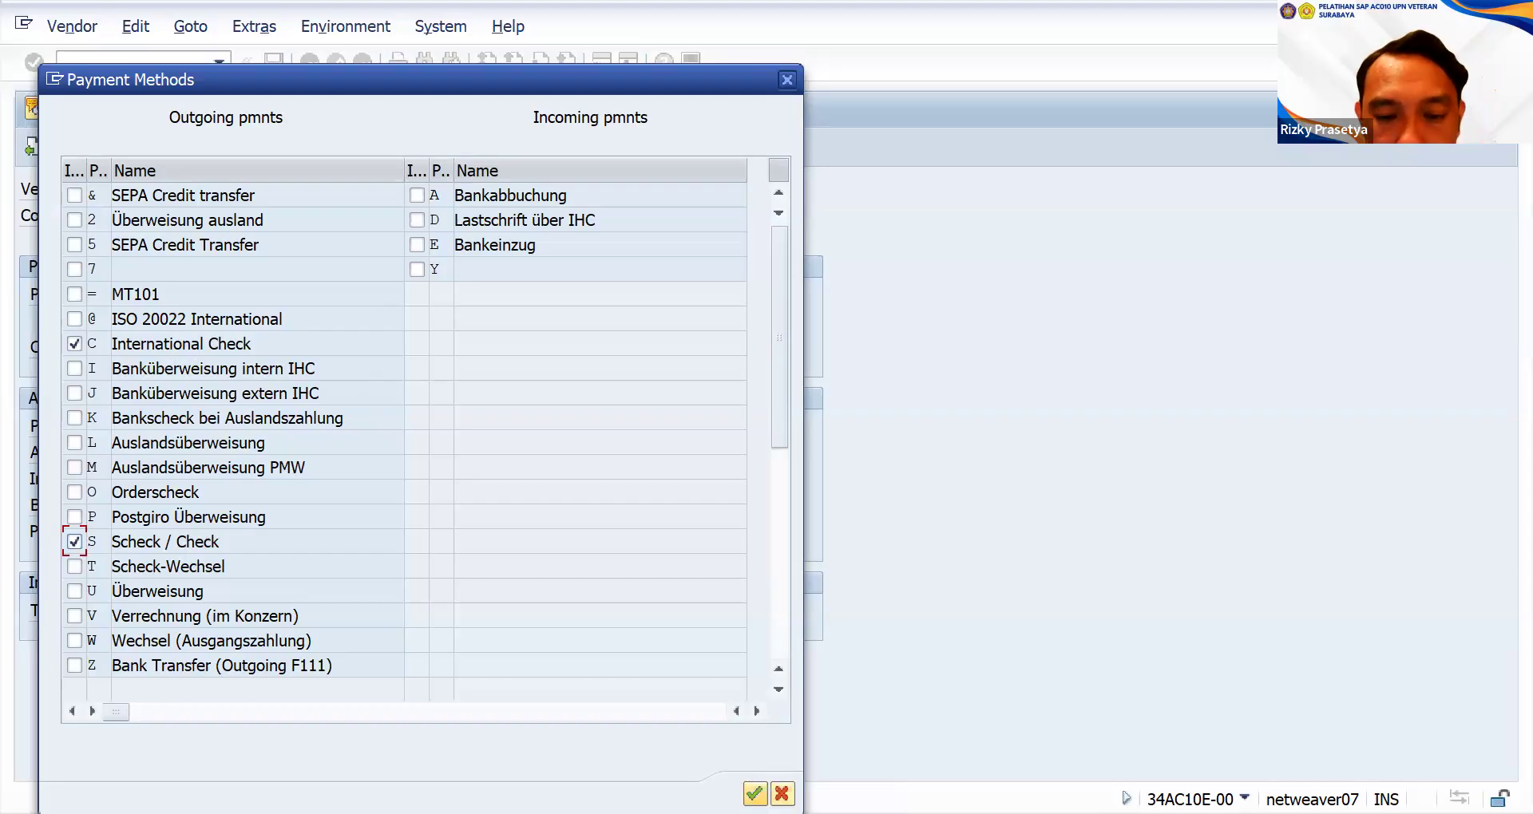
left_click(754, 793)
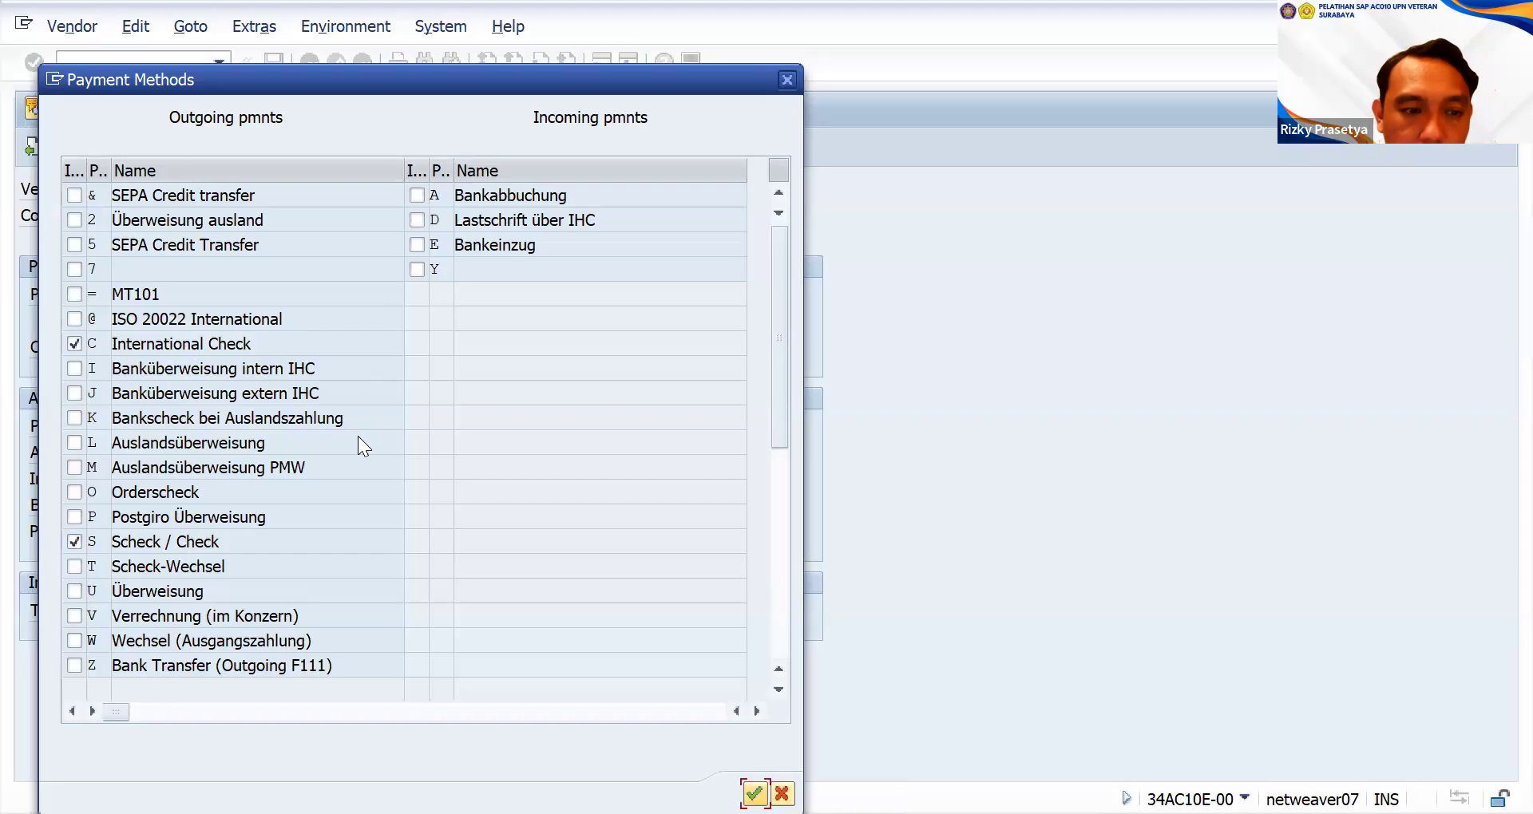
key("Return")
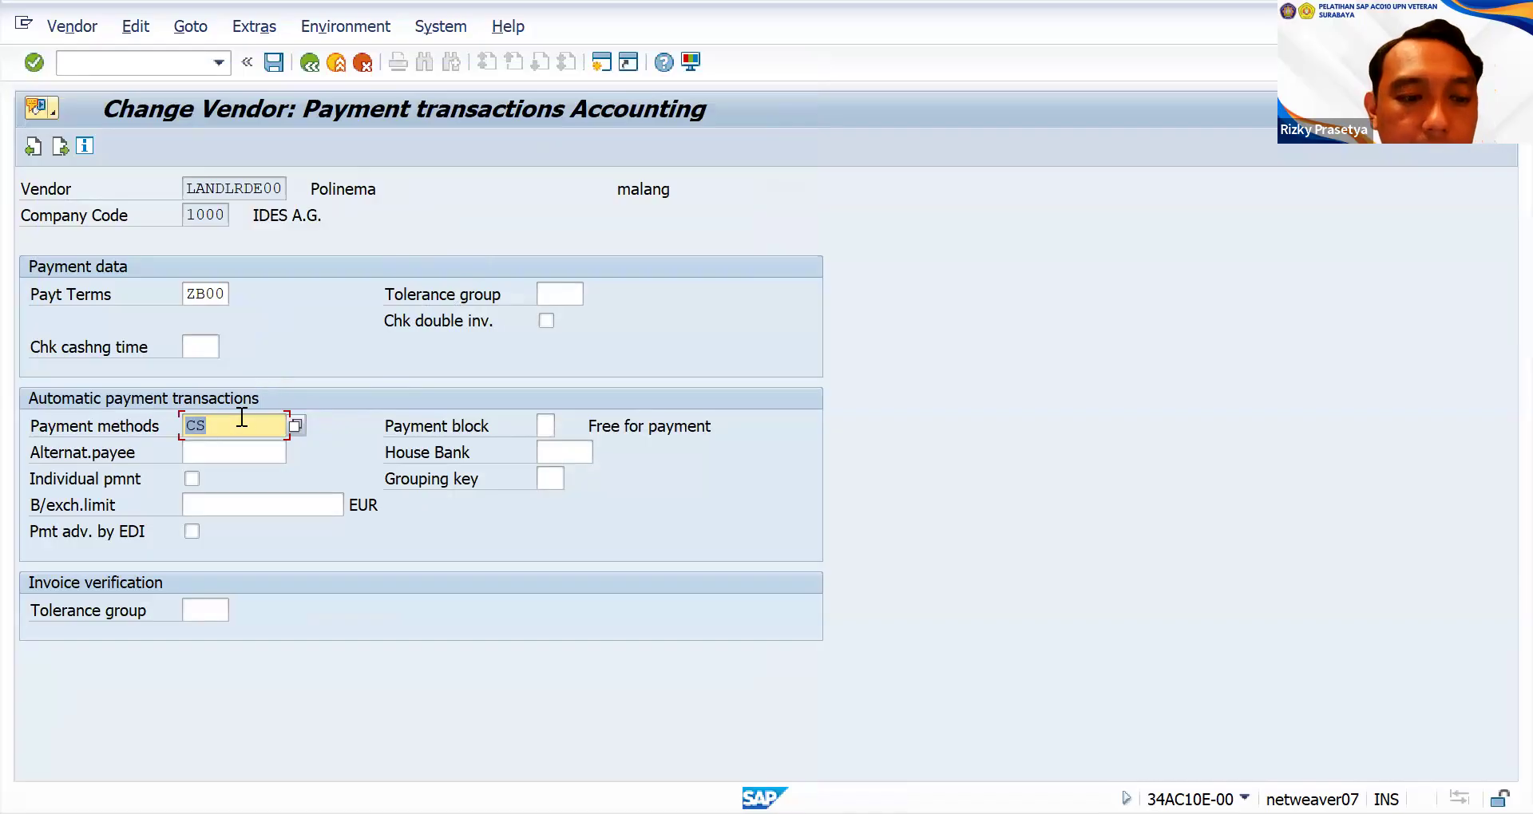
- Save the changes to vendor LANDLRDE00 and return to the SAP Easy Access menu
left_click(274, 63)
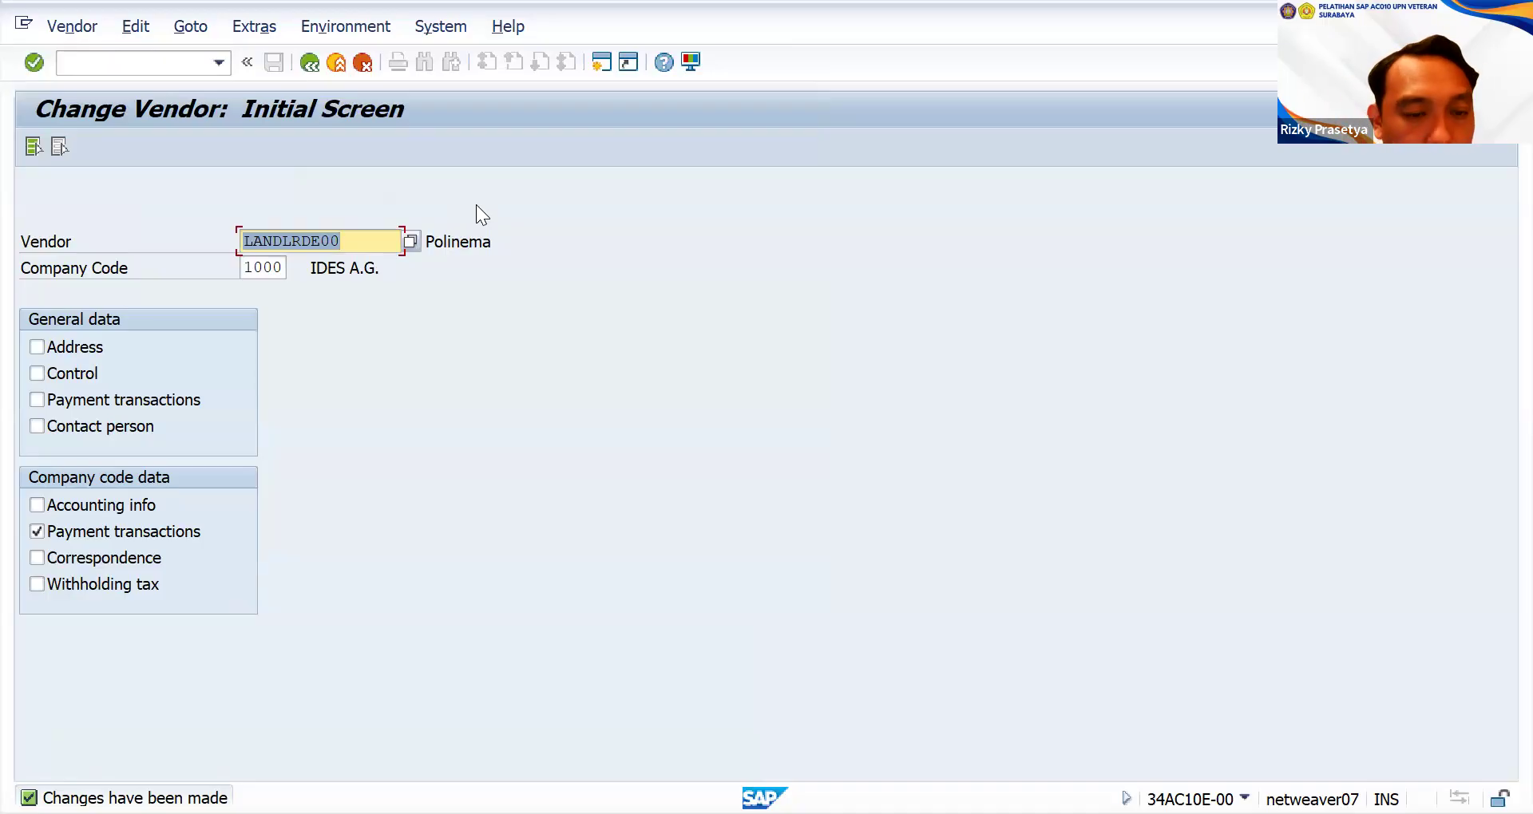
left_click(304, 66)
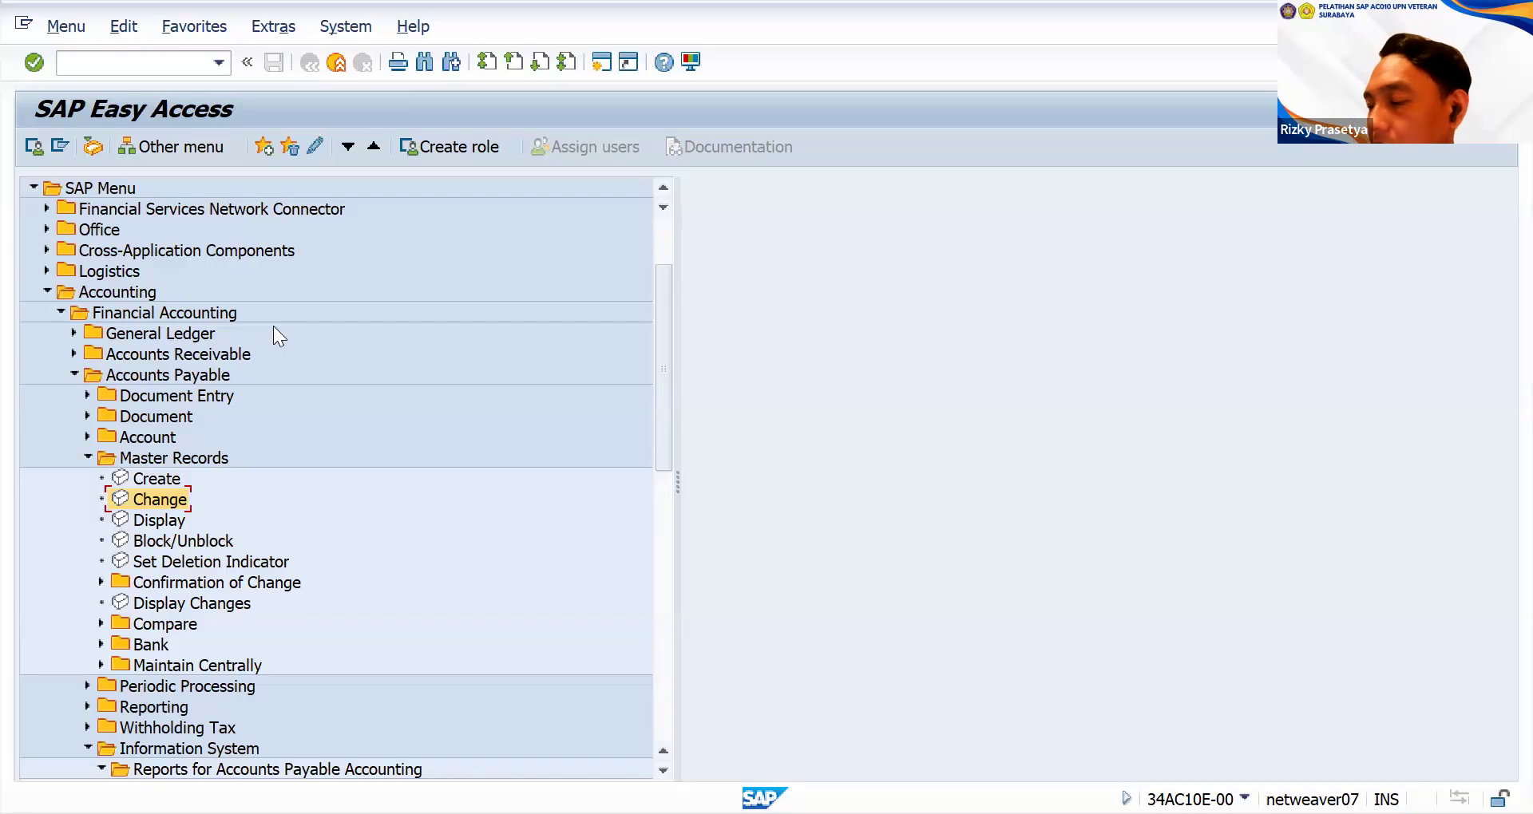
left_click(162, 523)
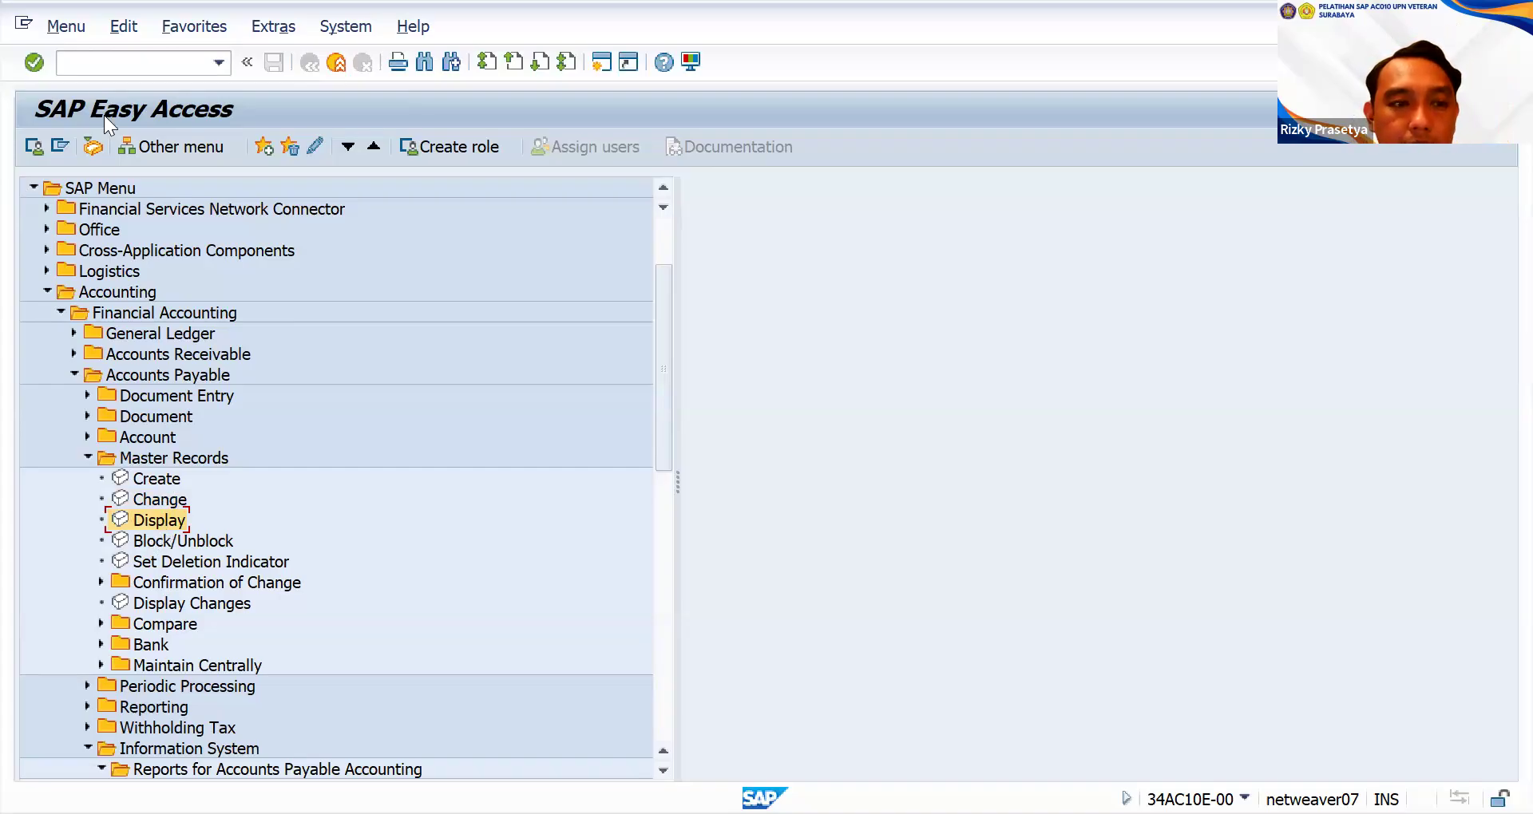
left_click(103, 63)
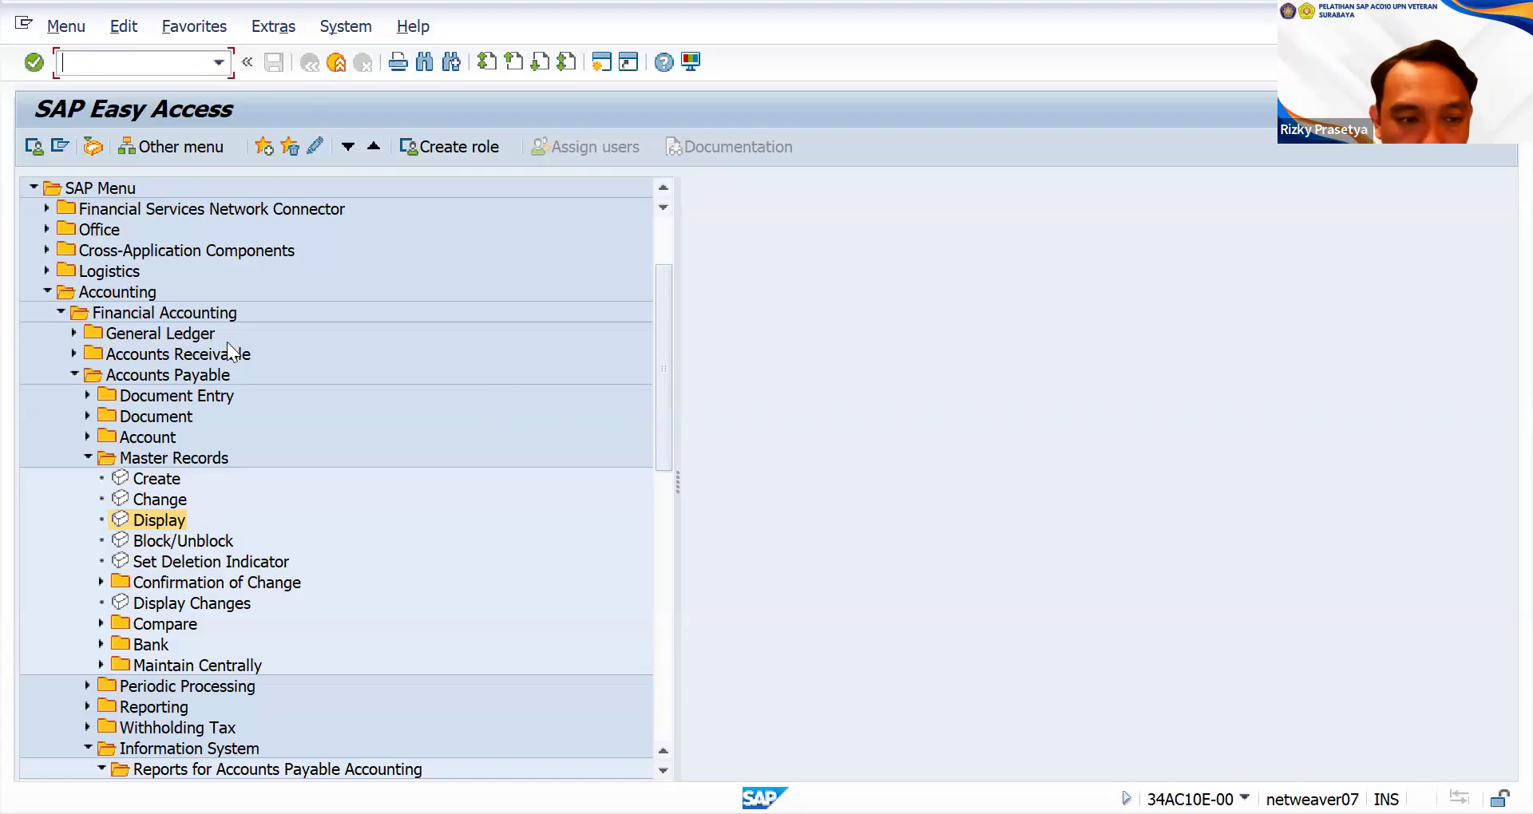
- Open the Accounts Payable vendor invoice entry for company code 1000
left_click(89, 393)
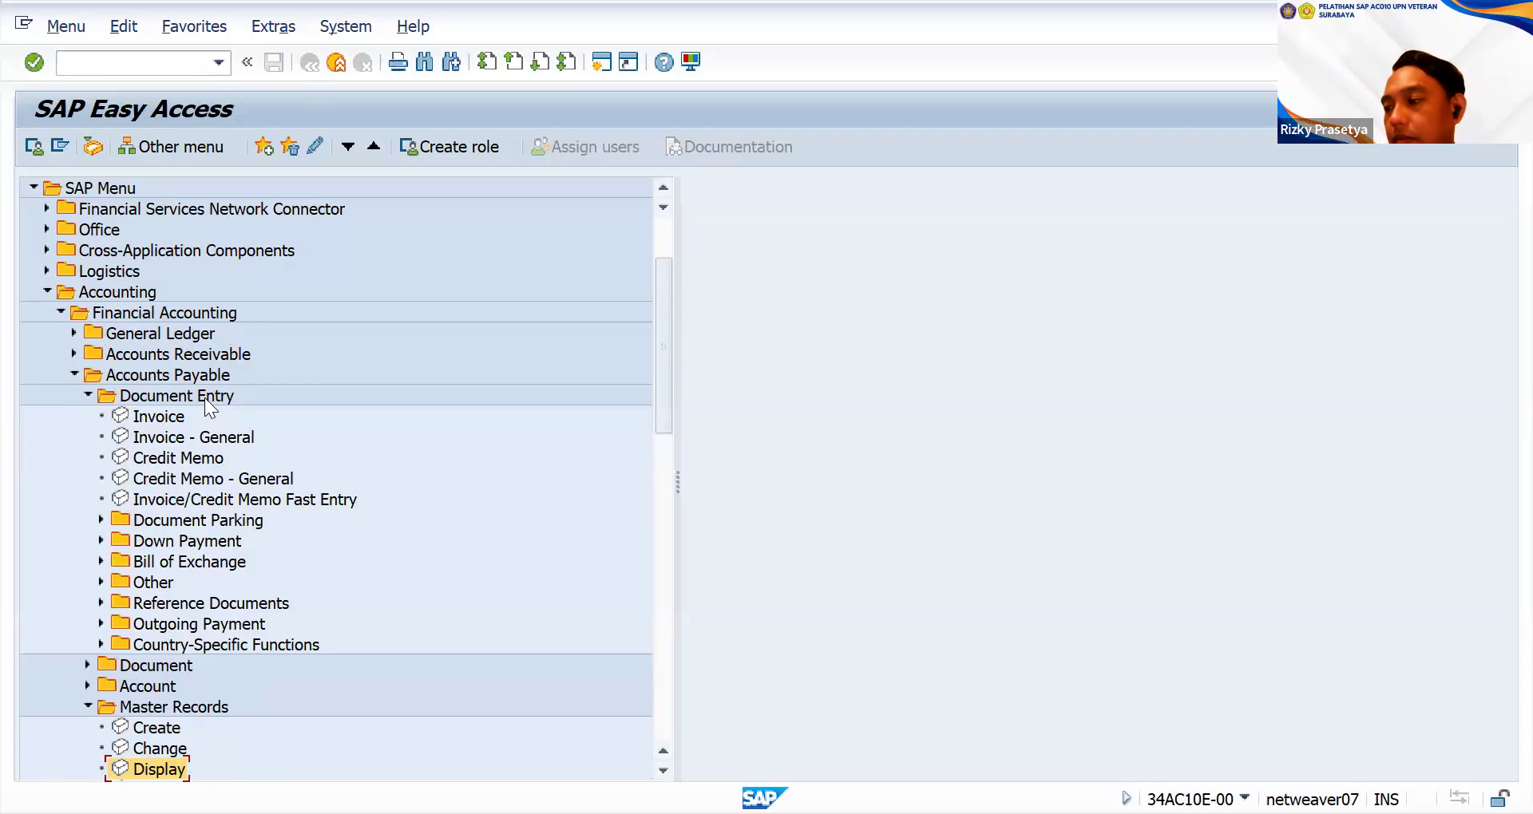
left_click(151, 417)
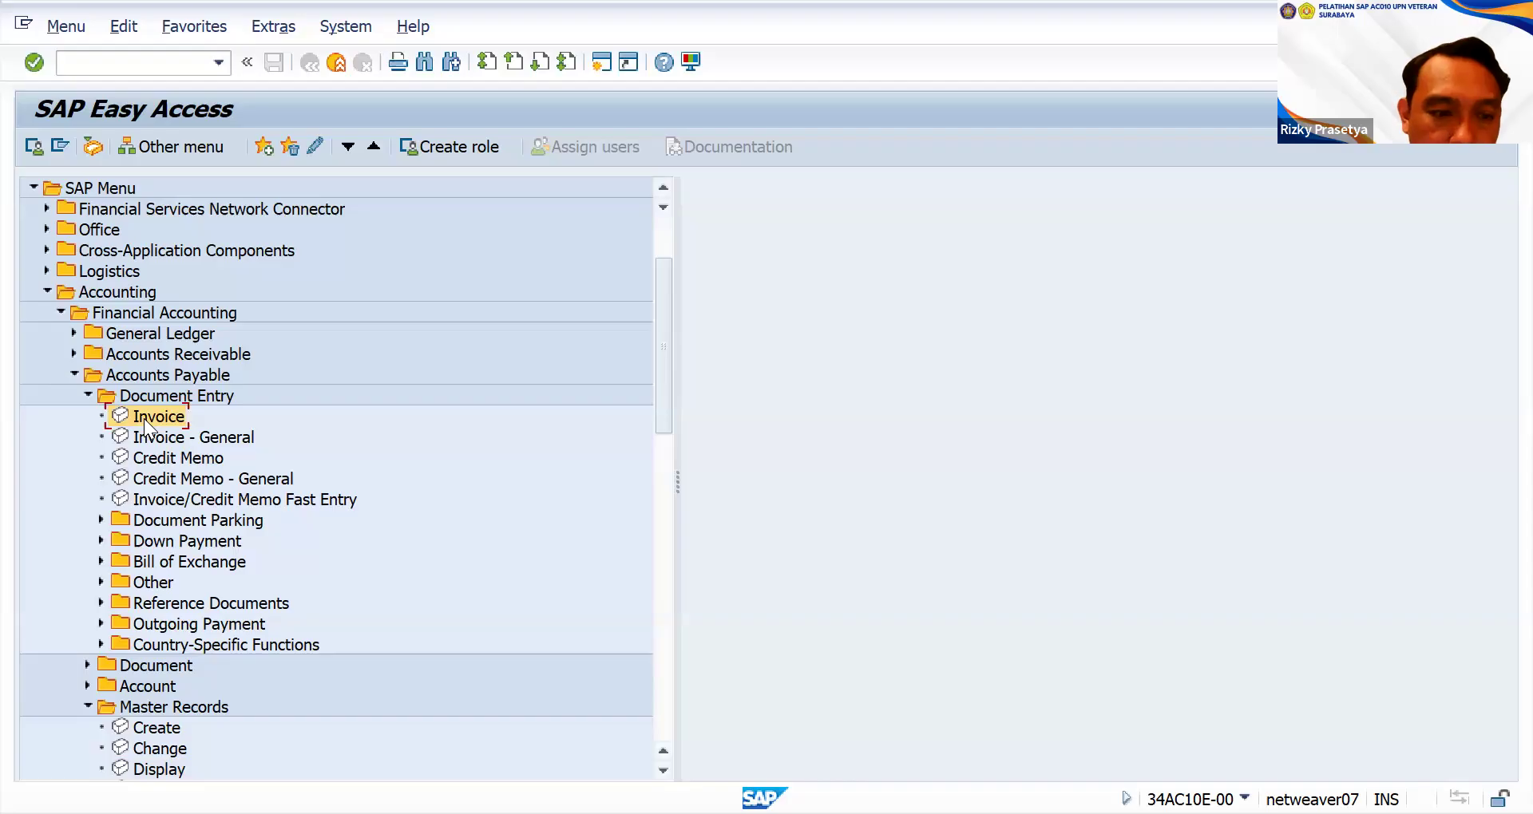
double_click(145, 418)
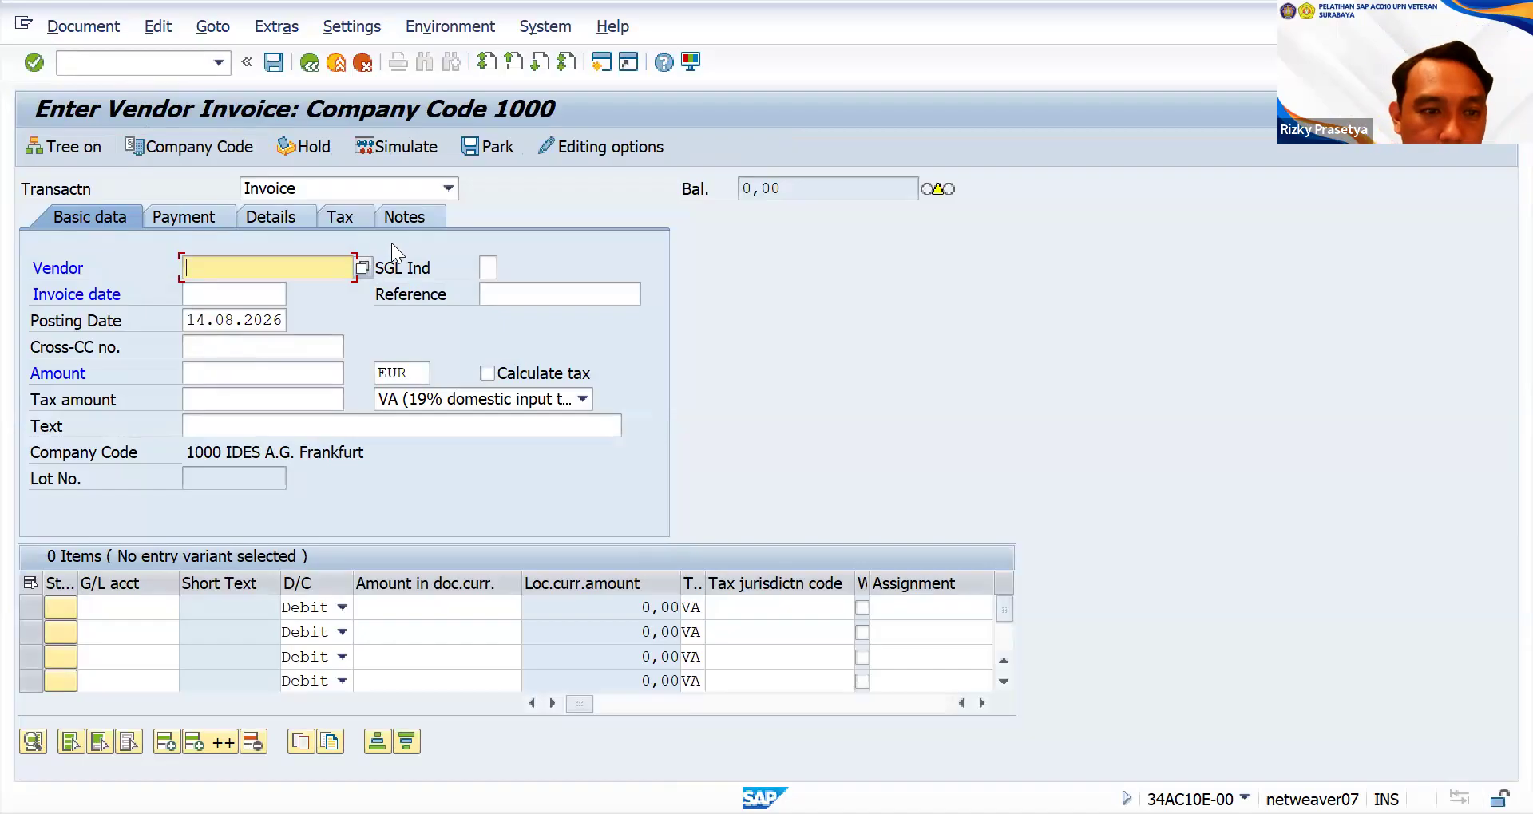
left_click(198, 152)
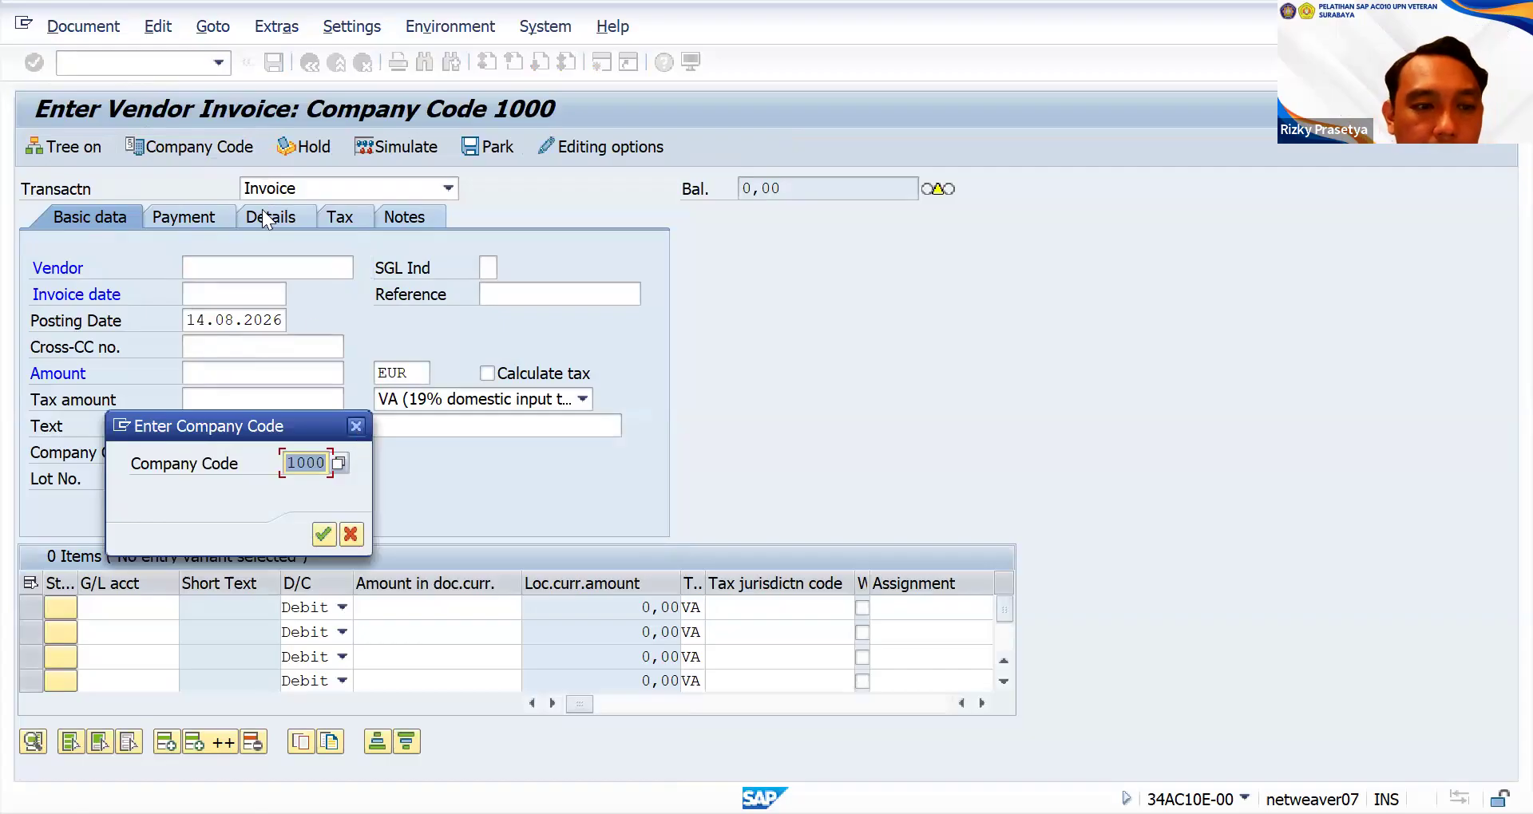
left_click(358, 425)
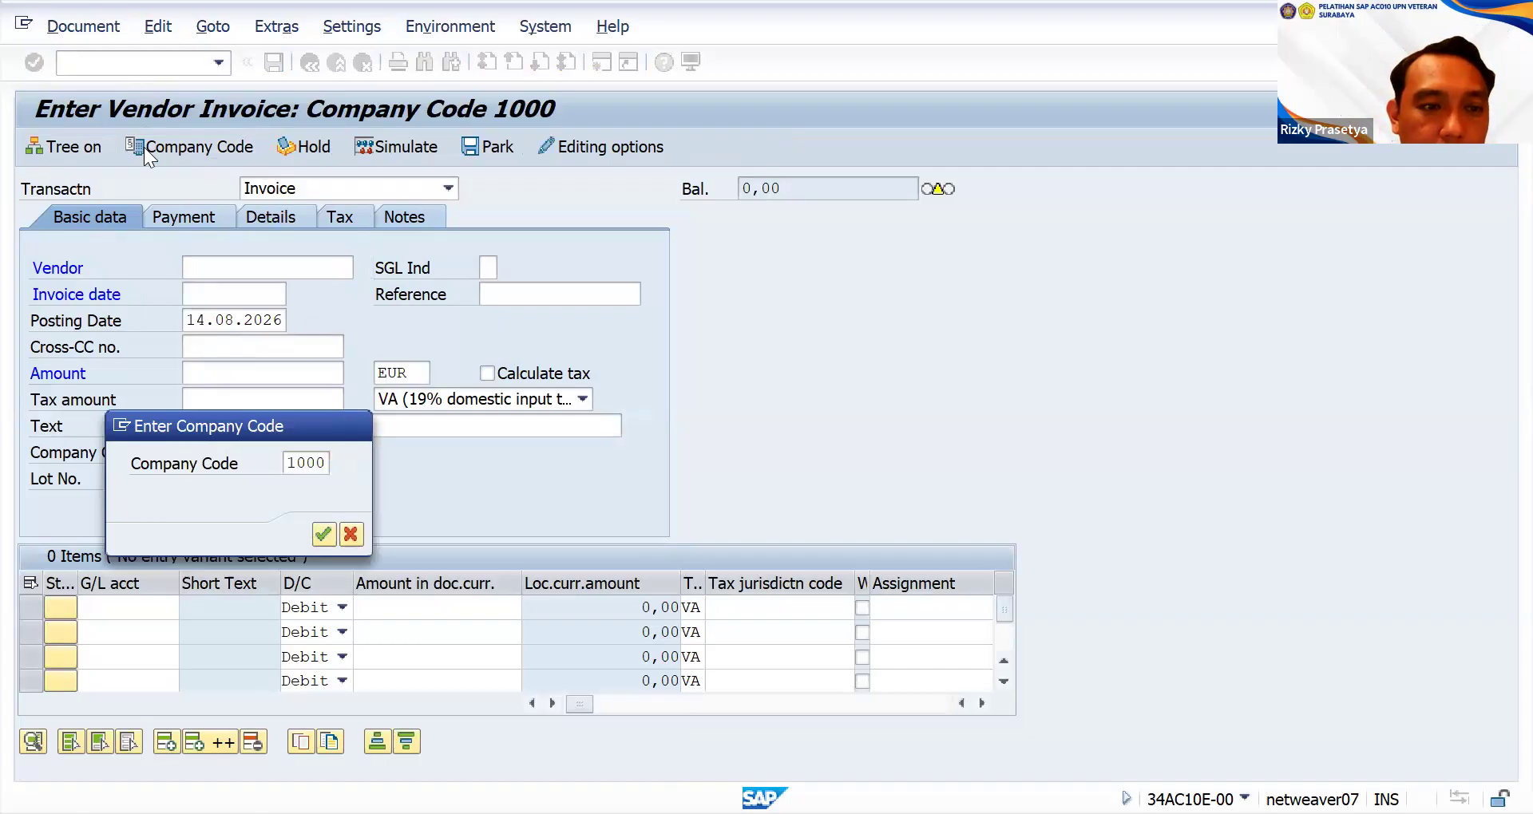
left_click(206, 146)
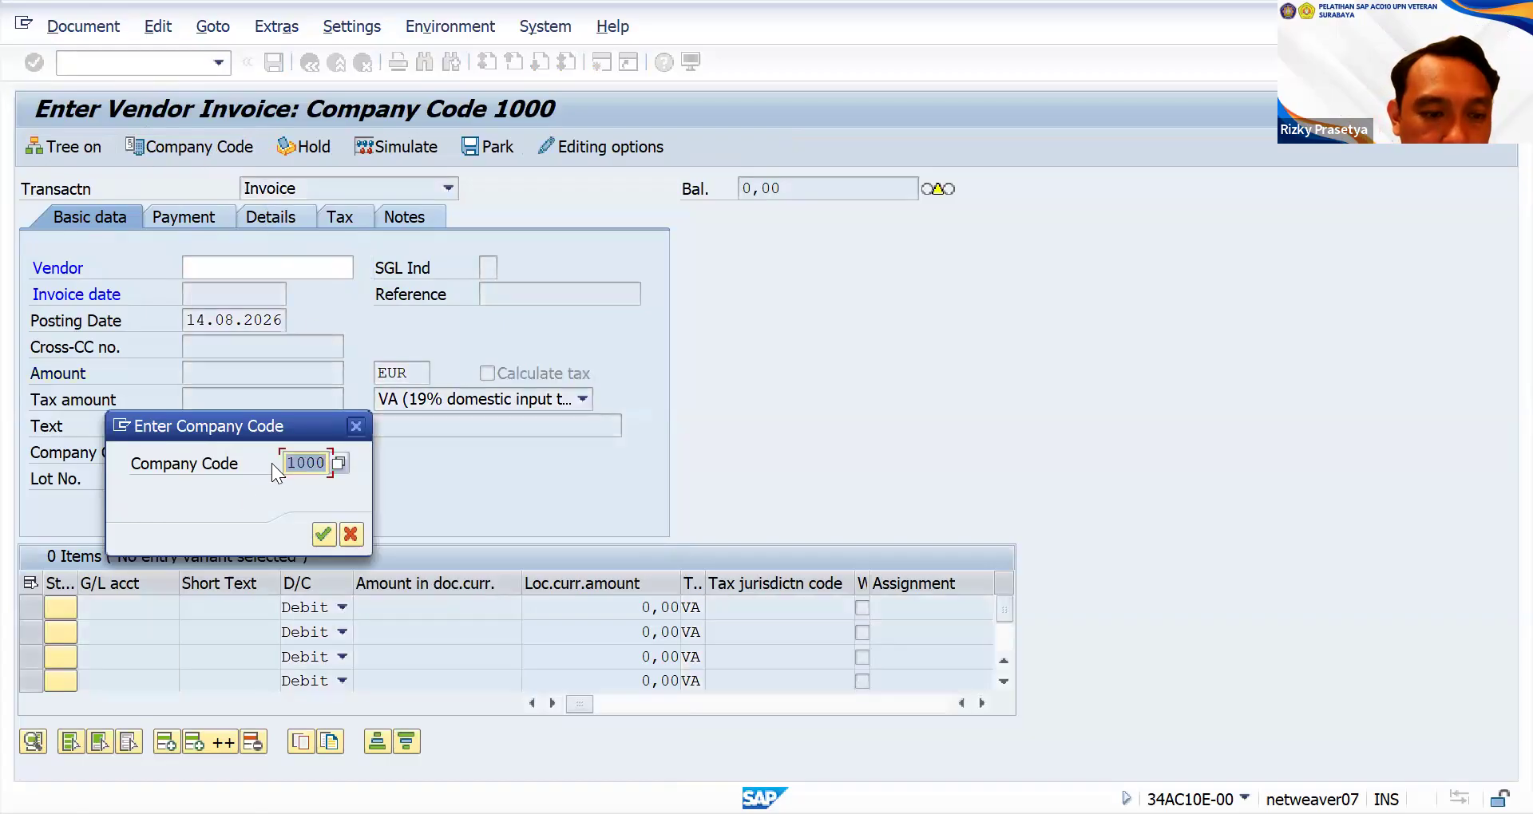
left_click(324, 535)
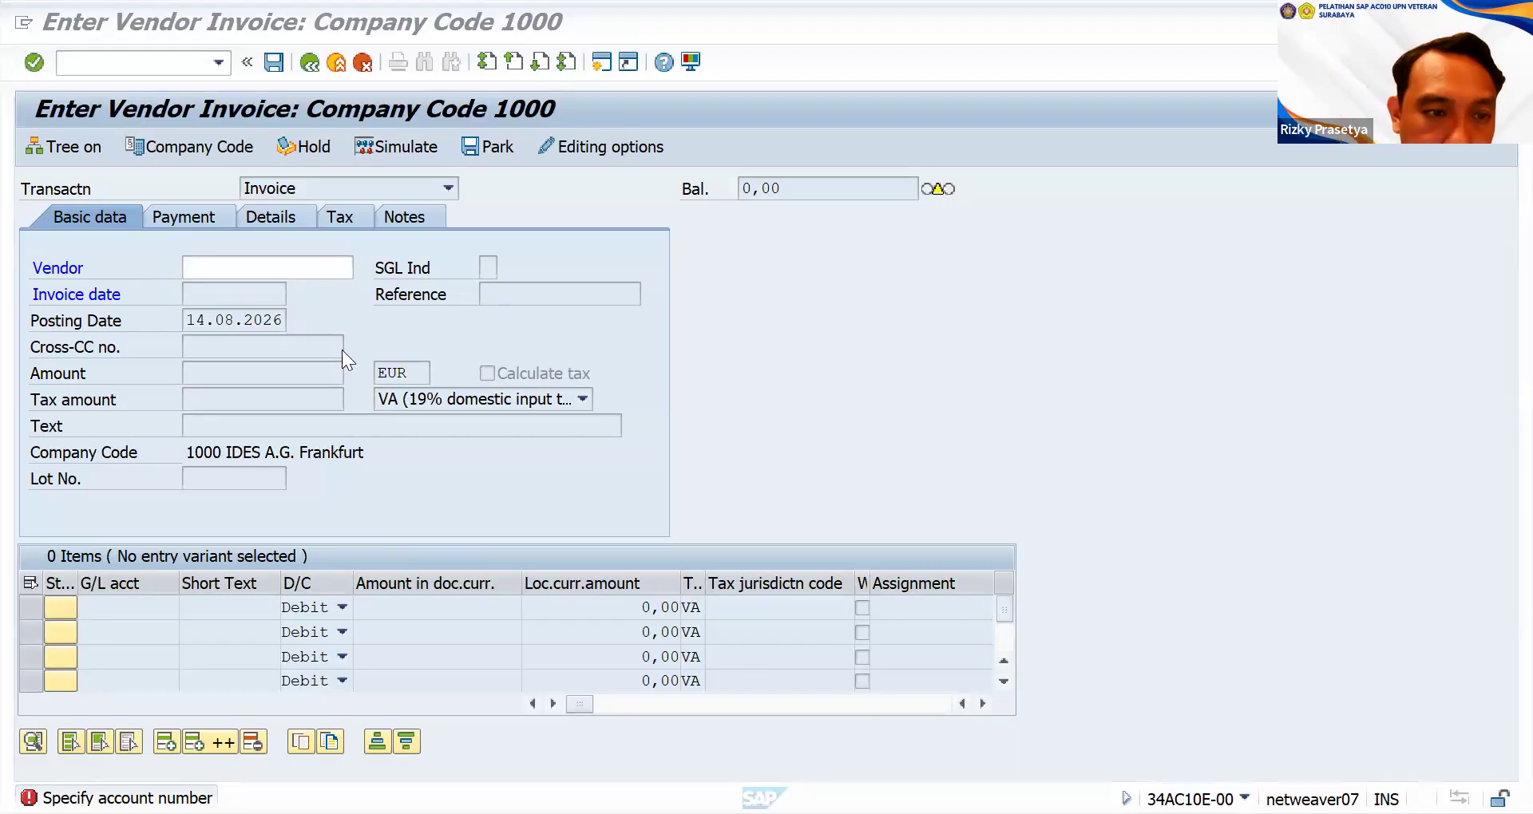
- Enter AGENCYE00 as the invoice's vendor and try to pick 13.08.2026 as the invoice date
left_click(255, 267)
type("AGENCYE00")
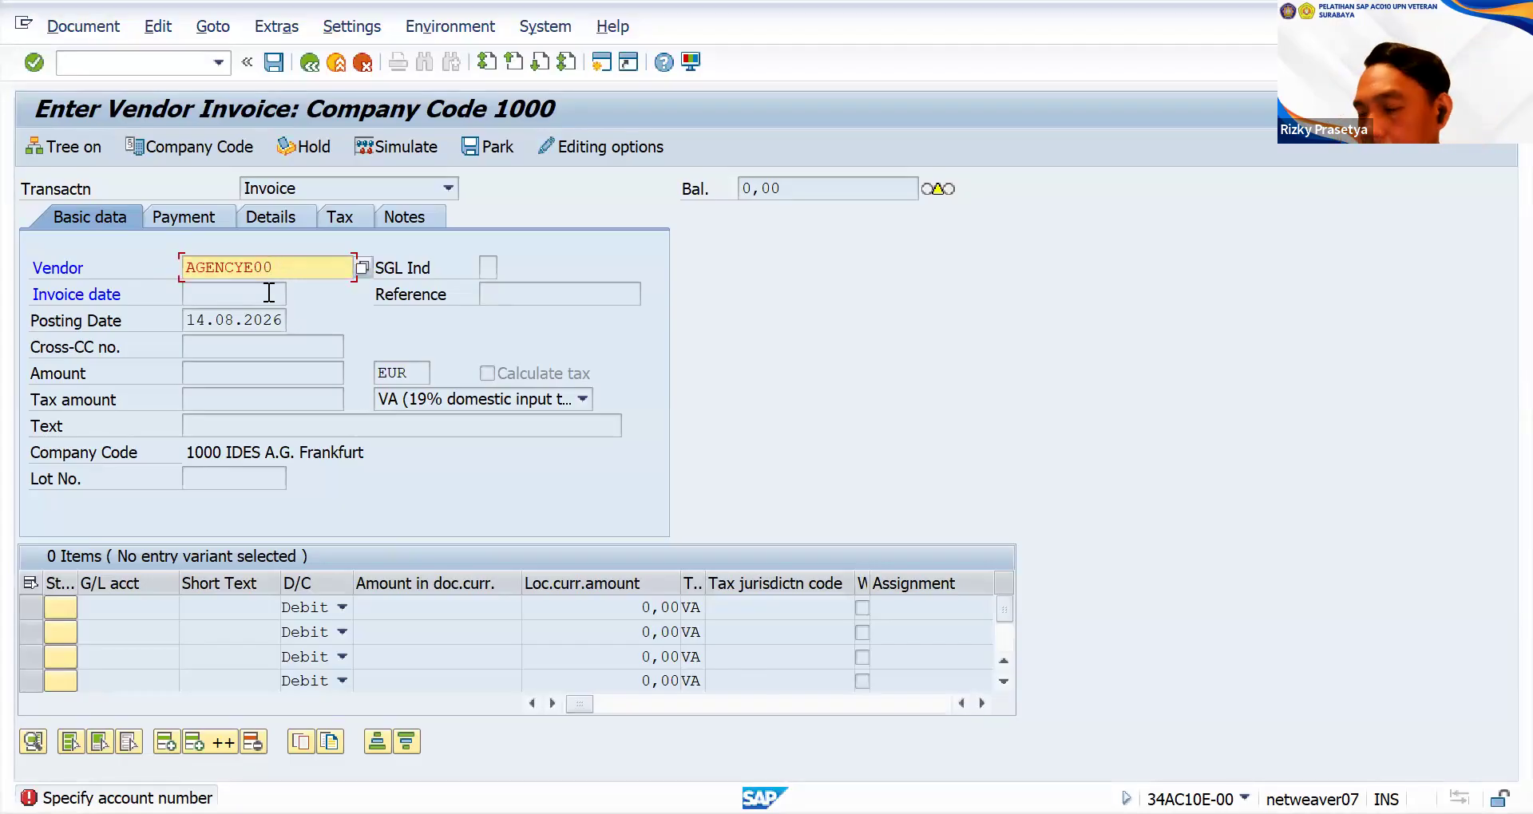
left_click(269, 293)
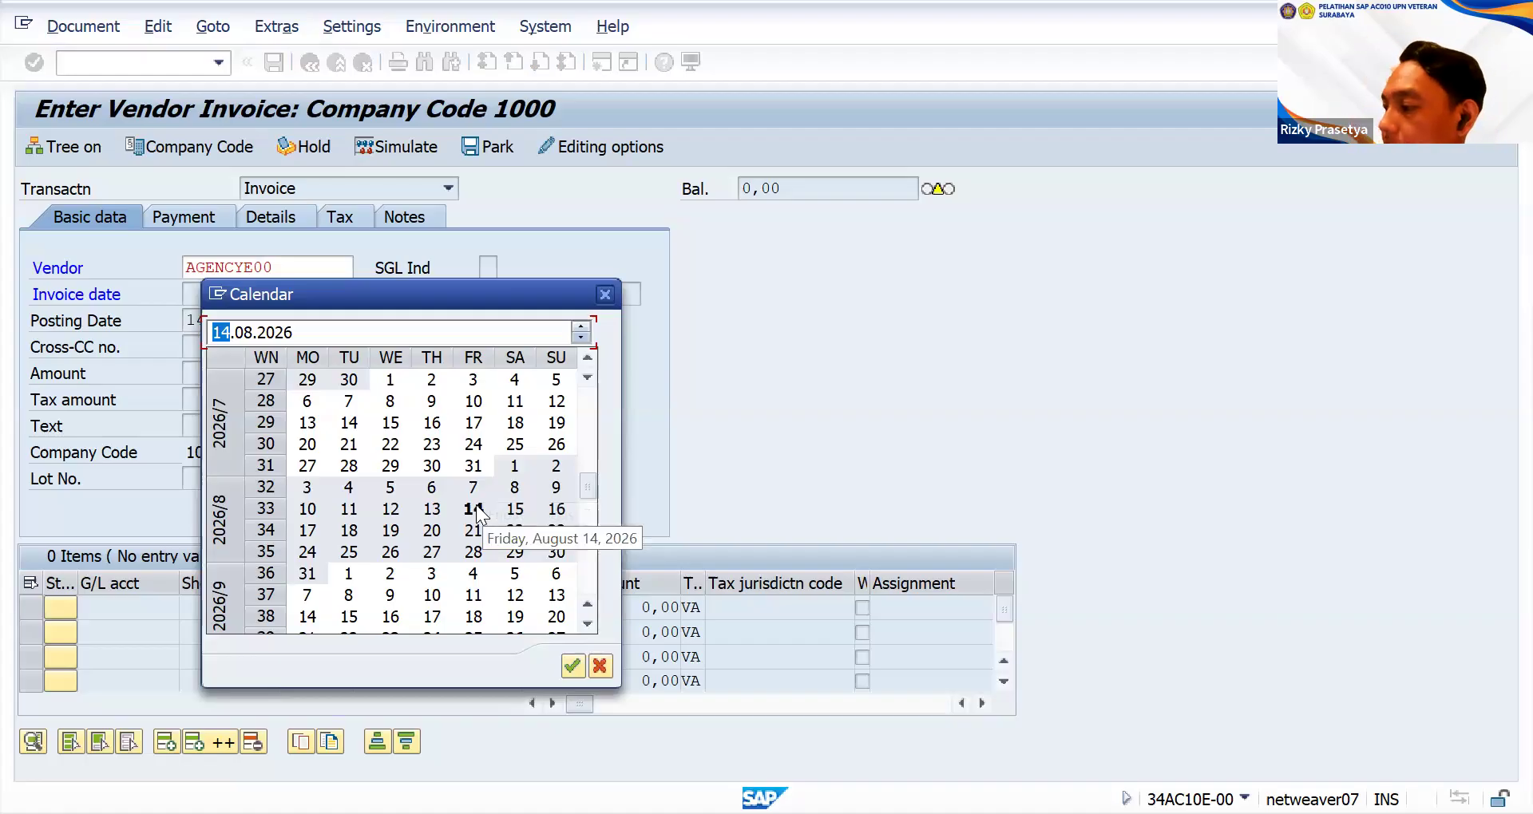
left_click(436, 514)
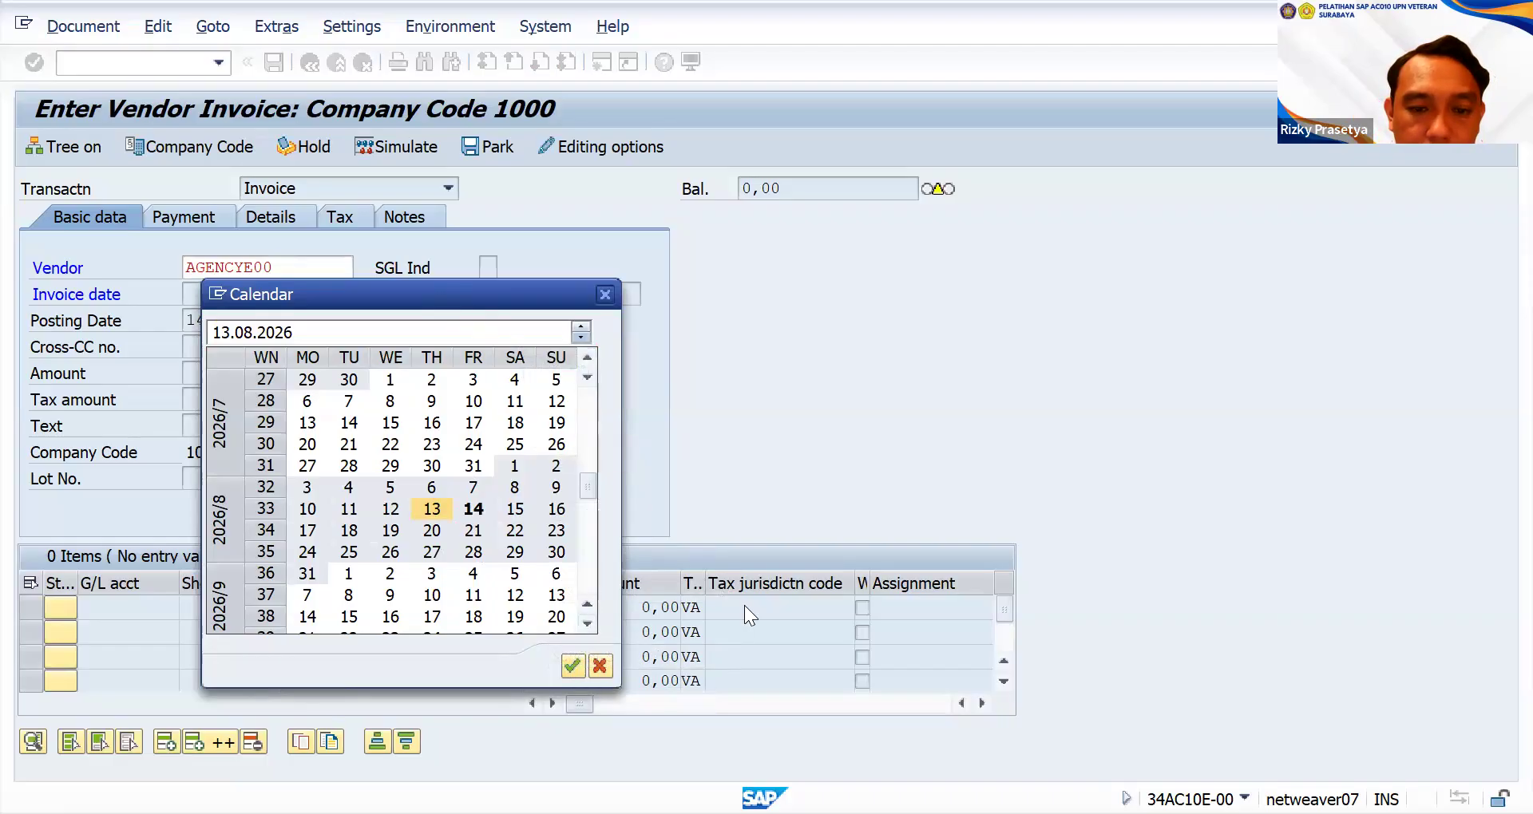
left_click_drag(448, 297, 623, 239)
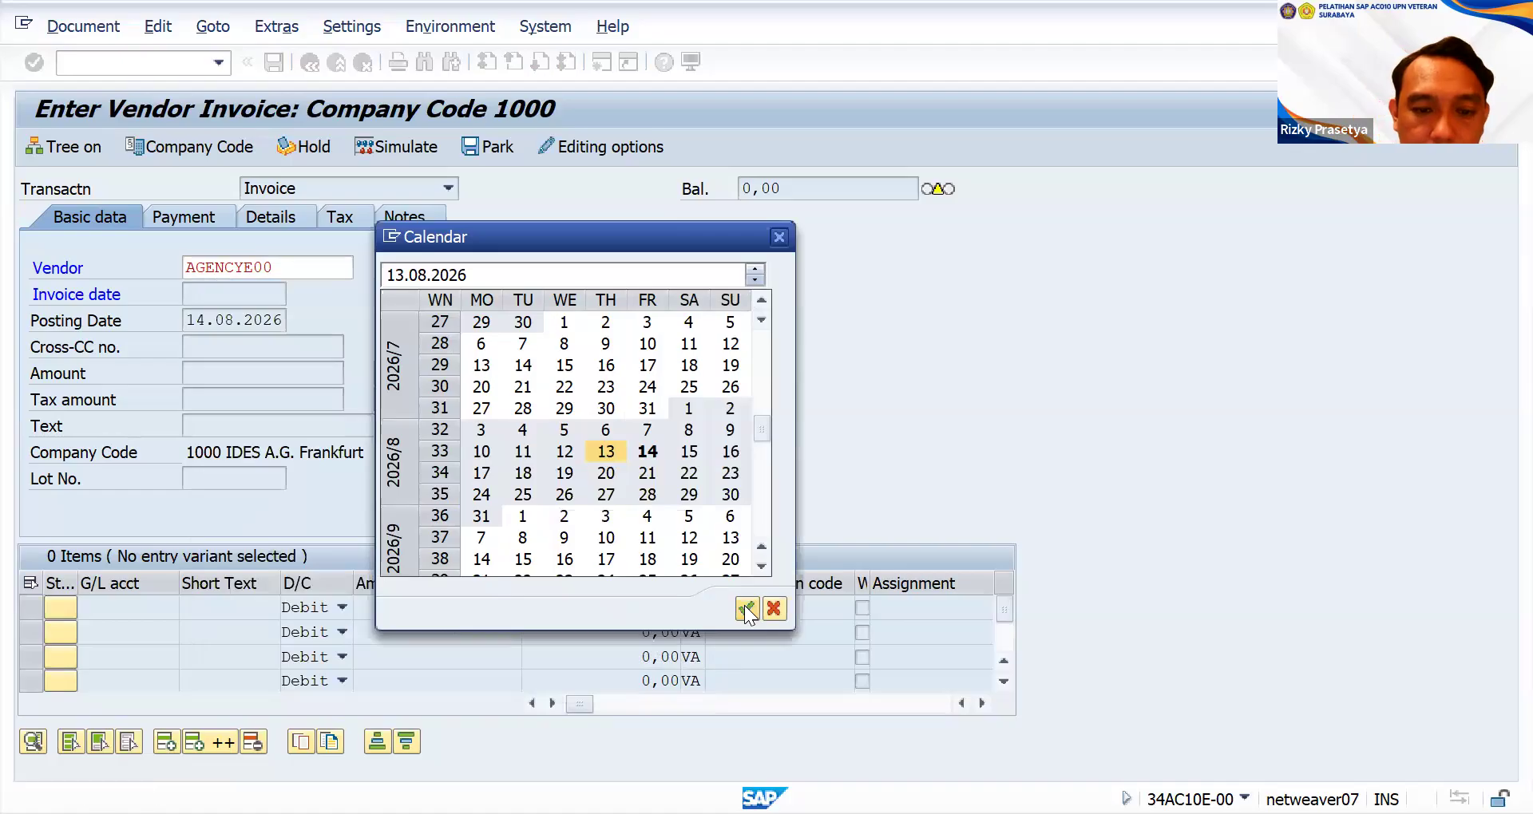
left_click(603, 452)
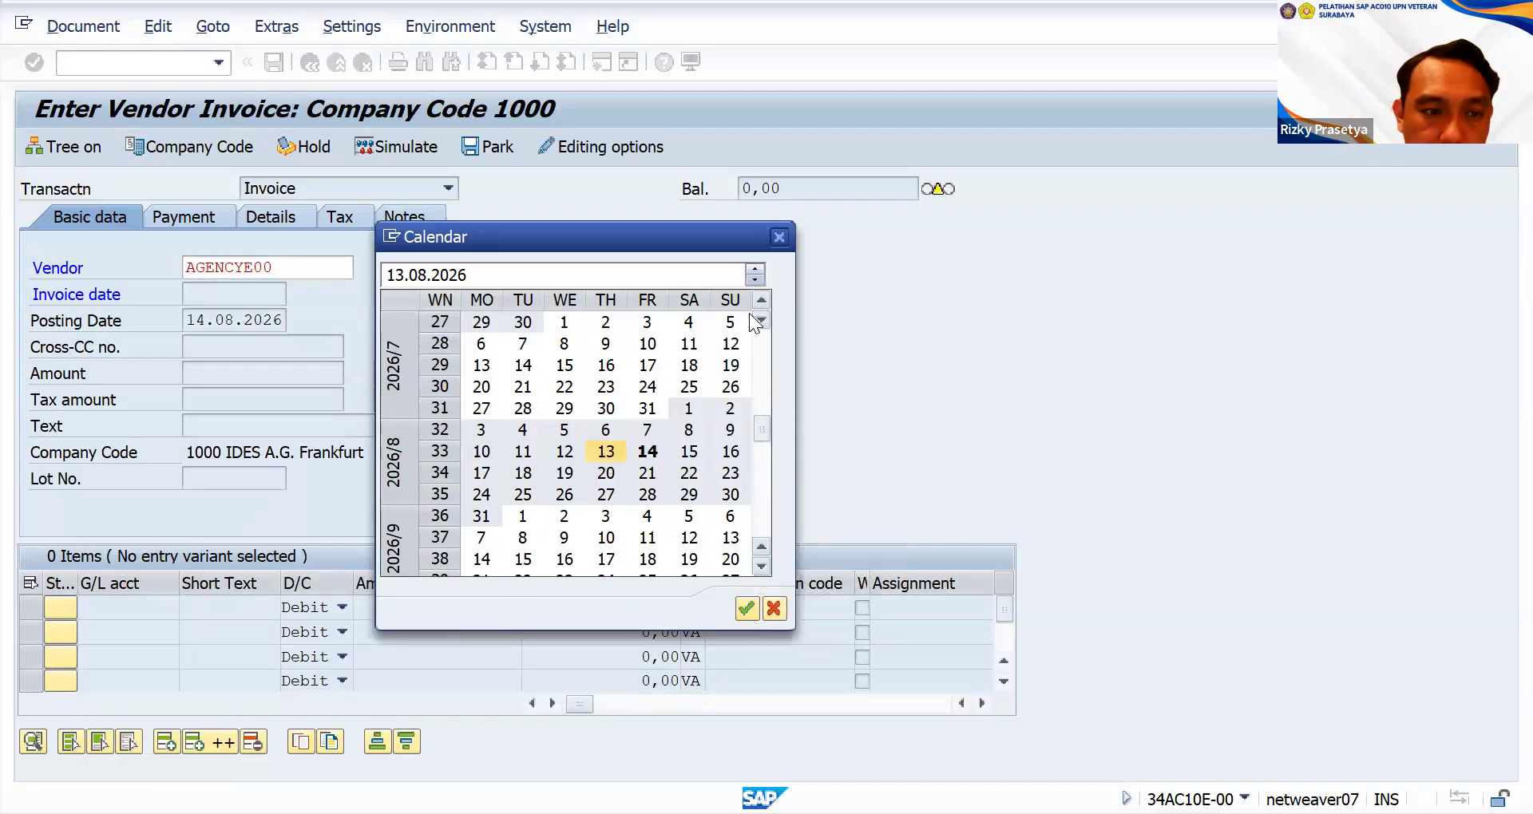
left_click(777, 237)
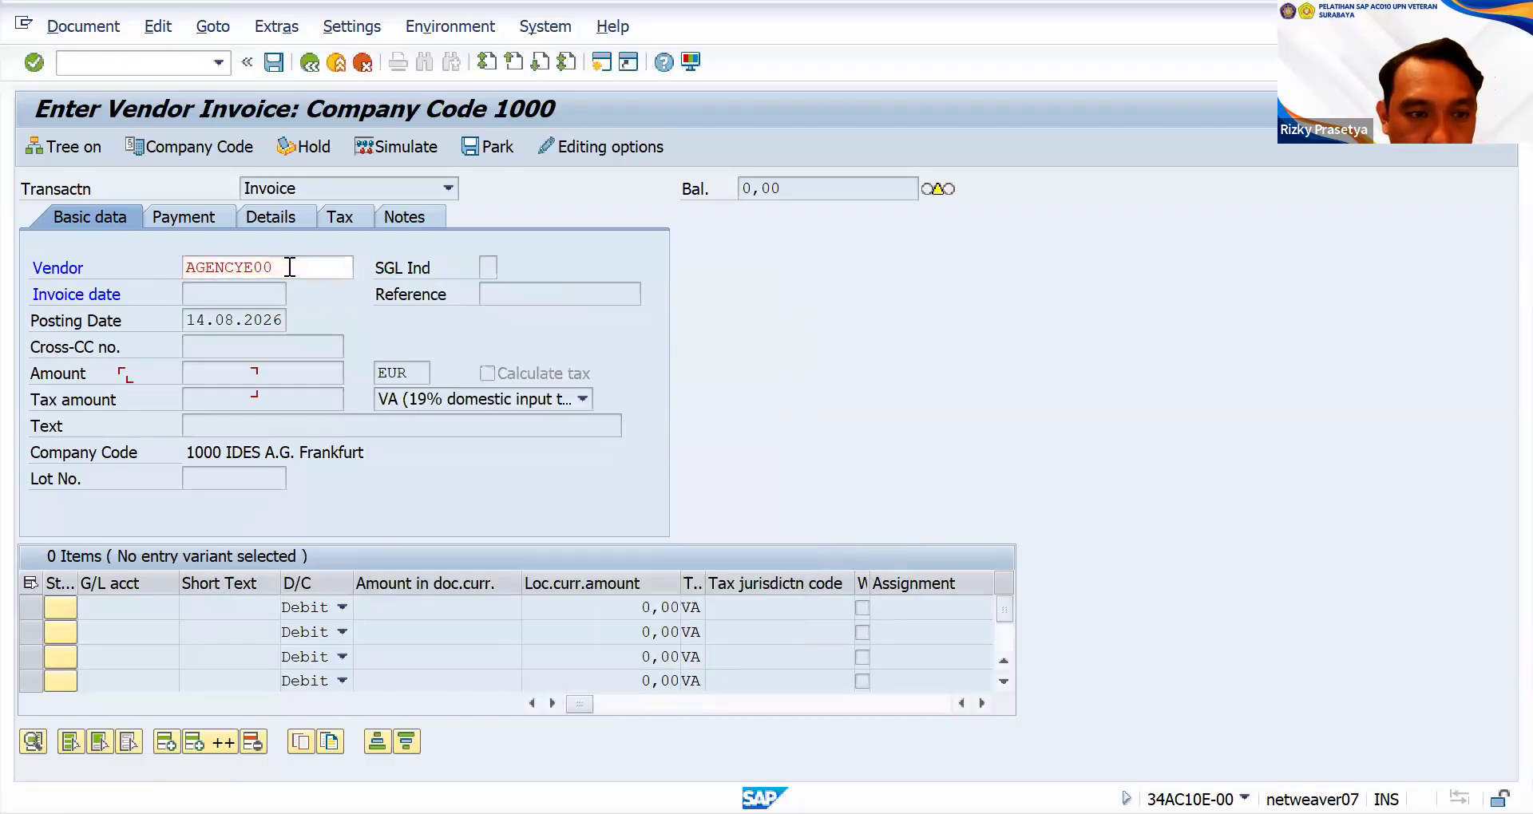
- Clear the invoice's vendor entry and enter AGENCYE00 again
left_click(289, 266)
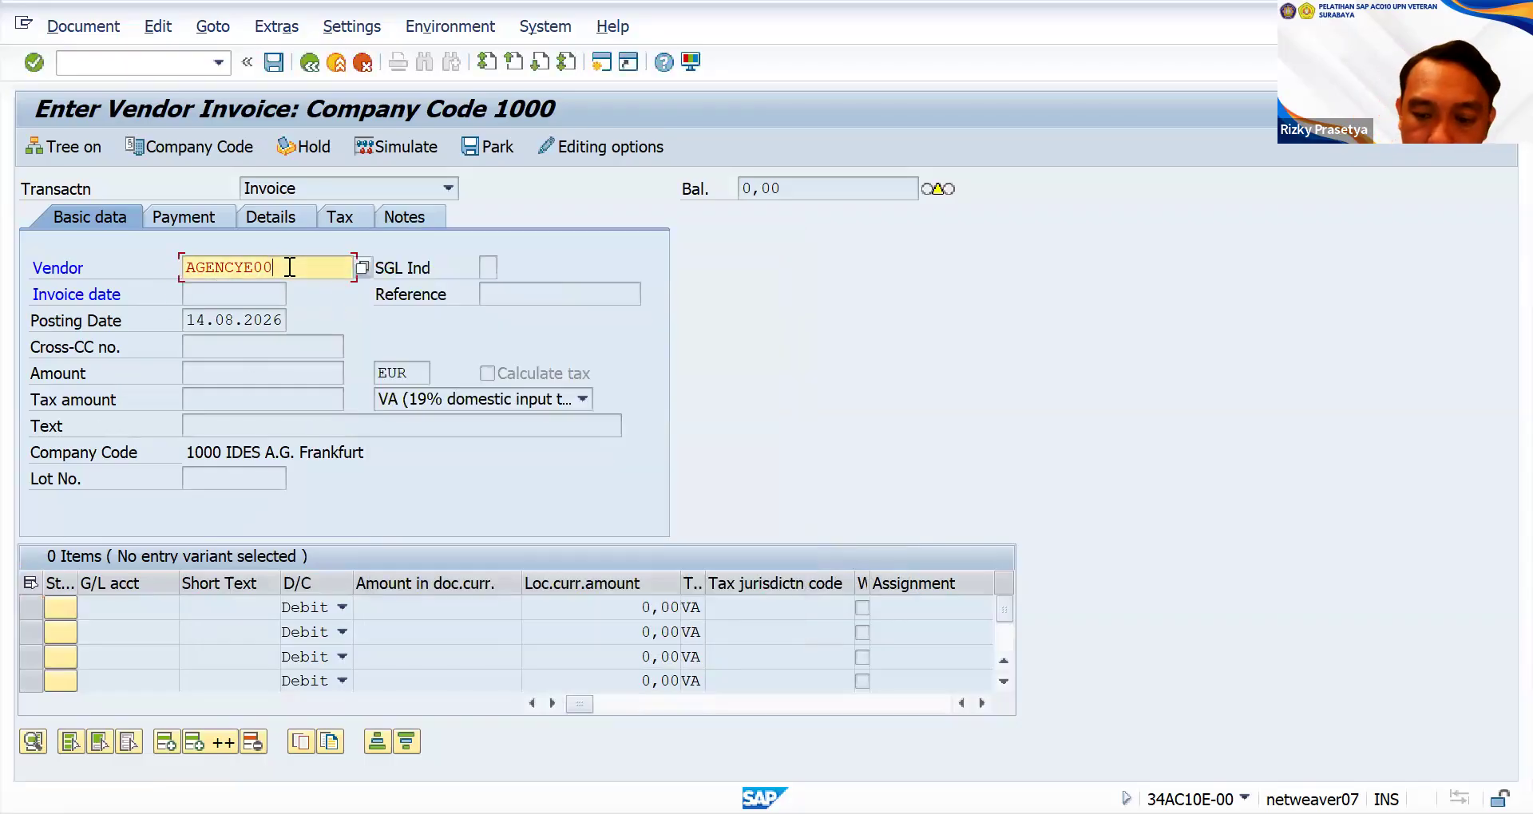
key("BackSpace")
key("BackSpace")
key("BackSpace")
key("BackSpace")
key("BackSpace")
key("BackSpace")
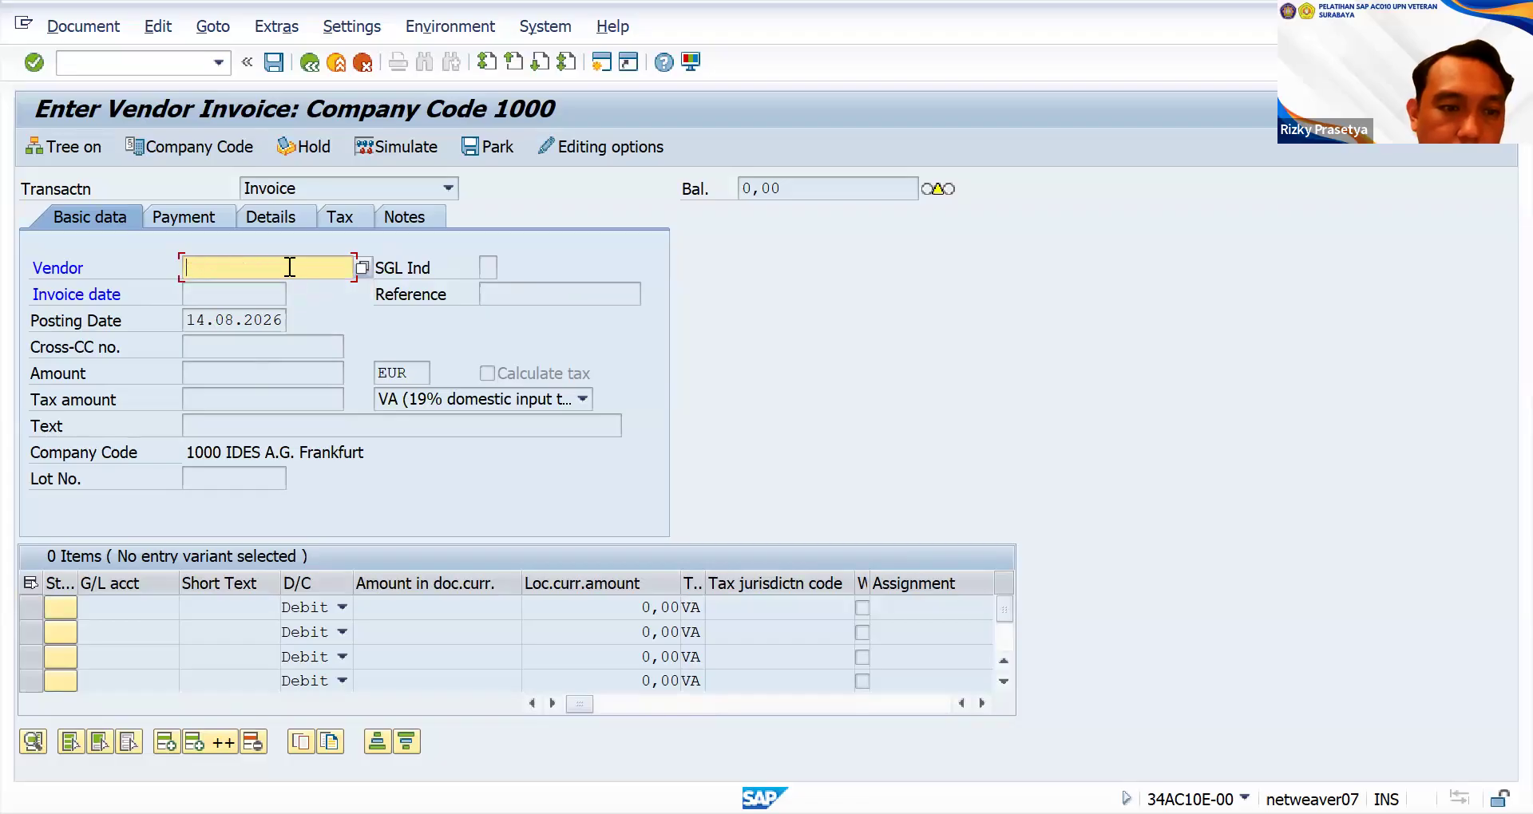
left_click(239, 289)
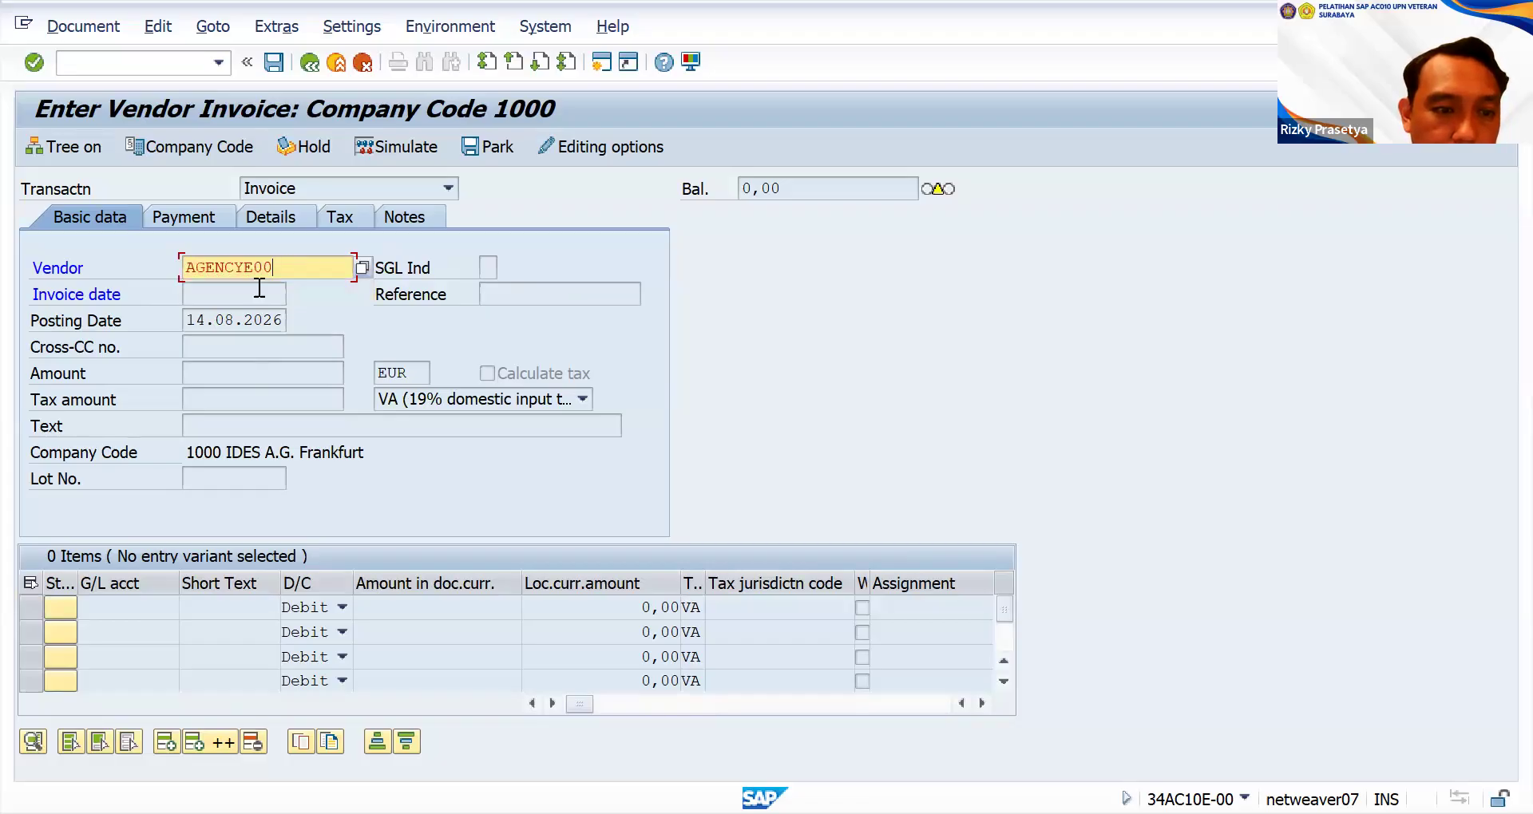
- Try again to pick 13.08.2026 from the calendar as the invoice date
left_click(259, 293)
left_click(265, 319)
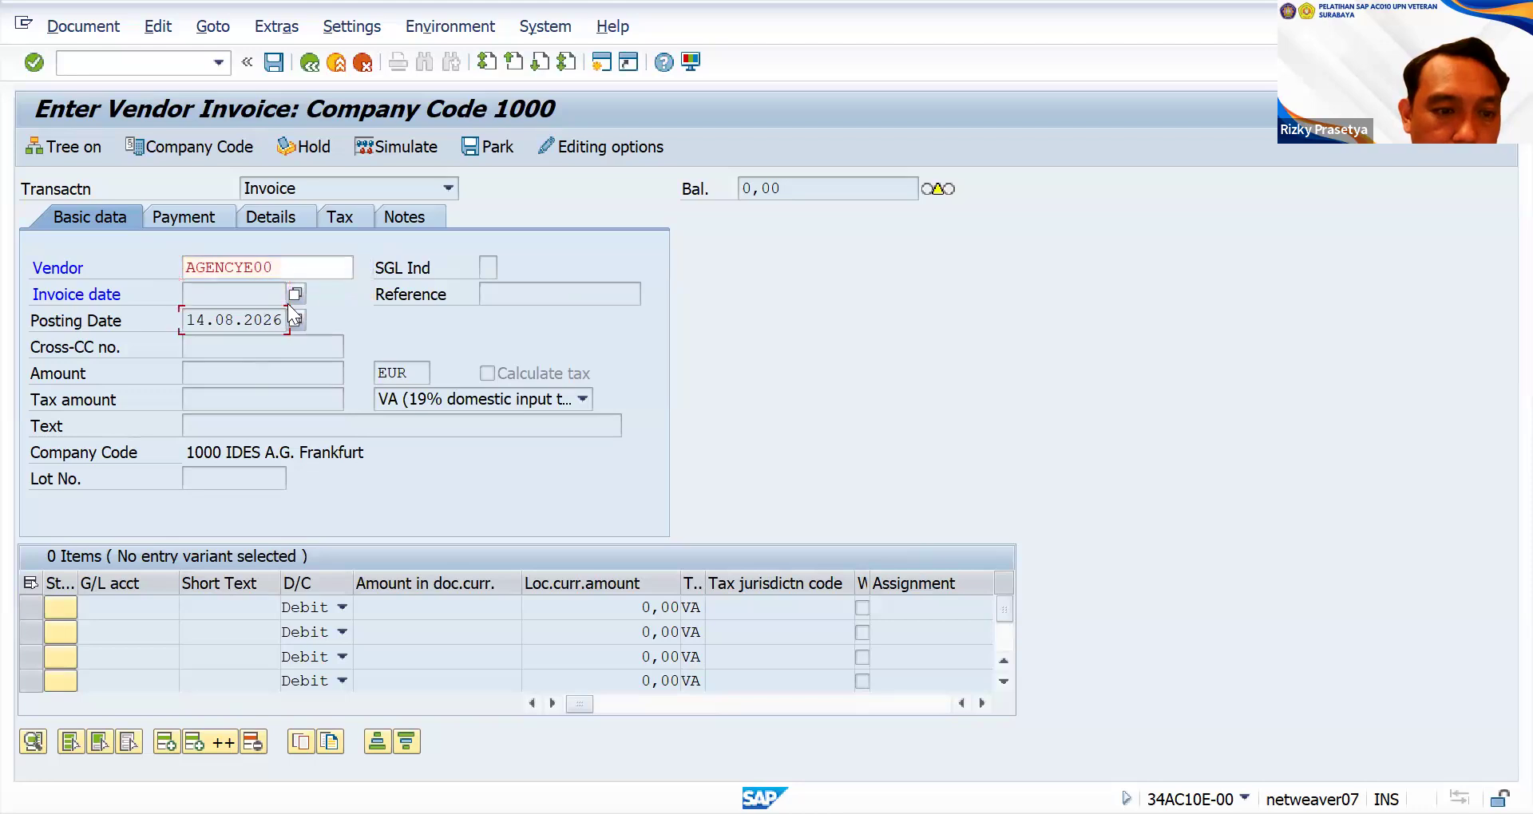
left_click(266, 301)
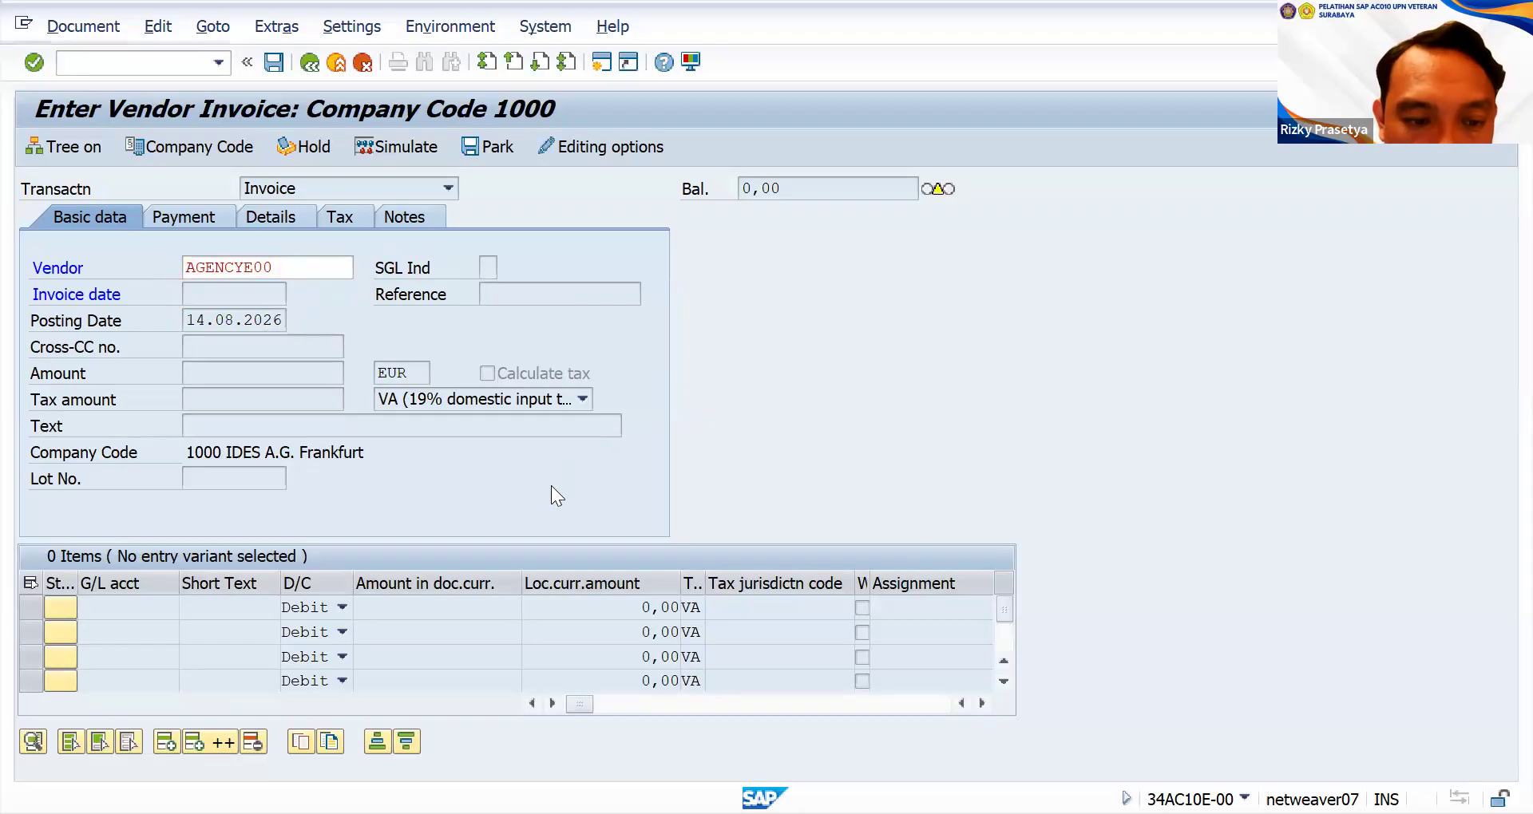
left_click(424, 511)
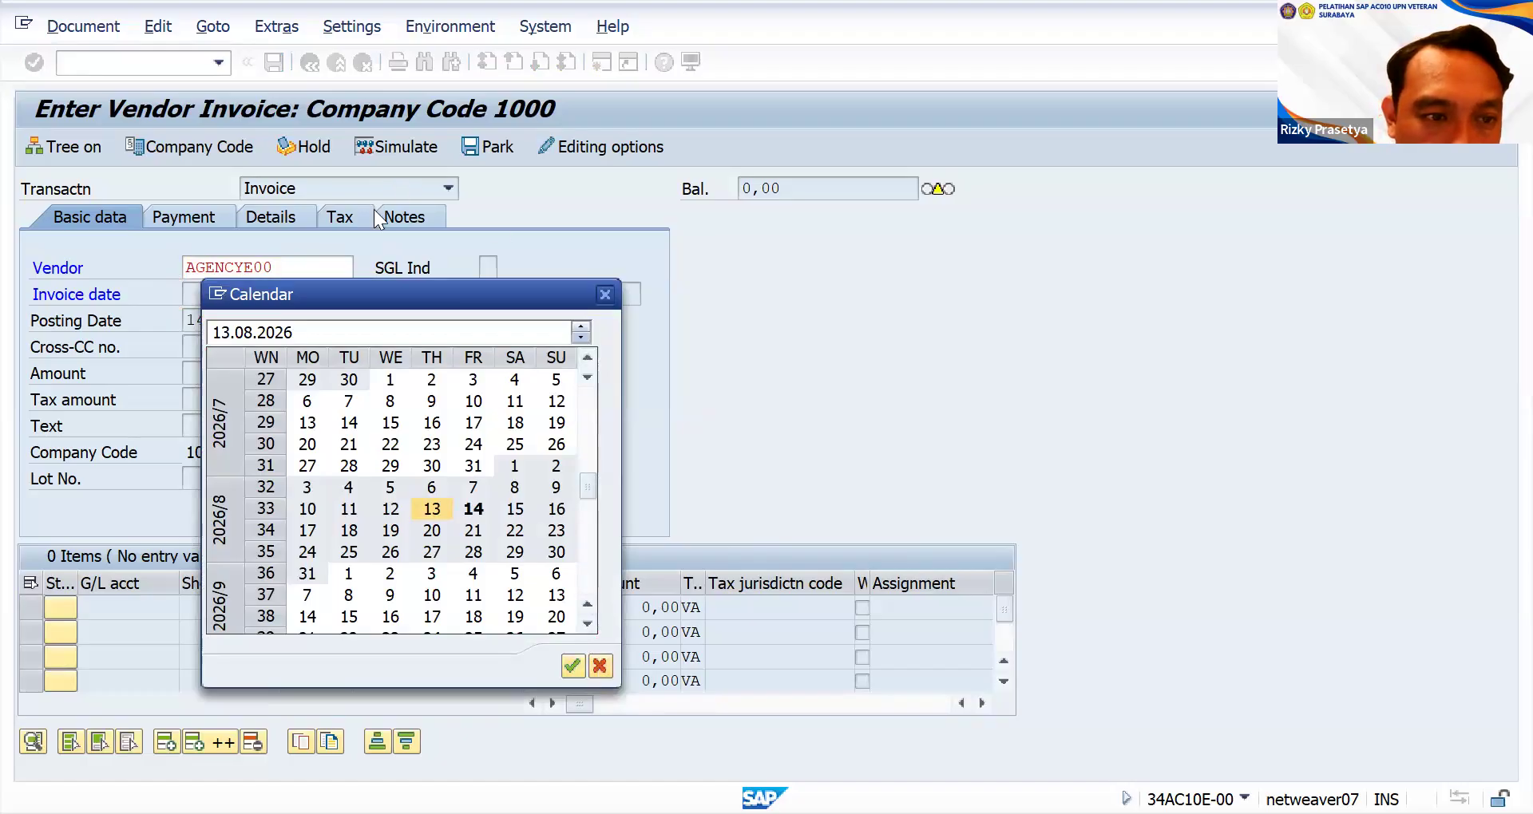
left_click(602, 295)
- Confirm vendor AGENCYE00, set the invoice date to 13.08.2026 and go to the invoice amount
left_click(309, 64)
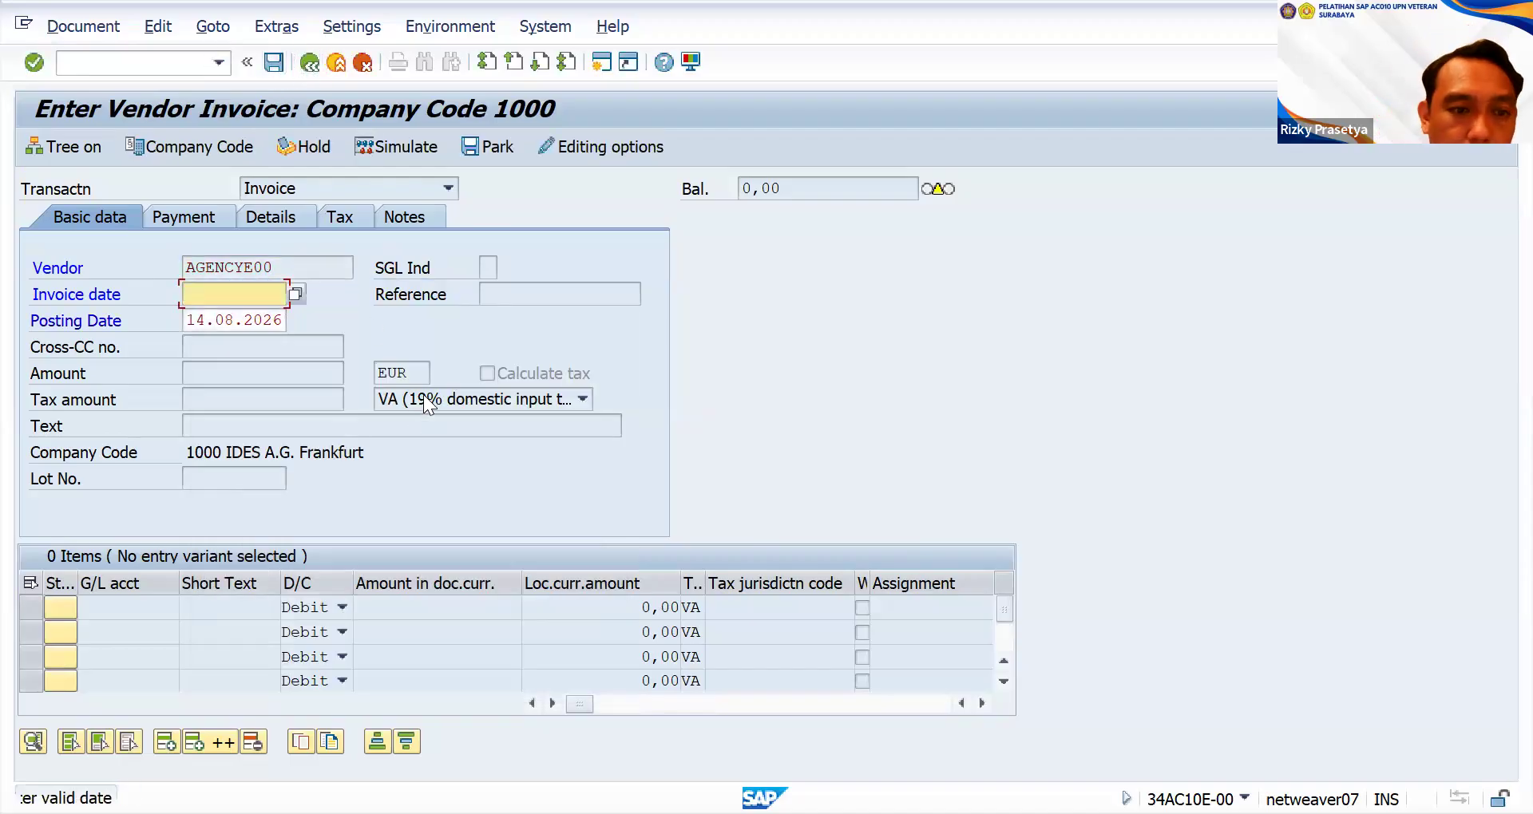
left_click(294, 294)
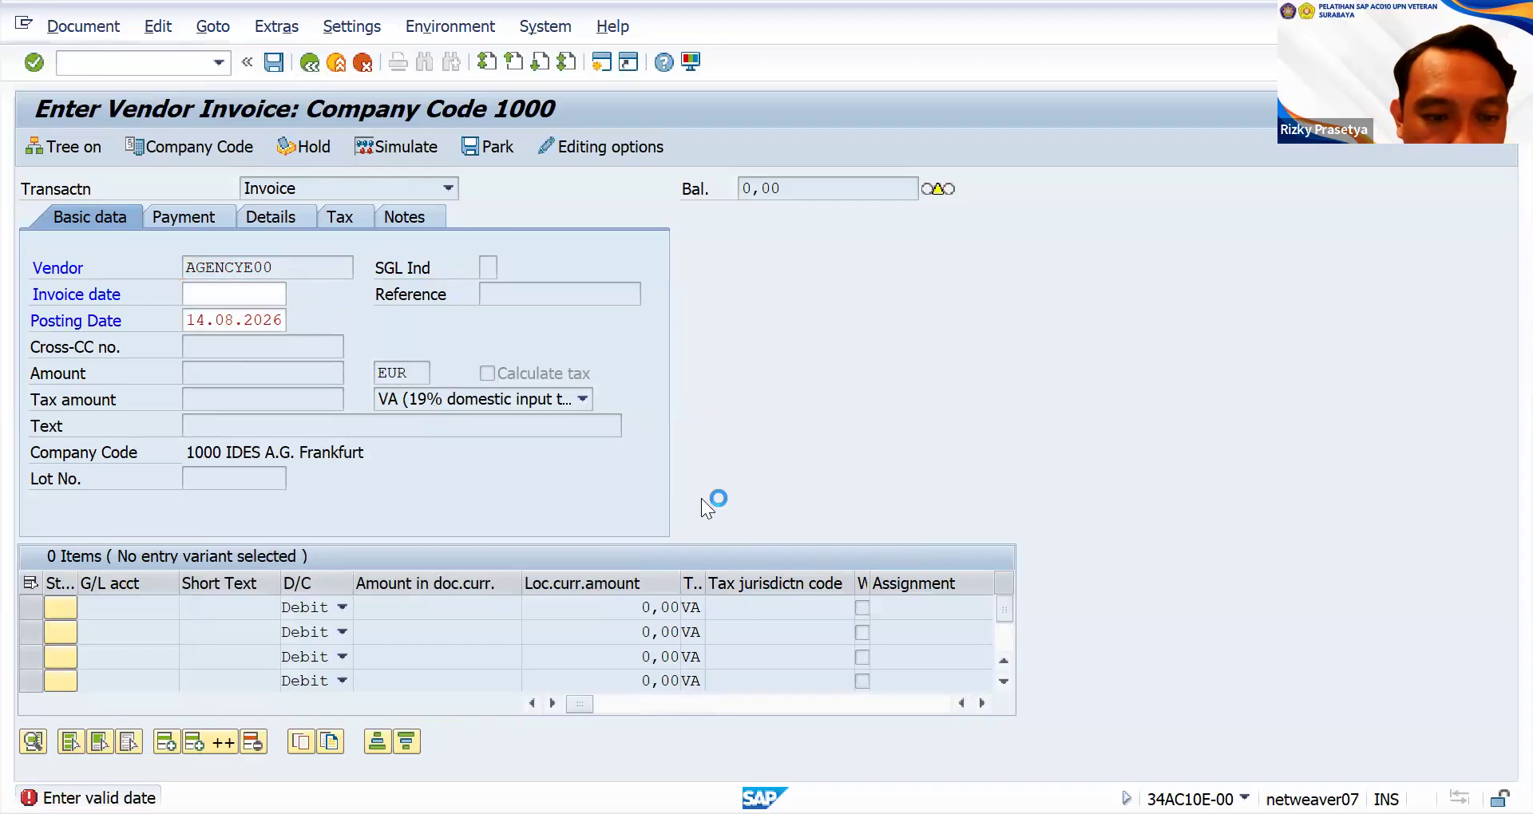
left_click(573, 666)
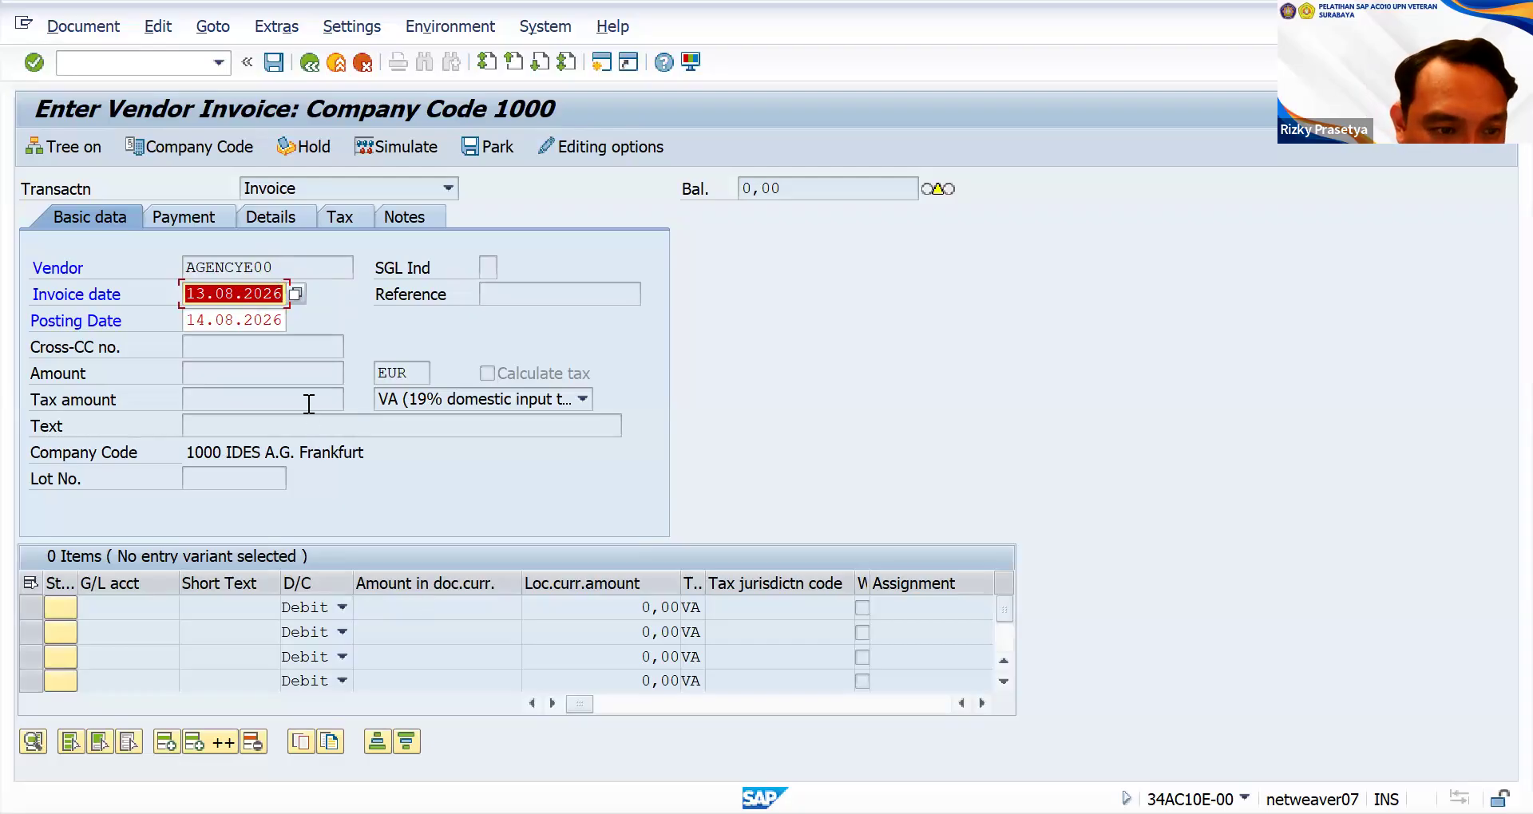
left_click(305, 372)
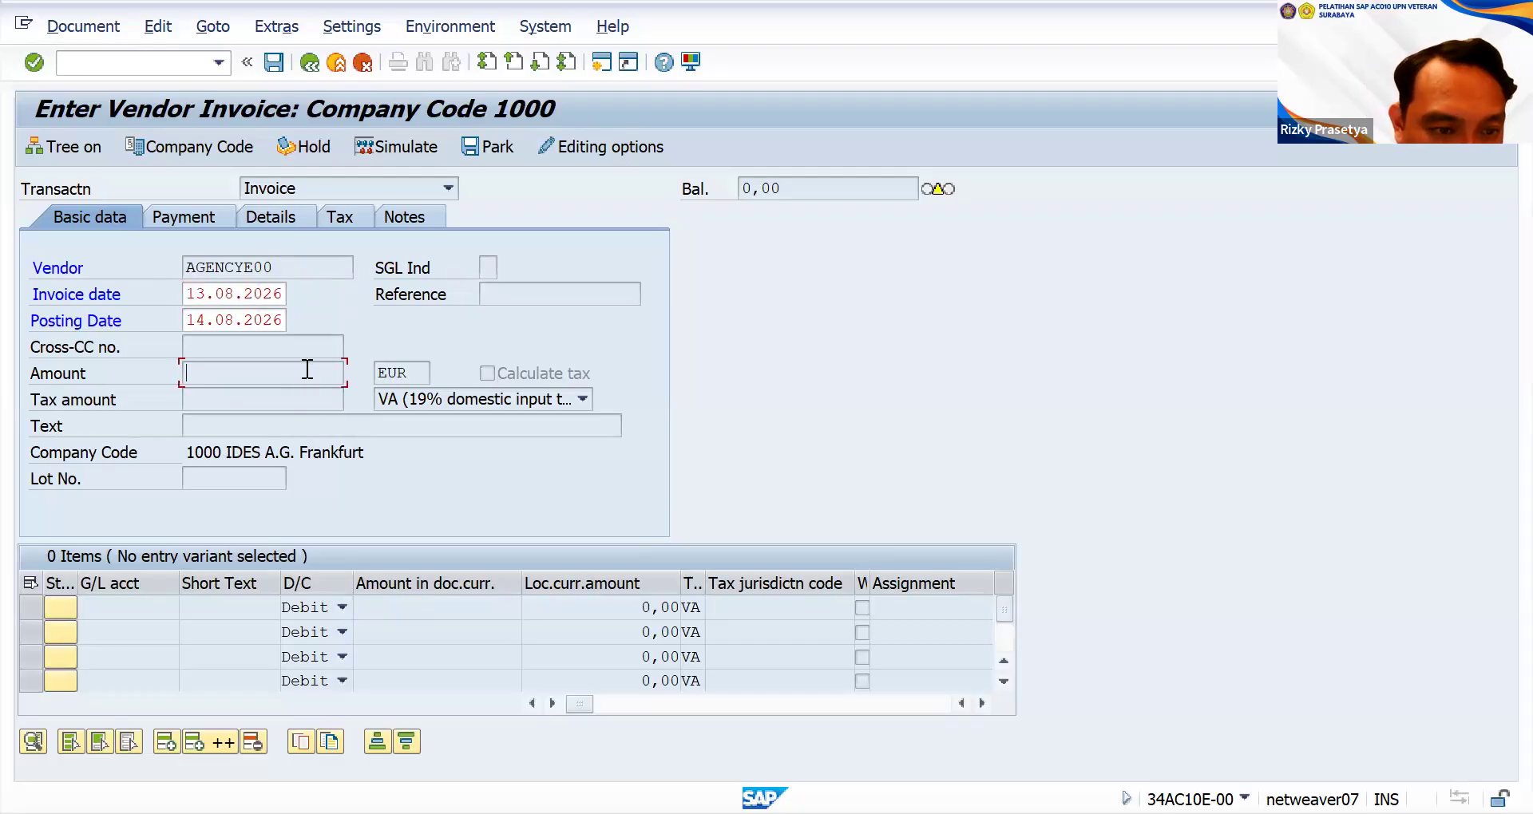
double_click(274, 319)
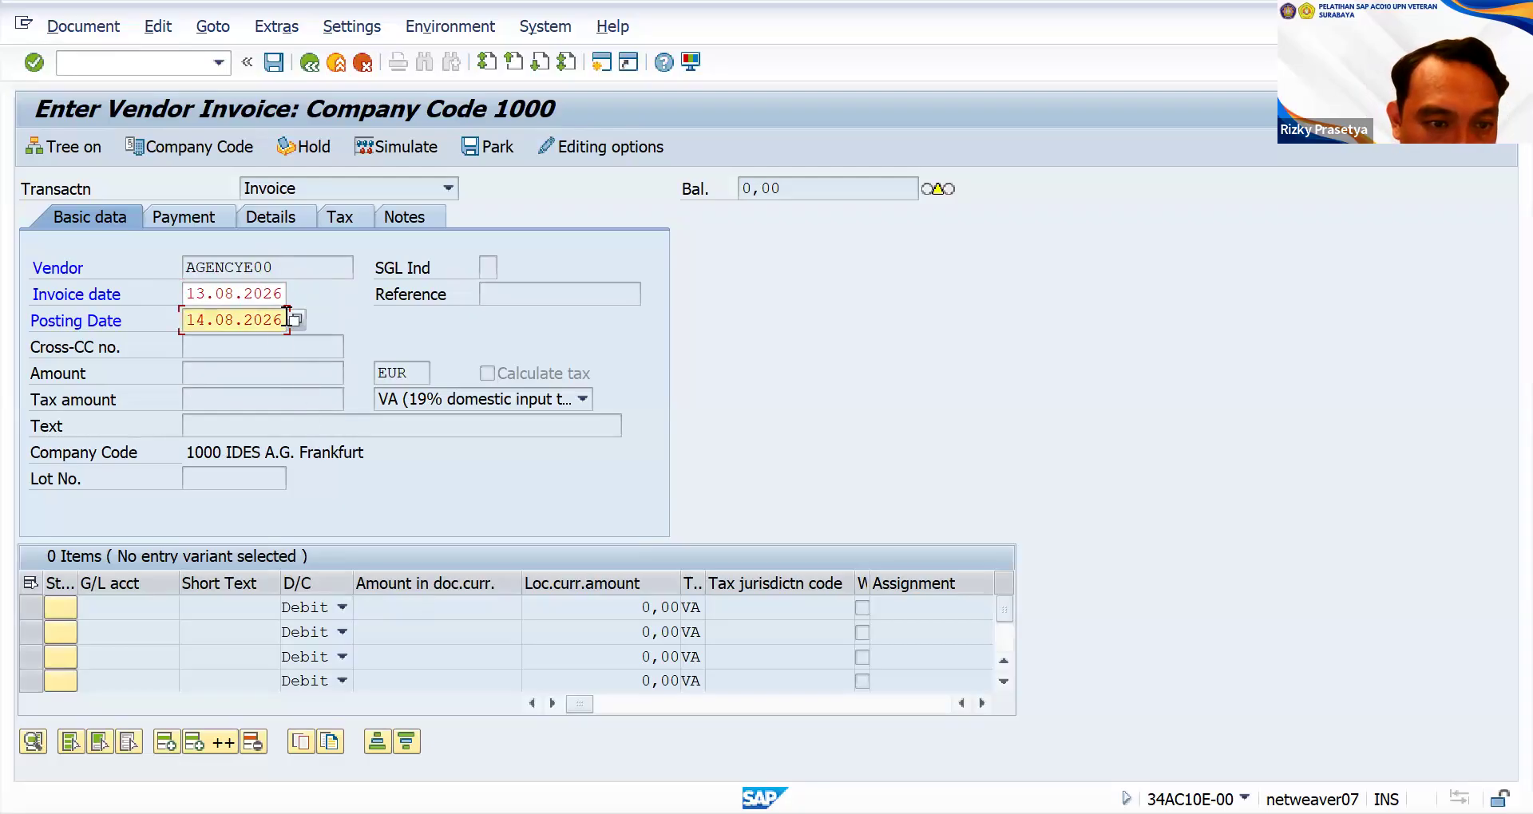
left_click(264, 372)
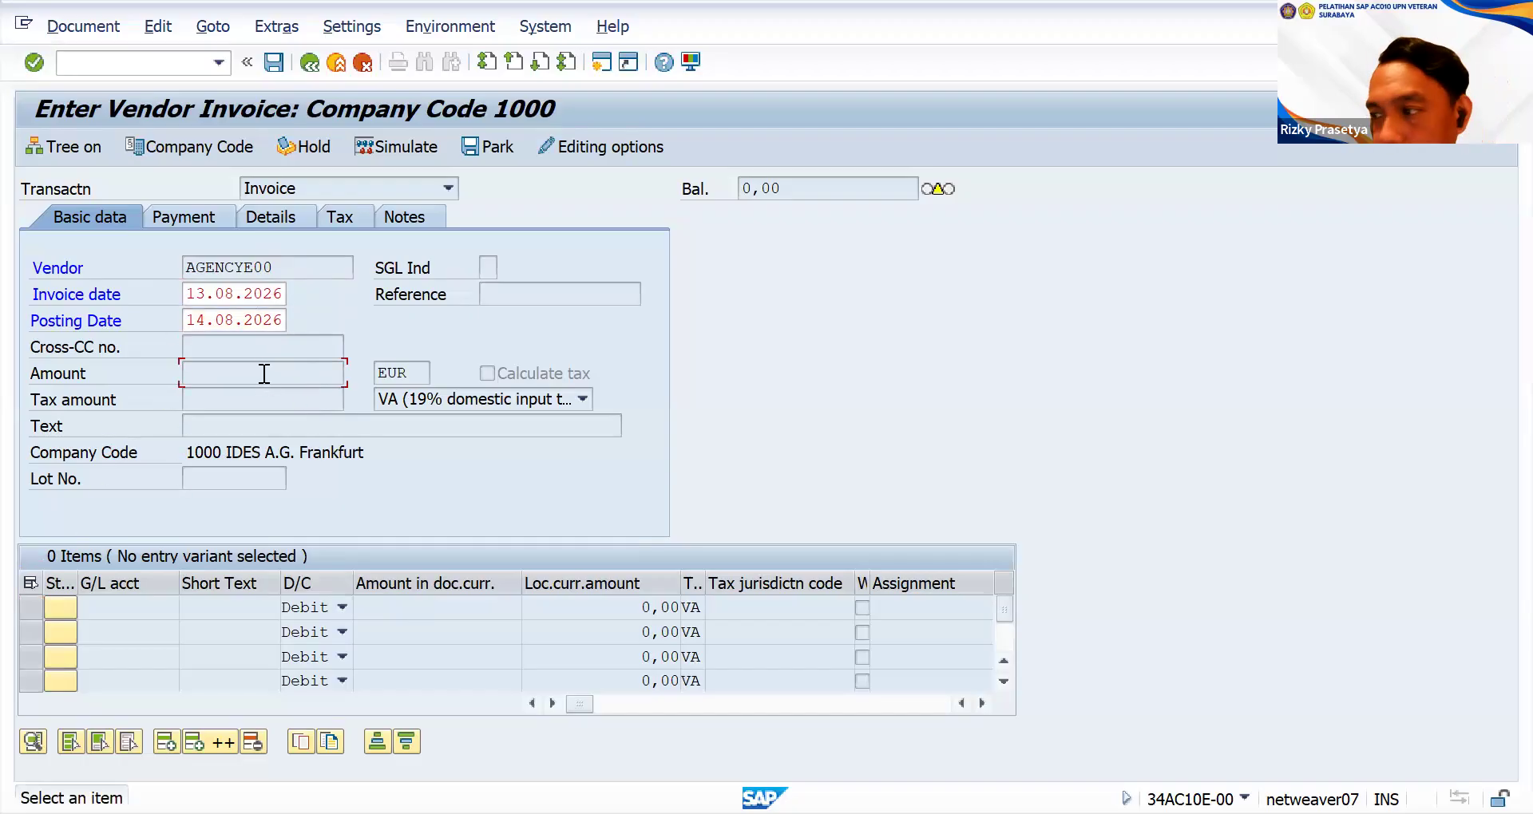
- Set the invoice amount to 4400 EUR and the tax amount to 400 with tax code 1I (Input tax 10%)
key("Return")
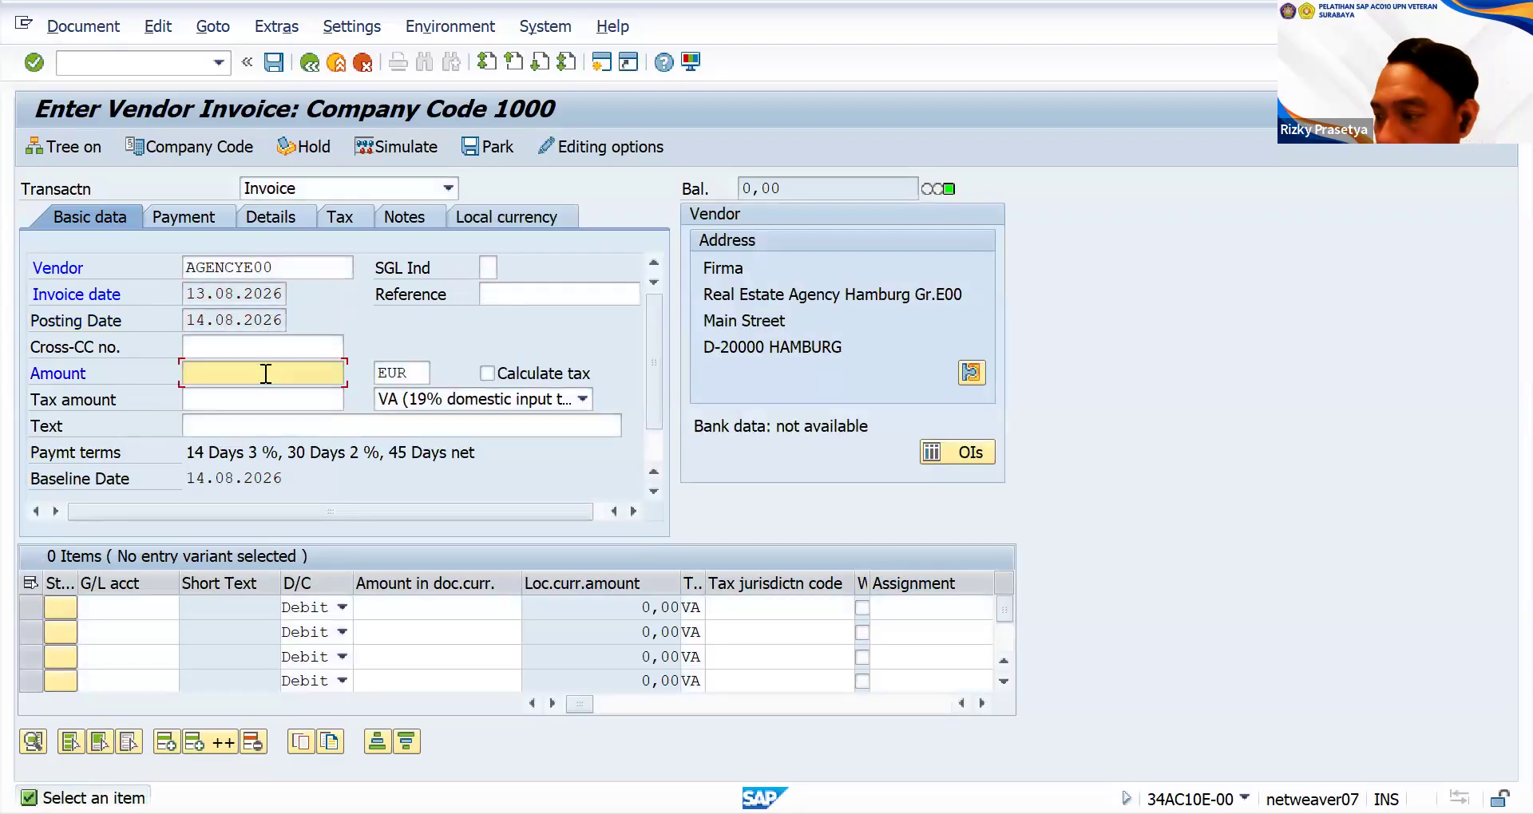
type("4400")
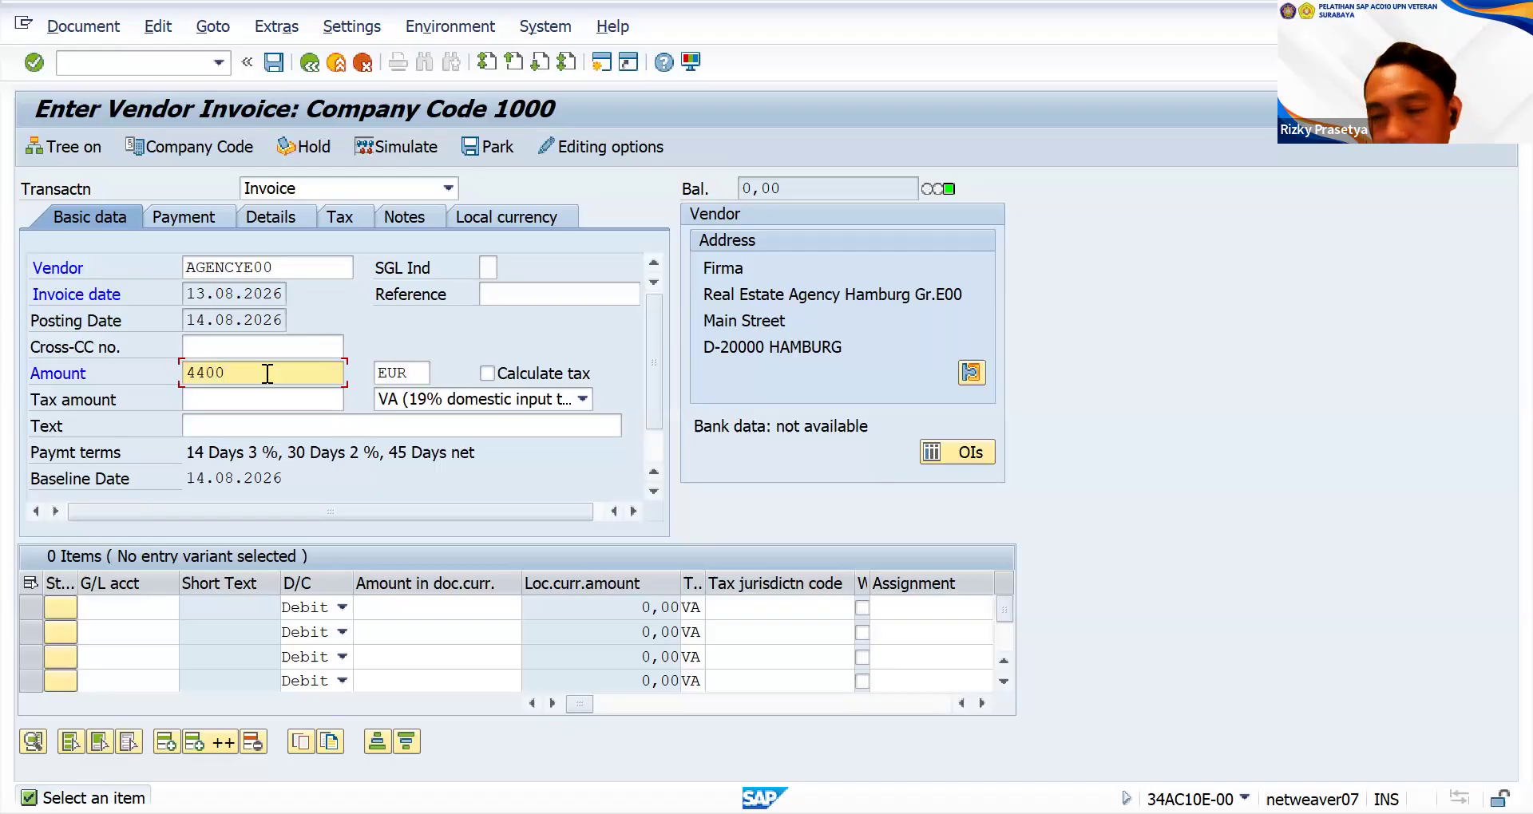
left_click(288, 397)
type("400")
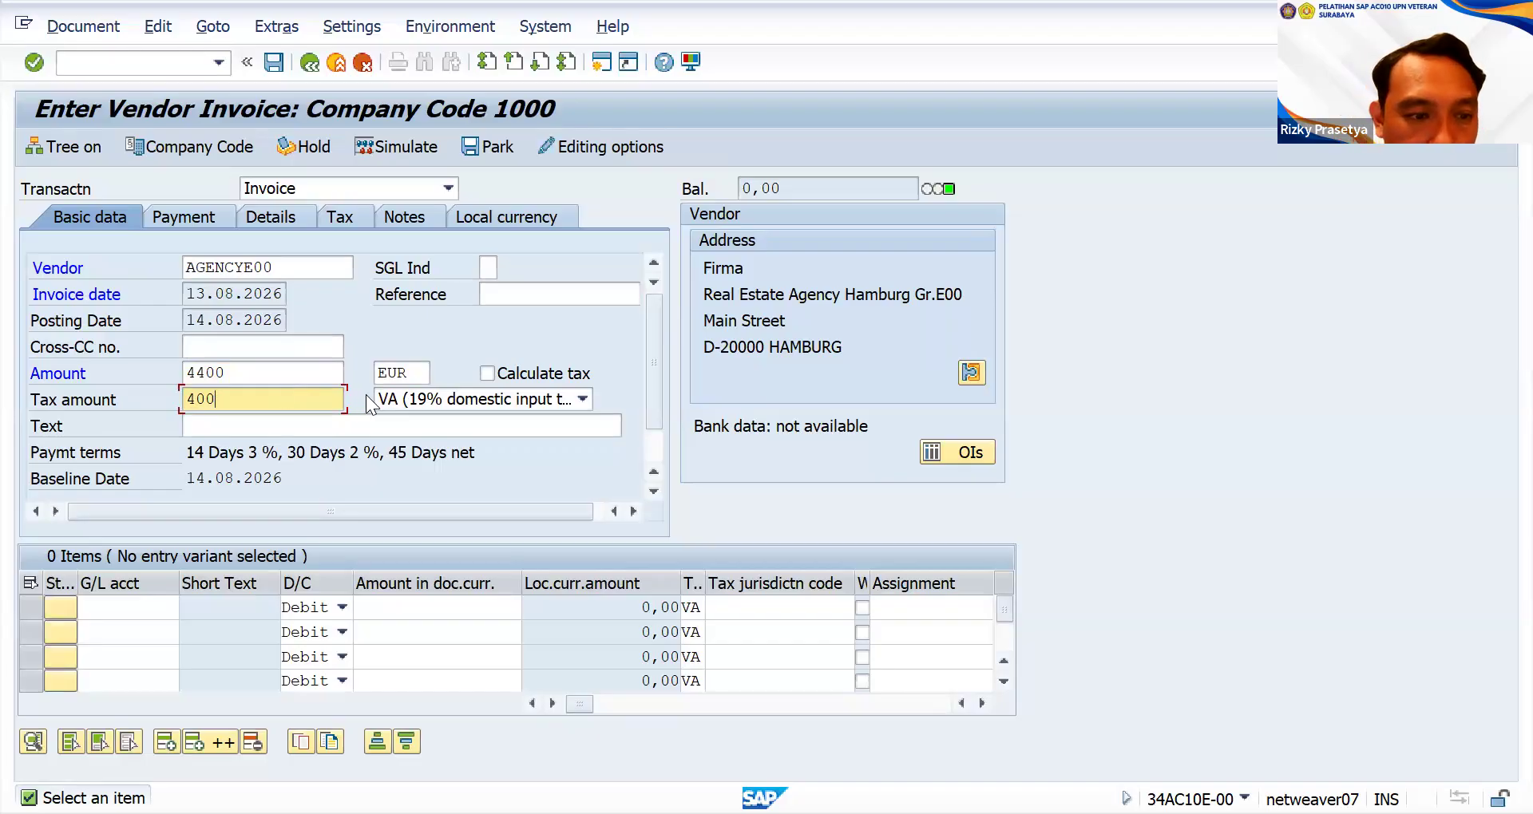
left_click(583, 399)
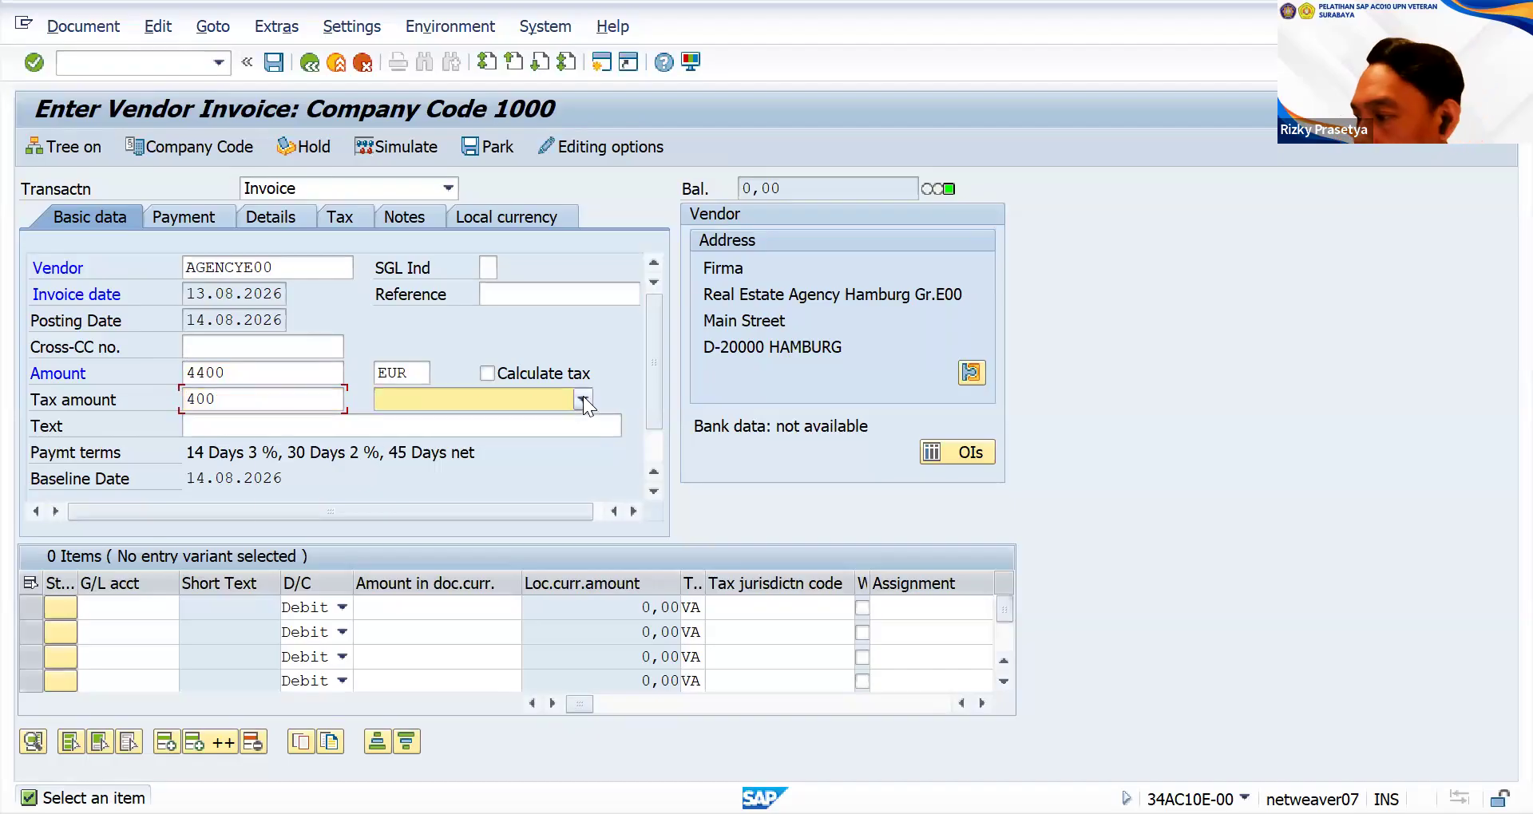
left_click(583, 400)
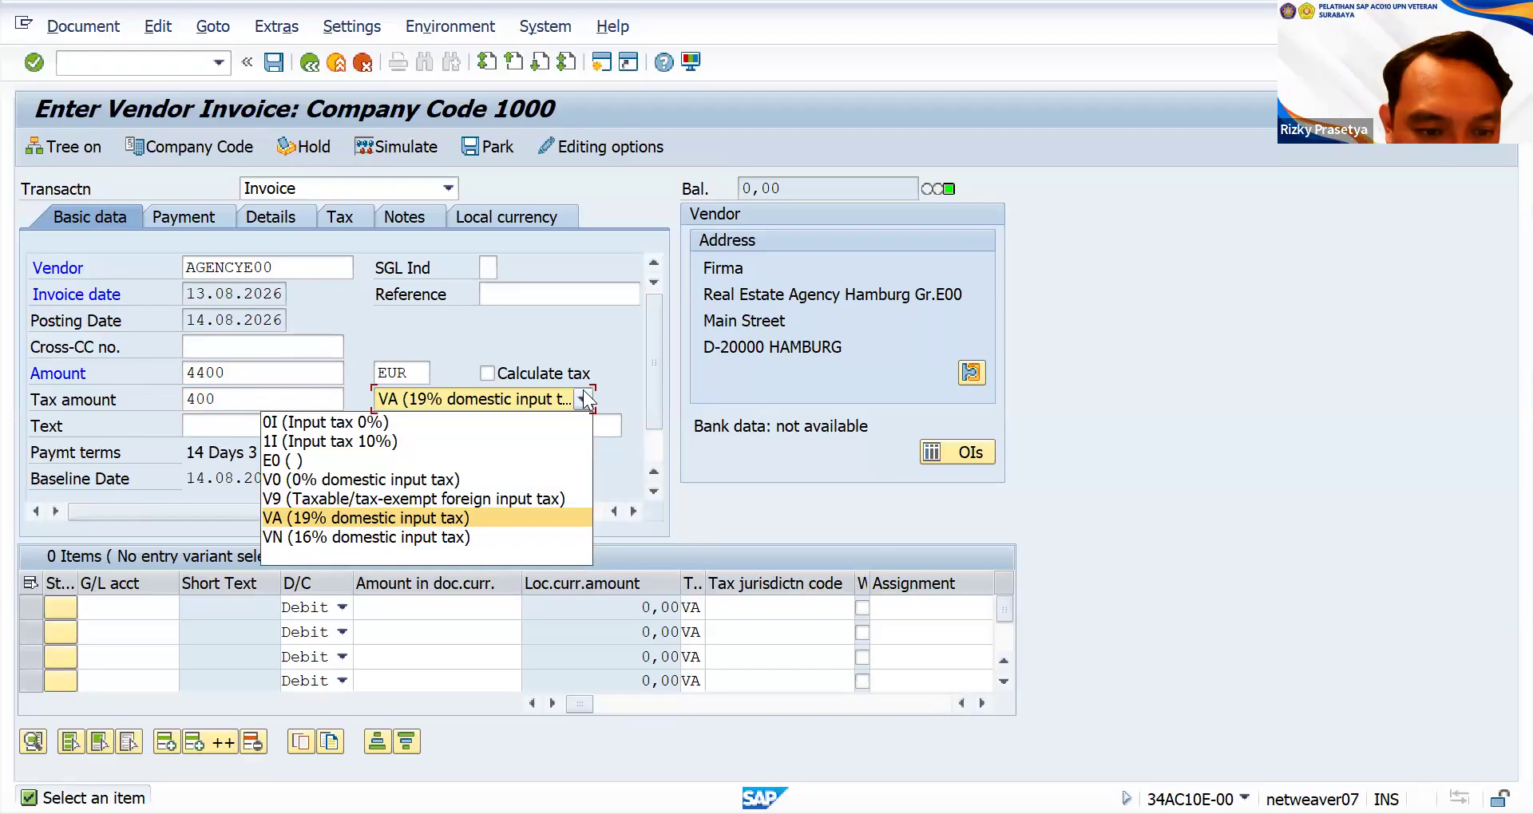
left_click(319, 444)
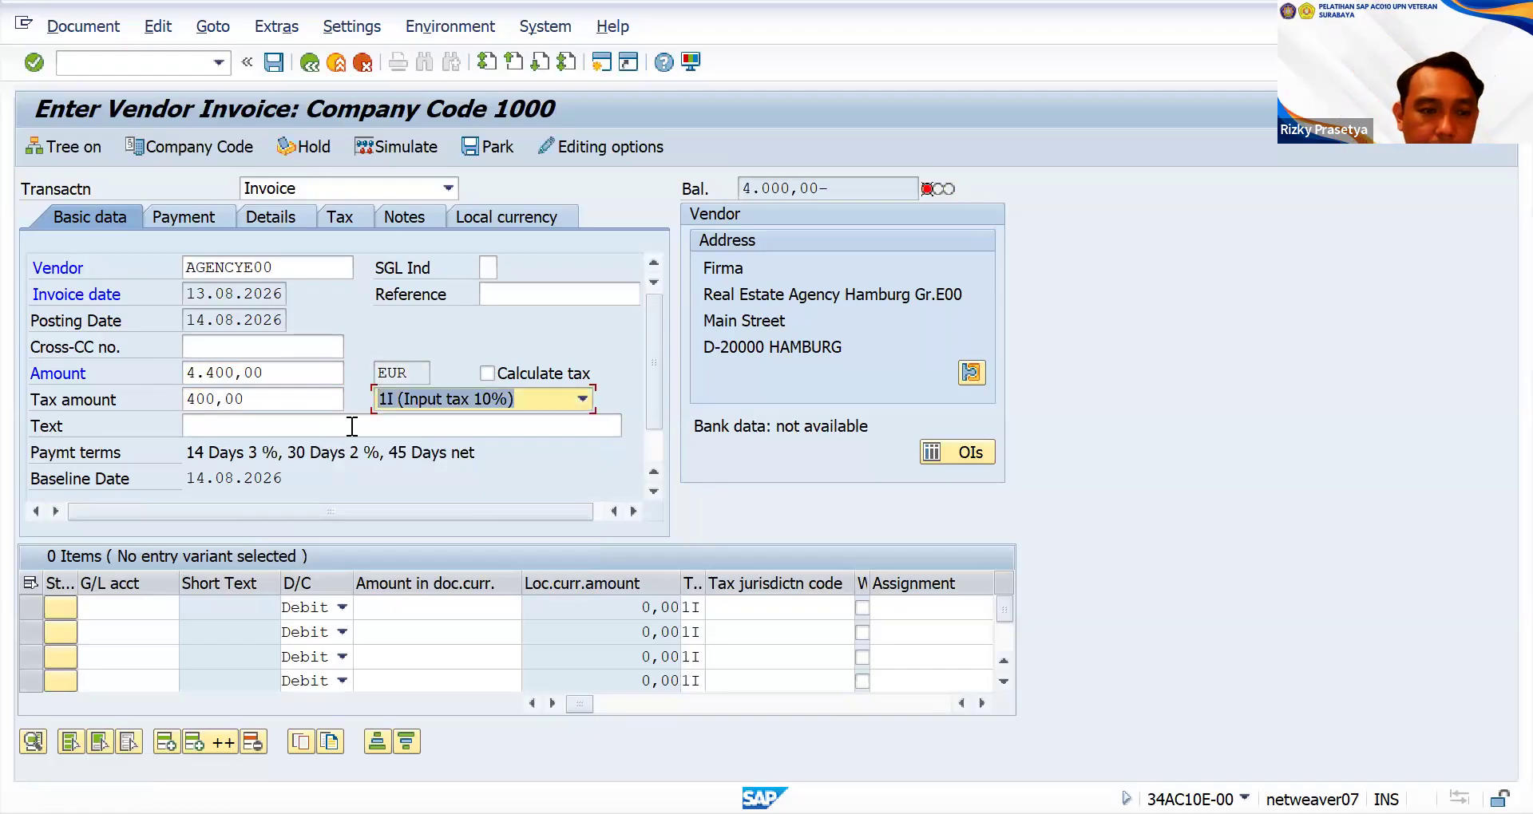
- Enter 1E00 as the invoice's reference
left_click(532, 289)
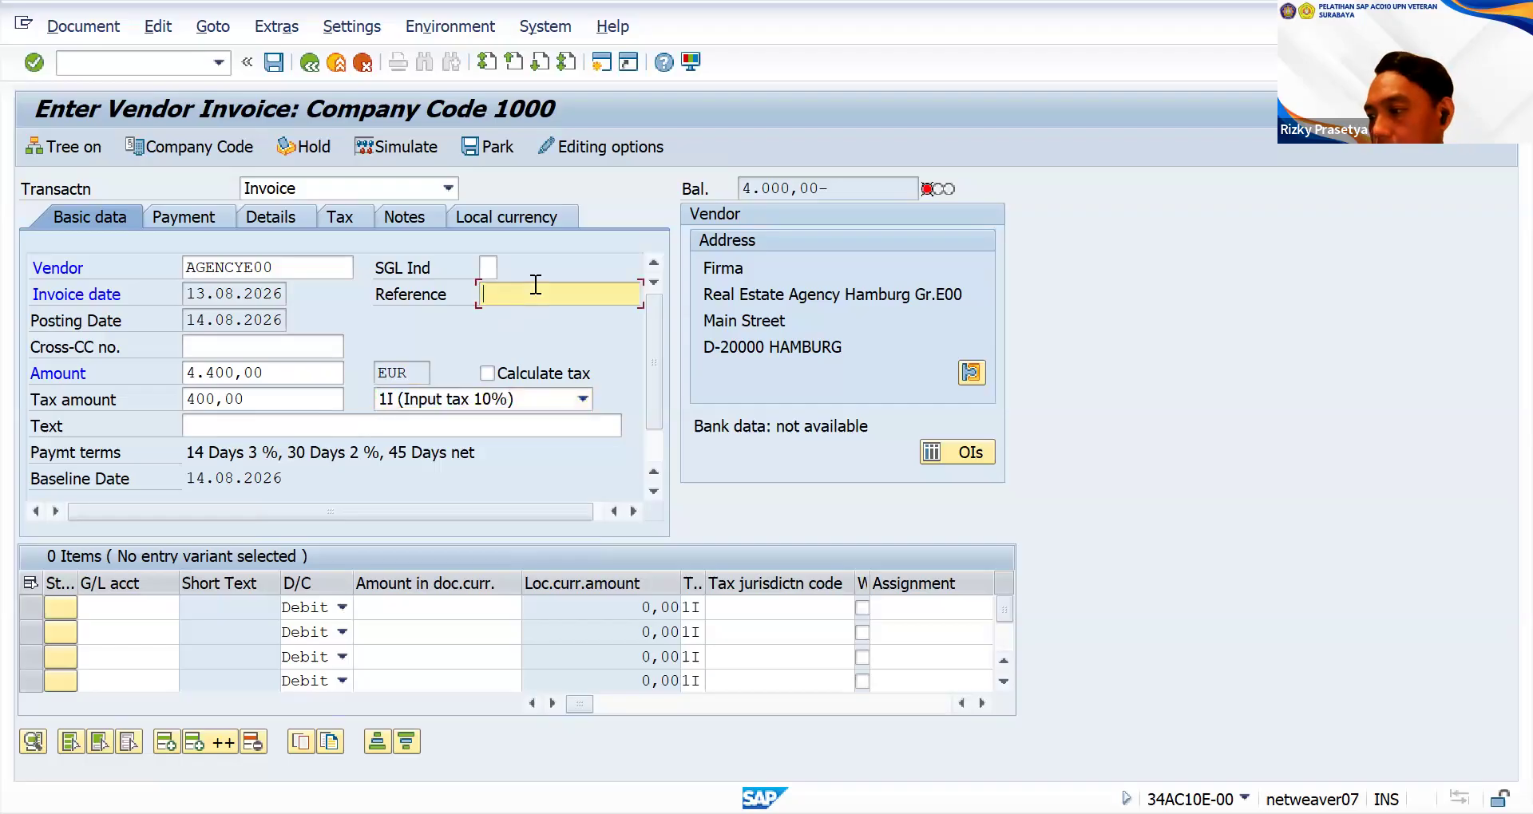
type("1")
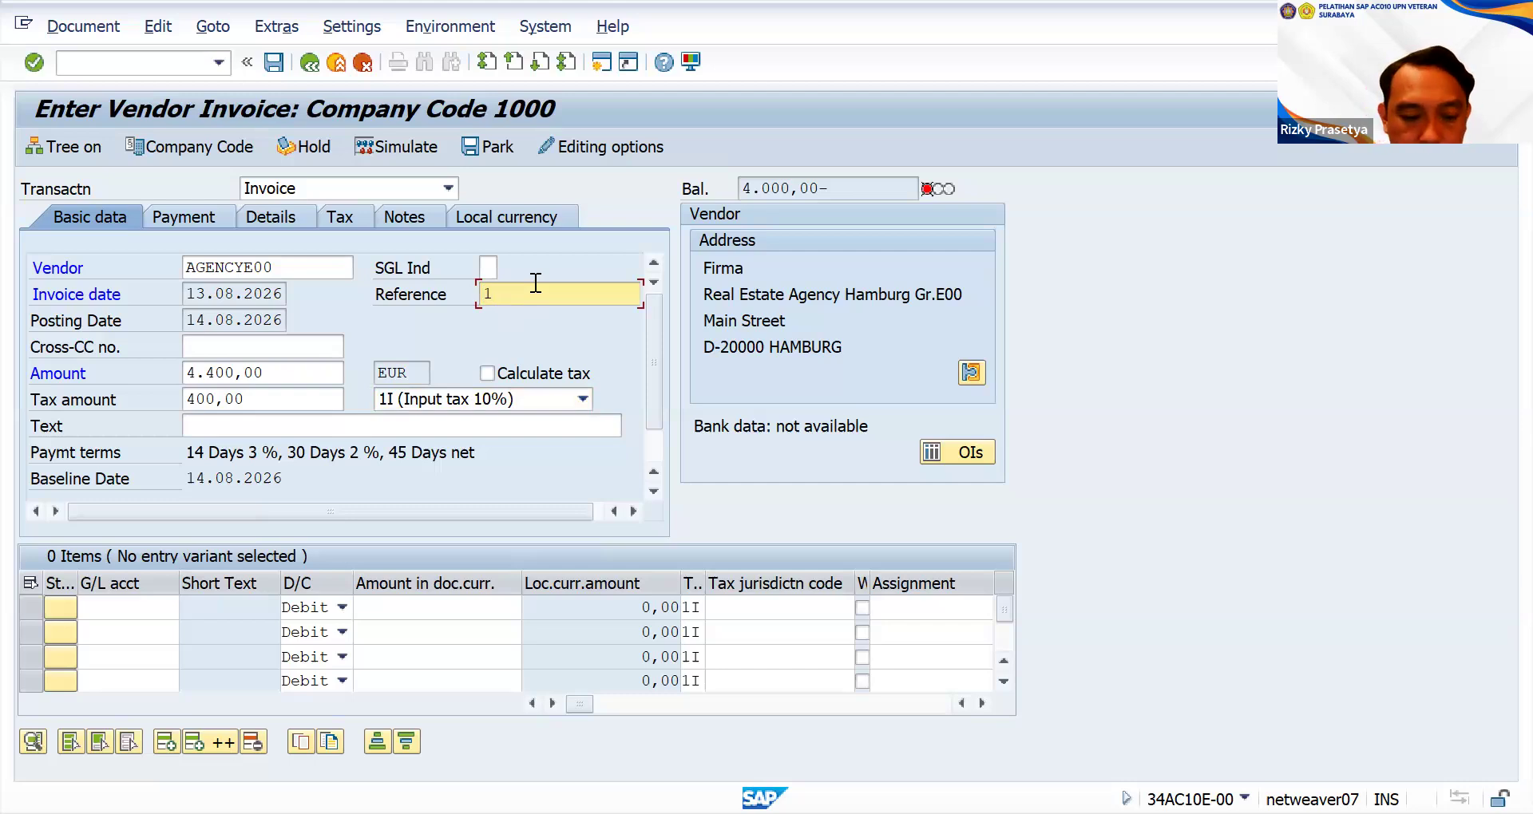
type("E00")
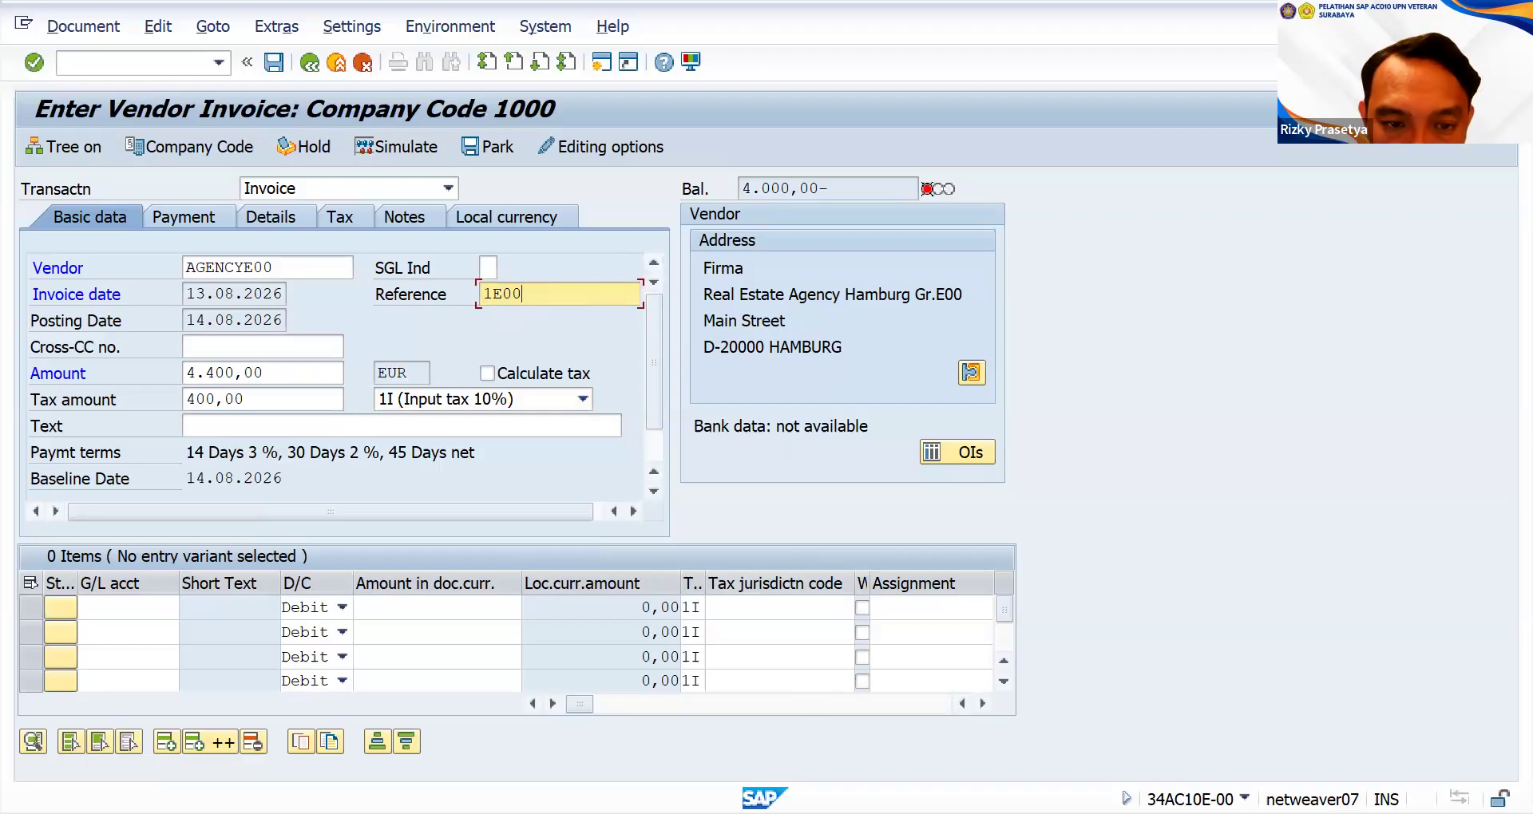
key("alt+Tab")
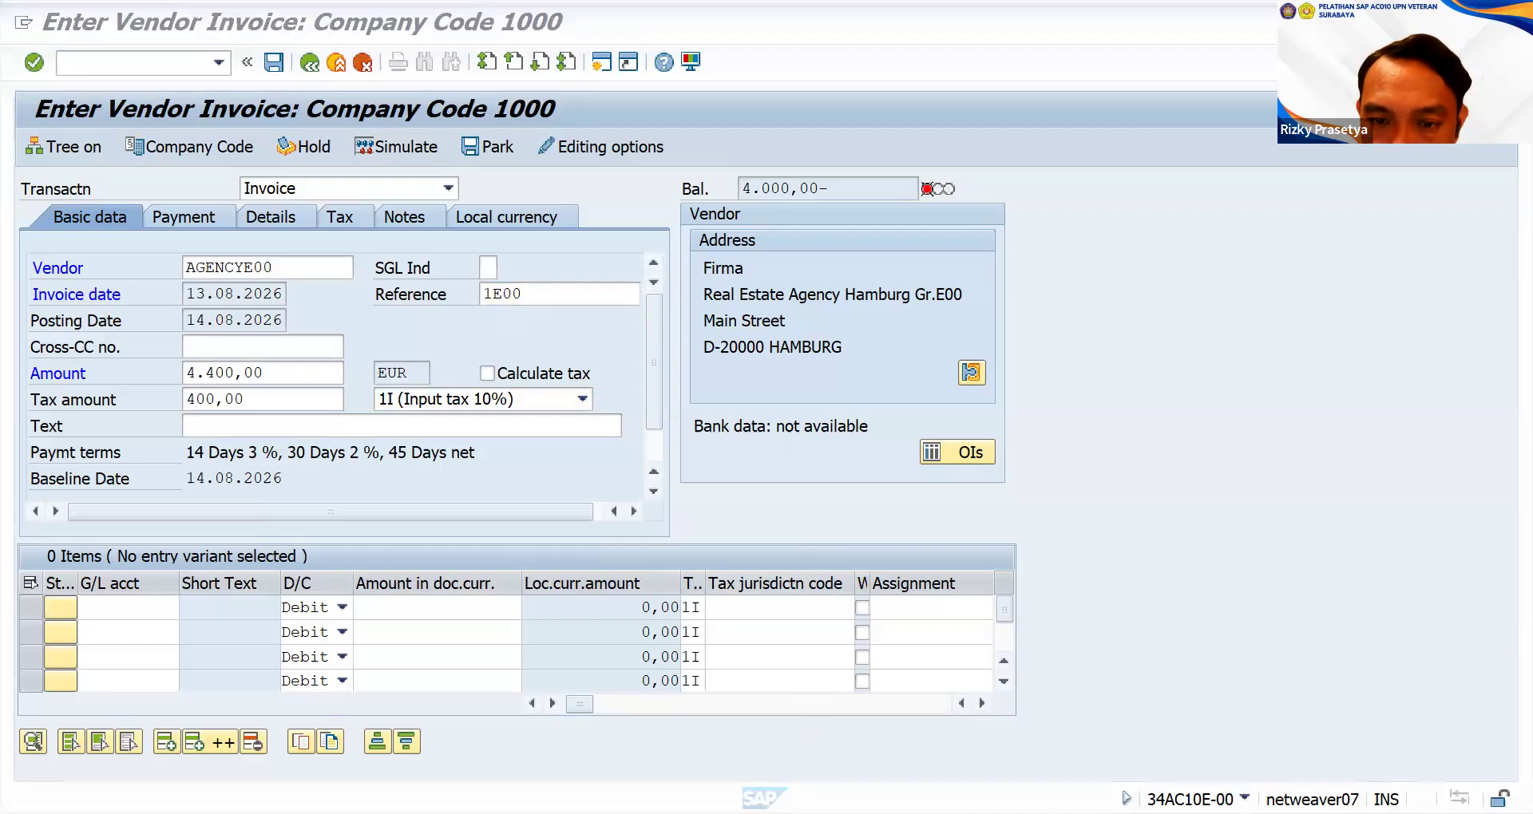
left_click(533, 293)
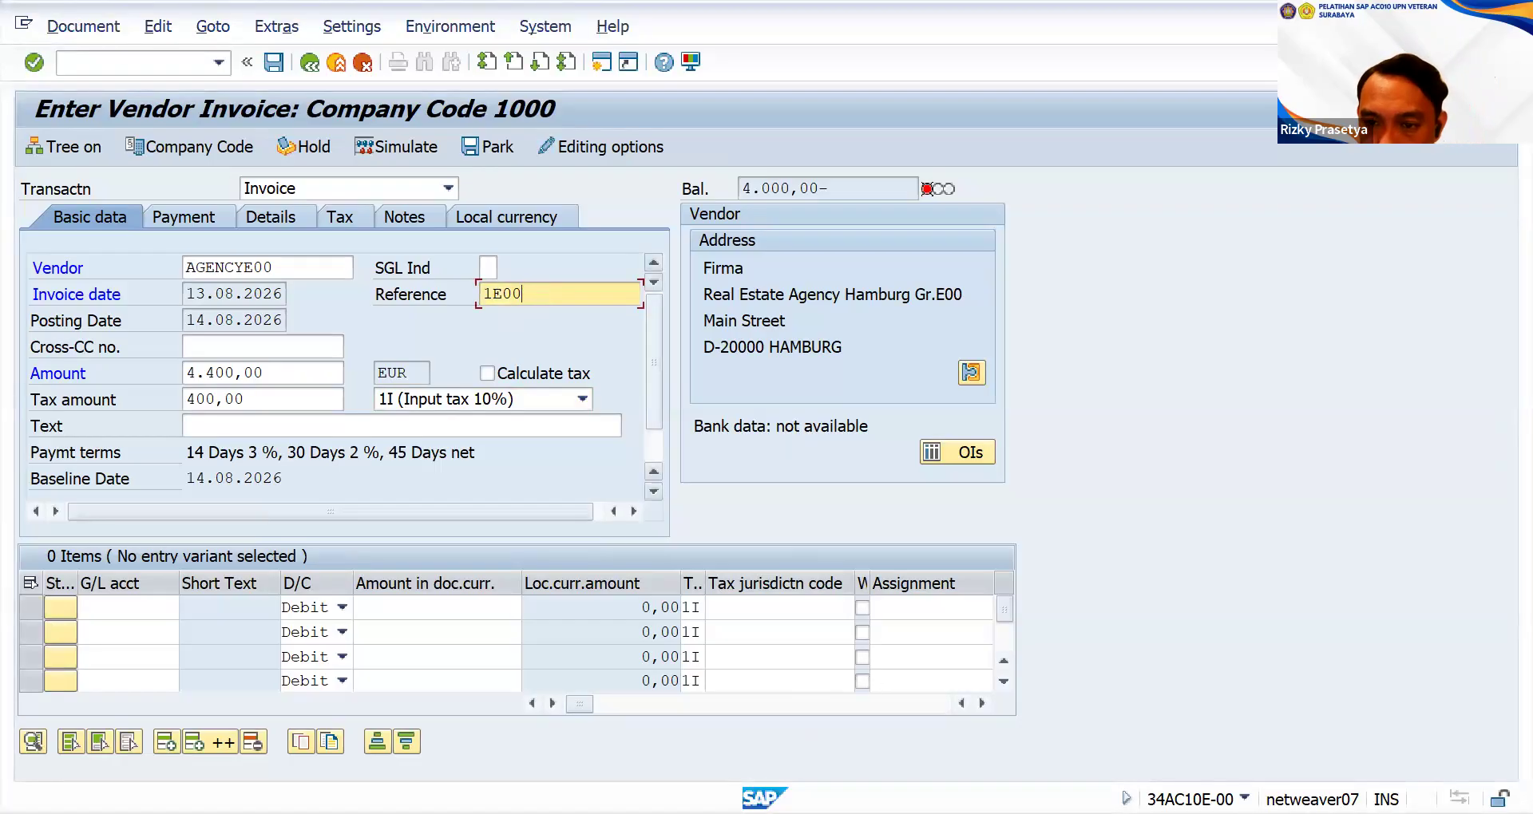
left_click(554, 293)
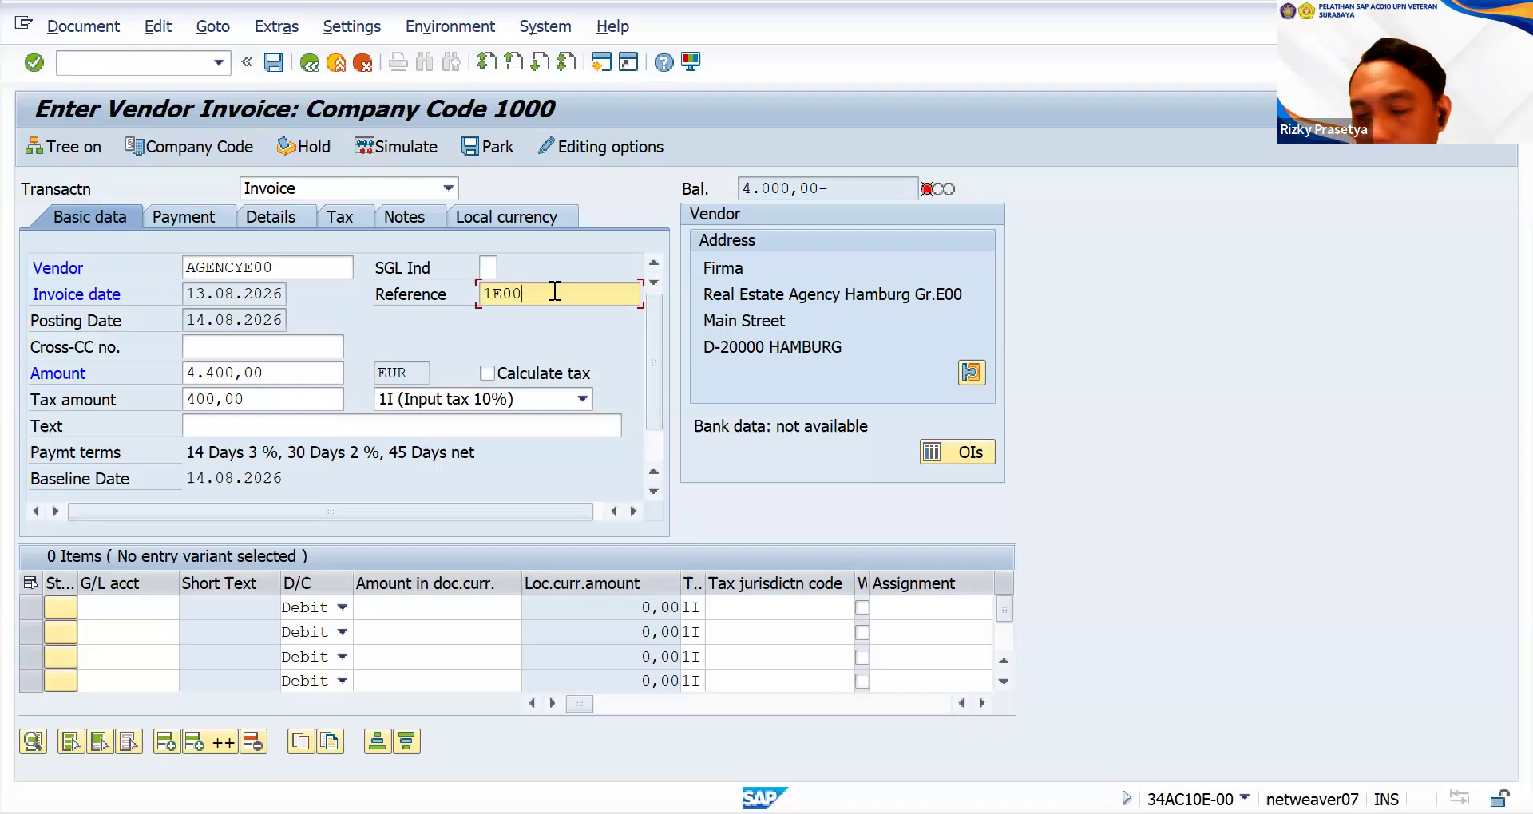
- Enter "Real estate comission group E00" as the invoice's text
left_click(362, 425)
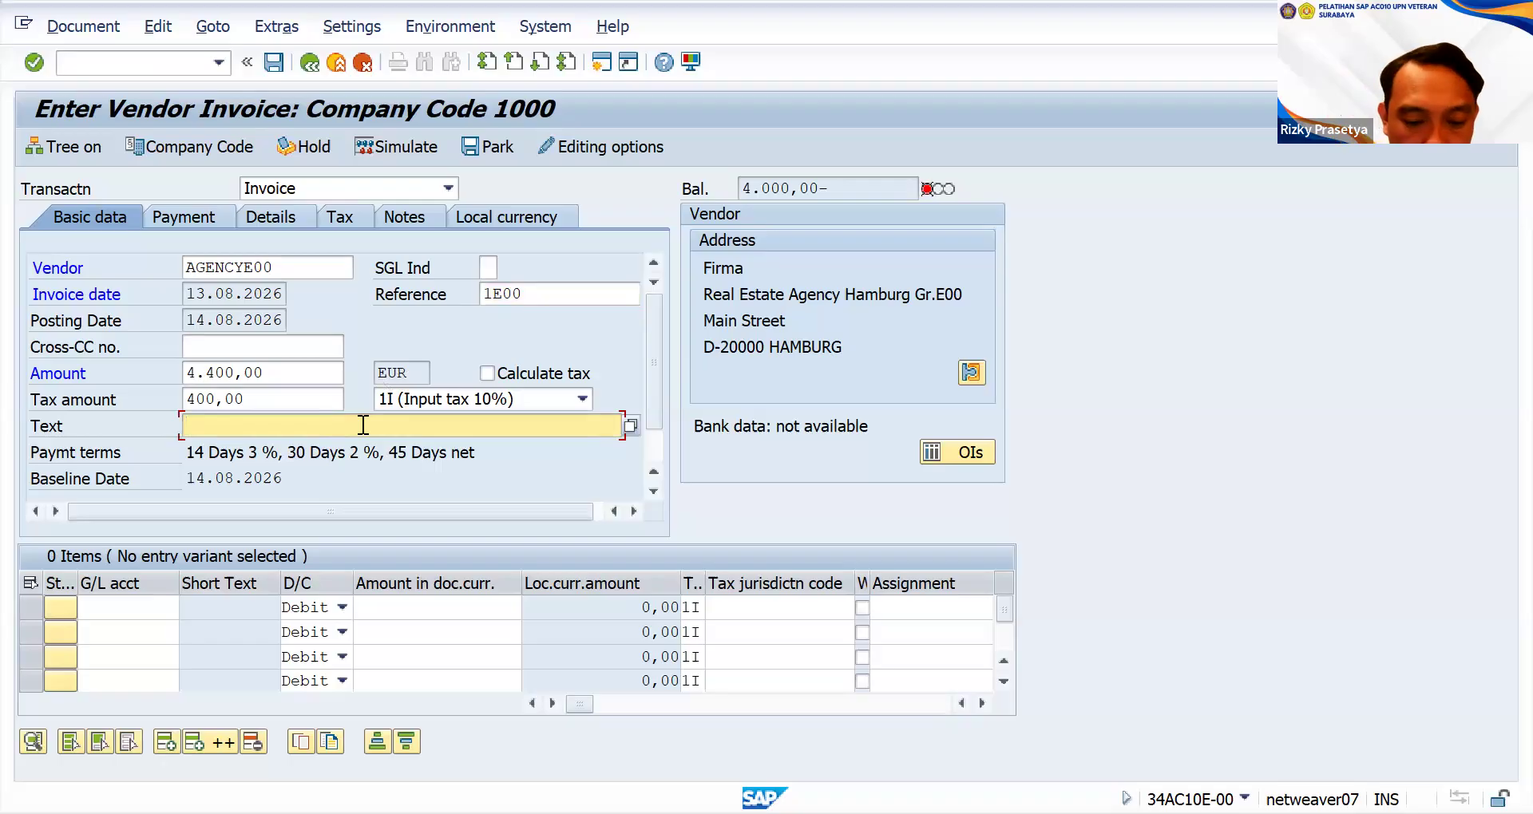
type("Re")
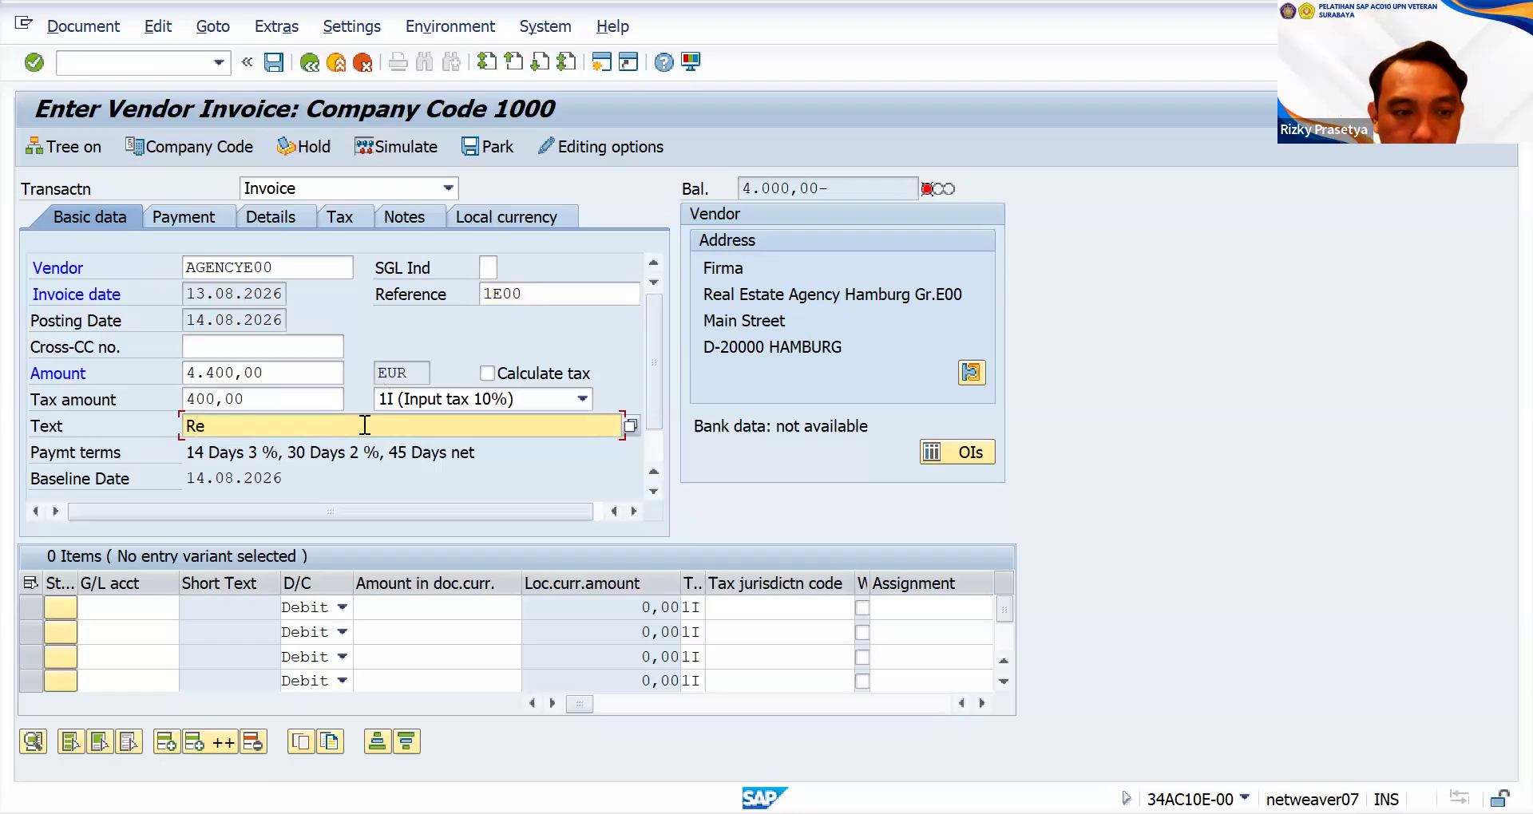
type("al esta")
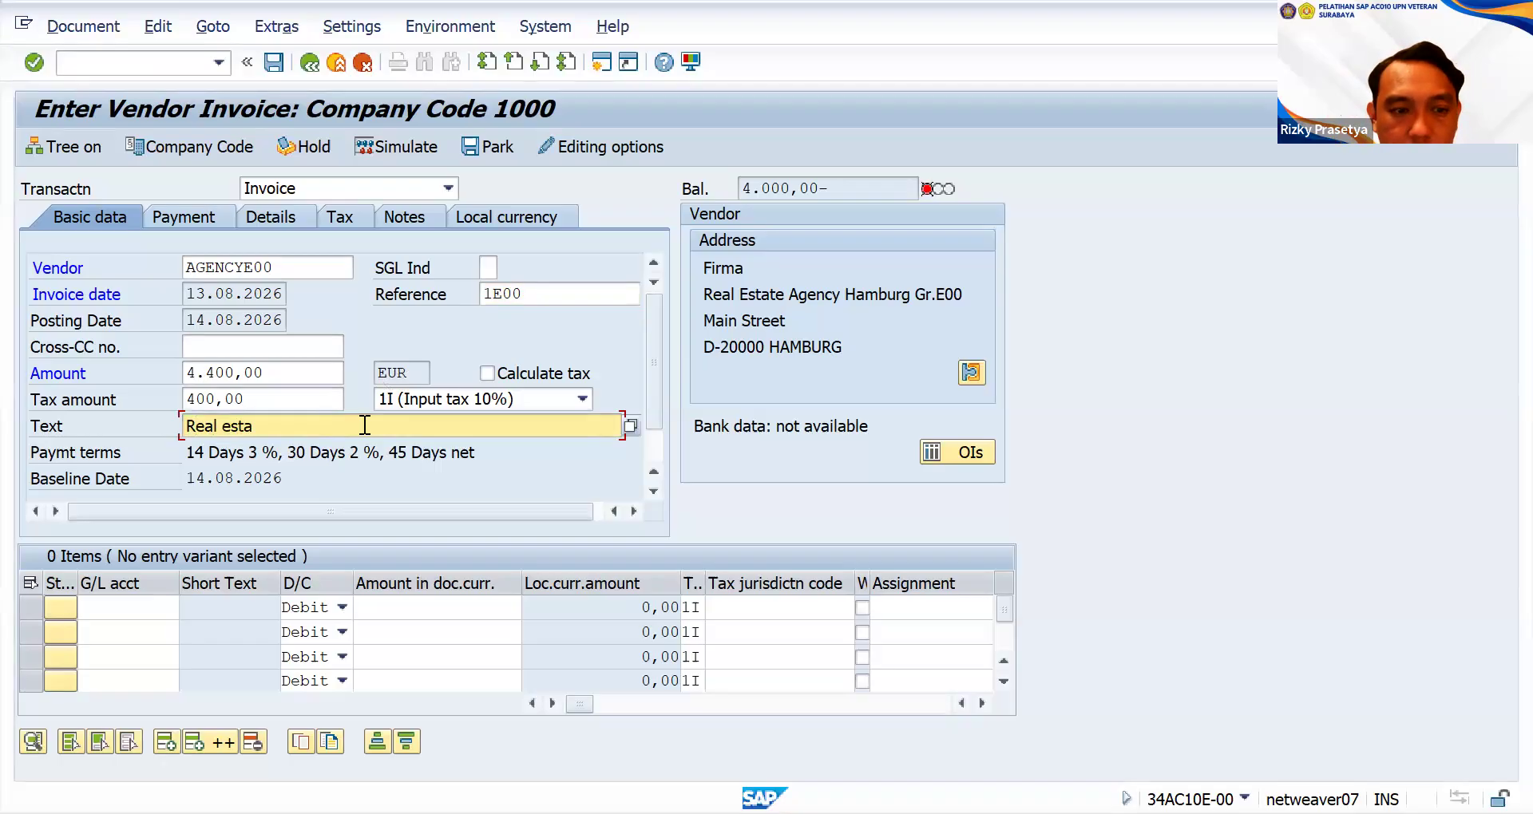
type("te c")
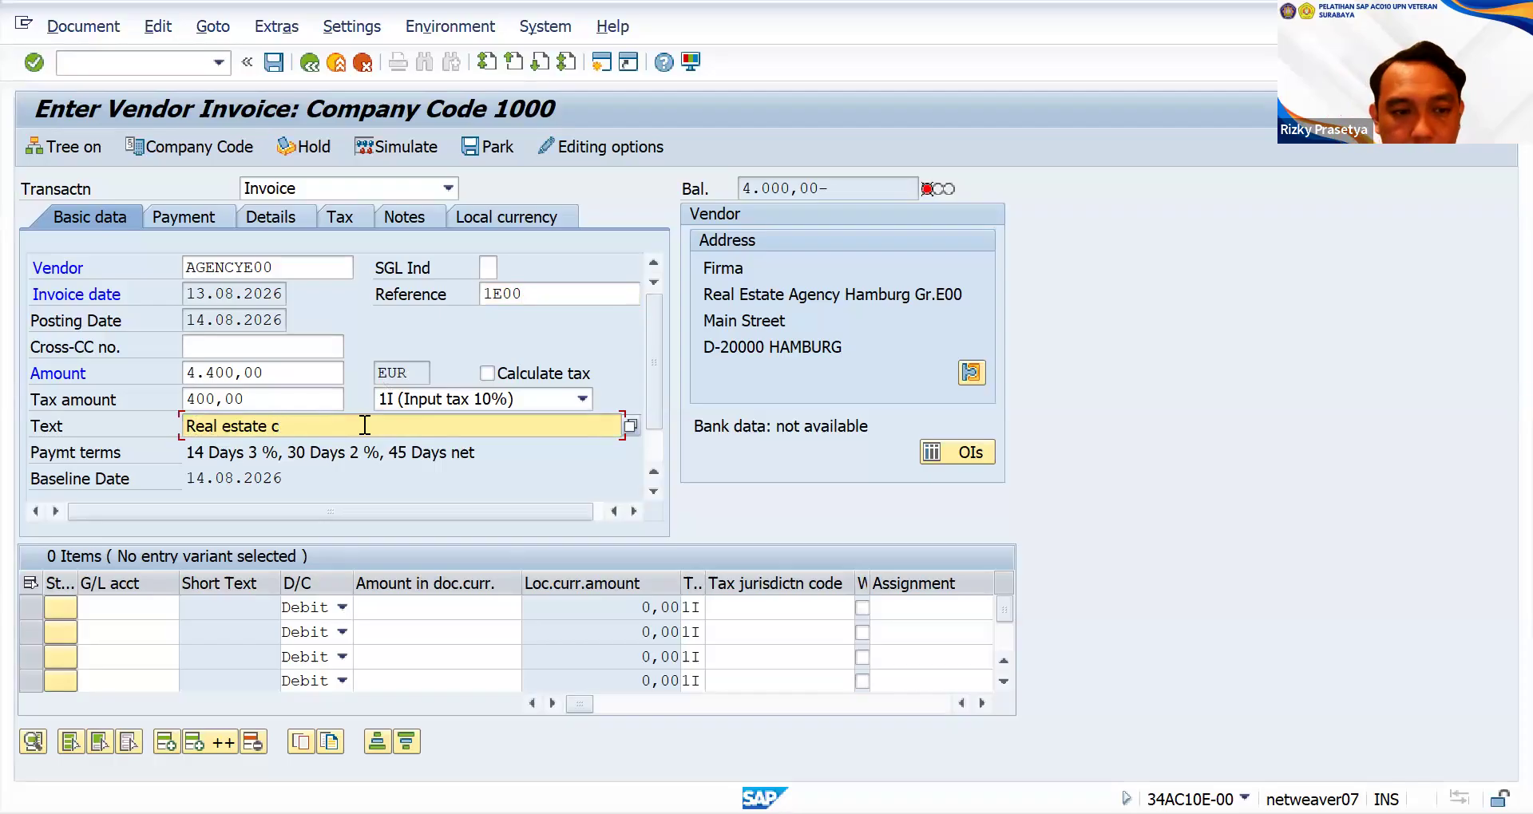
type("omis")
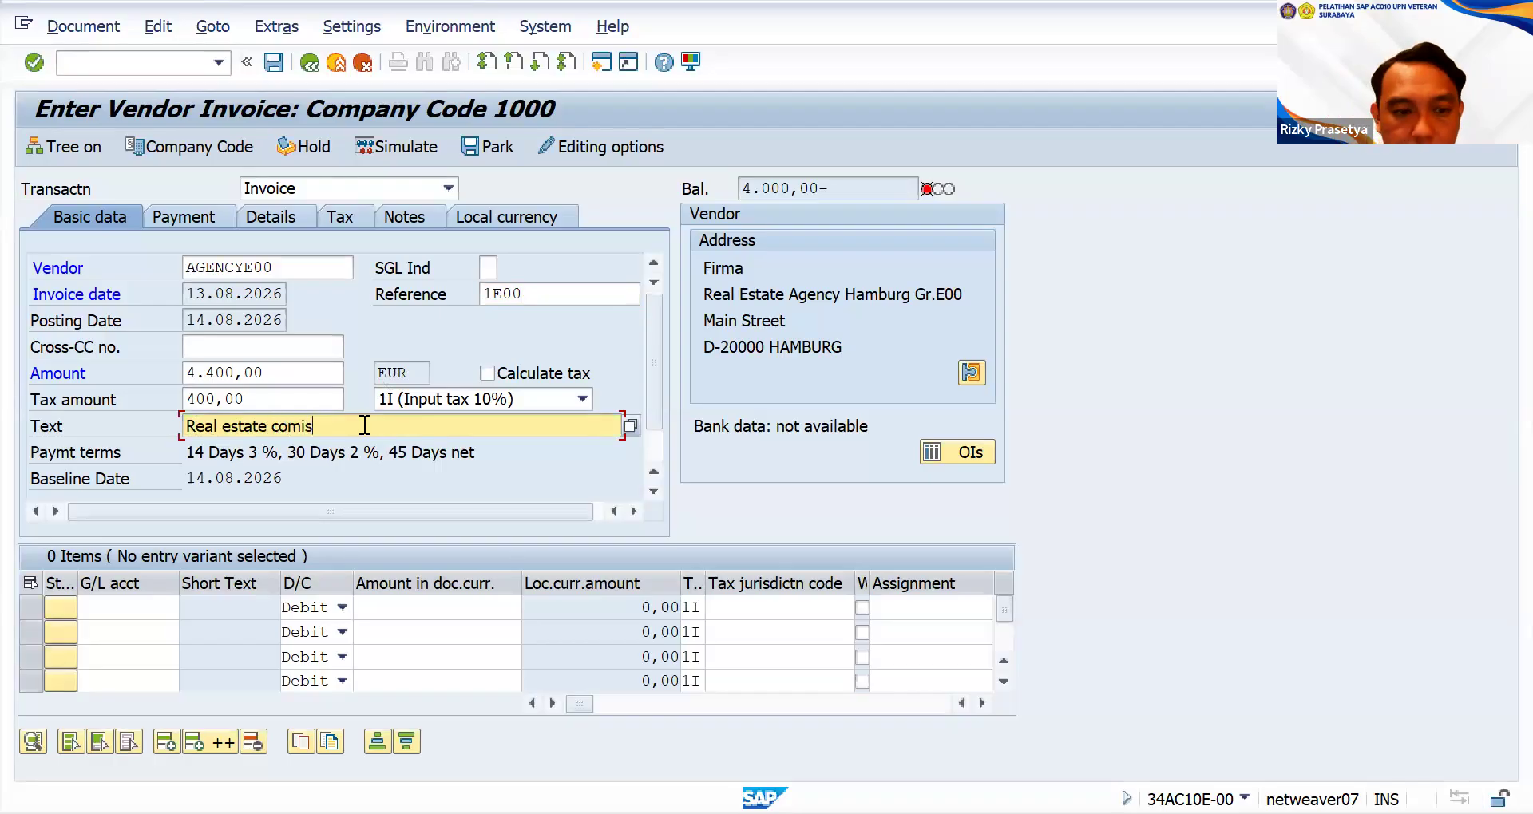
type("sion g")
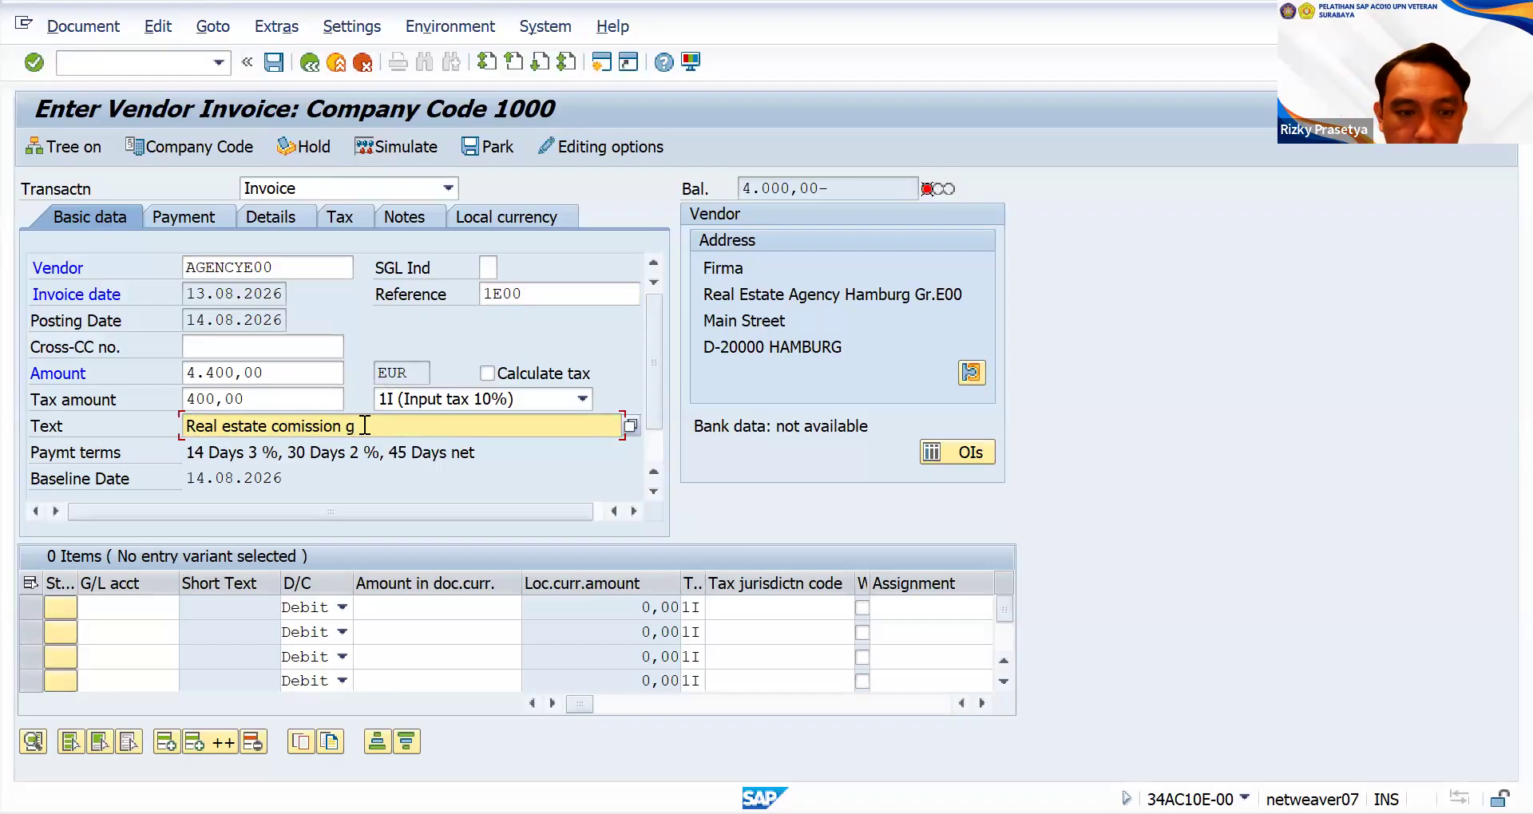
type("roup")
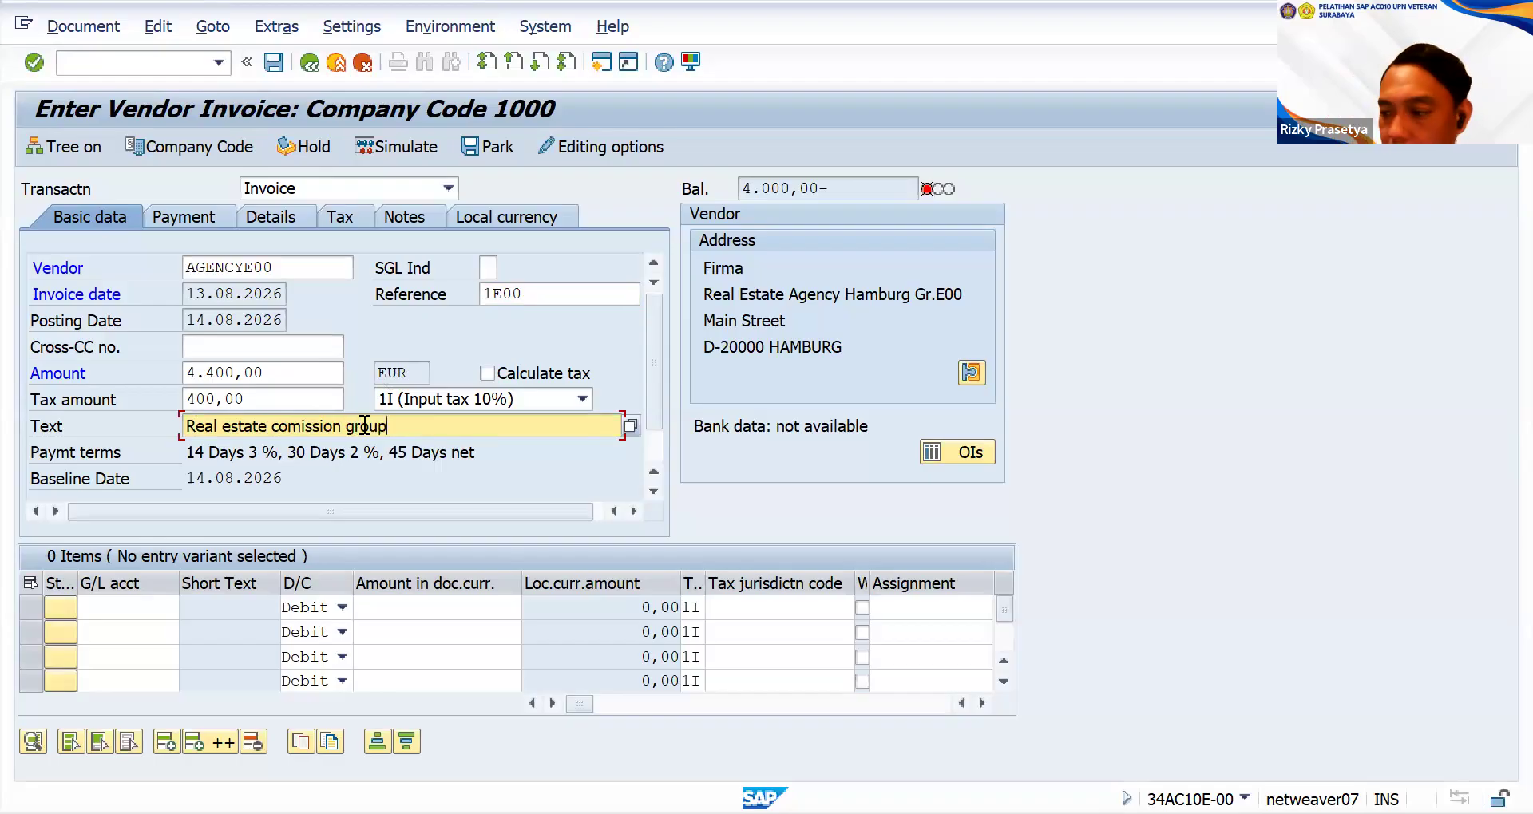
type(" E00")
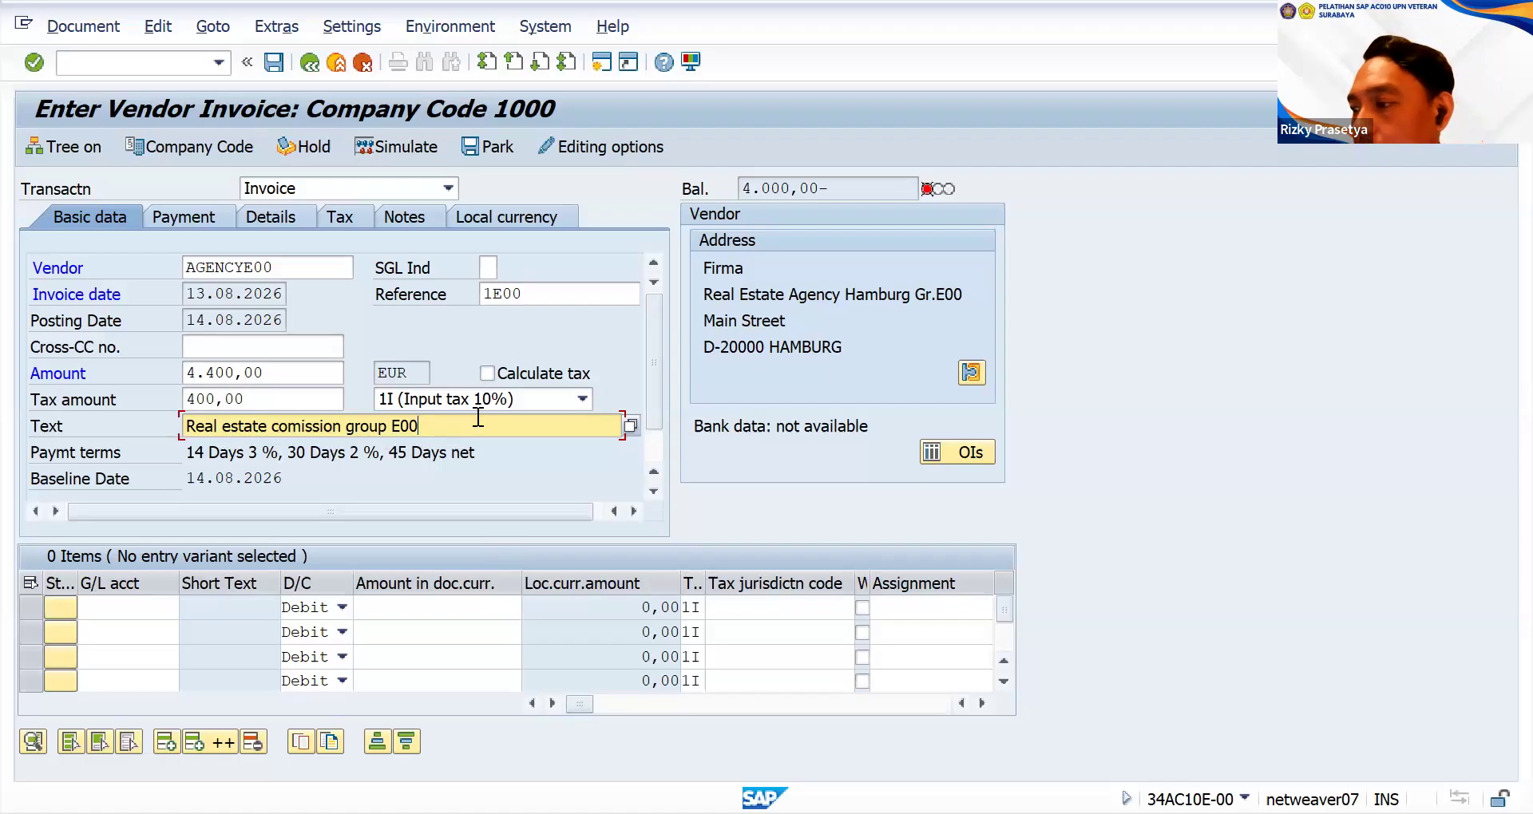
- Apply the screen variant Z_WITH COST CENTER to the line items from the tree and hide the tree again
left_click(51, 143)
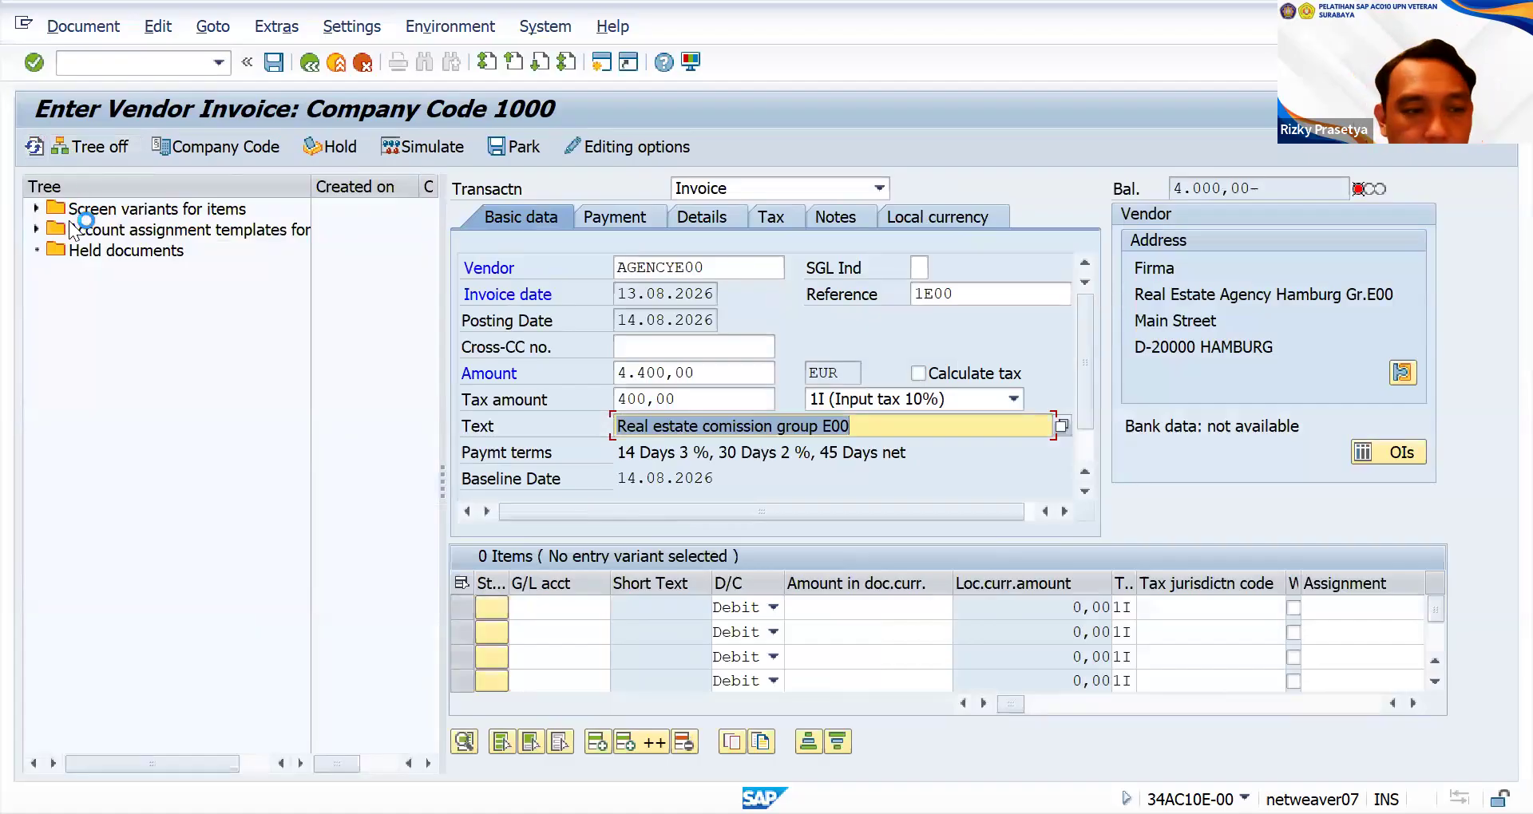
left_click(39, 207)
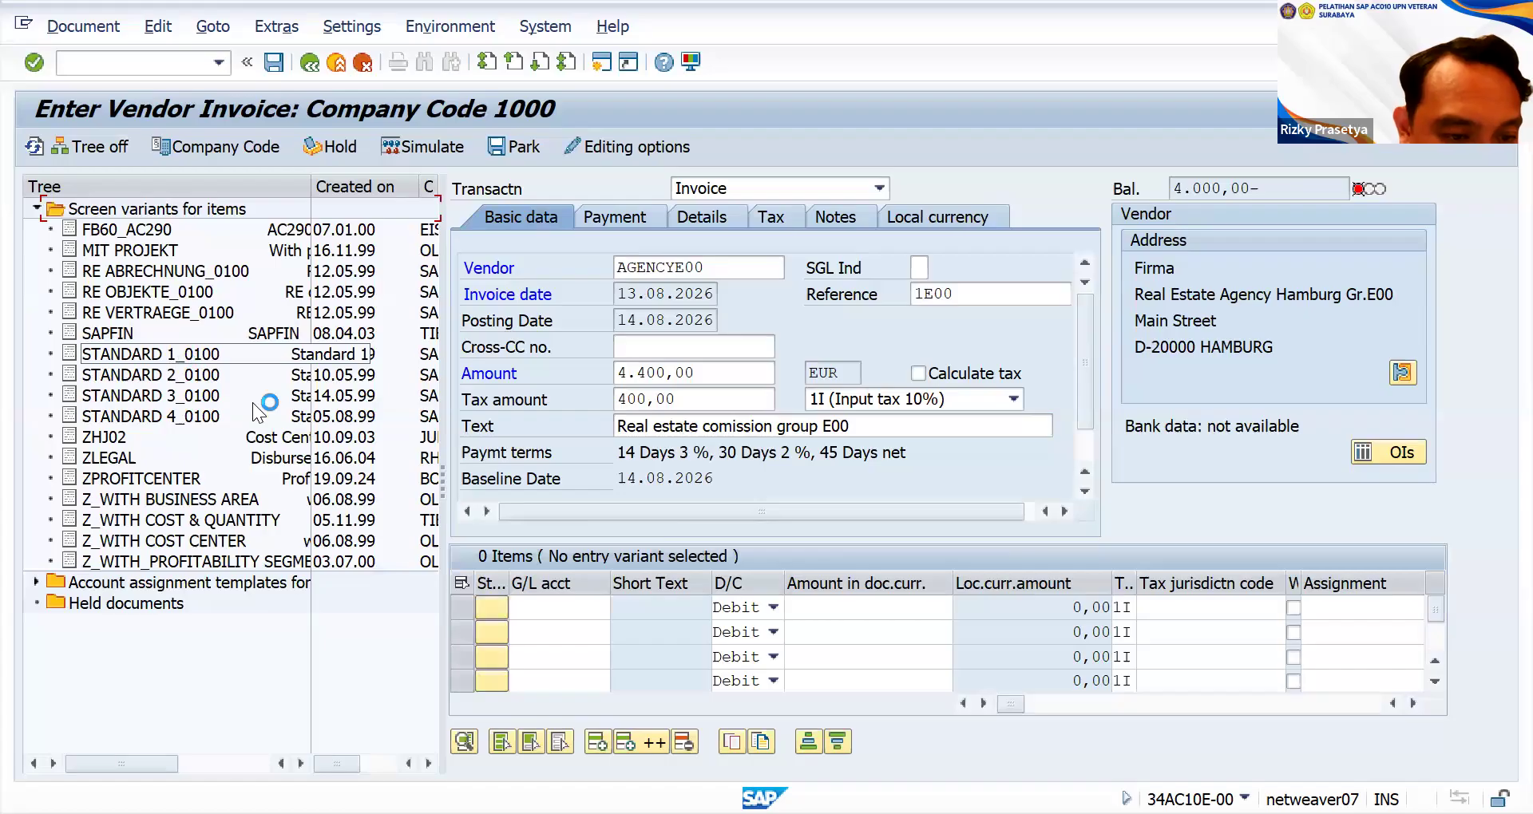
left_click(228, 541)
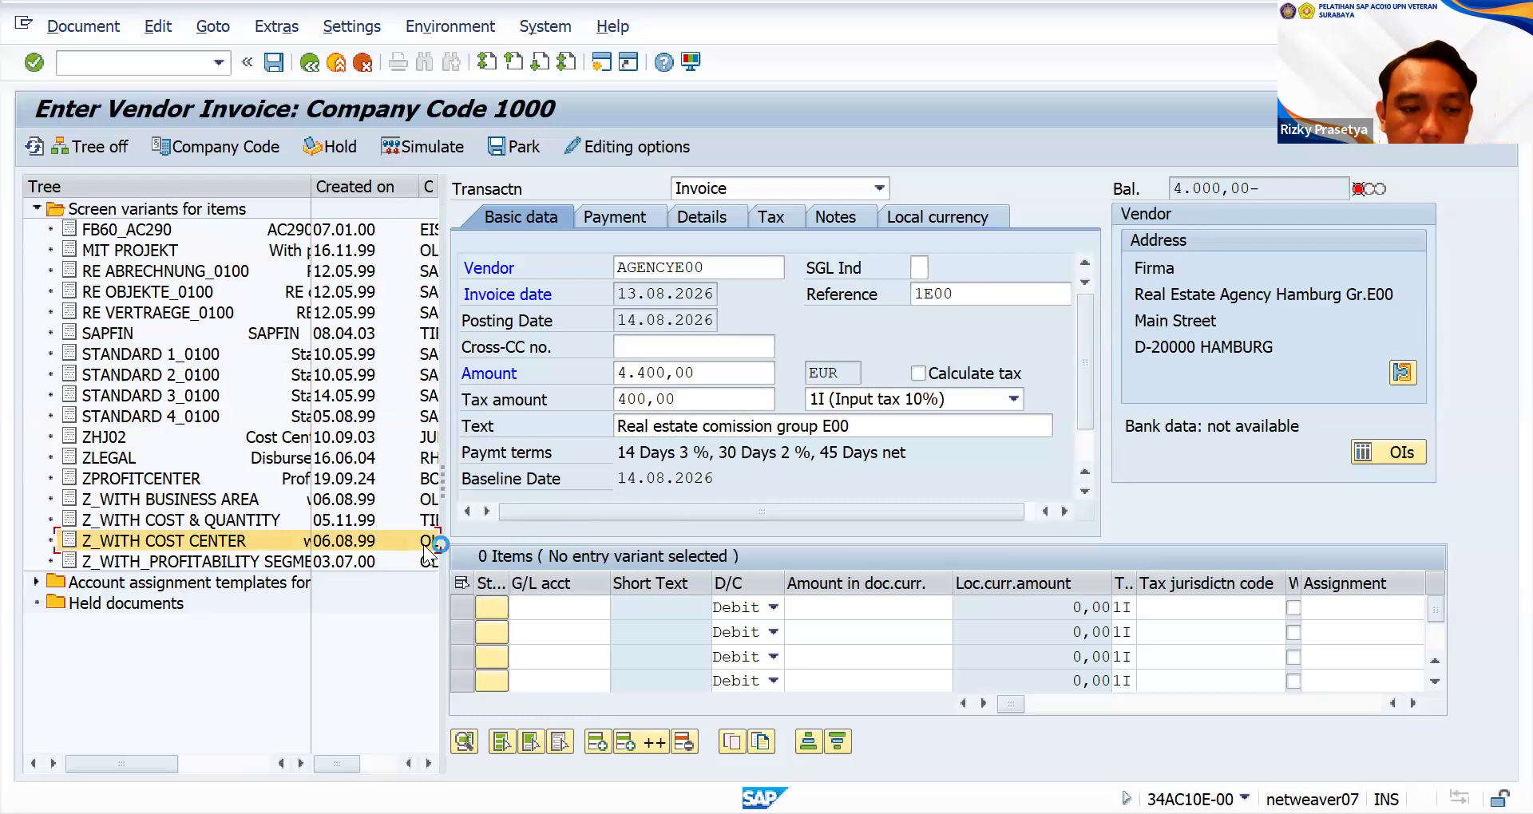
double_click(297, 543)
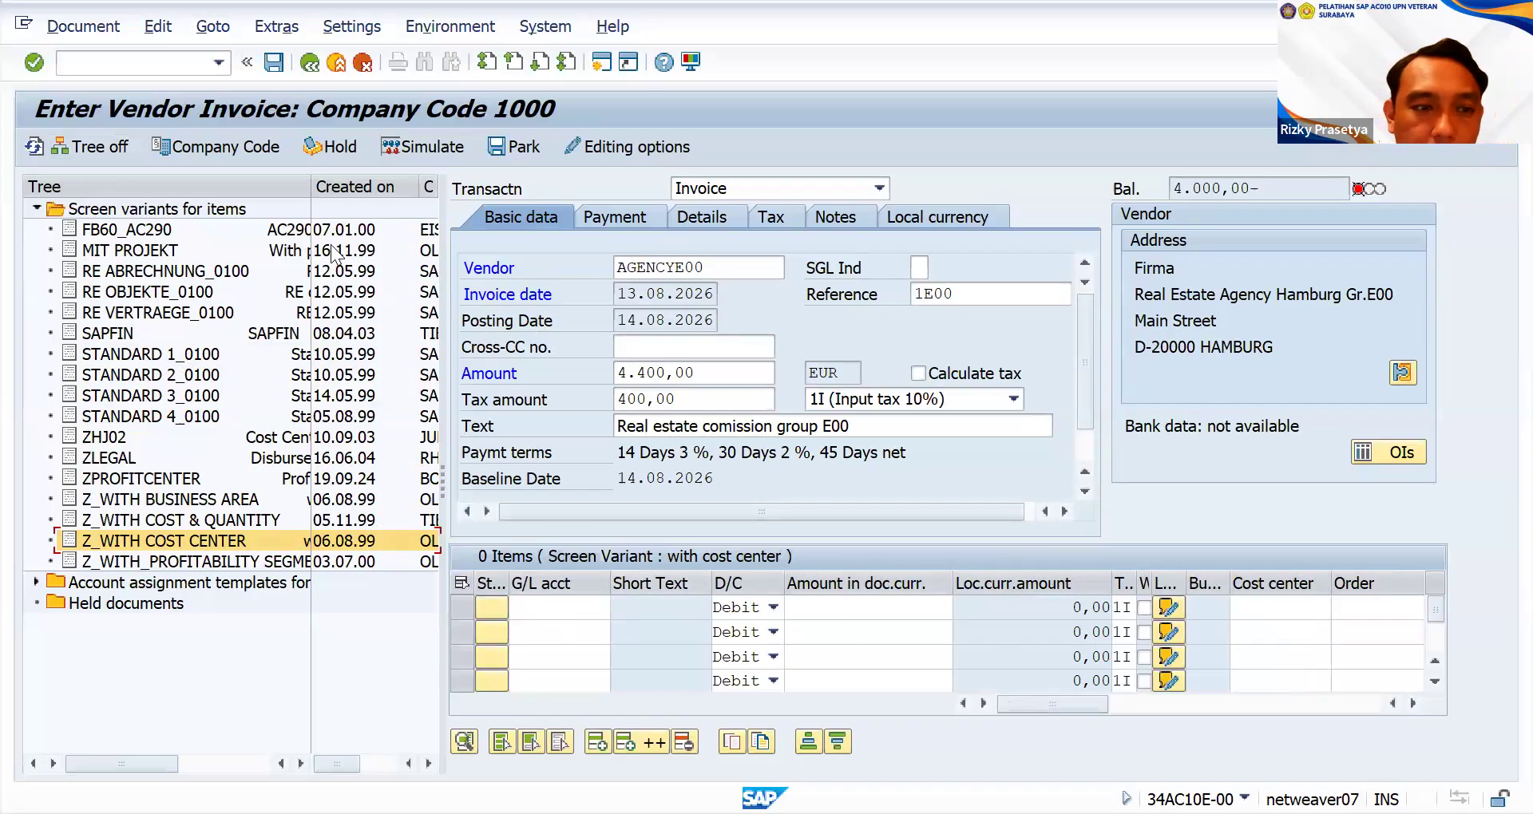
left_click(95, 149)
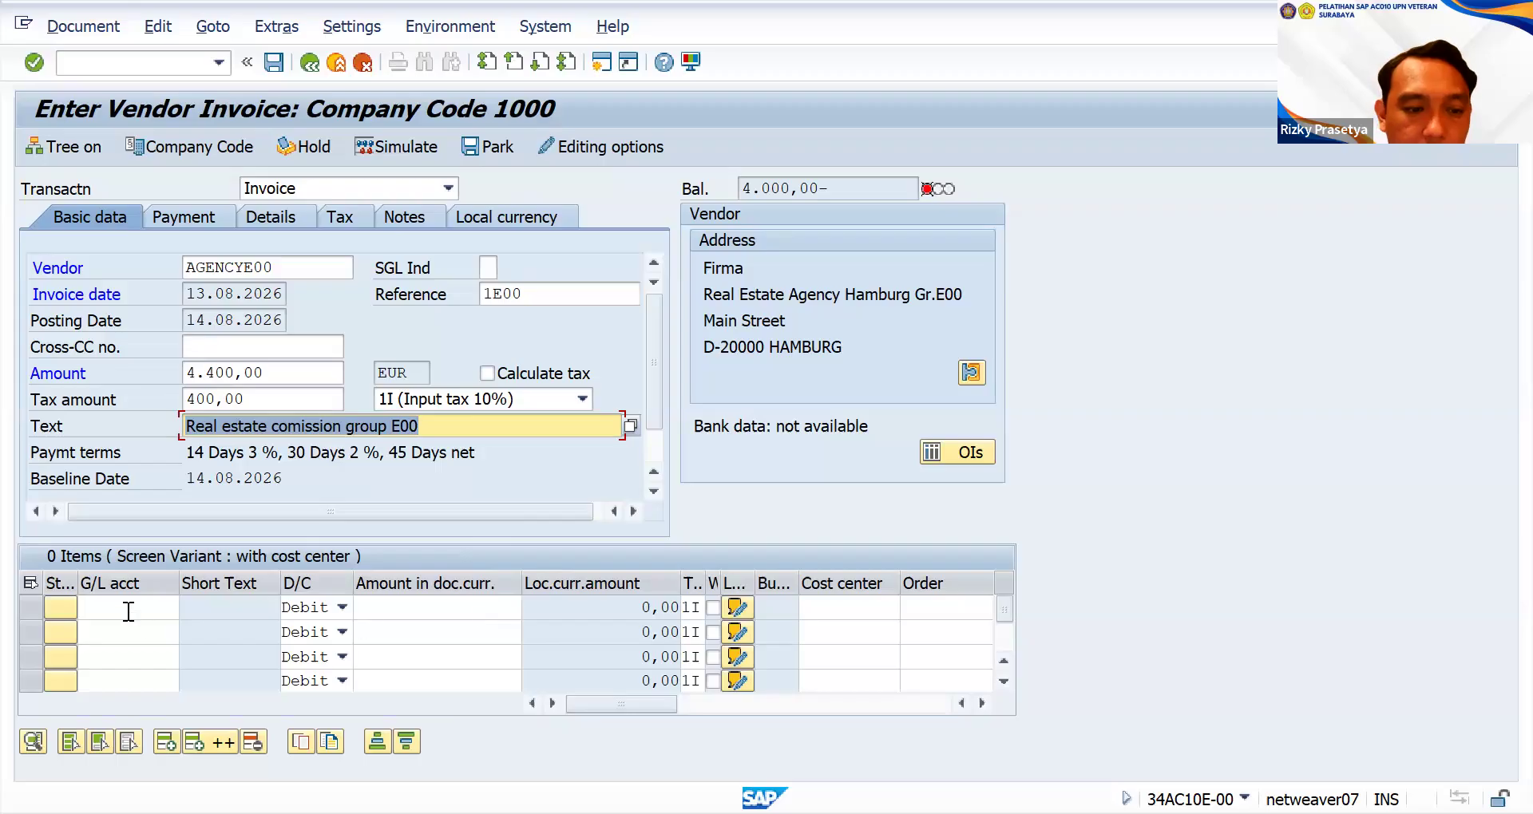
- Enter G/L account 470000 with amount 4000 in the first line item and slightly widen the tax code column
left_click(128, 612)
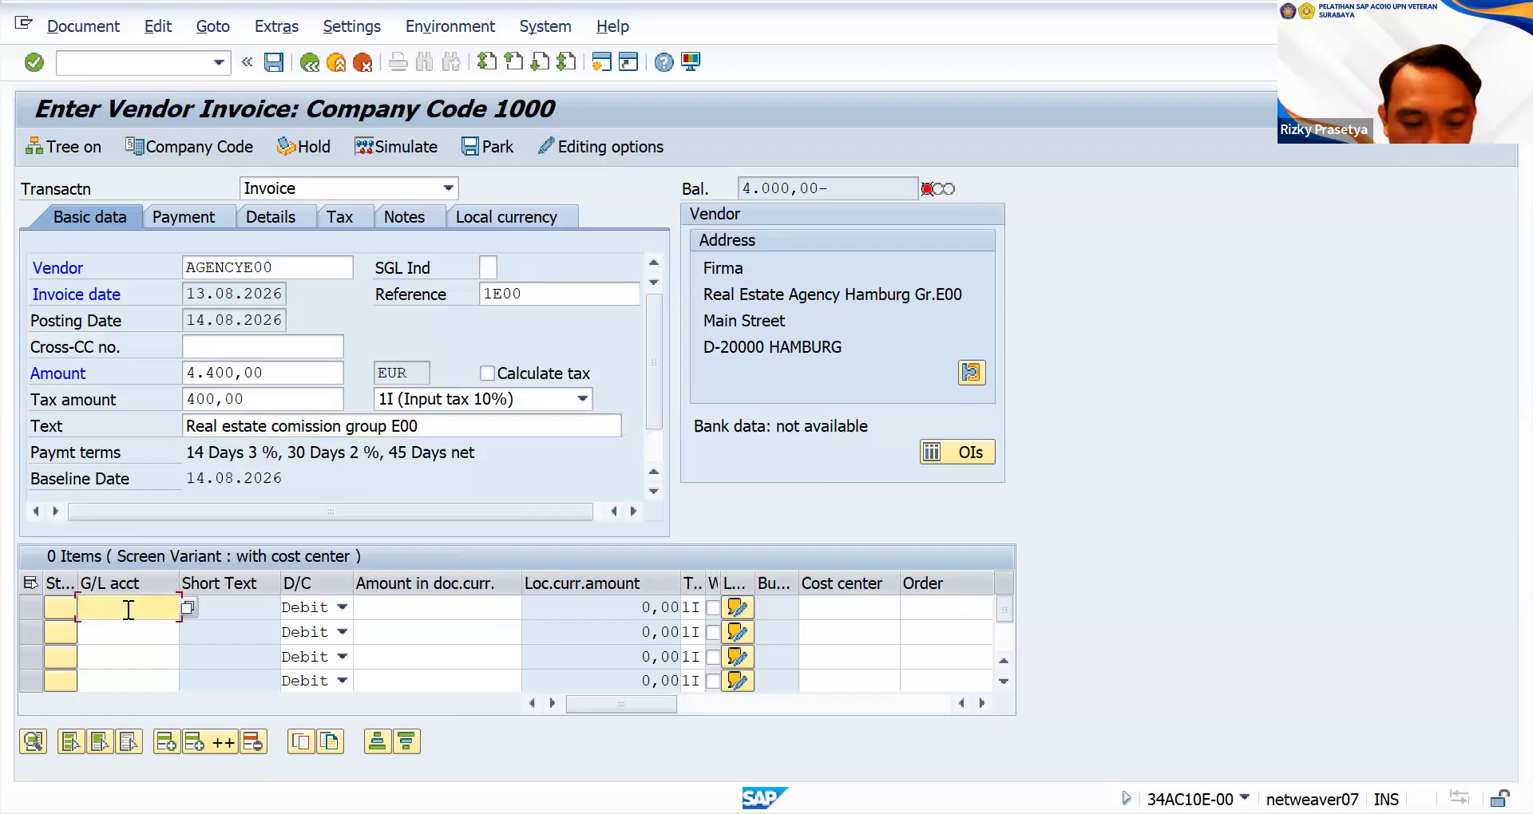
type("47")
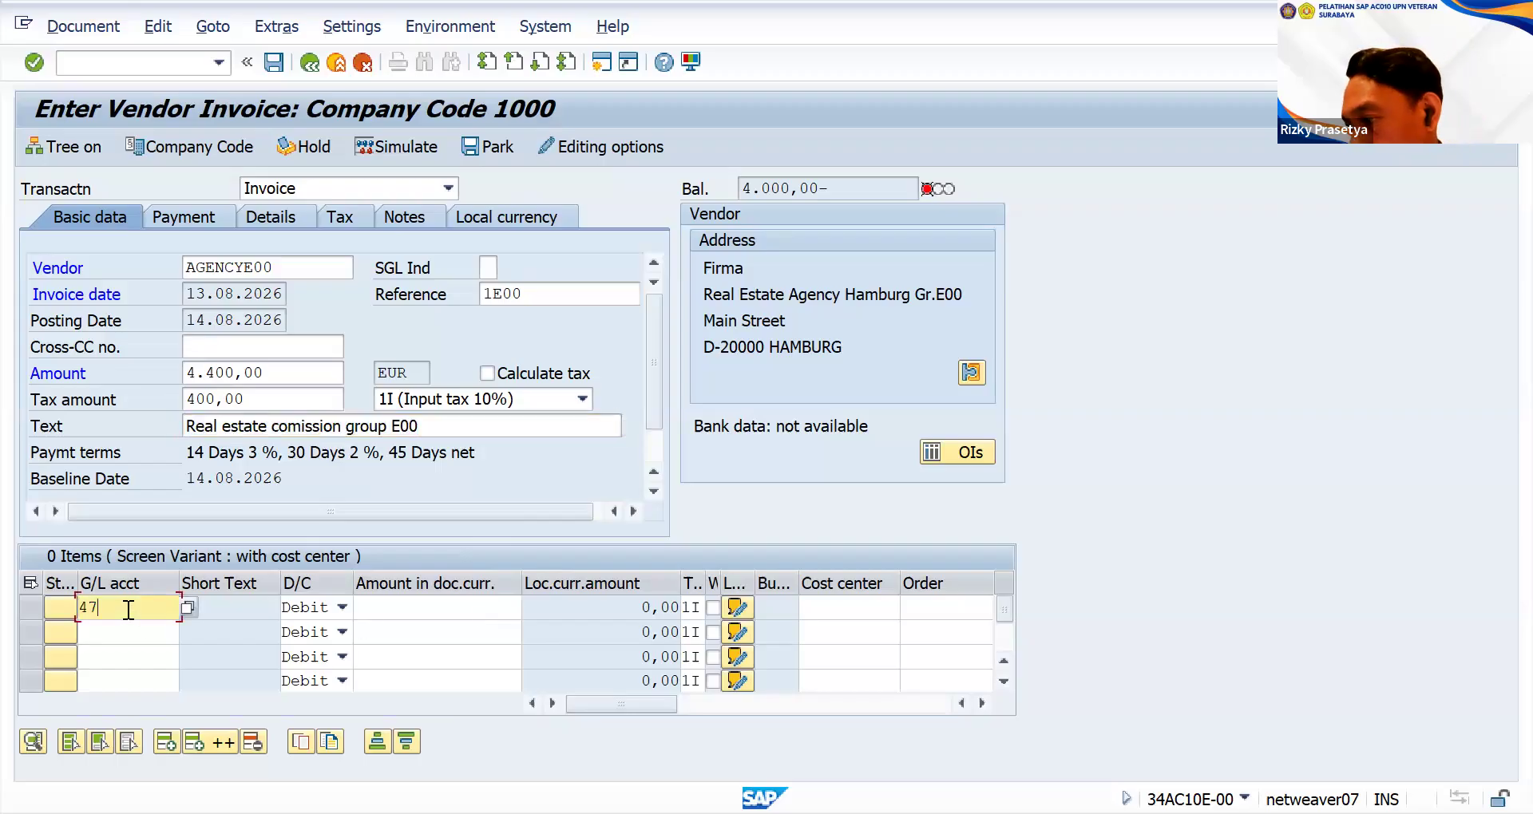
type("0000")
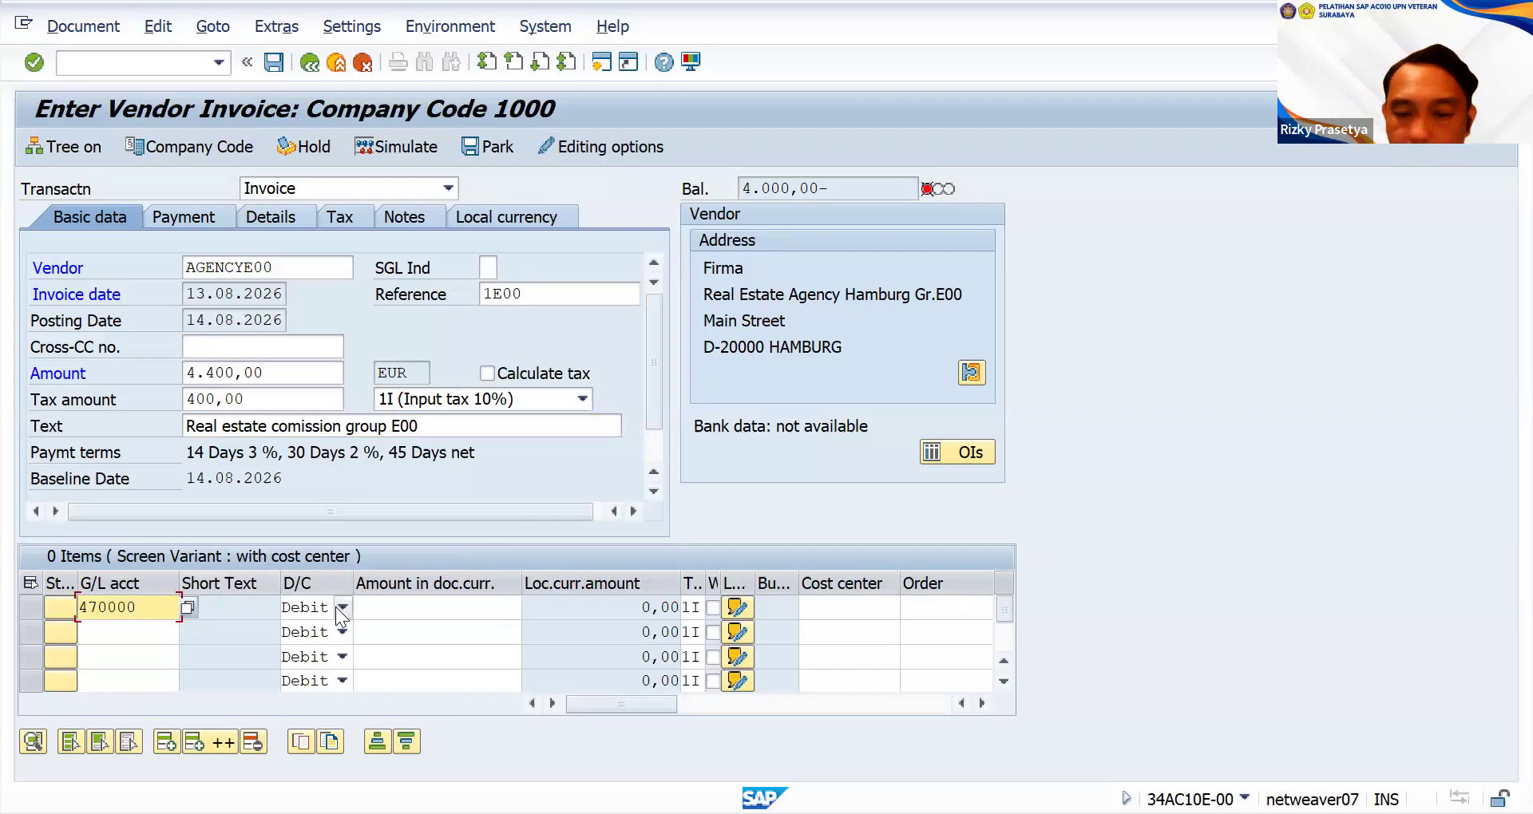
left_click(407, 608)
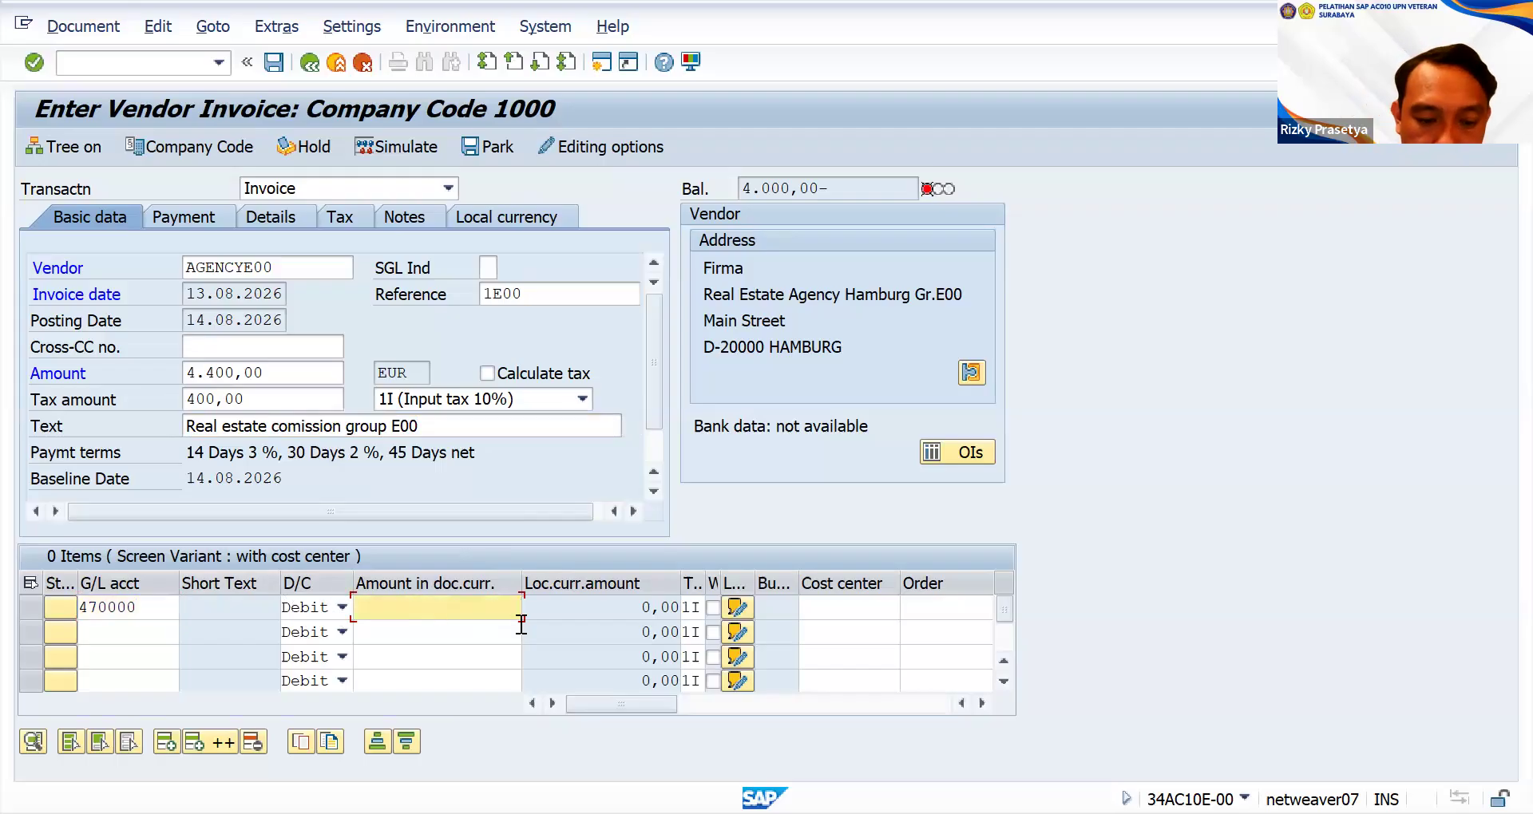
type("40000")
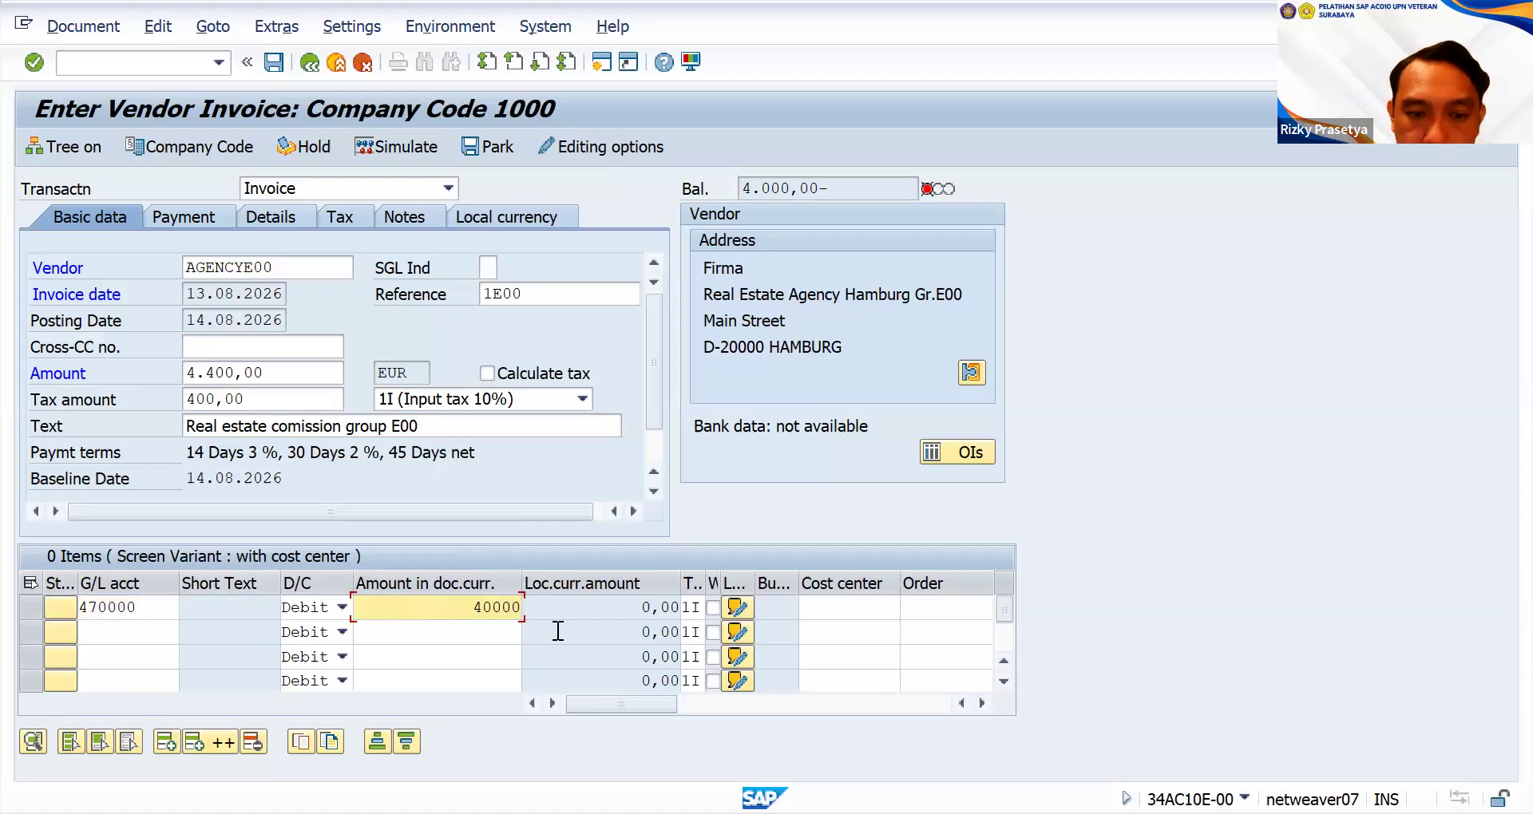
key("BackSpace")
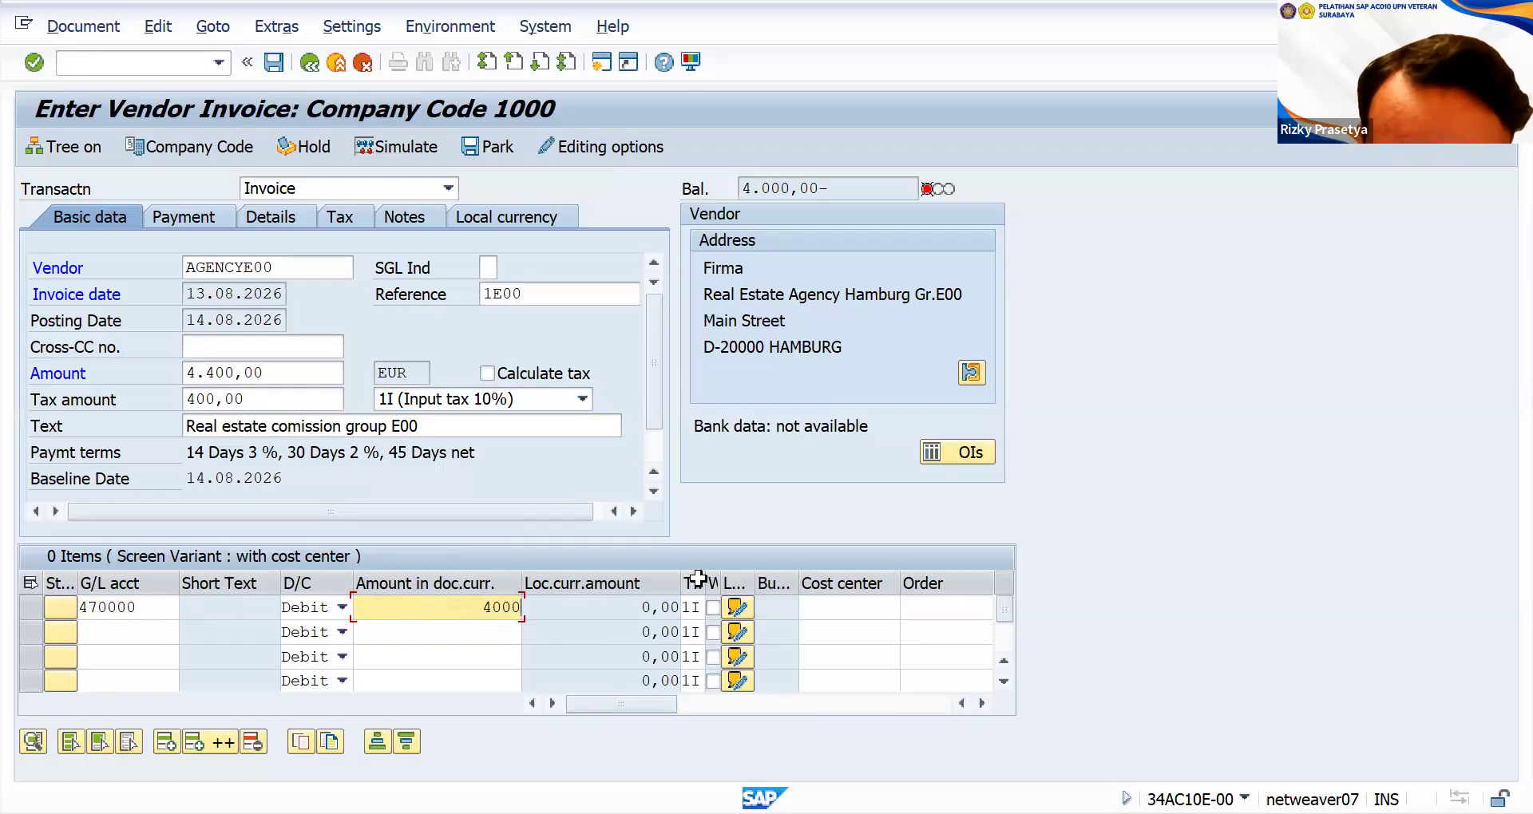
left_click_drag(724, 580, 714, 583)
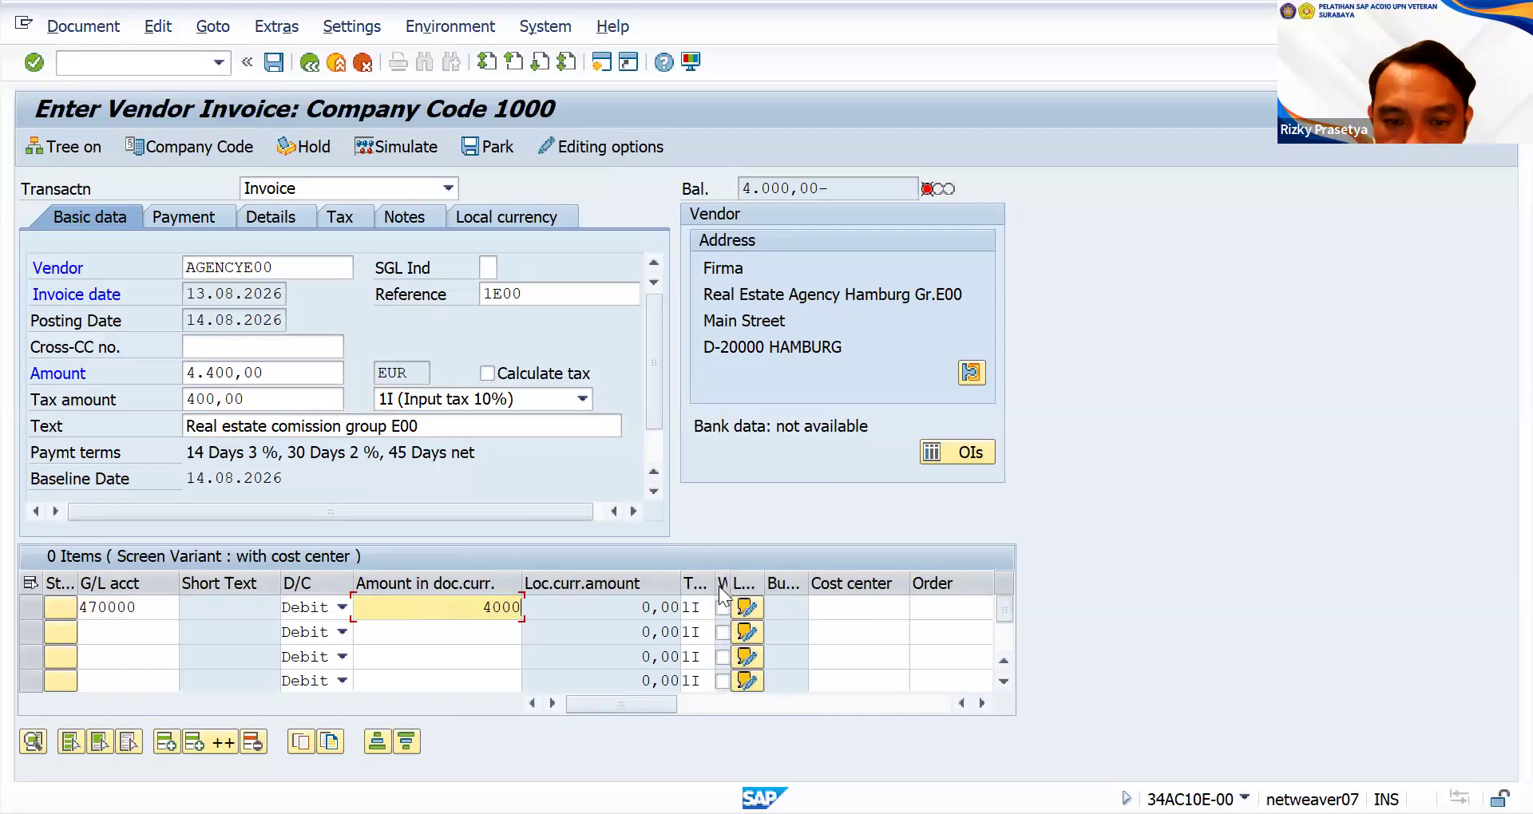
- Assign cost center CC-E00 to the first line item and post the invoice
left_click(827, 605)
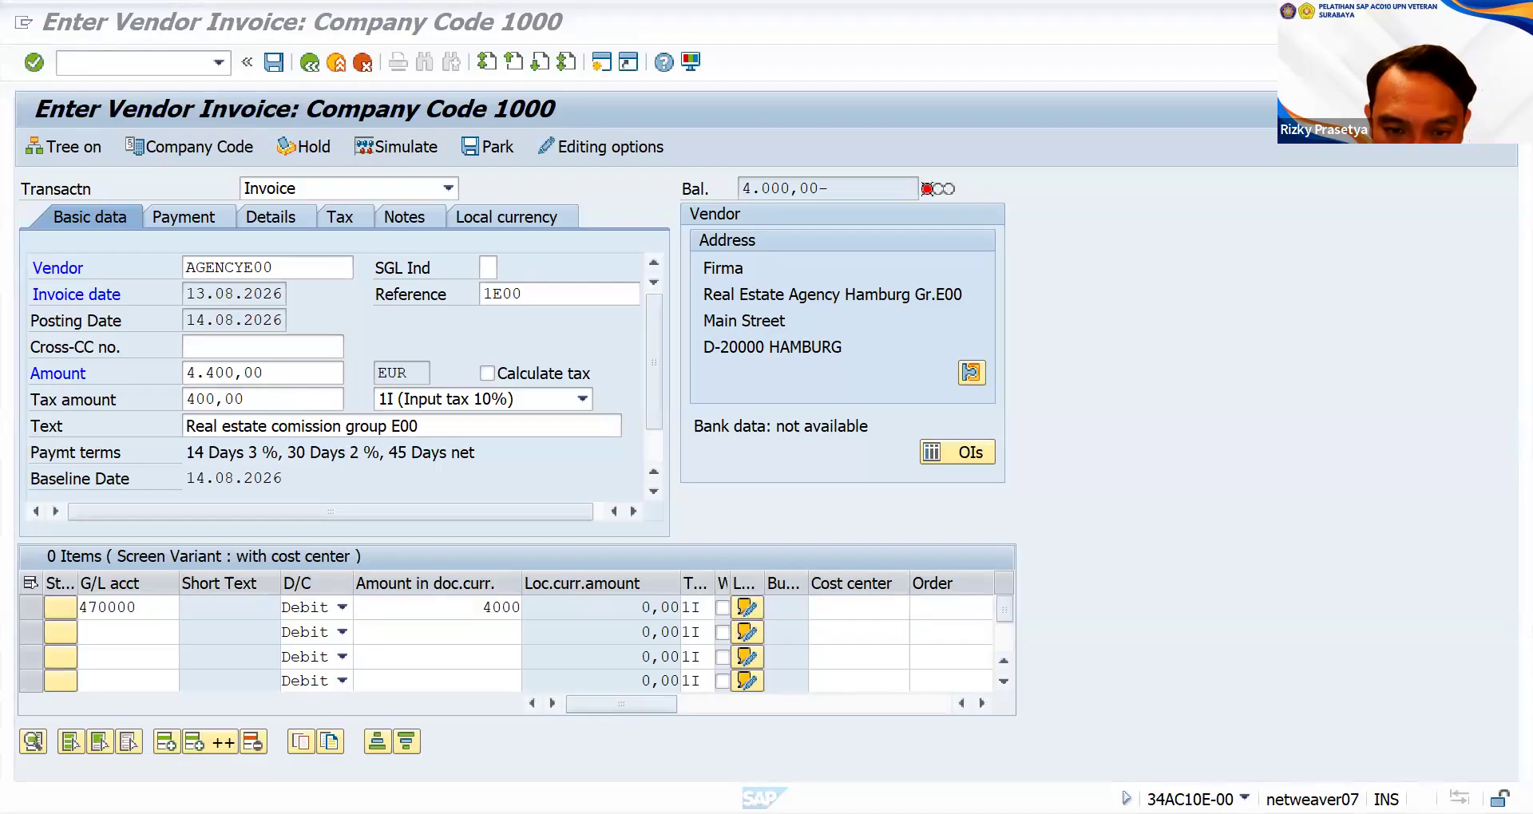
left_click(845, 608)
type("CC-E00")
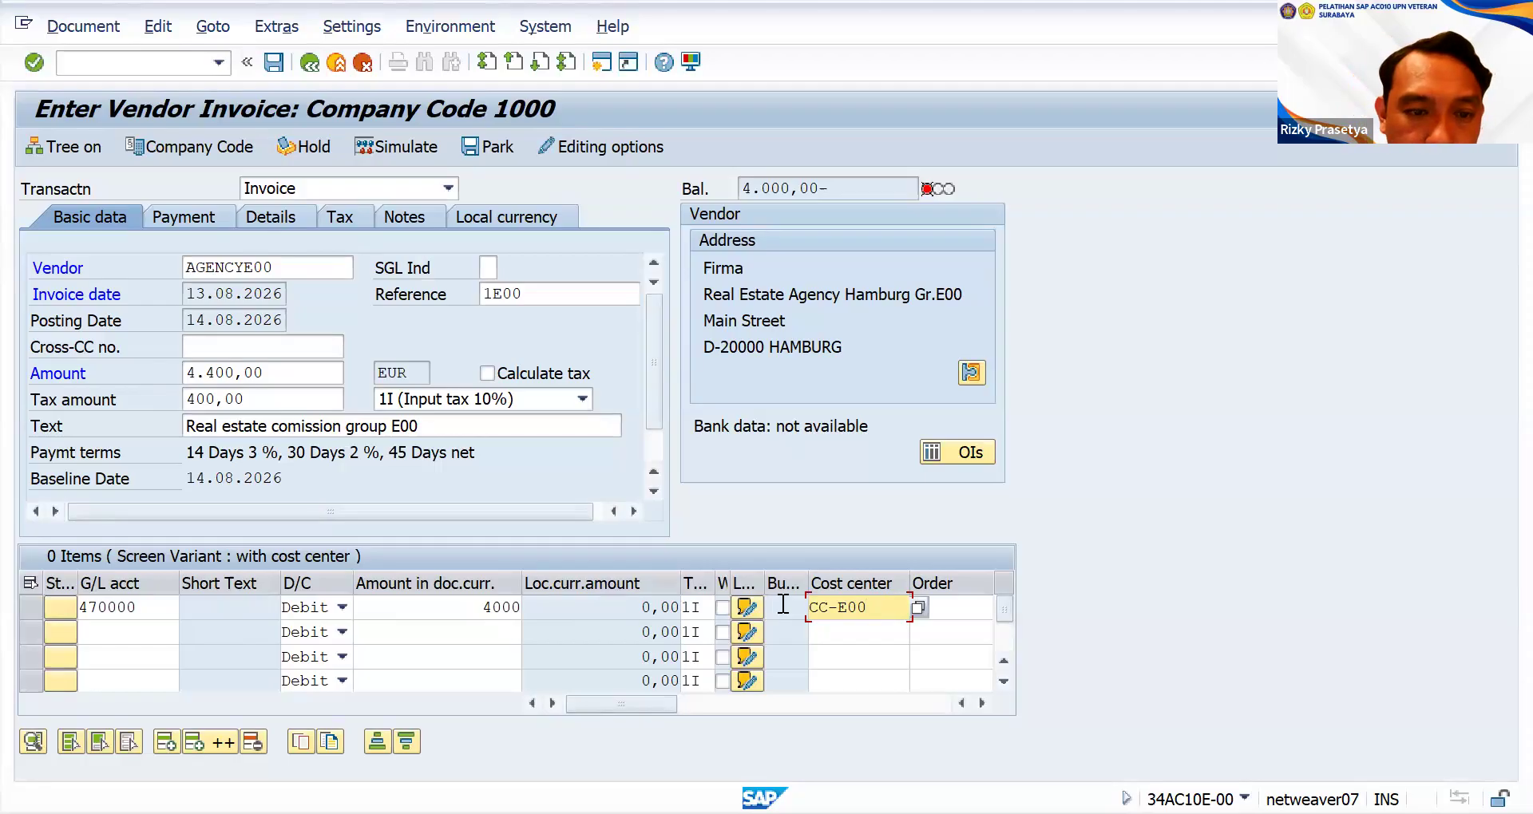
left_click(275, 63)
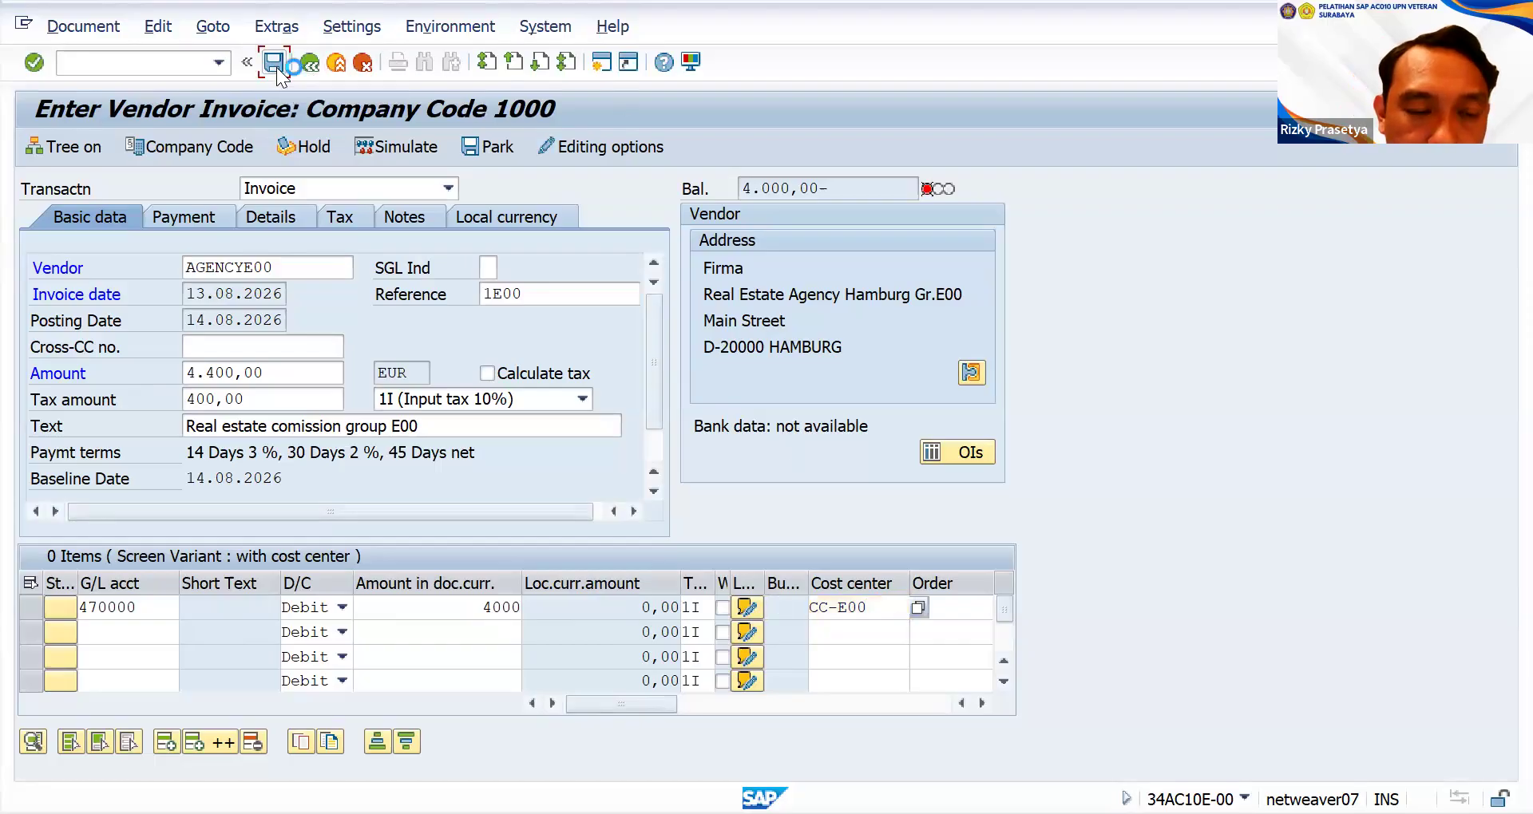
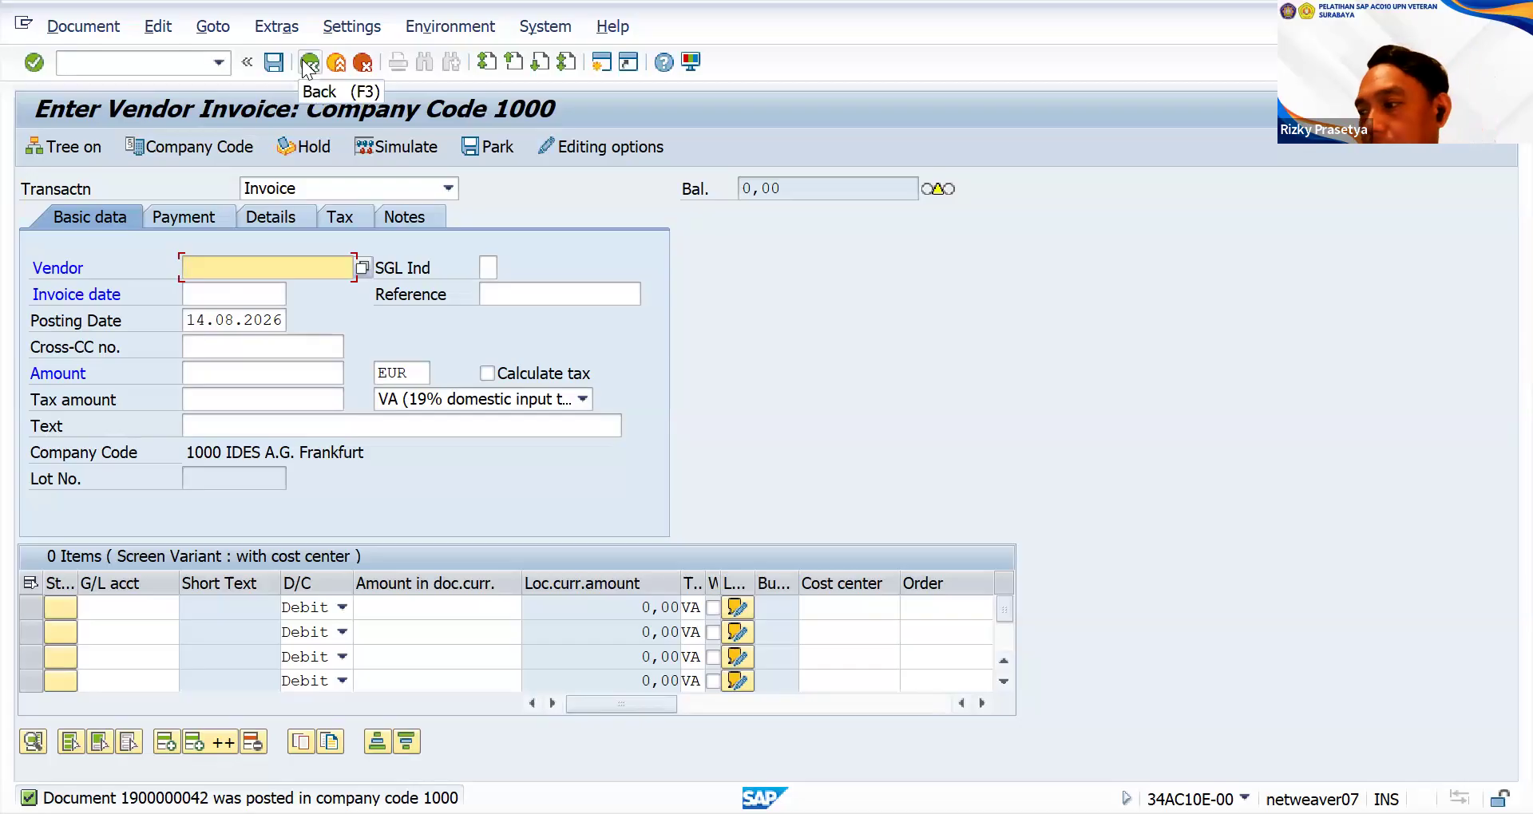
- Leave the vendor invoice entry, discarding the blank form, and return to the SAP Easy Access menu
left_click(308, 64)
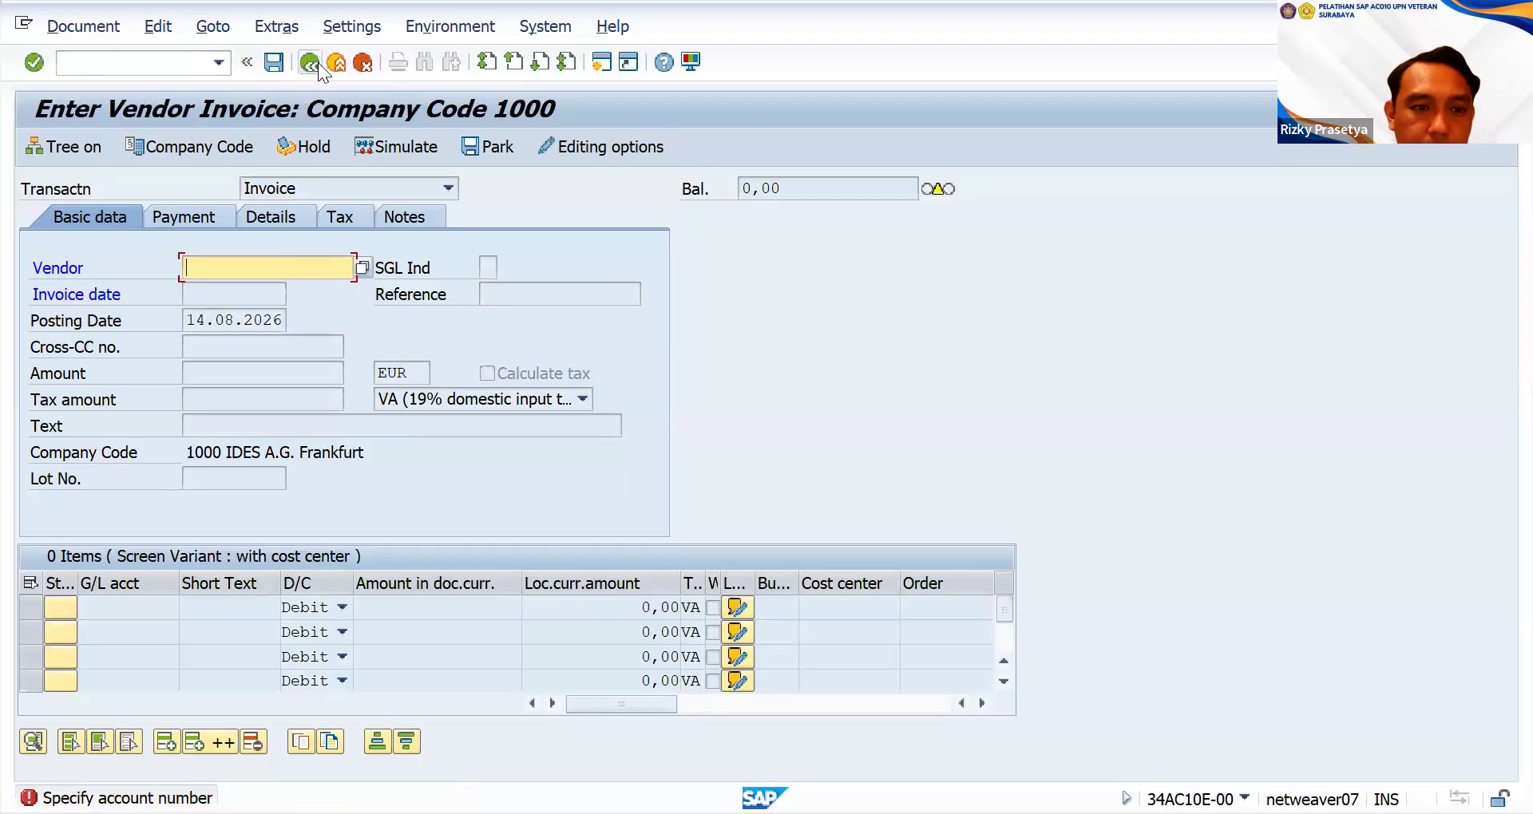
left_click(318, 63)
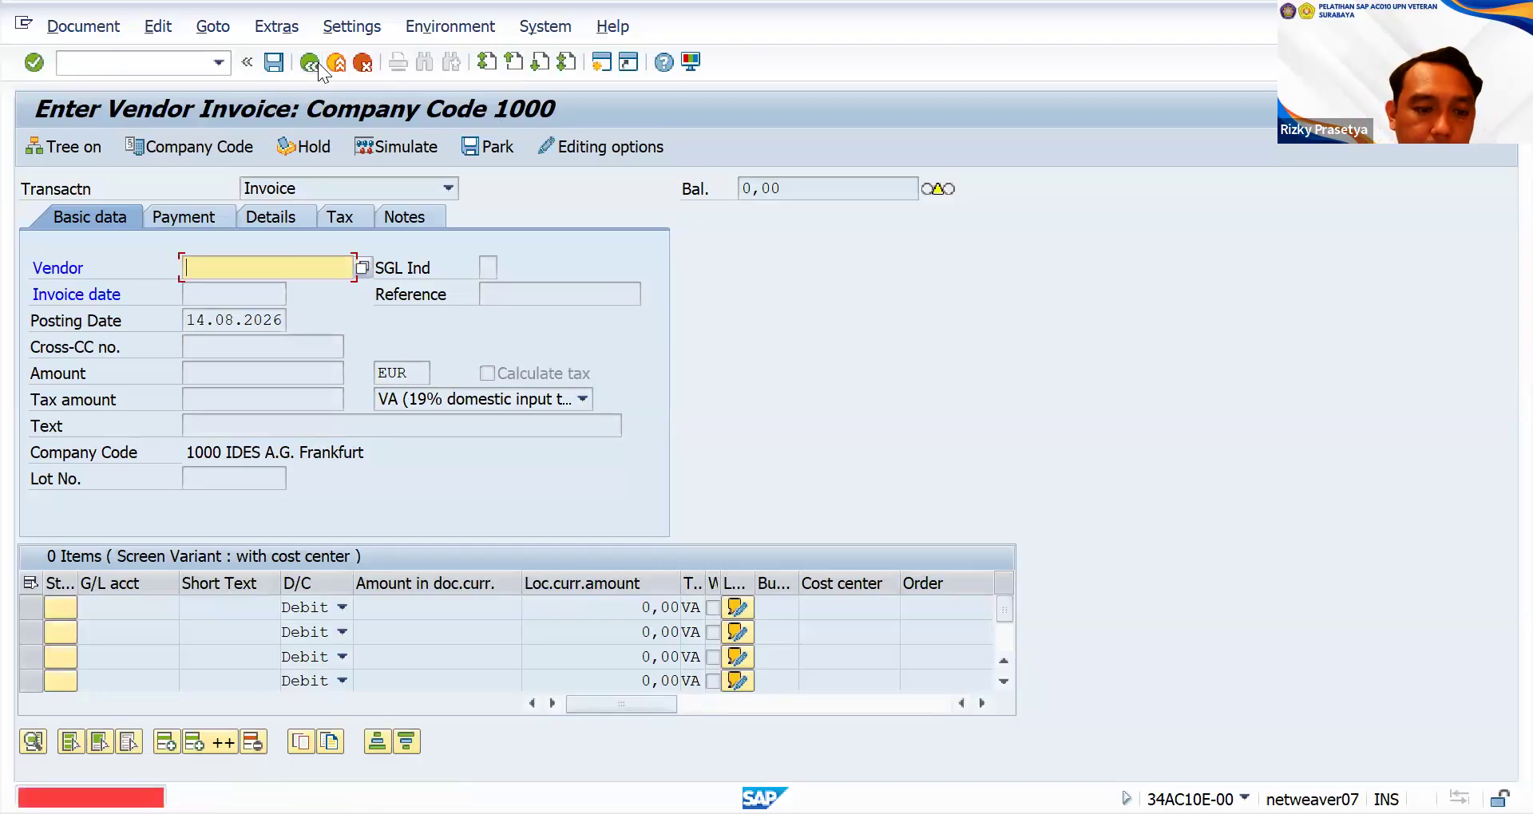
left_click(318, 66)
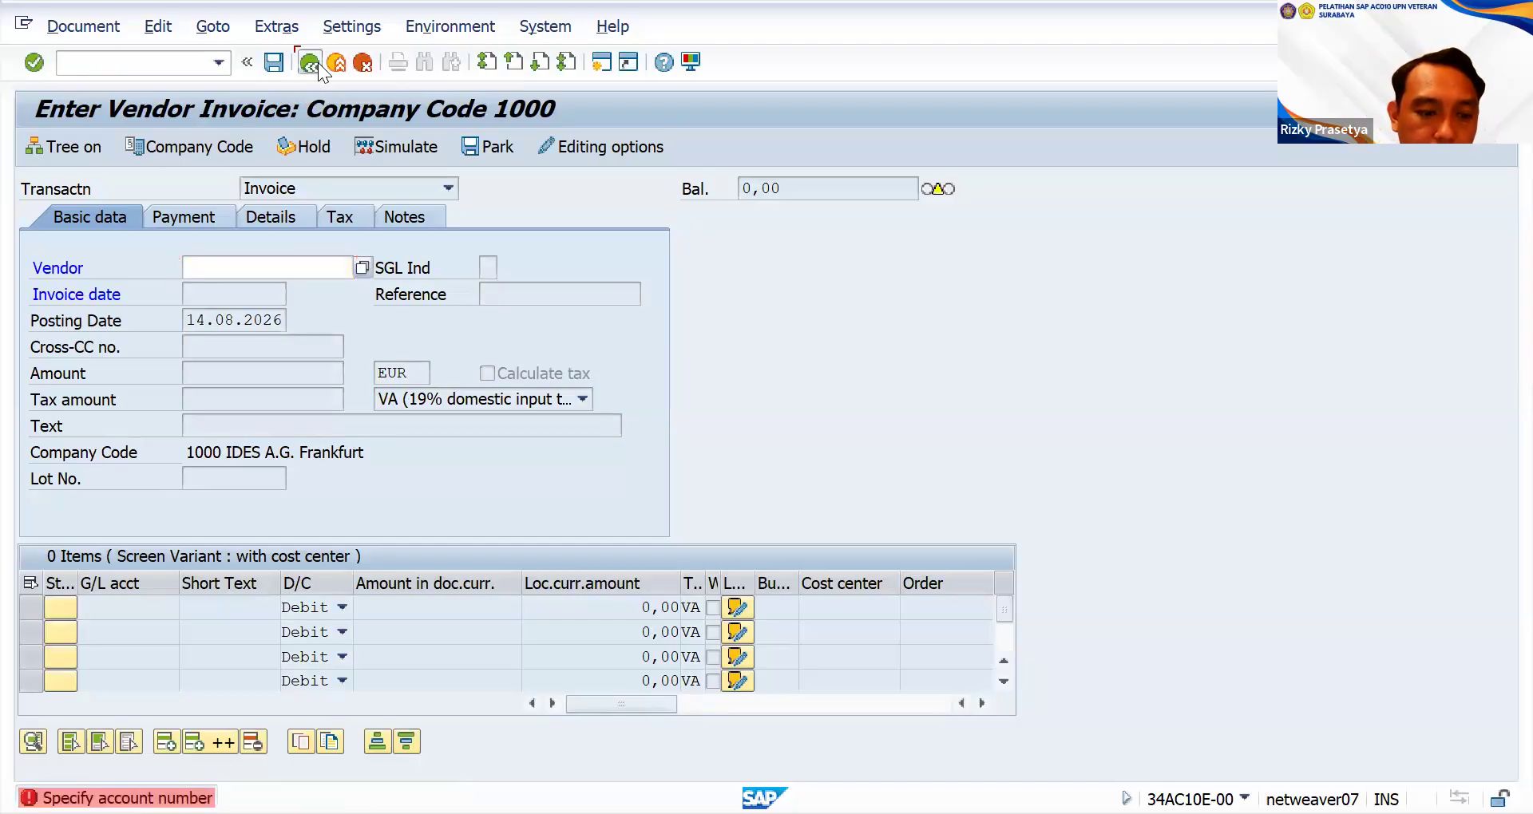
left_click(364, 66)
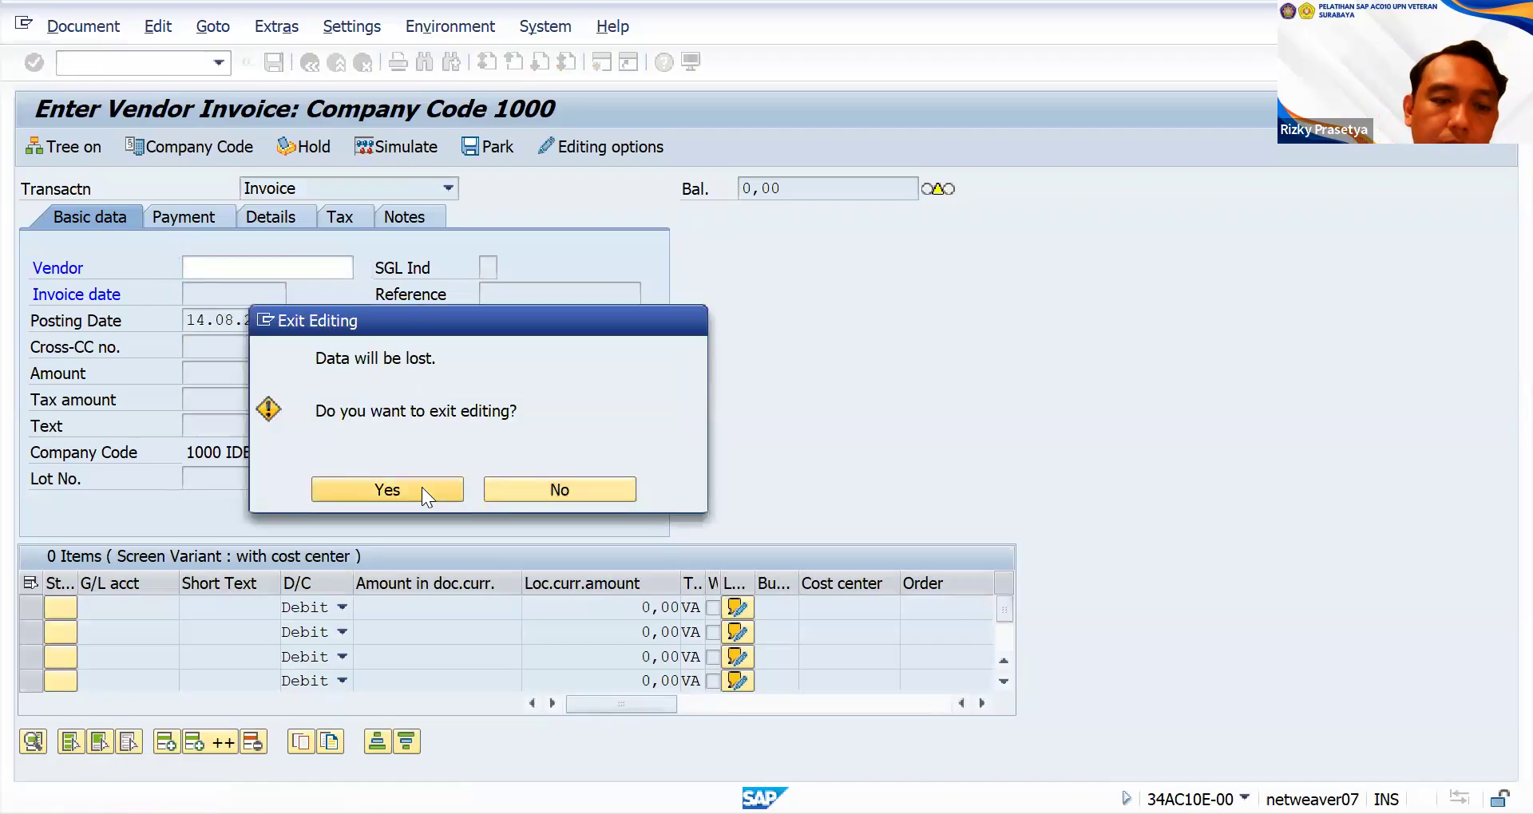
left_click(387, 489)
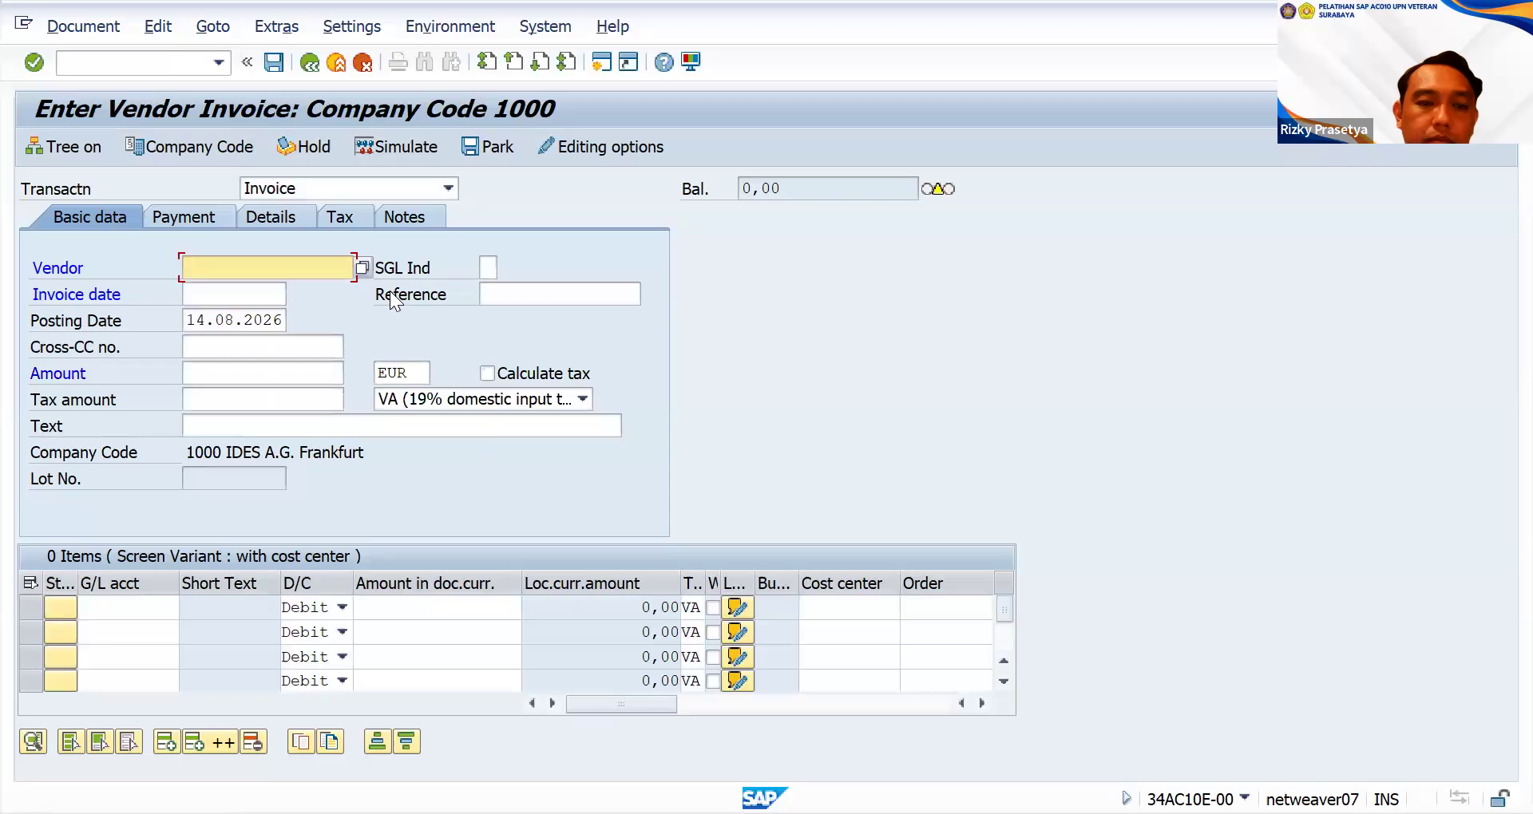
left_click(362, 63)
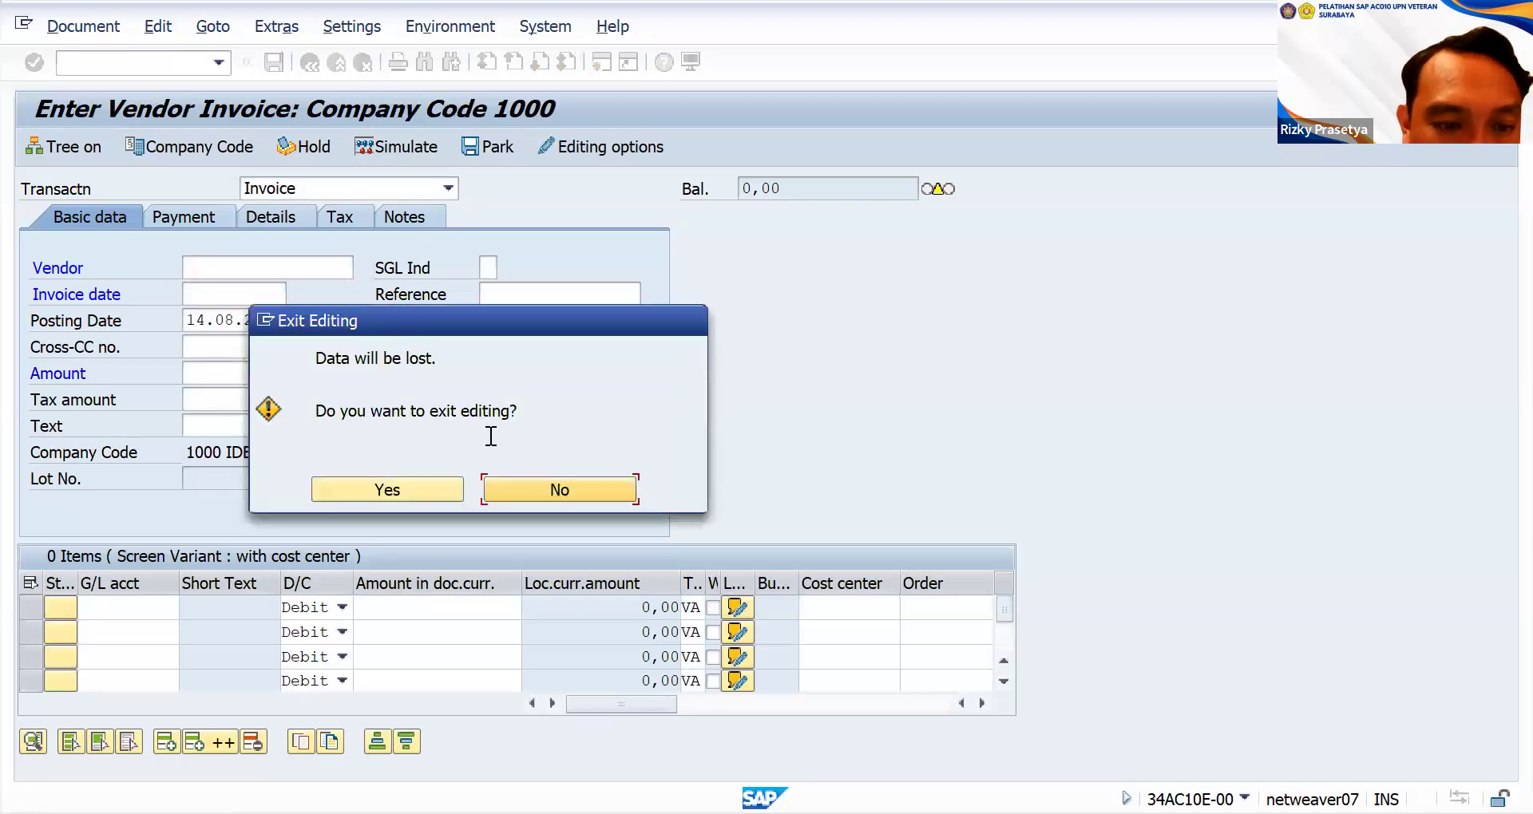
left_click(387, 490)
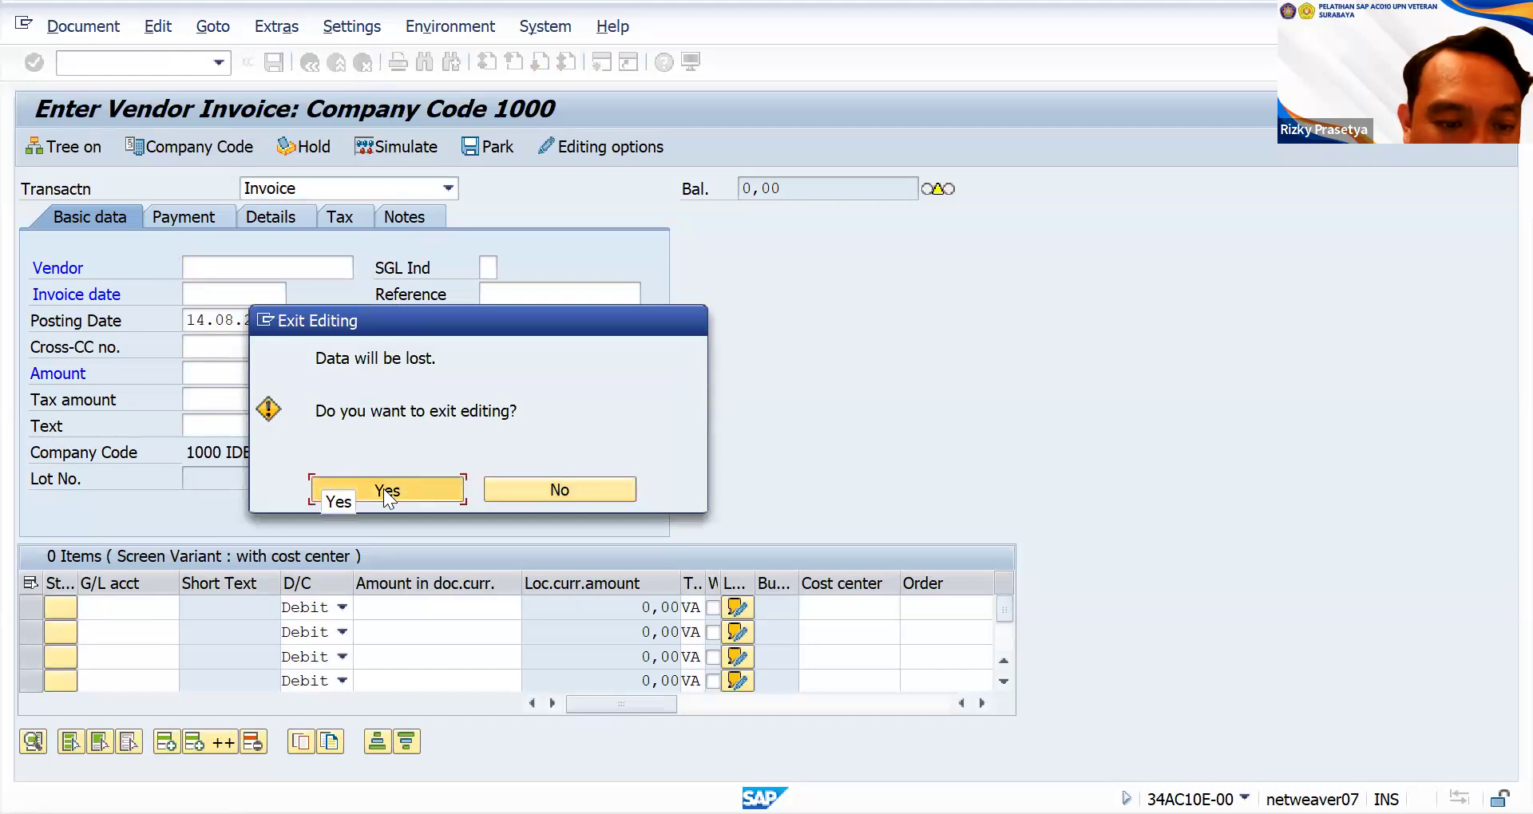
left_click(400, 482)
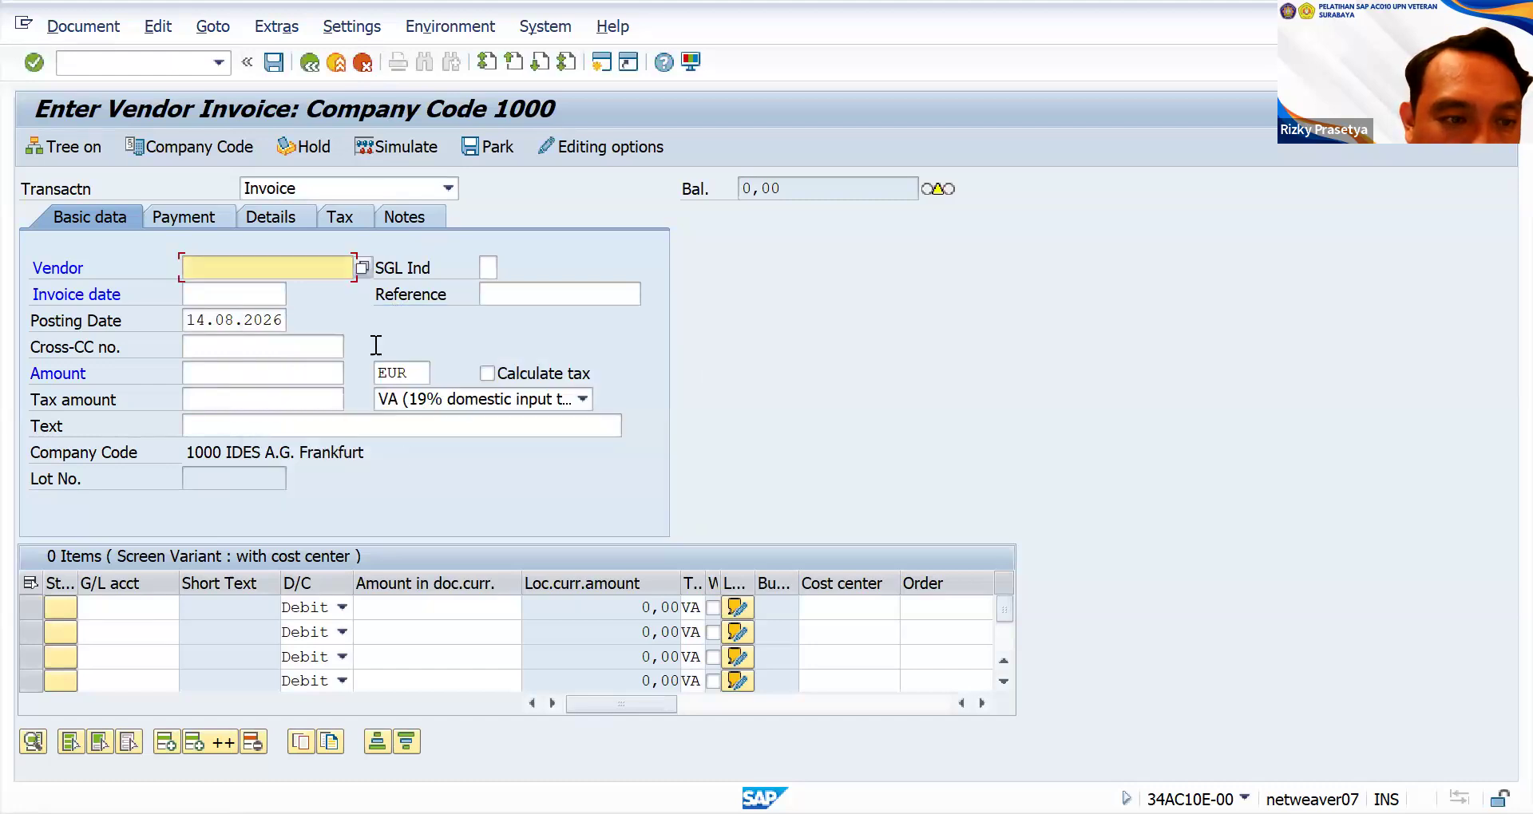
left_click(335, 62)
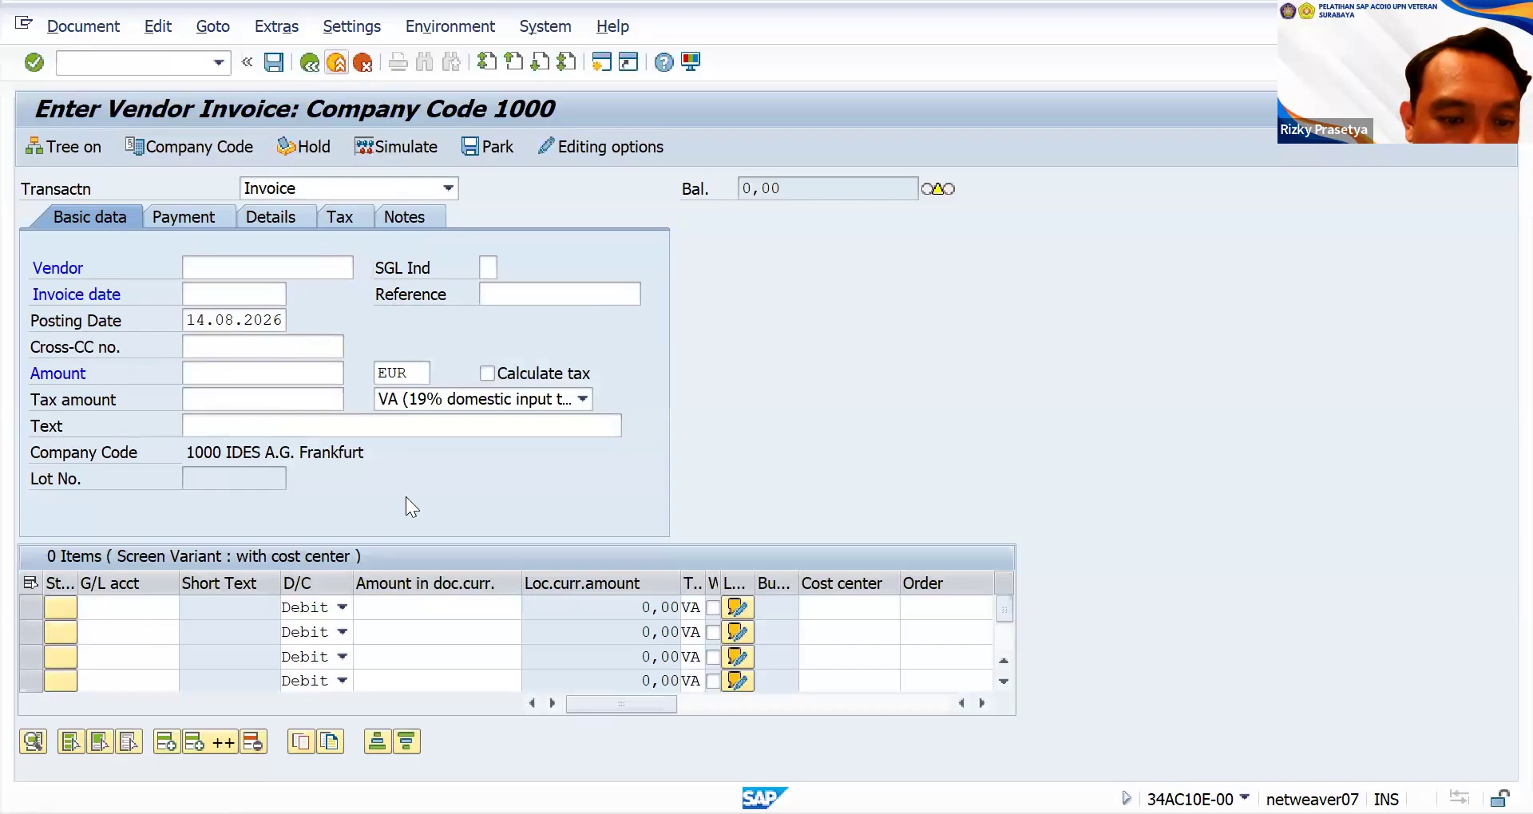
left_click(412, 478)
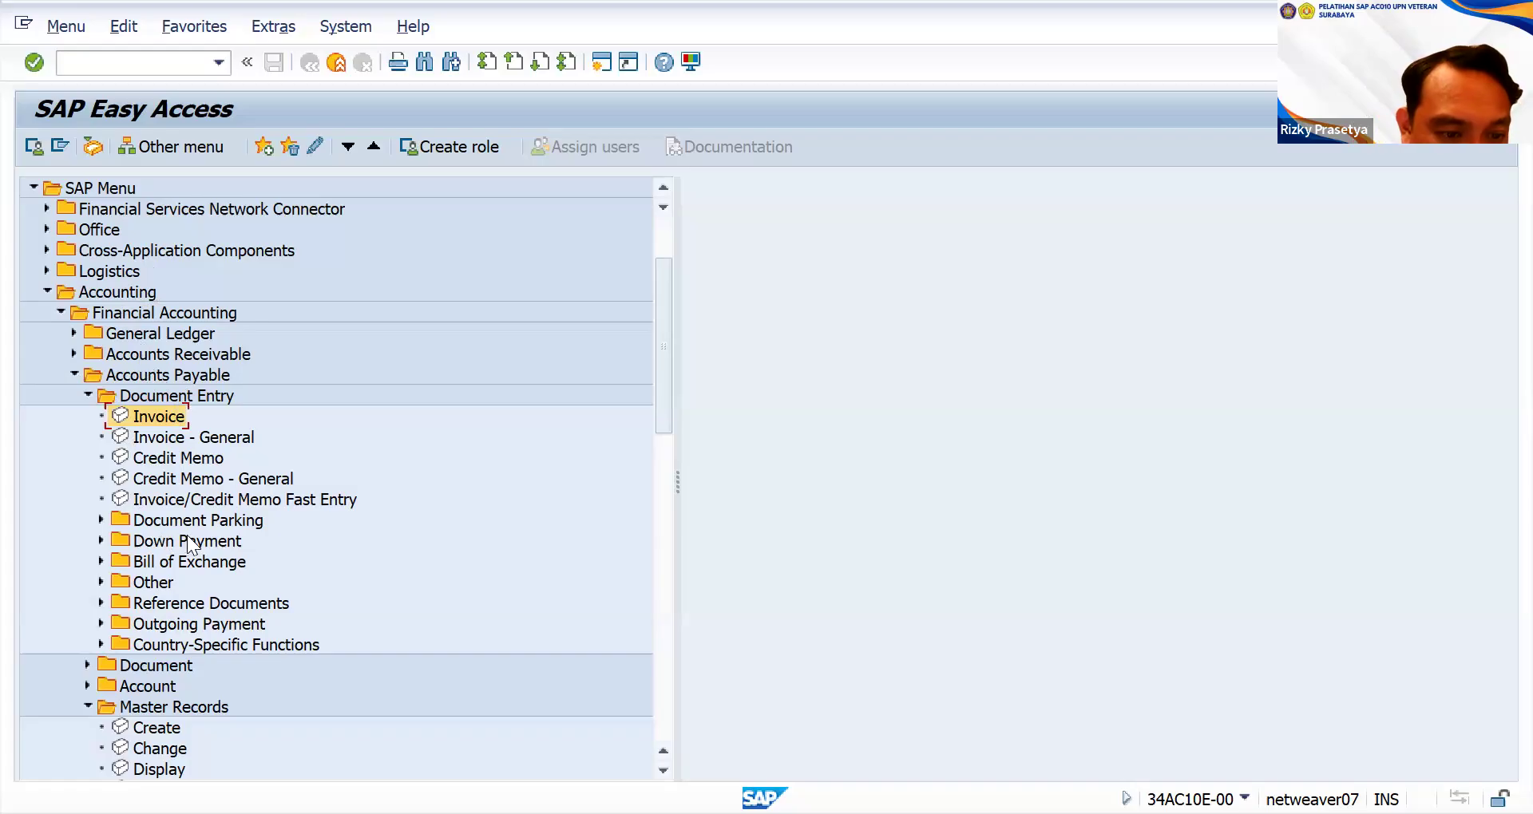
- Open the vendor balance display from the account functions of Accounts Payable
left_click(88, 685)
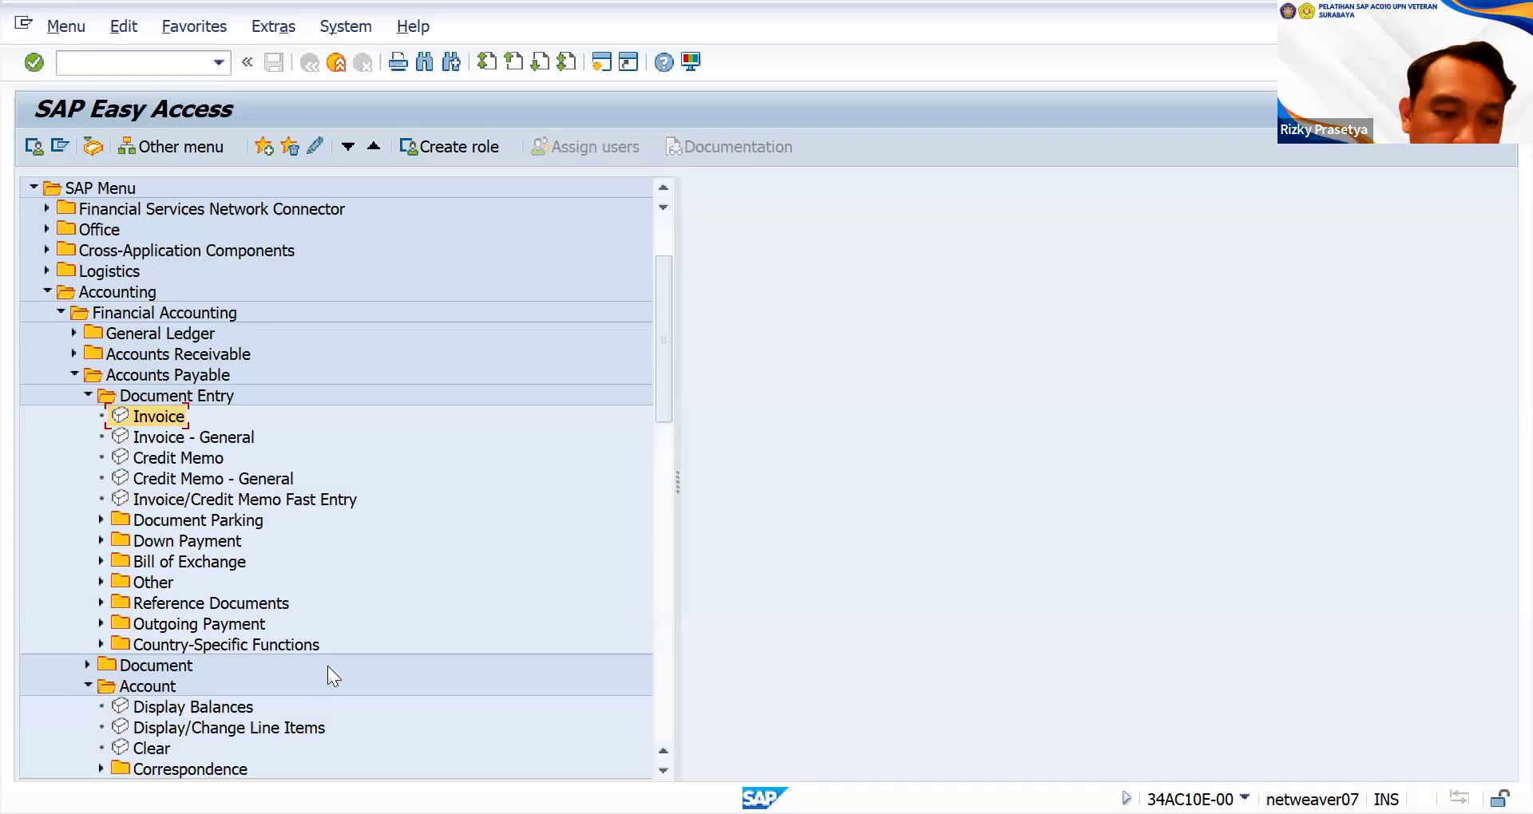
scroll(328, 663, "down", 1)
left_click(223, 644)
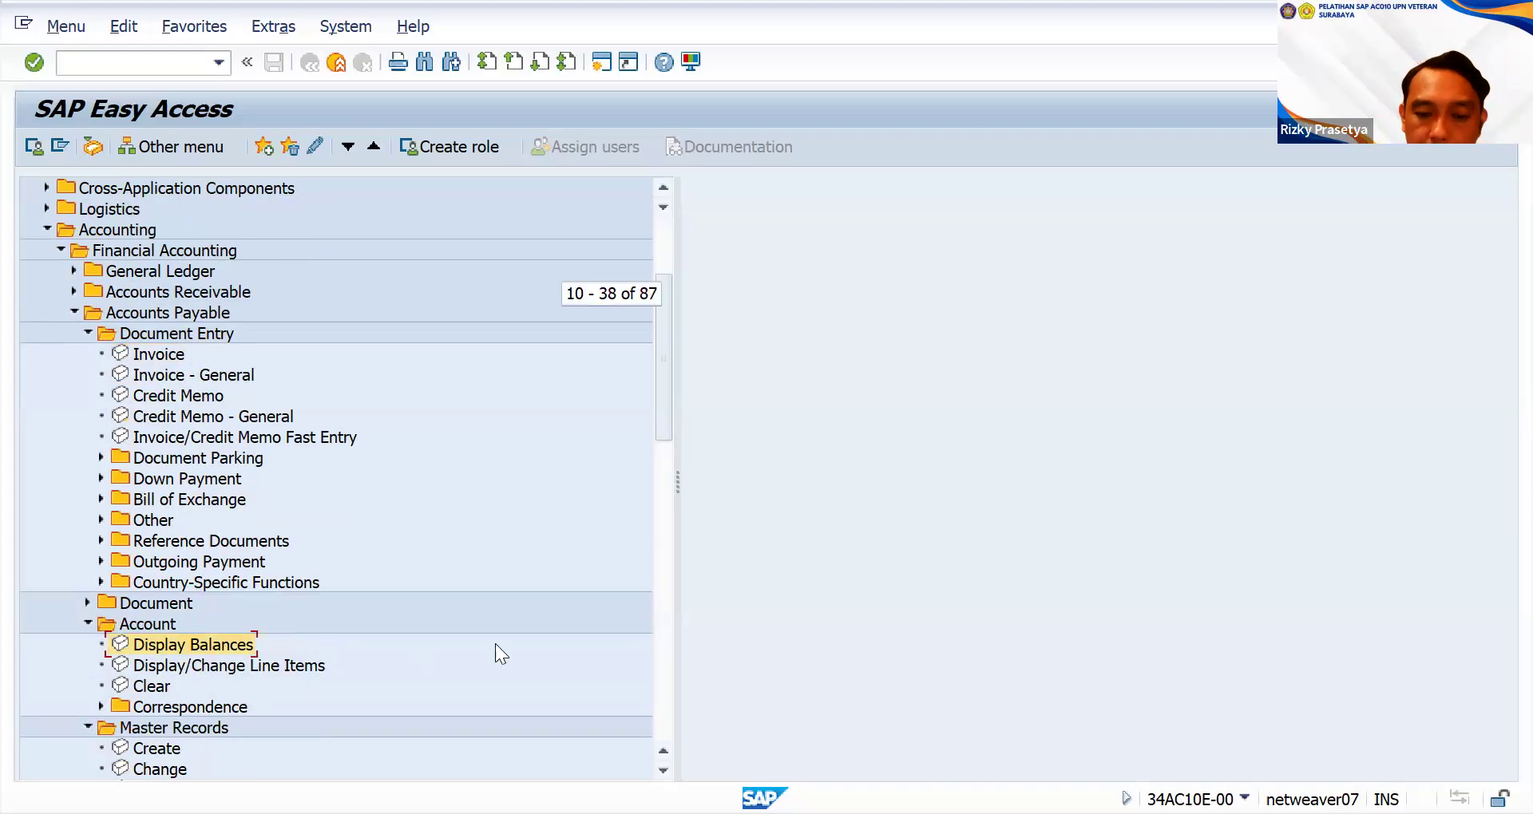
key("Return")
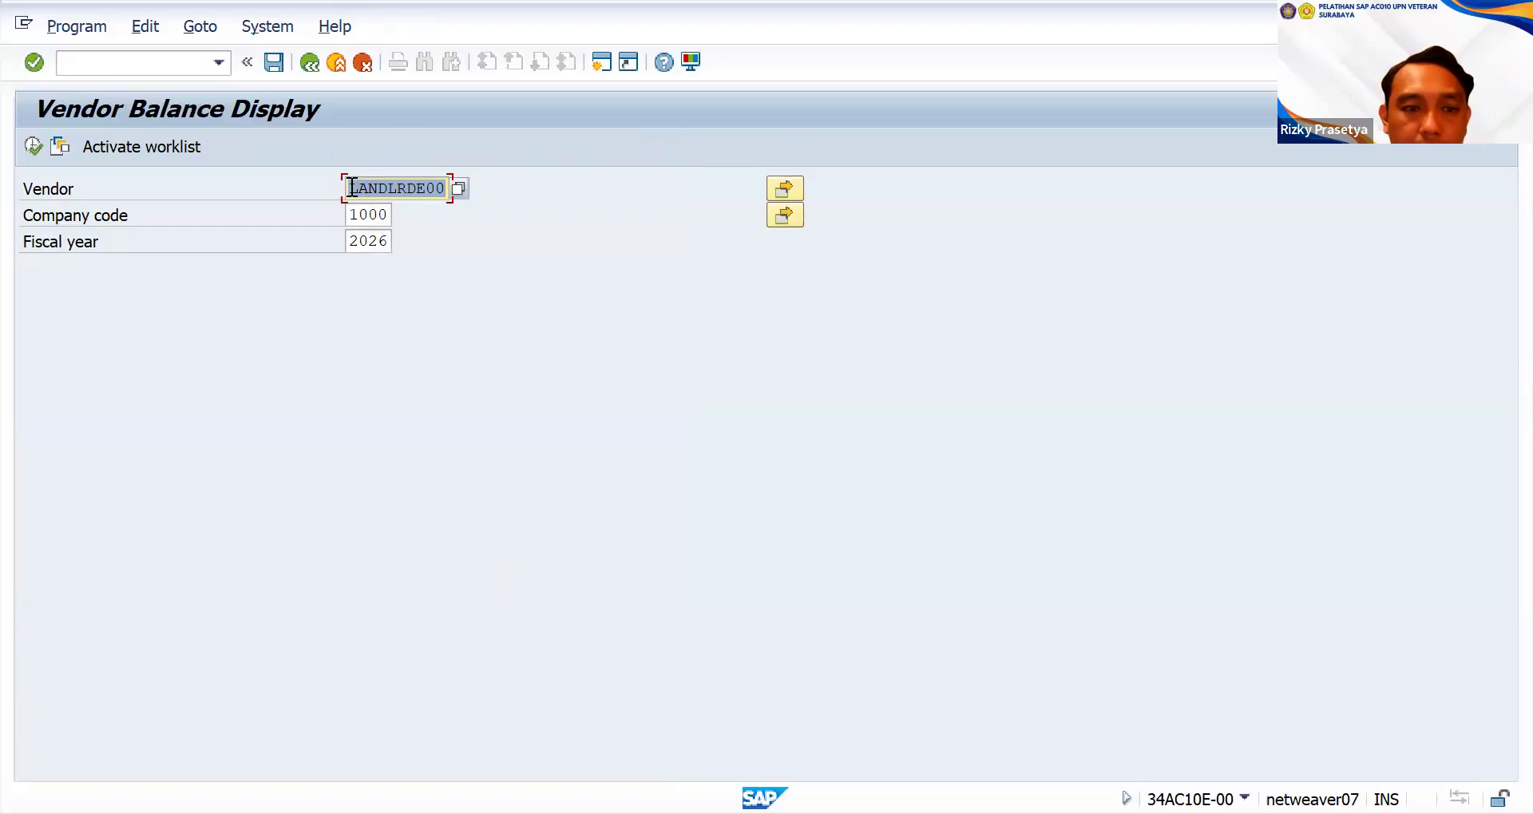
- Display the balances of vendor AGENCYE00 in company code 1000 for fiscal year 2026 and review all periods
left_click_drag(351, 188, 474, 189)
type("CC-E00")
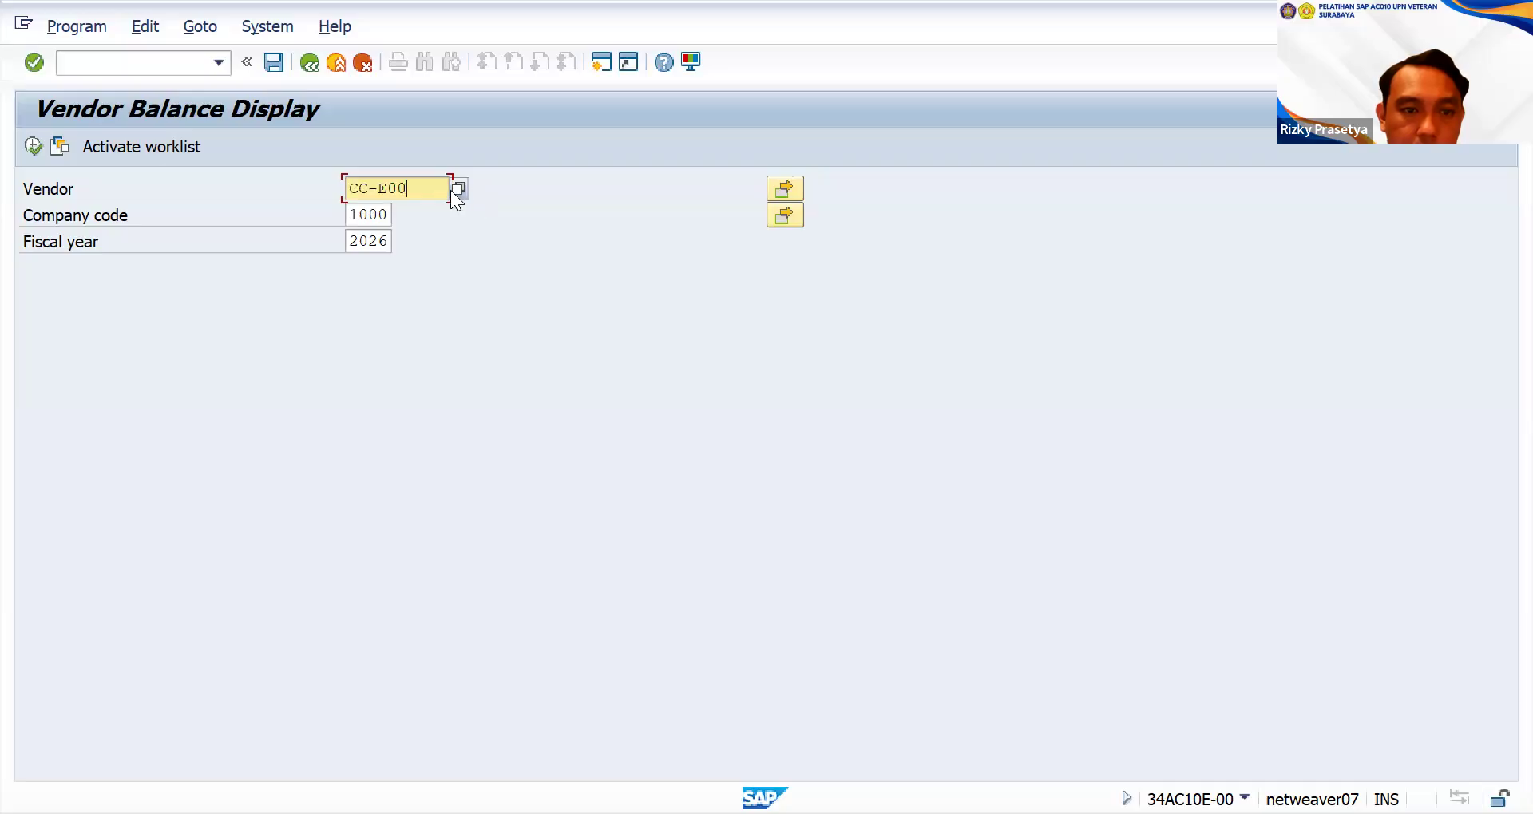
key("BackSpace")
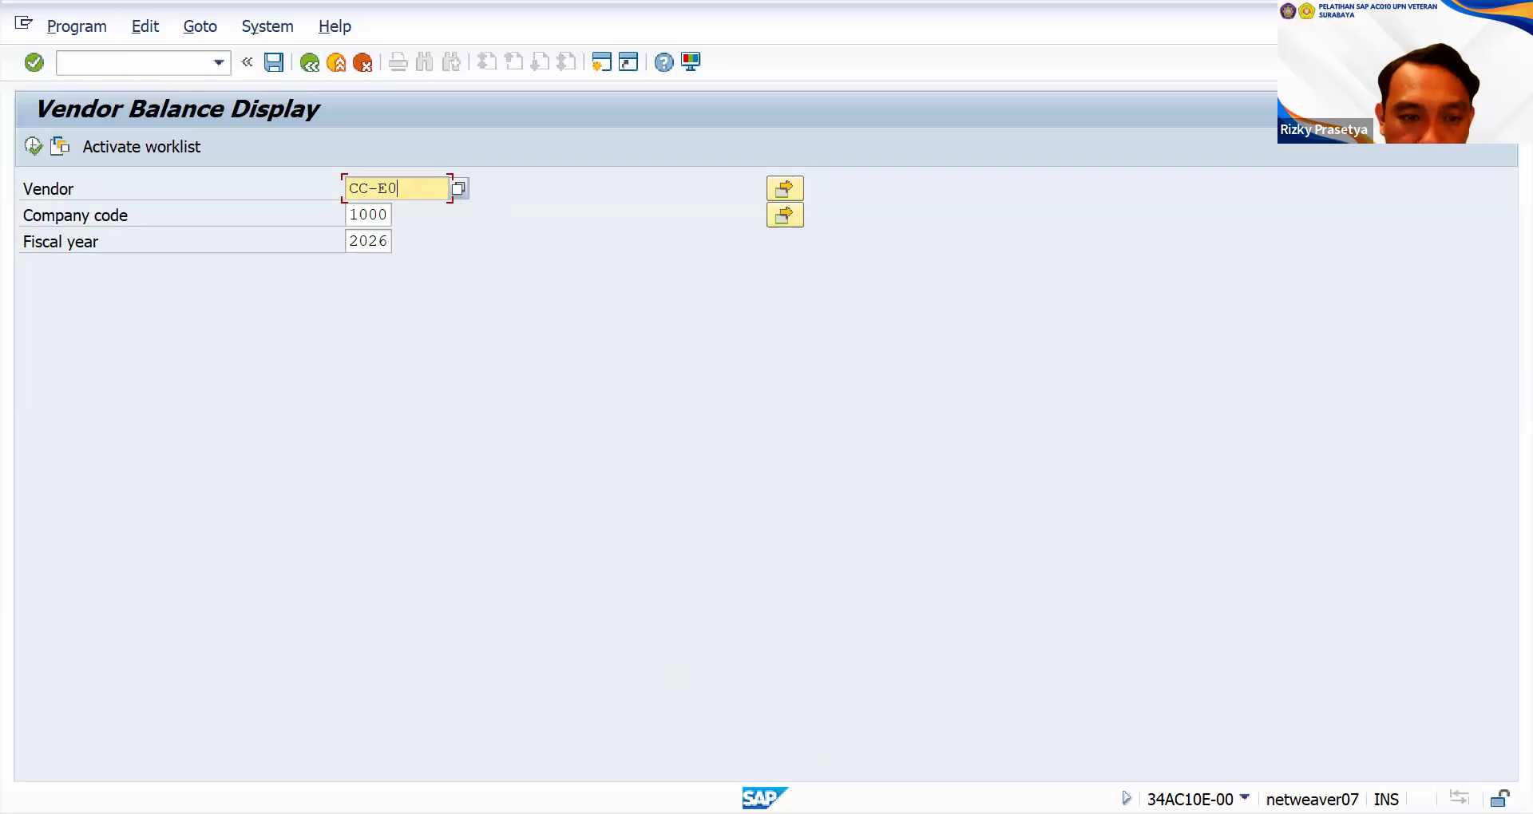
key("F8")
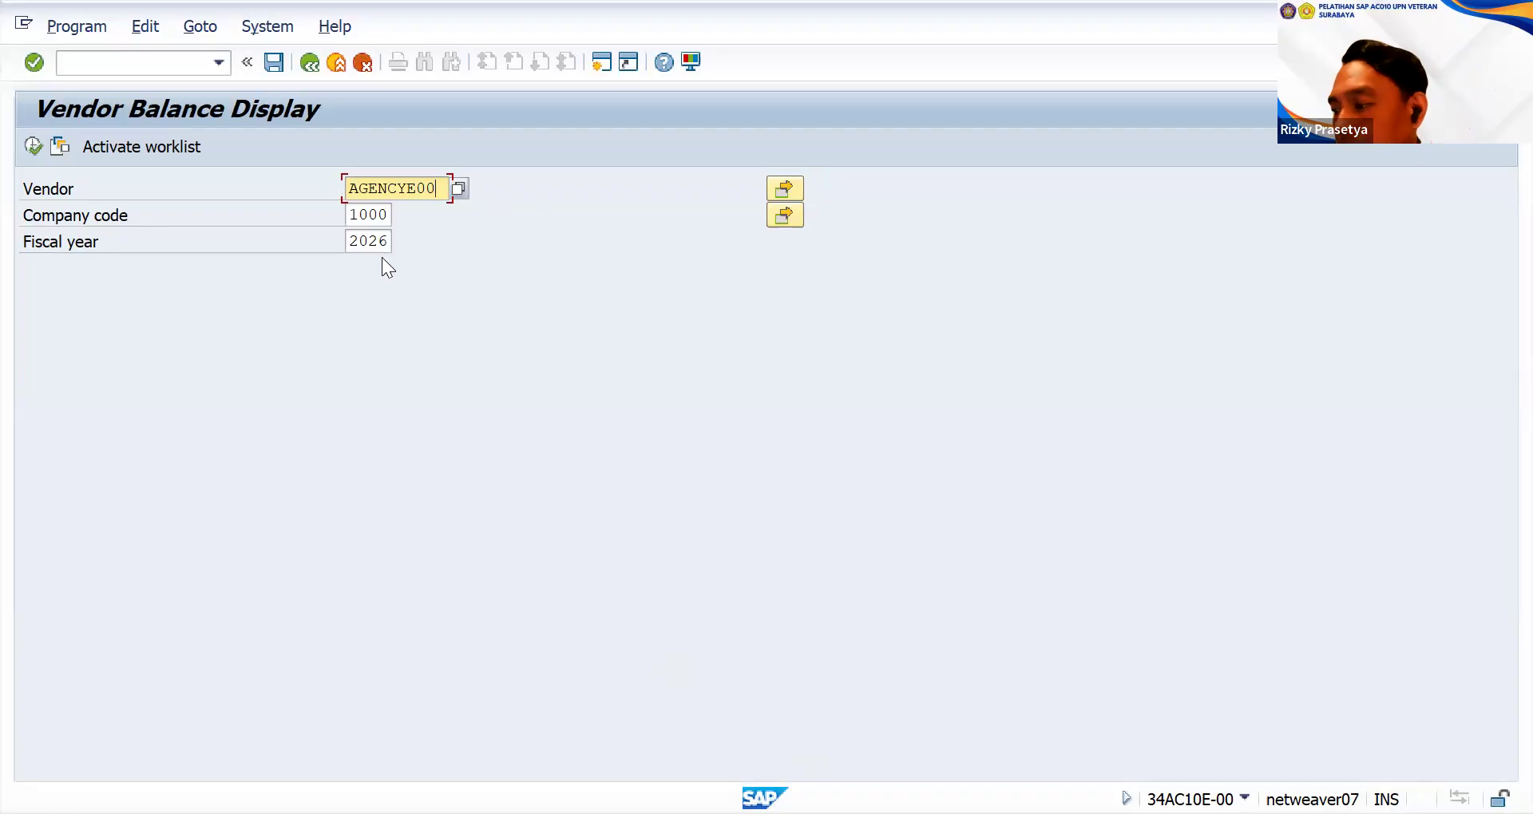
left_click(33, 147)
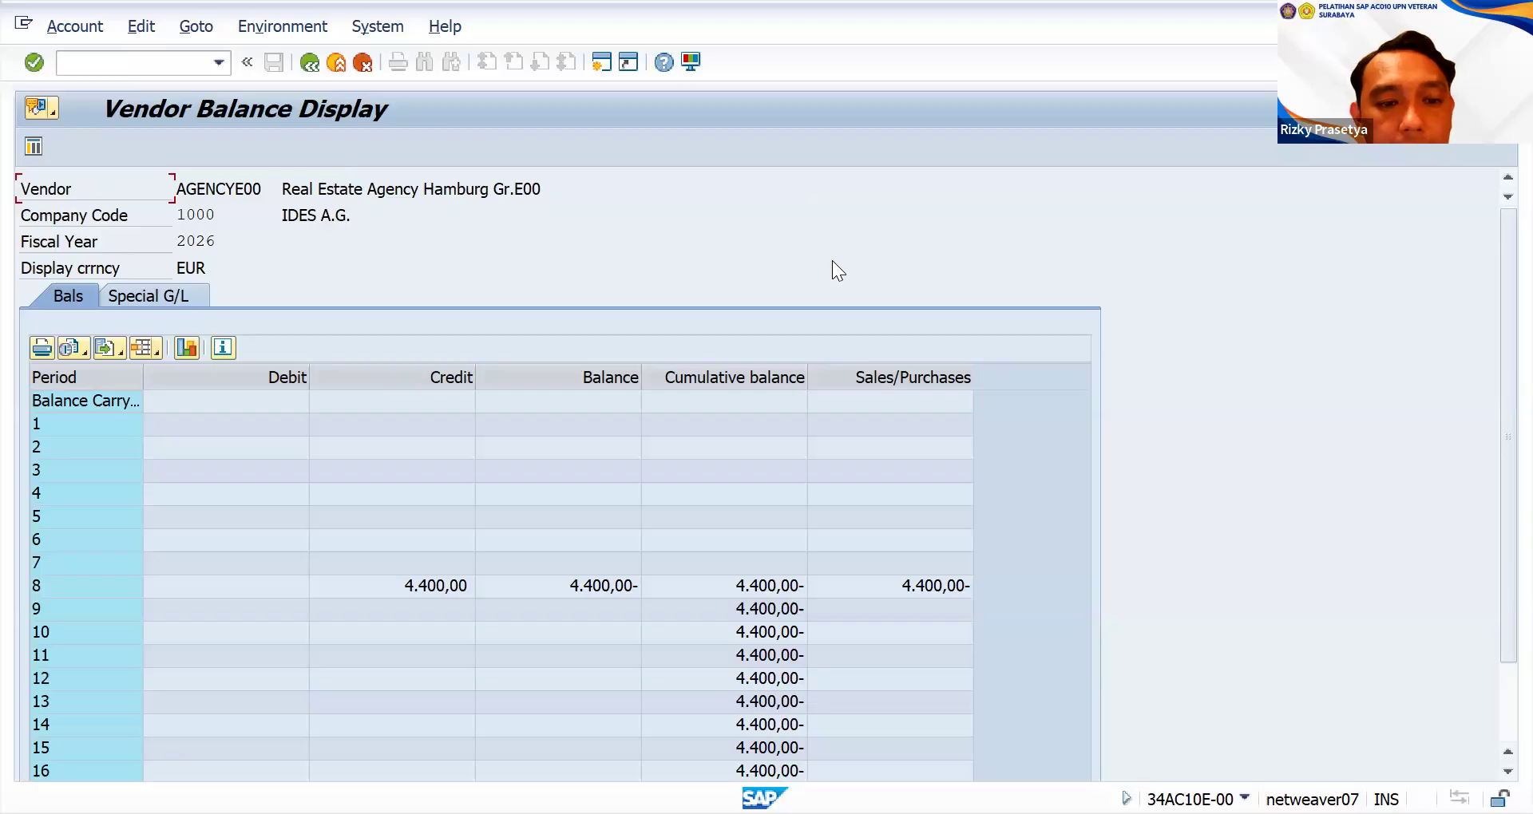
scroll(837, 257, "down", 1)
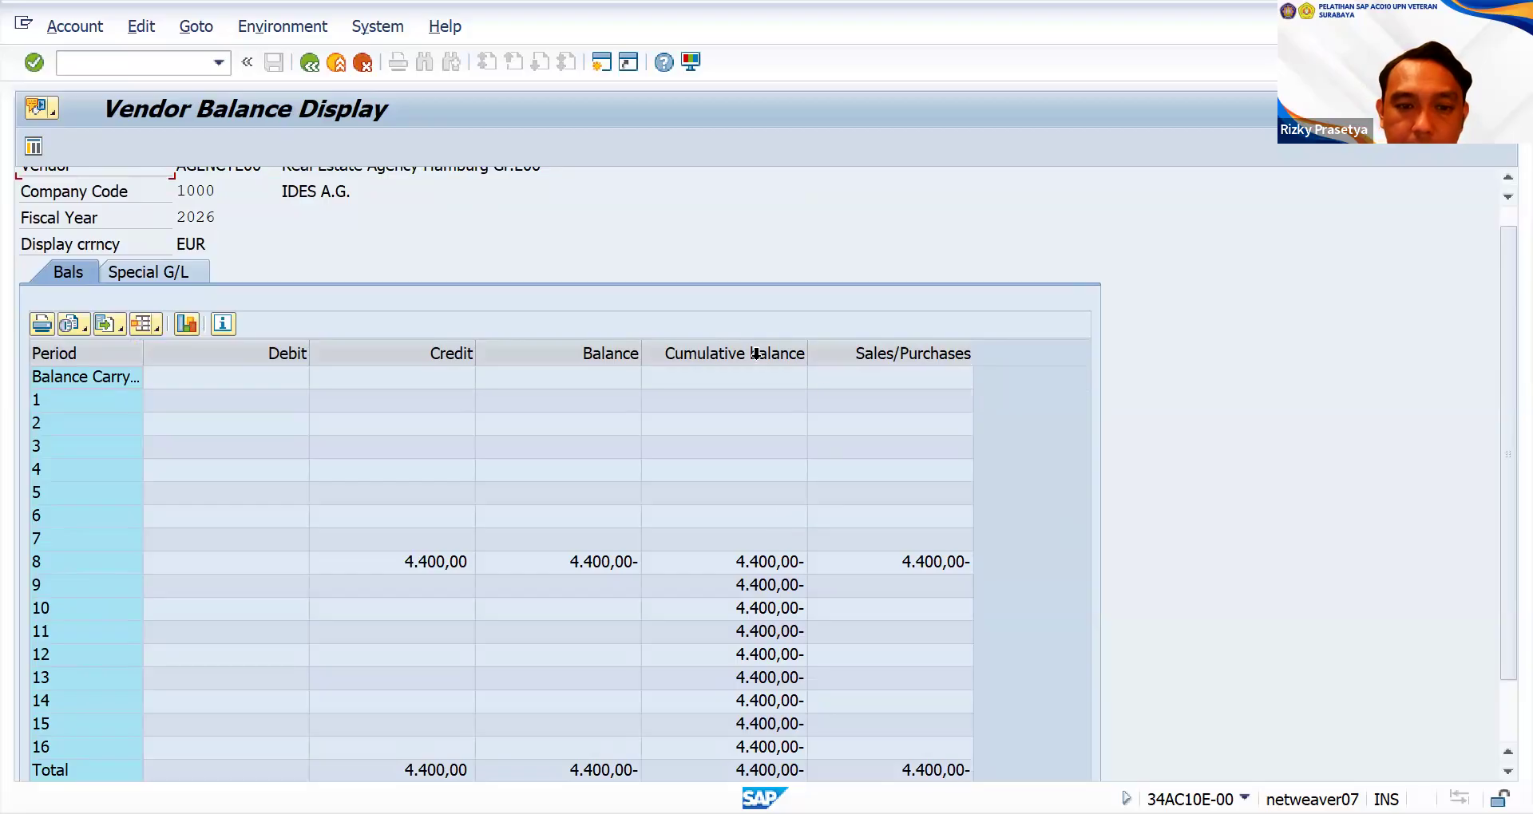
scroll(978, 426, "up", 1)
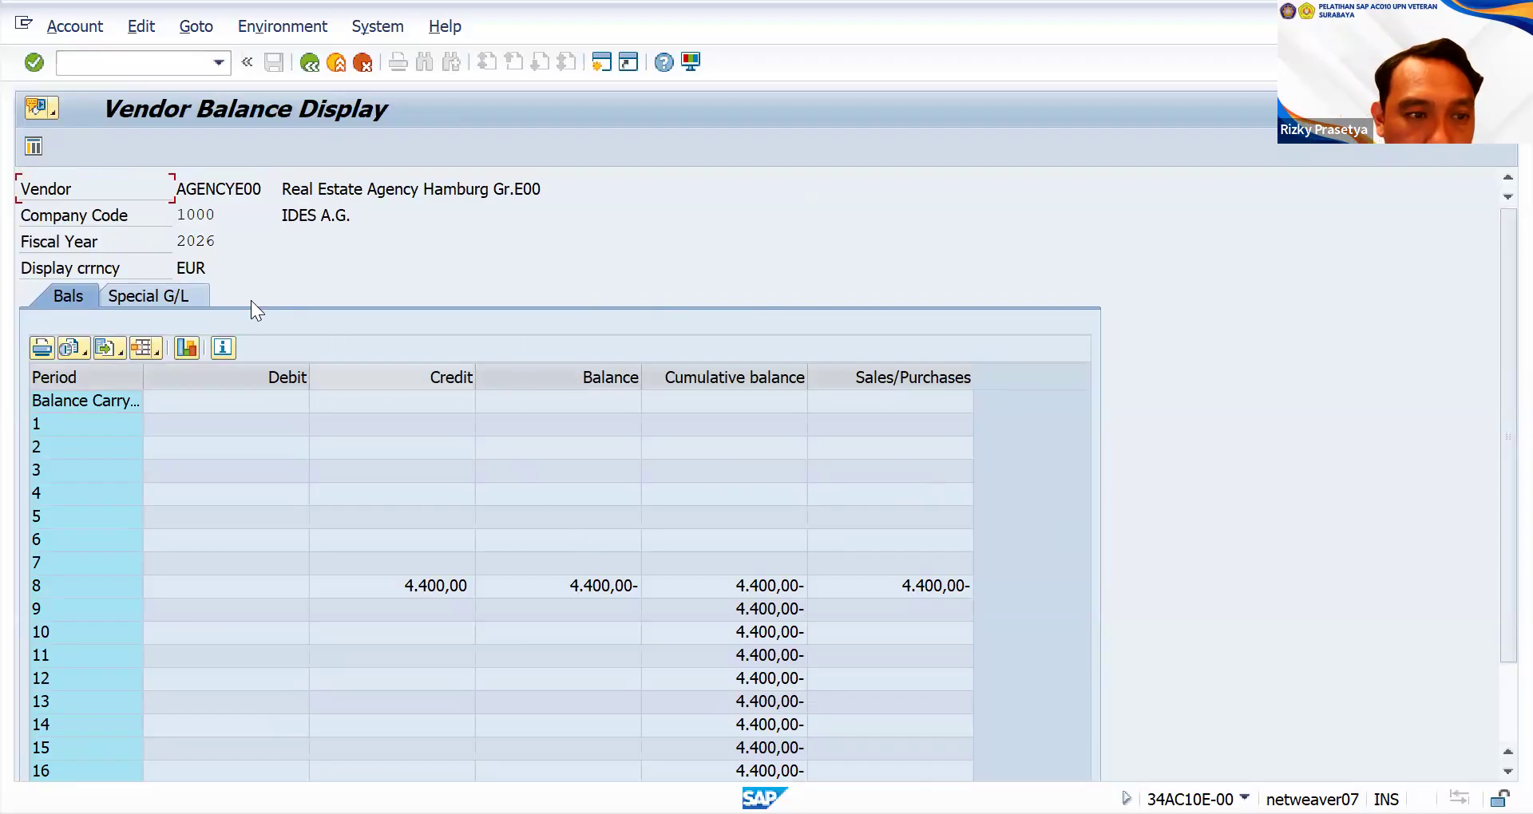
- Examine the line items behind the vendor's period 8 credit and return to the SAP Easy Access menu
left_click(444, 583)
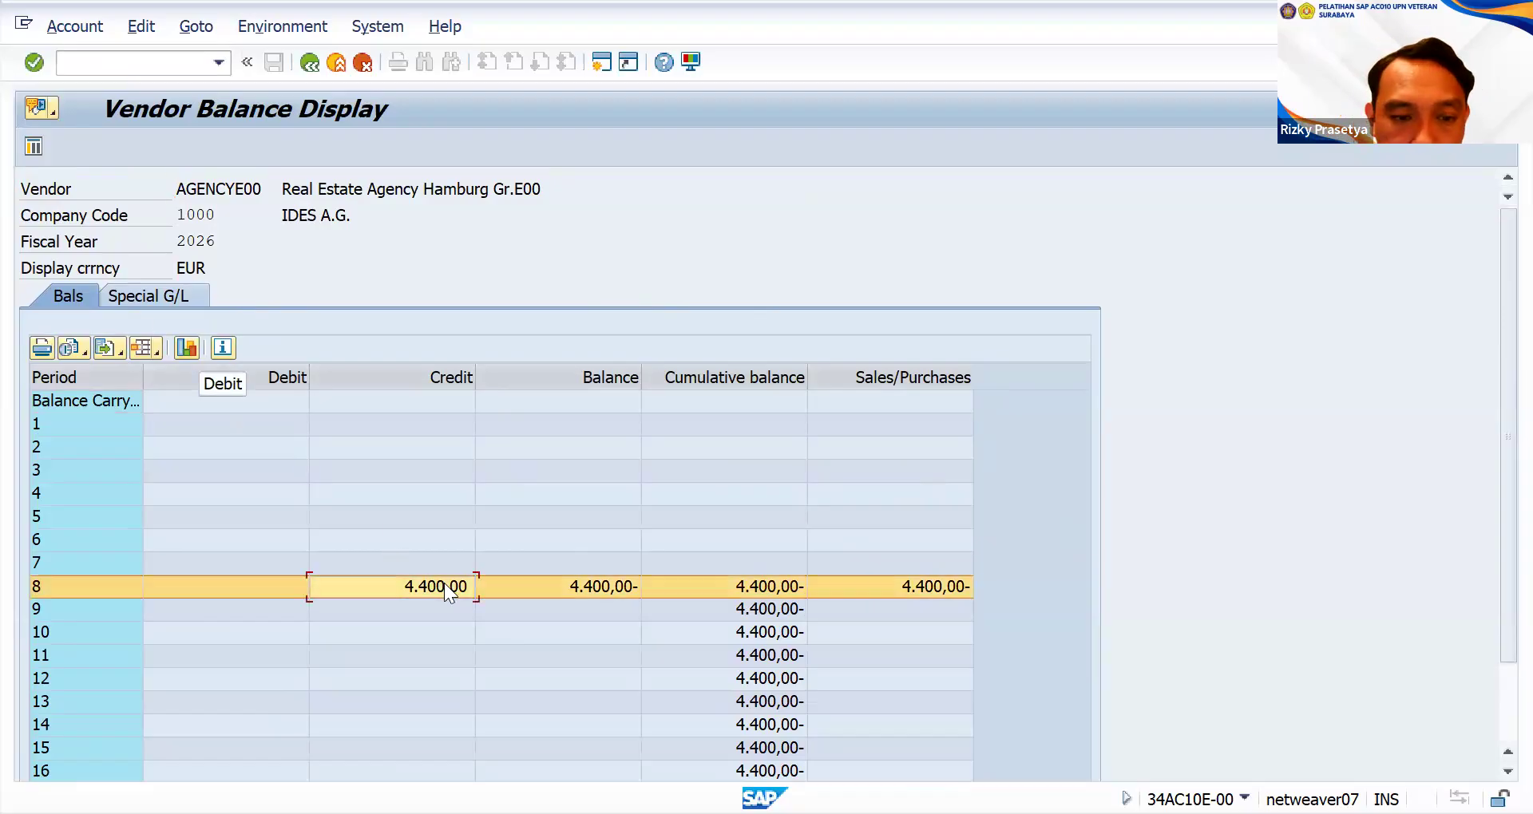
double_click(430, 587)
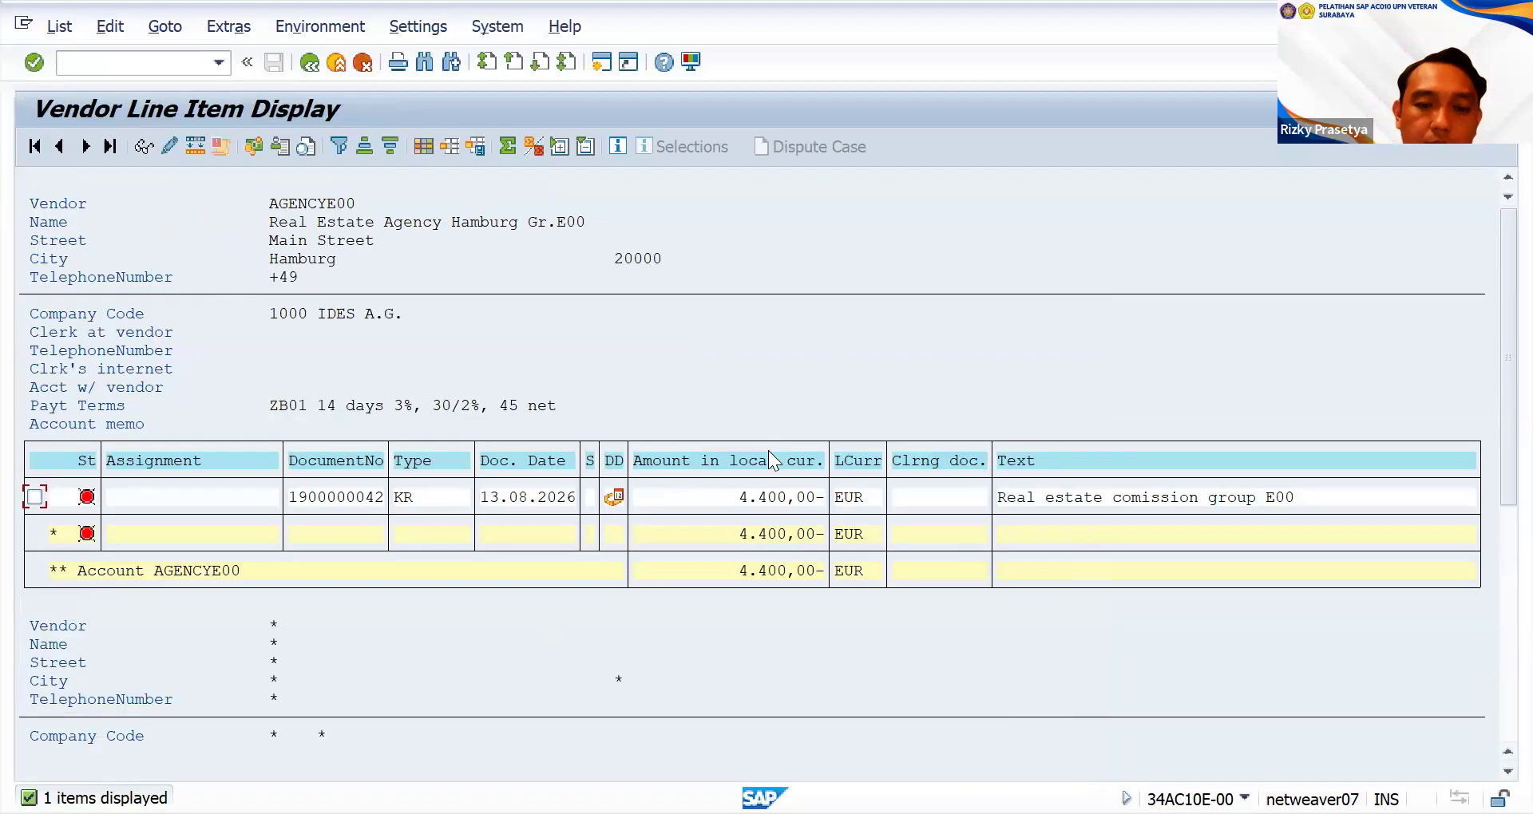
key("F5")
key("F5")
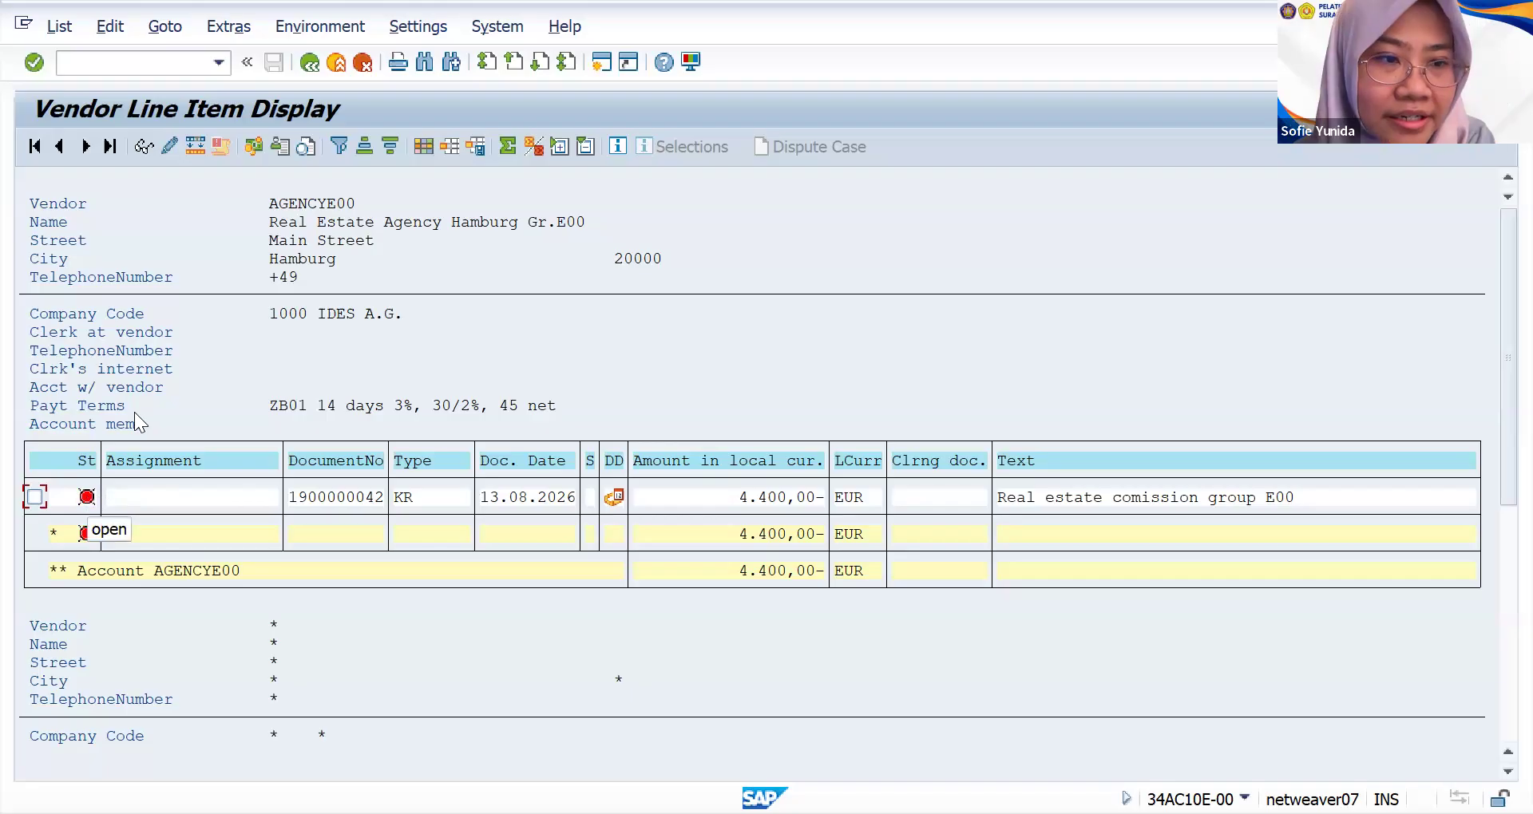
left_click(315, 66)
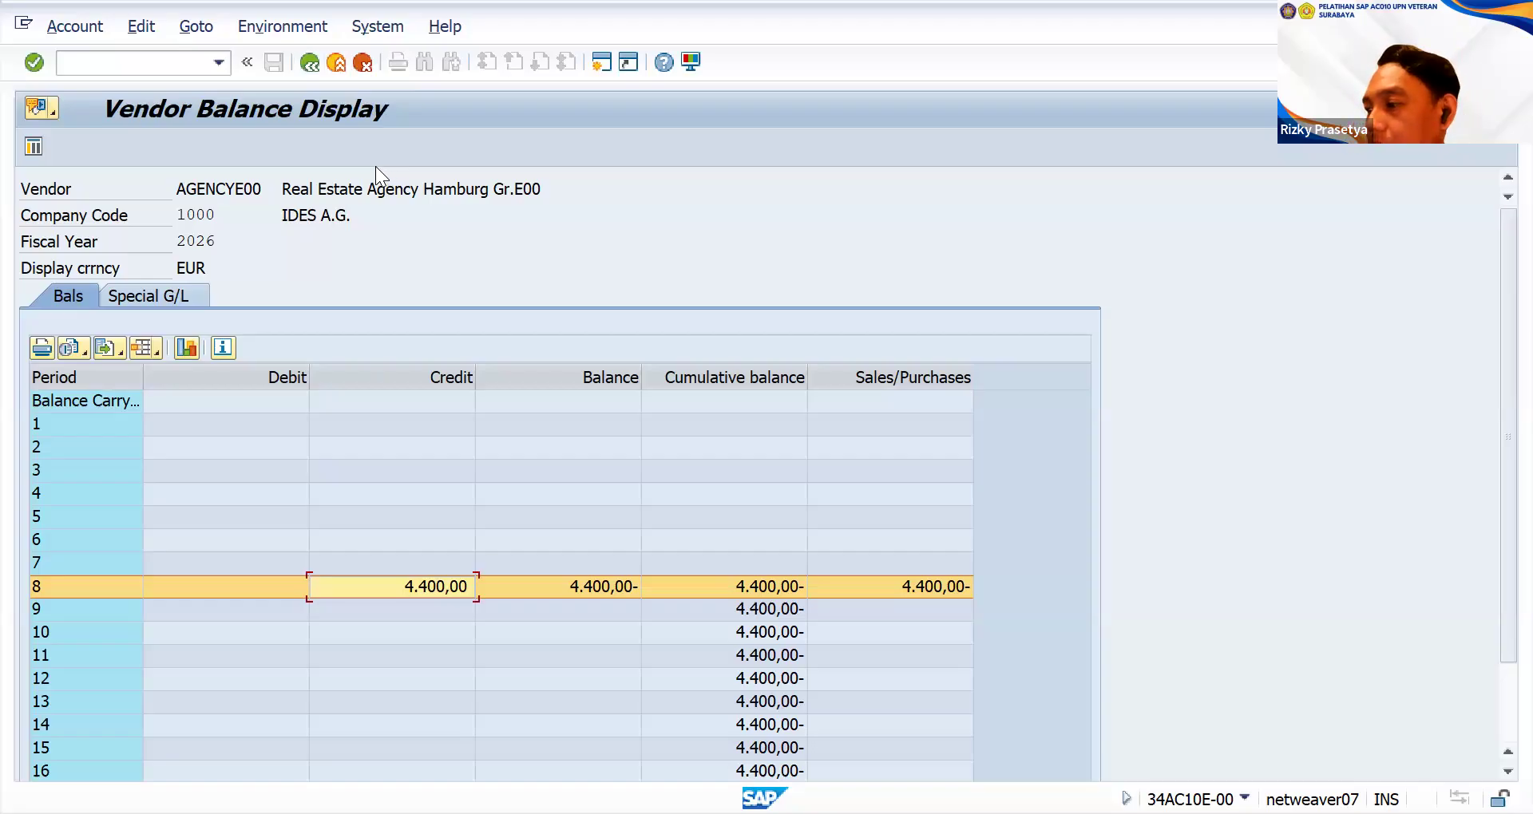
left_click(305, 67)
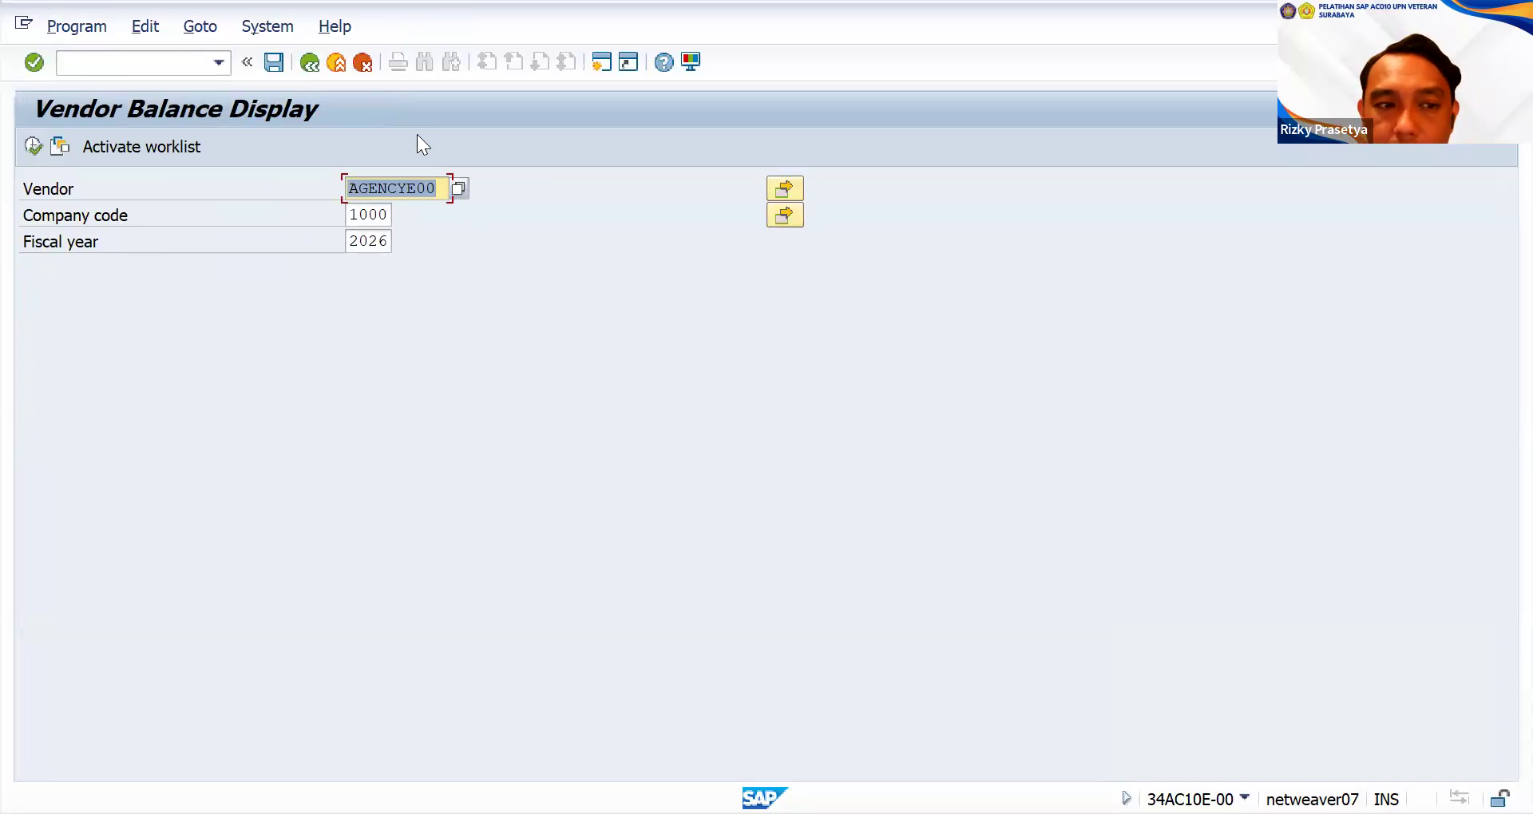
left_click(318, 67)
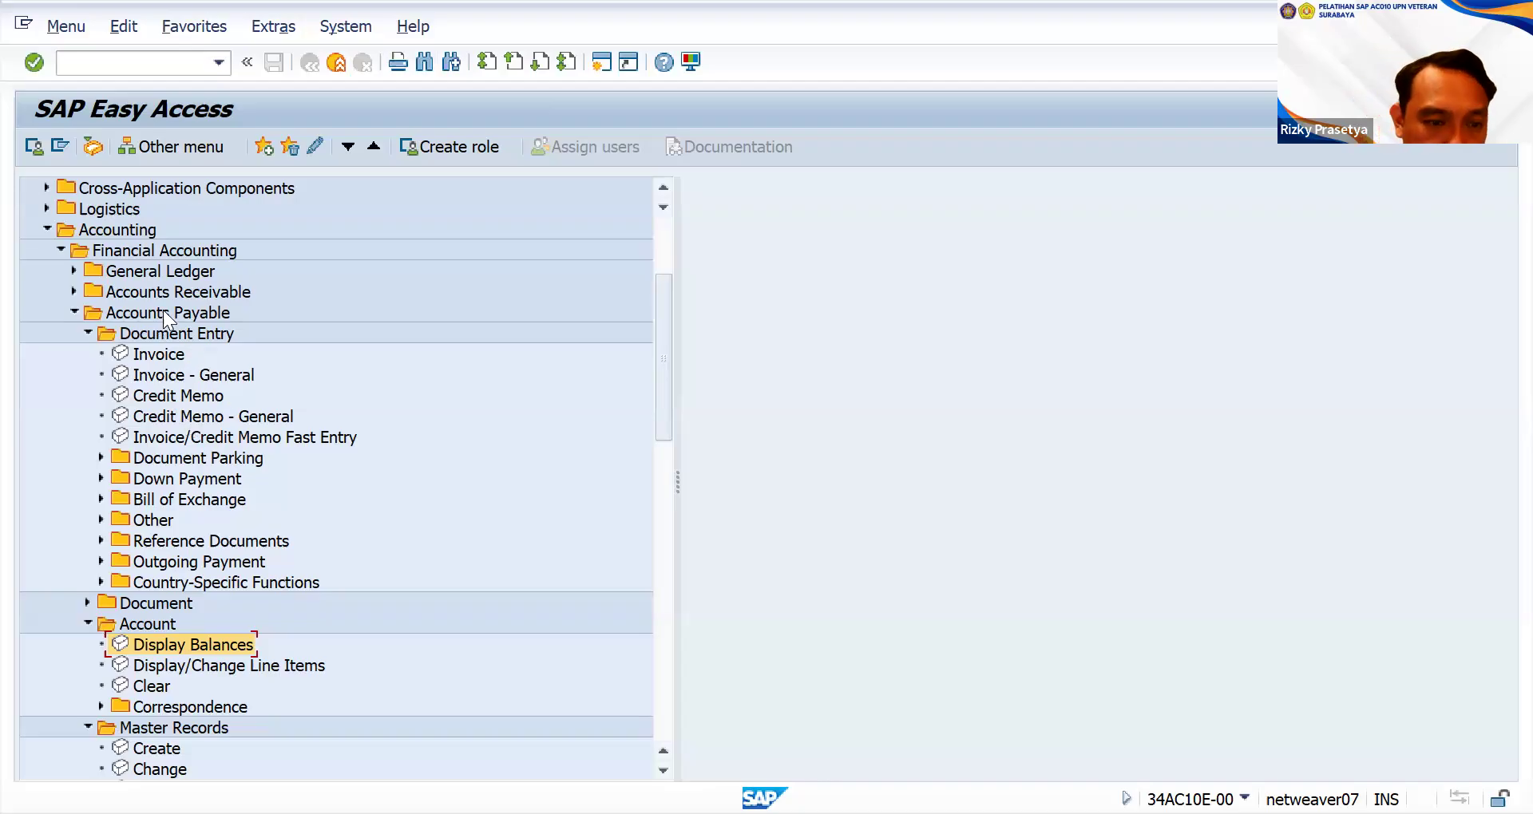
- Display only the company code accounting info of vendor AGENCYE00's master record to check its reconciliation account, and return to the menu
scroll(166, 733, "down", 1)
left_click(160, 728)
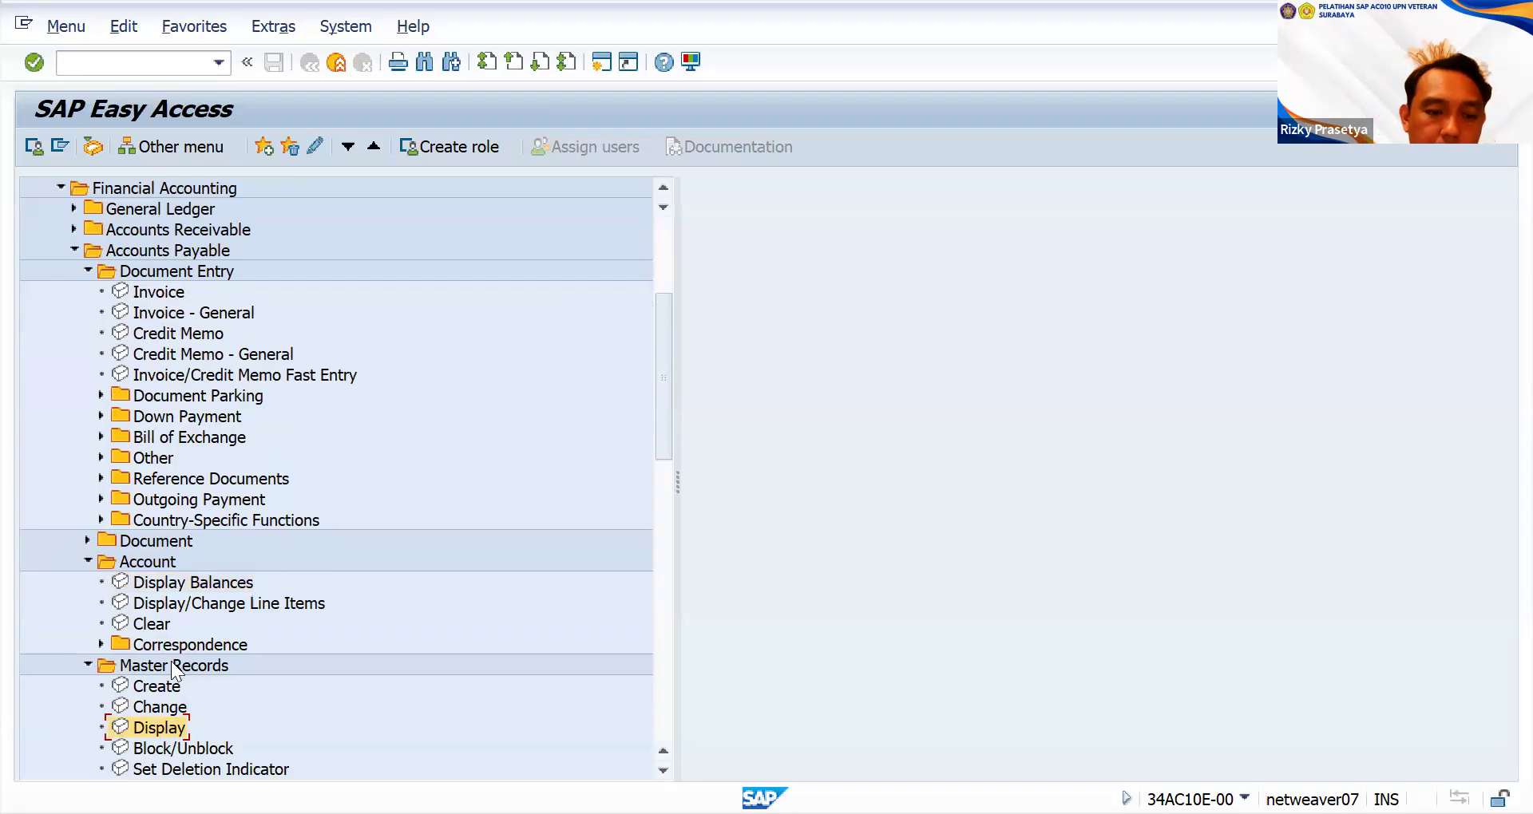
double_click(171, 728)
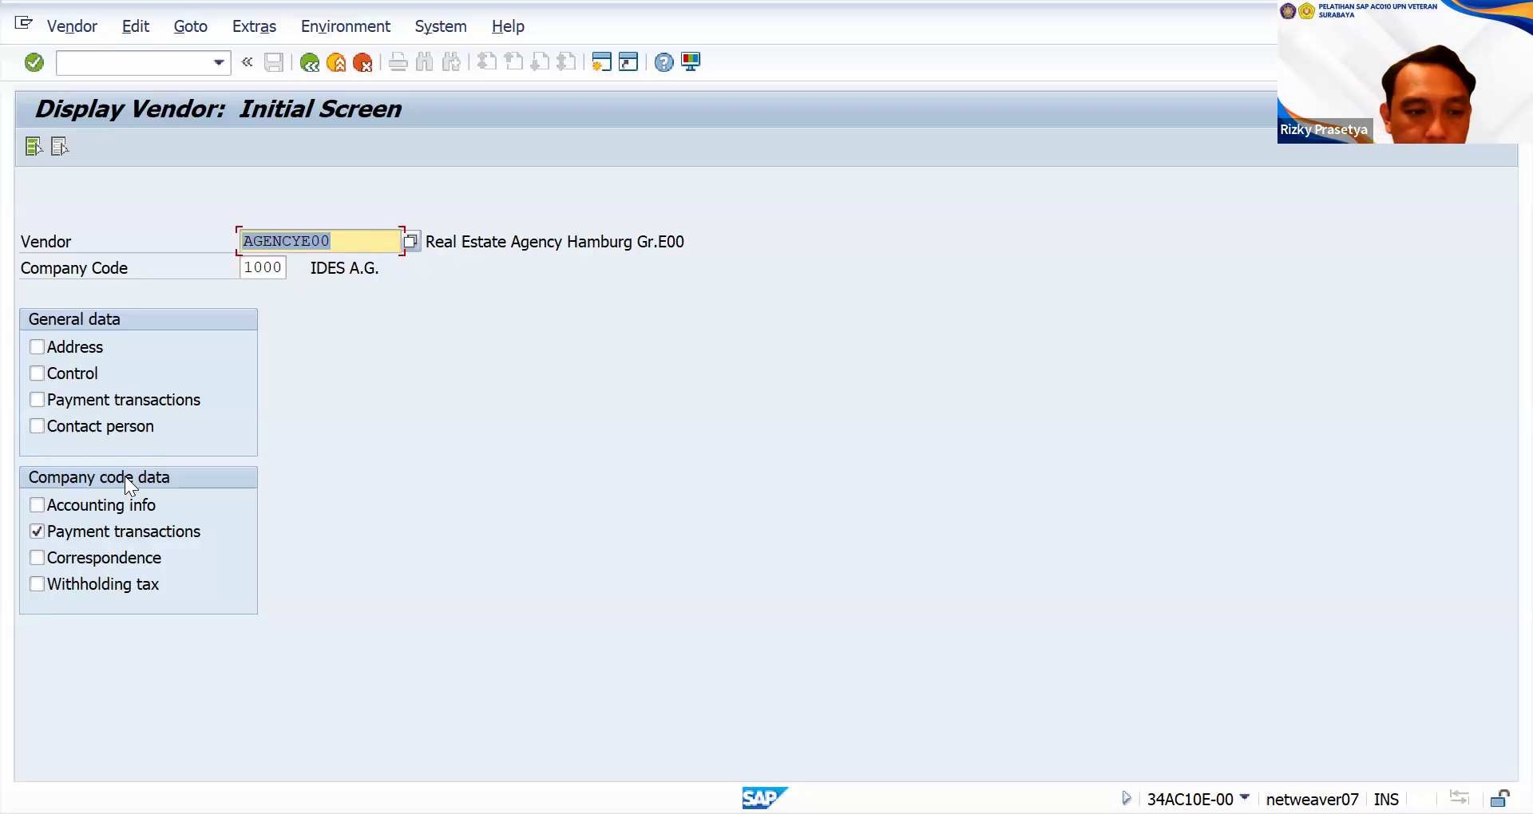
left_click(37, 533)
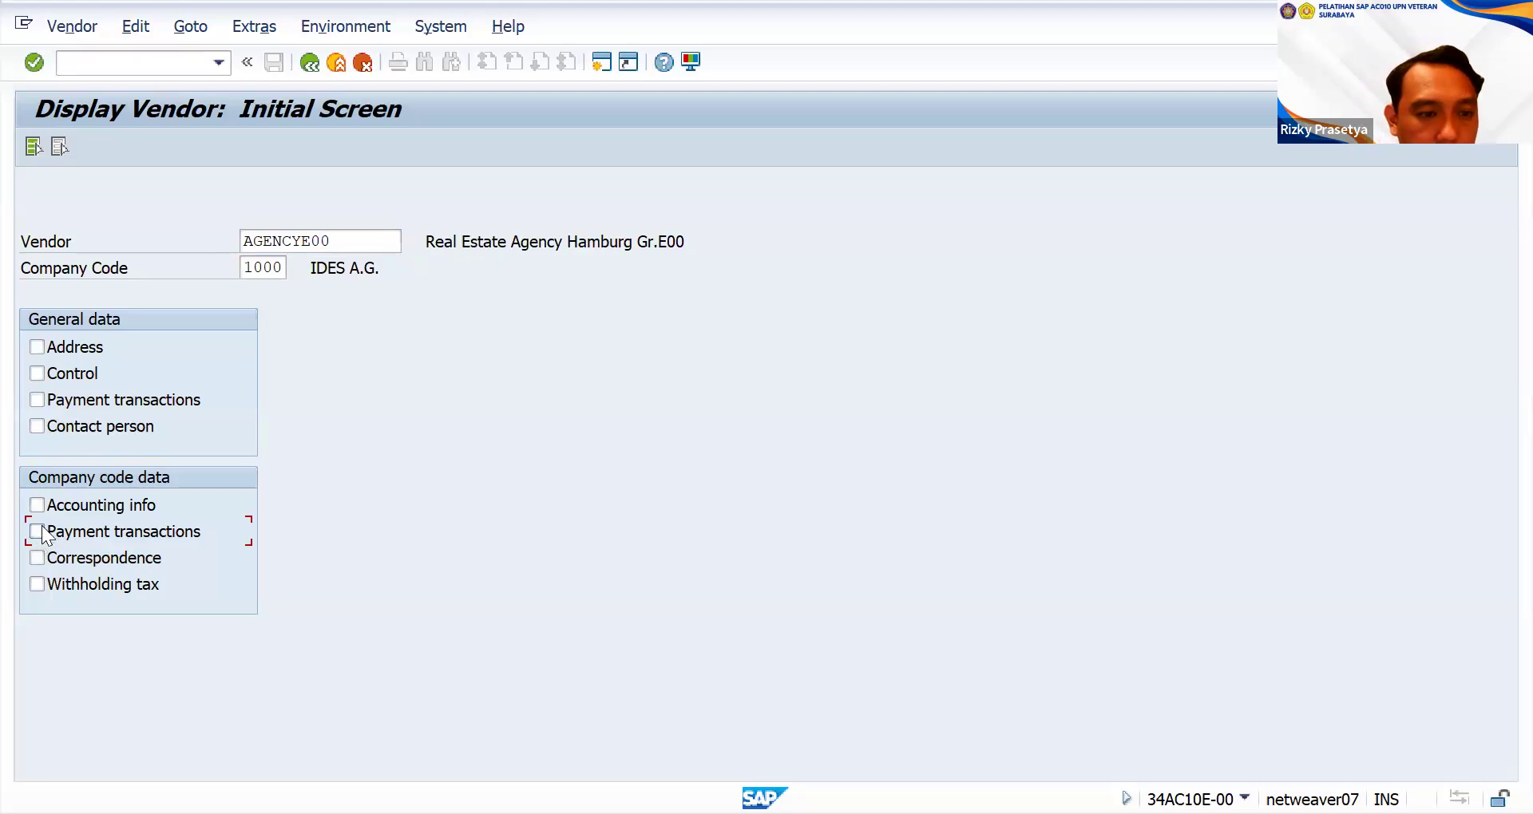
left_click(36, 505)
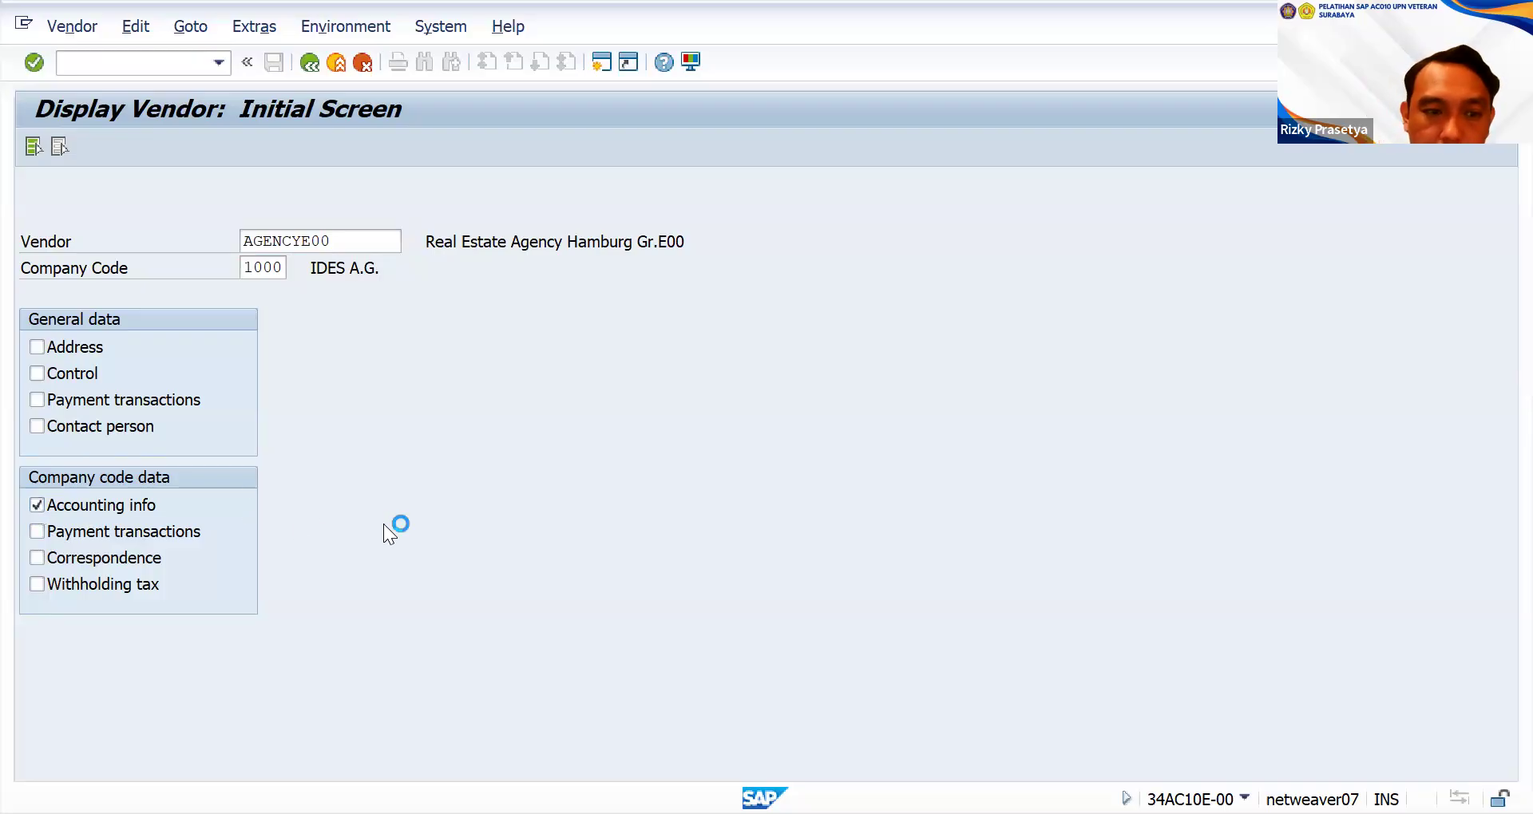
key("Return")
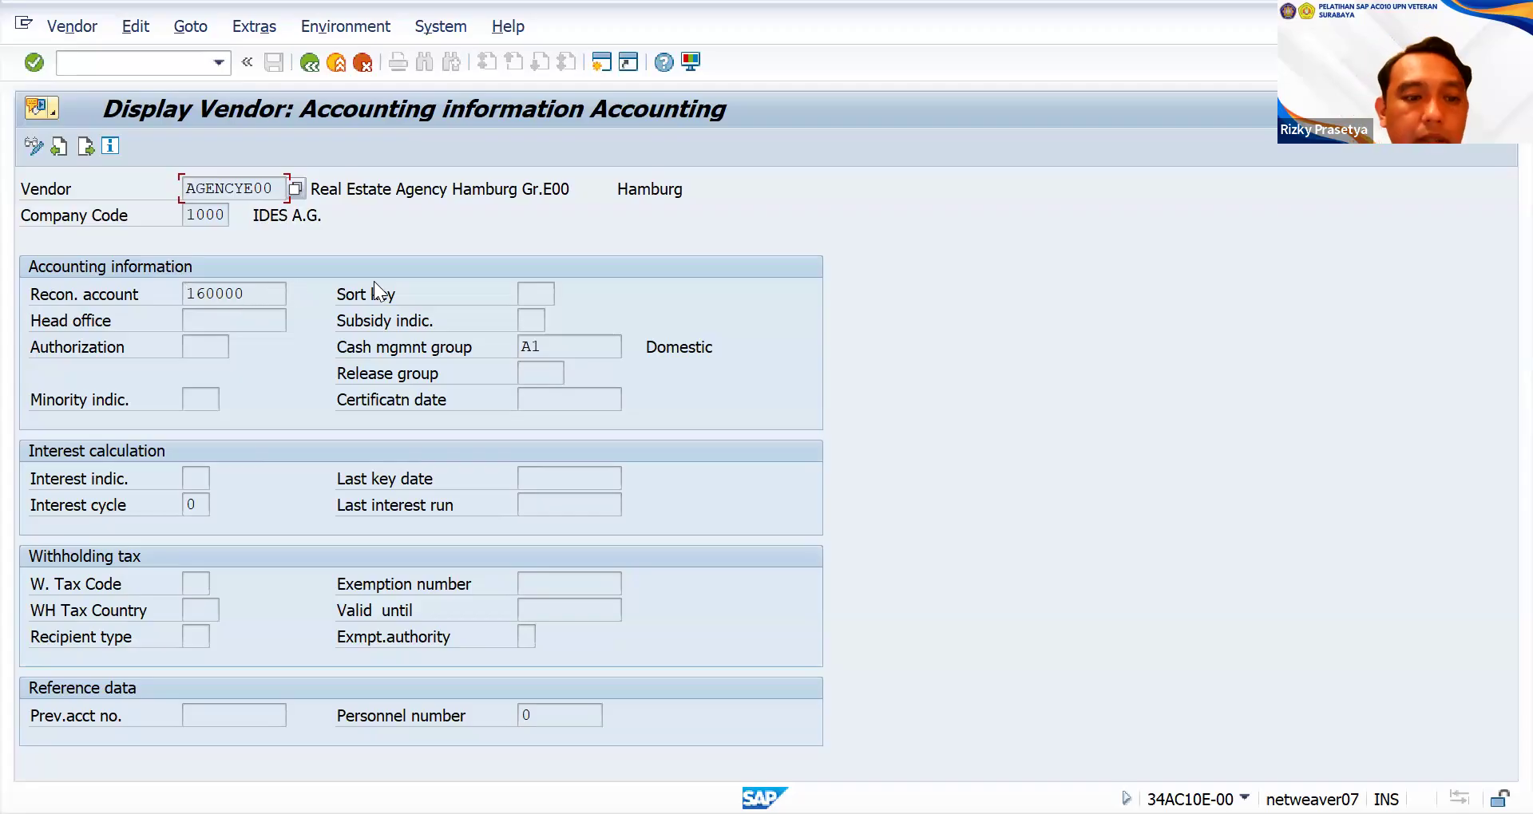
left_click(311, 64)
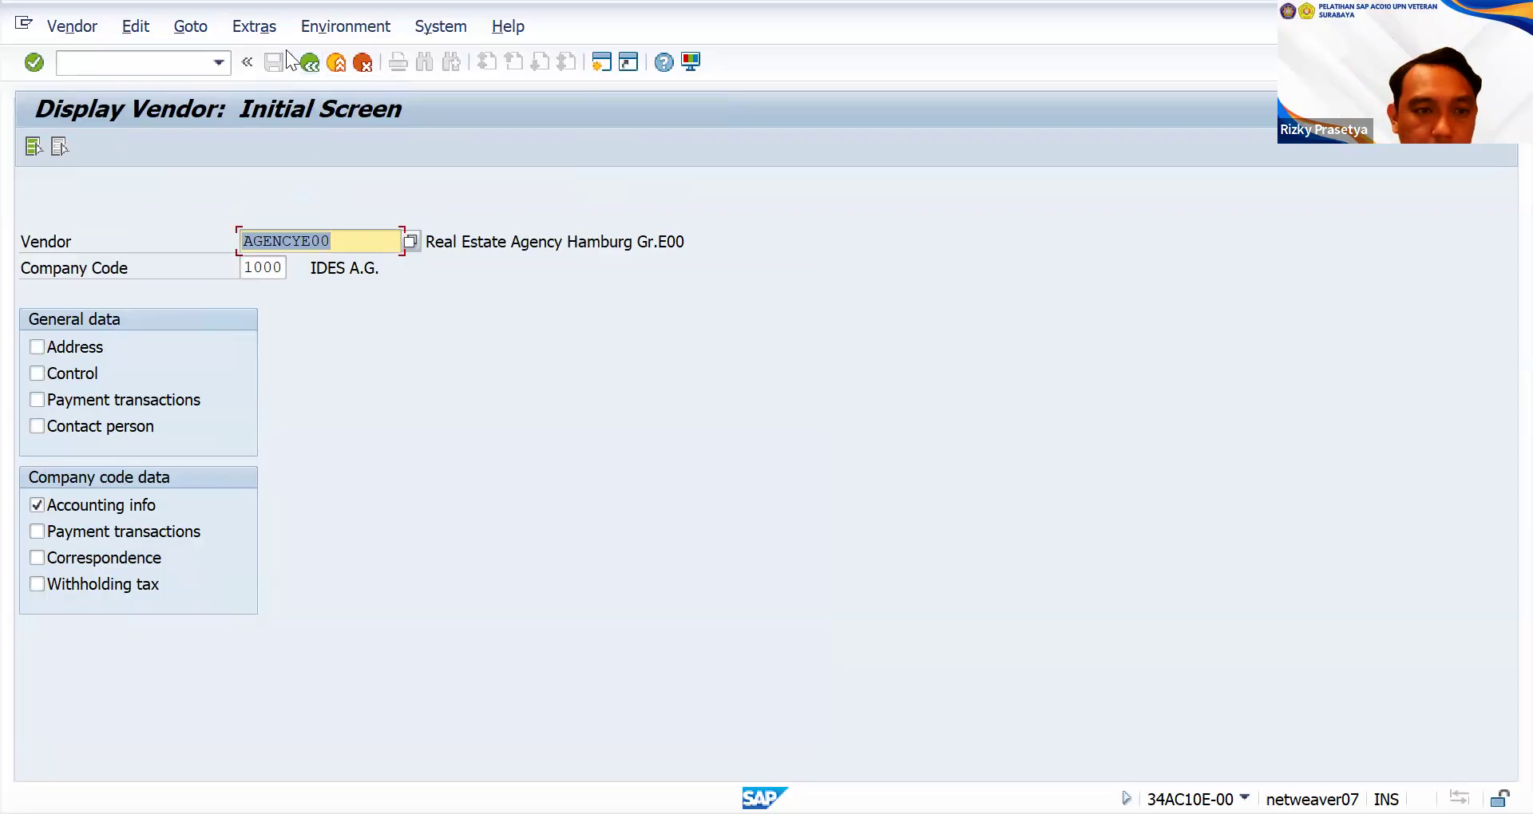
left_click(310, 64)
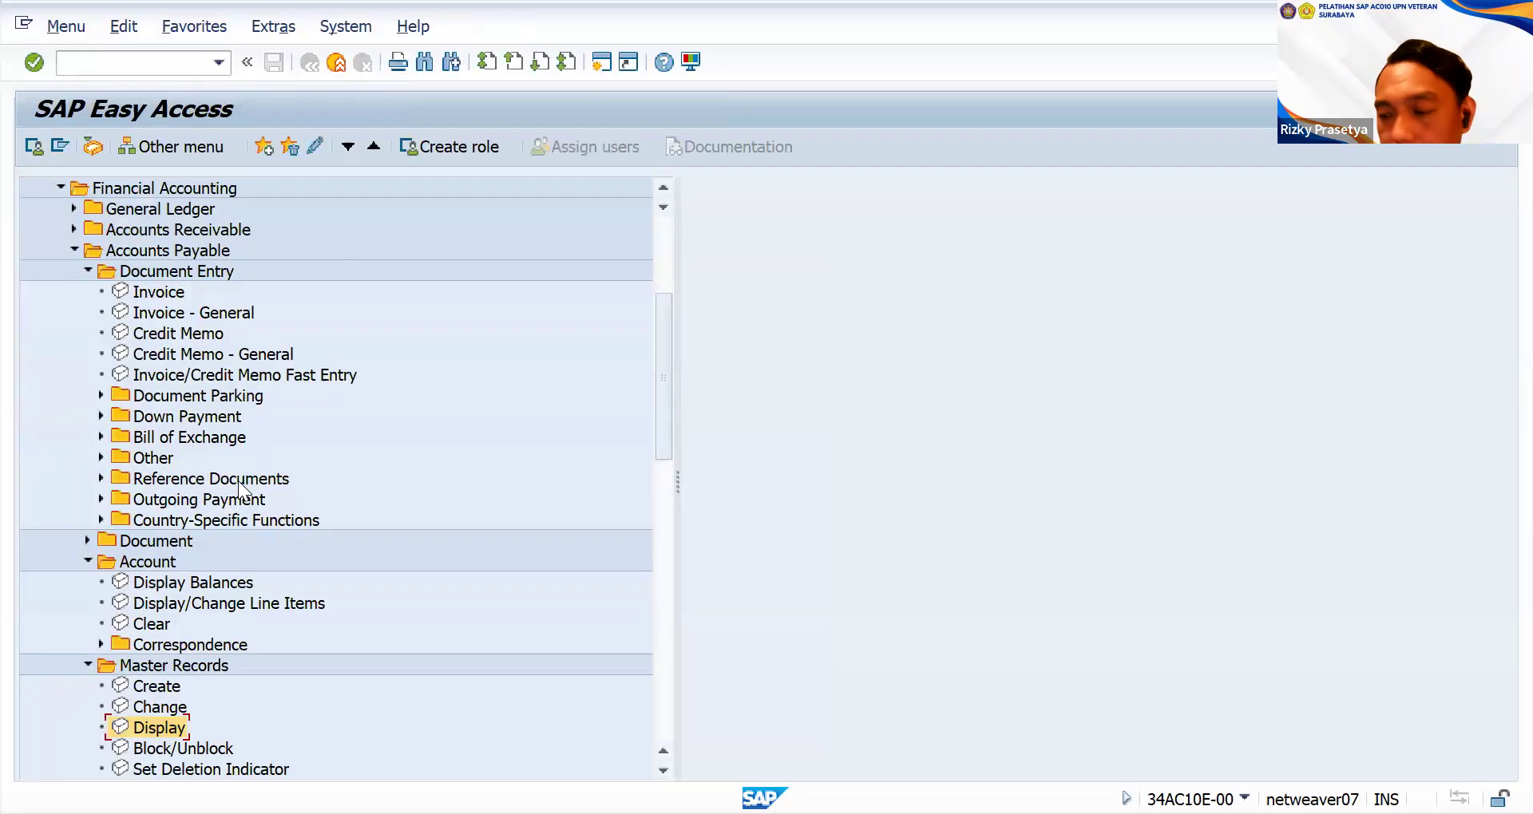
left_click(208, 583)
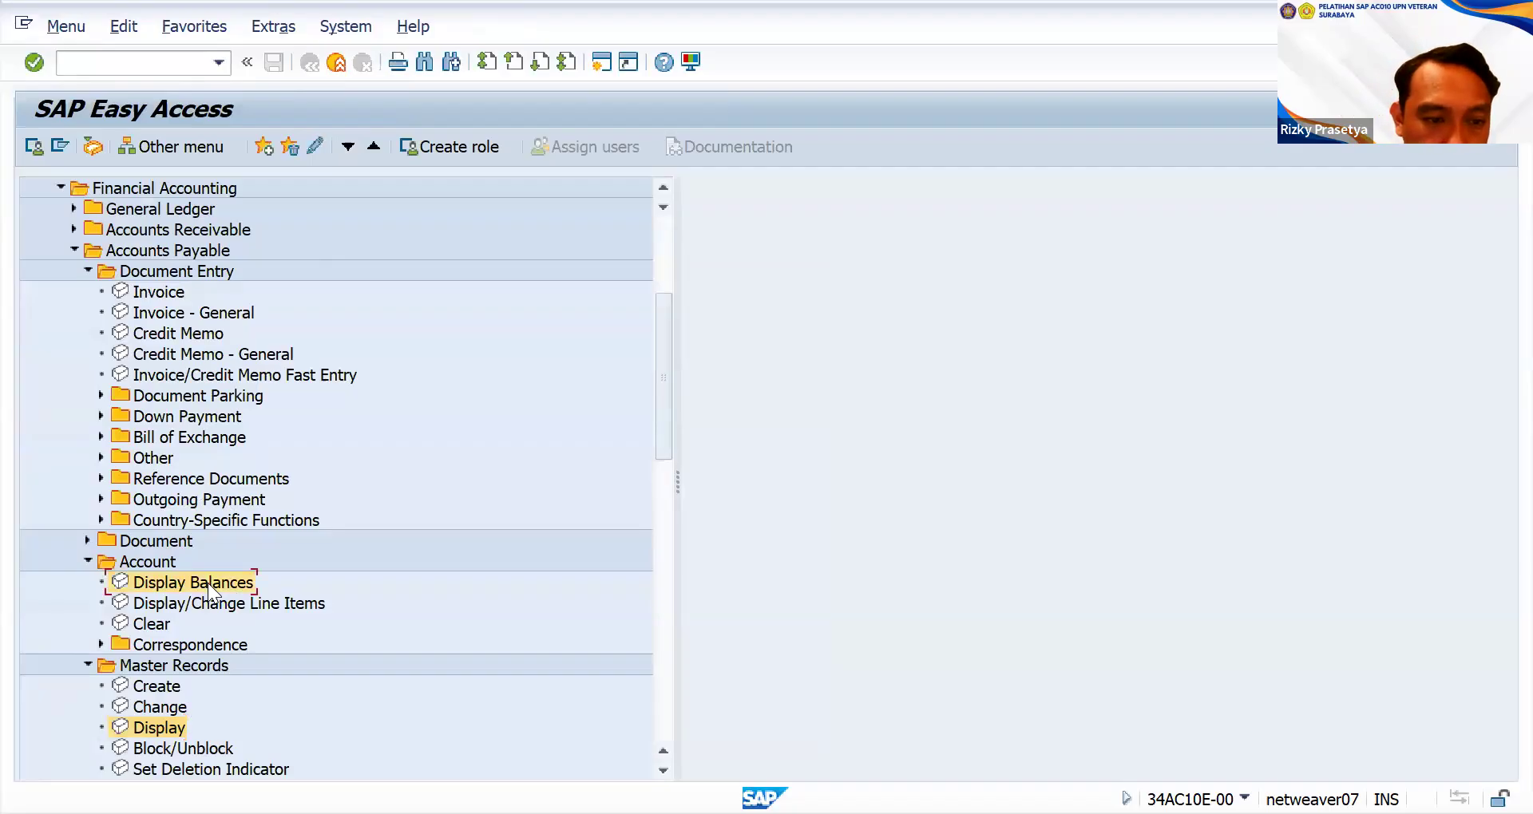
double_click(208, 583)
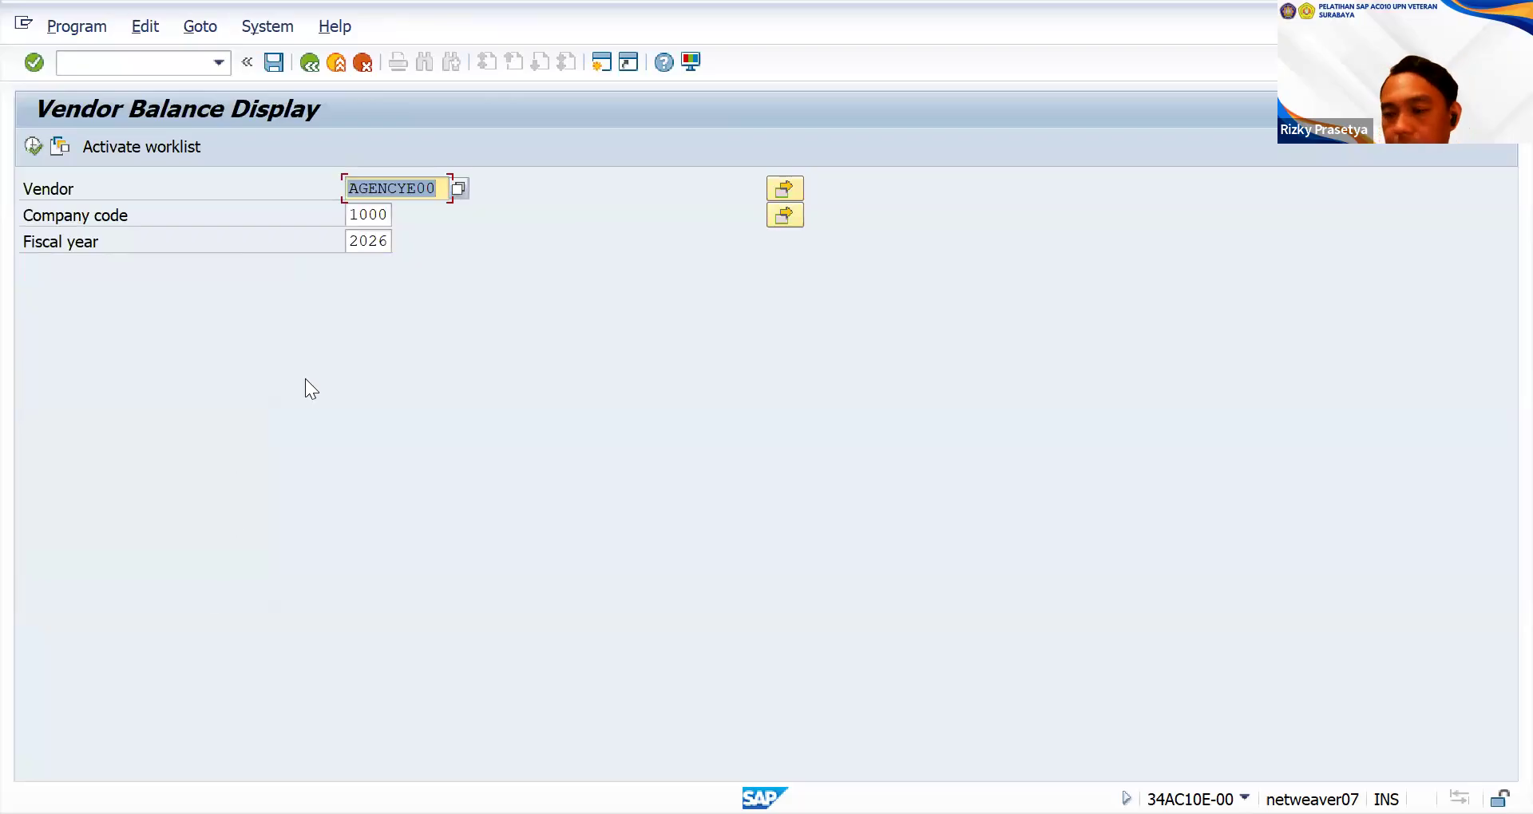
left_click(315, 69)
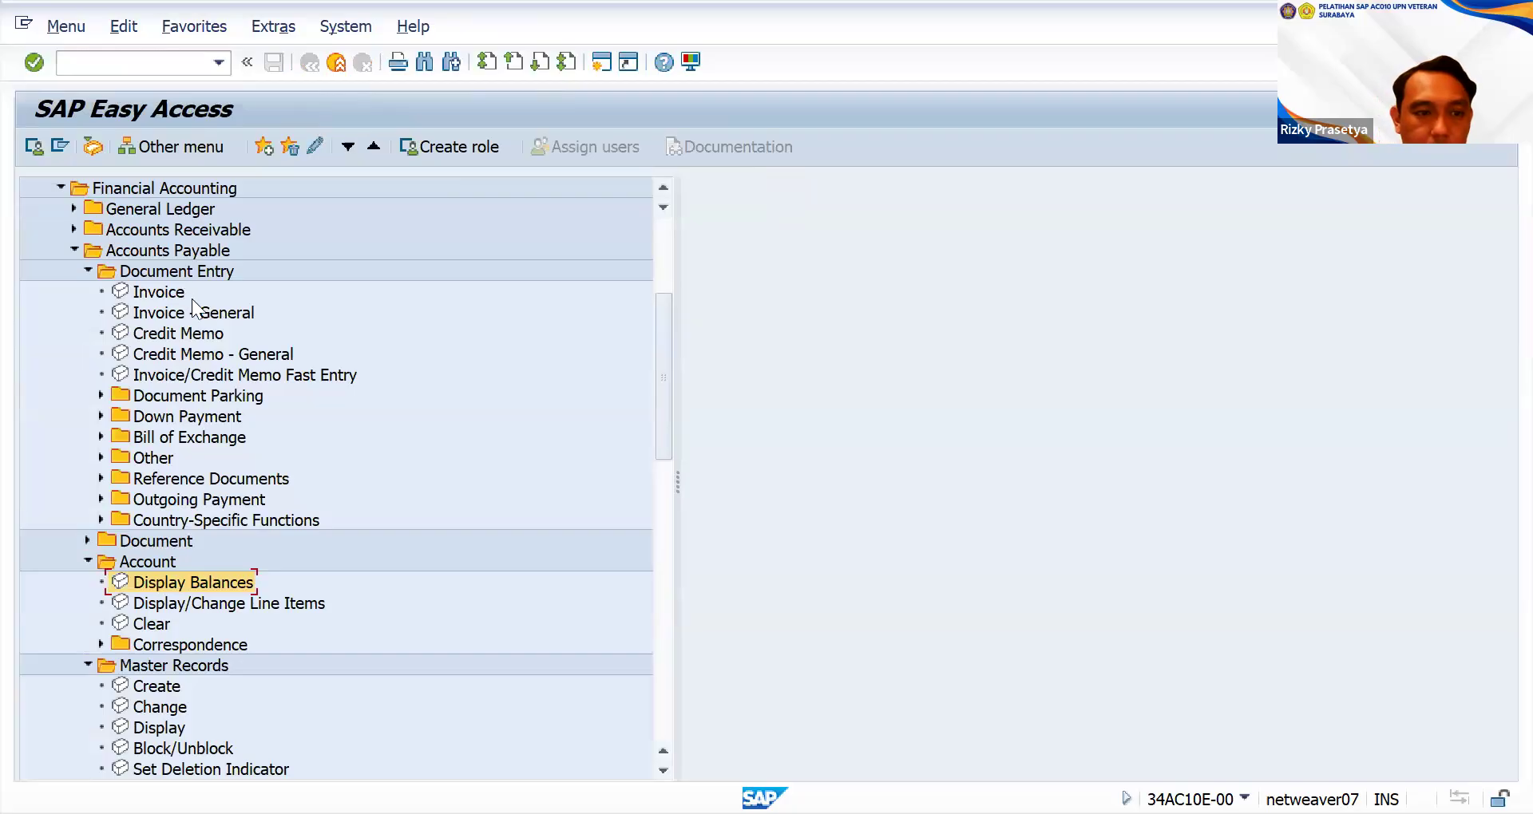
- Open the G/L account balance display from the account functions of General Ledger
scroll(192, 298, "up", 1)
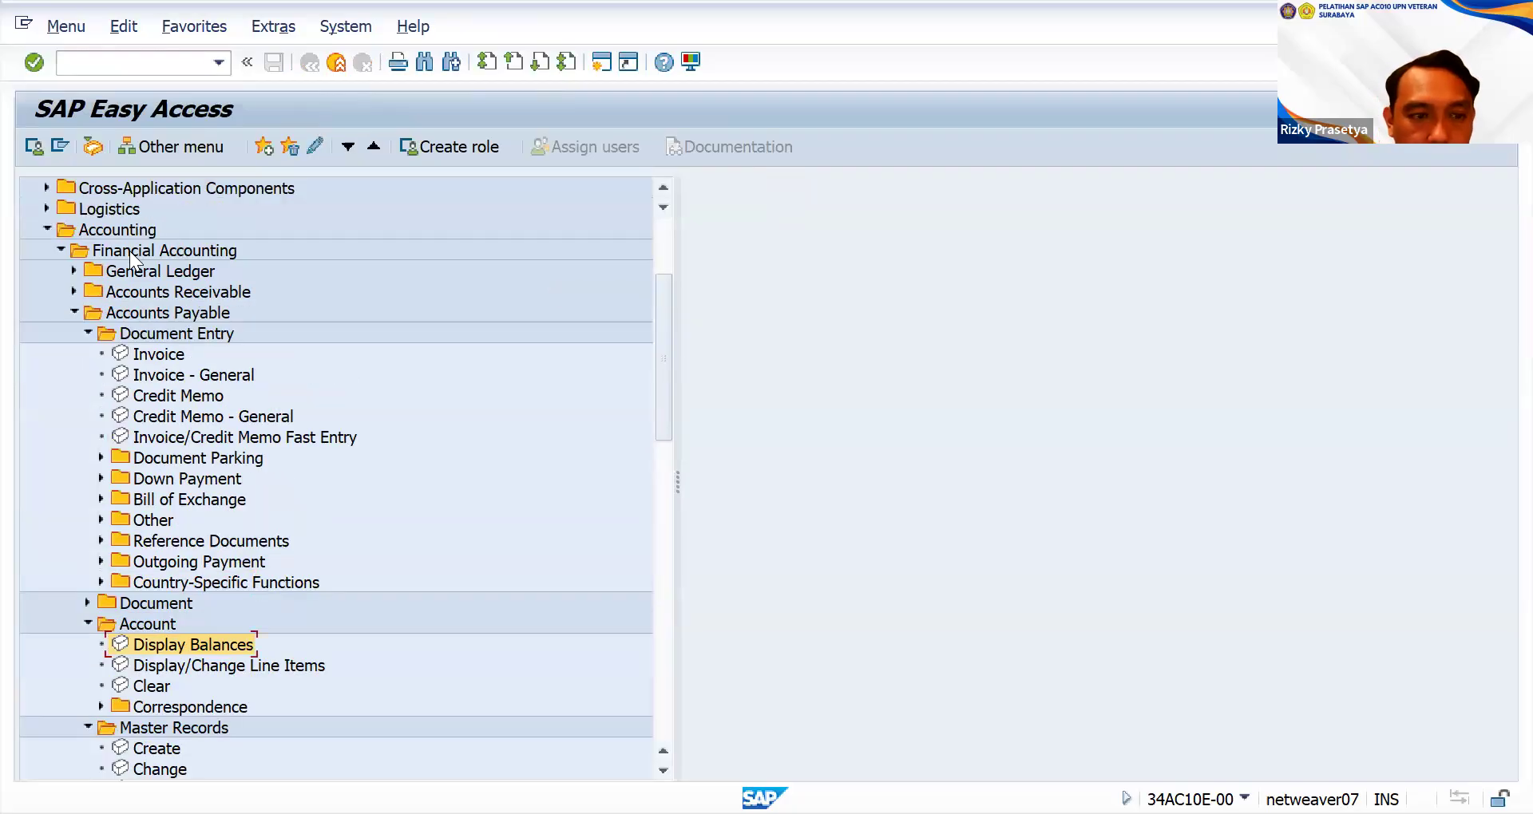
left_click(72, 272)
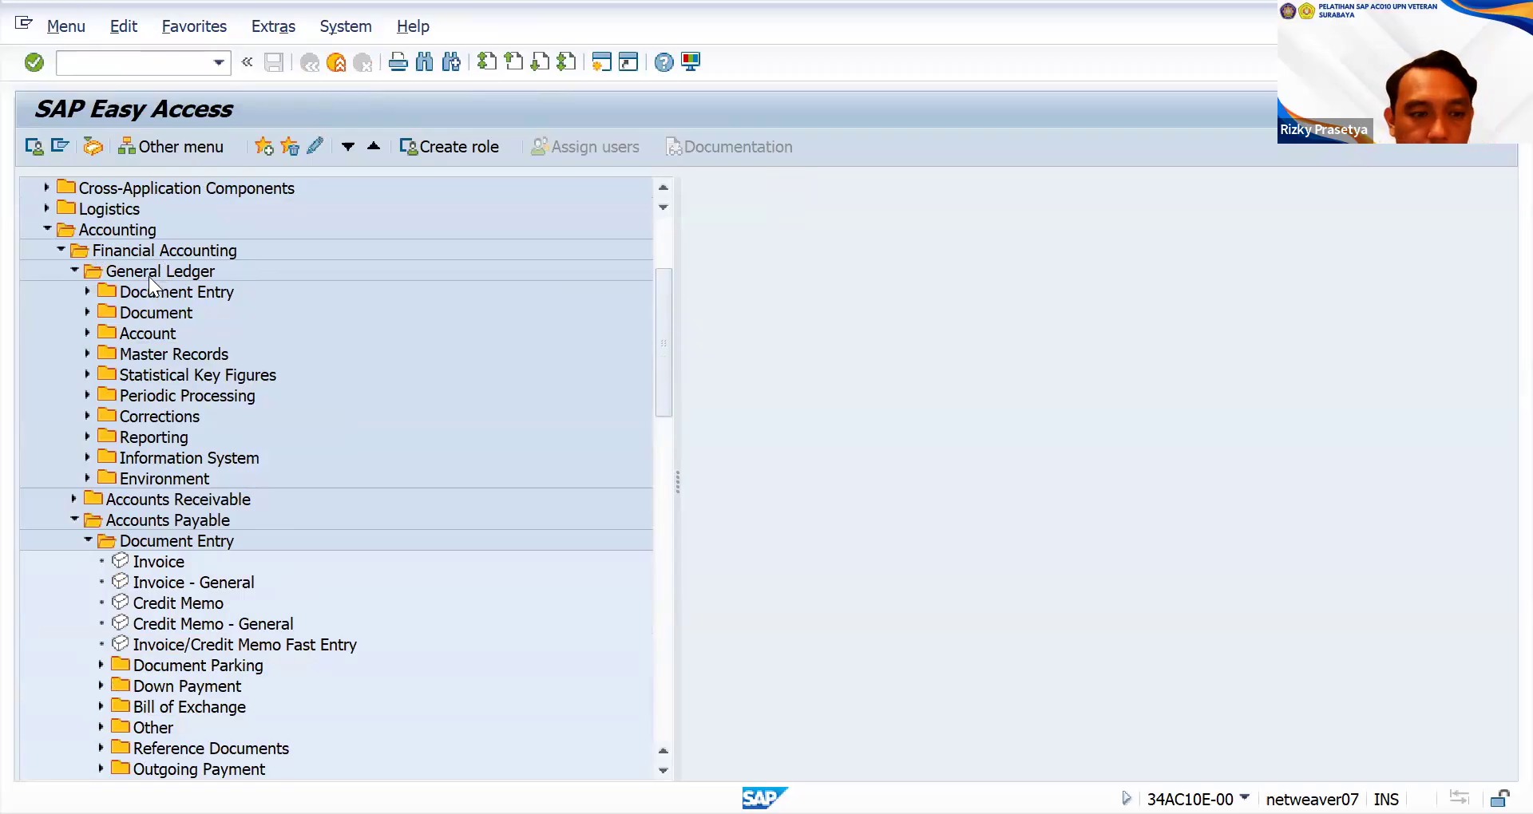
left_click(88, 332)
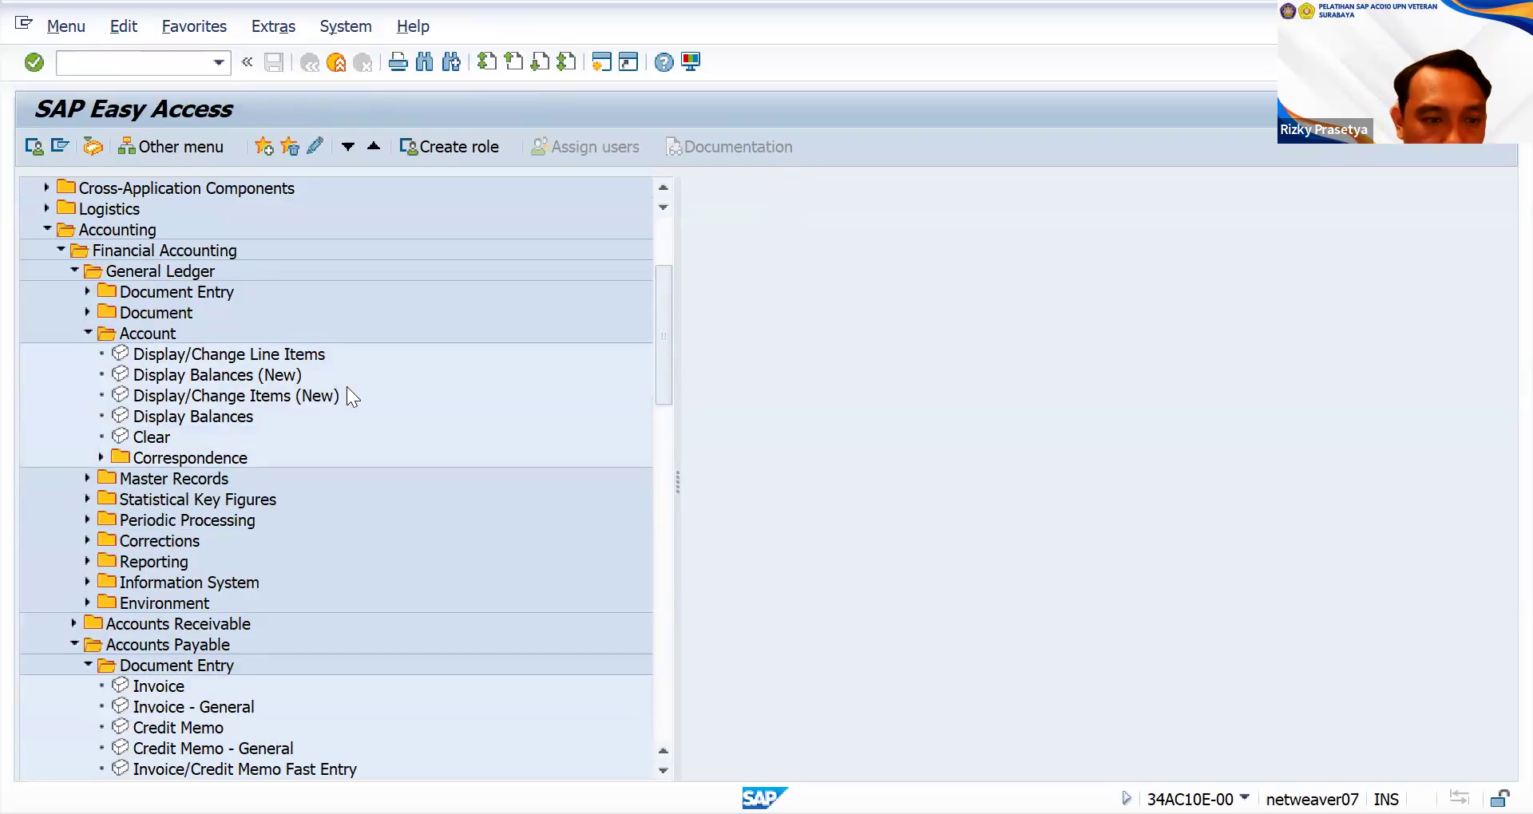
left_click(225, 418)
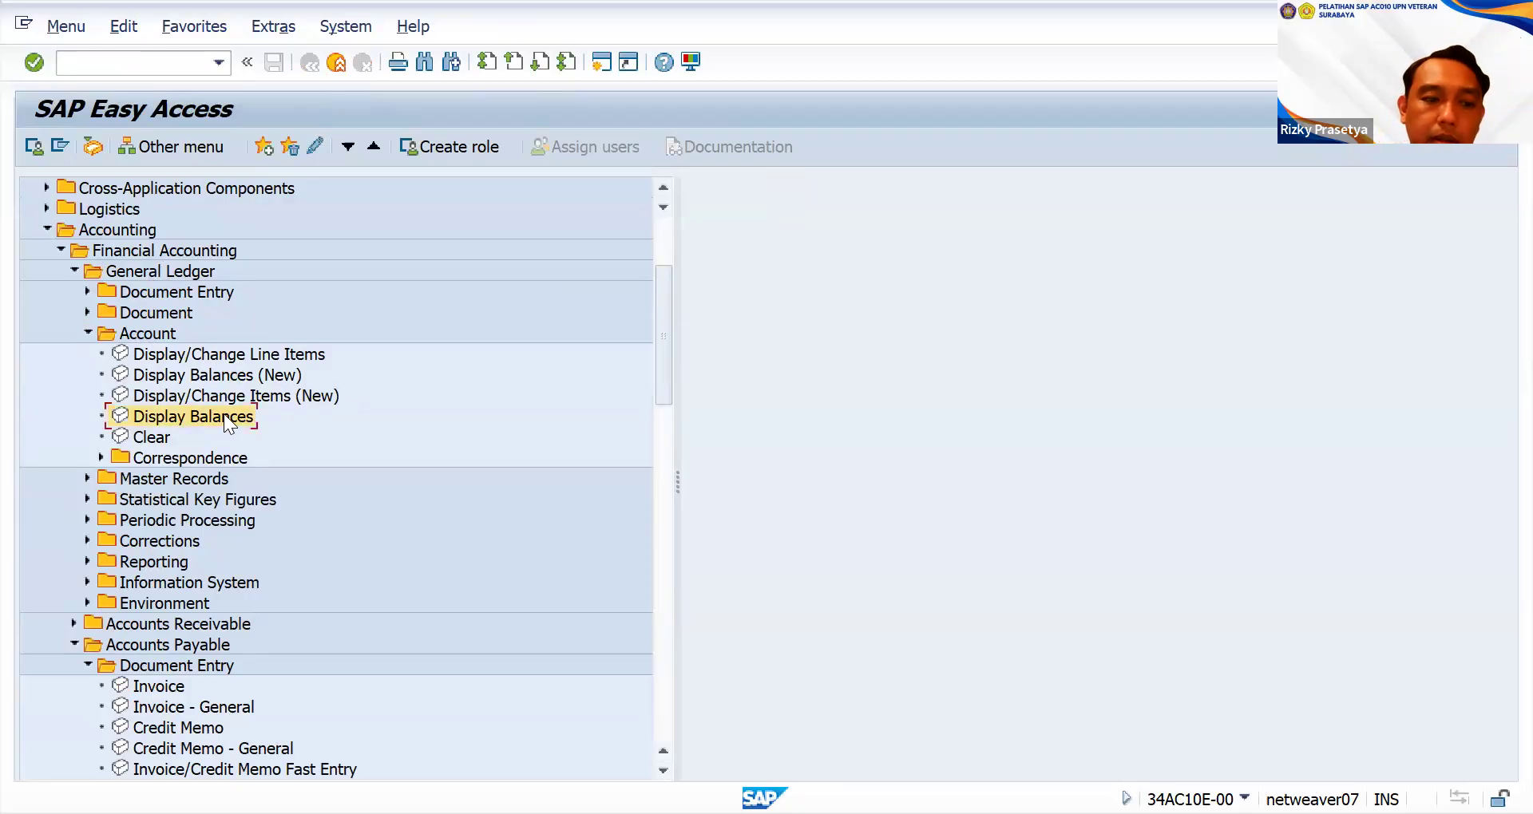
double_click(225, 417)
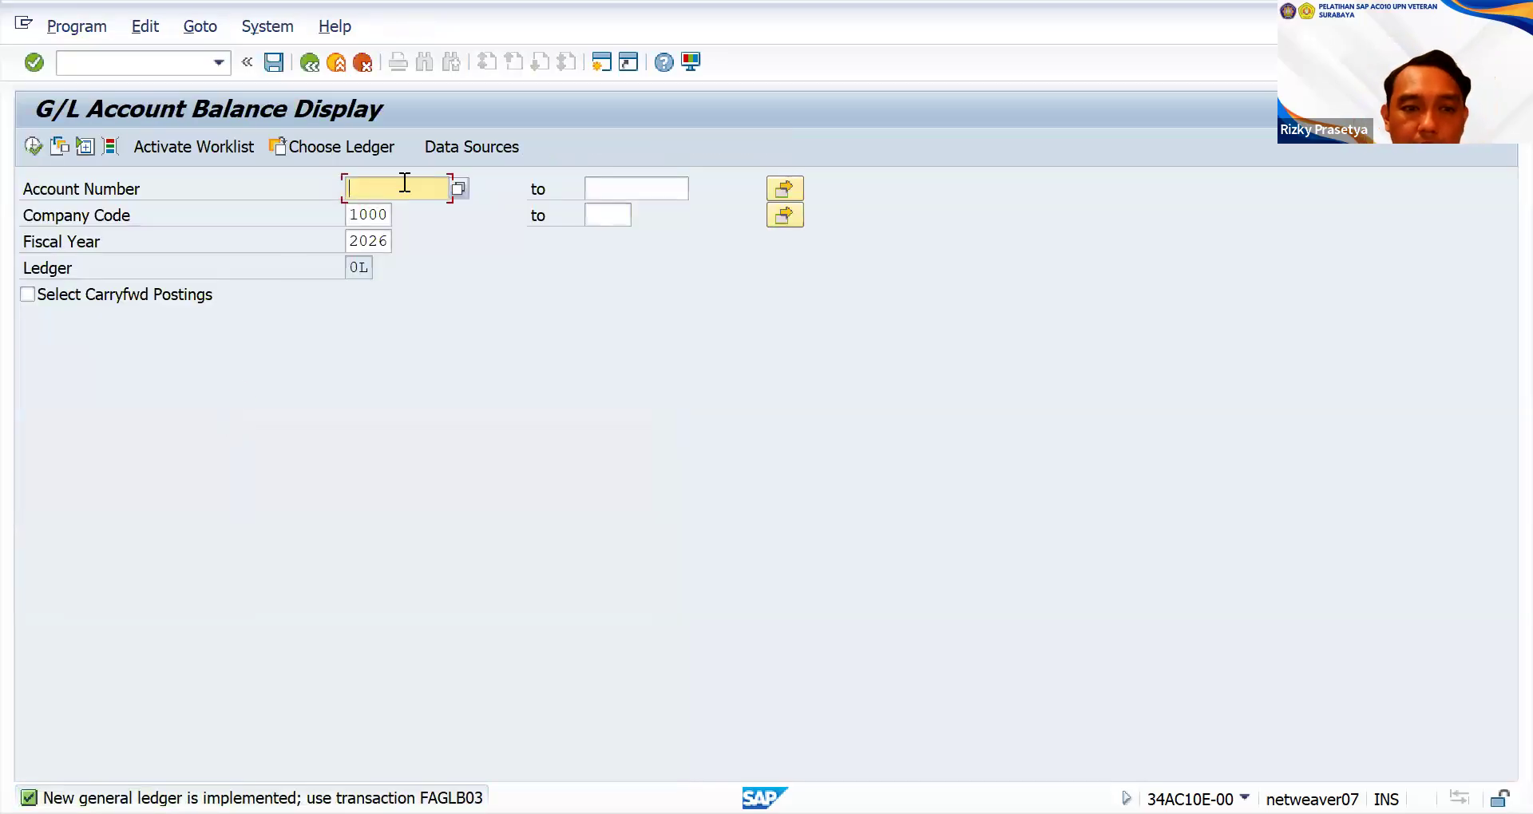
- Display the balances of G/L account 160000 in company code 1000 for fiscal year 2026, review all periods and return to the menu
type("16")
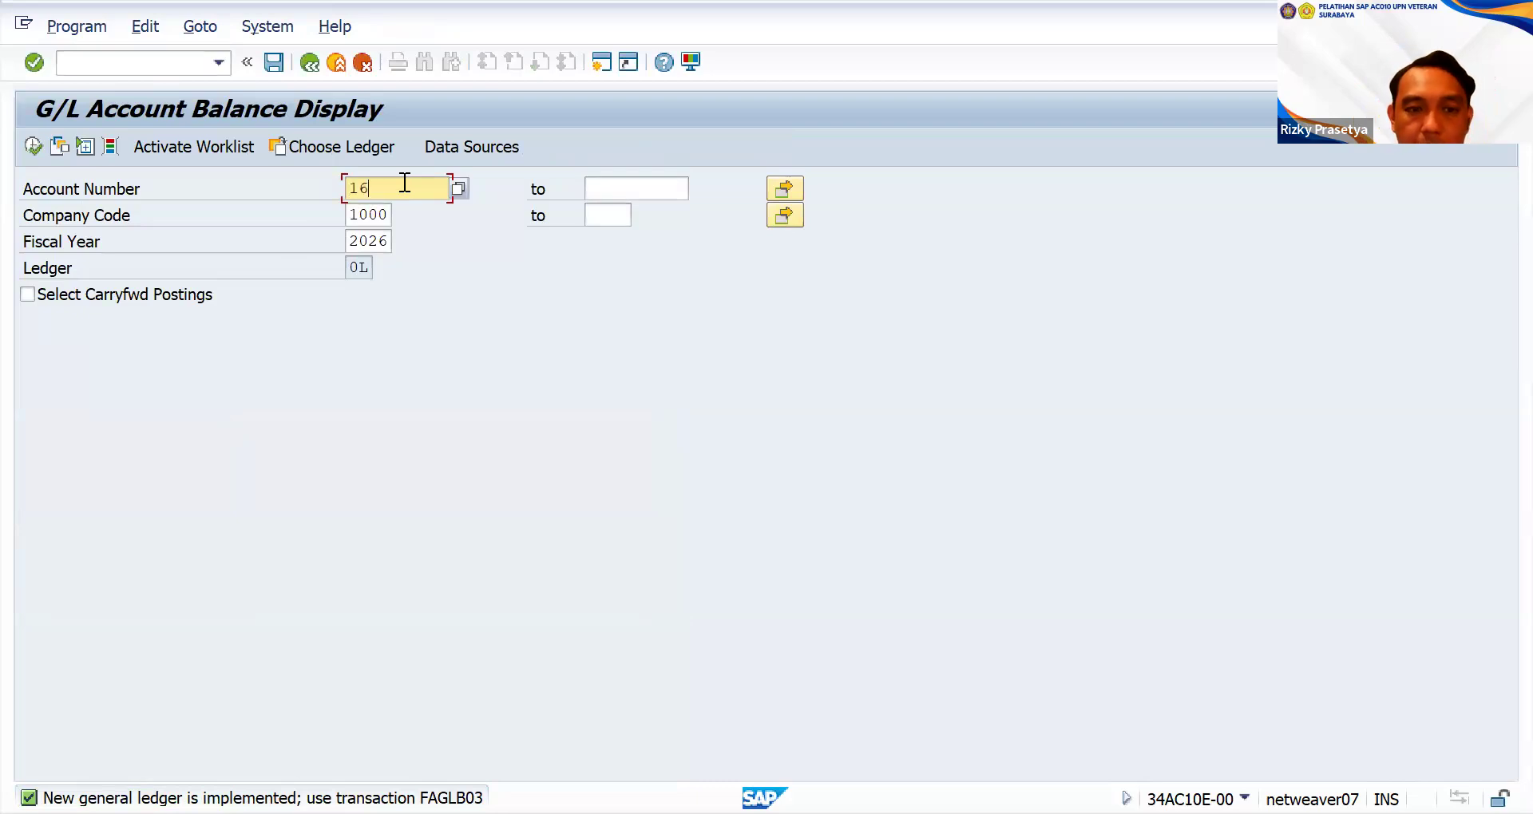
type("0000")
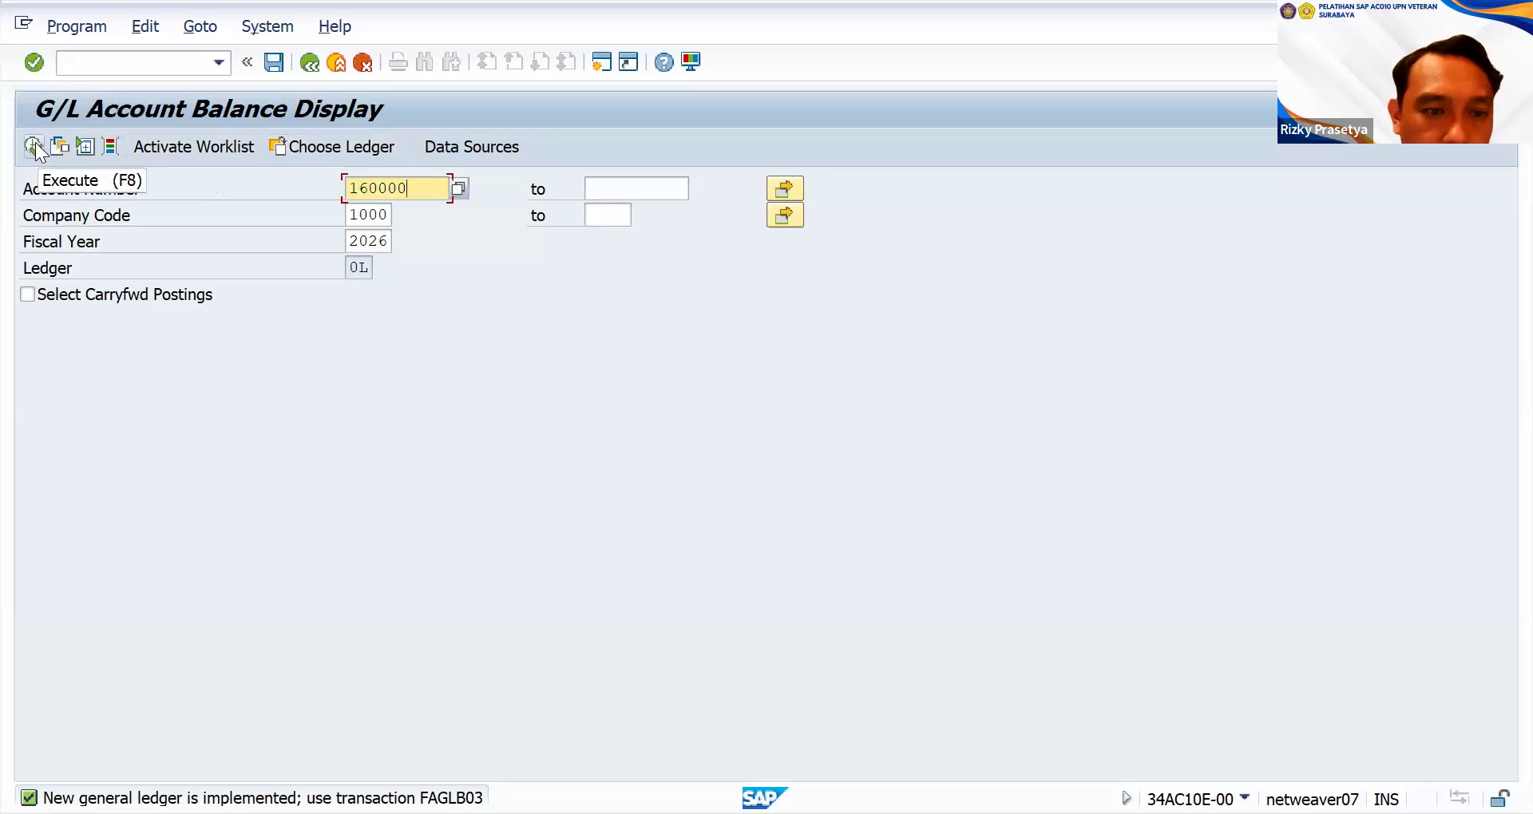
left_click(359, 268)
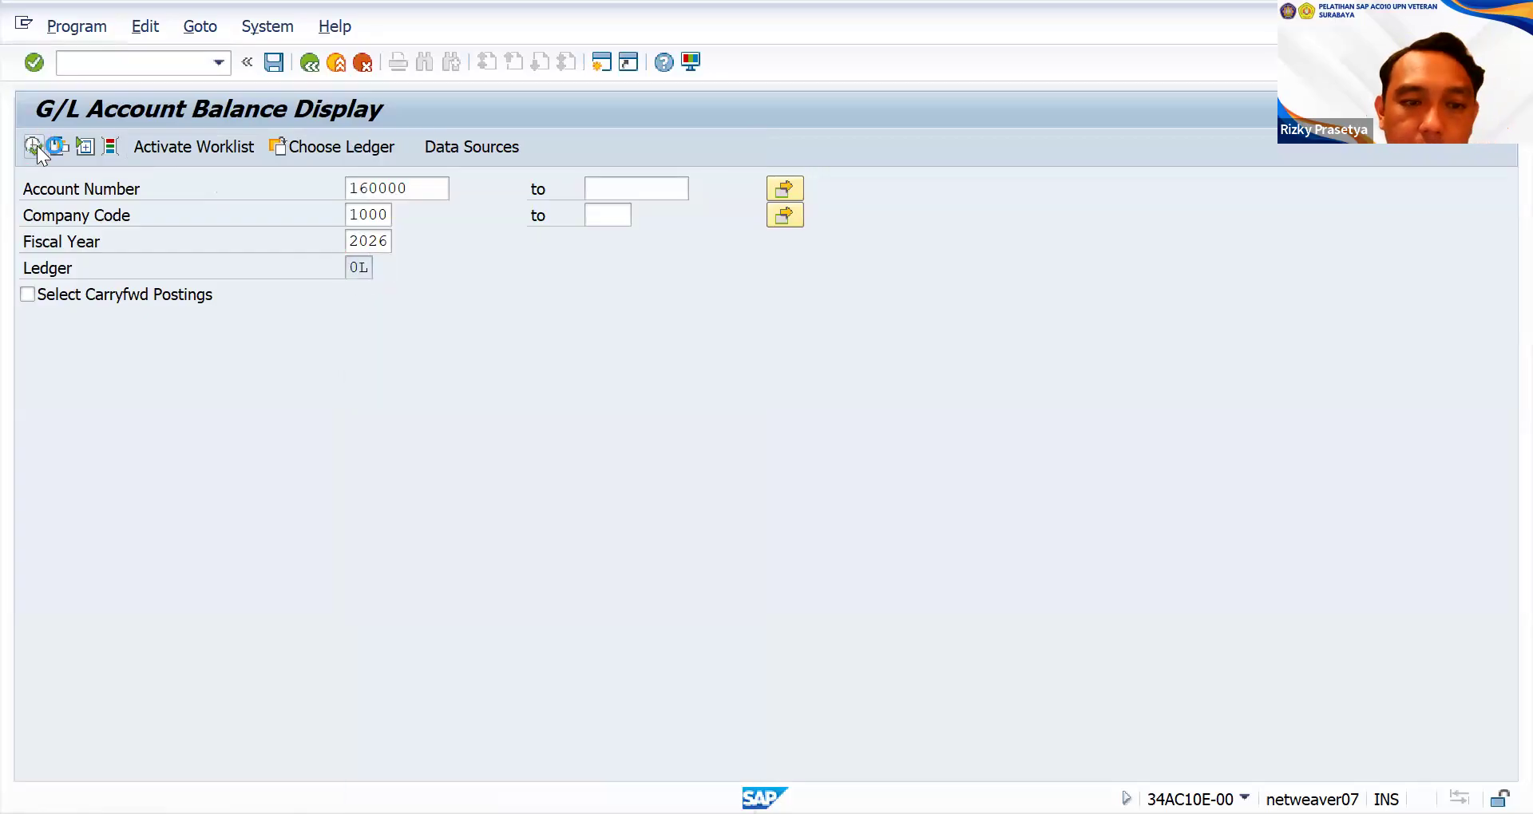
left_click(33, 146)
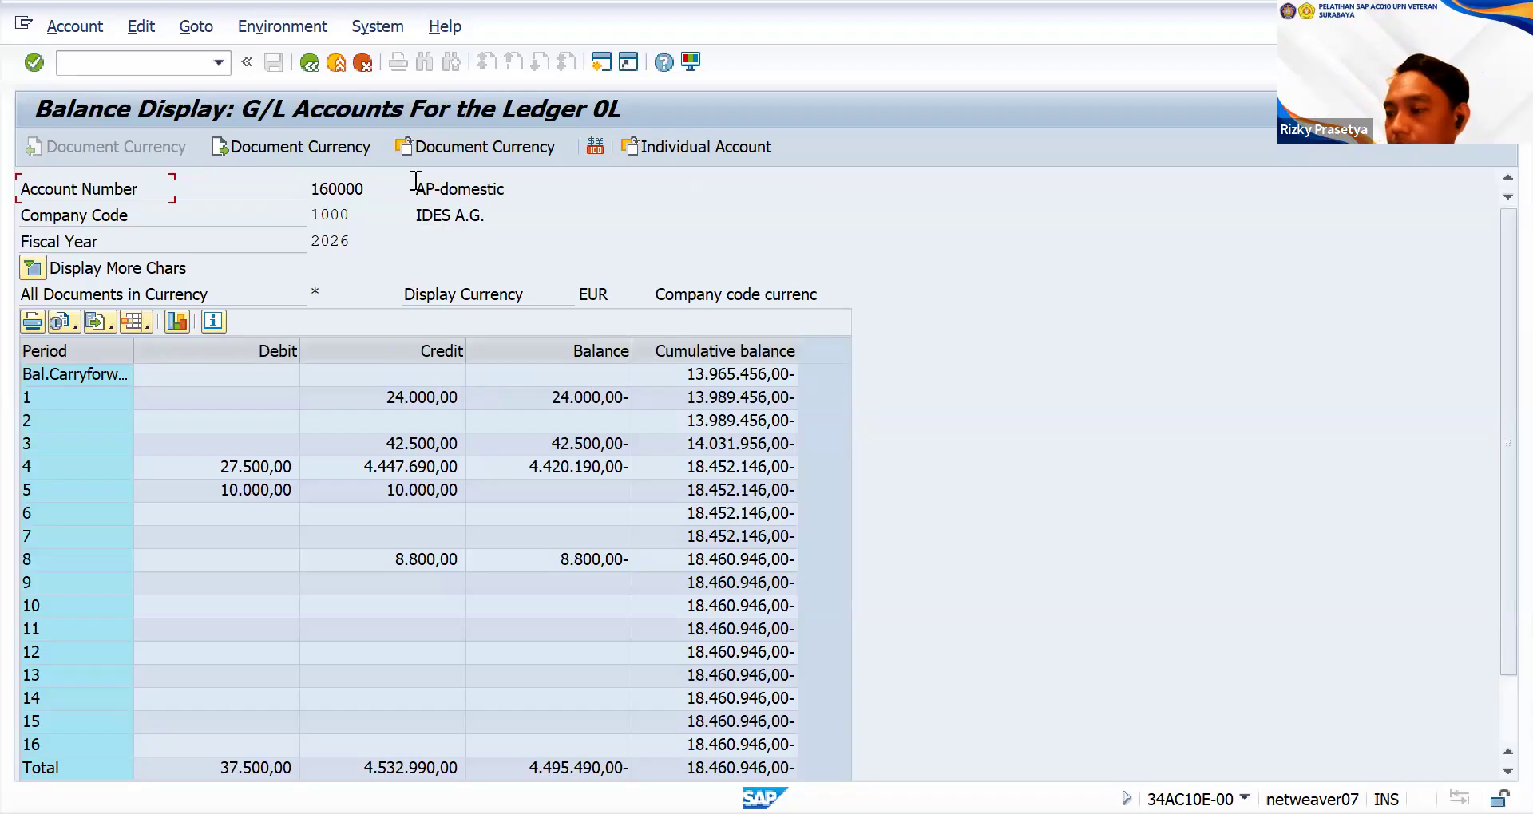
left_click(309, 64)
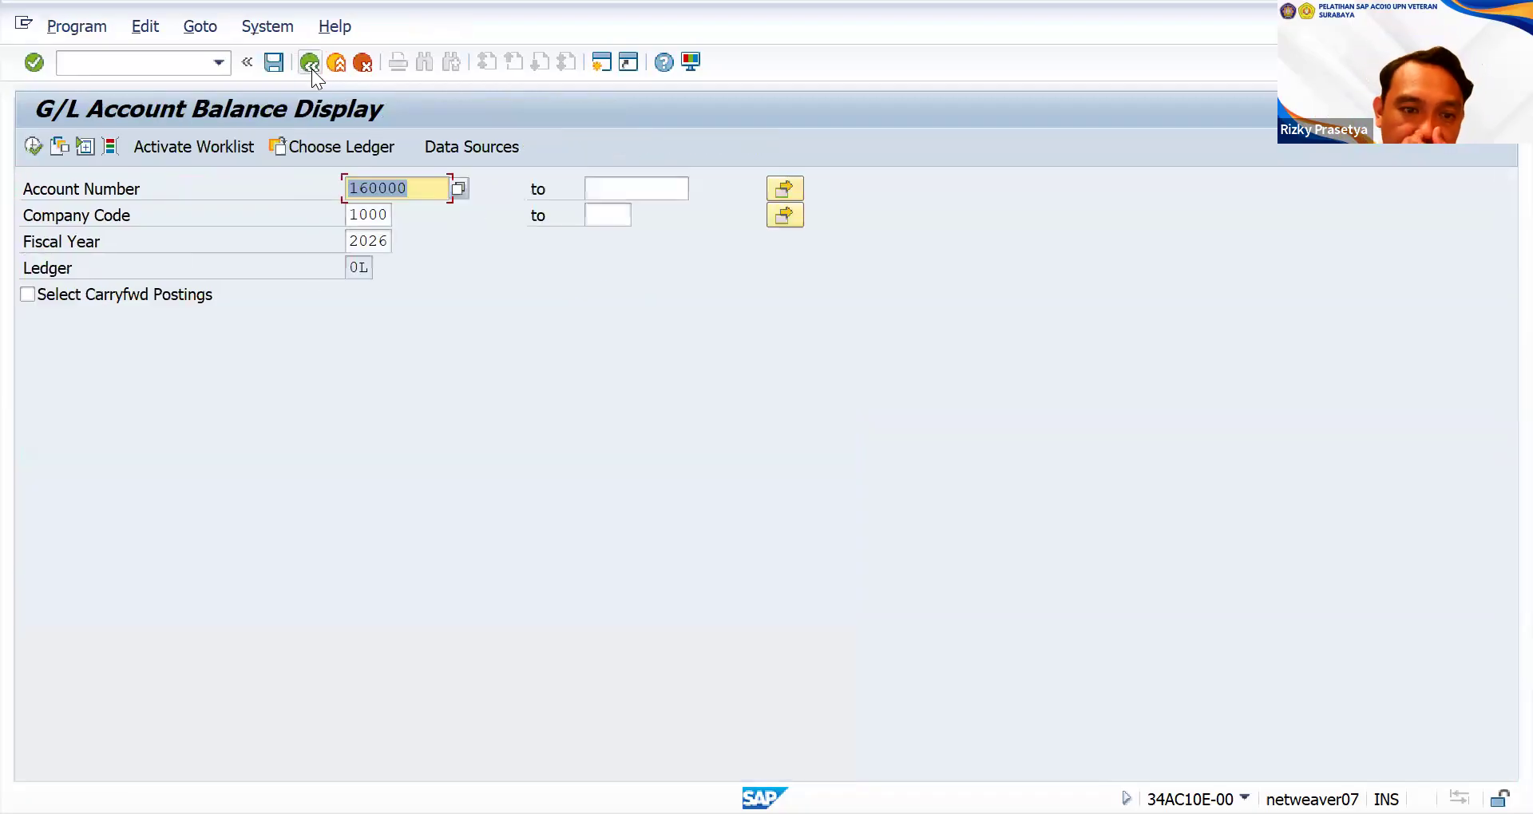
left_click(311, 69)
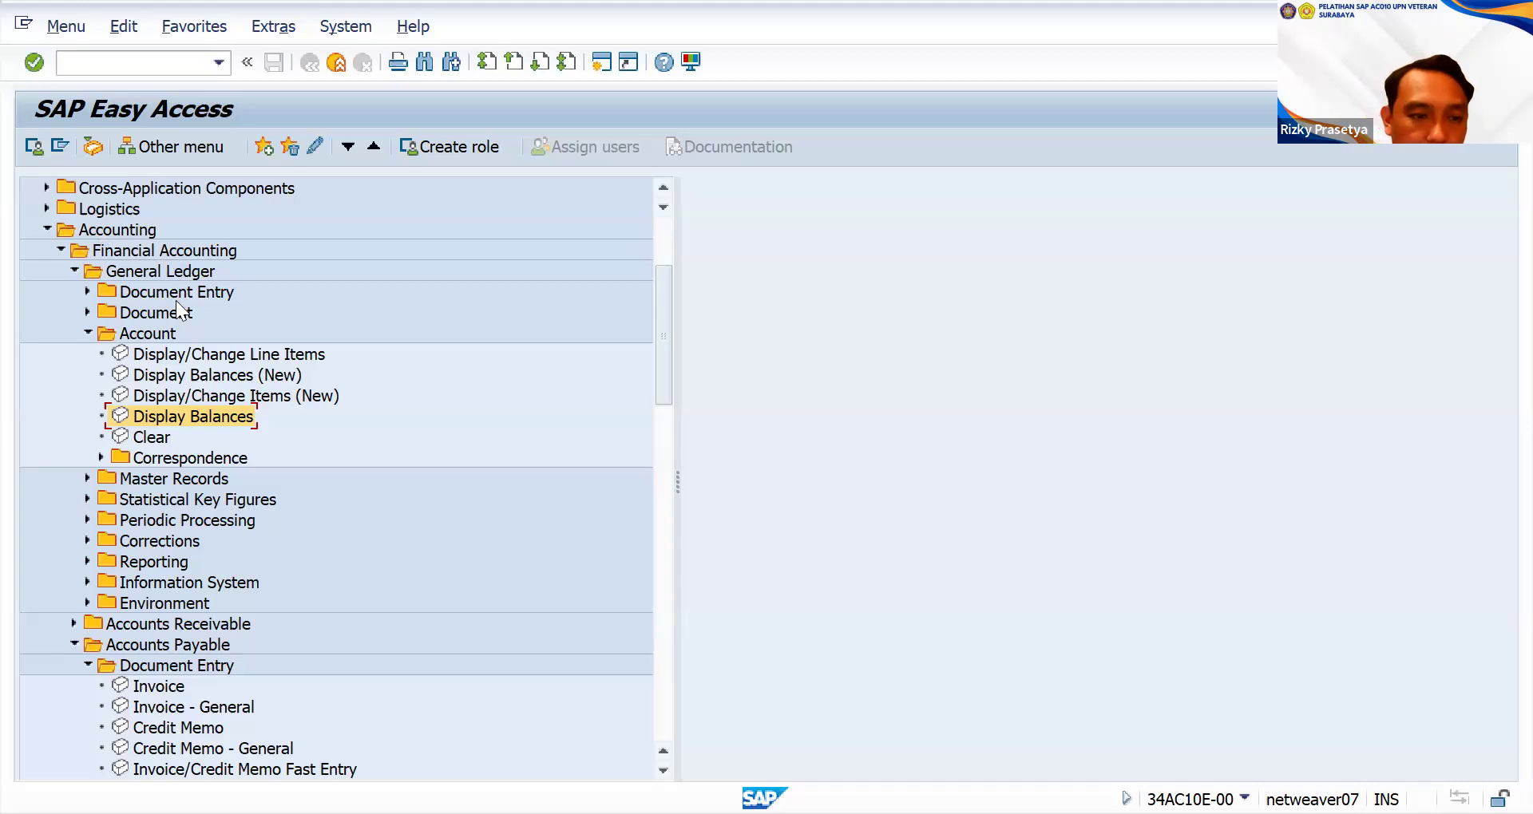
- Open vendor invoice entry from the document entry functions of Accounts Payable and confirm the company code for the invoice
scroll(202, 545, "down", 2)
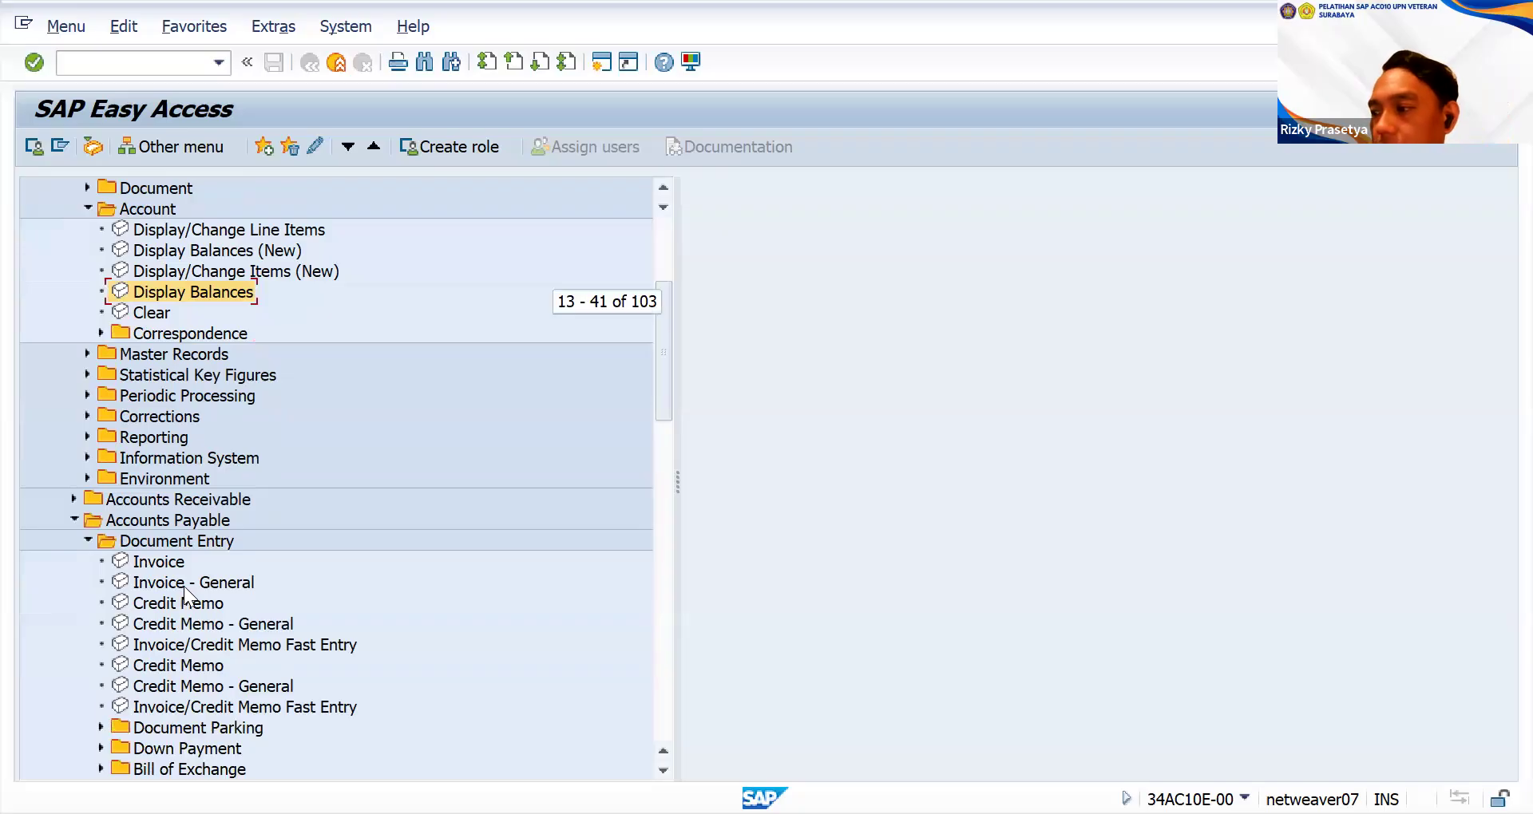
scroll(183, 586, "down", 1)
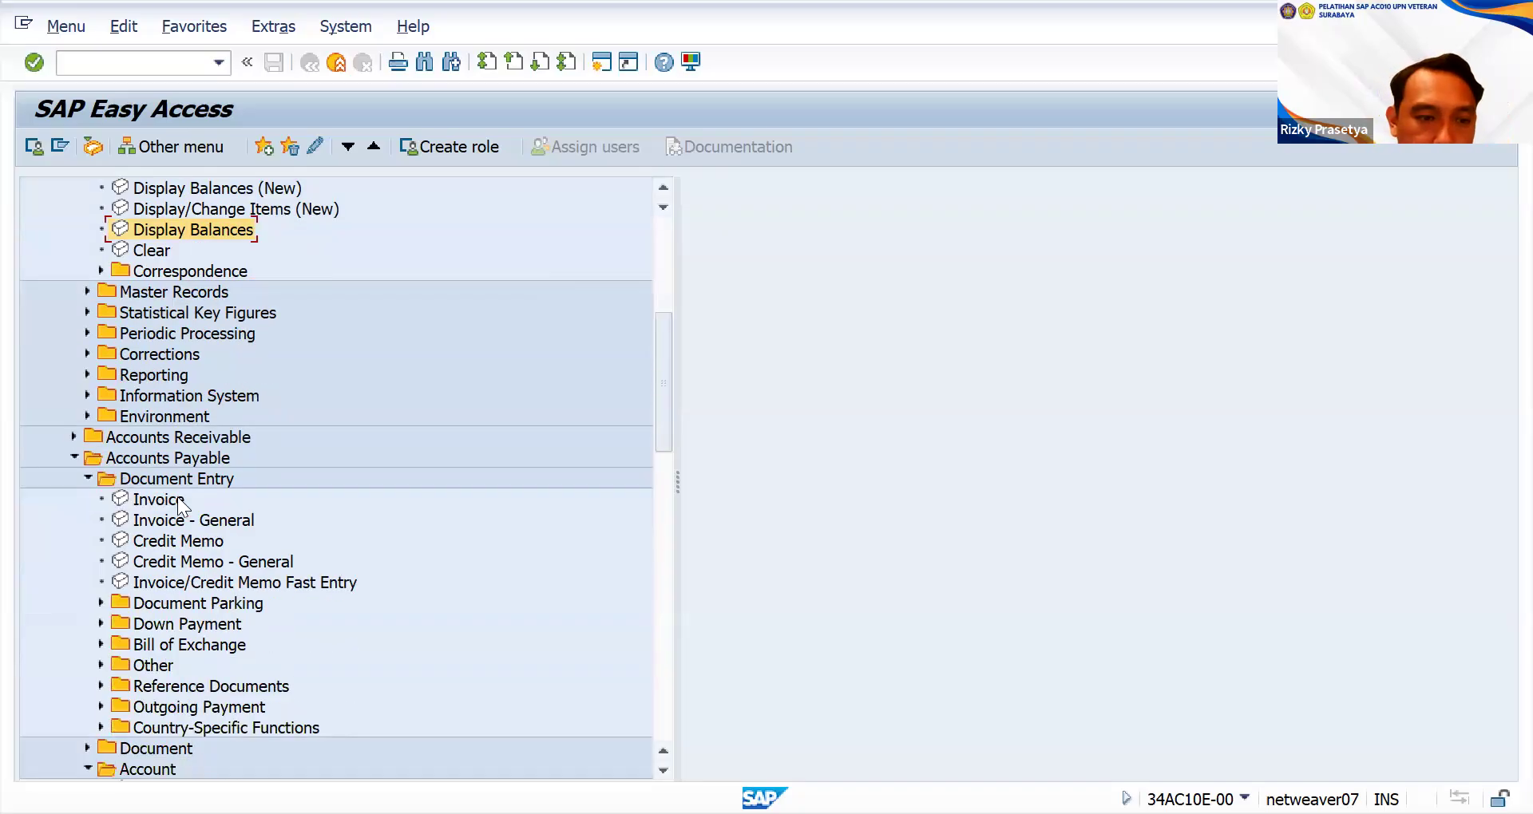
left_click(165, 498)
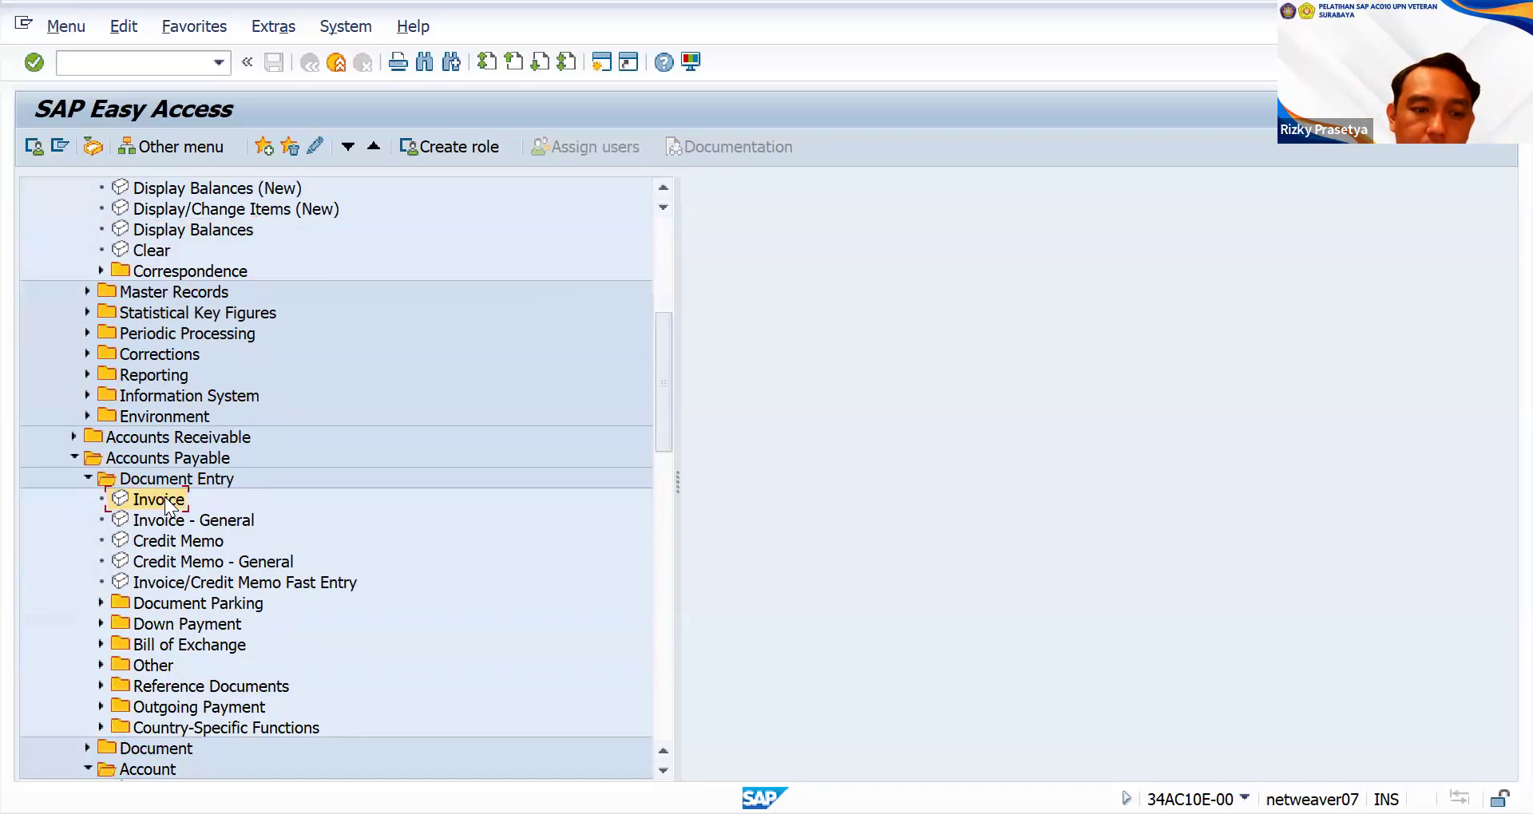
key("Return")
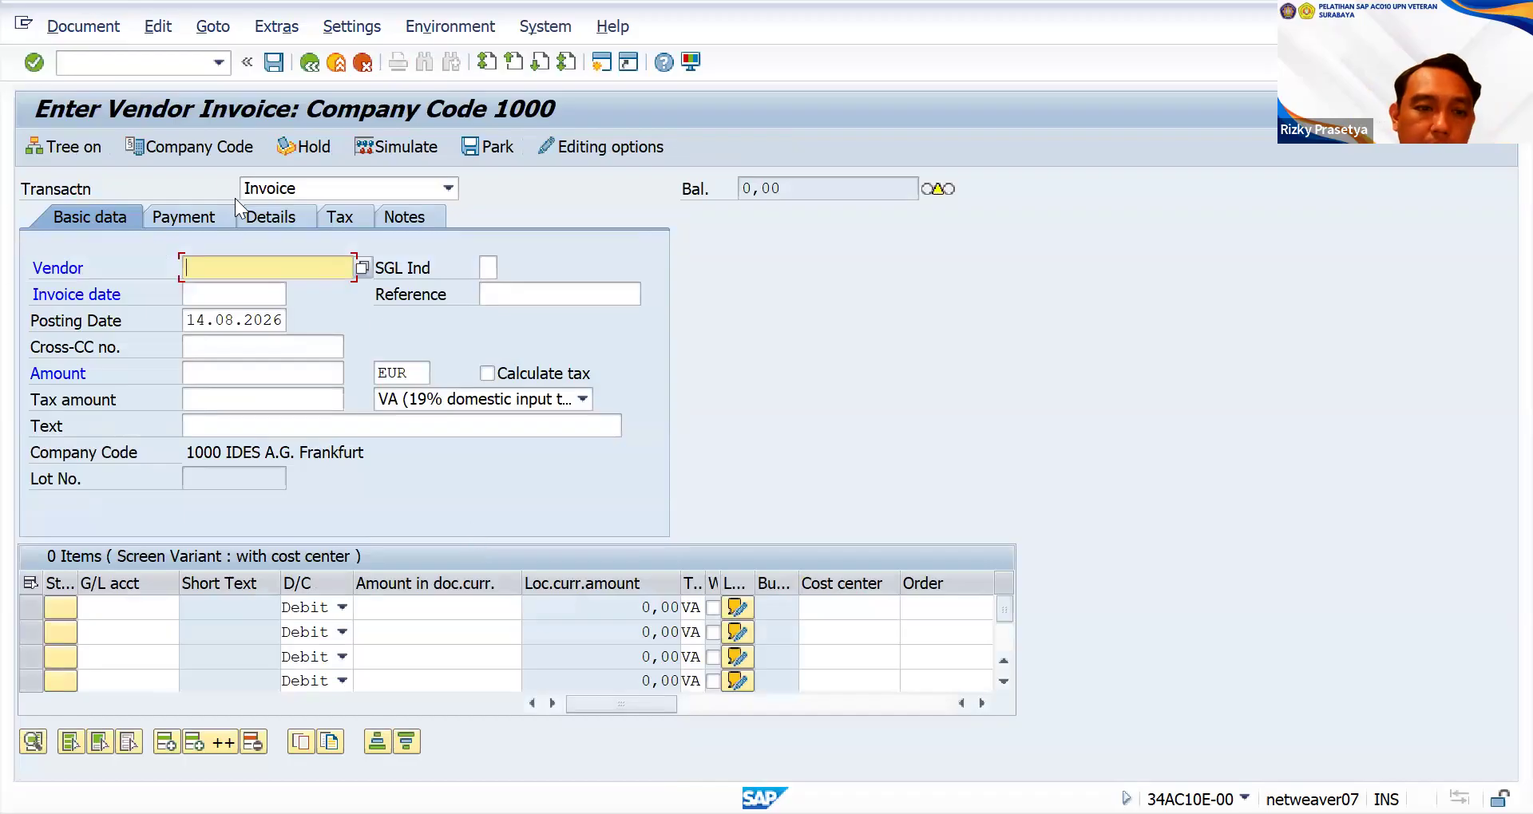
left_click(198, 153)
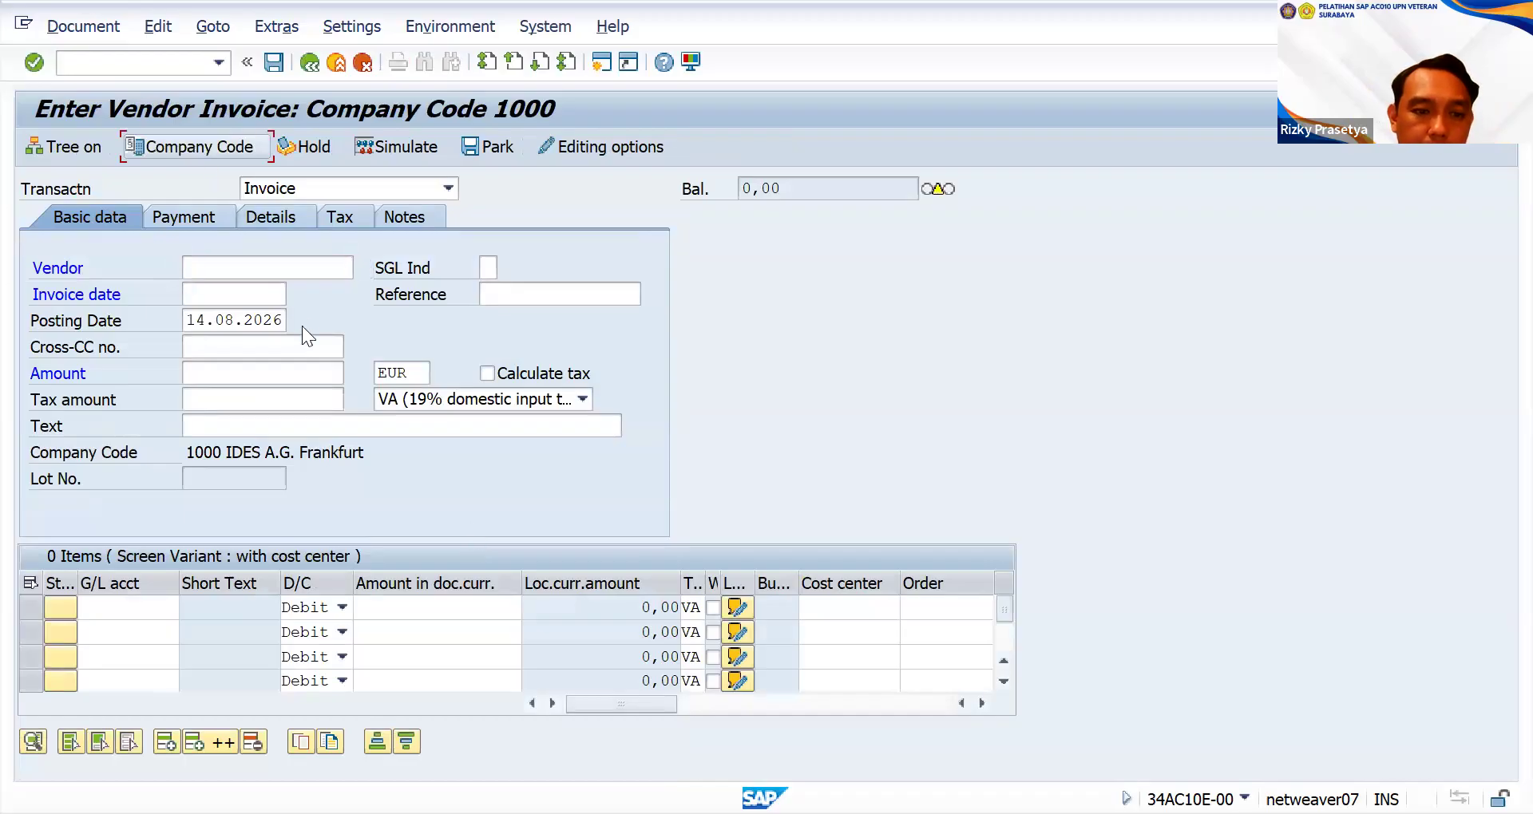
left_click(353, 532)
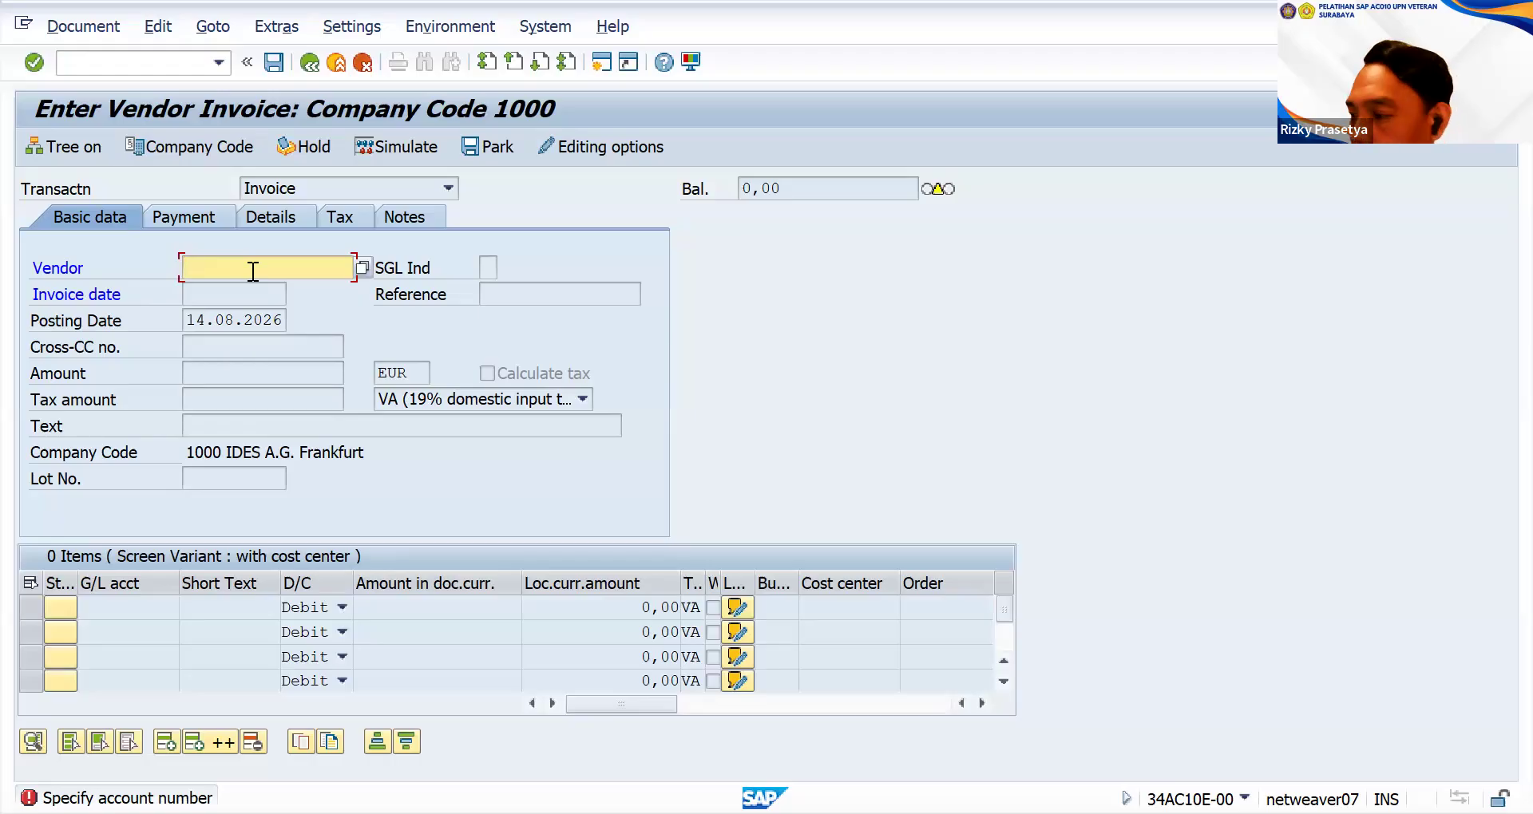
- Enter vendor 1016 and set the invoice date to 13.08.2026
type("1016")
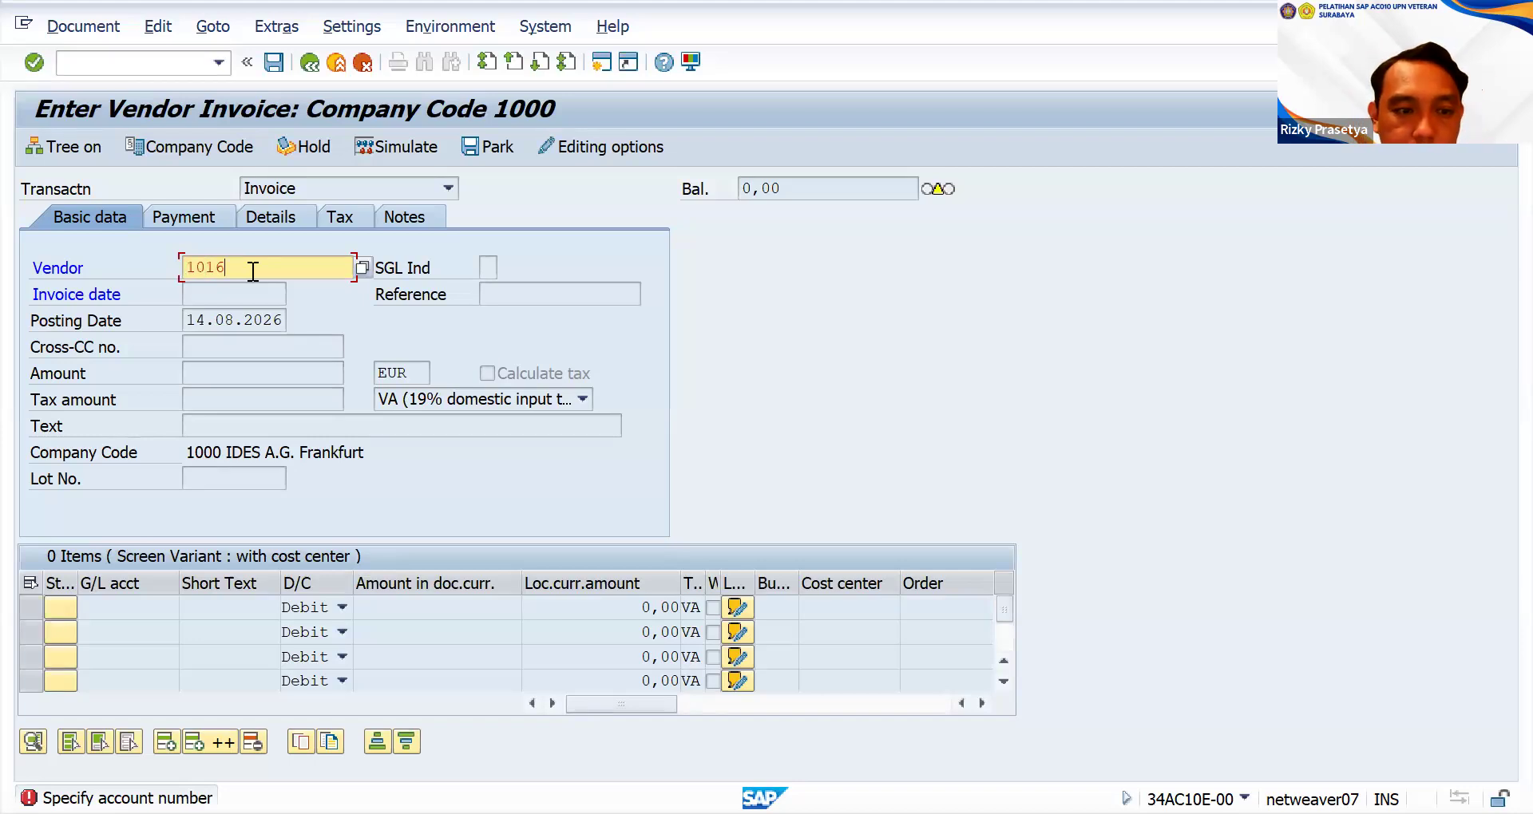
key("Tab")
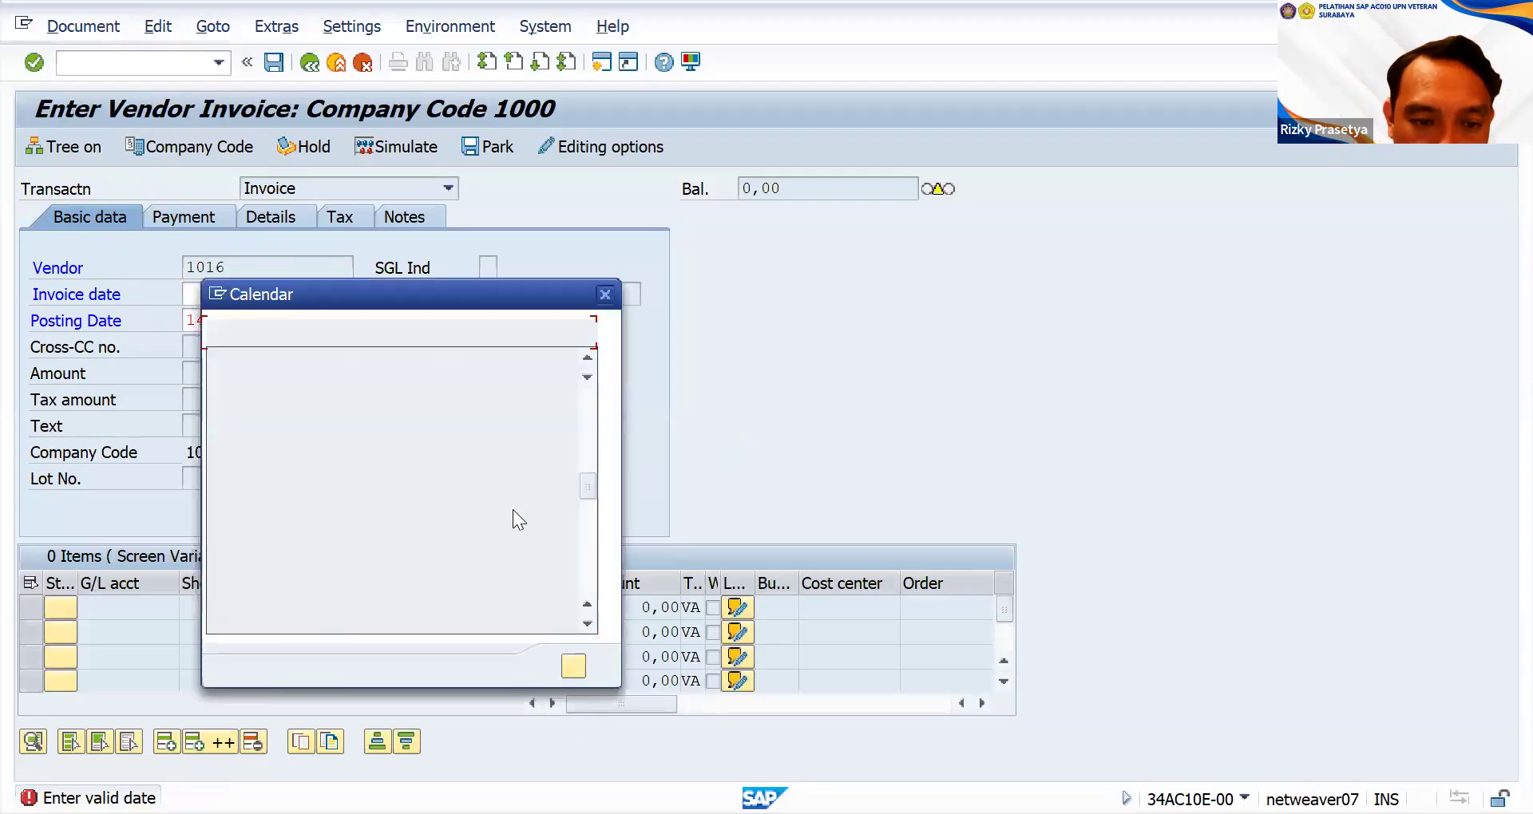
double_click(432, 511)
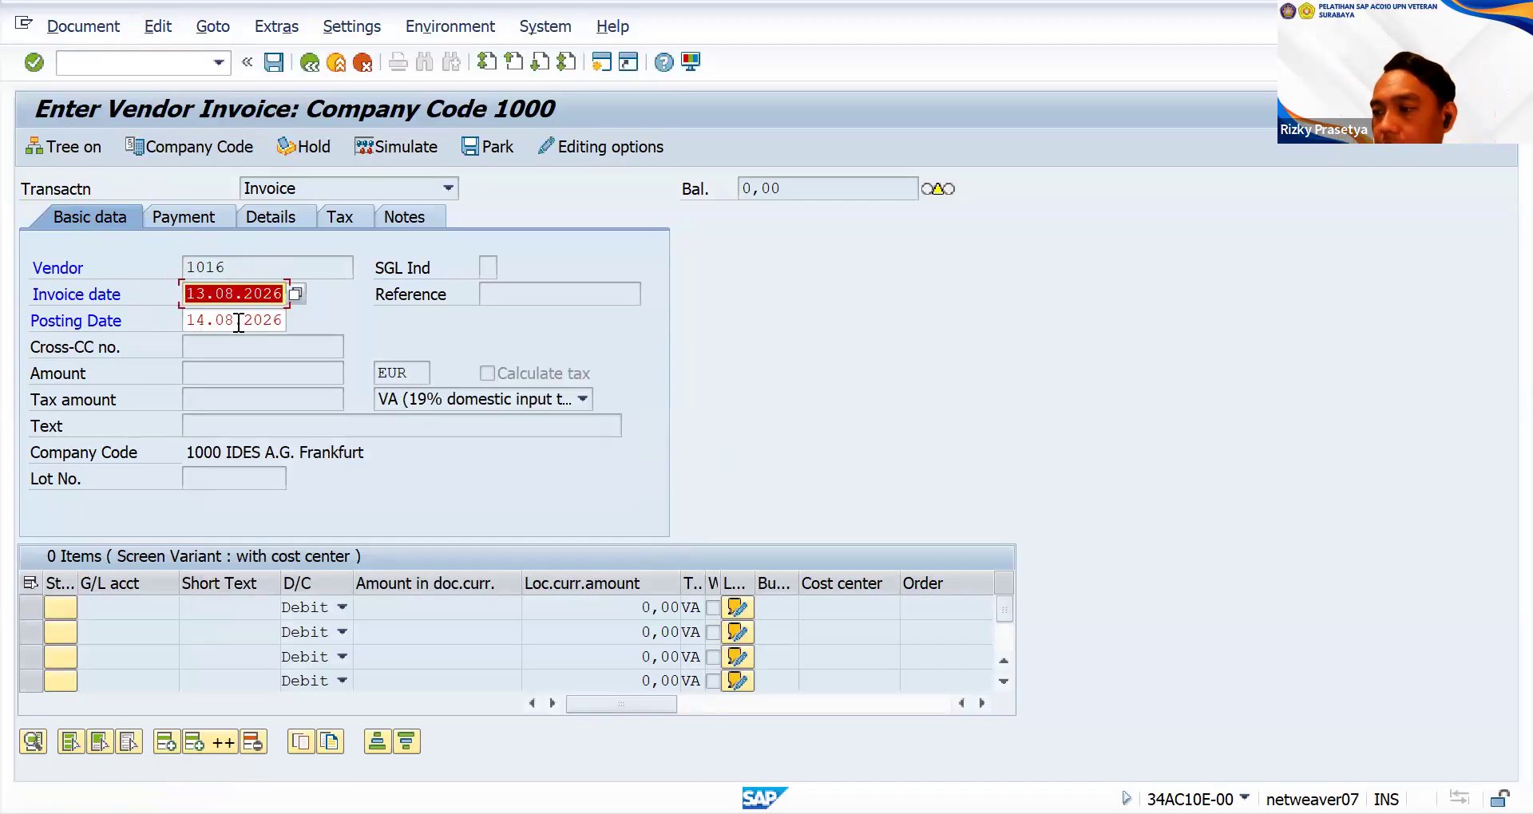
left_click(244, 374)
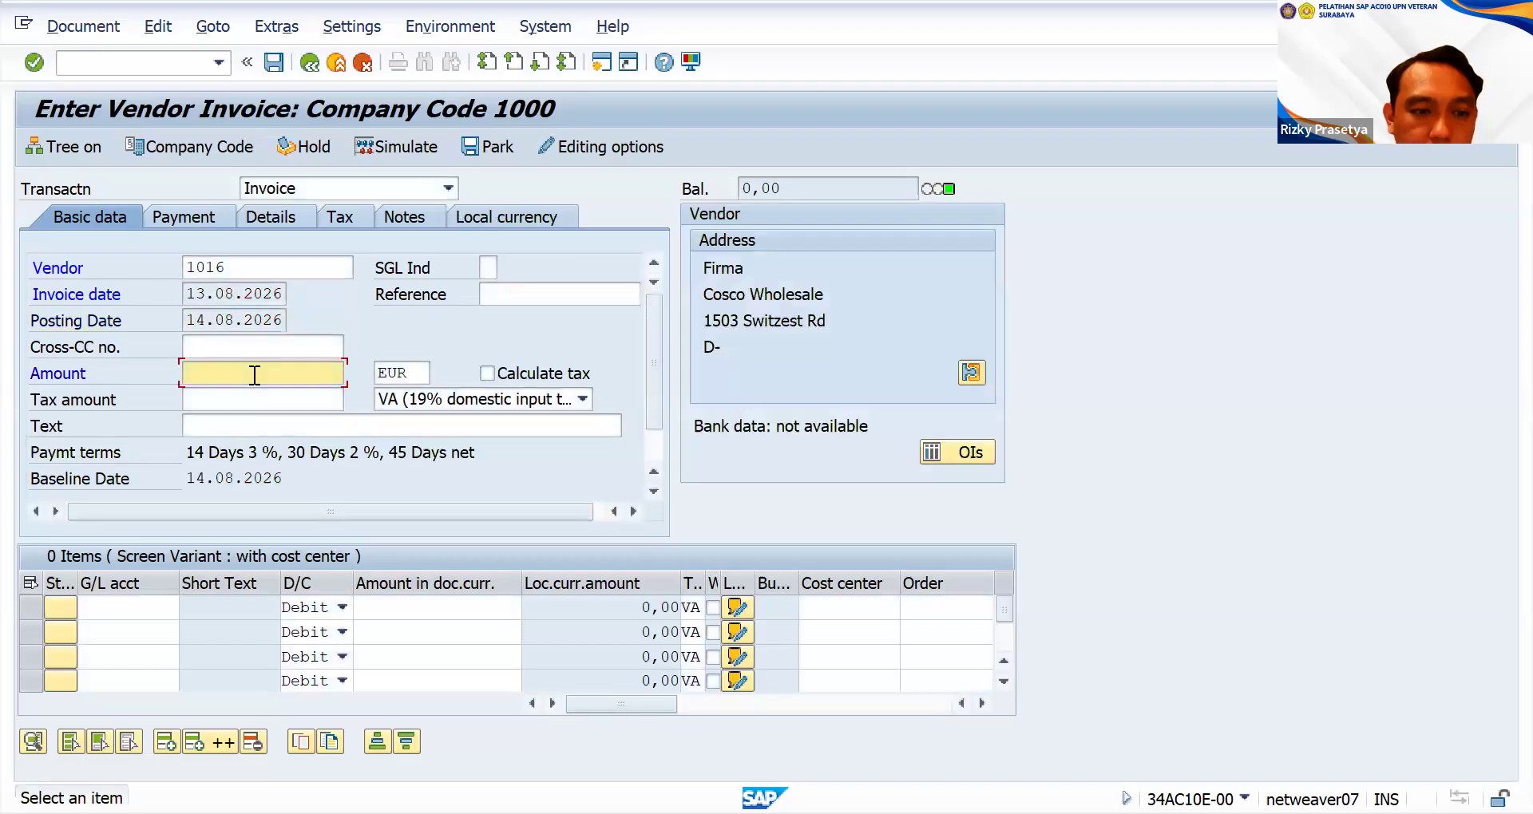
- Set the invoice amount to 550 EUR with automatic tax calculation and tax code 1I (Input tax 10%)
left_click(253, 375)
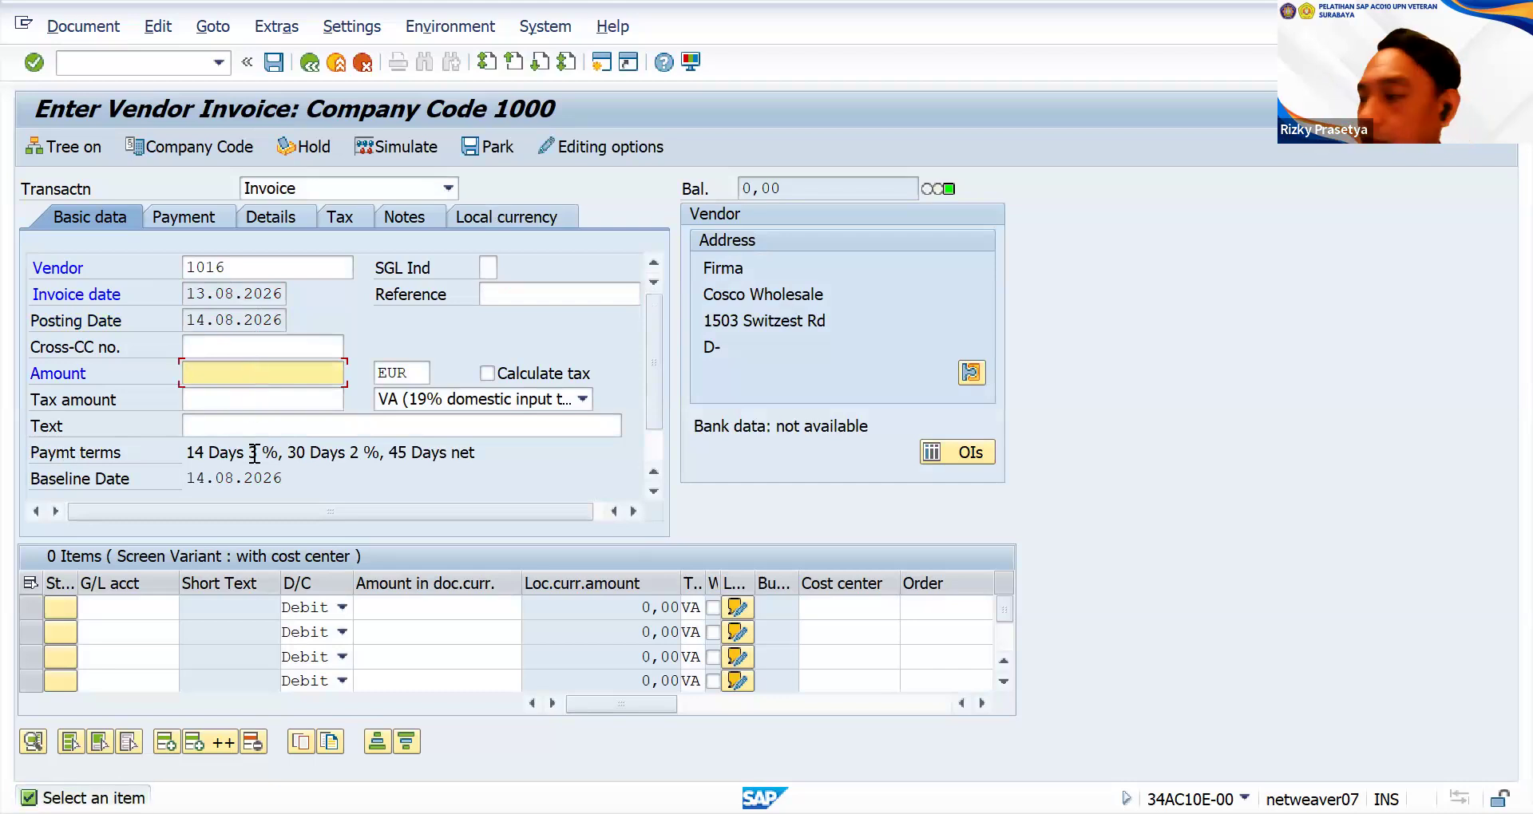
type("550")
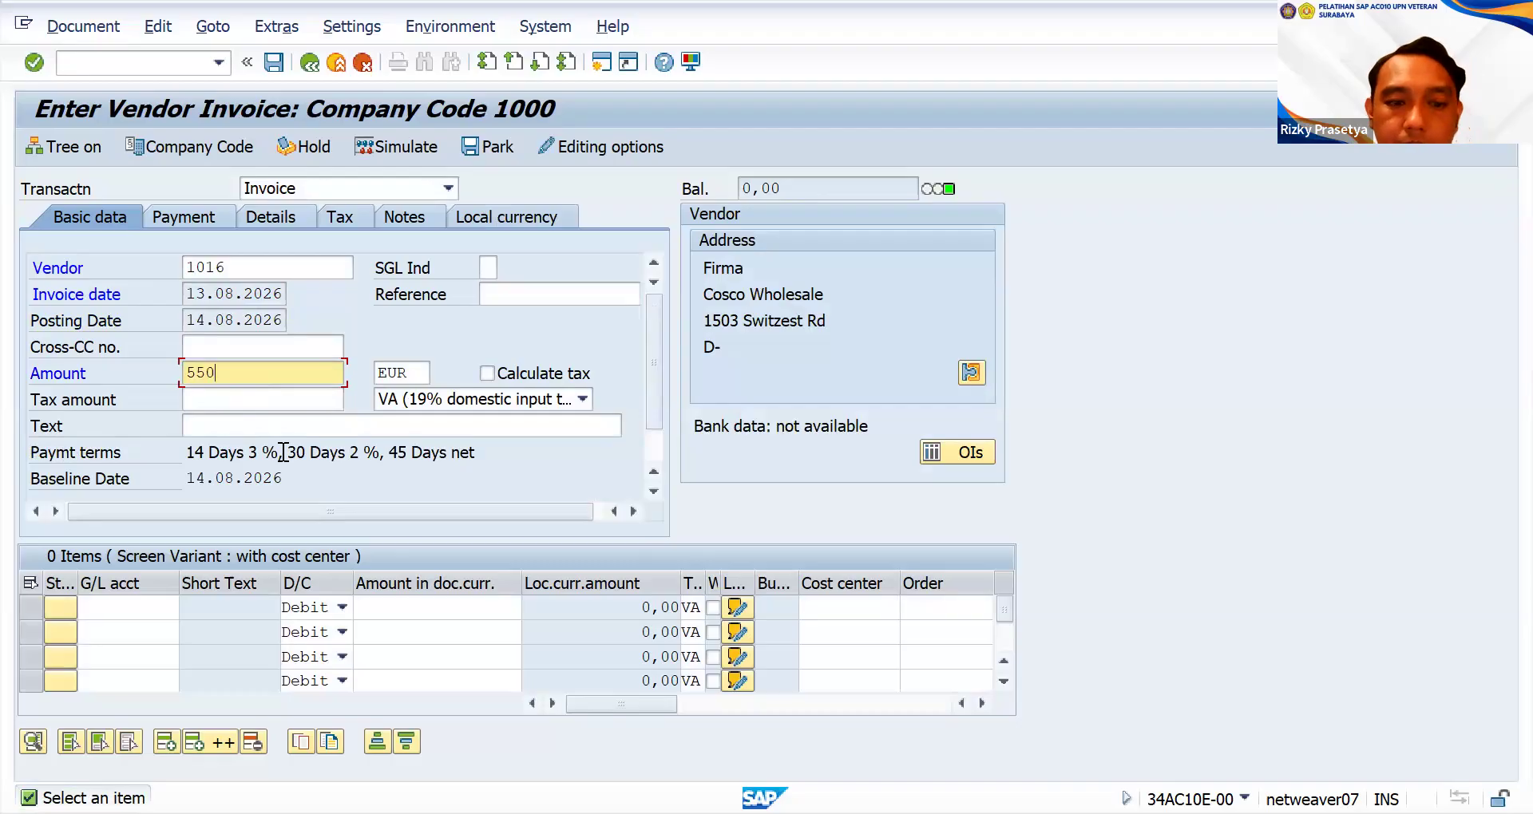
left_click(489, 373)
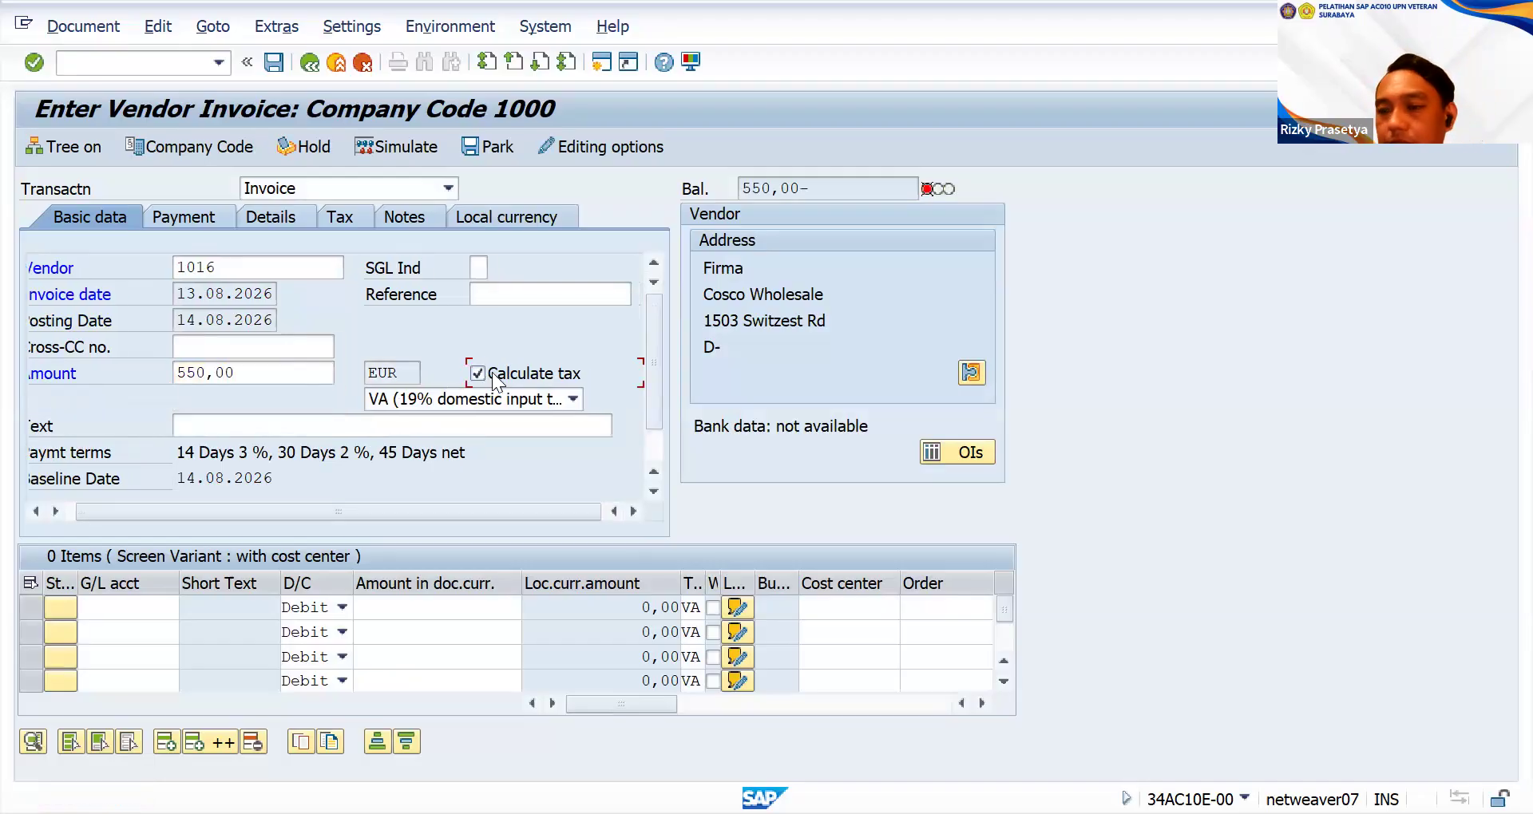
left_click(573, 399)
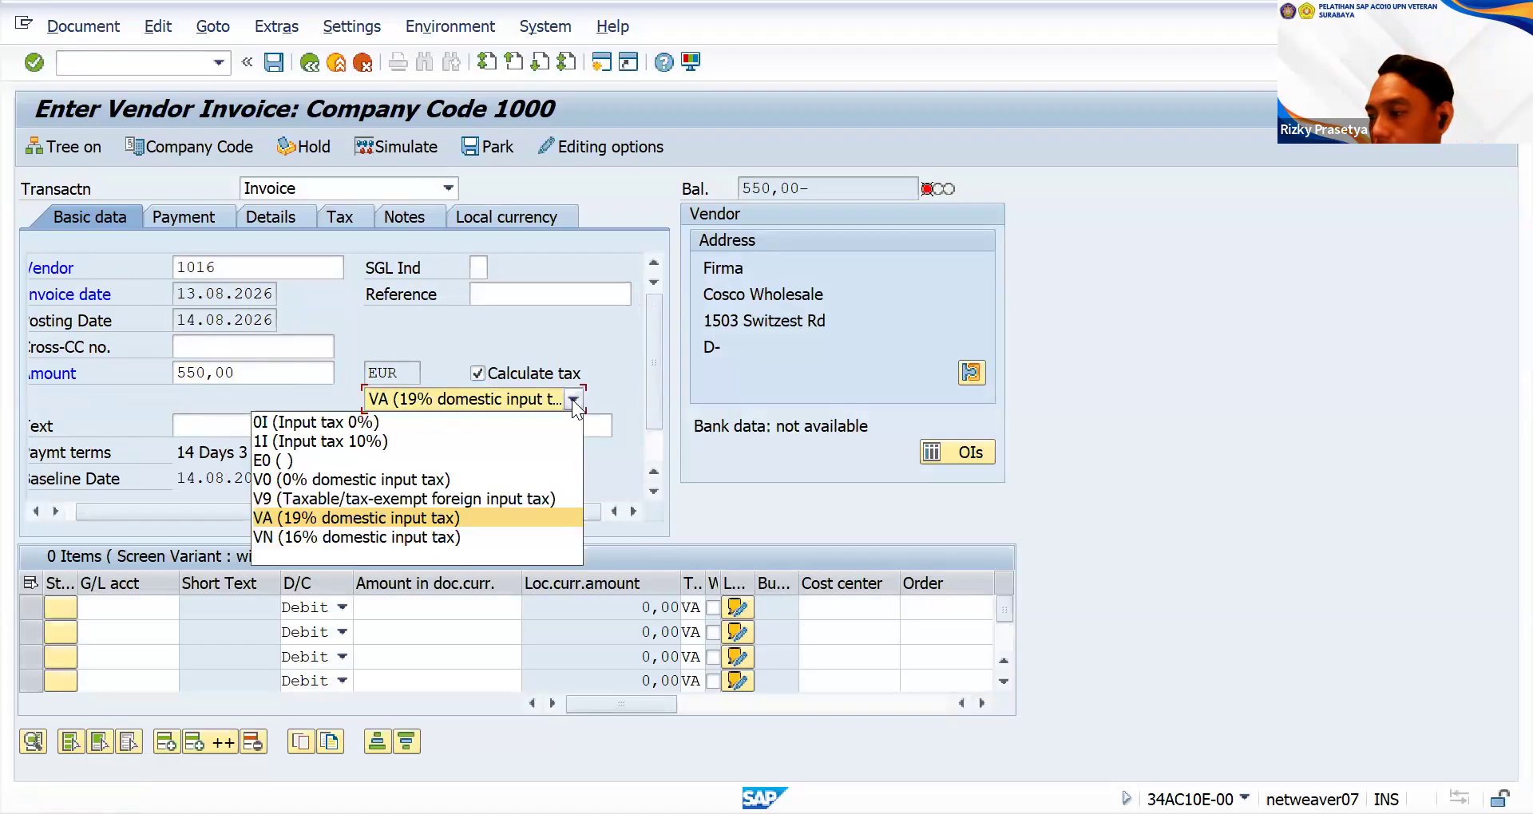
left_click(379, 439)
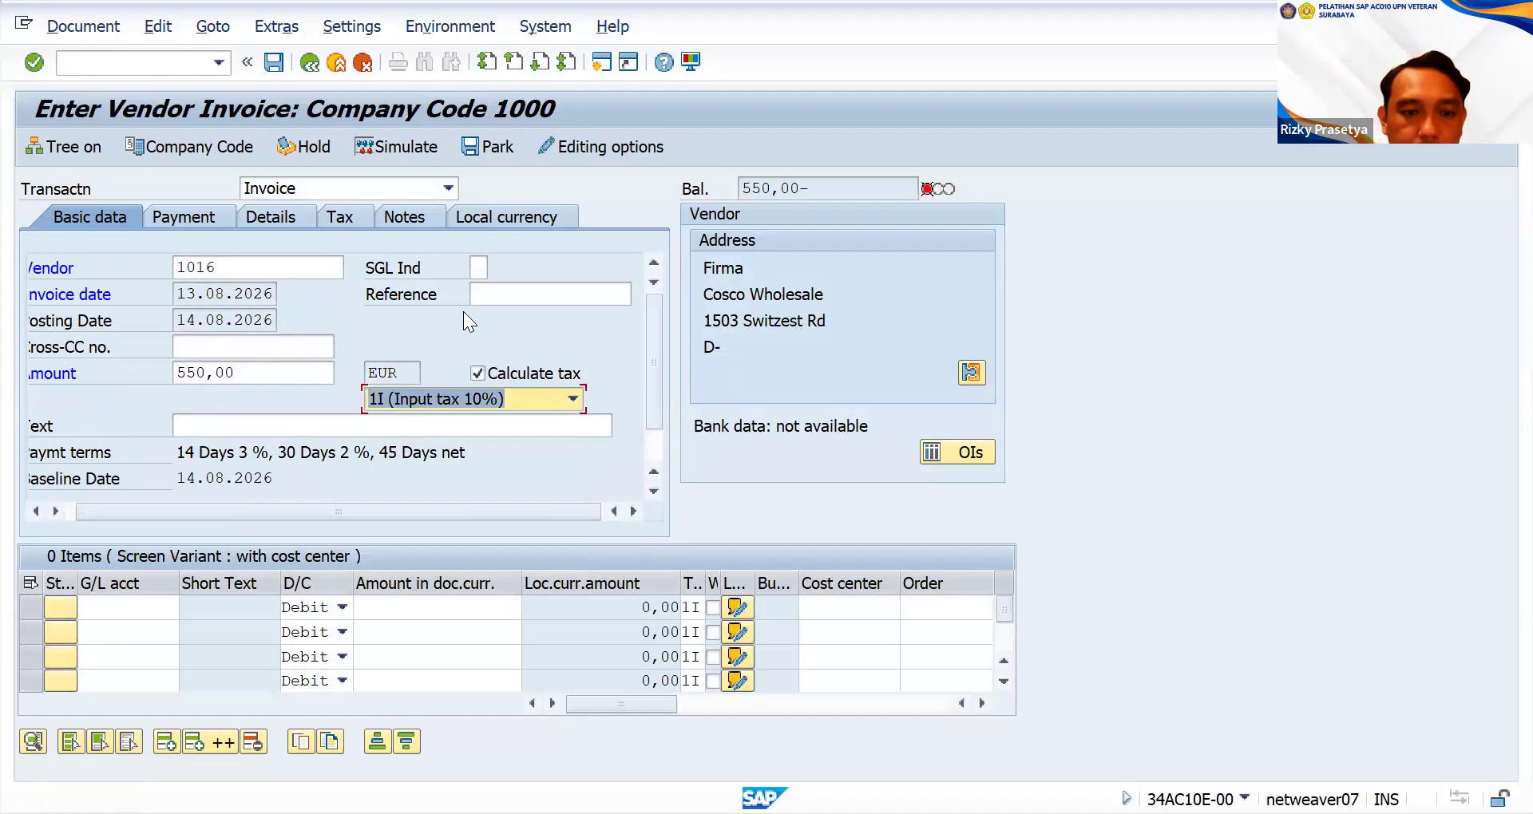
- Set the invoice reference to 10E00 and the text to "Service invoice company car carE00"
left_click(483, 290)
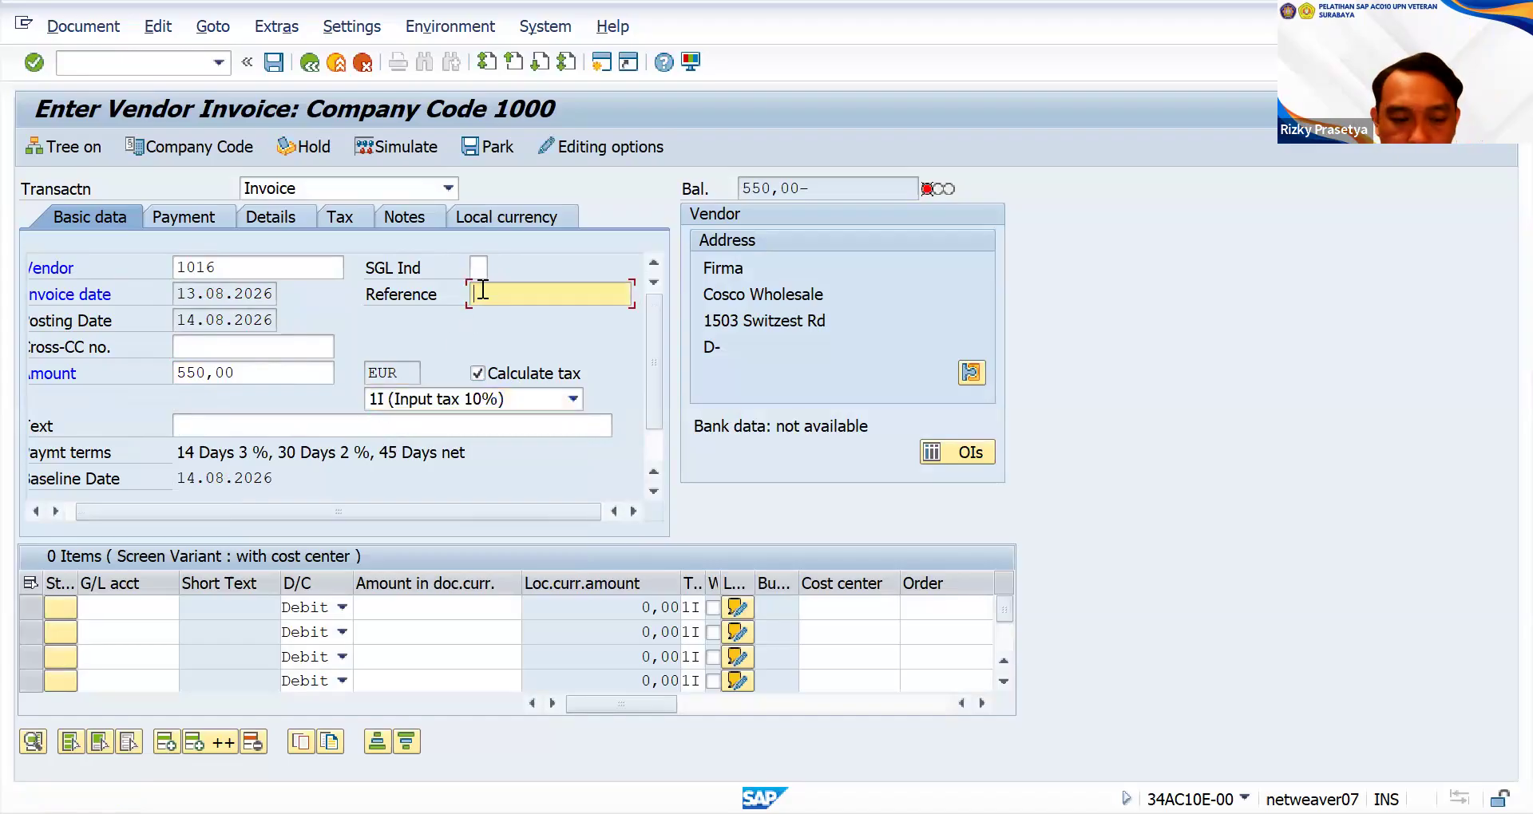
type("10E00")
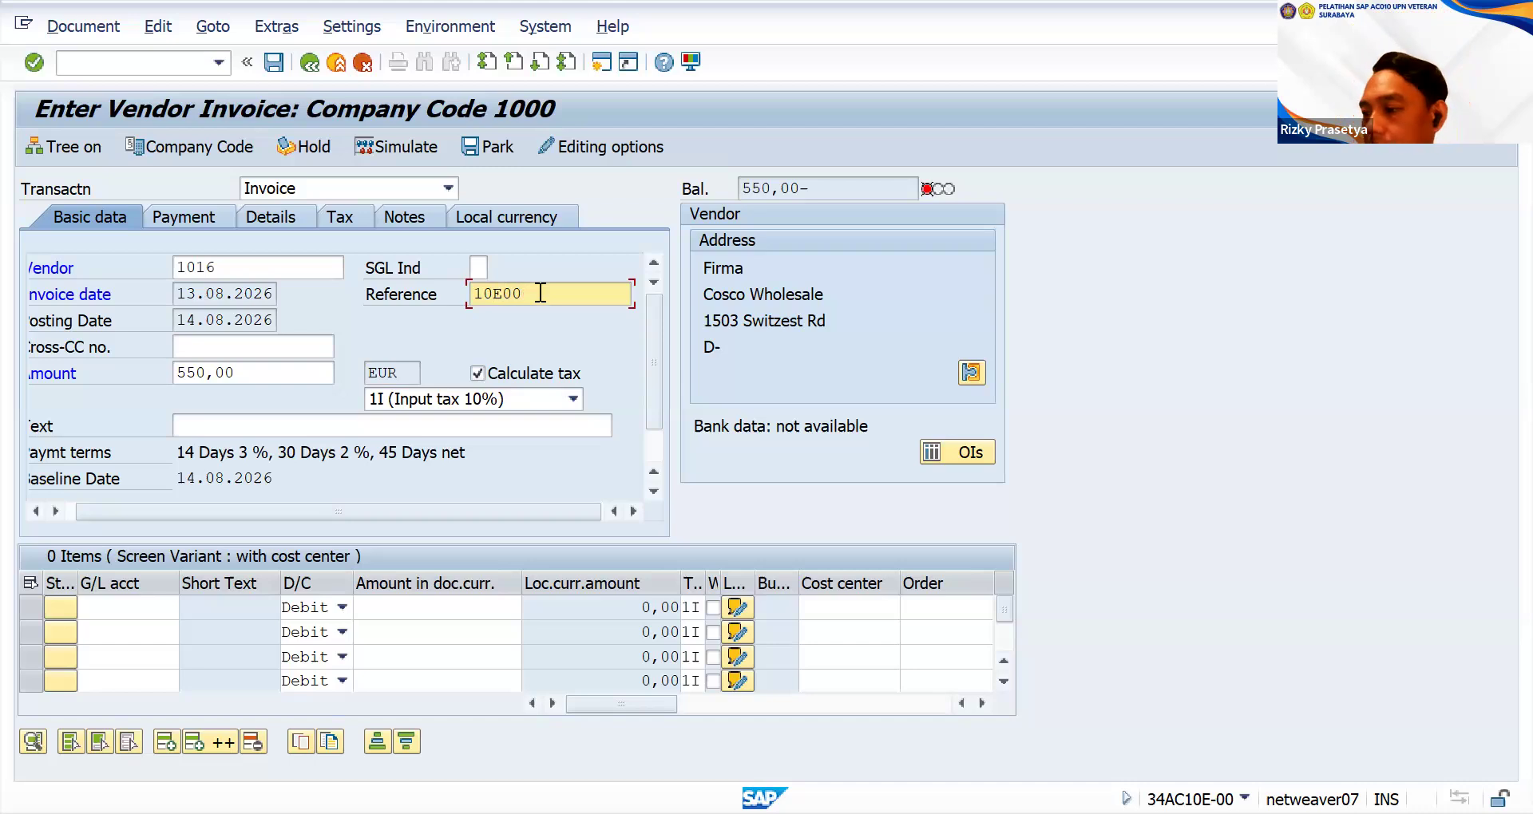
left_click(224, 428)
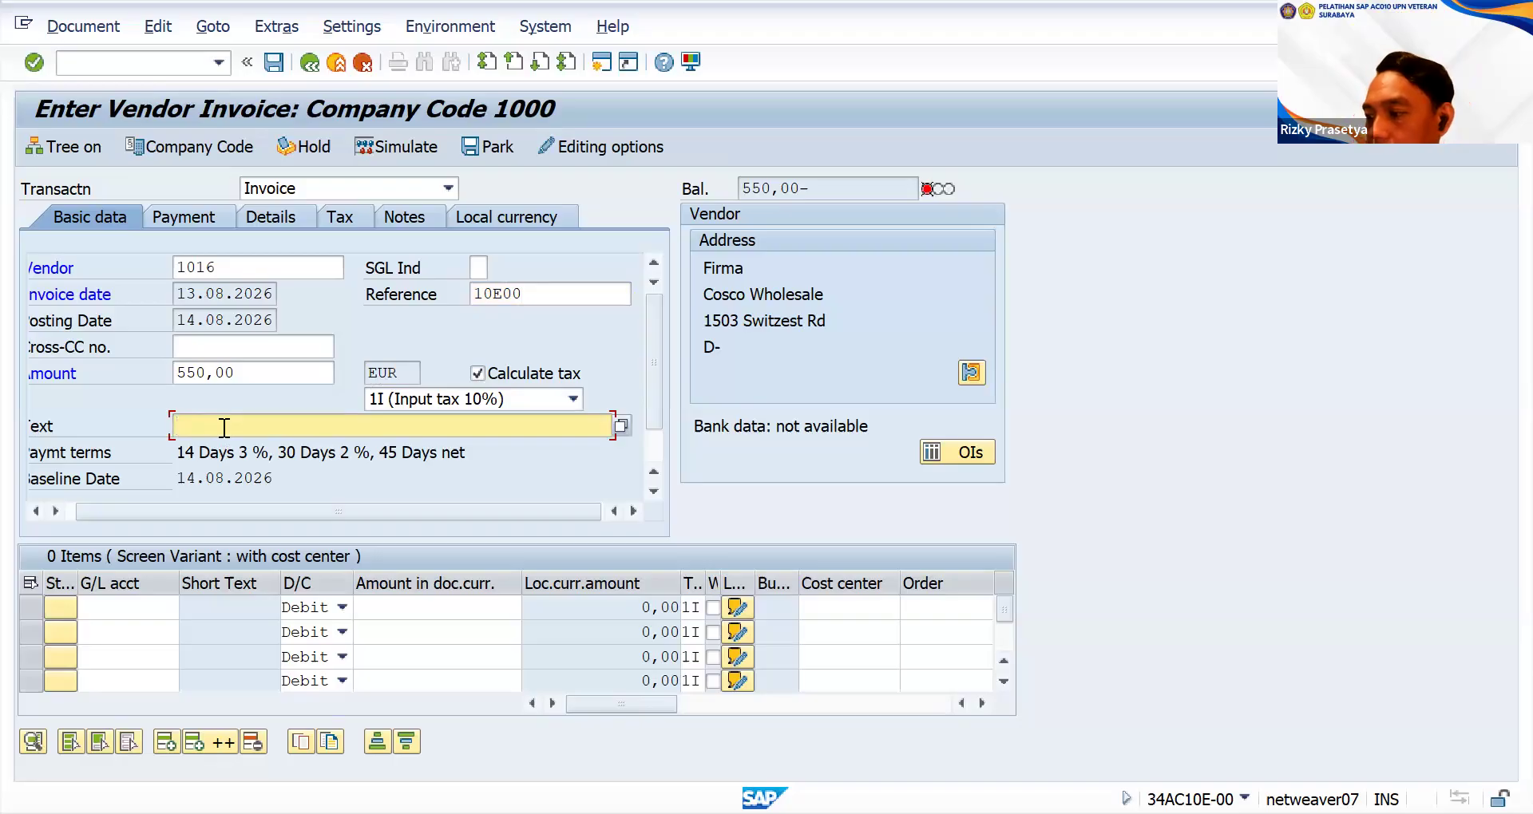
type("Service i")
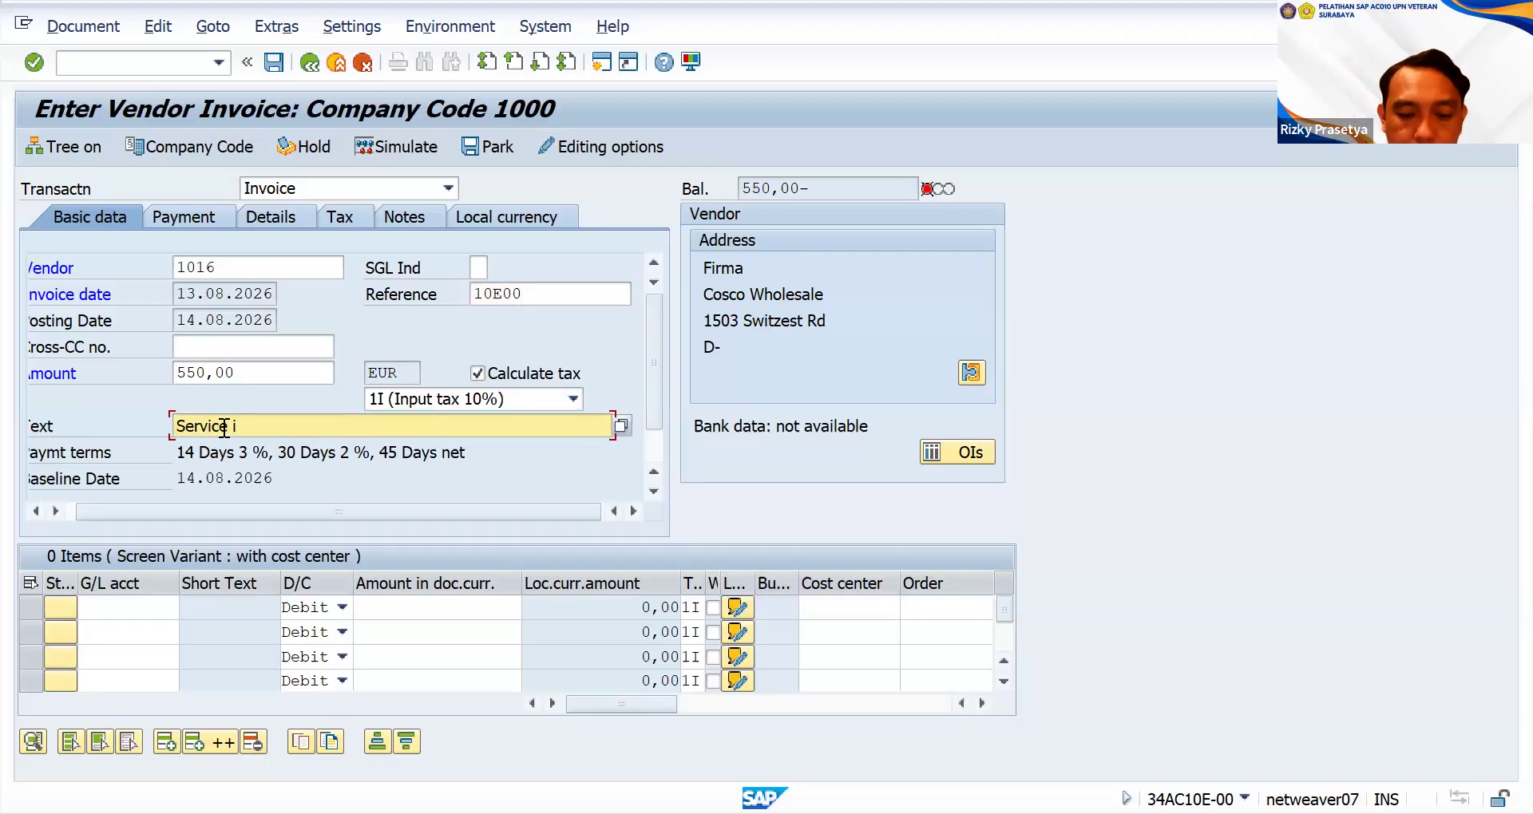
type("nvoice ")
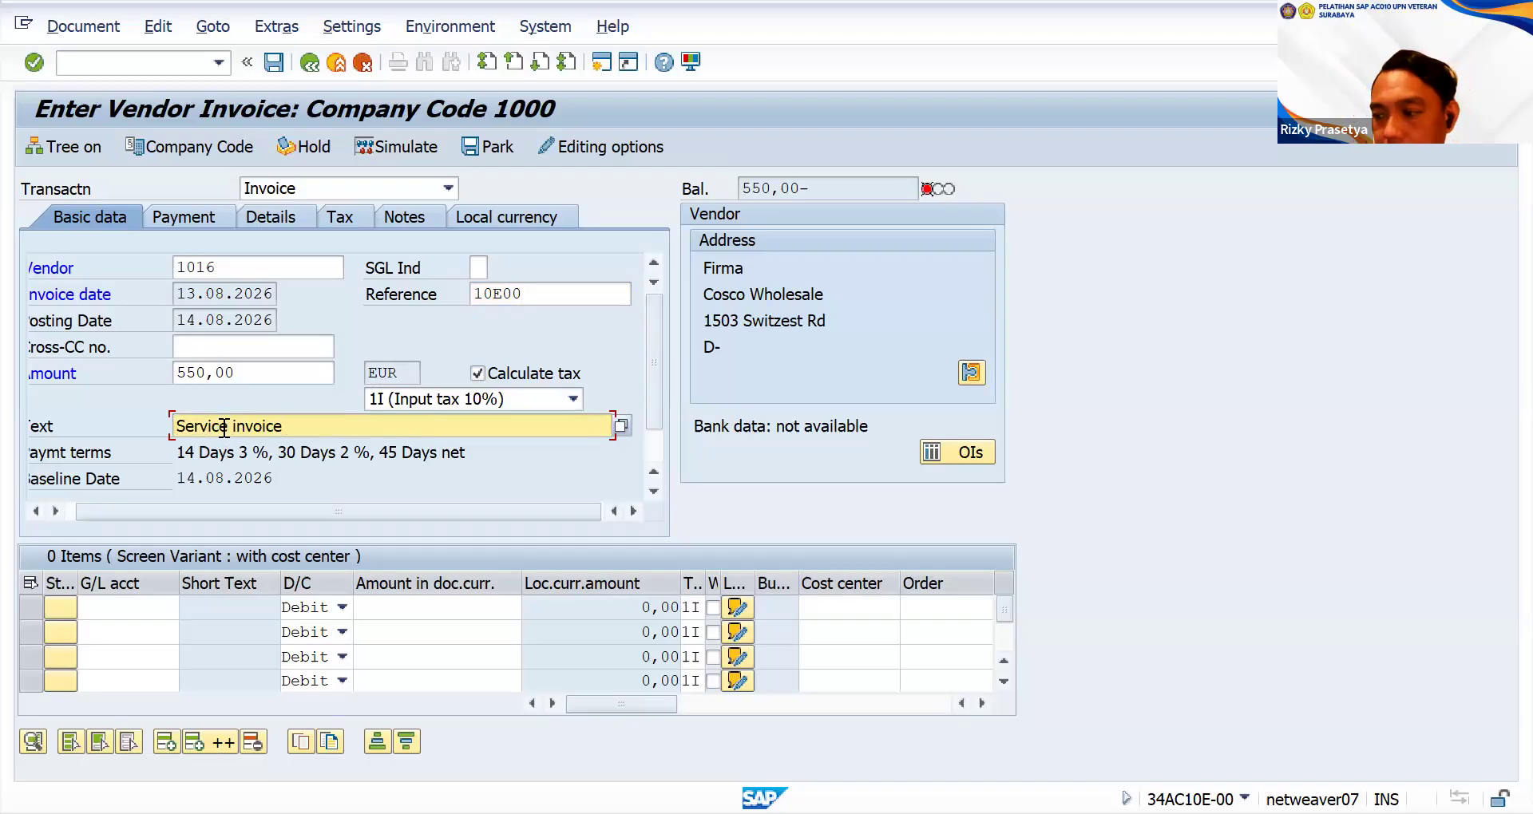
type("compan")
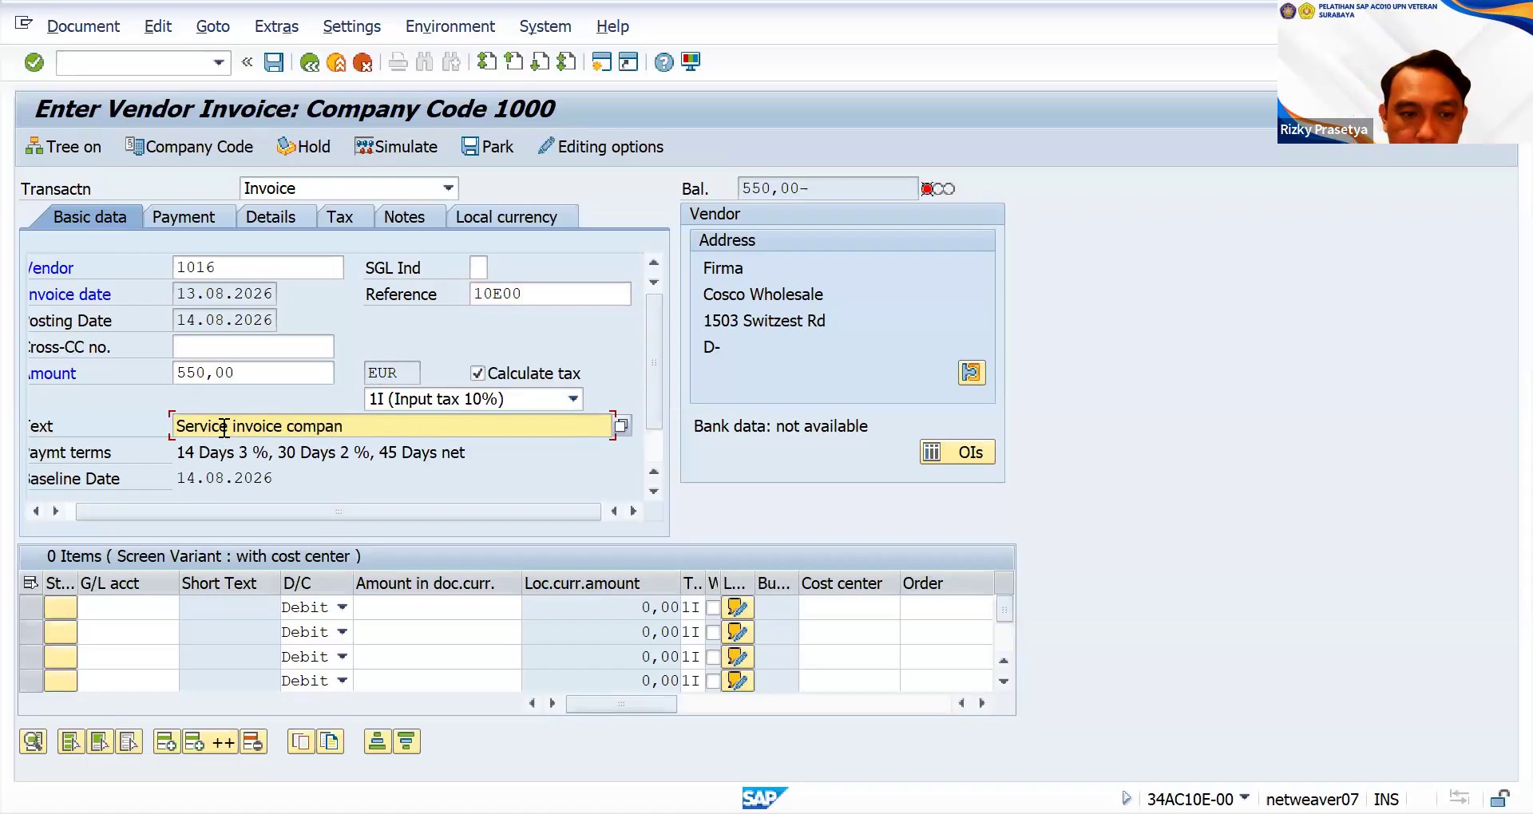
type("y car")
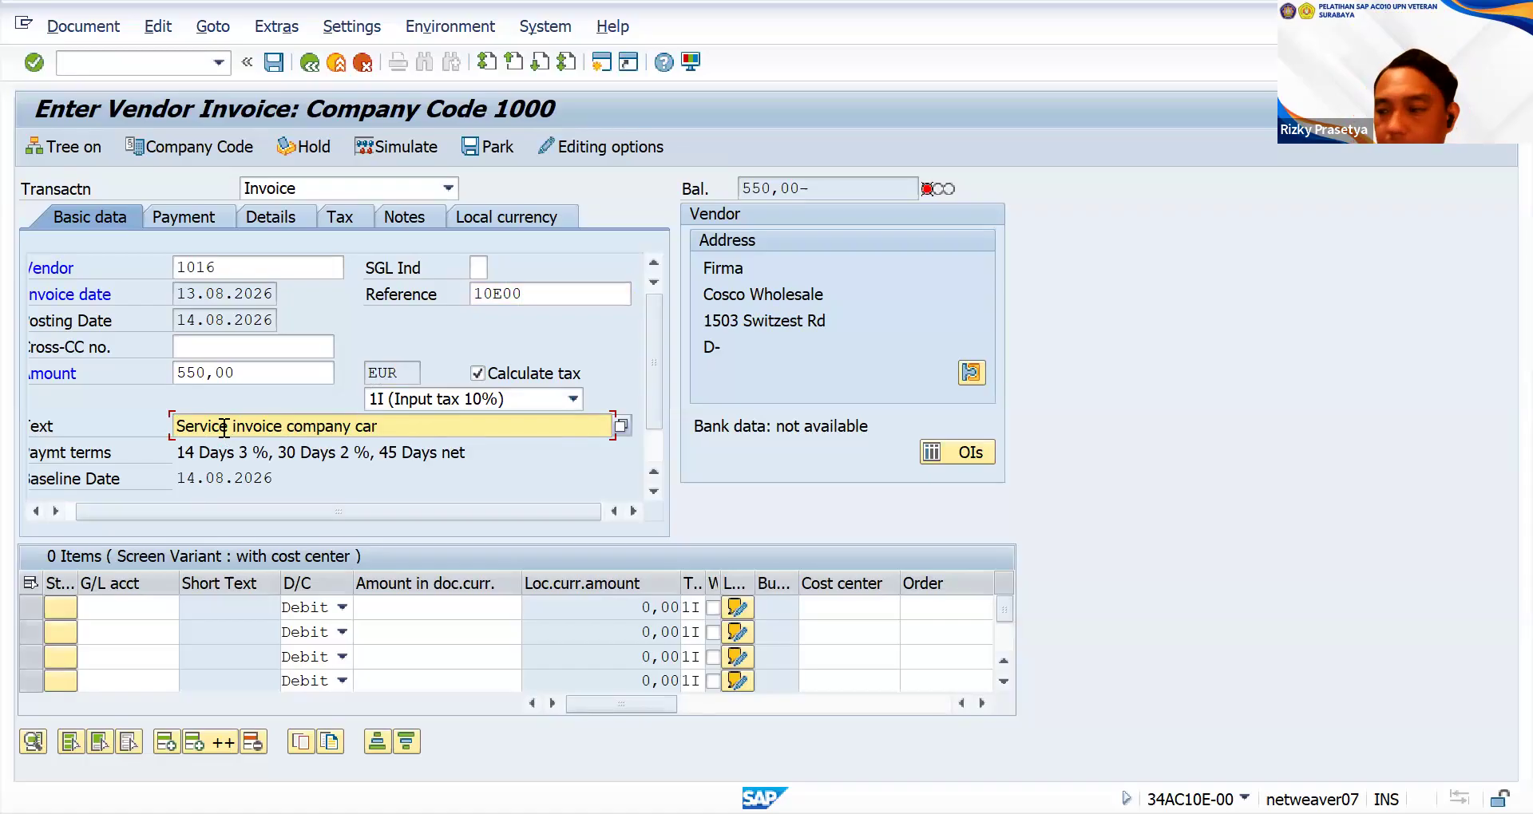
type(" car")
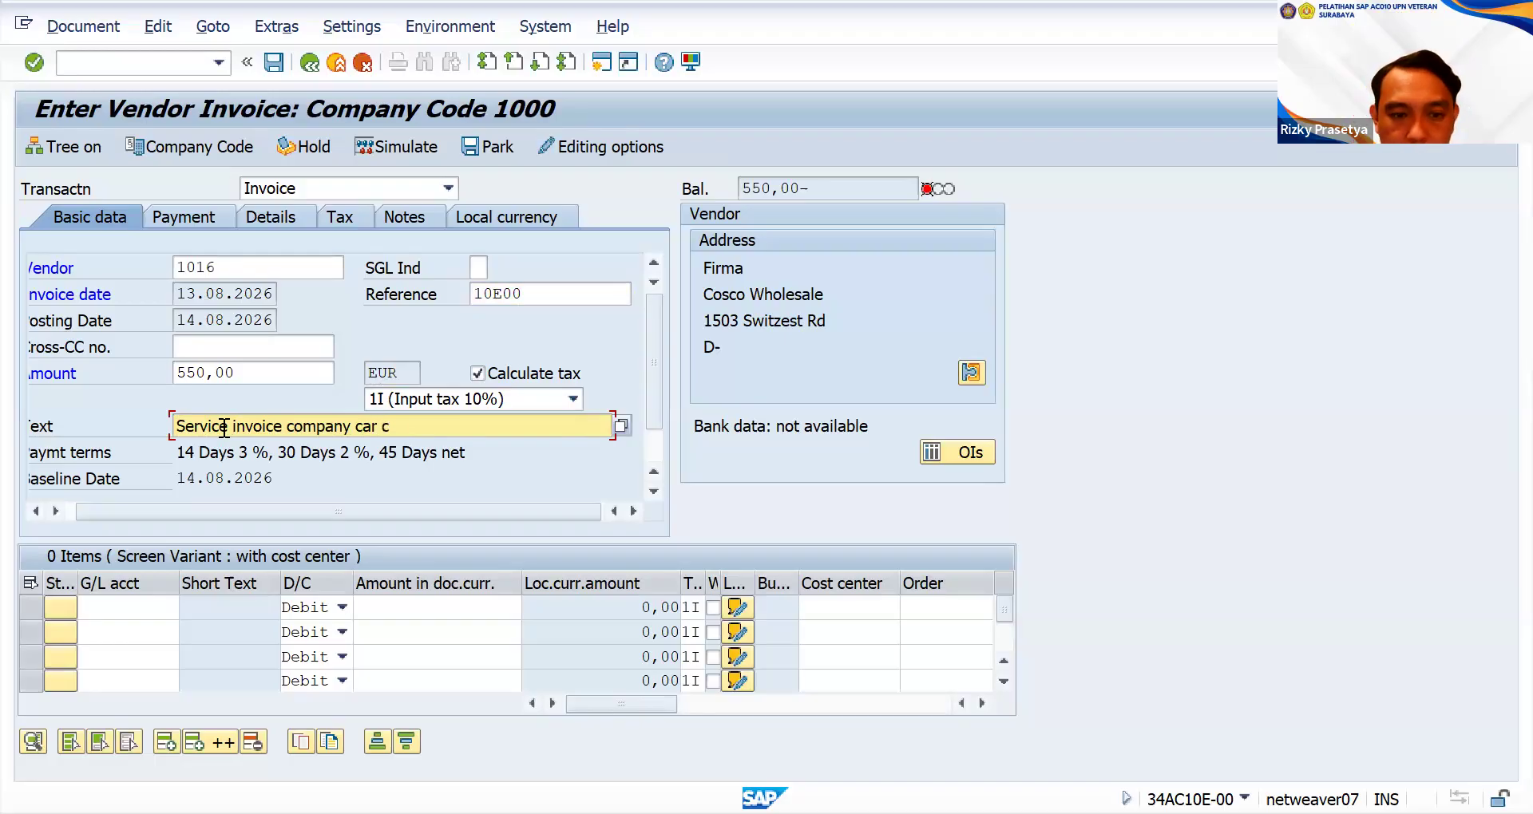
type("E00")
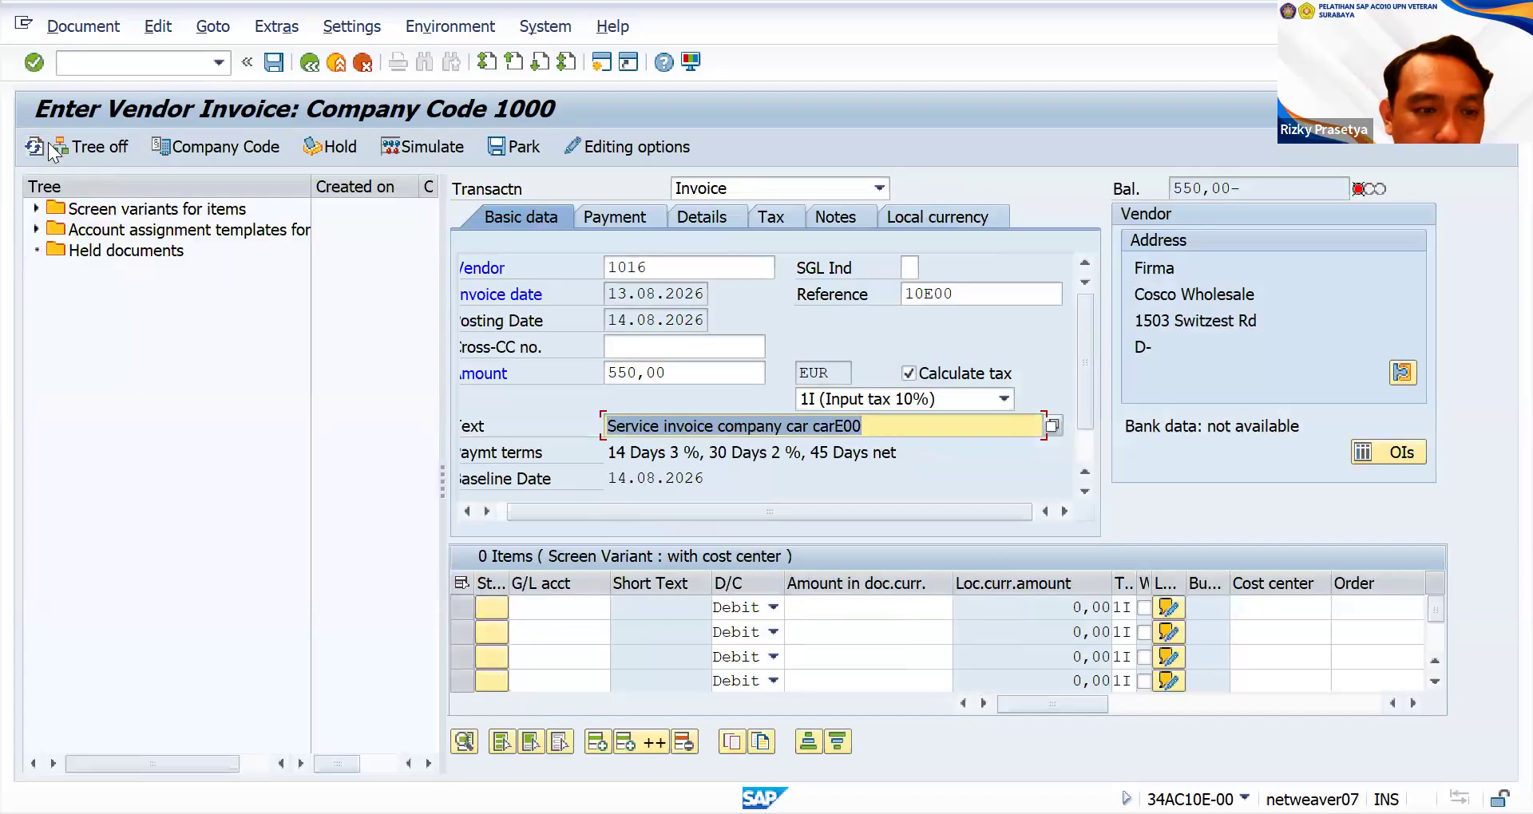
- Choose the item screen variant Z_WITH COST CENTER from the screen variants and hide the tree
left_click(37, 208)
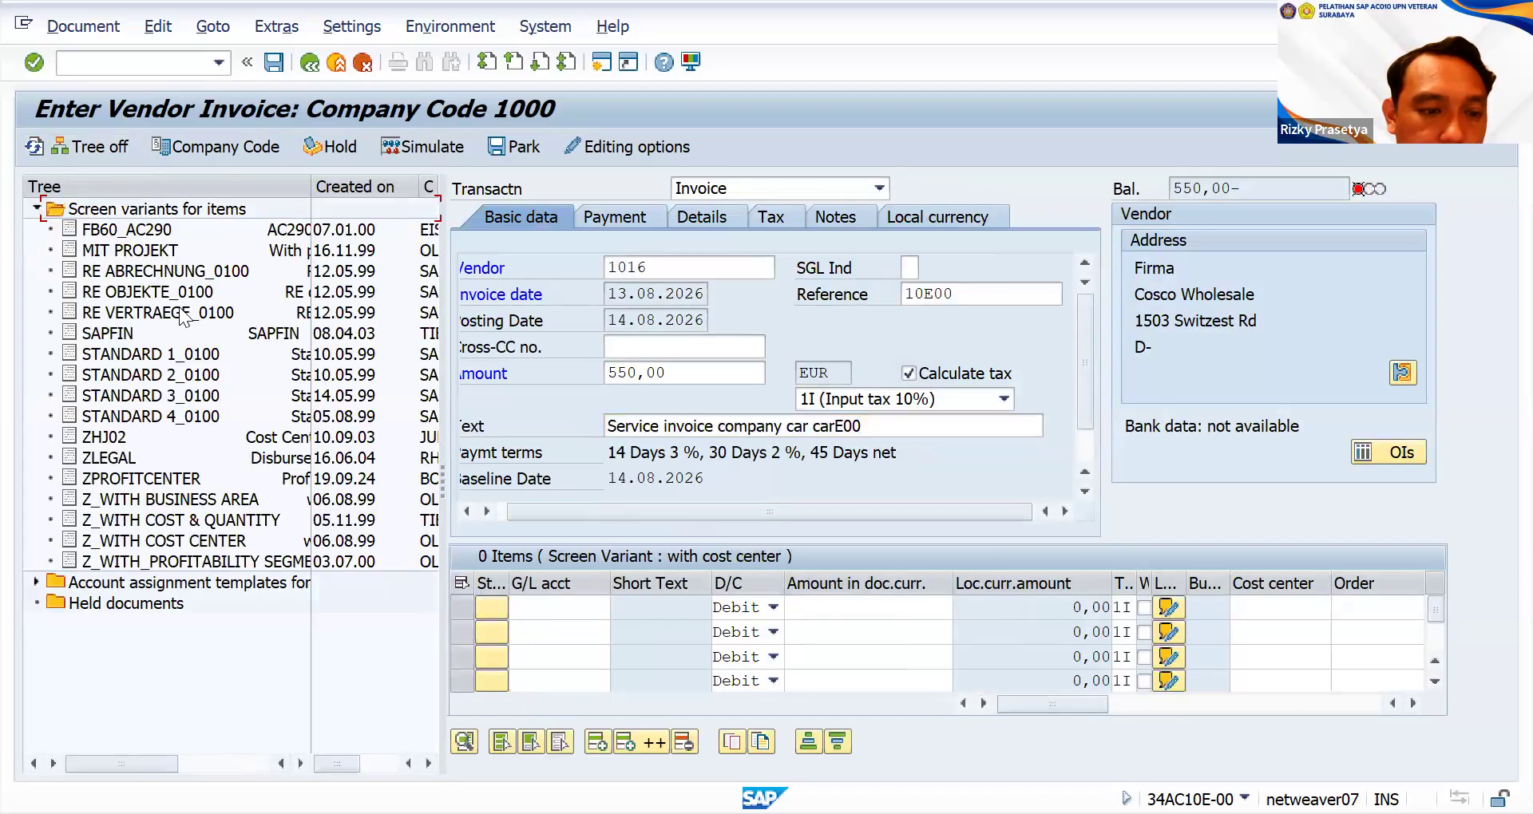
left_click(239, 541)
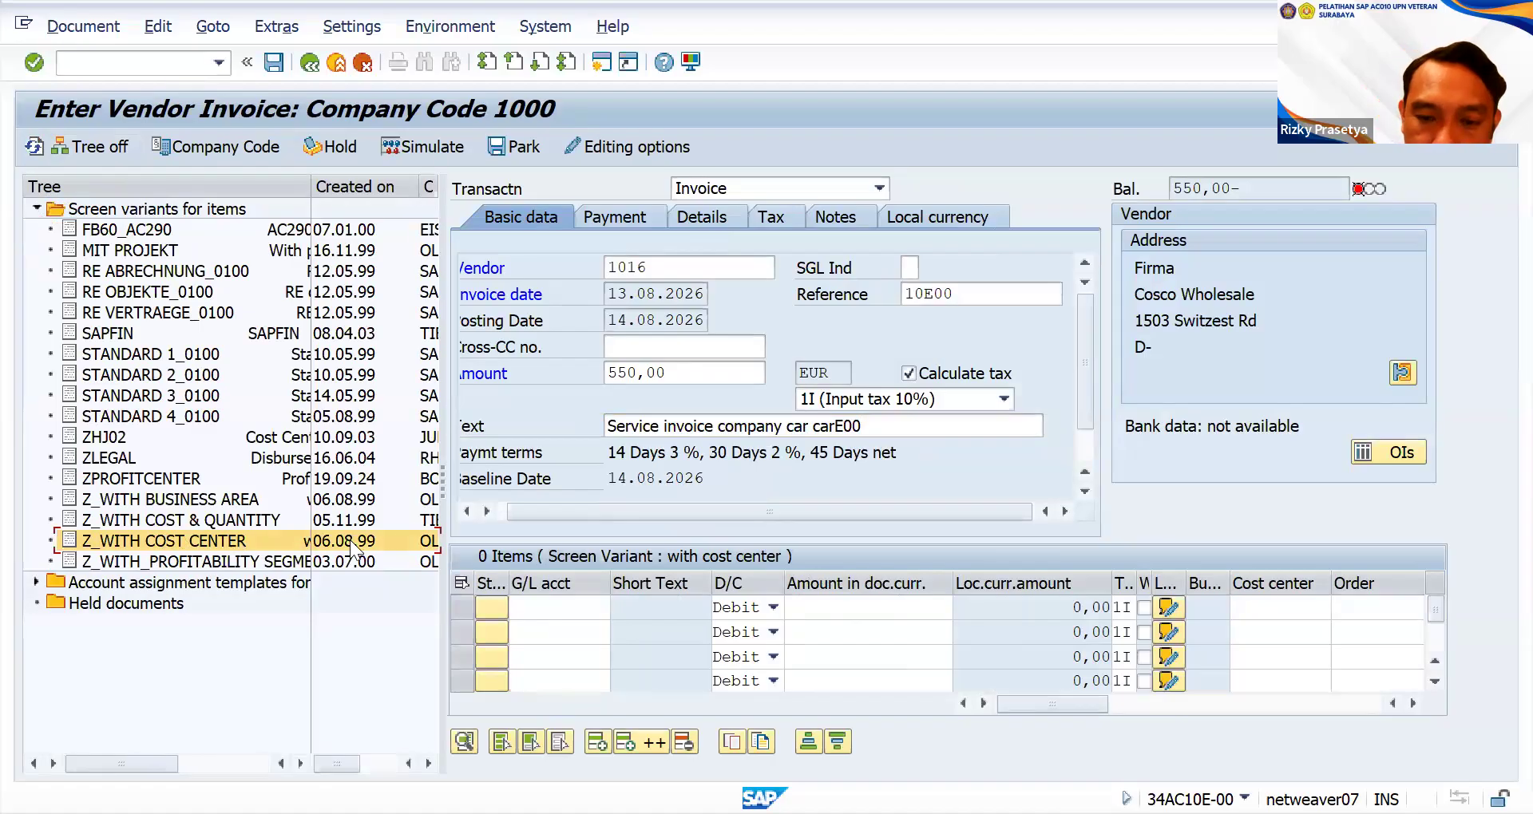
left_click(98, 150)
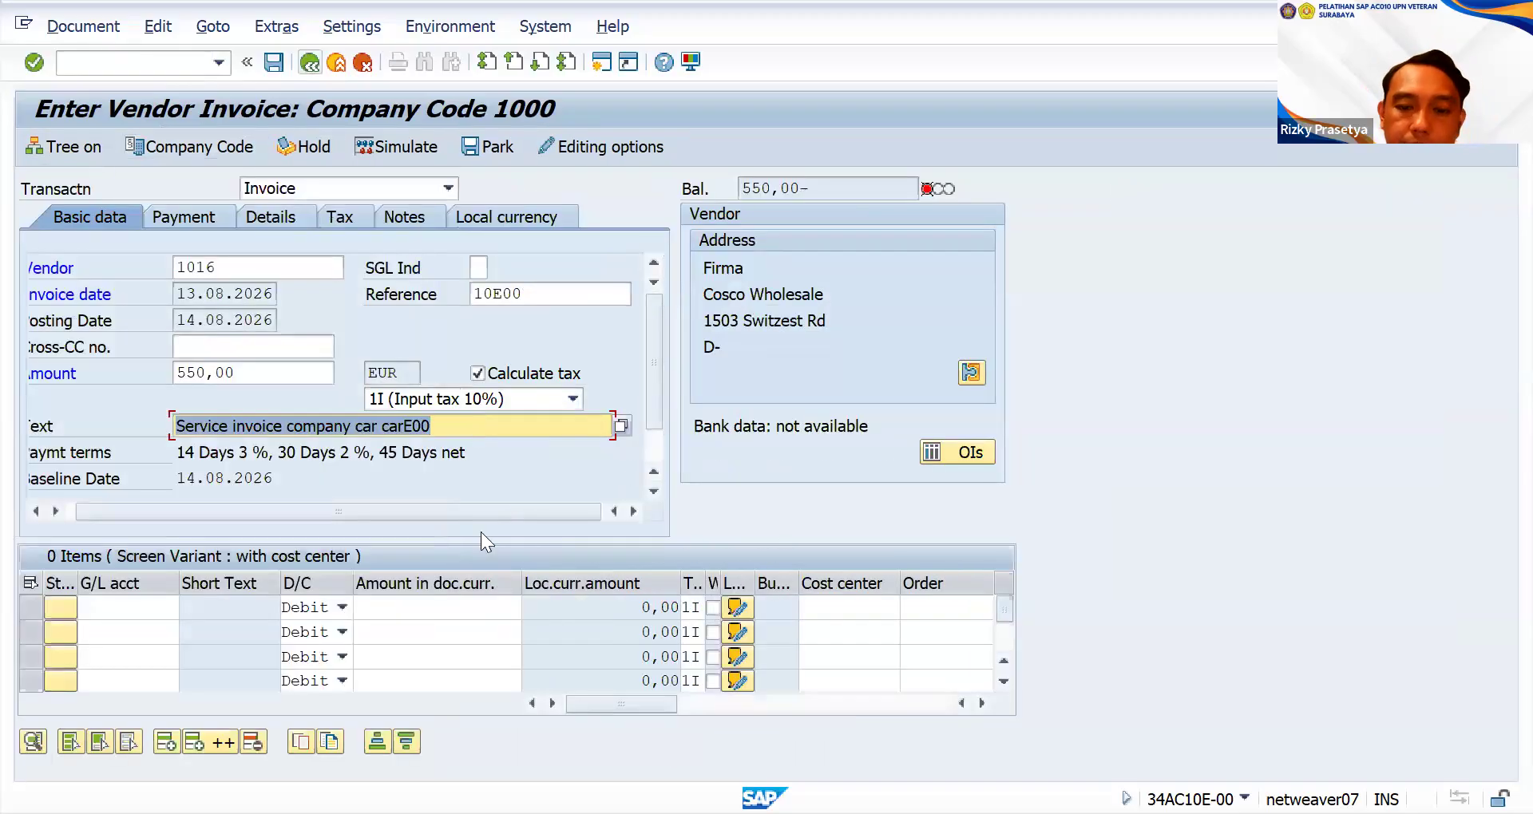
- Enter G/L account 475000 in the first invoice item, opening and closing the account search without choosing an entry
left_click(130, 609)
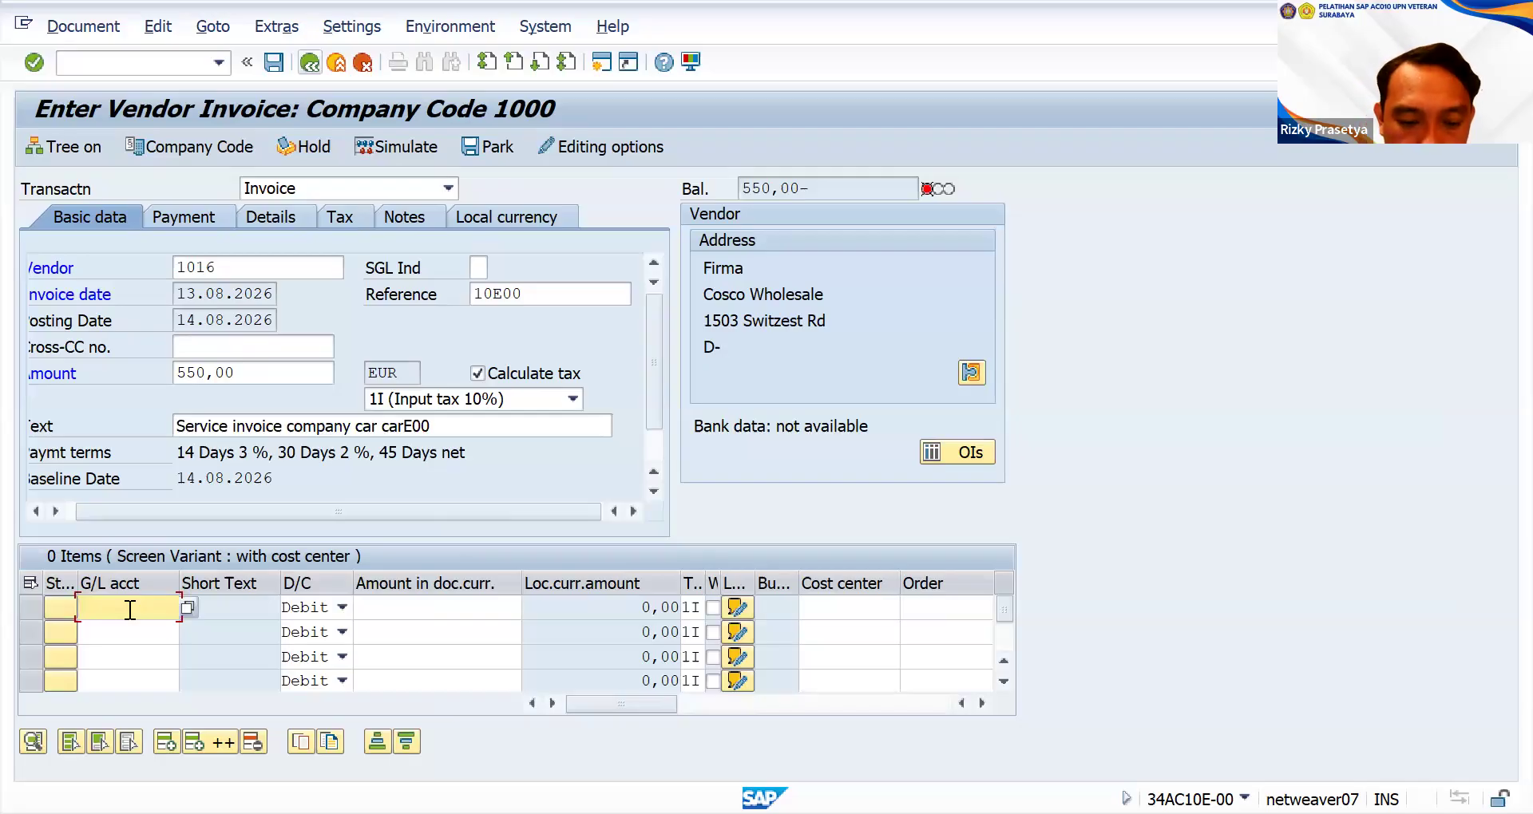
type("475")
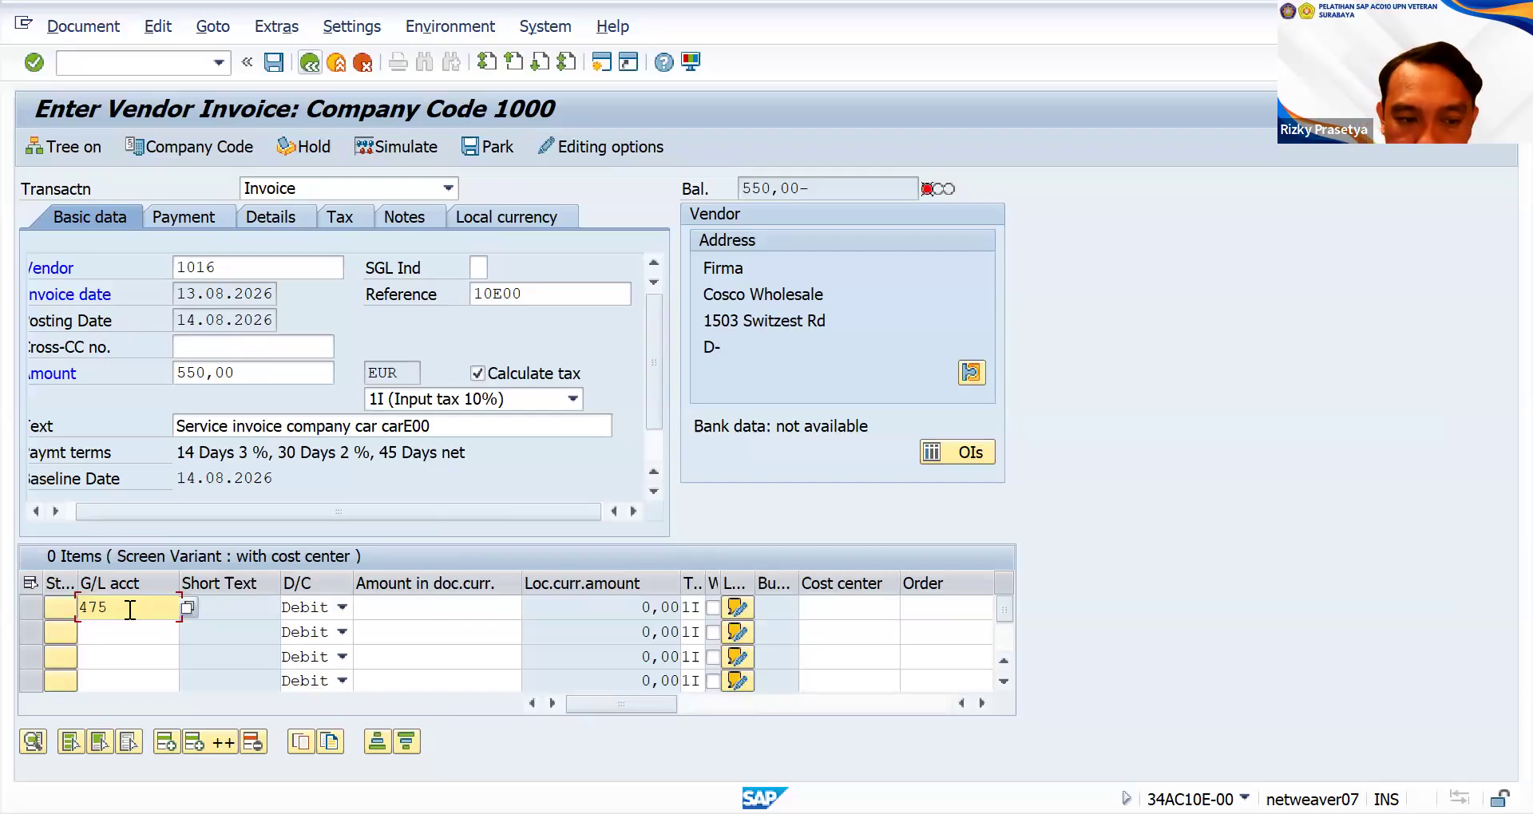
type("00")
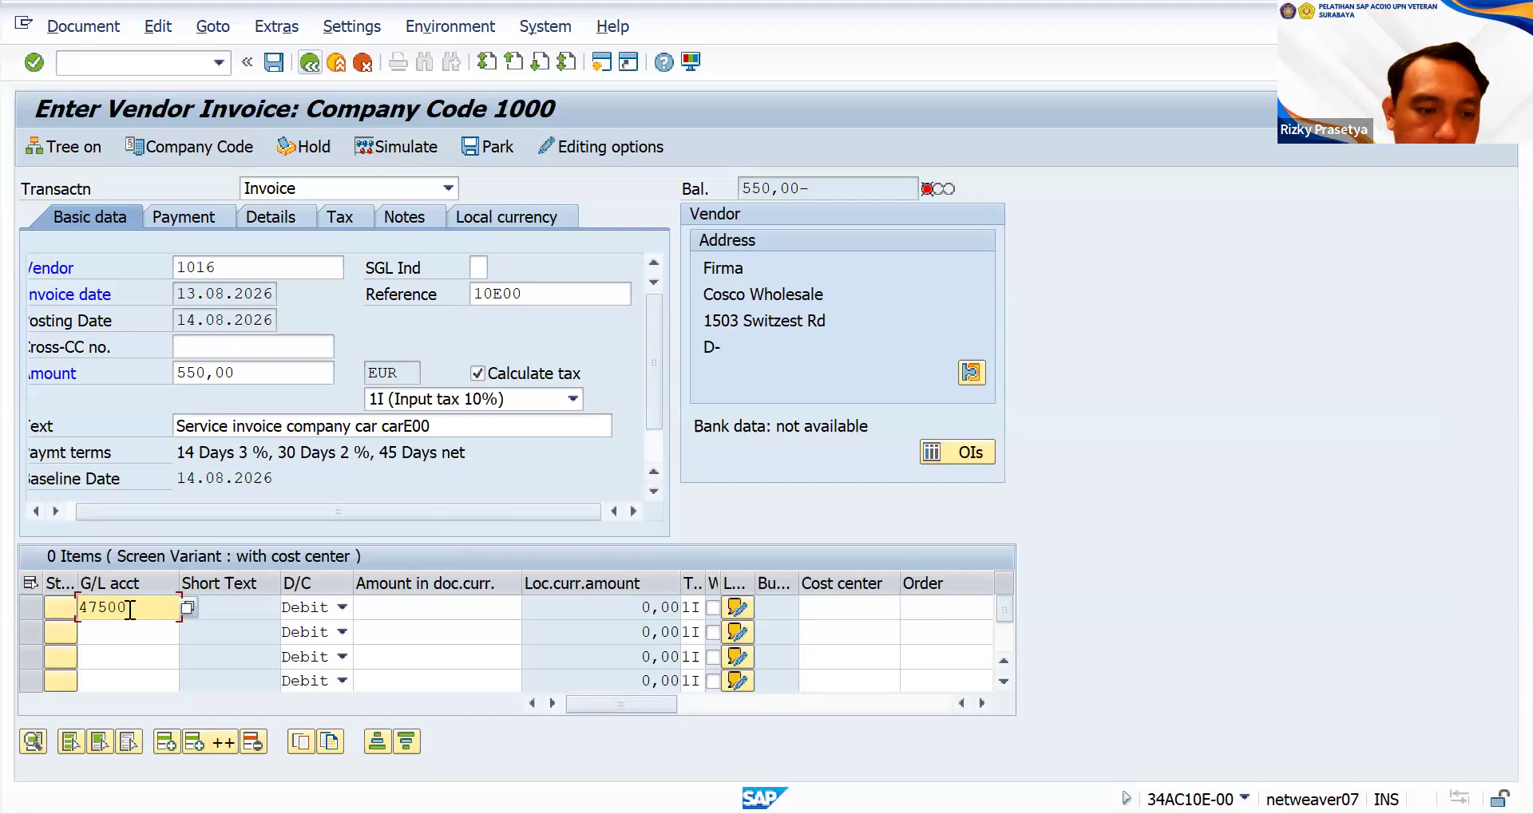
type("0")
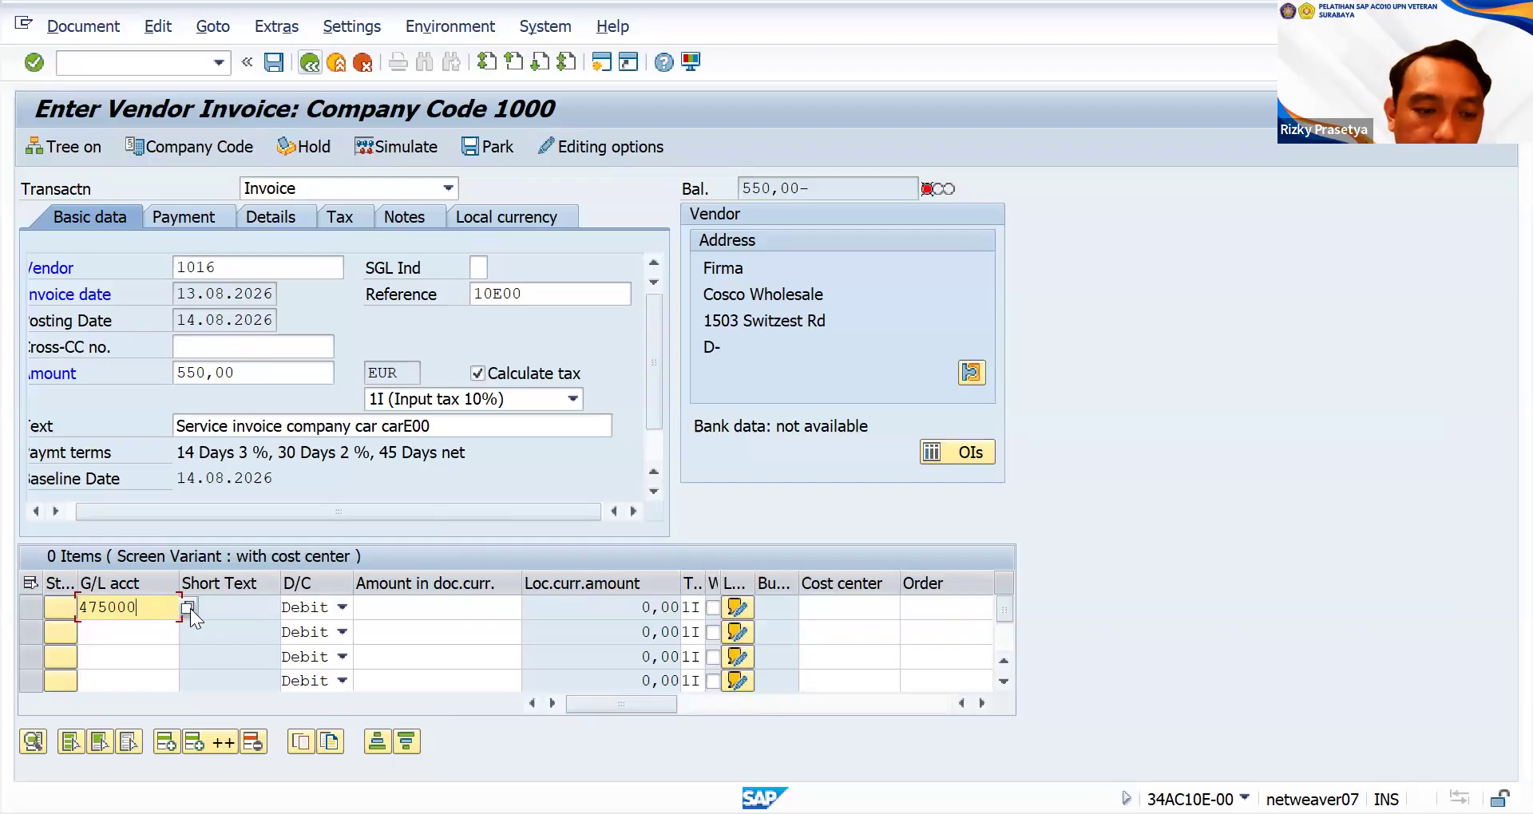
left_click(342, 506)
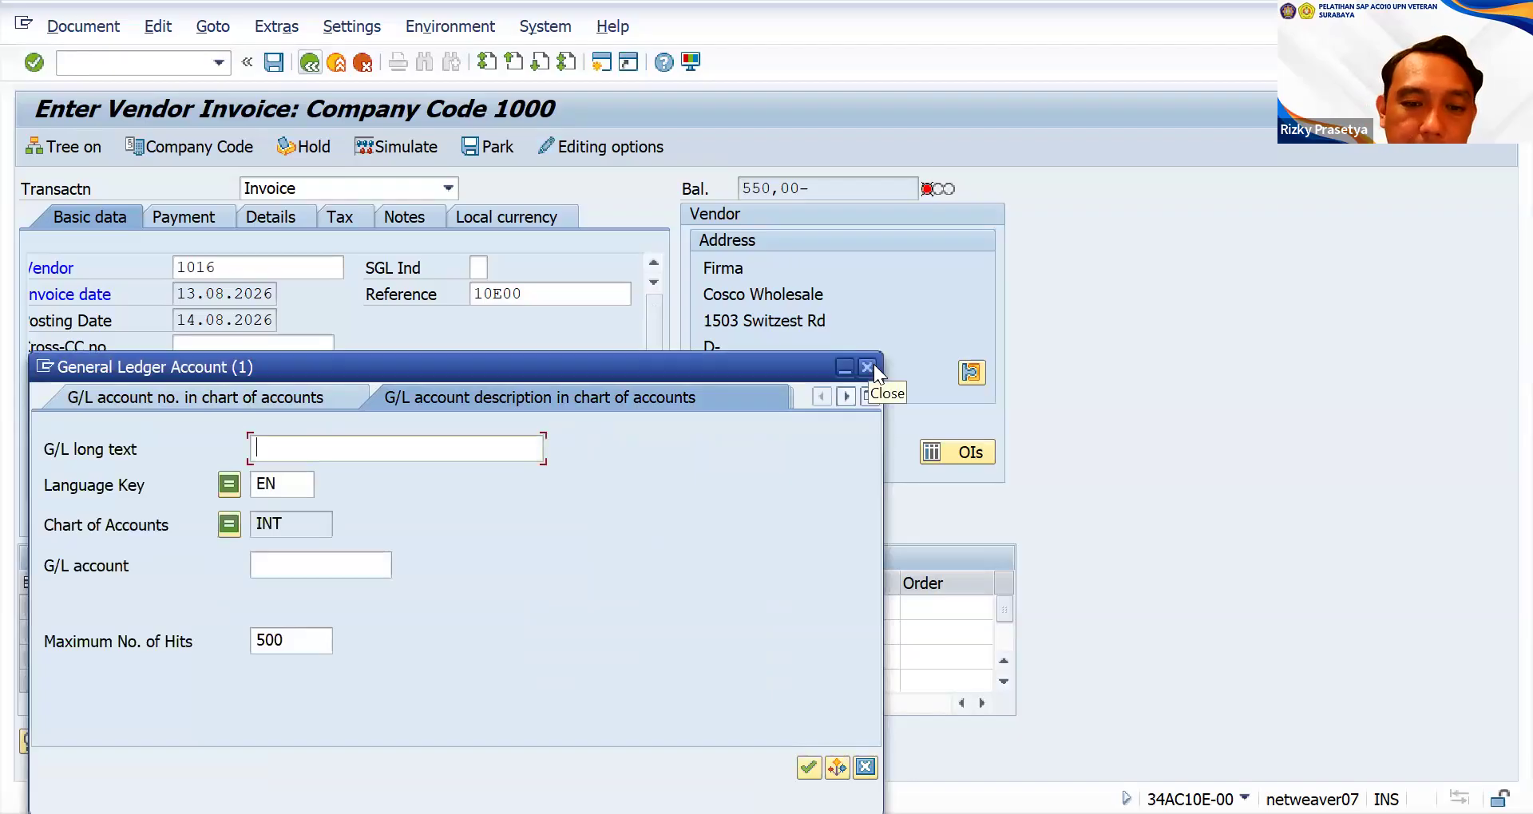
left_click(873, 366)
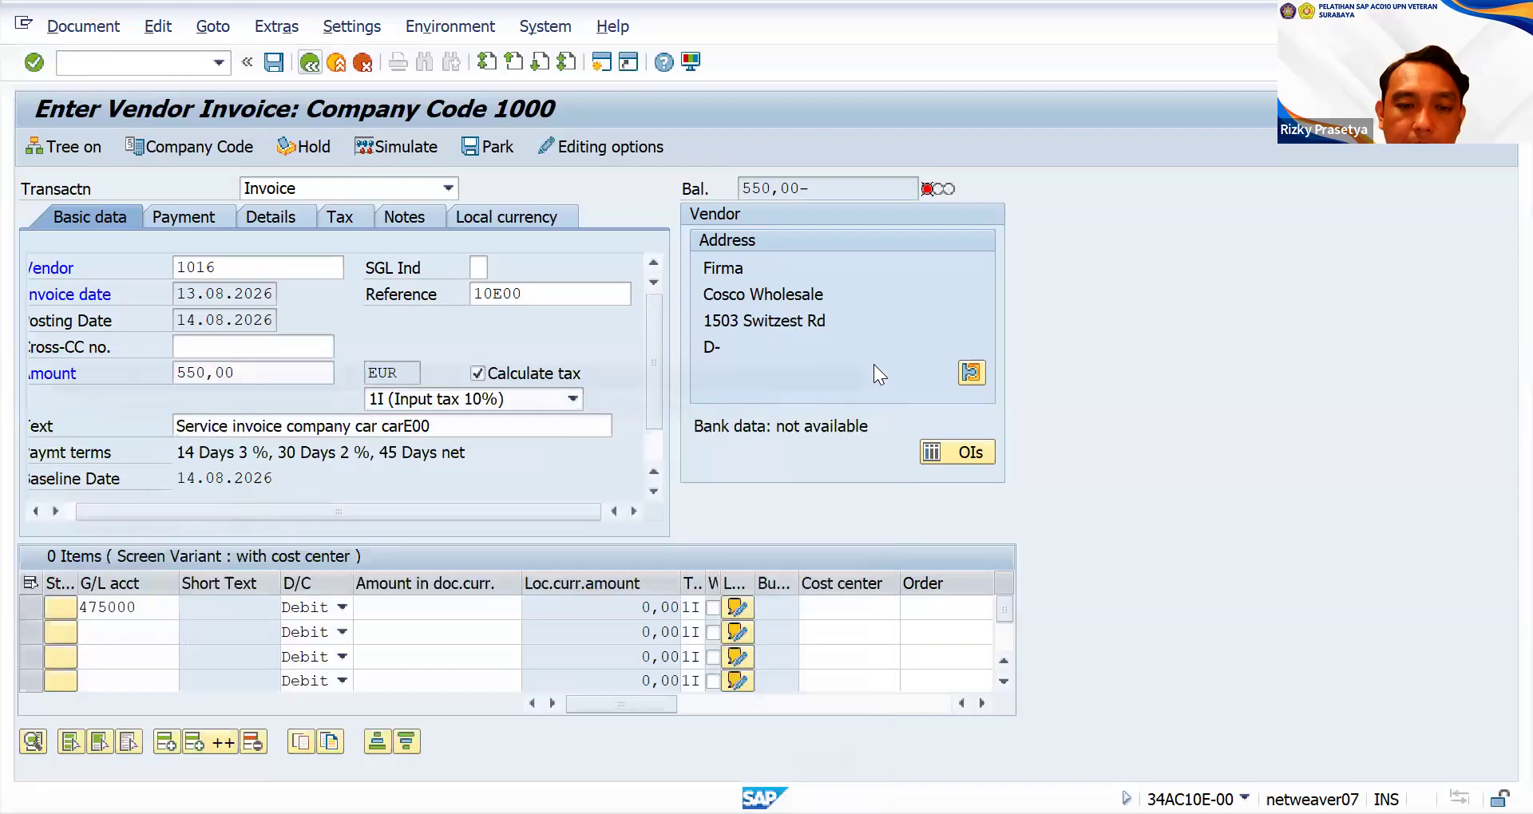
left_click(139, 608)
key("shift+Home")
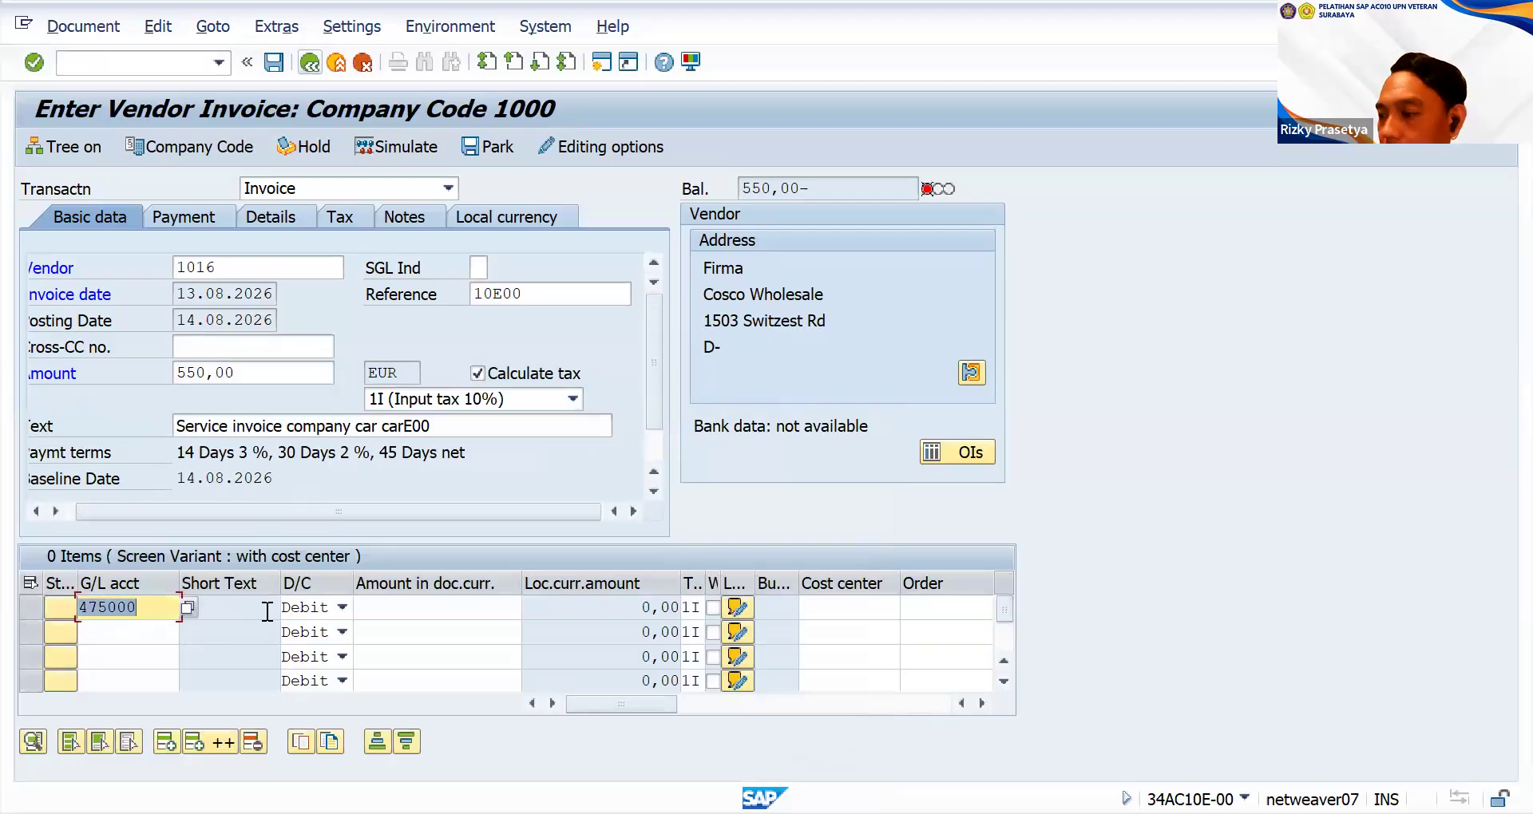
- Set the first item's amount to 550, assign it to order CarE00 and confirm the entry
left_click(457, 609)
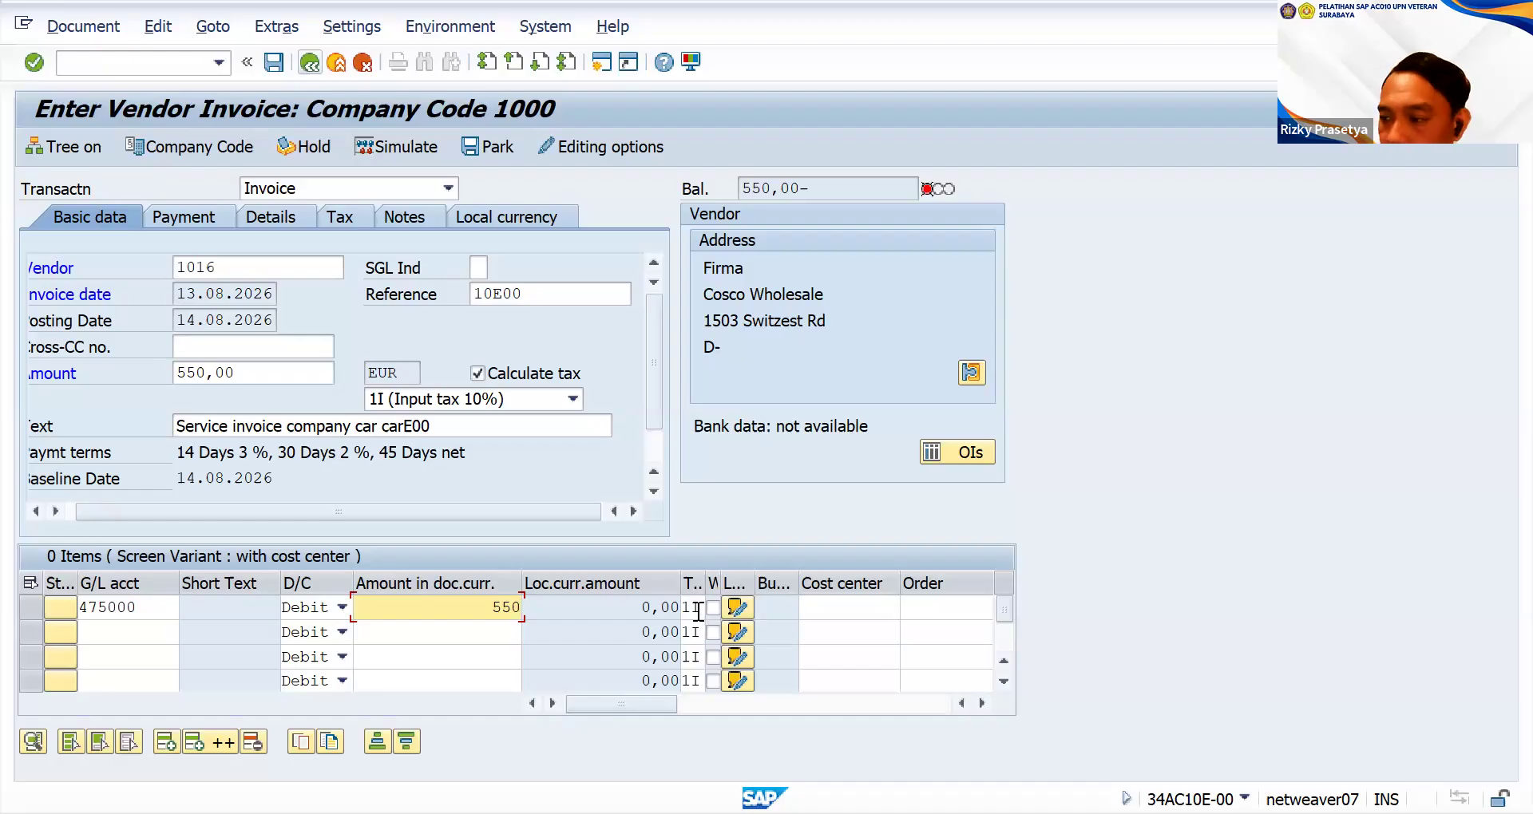
left_click(957, 607)
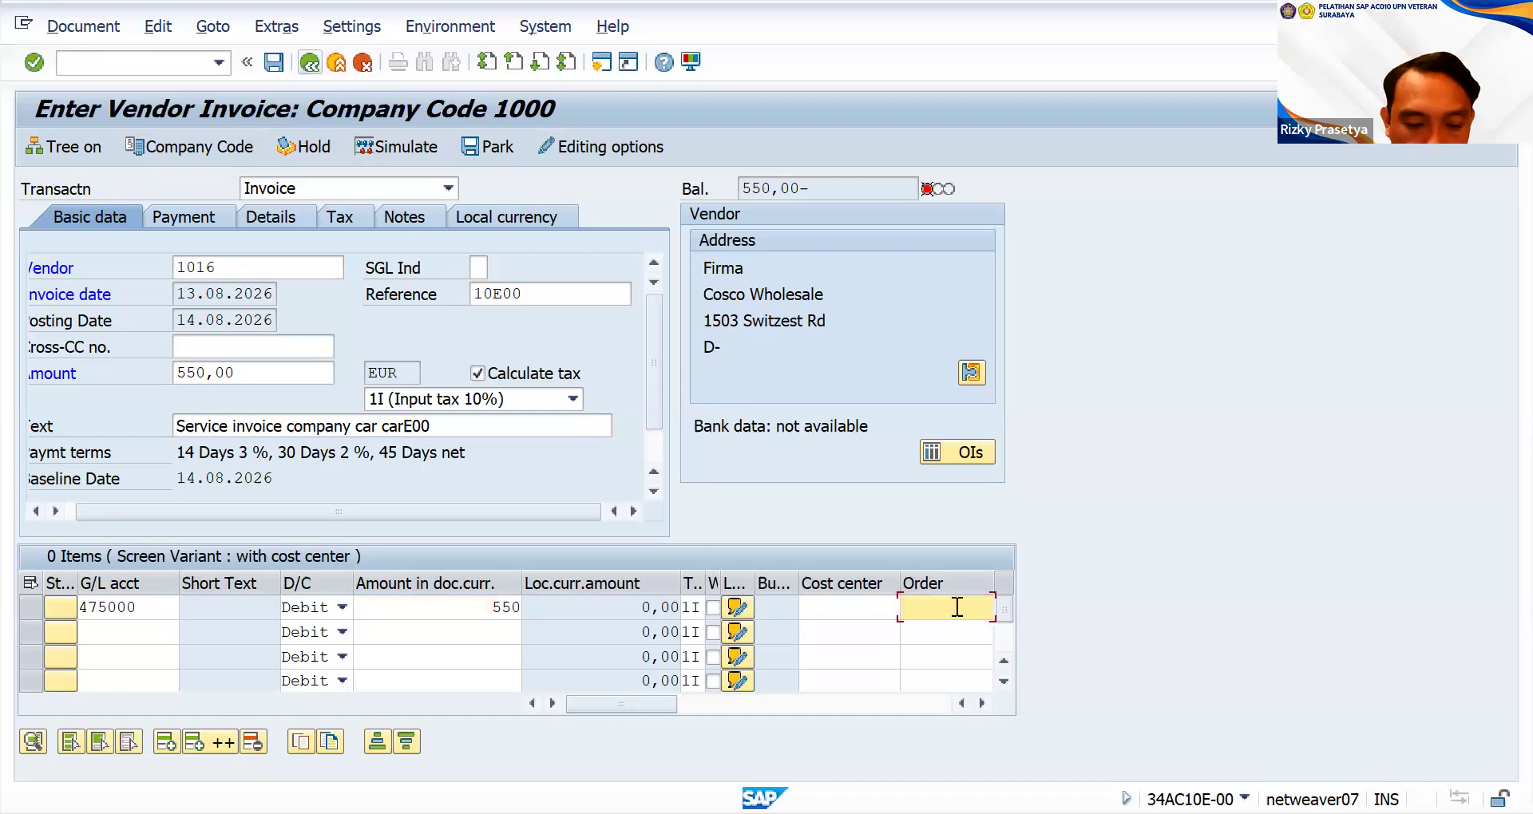
type("Car")
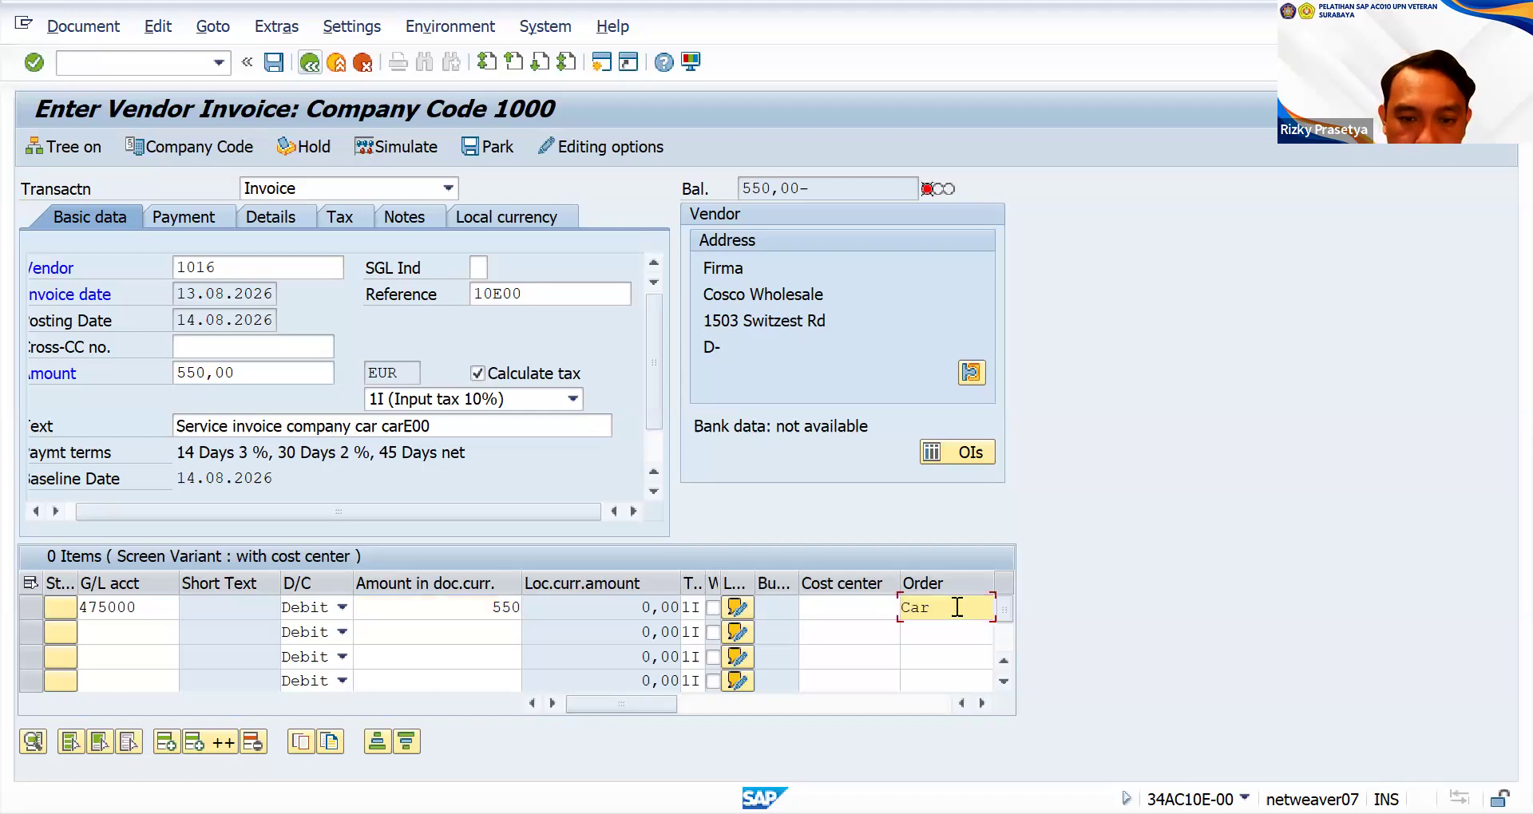
type("E00")
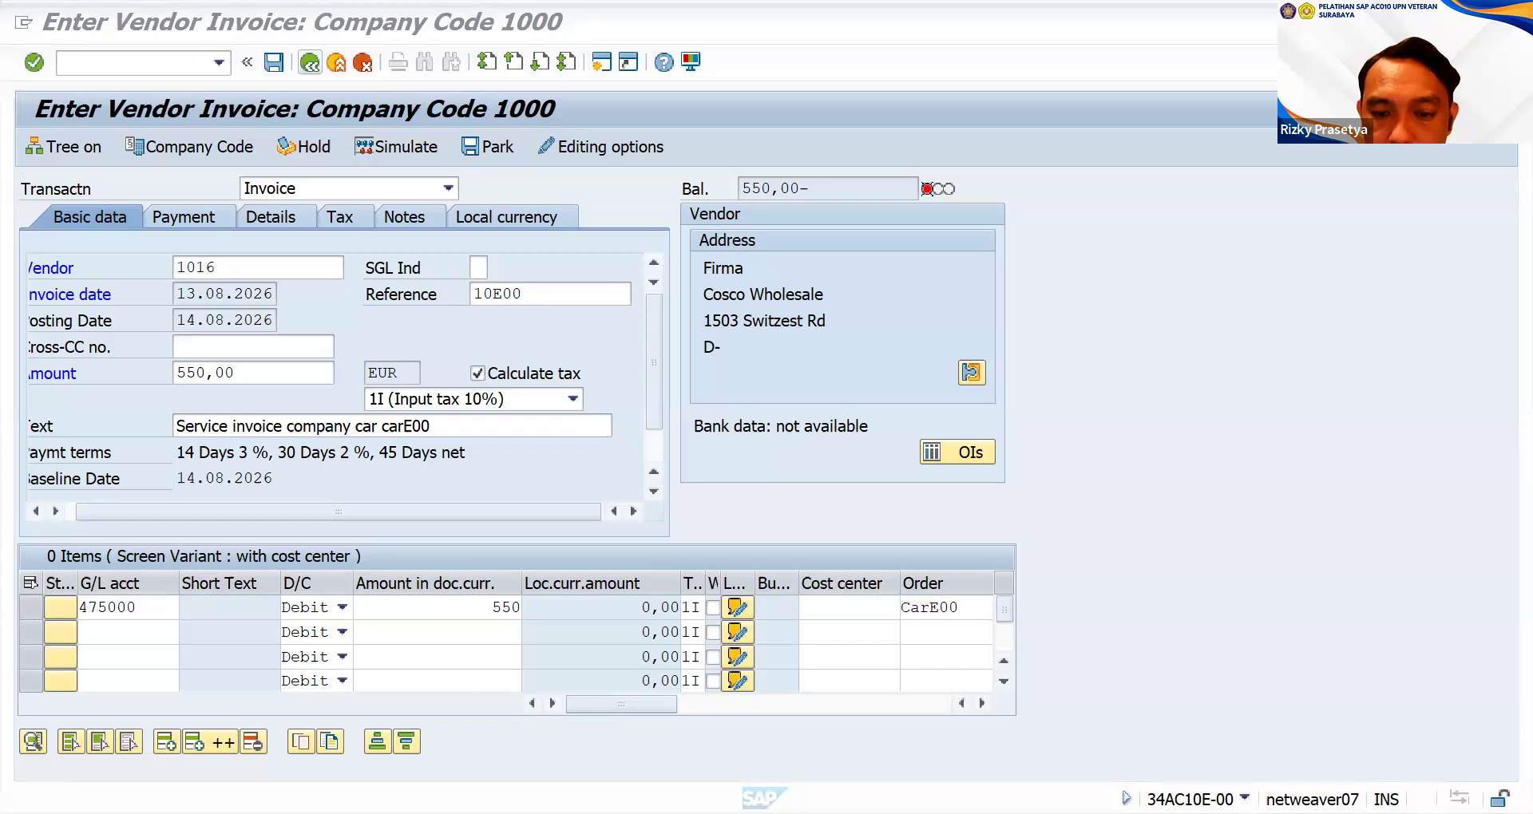
key("Tab")
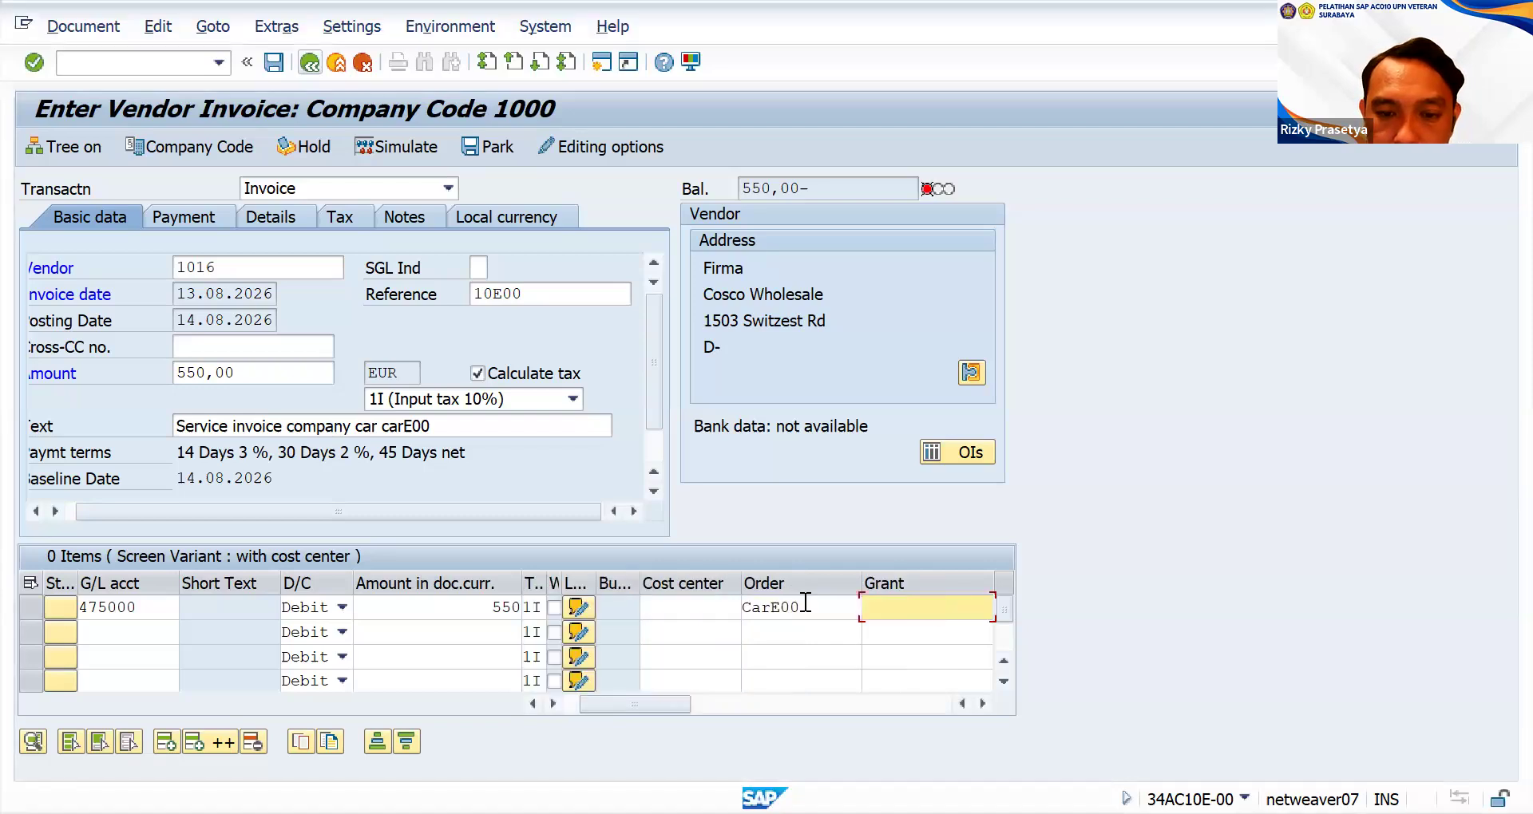
key("shift+Tab")
key("Return")
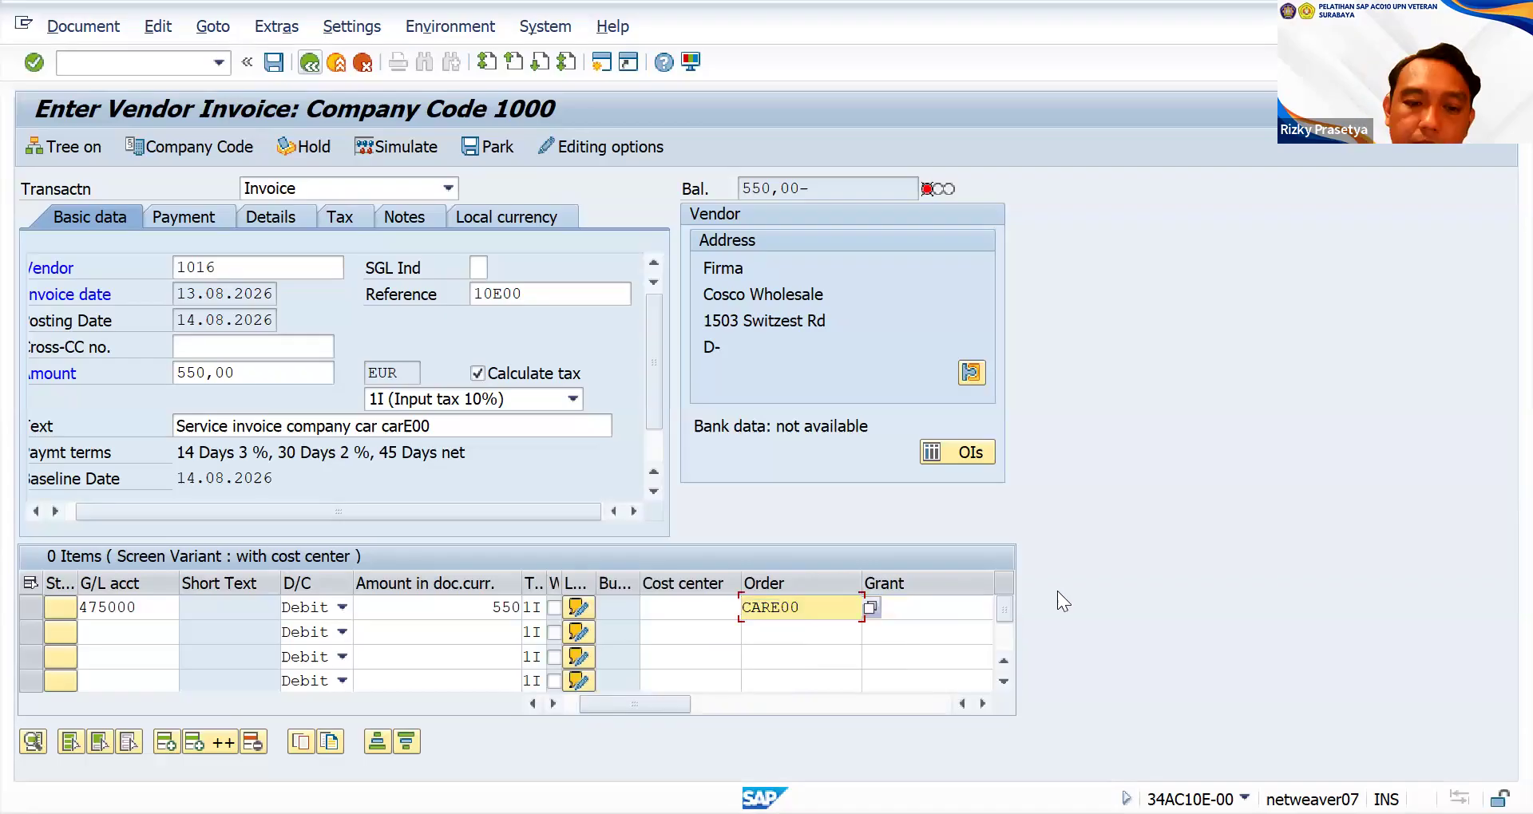
- Post the vendor invoice and exit invoice entry to return to the SAP Easy Access menu
left_click(276, 67)
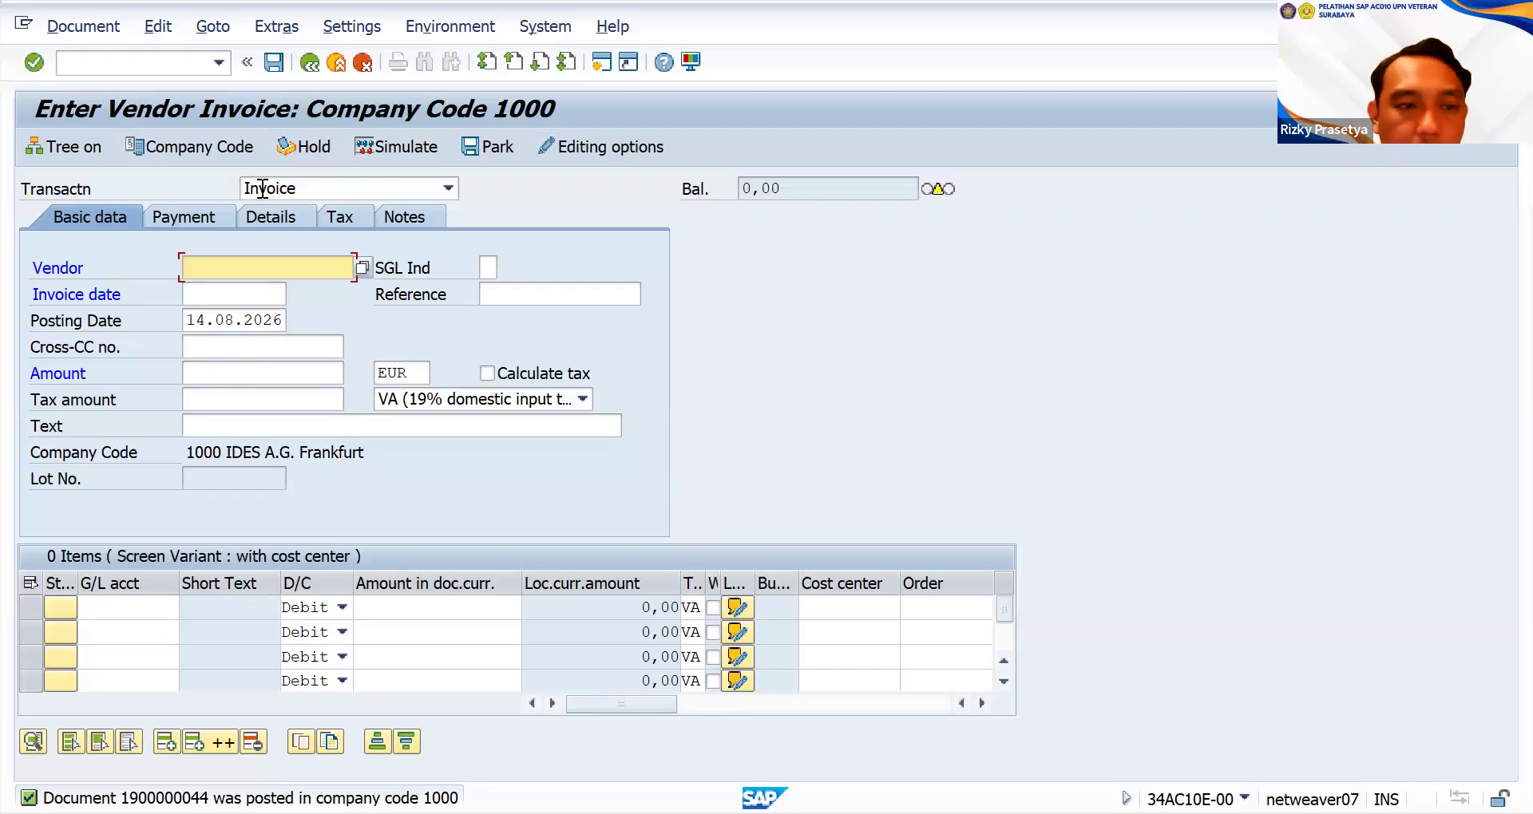
left_click(310, 64)
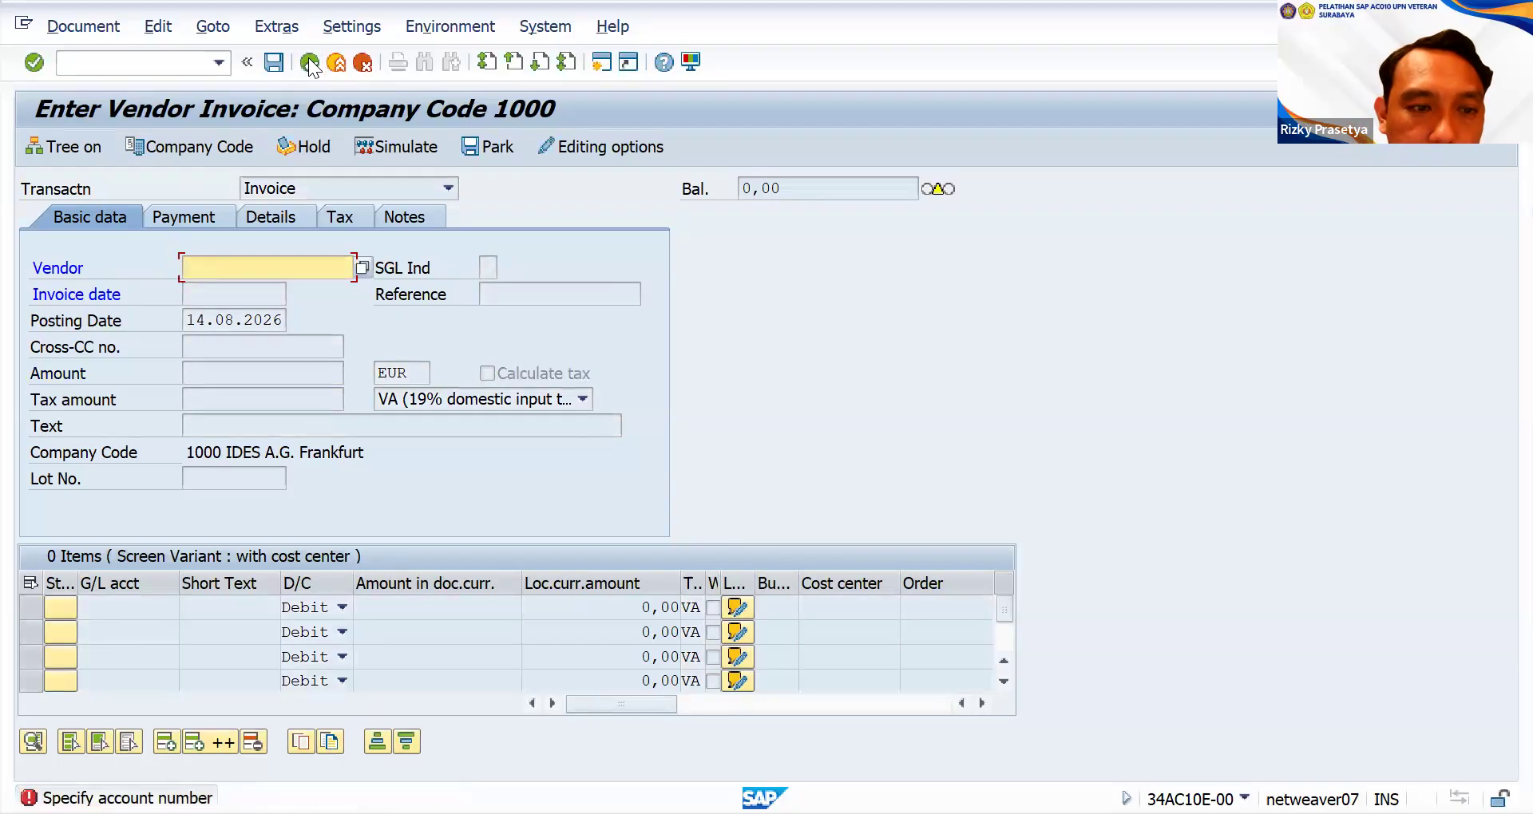
left_click(338, 64)
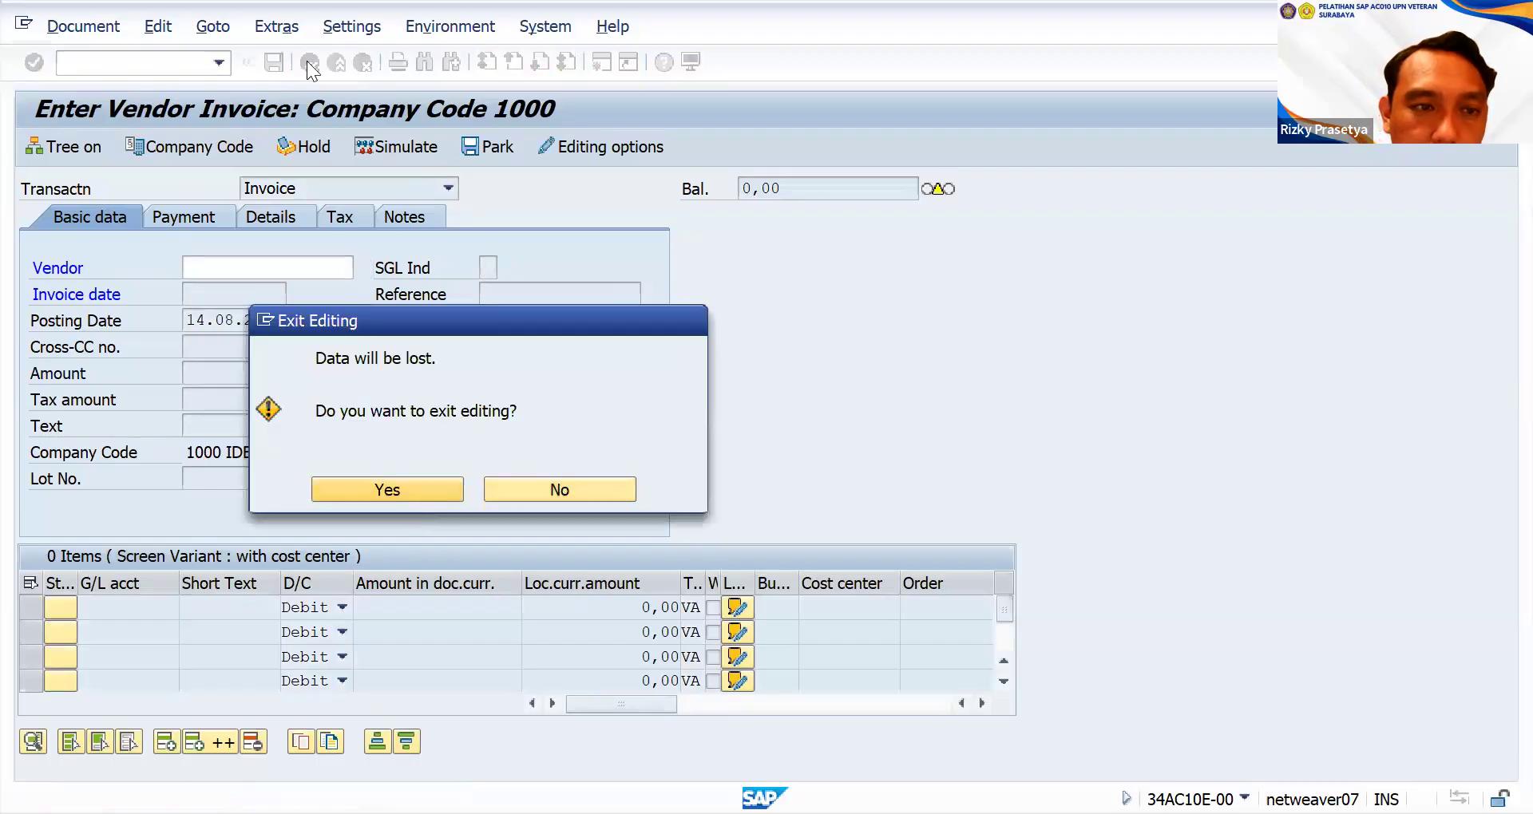
key("Return")
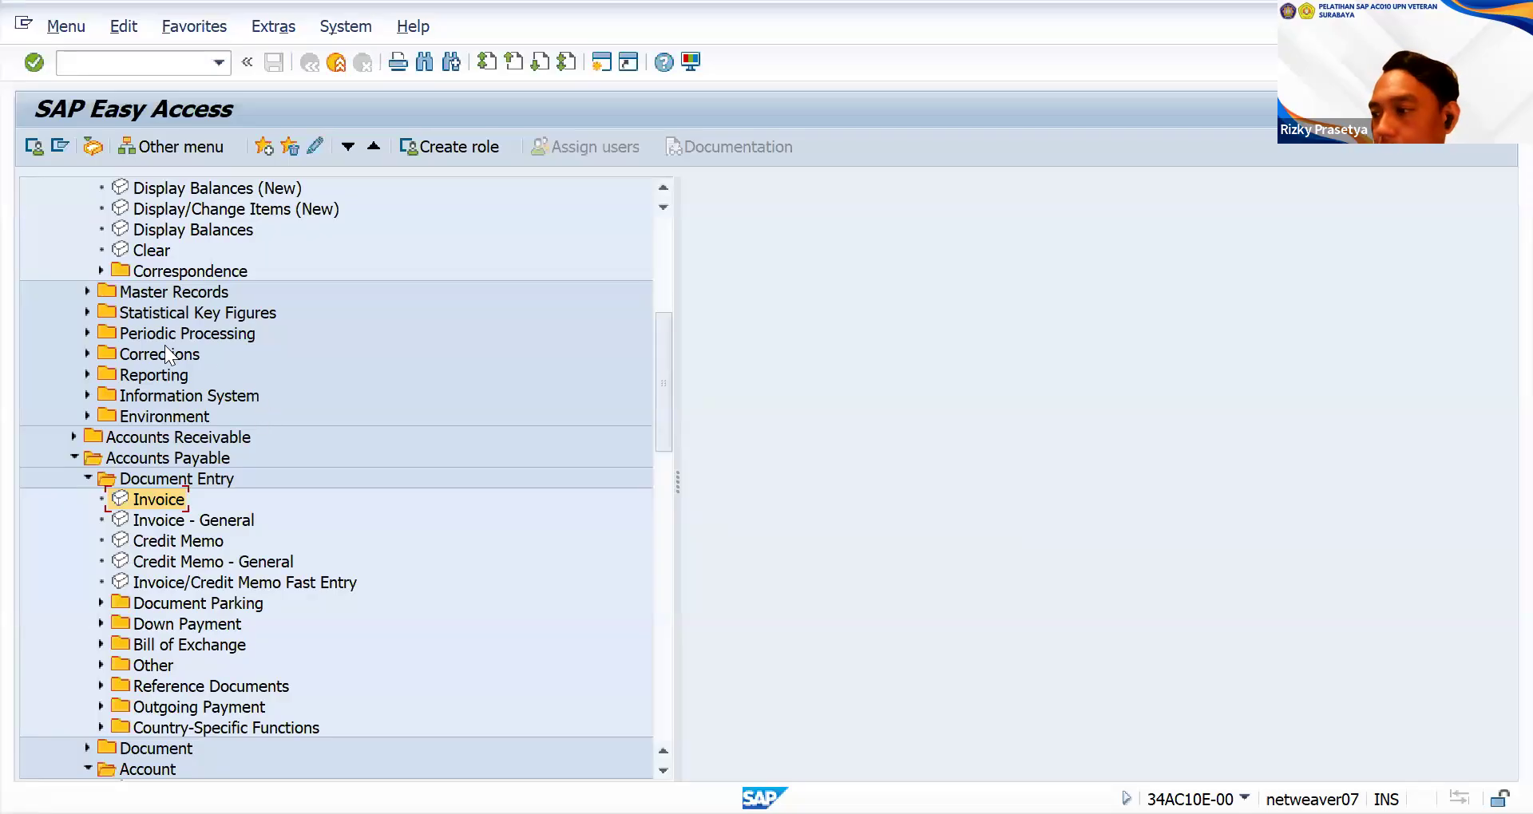
- Expand the General Ledger Information System folder and look through the Financial Accounting menu for cost reports
scroll(166, 347, "up", 2)
scroll(168, 354, "up", 4)
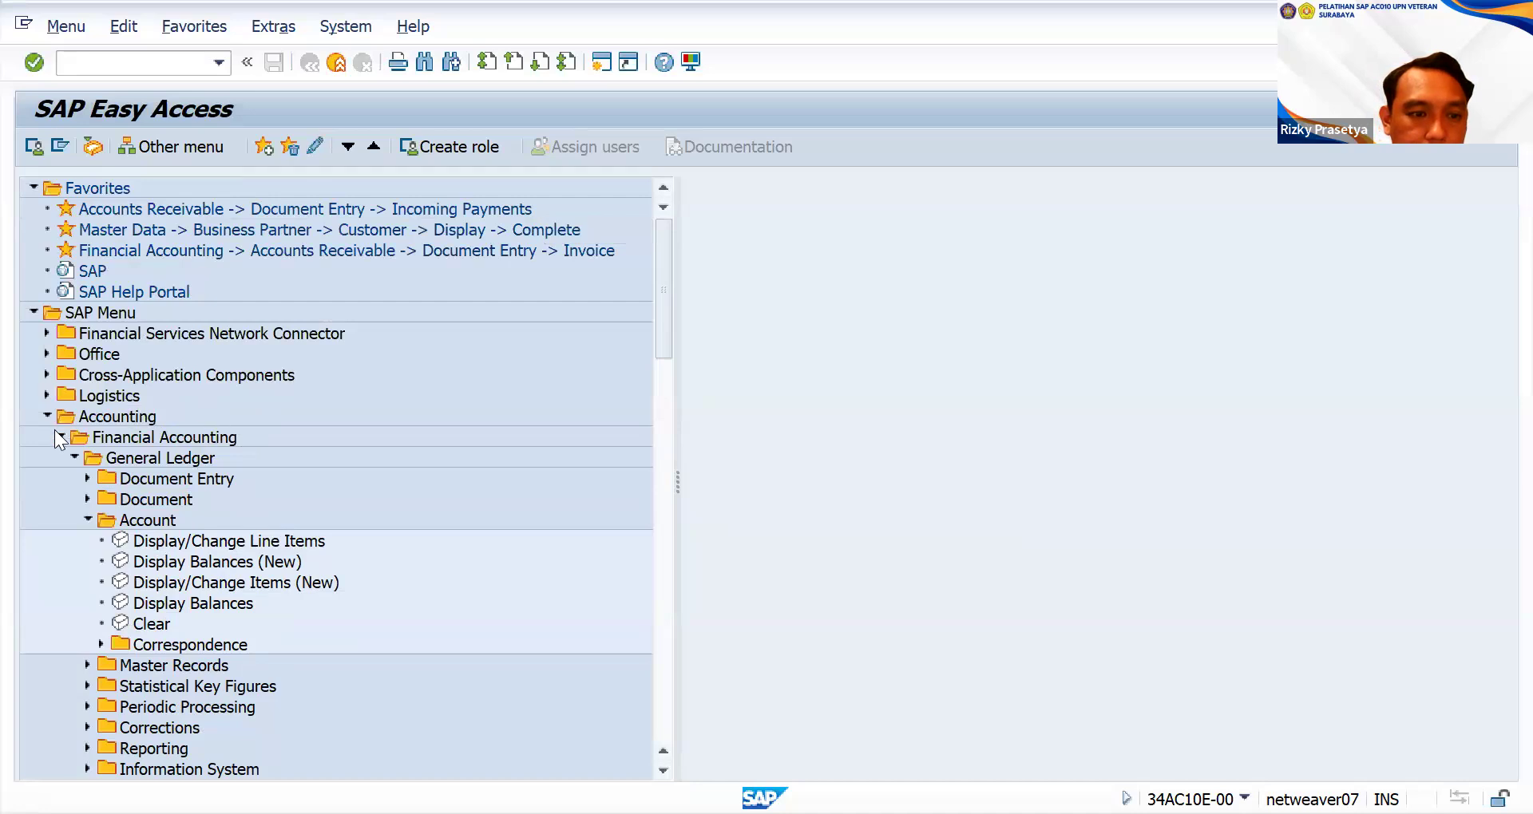
scroll(181, 530, "down", 2)
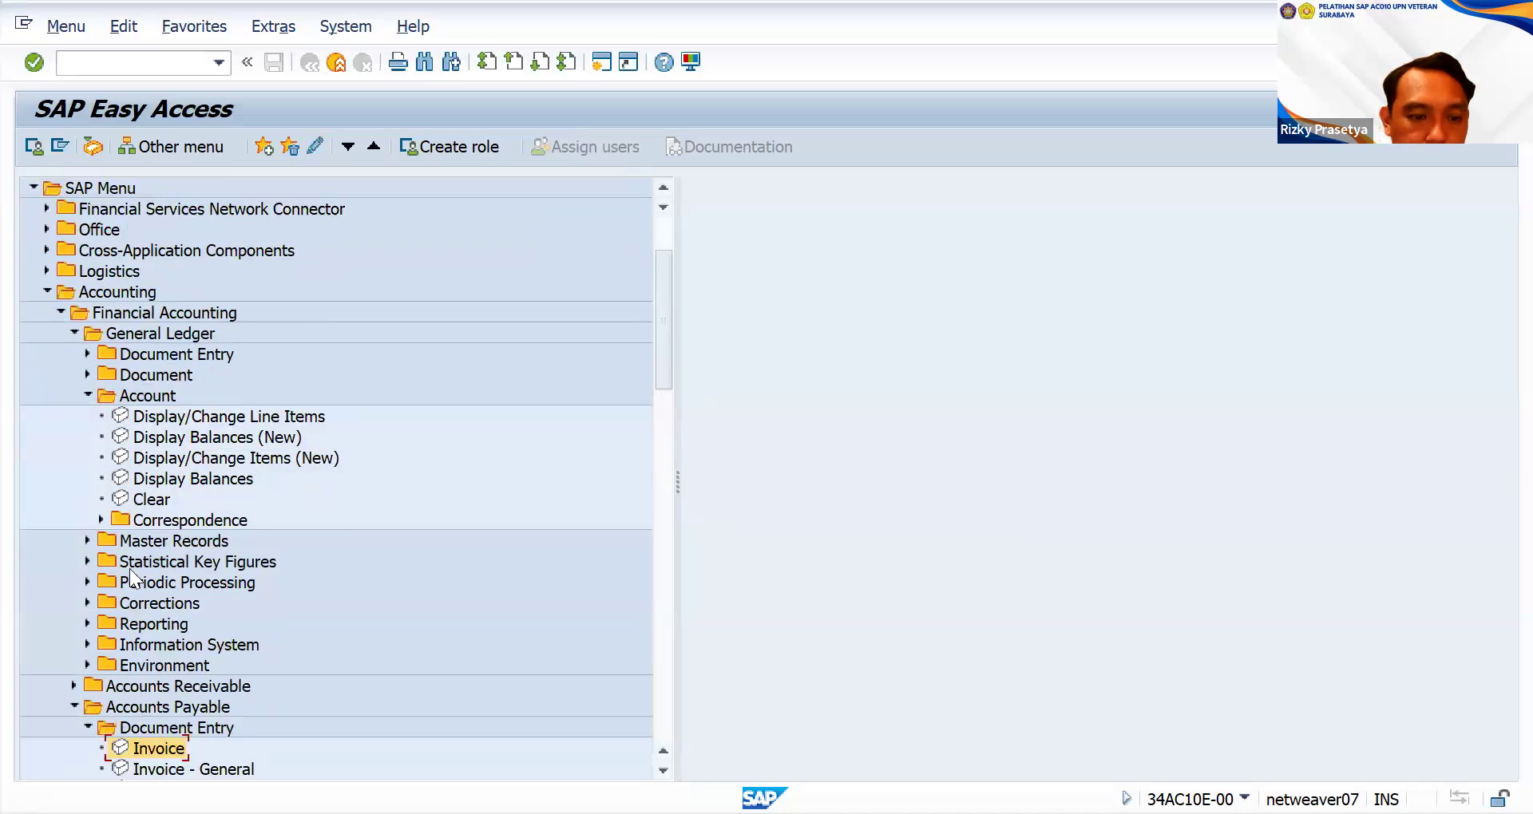
left_click(88, 644)
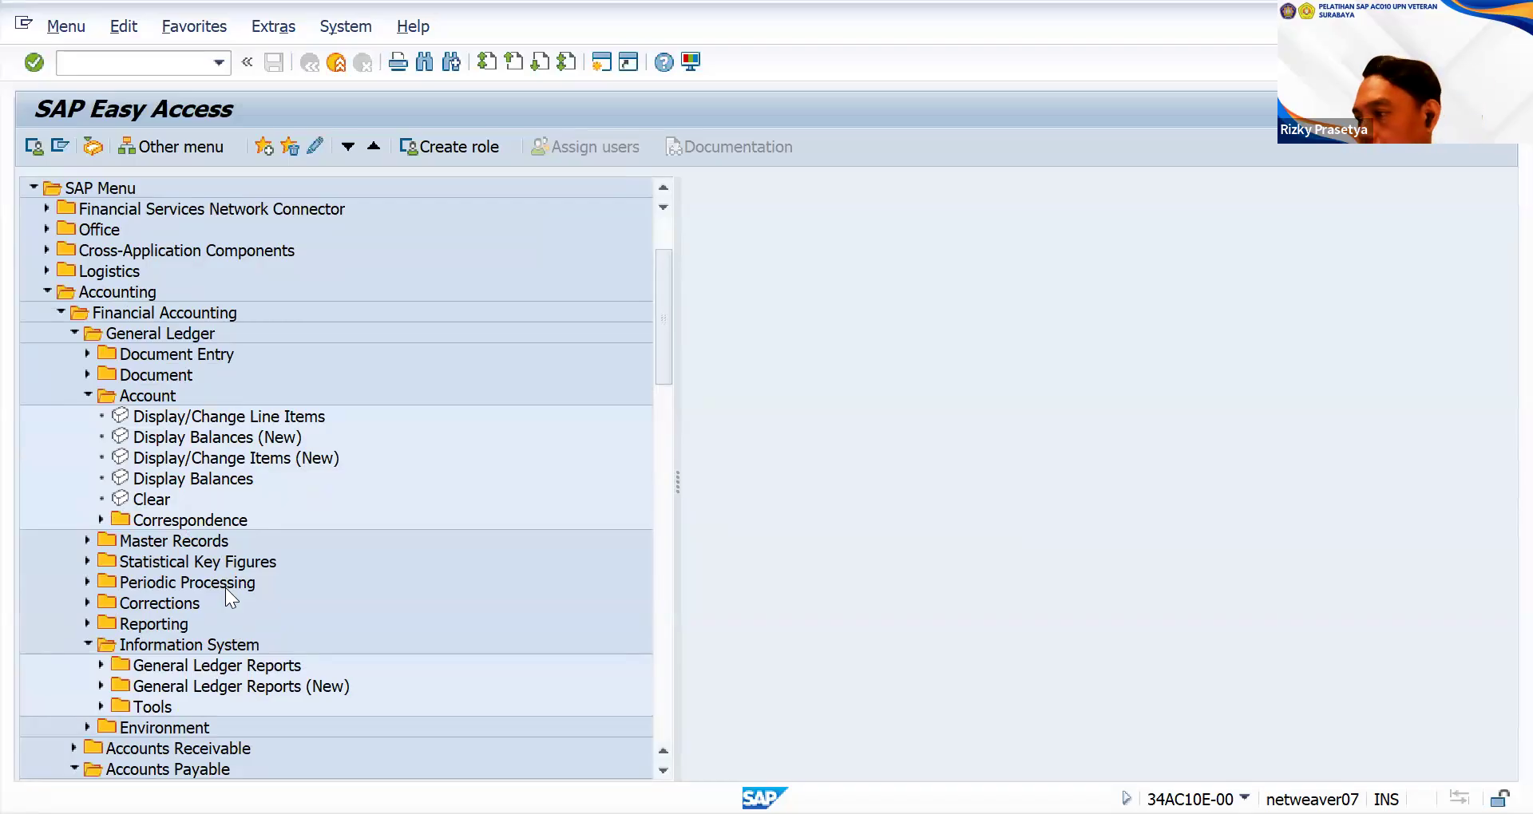
scroll(226, 588, "down", 1)
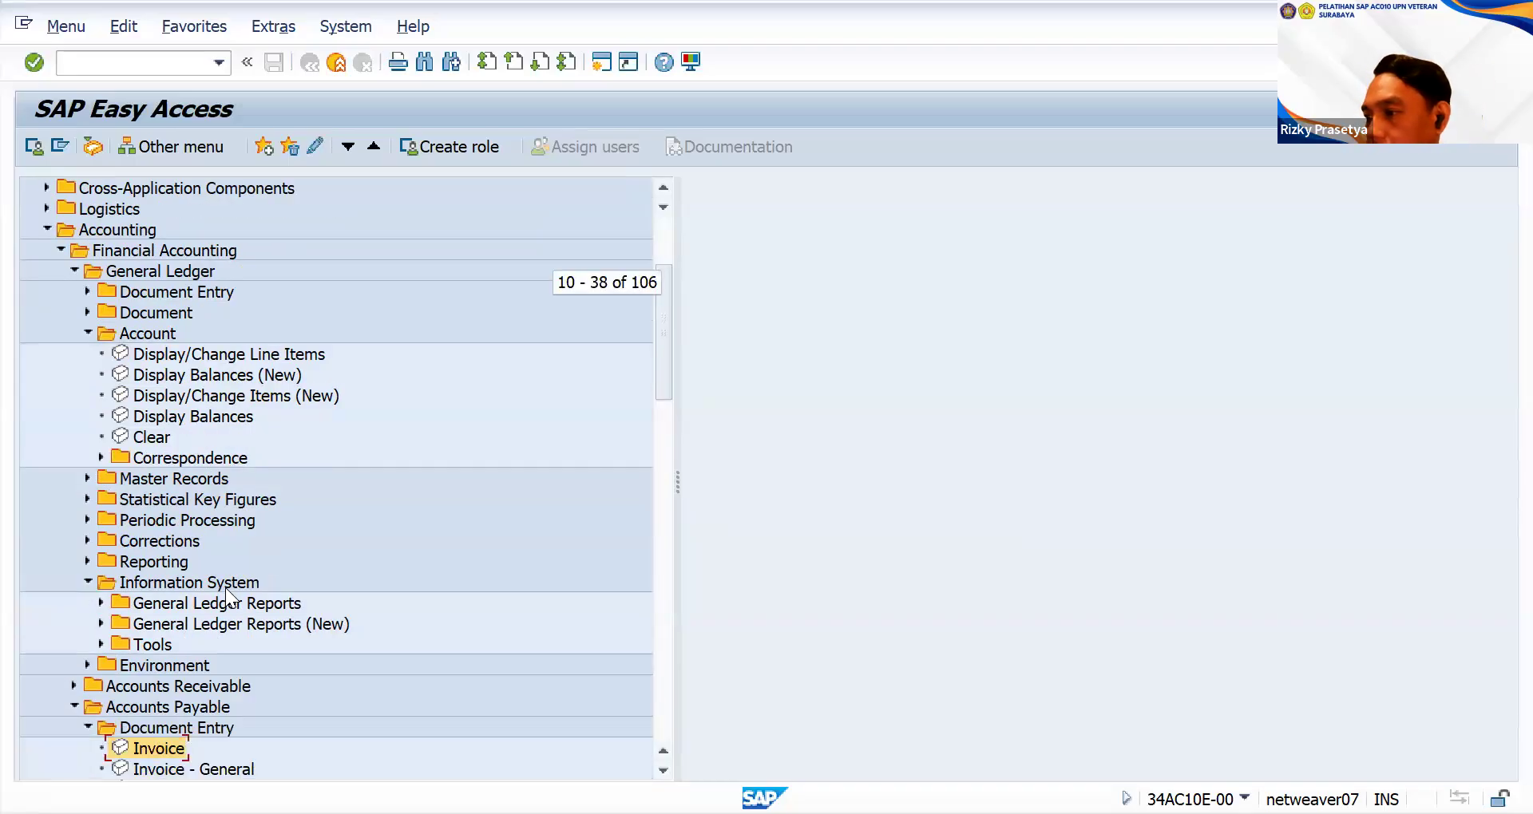
scroll(226, 588, "up", 3)
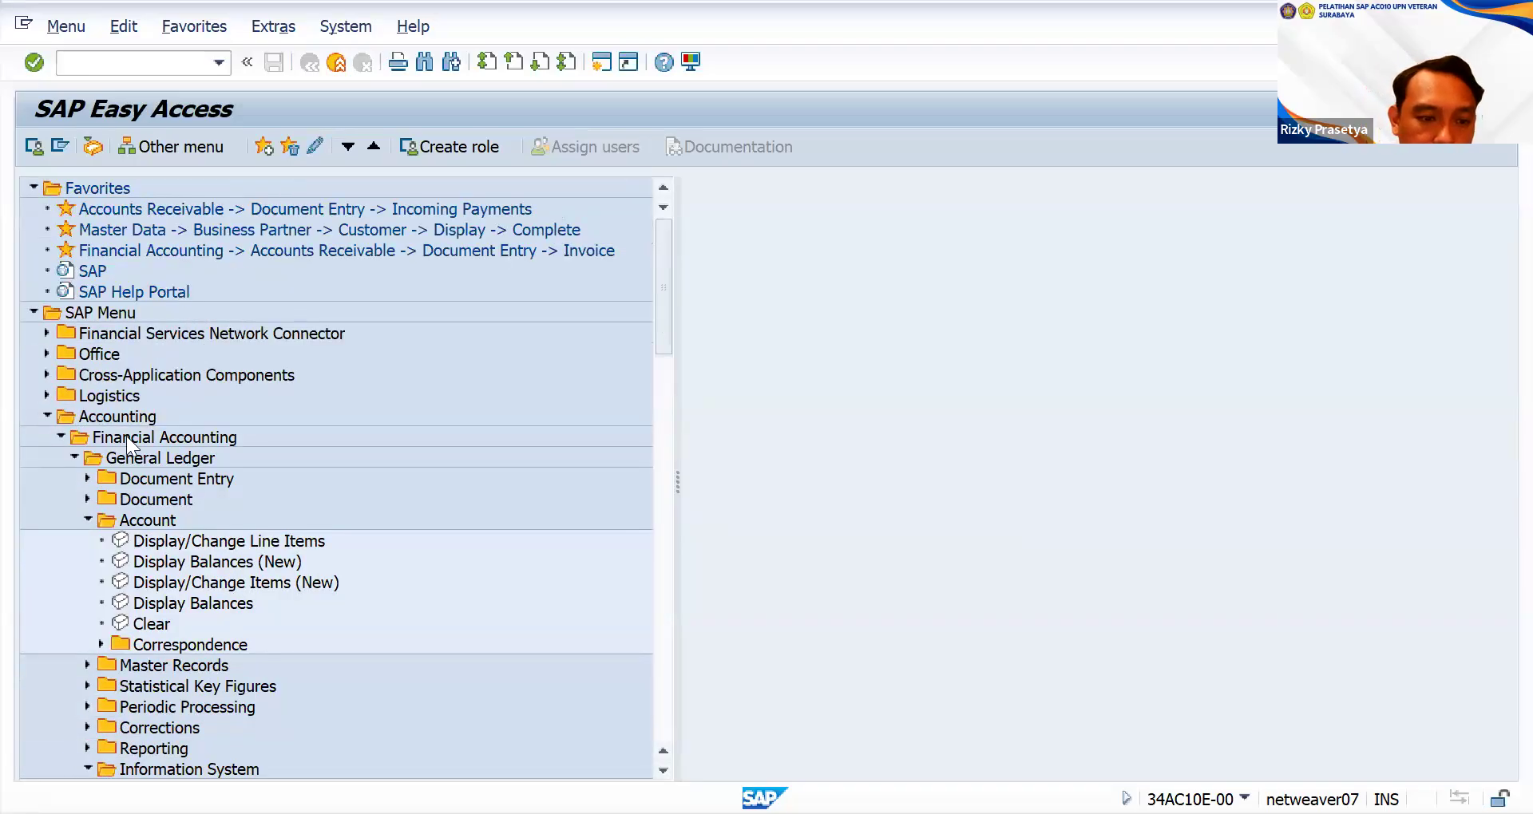
scroll(184, 623, "down", 2)
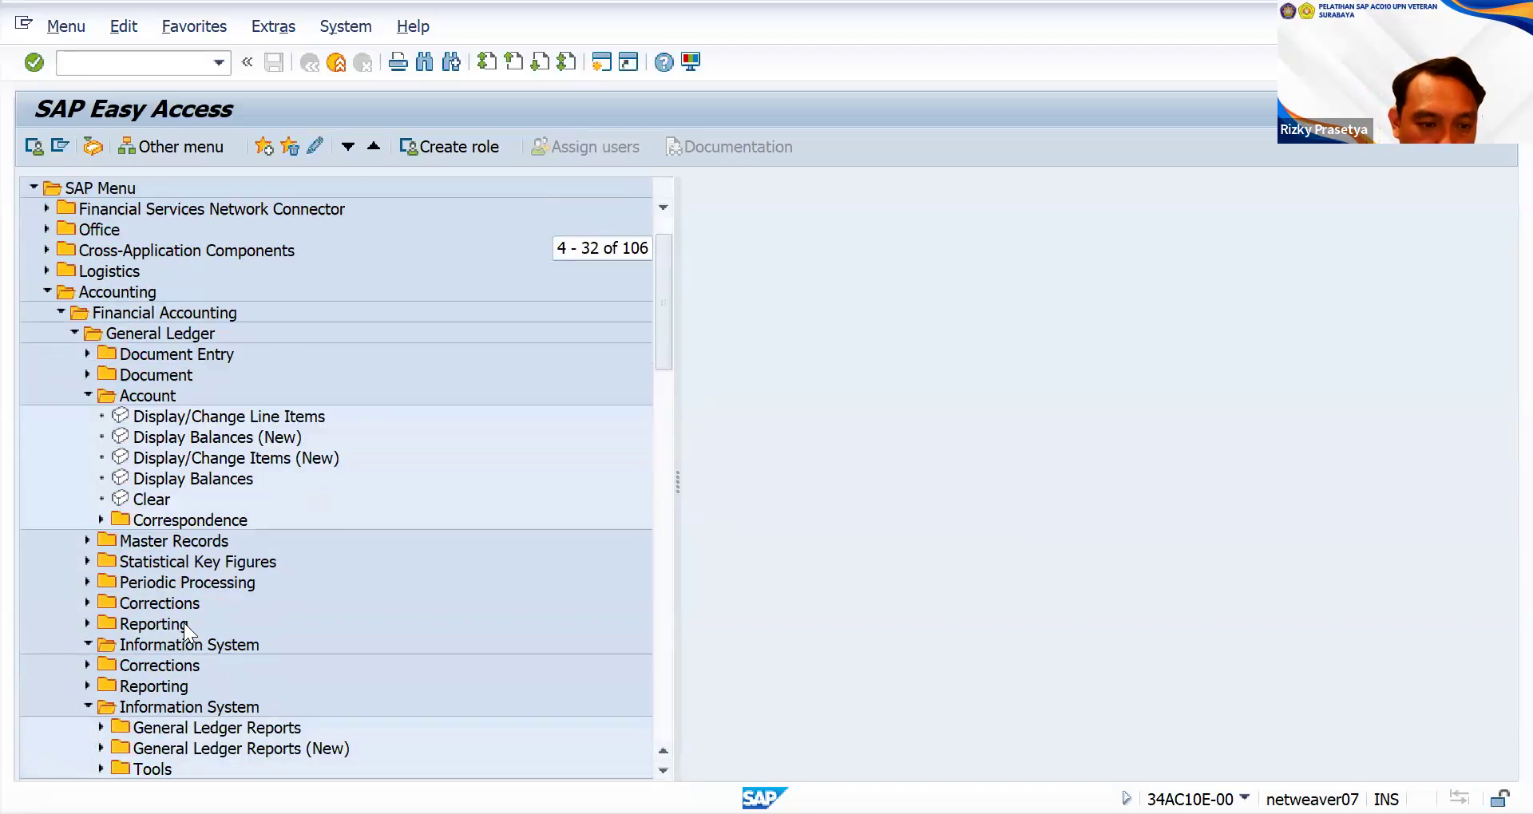
scroll(198, 574, "down", 2)
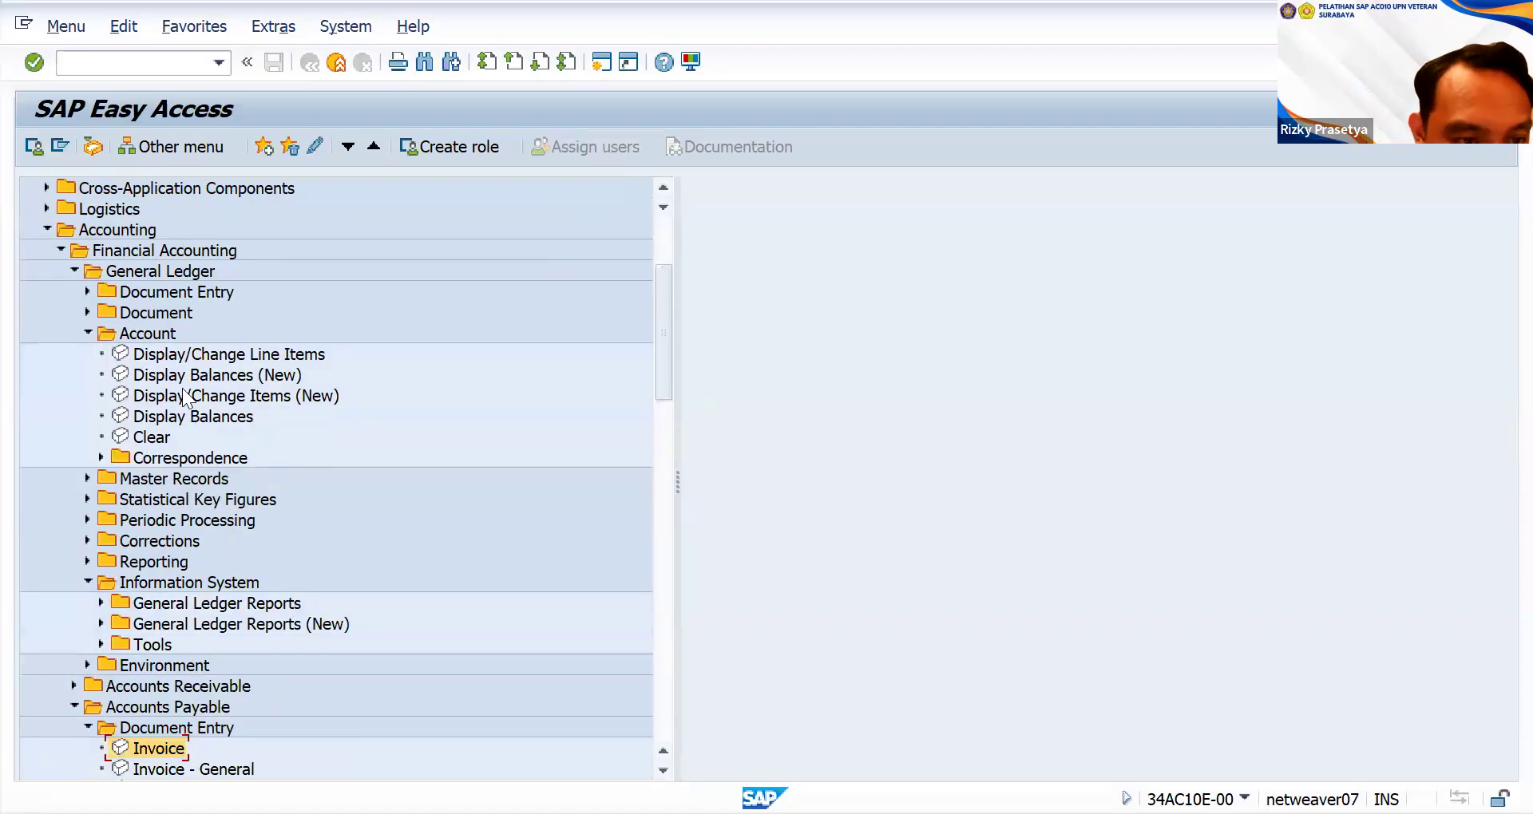
- Collapse the Account, Accounts Payable and Financial Accounting folders, and expand Controlling down to Cost Center Accounting
left_click(88, 333)
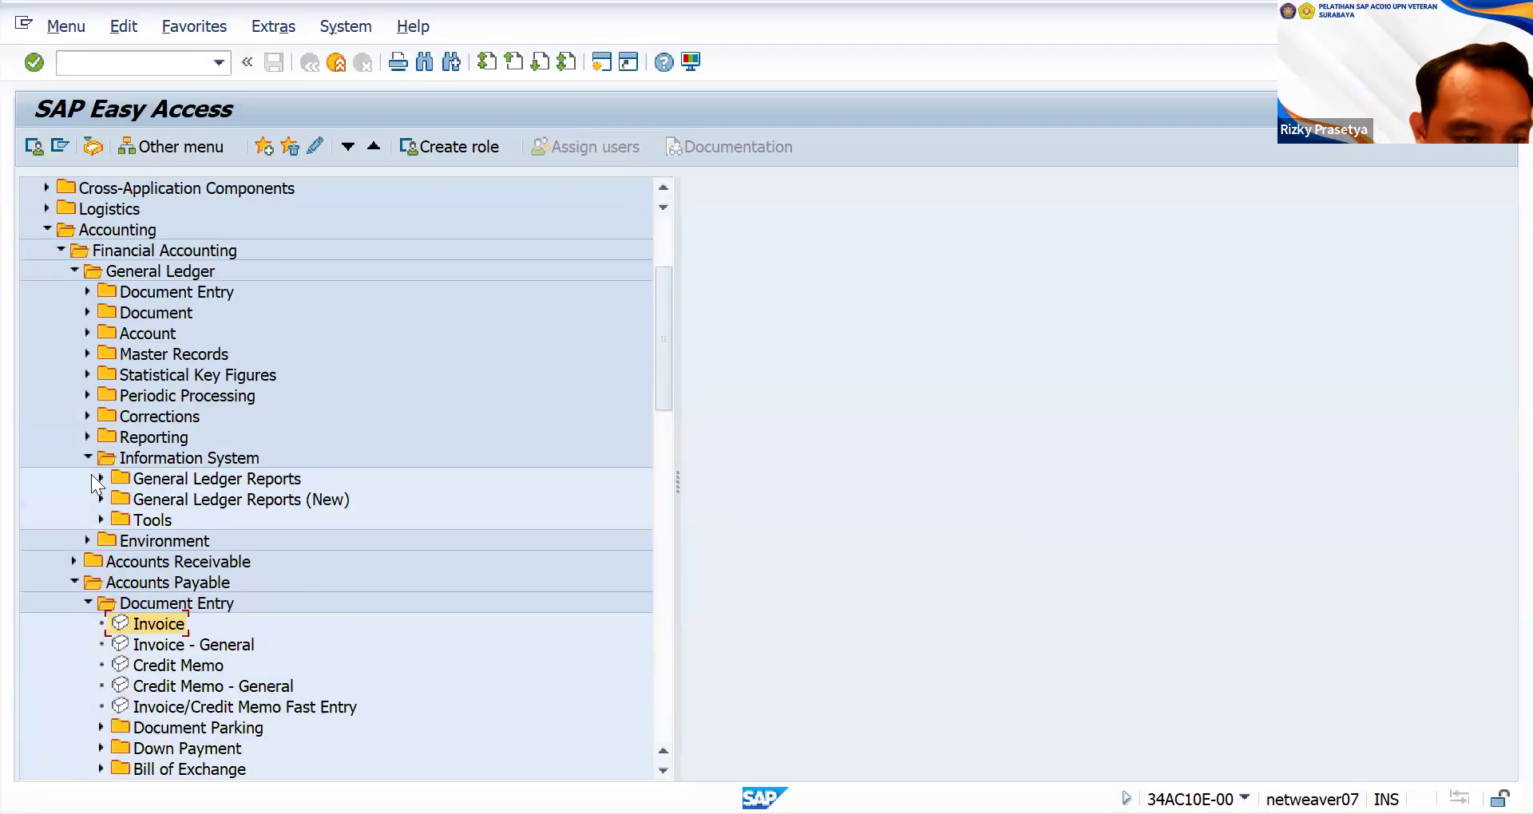
left_click(73, 580)
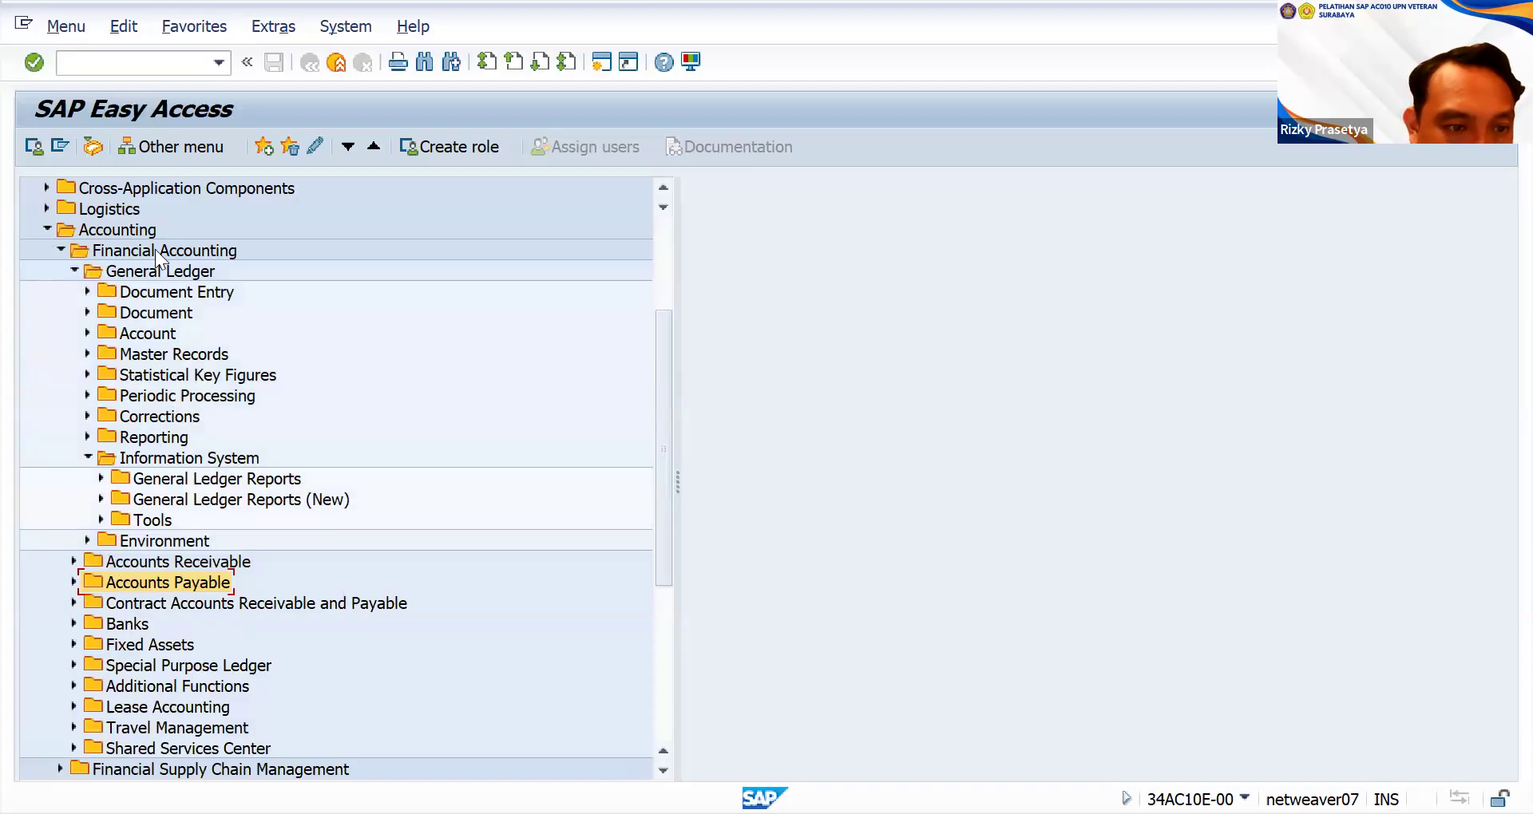
left_click(61, 250)
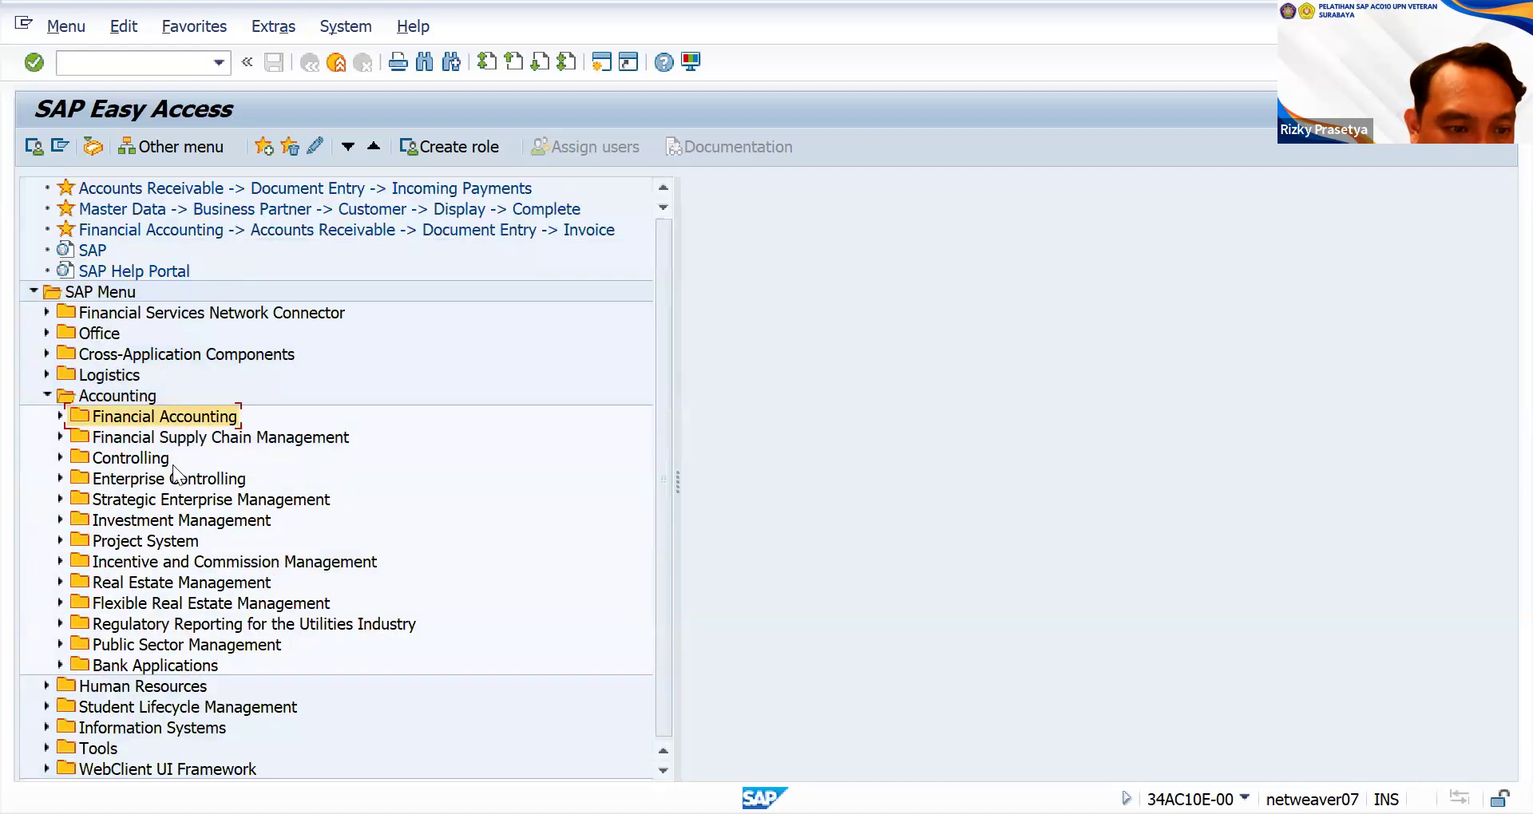
left_click(61, 457)
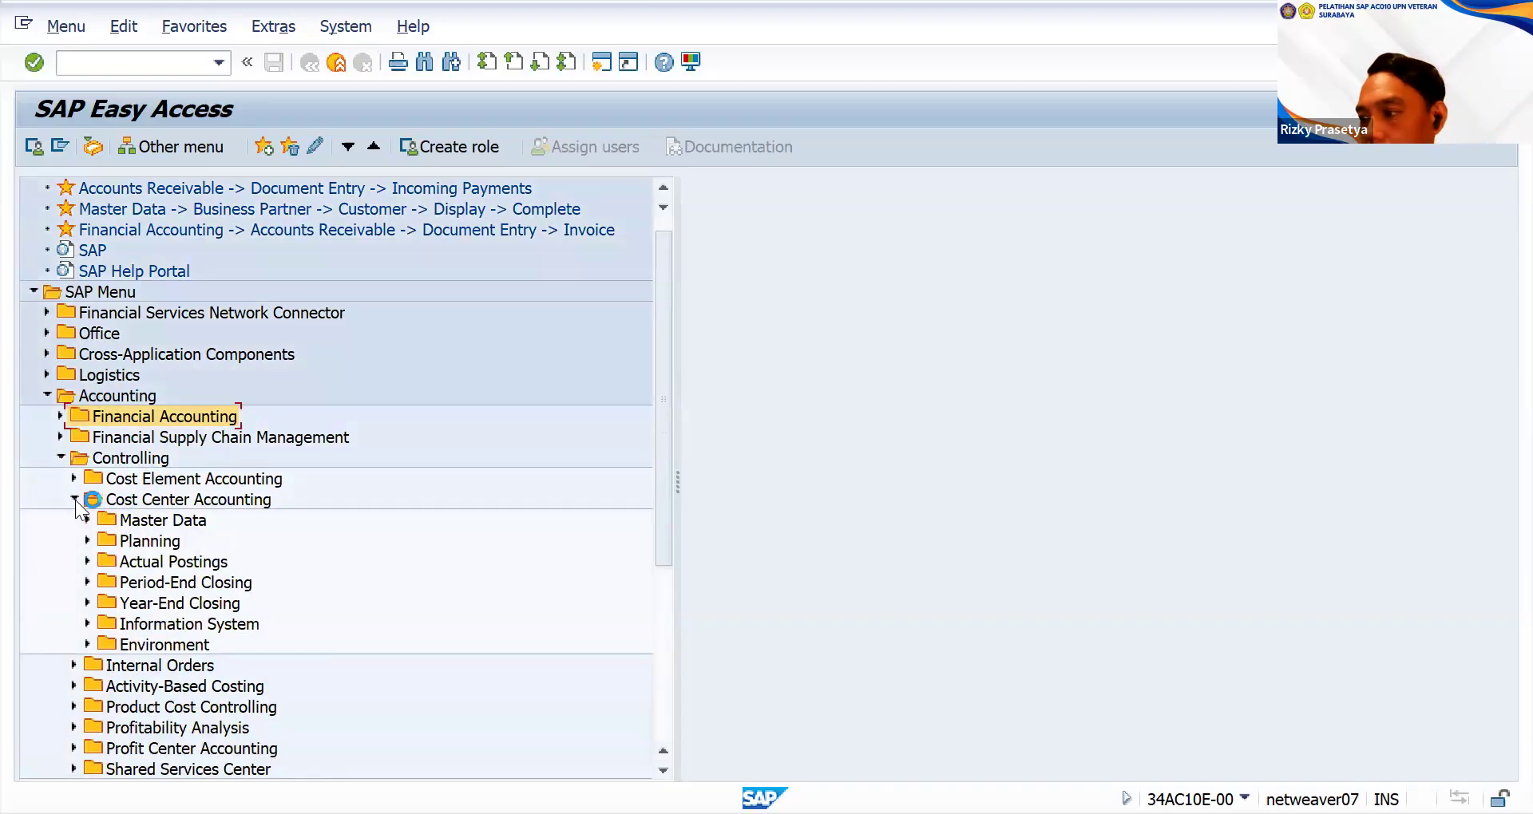
- Check the Planning folder under Cost Center Accounting, close it and expand Actual Postings
left_click(153, 544)
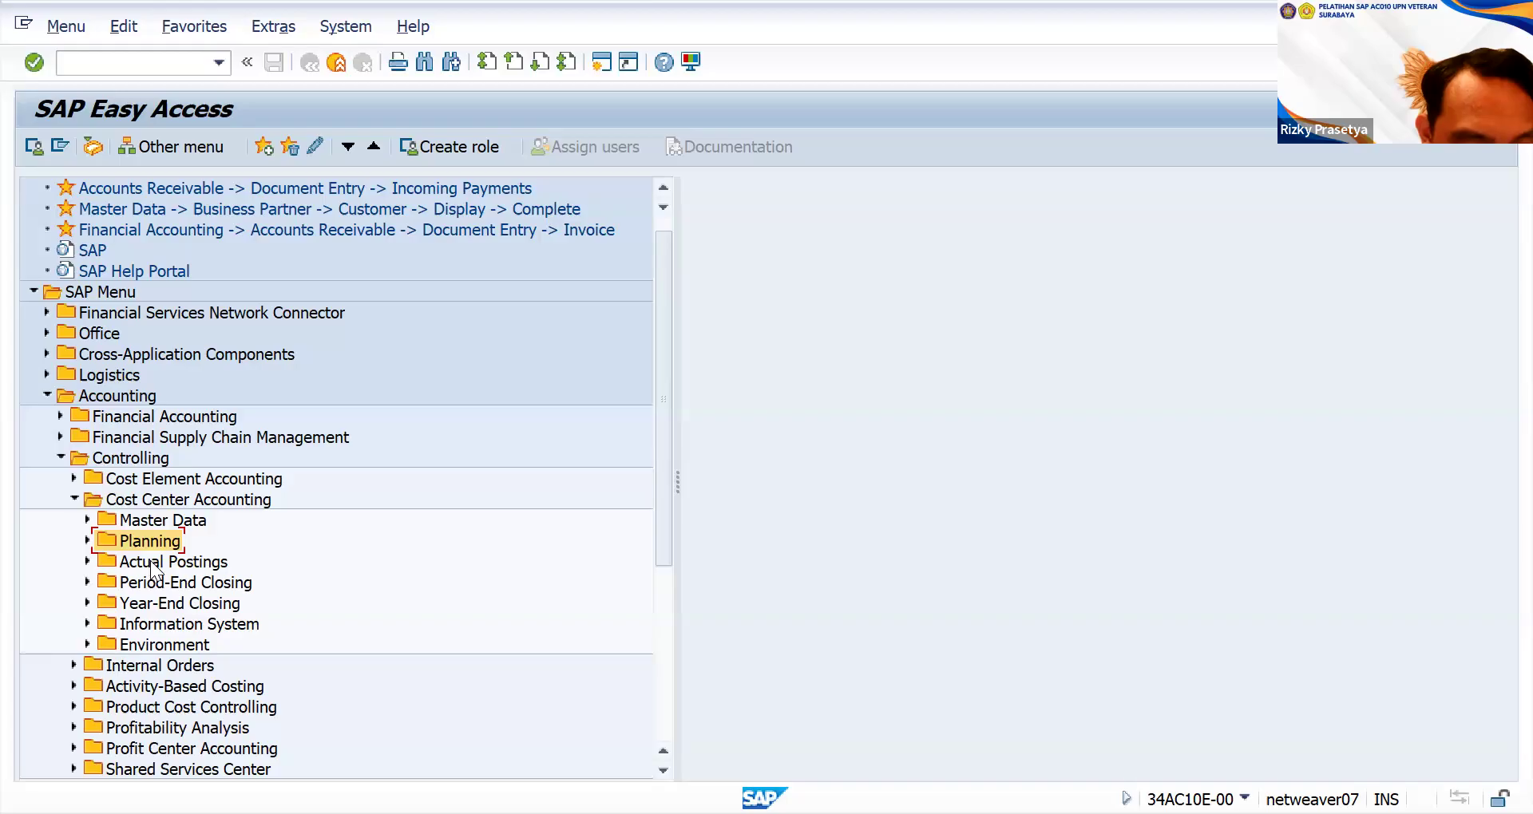
left_click(88, 541)
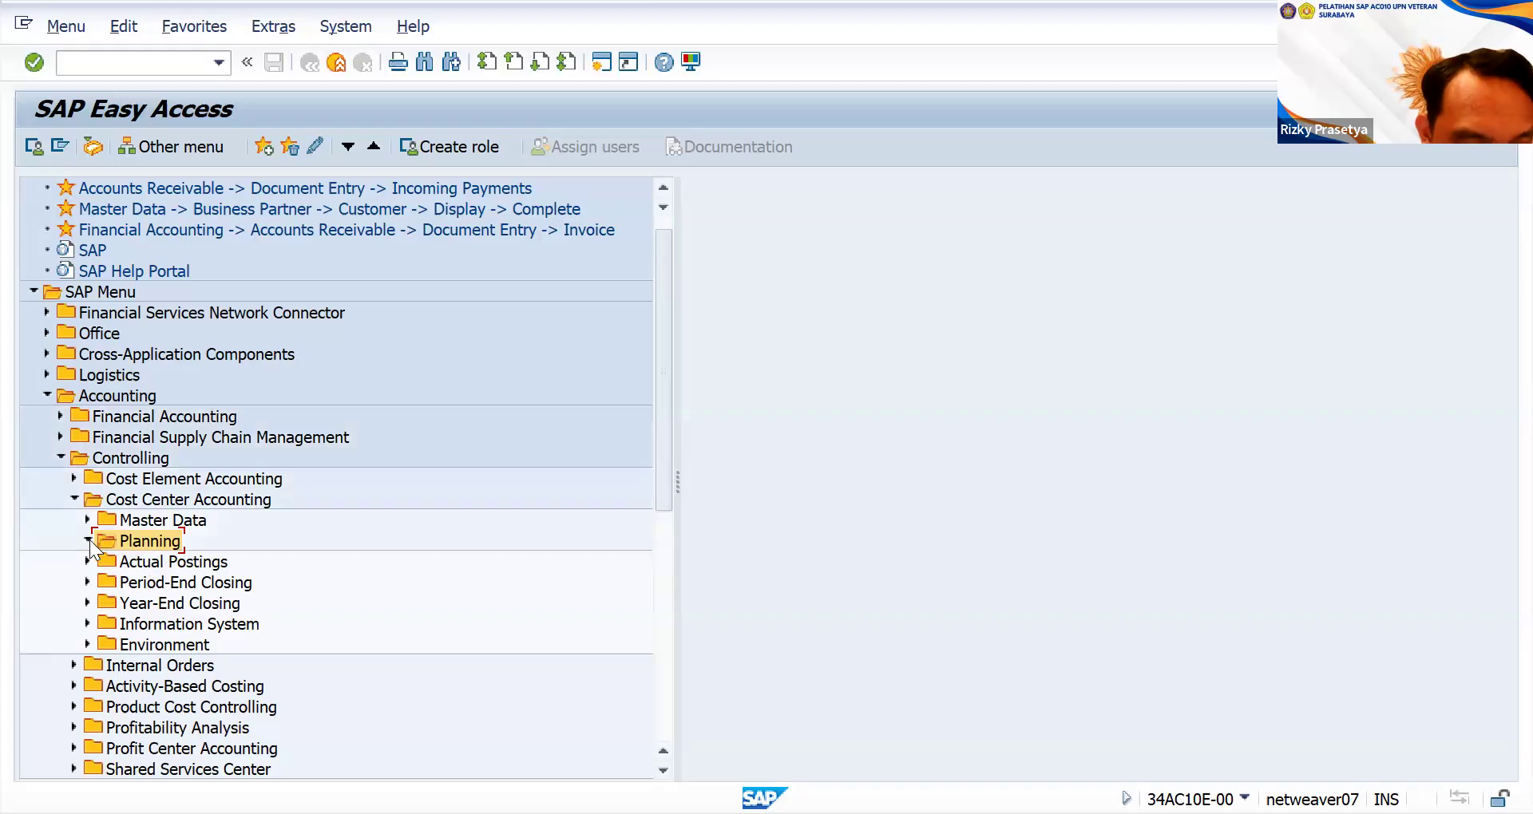
left_click(88, 540)
left_click(87, 561)
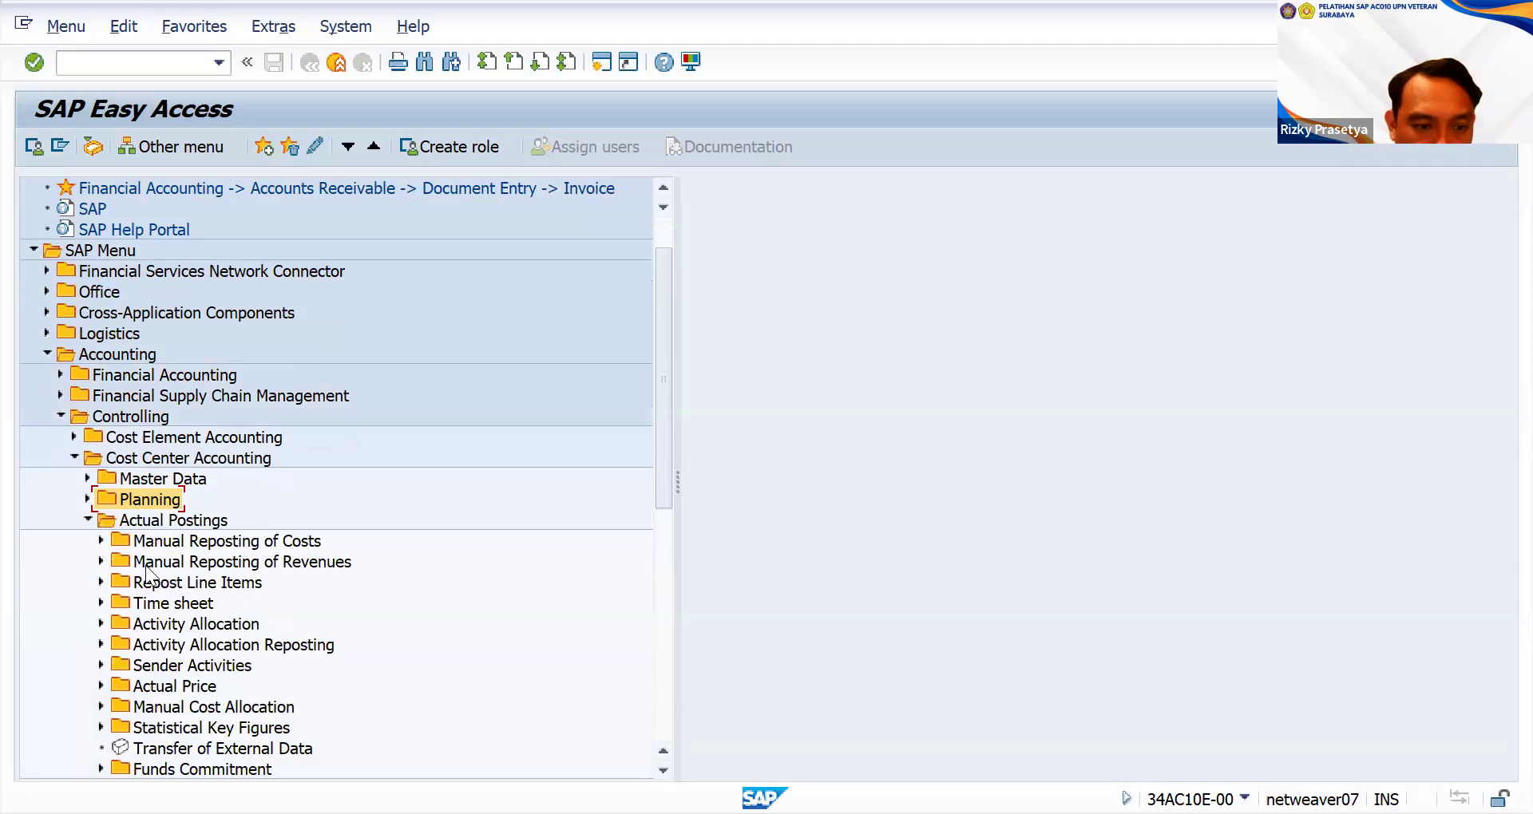
scroll(120, 571, "down", 2)
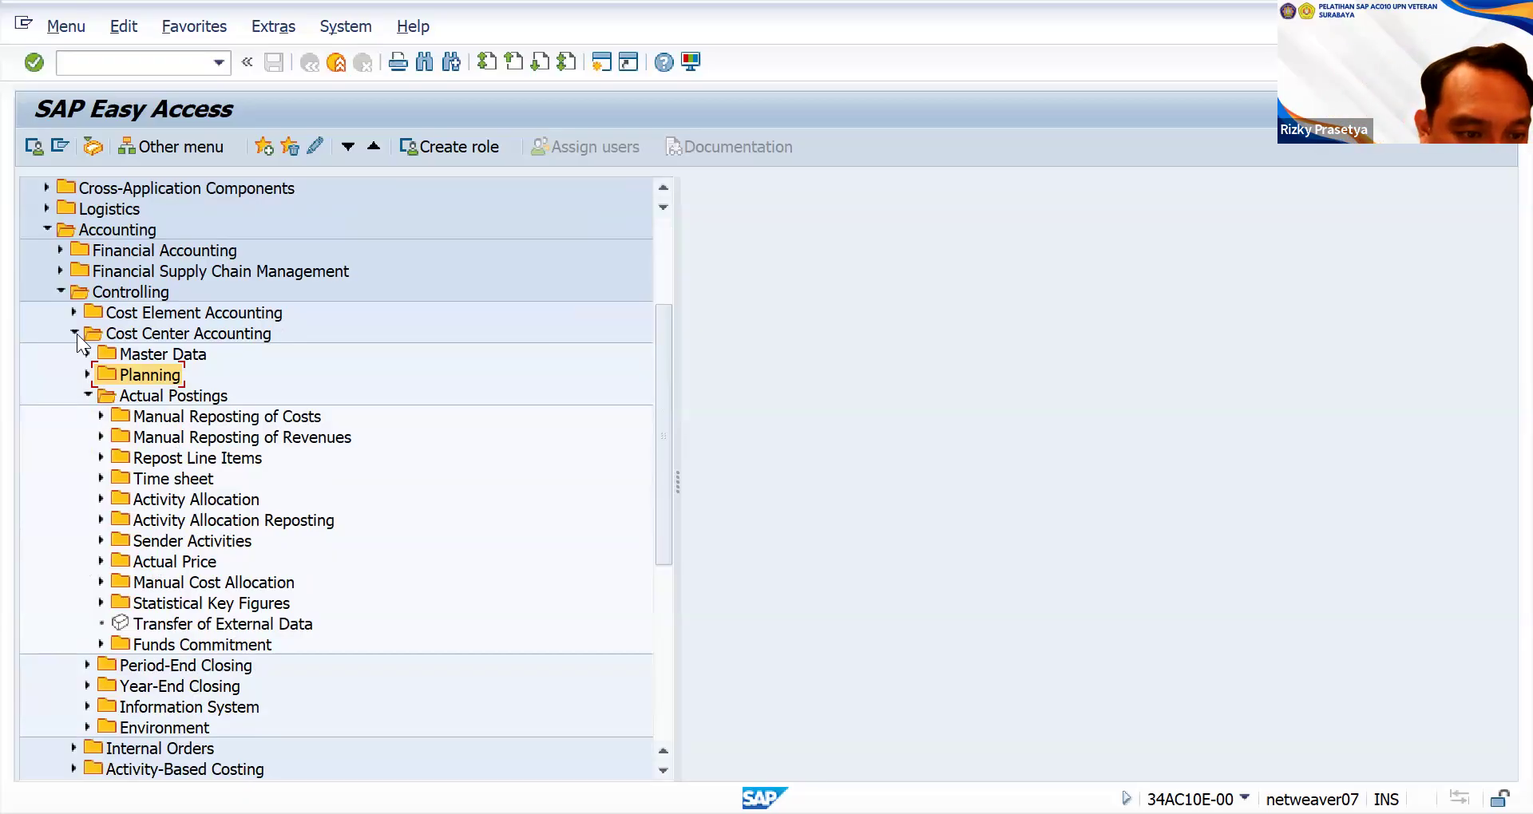
- Examine the Actual Postings subfolders one by one, from Statistical Key Figures to Manual Reposting of Costs and Time sheet, closing each again
left_click(102, 602)
left_click(102, 602)
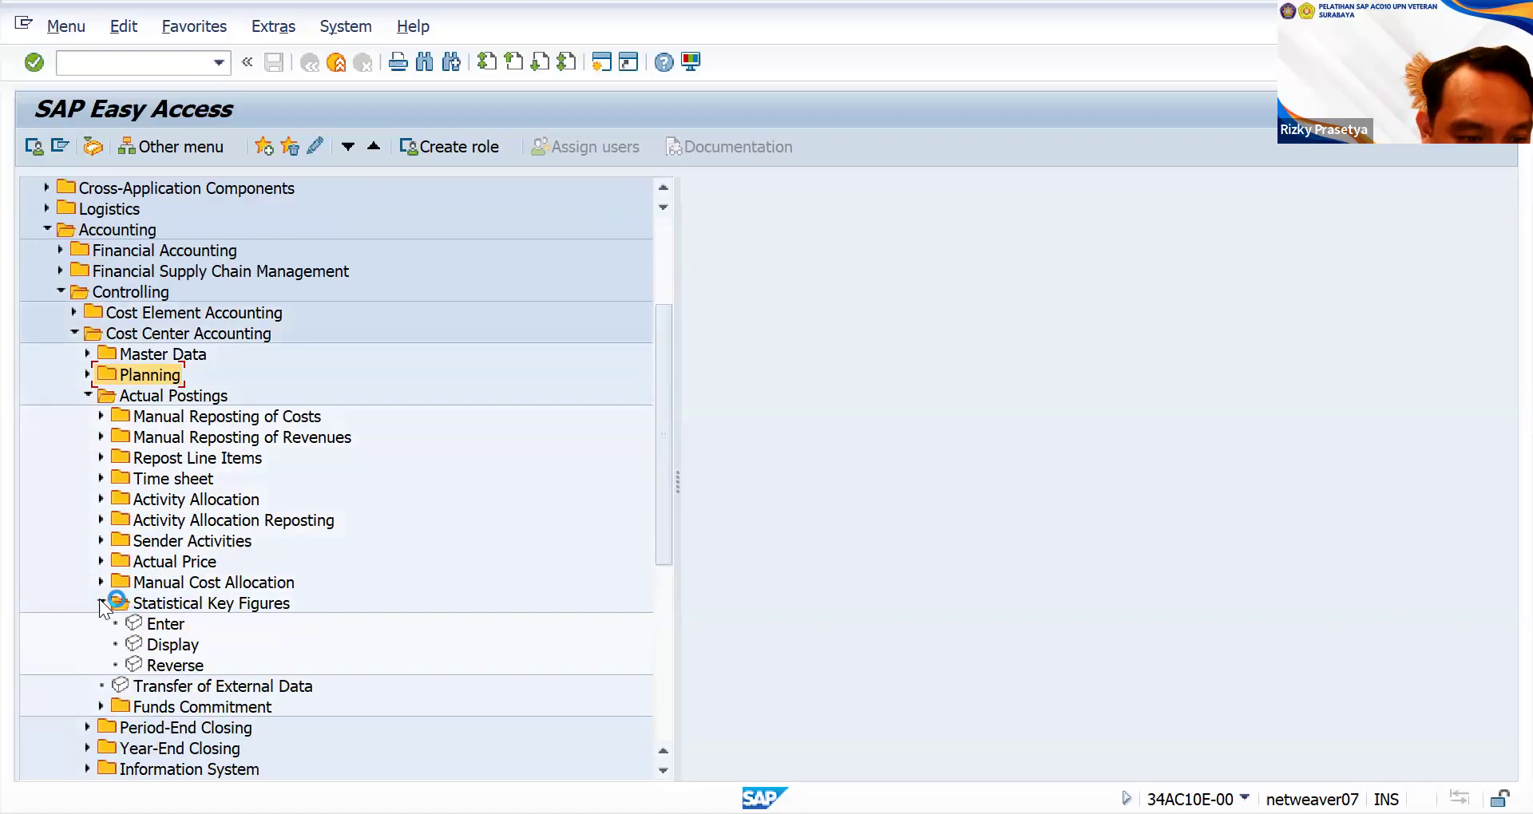
left_click(101, 581)
left_click(101, 581)
left_click(105, 561)
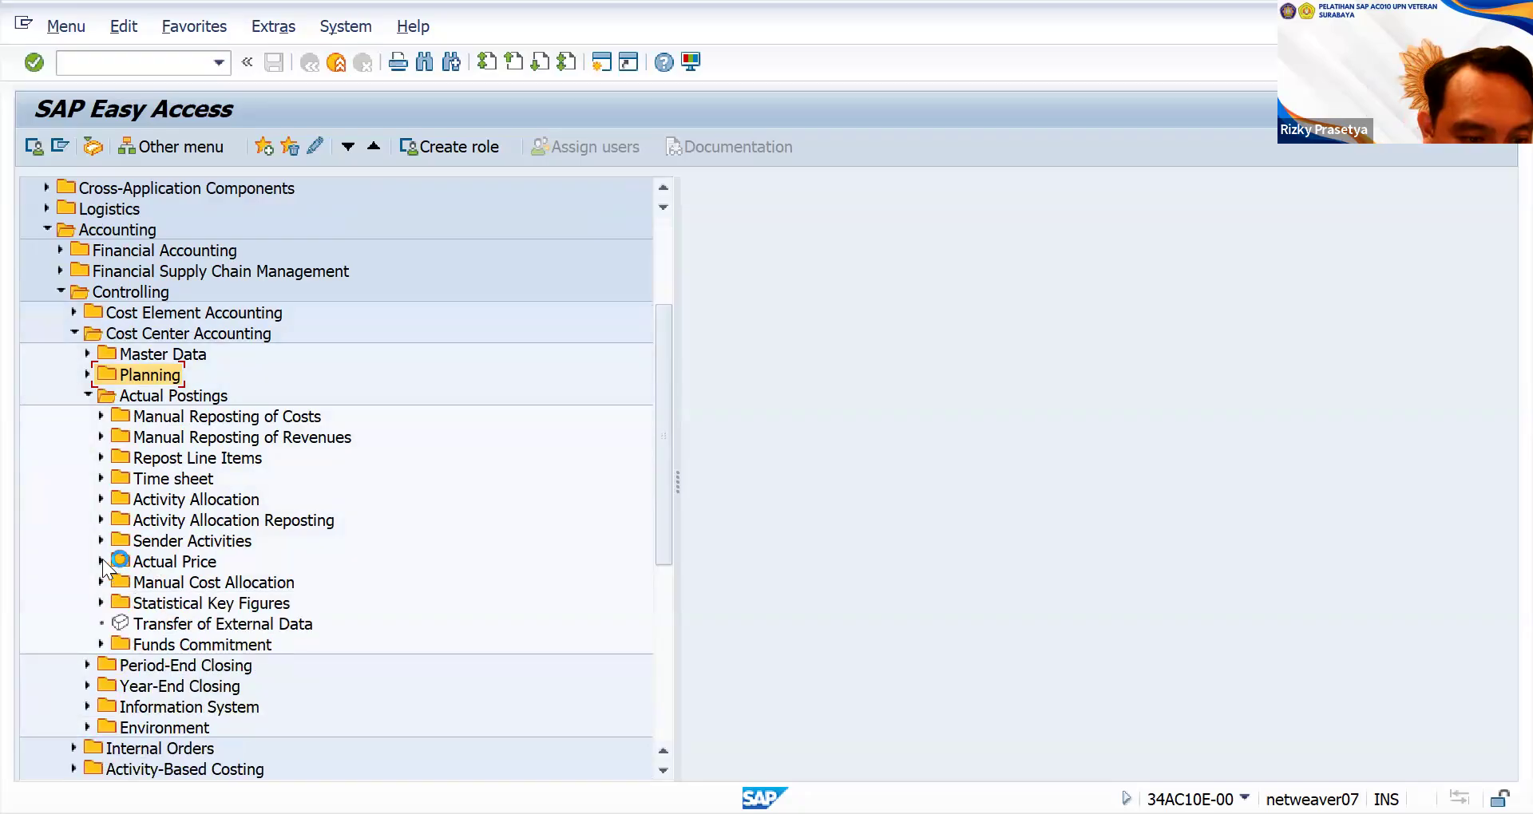
left_click(102, 561)
left_click(101, 540)
left_click(101, 539)
left_click(101, 519)
left_click(101, 519)
left_click(99, 415)
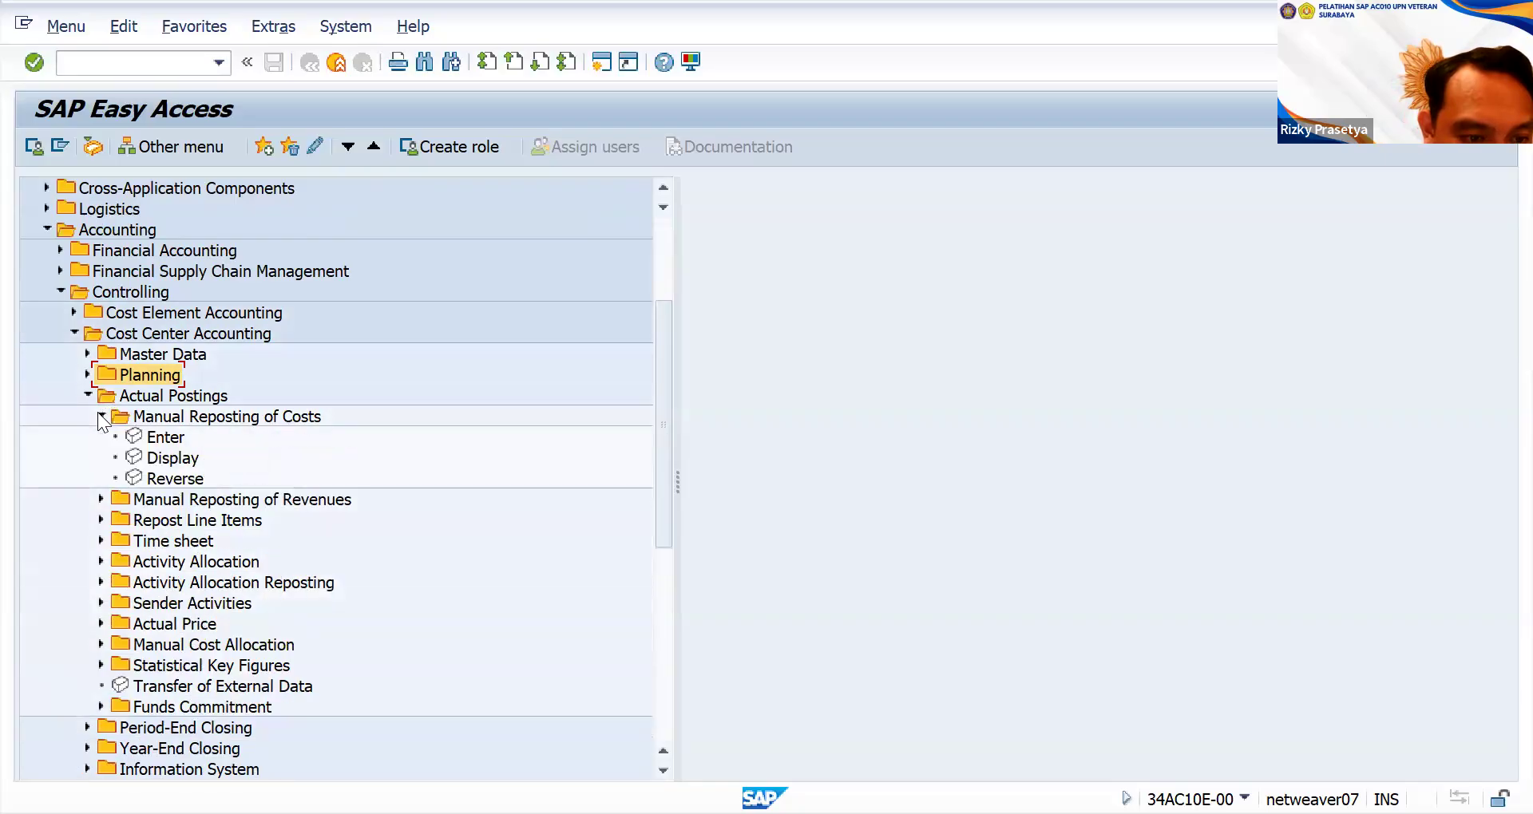
left_click(99, 415)
left_click(99, 438)
left_click(99, 438)
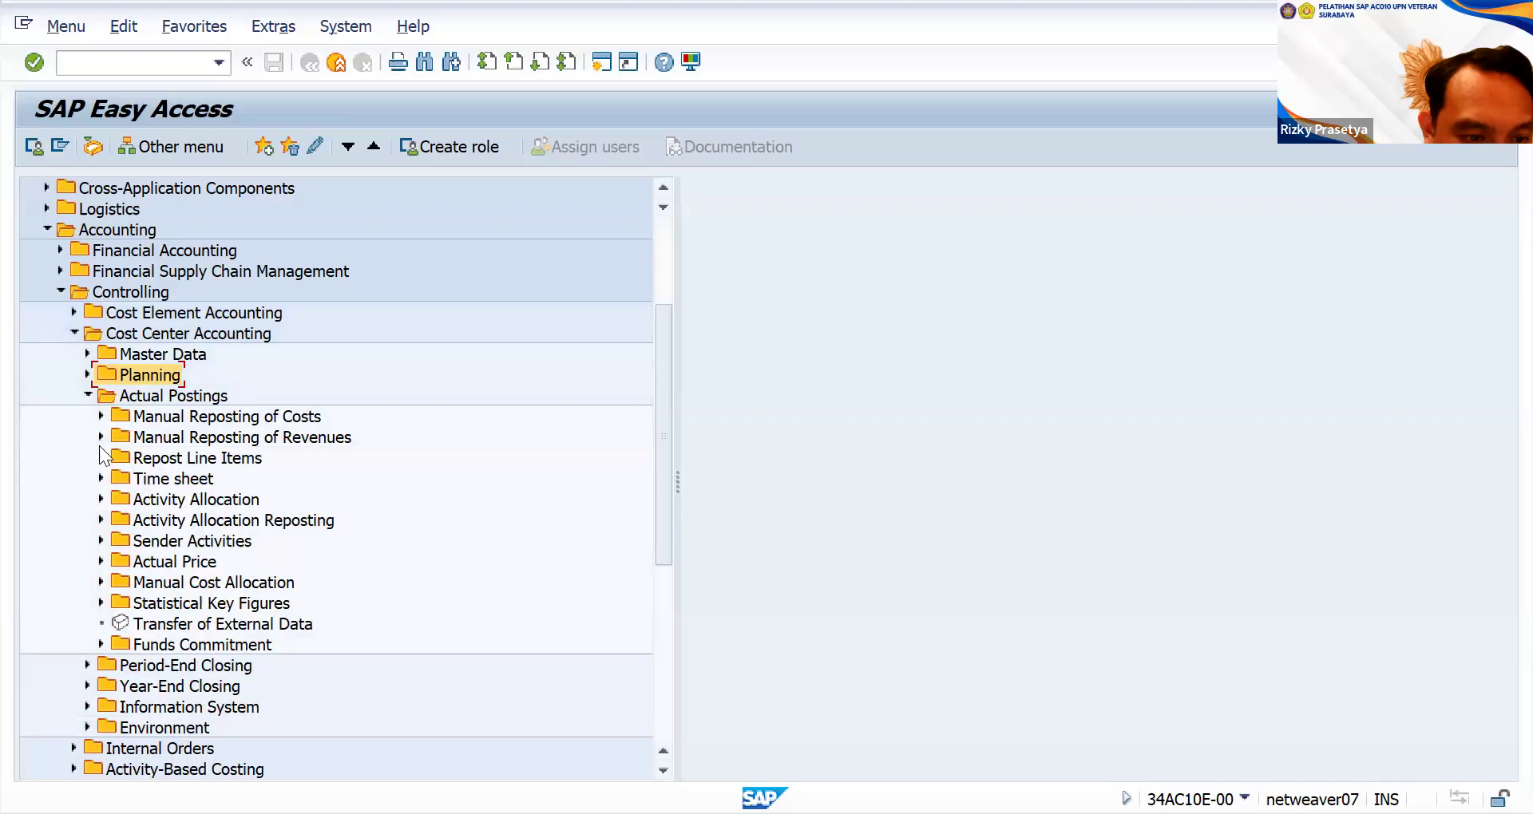
left_click(99, 457)
left_click(99, 456)
left_click(100, 478)
left_click(100, 478)
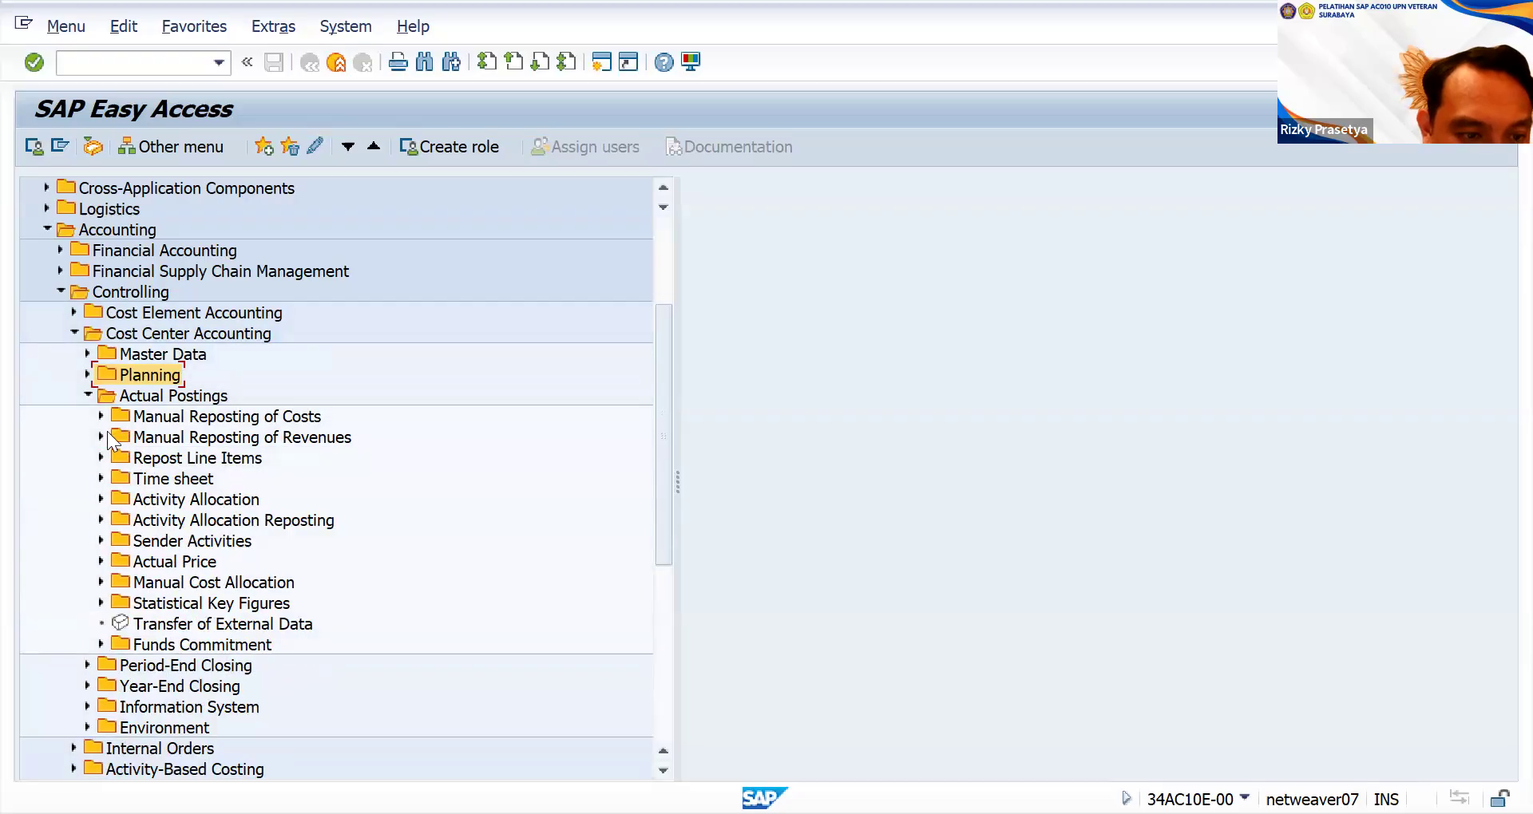
- Collapse the Actual Postings folder, keeping Cost Center Accounting expanded
left_click(94, 393)
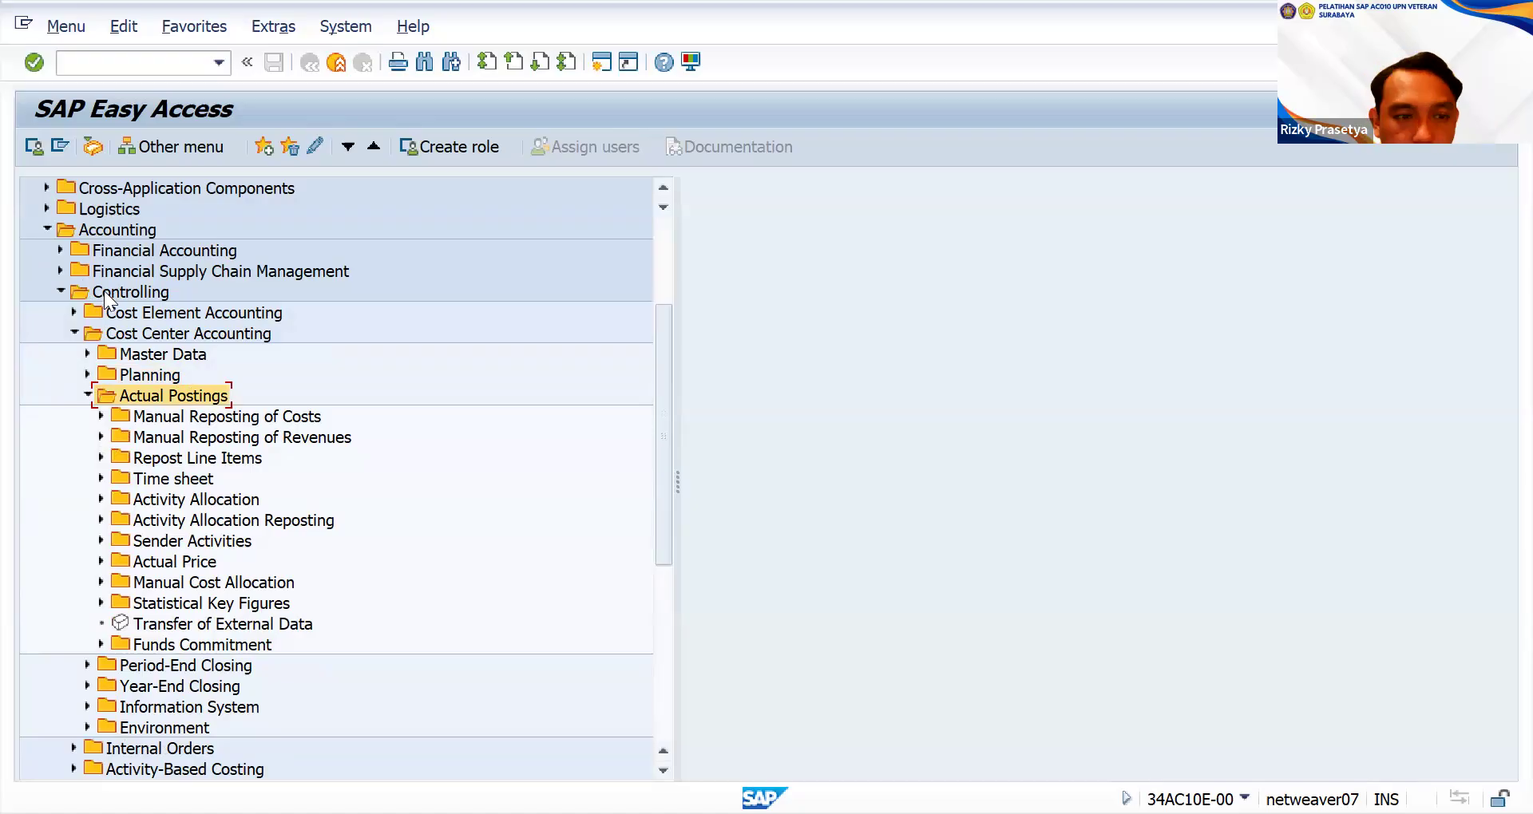
left_click(74, 331)
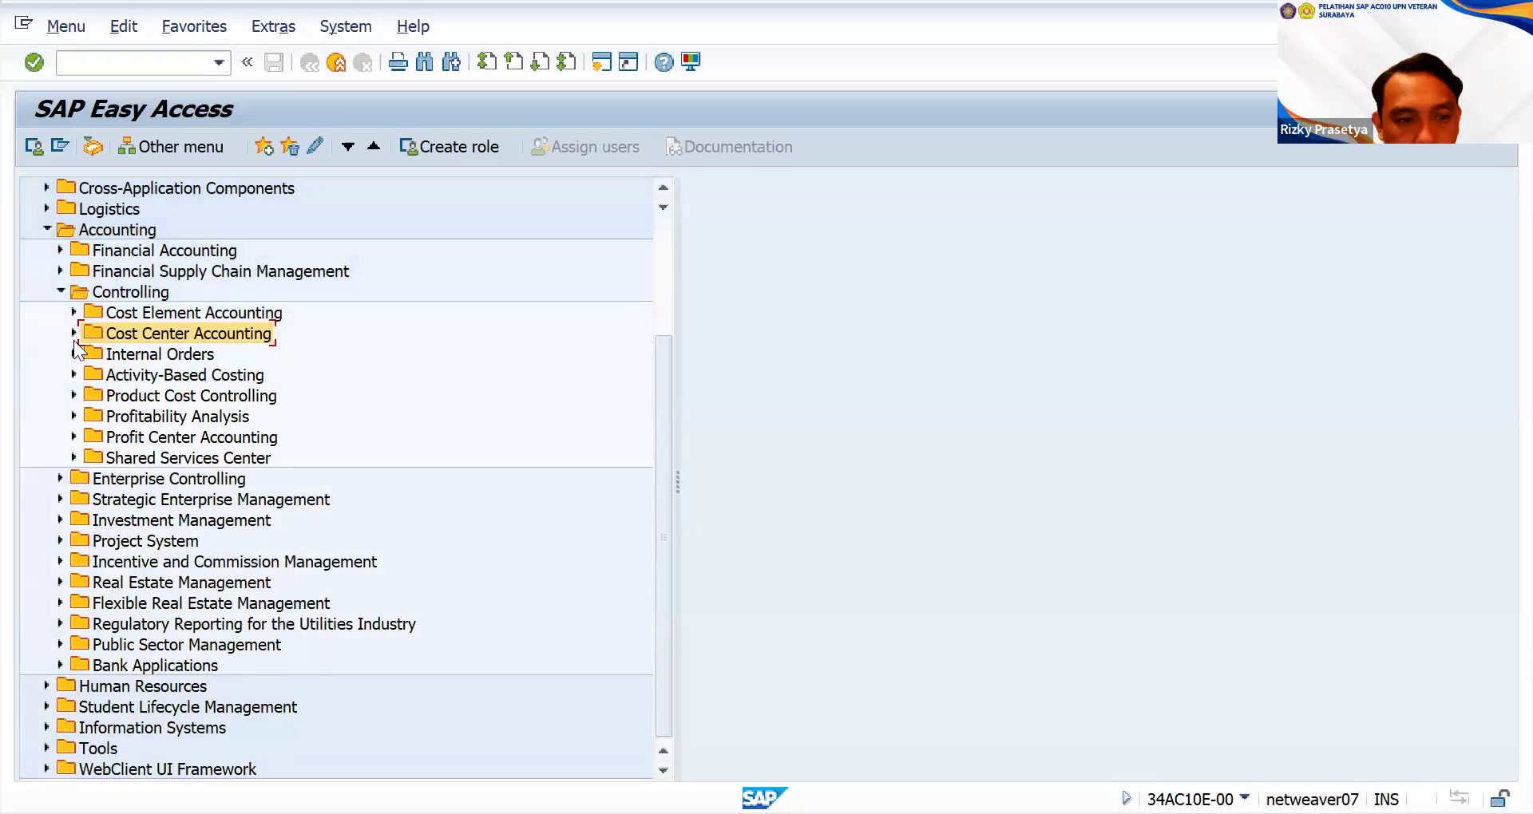
left_click(75, 332)
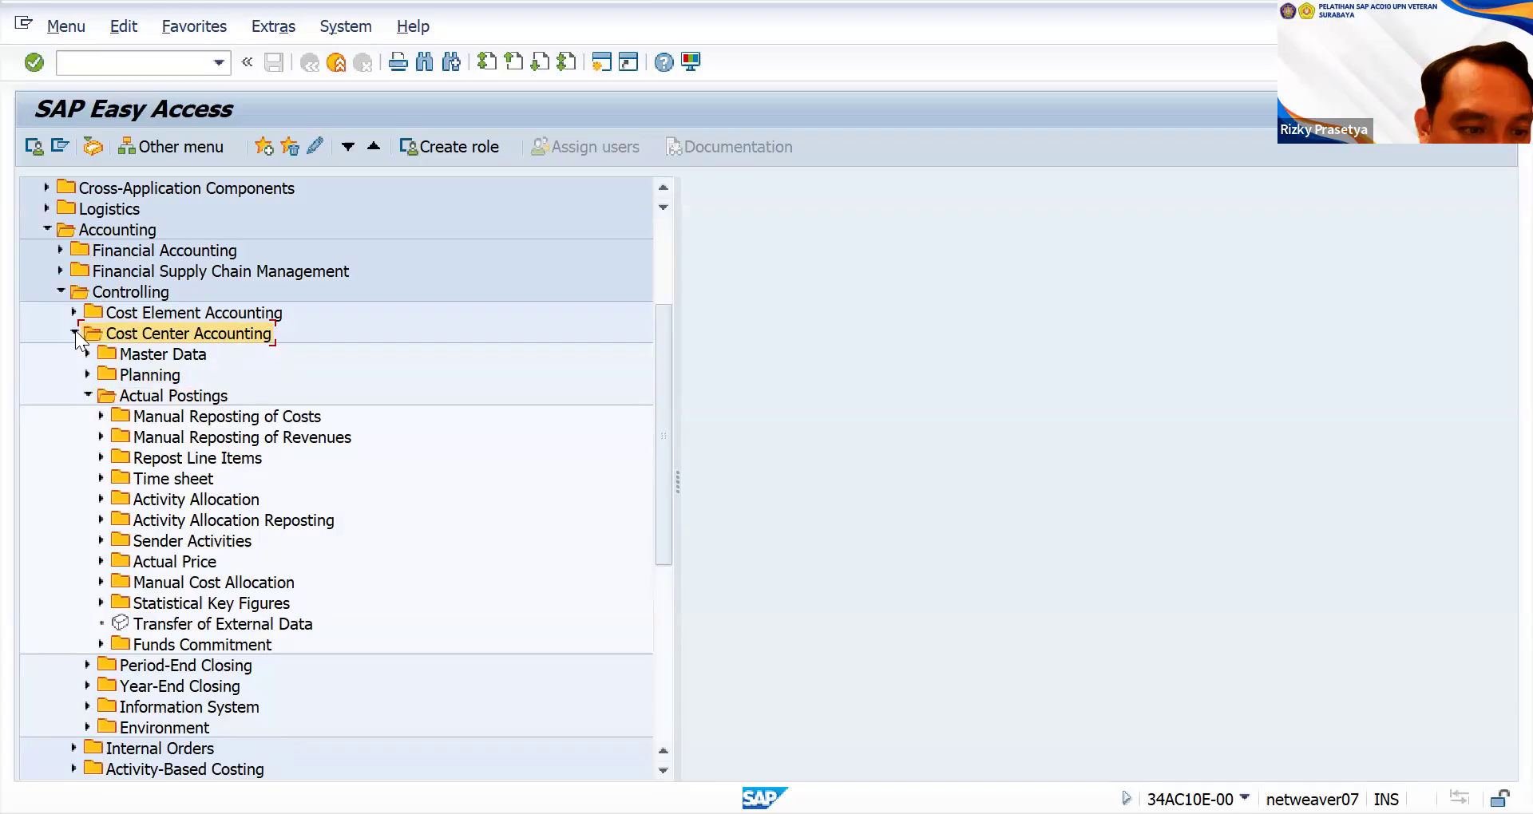
left_click(88, 395)
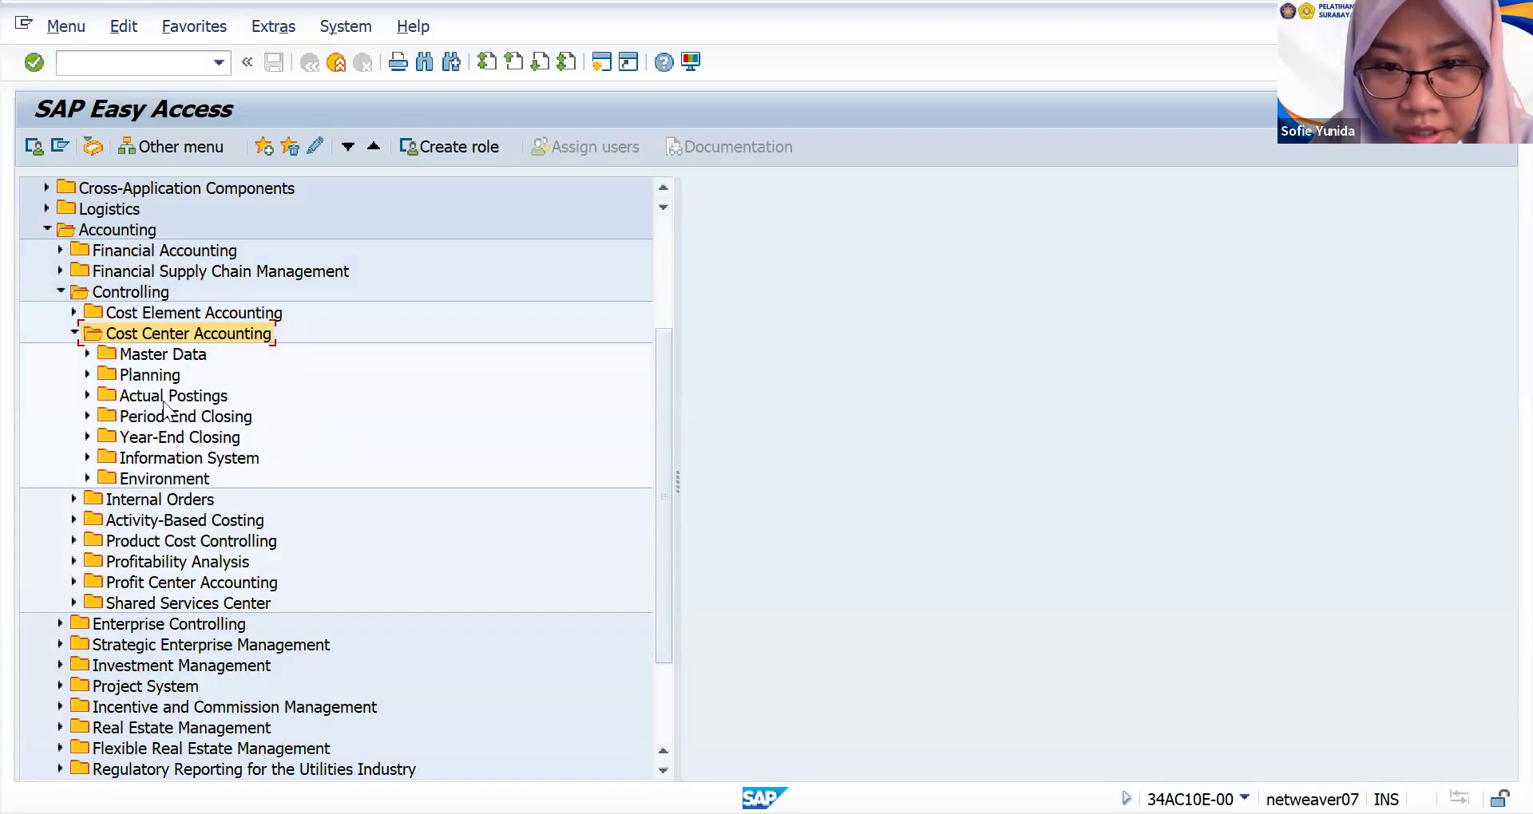
- Open the Cost Centers: Actual/Plan/Variance report from the Plan/Actual Comparisons in the Cost Center Accounting Information System
left_click(88, 457)
left_click(88, 456)
left_click(87, 457)
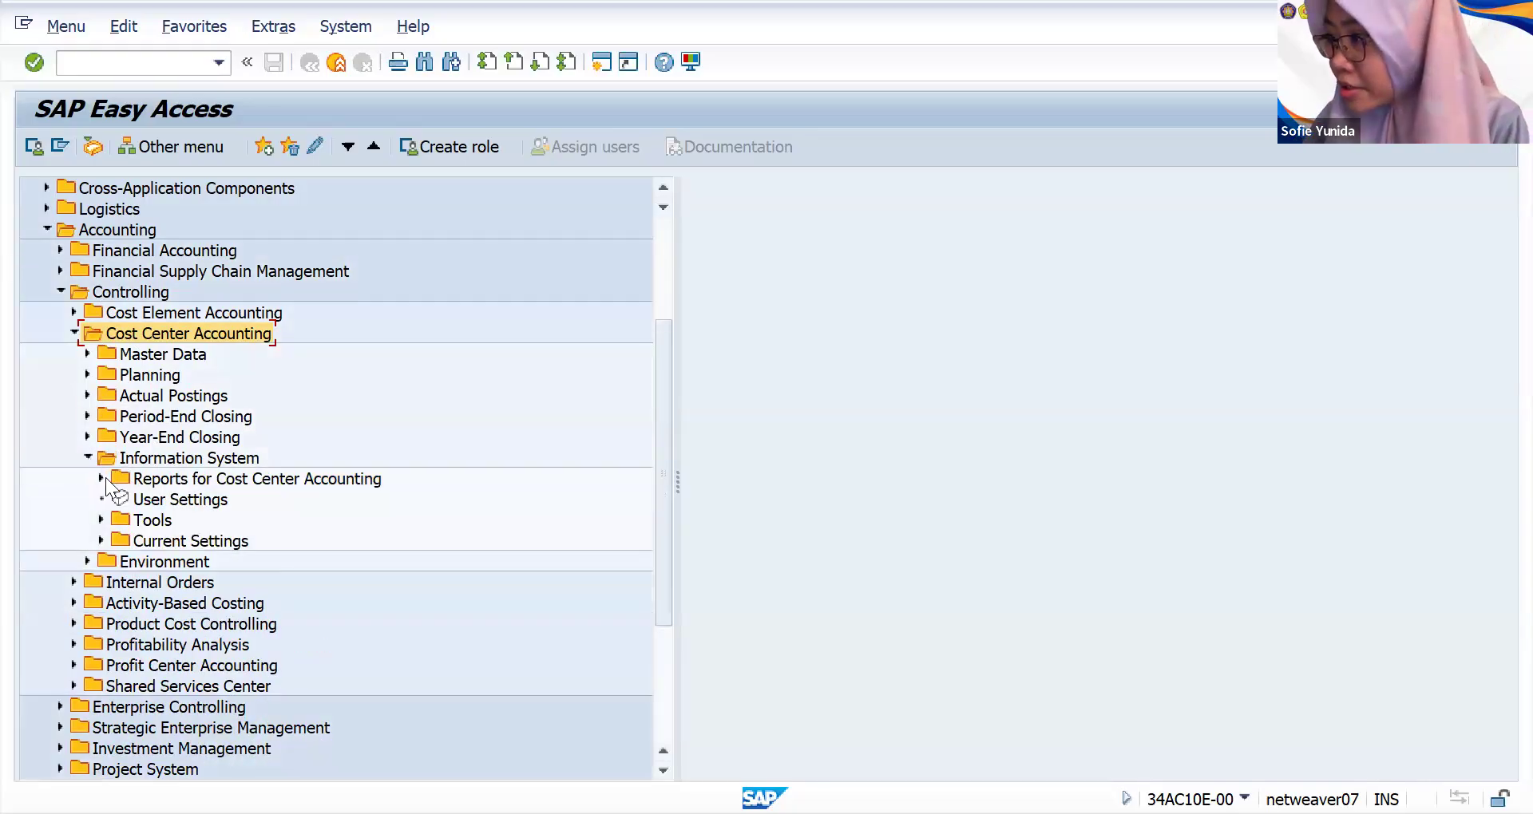
left_click(102, 479)
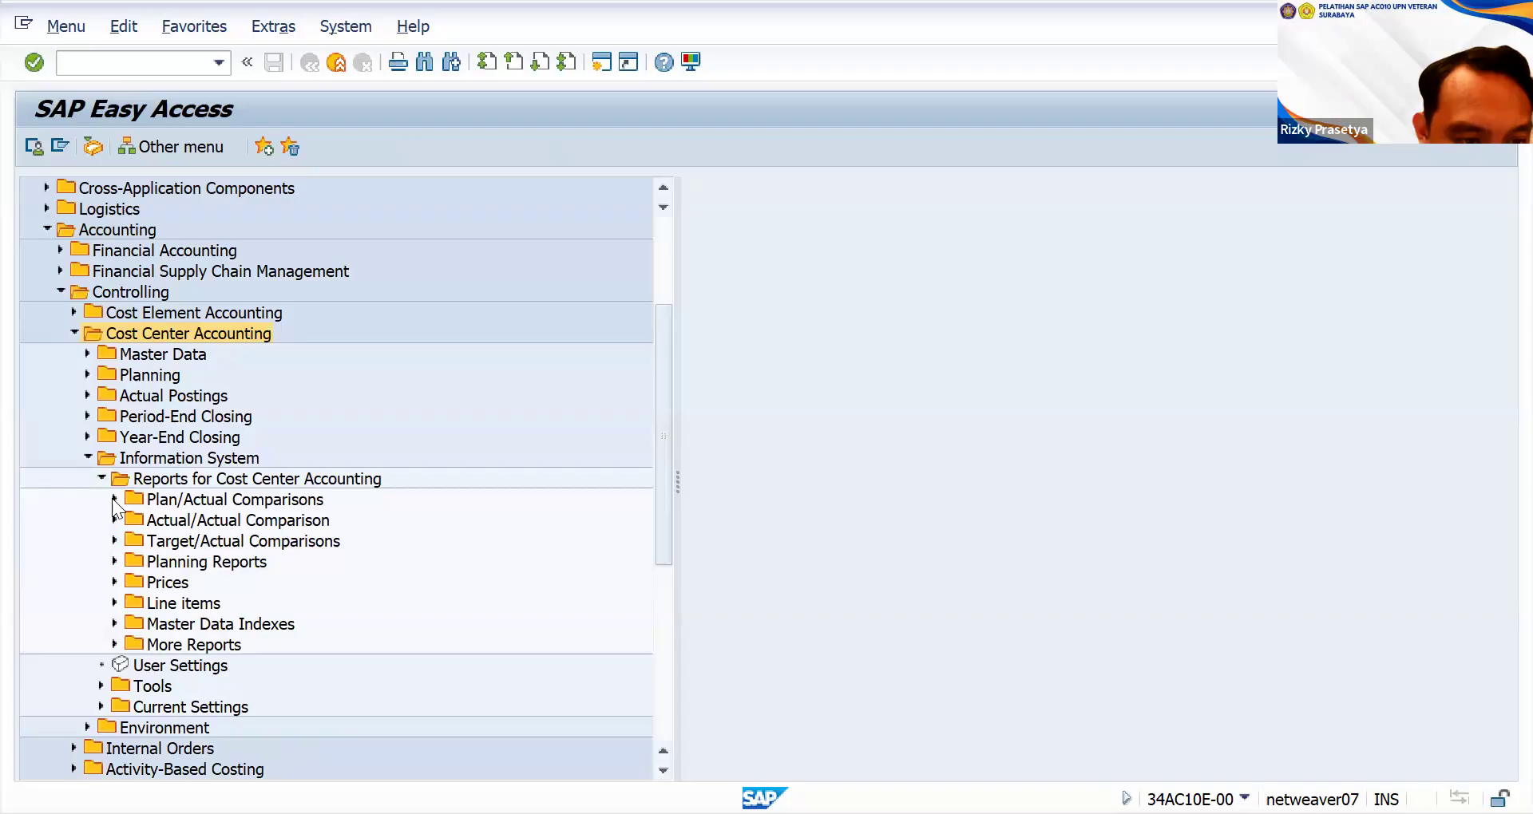
left_click(113, 499)
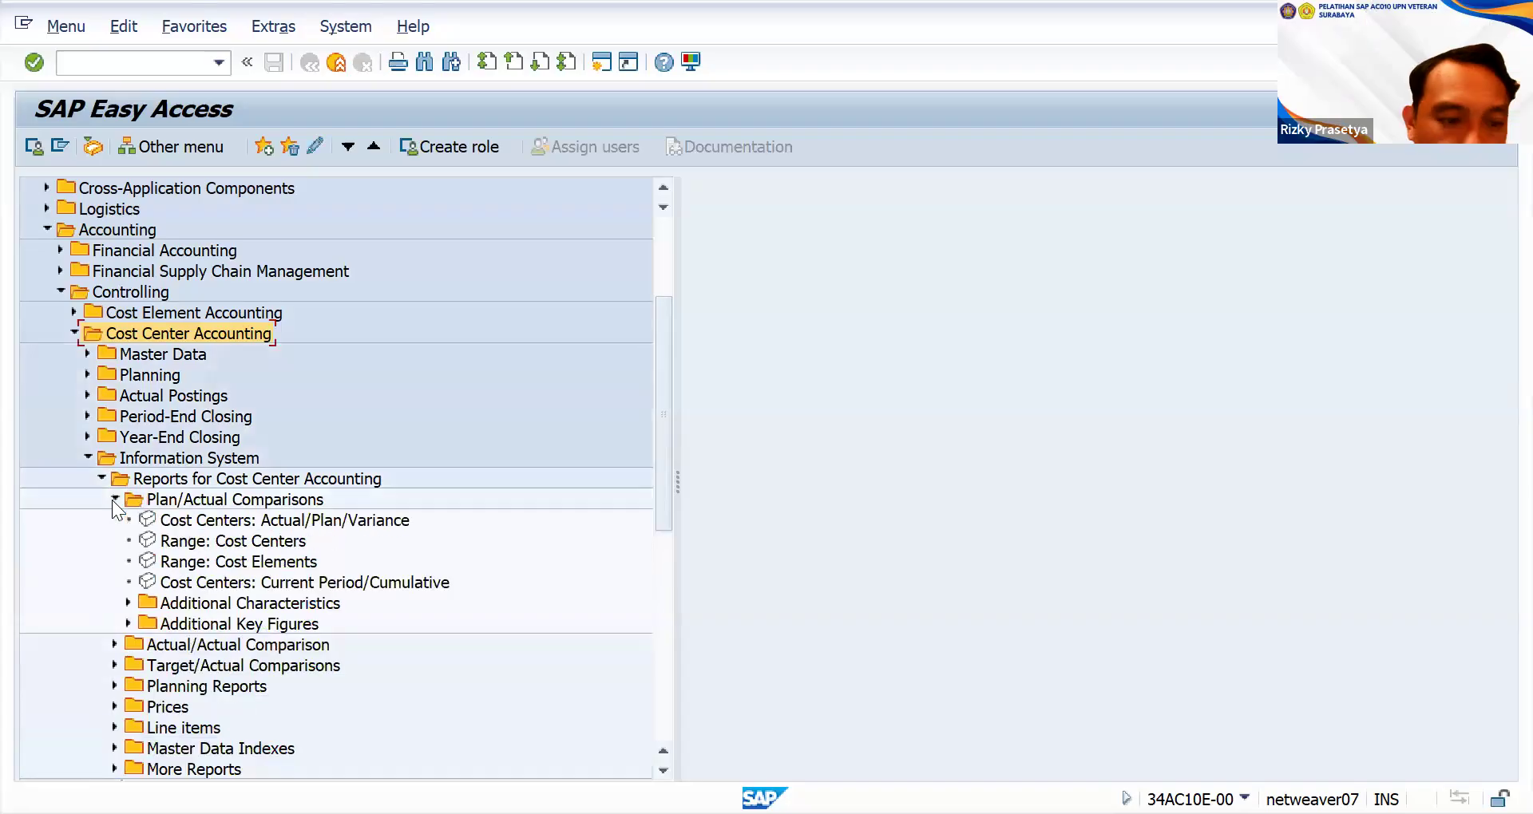
left_click(210, 520)
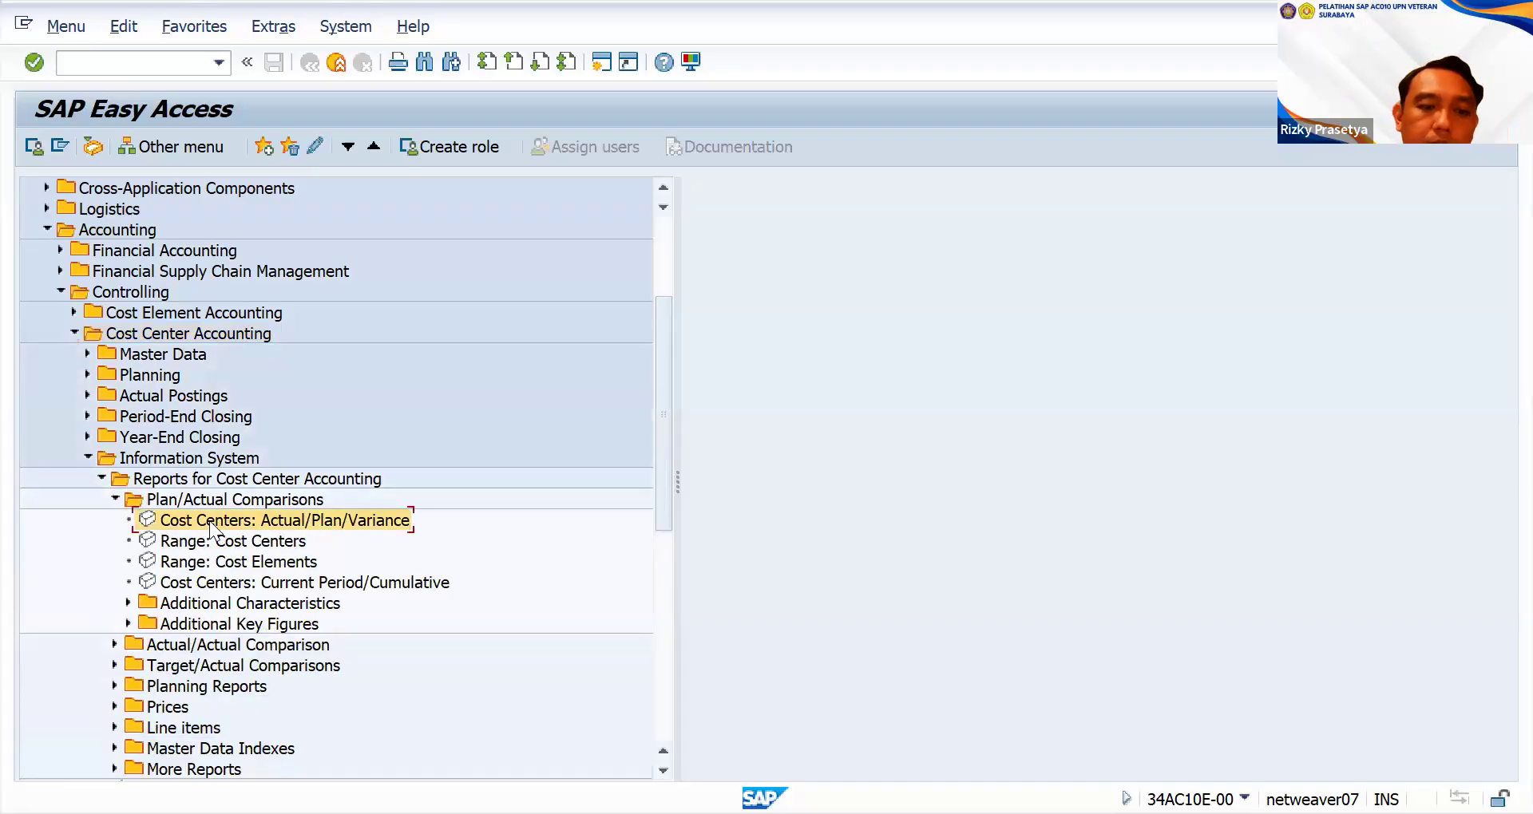
double_click(209, 521)
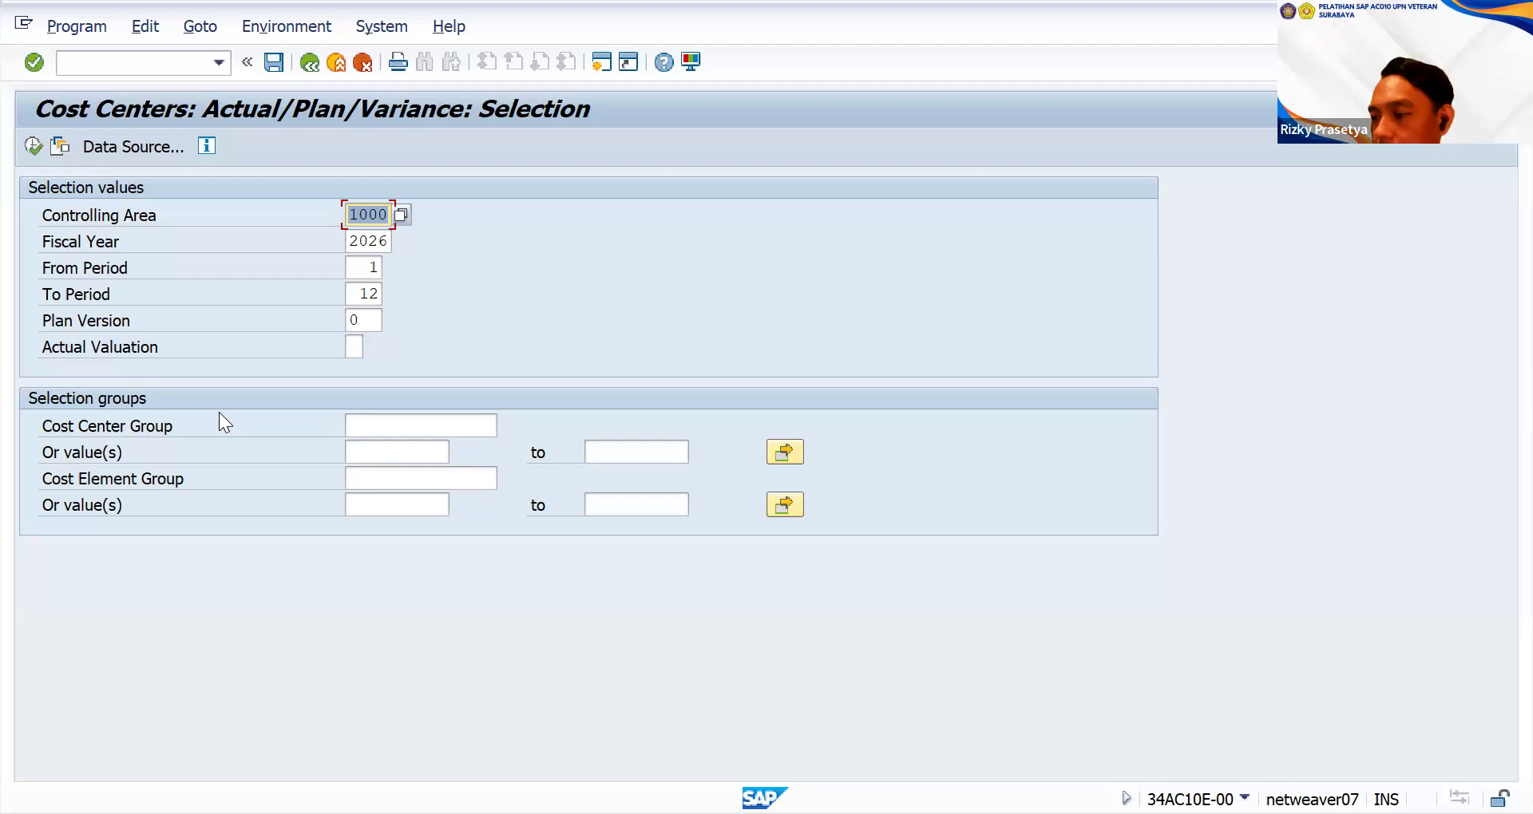
- Run the report for cost center 1220 and cost element 475000
left_click(393, 444)
type("1220")
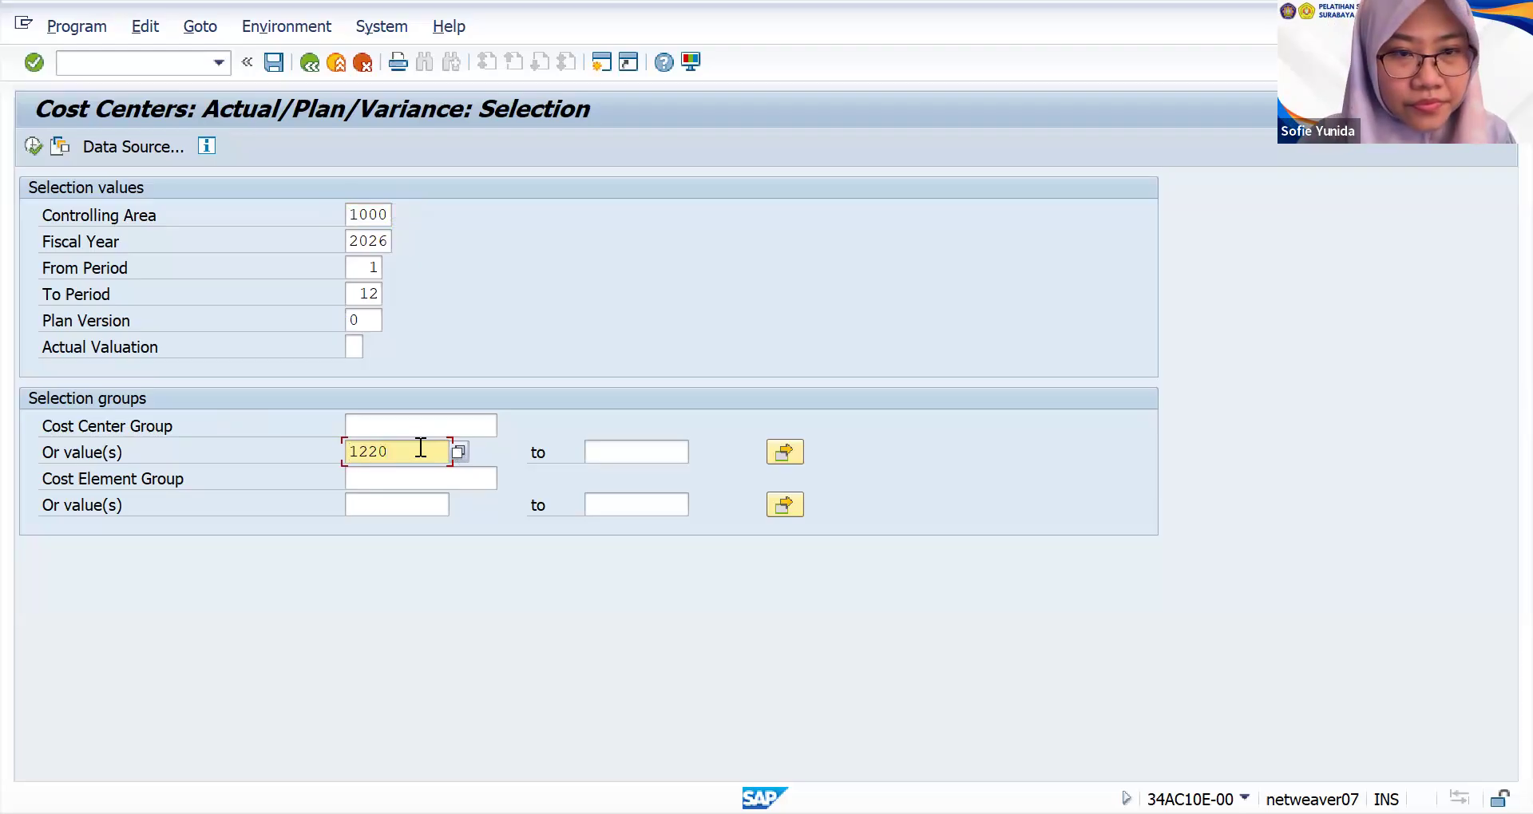
left_click(409, 506)
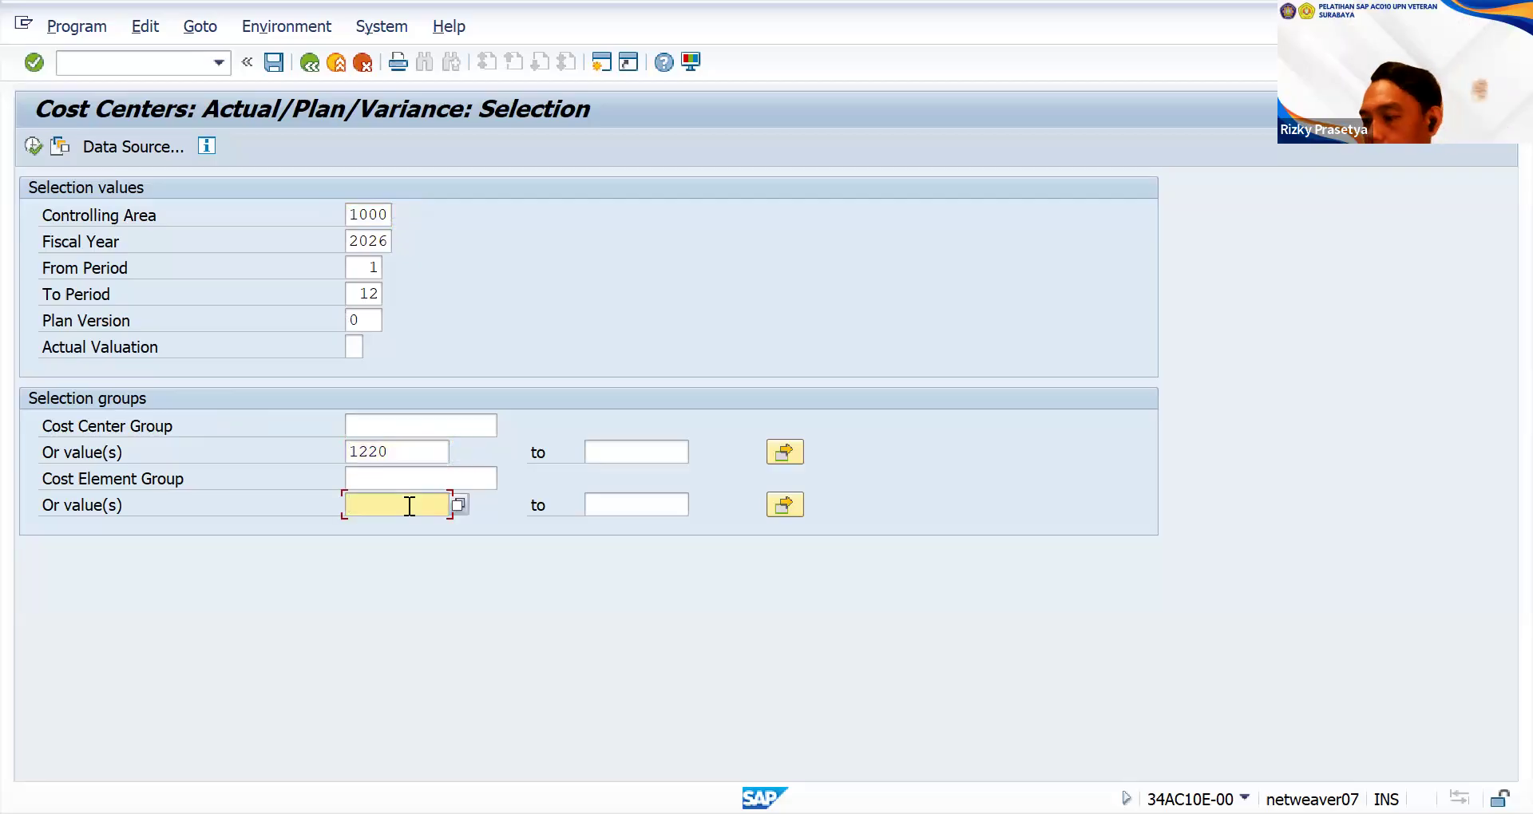
type("4")
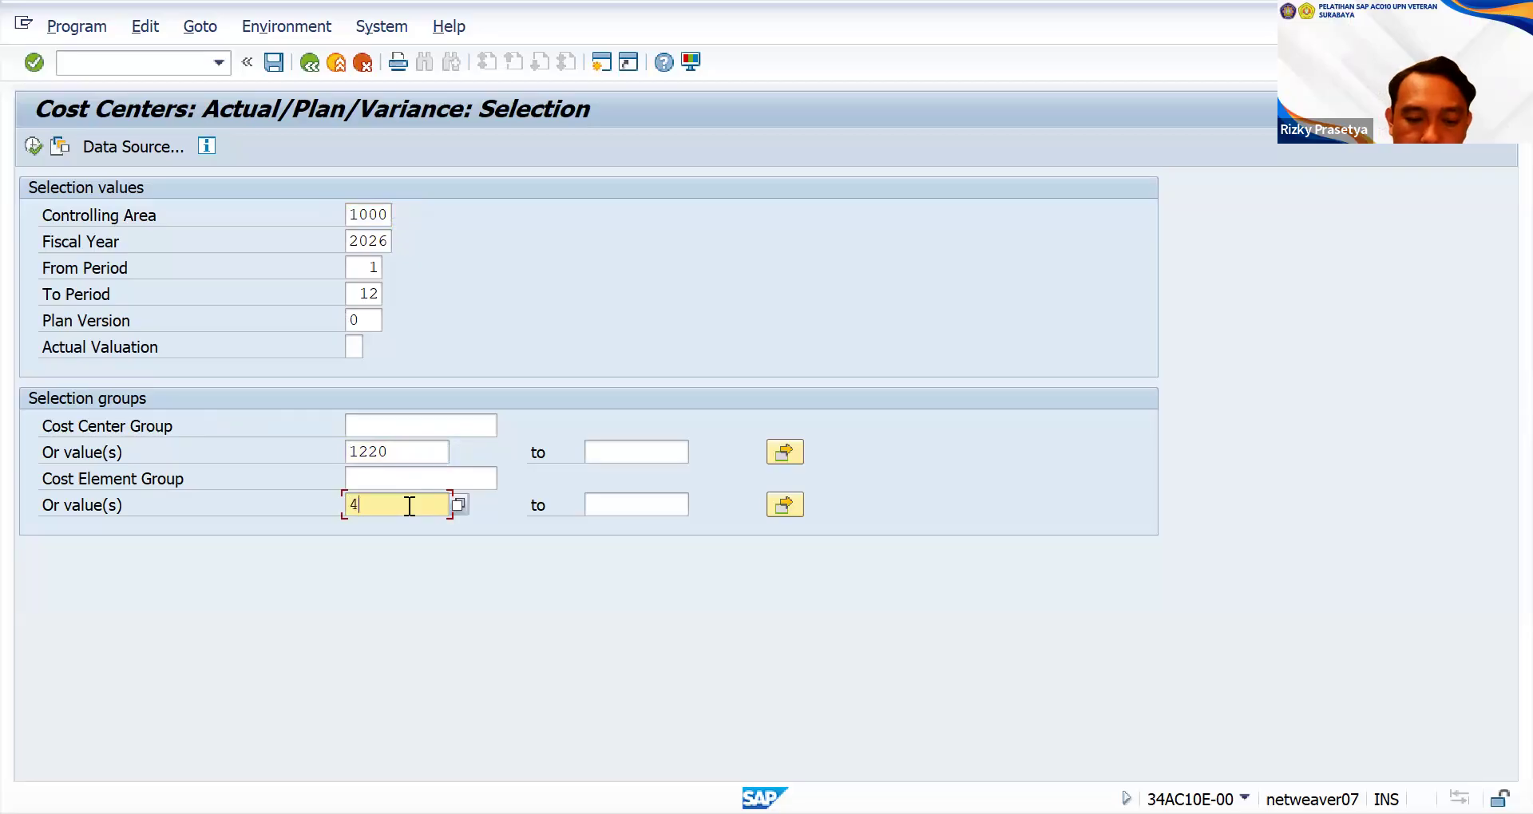
type("75000")
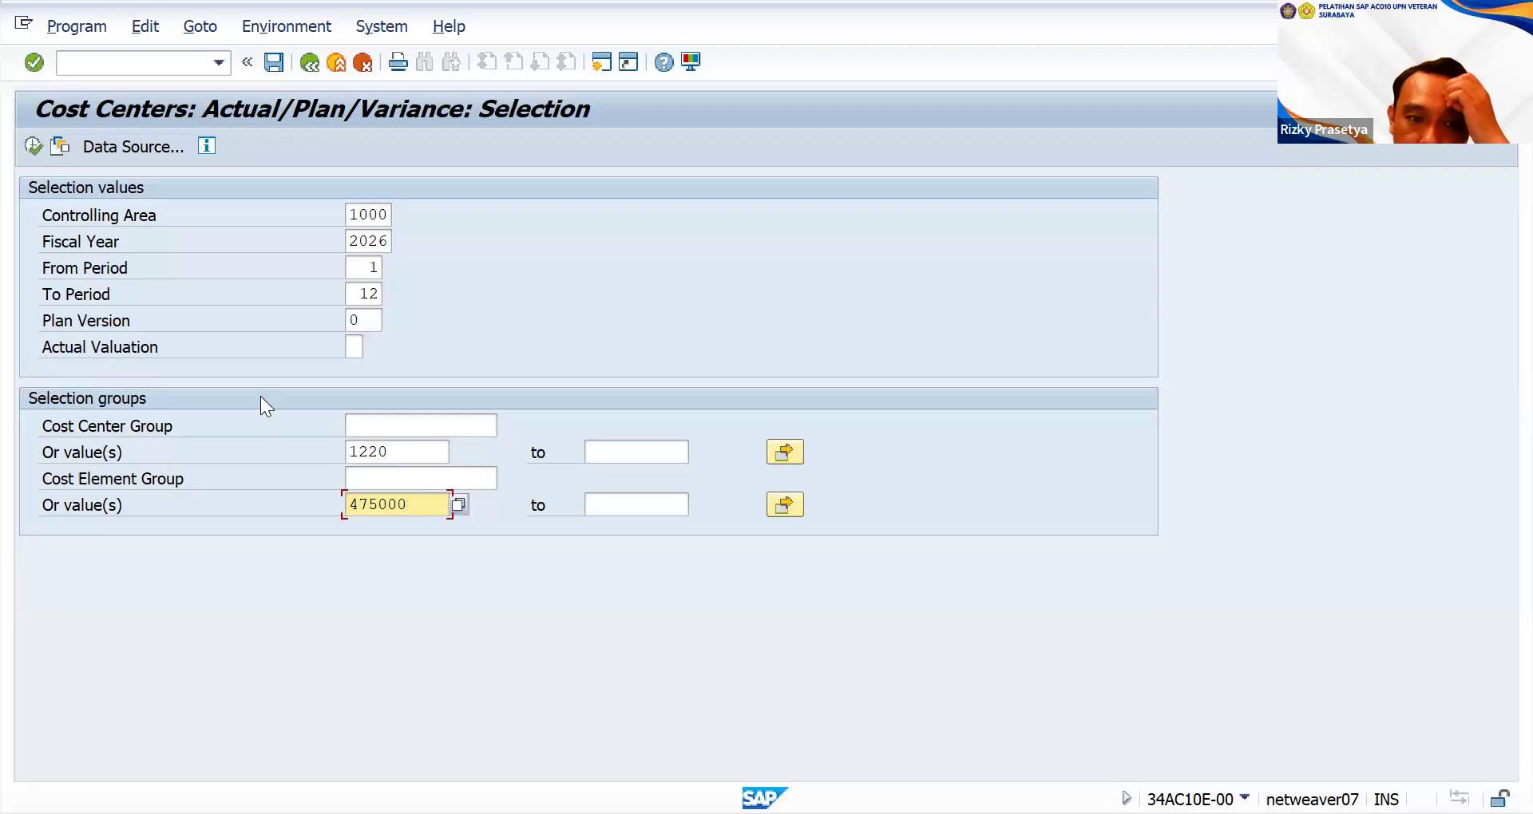
left_click(36, 146)
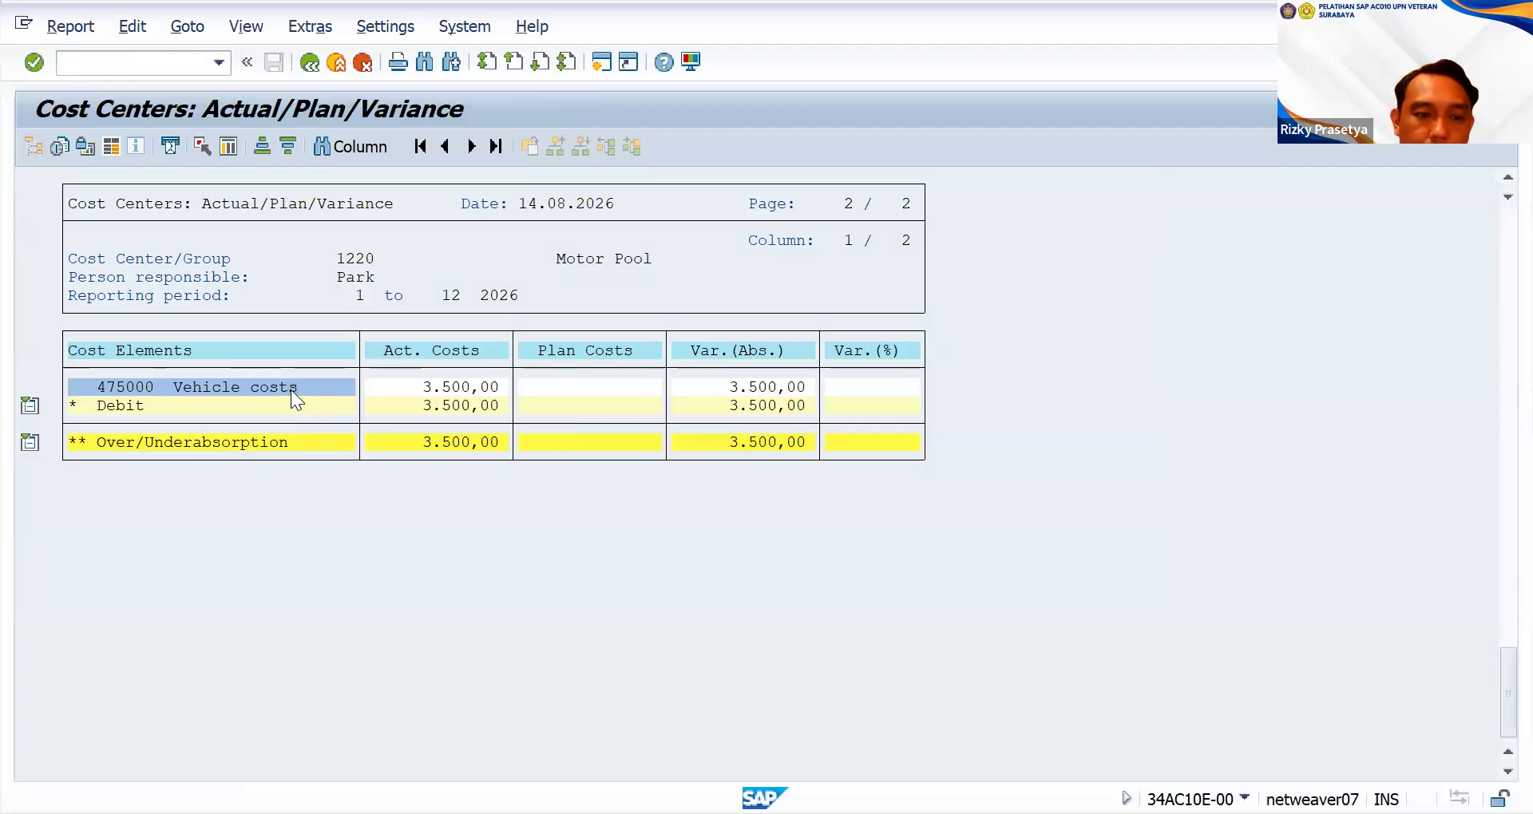
double_click(291, 388)
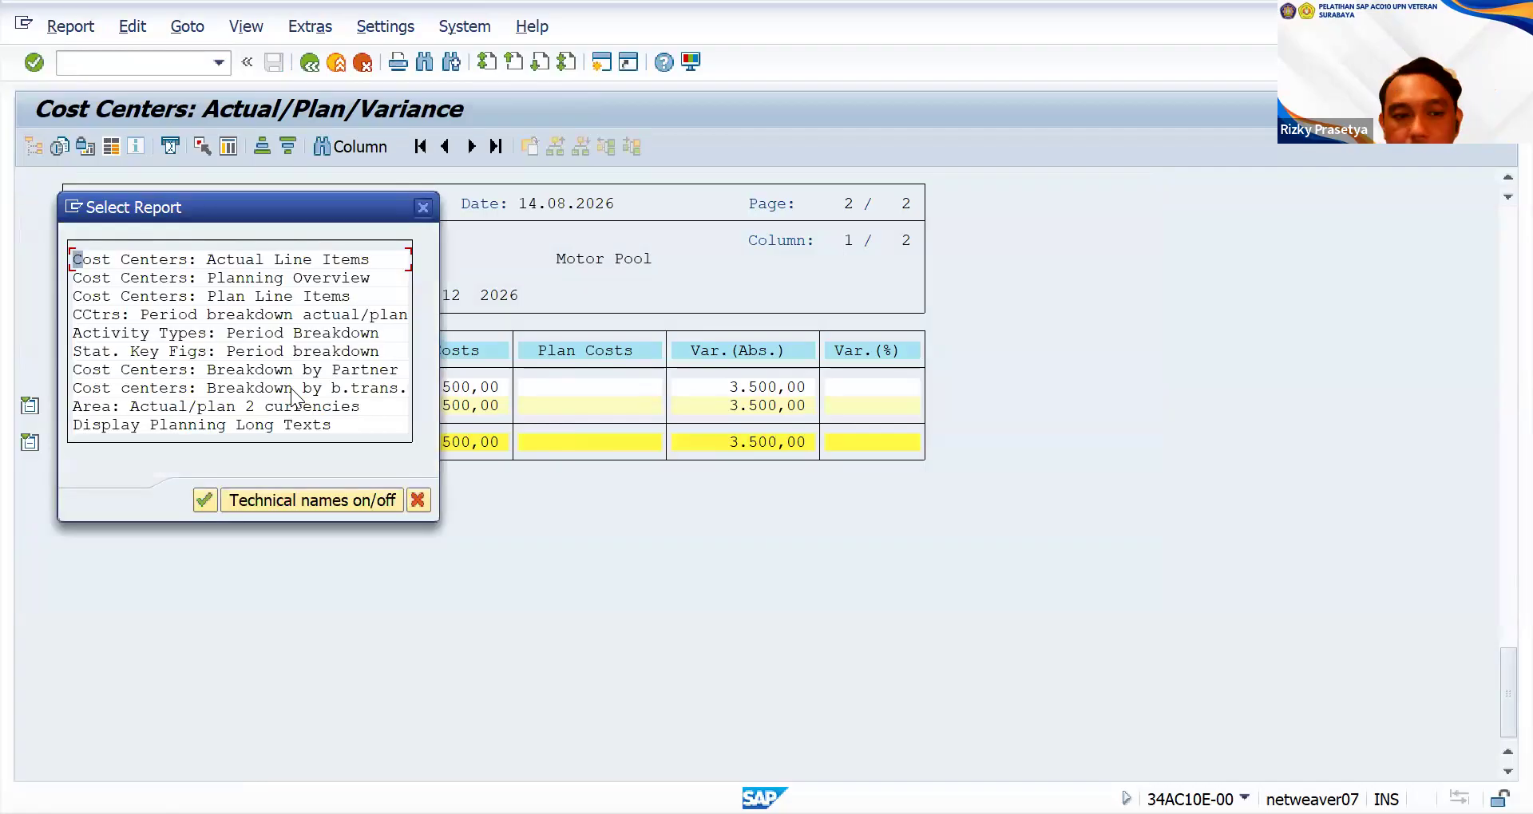
left_click(424, 208)
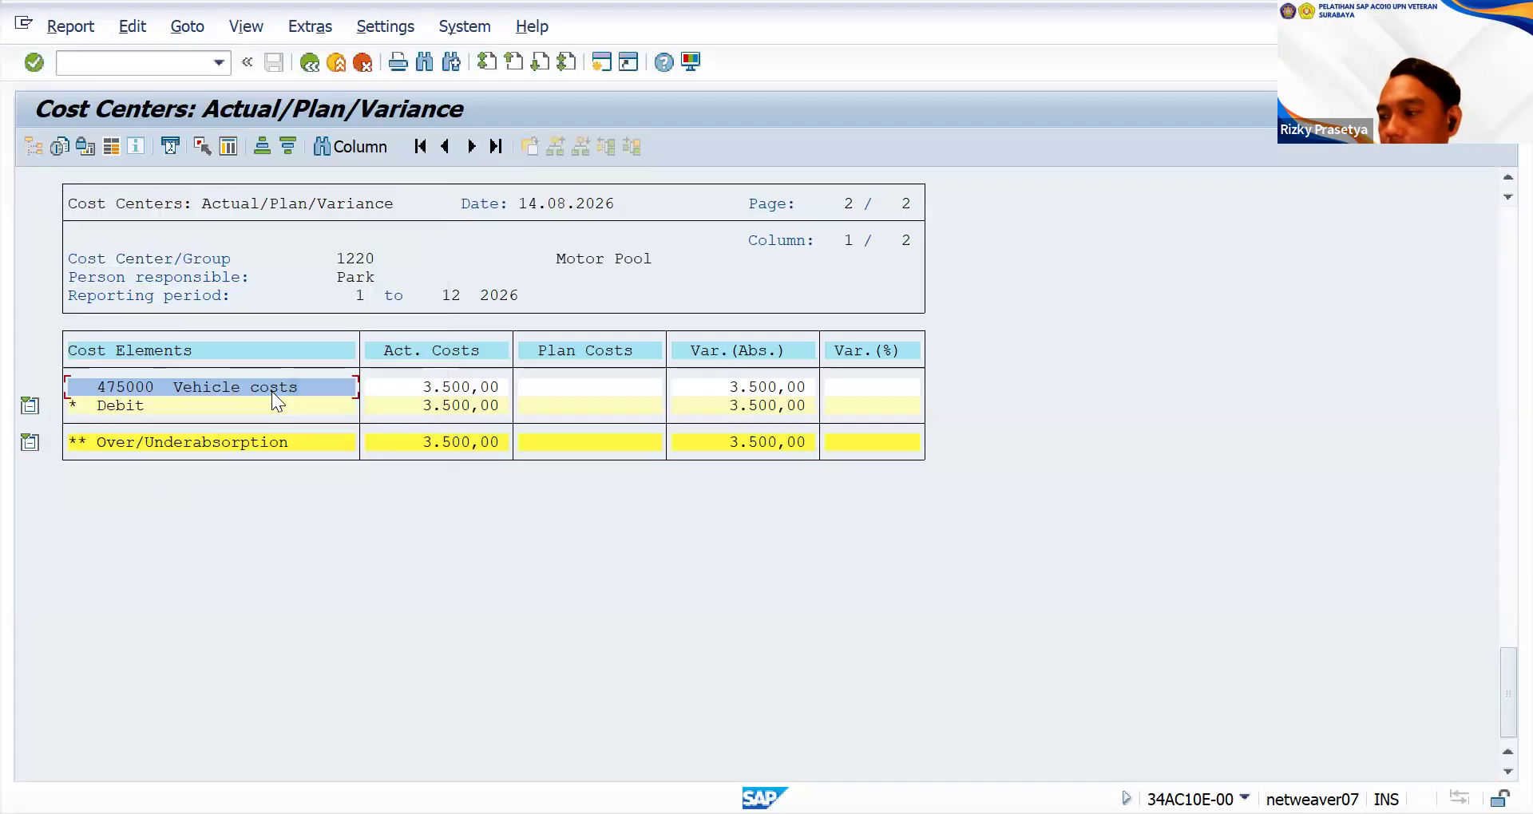
left_click(460, 388)
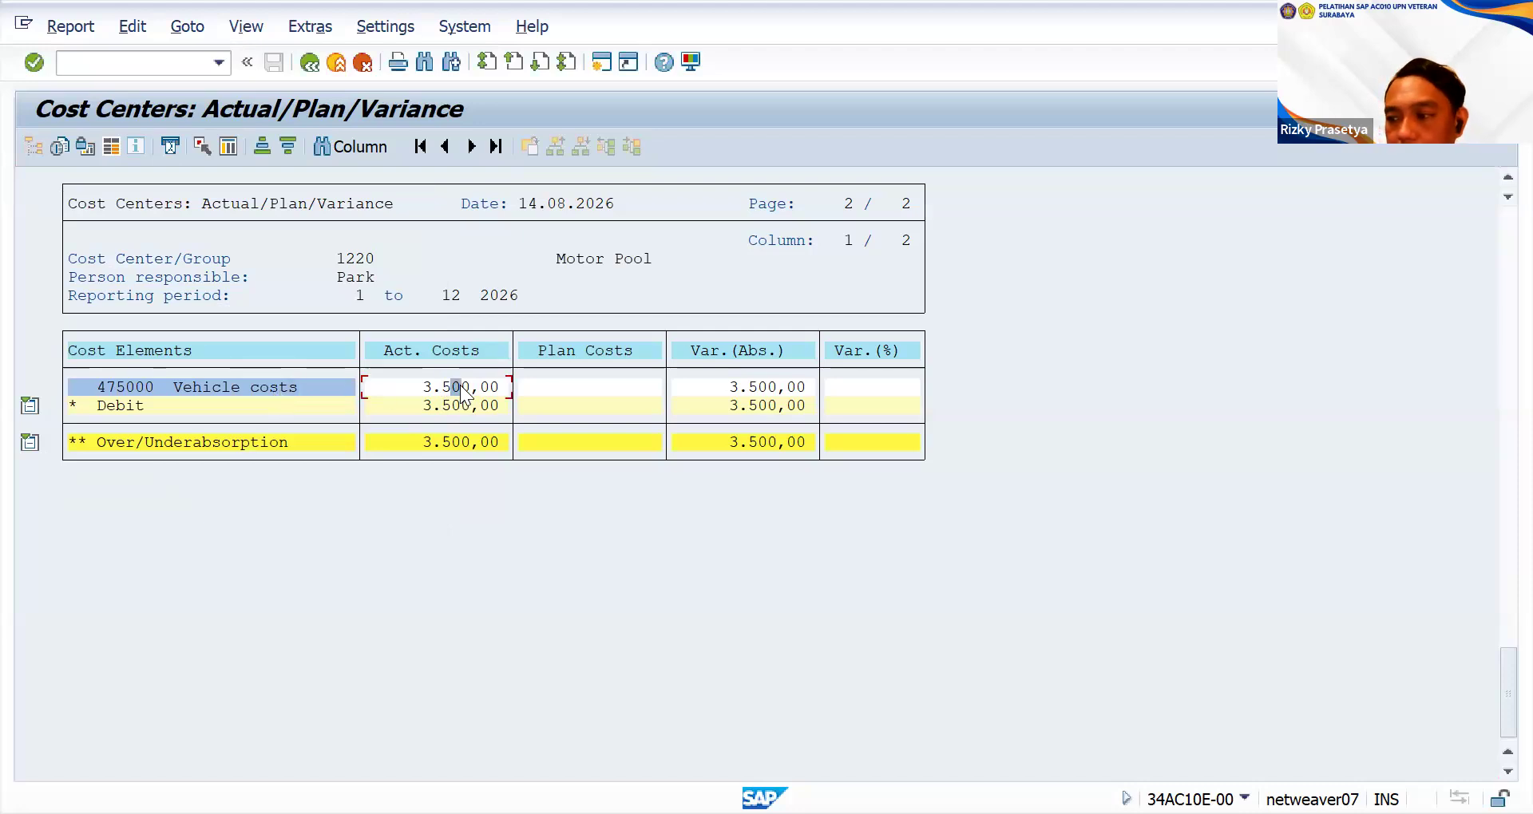
double_click(460, 385)
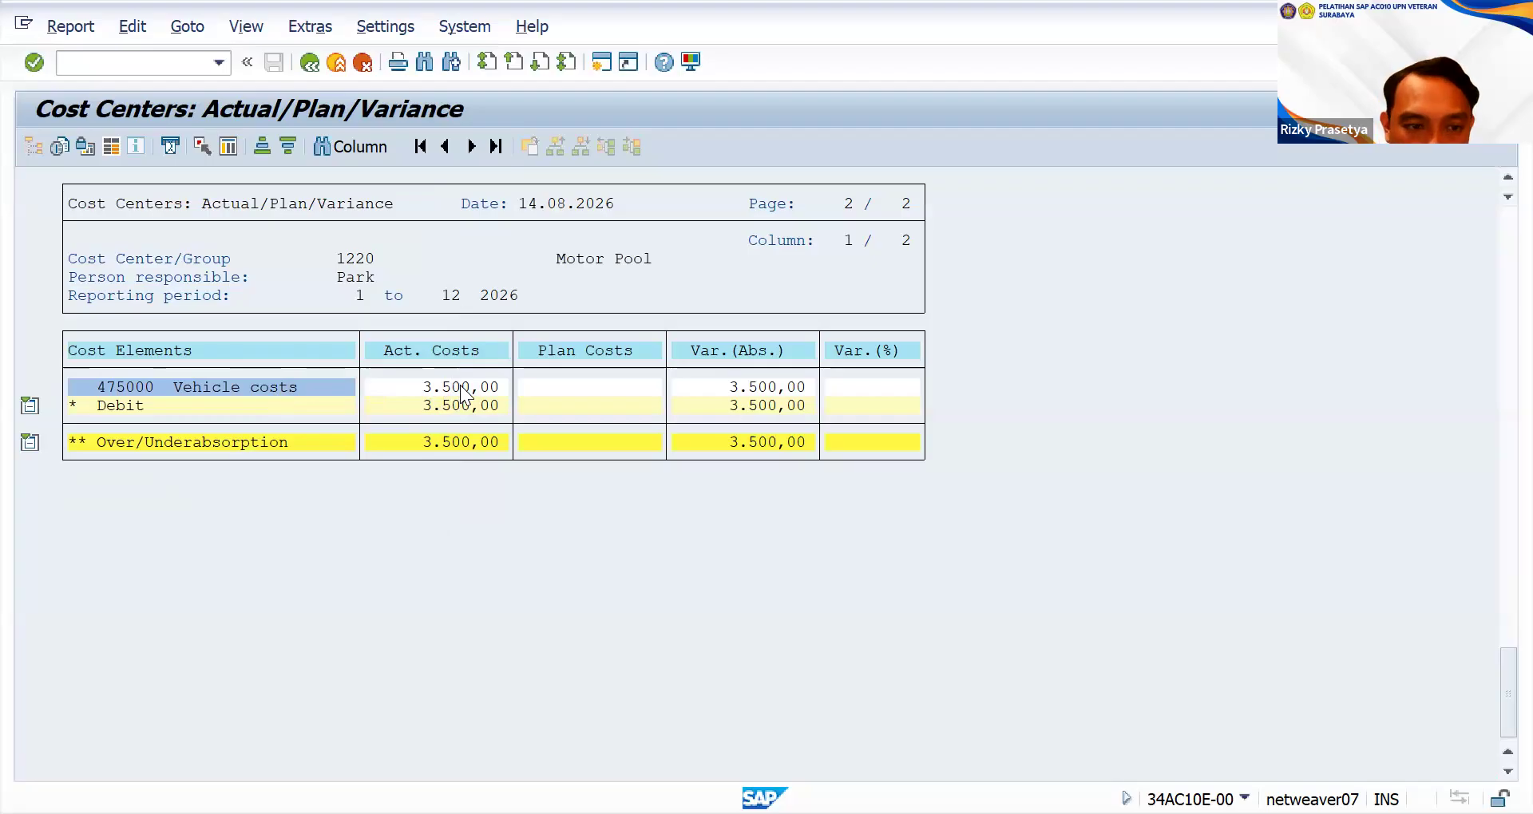
left_click(425, 207)
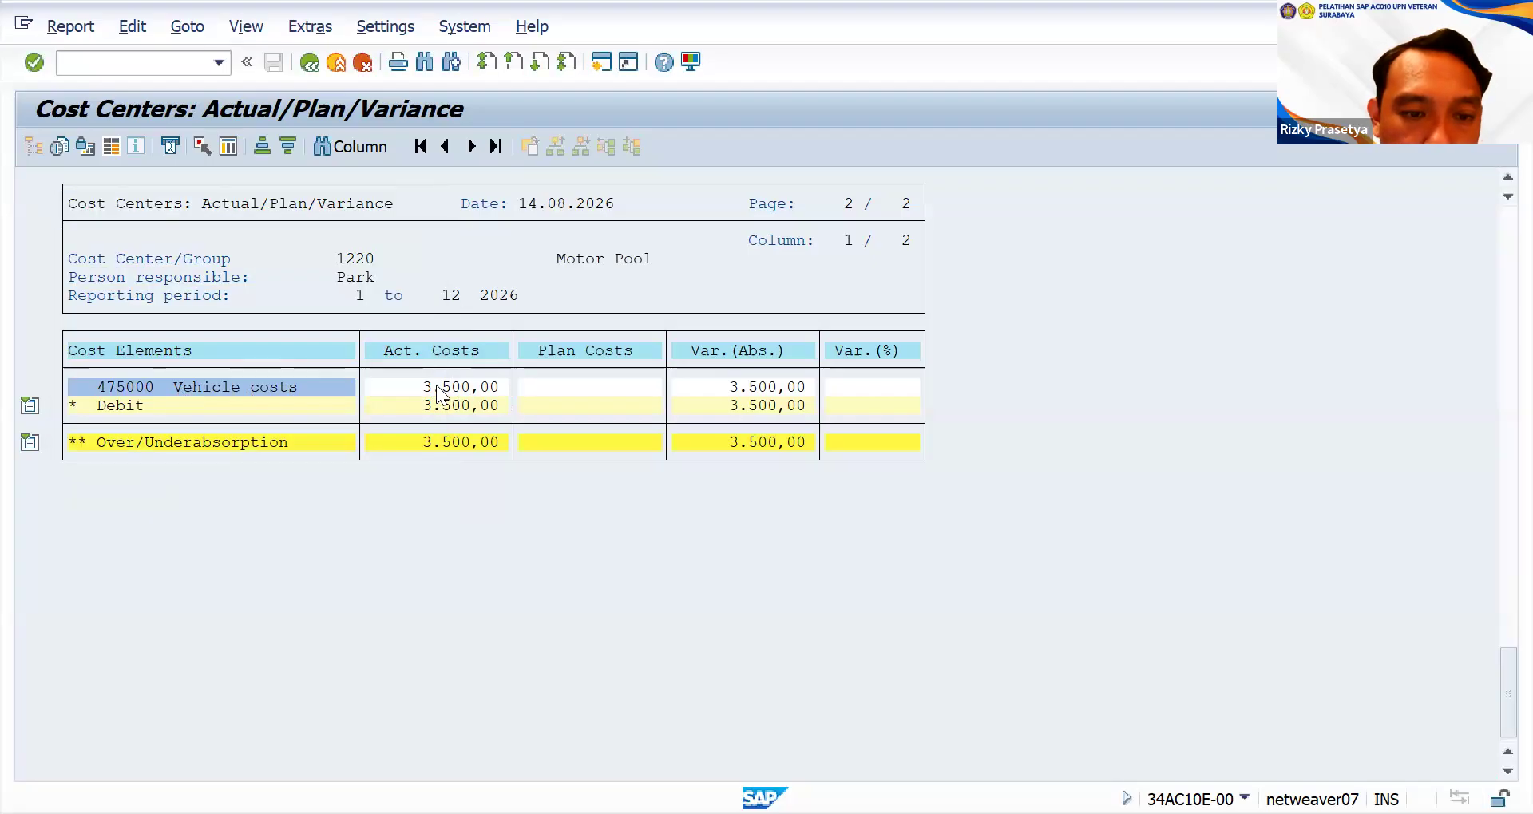
- Drill down from the actual vehicle costs into the Cost Centers: Actual Line Items report
double_click(440, 389)
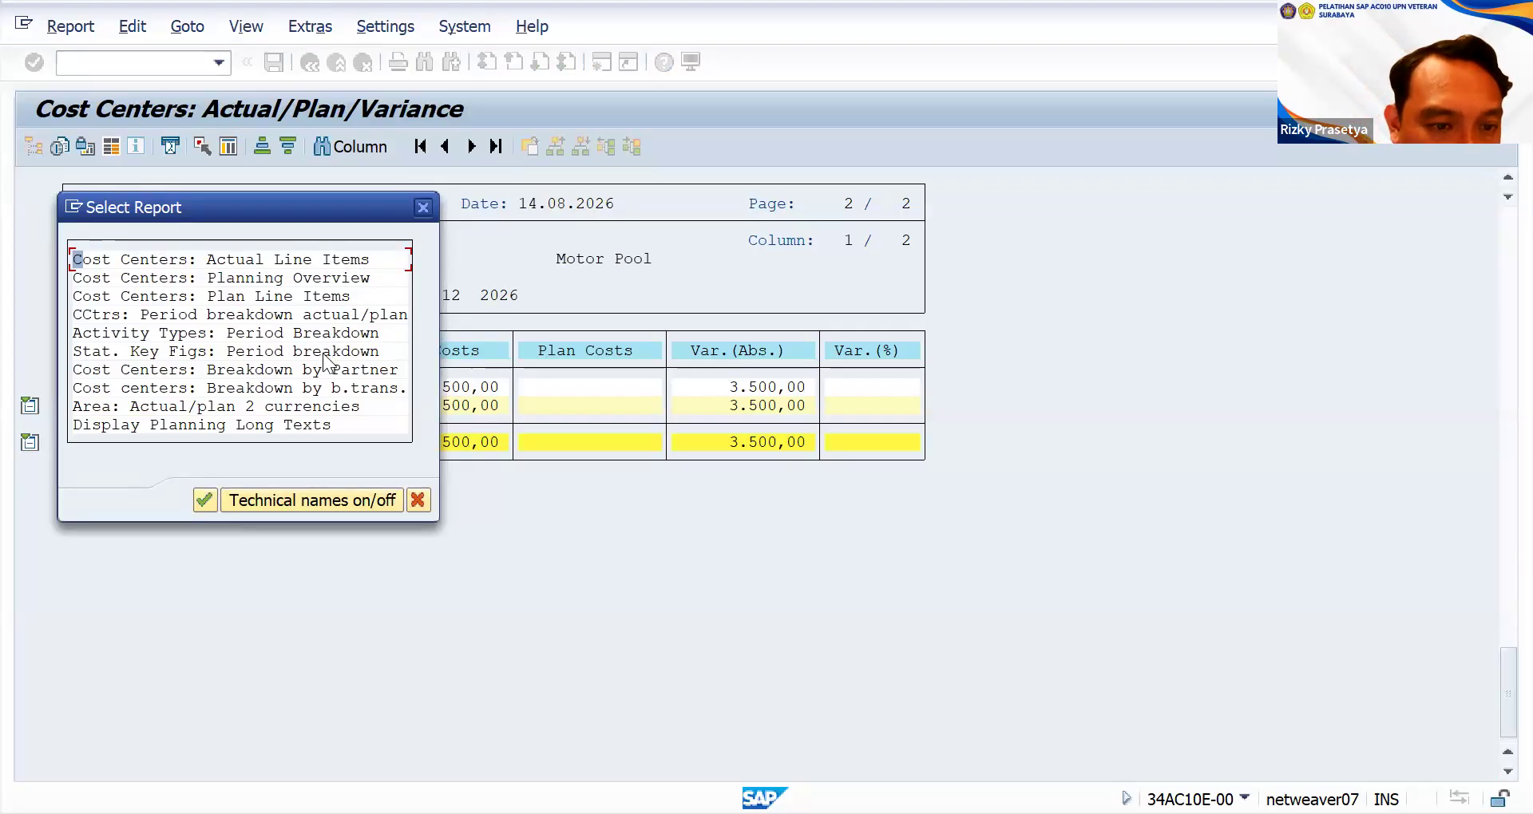
left_click(317, 259)
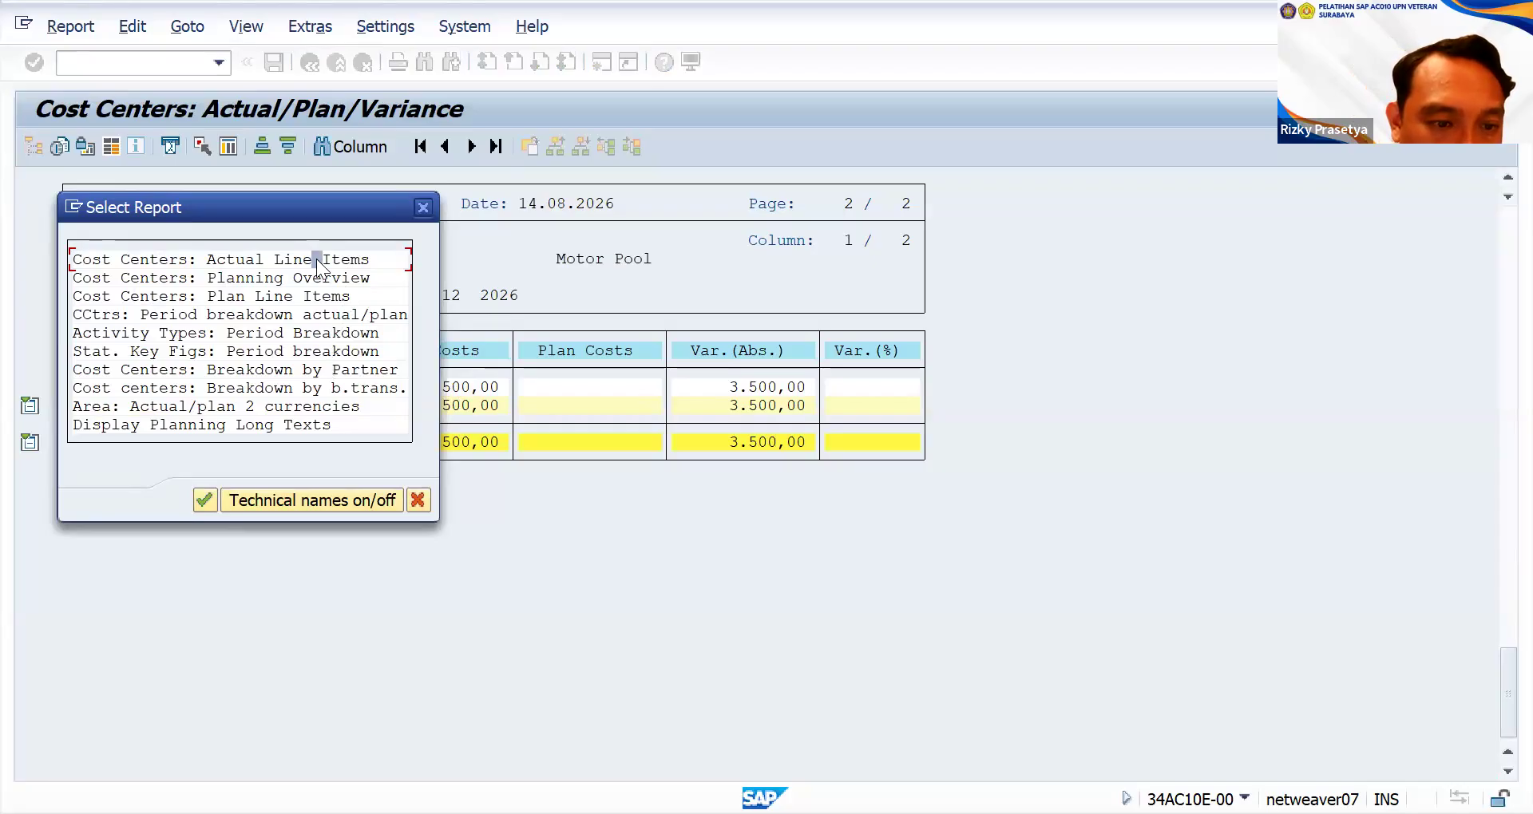
left_click(205, 501)
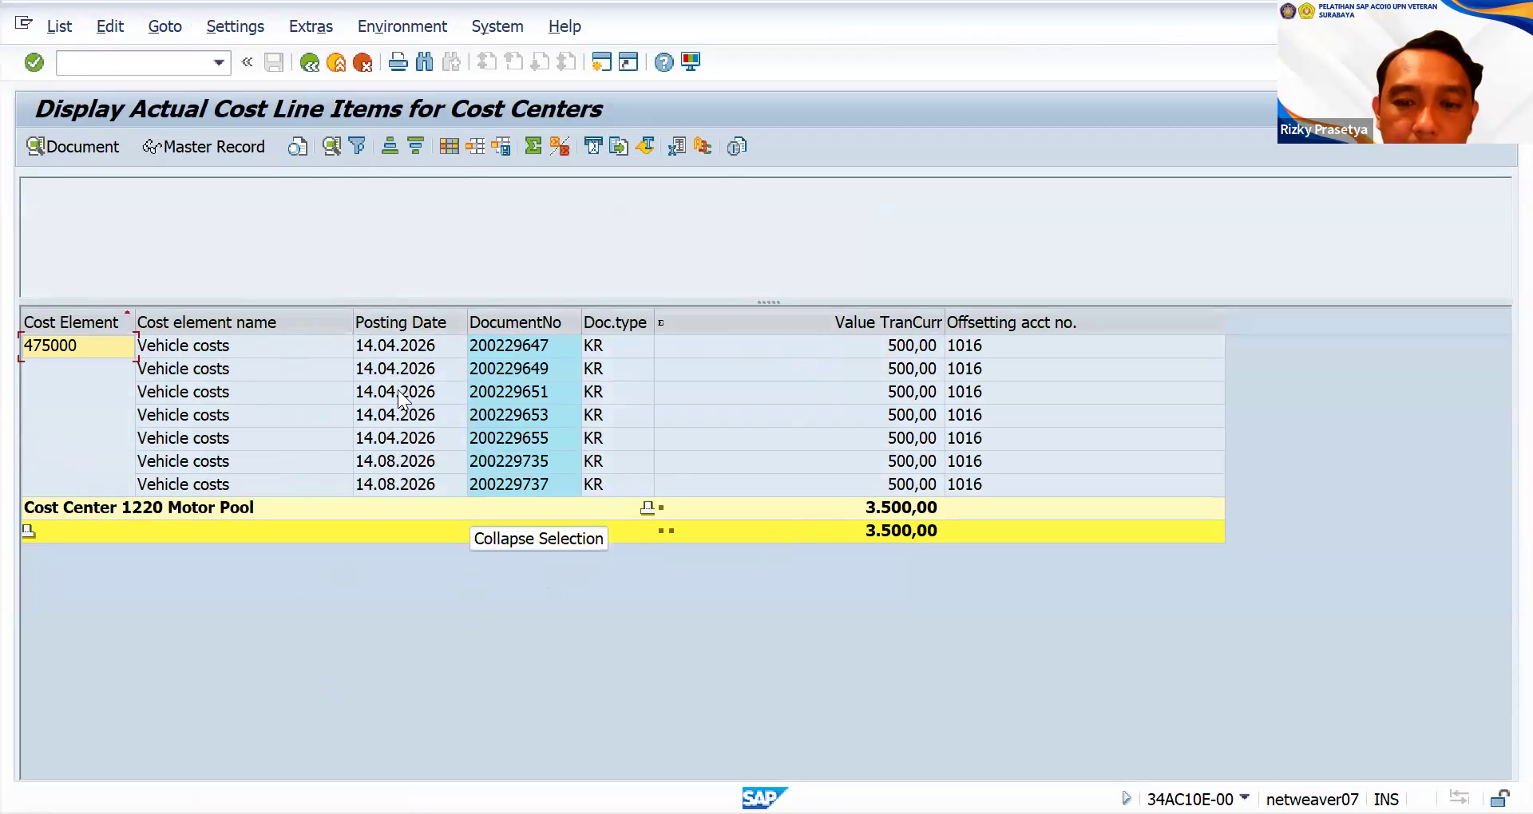
- Leave the line items and exit the Actual/Plan/Variance report and its selection, returning to the SAP Easy Access menu
left_click(335, 65)
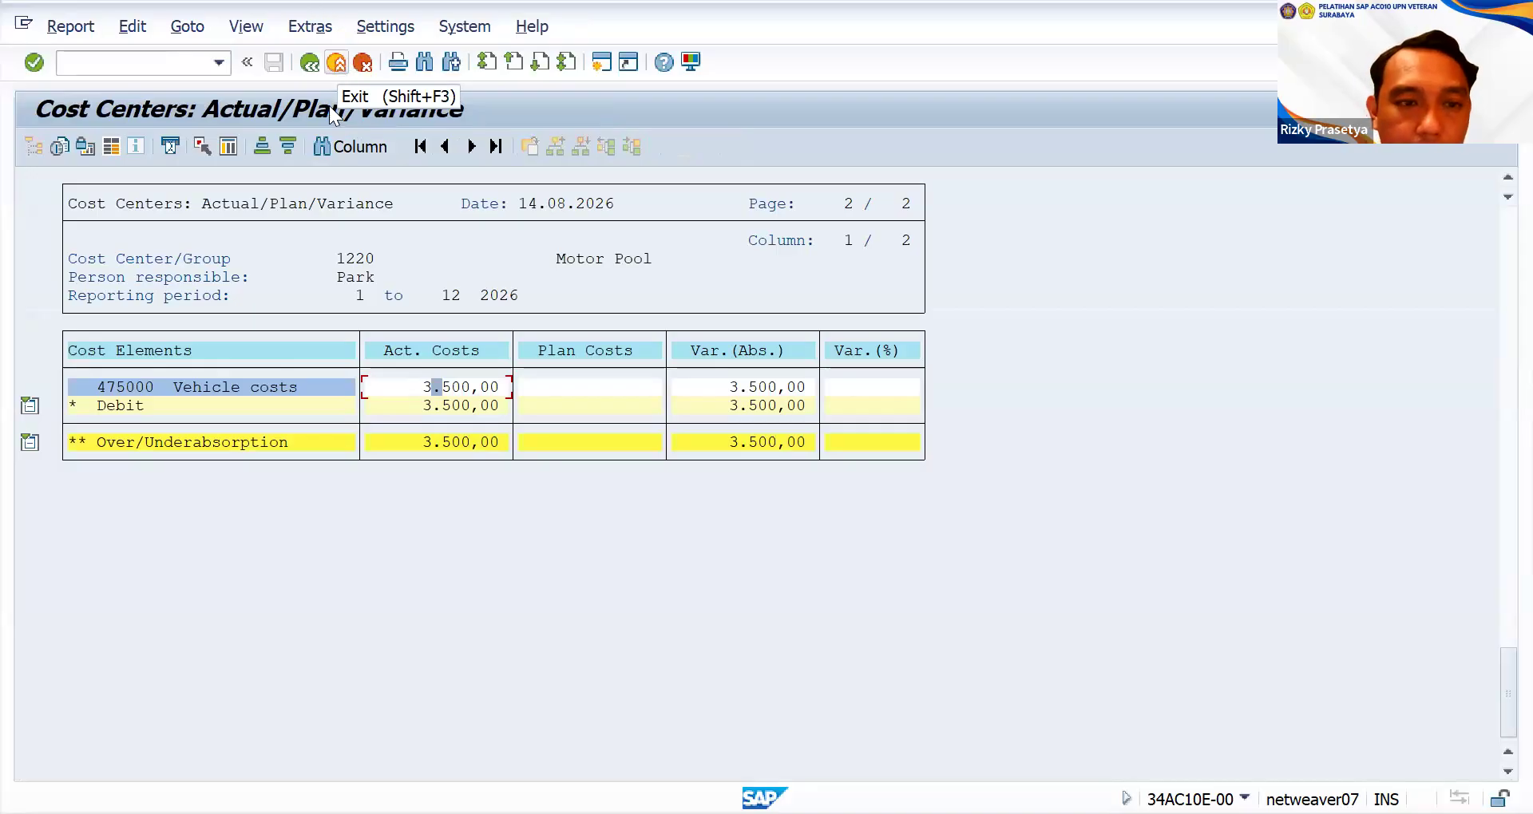
left_click(338, 61)
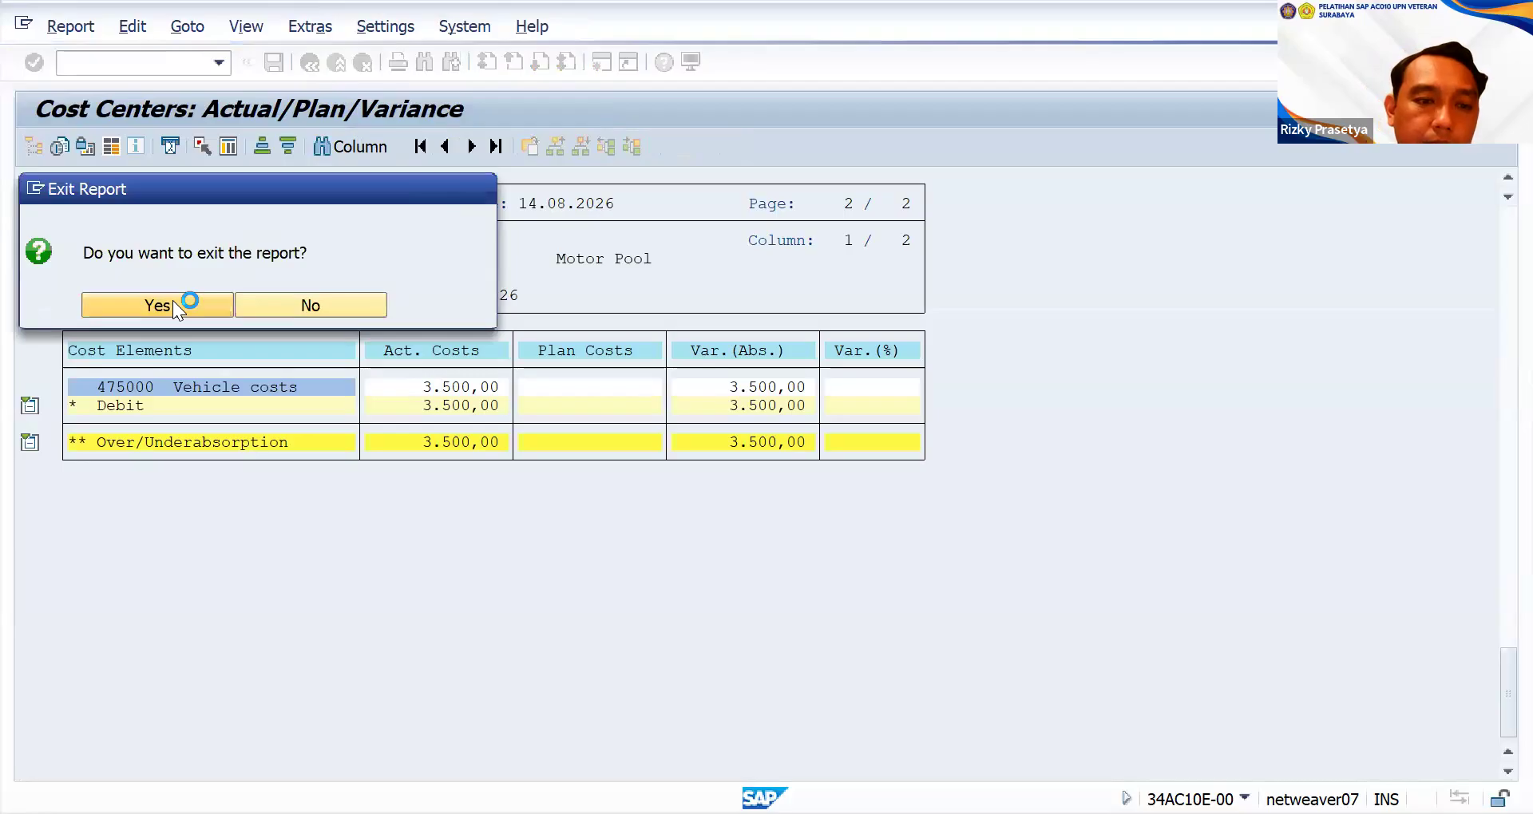
left_click(172, 303)
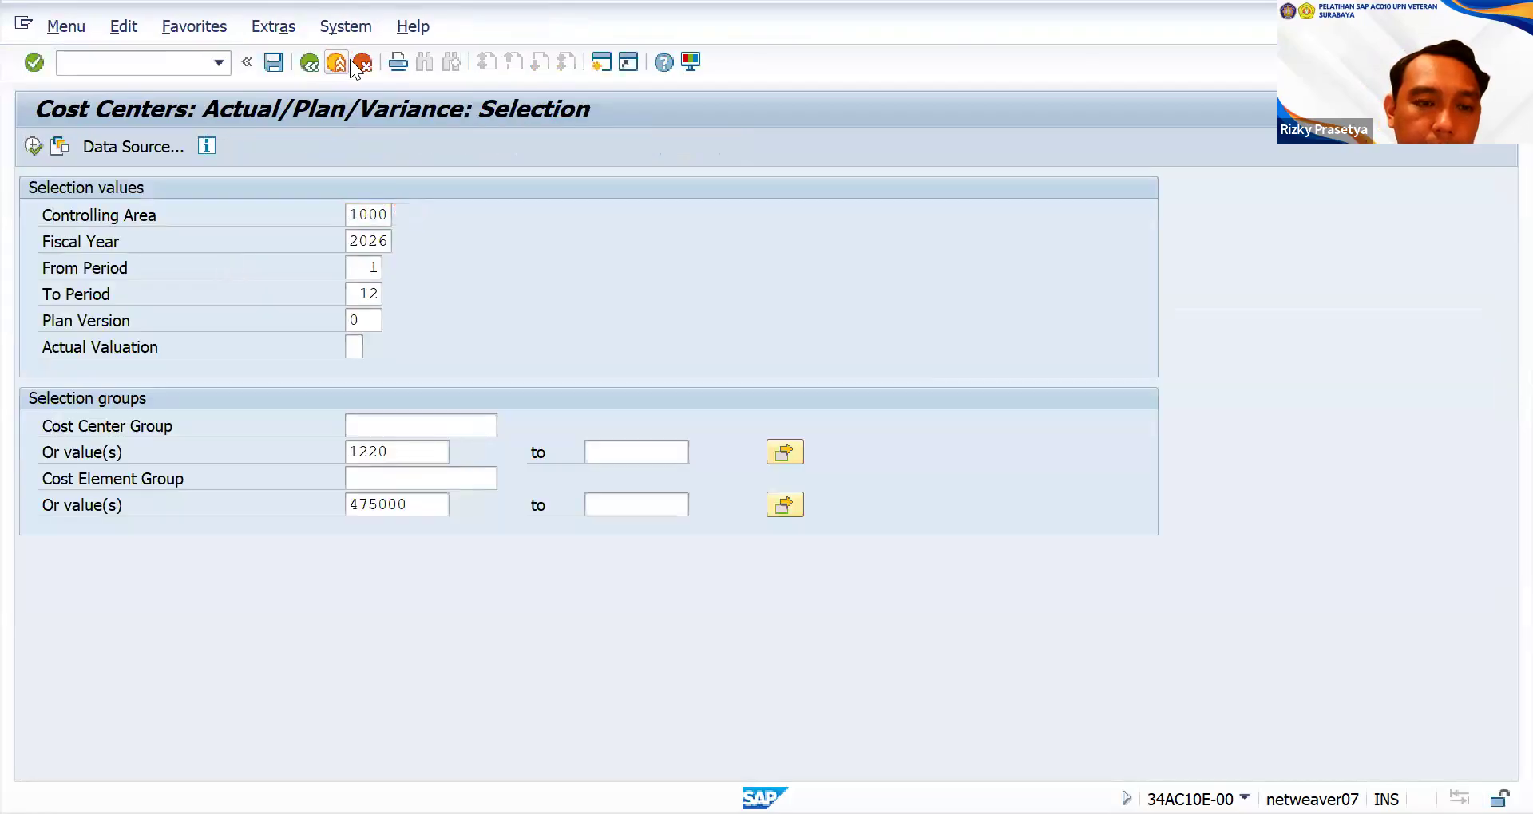
left_click(352, 64)
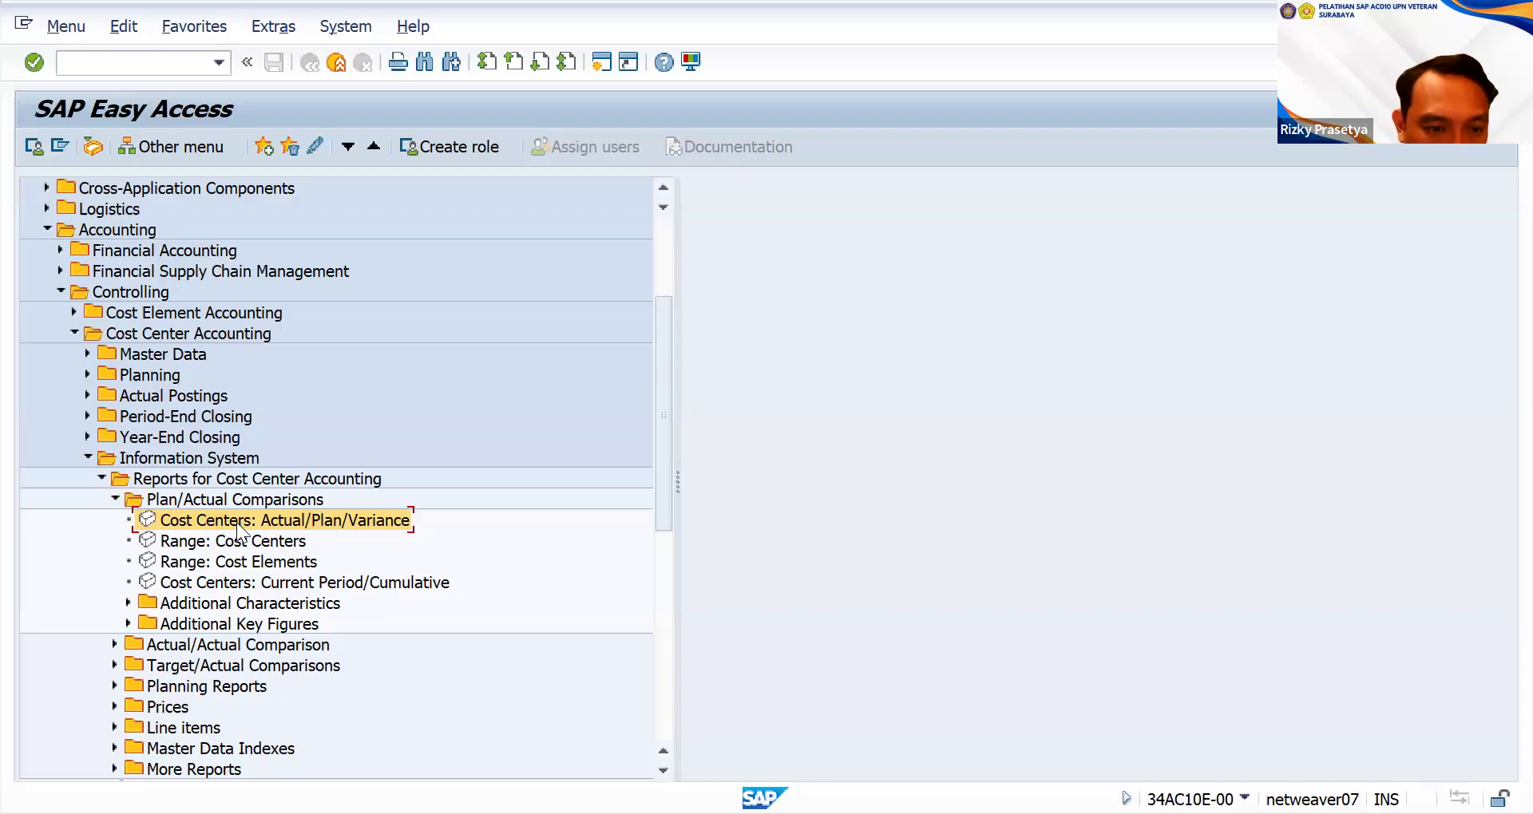
- Collapse the Plan/Actual Comparisons folder and the whole Controlling folder
left_click(242, 563)
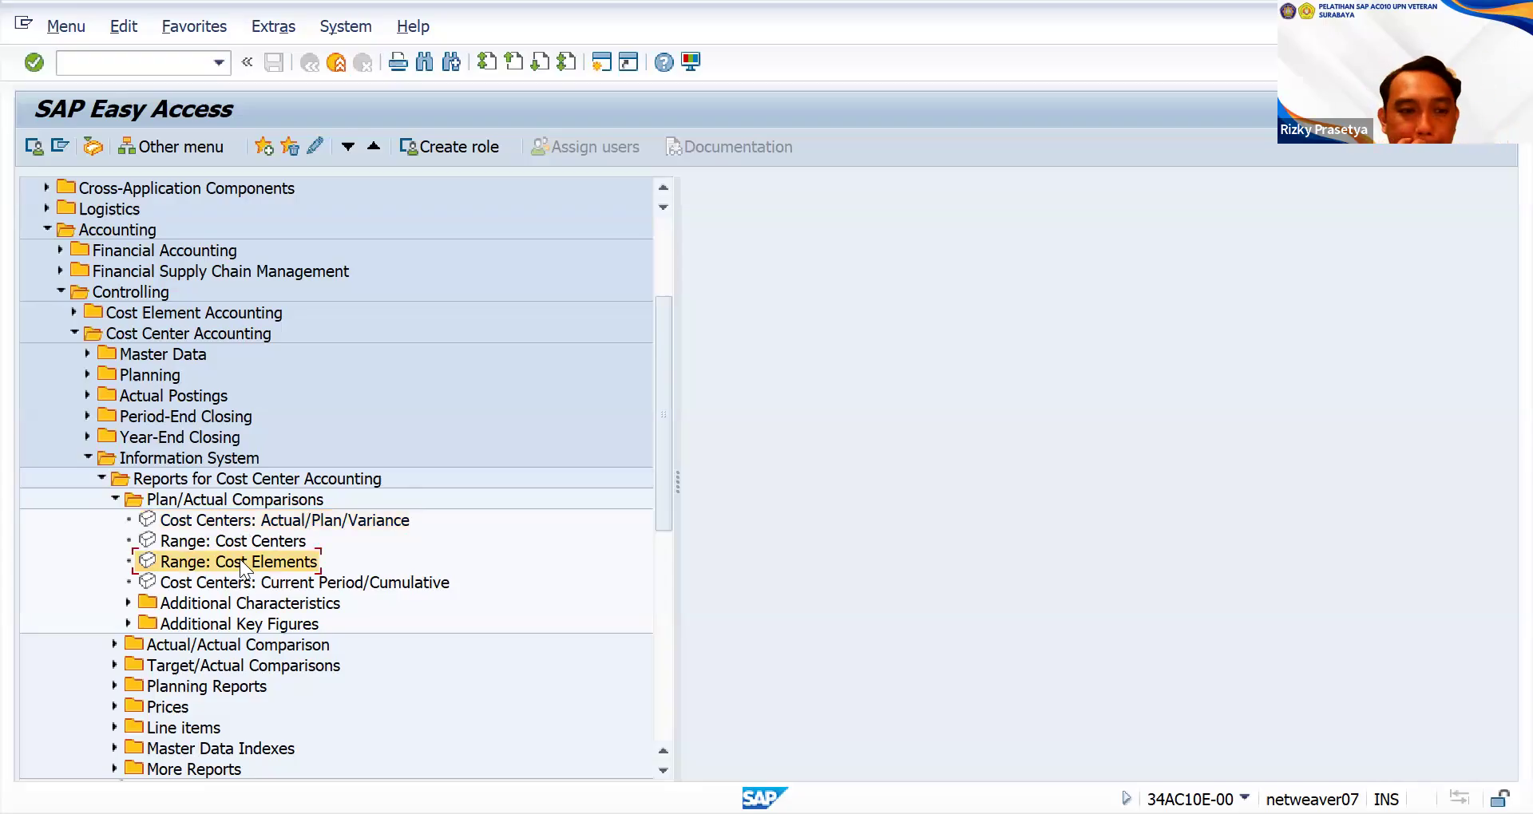
left_click(114, 499)
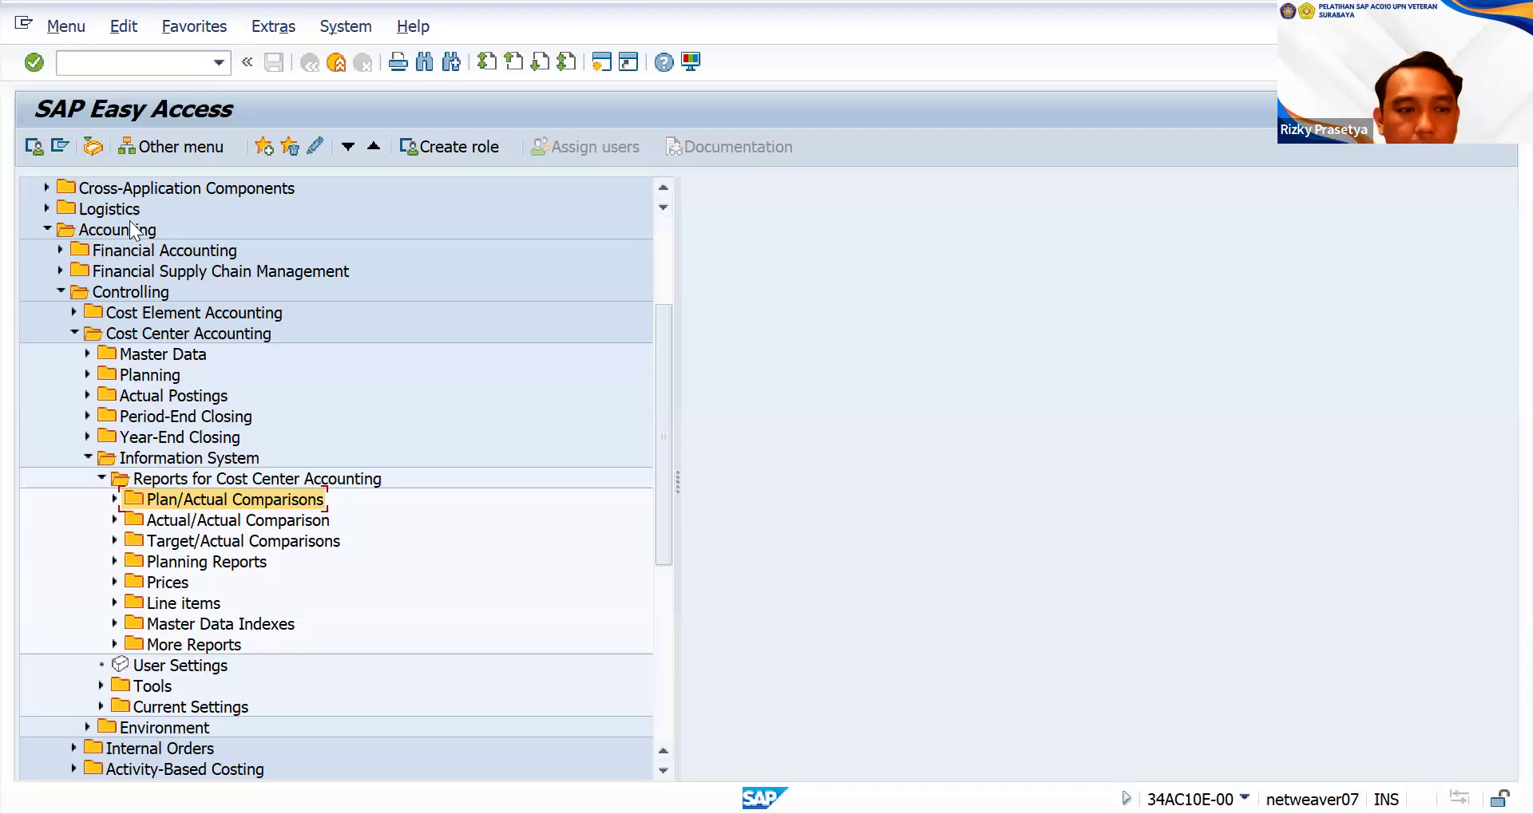
left_click(59, 290)
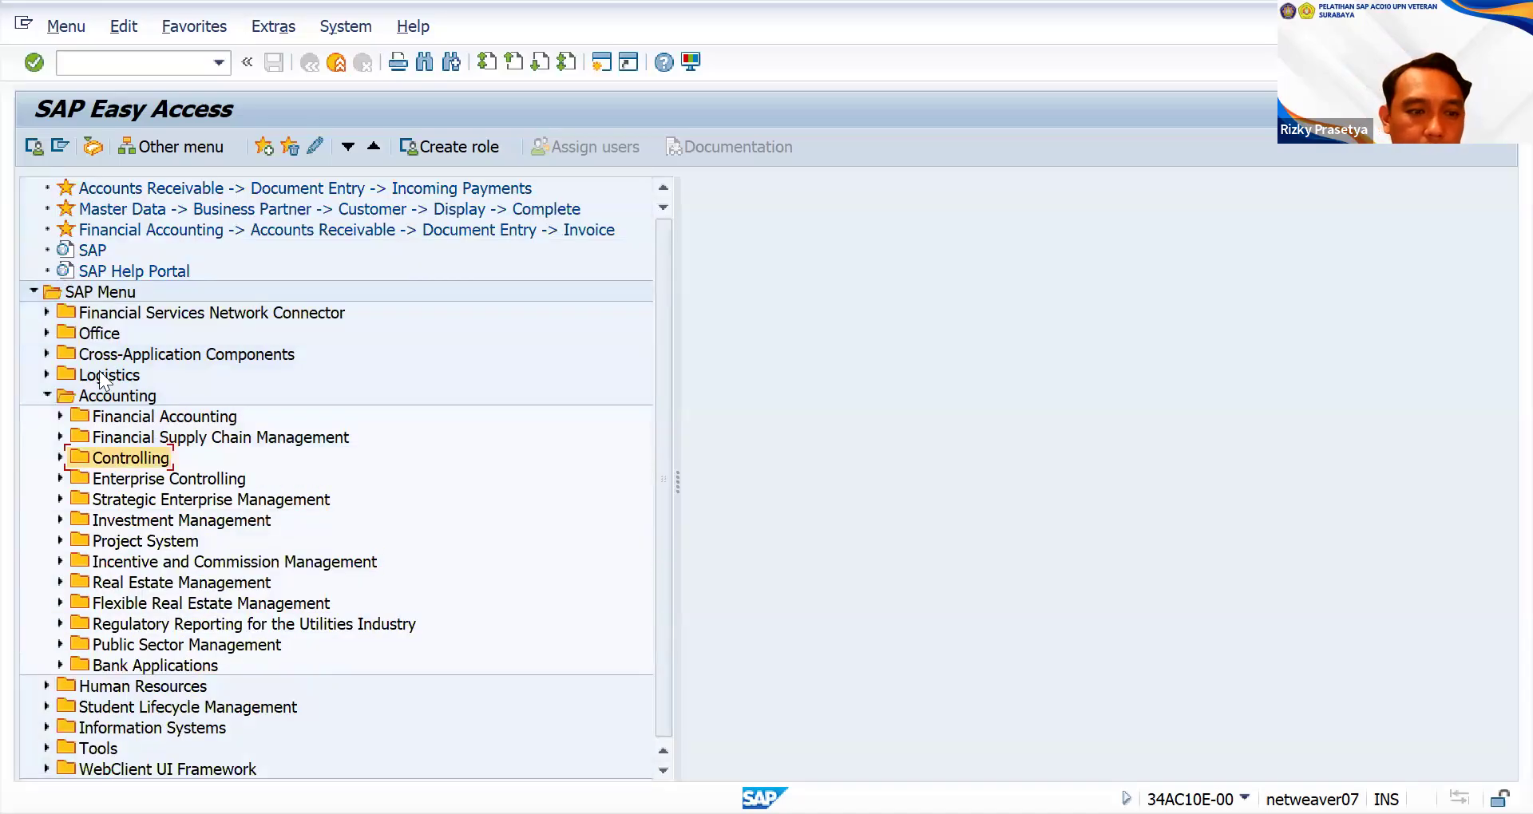
- Expand Financial Accounting and collapse its General Ledger folder together with the Information System inside it
left_click(59, 415)
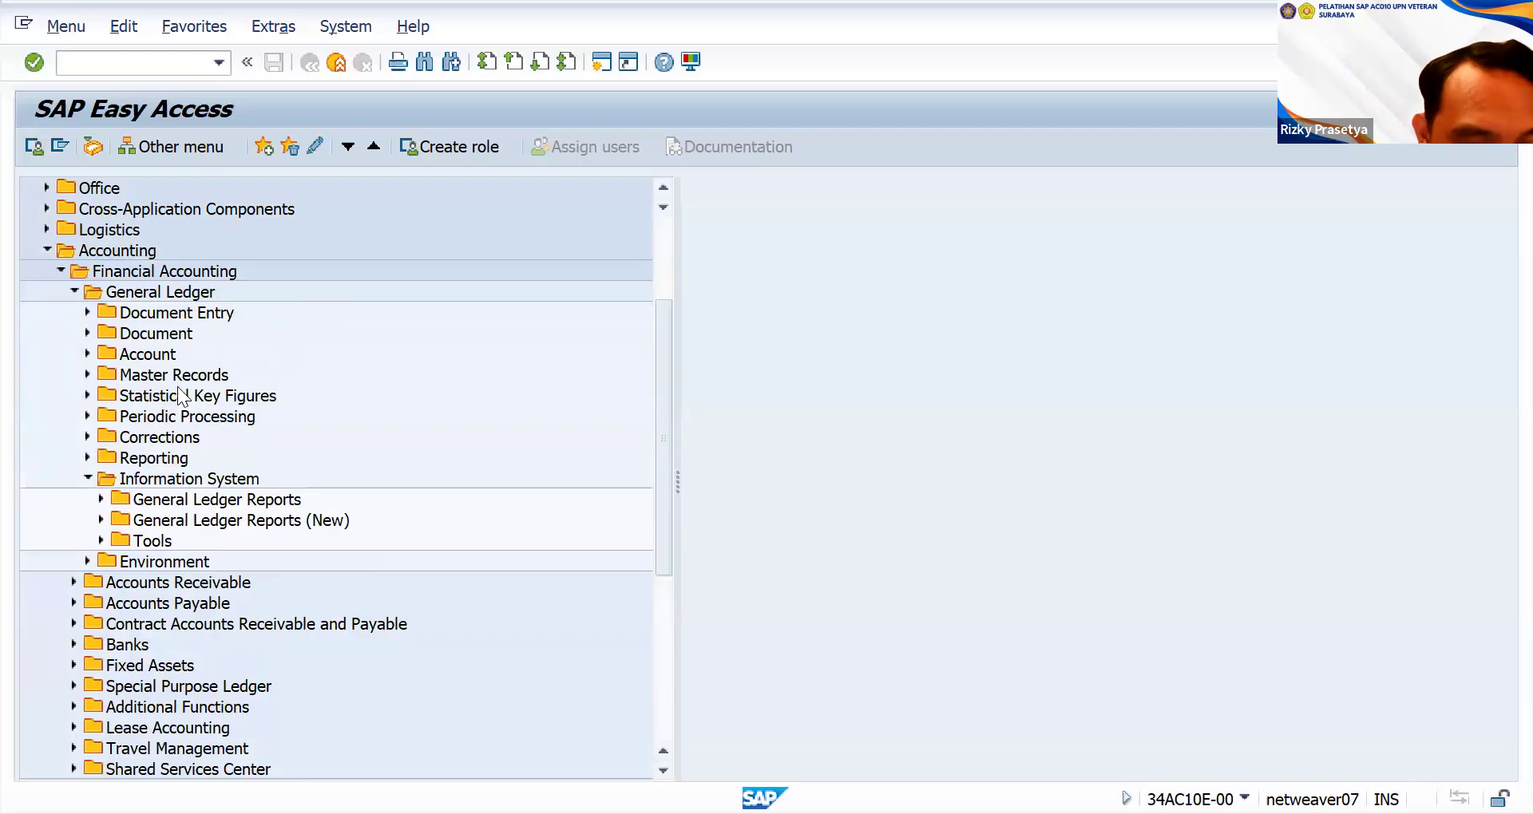
left_click(86, 477)
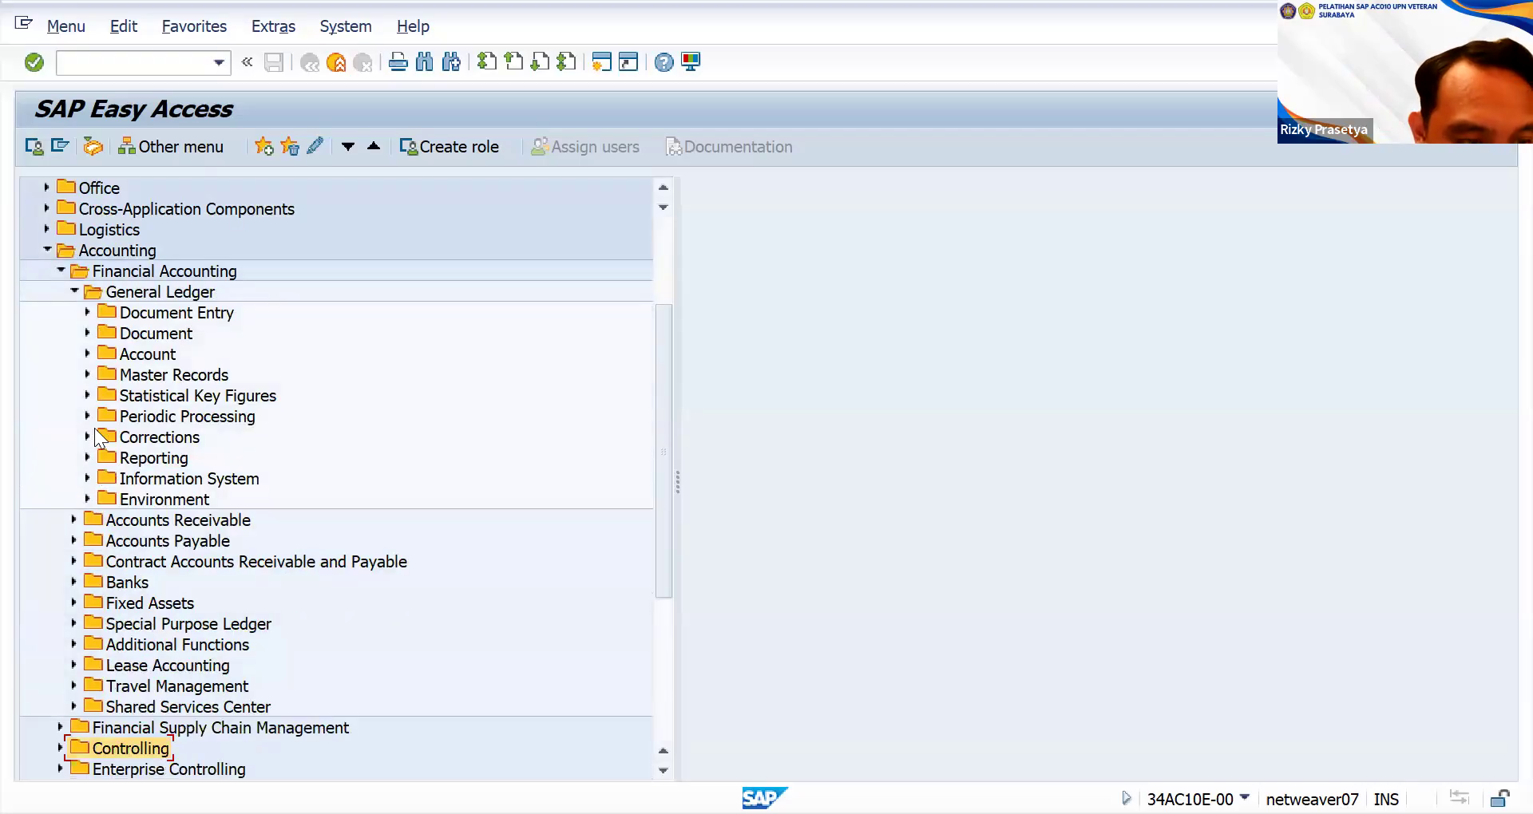
left_click(75, 290)
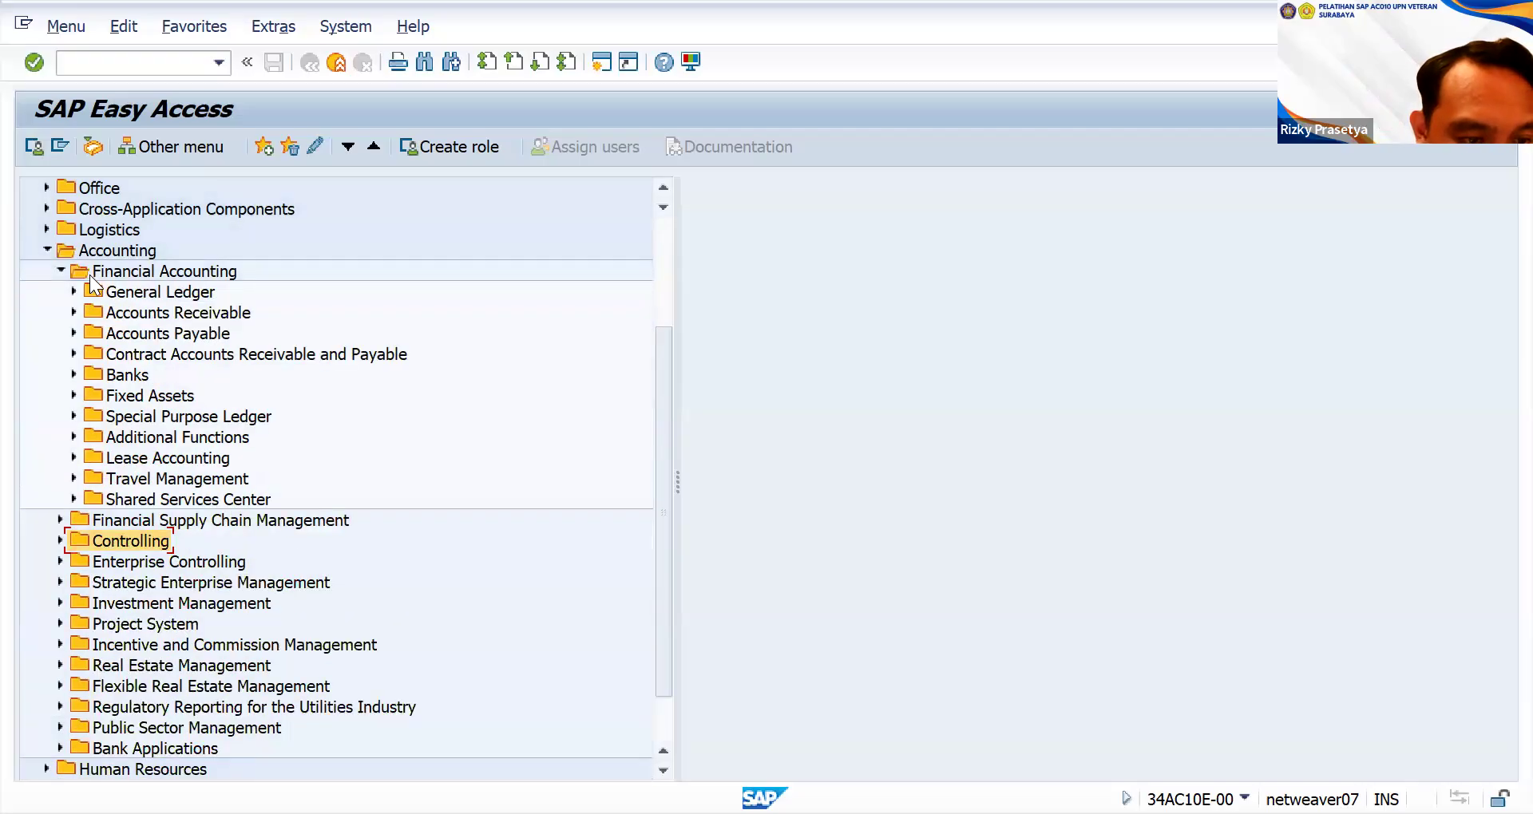
- Expand Accounts Payable and collapse its open subfolders: Document Entry, Account, Master Records and Information System
left_click(73, 333)
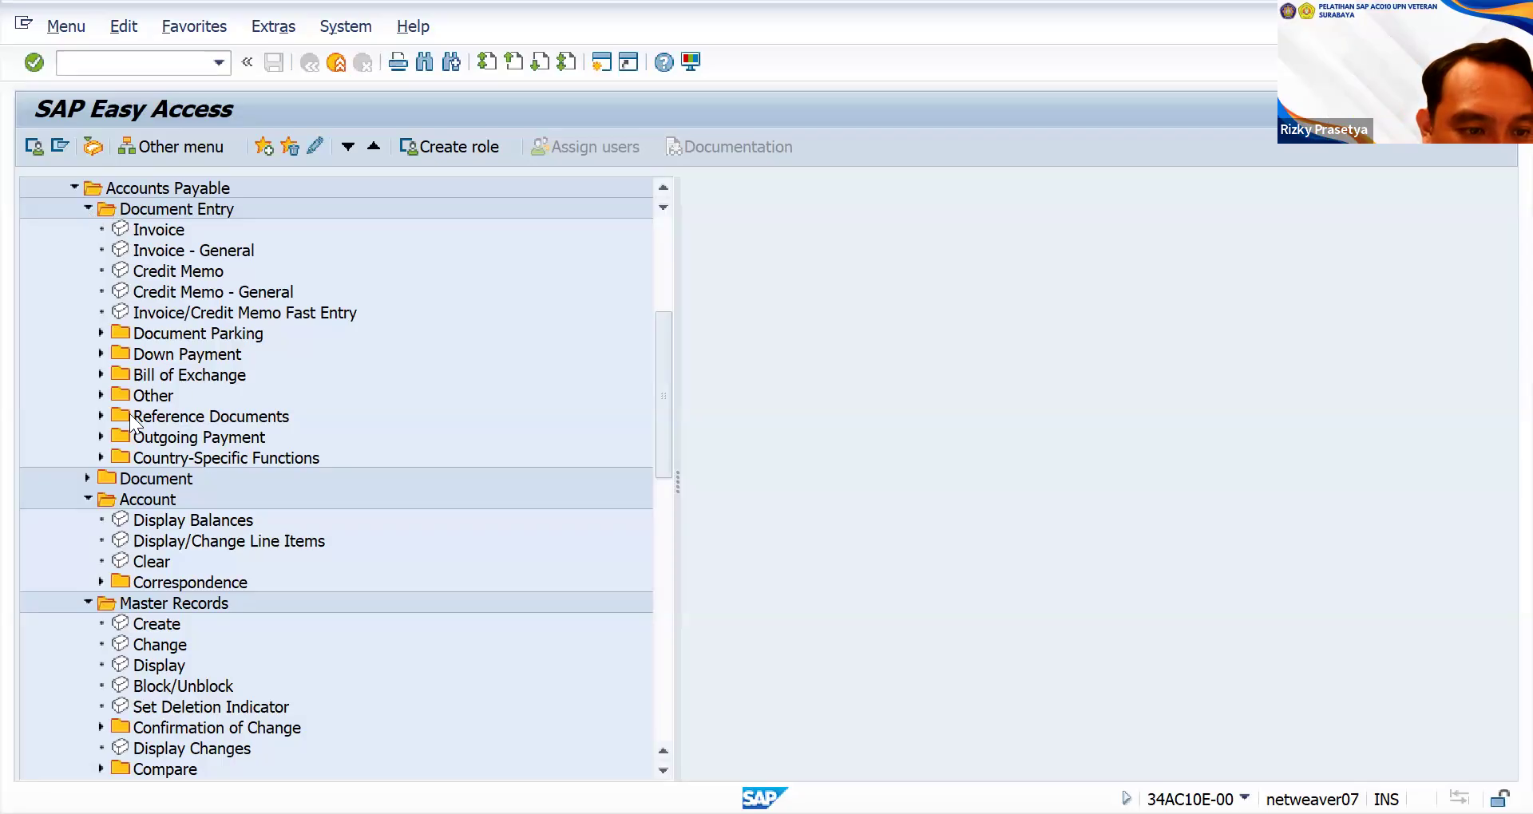
left_click(102, 415)
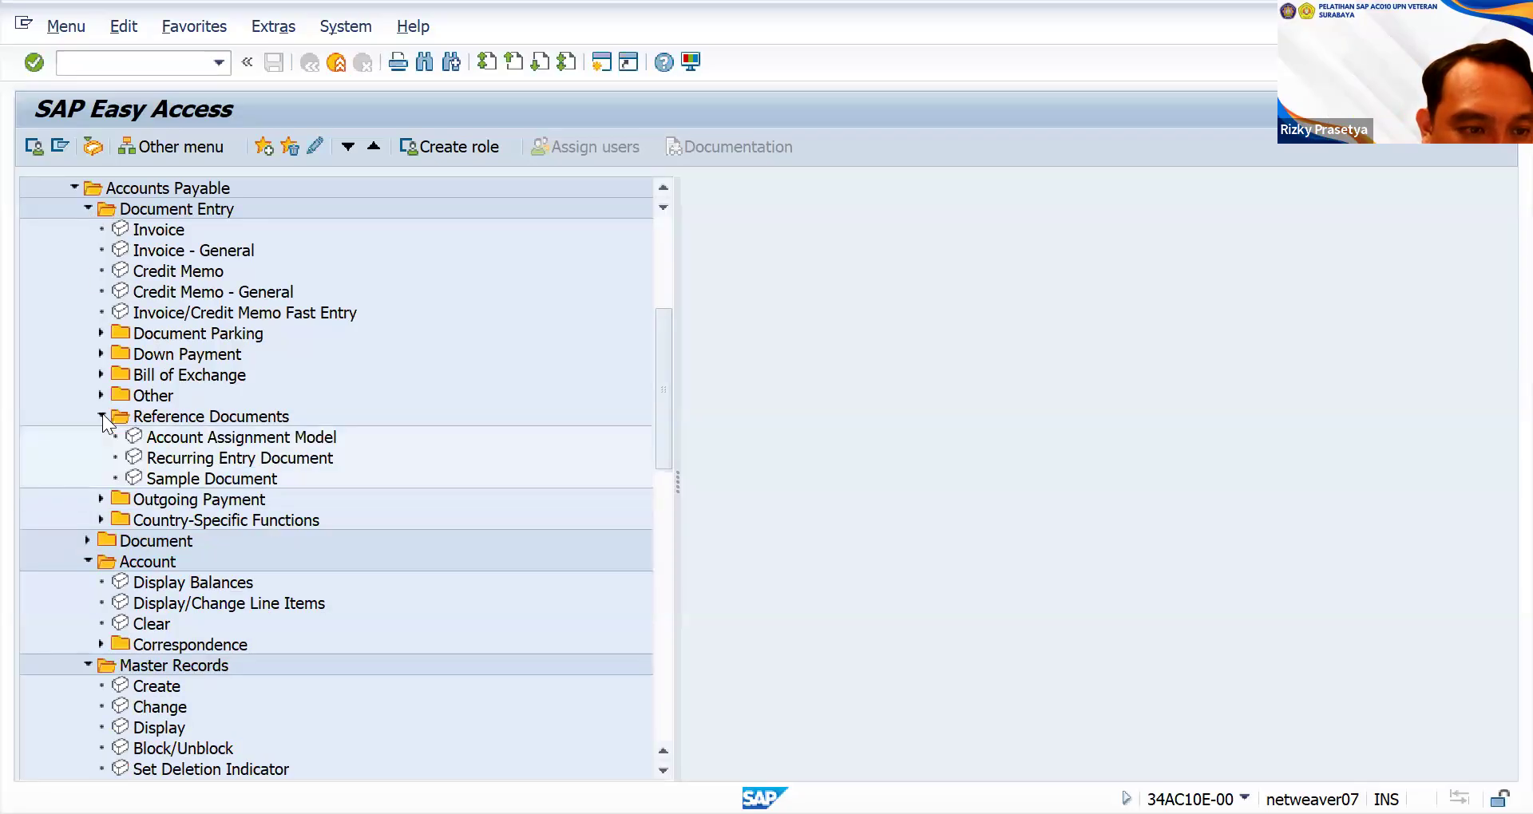
left_click(87, 208)
left_click(88, 250)
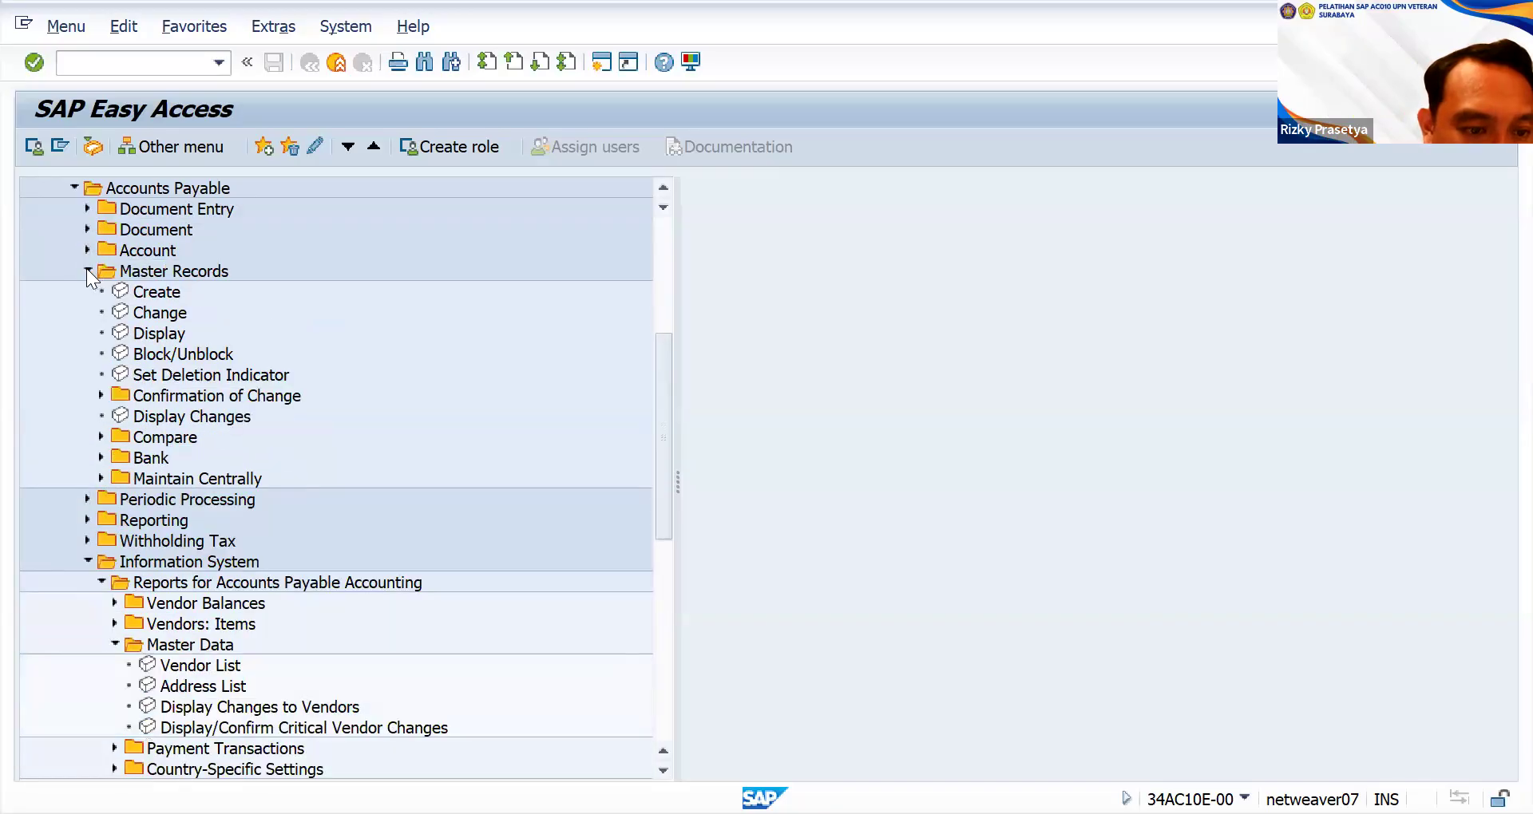
left_click(88, 271)
left_click(102, 375)
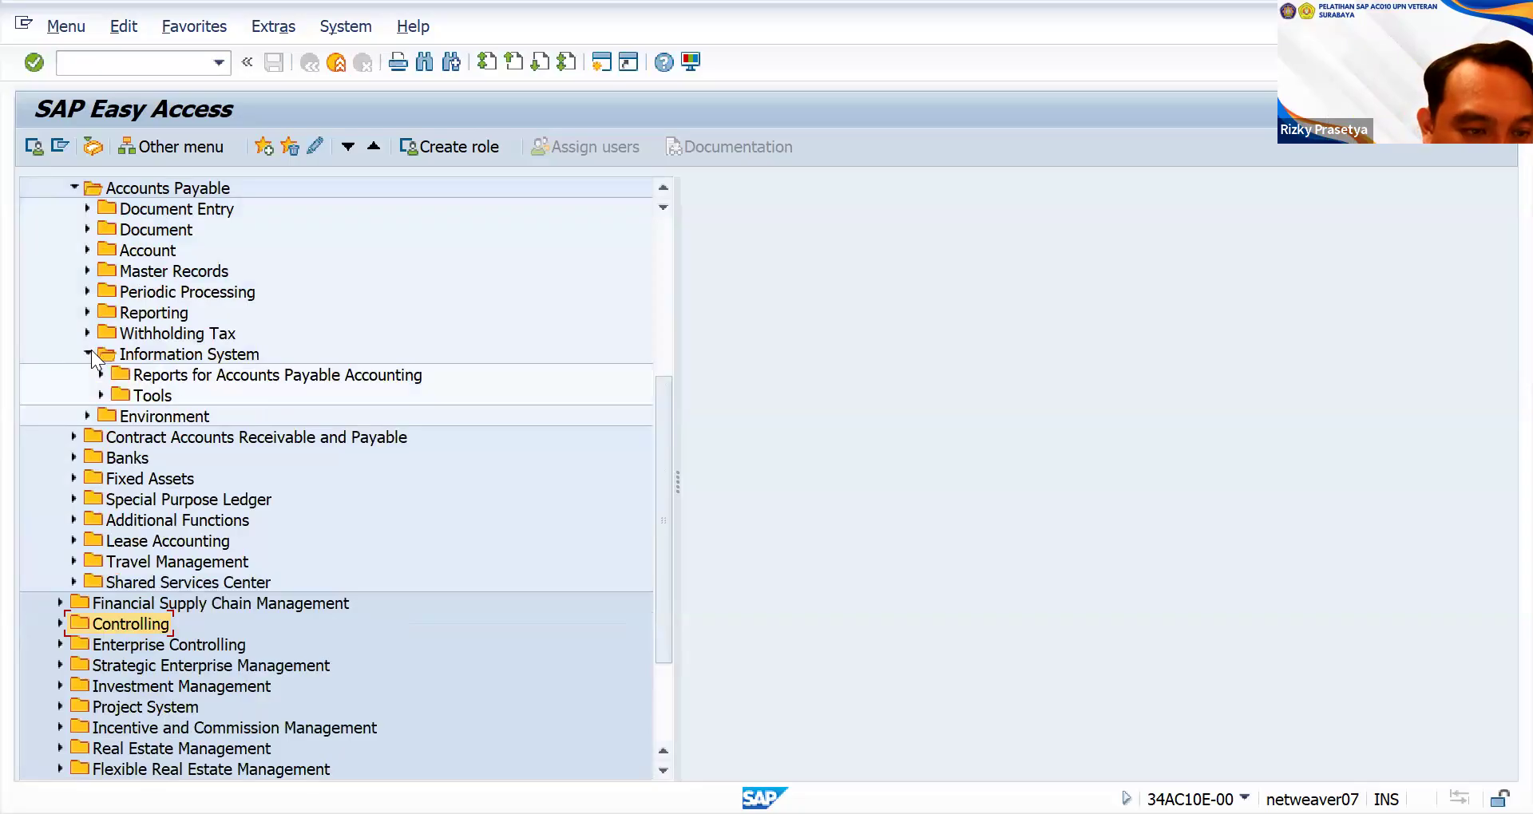
scroll(204, 393, "up", 2)
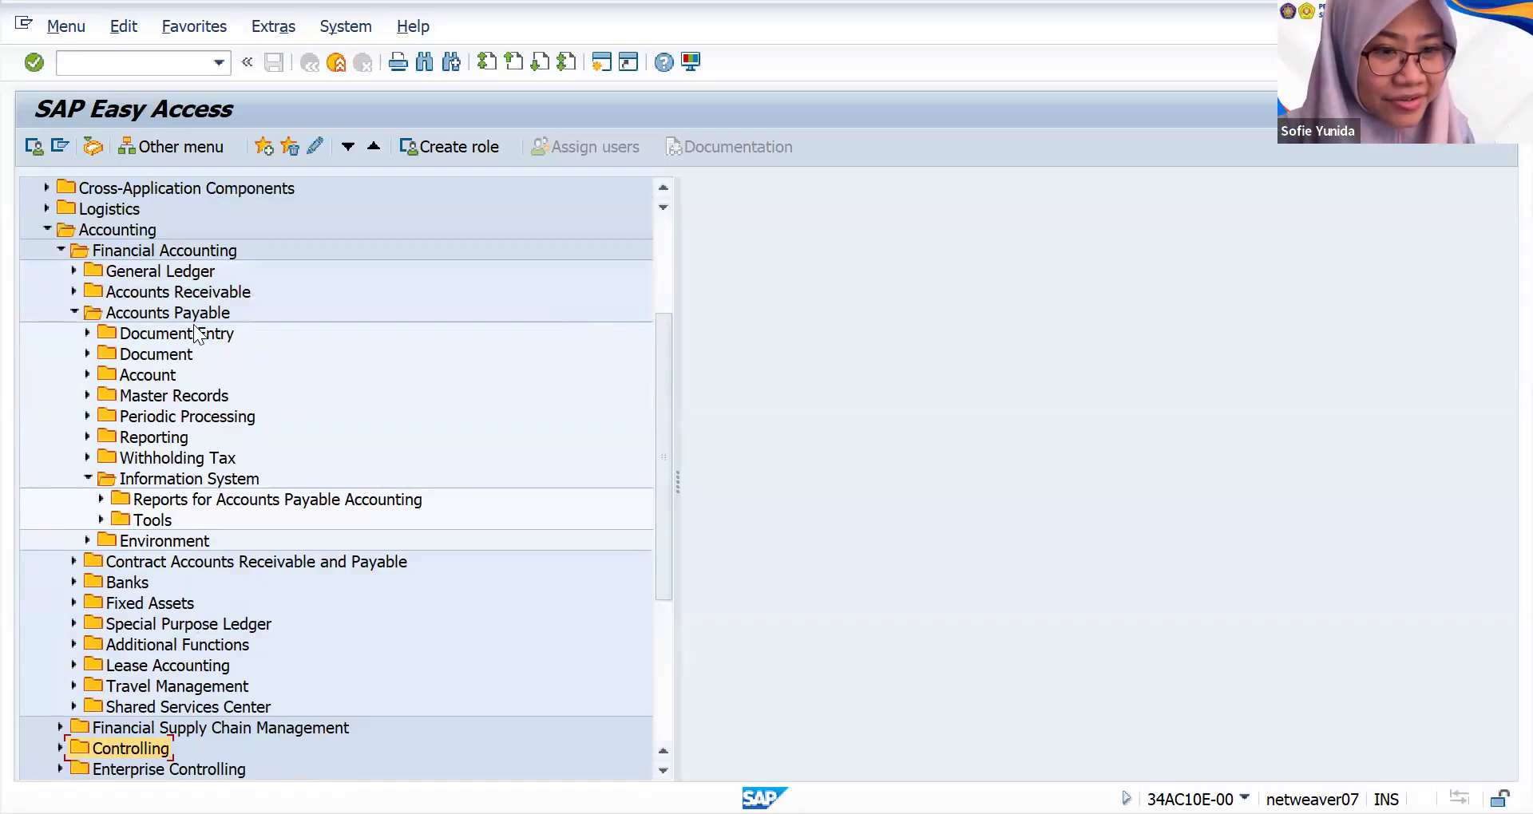
left_click(88, 478)
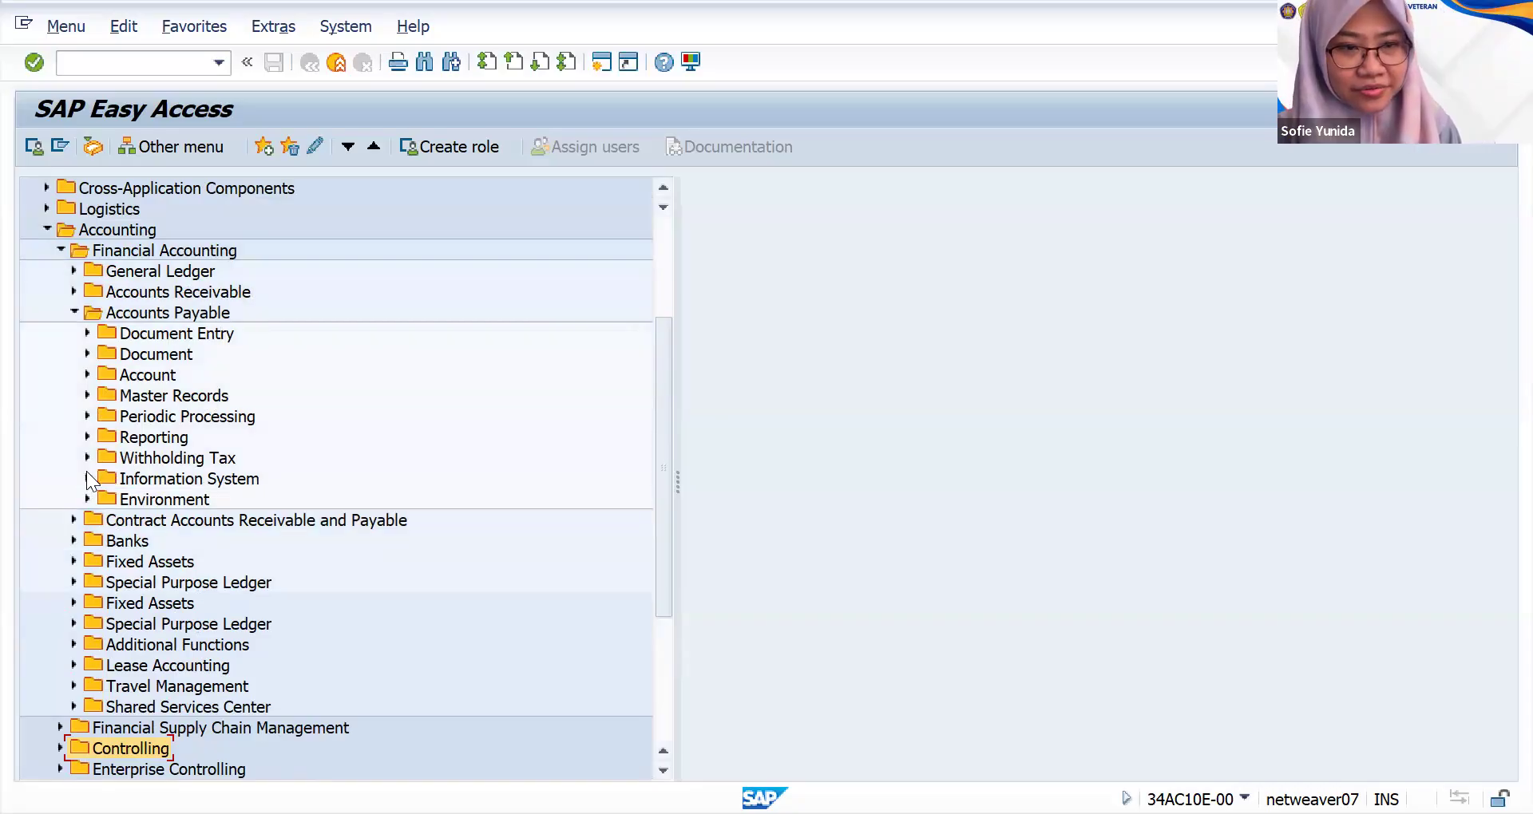
- Open the Recurring Entry Document transaction from the Reference Documents under Accounts Payable Document Entry
left_click(88, 332)
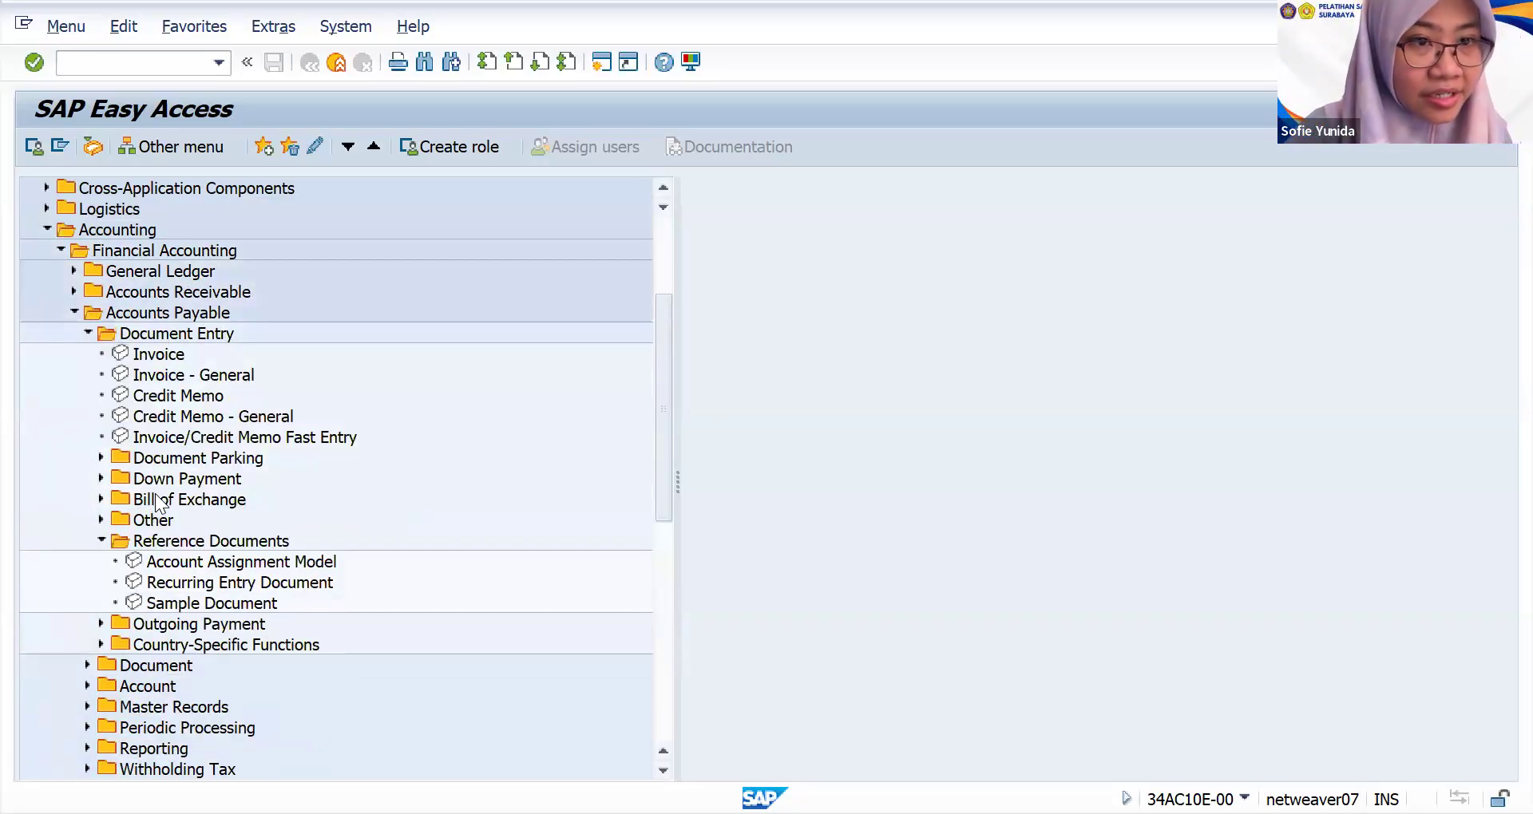
left_click(209, 582)
key("Return")
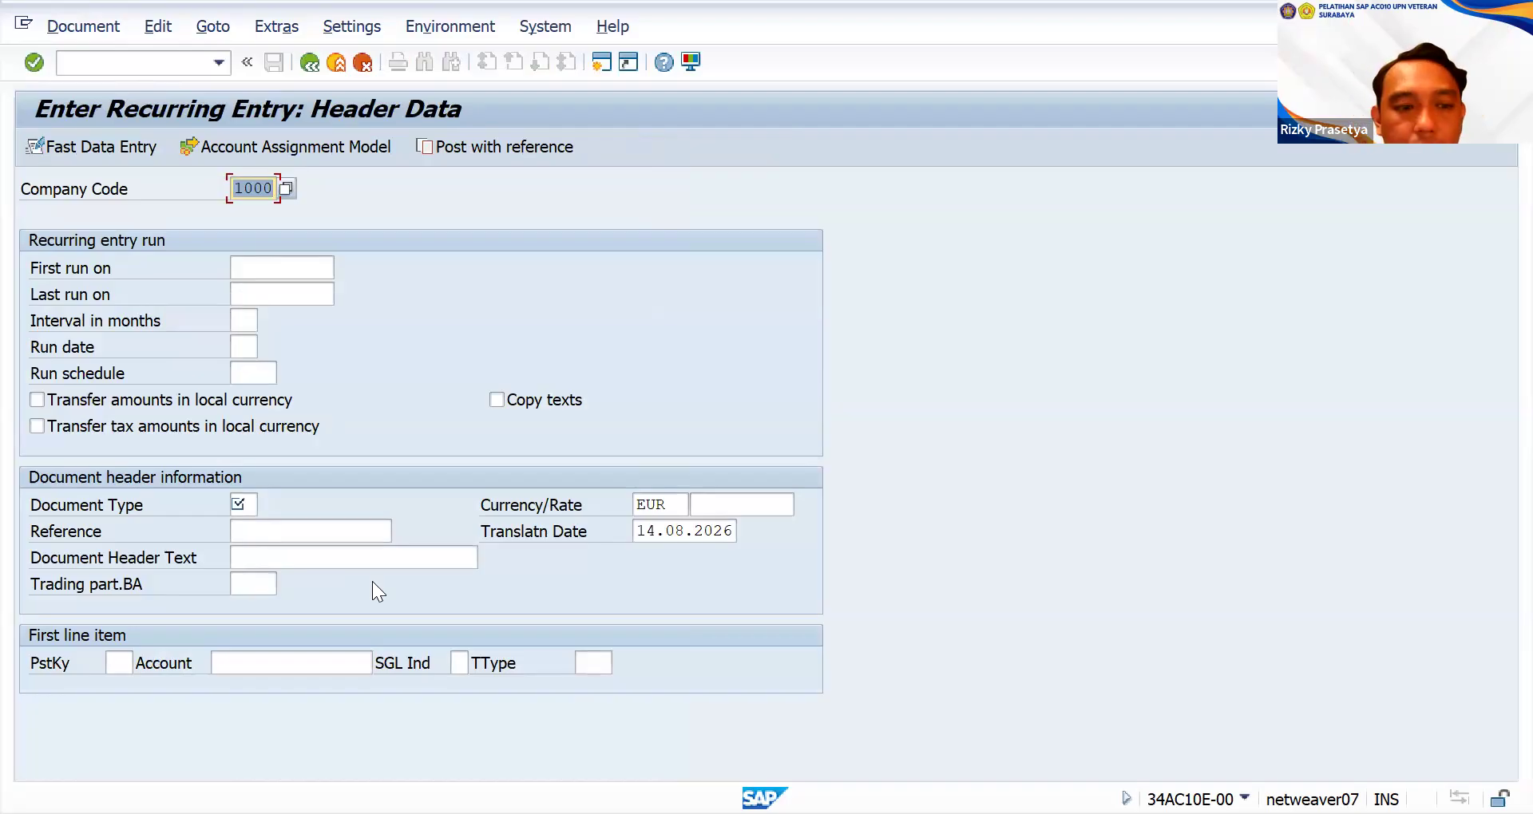
- Set the recurring entry's first run to 01.09.2026 and its last run to 01.09.2027
left_click(279, 266)
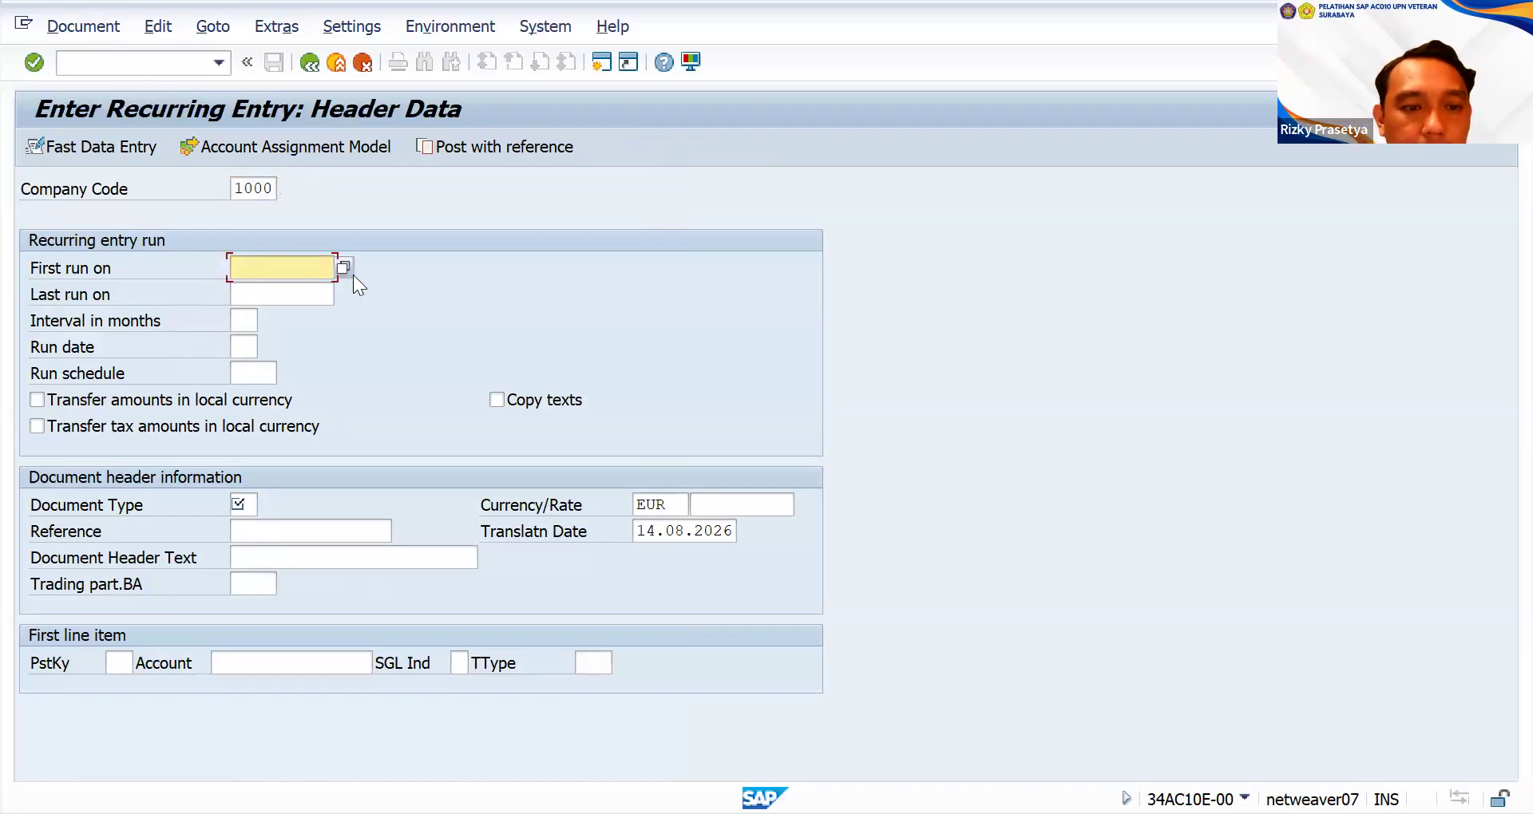
left_click(345, 265)
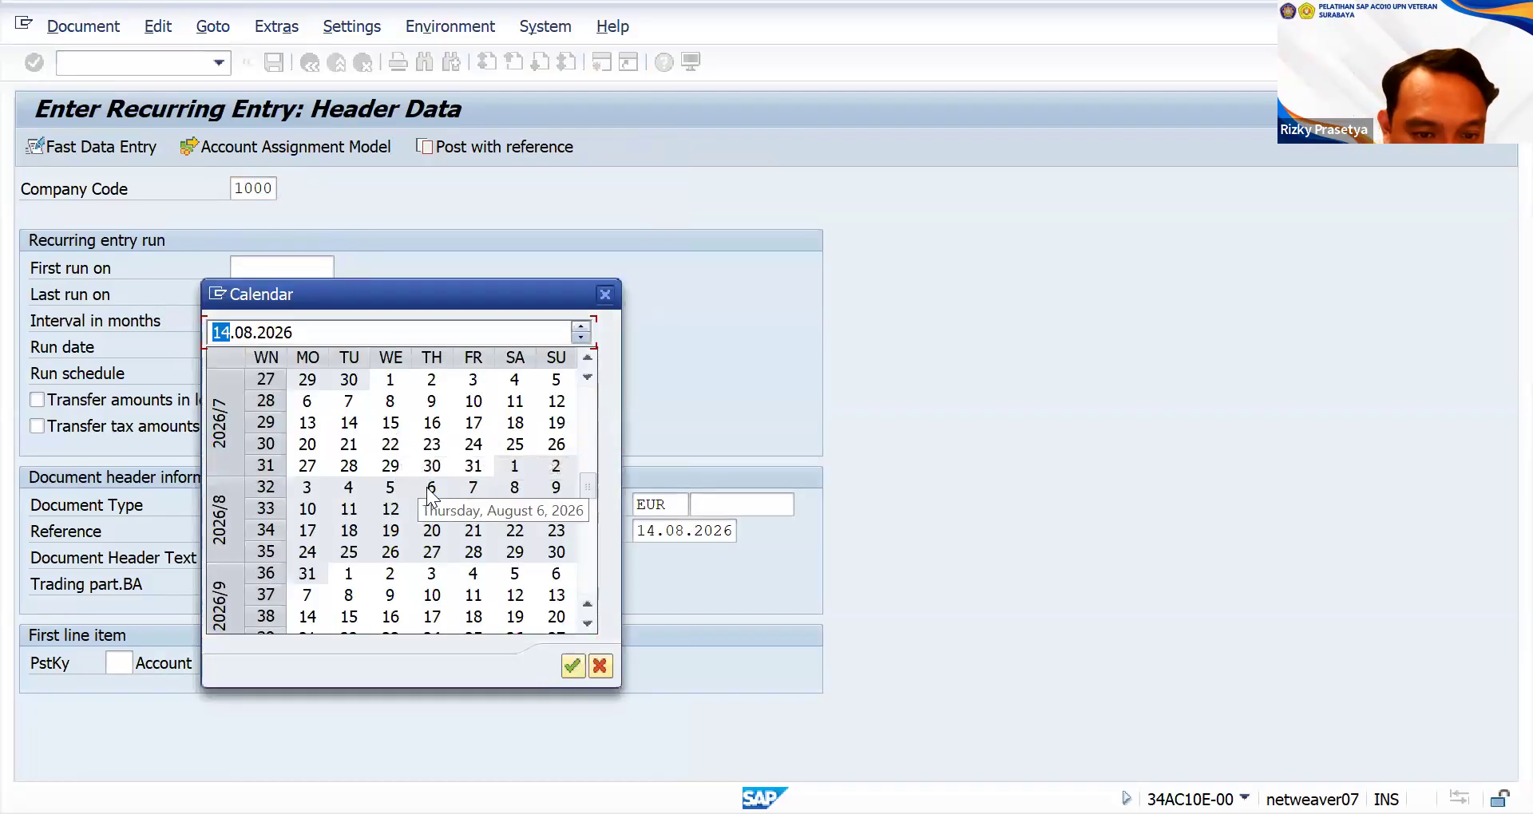
double_click(348, 574)
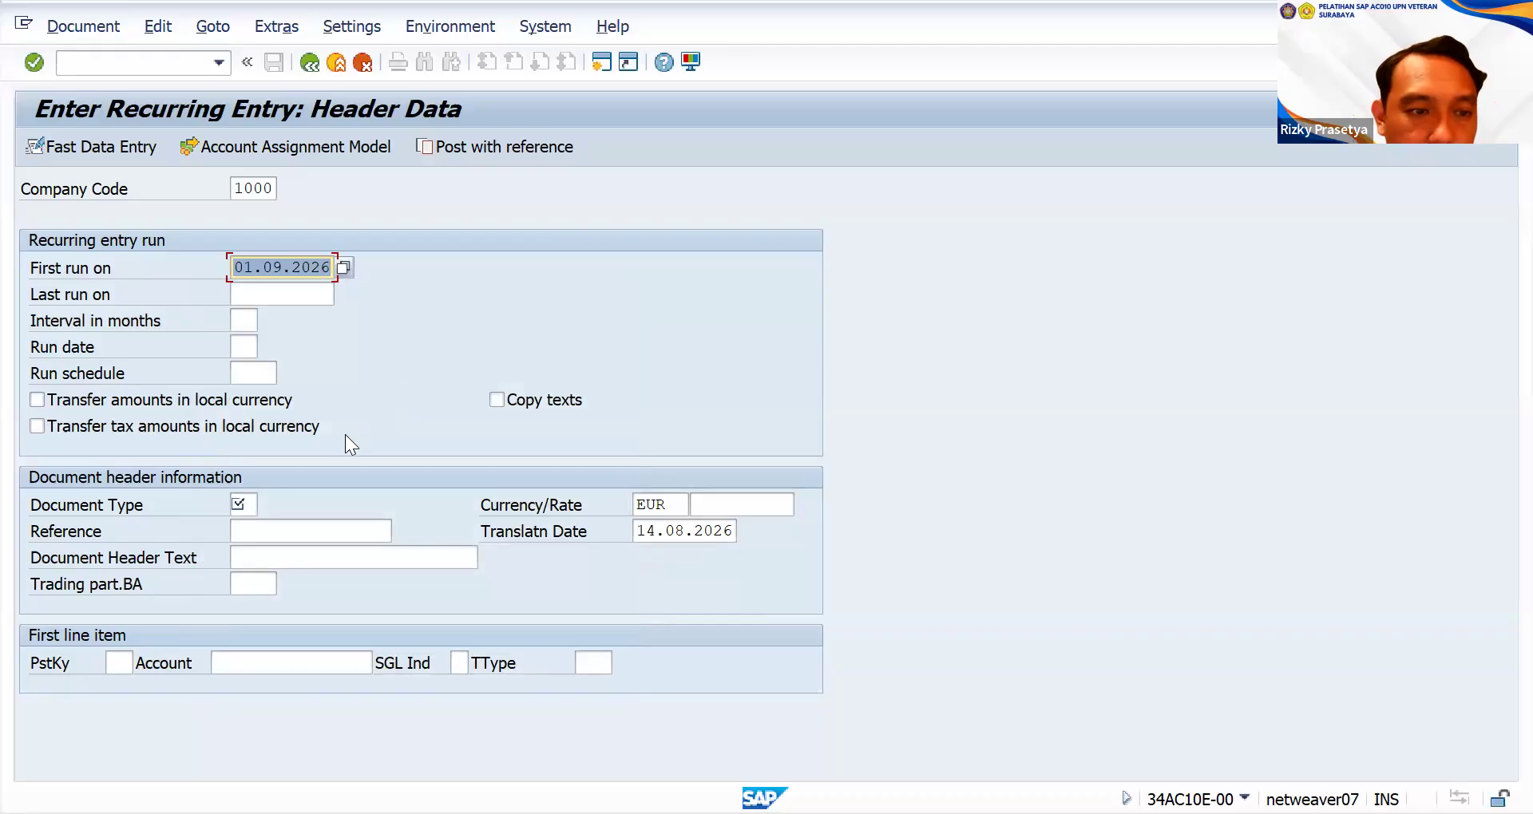
left_click(294, 293)
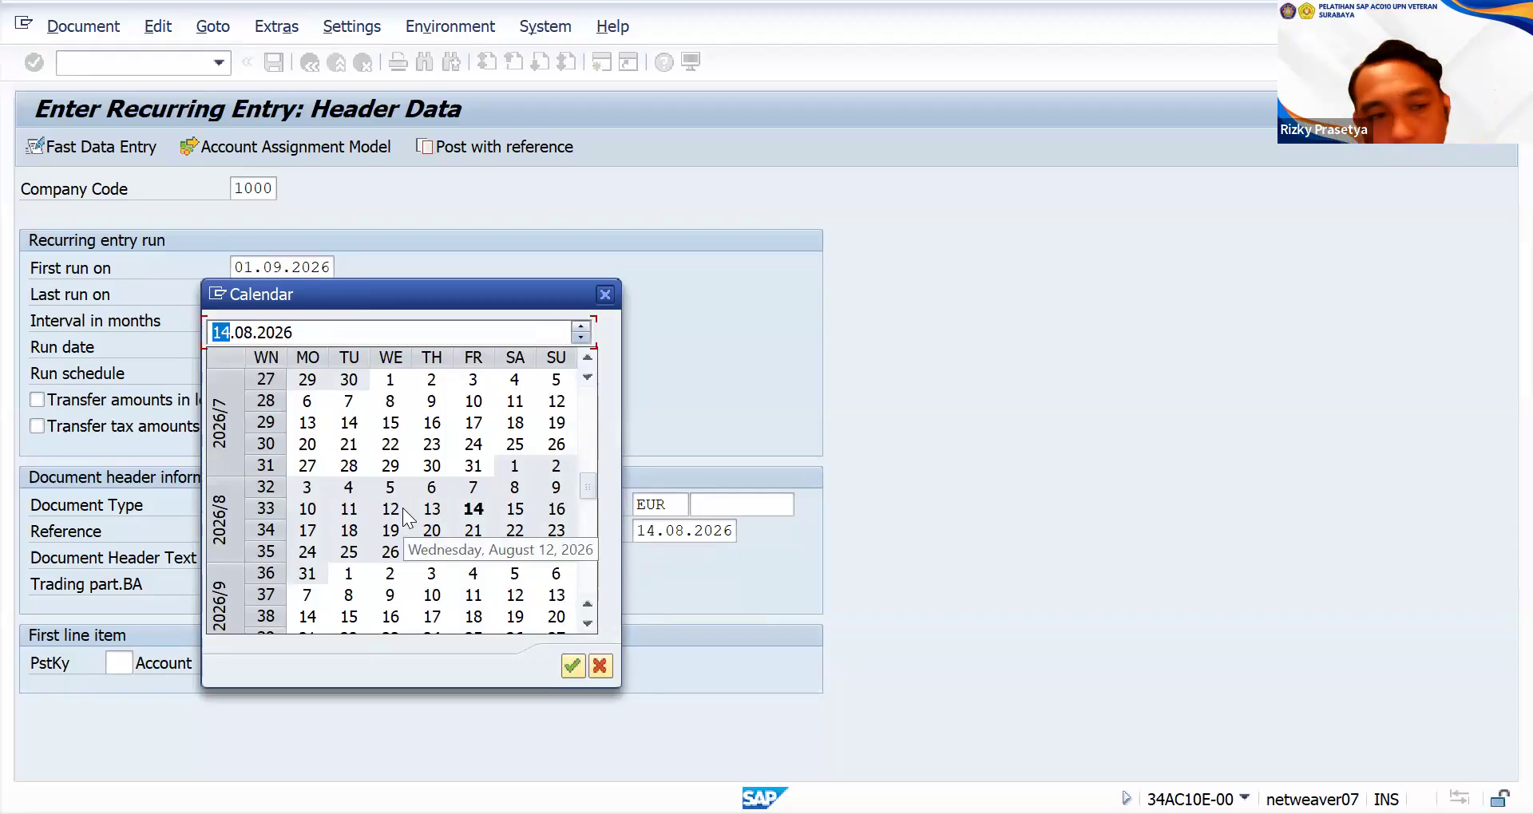
left_click(601, 295)
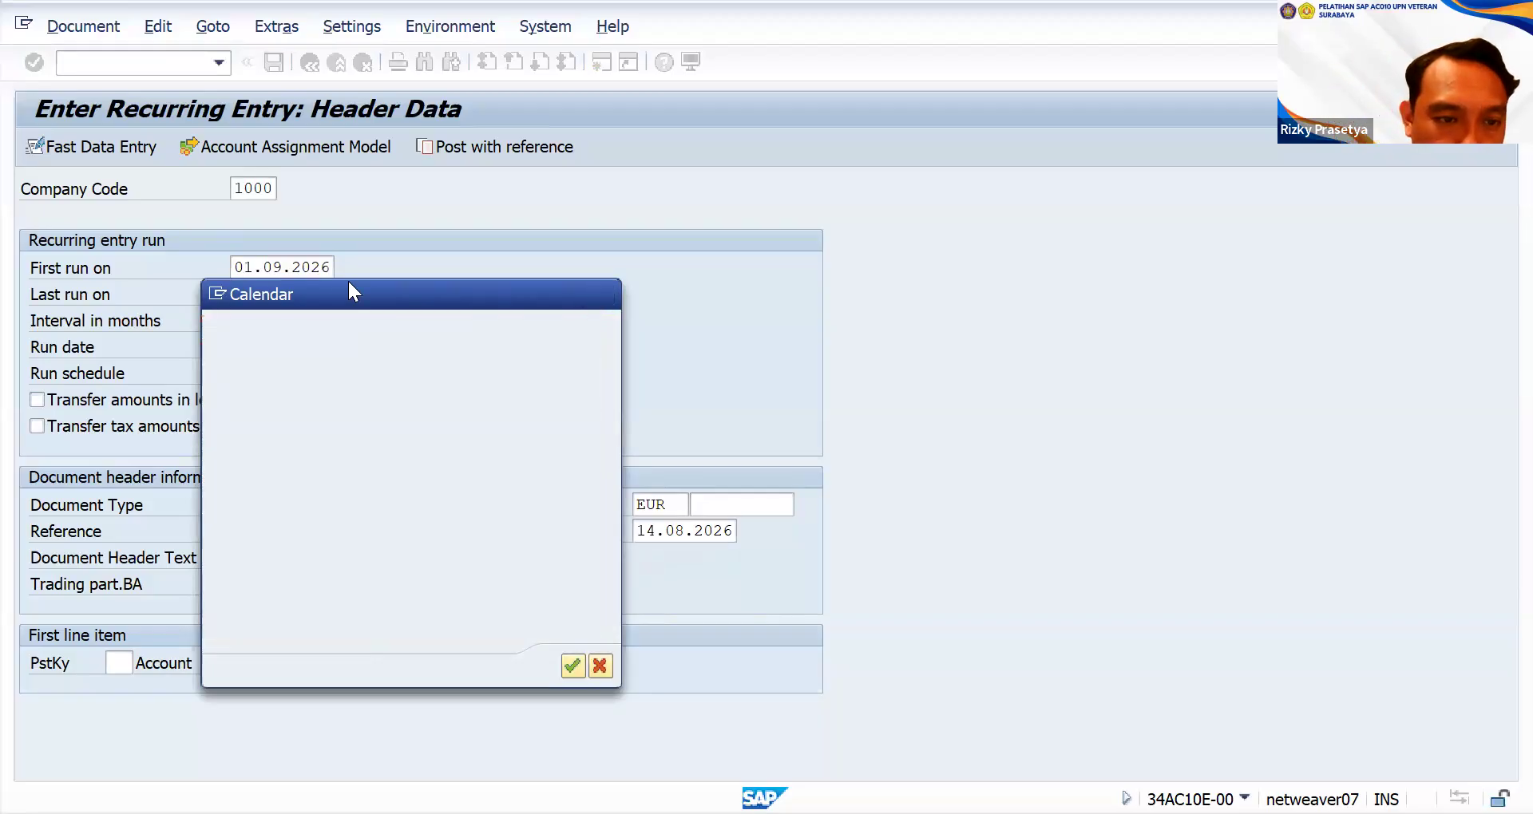
type("01.09")
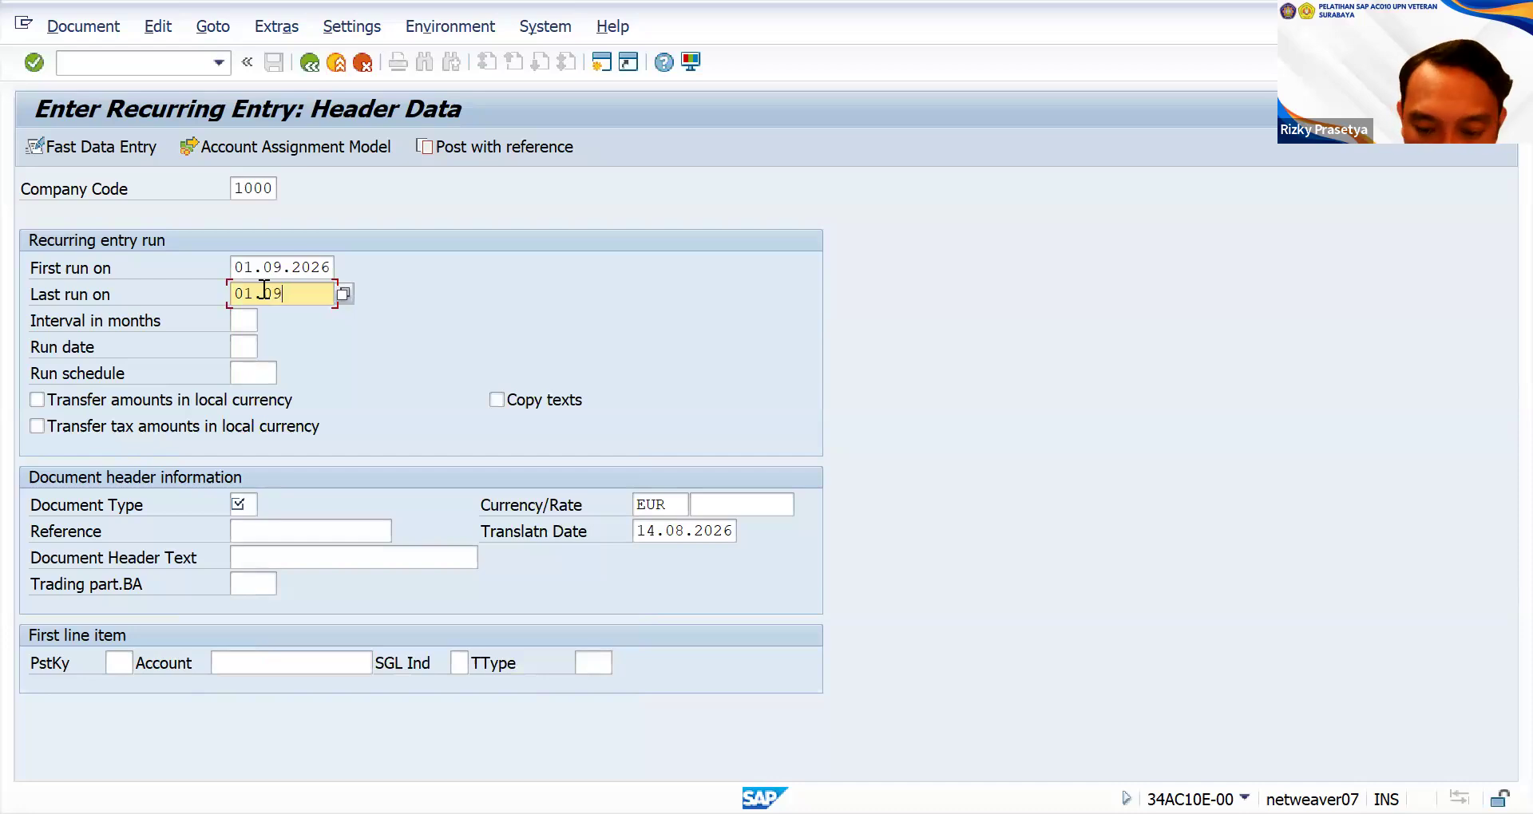
type(".2027")
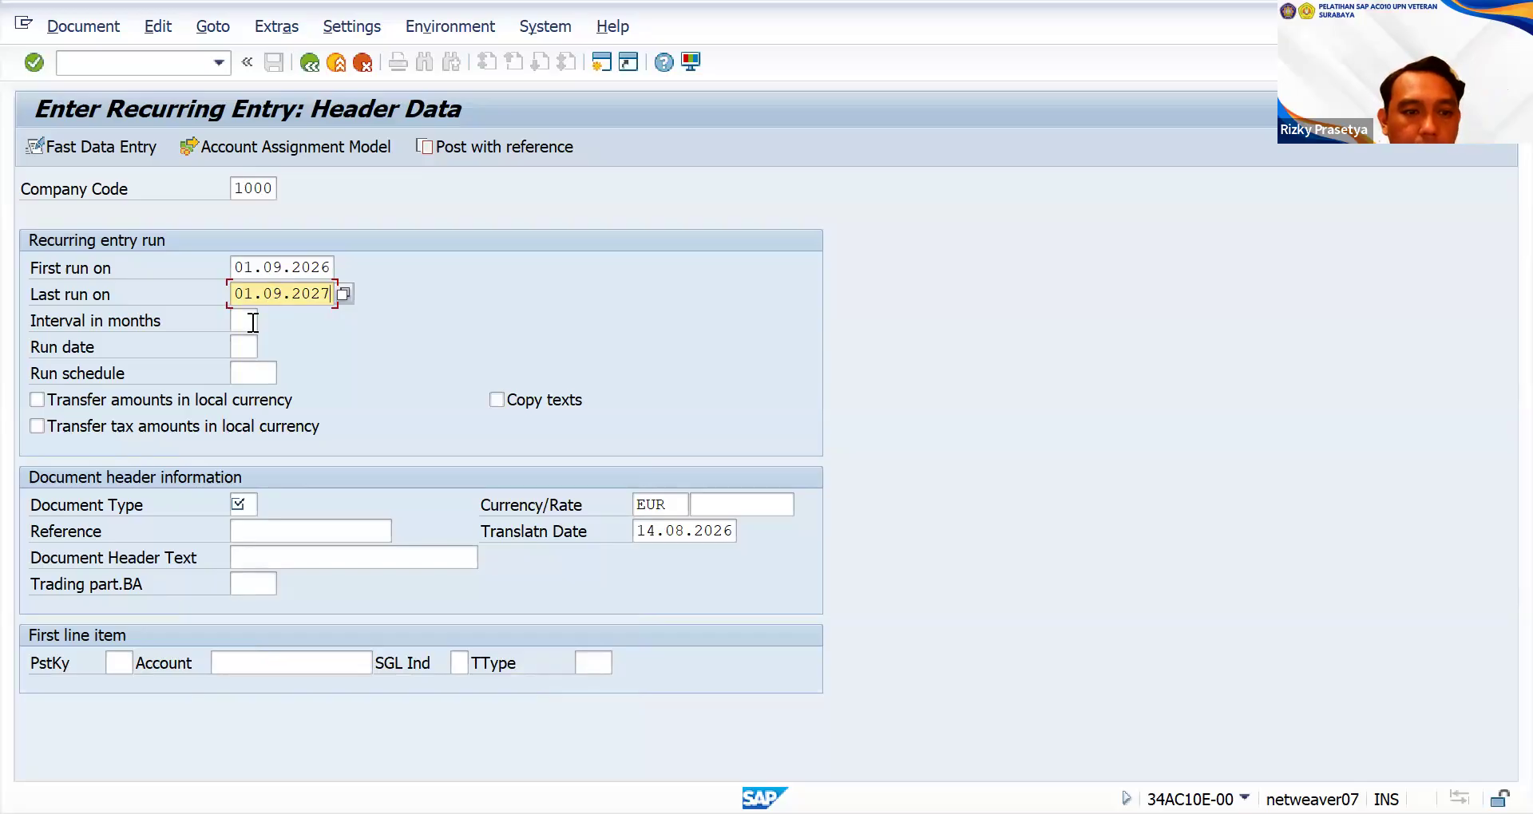
- Set the recurring entry's interval to 1 month and its run date to 1
left_click(253, 322)
type("1")
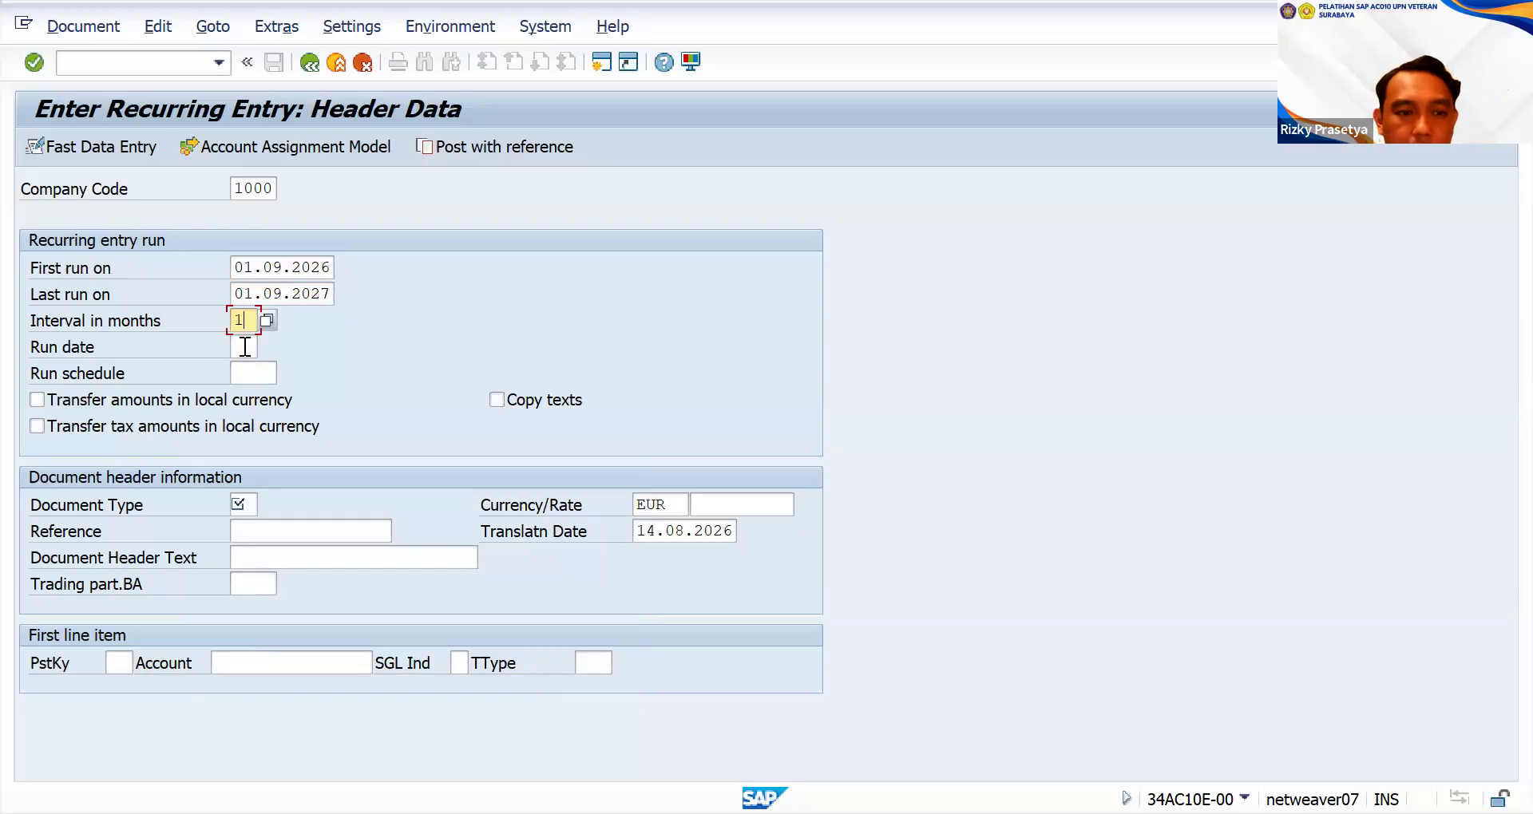
left_click(245, 346)
type("1")
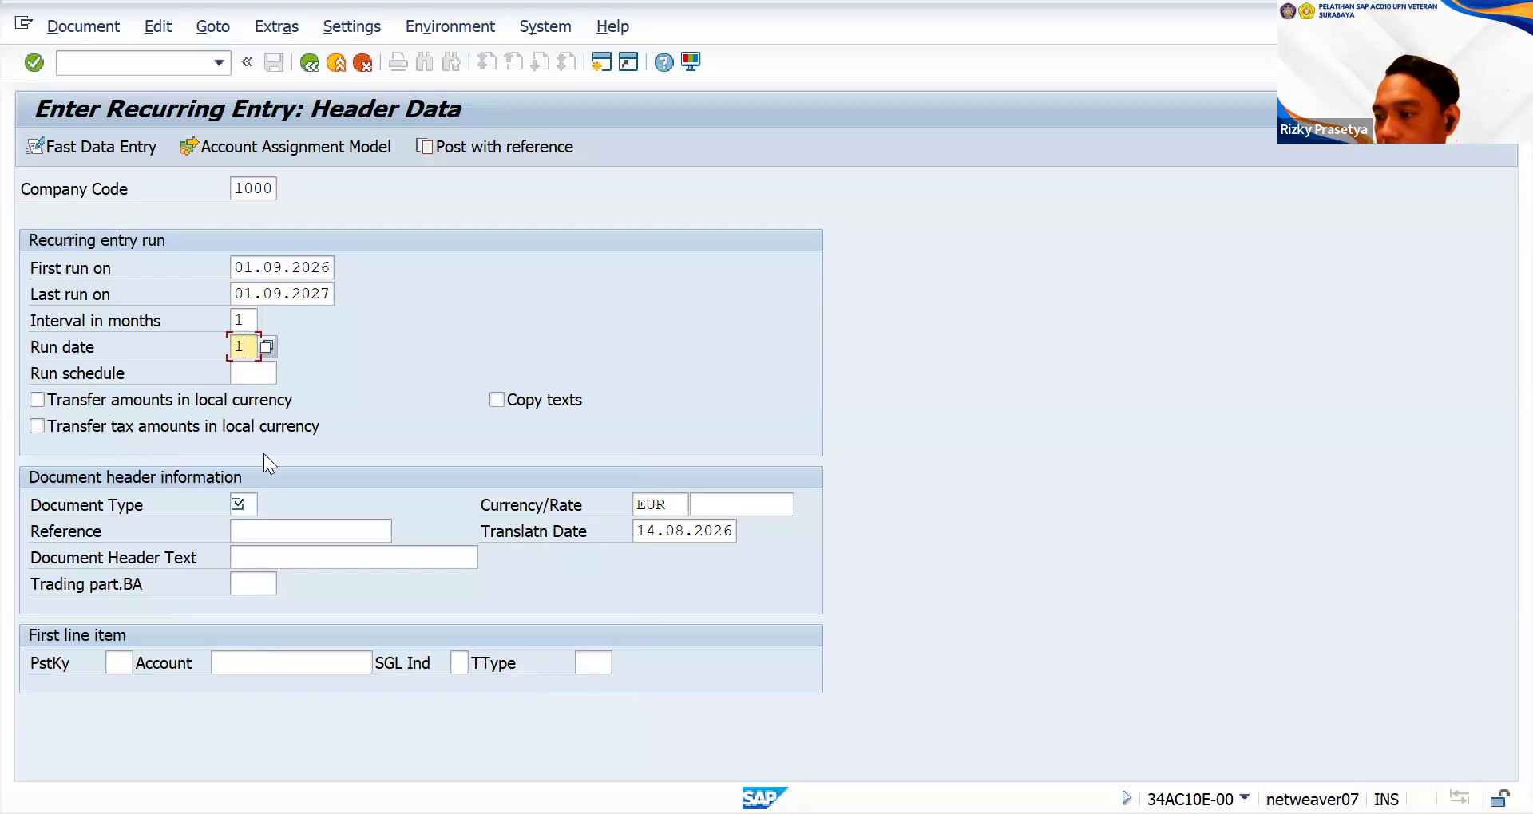
- Set the recurring entry's document type to KR (Vendor invoice) from the list of document types
left_click(249, 505)
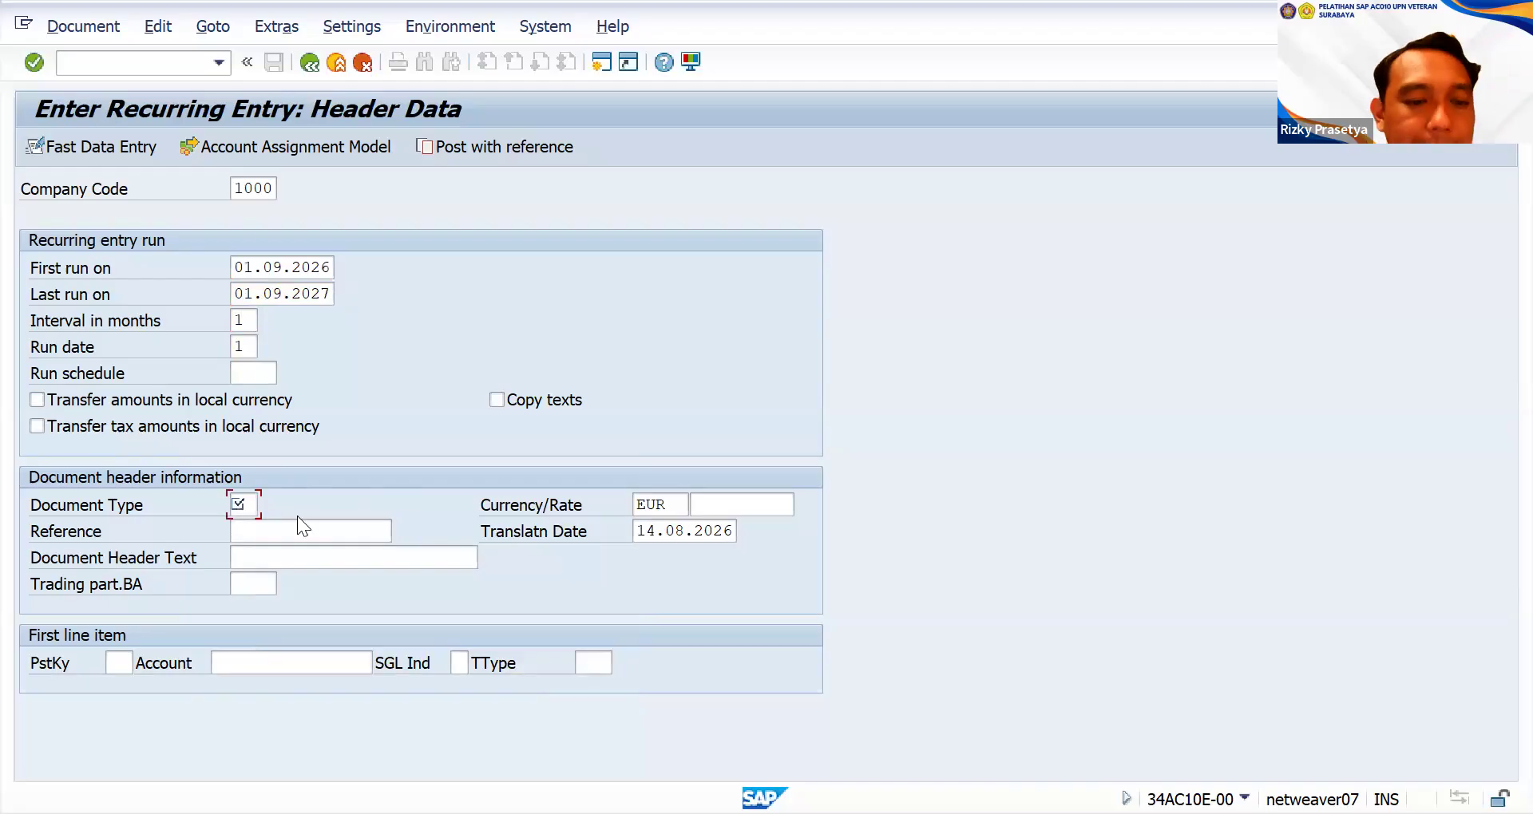
left_click(249, 506)
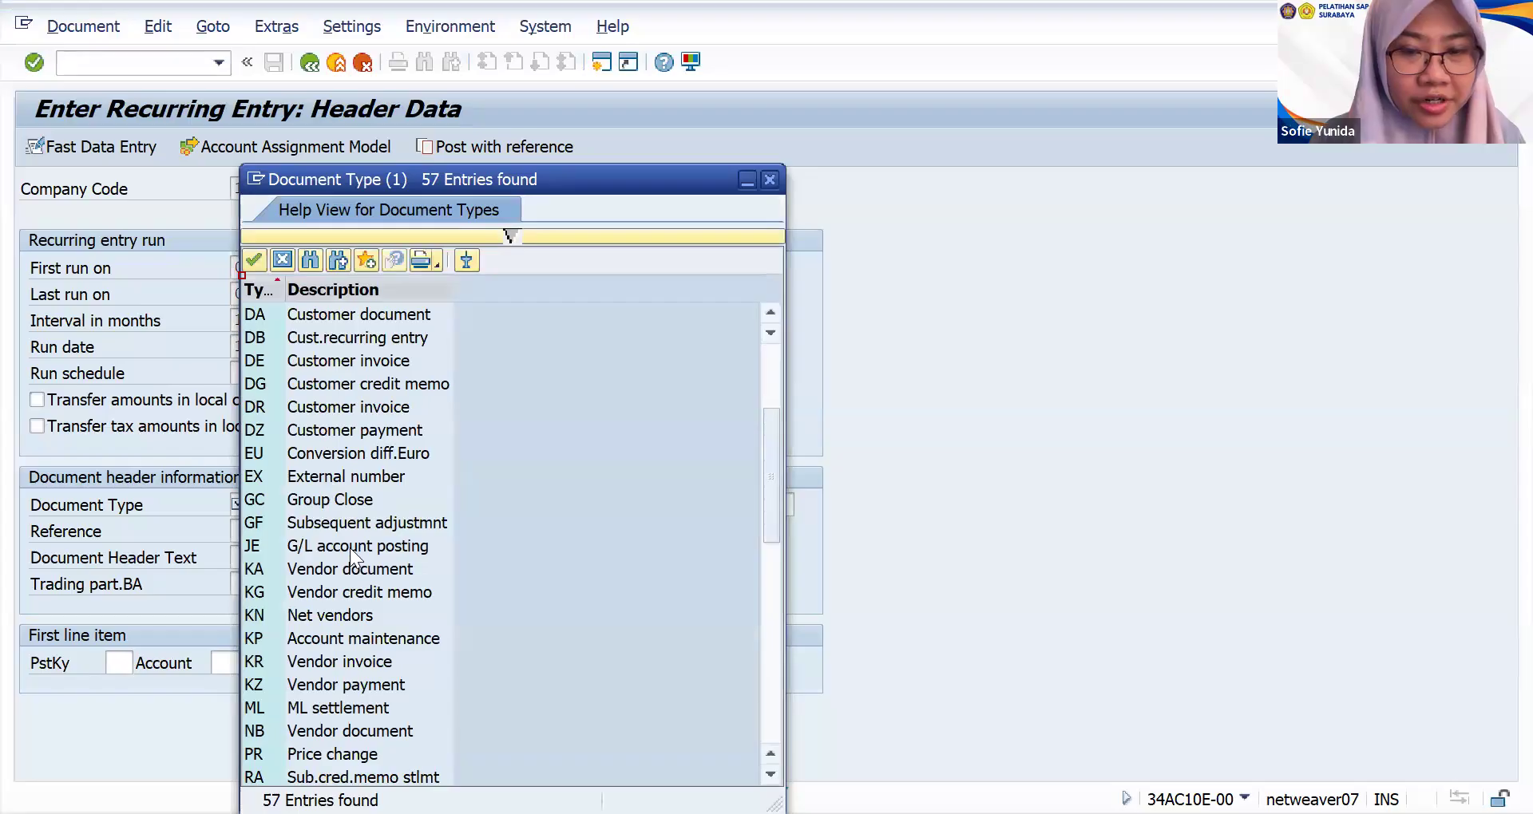
left_click(363, 663)
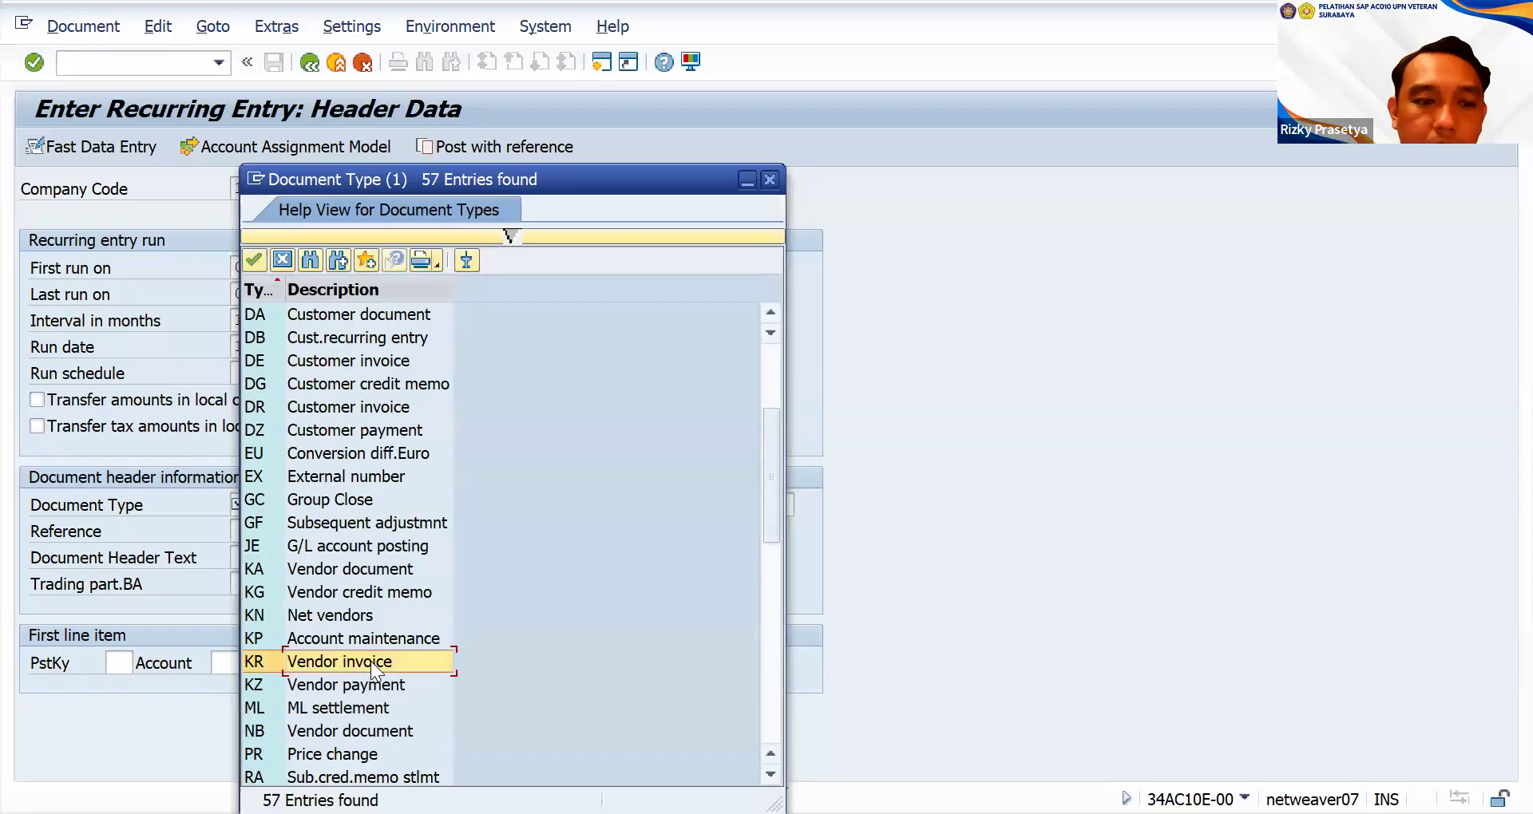
double_click(370, 661)
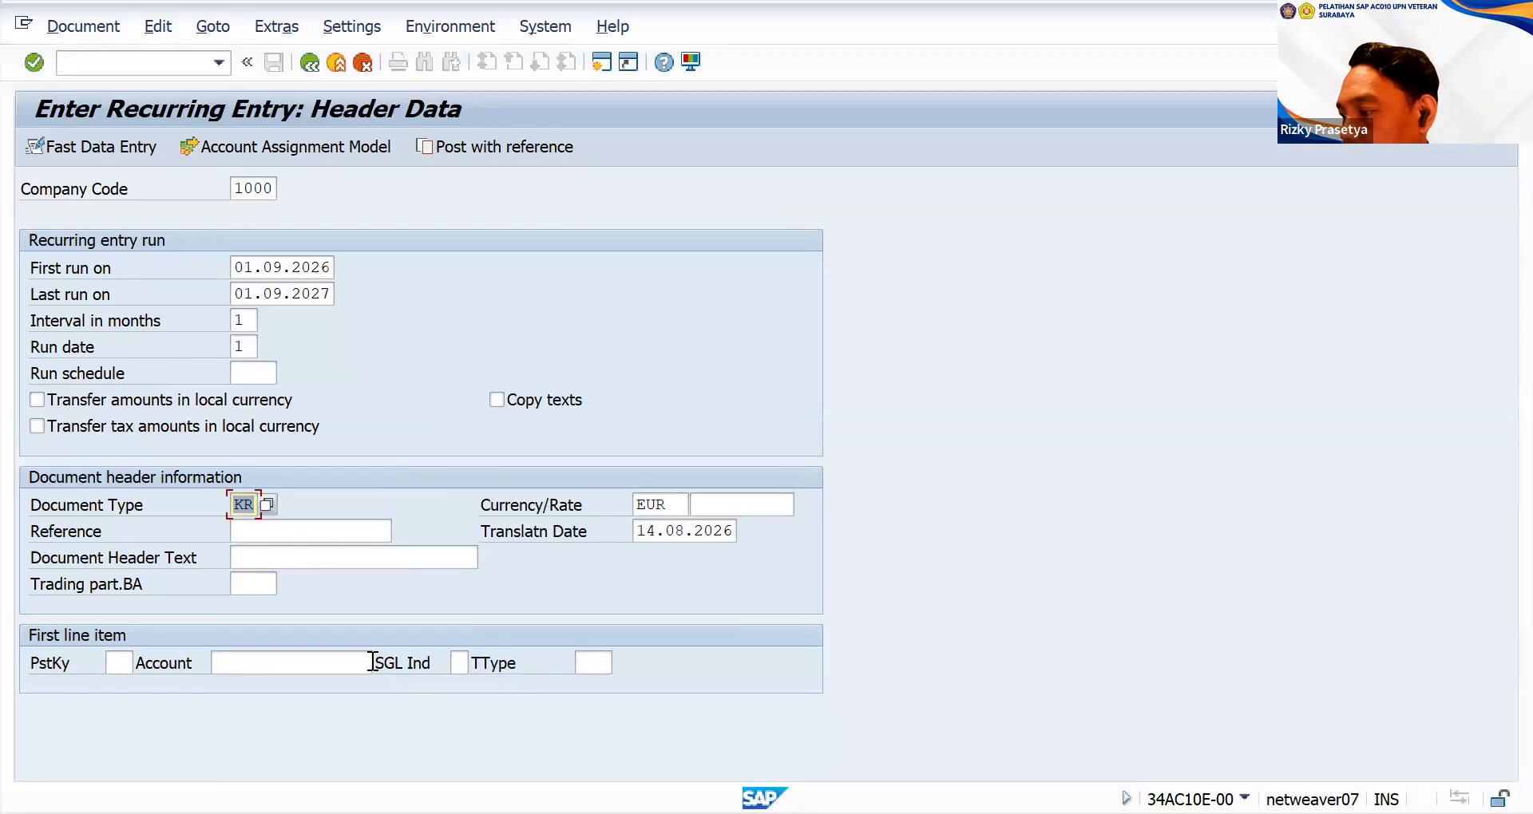
- Enter "Contract 0815" as the reference in the recurring entry's document header information
left_click(293, 530)
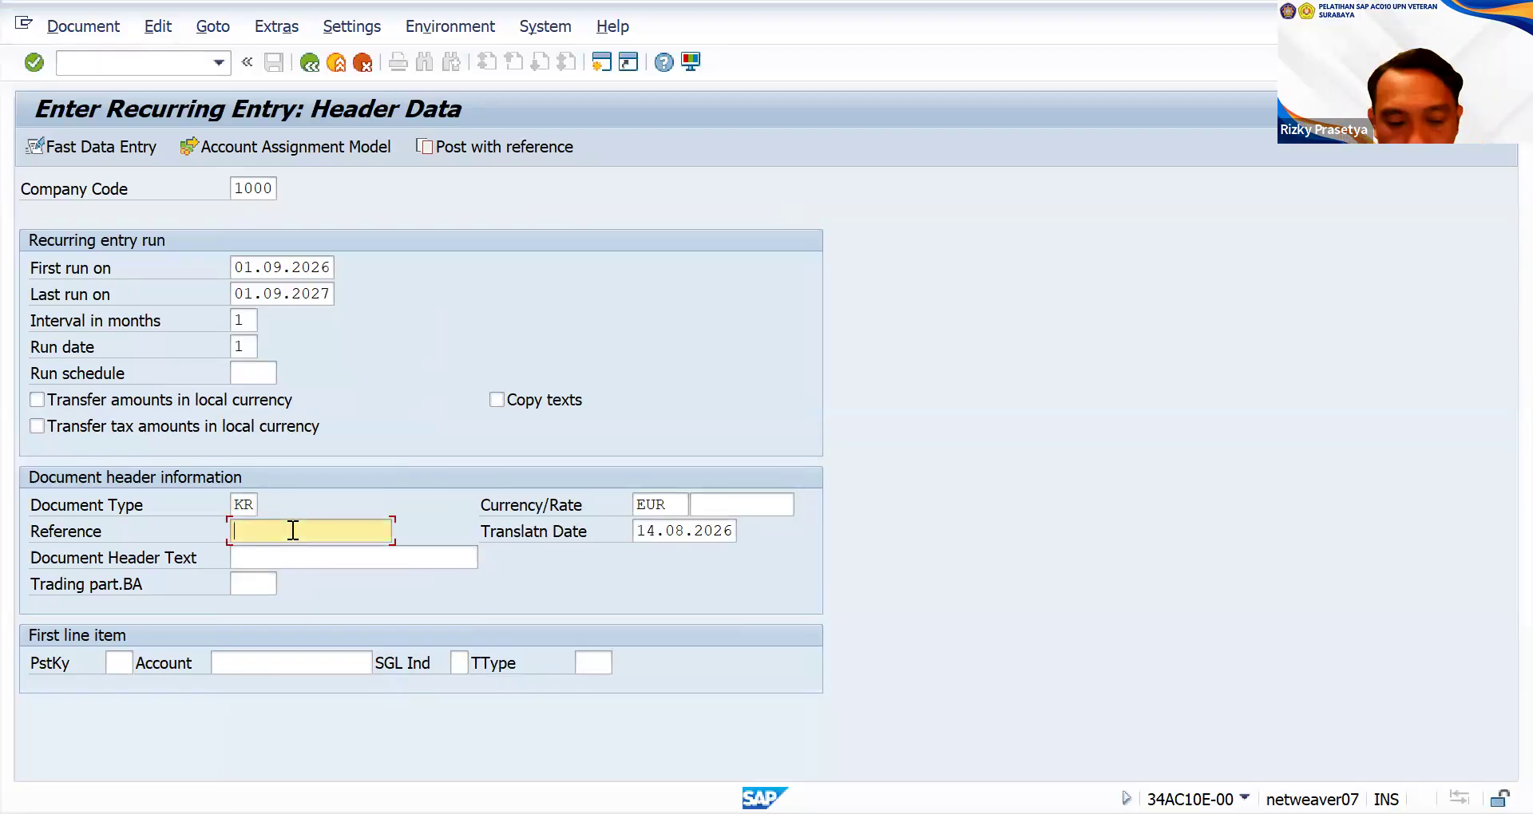
type("Co")
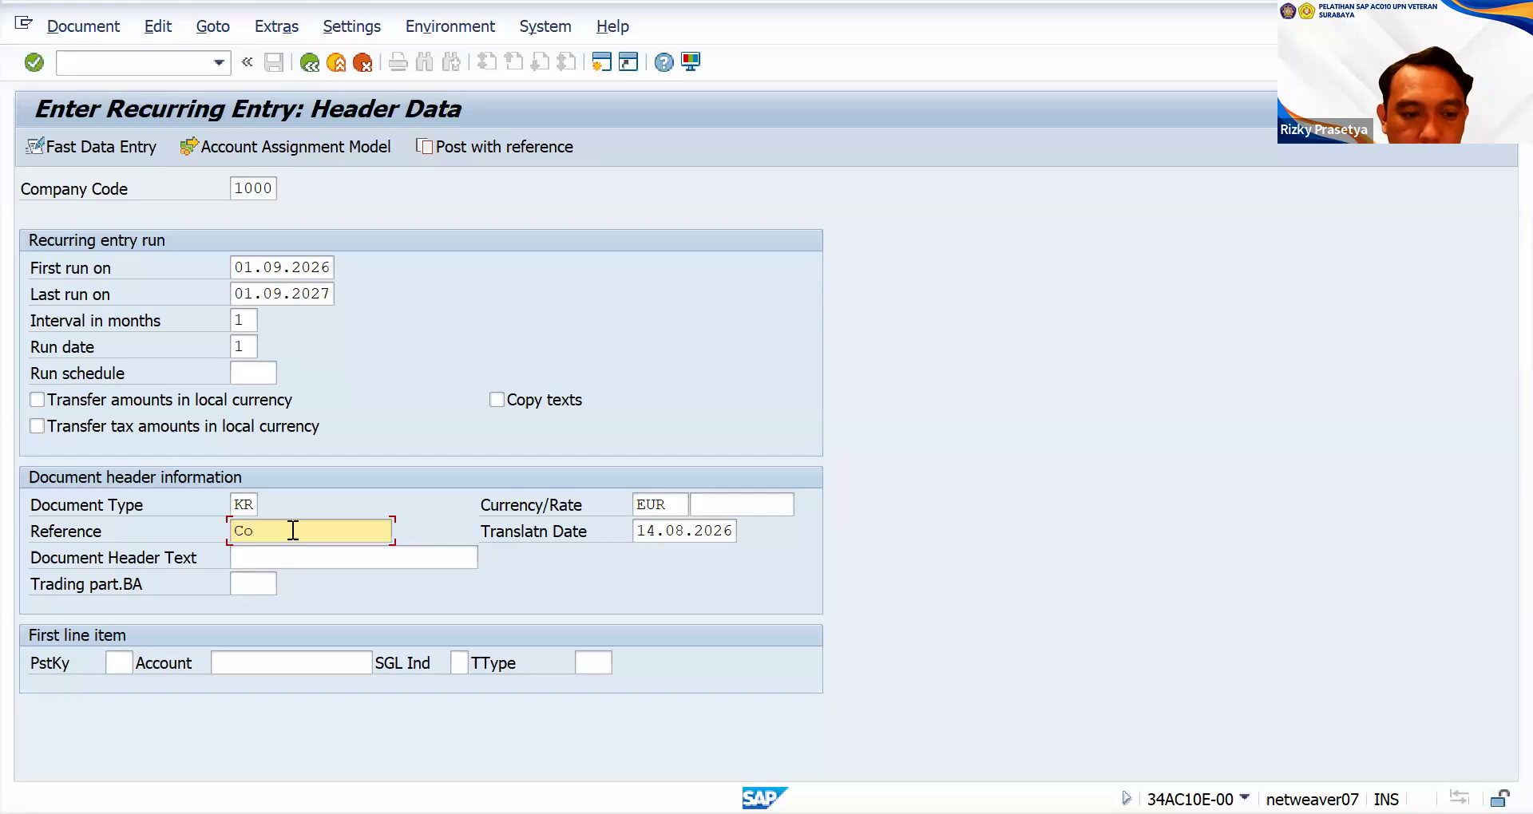
type("ntrac")
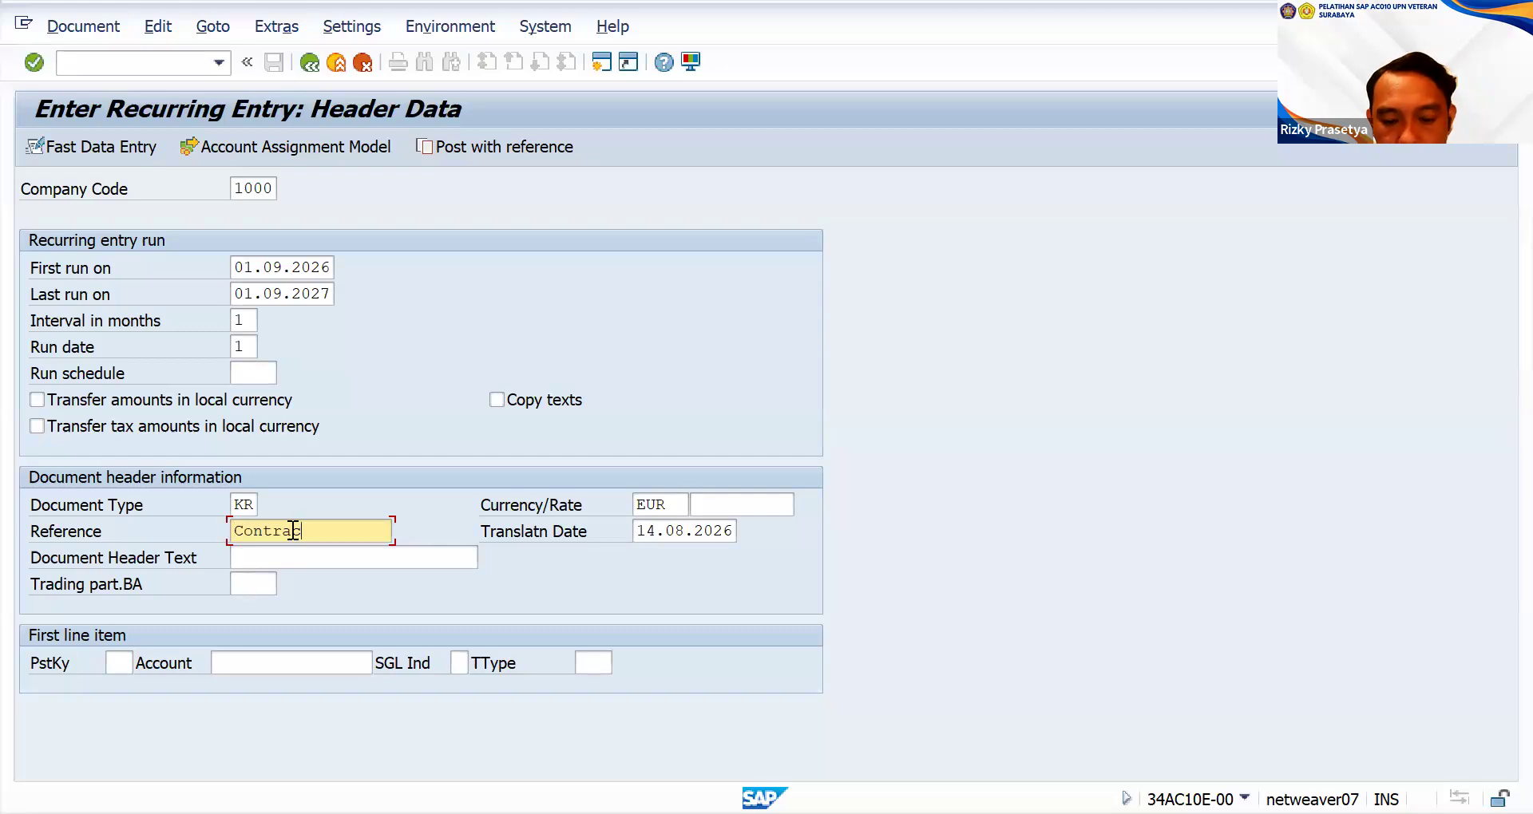
type("t")
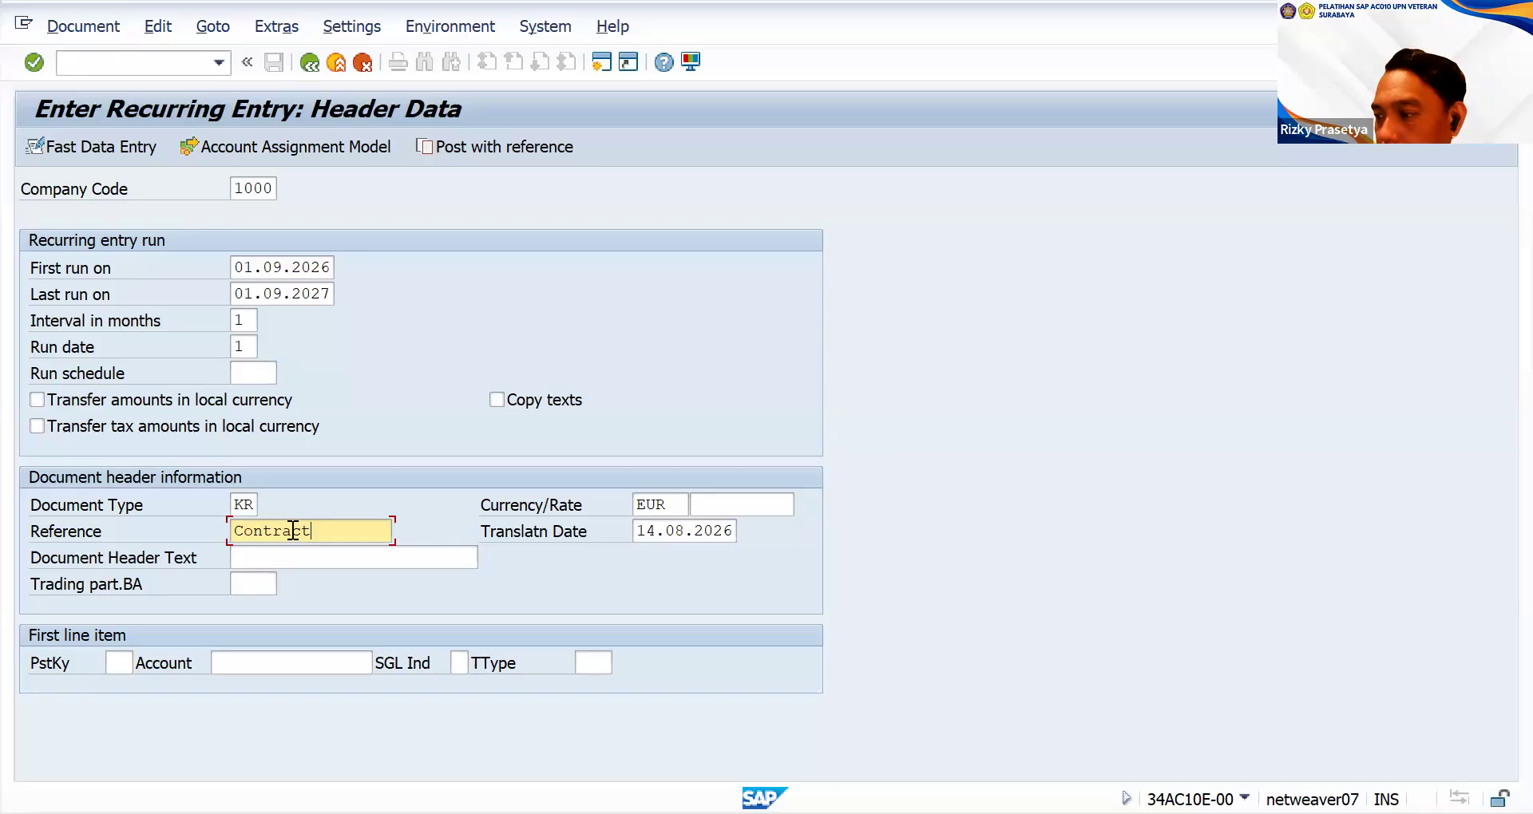
type(" 0815")
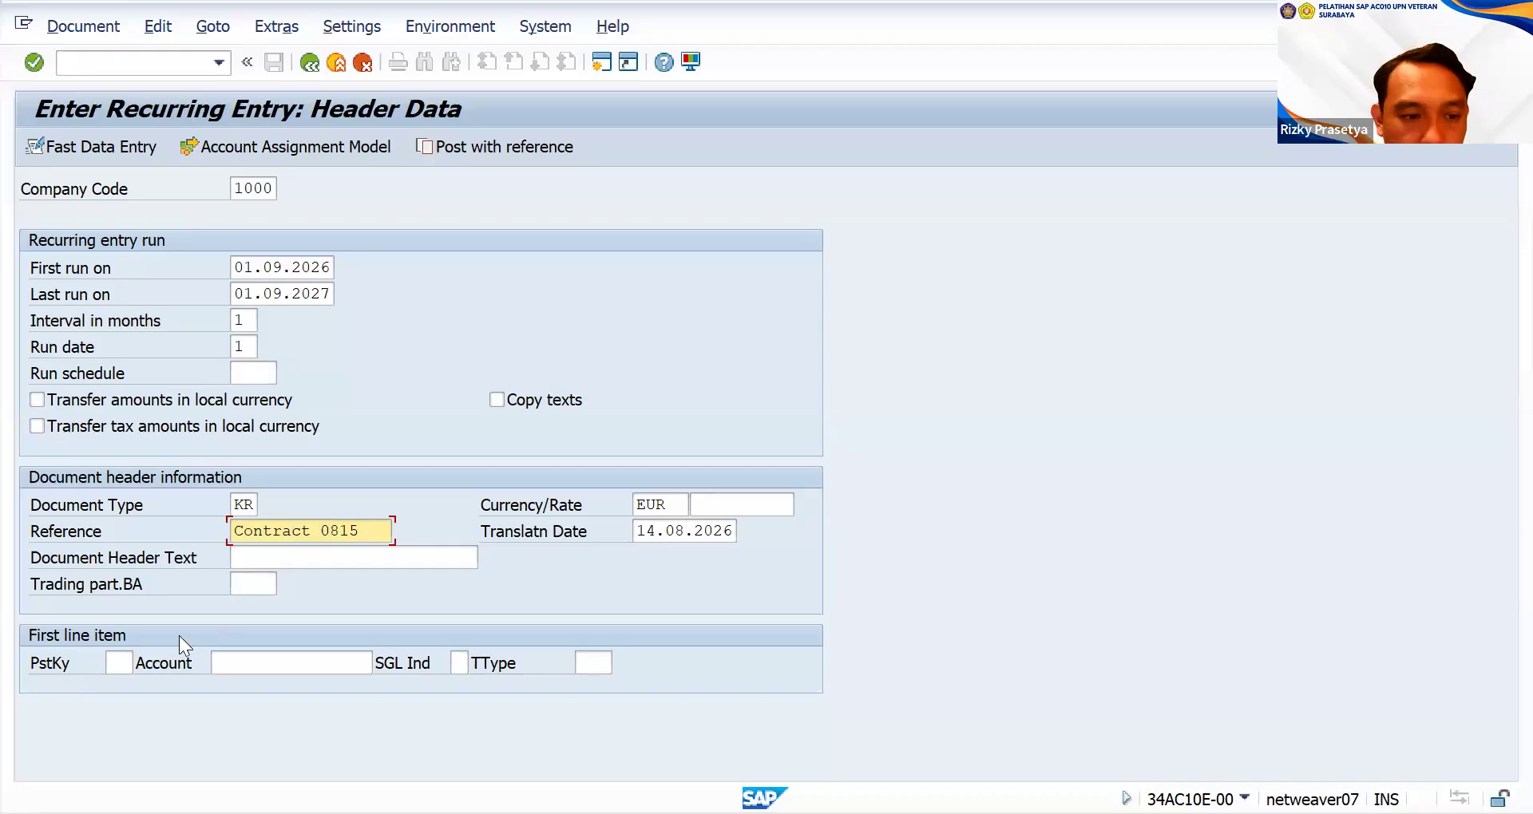
- Start entering the posting key of the recurring entry's first line item
left_click(127, 662)
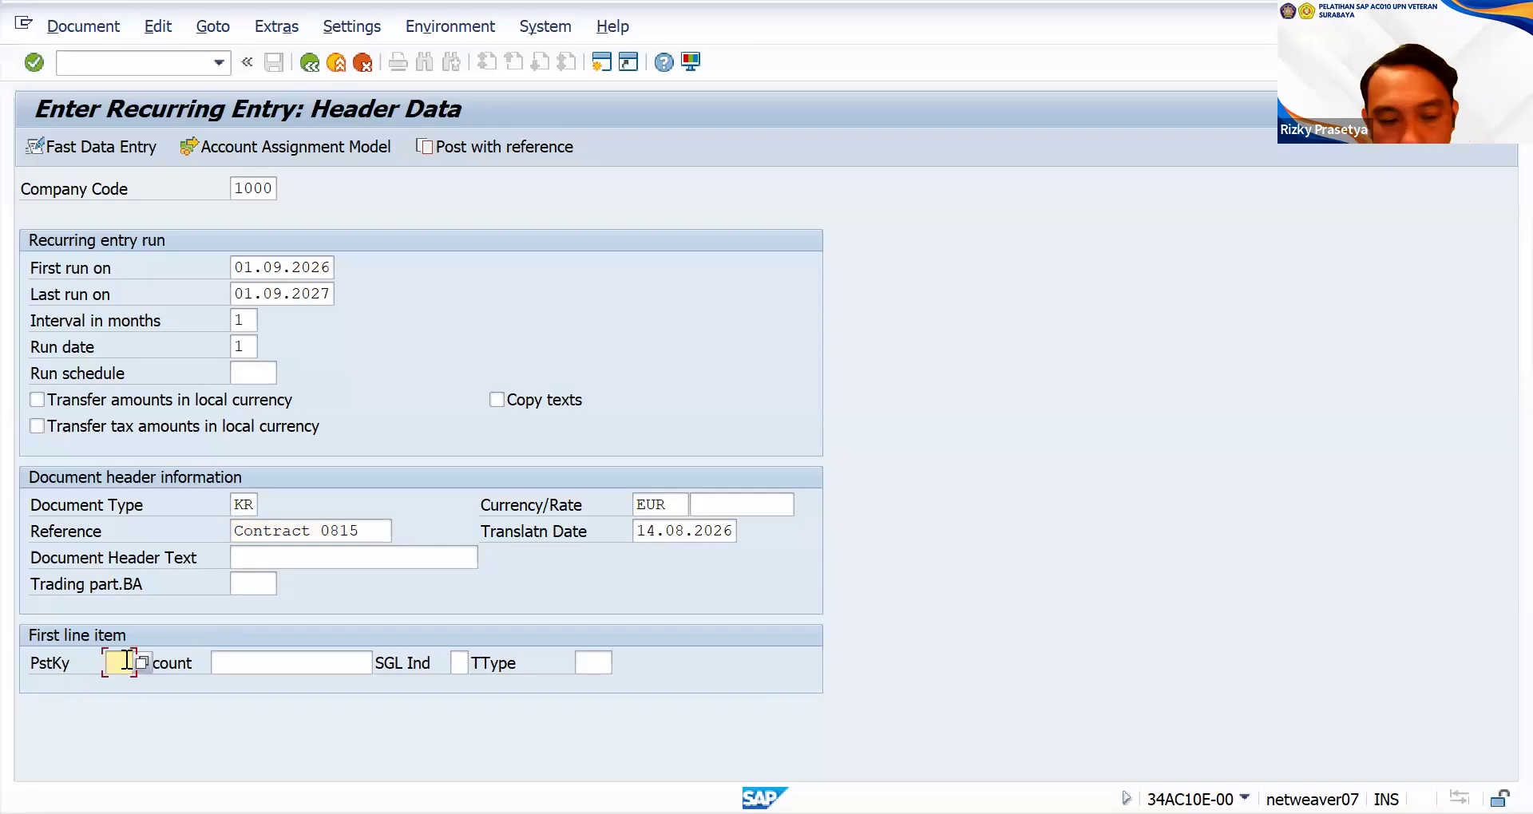
- Enter posting key 31 and vendor account LANDLRDE00 for the first line item and continue to the vendor item
type("31")
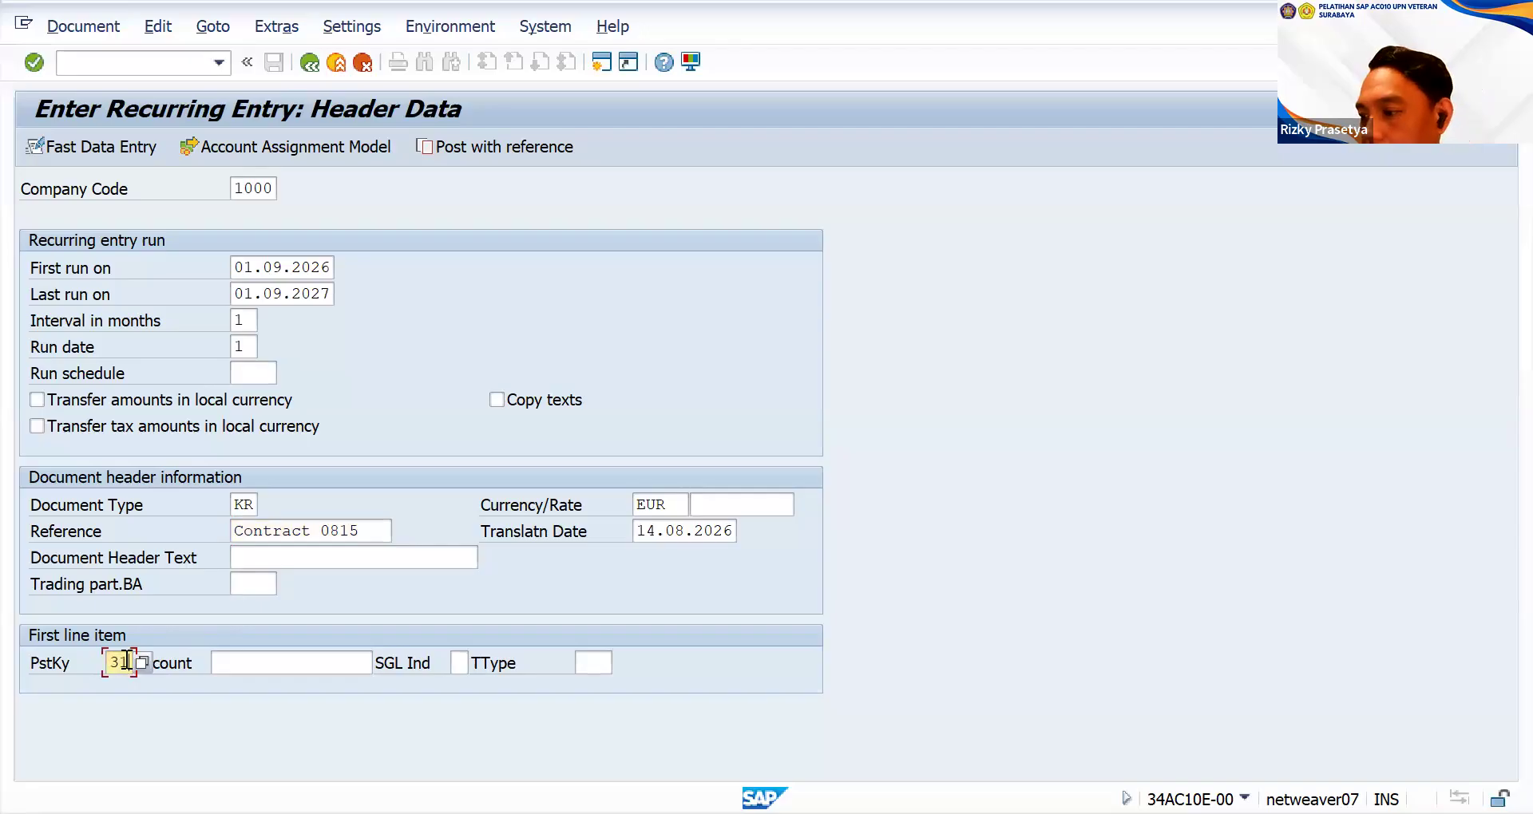
left_click(250, 663)
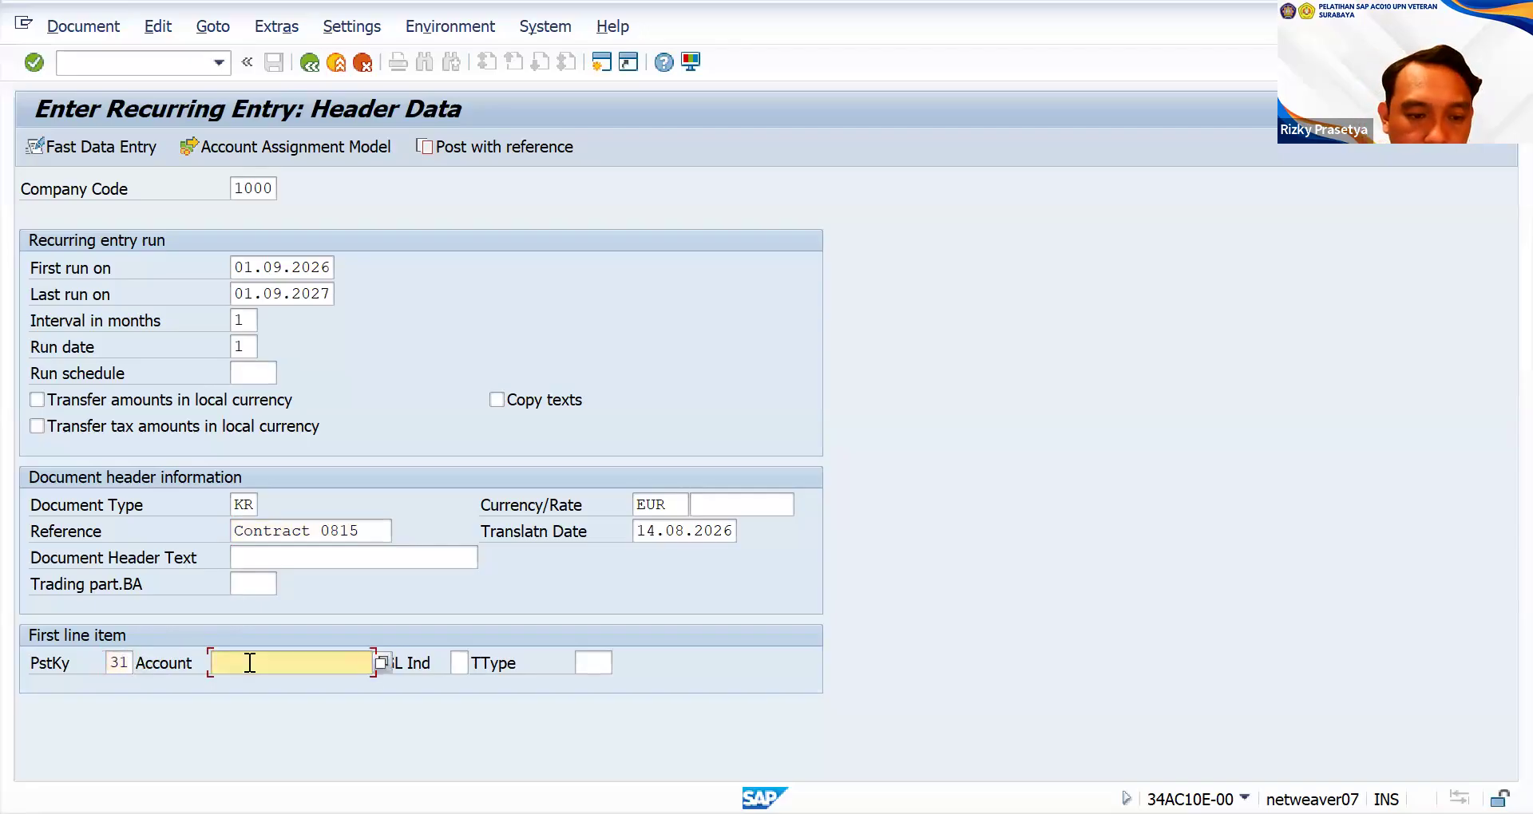
type("a")
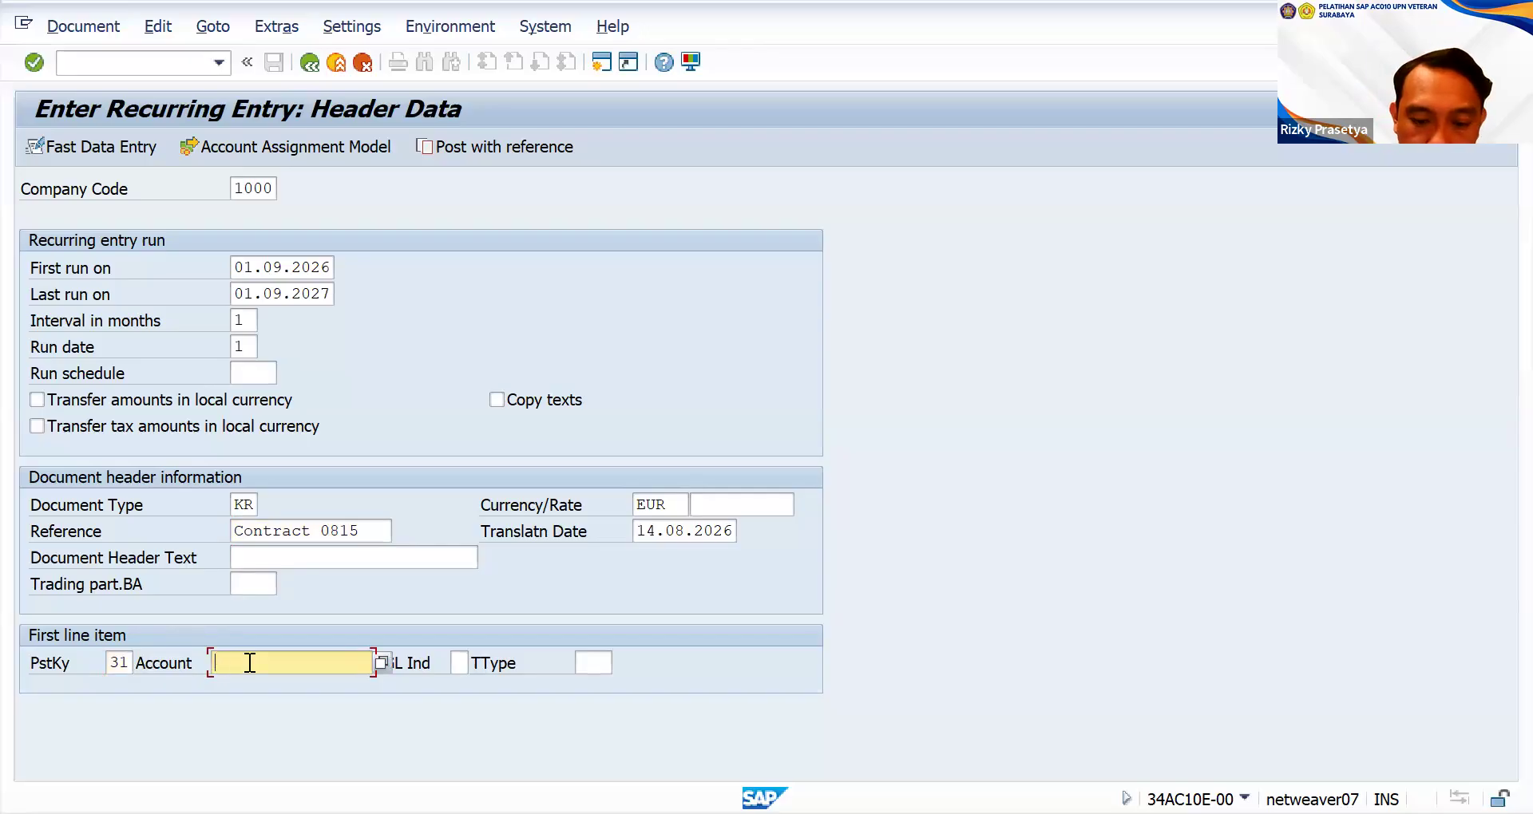
type("LAND")
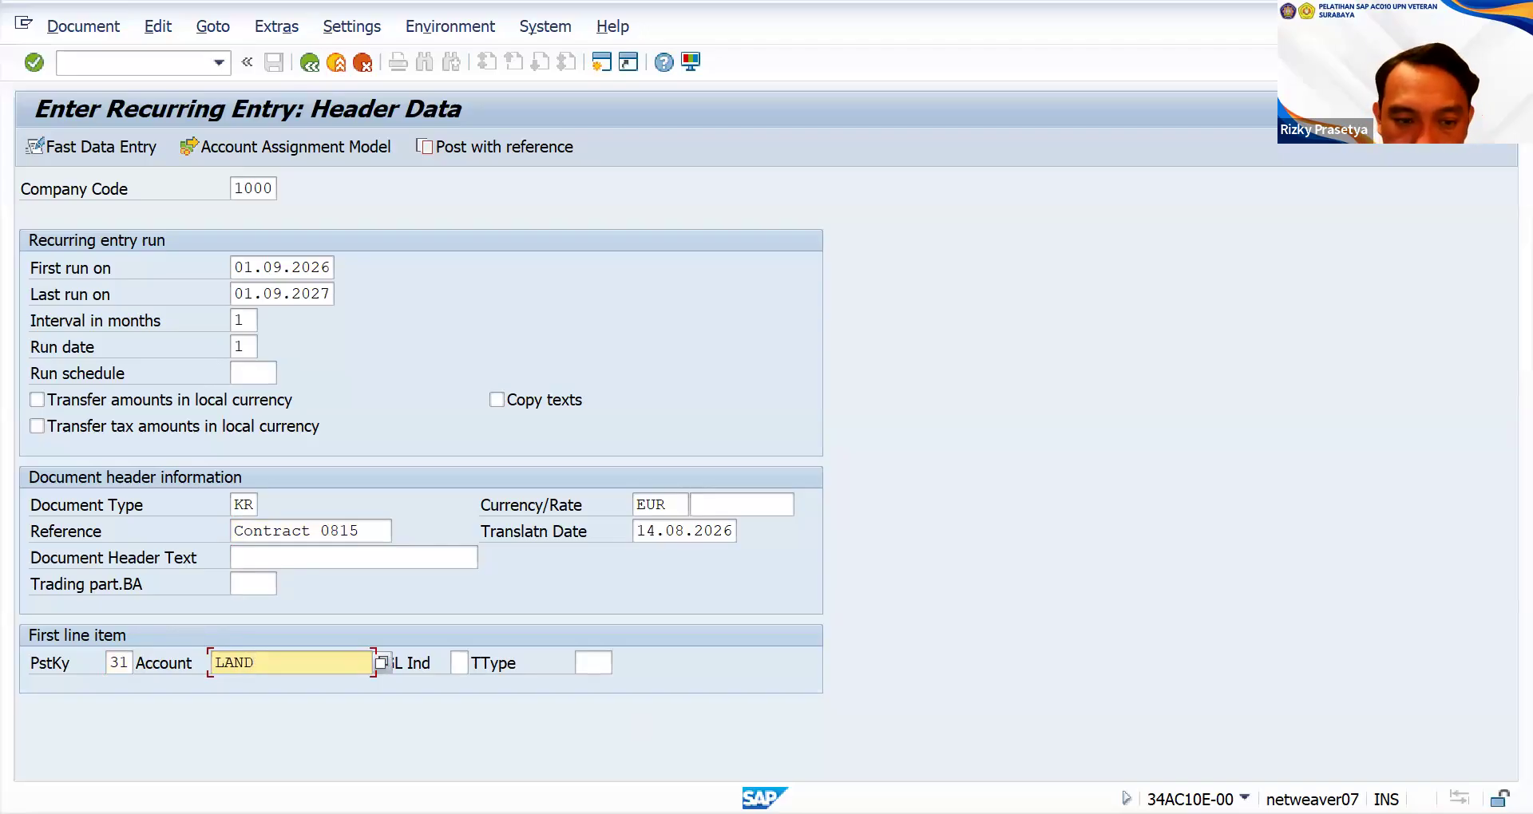
key("Return")
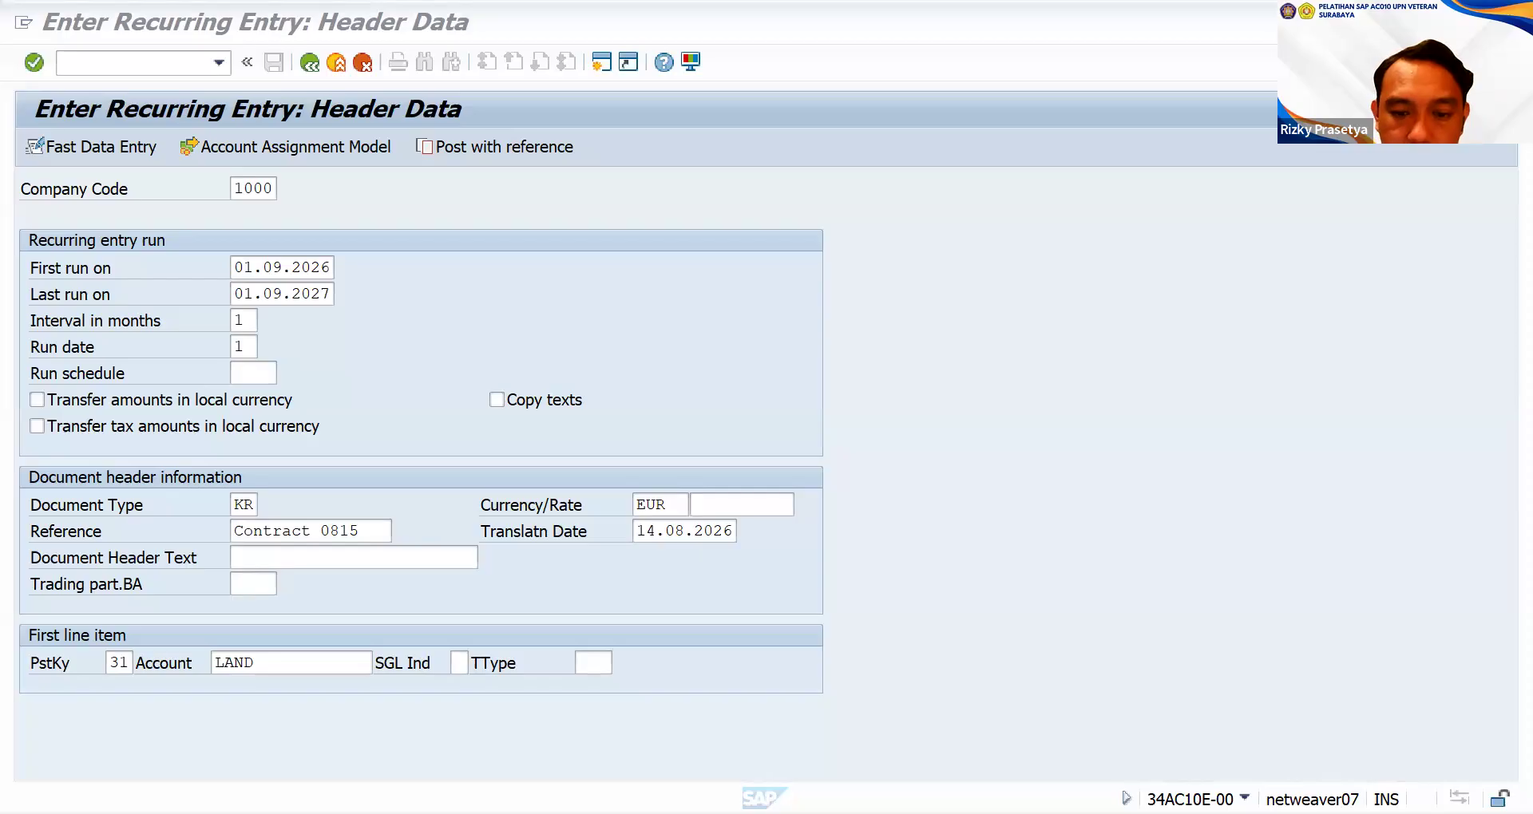
left_click(222, 663)
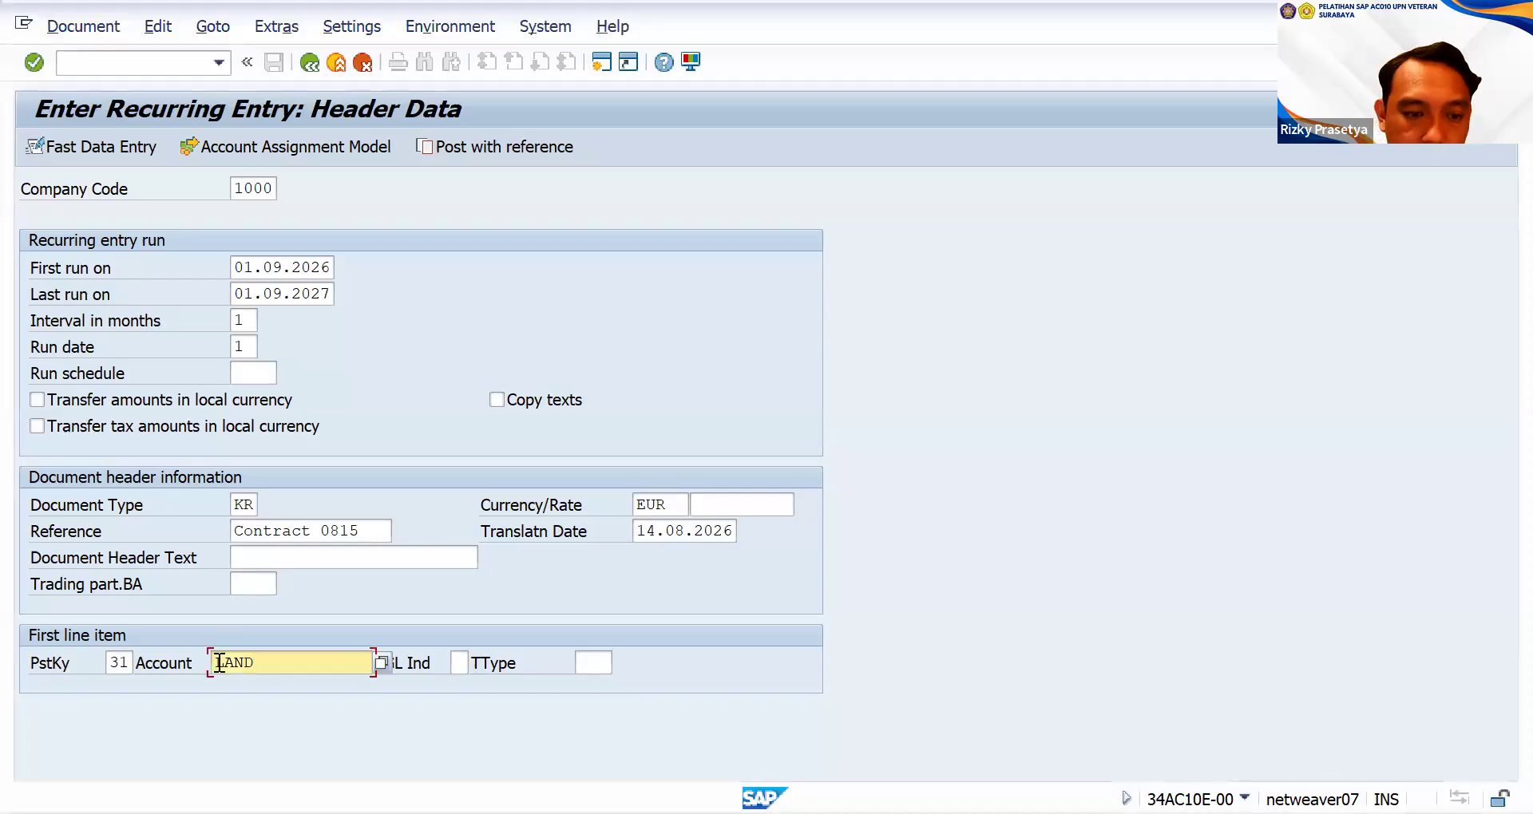
double_click(218, 662)
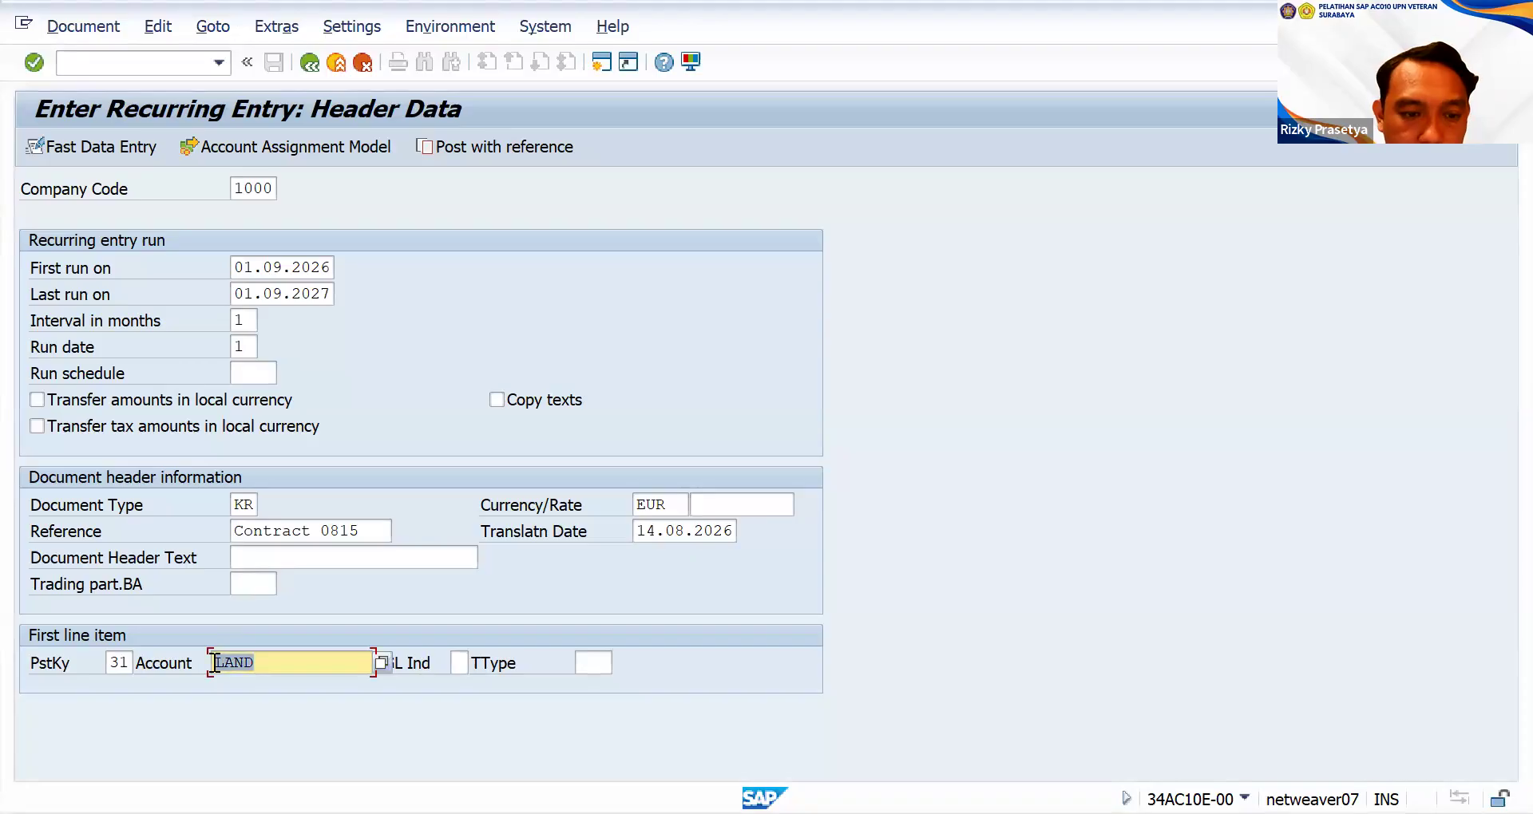
key("BackSpace")
type("LANDLRDE00")
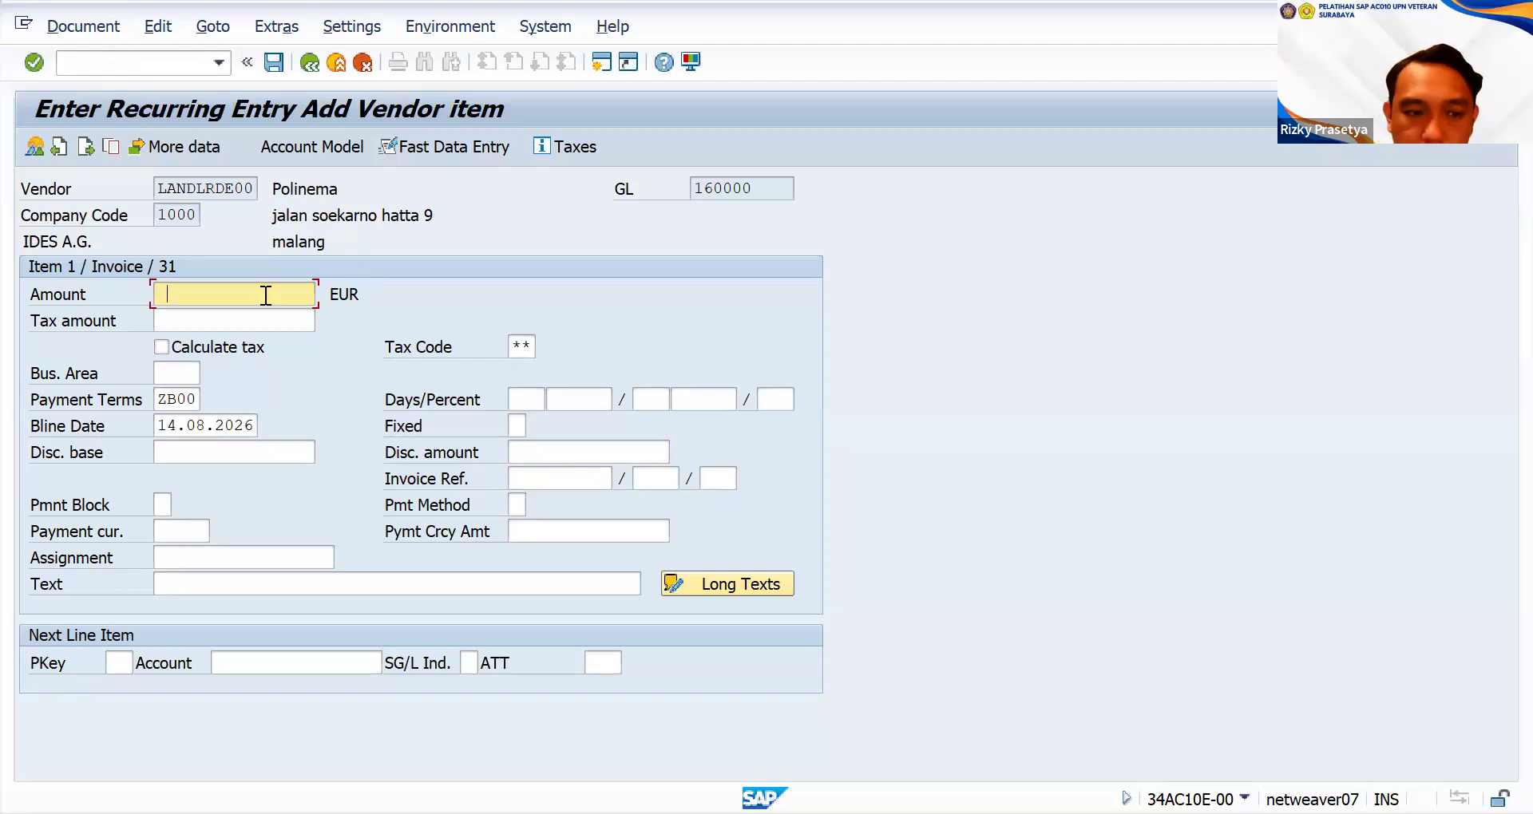
- Set the vendor item's amount to 2000 EUR and its text to =RENT
type("000")
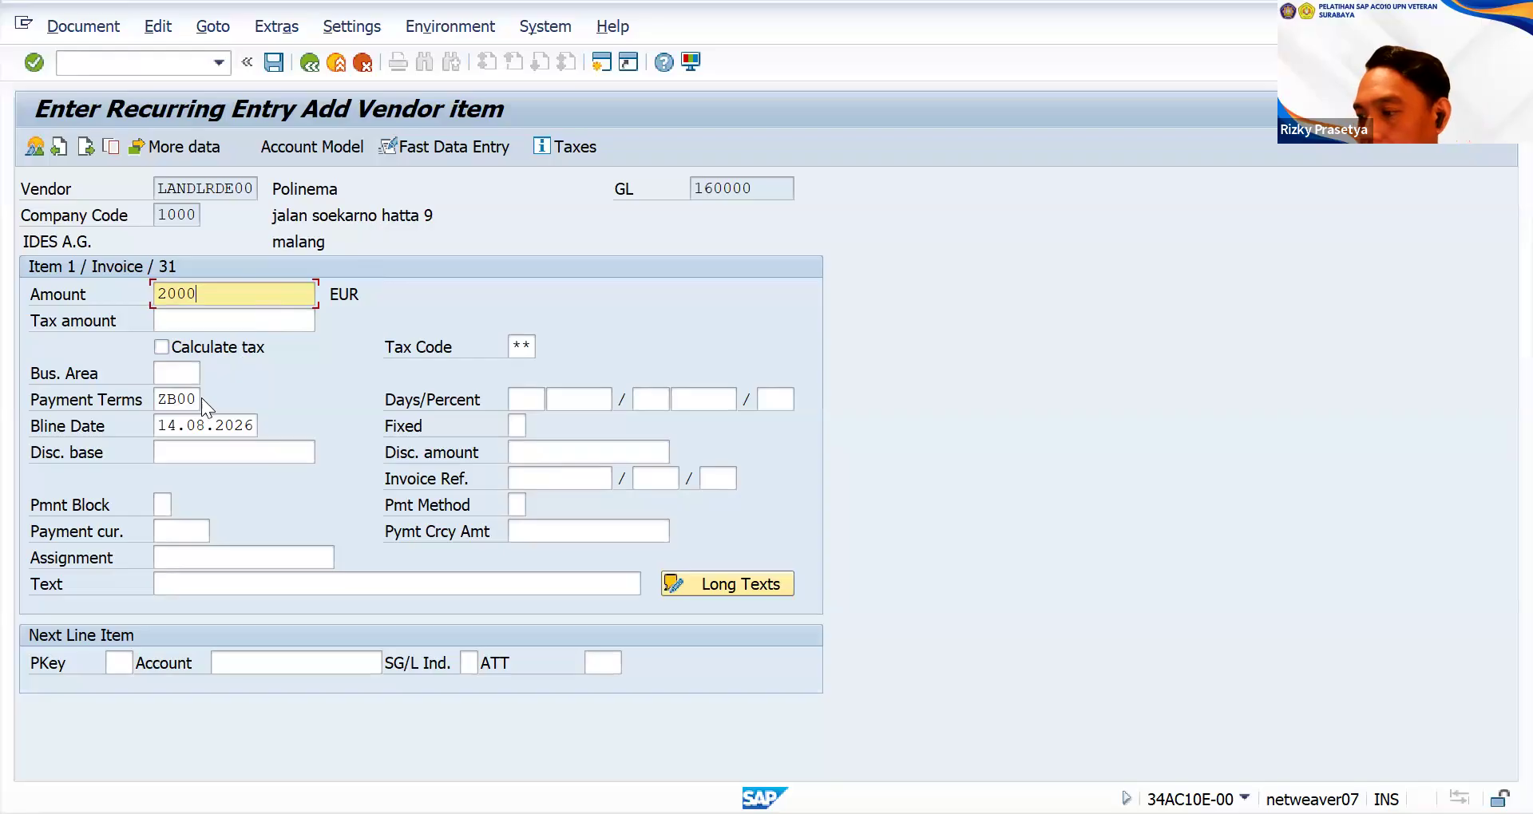
left_click(226, 578)
type("=RENT")
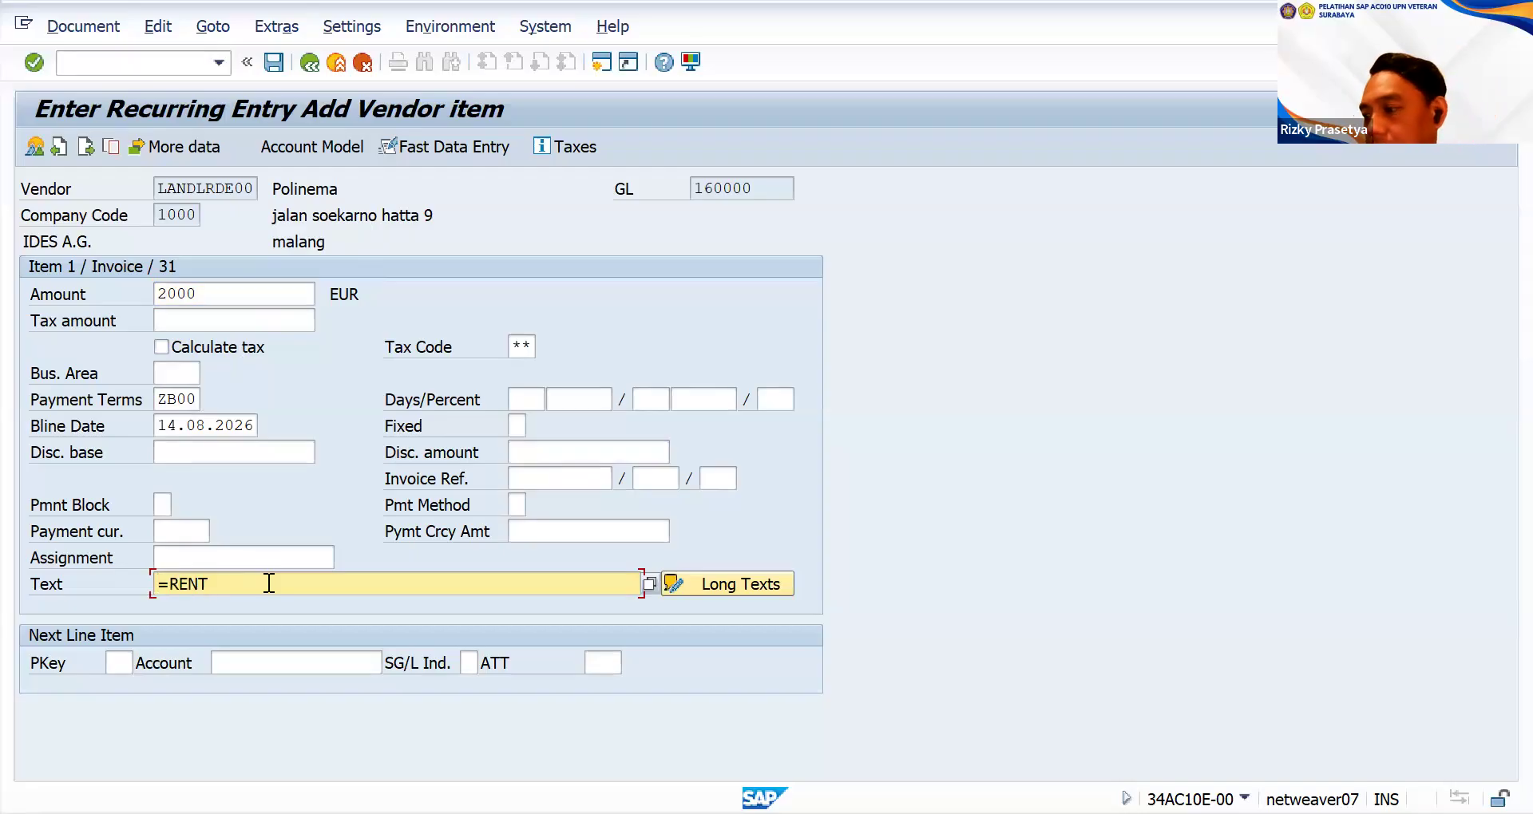
- Enter posting key 40 and G/L account 470000 for the next line item and continue to that item
left_click(117, 664)
type("40")
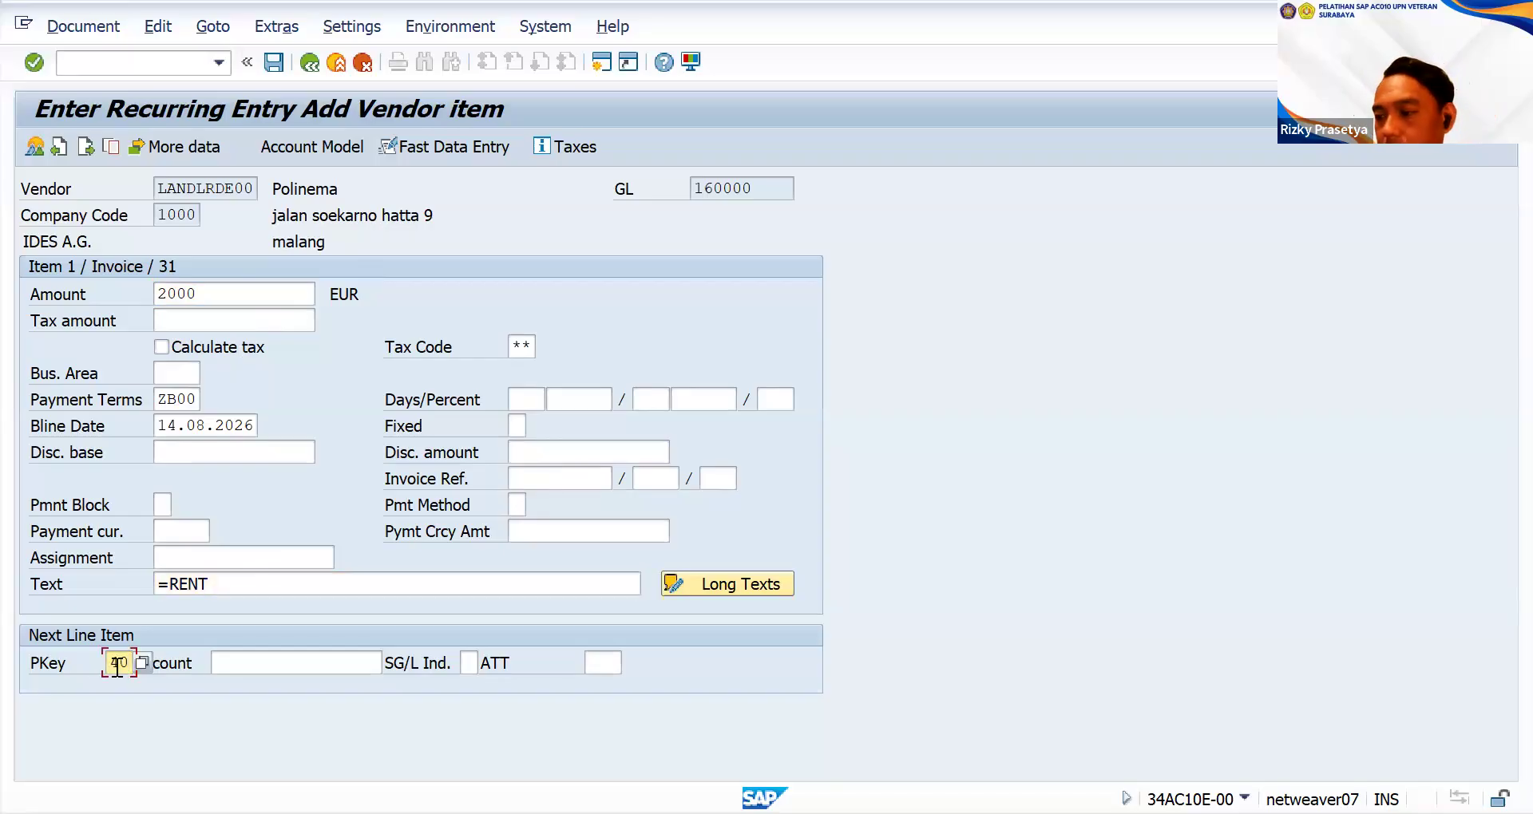
left_click(255, 663)
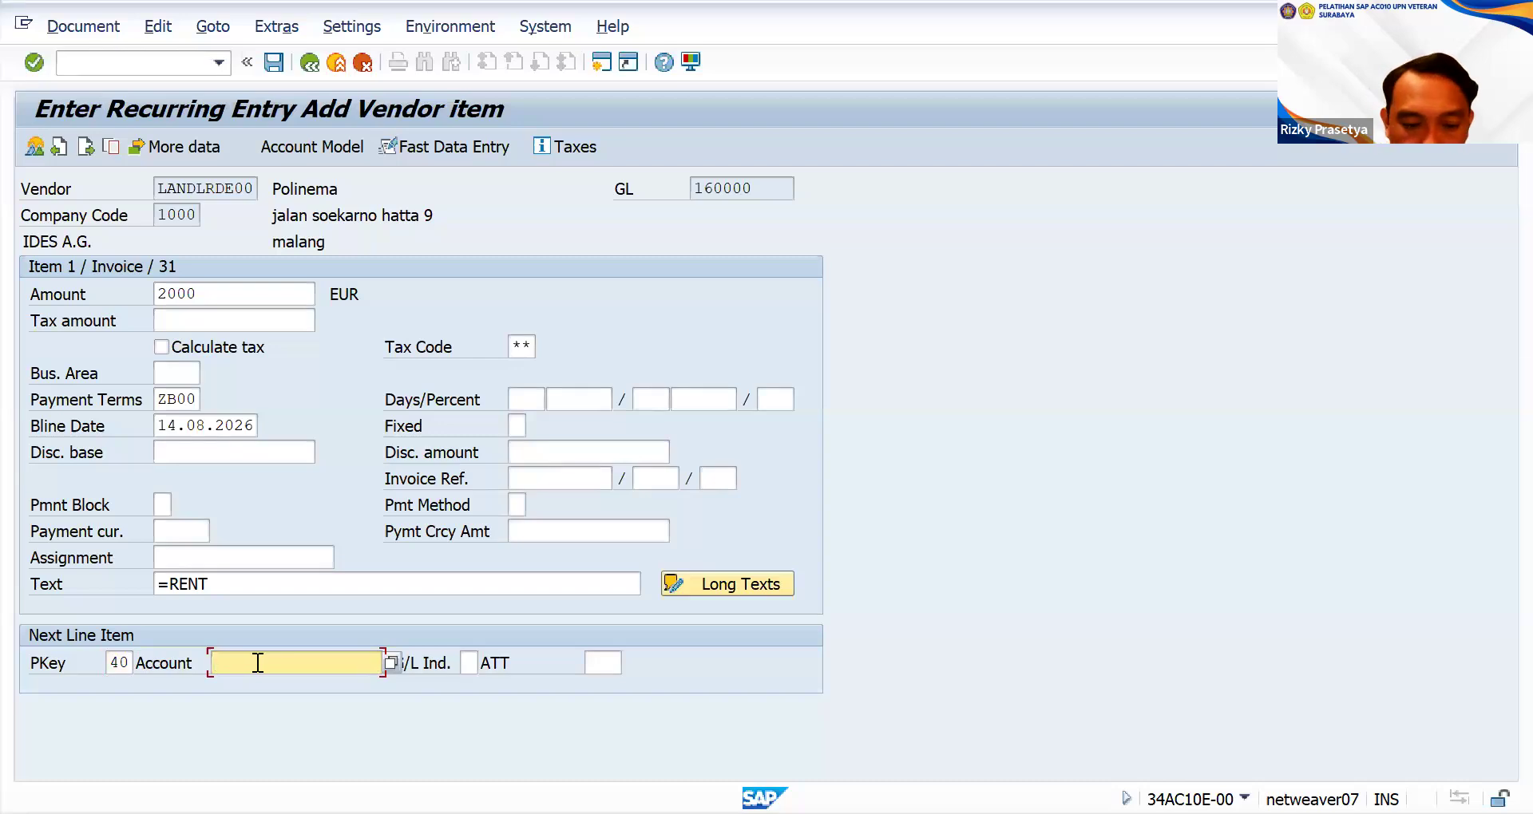
type("470000")
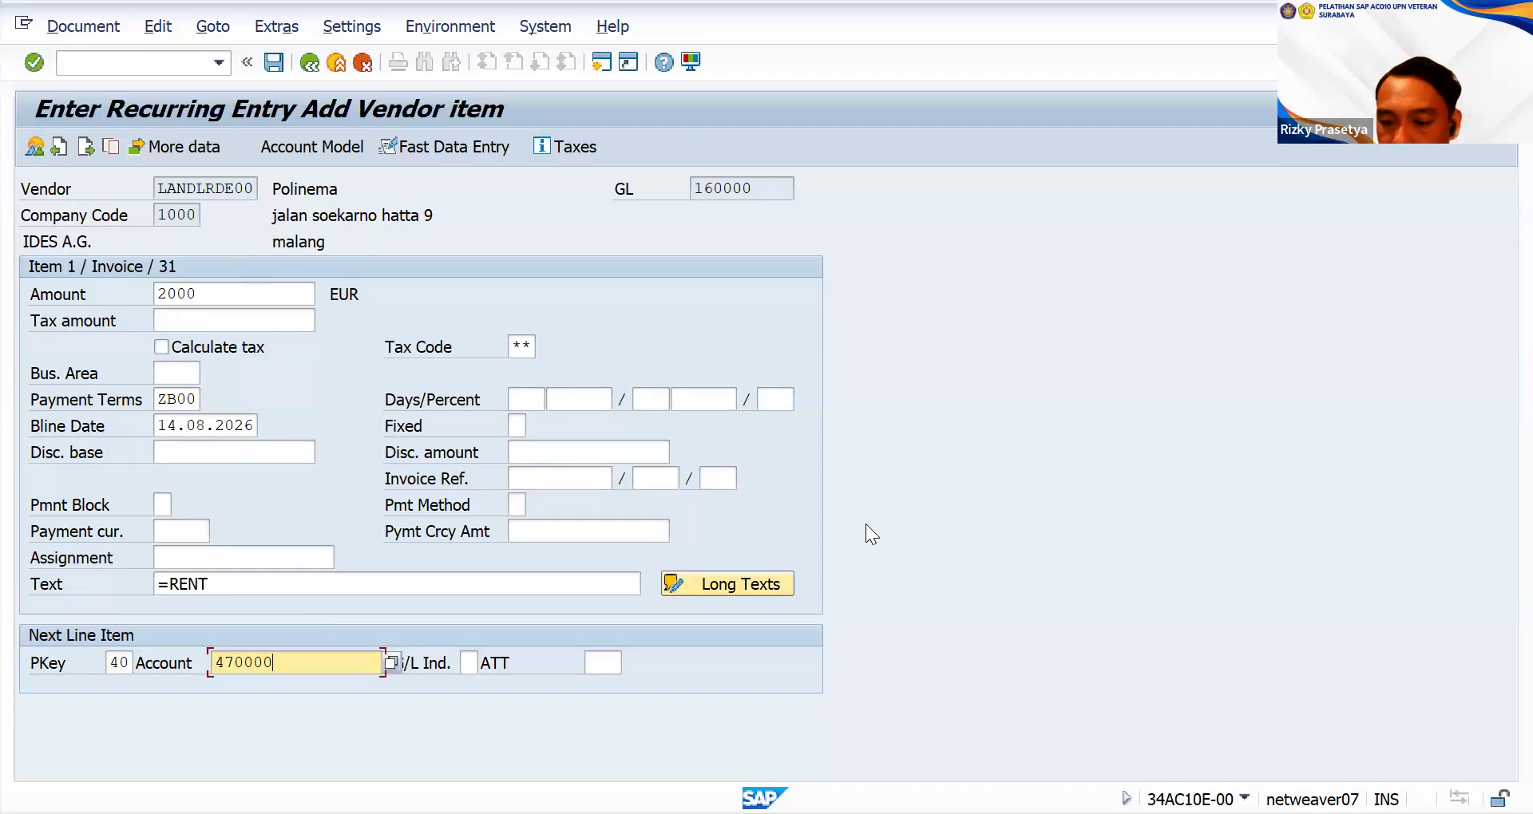
key("Return")
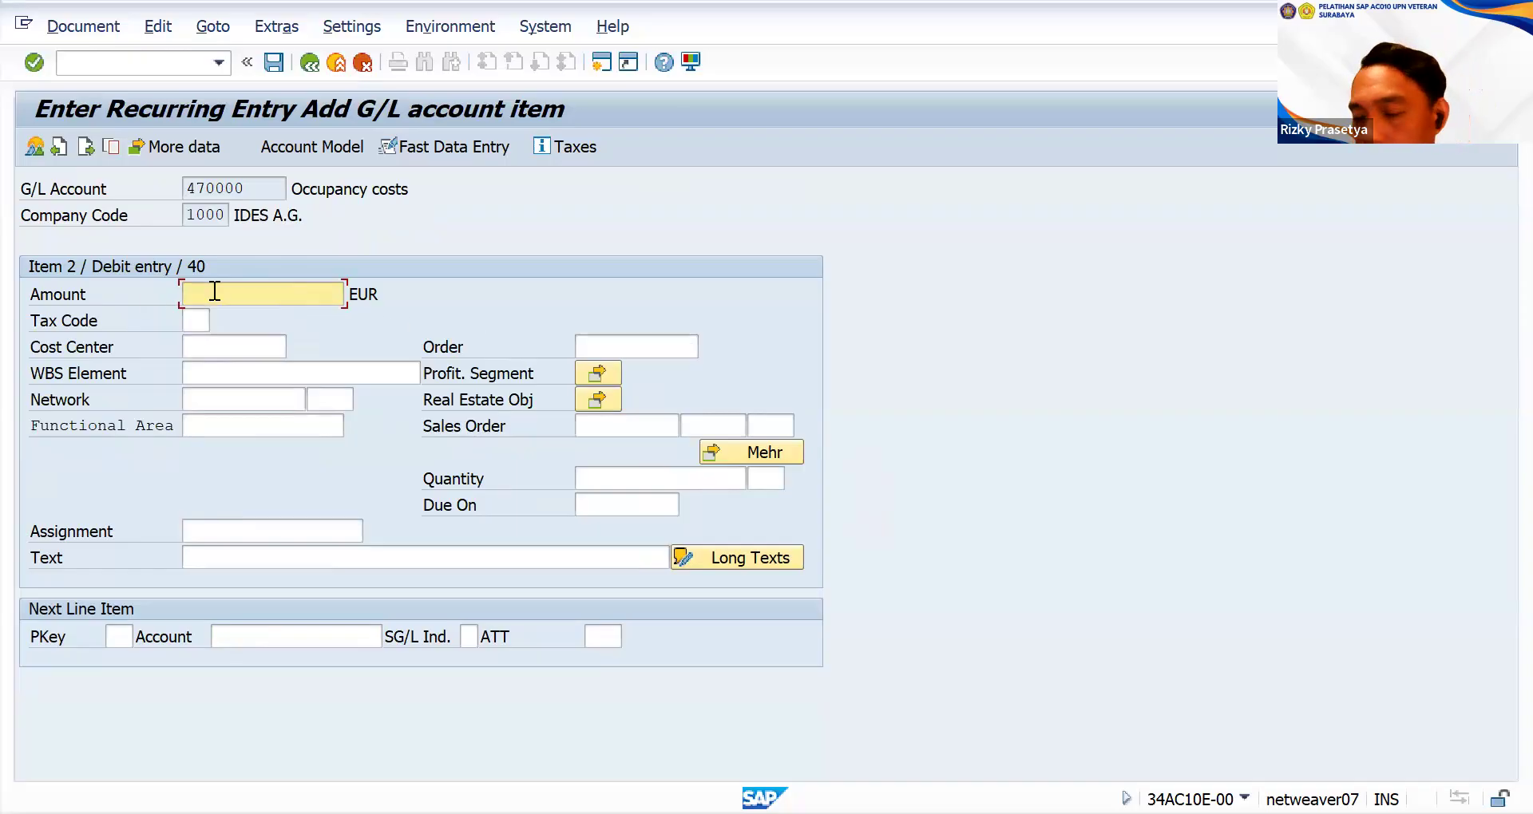
- Set the G/L item's amount to 2000 EUR and choose tax code 0I (Input tax 0%)
type("20")
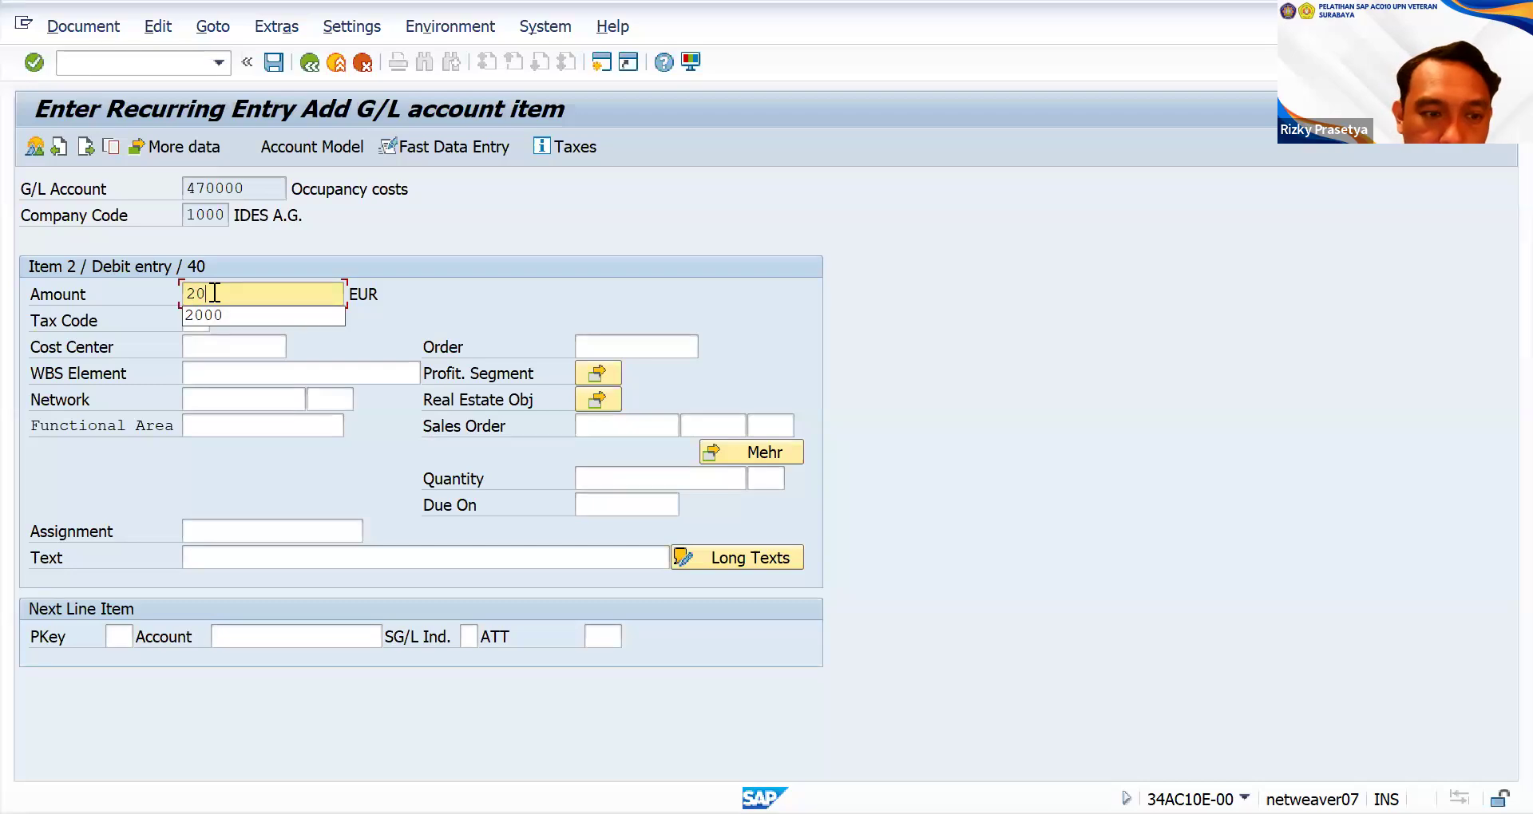
type("00")
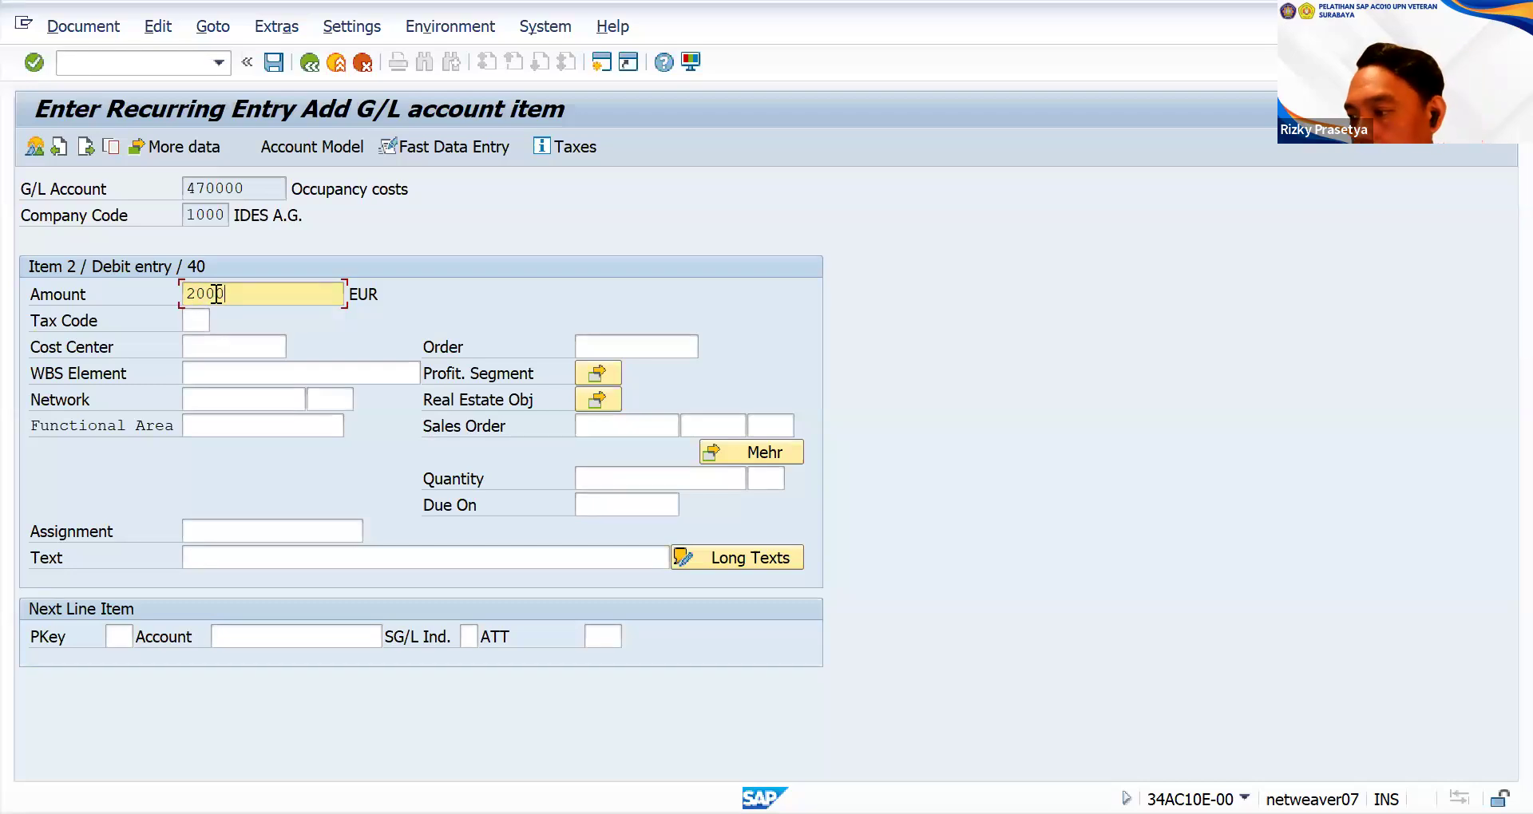
left_click(195, 318)
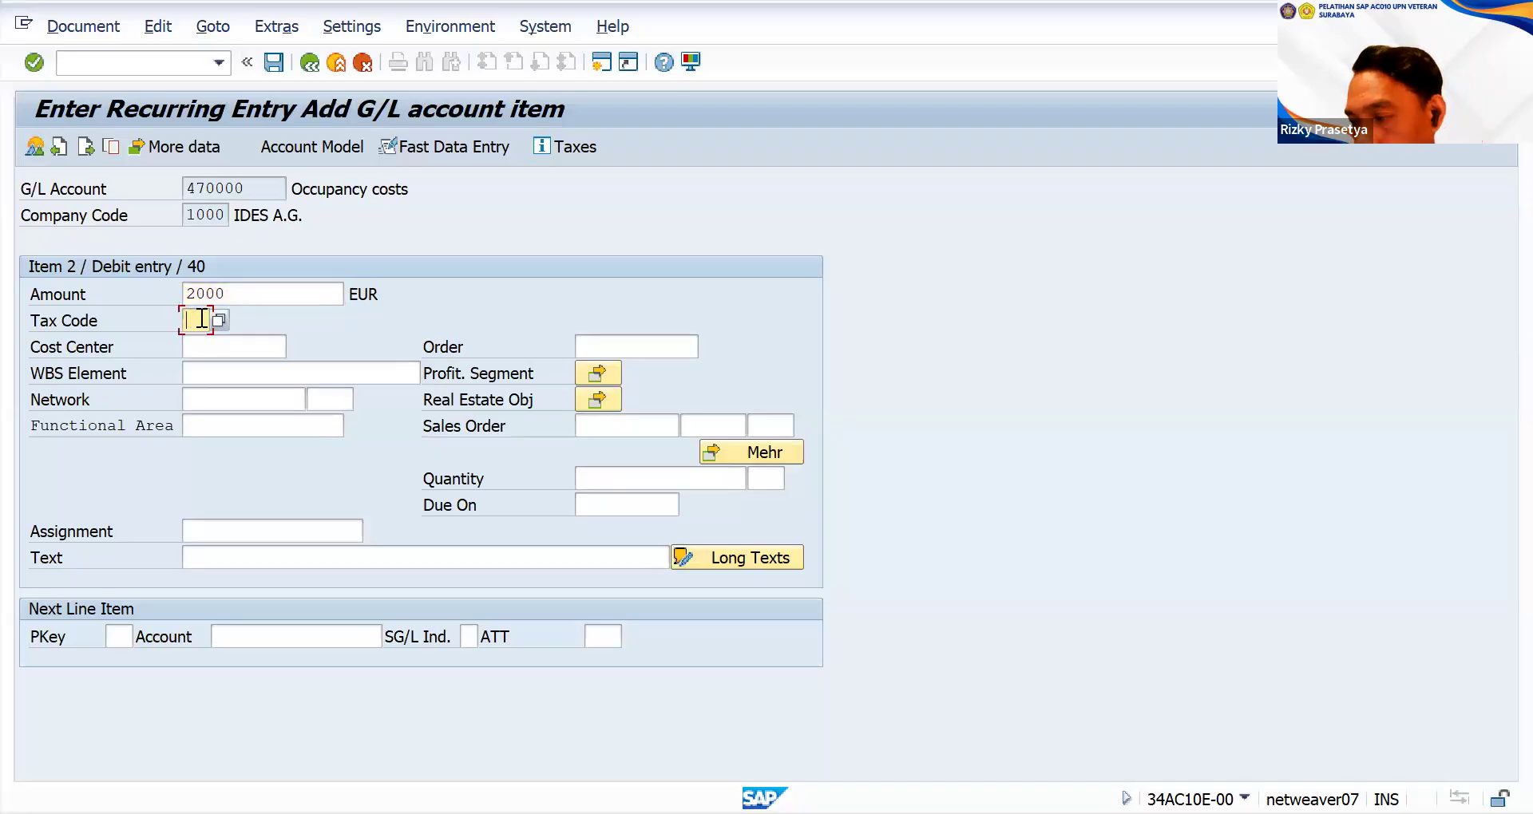
left_click(225, 318)
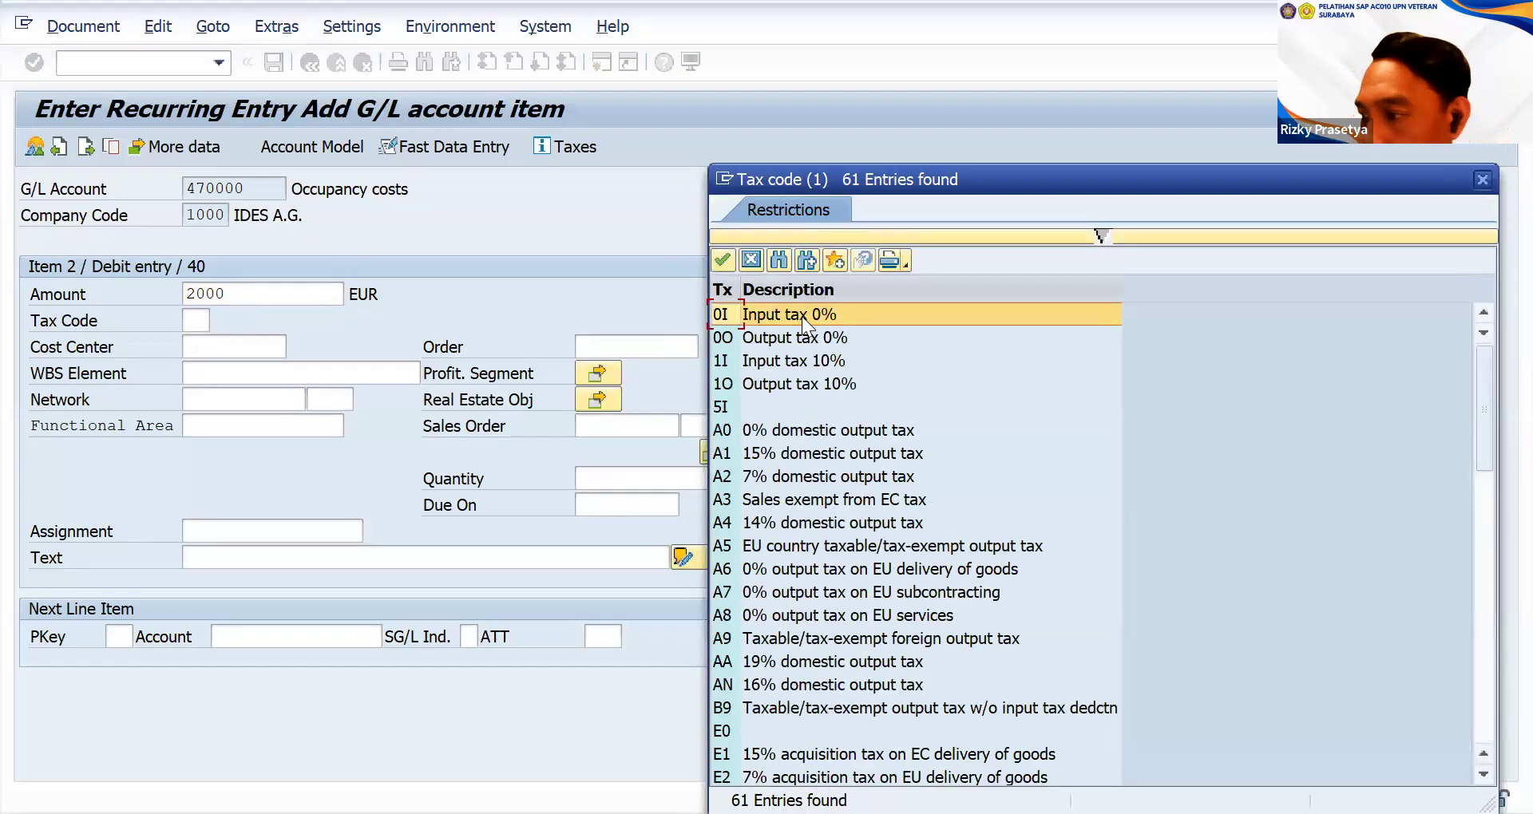
left_click(801, 315)
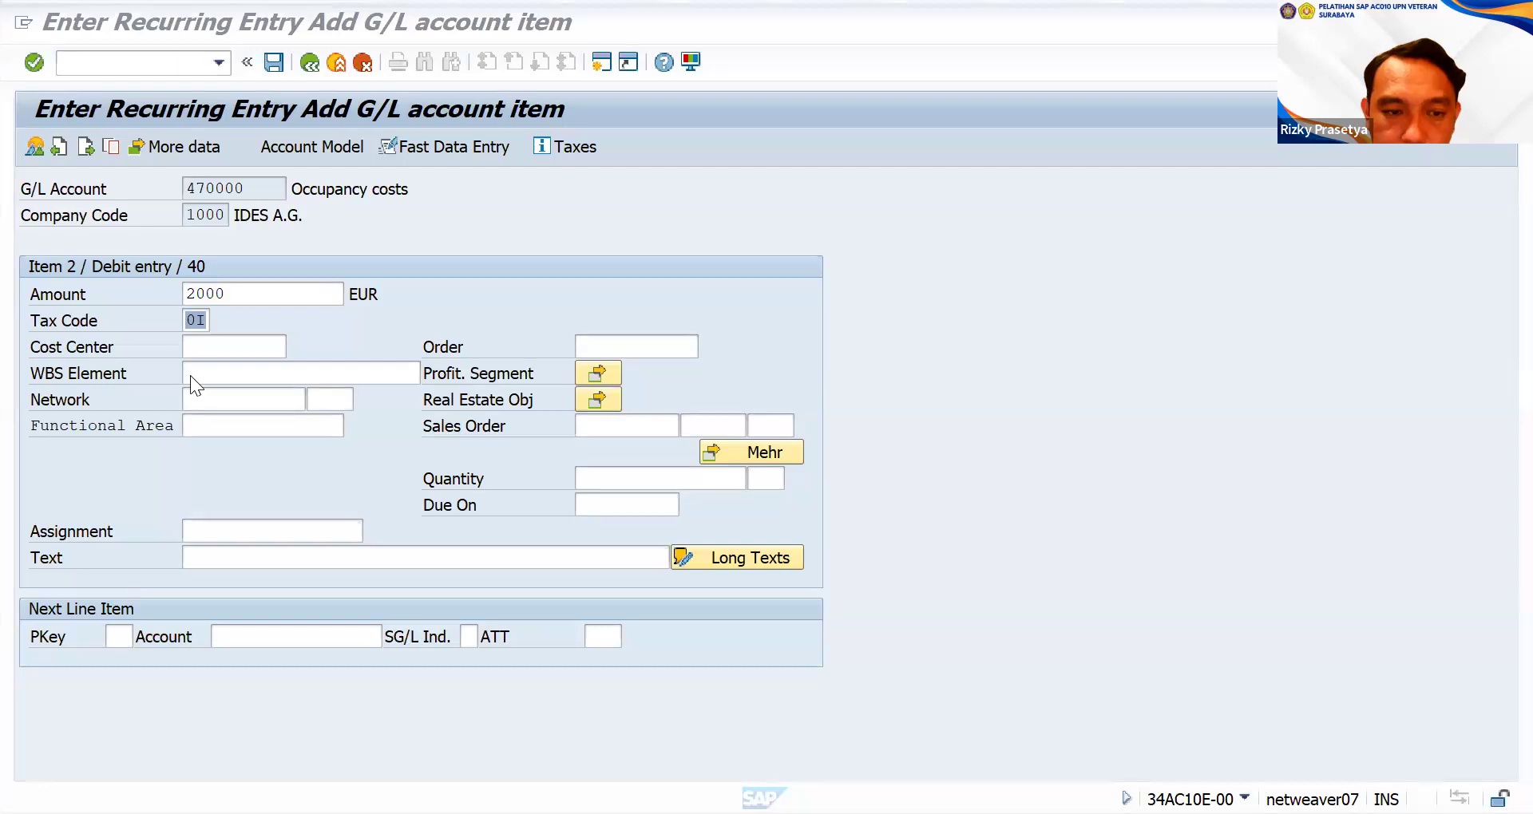
- Assign cost center CC-E00 to the G/L item and save the recurring entry document
left_click(208, 346)
type("CC1E00")
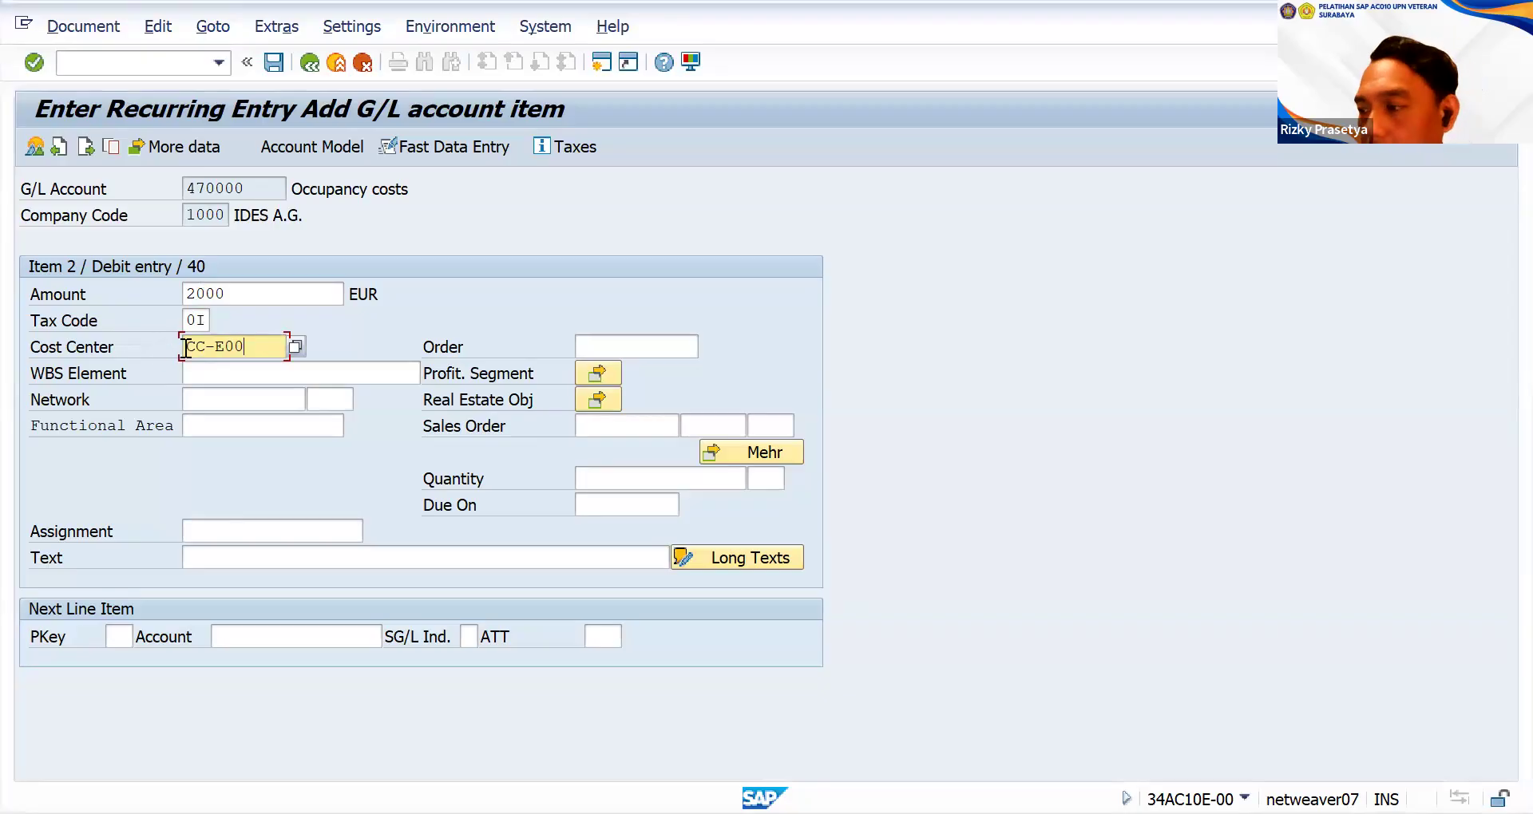
left_click(273, 64)
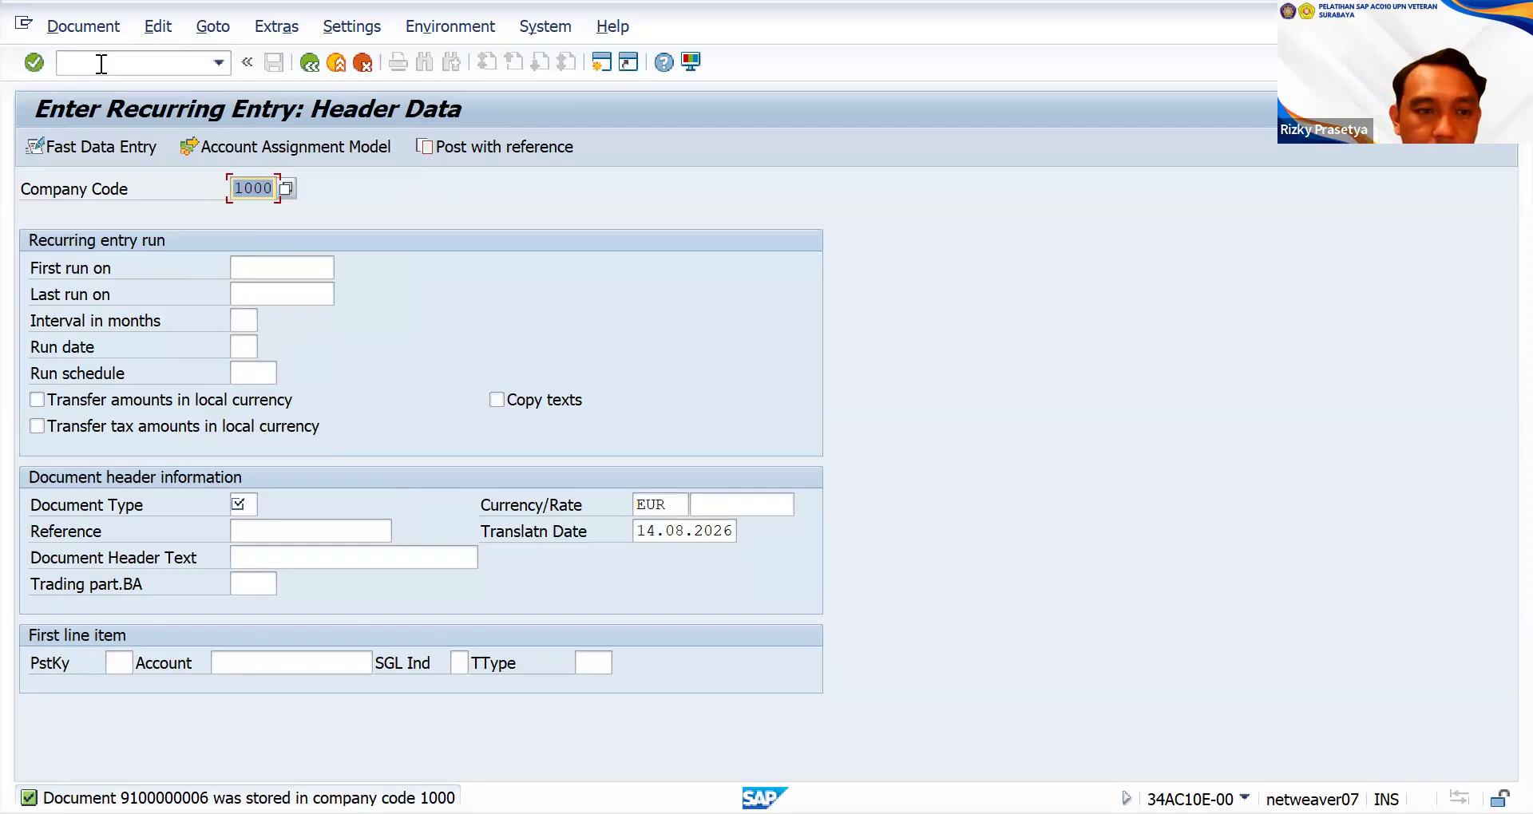
- Exit the recurring entry screen and open Execute for recurring entries in the periodic processing of Accounts Payable
left_click(340, 62)
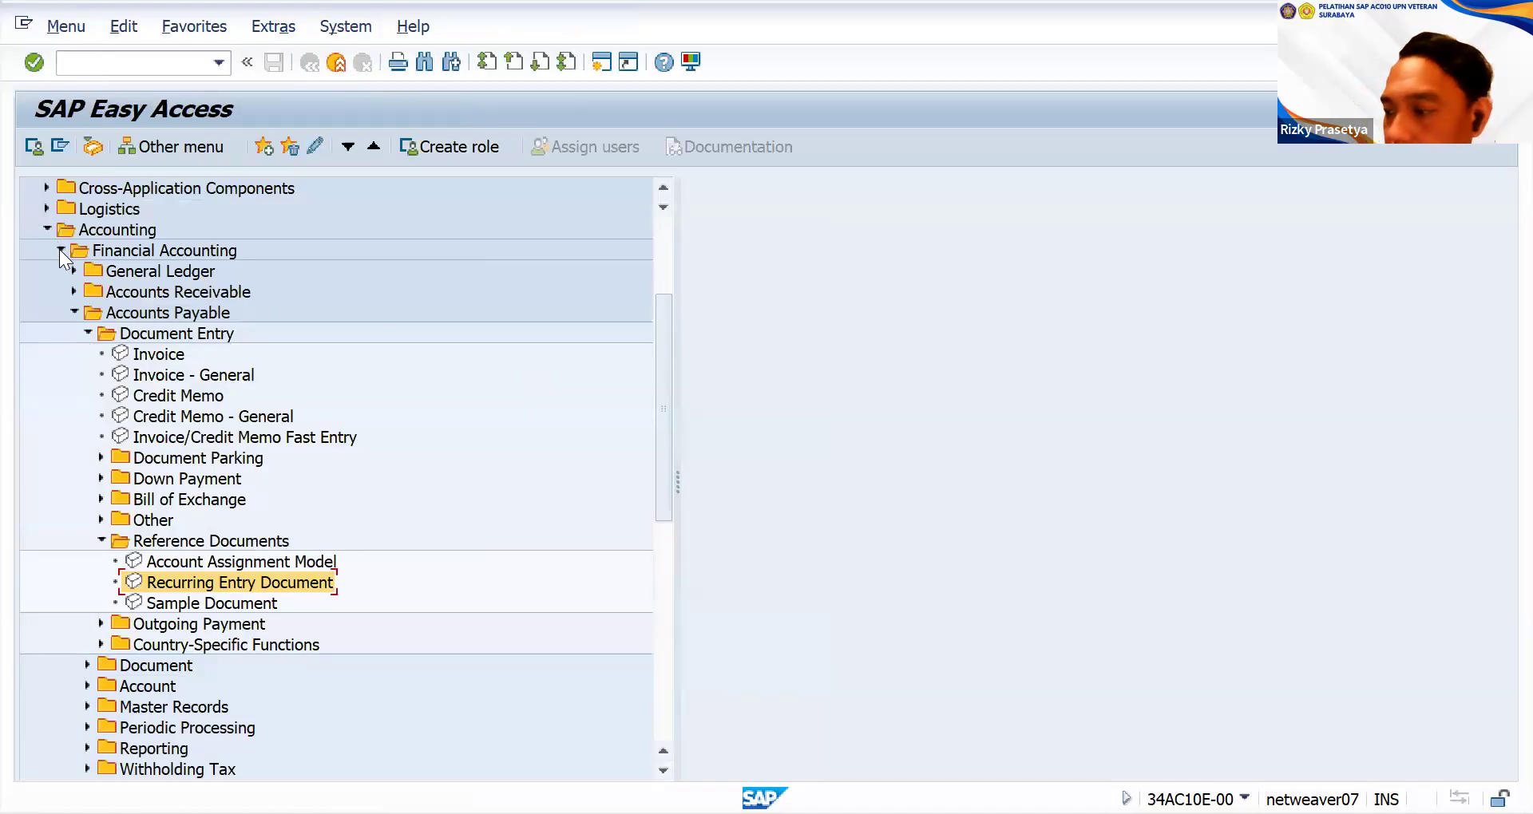
left_click(87, 333)
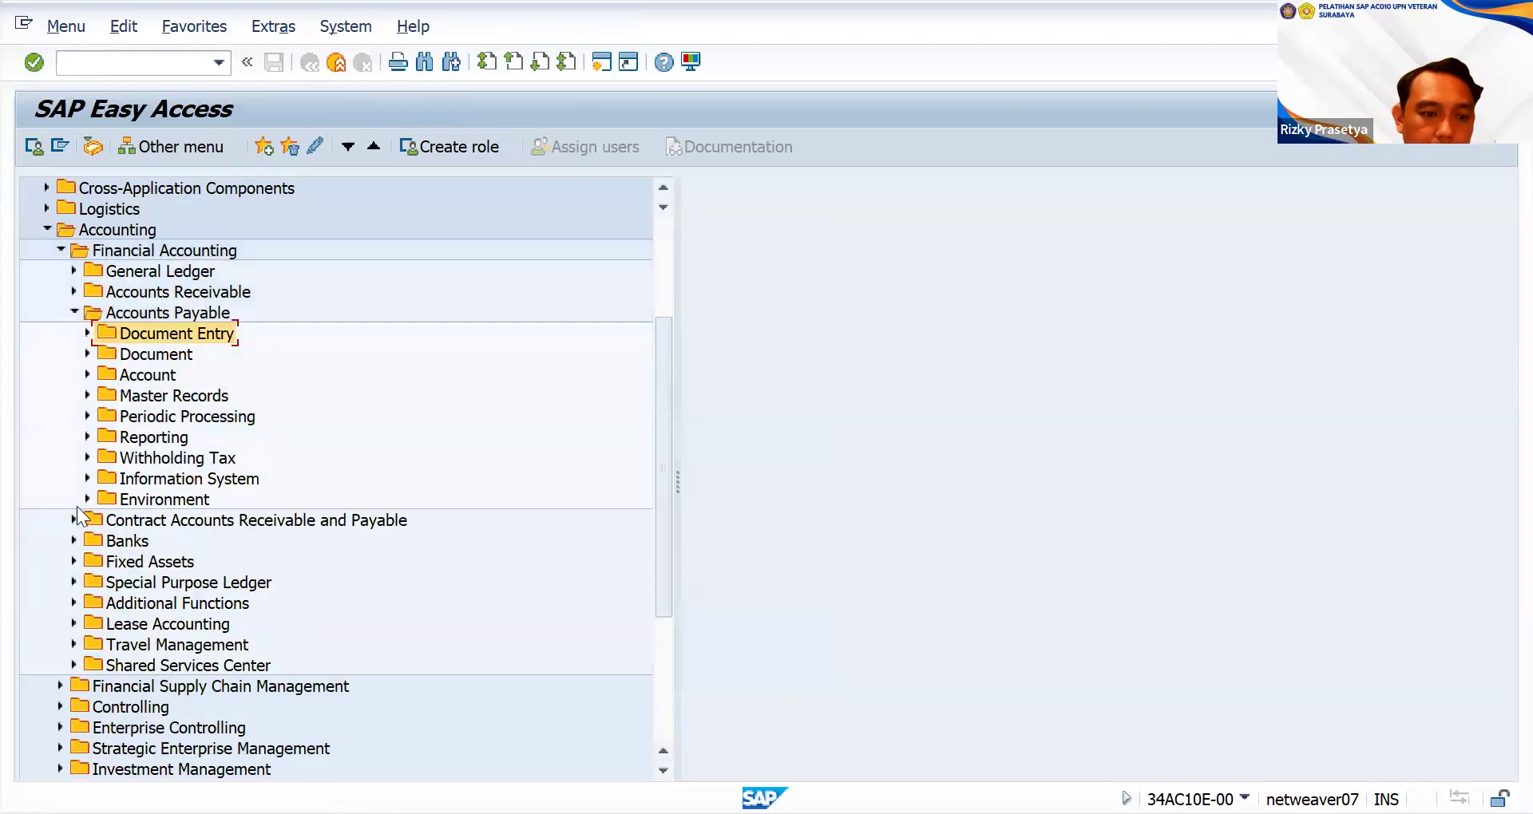
left_click(73, 310)
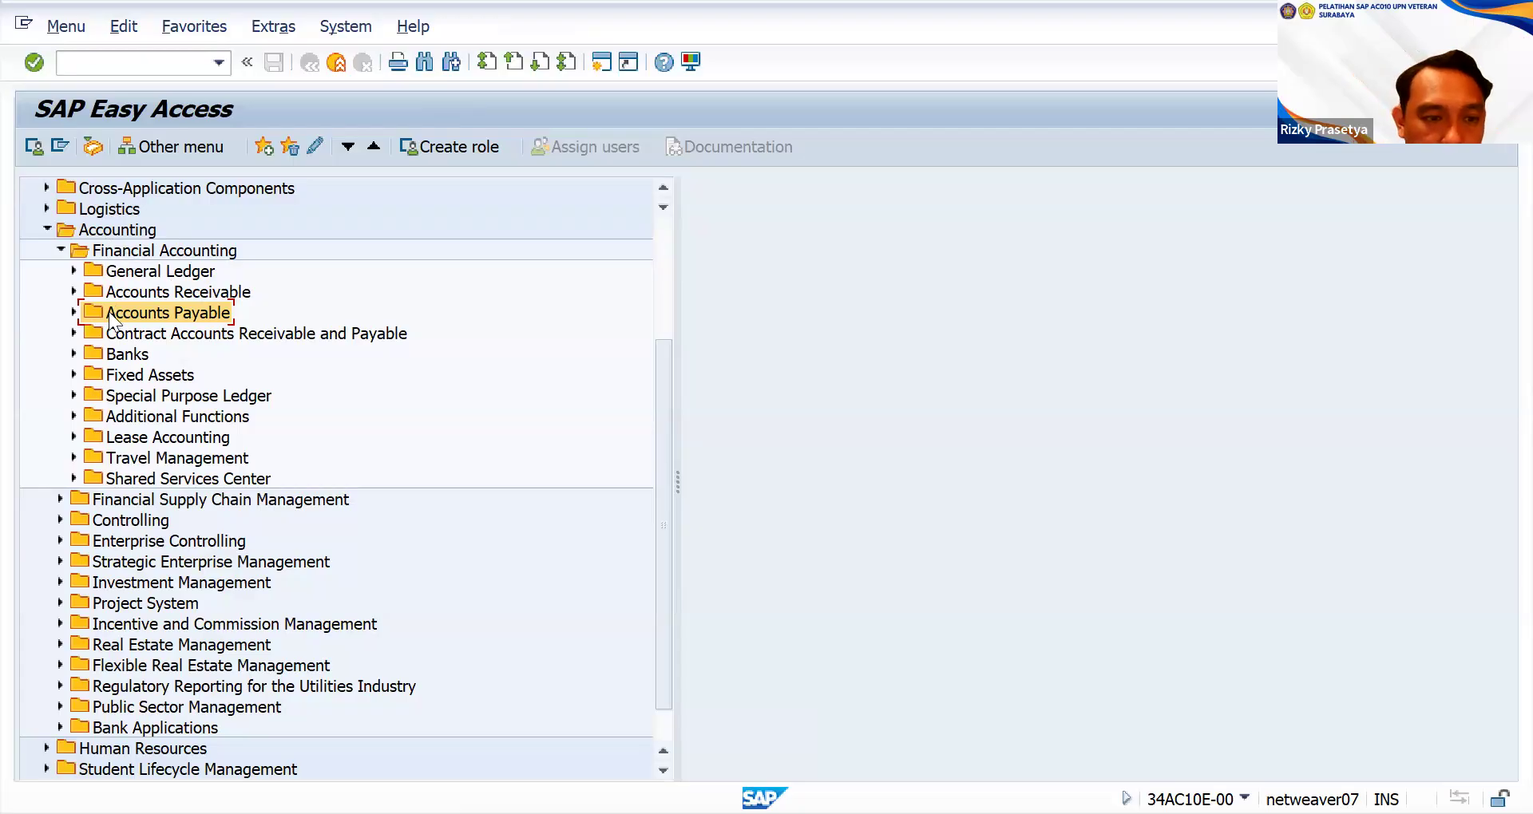
left_click(75, 311)
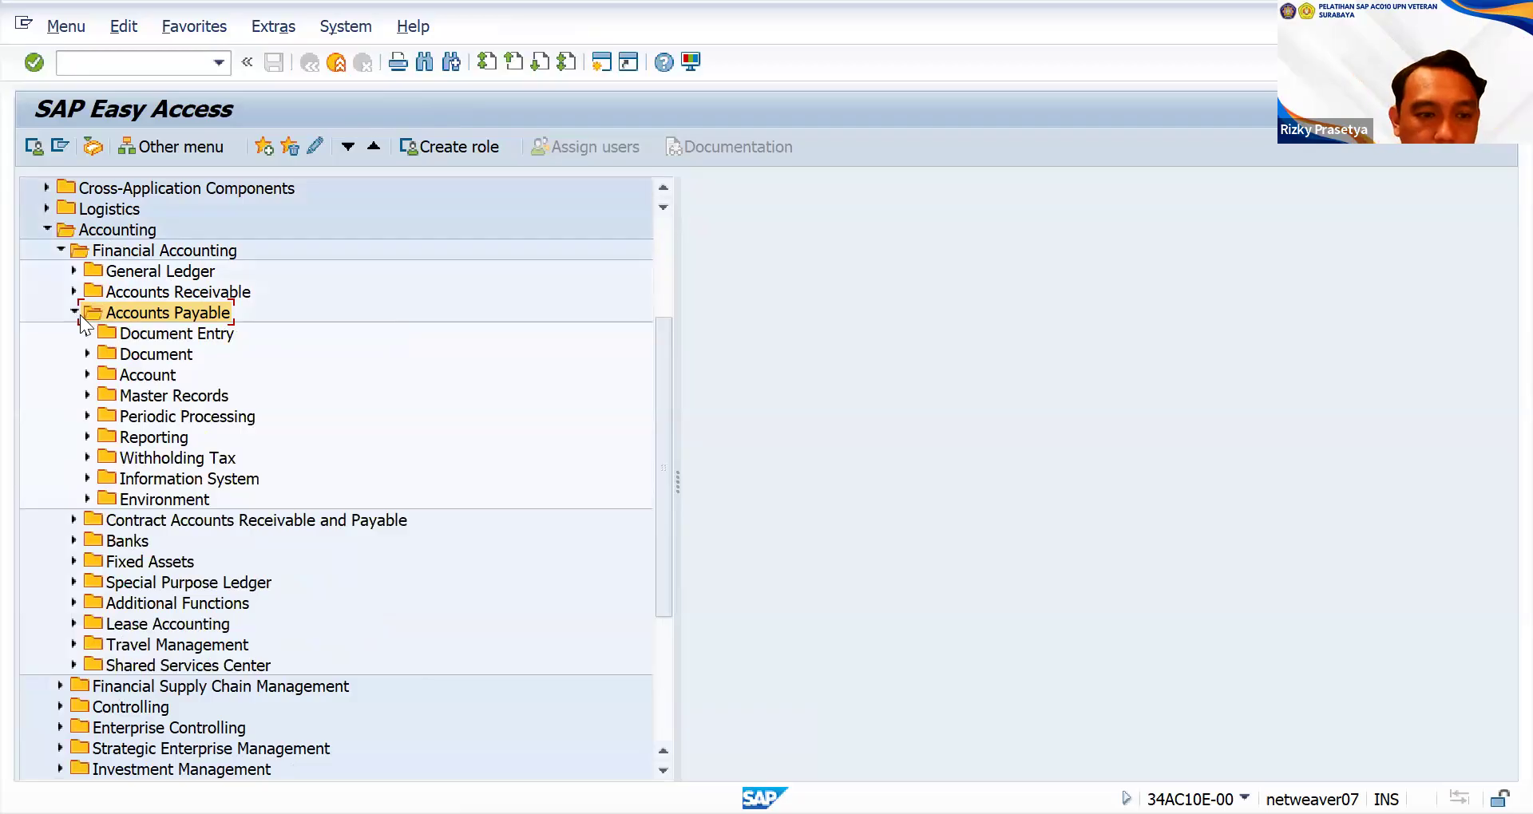
left_click(88, 416)
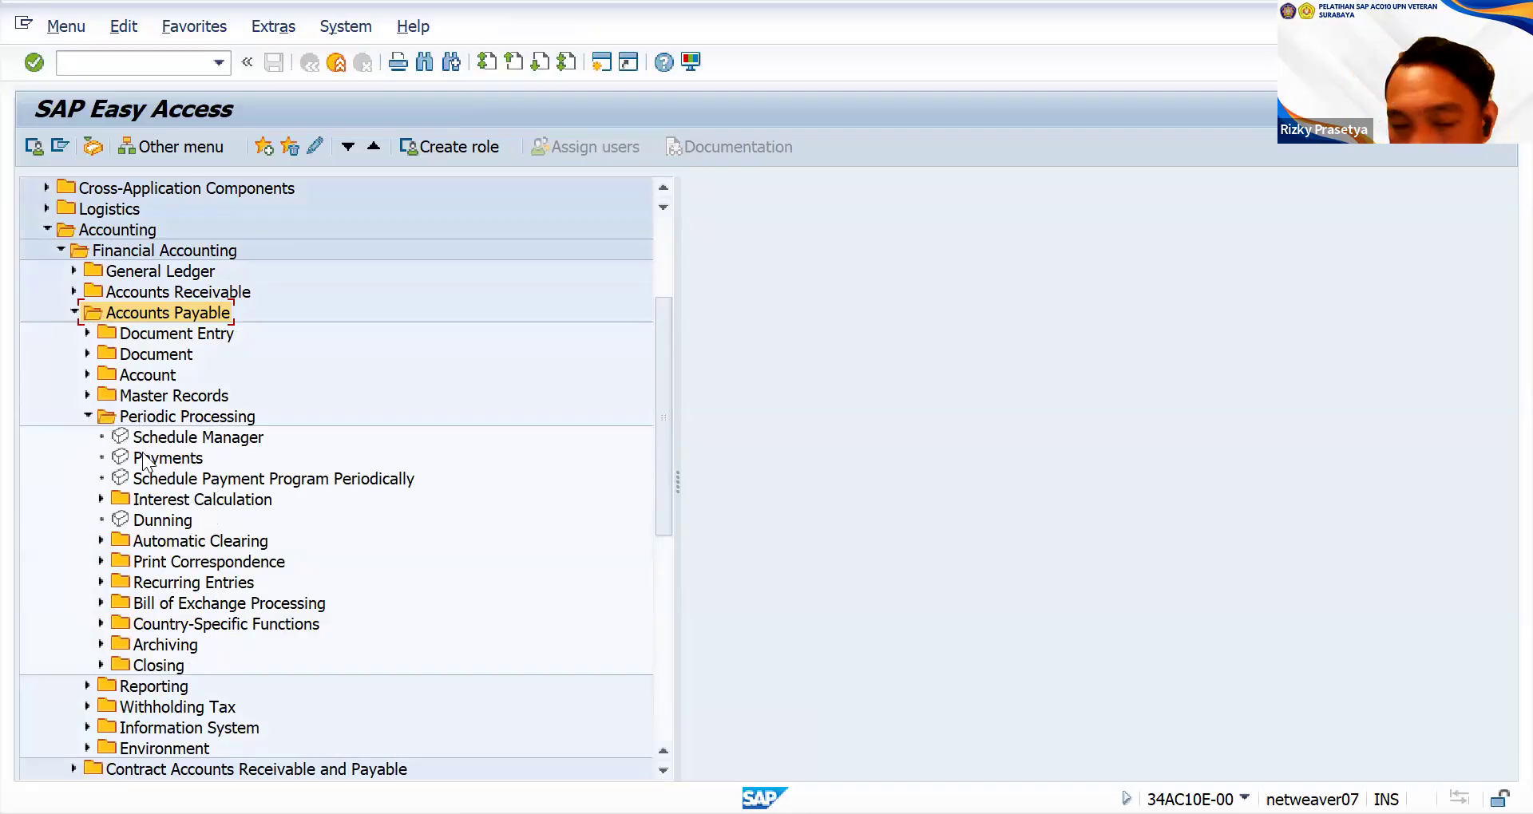
left_click(101, 583)
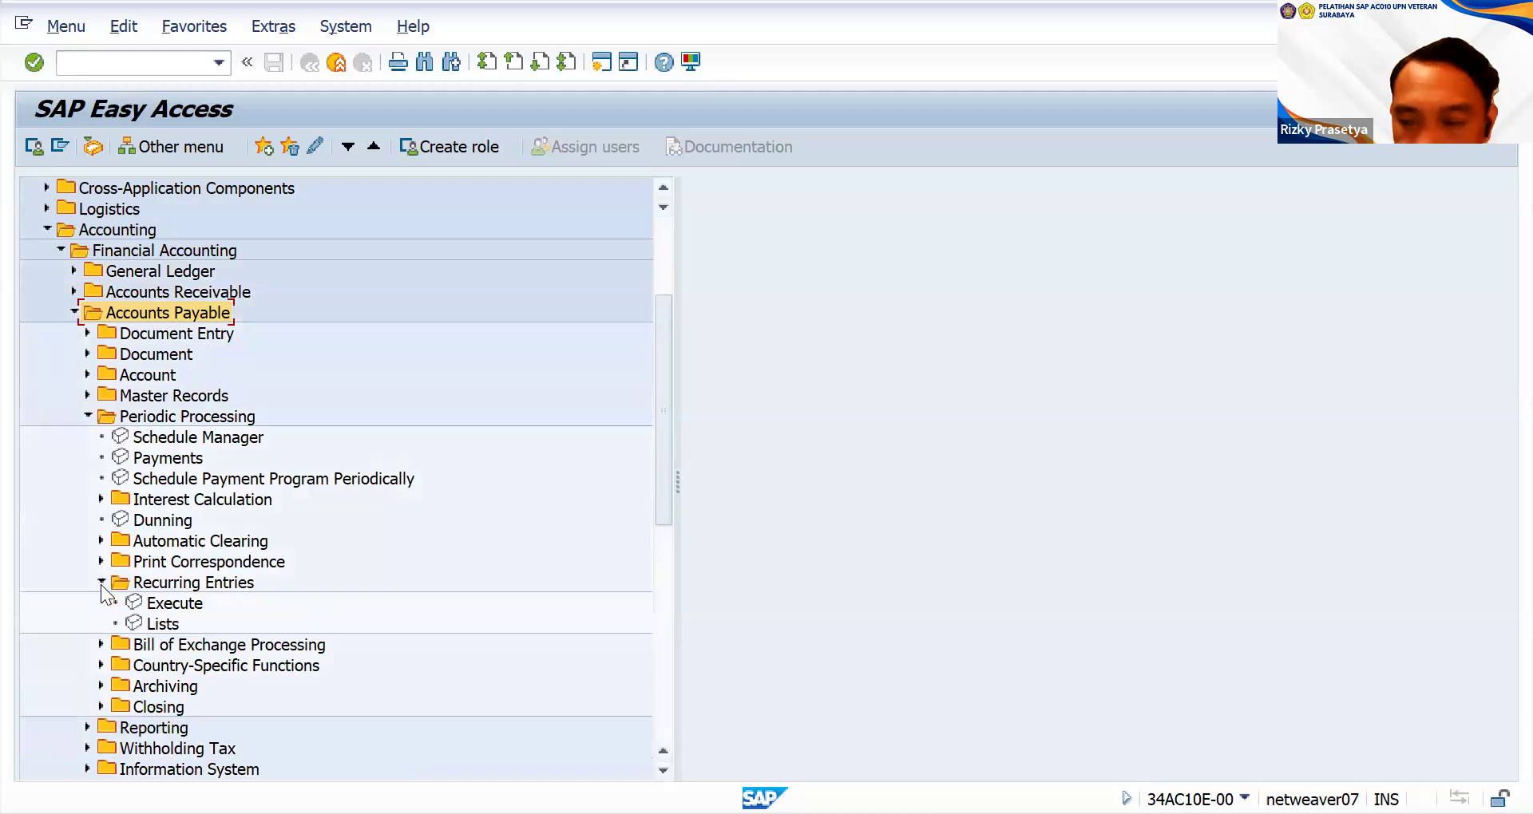
left_click(185, 605)
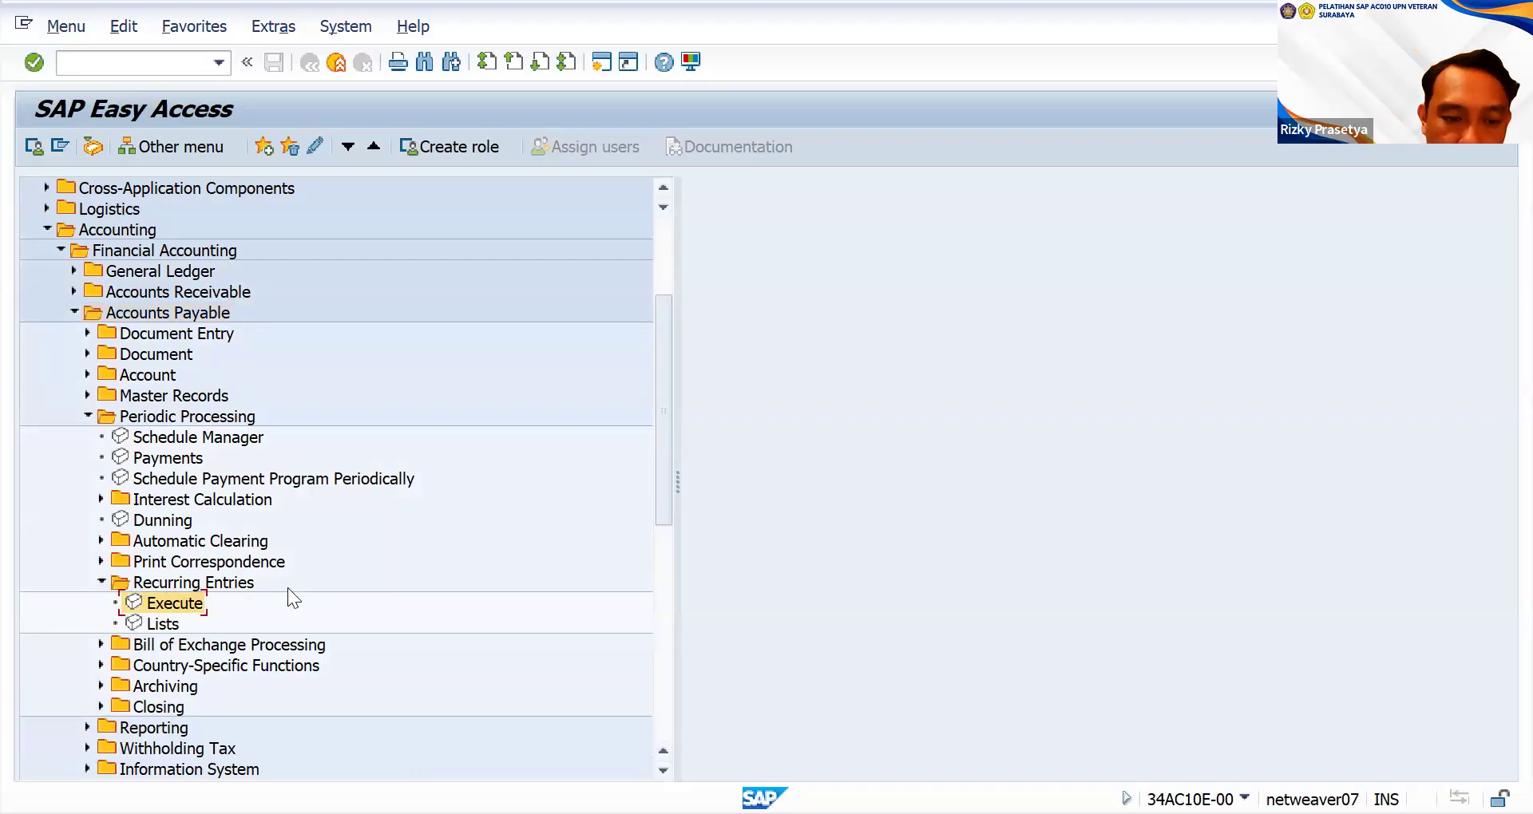
key("Return")
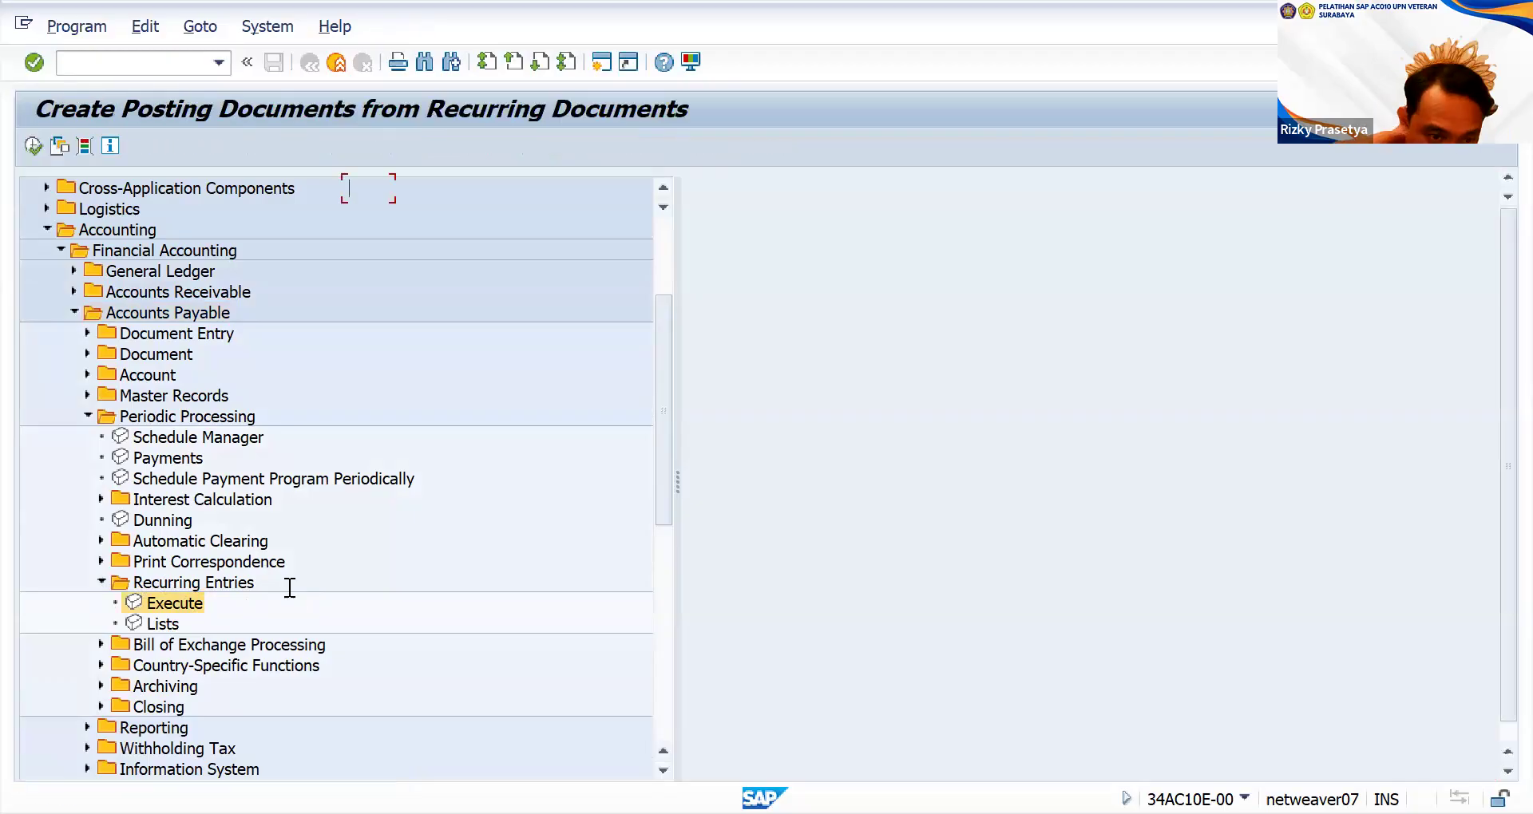
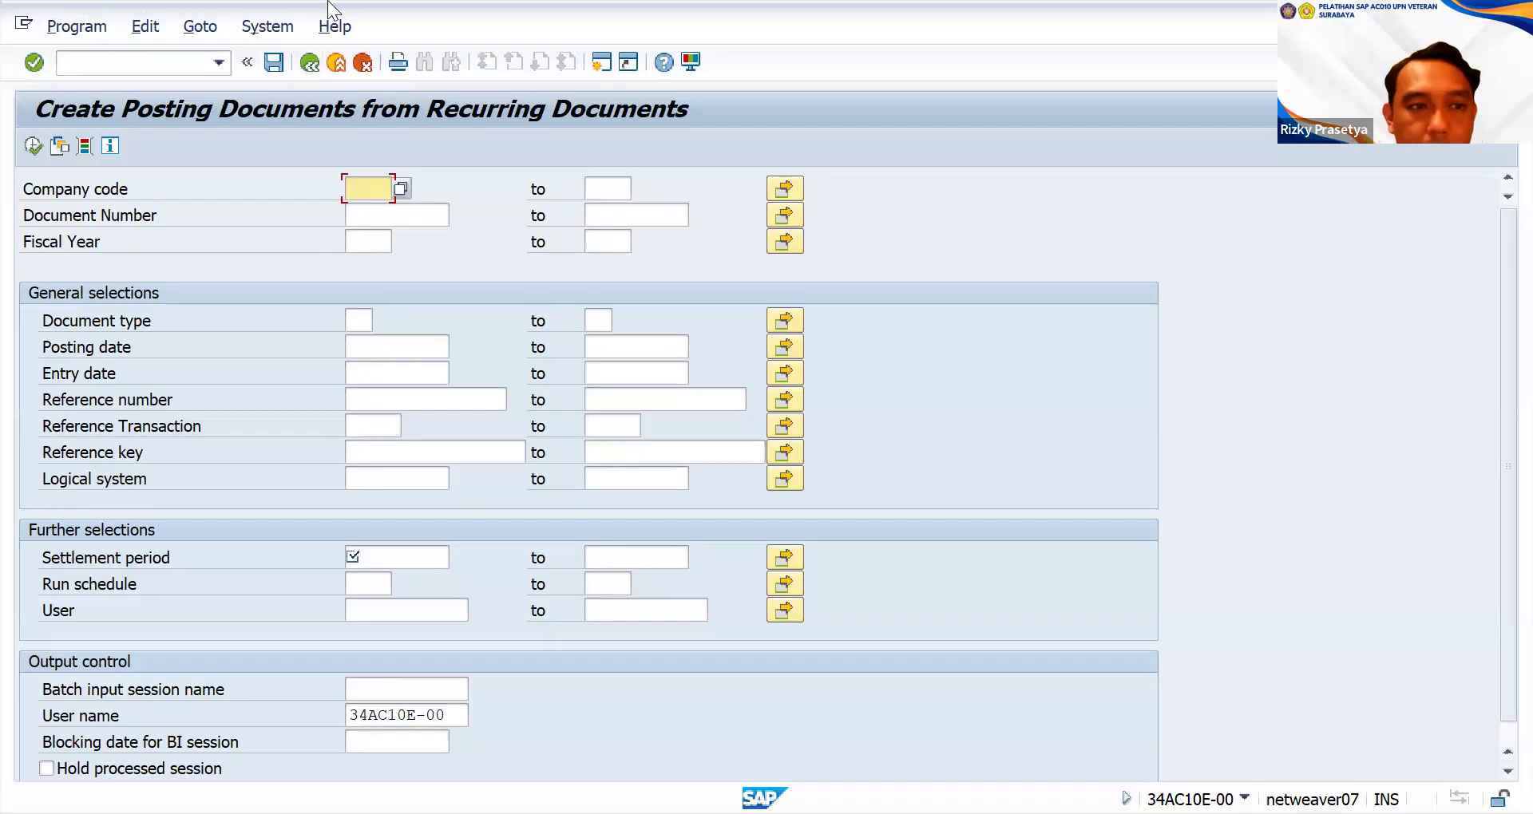
left_click(212, 28)
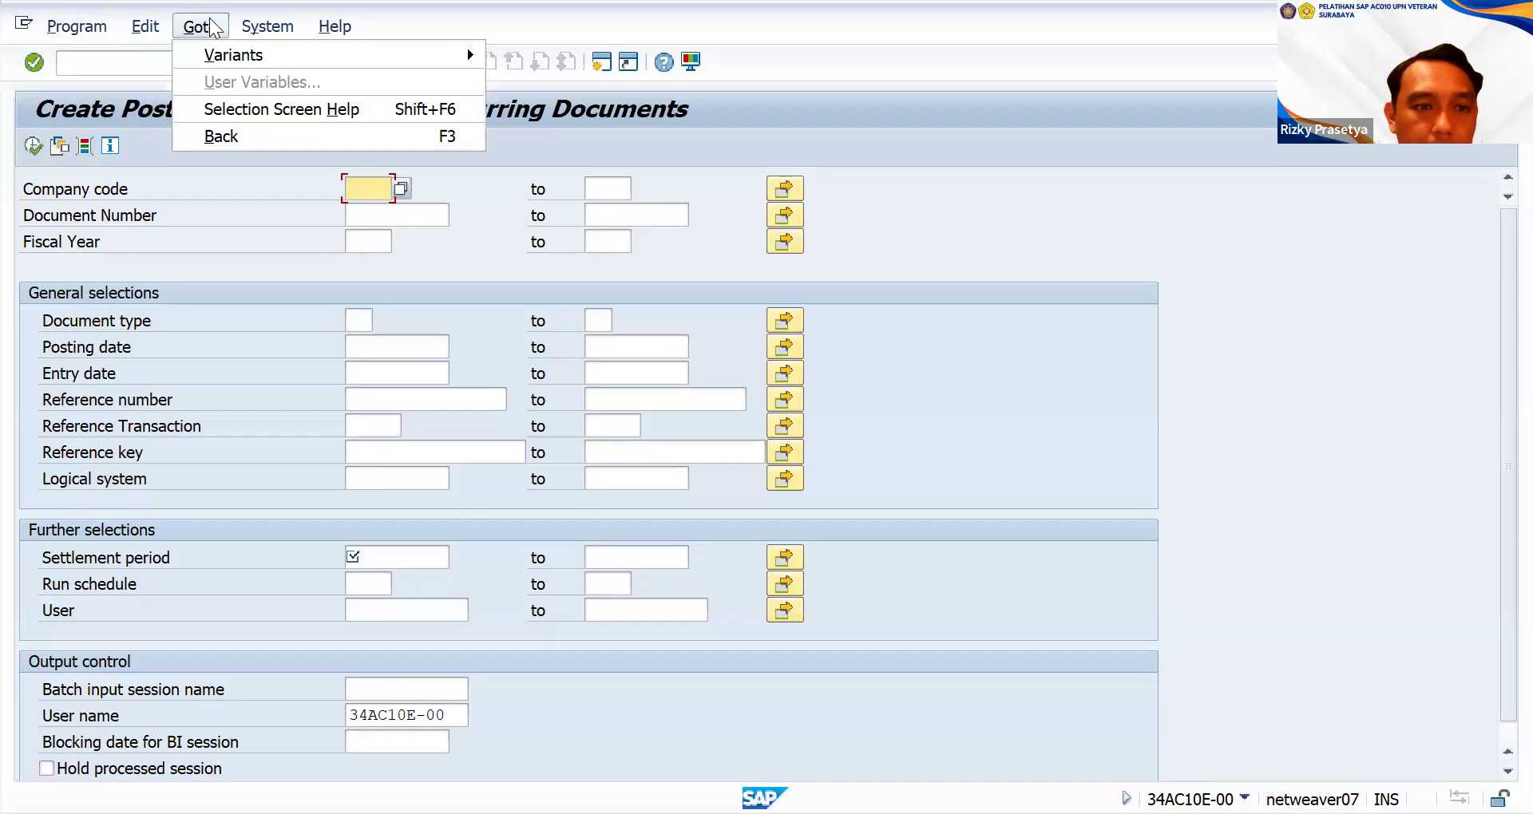
left_click(254, 11)
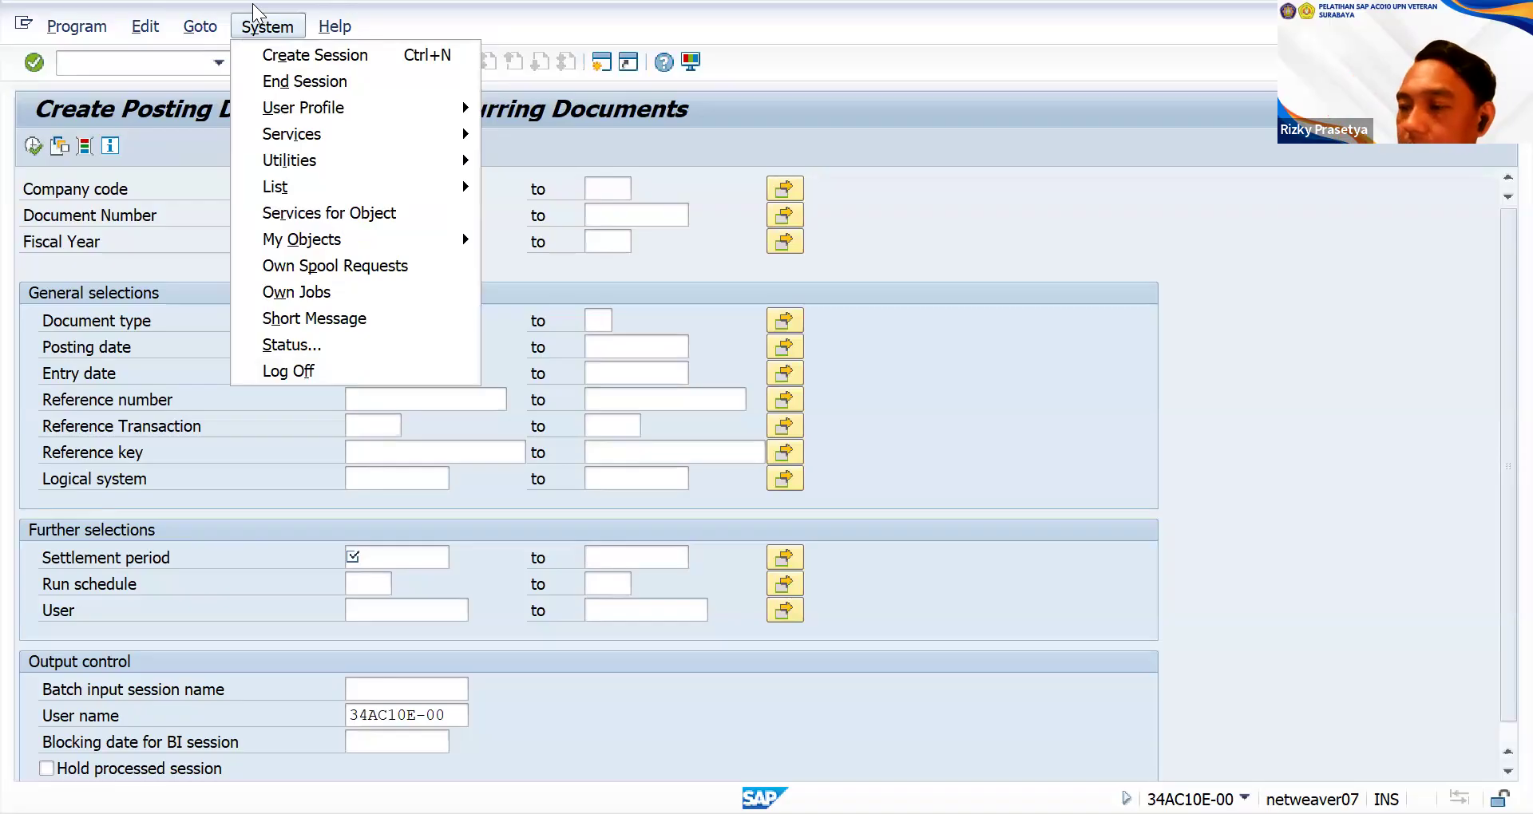
left_click(325, 29)
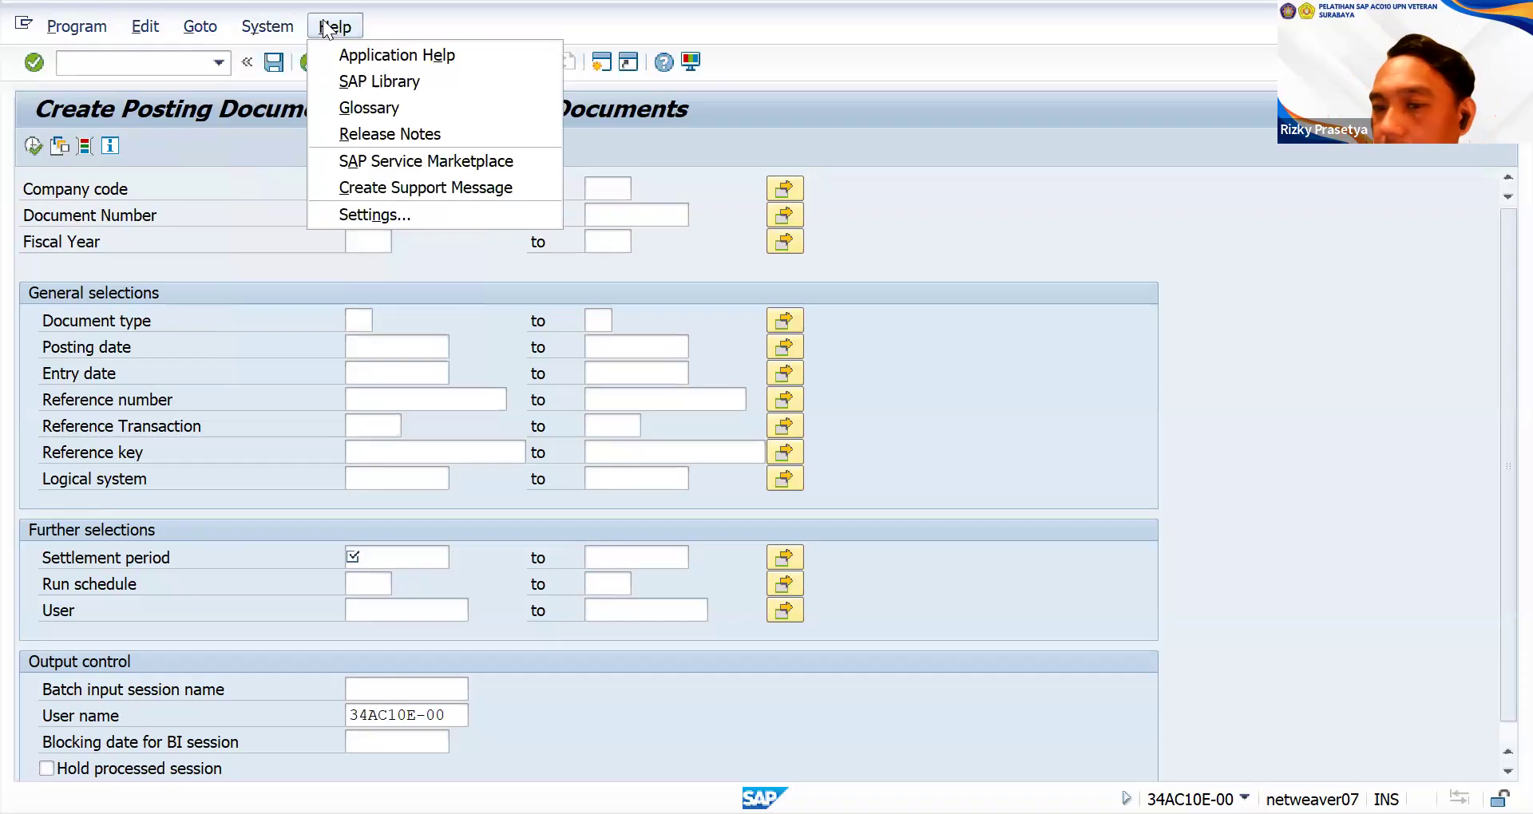
key("Escape")
left_click(214, 24)
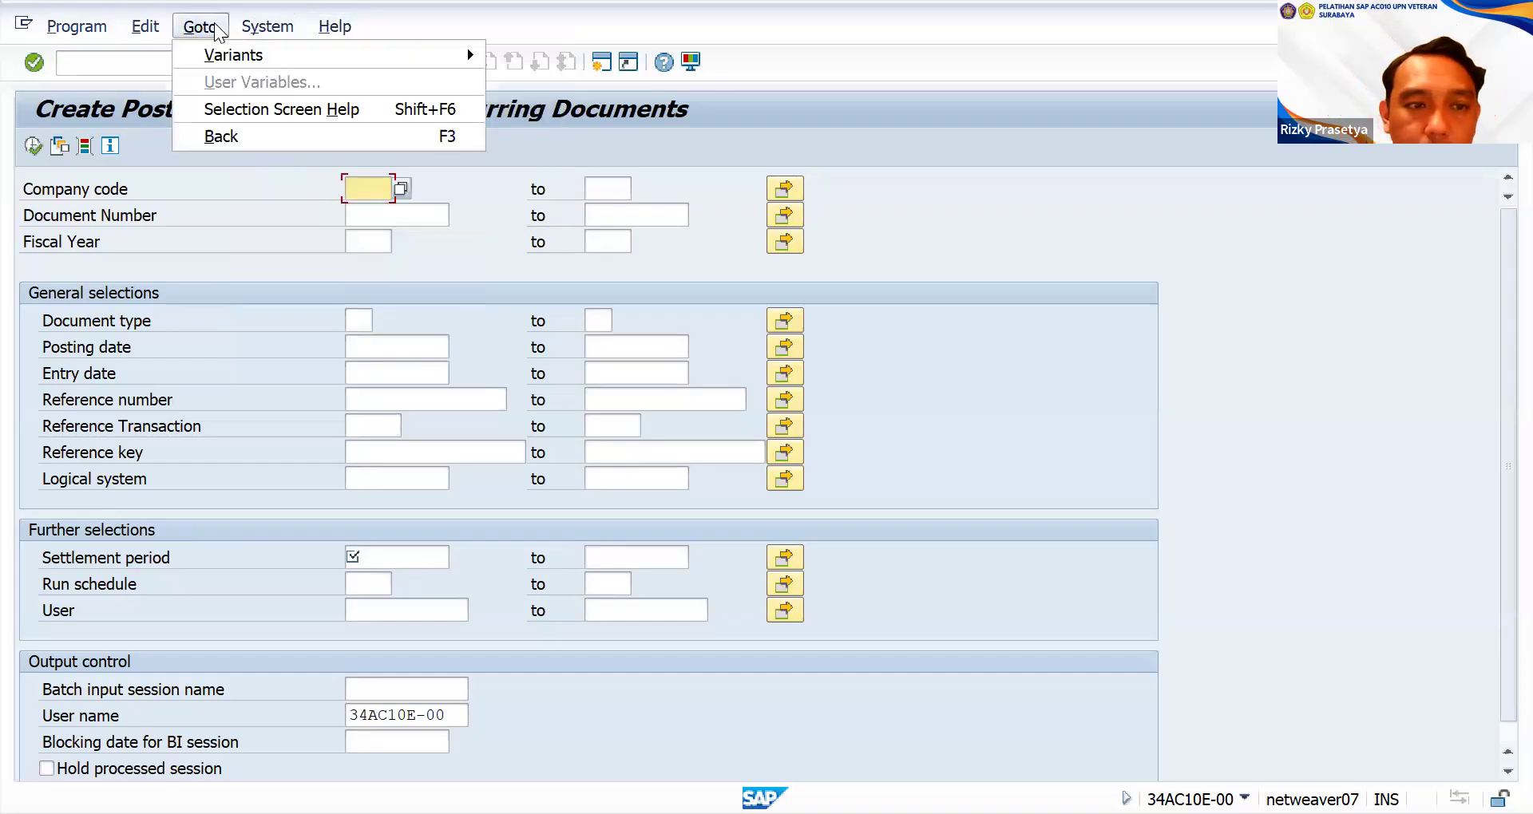
left_click(215, 27)
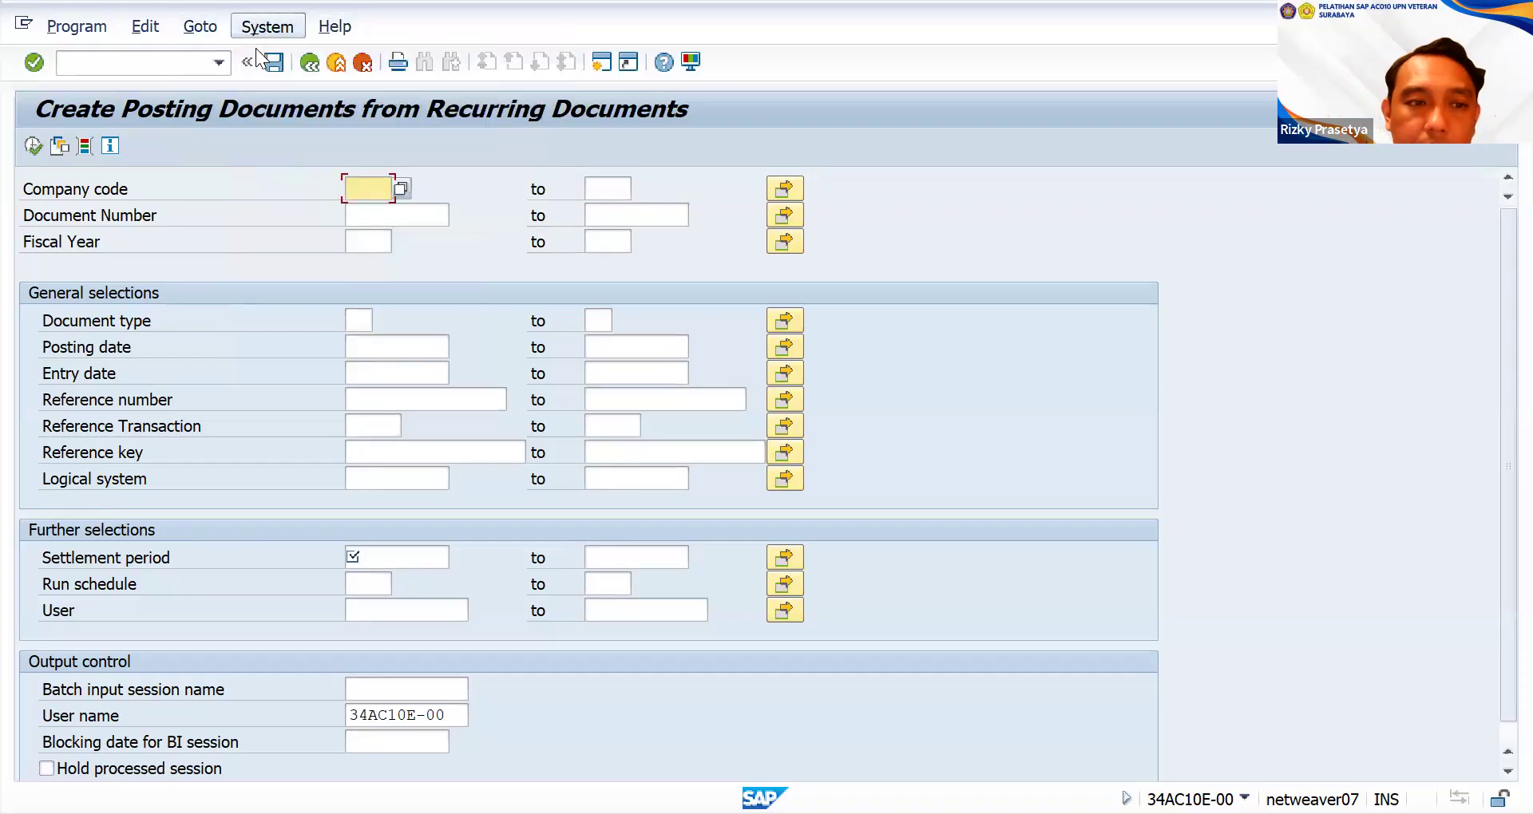
- Load the saved variant AC010 into the recurring documents selection screen
left_click(221, 27)
mouse_move(467, 54)
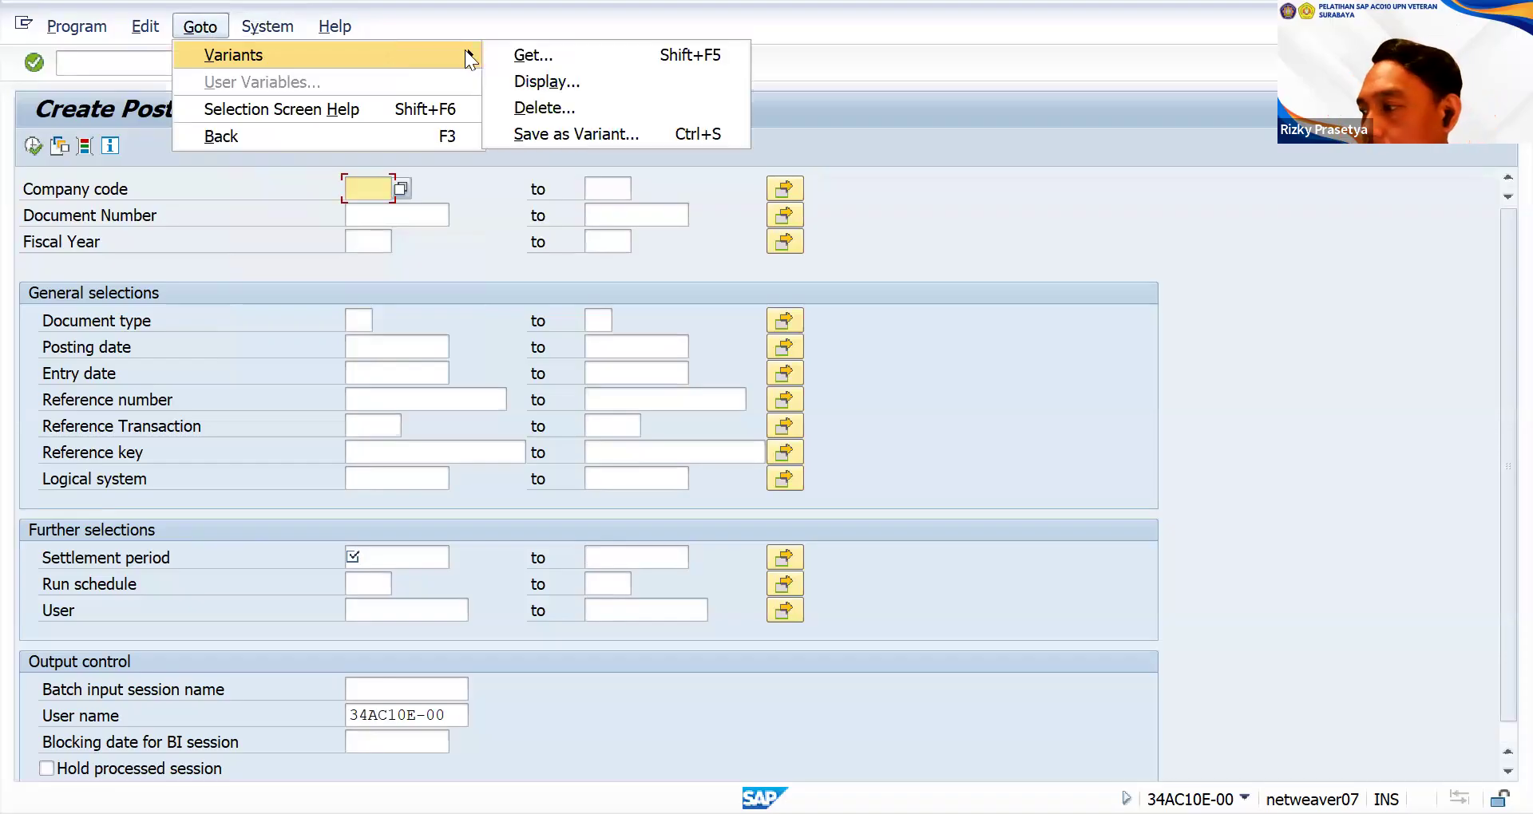
left_click(517, 53)
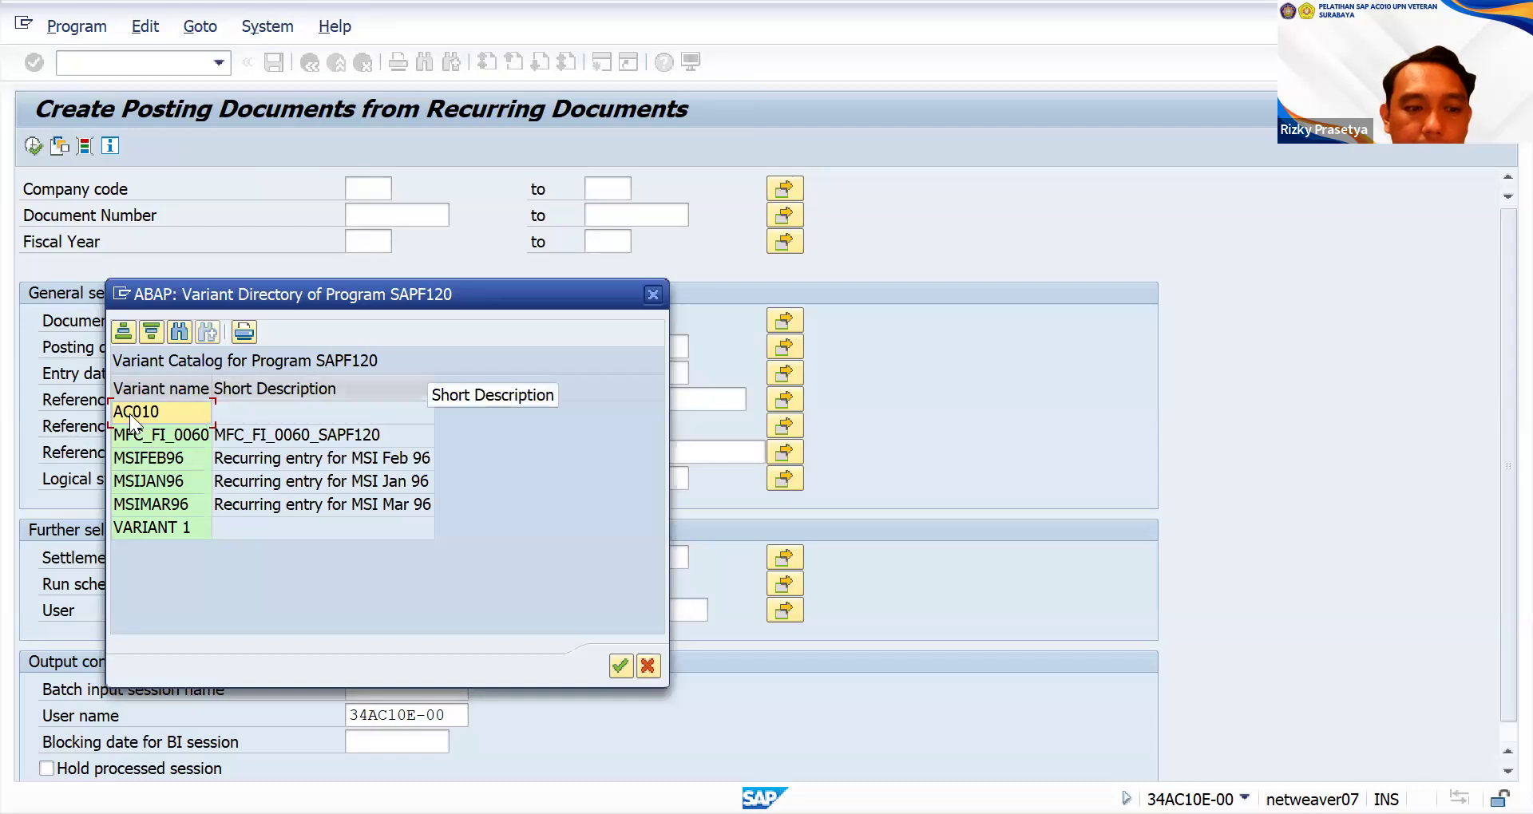
left_click(620, 665)
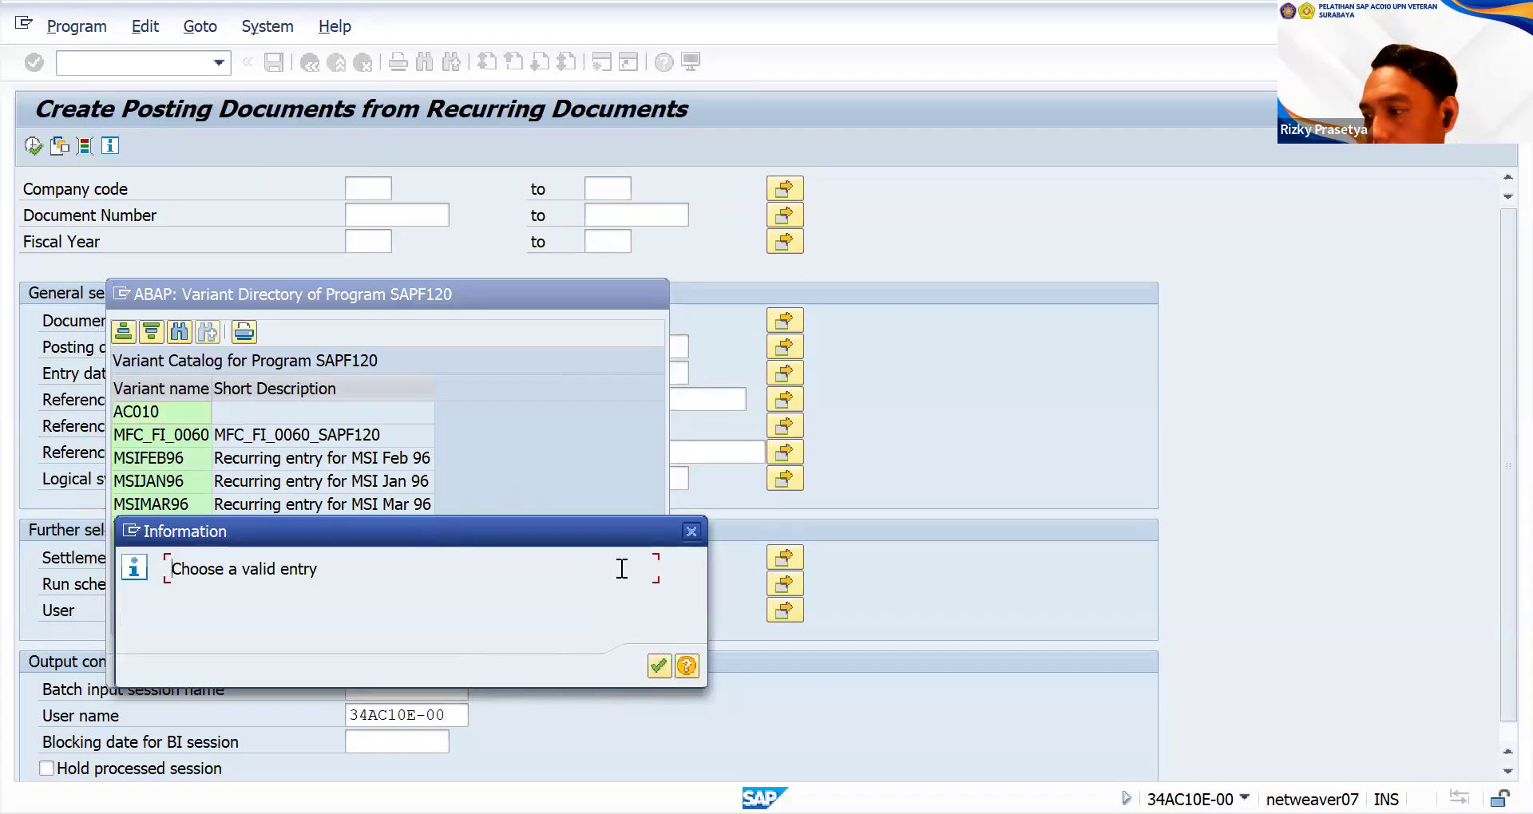
left_click(656, 667)
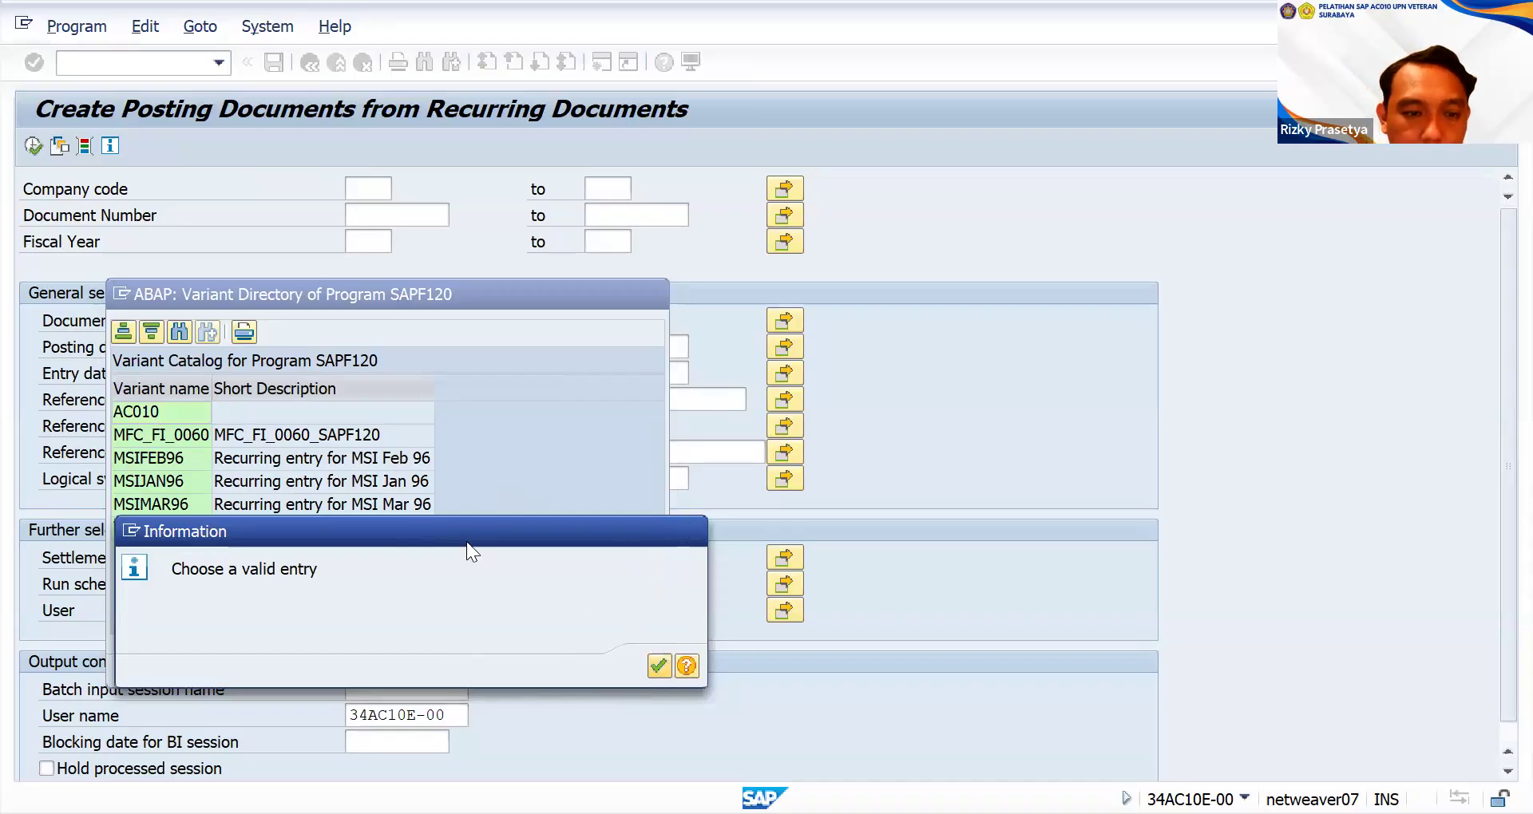
double_click(163, 412)
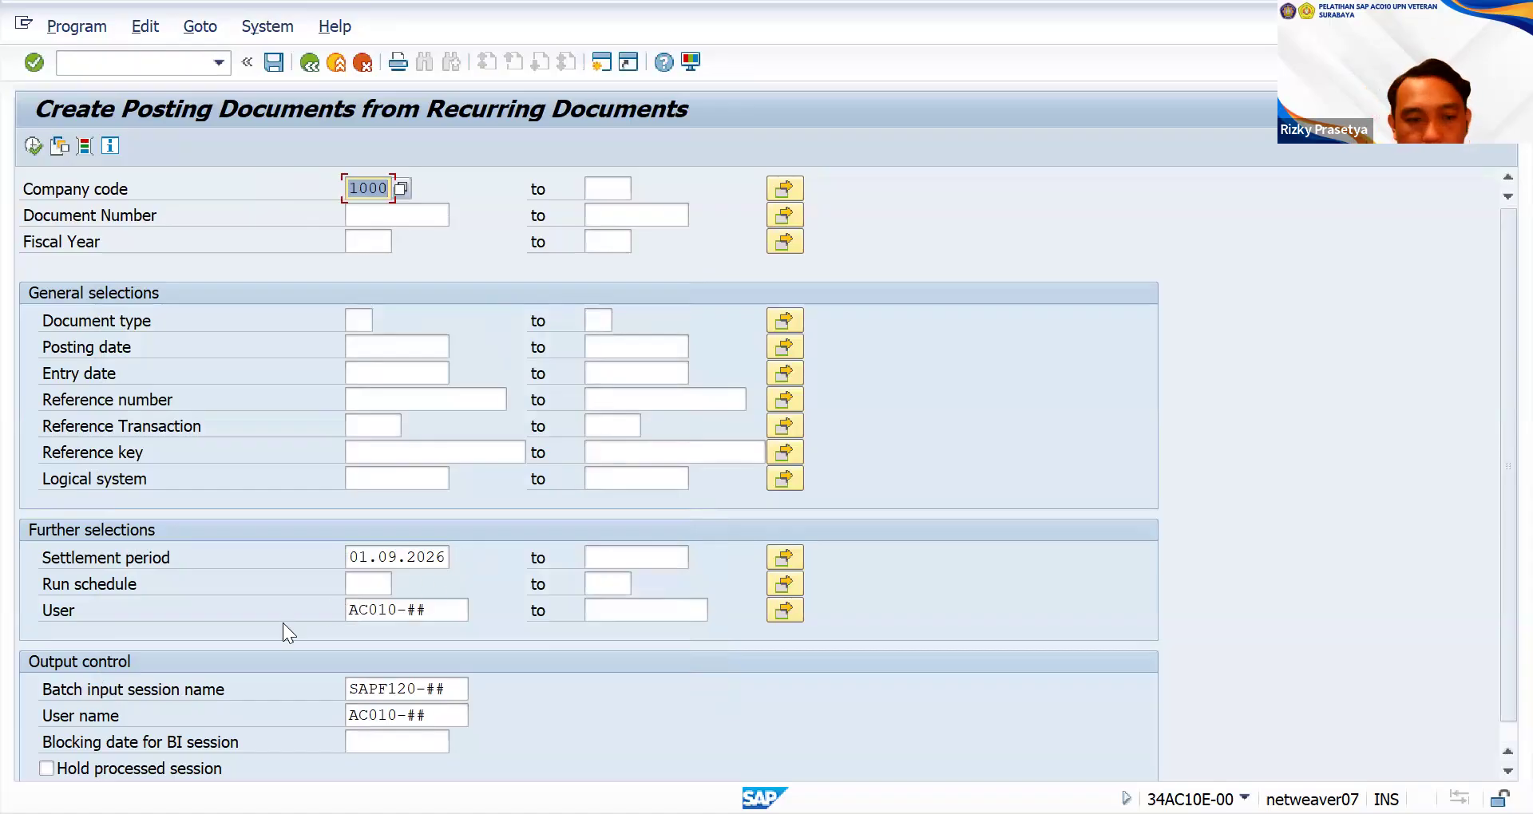
- Set the user under the further selections to AC010-E00
scroll(331, 625, "down", 1)
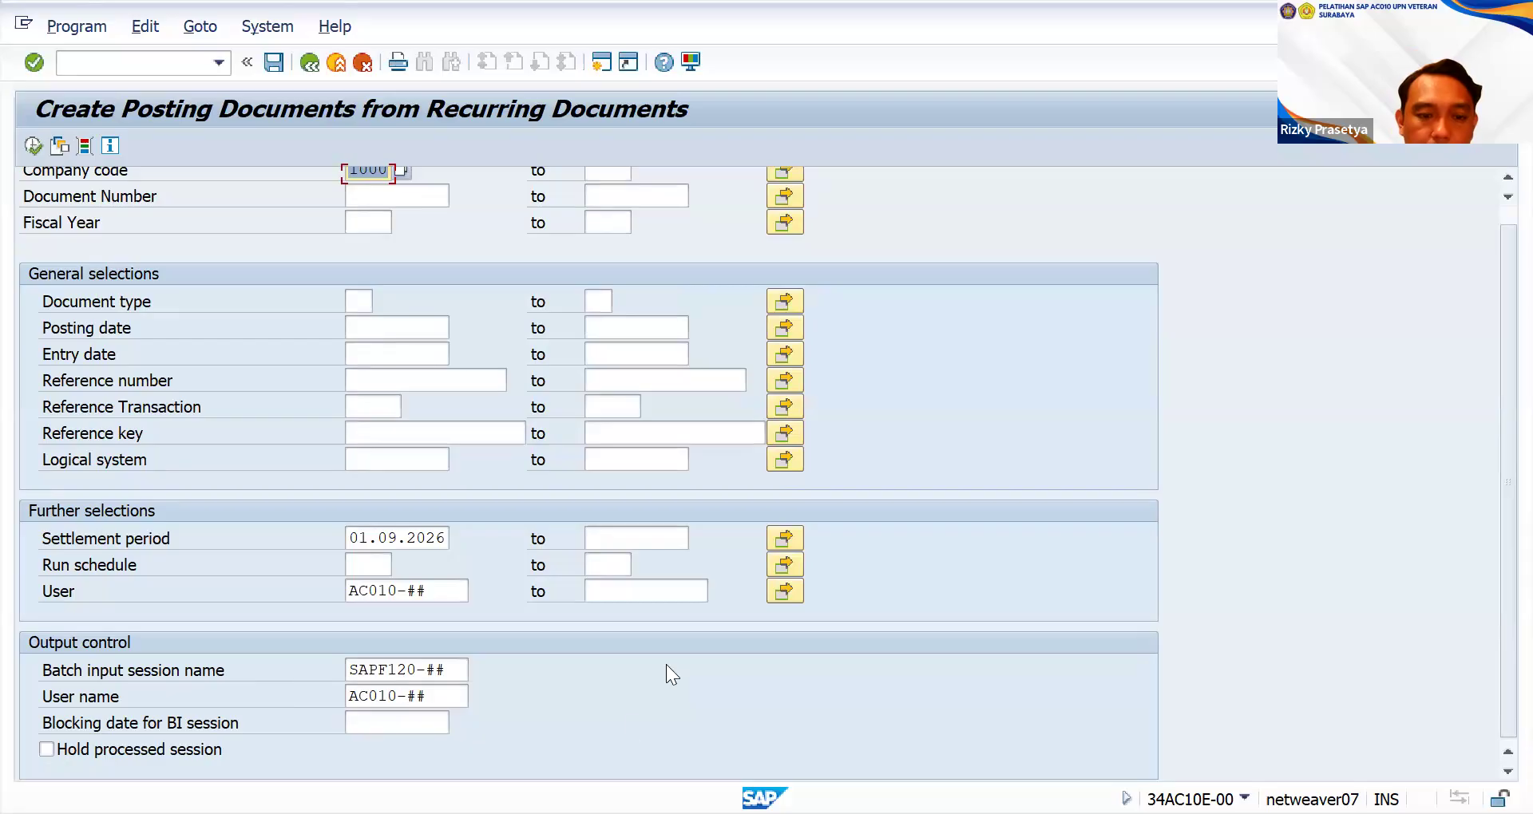
scroll(666, 667, "up", 1)
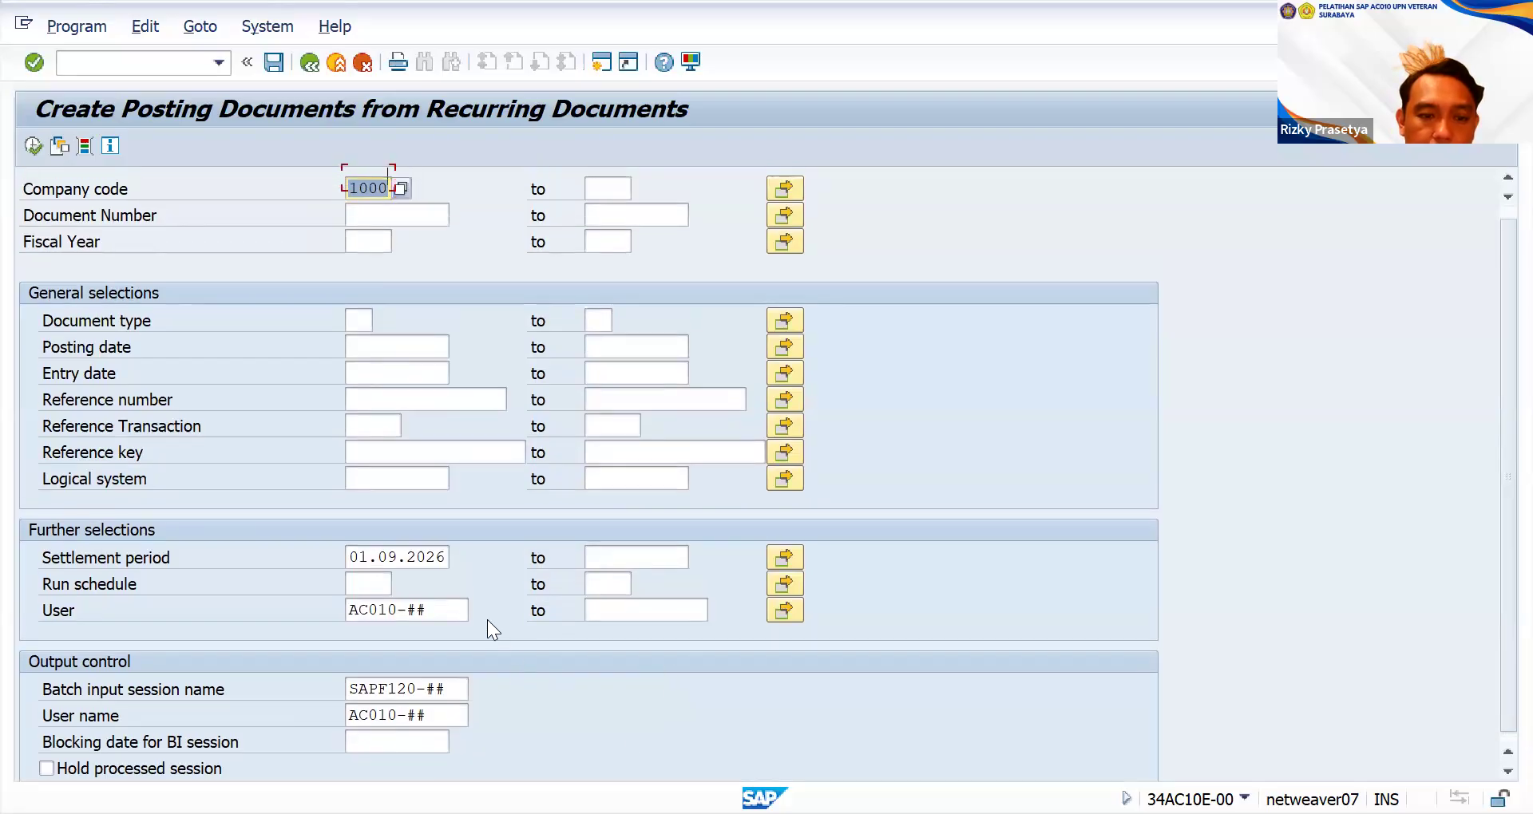
scroll(471, 615, "down", 1)
left_click(443, 599)
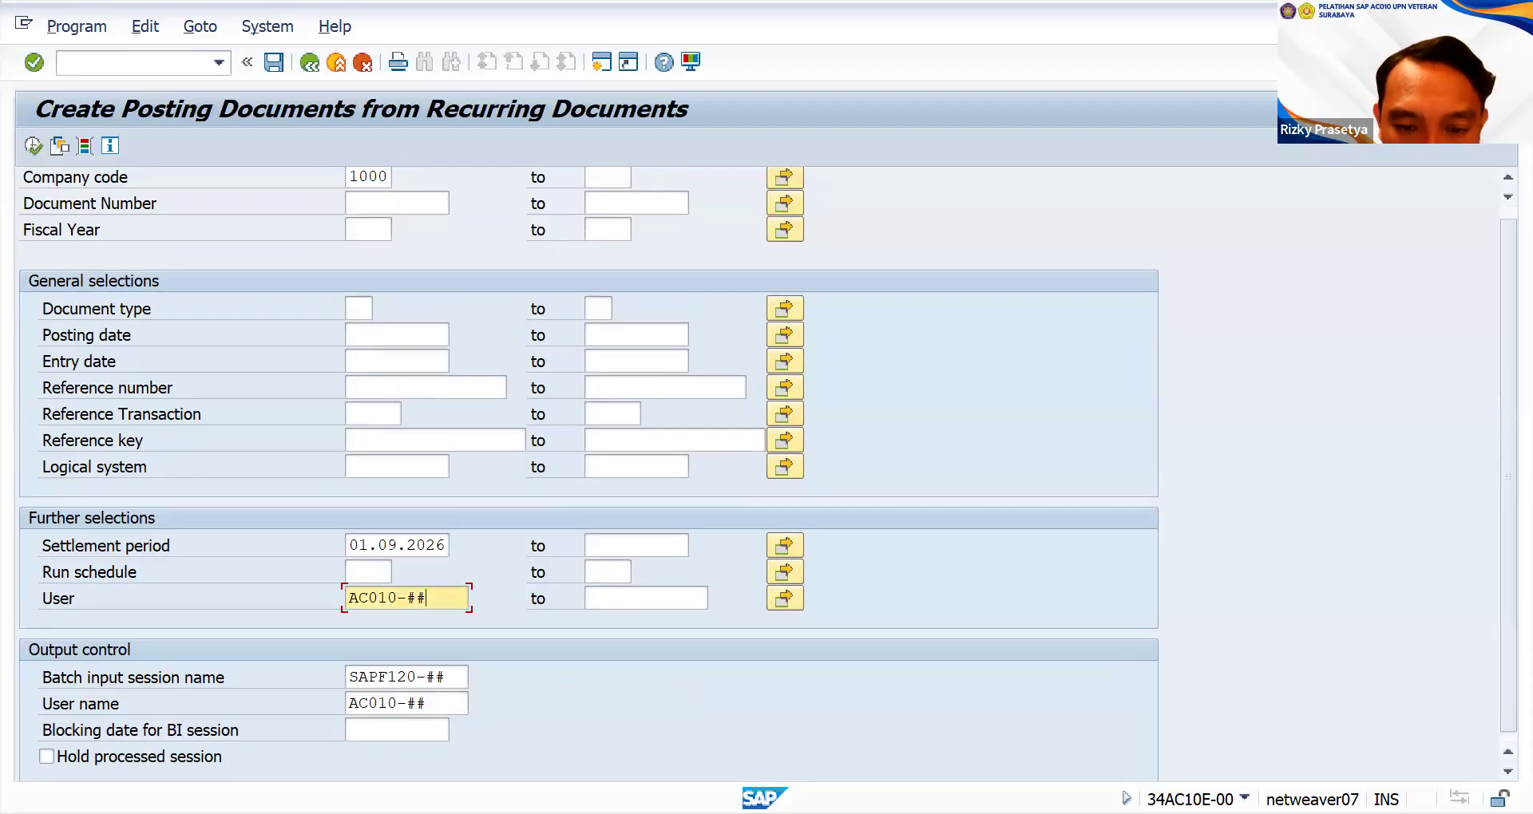
key("F8")
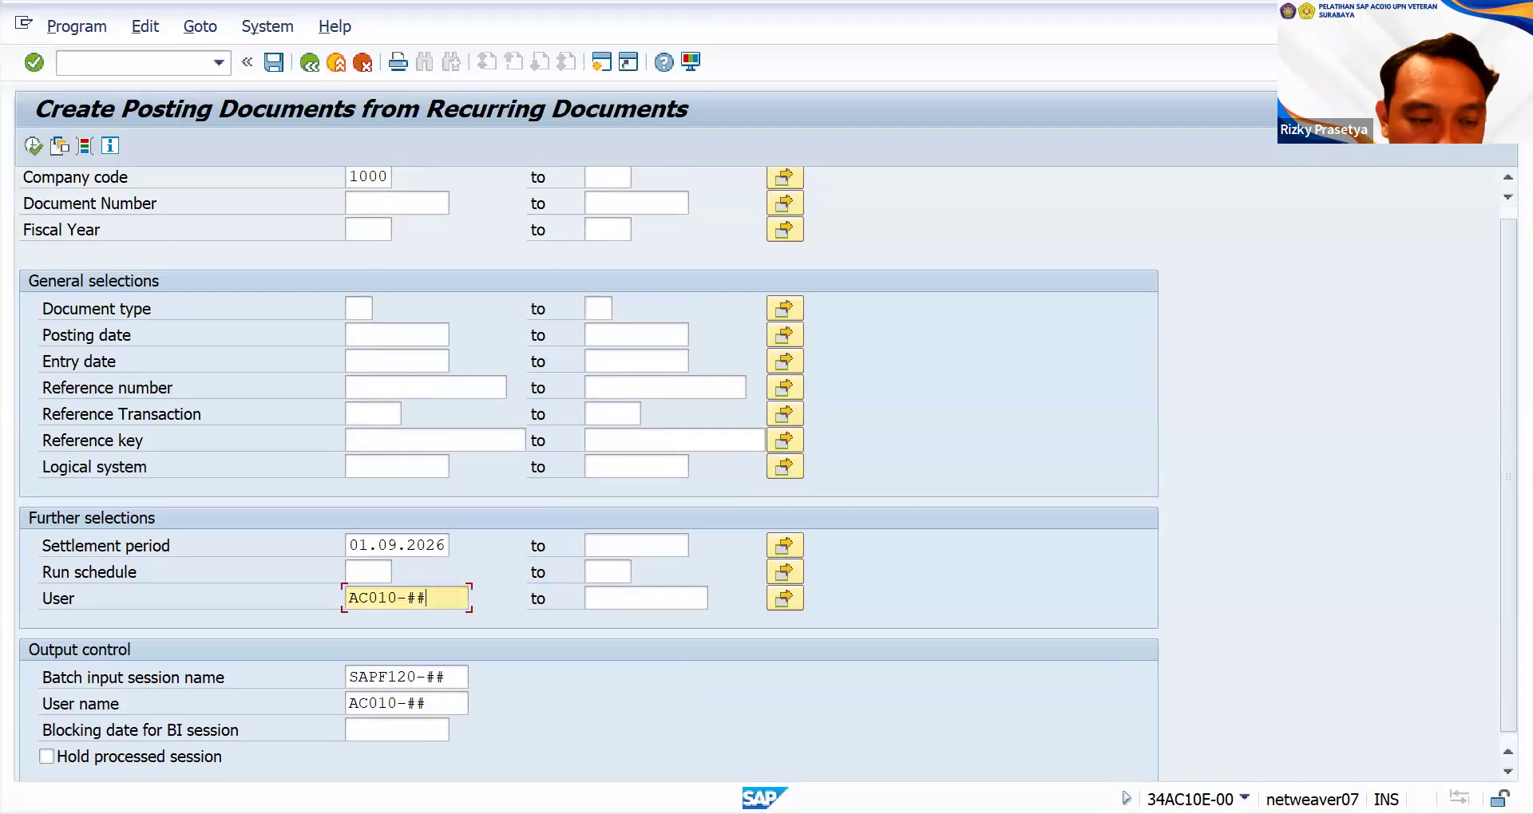
key("F8")
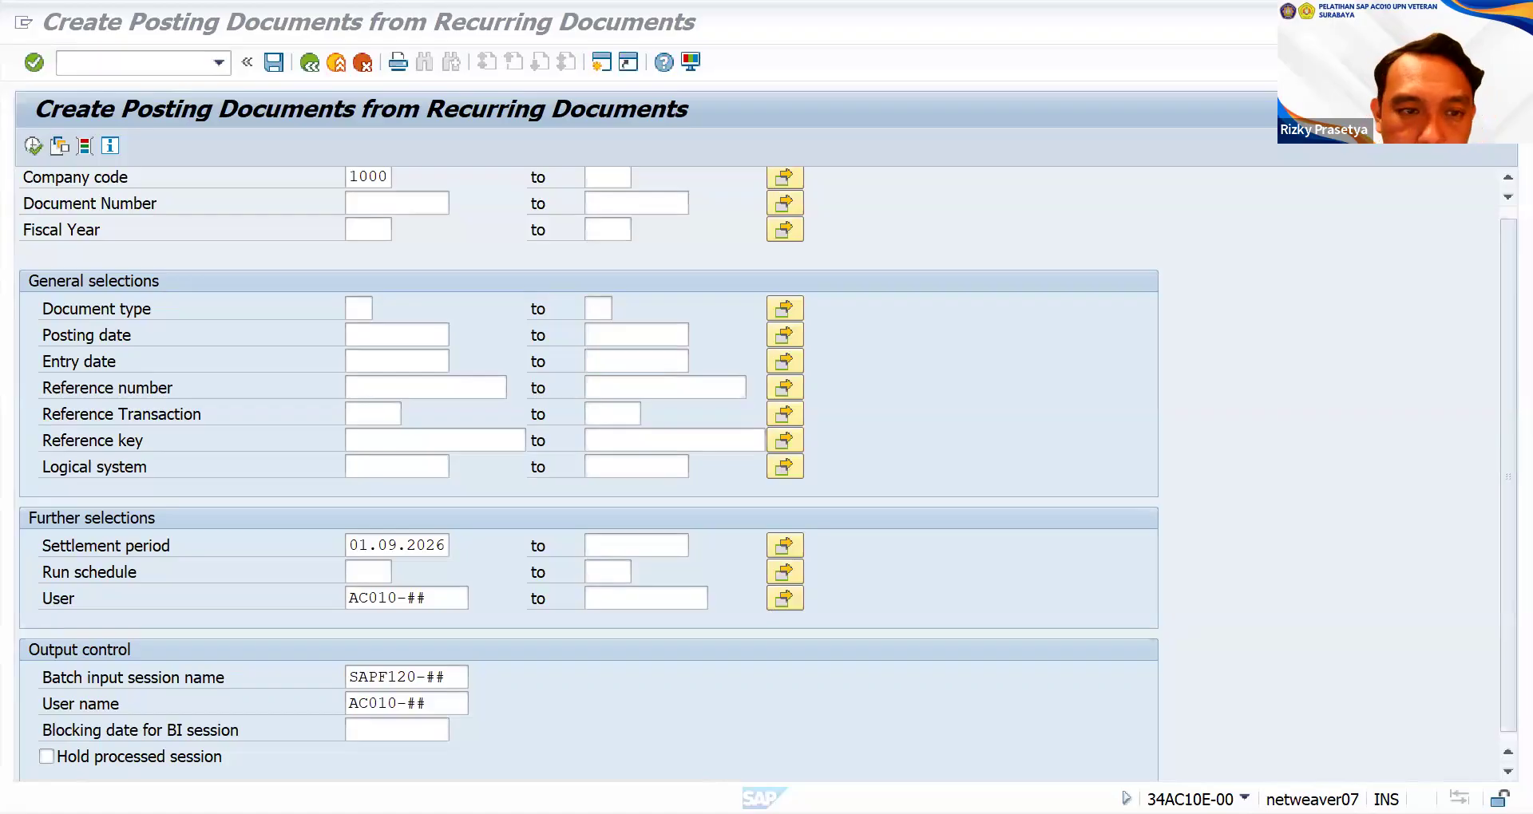
left_click(446, 601)
key("BackSpace")
key("BackSpace")
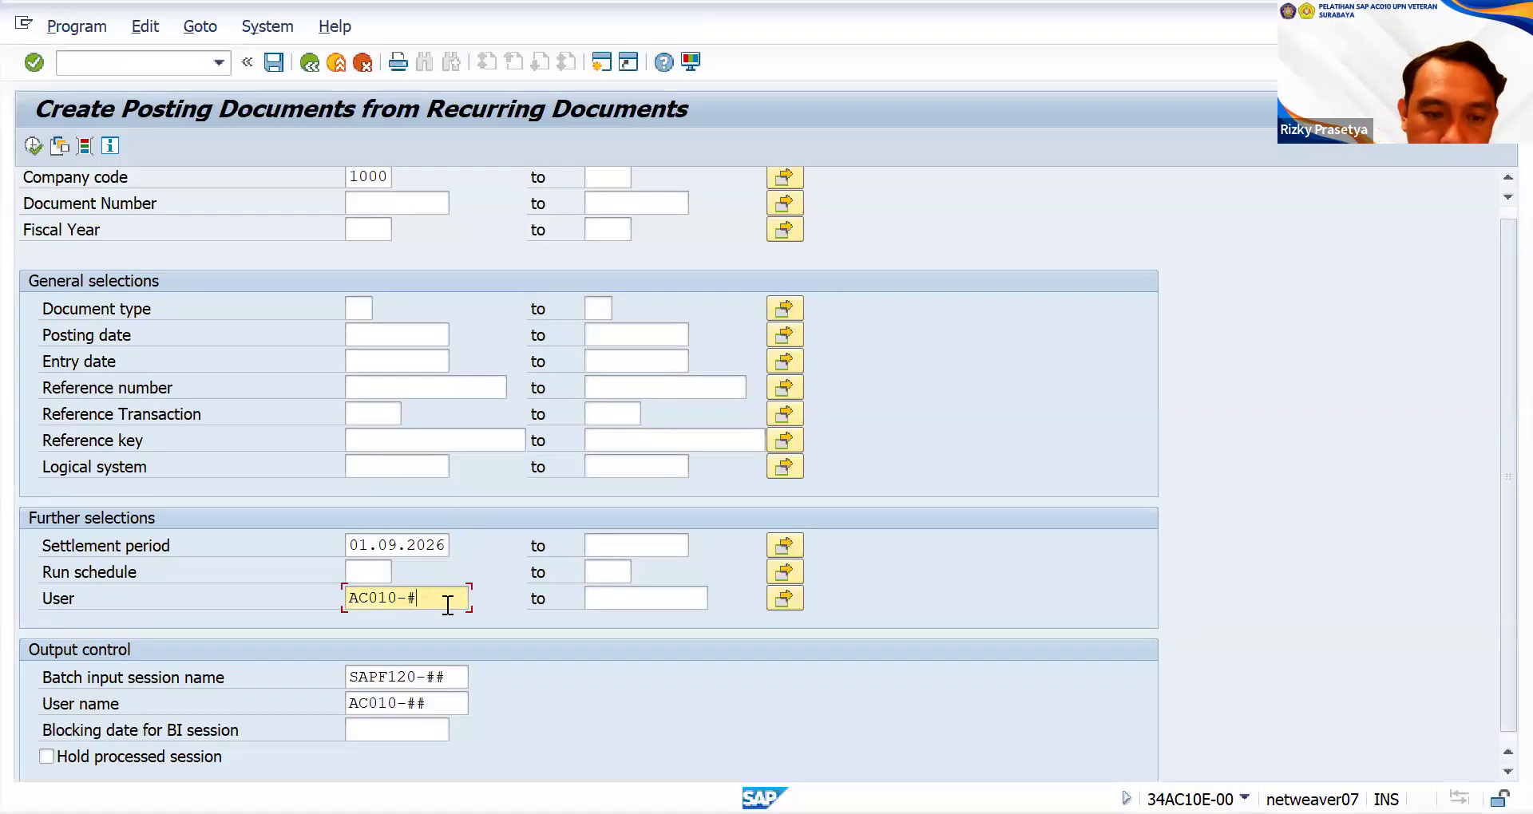
type("E00")
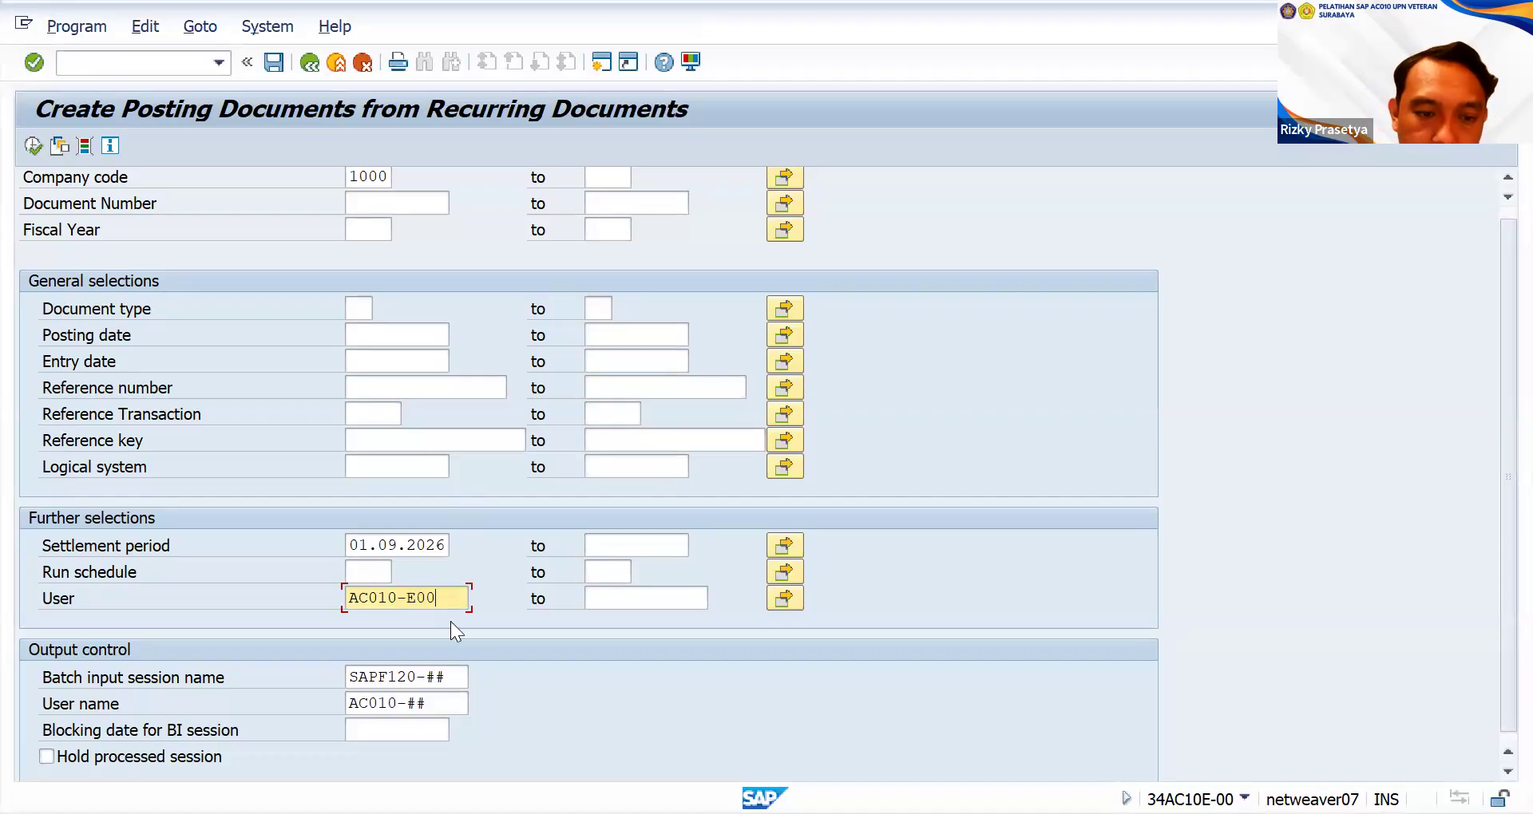
- Name the batch input session SAPF120-E00 in the output control
scroll(451, 621, "down", 1)
left_click(461, 669)
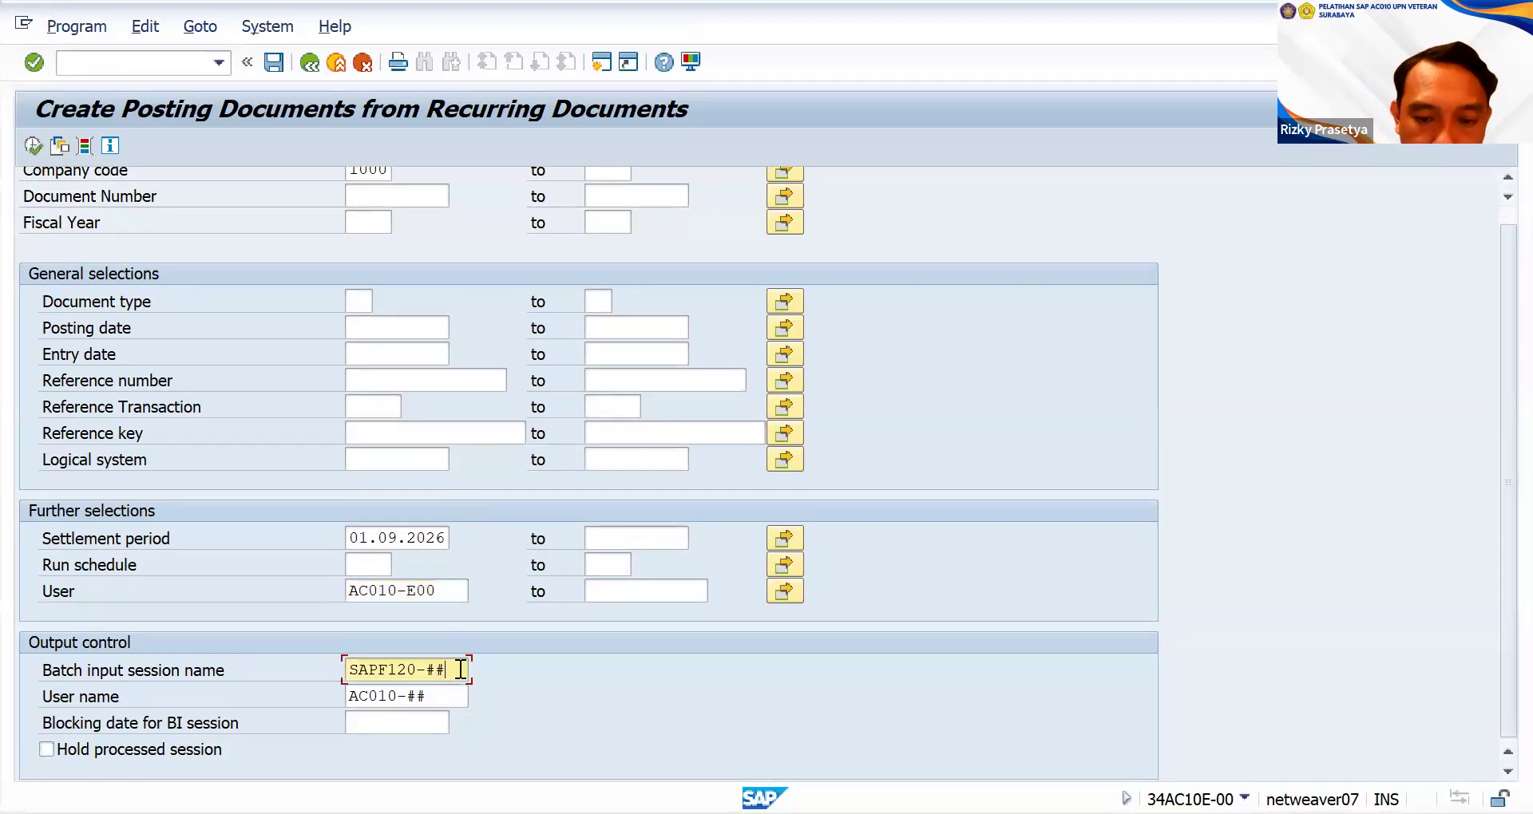
key("BackSpace")
key("BackSpace")
type("E00")
- Try to execute the posting program with AC010-E00 as the output control user name
left_click(440, 693)
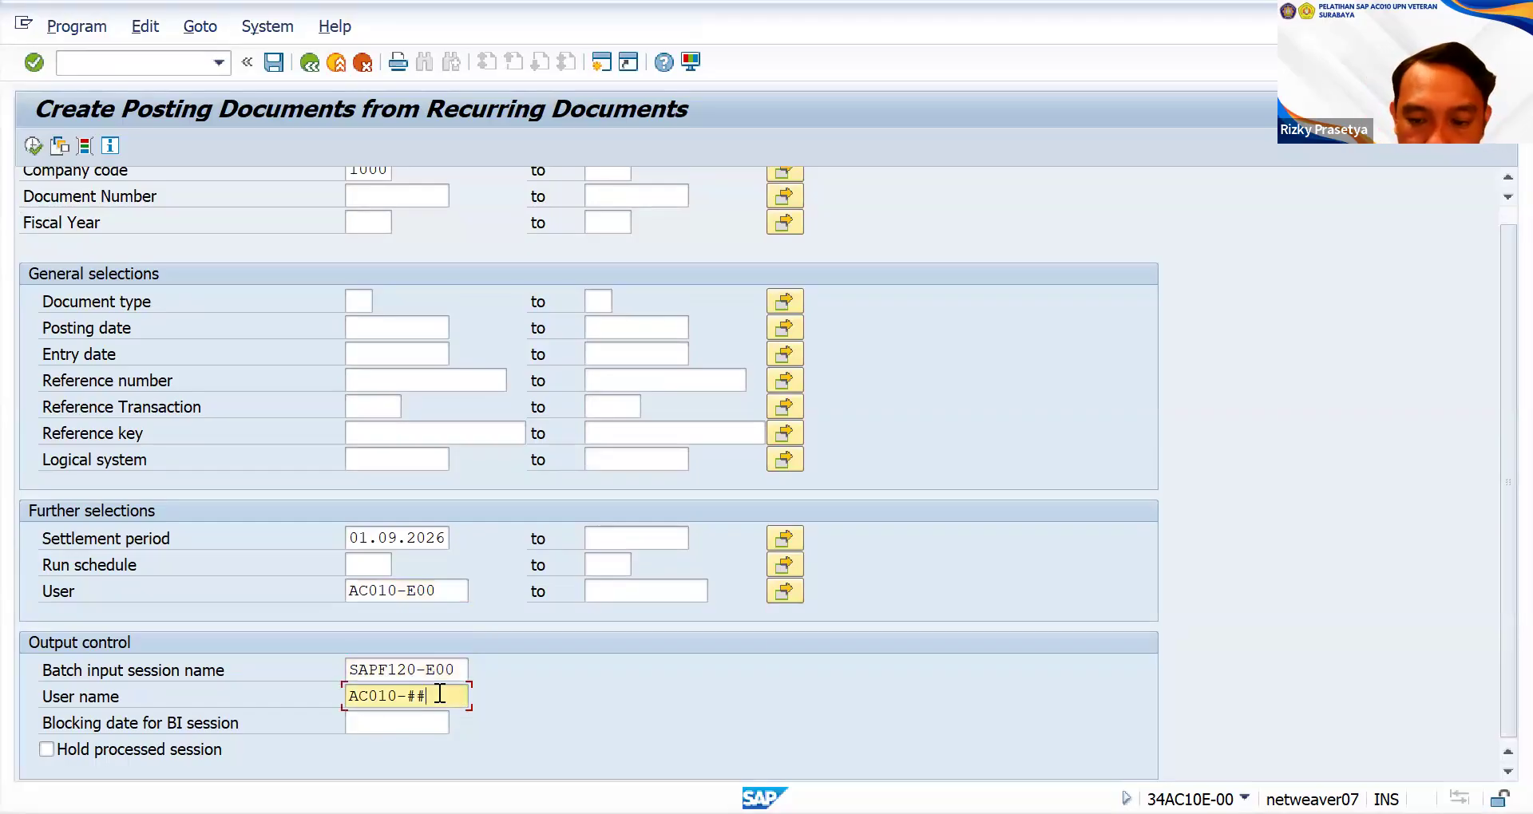
key("BackSpace")
key("BackSpace")
type("E00")
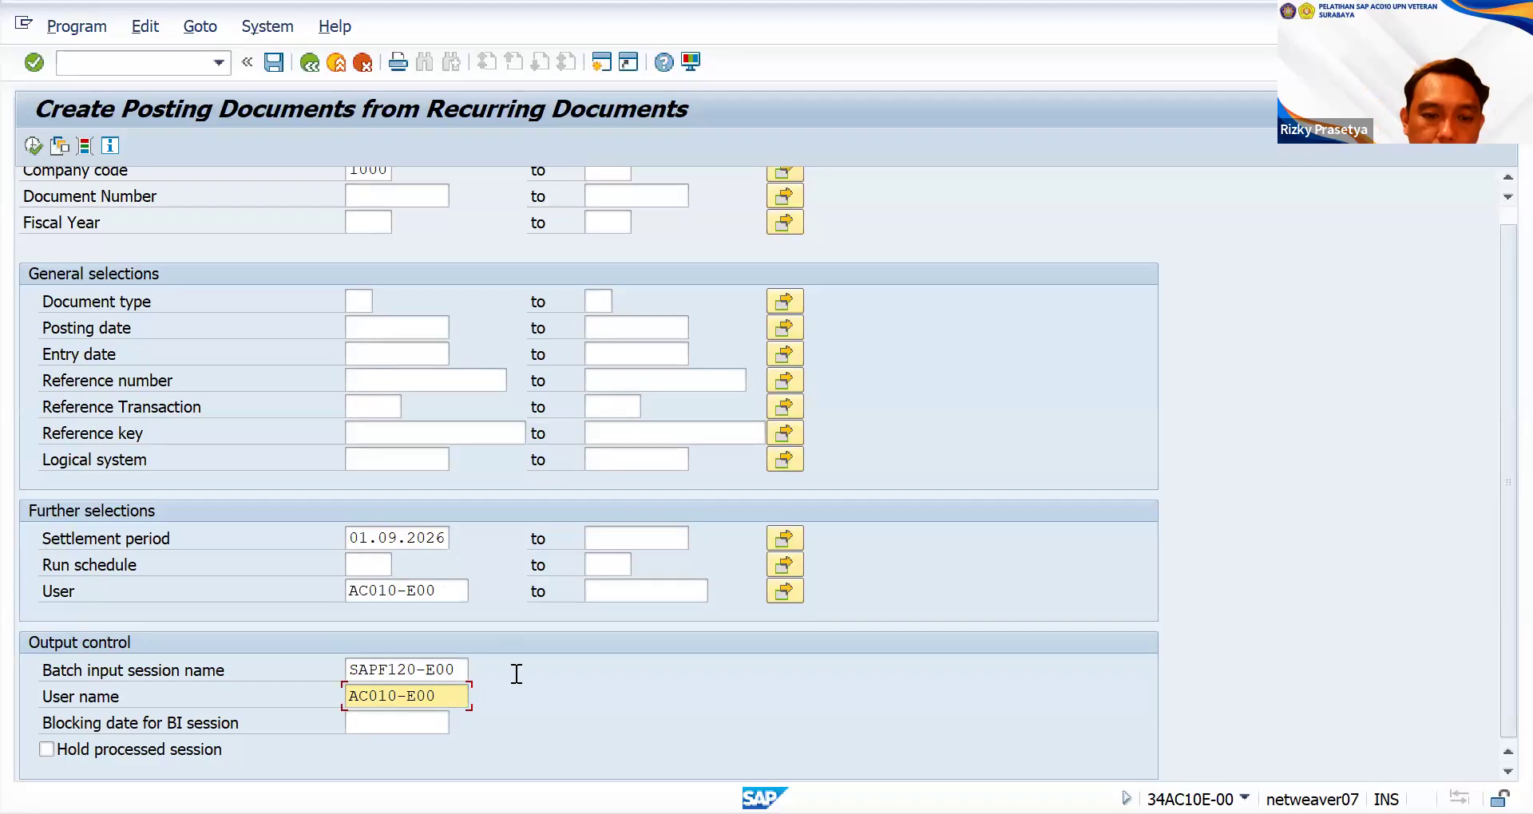
left_click(34, 146)
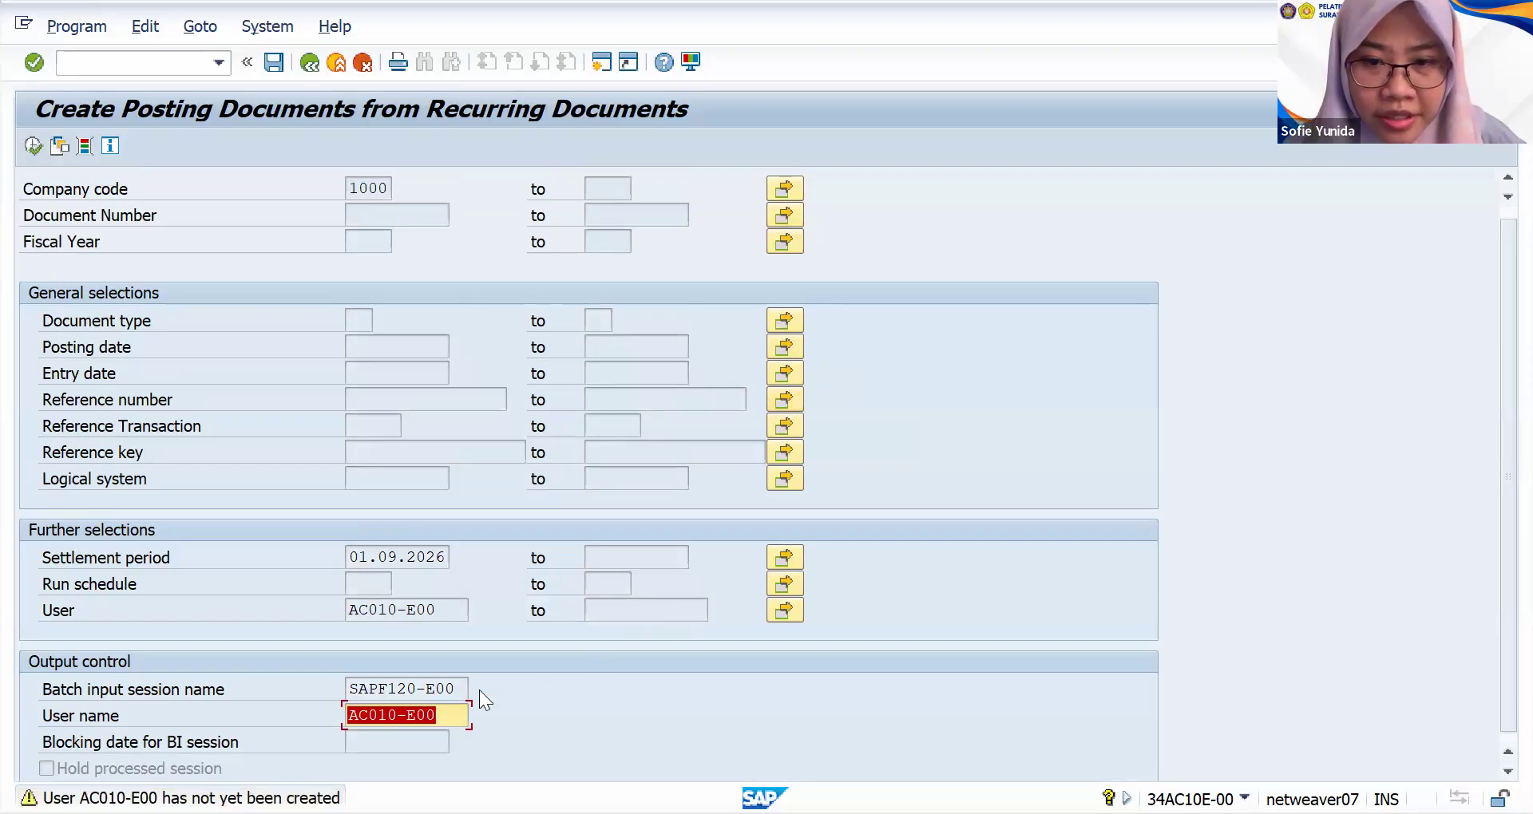
- Check the logged-on user in the system information against the entered user name and revalidate the selections
scroll(479, 690, "down", 1)
left_click(451, 702)
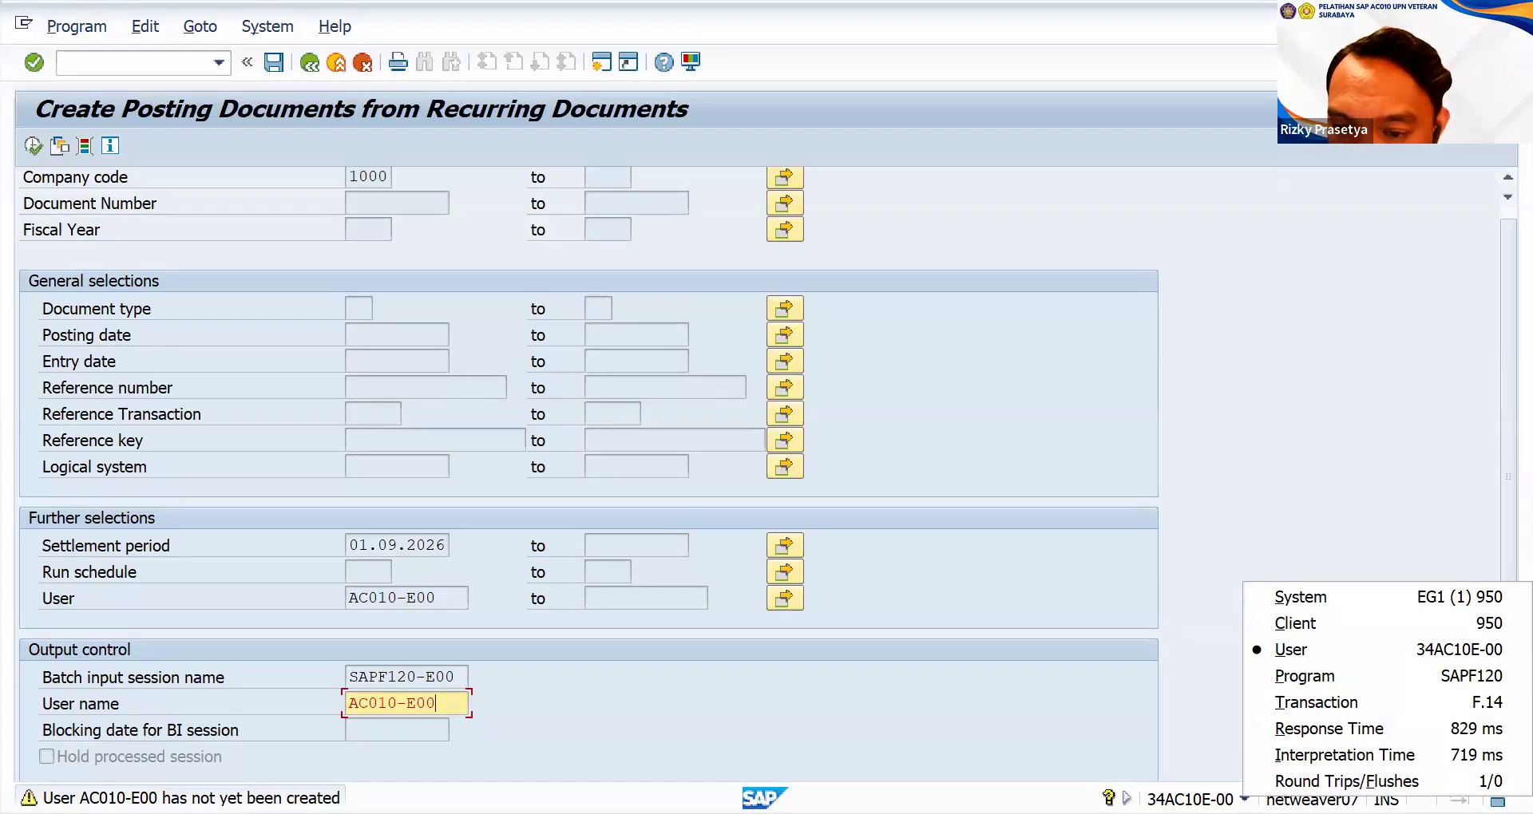
left_click(1205, 730)
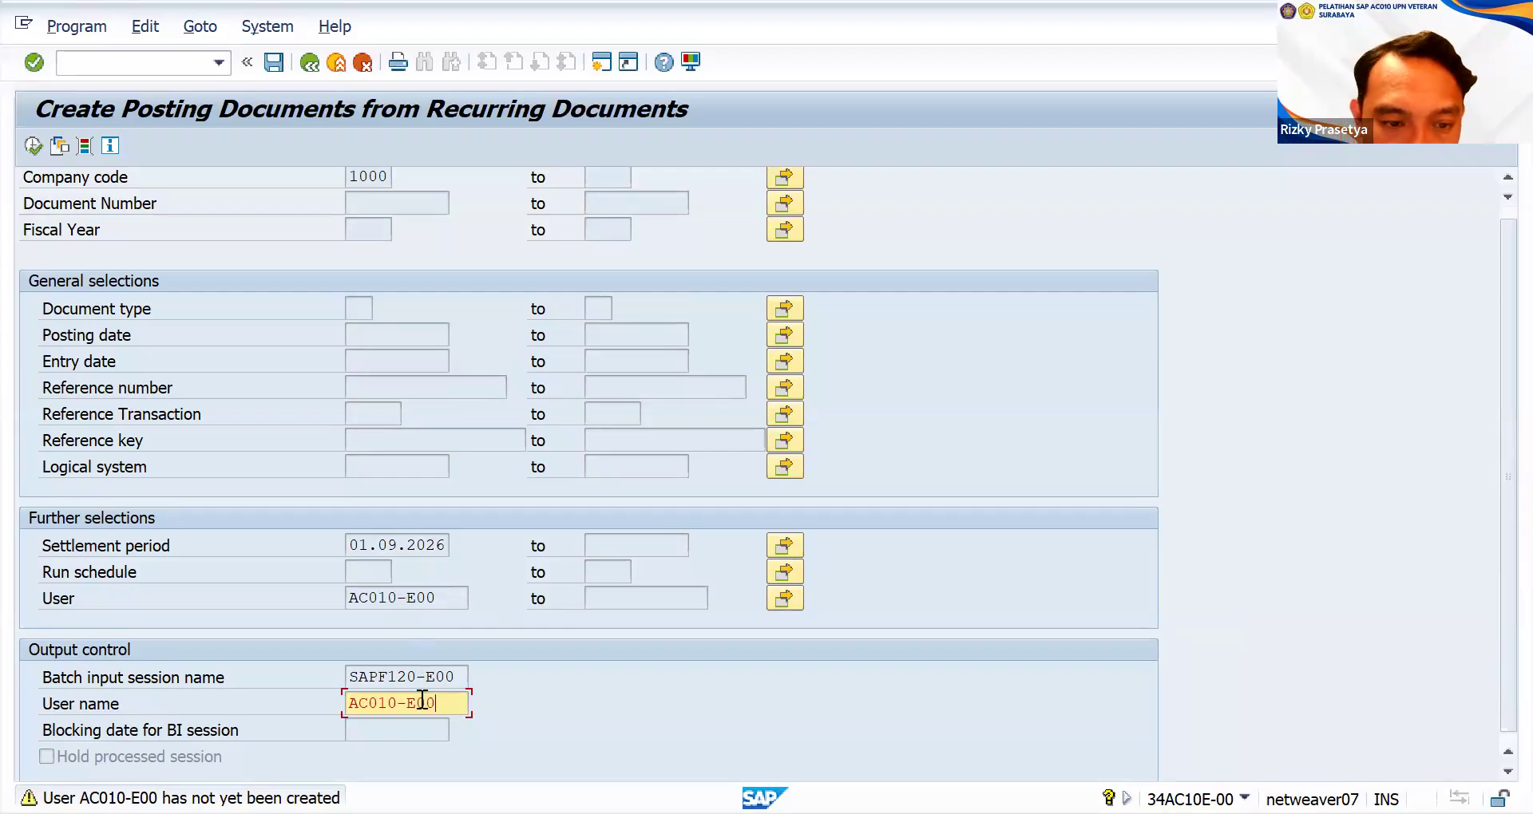
left_click(416, 595)
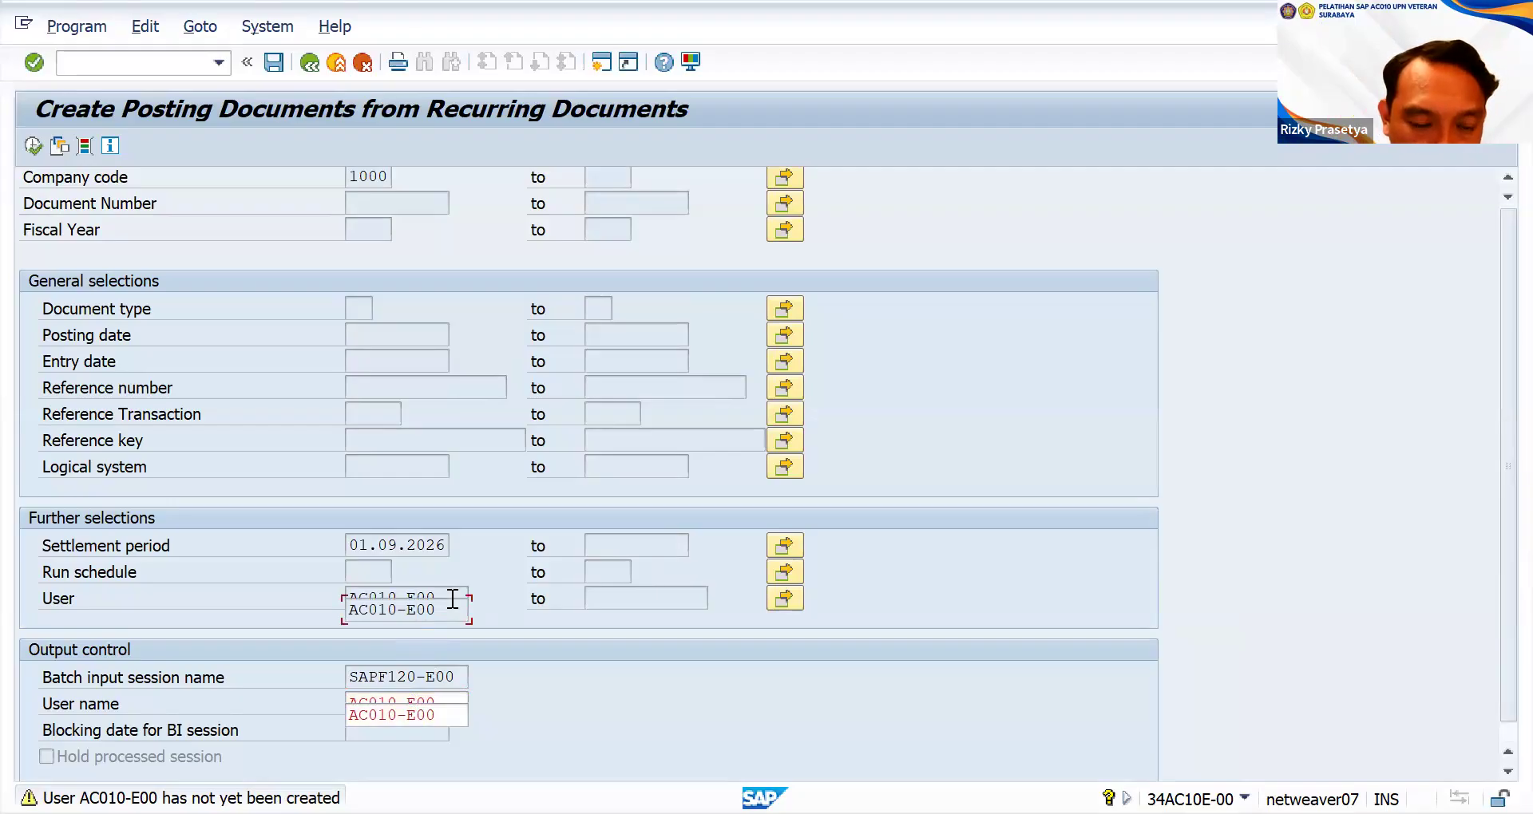
key("Return")
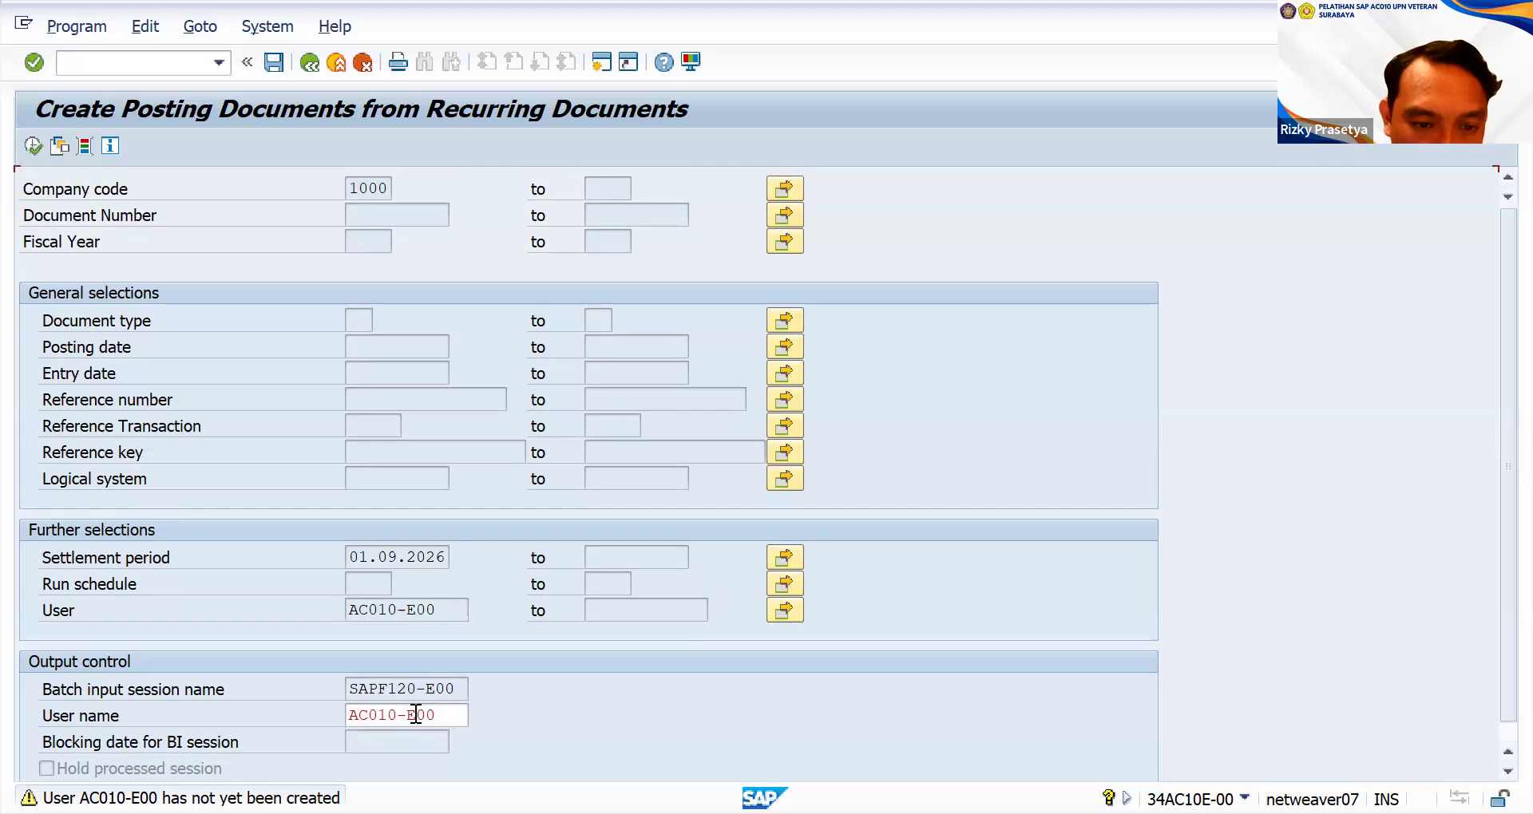
- Change the output control user name to AC010-00 and try to execute the posting program
left_click(416, 714)
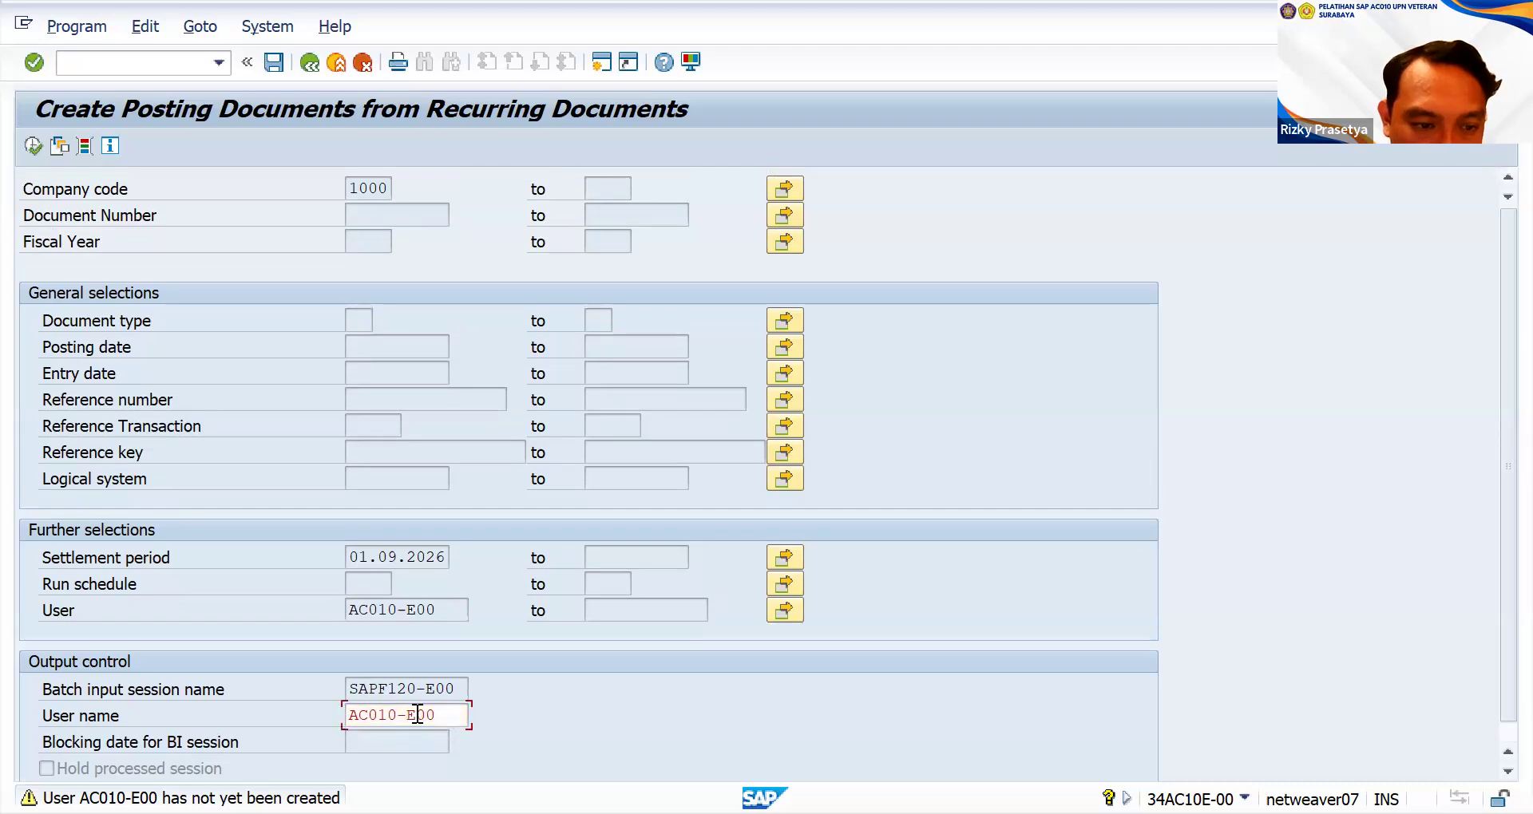
key("Return")
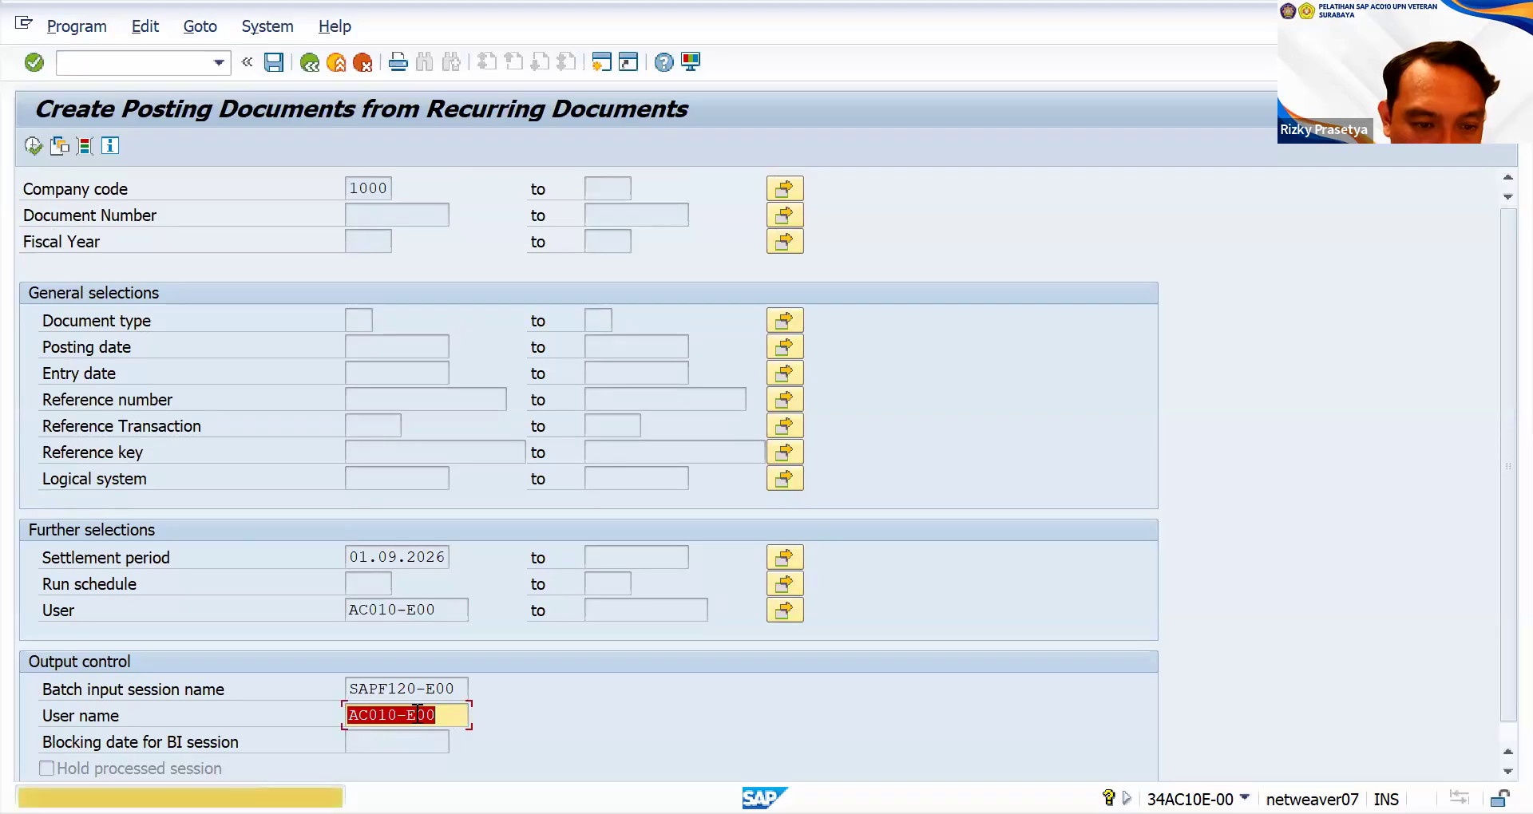
key("BackSpace")
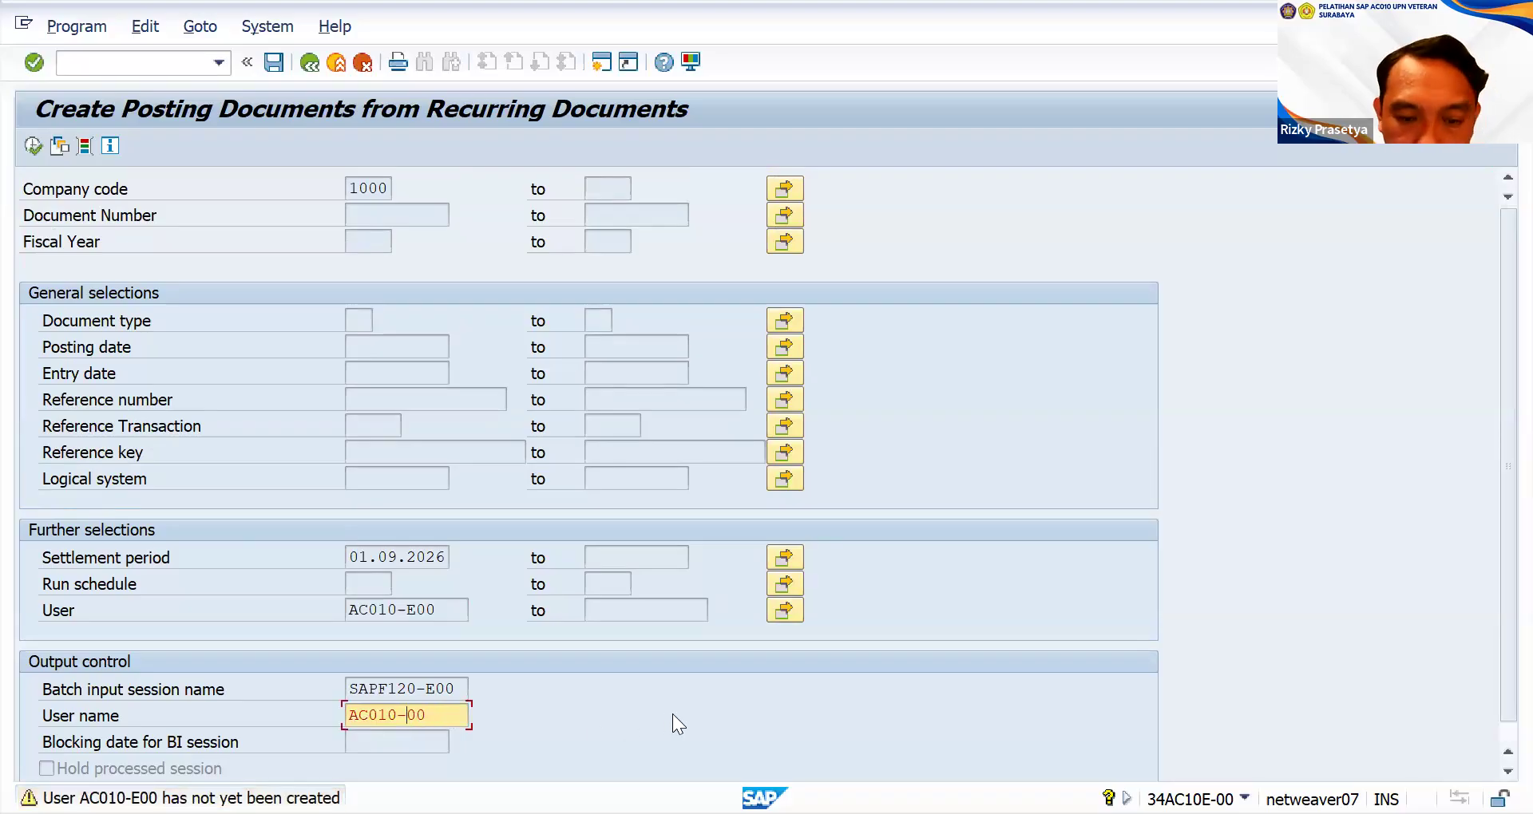
left_click(33, 146)
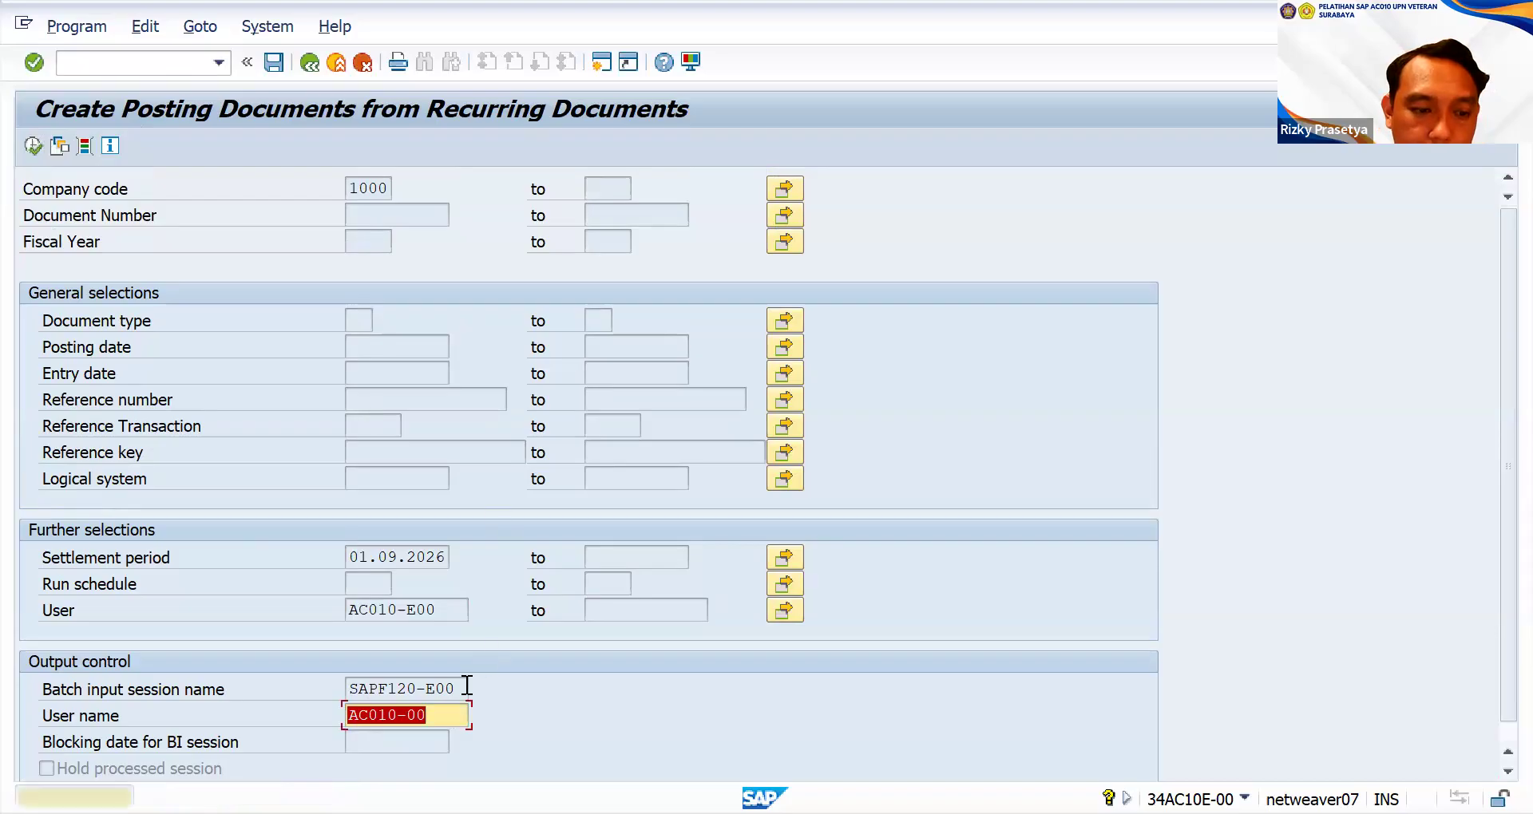
- Try AC010-E-00 as the output control user name, compare it with the logged-on user, and execute the program
left_click(436, 717)
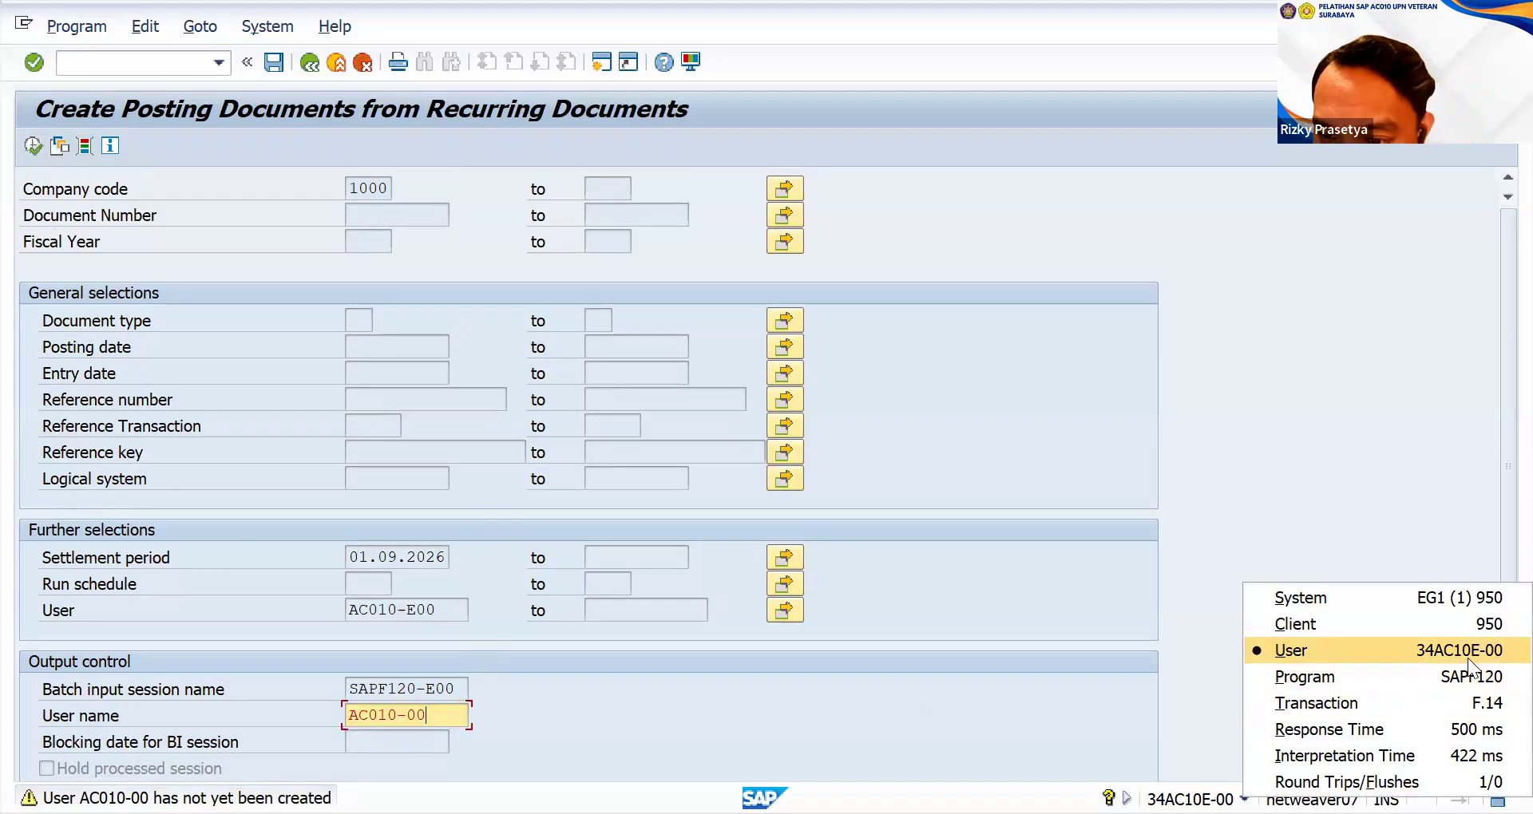
left_click(427, 716)
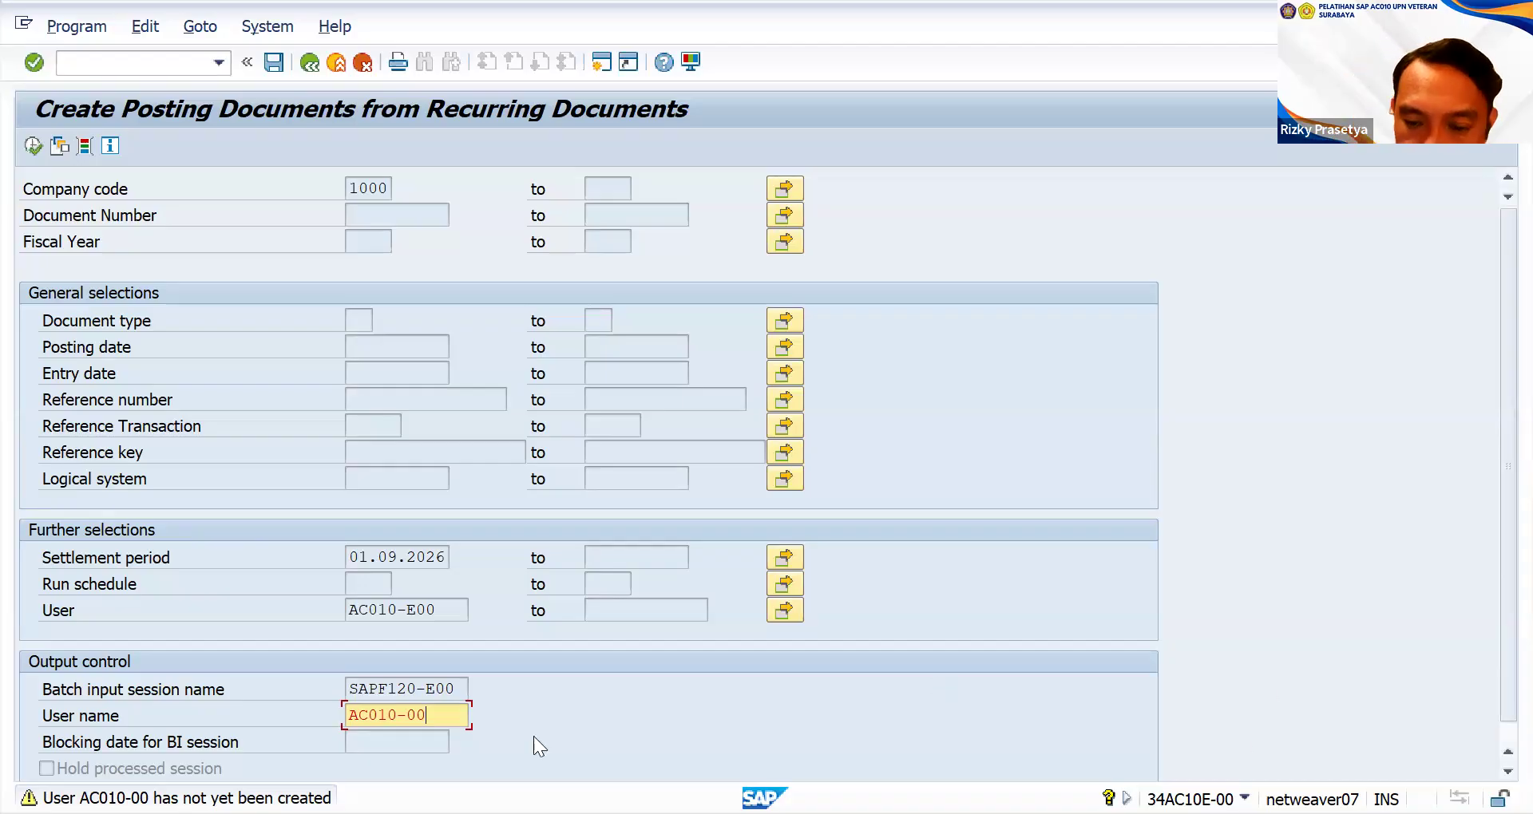
key("BackSpace")
key("BackSpace")
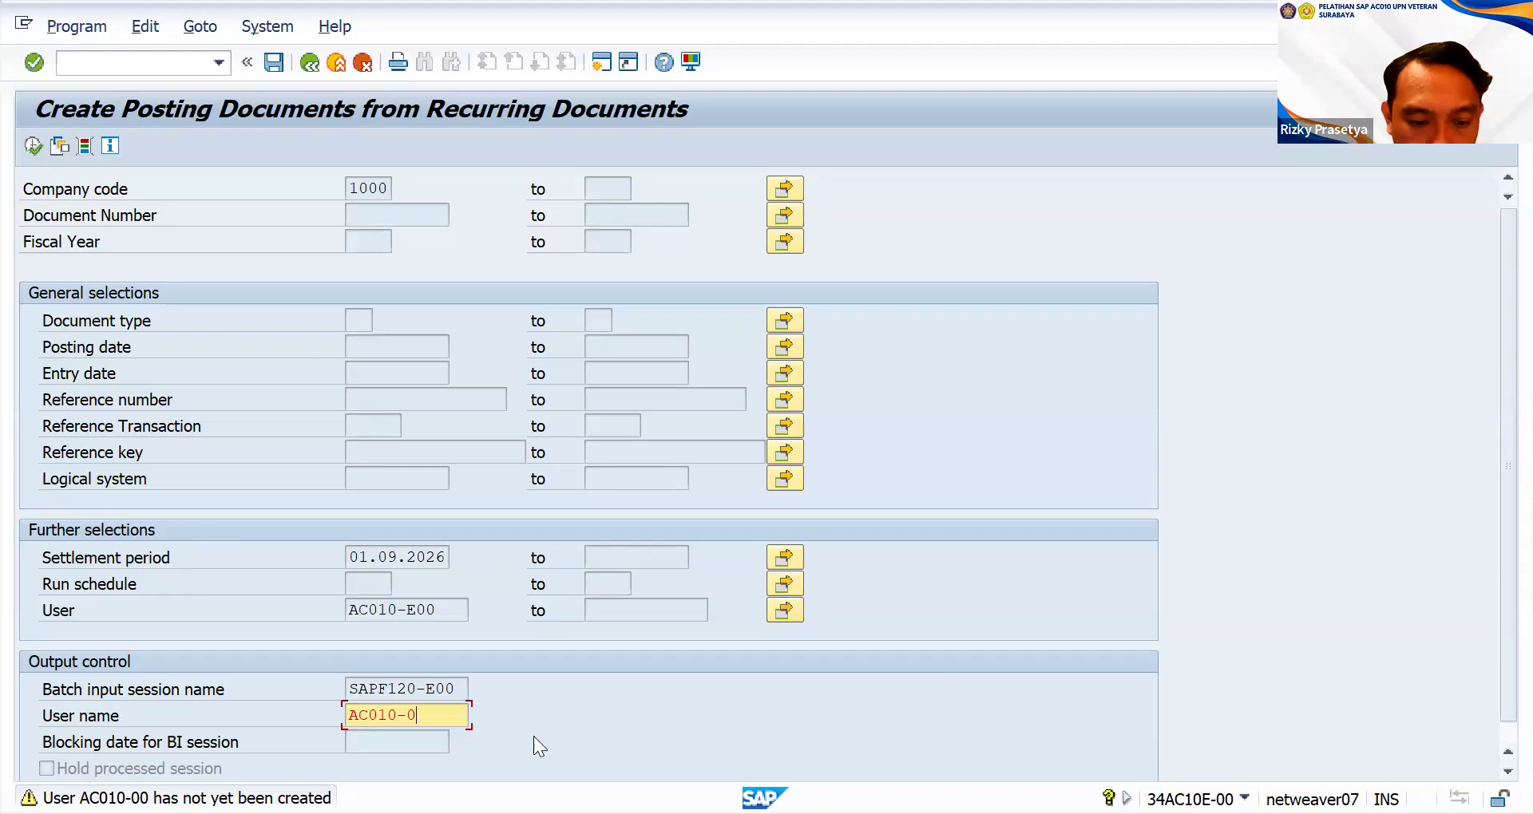
type("E")
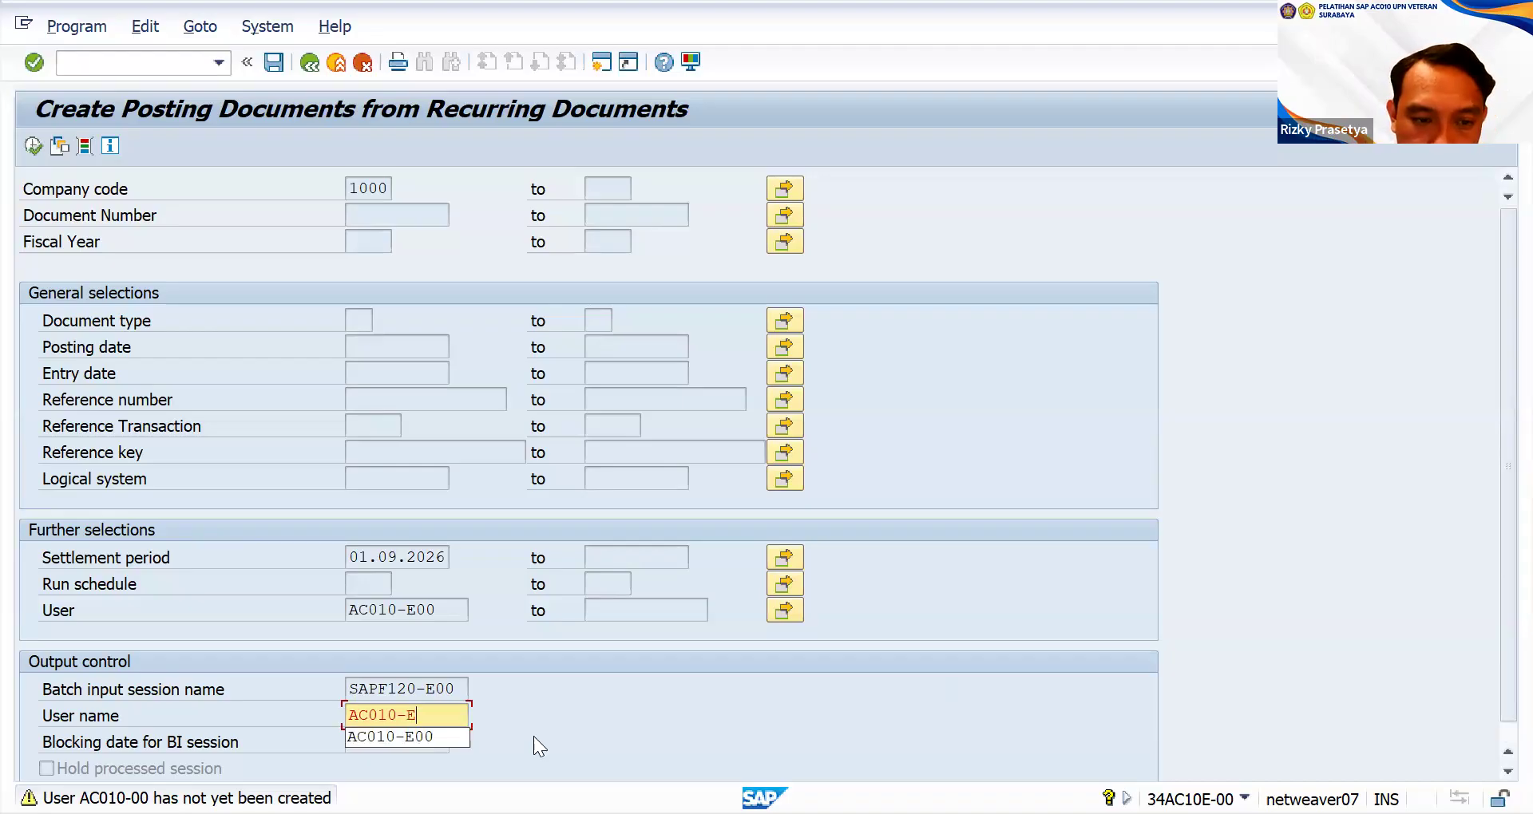
type("-00")
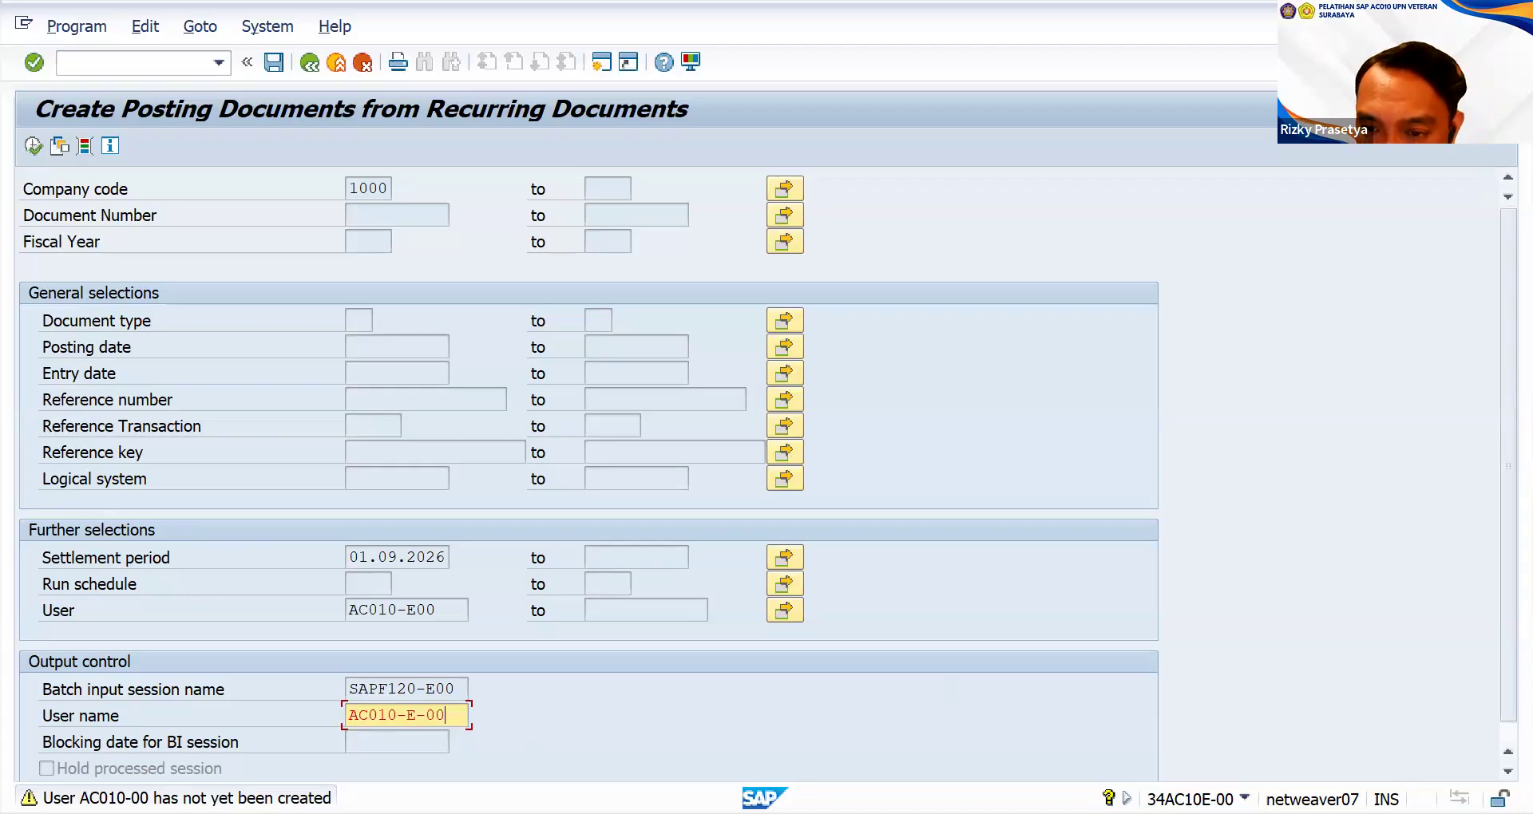
left_click(1244, 796)
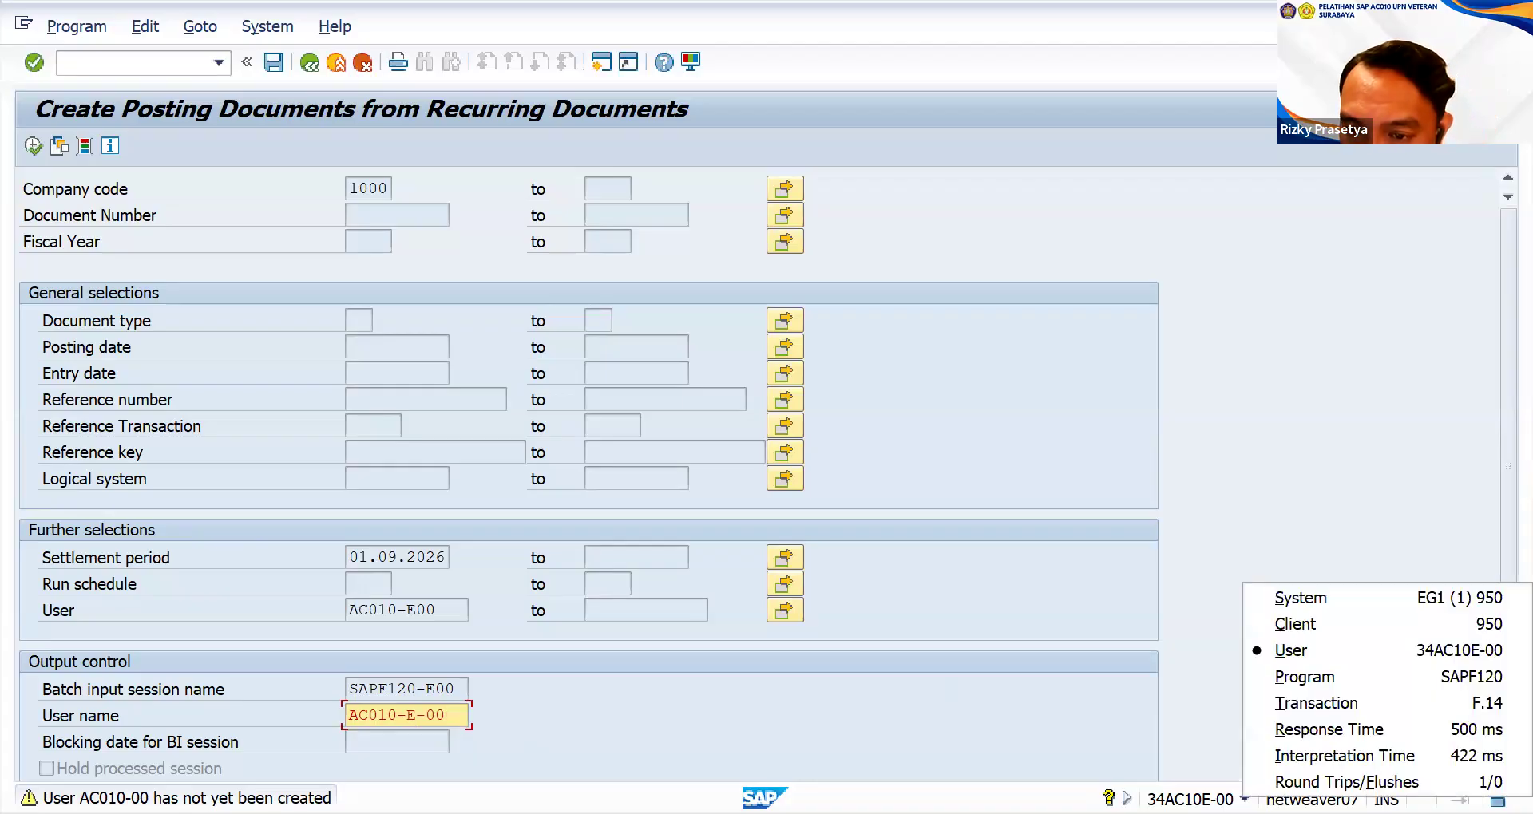
left_click(707, 747)
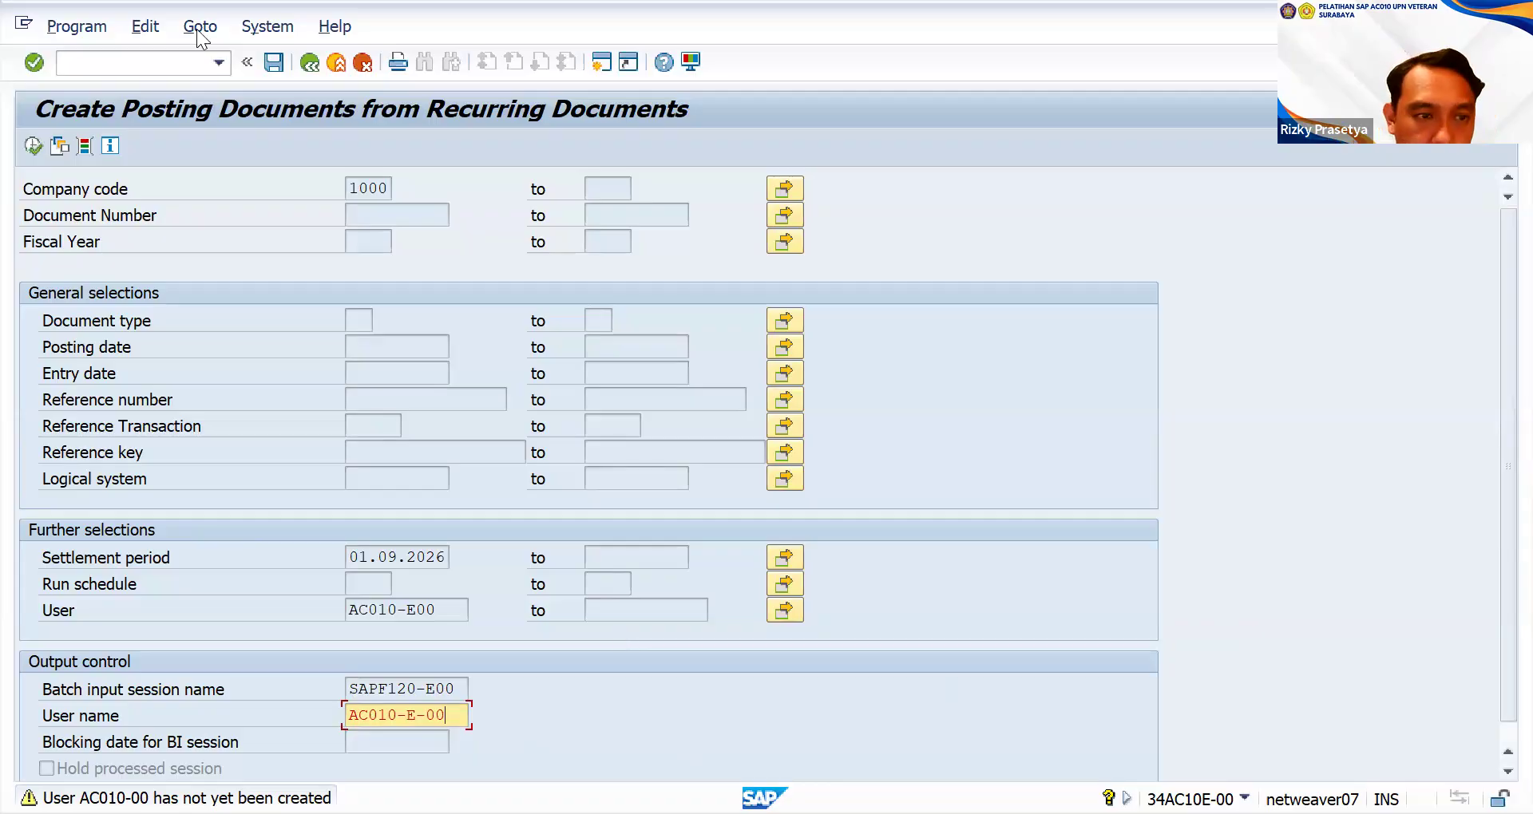
left_click(35, 148)
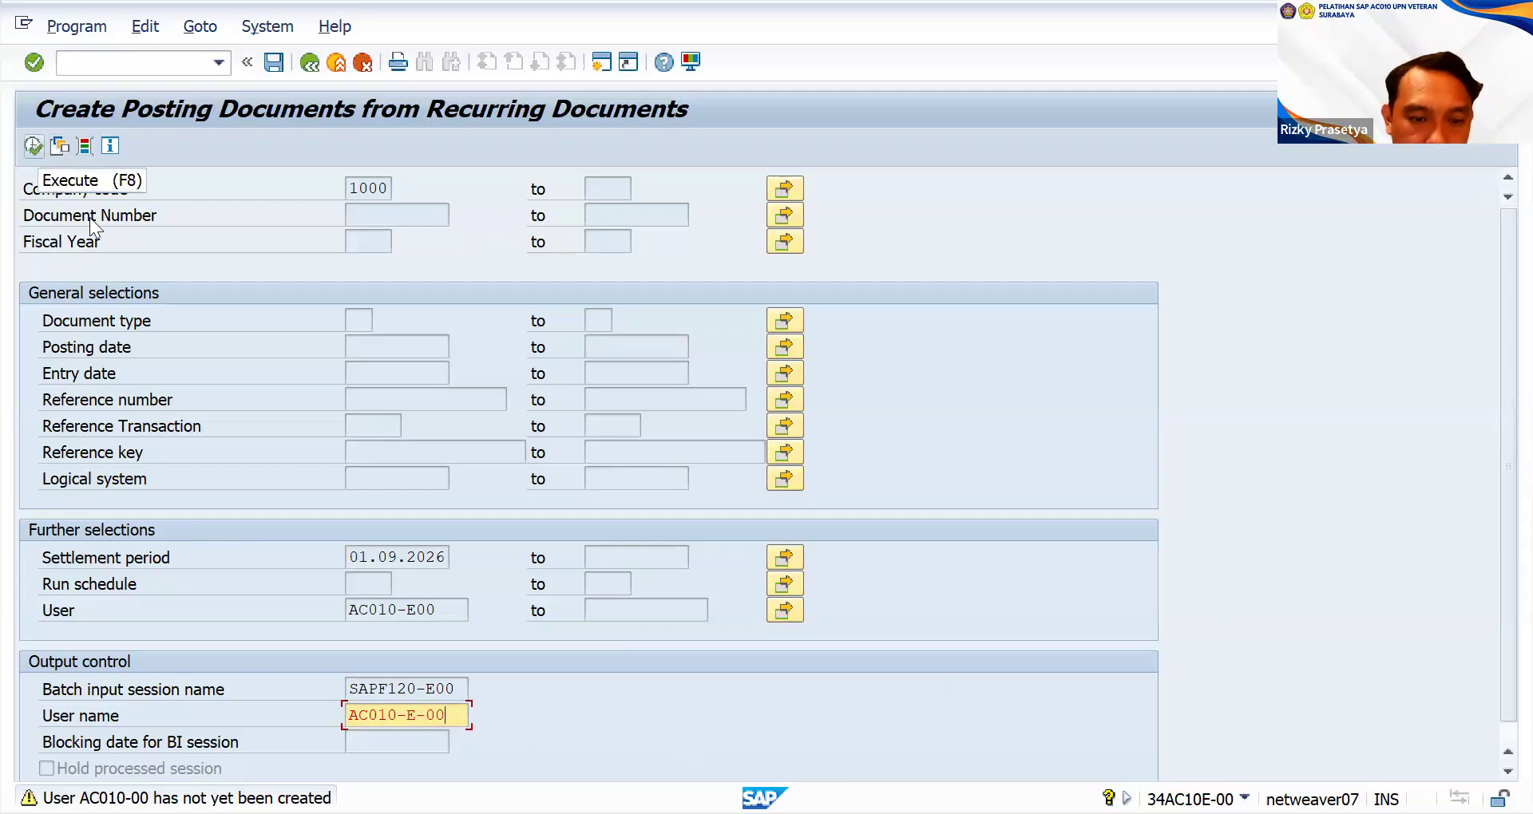
- Replace the output control user name with AC010-00
double_click(462, 716)
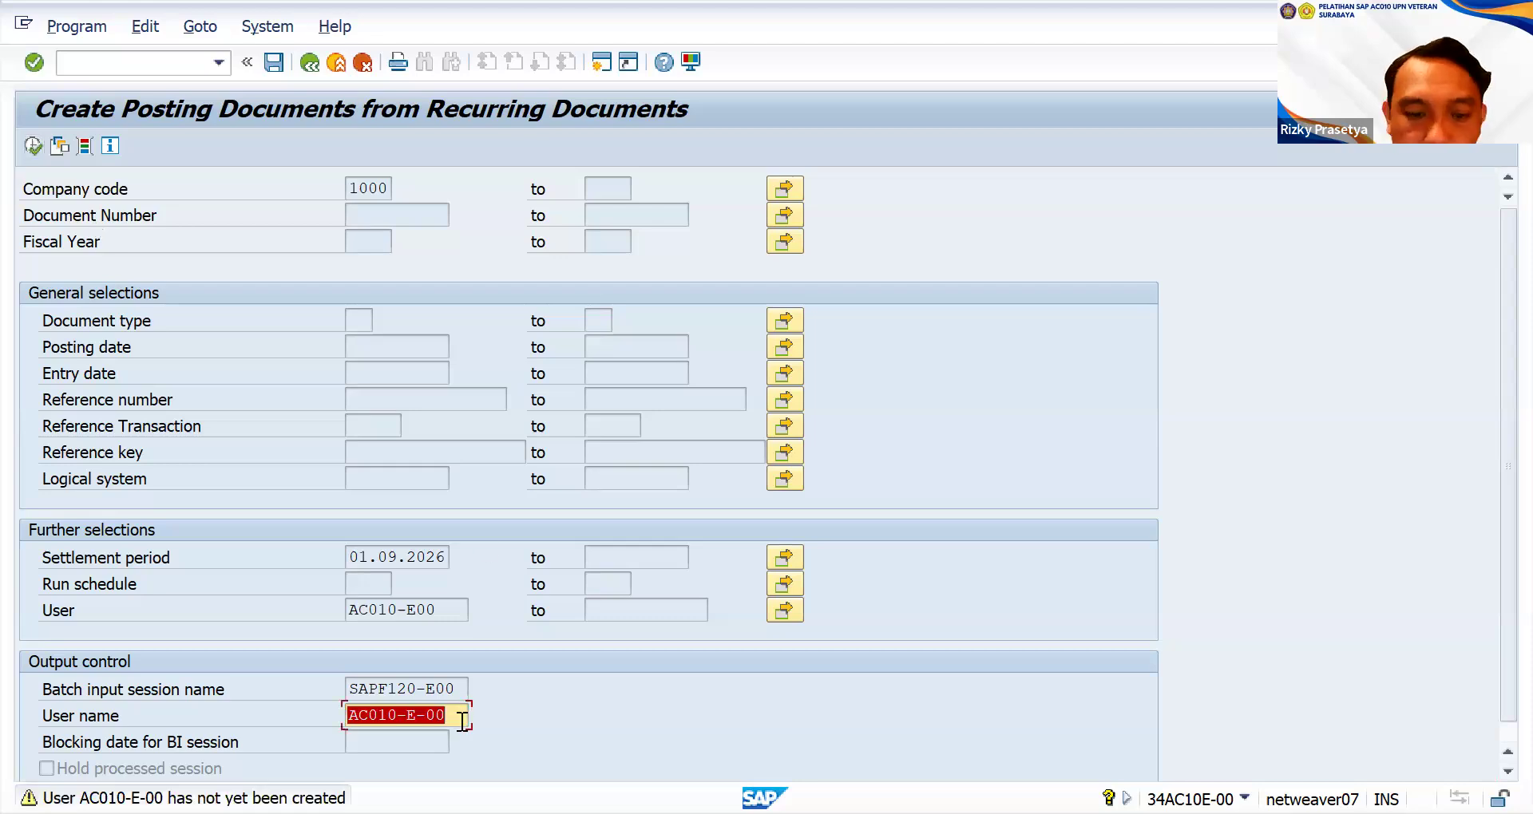
left_click(462, 718)
key("BackSpace")
key("BackSpace")
key("BackSpace")
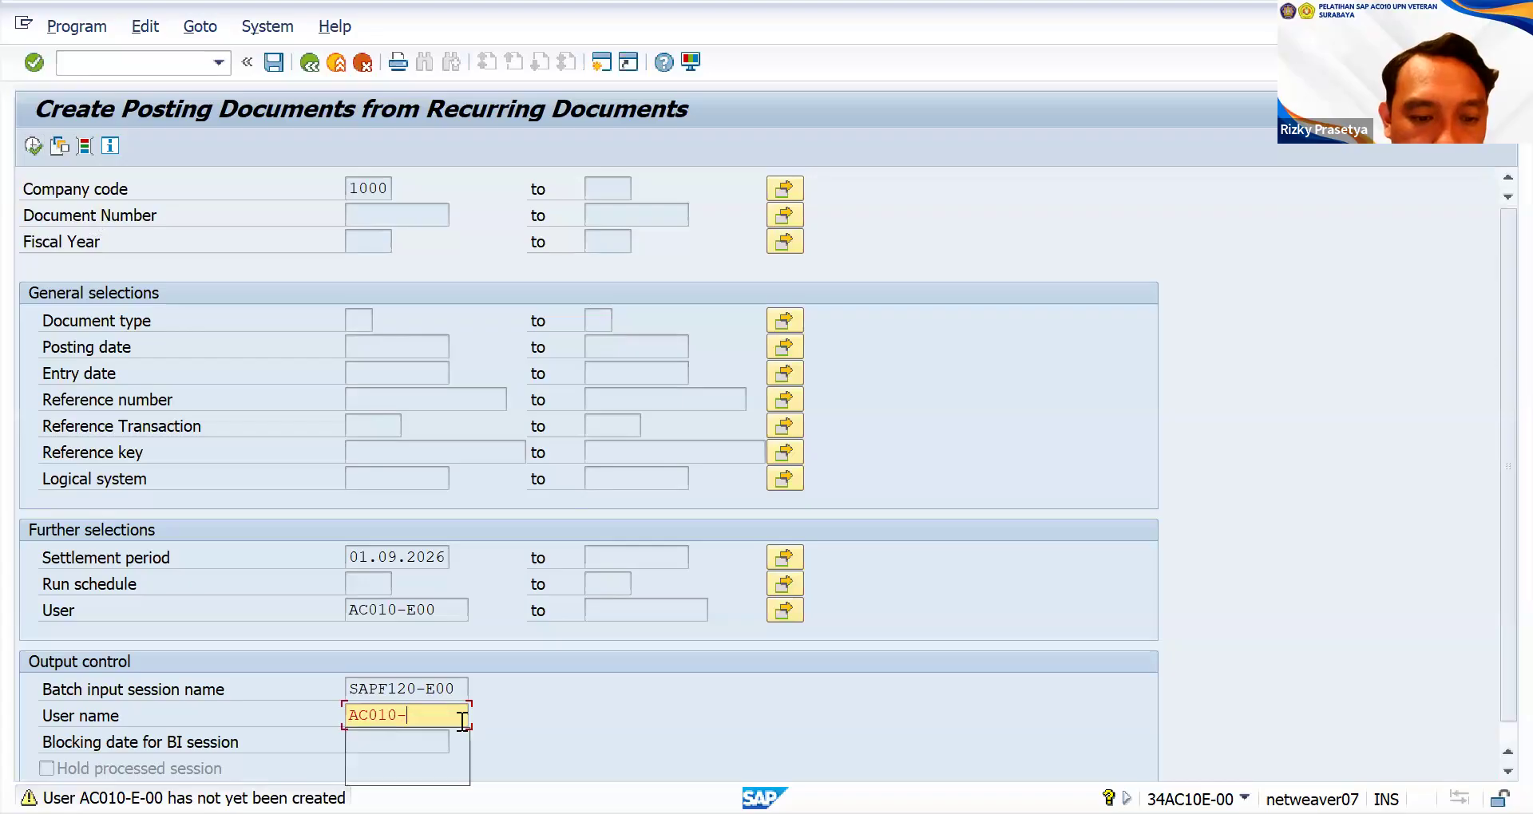
type("00")
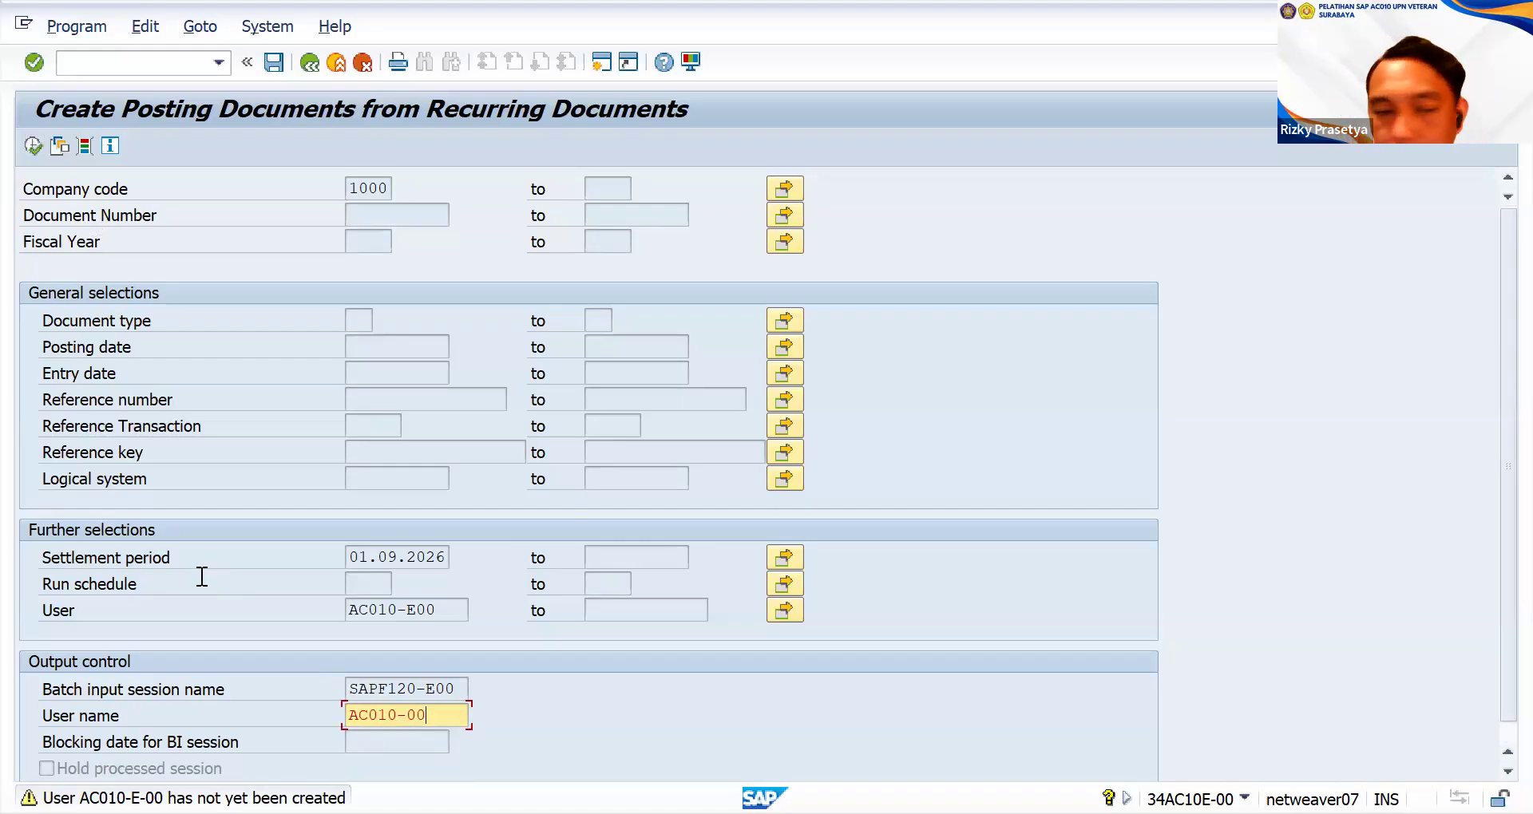
- Set the output control user name to 34AC10E-00, matching the logged-on user, and execute the posting program
left_click(33, 147)
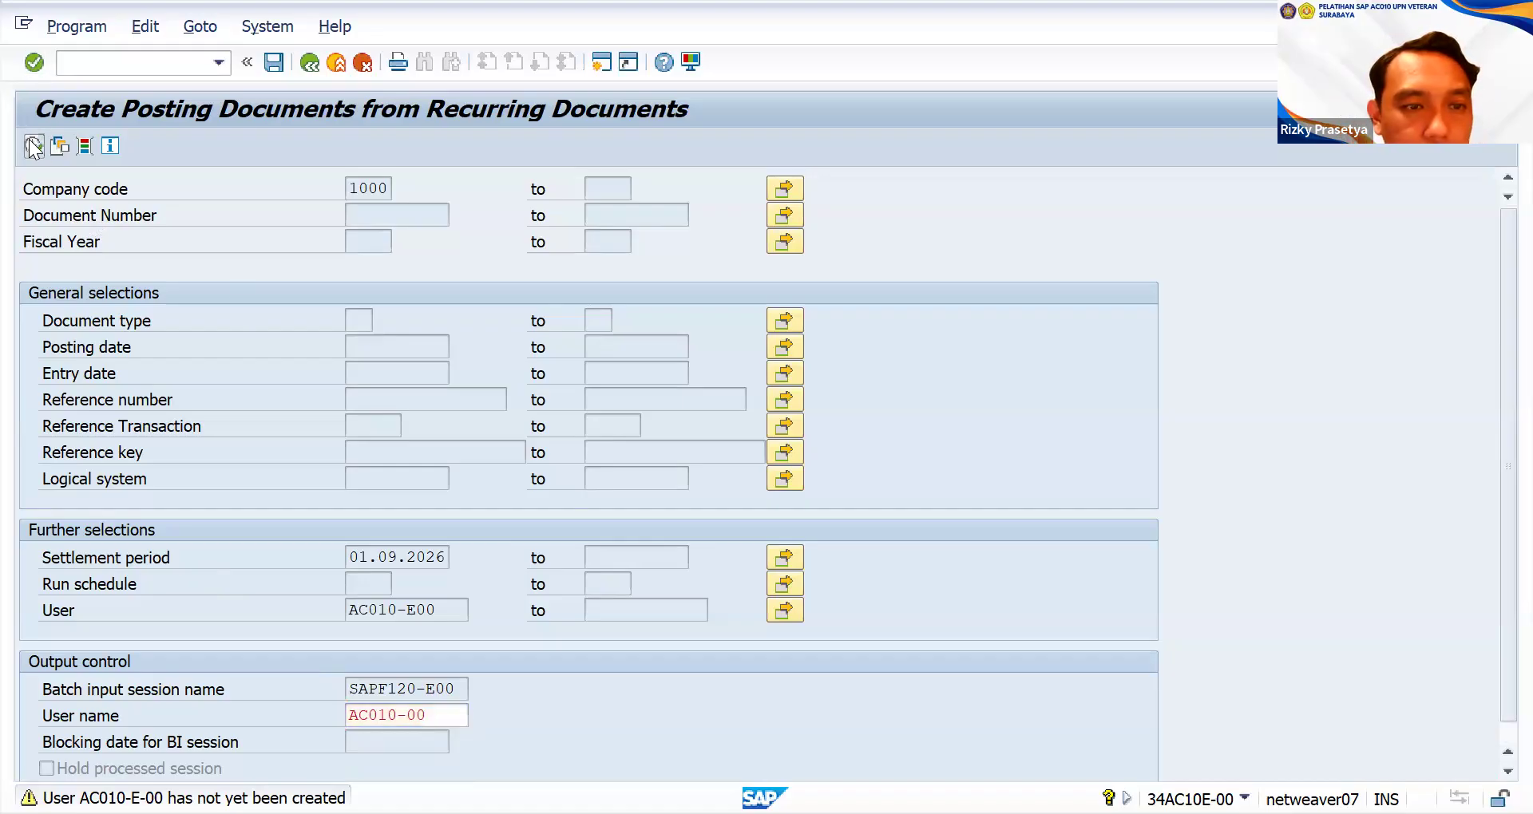
left_click(448, 717)
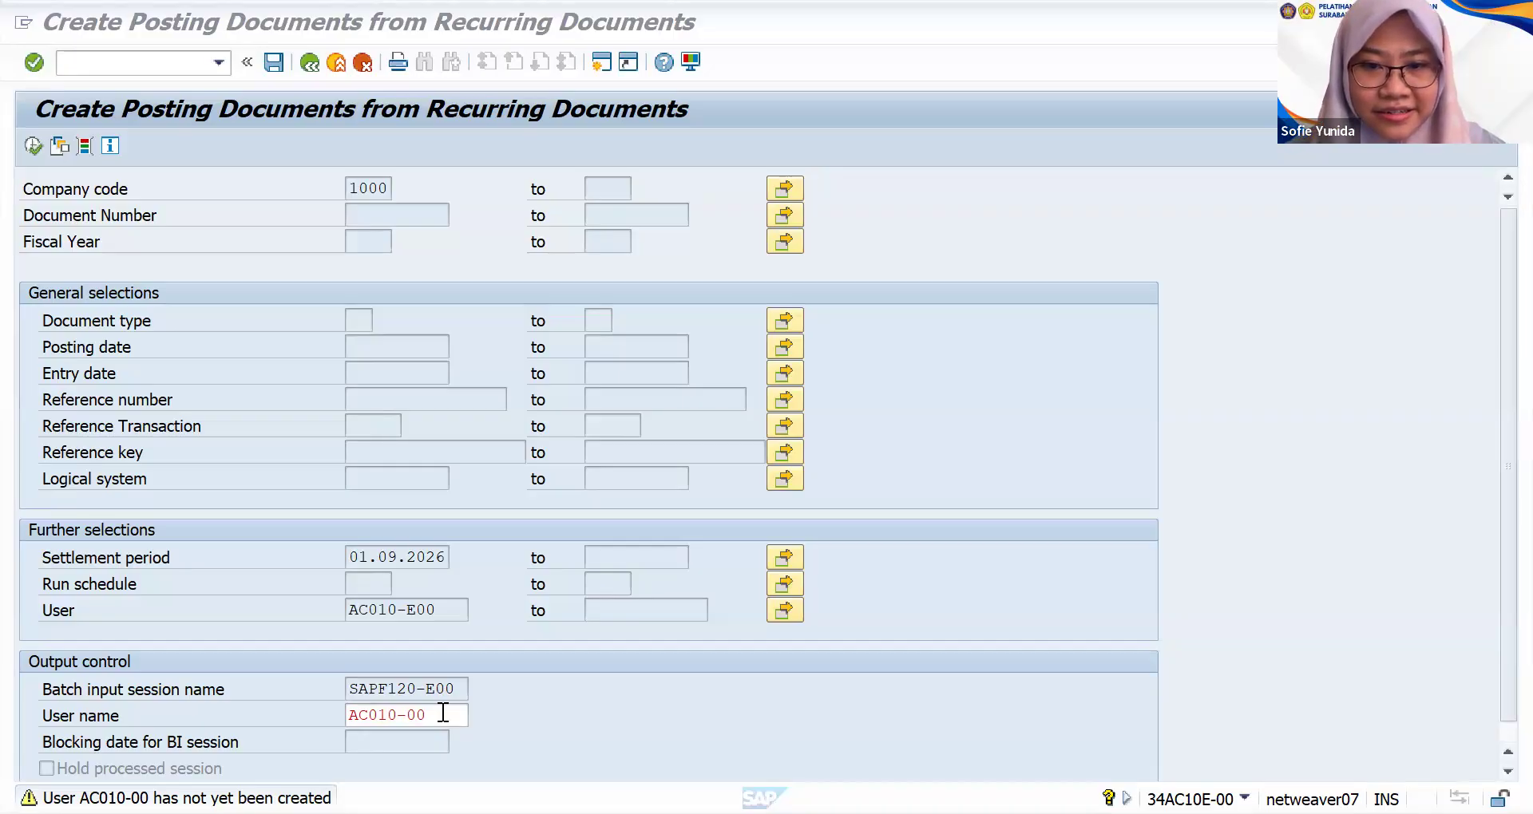
left_click_drag(445, 713, 339, 712)
type("34AC10E-00")
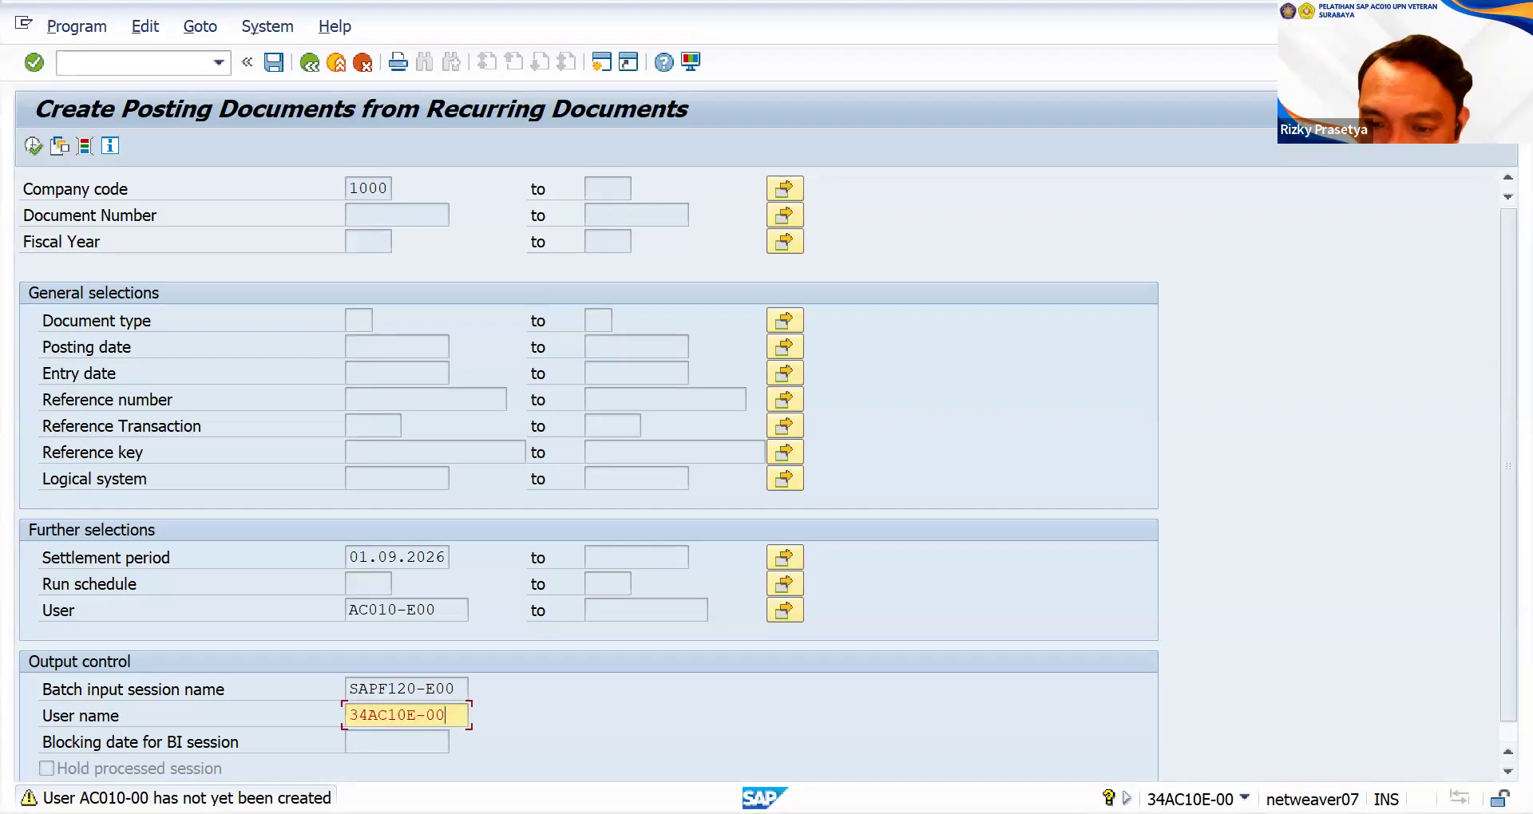
left_click(1244, 796)
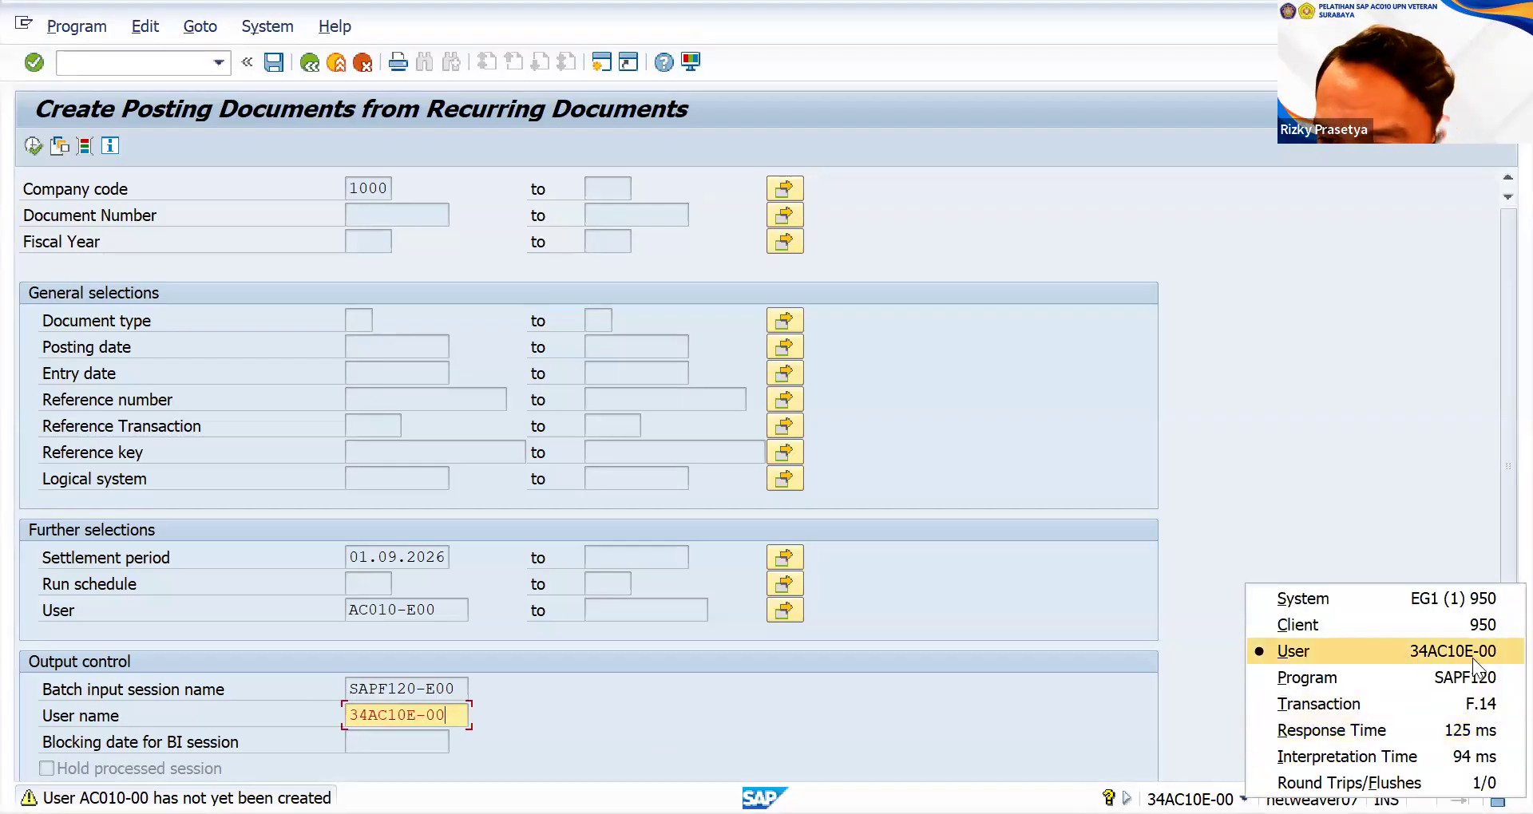
left_click(572, 716)
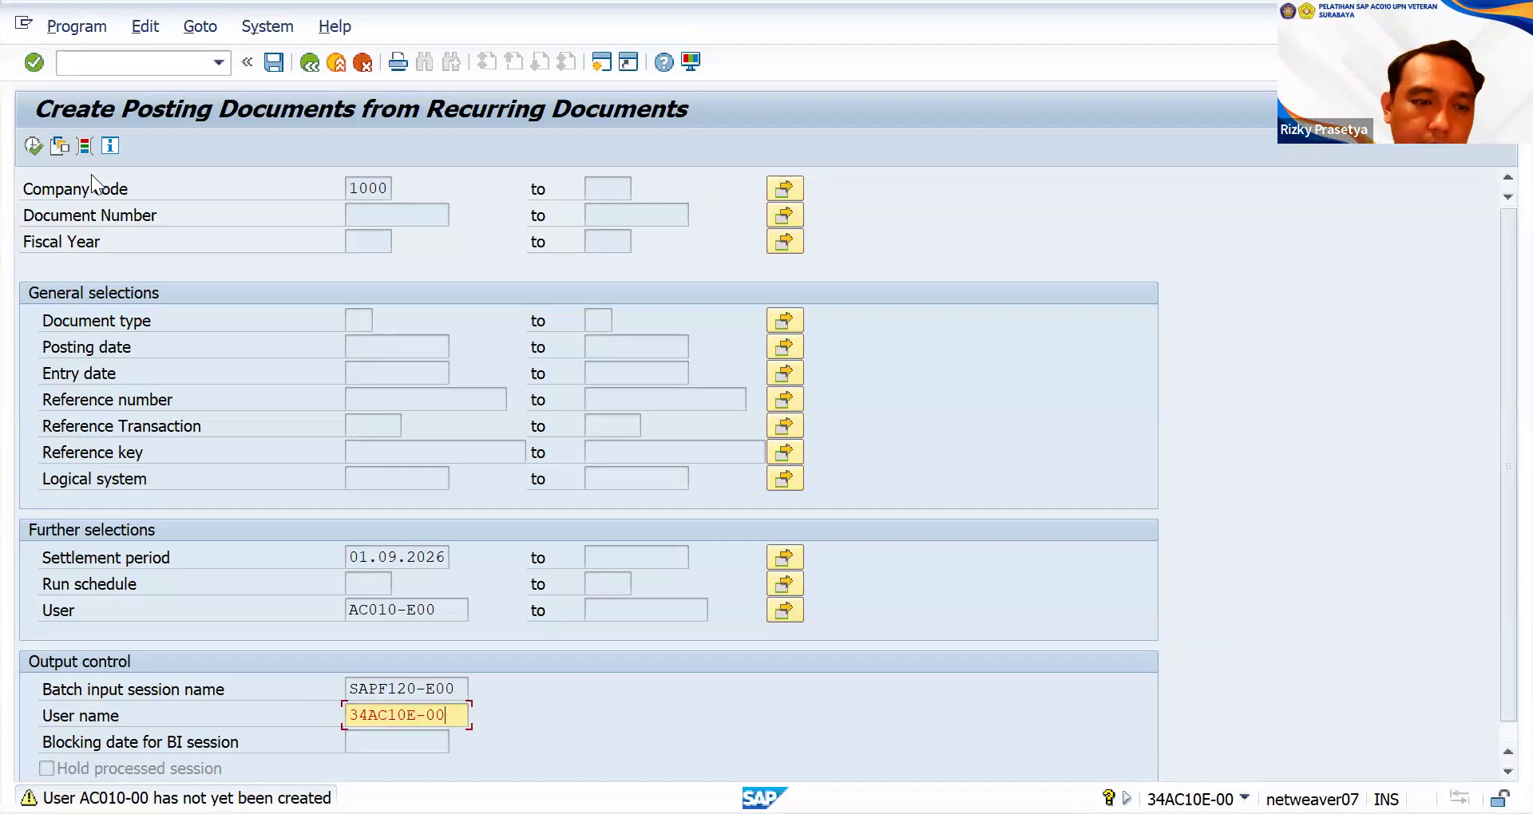
left_click(32, 146)
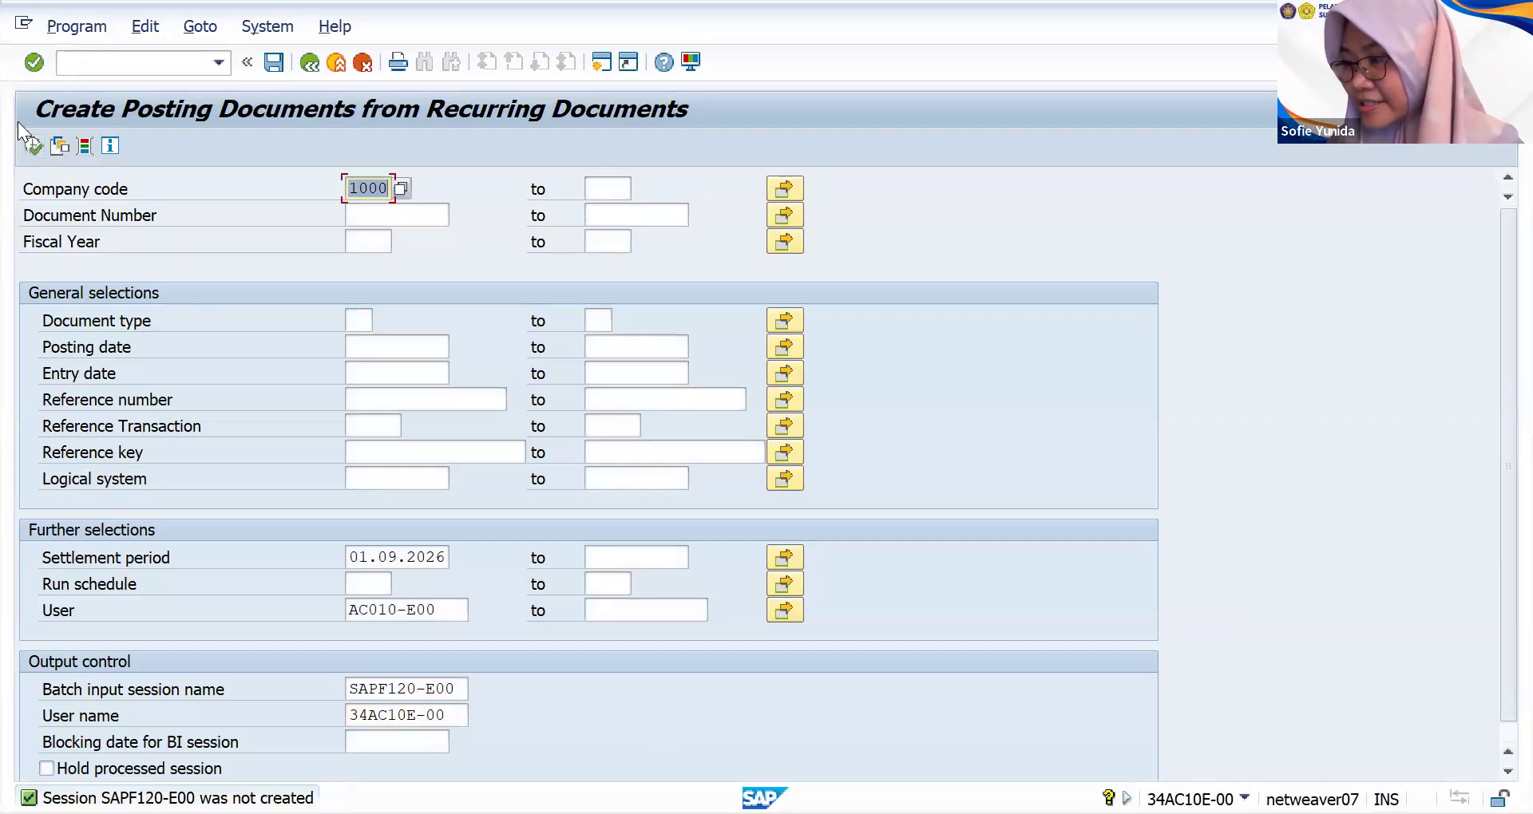
left_click(35, 146)
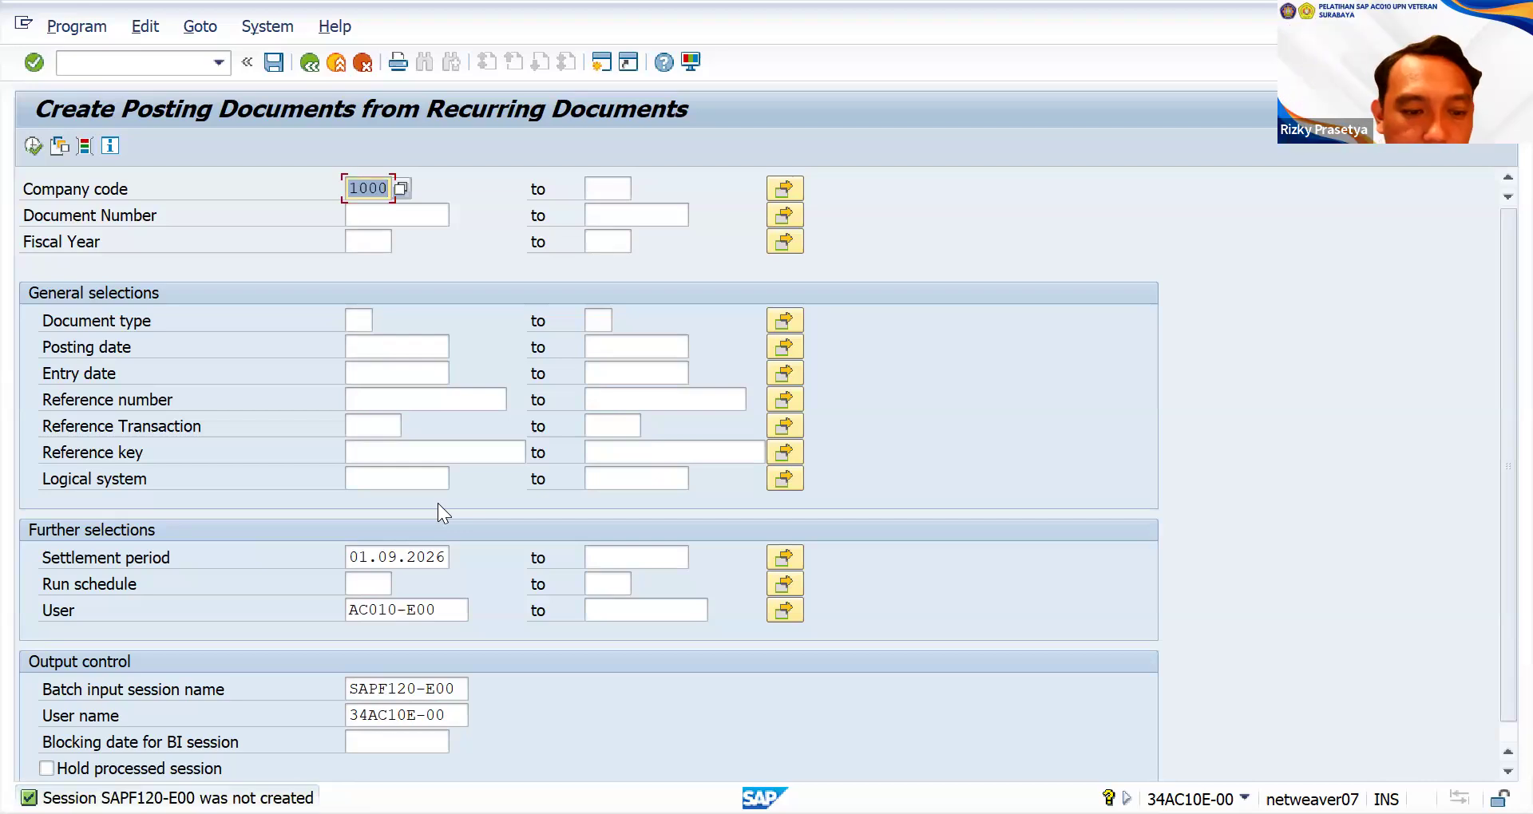
- Open the batch input session overview from the system services and refresh its session list
left_click(452, 715)
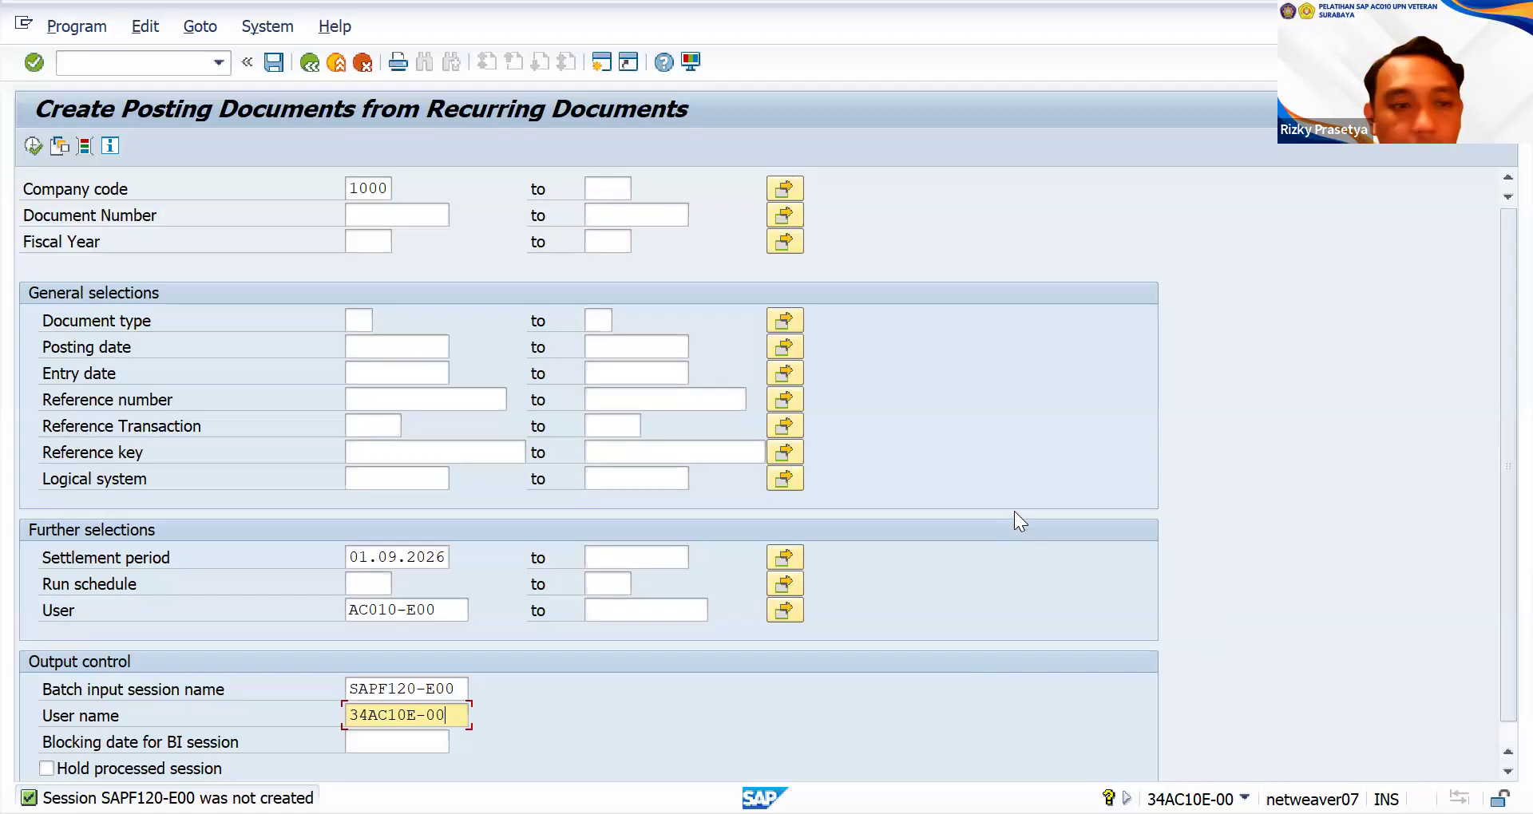
left_click(266, 30)
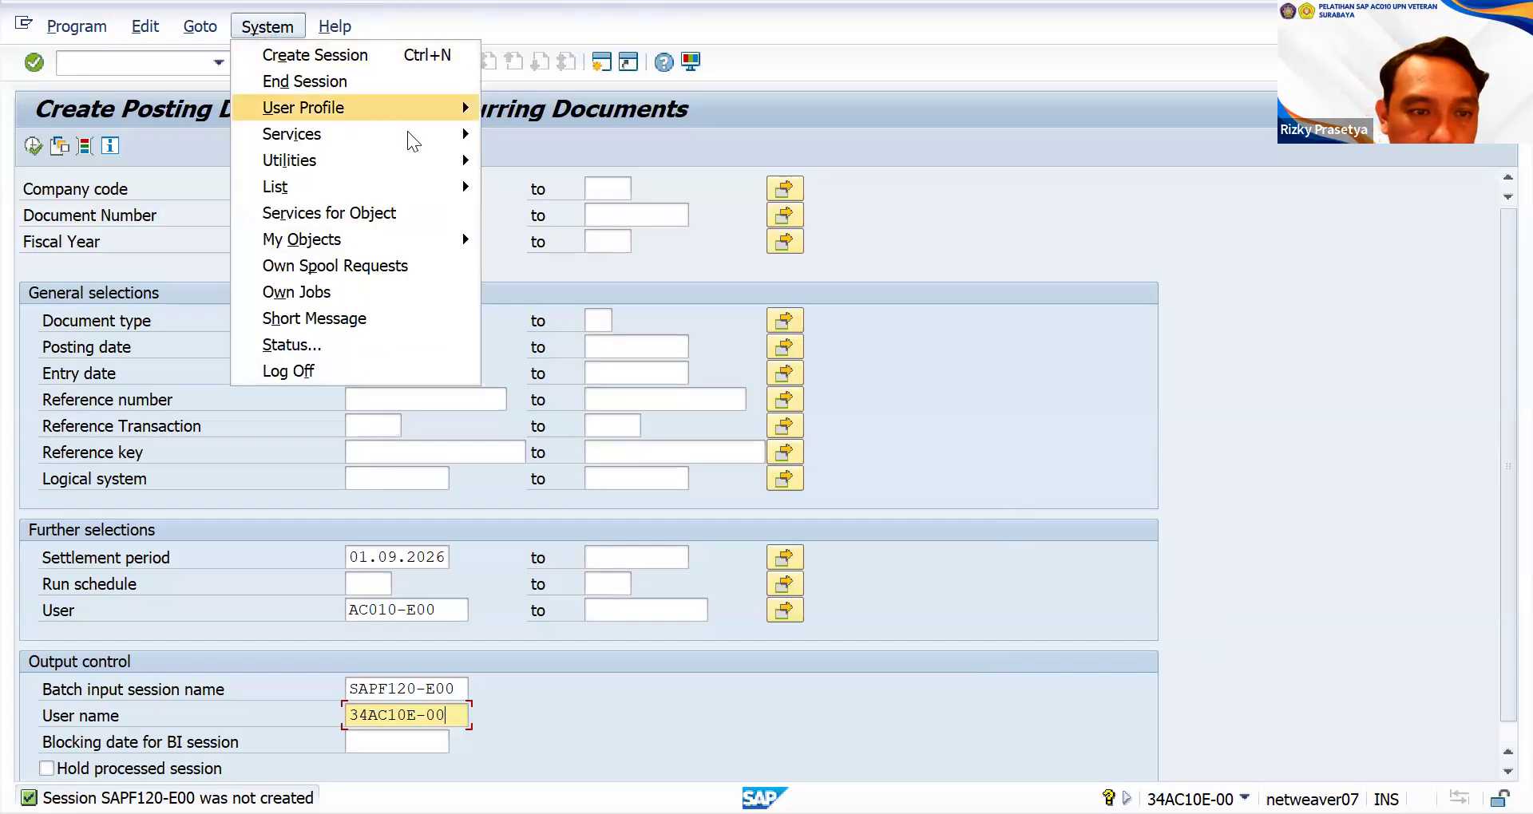
mouse_move(431, 131)
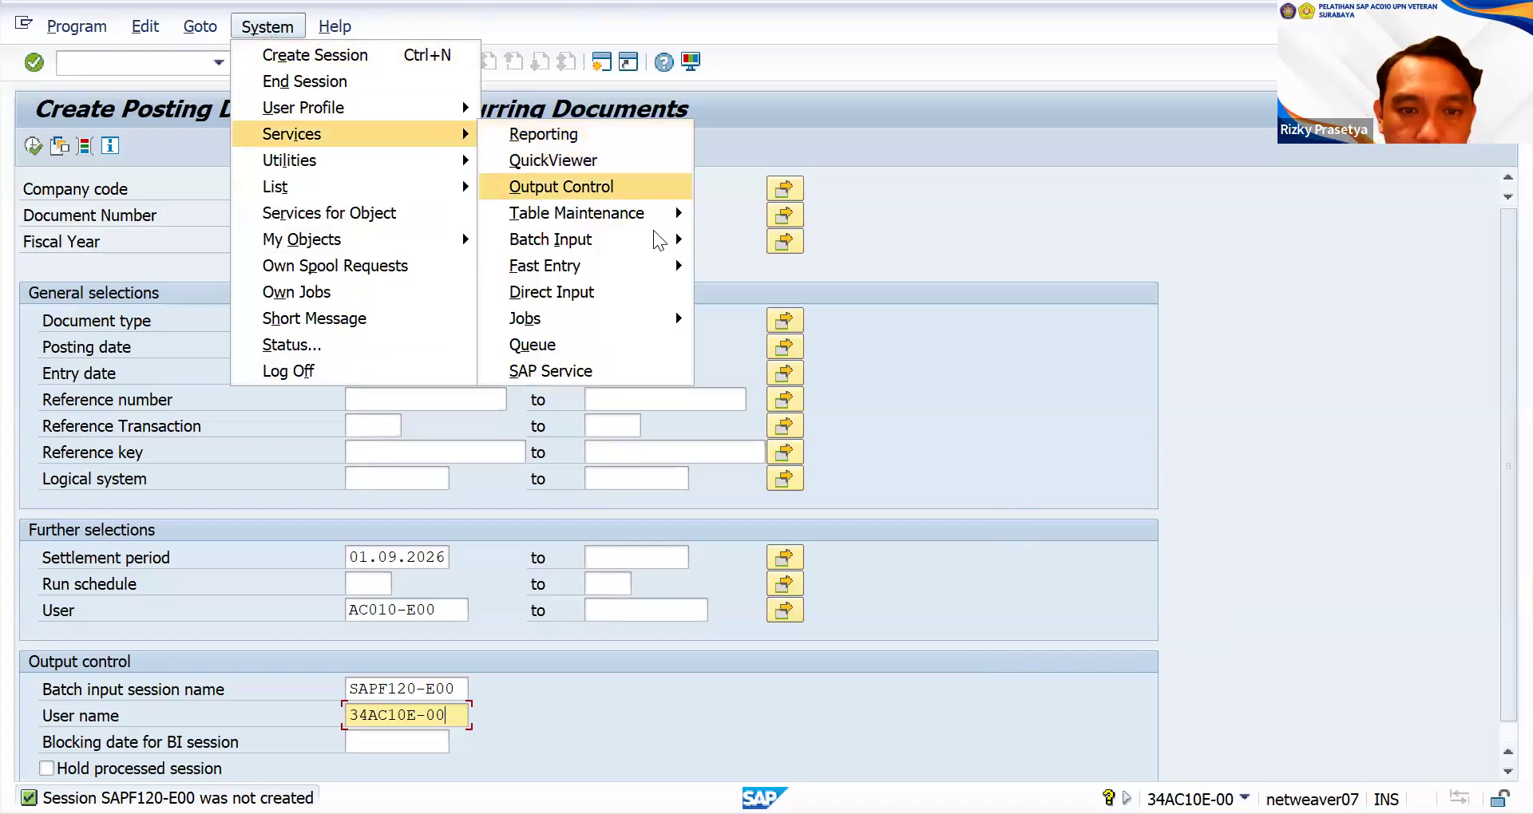
mouse_move(662, 248)
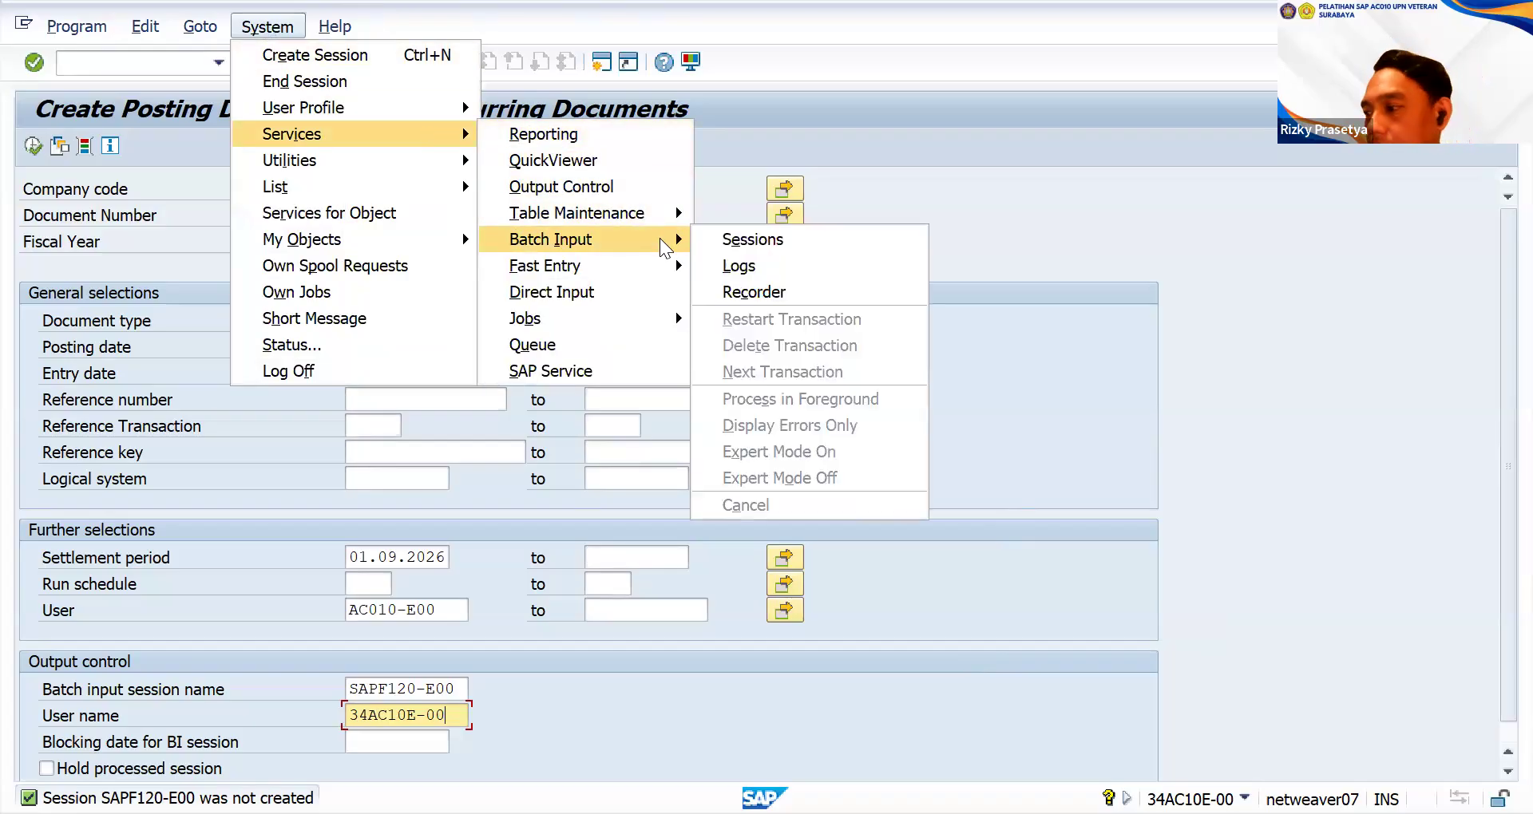
left_click(714, 236)
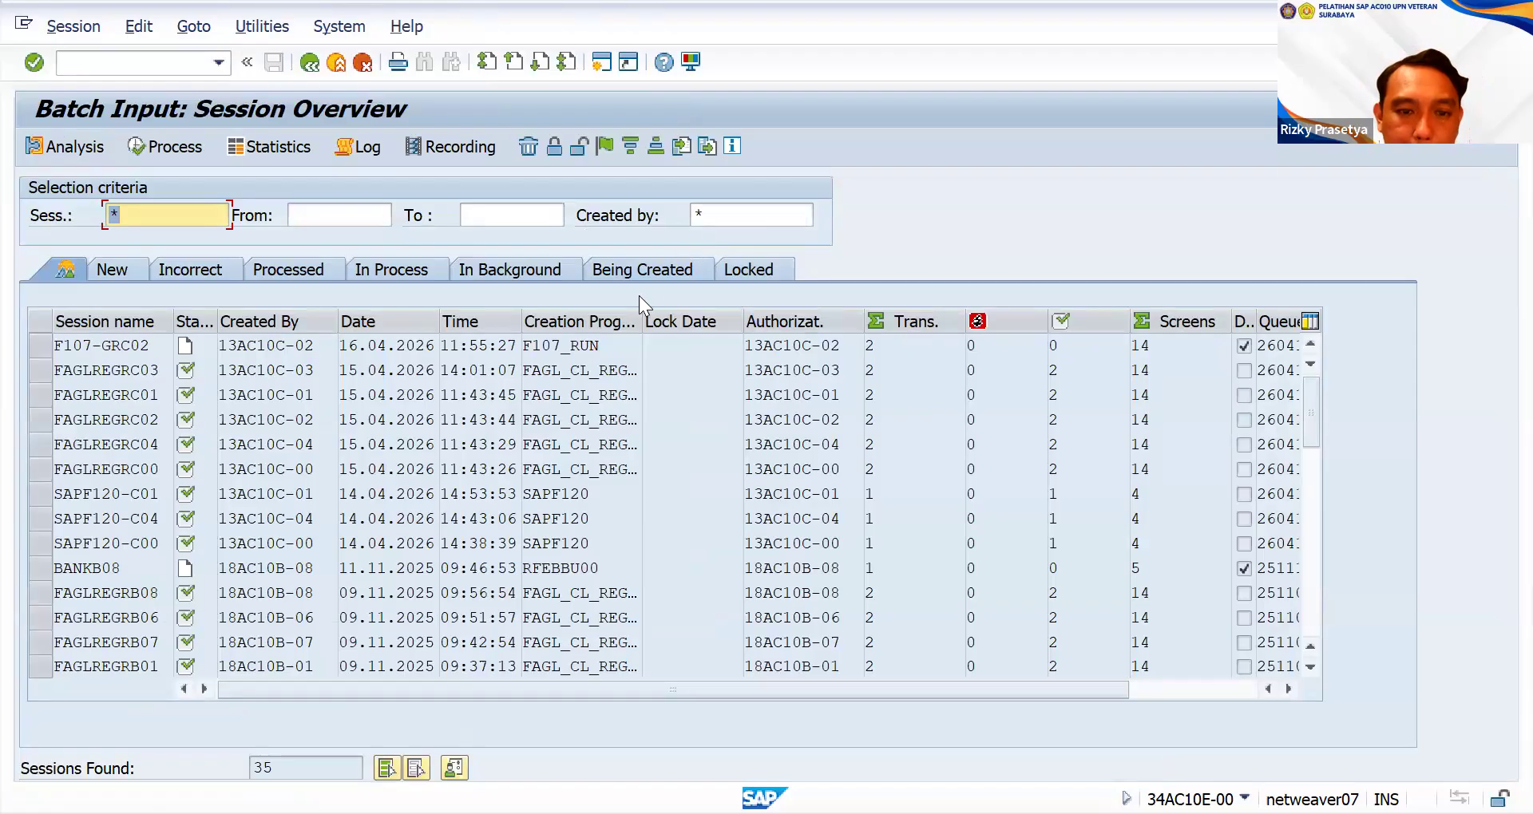
scroll(686, 536, "down", 1)
left_click(686, 536)
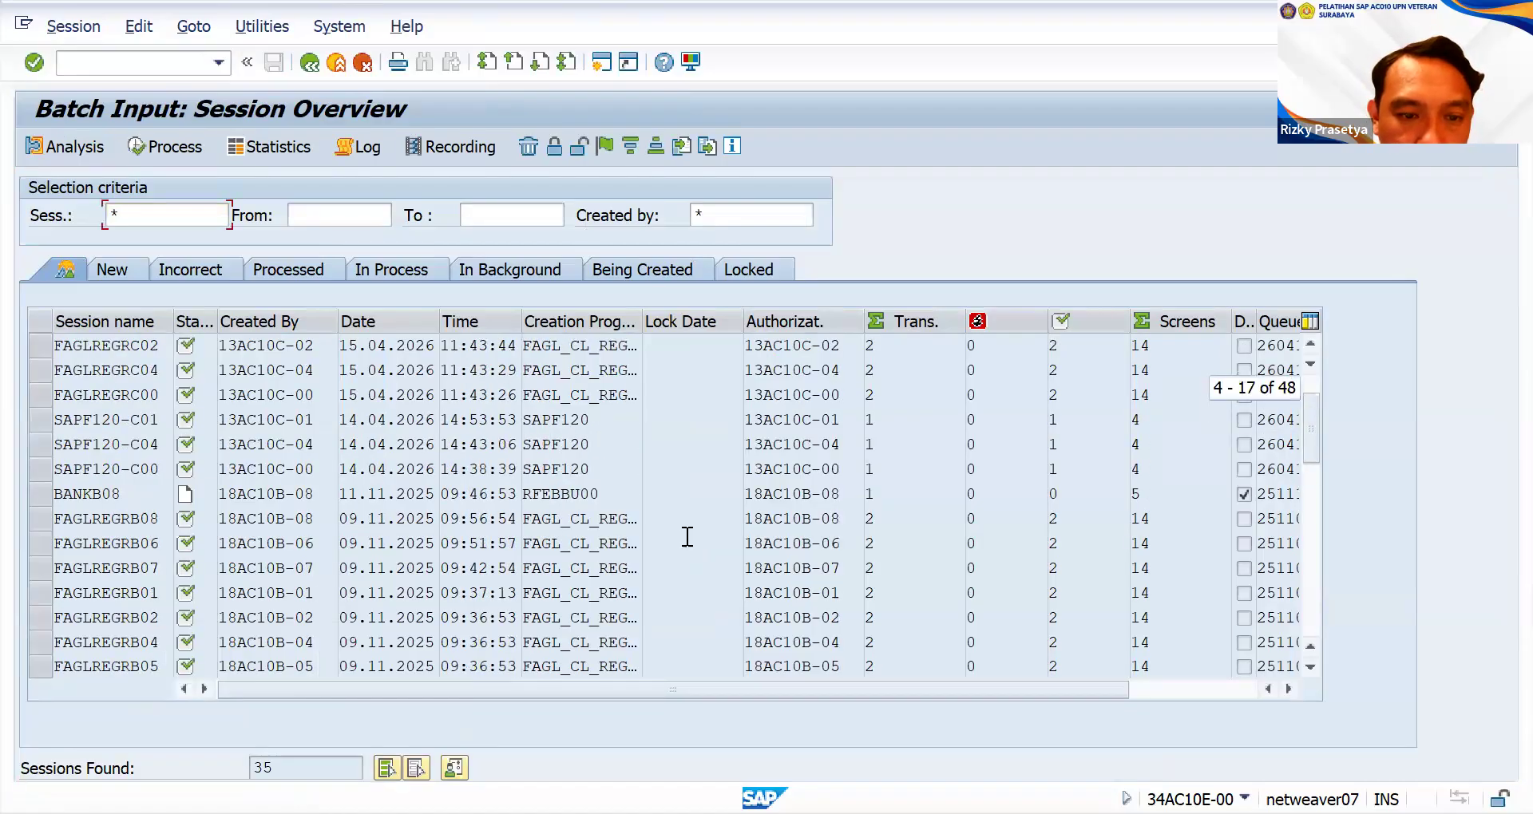
key("Return")
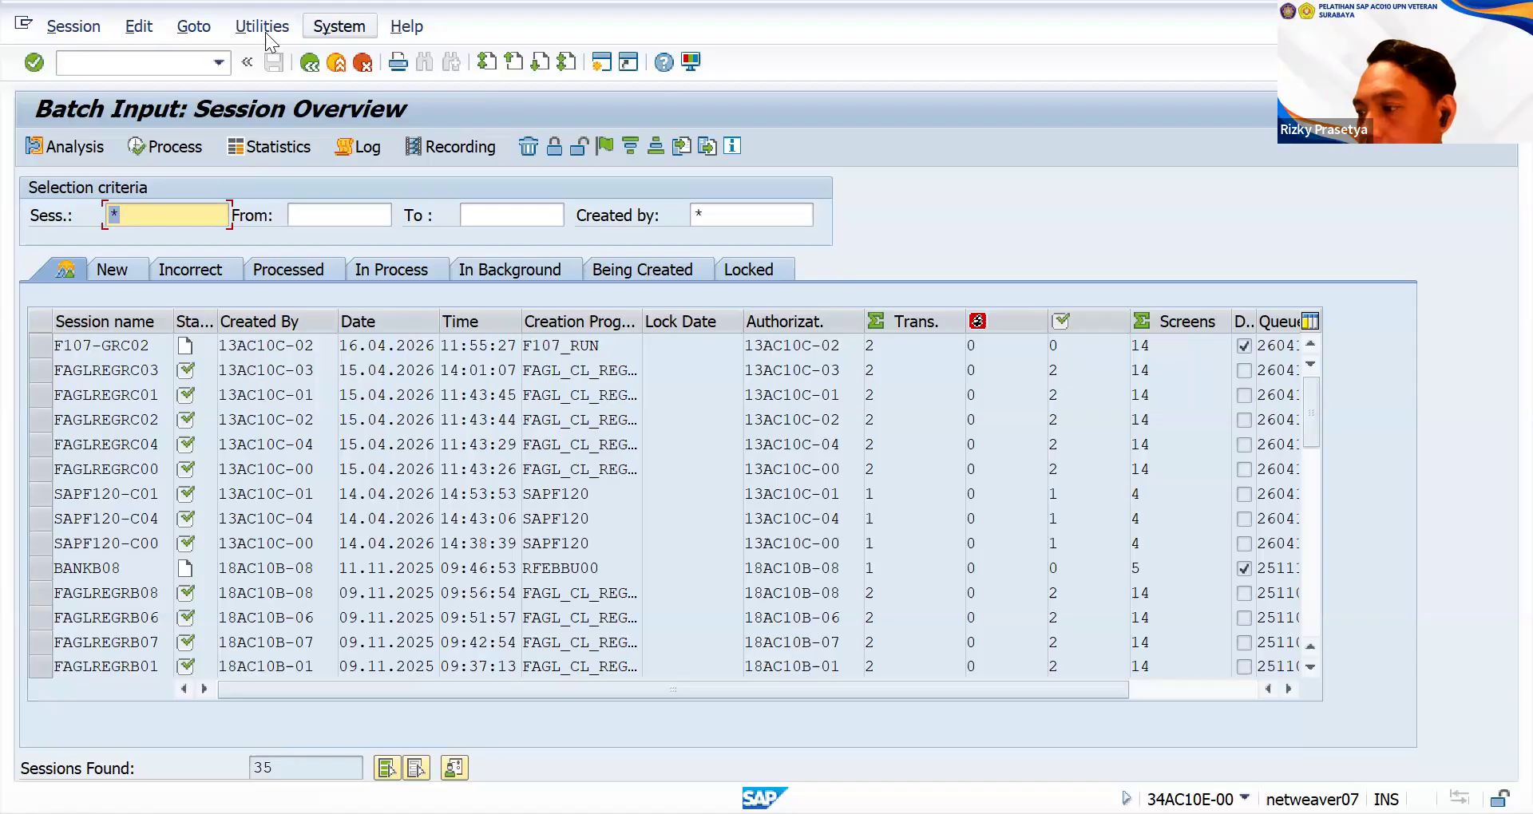
left_click(339, 27)
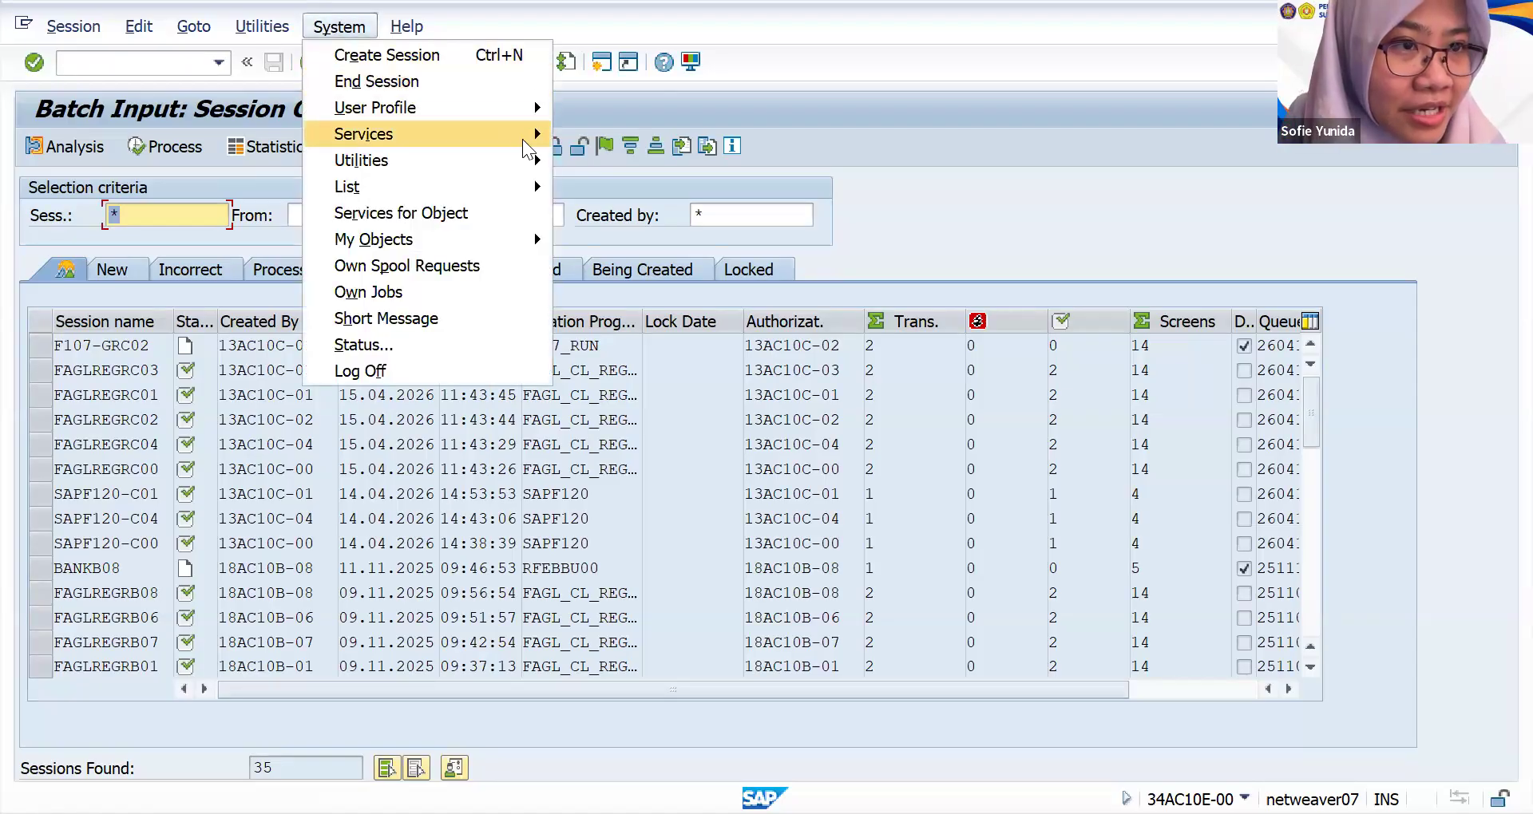
left_click(345, 32)
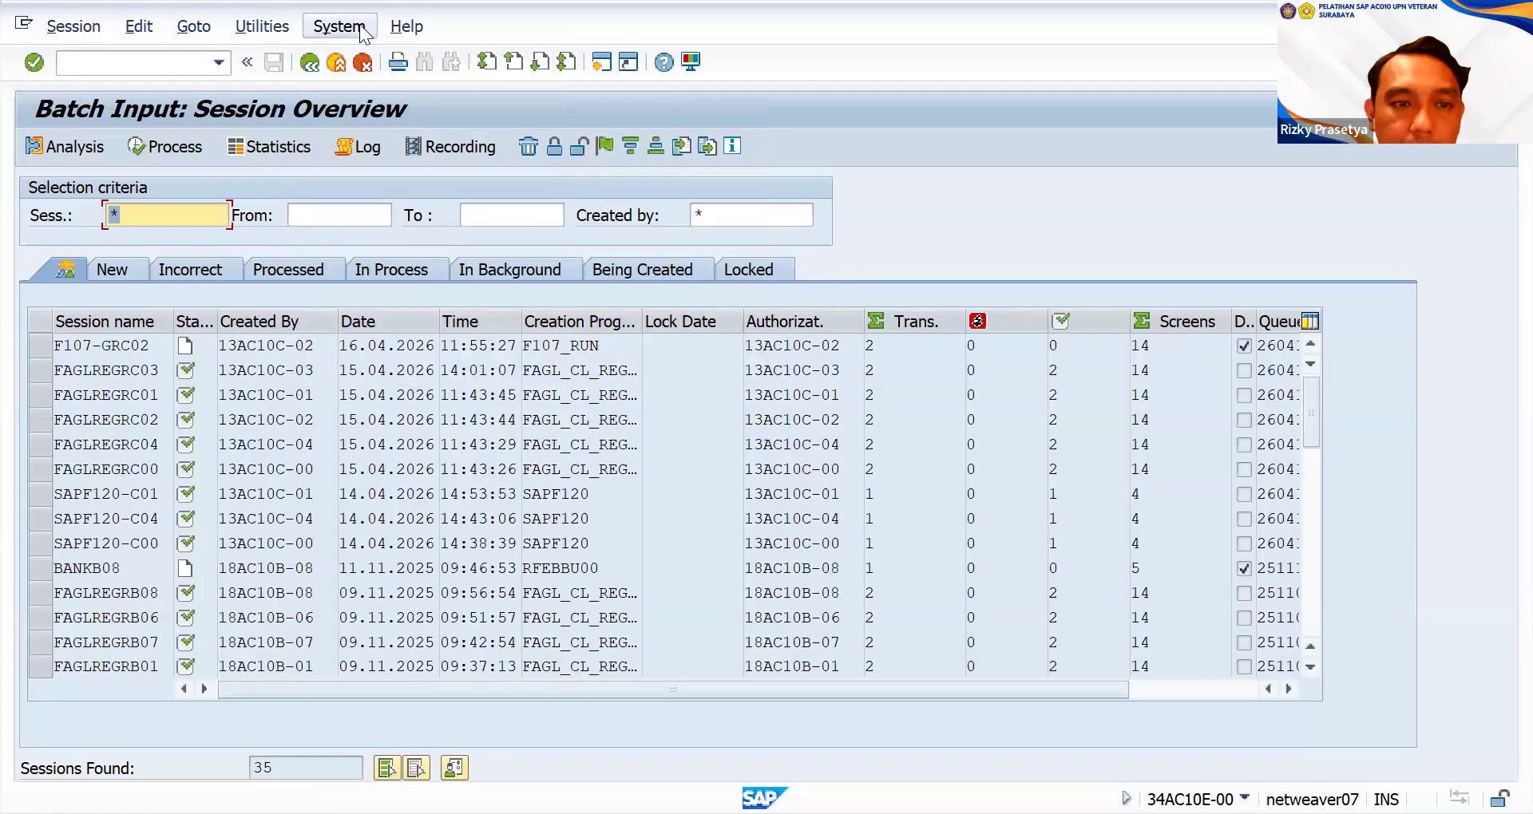
key("Down")
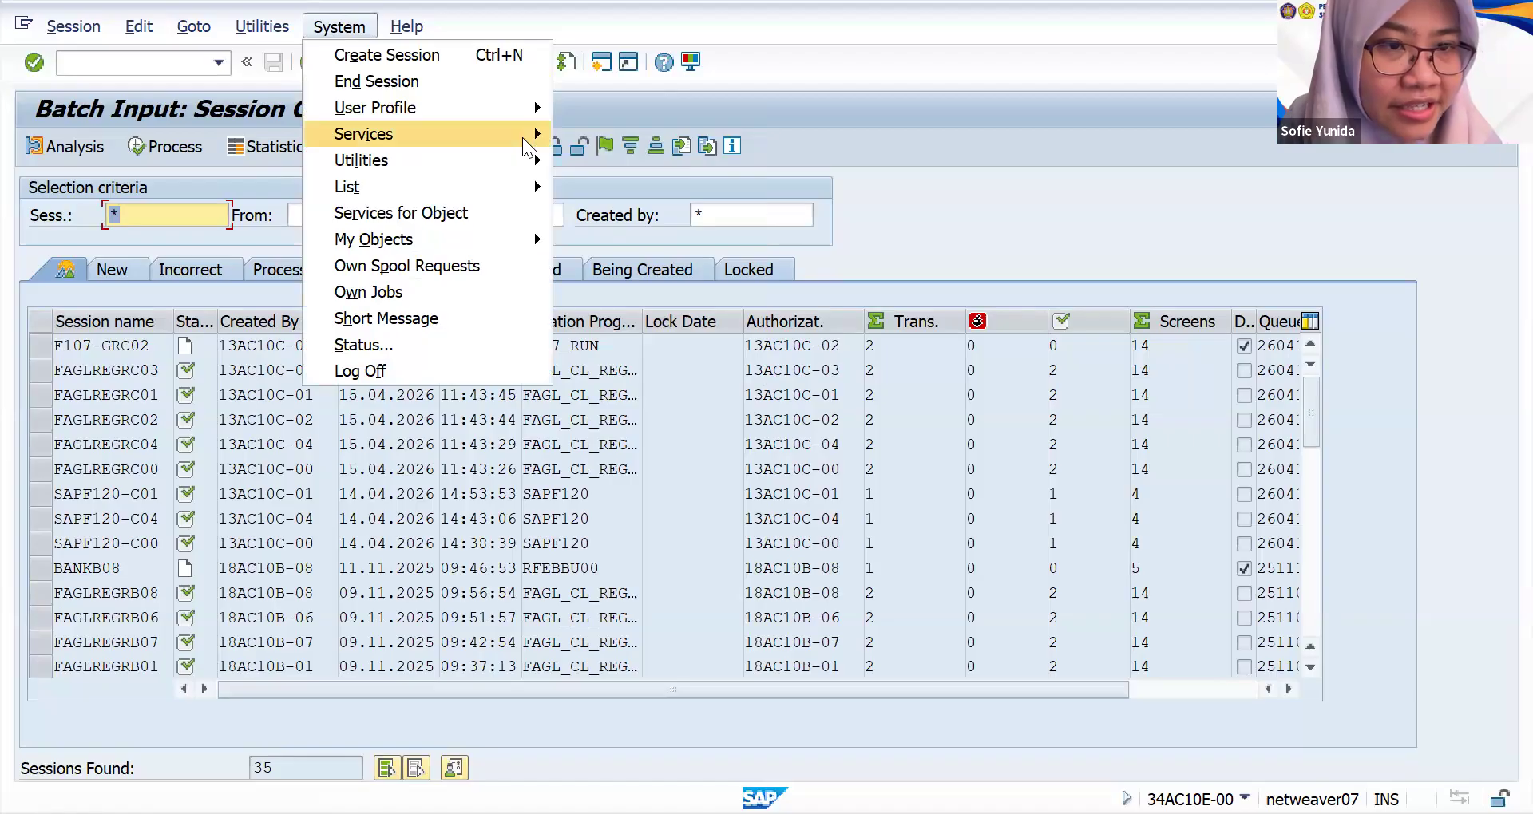
mouse_move(531, 143)
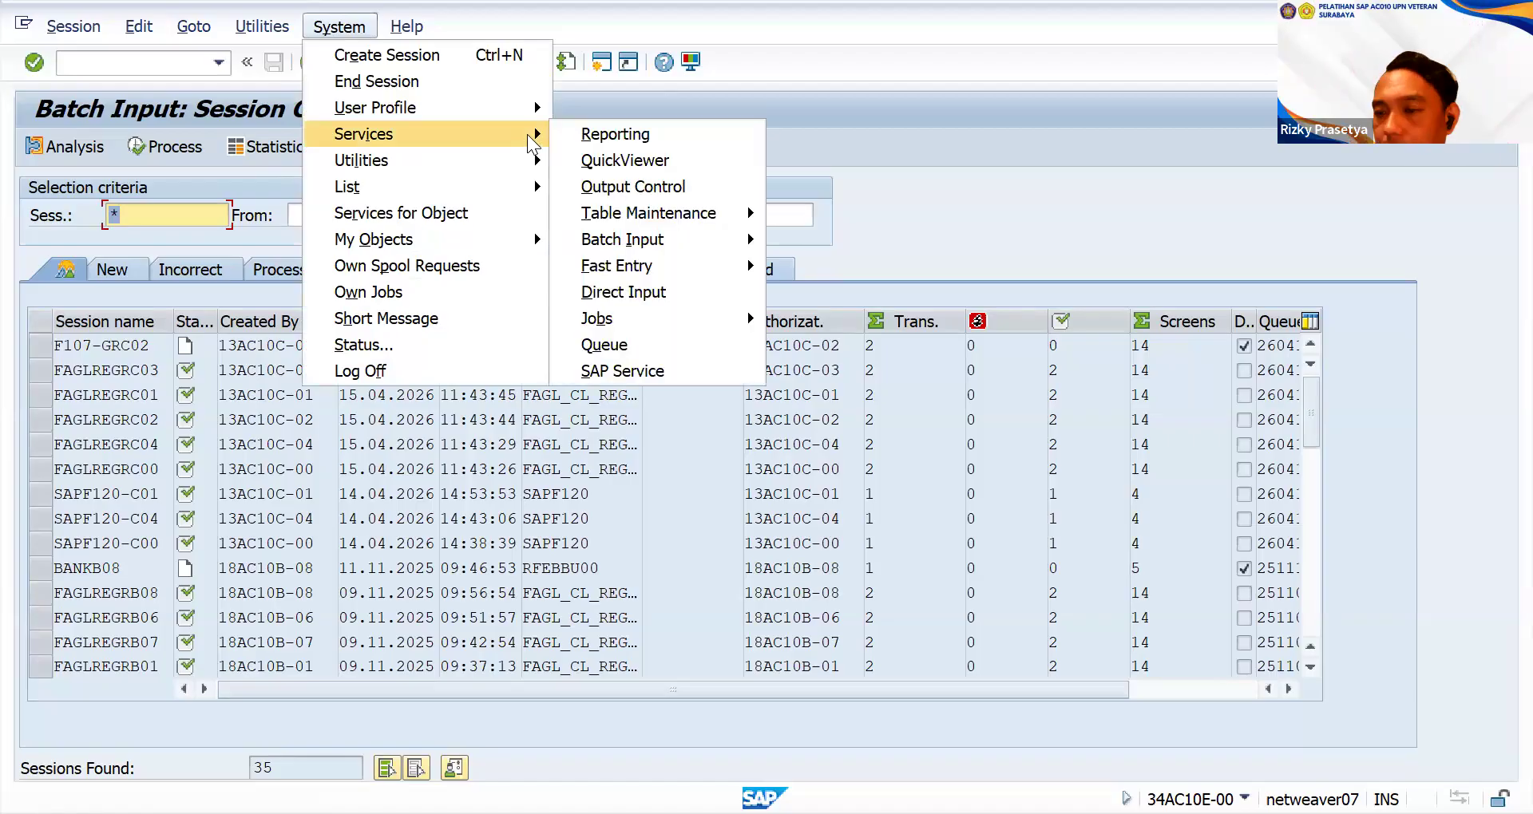
left_click(814, 125)
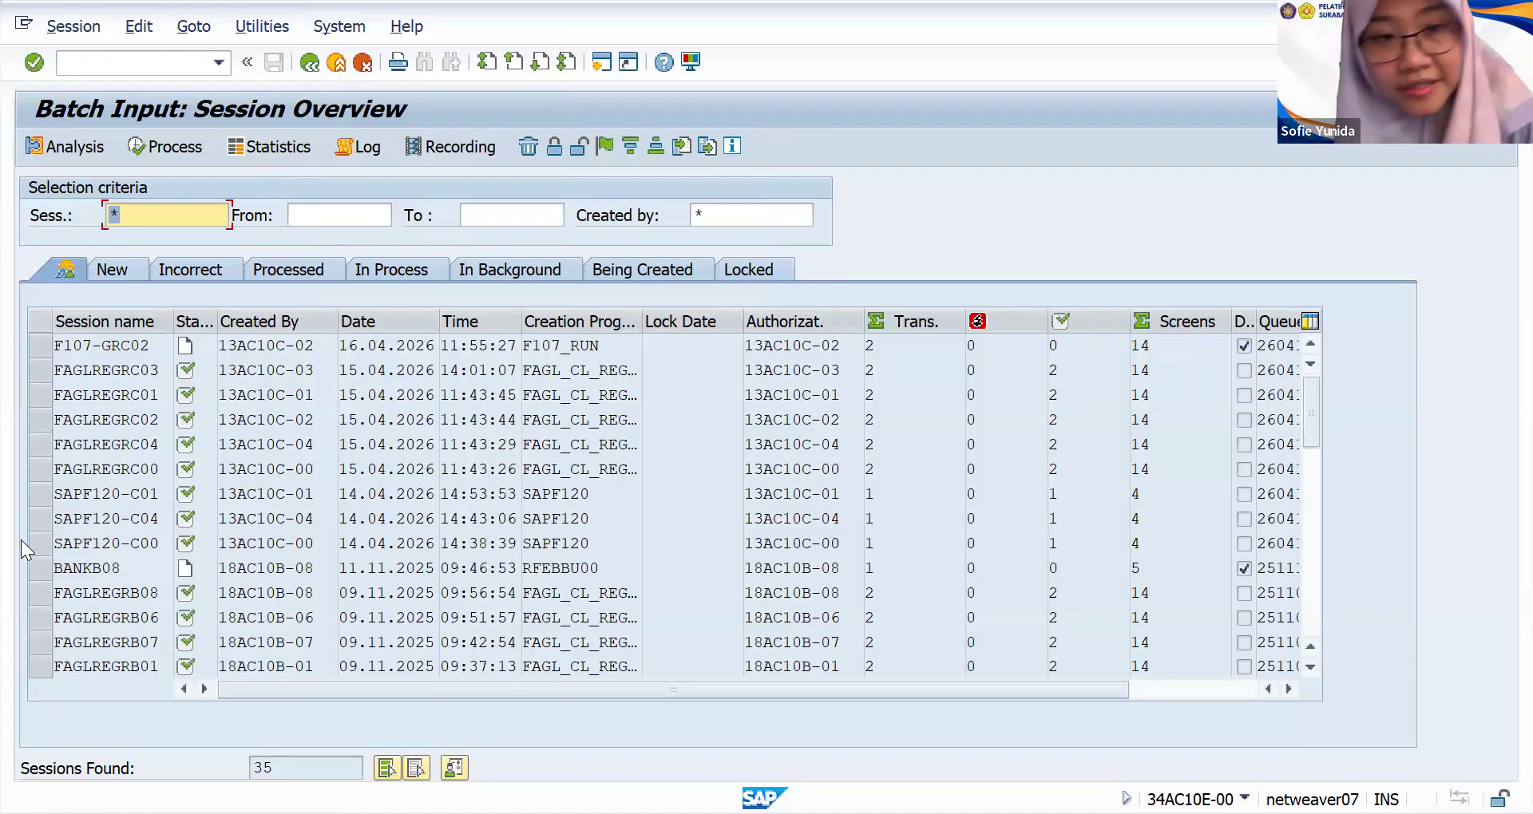
- Select session SAPF120-C00 in the batch input overview and try to process it
left_click(127, 545)
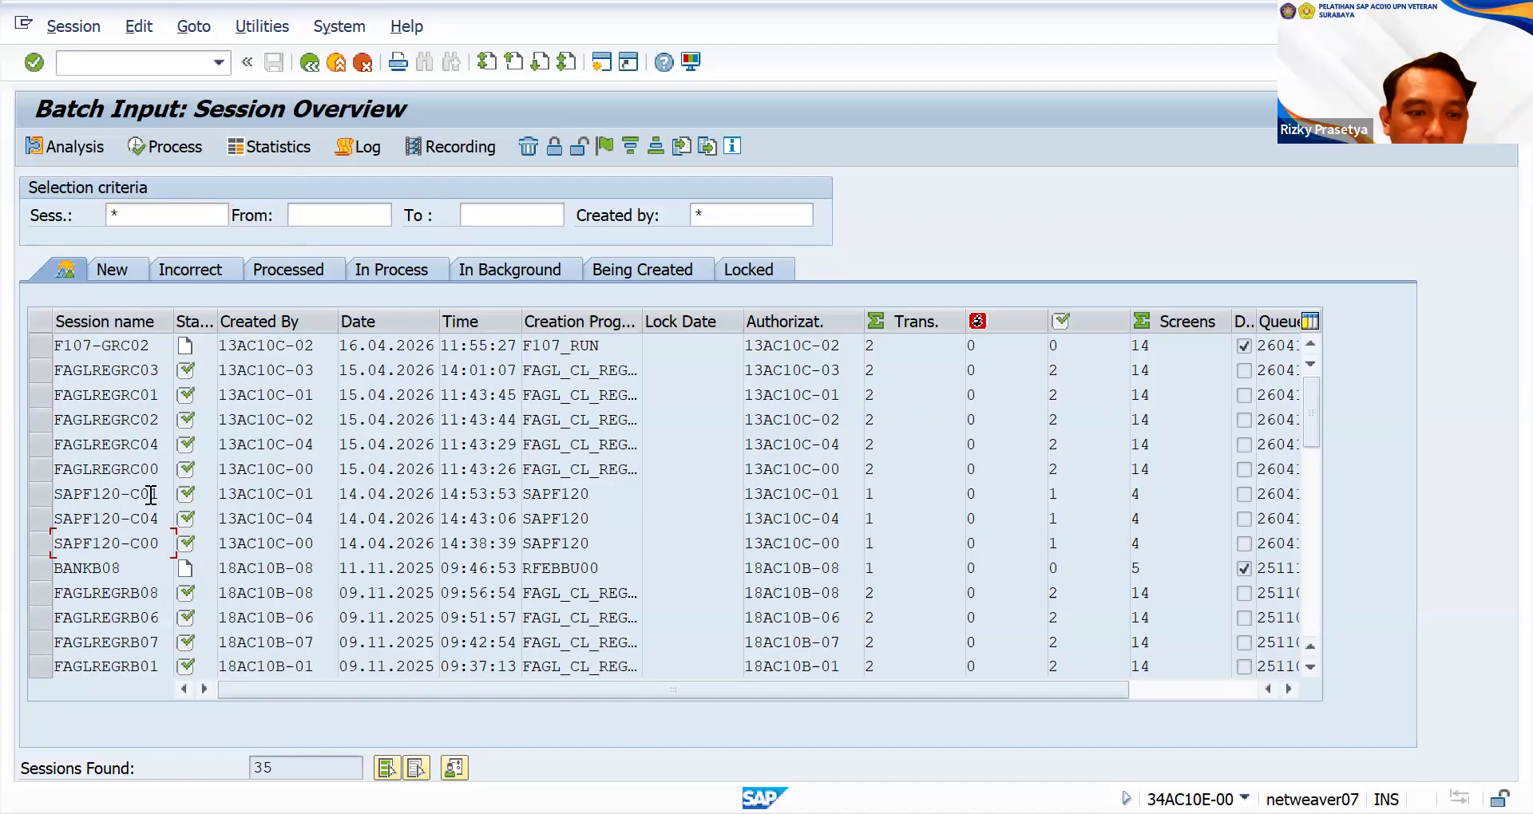
double_click(131, 546)
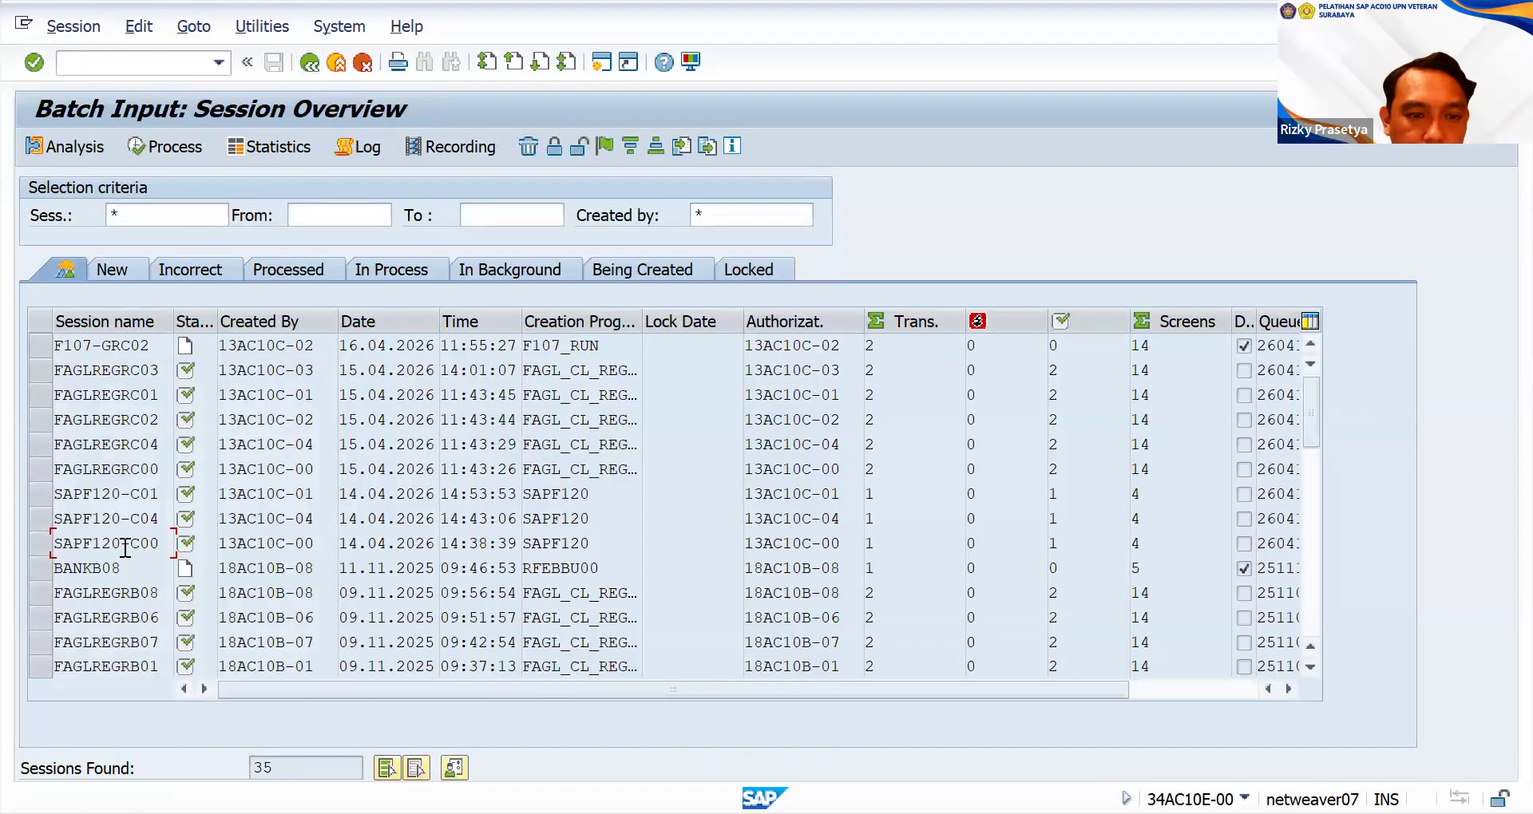
left_click(138, 518)
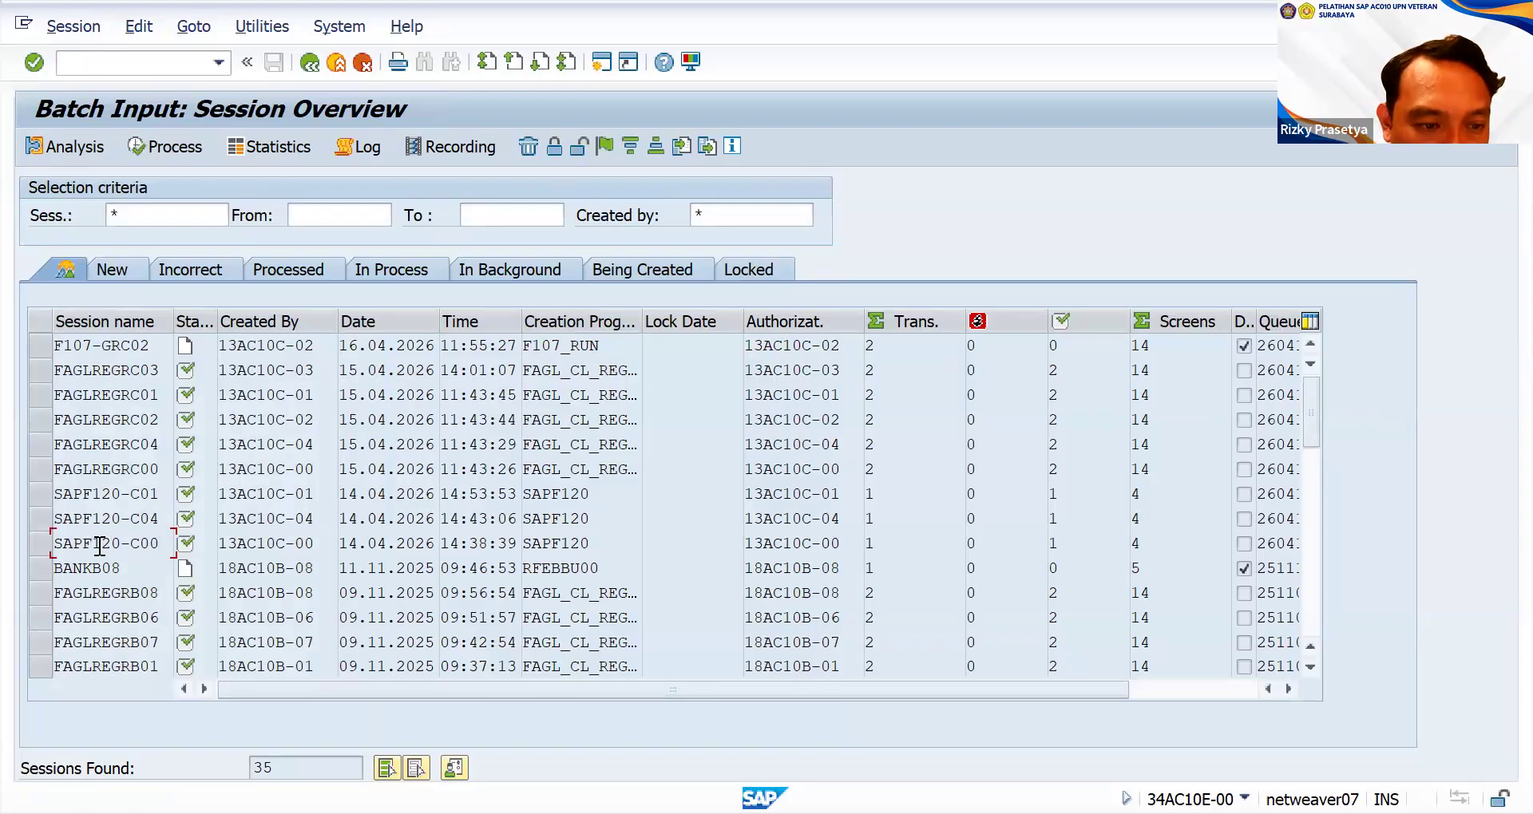
left_click(173, 148)
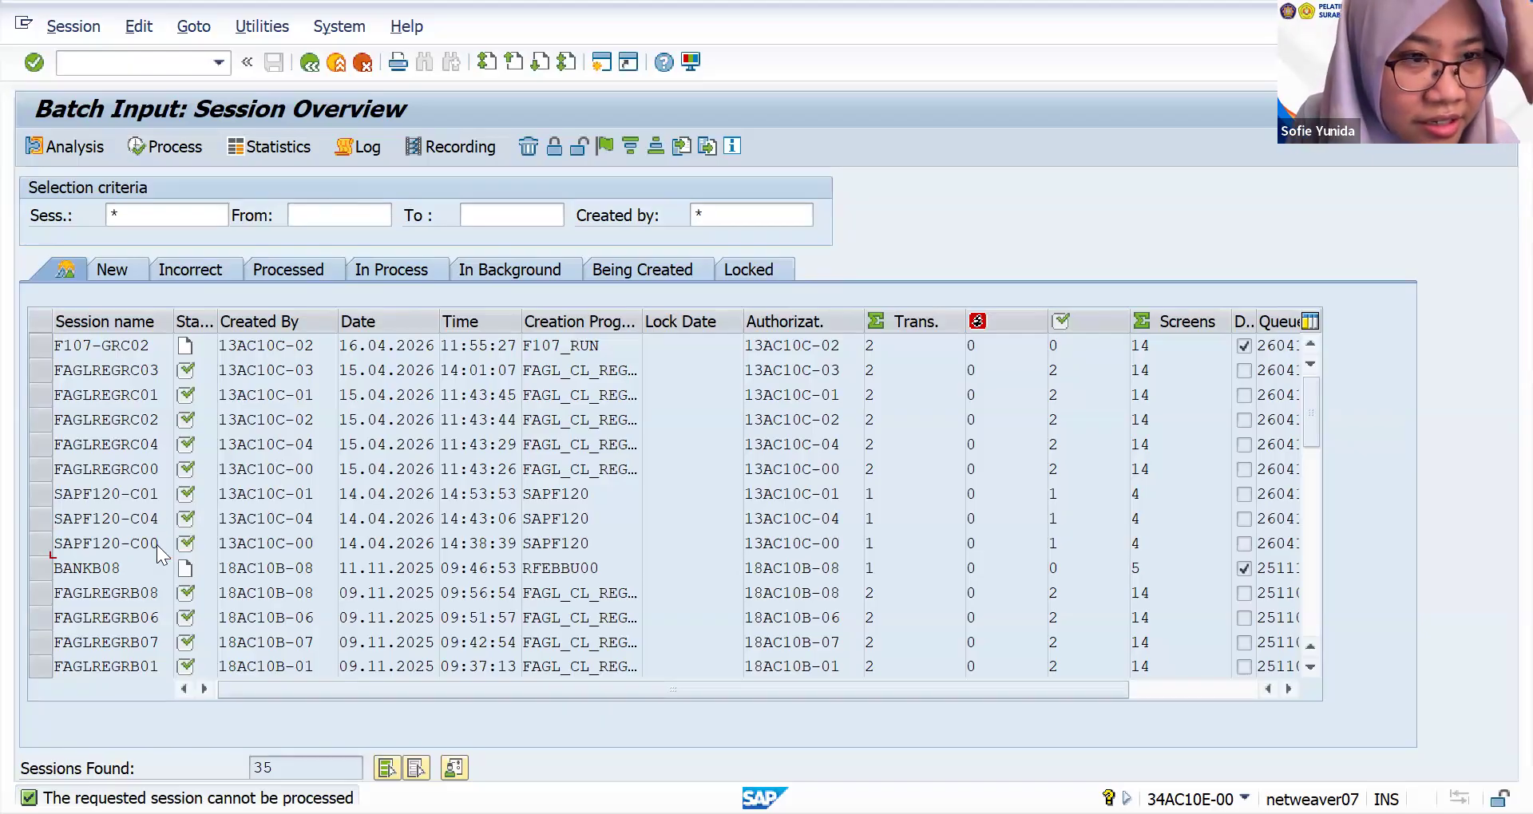
- Look through the whole batch input session list for the SAPF120 sessions, checking their status and creator
scroll(200, 515, "down", 1)
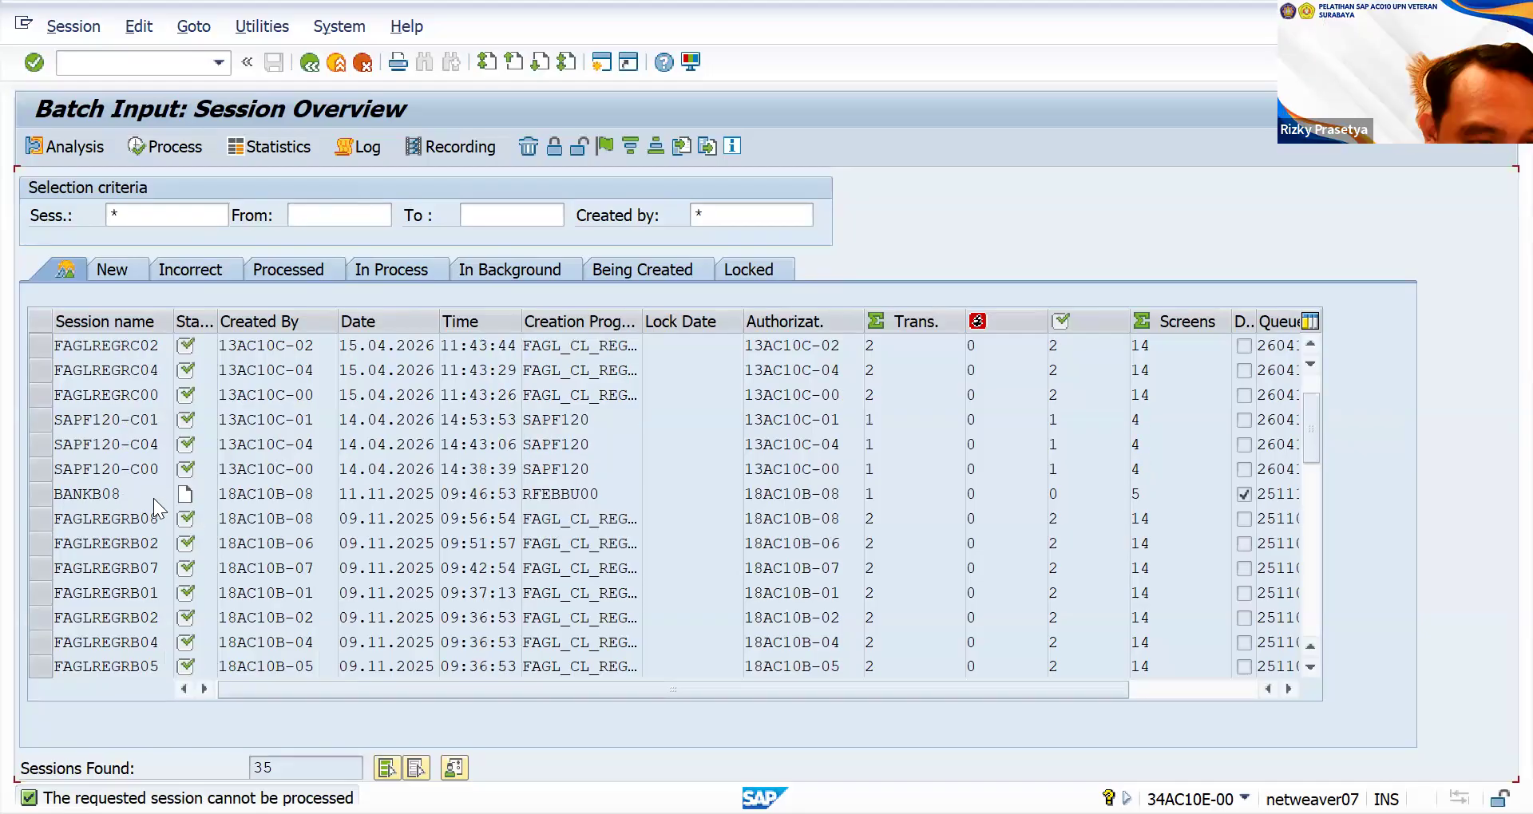
scroll(153, 498, "down", 1)
scroll(155, 499, "up", 1)
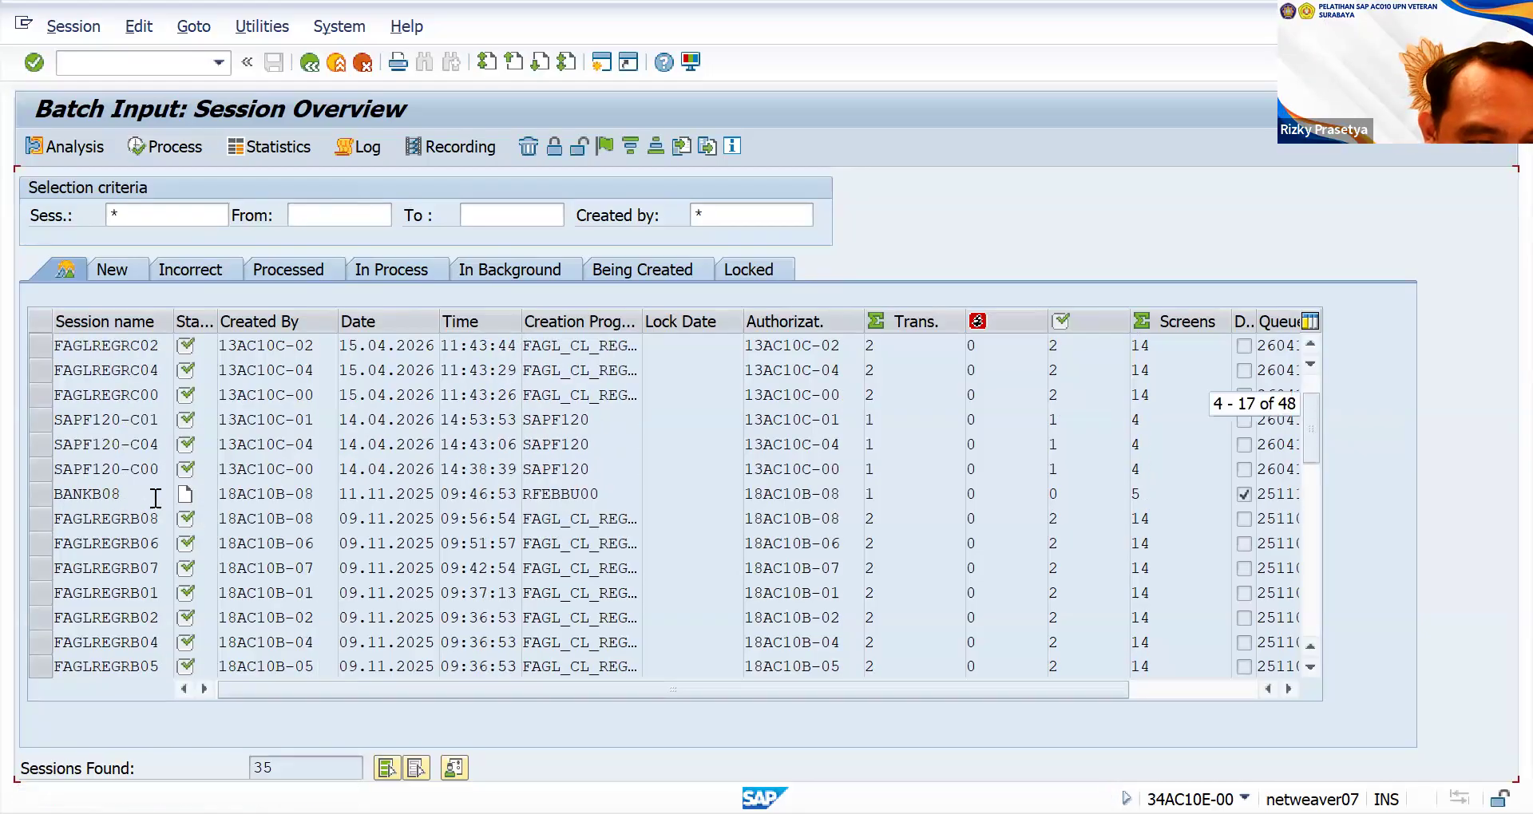
scroll(153, 498, "up", 1)
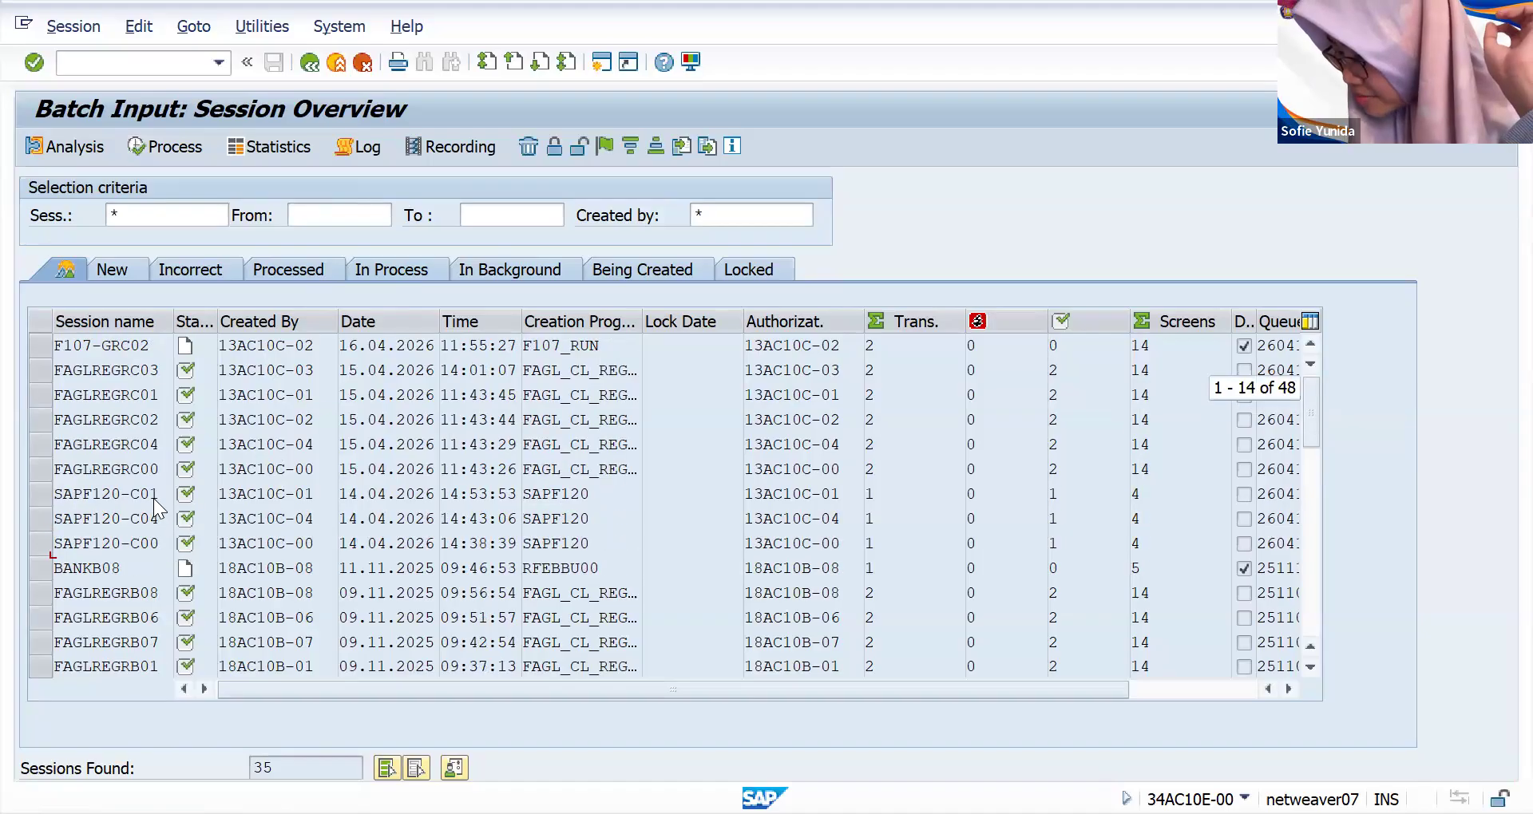
scroll(153, 498, "down", 1)
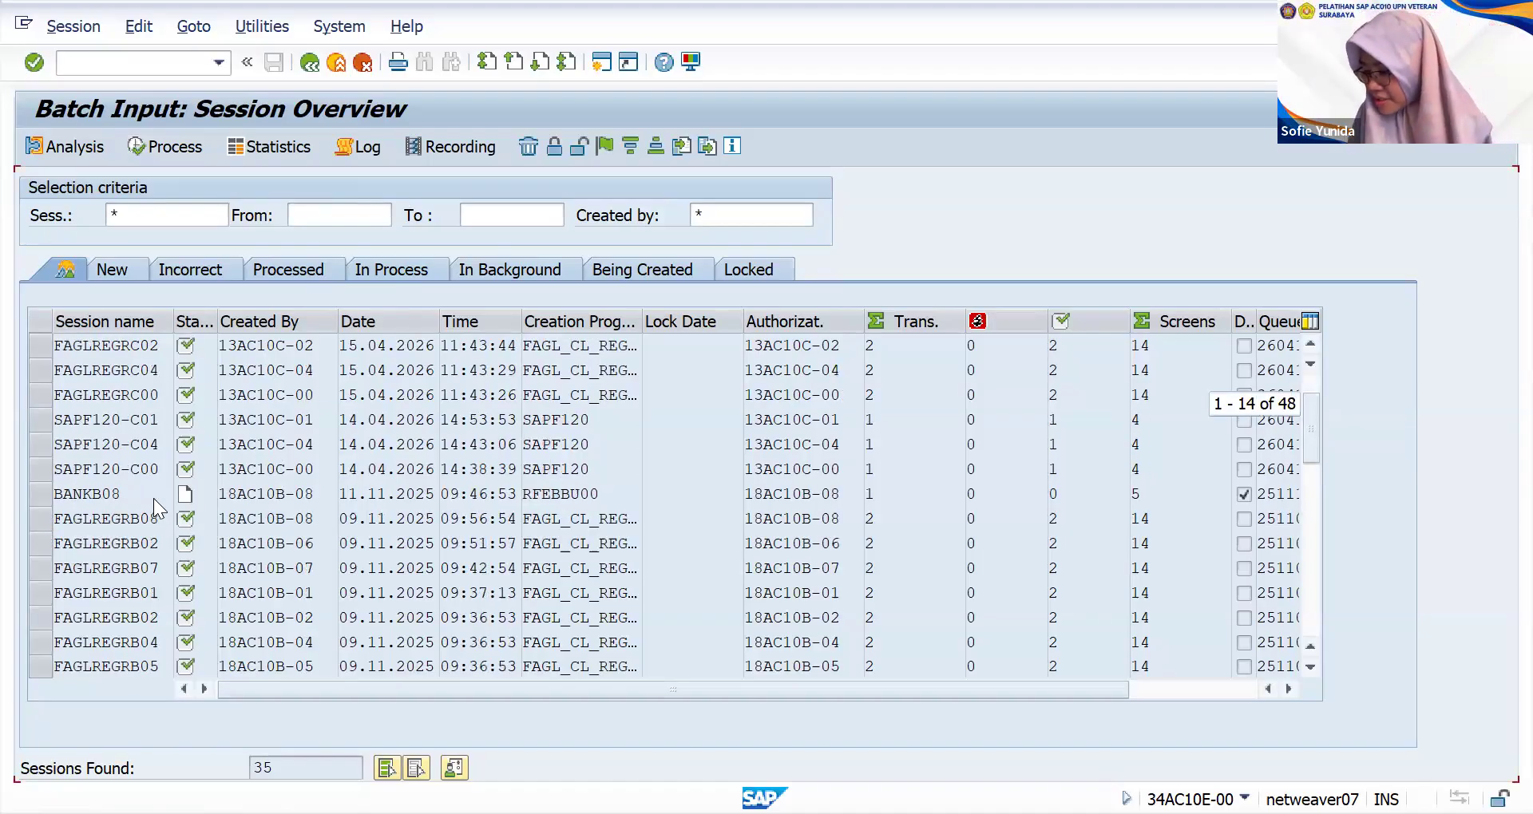
scroll(153, 499, "down", 1)
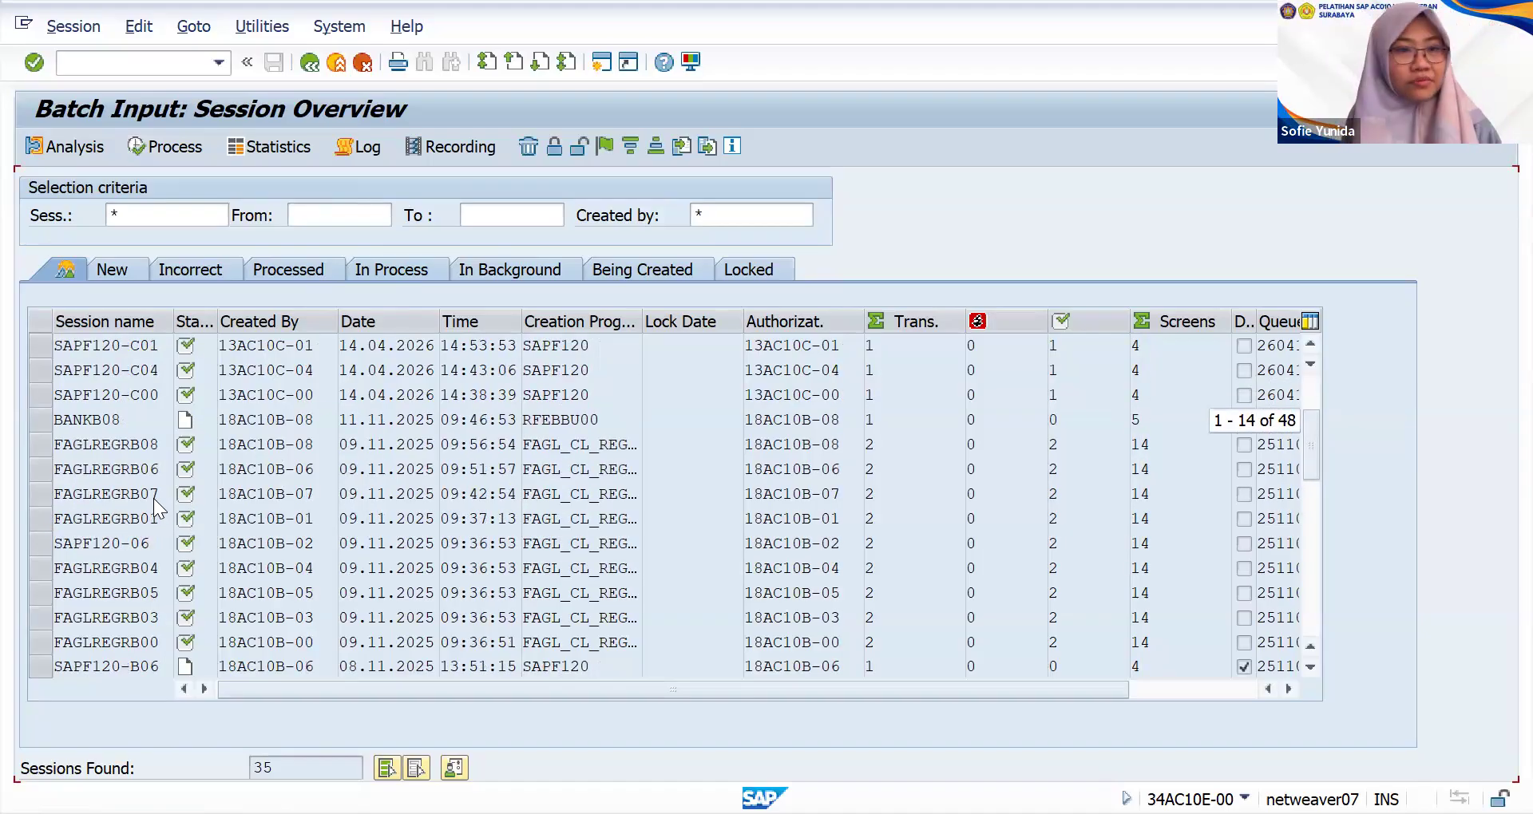
scroll(153, 499, "down", 2)
scroll(153, 499, "down", 1)
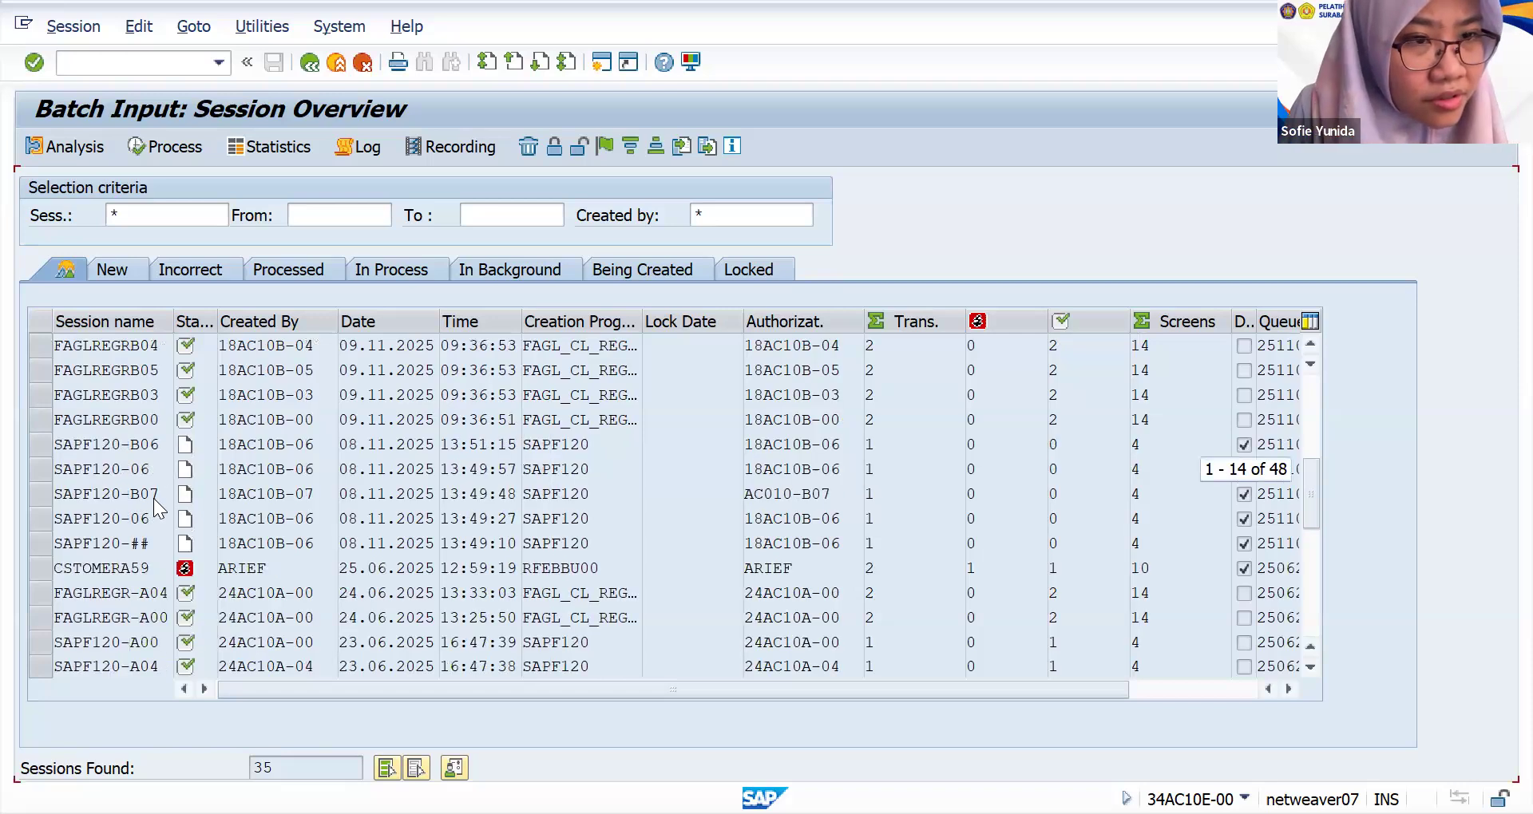
scroll(163, 415, "down", 10)
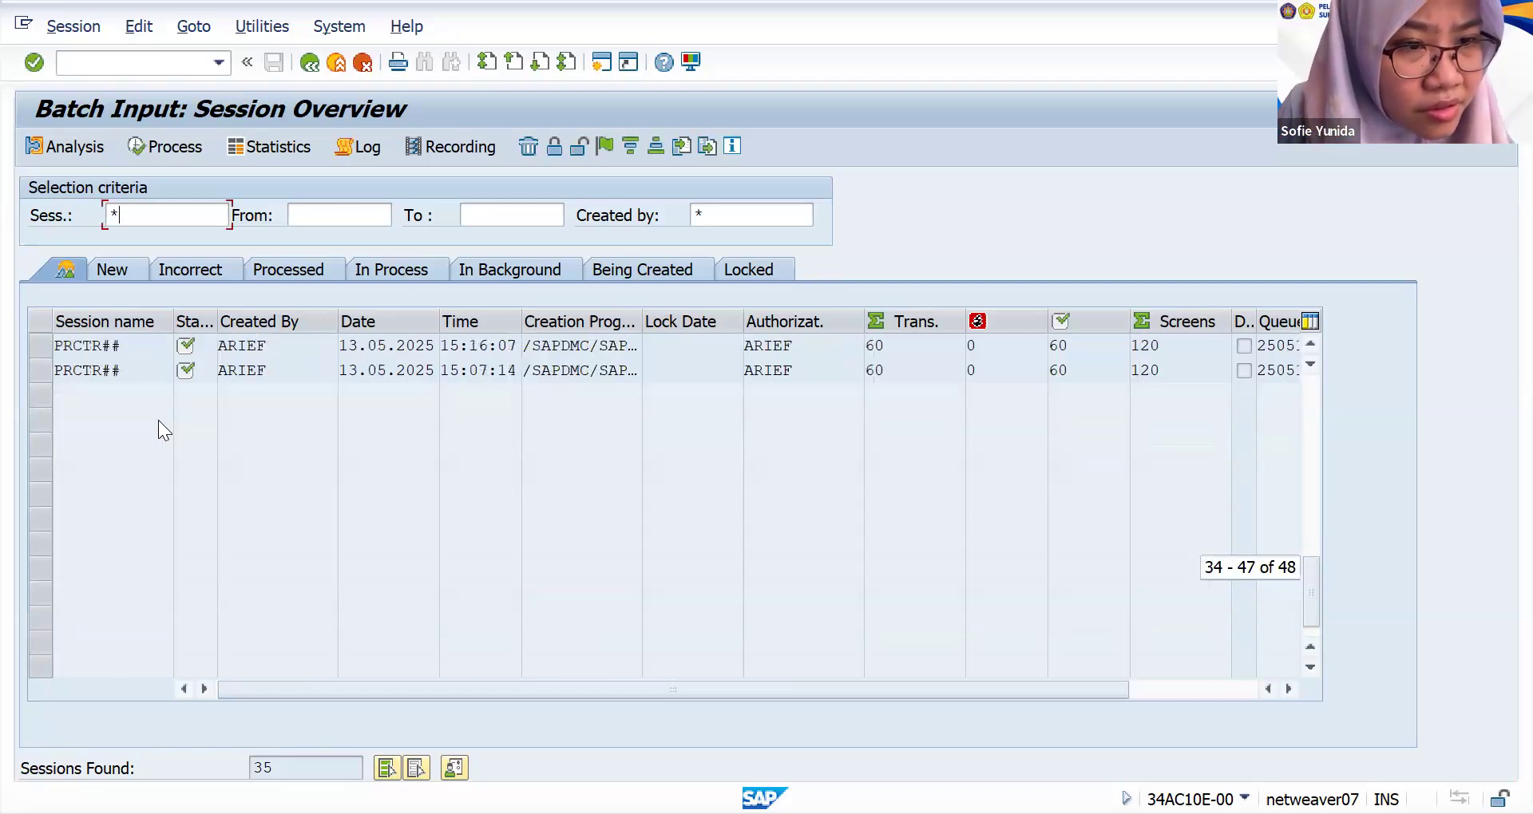
scroll(158, 420, "down", 1)
scroll(158, 420, "up", 1)
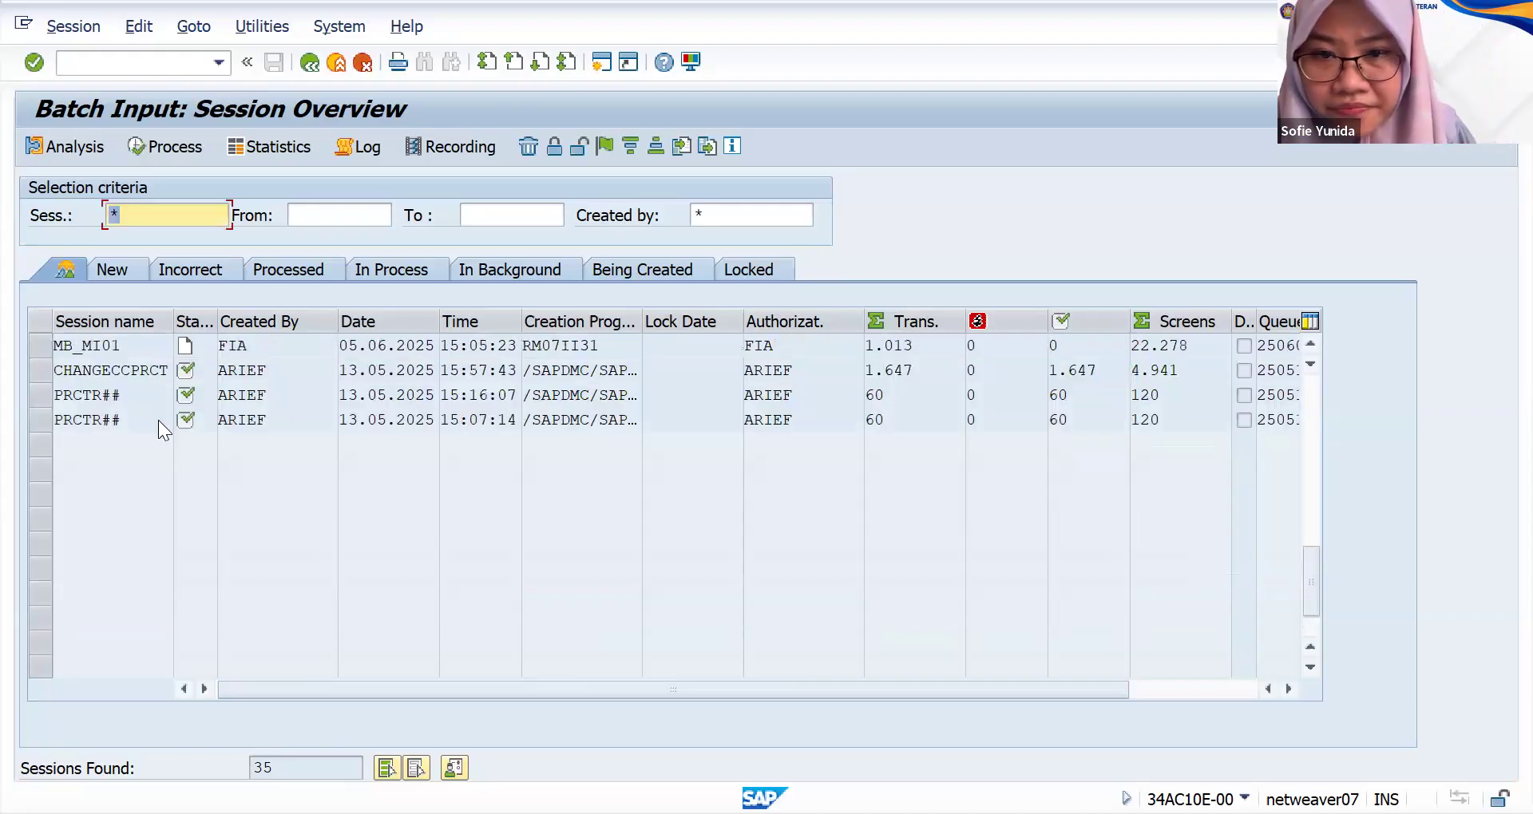
scroll(158, 420, "up", 1)
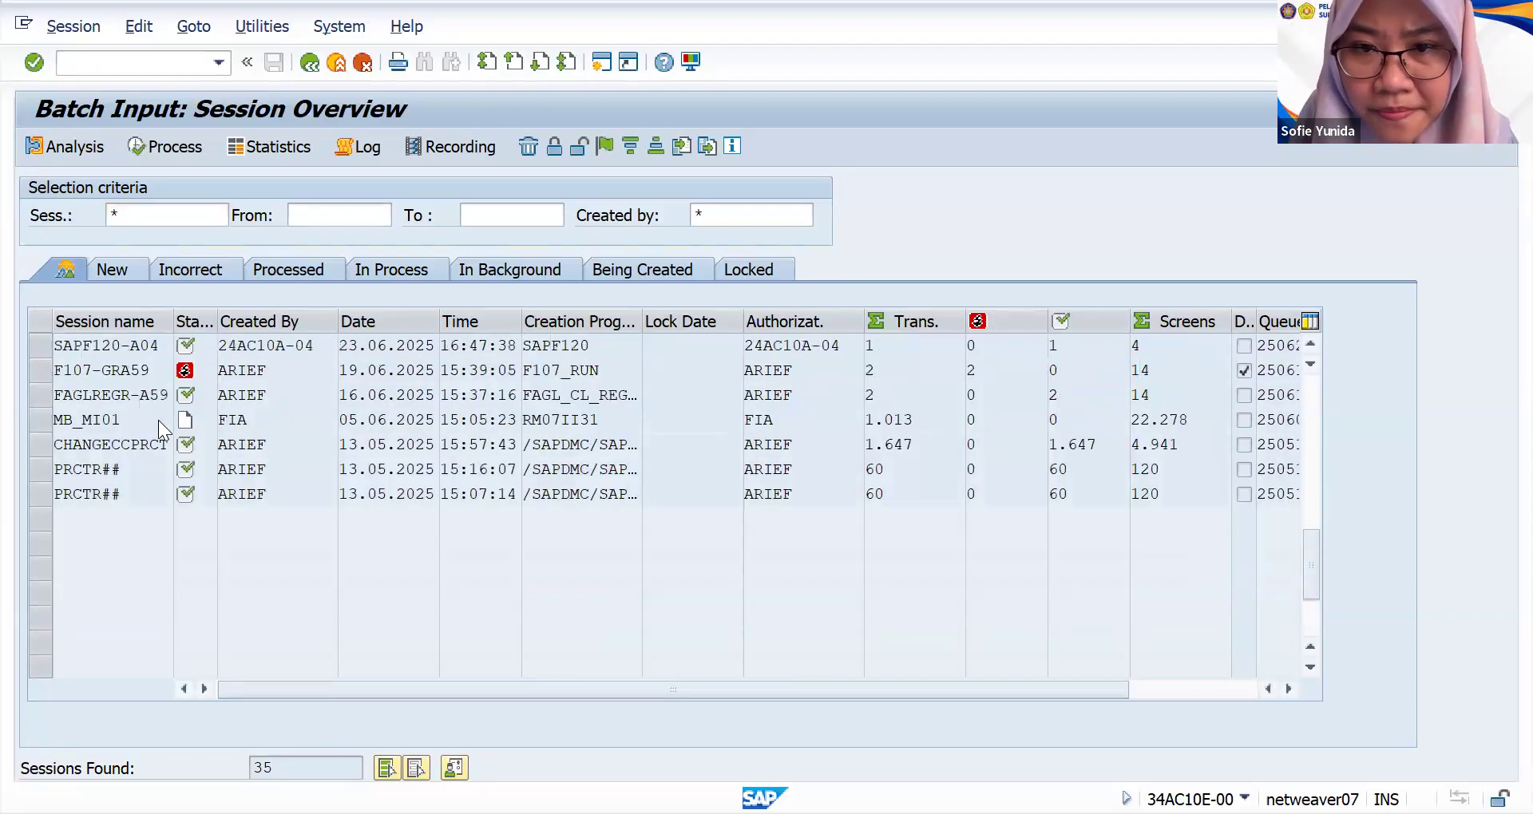
scroll(158, 420, "up", 2)
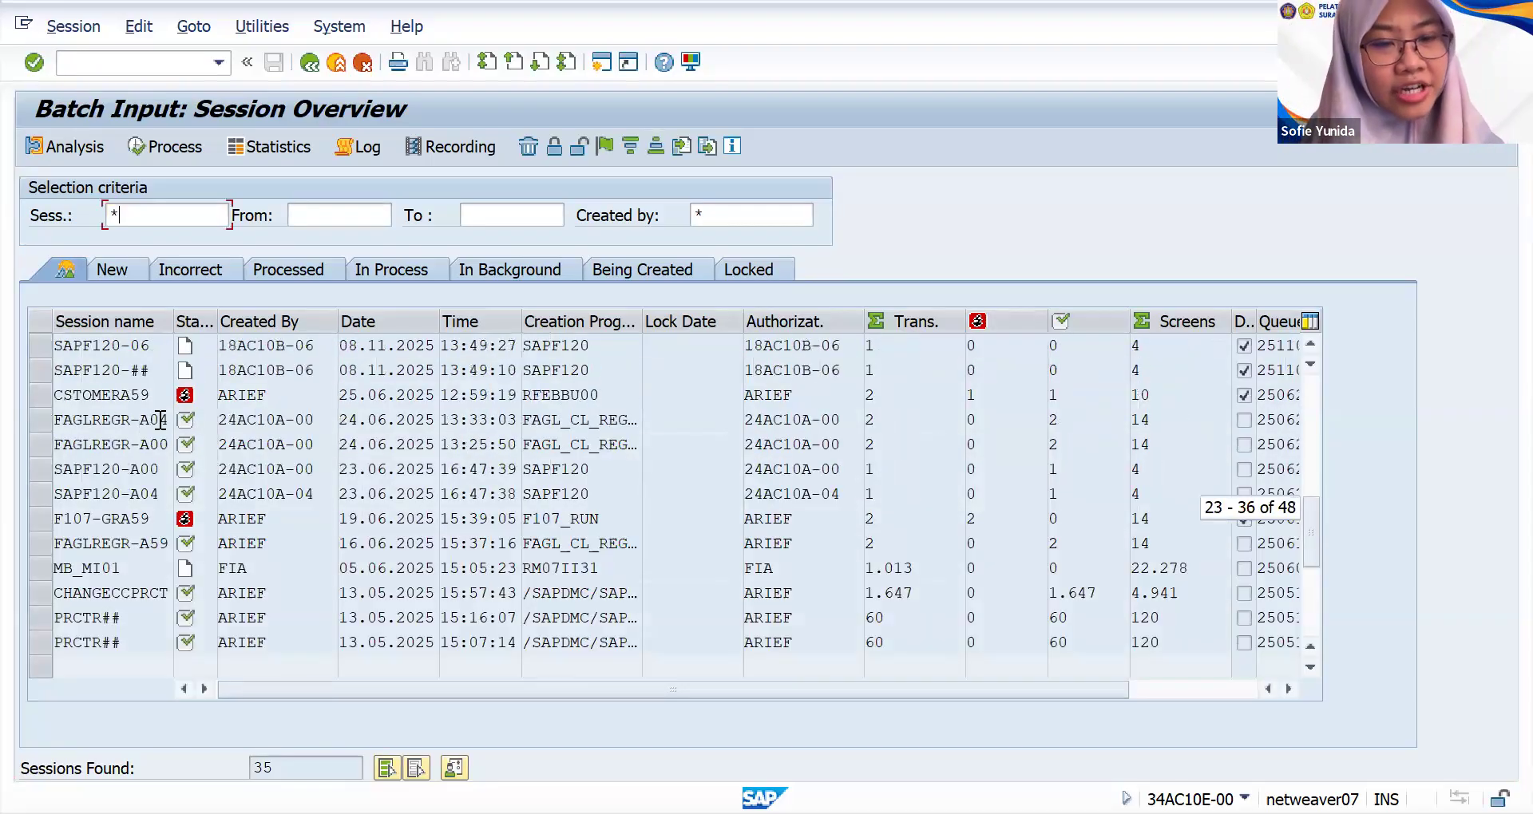
scroll(159, 420, "up", 1)
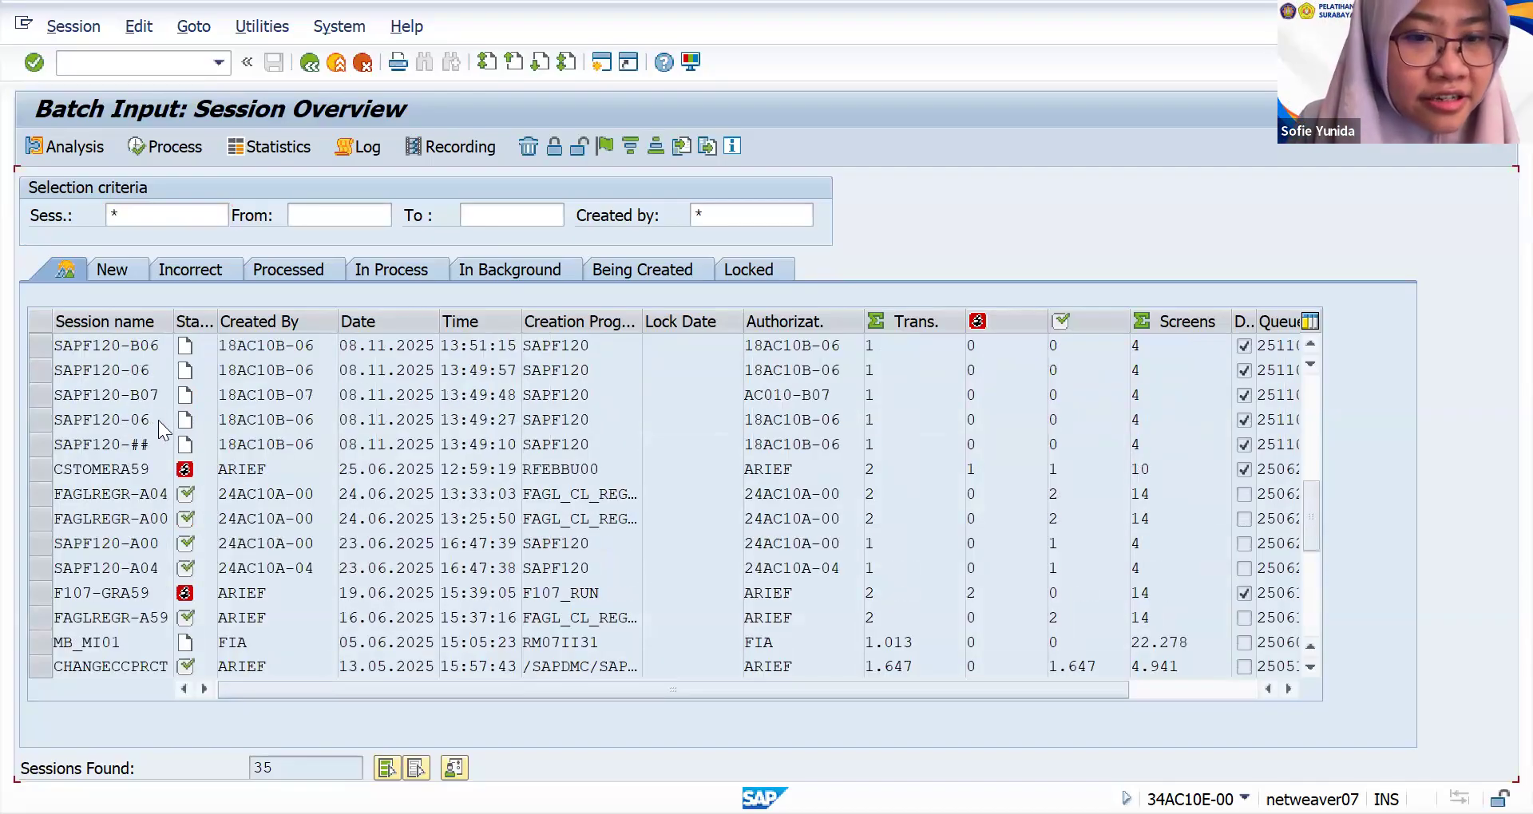
scroll(158, 420, "up", 1)
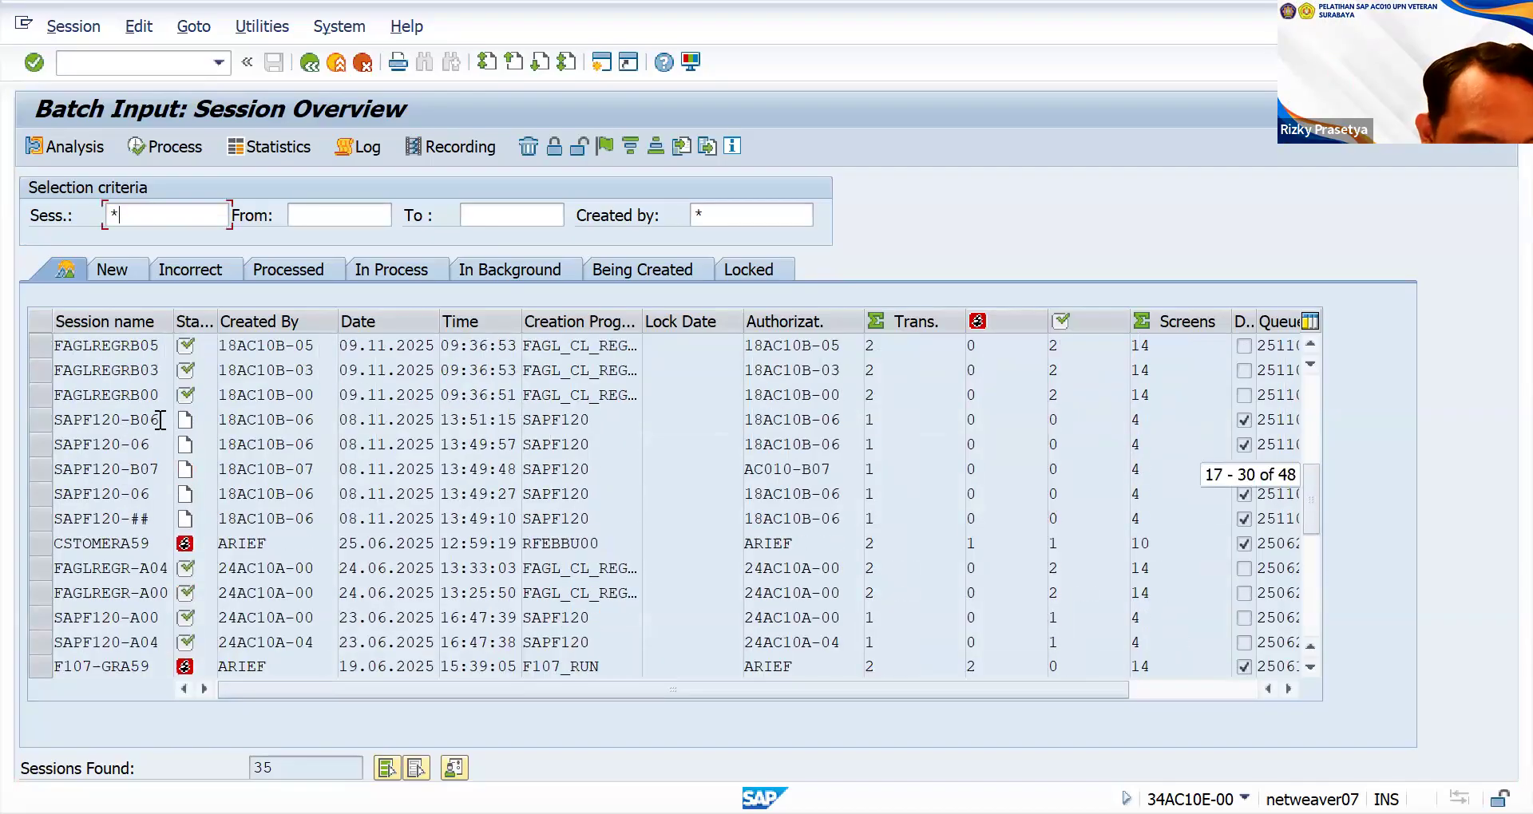
- Review the SAPF120 sessions in the batch input overview again, comparing names, statuses, creators and dates across the groups
scroll(157, 495, "up", 1)
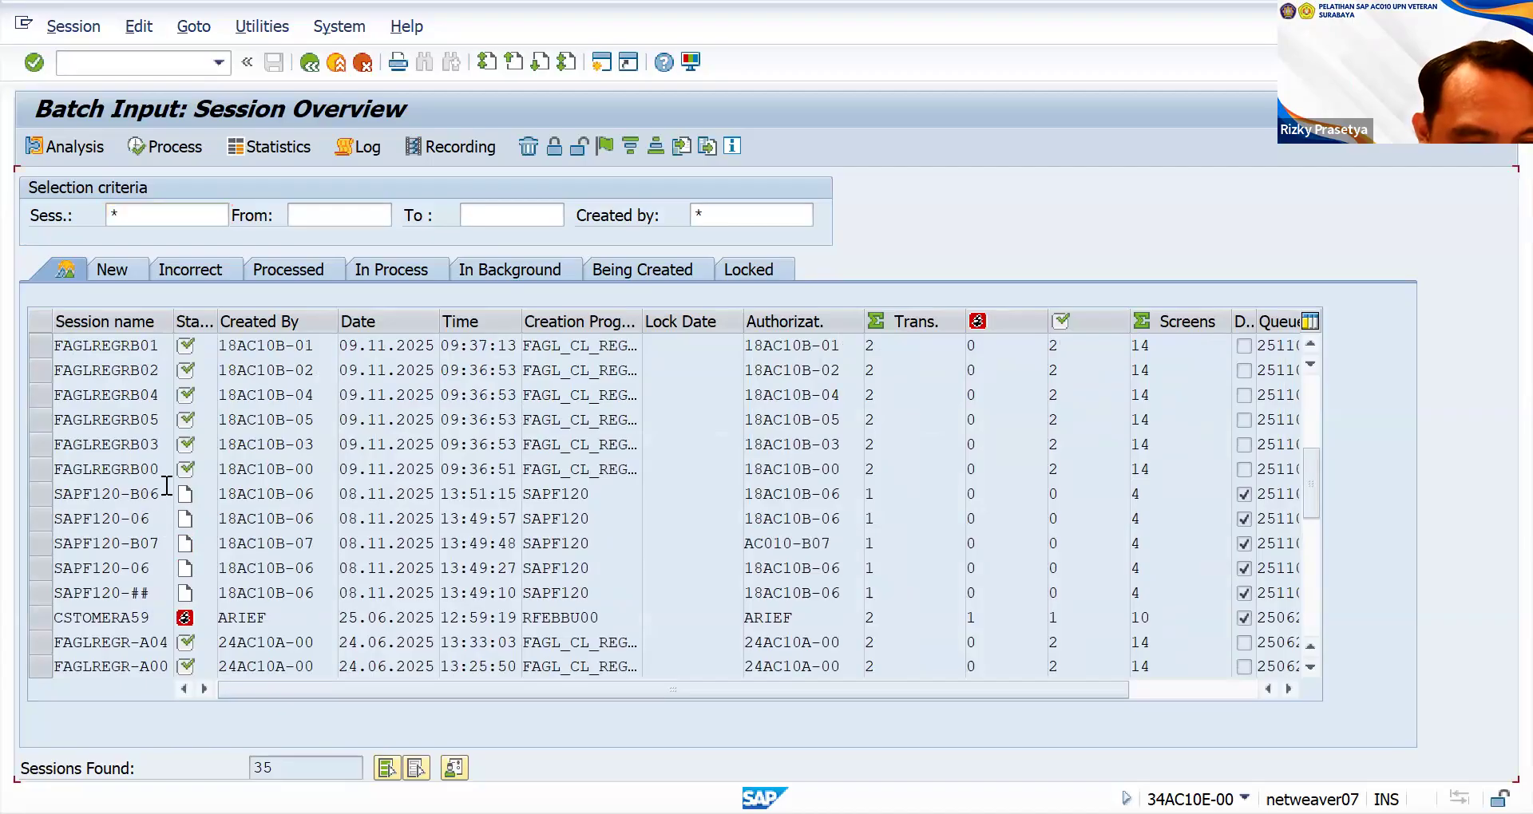
scroll(166, 485, "up", 1)
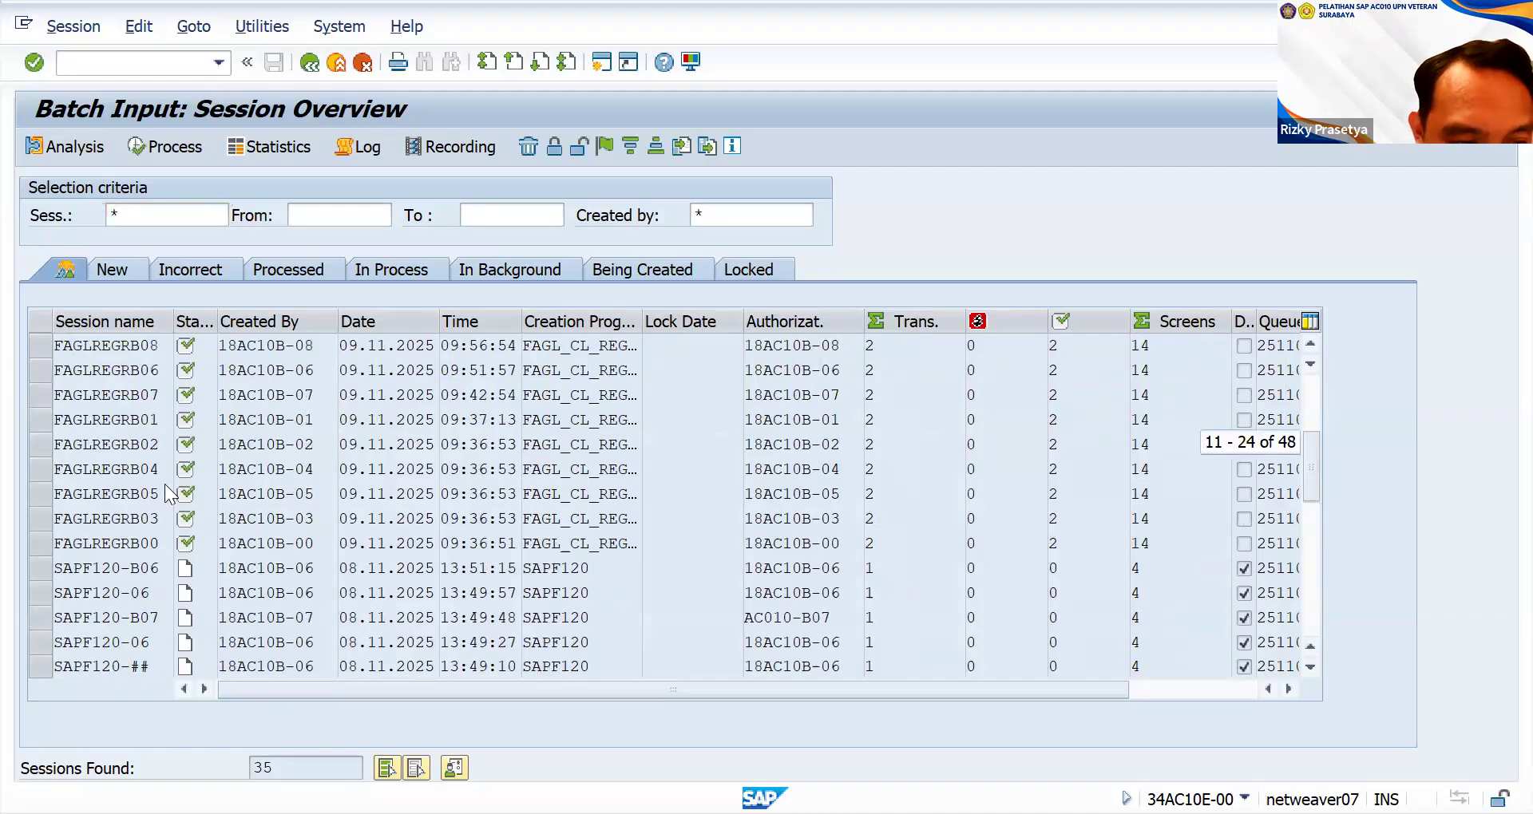
scroll(166, 485, "up", 2)
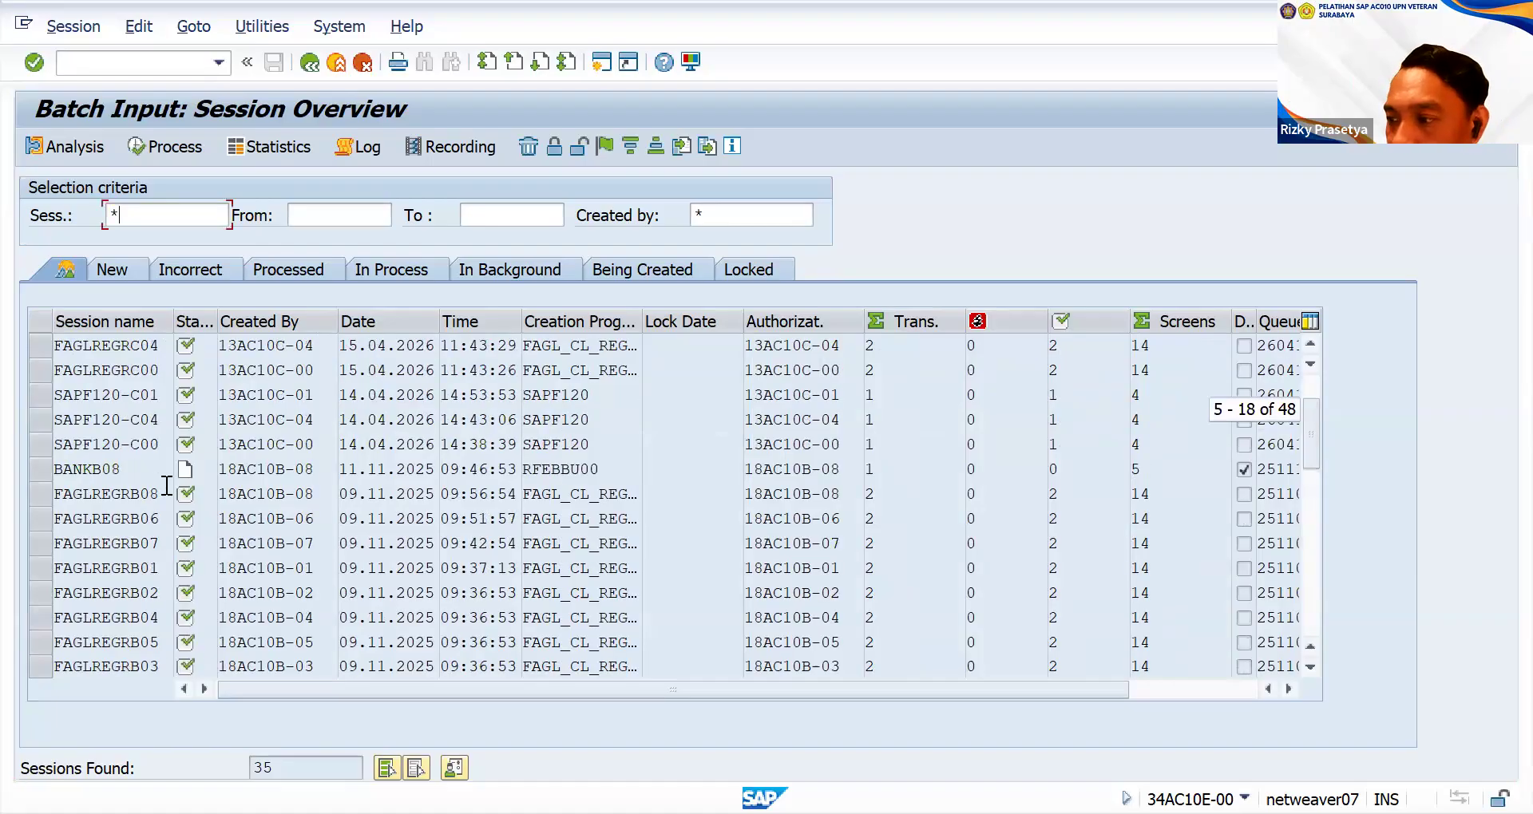
scroll(167, 485, "up", 1)
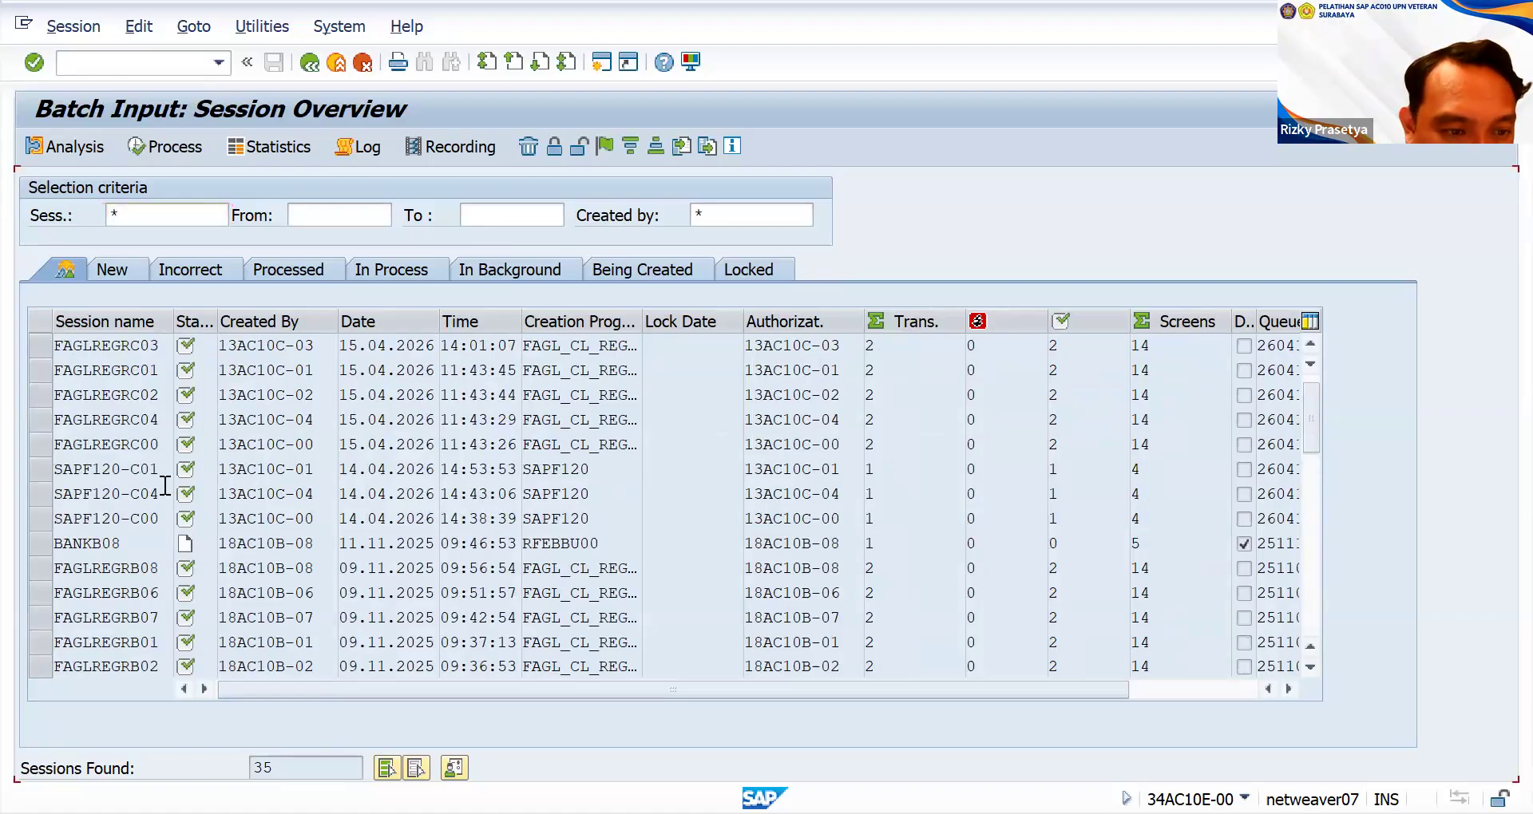
key("Return")
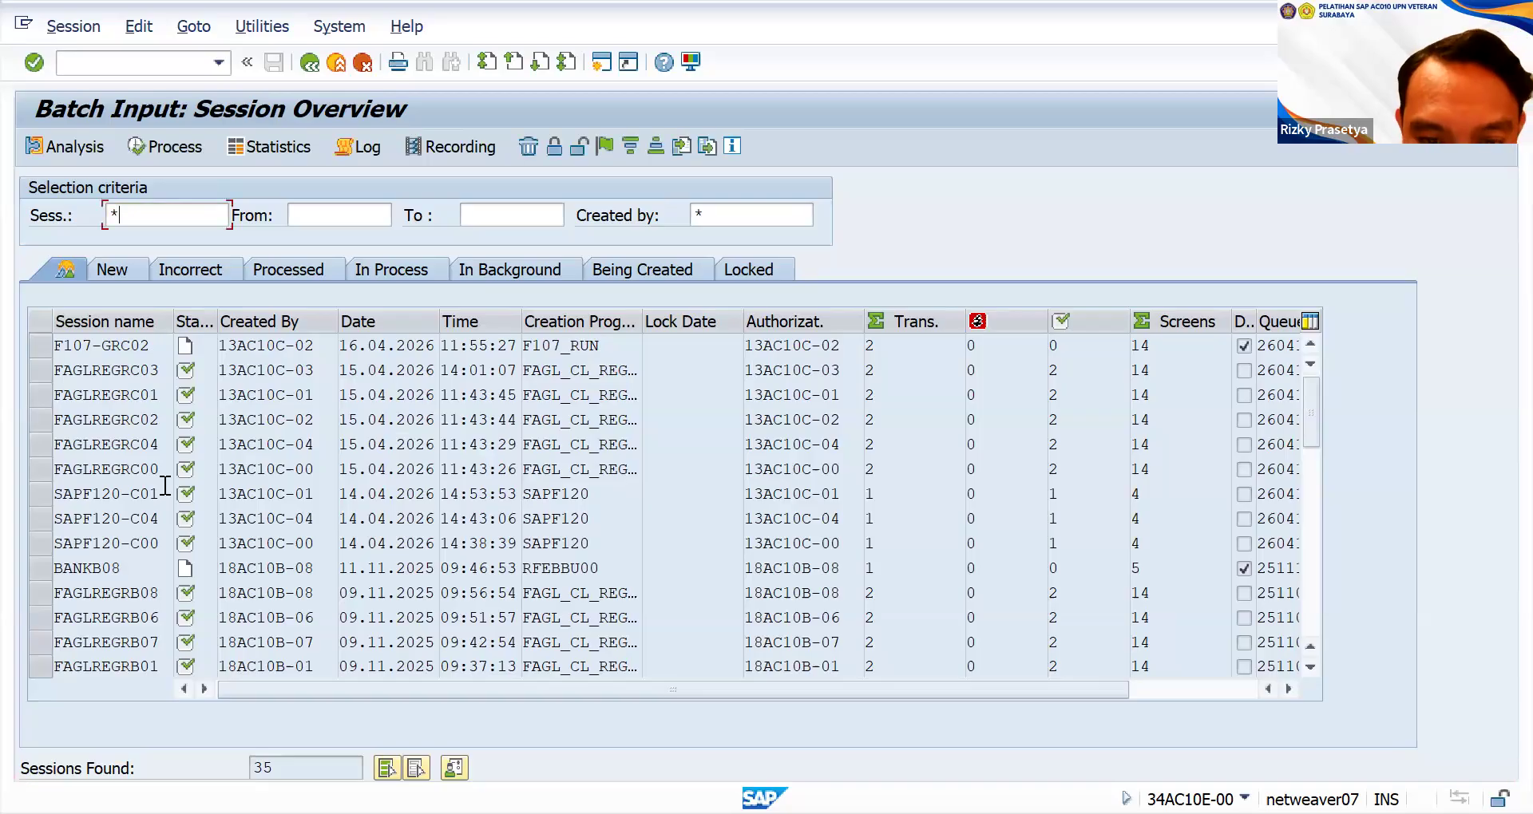
scroll(168, 486, "down", 1)
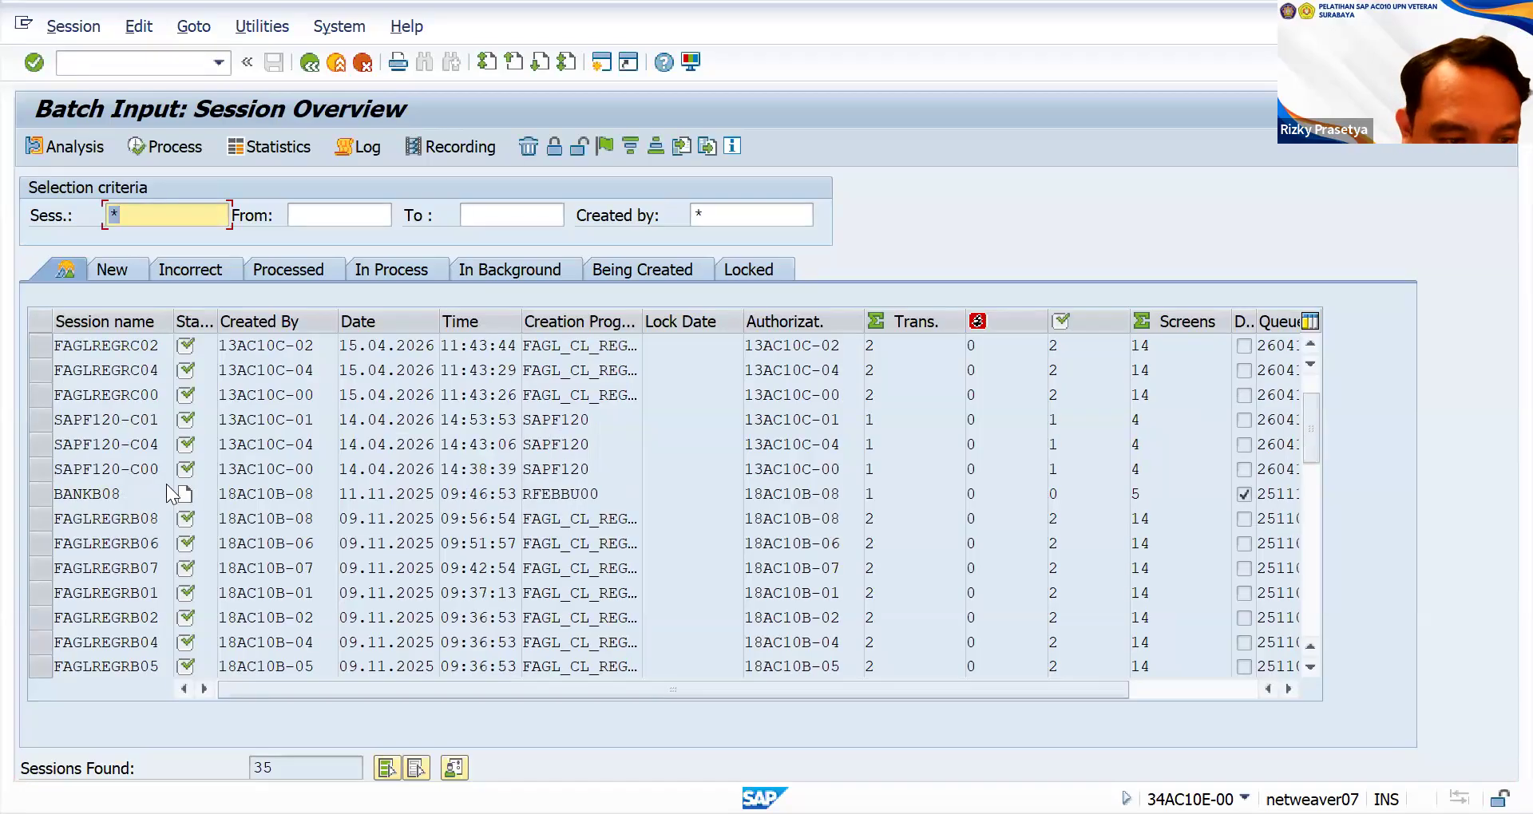
scroll(169, 485, "down", 1)
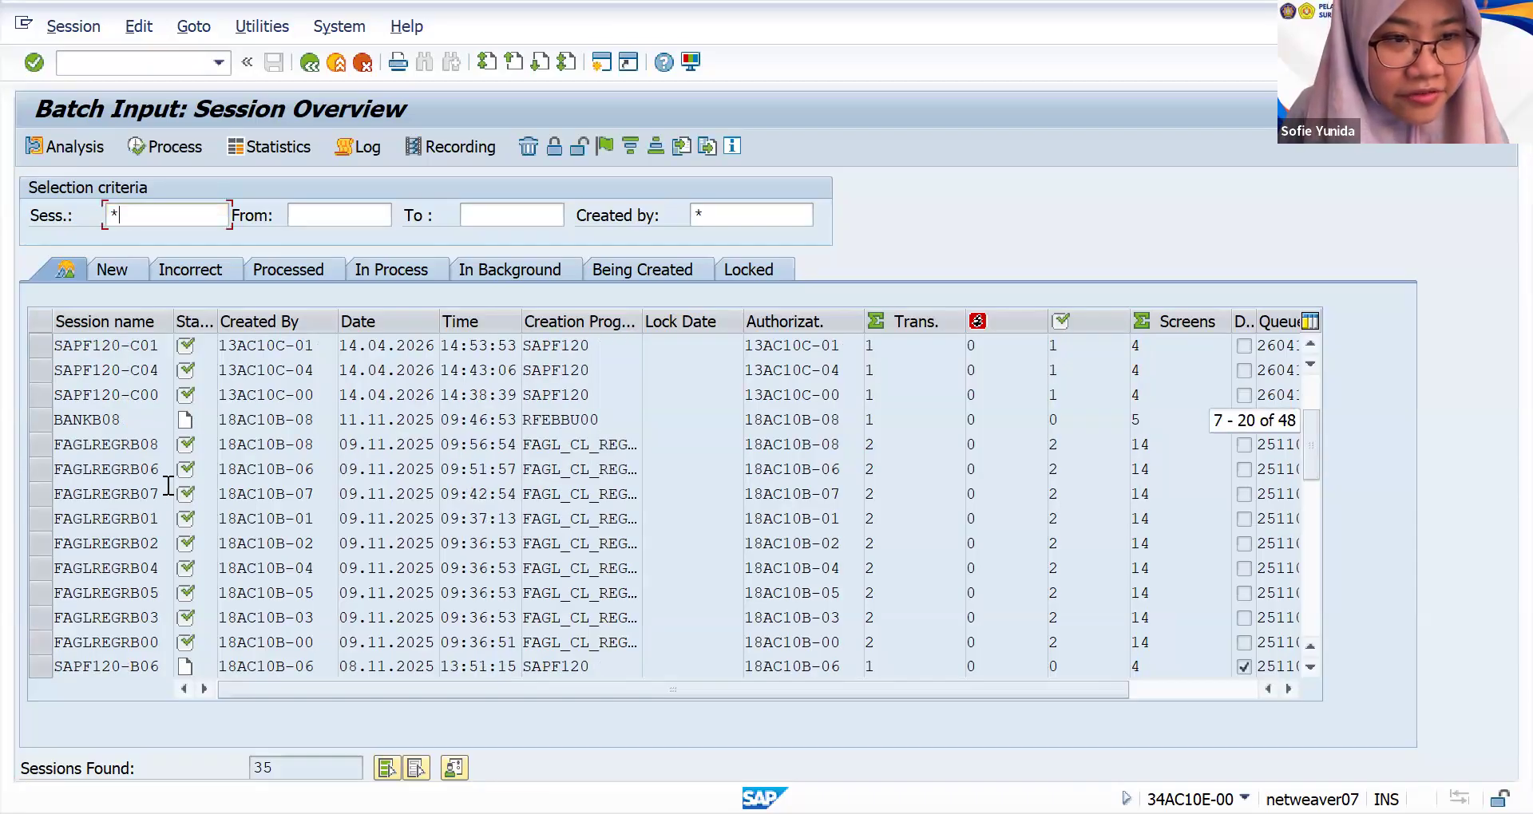
scroll(168, 486, "down", 1)
scroll(166, 484, "down", 1)
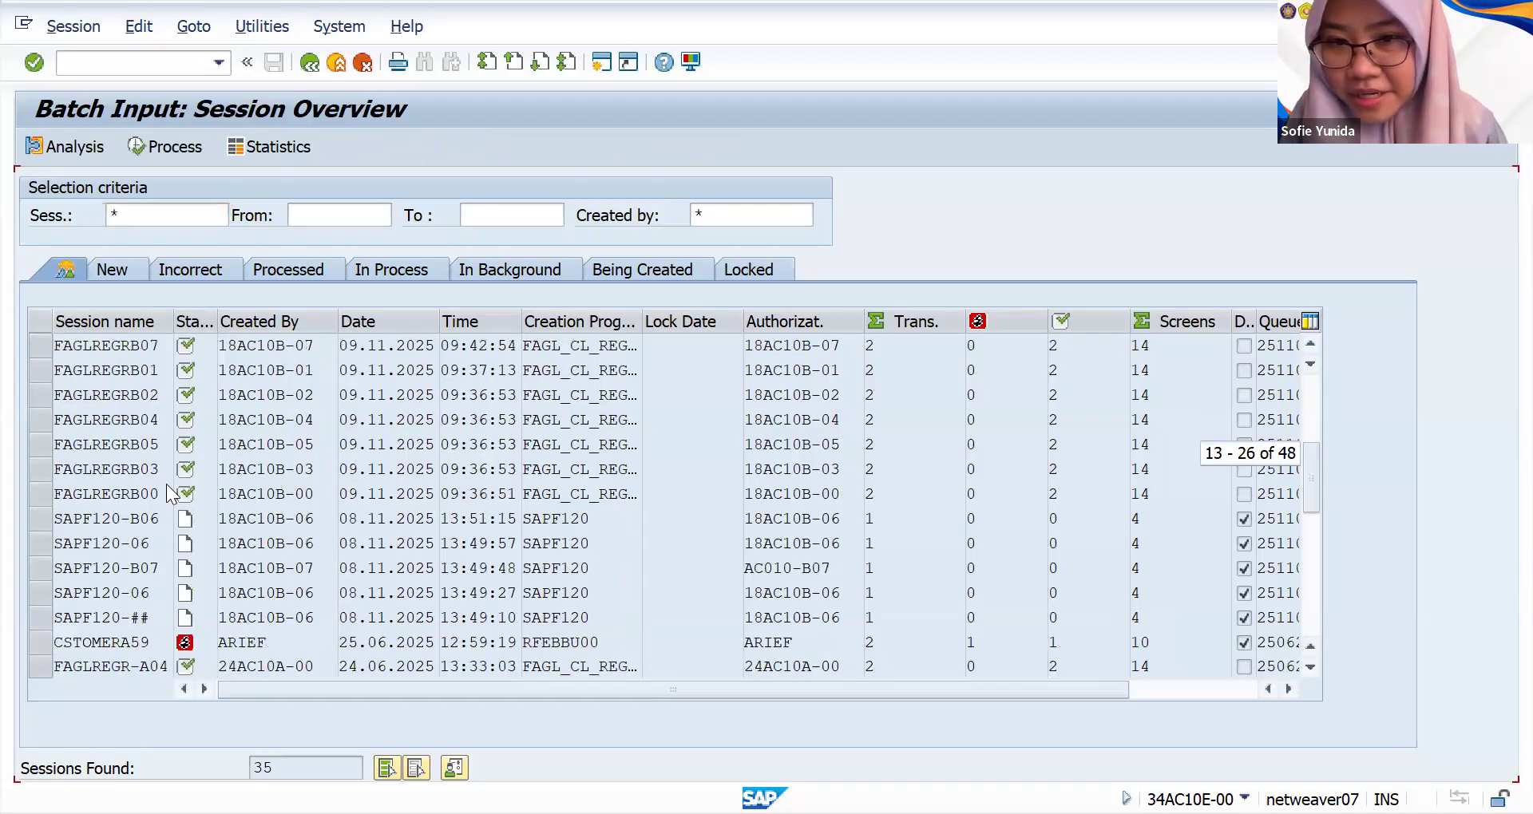
scroll(158, 471, "down", 2)
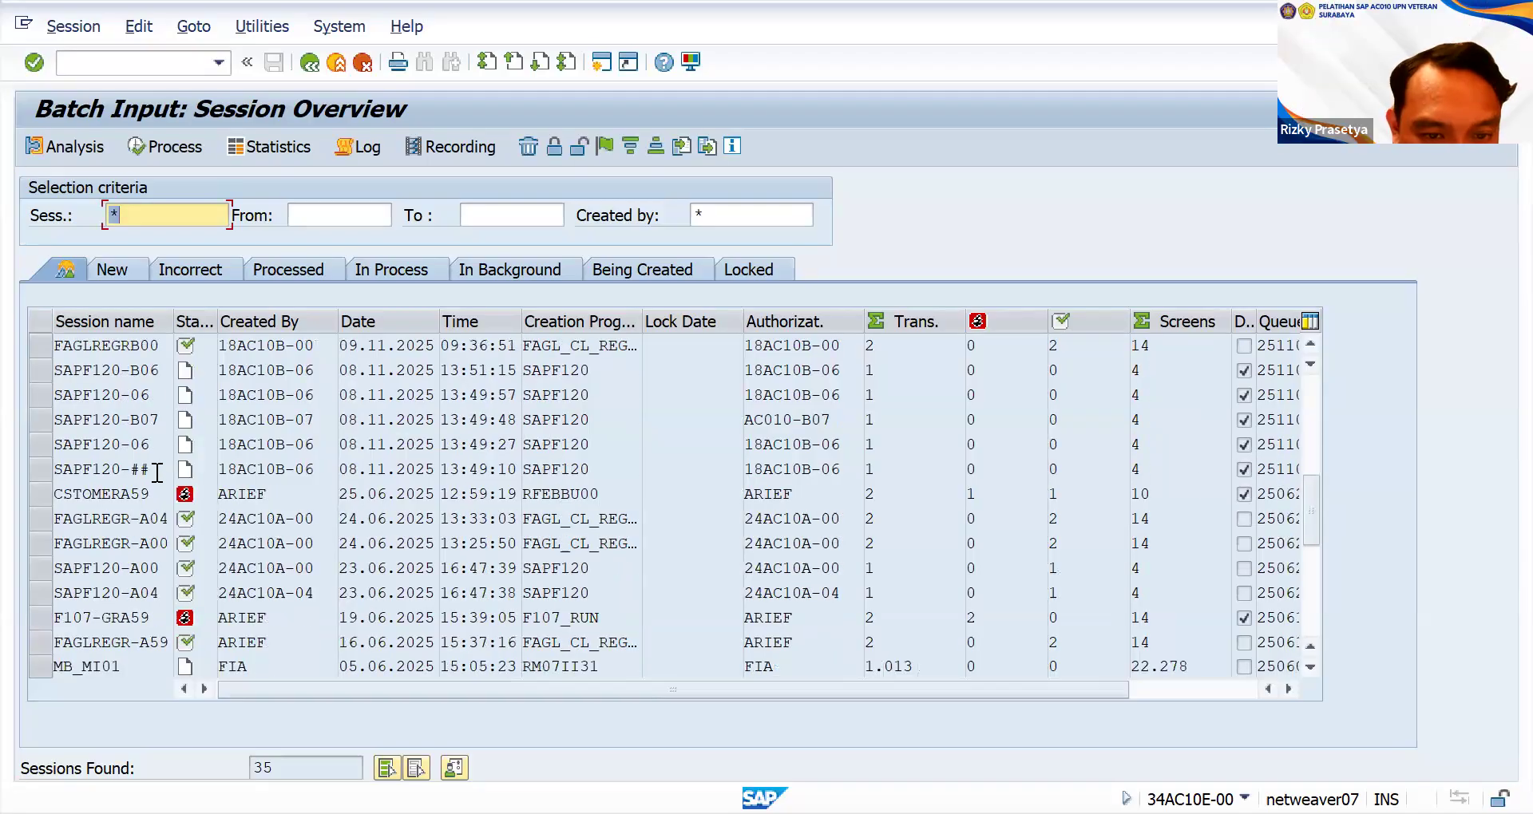
left_click(157, 473)
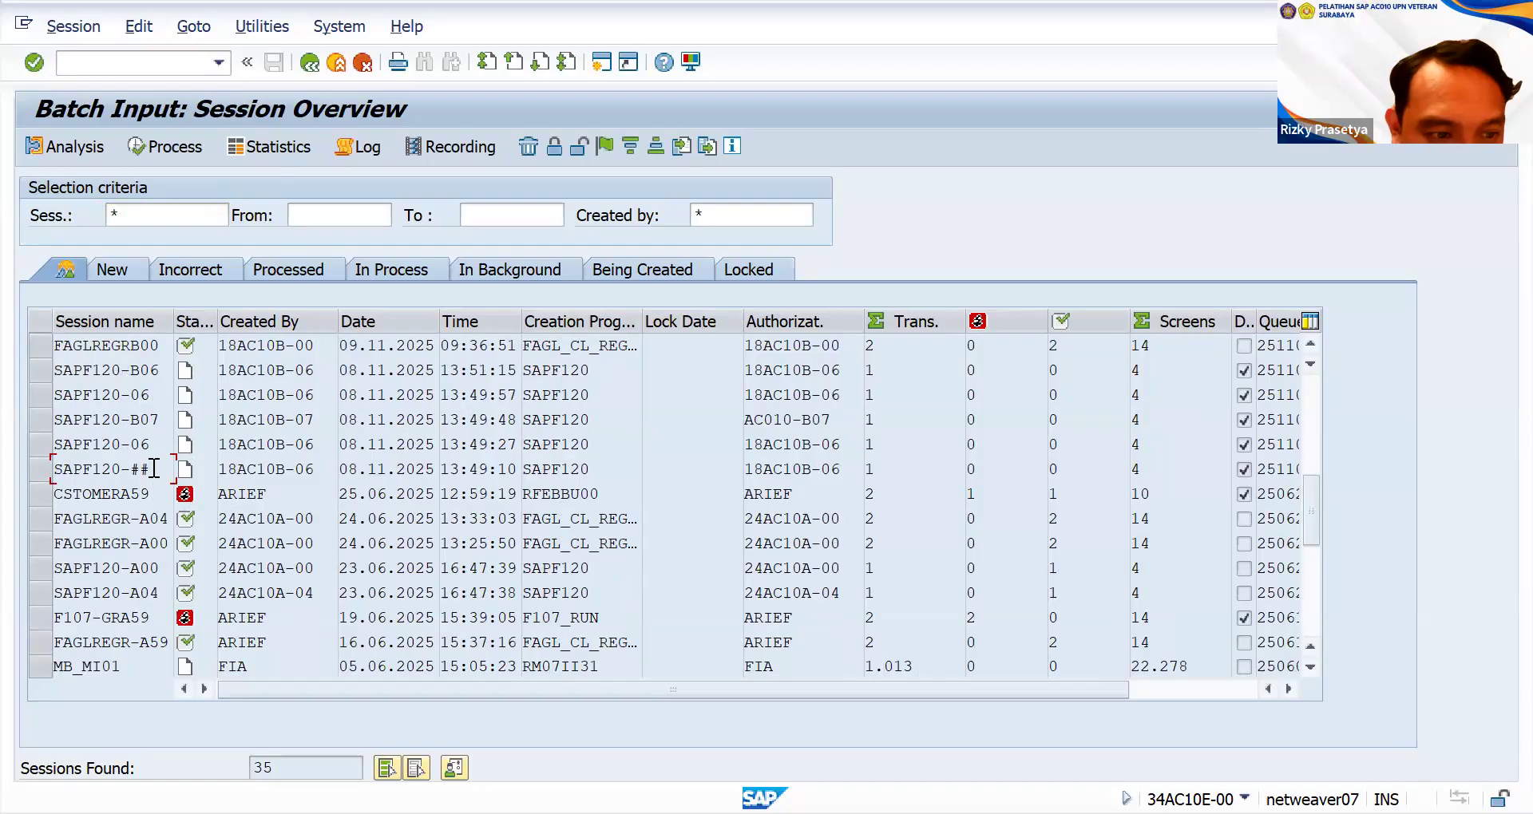
left_click(165, 443)
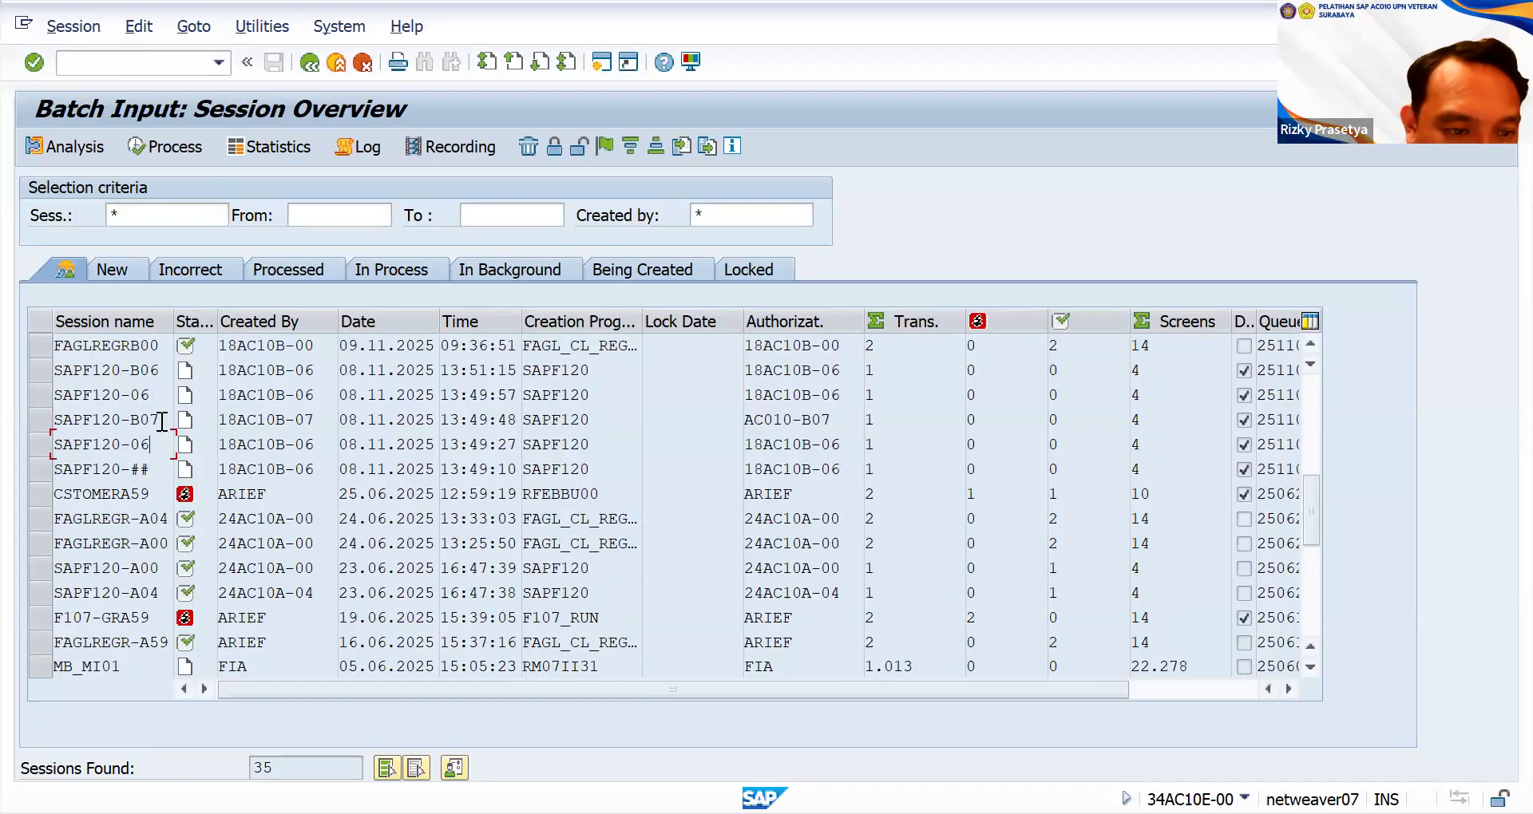
scroll(161, 415, "up", 1)
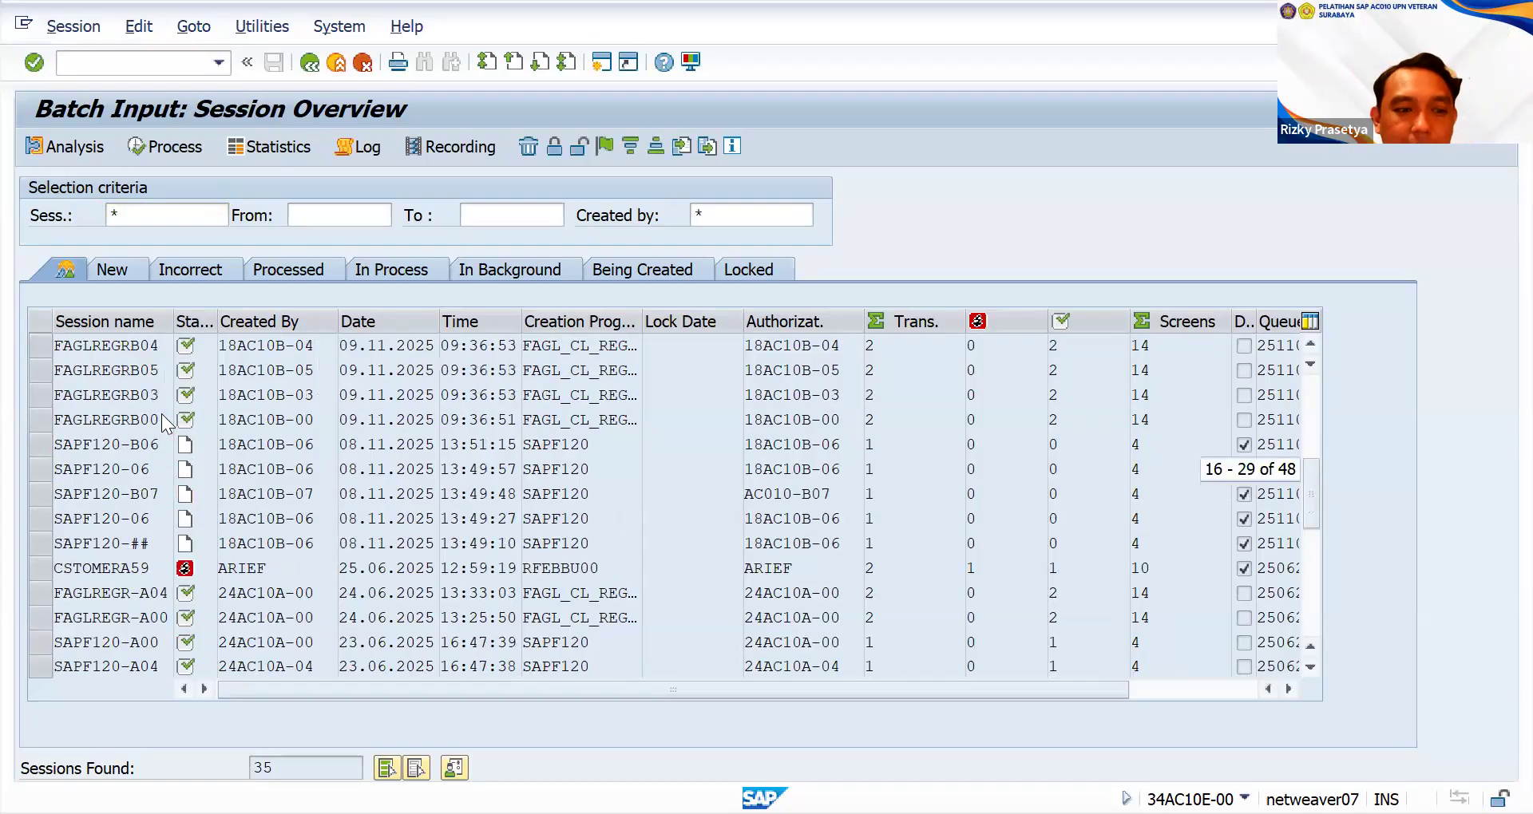
left_click(163, 415)
scroll(163, 416, "up", 1)
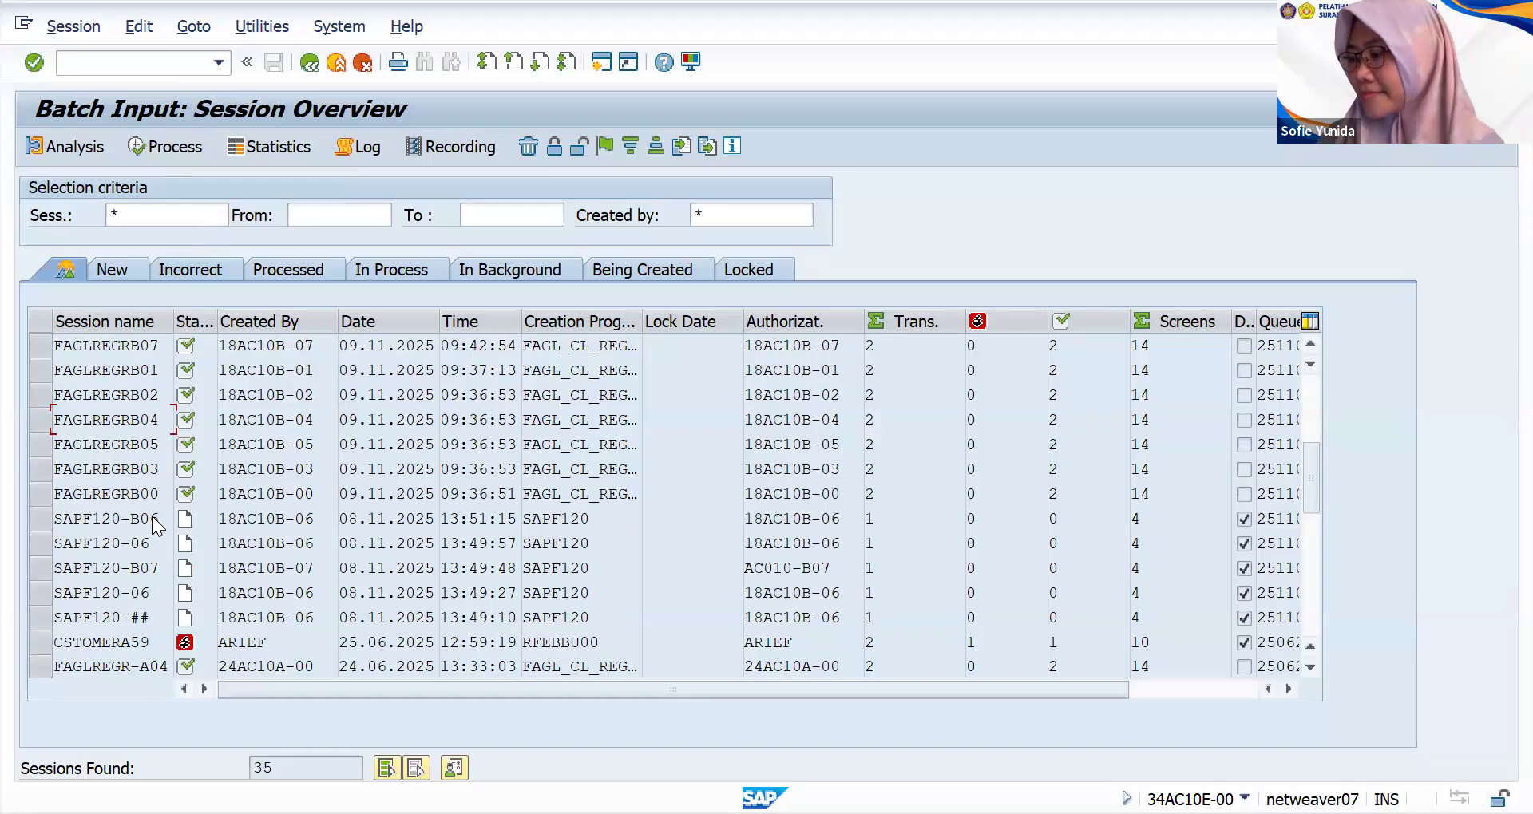
scroll(151, 516, "up", 1)
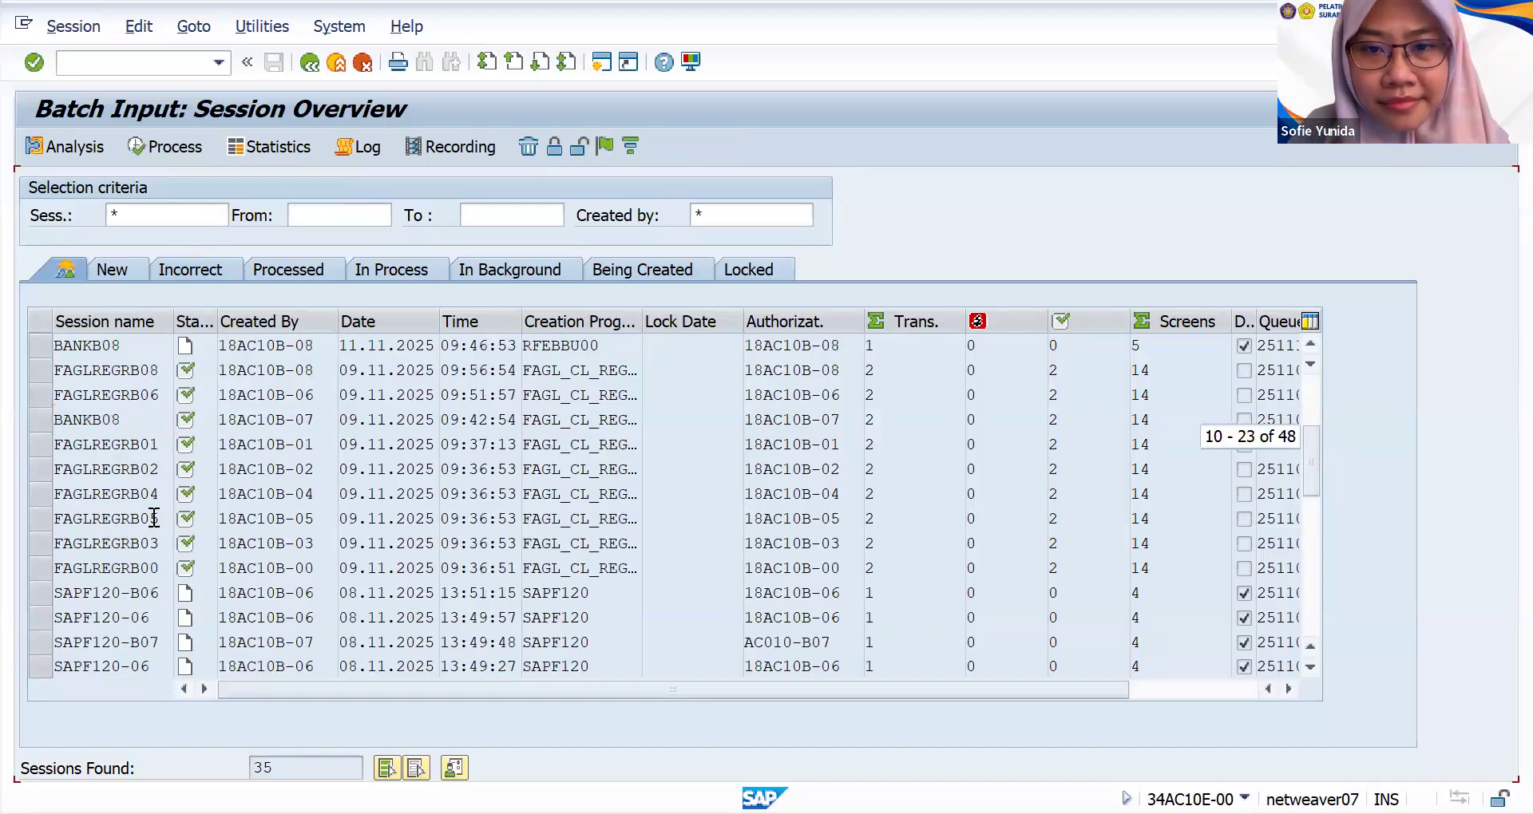
scroll(155, 518, "up", 3)
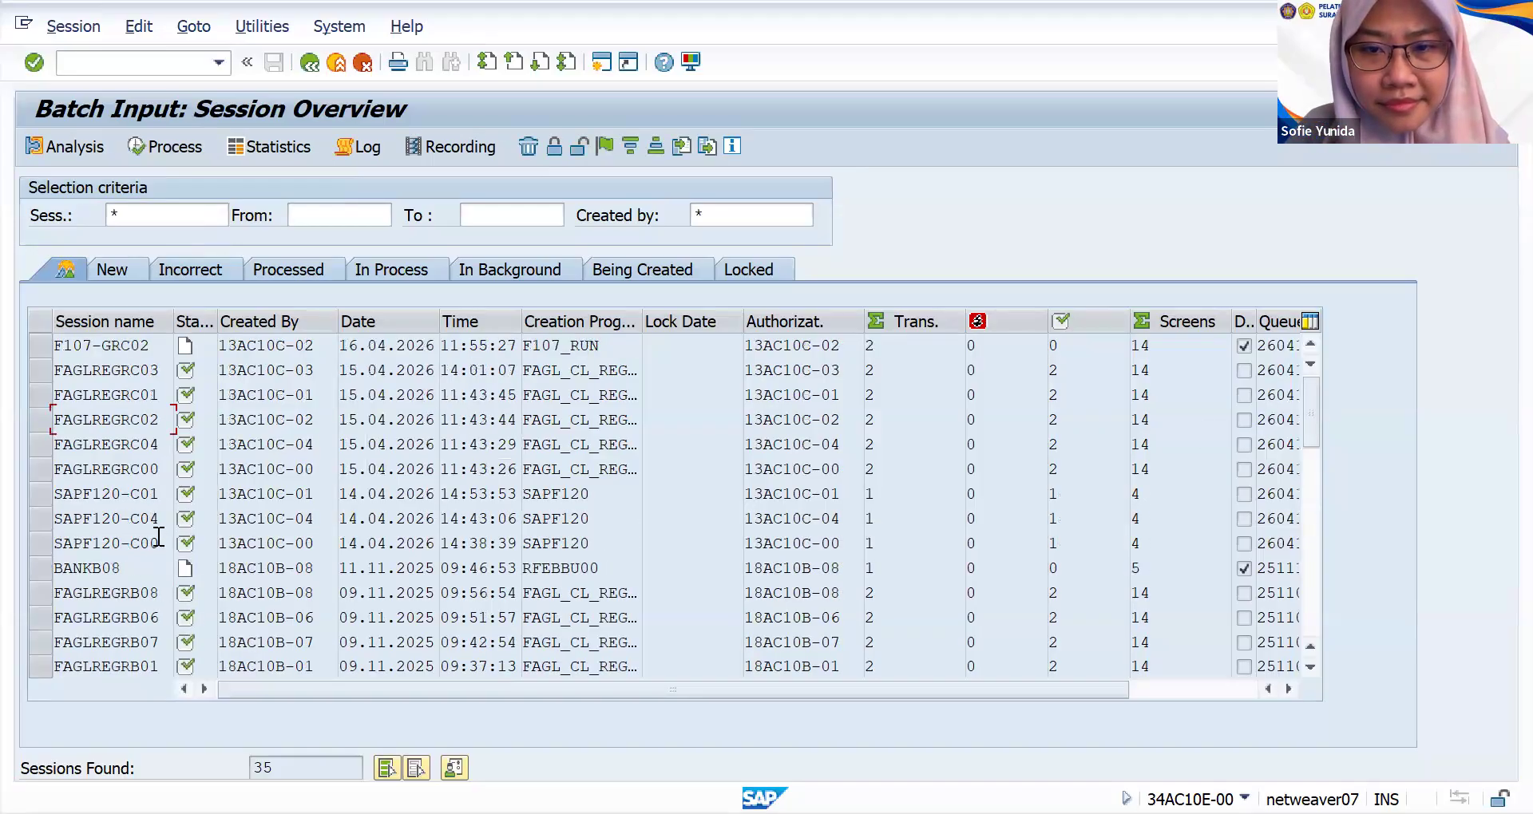
- Try again to process session SAPF120-C00, then leave the batch input session overview
left_click(162, 543)
left_click(177, 149)
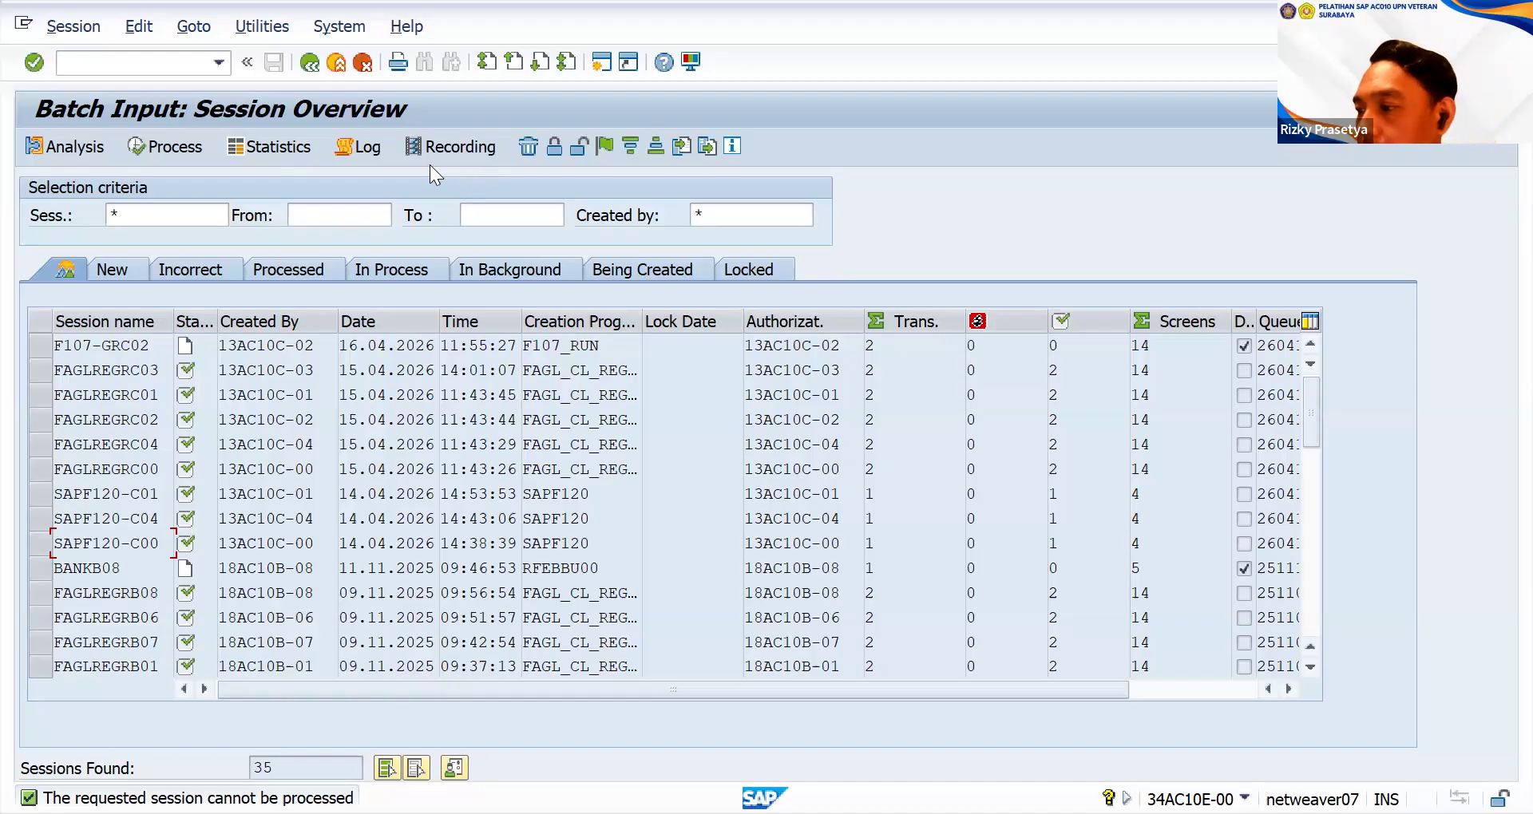
left_click(311, 62)
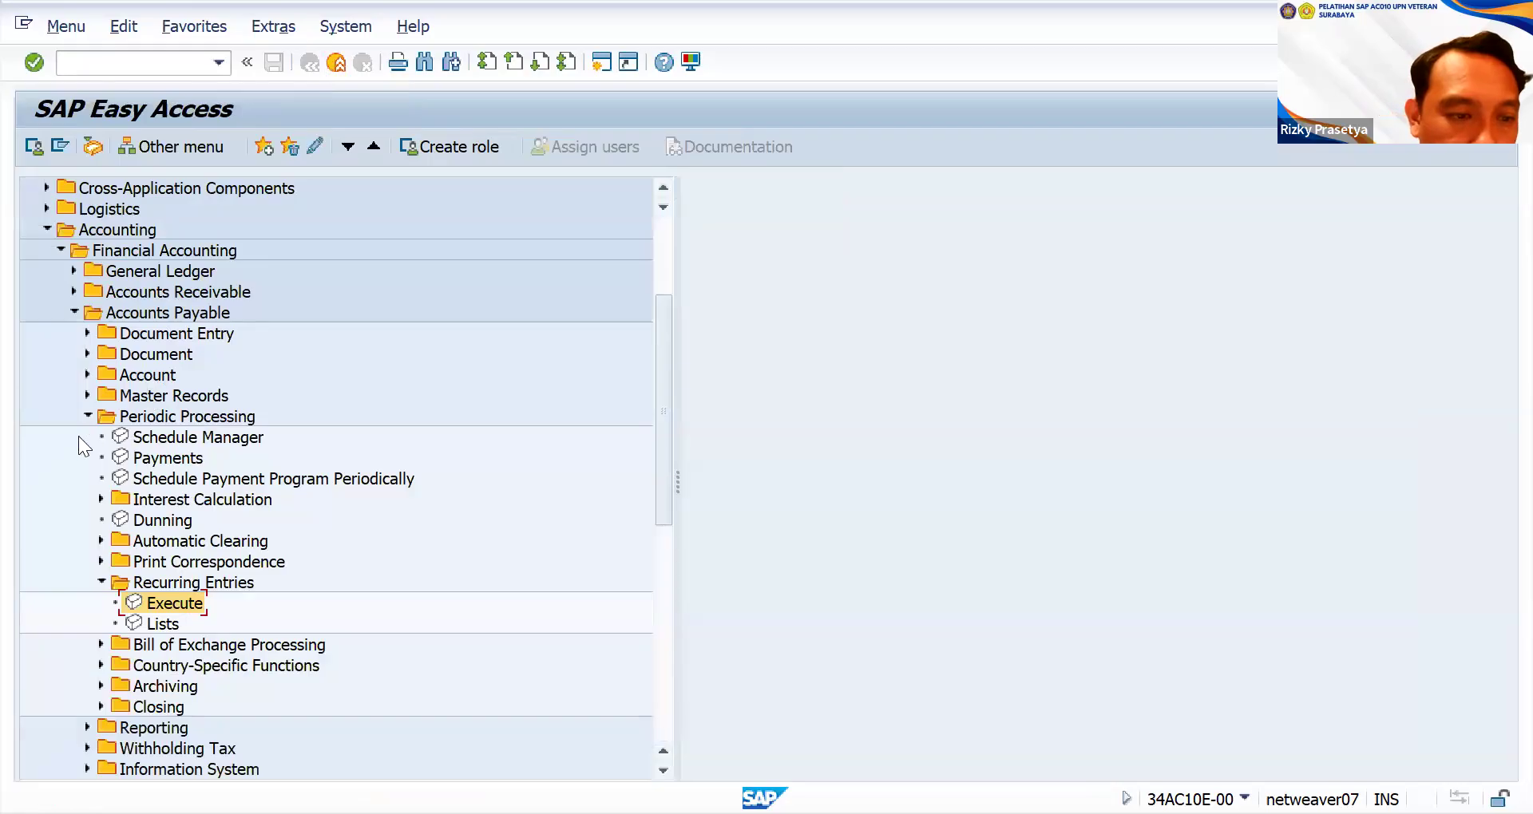
- Open the vendor balance display from the account functions of Accounts Payable
left_click(87, 417)
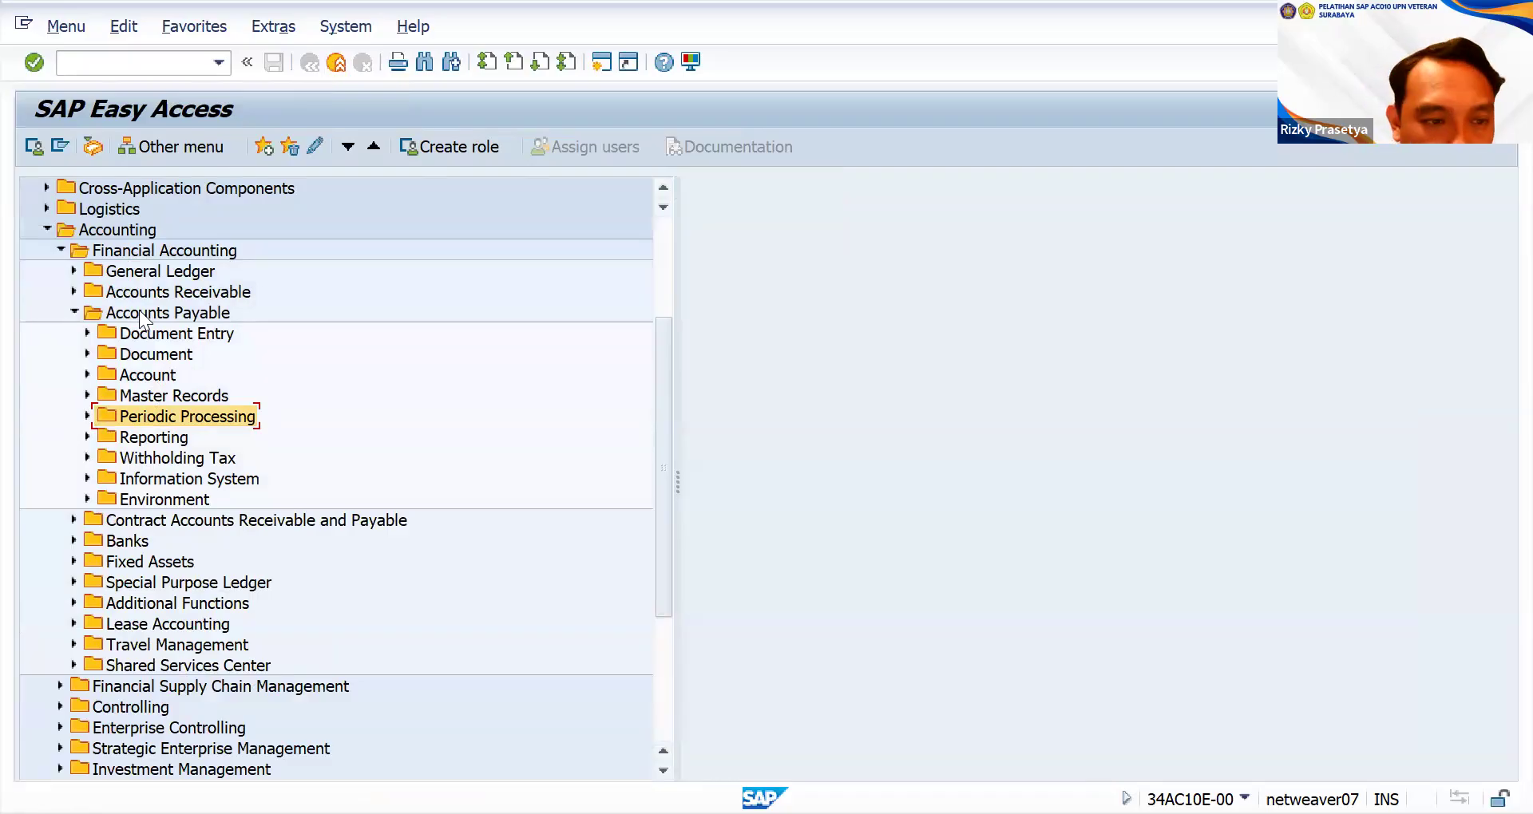
left_click(88, 374)
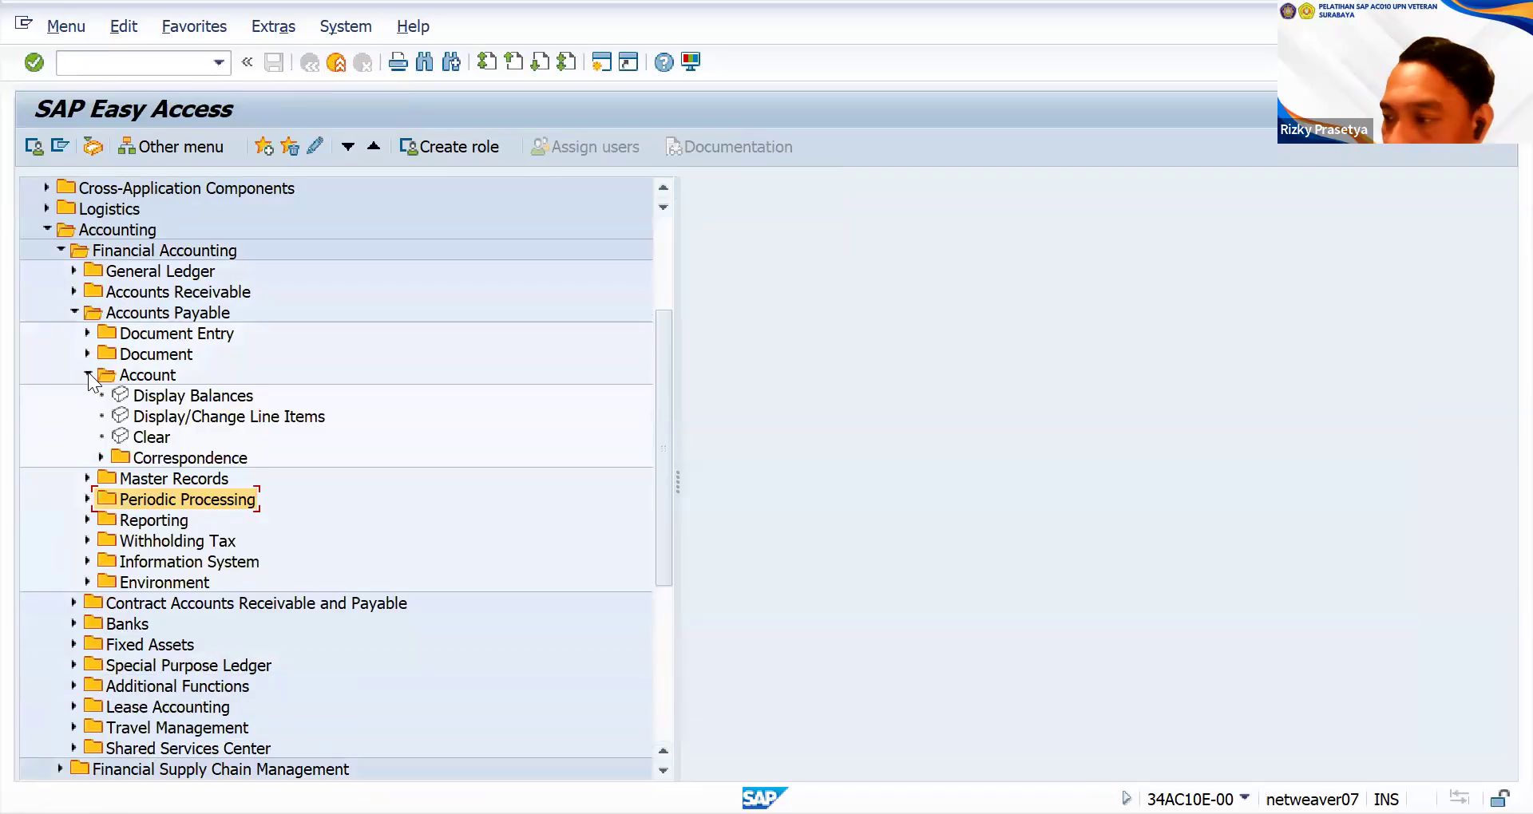
left_click(174, 394)
double_click(174, 394)
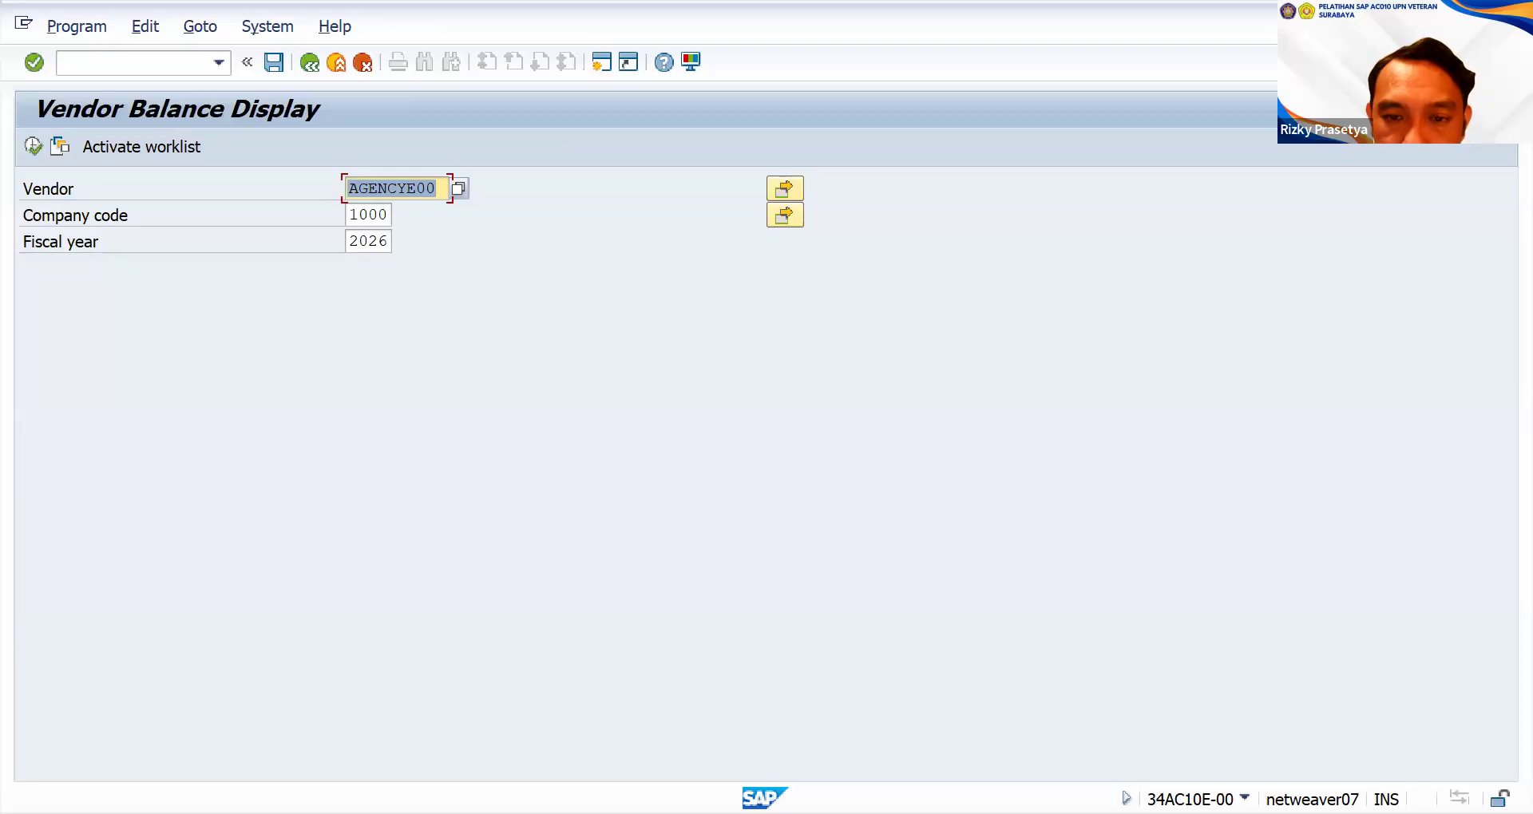
key("F8")
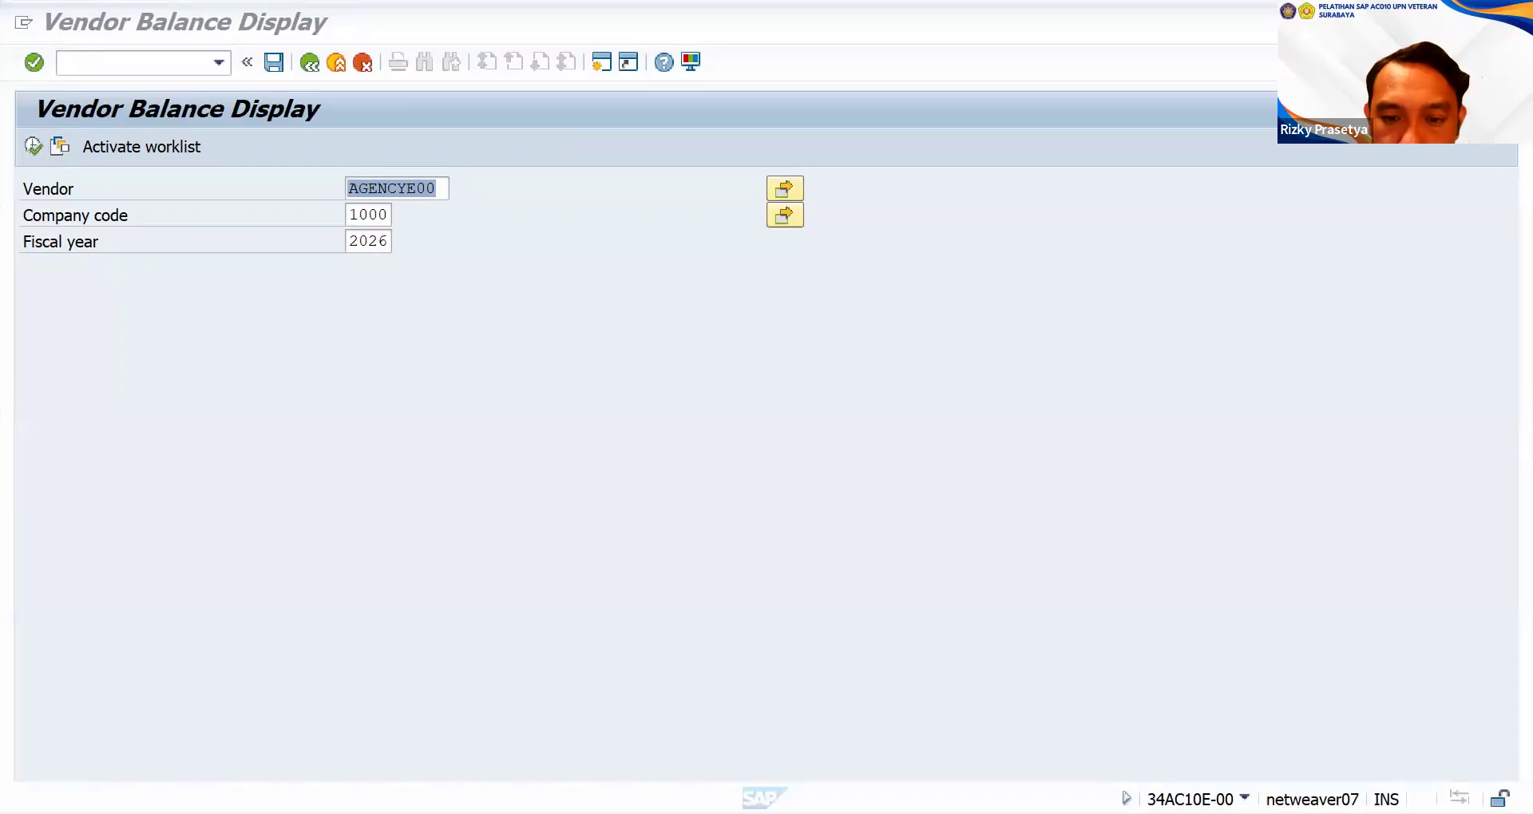
- Run the balance display for vendor LANDLRDE00 in company code 1000 for fiscal year 2026, then return to SAP Easy Access
left_click(441, 196)
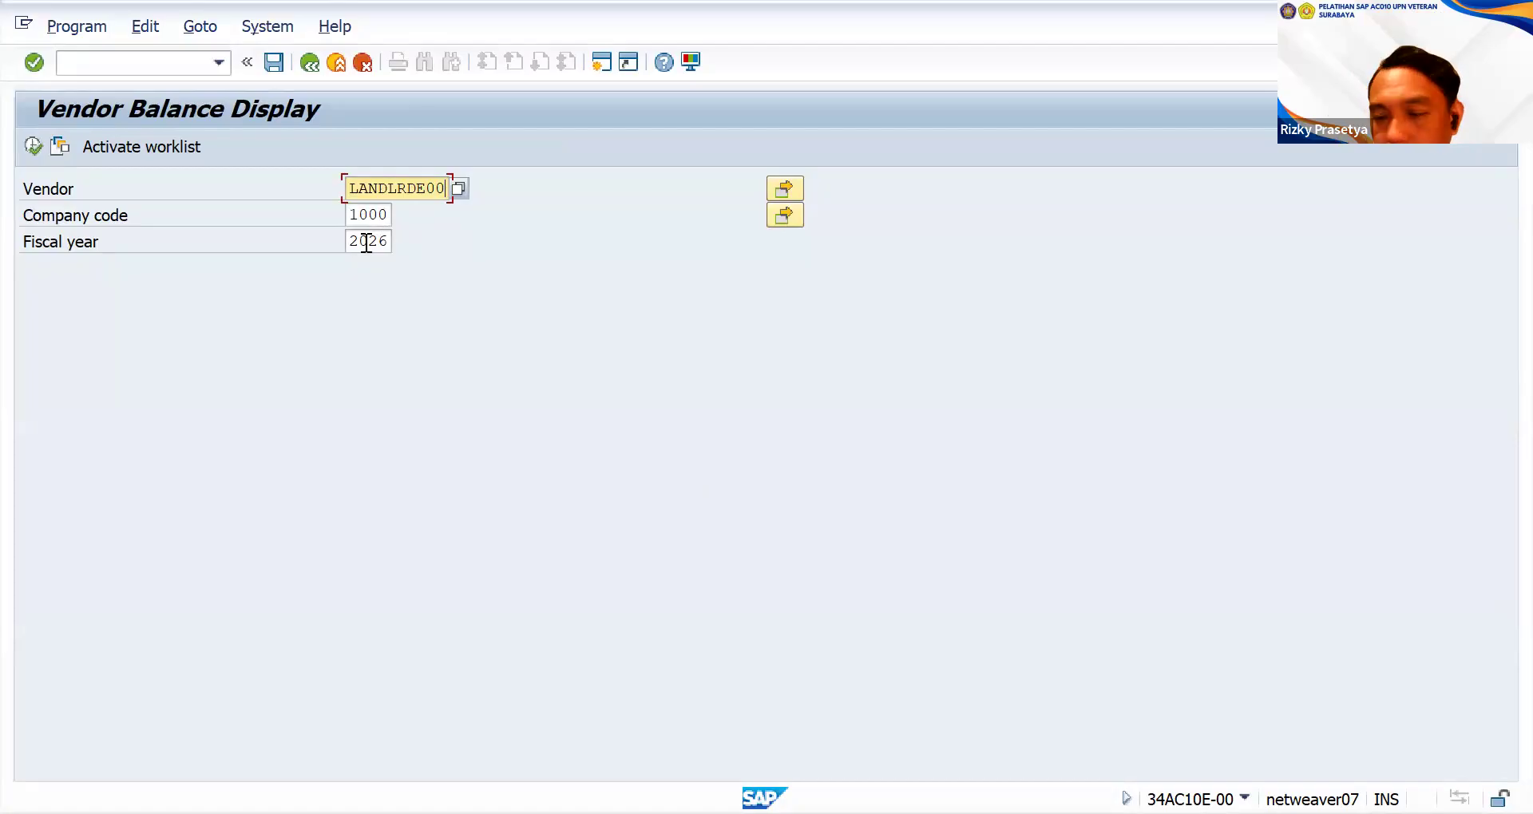
left_click(32, 145)
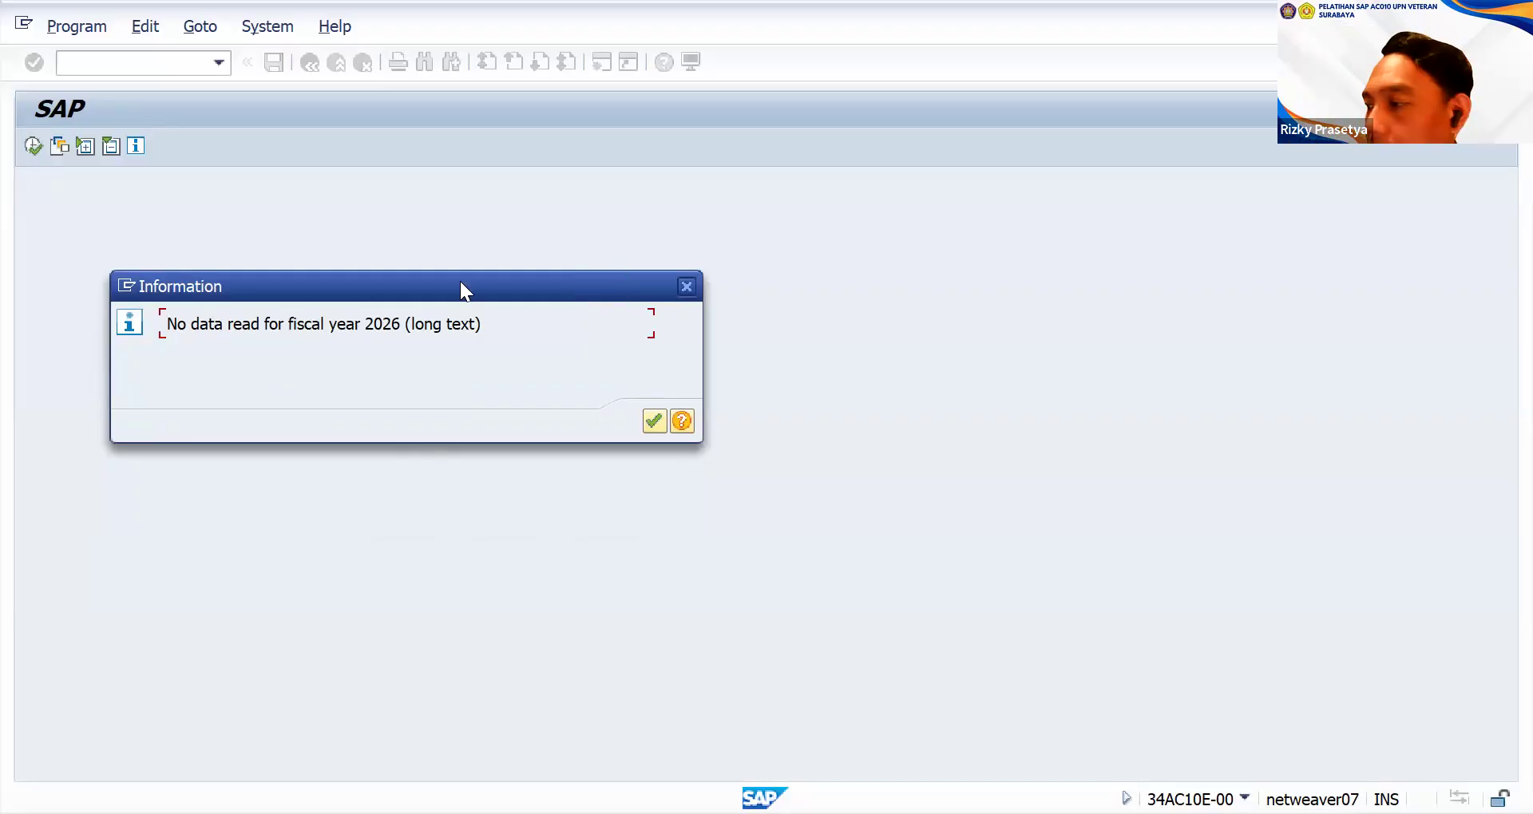
left_click_drag(460, 282, 464, 248)
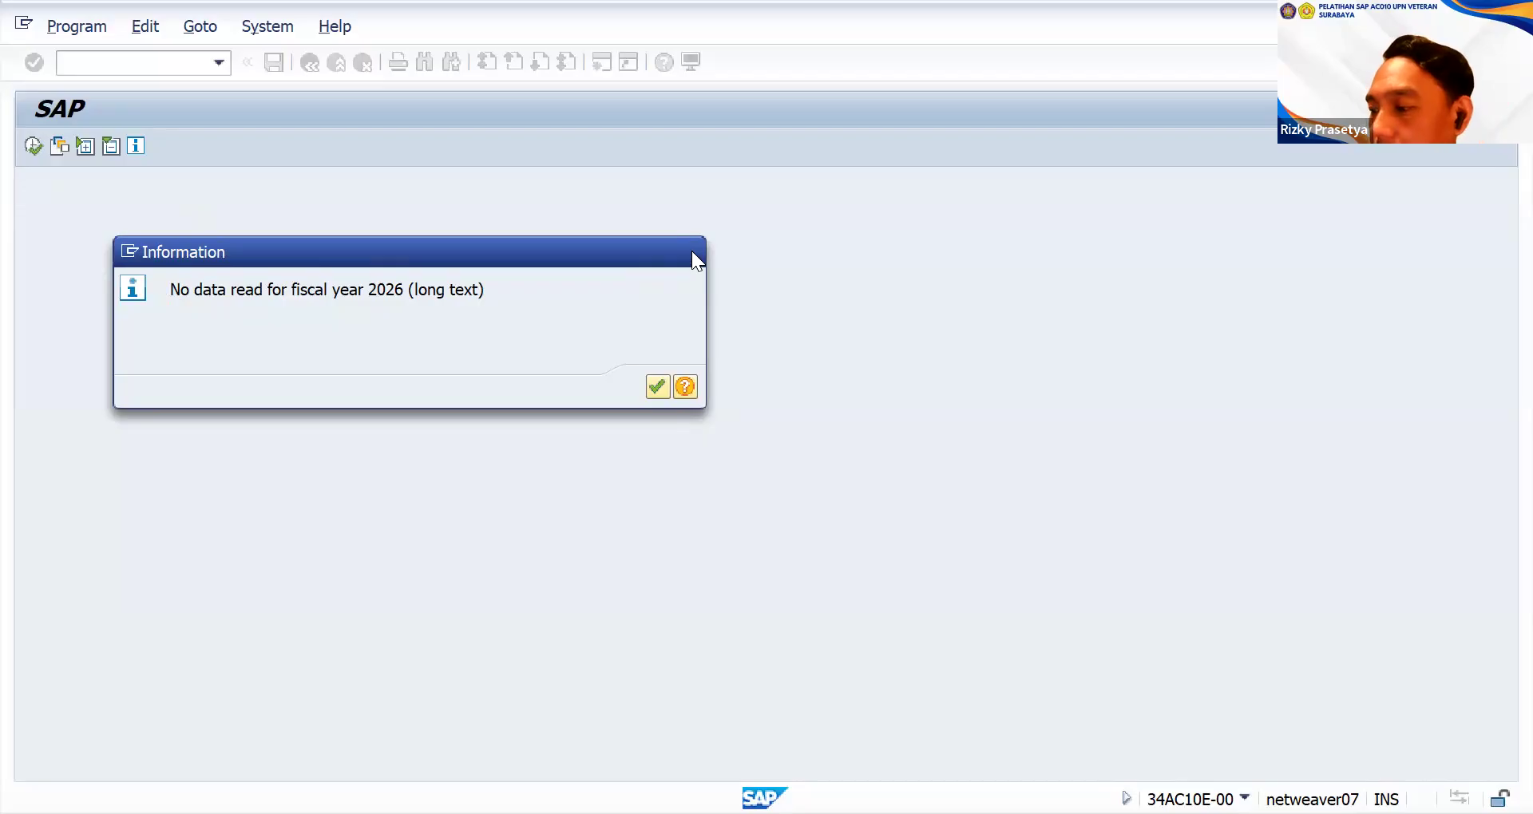
key("Return")
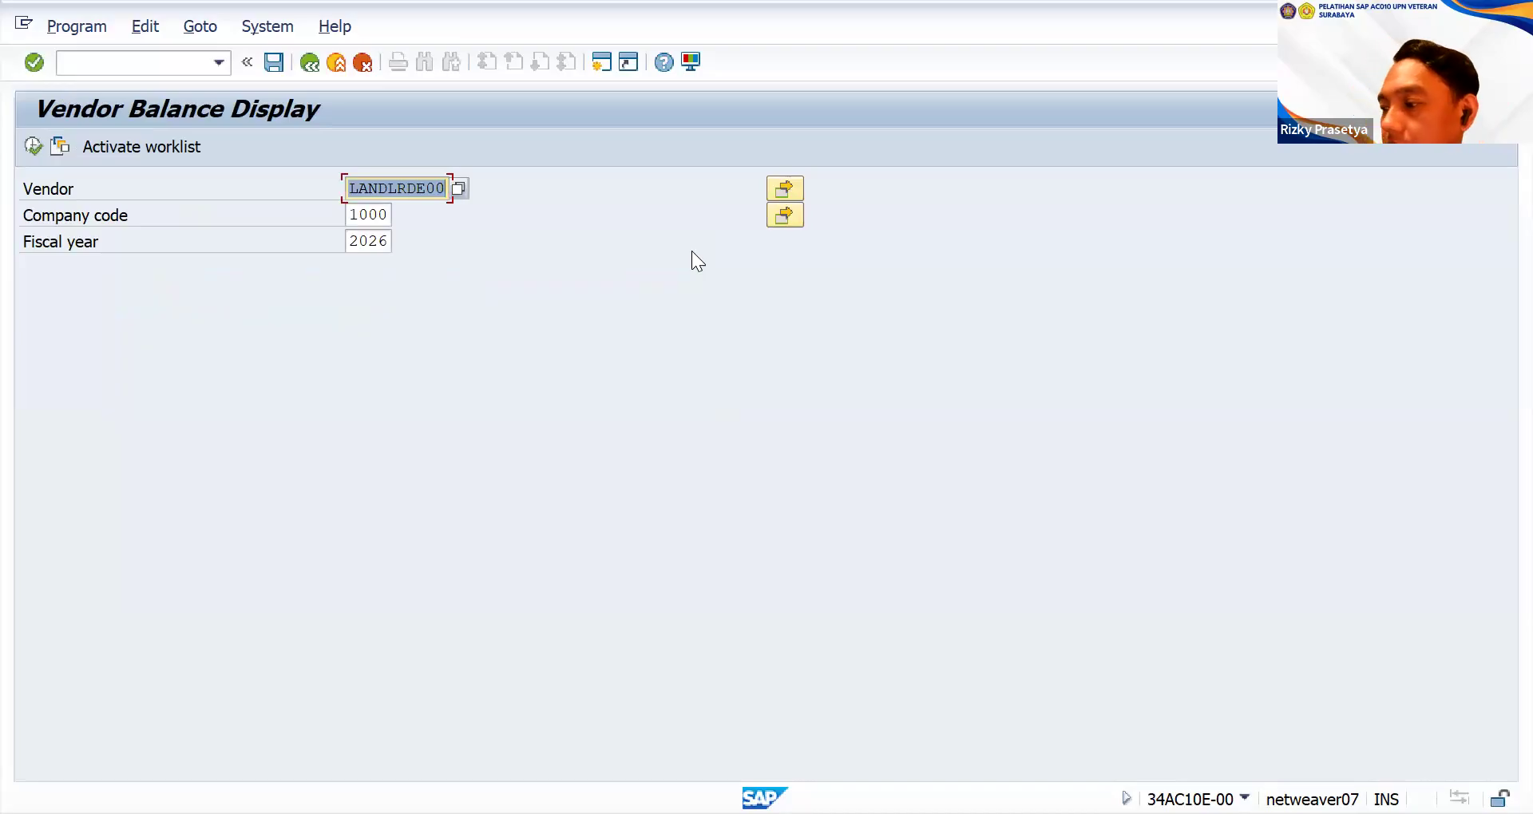
left_click(310, 61)
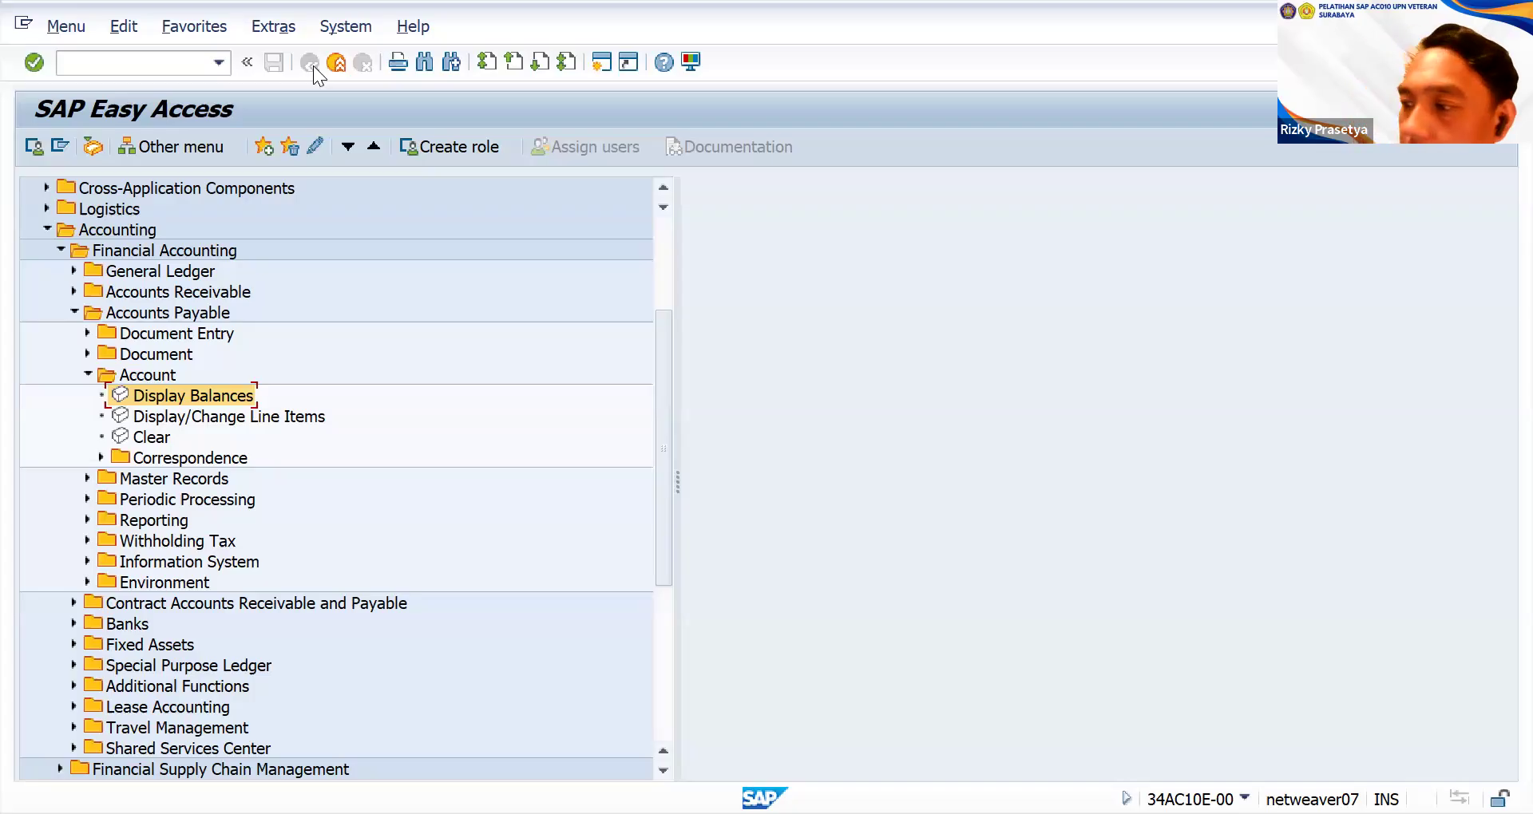
- Collapse the document and account functions of Accounts Payable and open the change transaction for vendor master records
left_click(86, 353)
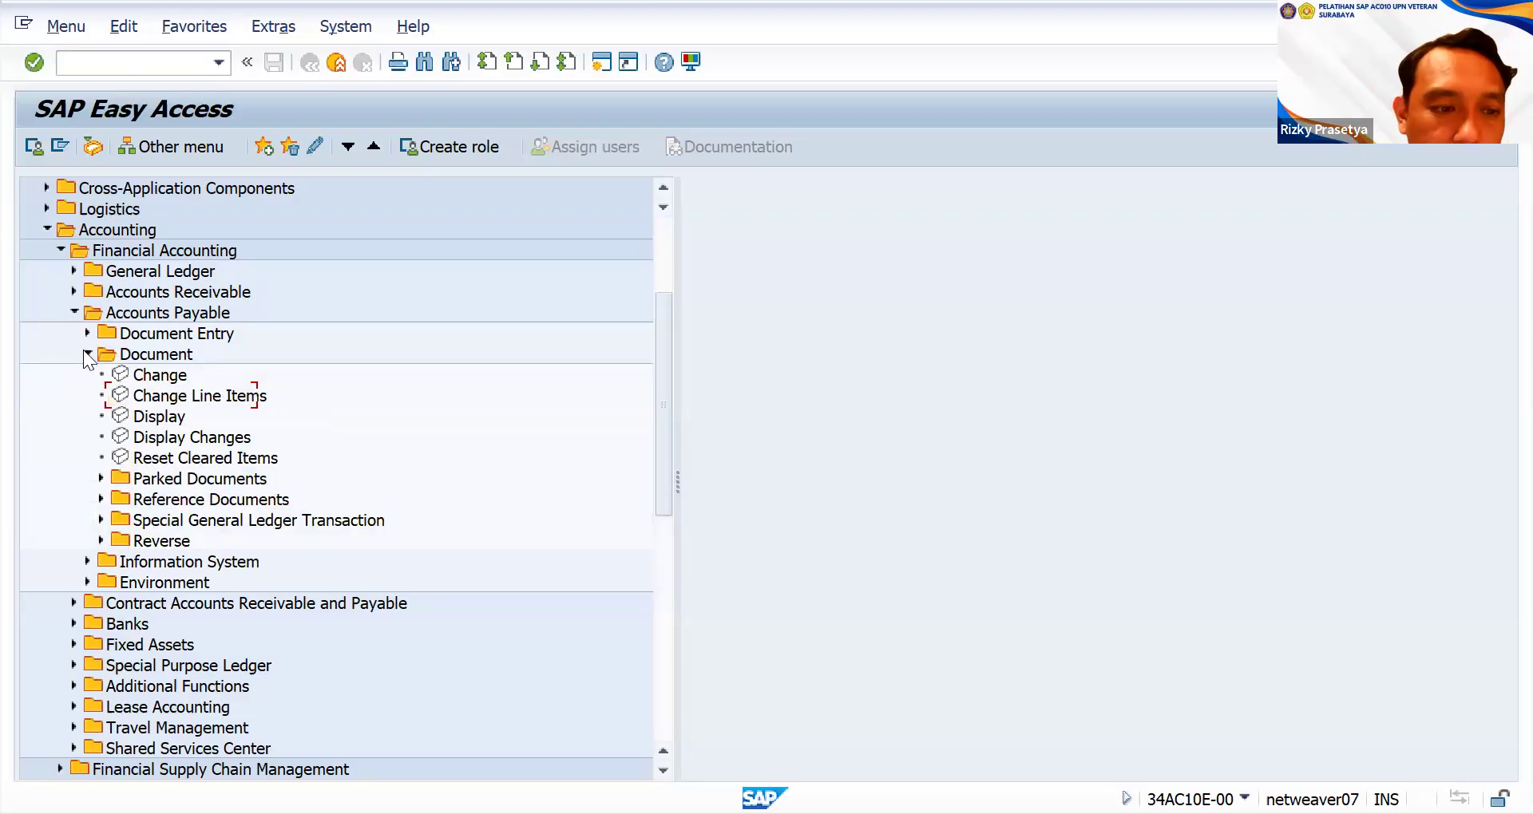
left_click(77, 310)
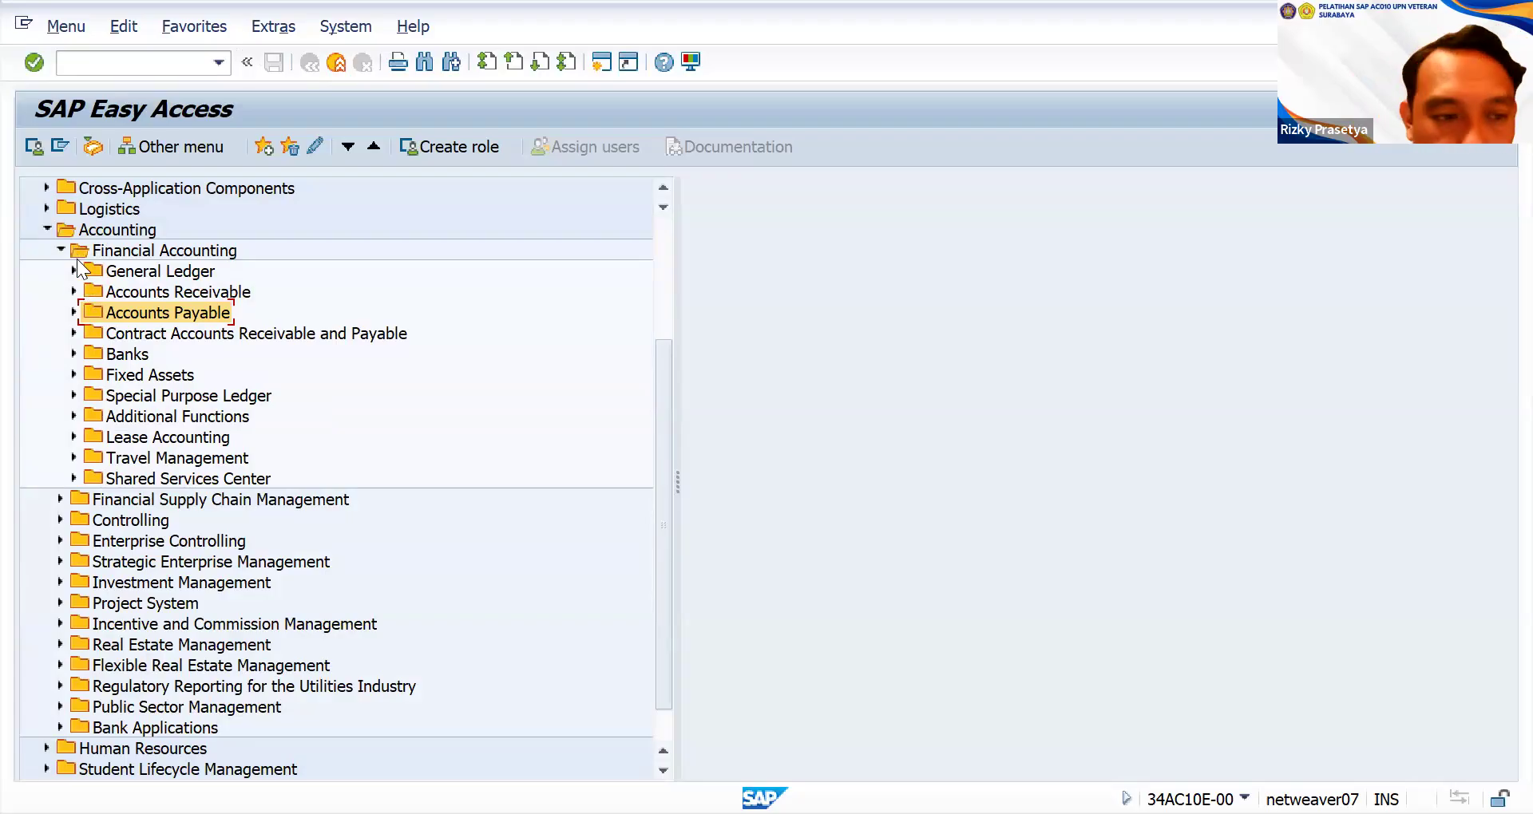
left_click(74, 311)
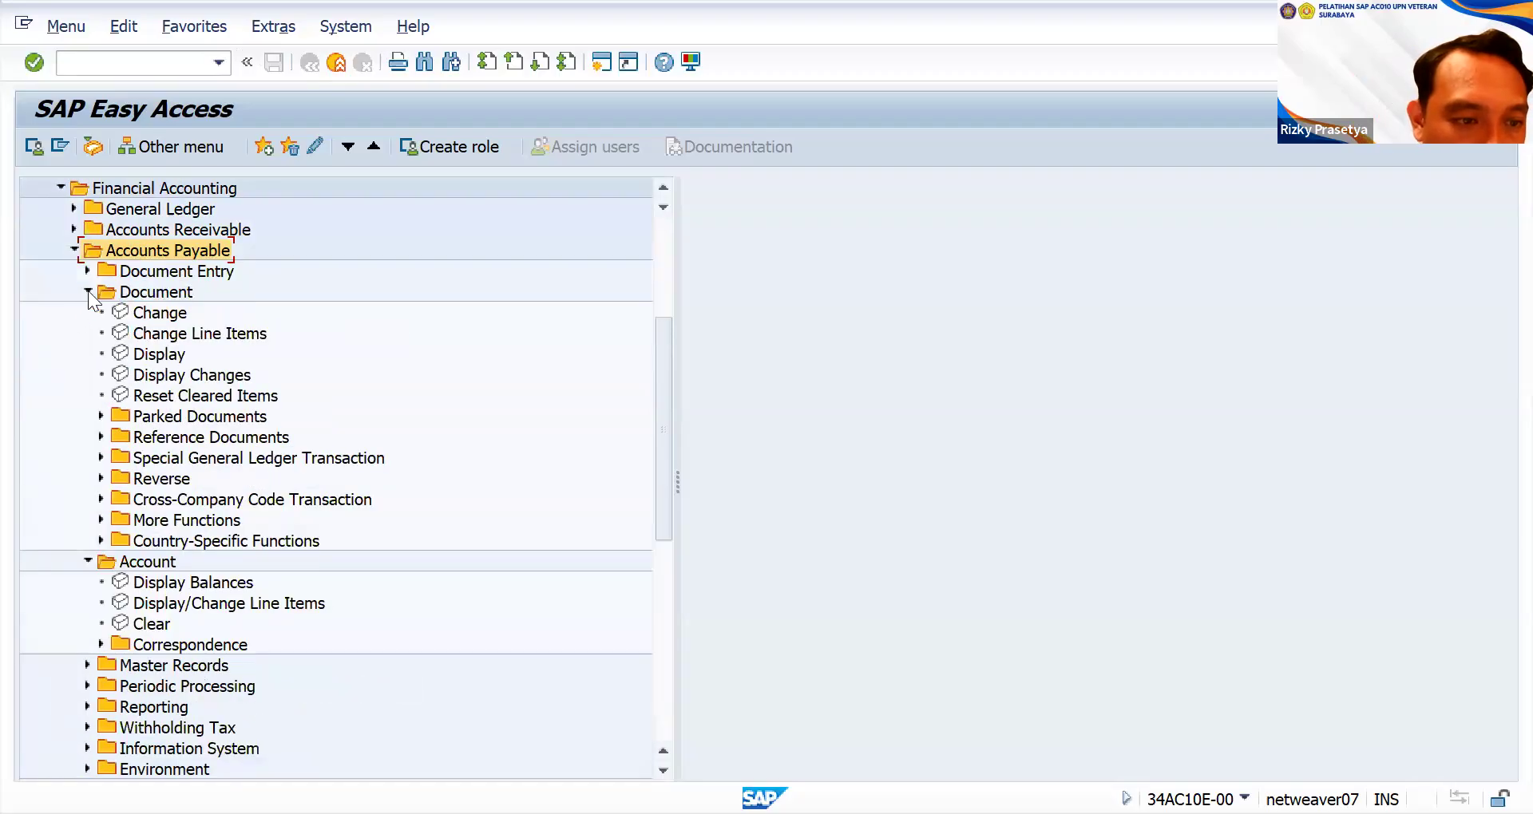
left_click(88, 293)
left_click(90, 311)
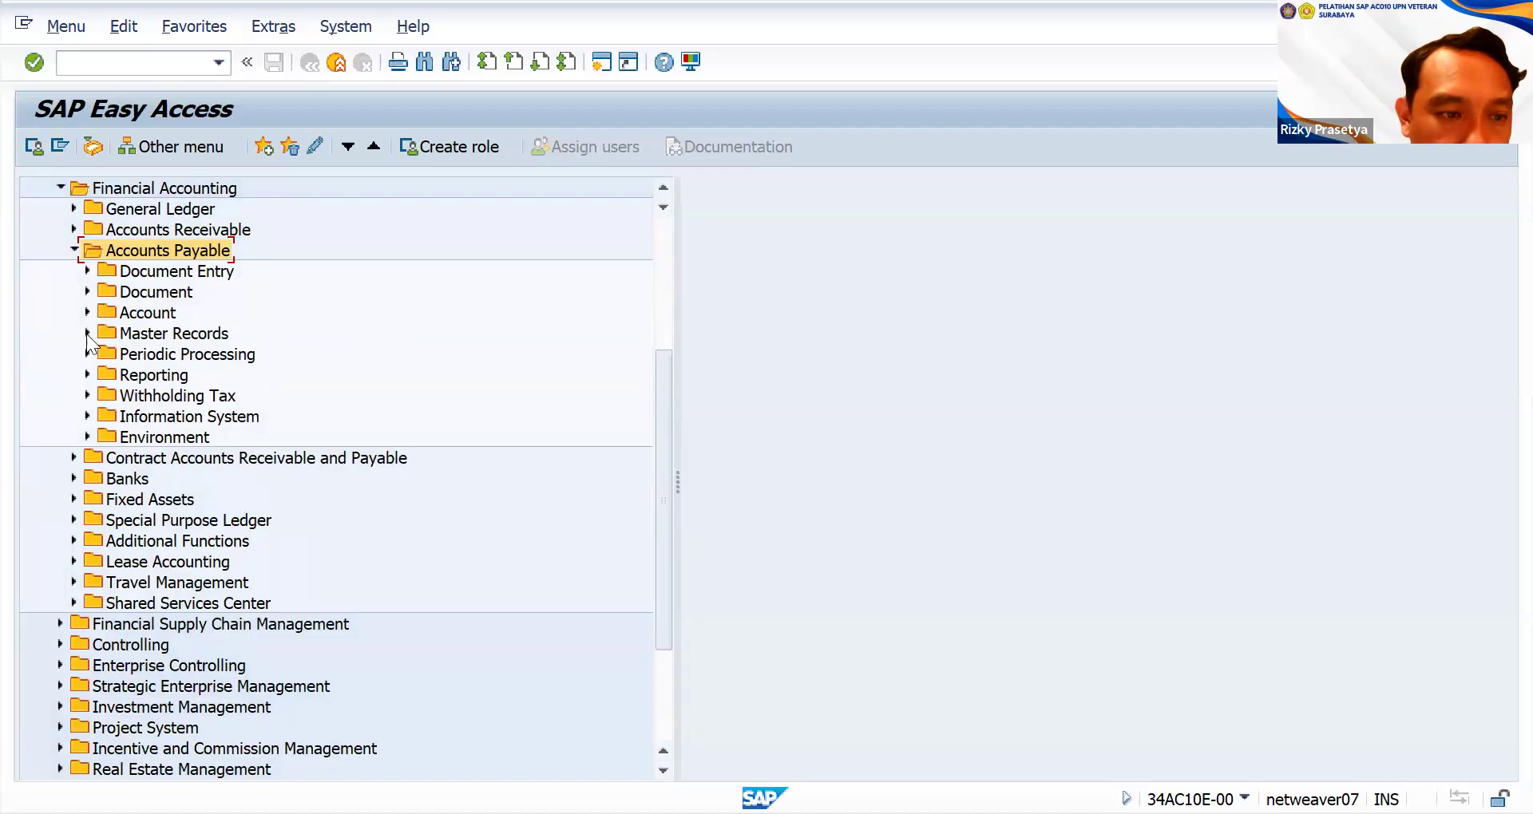
left_click(87, 333)
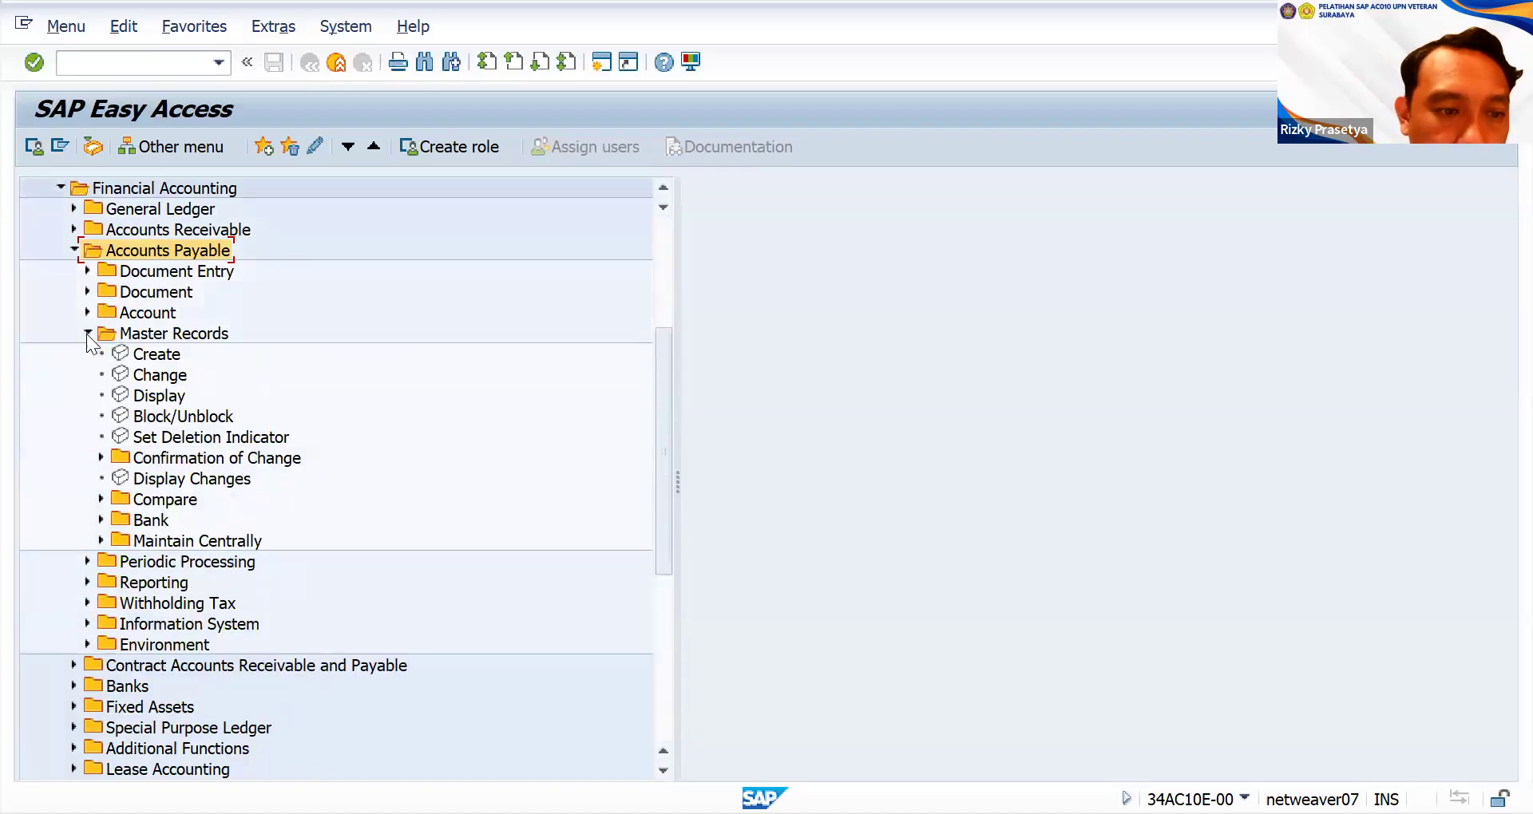
left_click(164, 380)
double_click(164, 375)
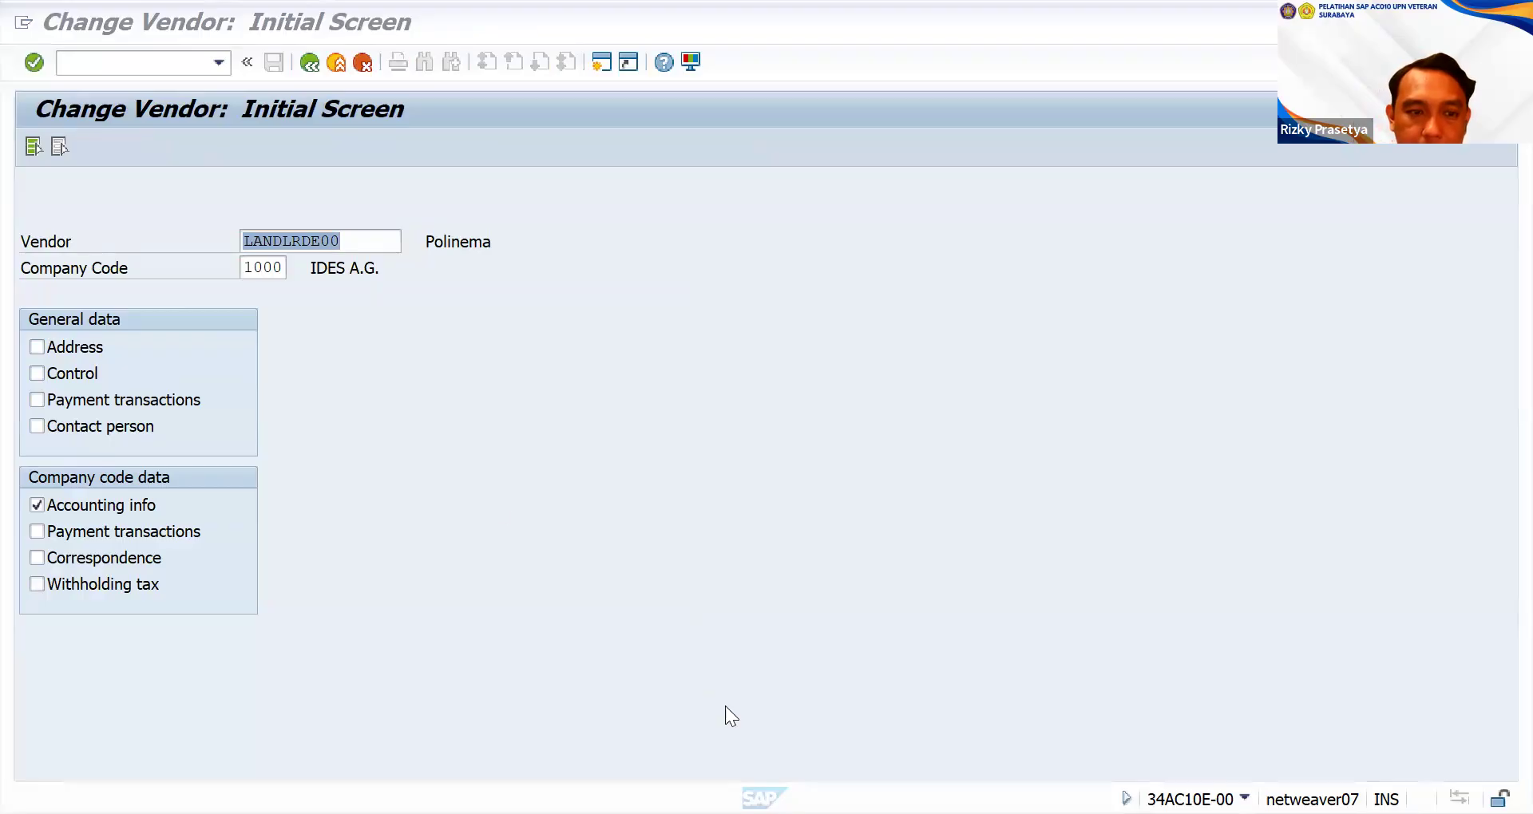
- Open the general address data of vendor AGENCYE00 in company code 1000 for changing
left_click(356, 239)
type("AGENCYE00")
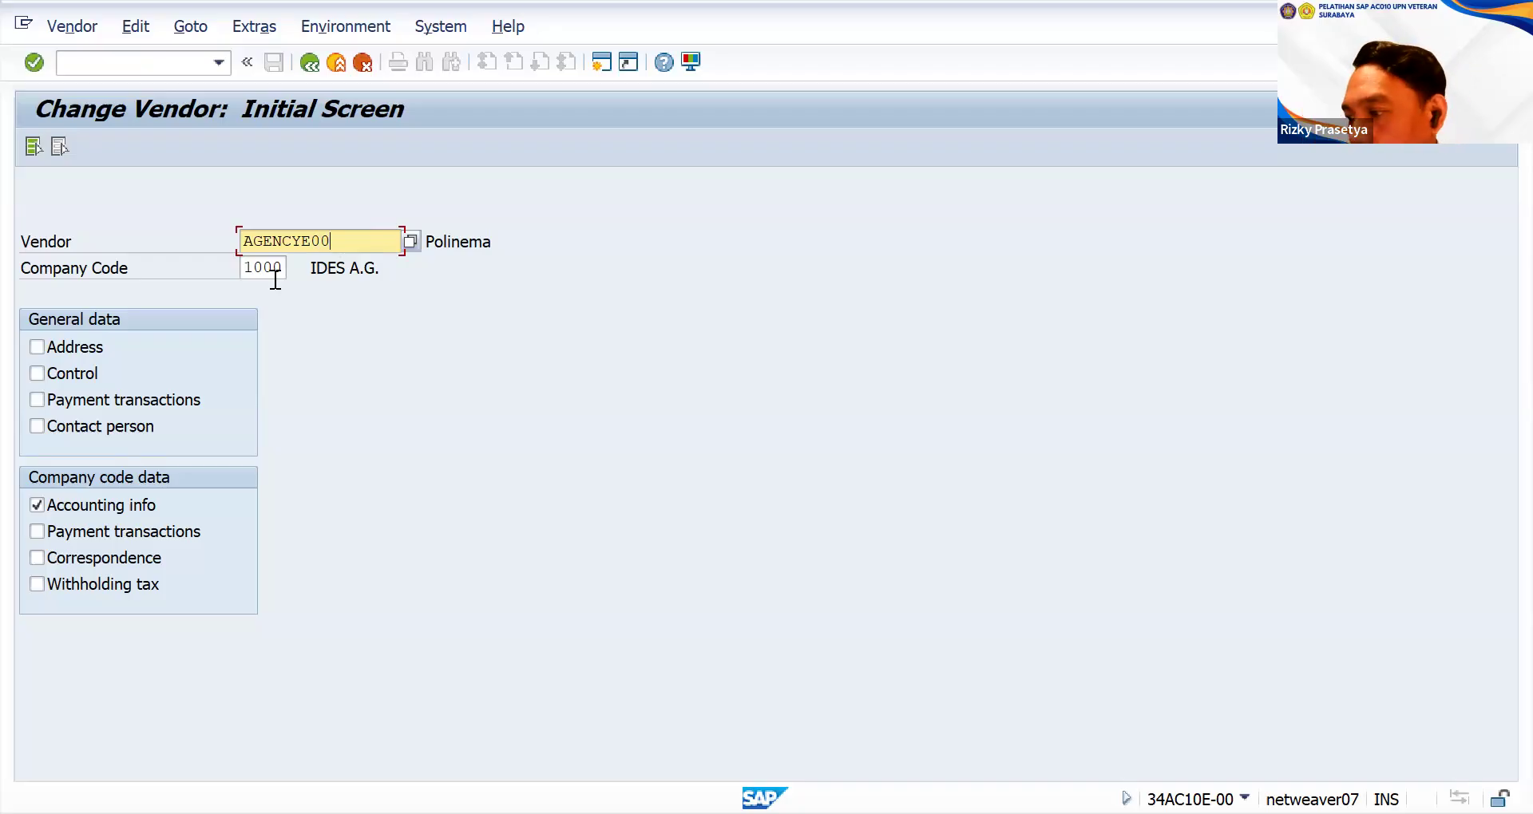
left_click(35, 349)
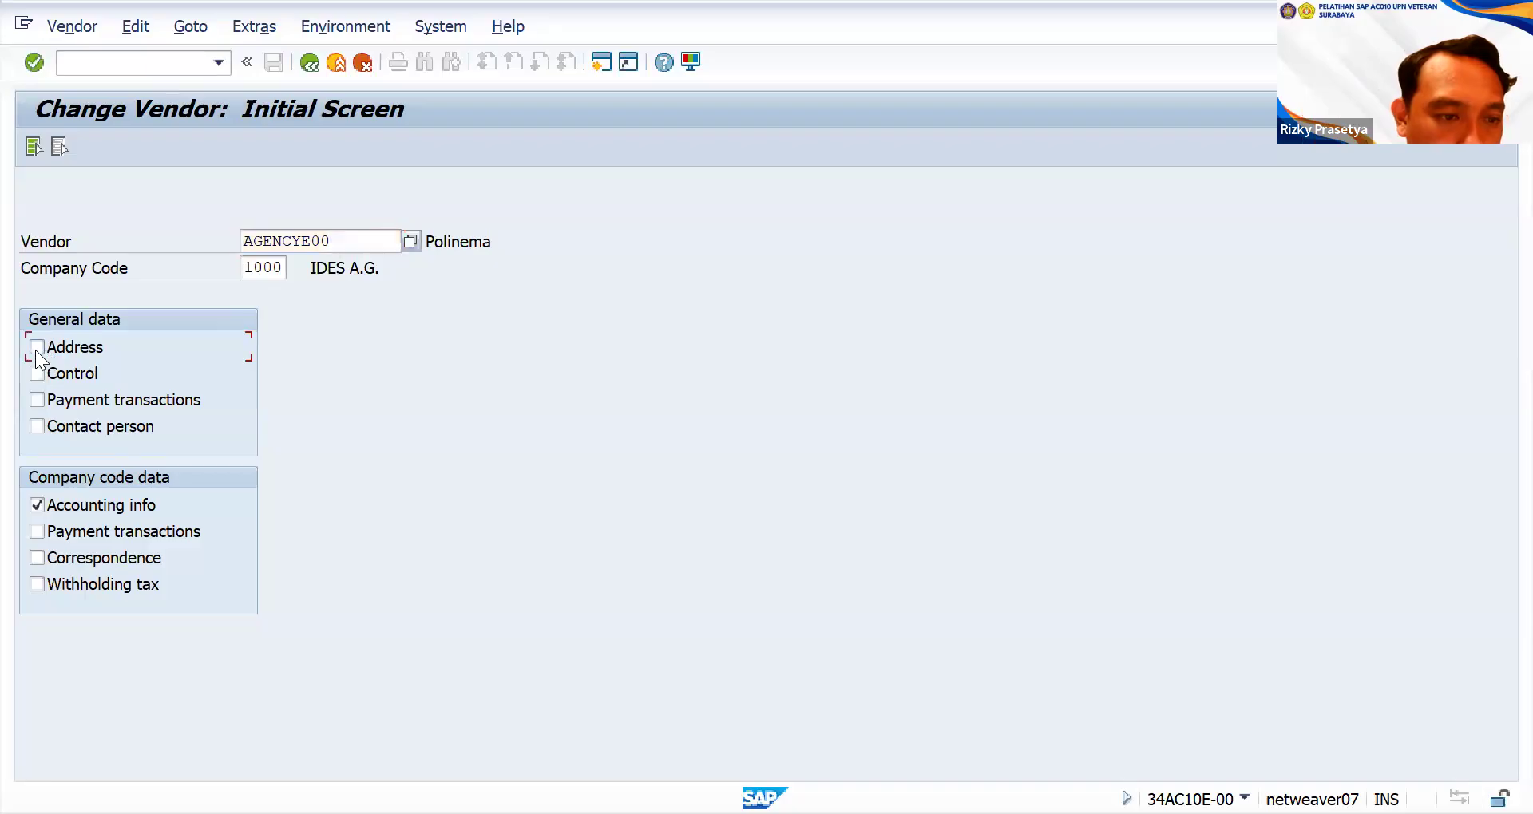
key("Return")
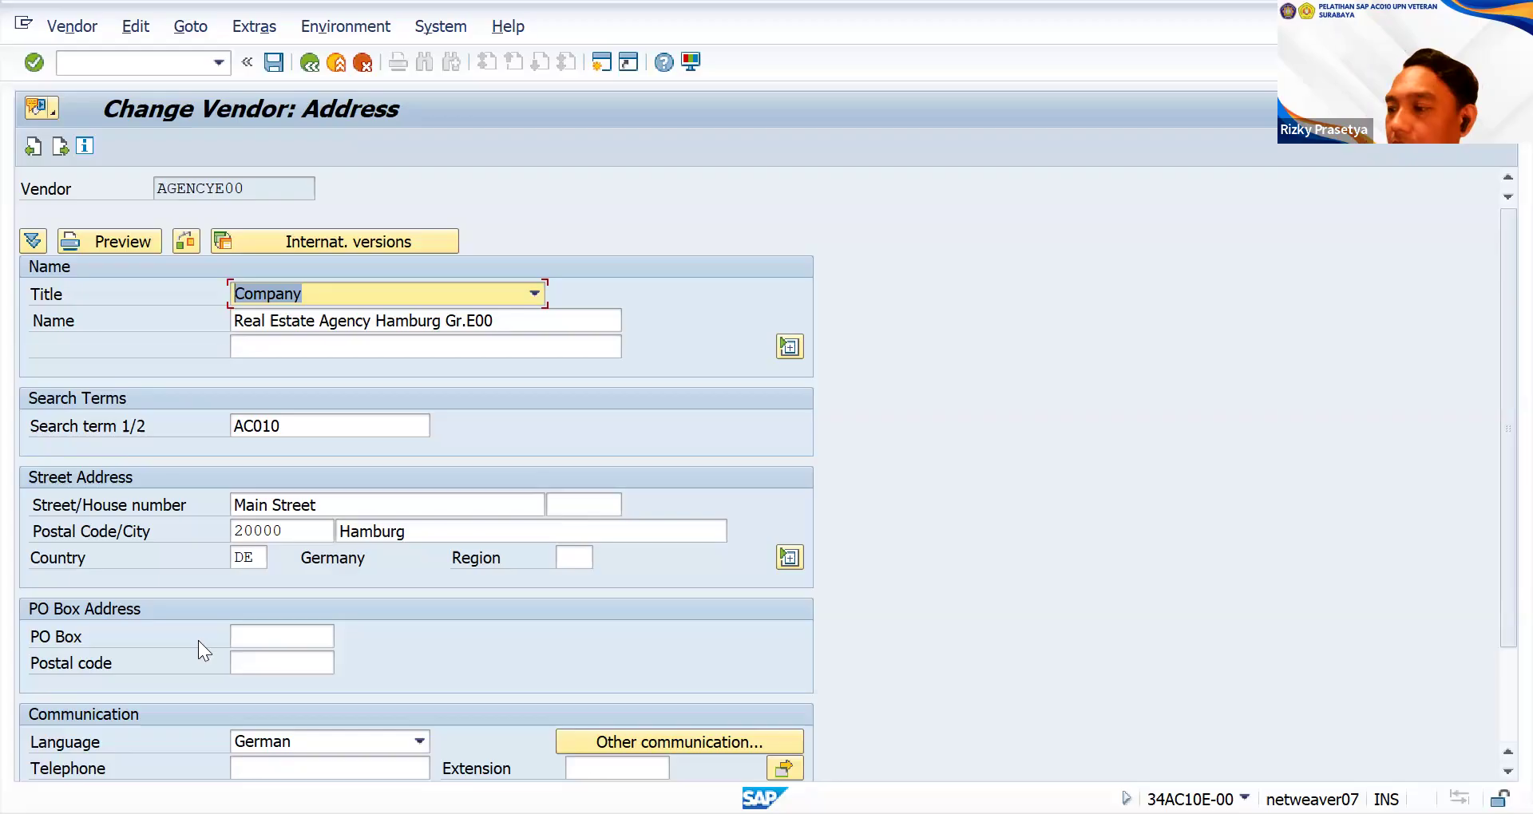
- Set the communication language of vendor AGENCYE00 to Indonesian, save the change and return to SAP Easy Access
left_click(419, 741)
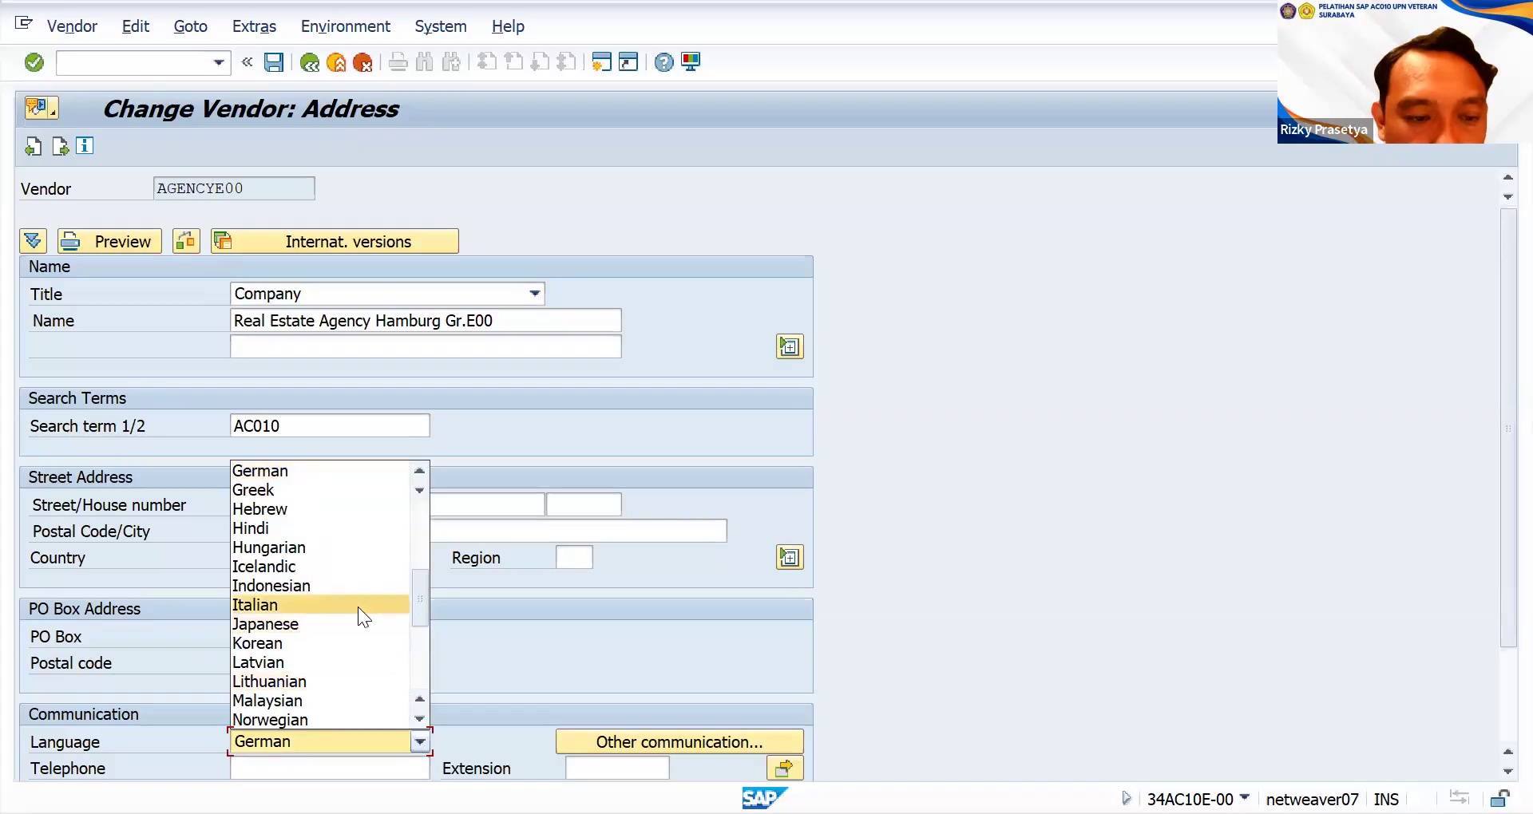
left_click(359, 586)
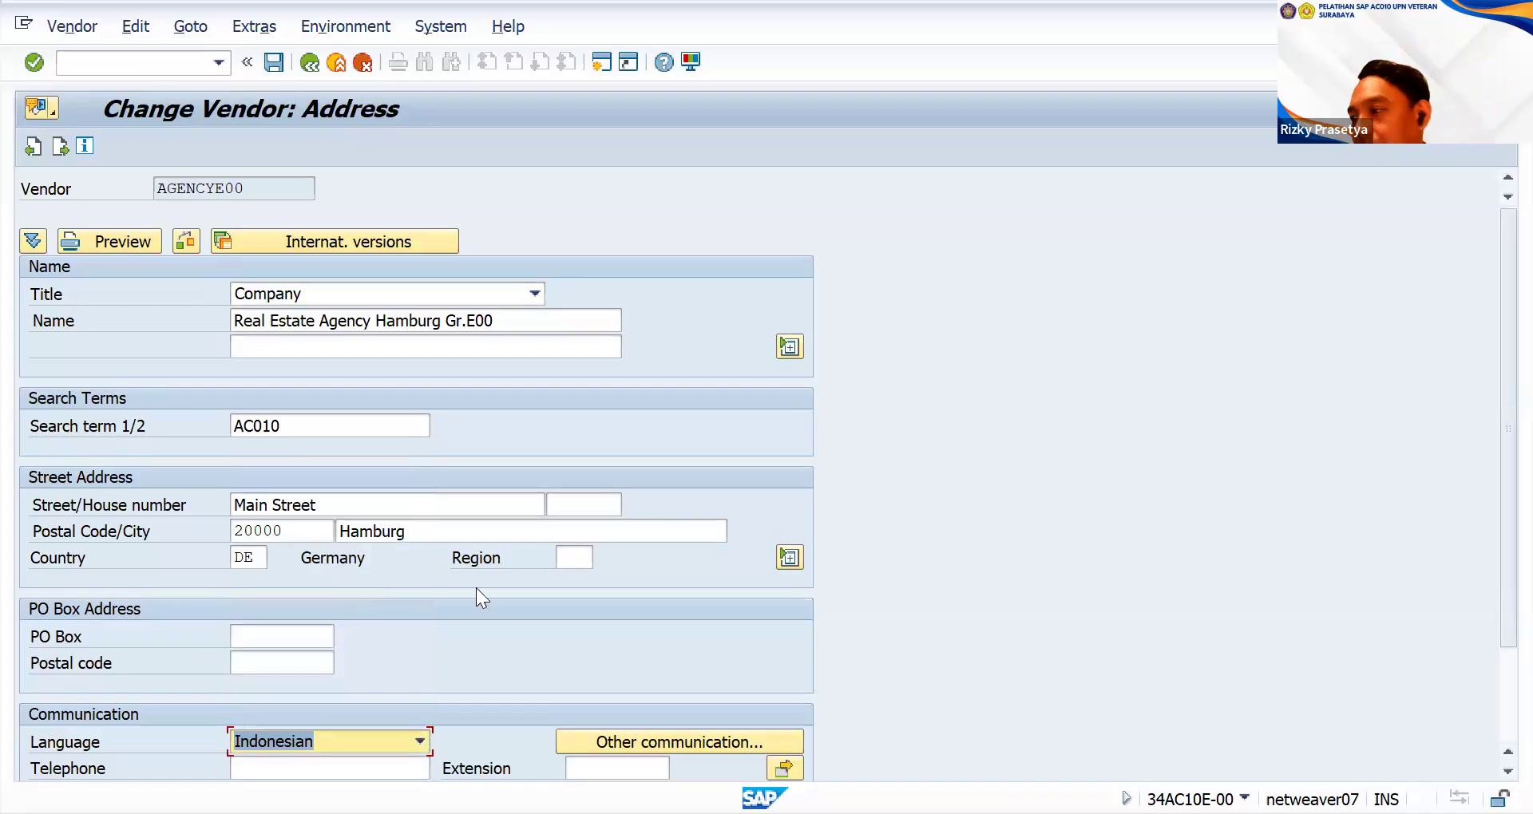
scroll(476, 587, "down", 2)
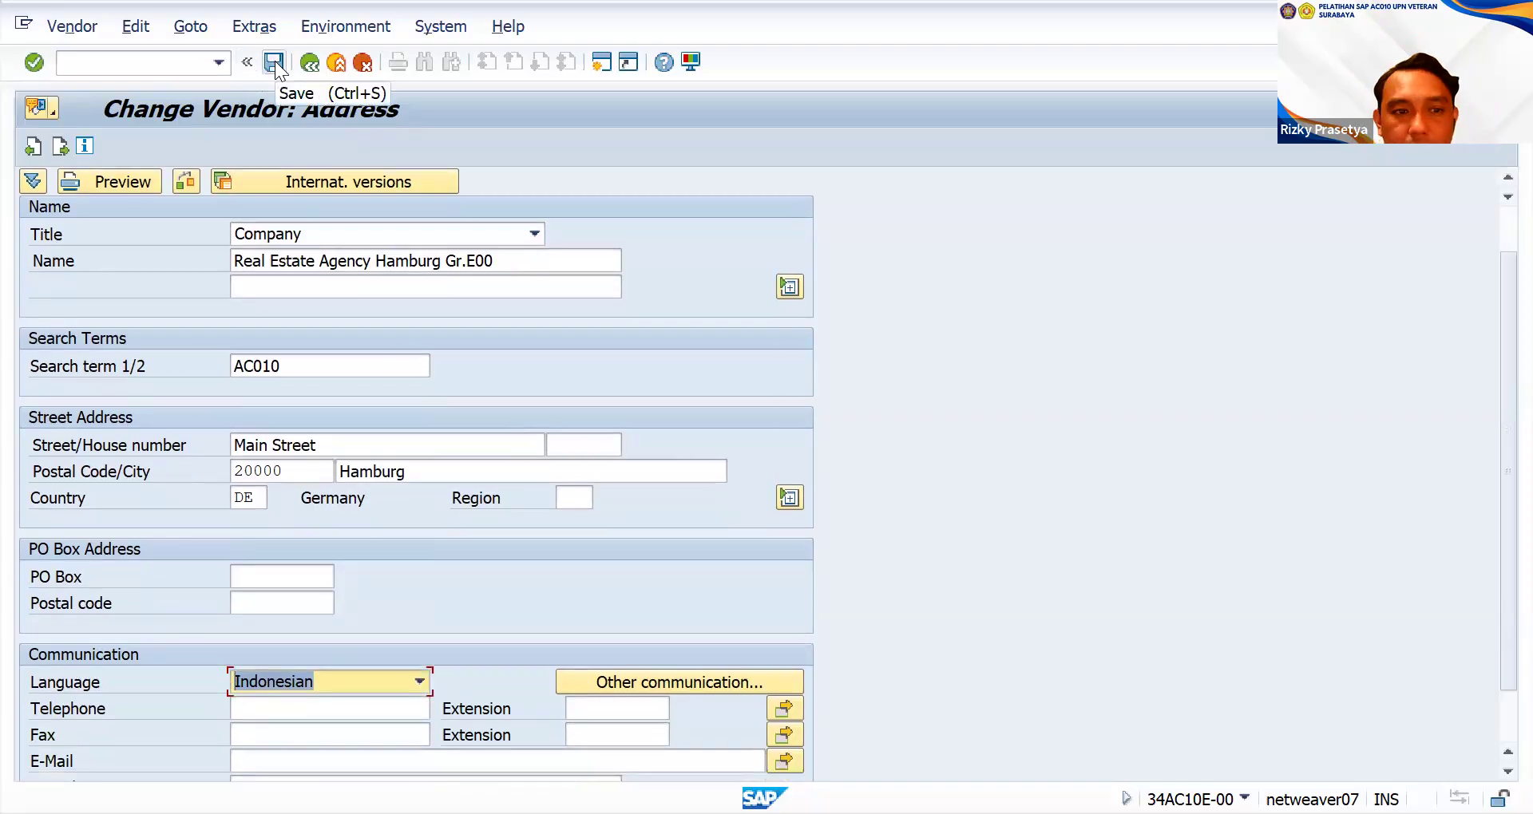
left_click(275, 64)
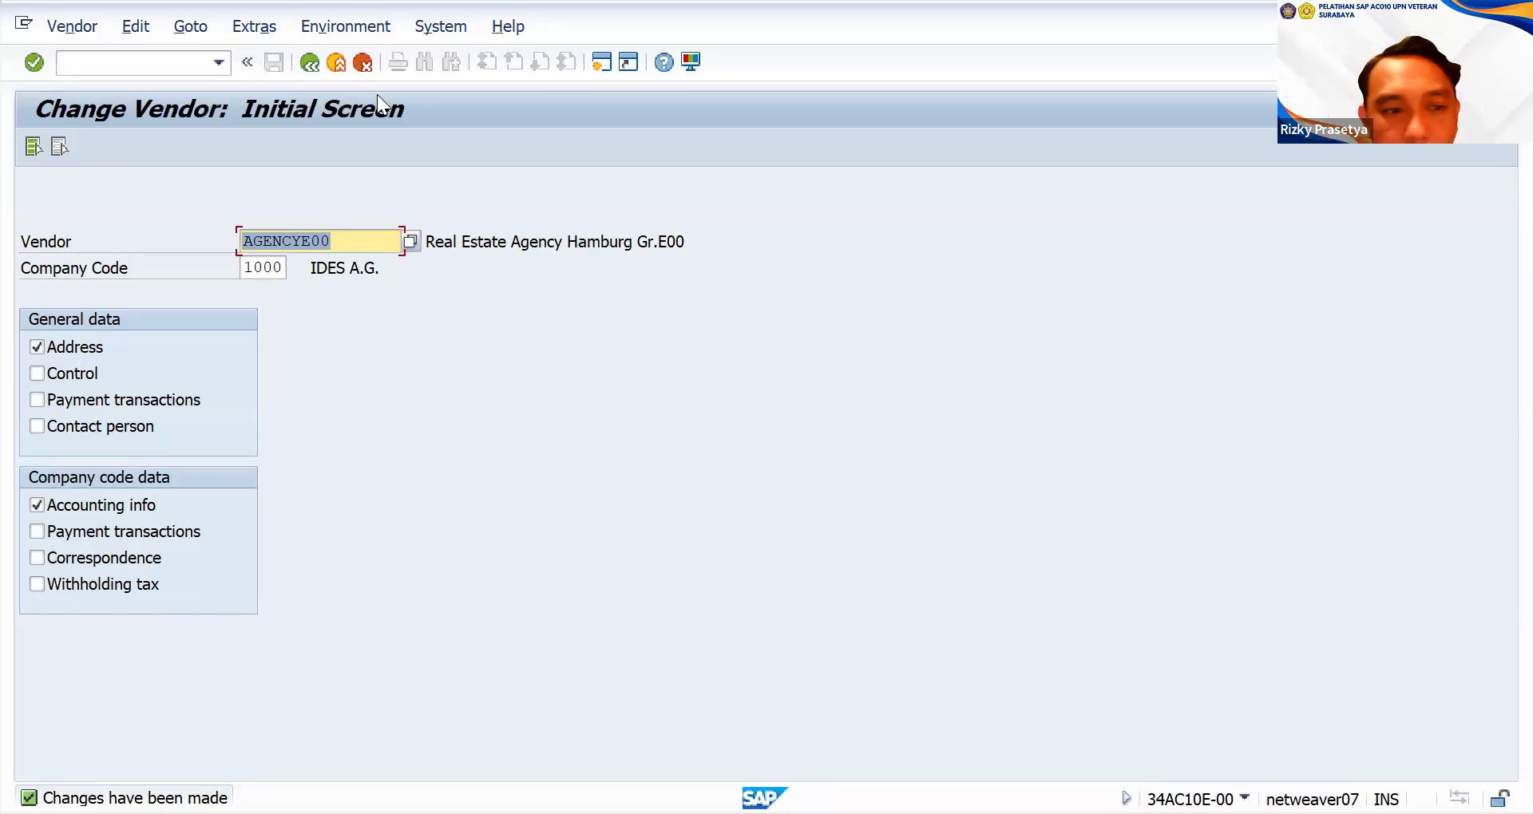
left_click(343, 66)
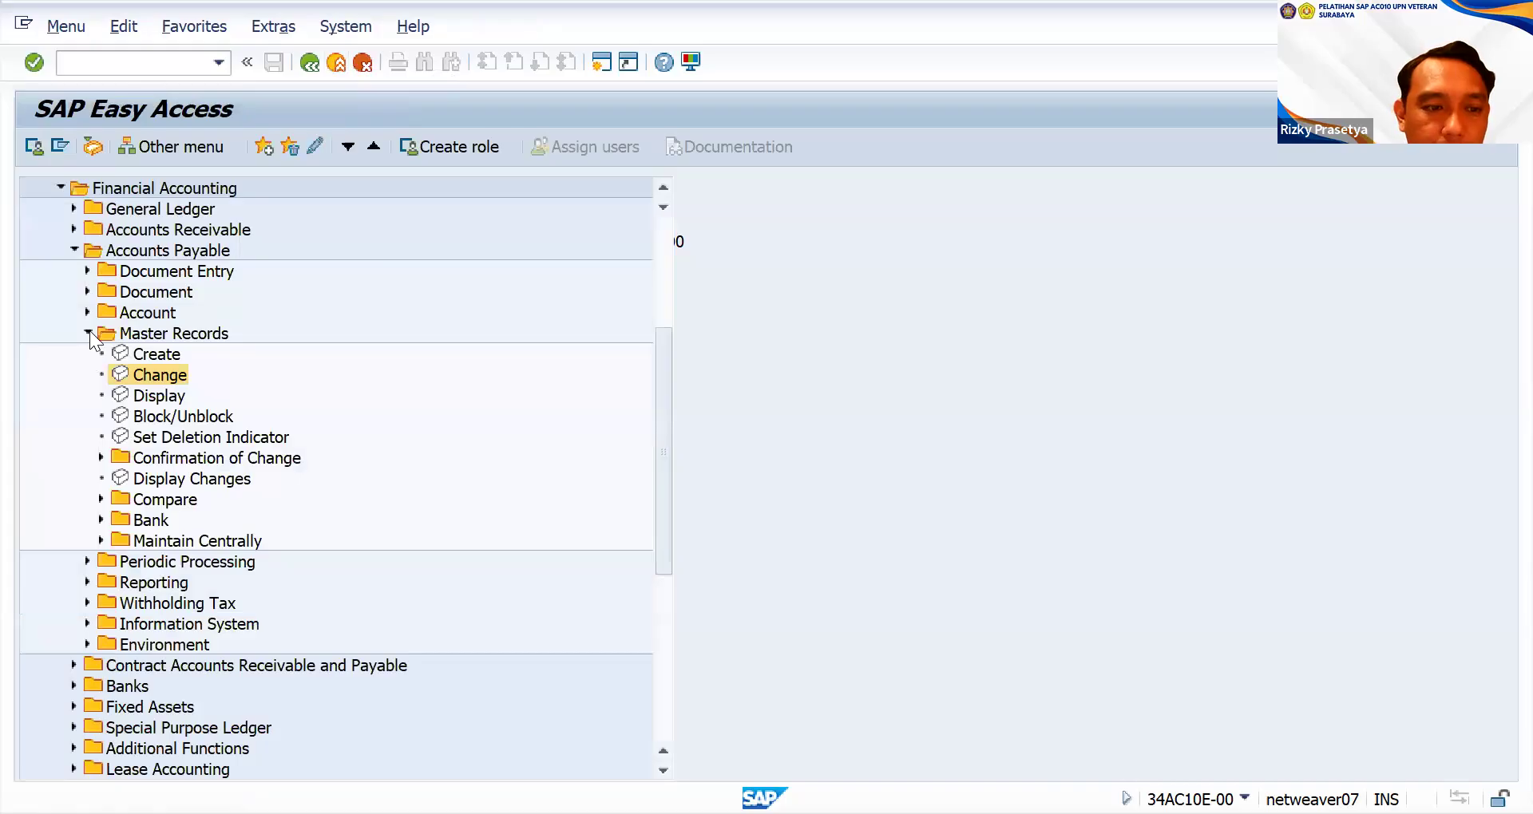
- Collapse the vendor master records and open the Post + Print Forms transaction for outgoing payments under Accounts Payable
left_click(87, 333)
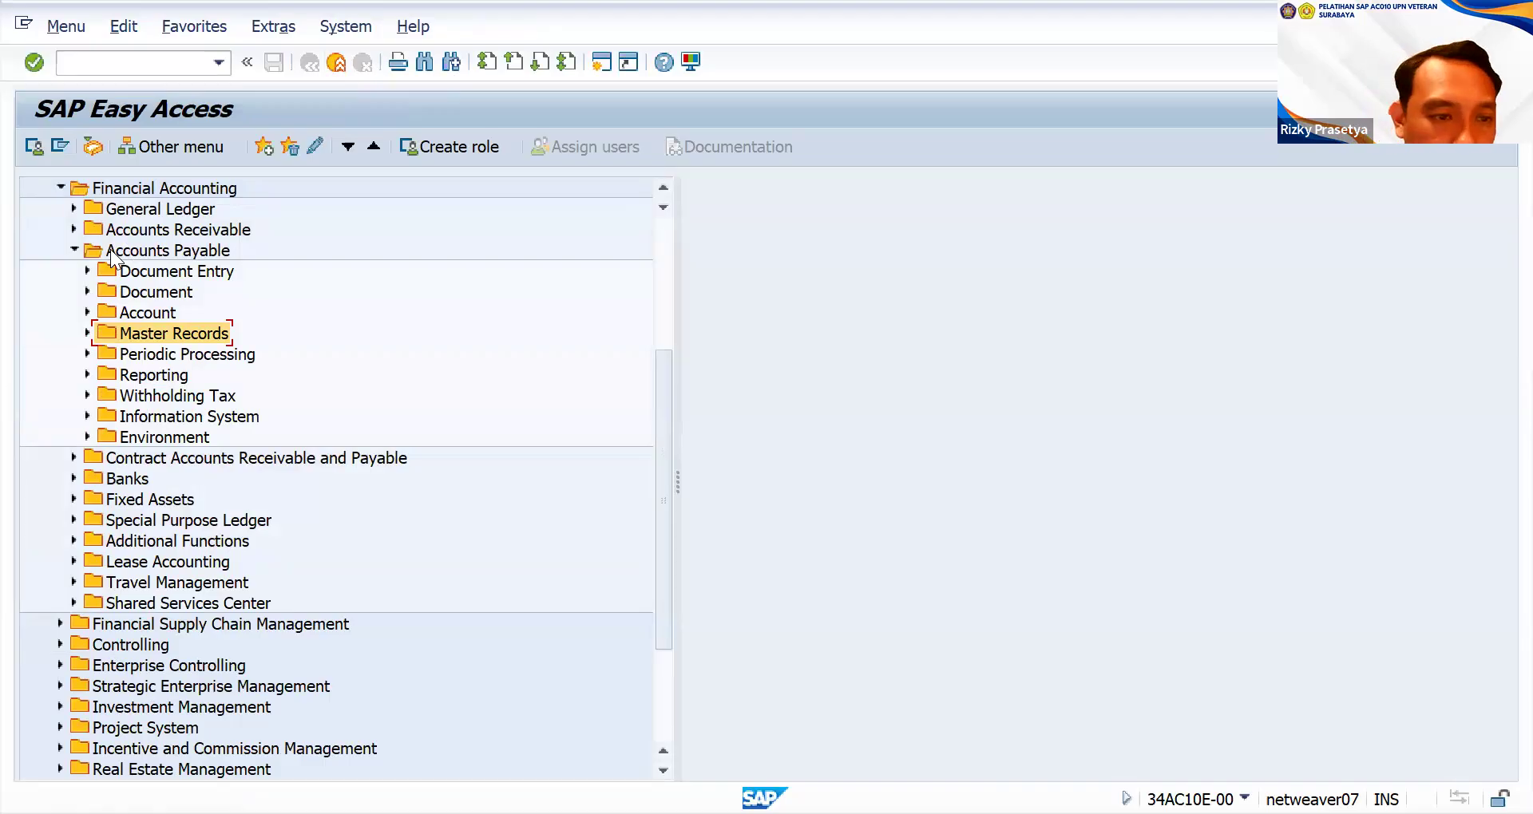
left_click(87, 271)
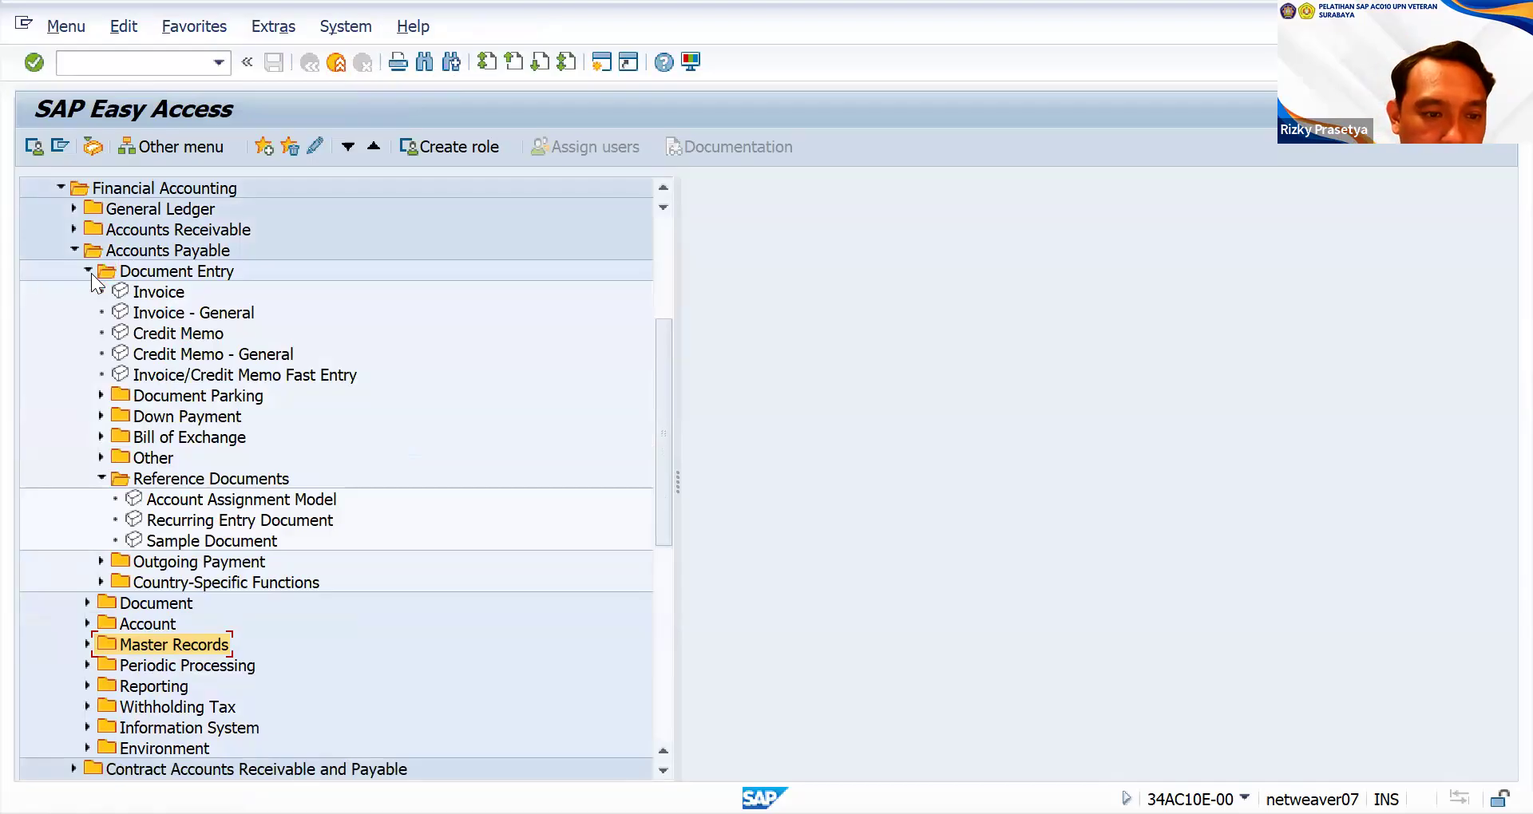
left_click(102, 562)
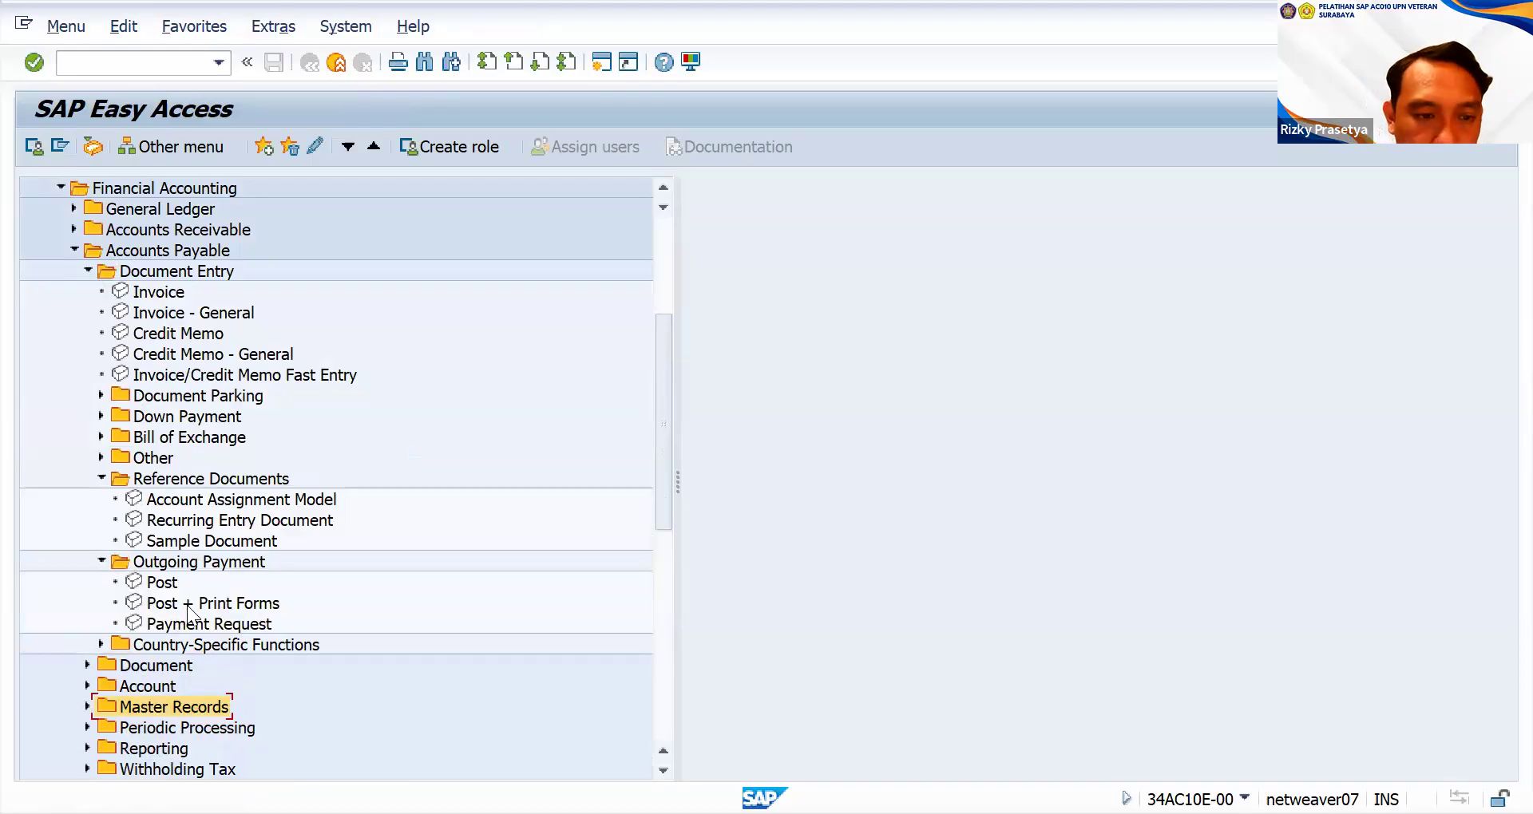
left_click(290, 607)
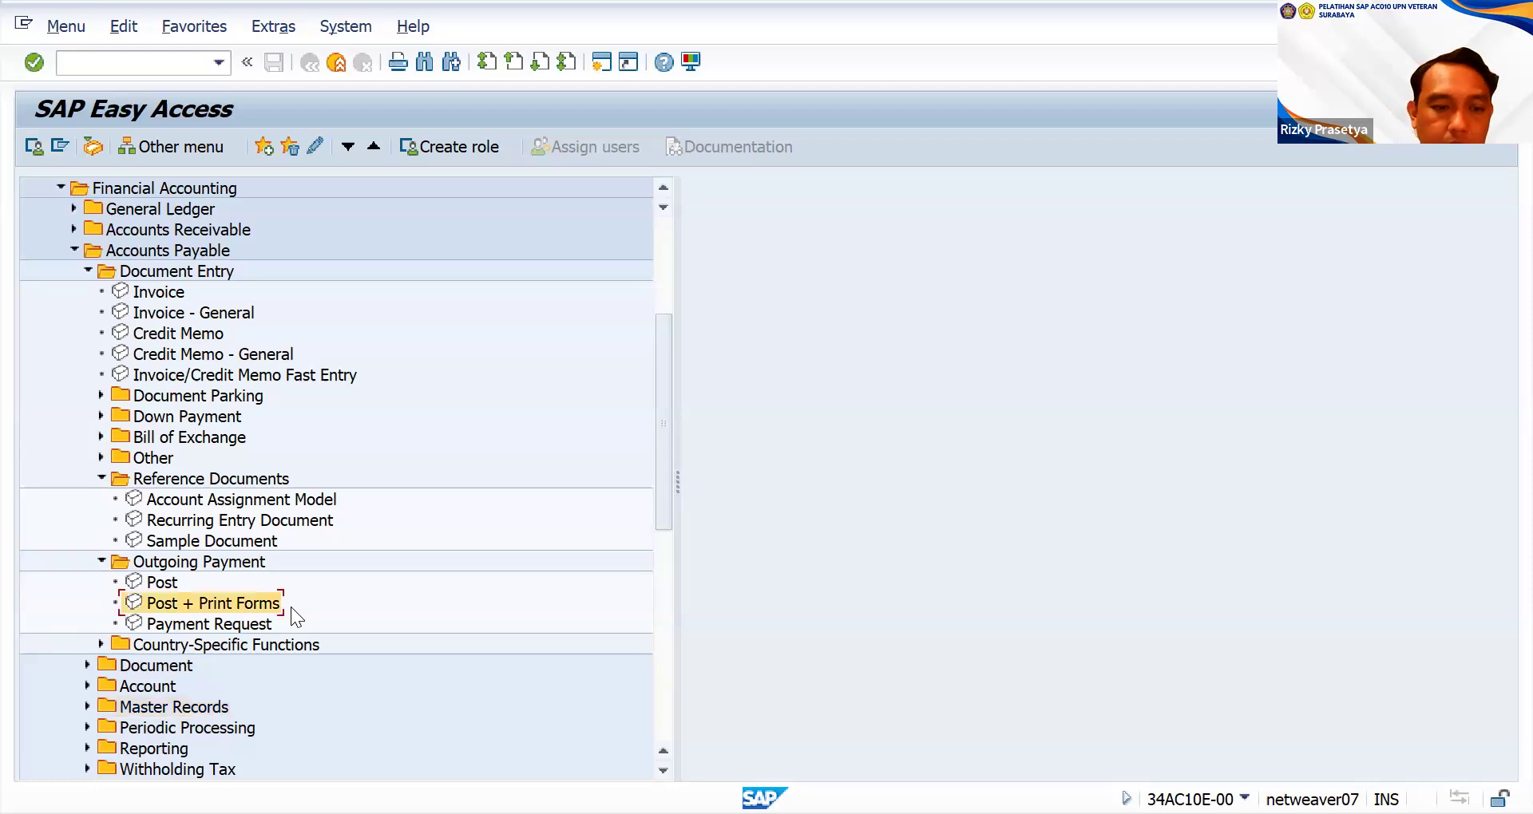
double_click(290, 607)
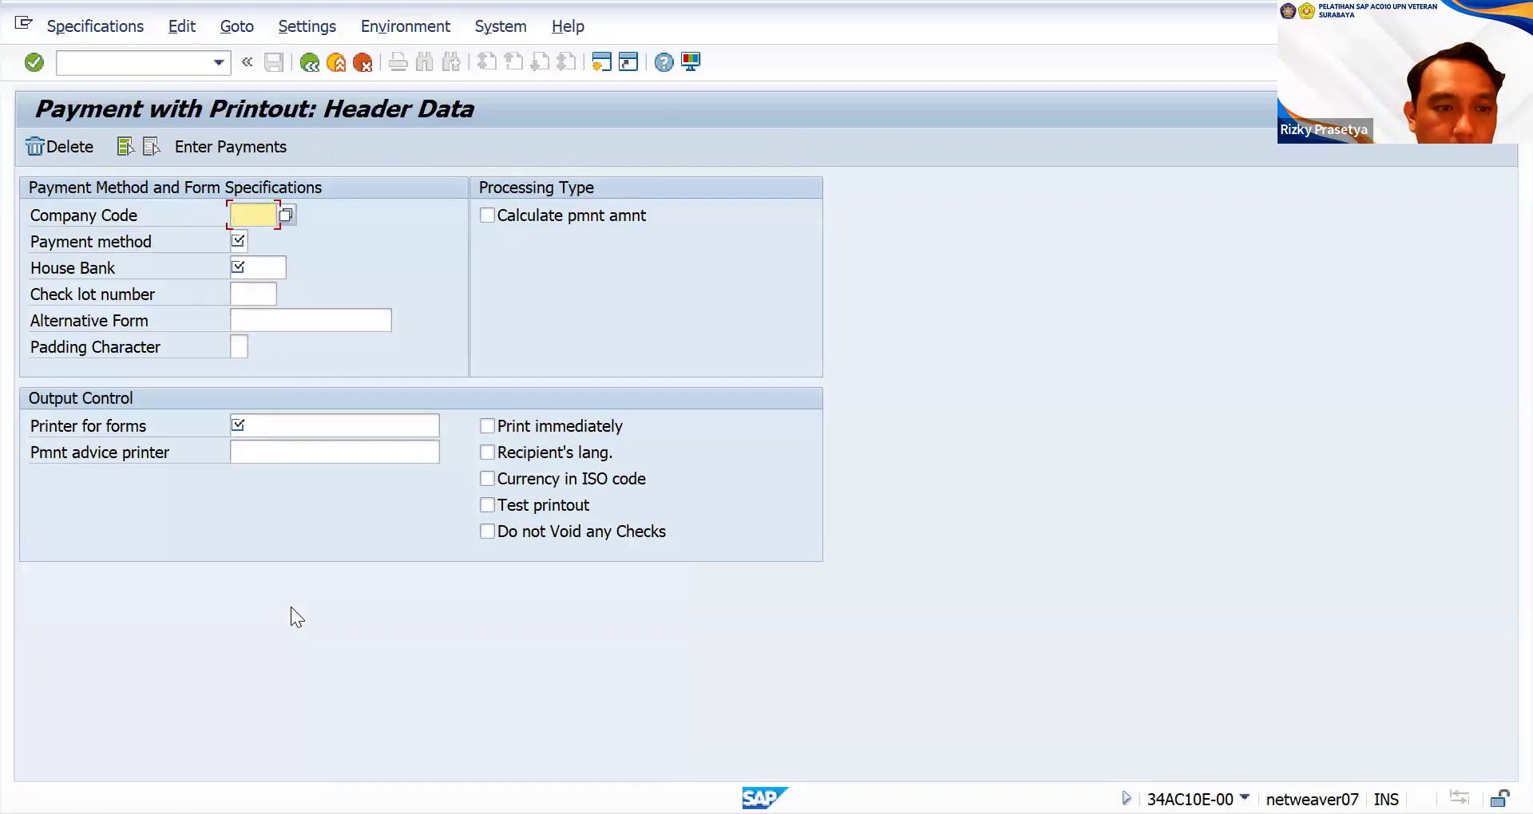
- Specify company code 1000, payment method C, house bank 1000 and check lot number 1 for the payment with printout
type("1000")
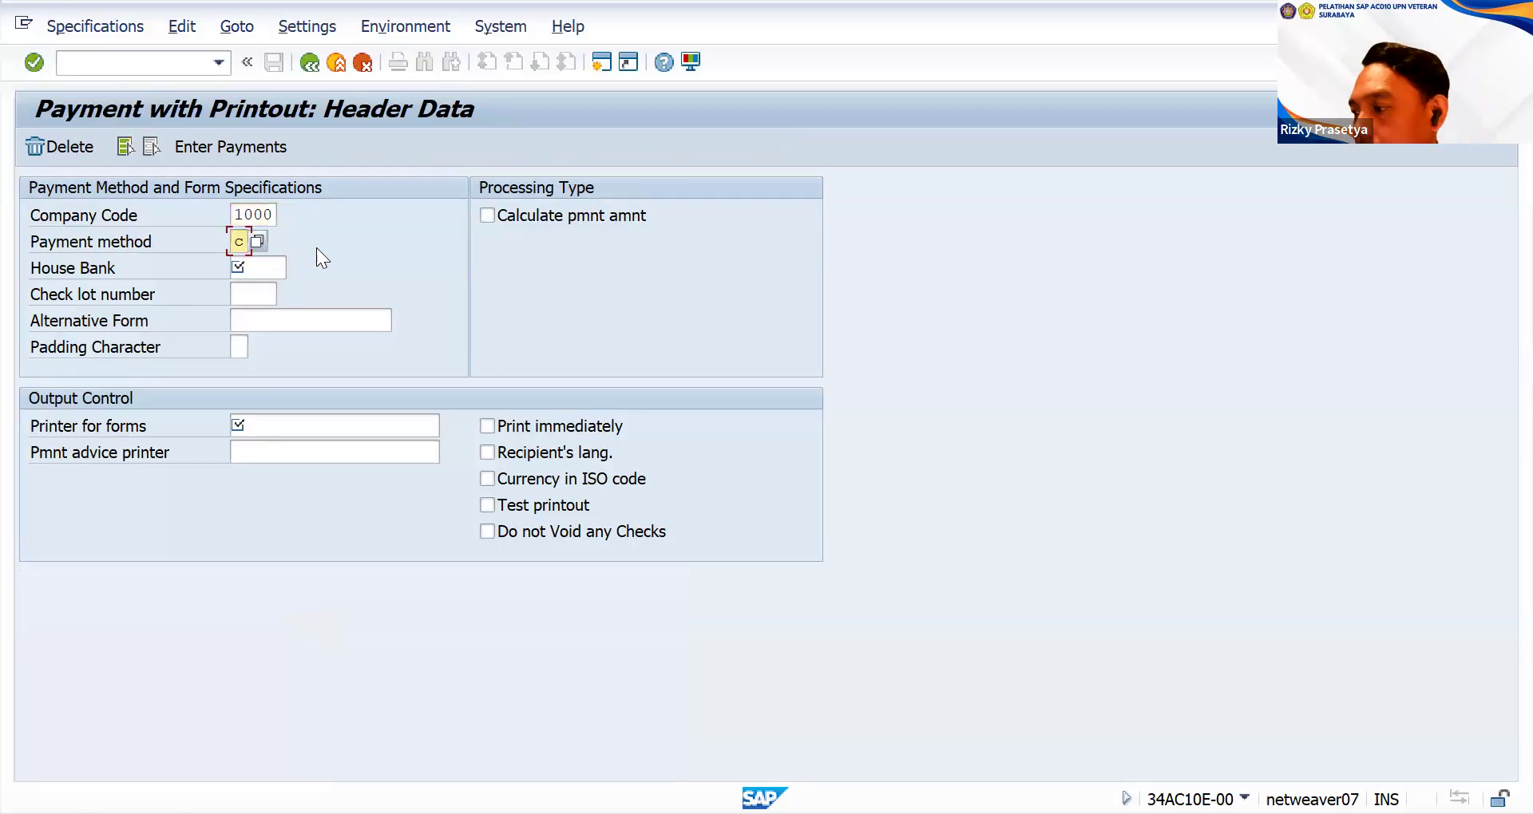
left_click(271, 270)
type("1000")
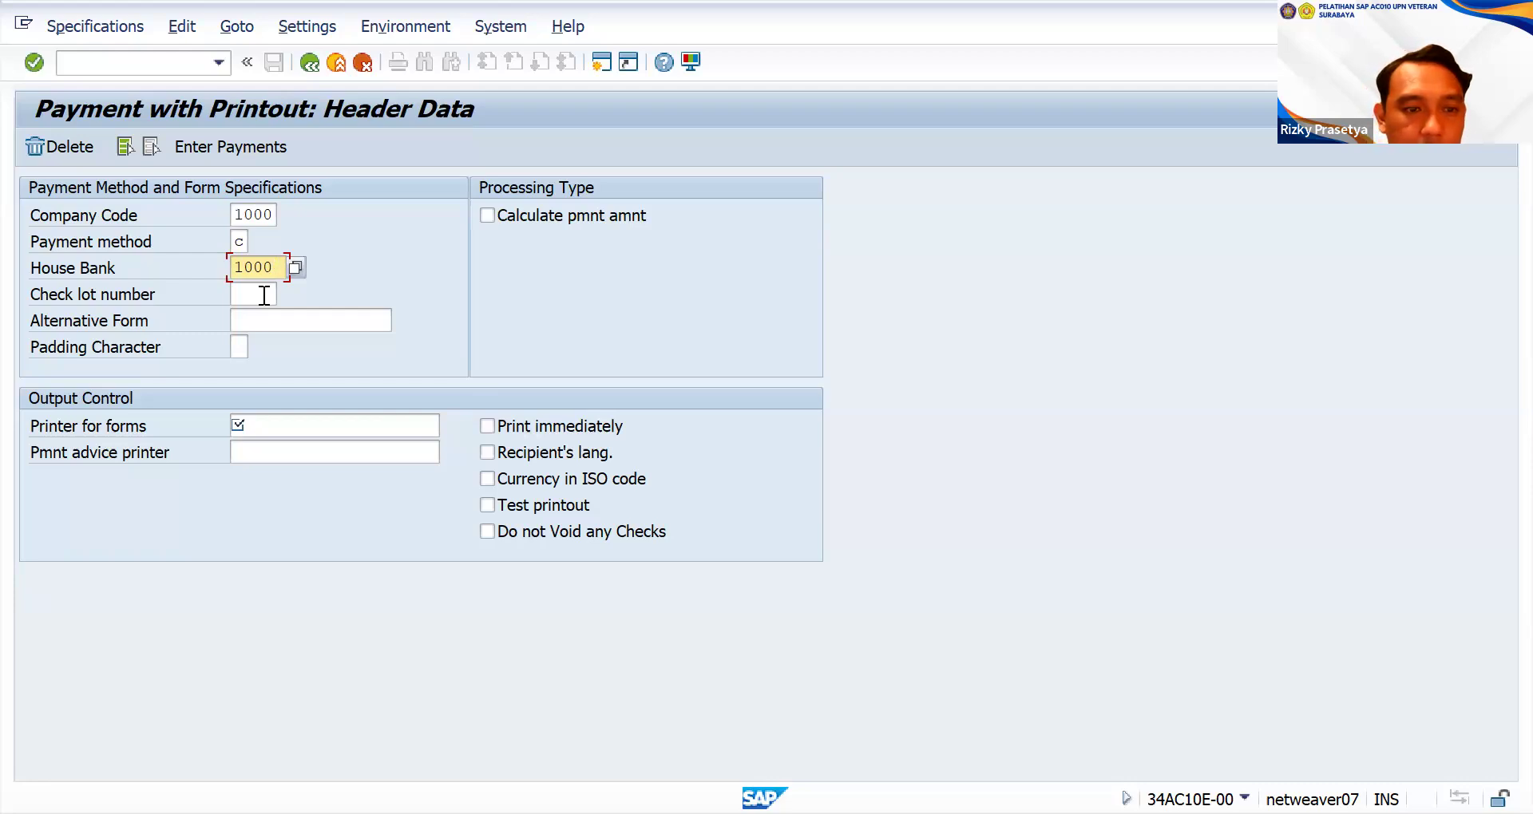
left_click(264, 296)
type("1")
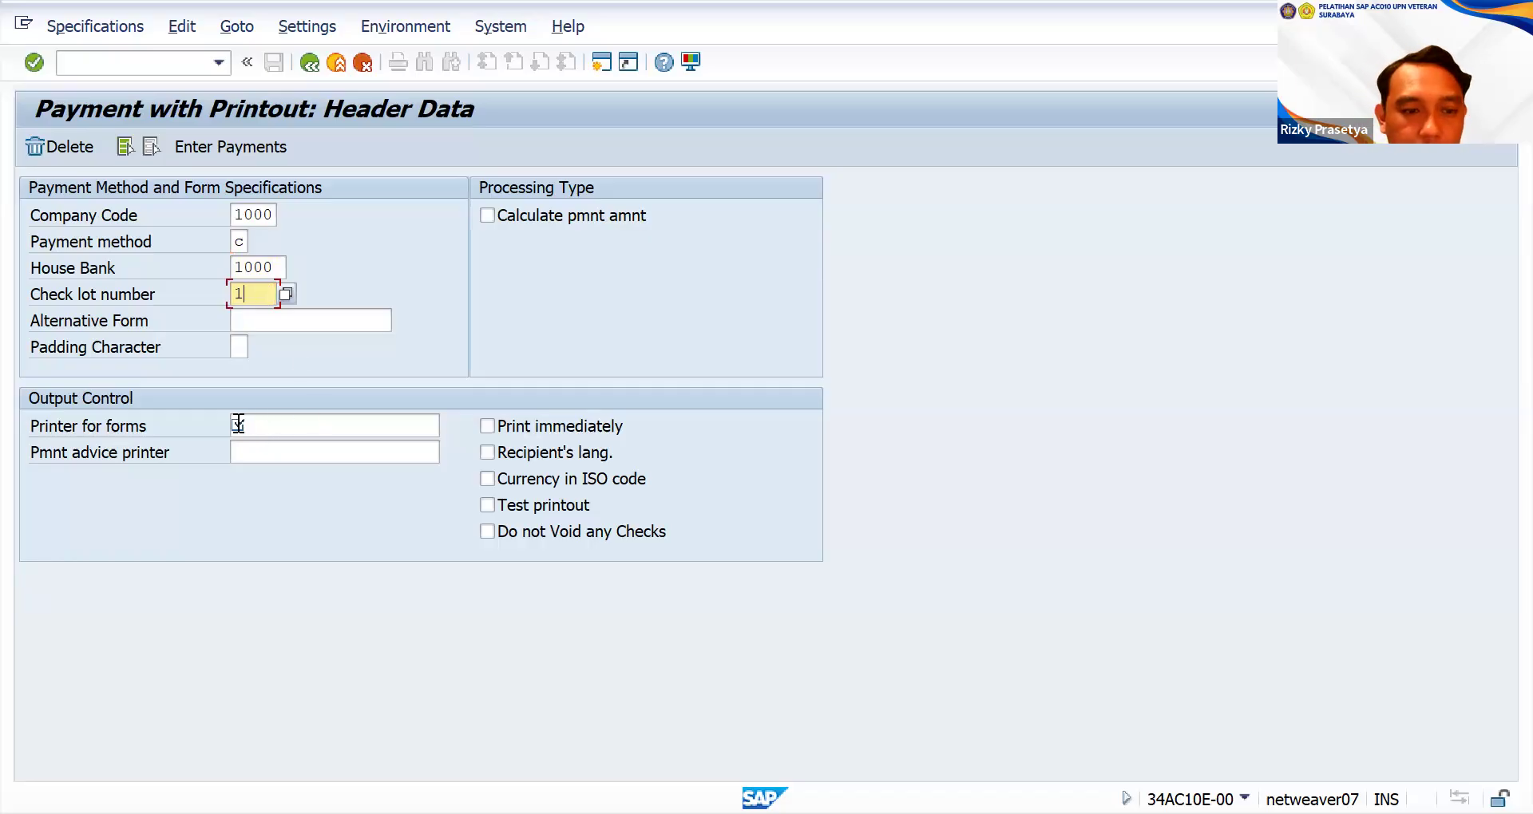
- Set the form printer to LP01 and enable payment amount calculation and output in the recipient's language
left_click(238, 424)
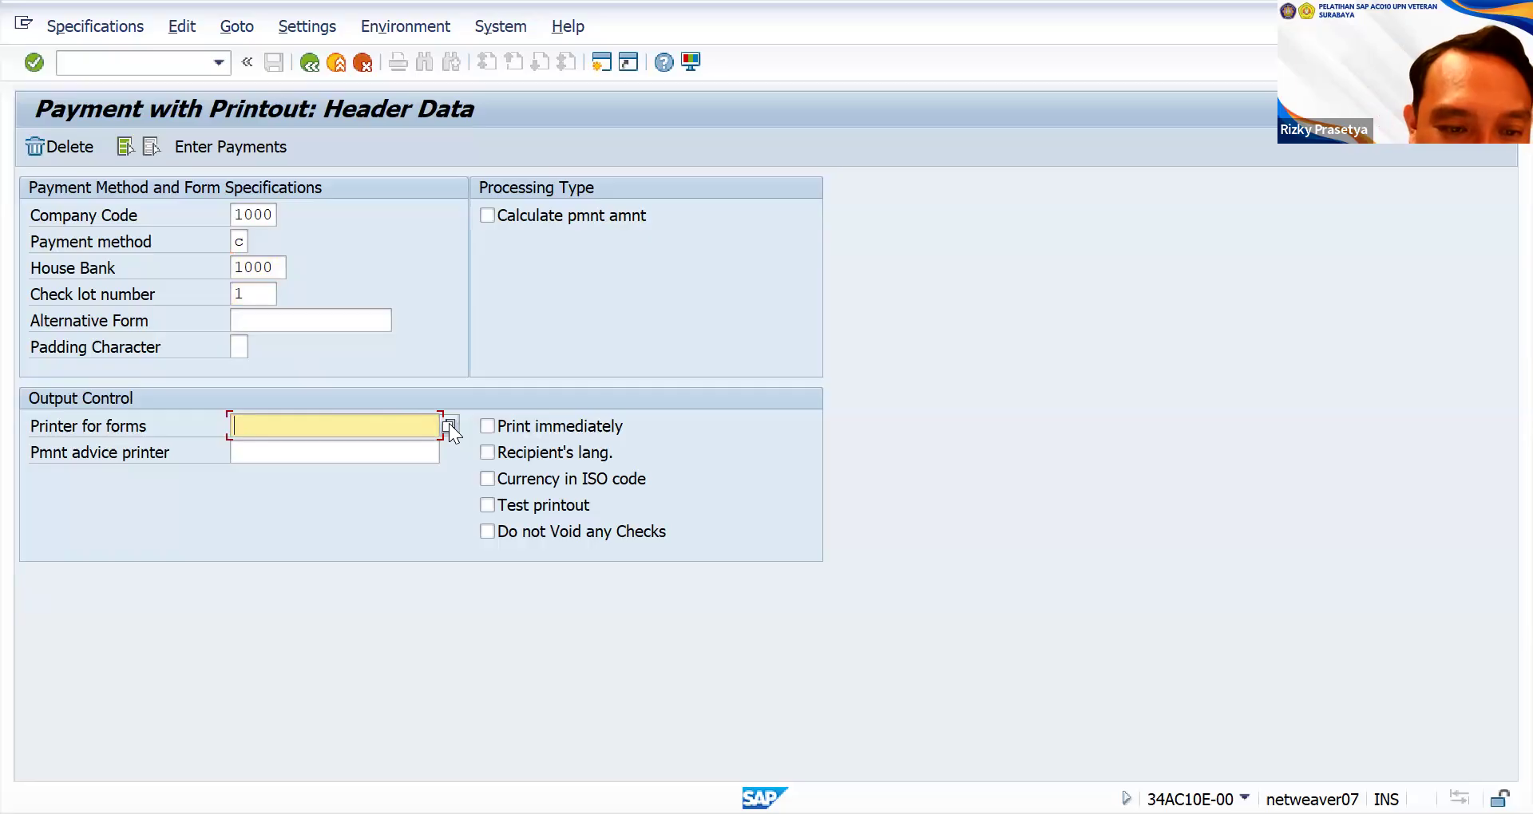
left_click(450, 426)
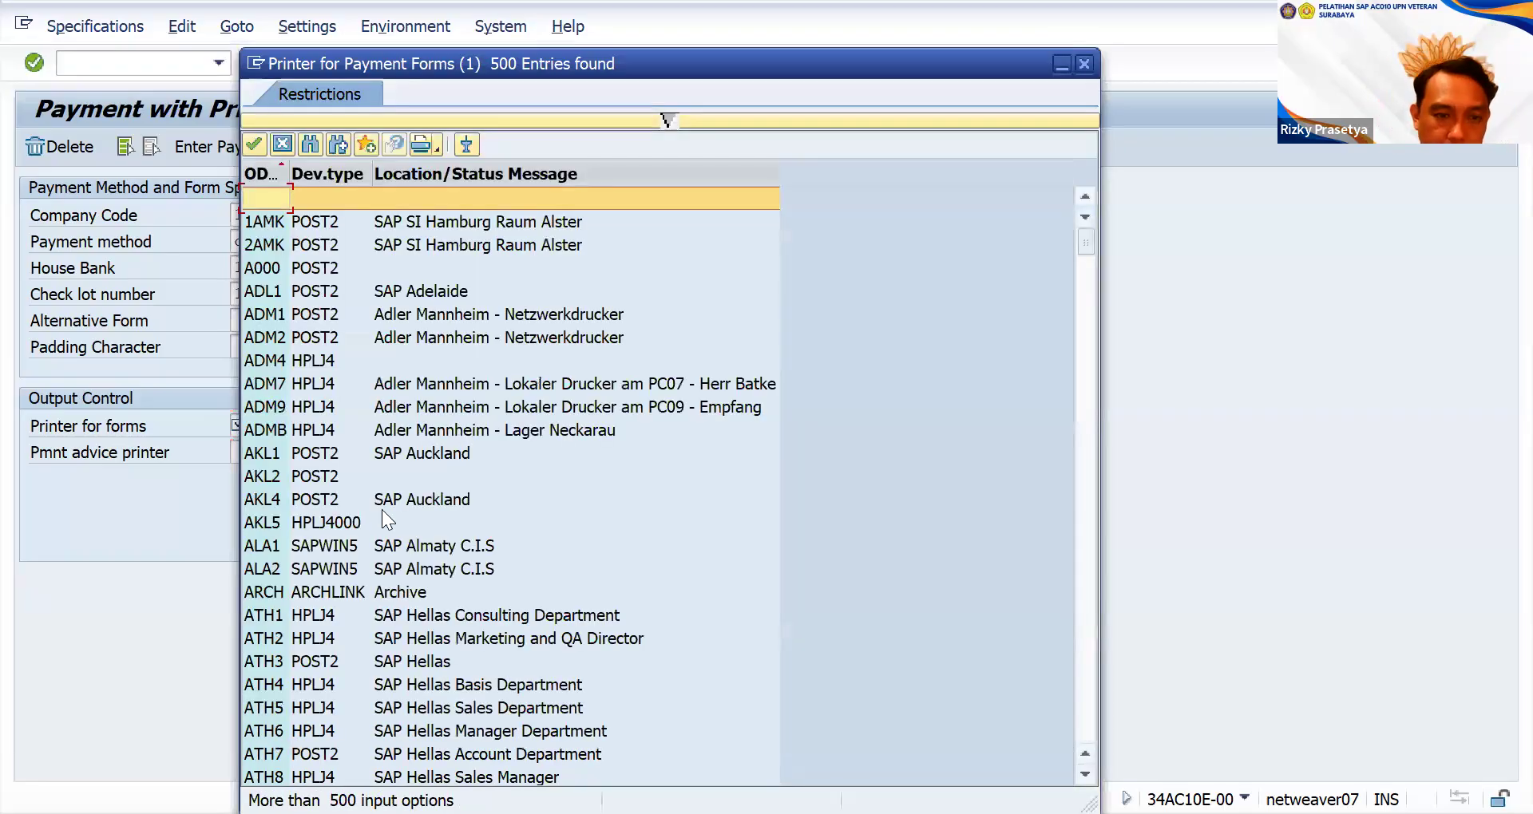
scroll(384, 510, "down", 1)
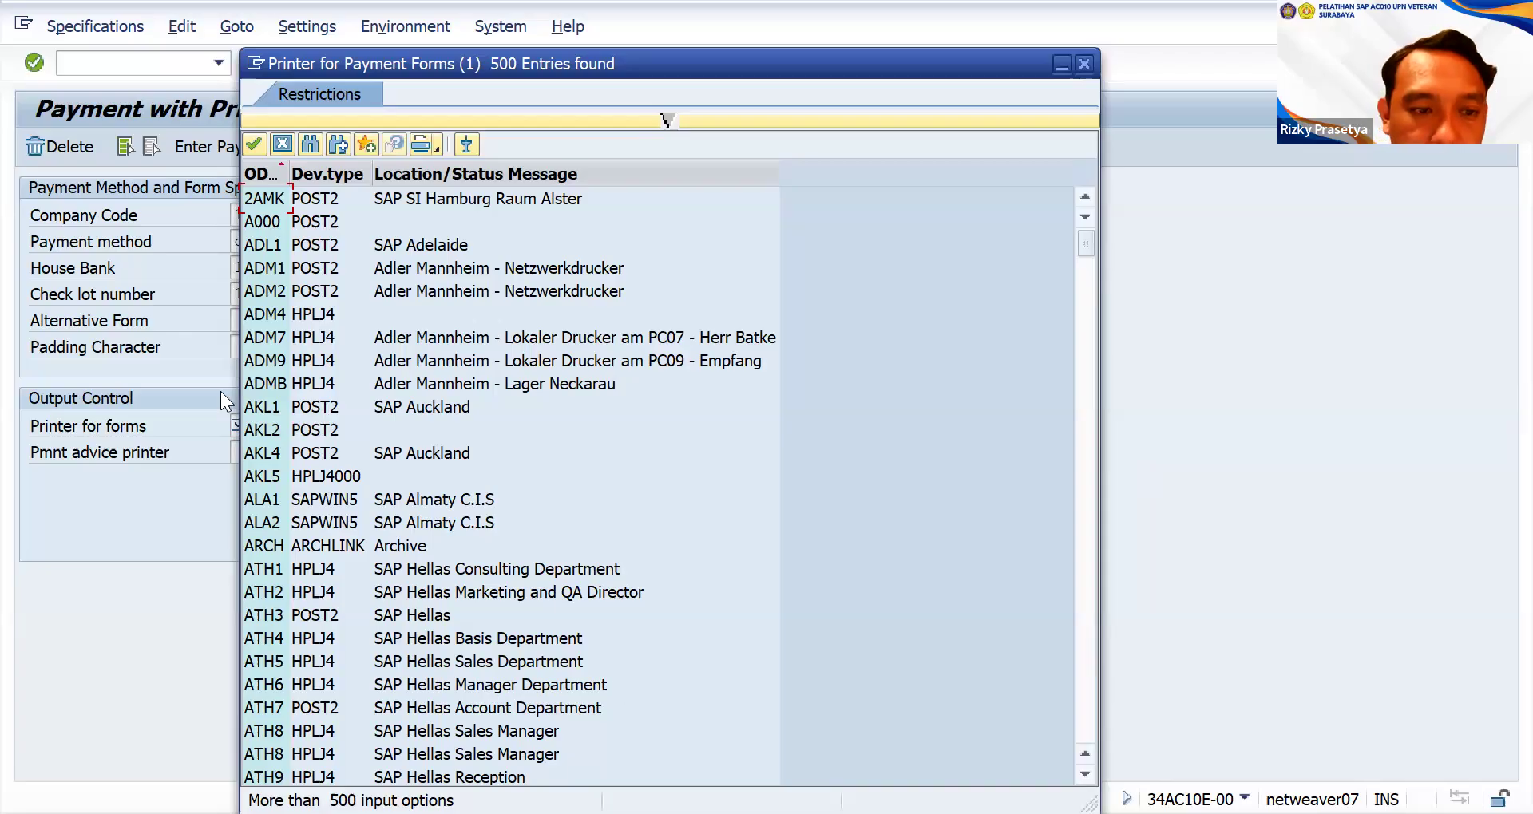
key("Escape")
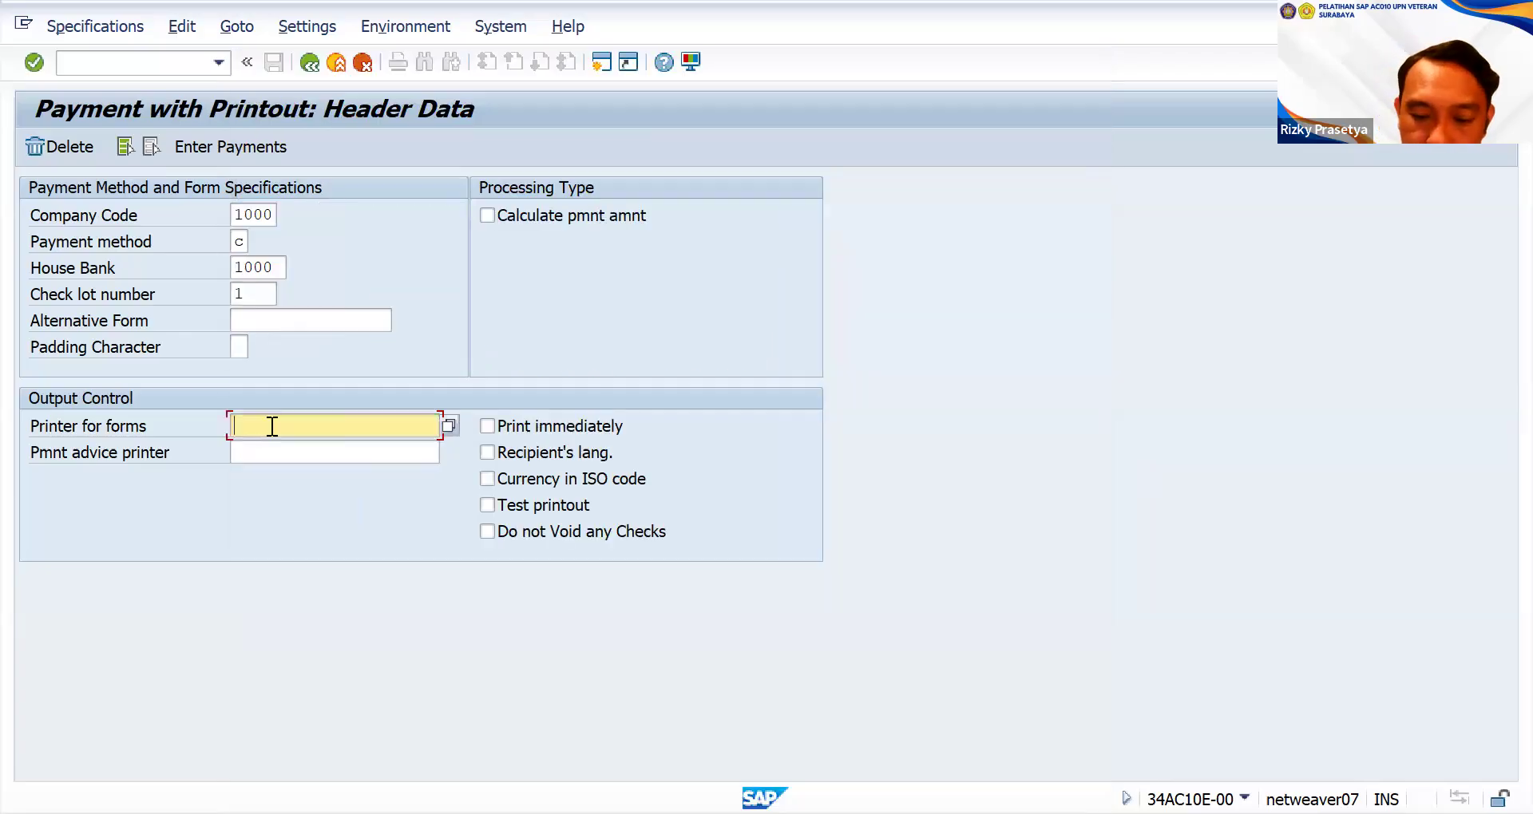
type("LP01")
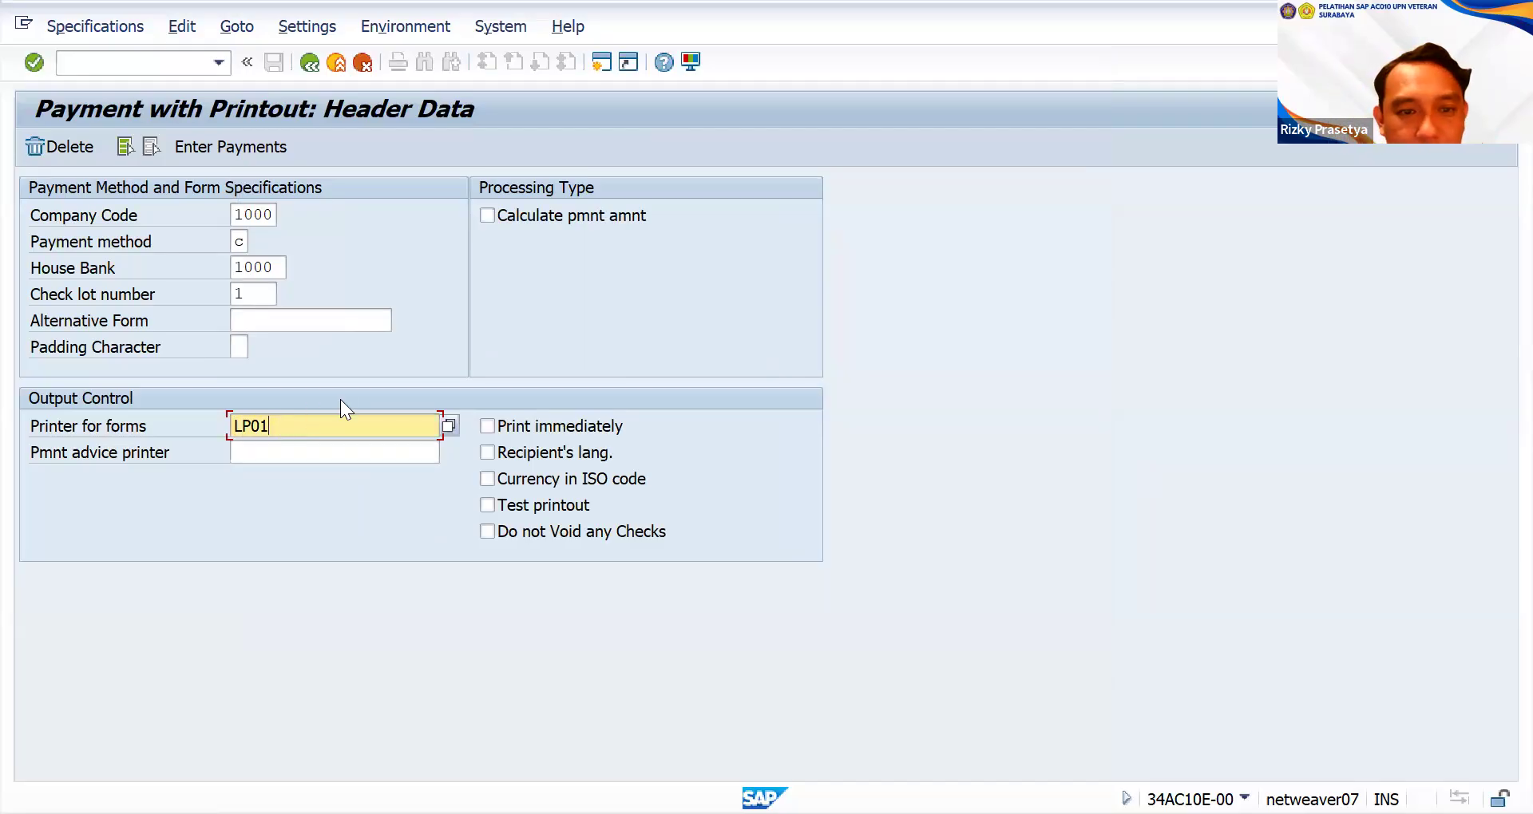
left_click(494, 217)
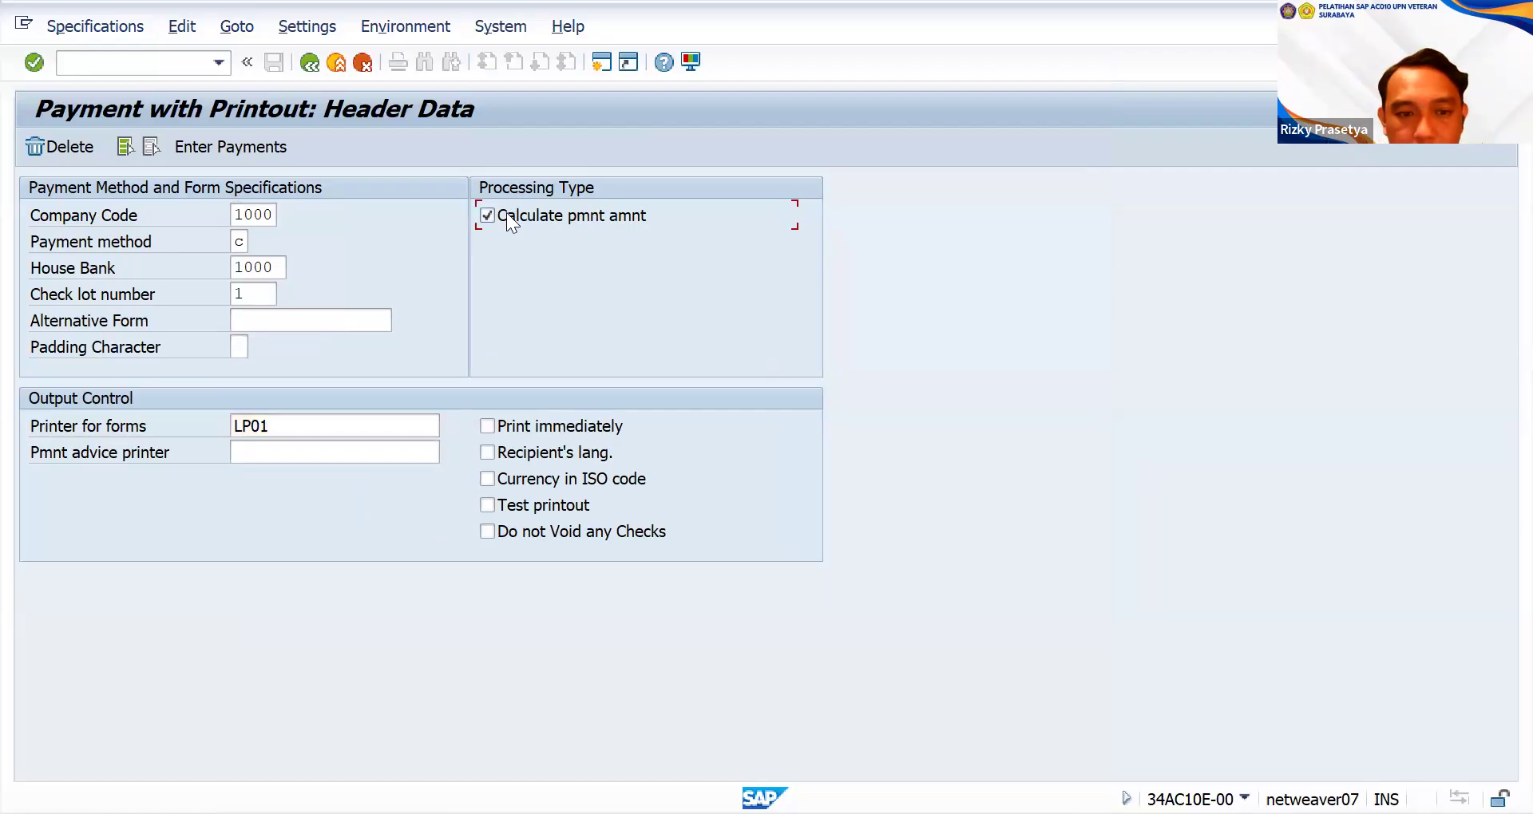
left_click(494, 452)
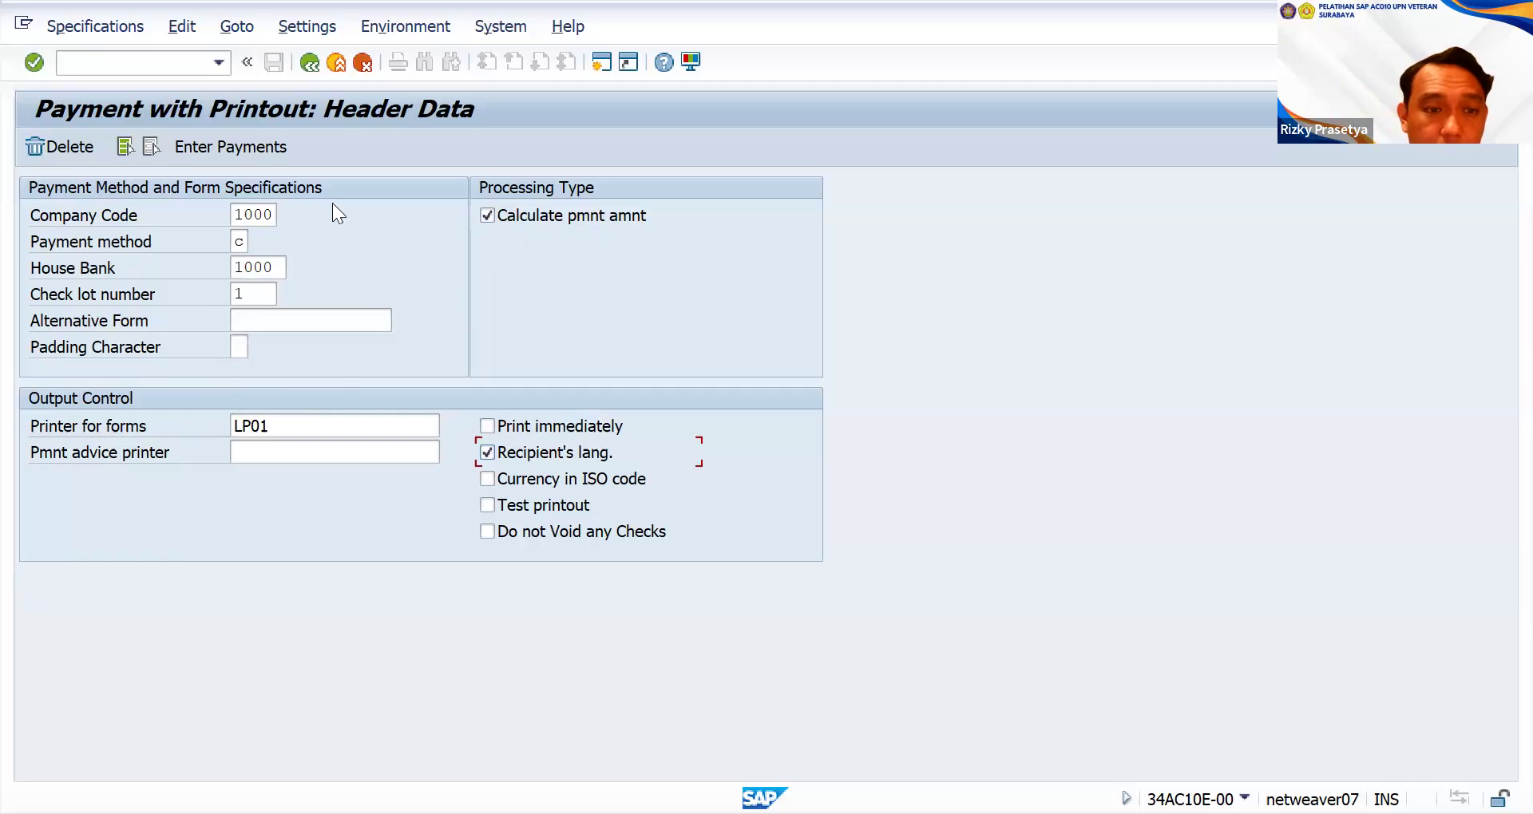
- Start entering a payment and specify AGENCYE00 as the vendor to pay
left_click(243, 149)
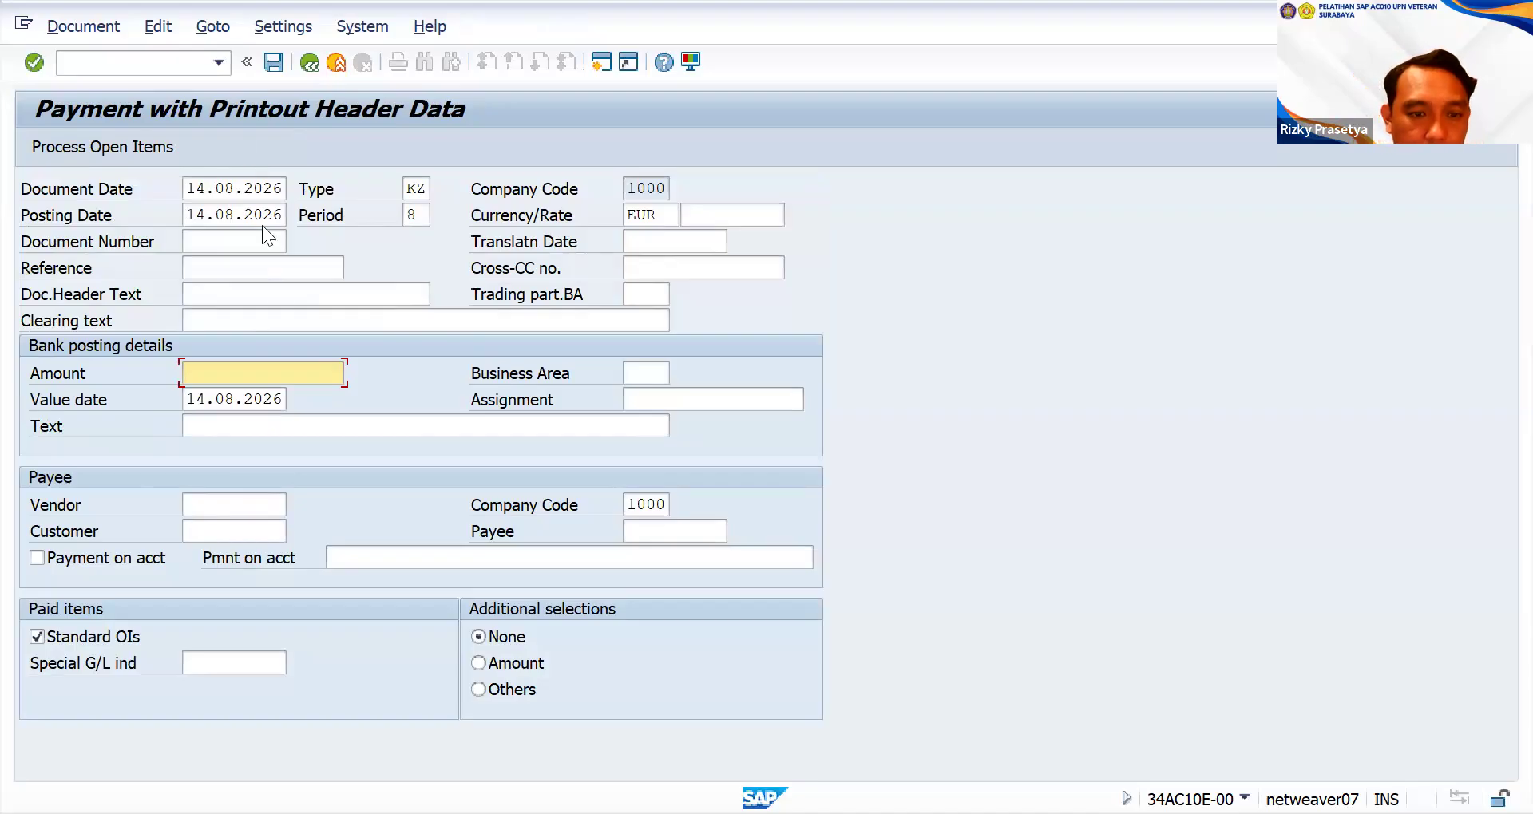
left_click(674, 530)
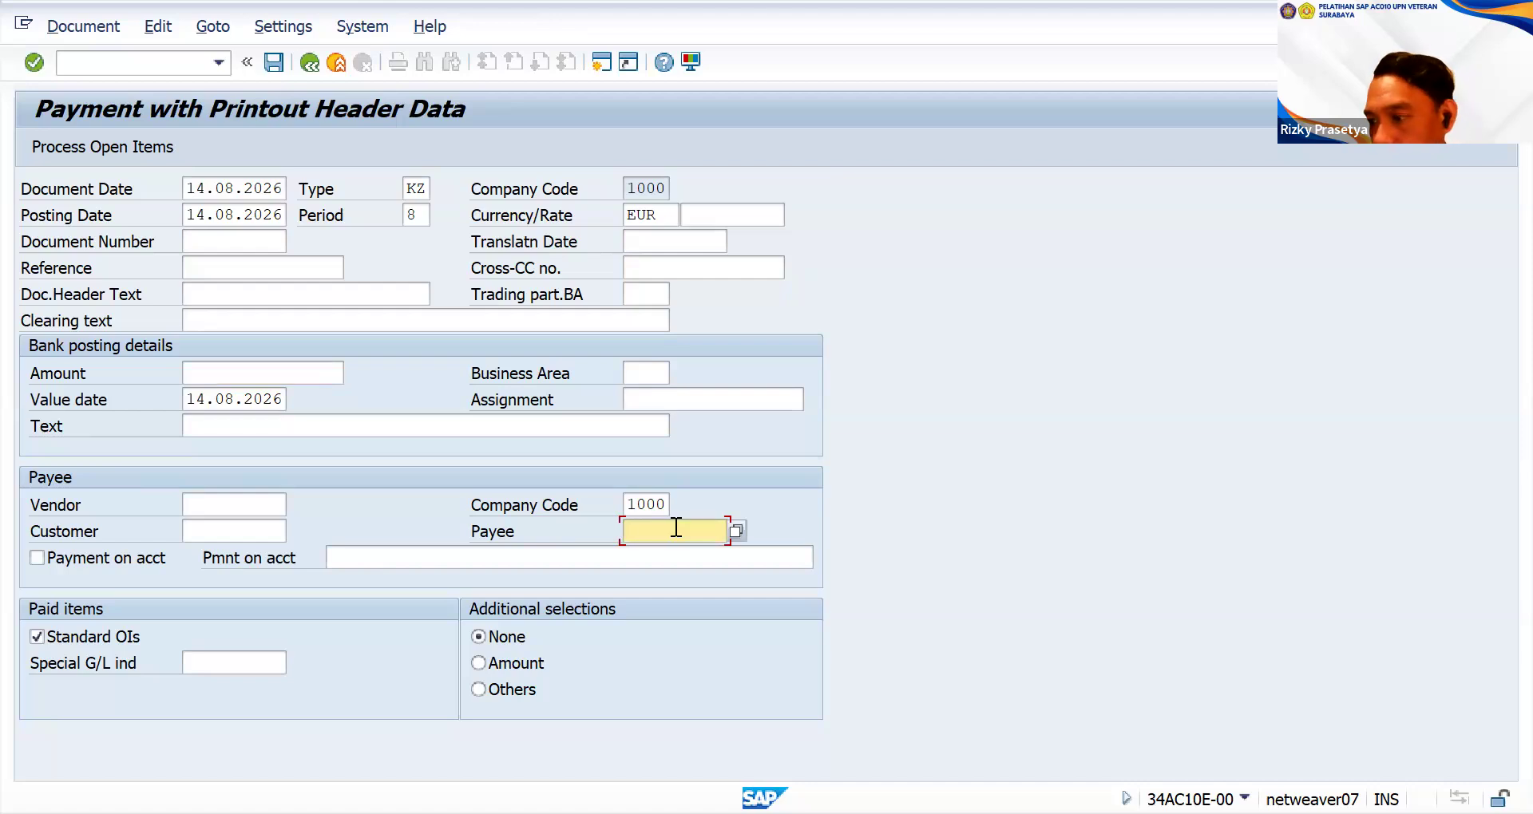
left_click(217, 504)
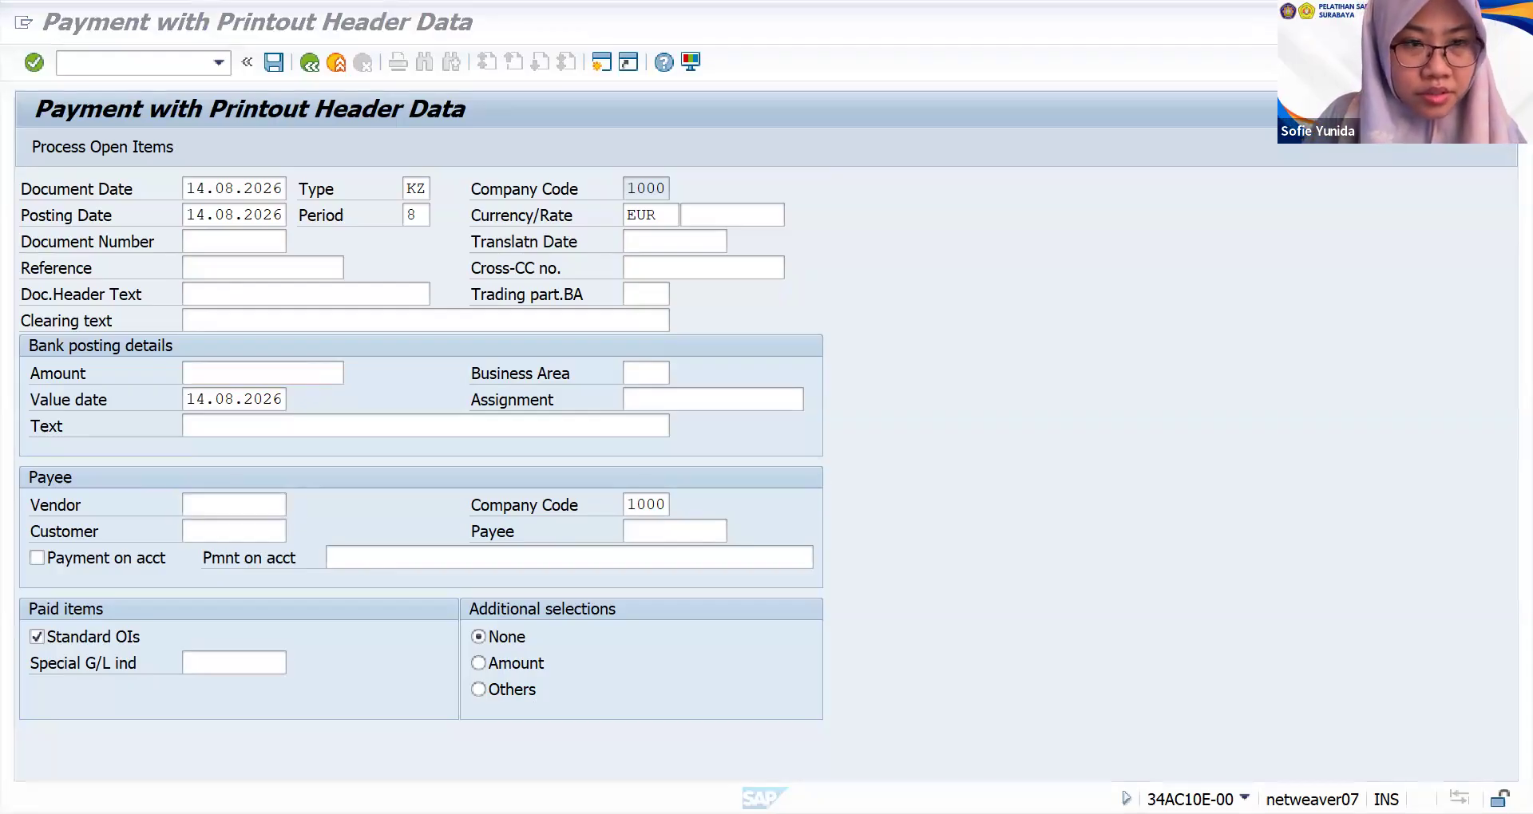
left_click(223, 502)
type("AGENCYE00")
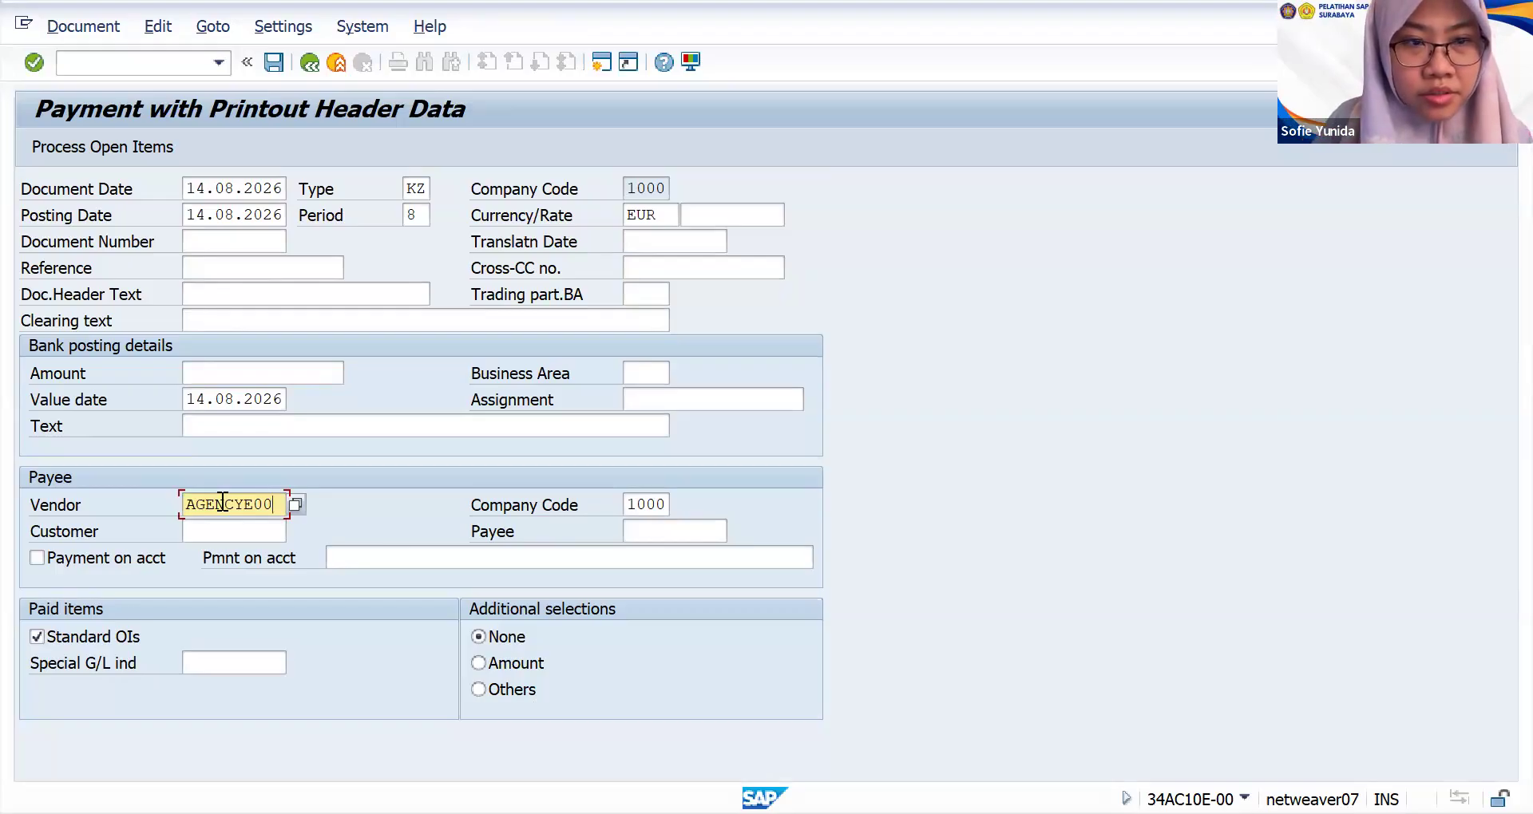
- Process the open items of vendor AGENCYE00, post the payment and acknowledge the posting
left_click(152, 144)
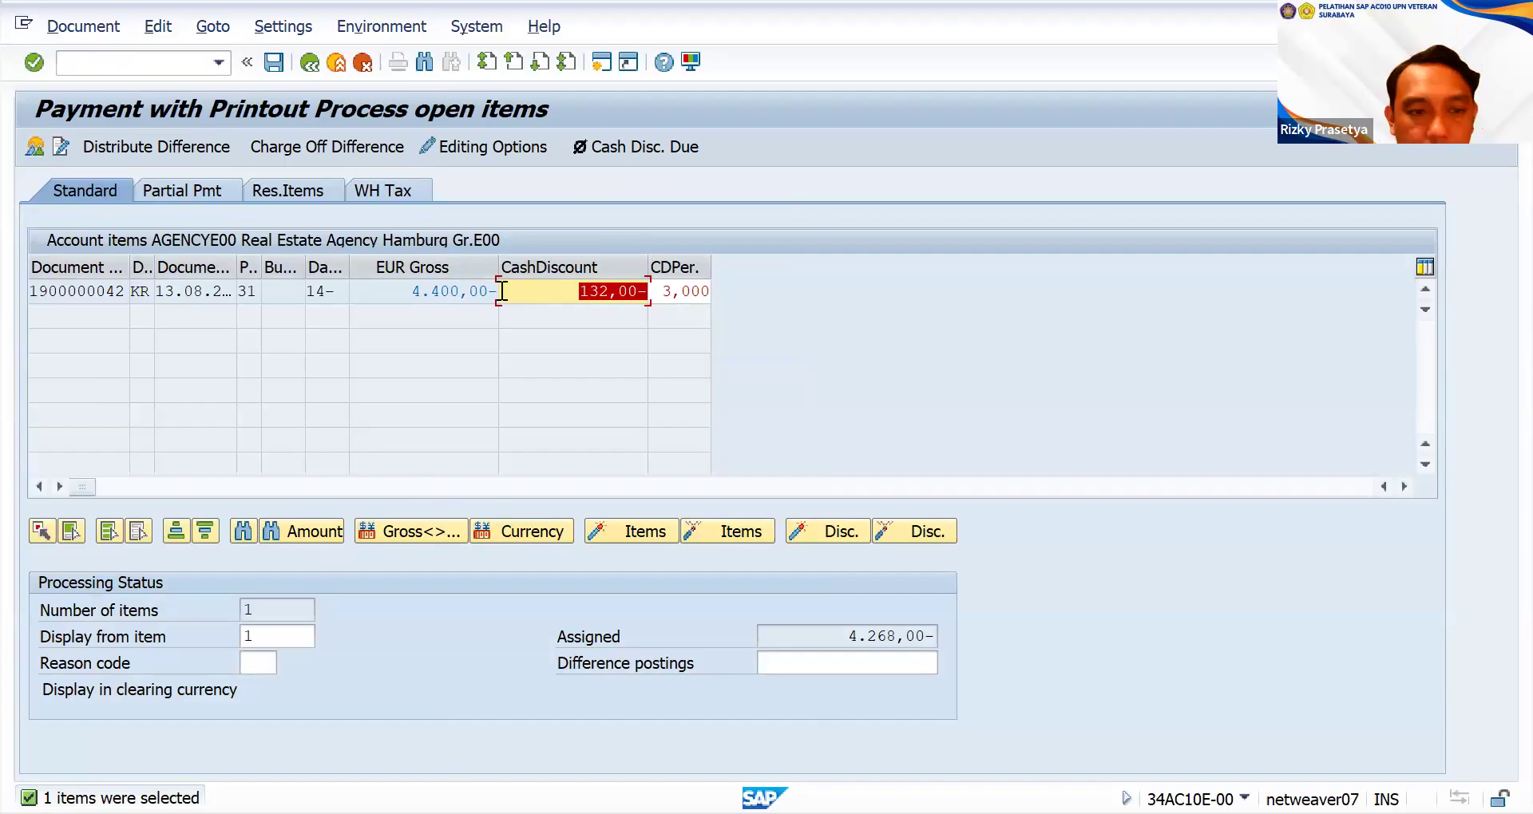
left_click(273, 64)
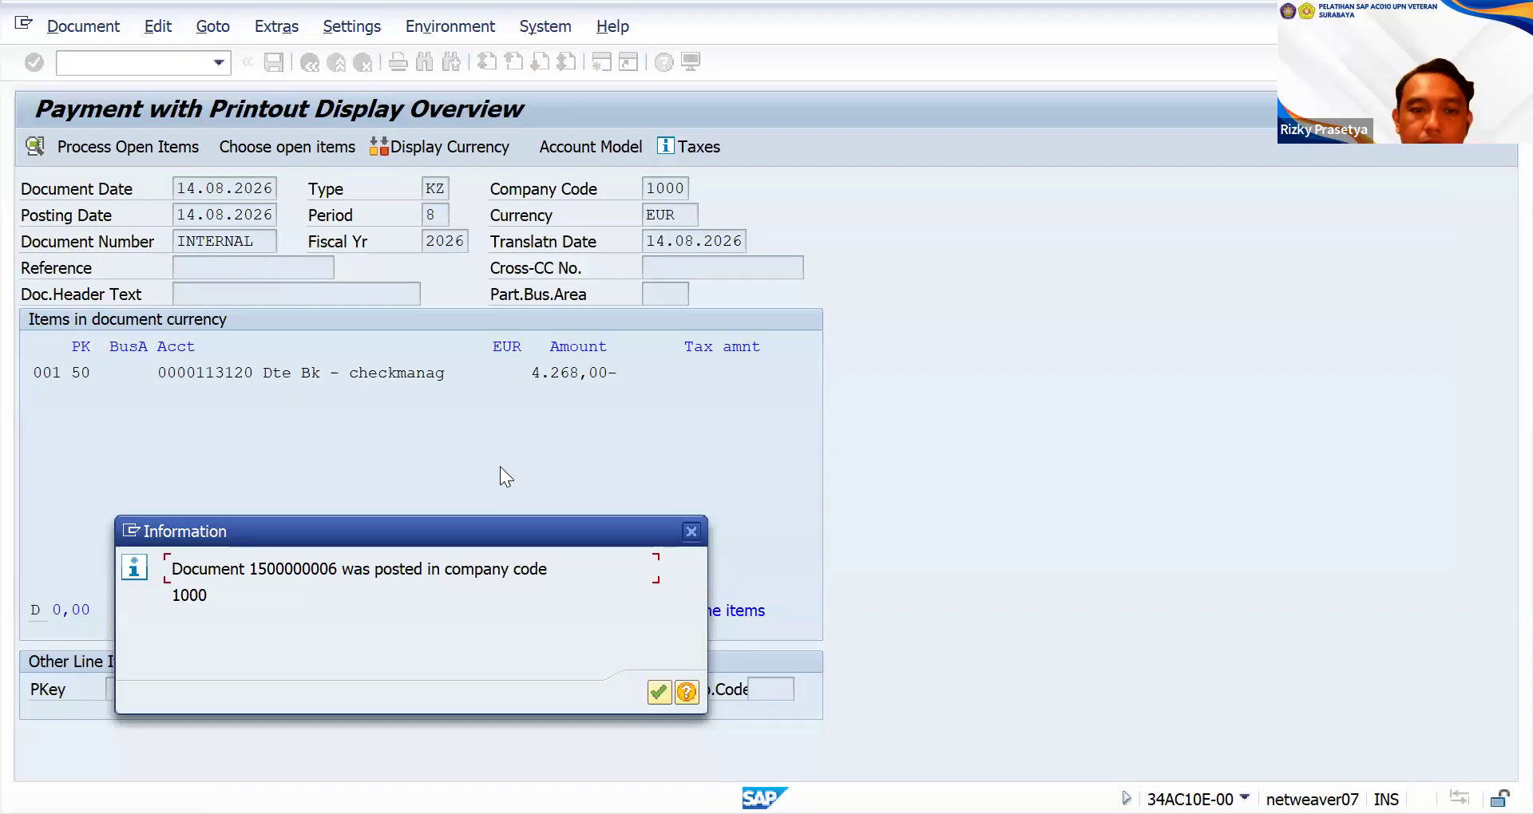
left_click(660, 689)
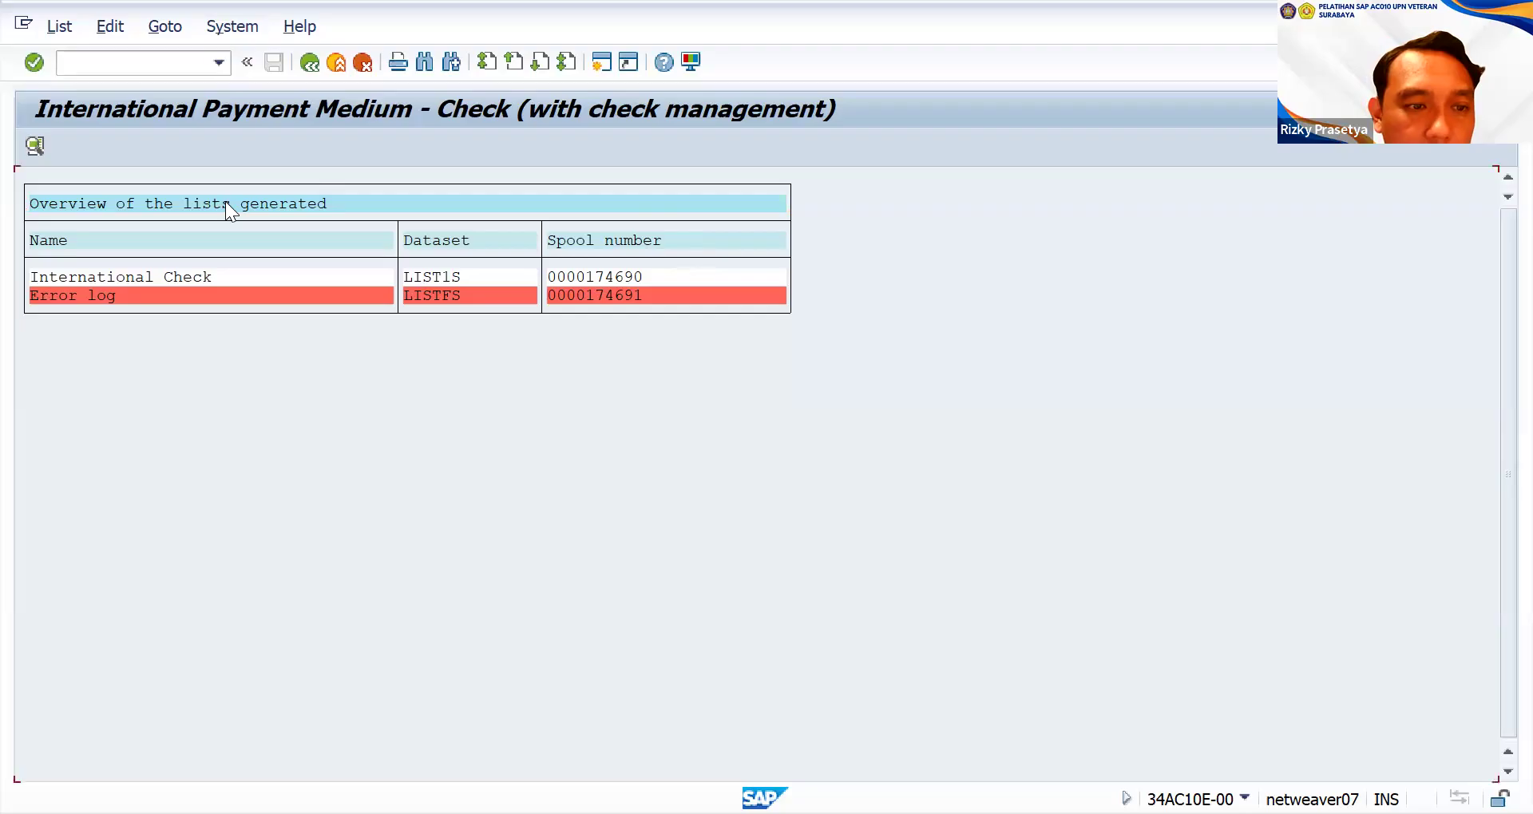
- Open the spool request for the International Check, try to display its contents, and return to the overview of generated lists
double_click(184, 276)
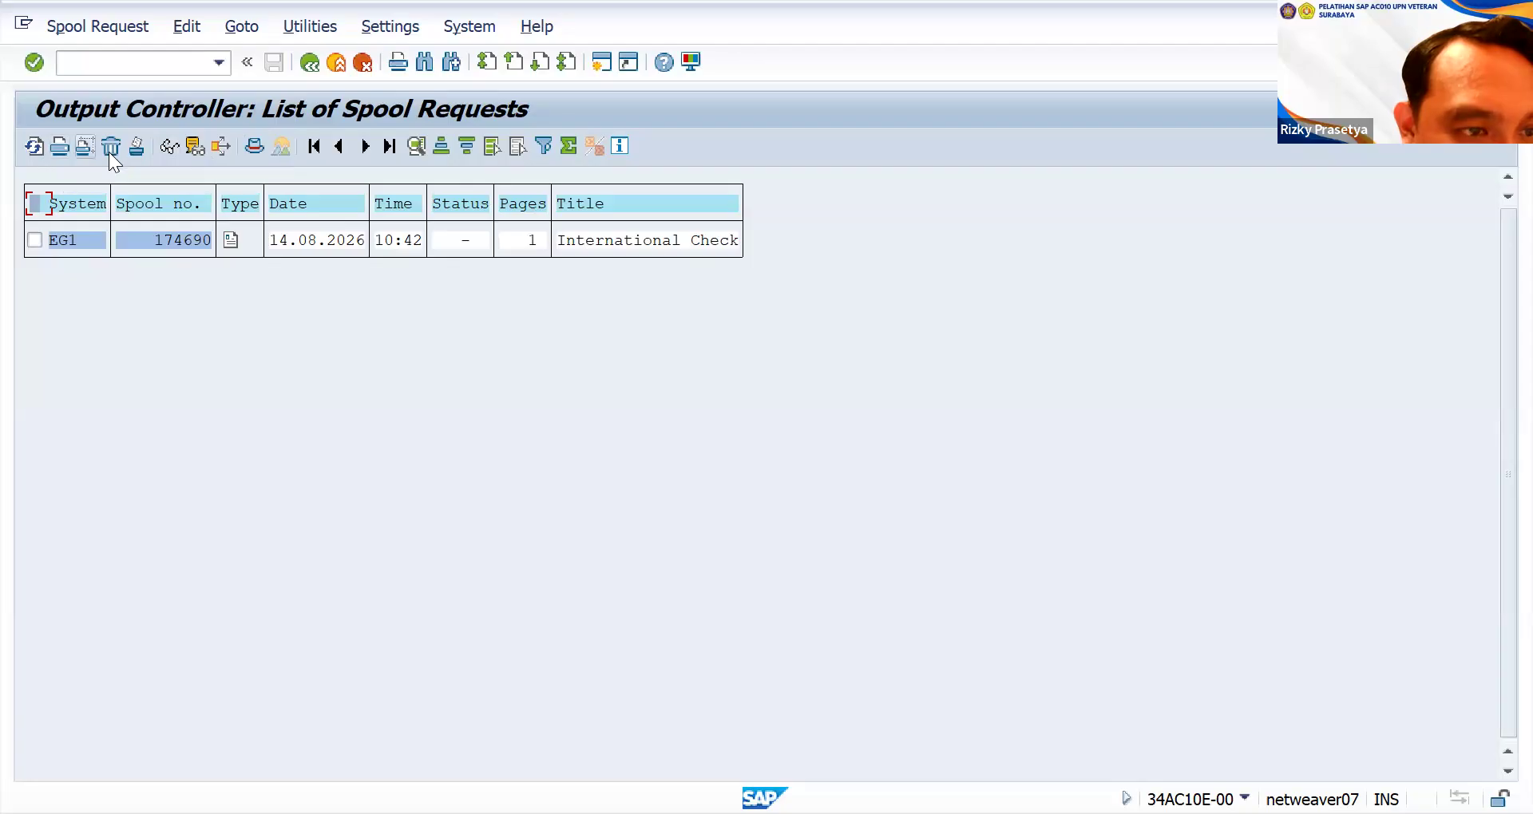
left_click(171, 152)
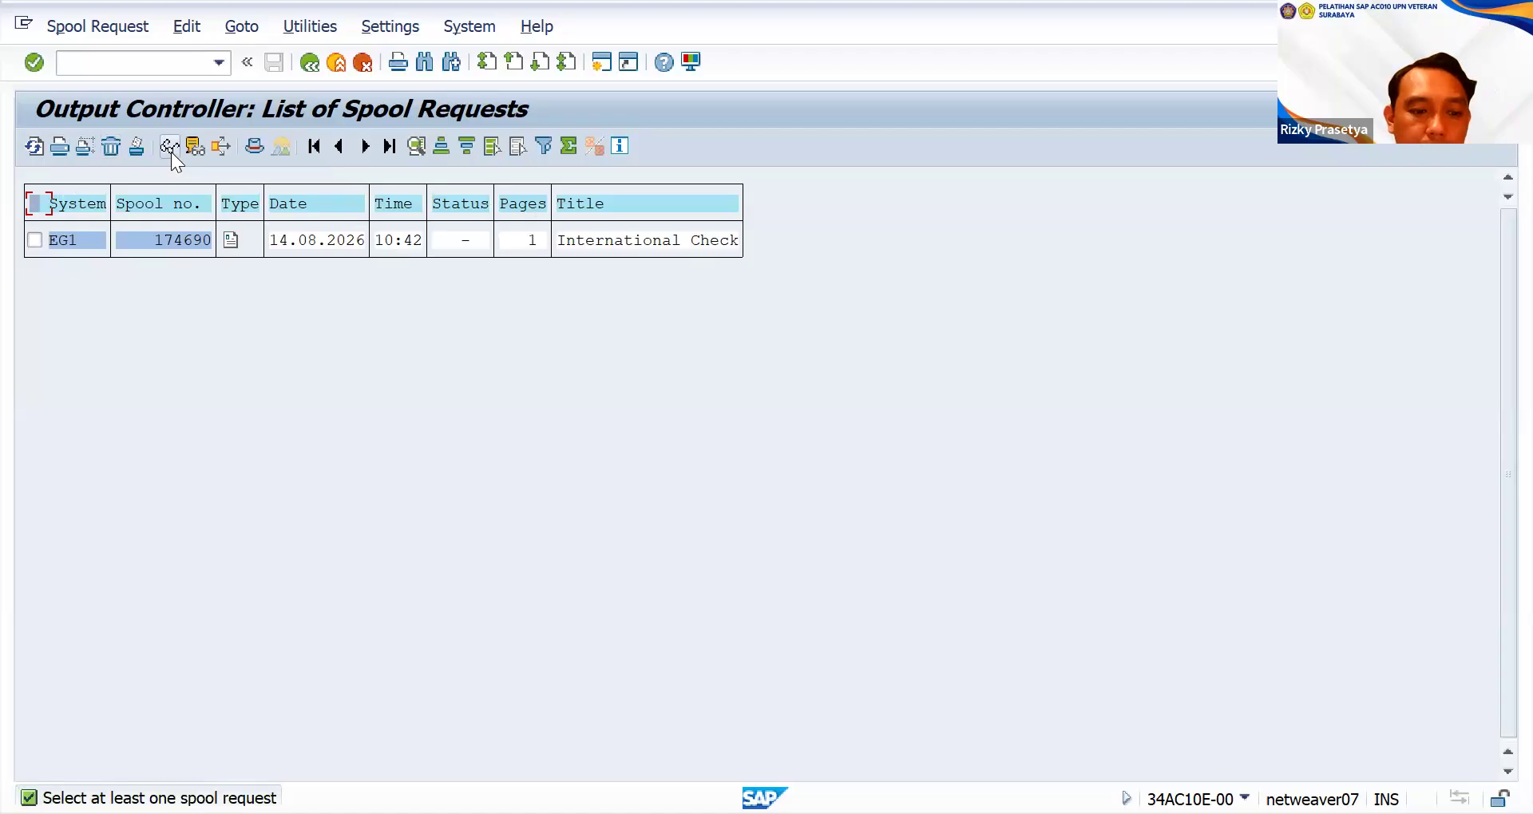
left_click(309, 71)
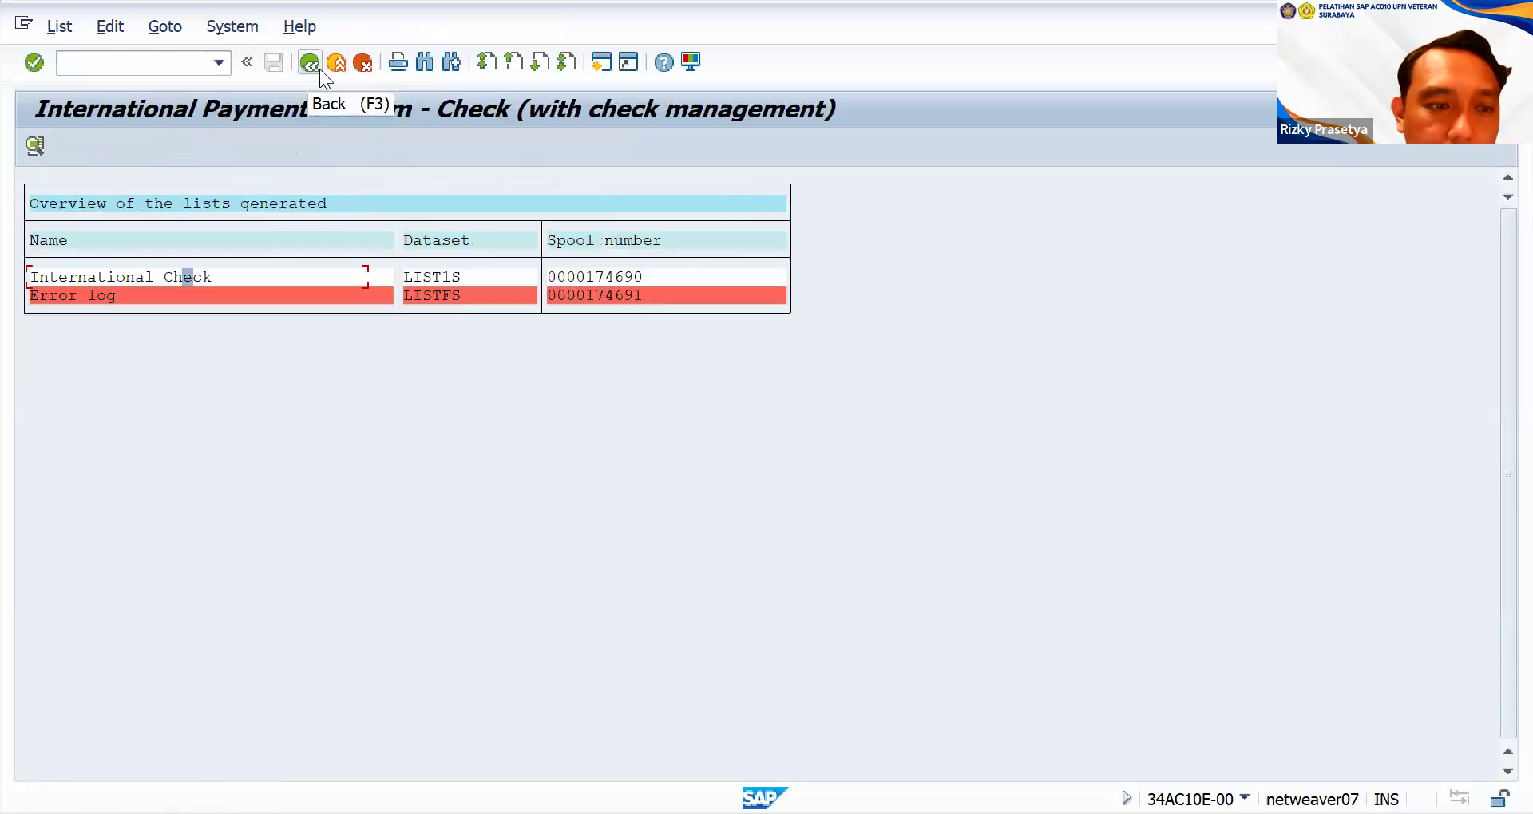
- Leave the generated lists and exit payment entry without keeping the data, returning to SAP Easy Access
left_click(321, 67)
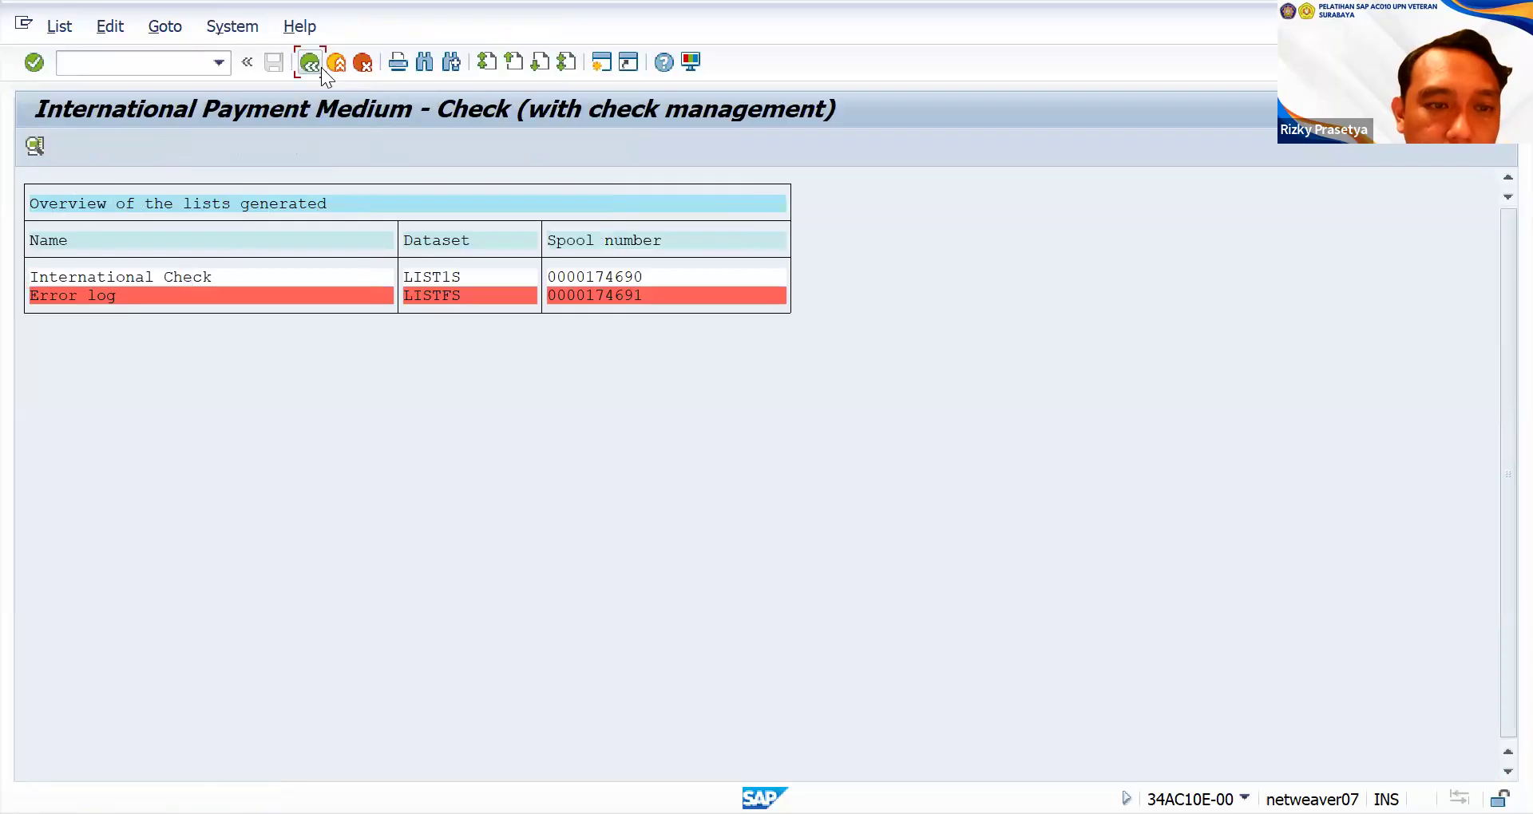
left_click(364, 64)
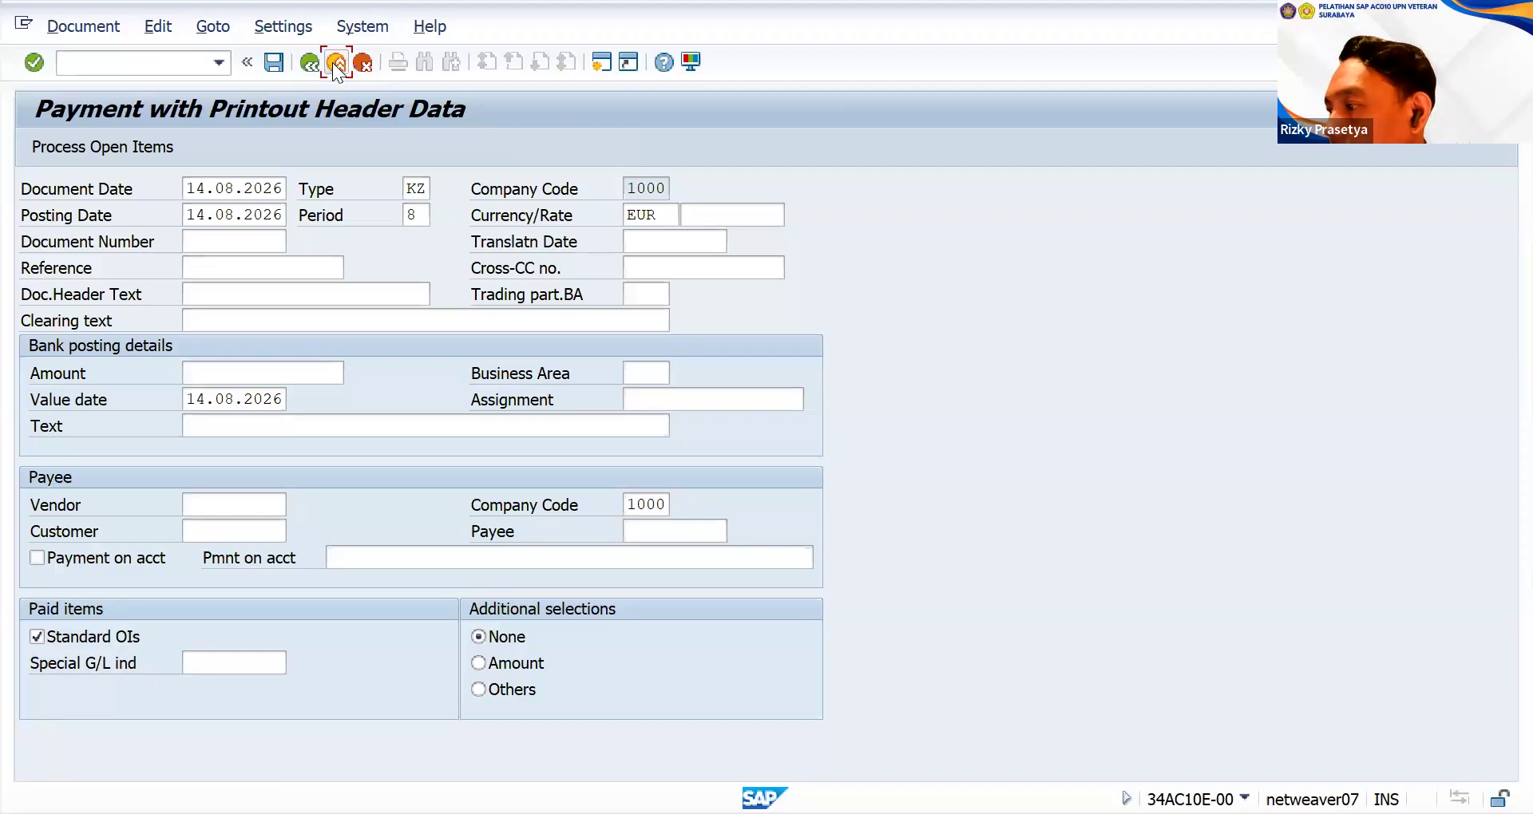
left_click(332, 64)
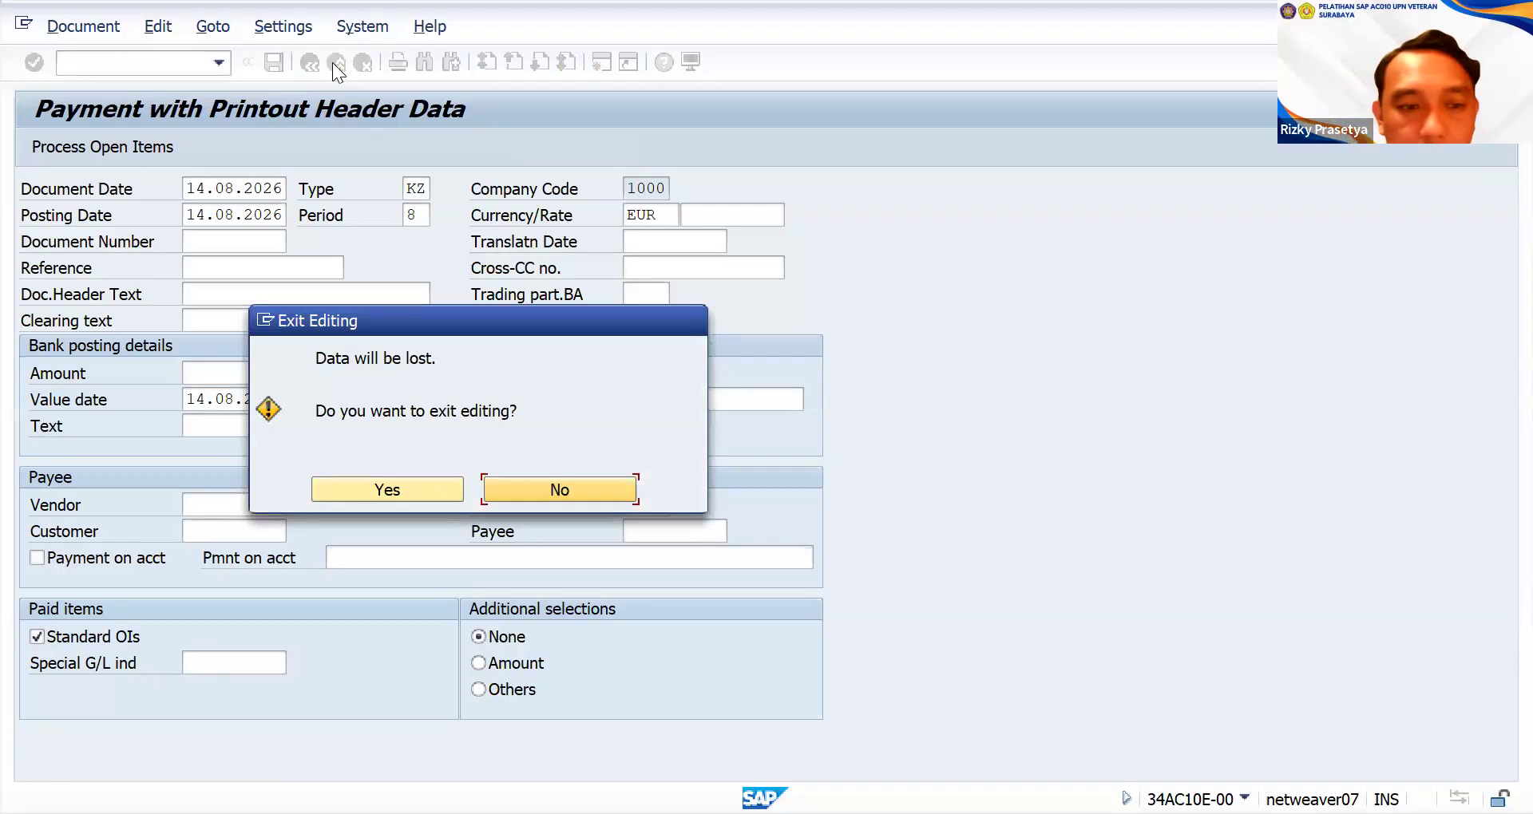
left_click(382, 489)
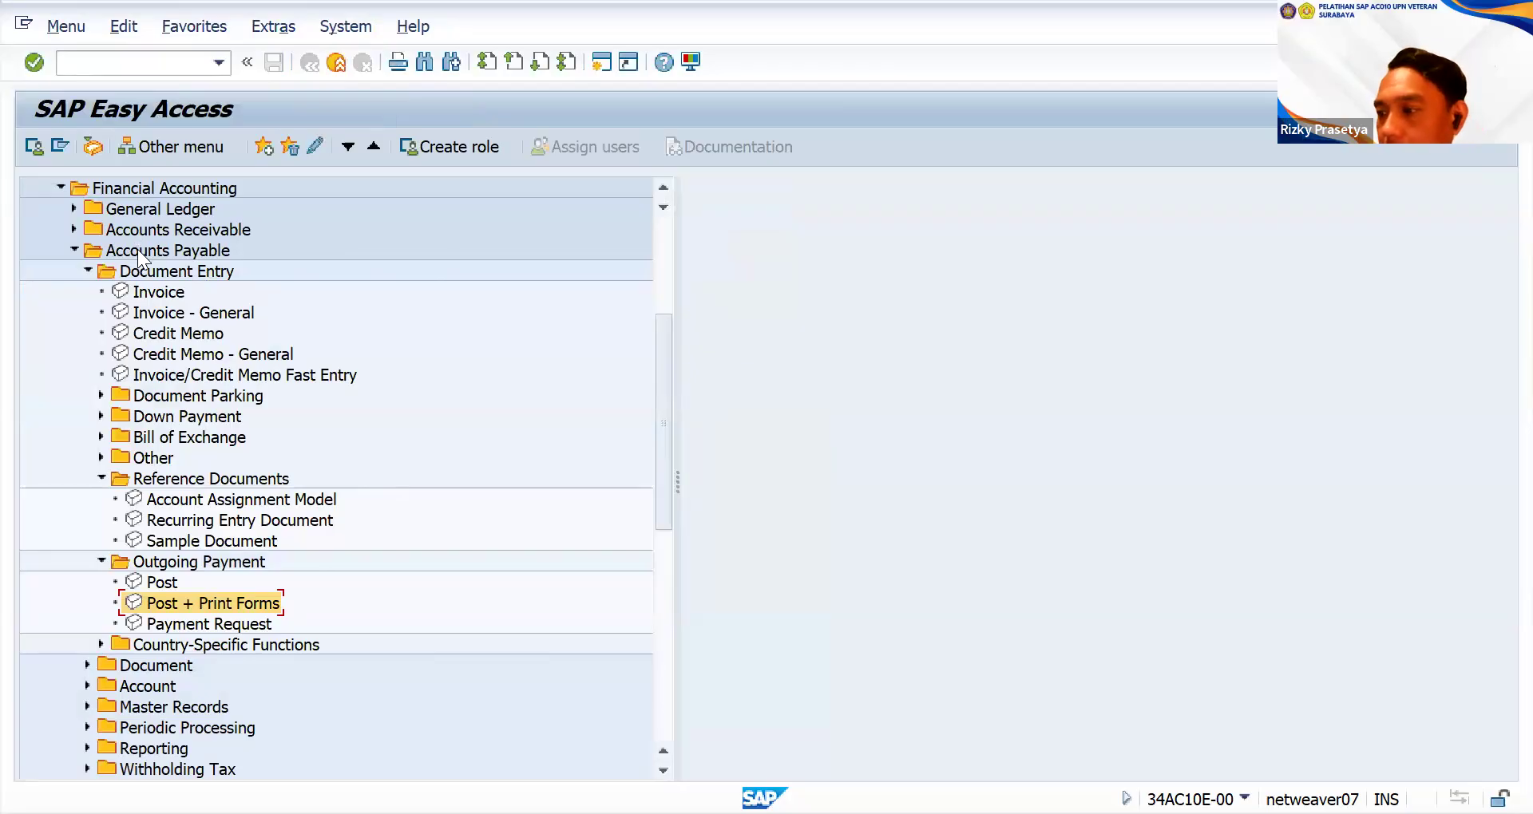
- Display the account balances of vendor AGENCYE00 for company code 1000 and fiscal year 2026
left_click(88, 269)
left_click(88, 312)
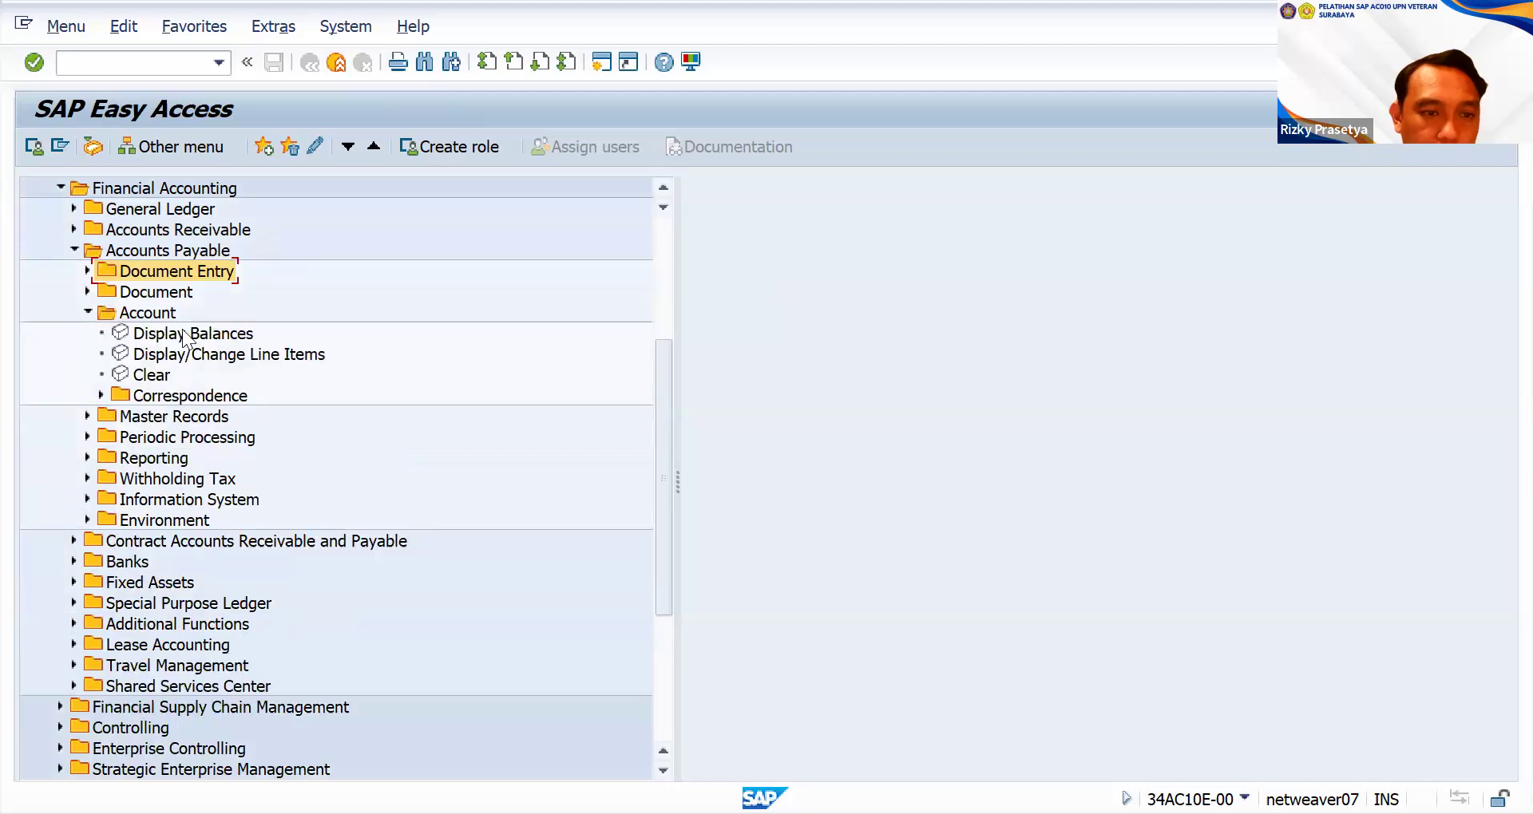
left_click(227, 335)
double_click(226, 337)
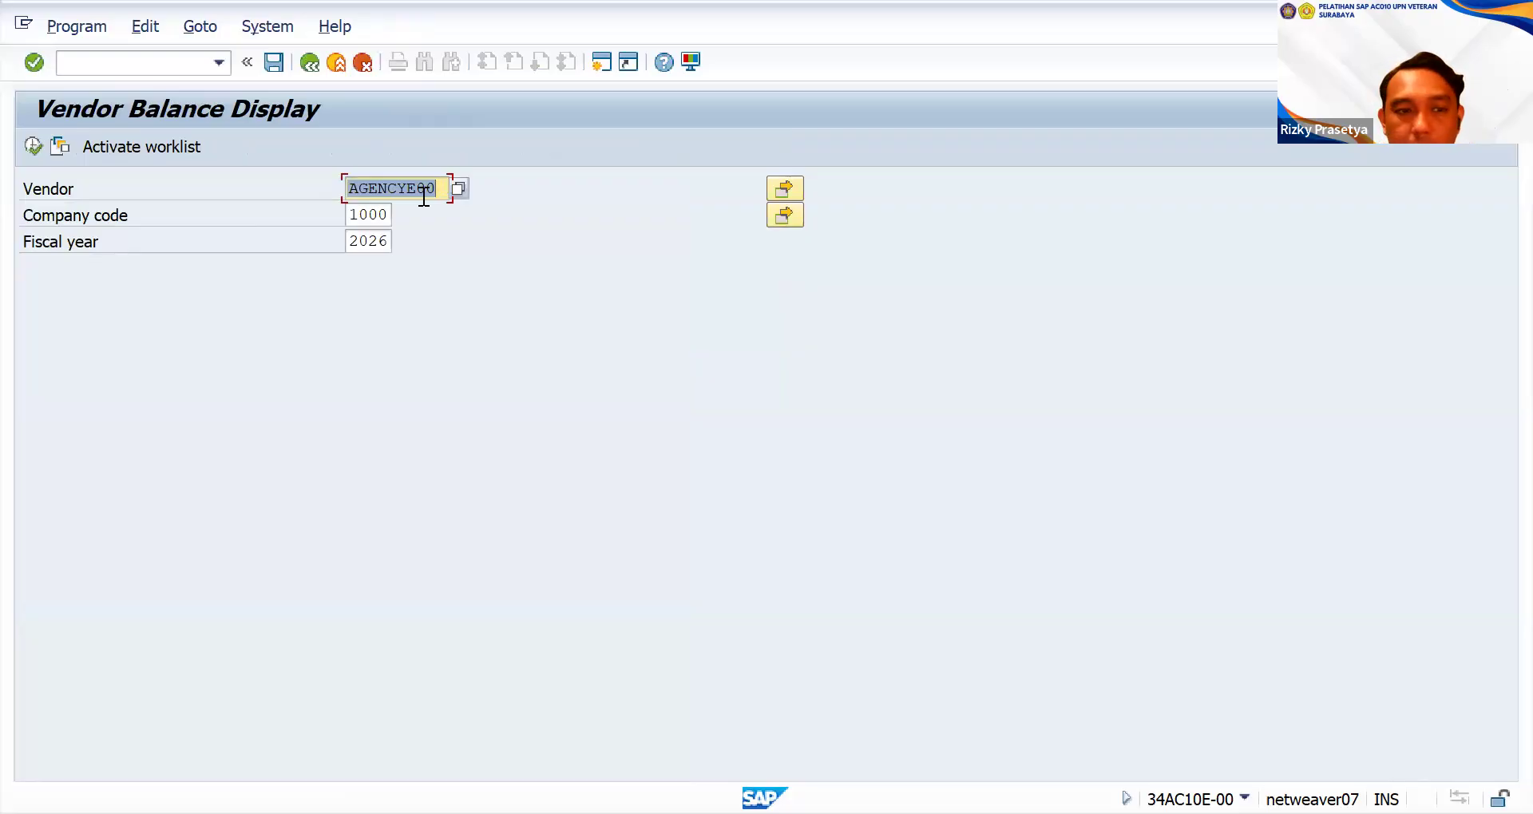
left_click(32, 146)
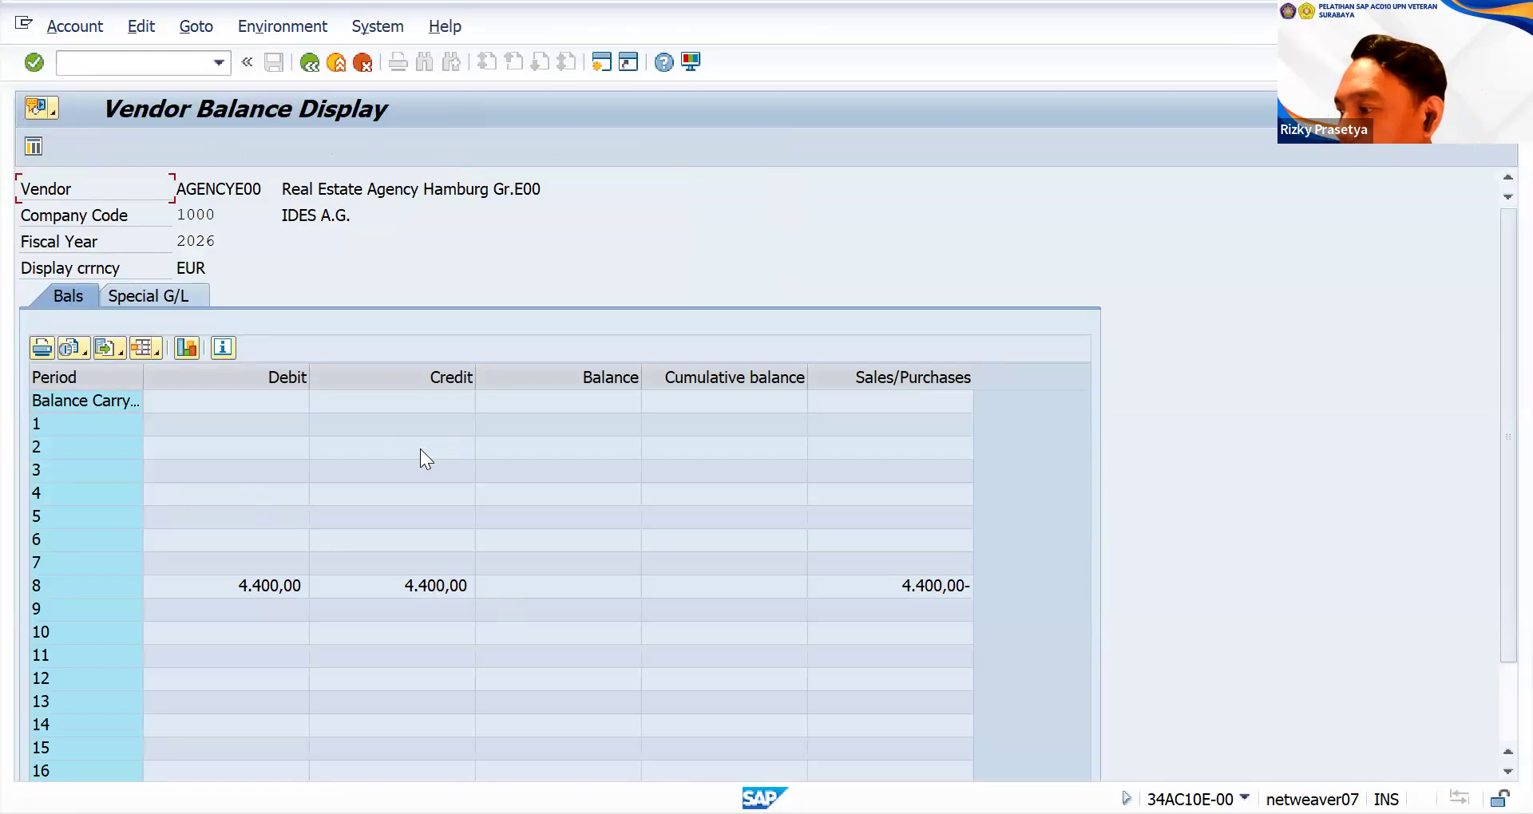
- View the line items behind the vendor's period 8 debit amount and return to SAP Easy Access
left_click(272, 586)
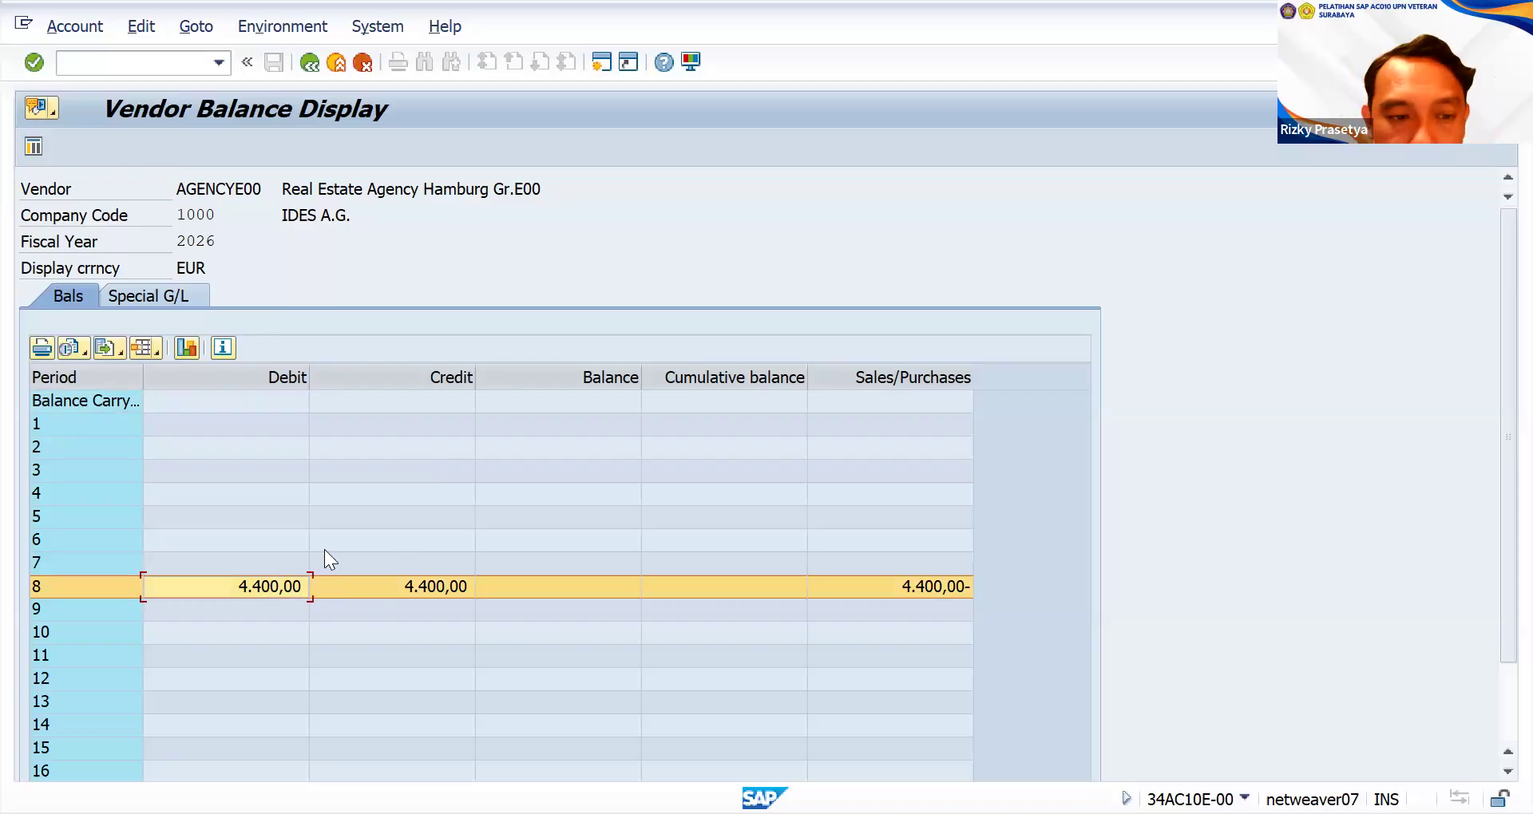
double_click(273, 586)
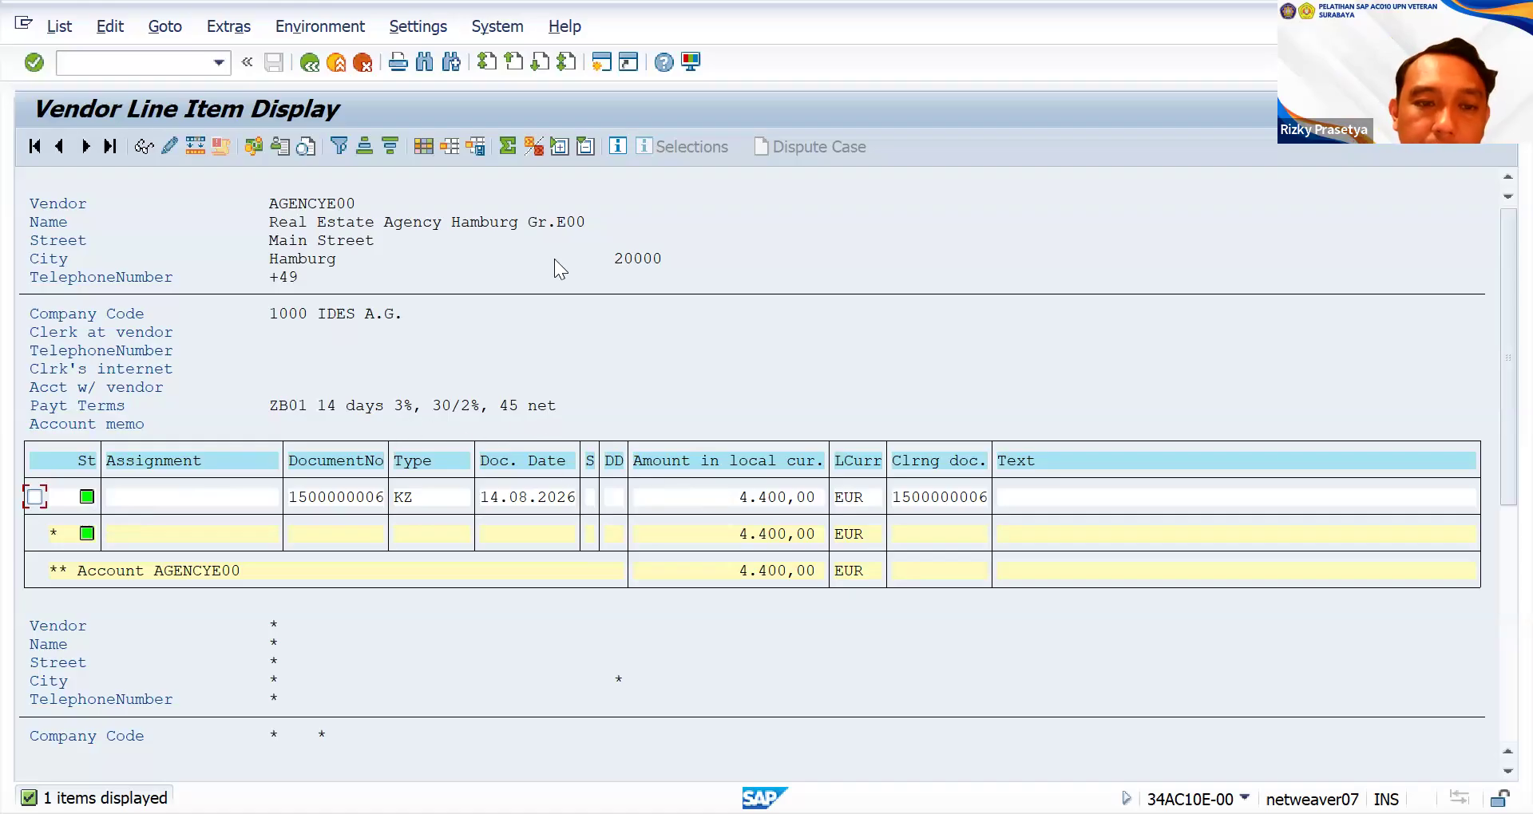
left_click(315, 66)
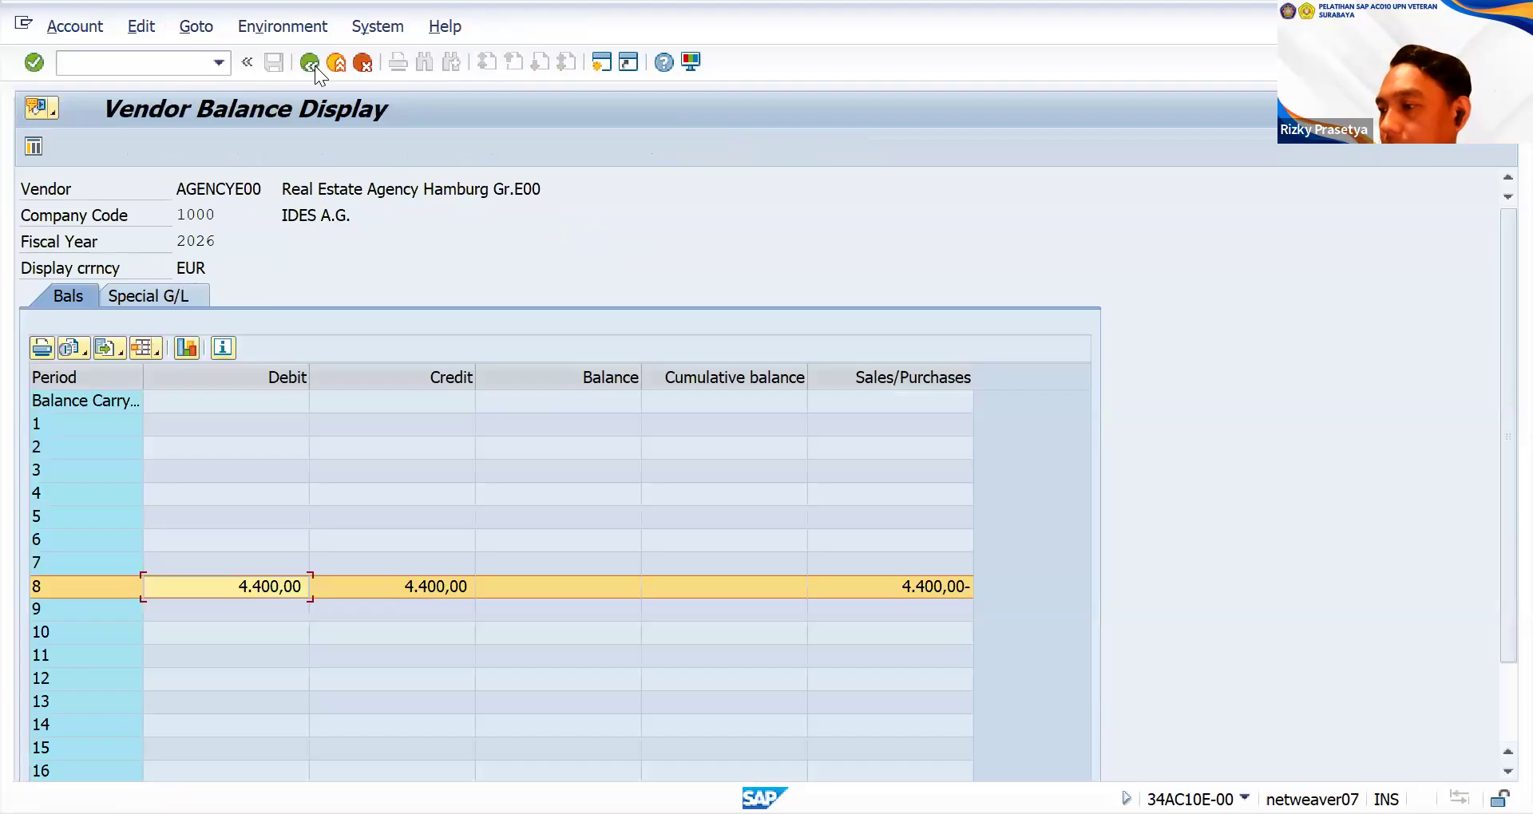
left_click(362, 62)
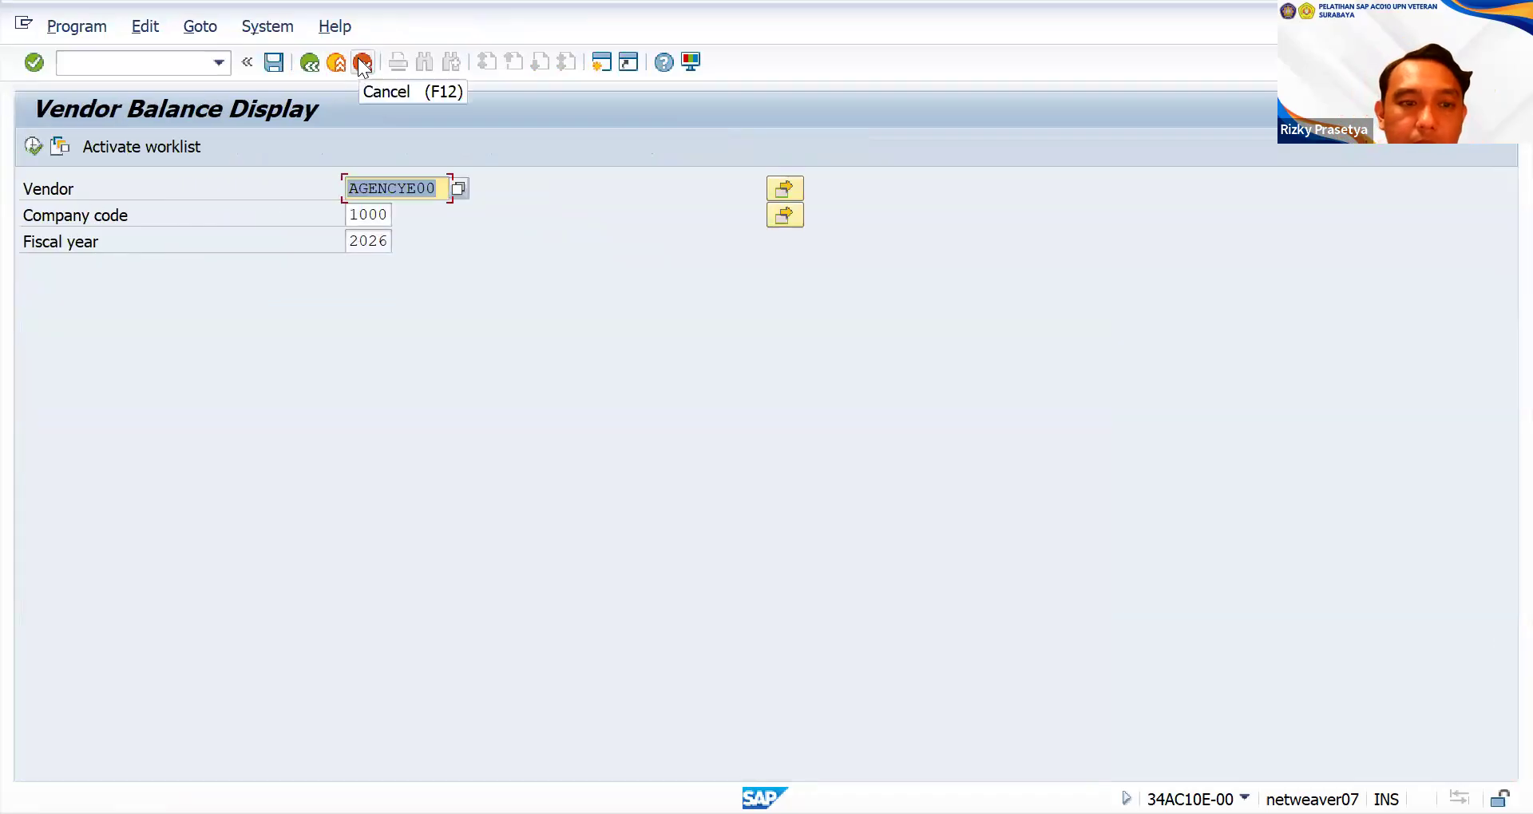
left_click(362, 63)
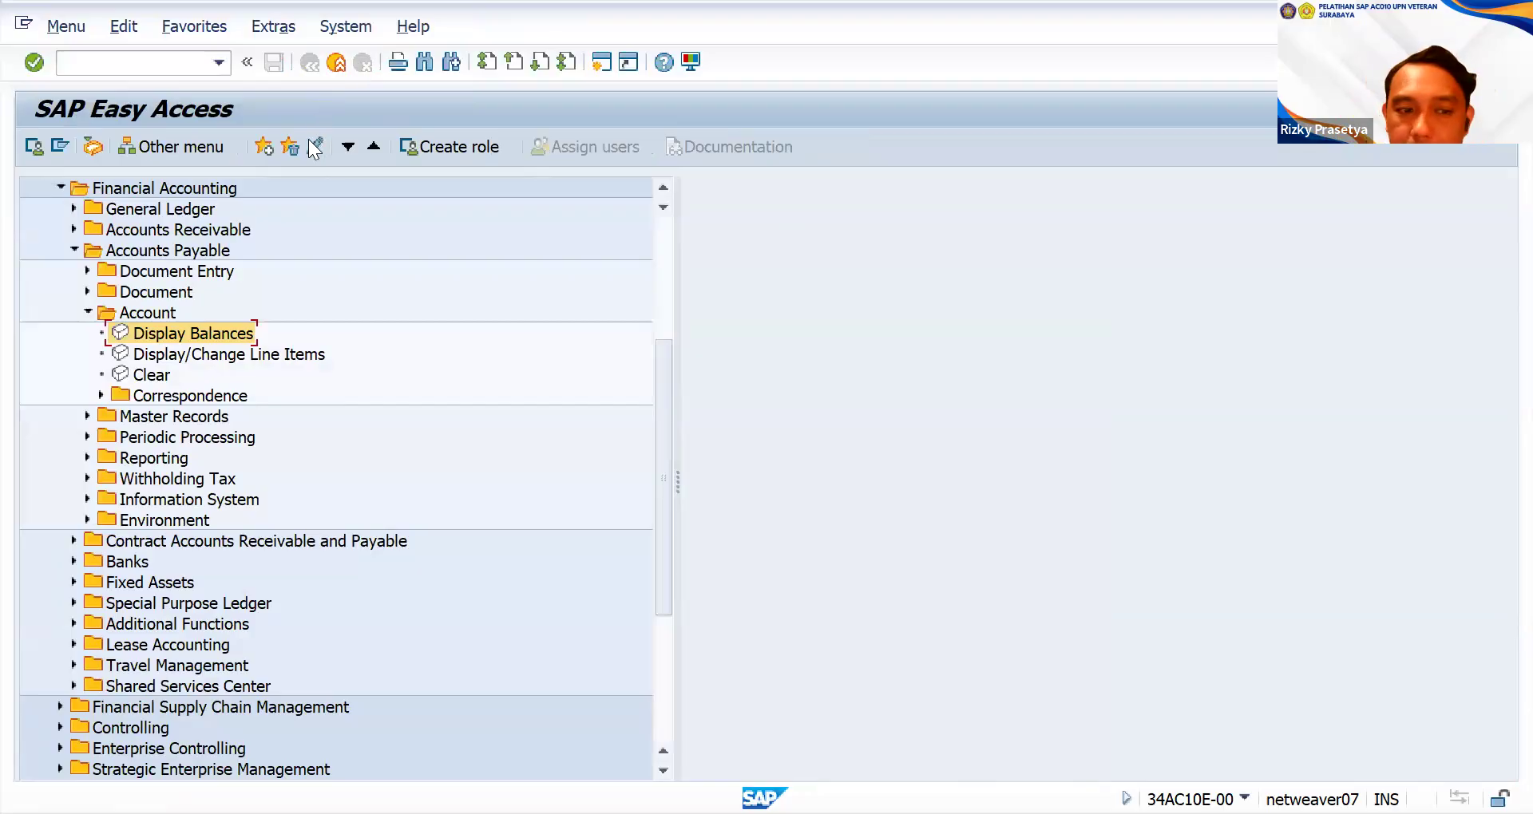
- Start the automatic payment transactions from the periodic processing of Accounts Payable
left_click(88, 312)
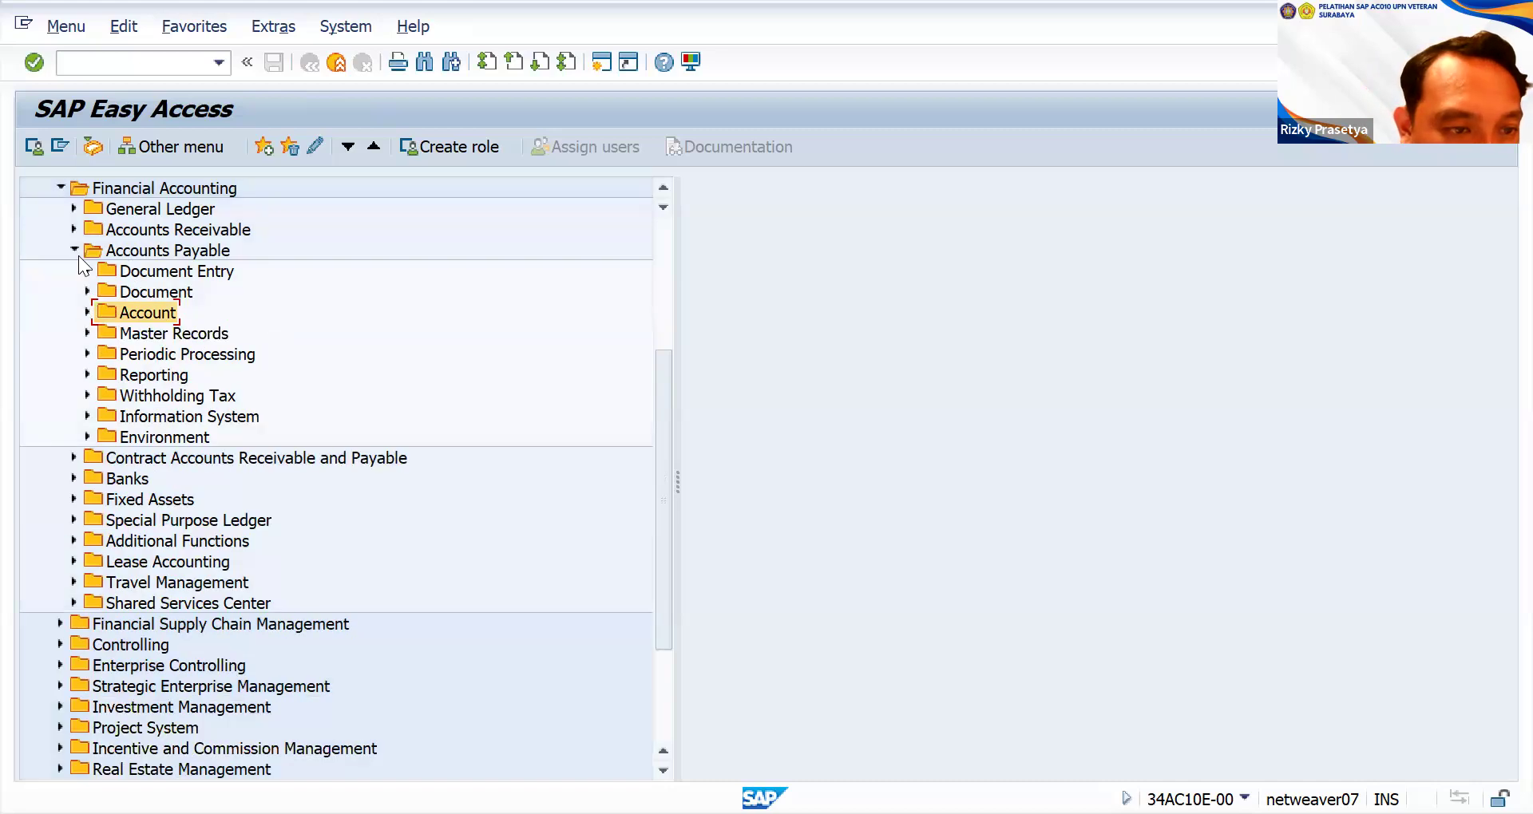
left_click(74, 250)
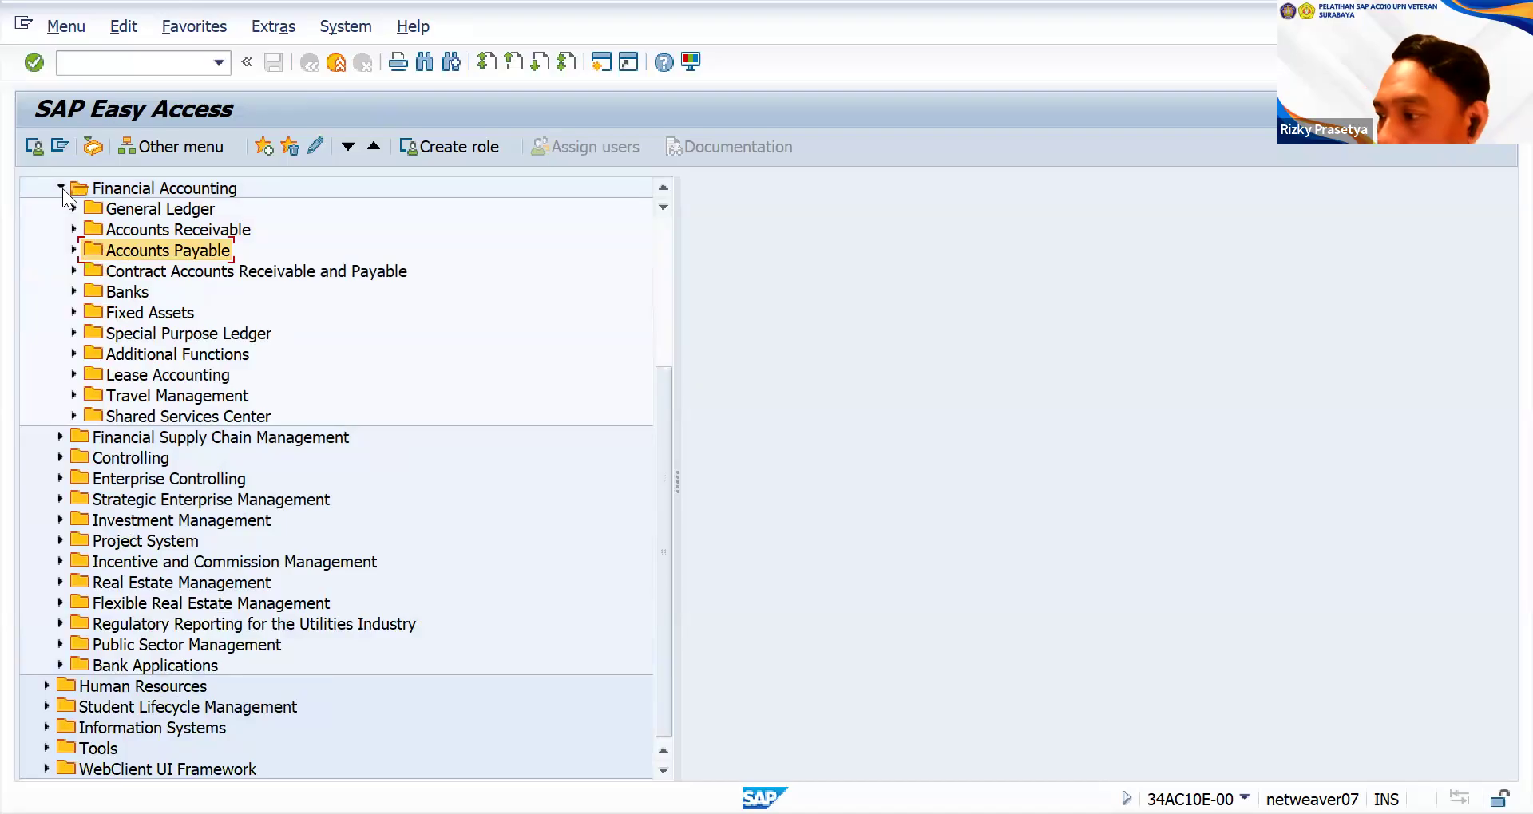
left_click(74, 251)
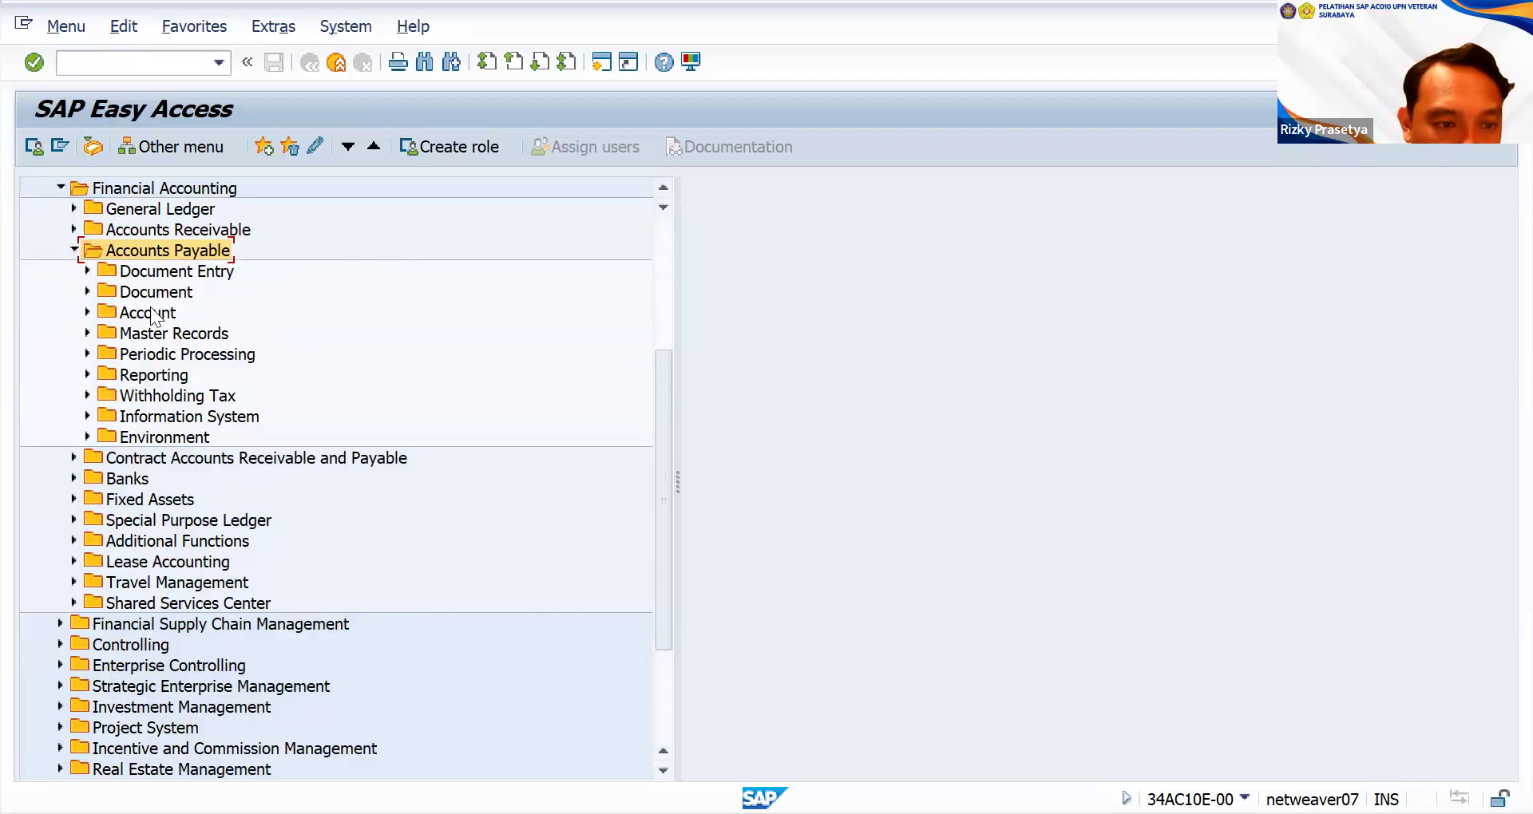
left_click(88, 355)
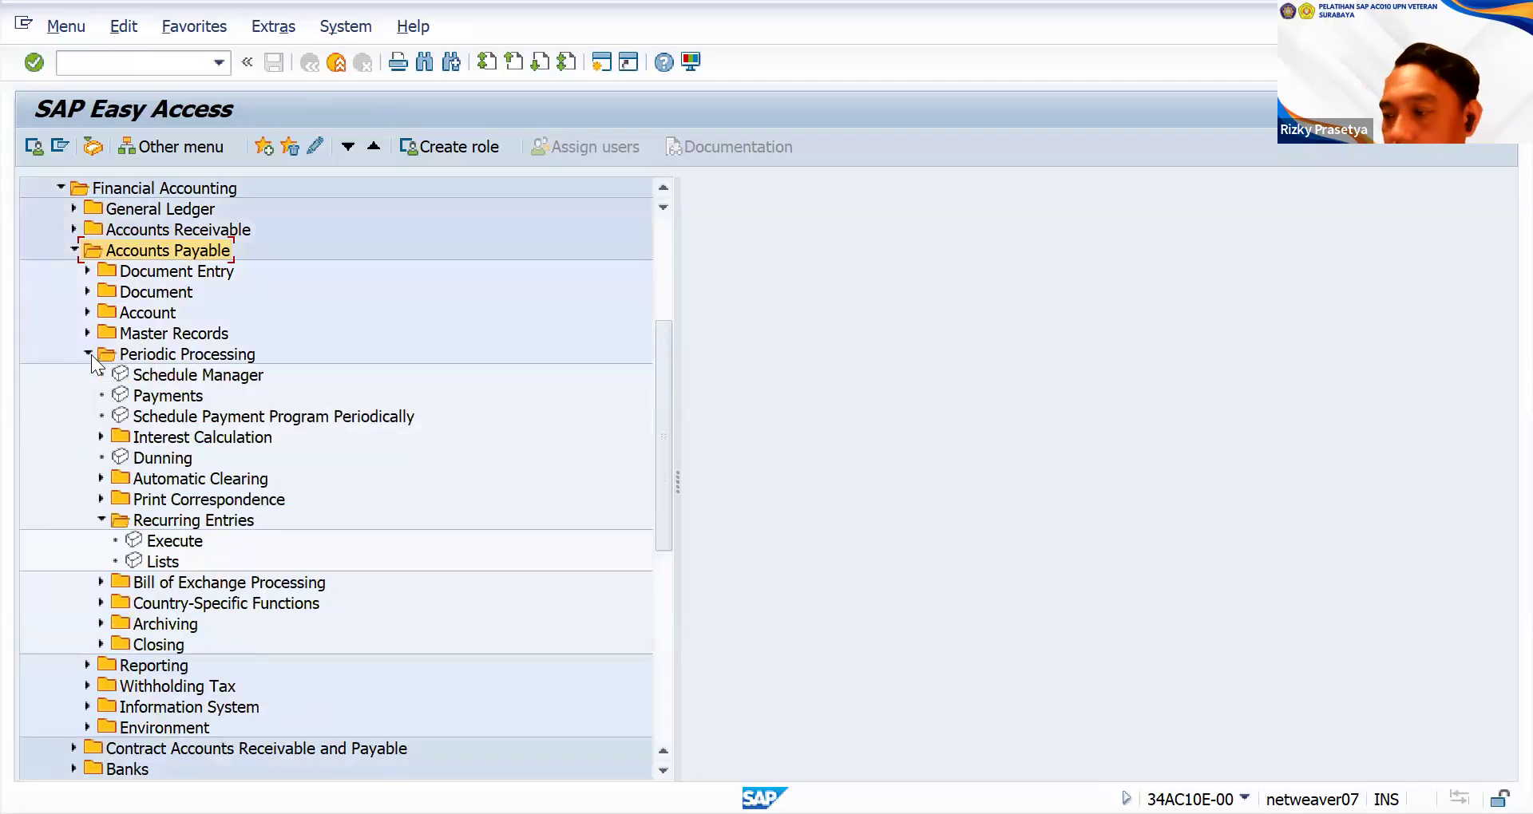
left_click(169, 397)
double_click(171, 396)
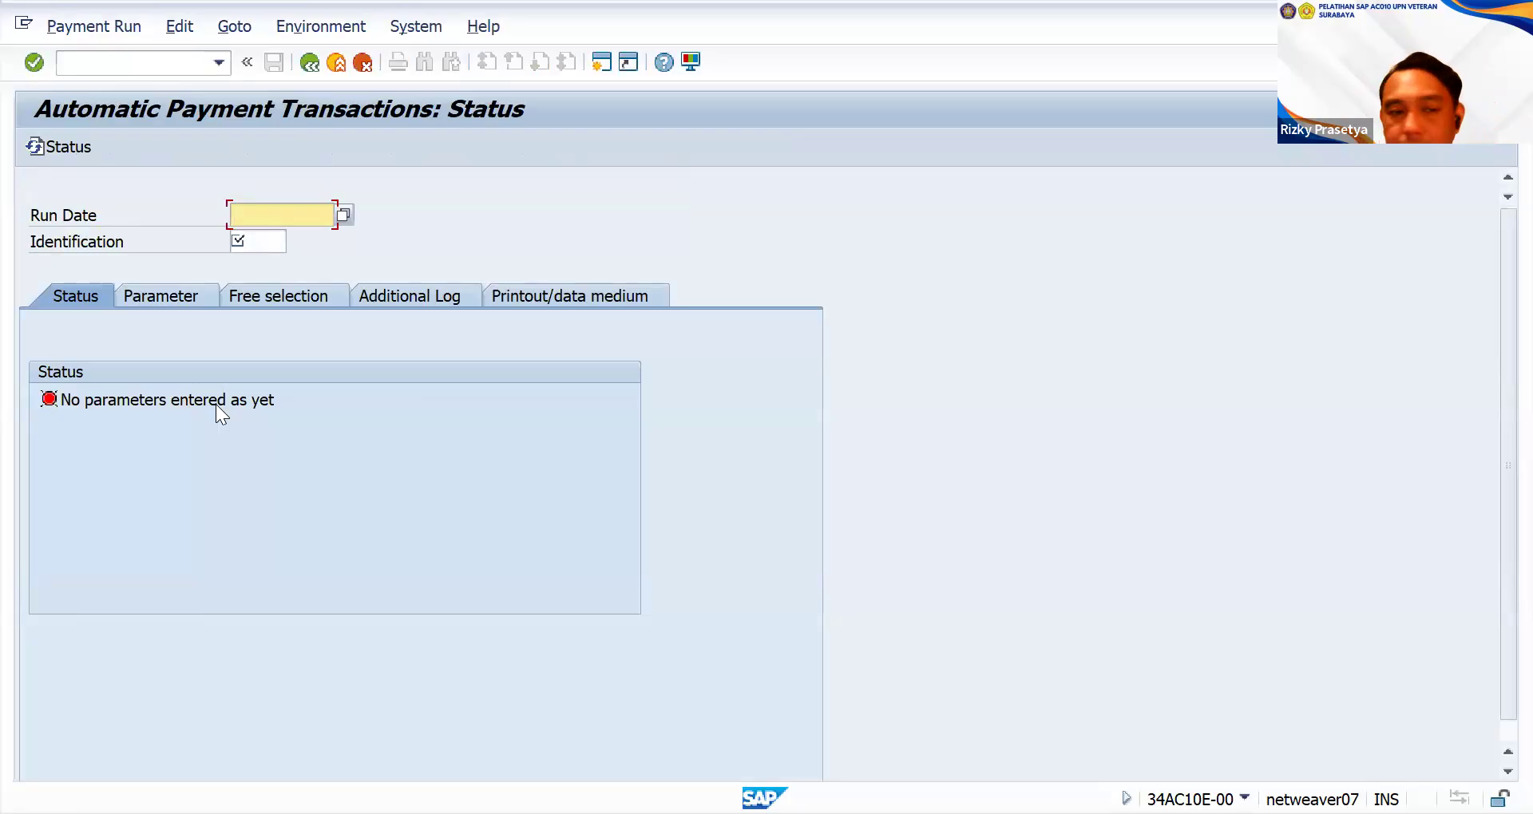
- Look through the possible run date entries showing existing payment runs and close the overview without choosing one
left_click(294, 213)
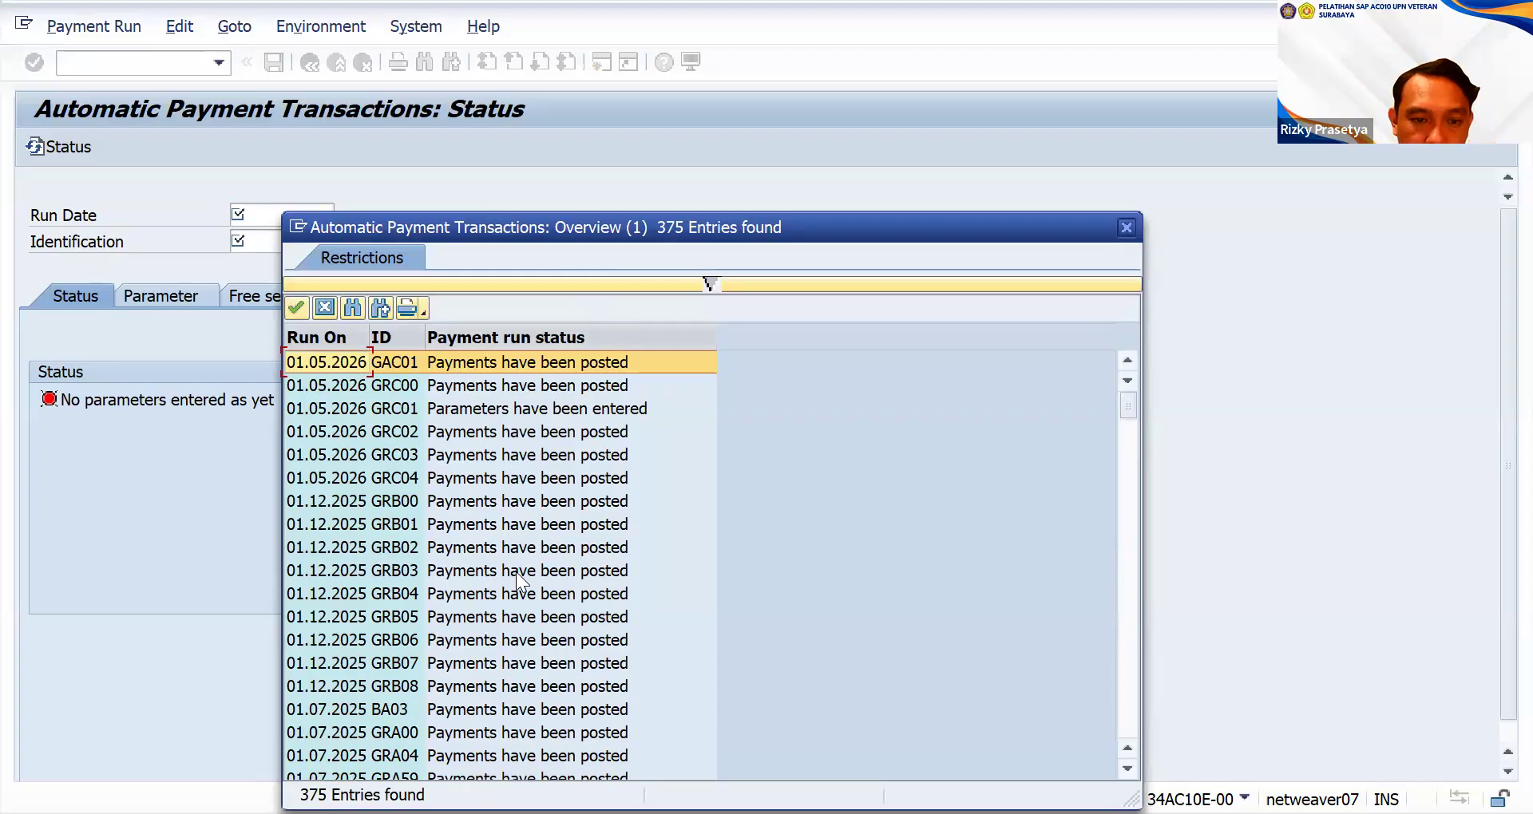
scroll(516, 572, "down", 1)
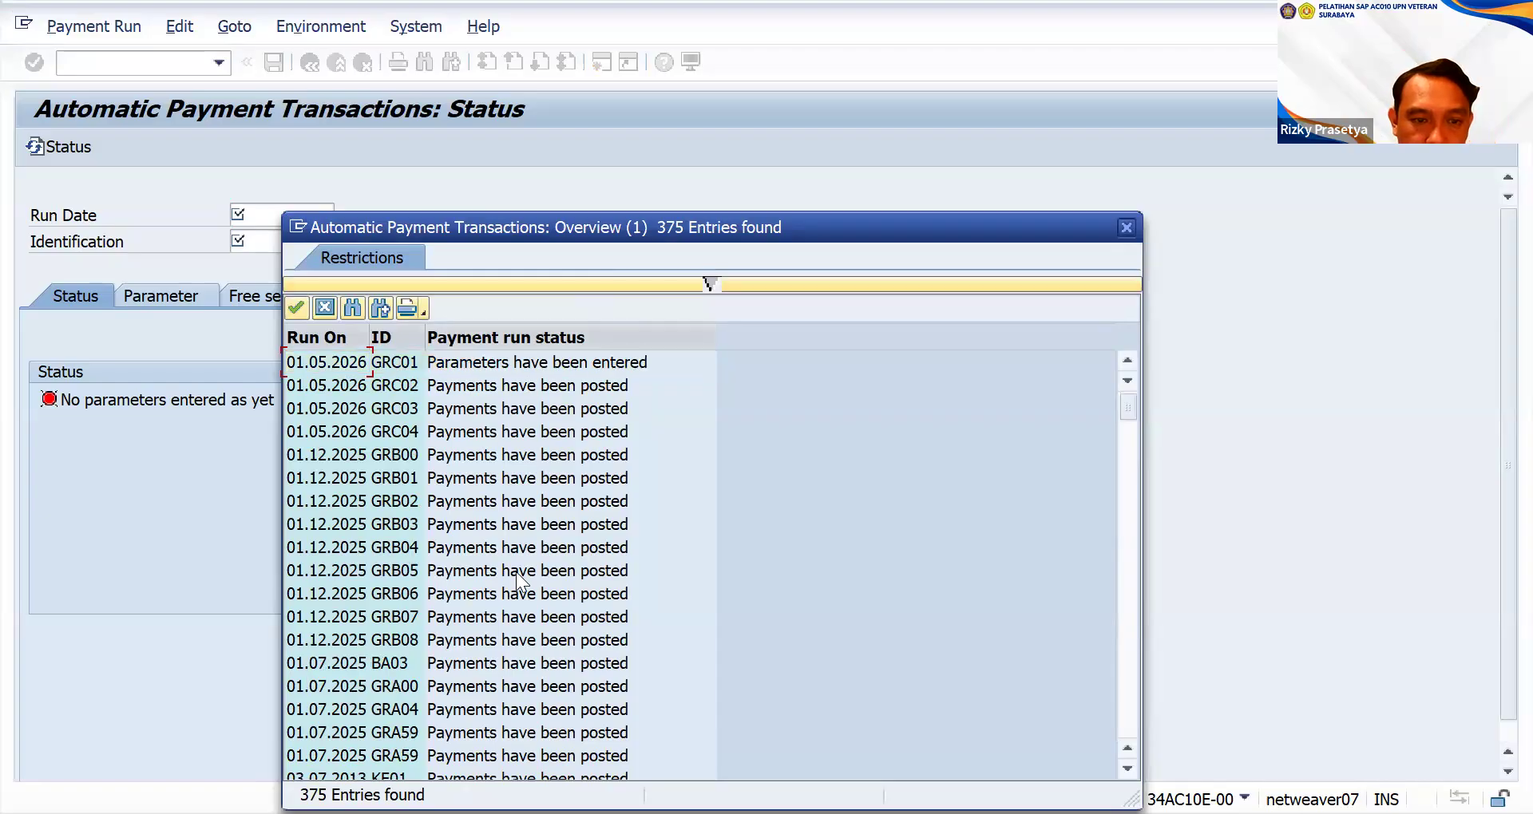
scroll(516, 572, "down", 5)
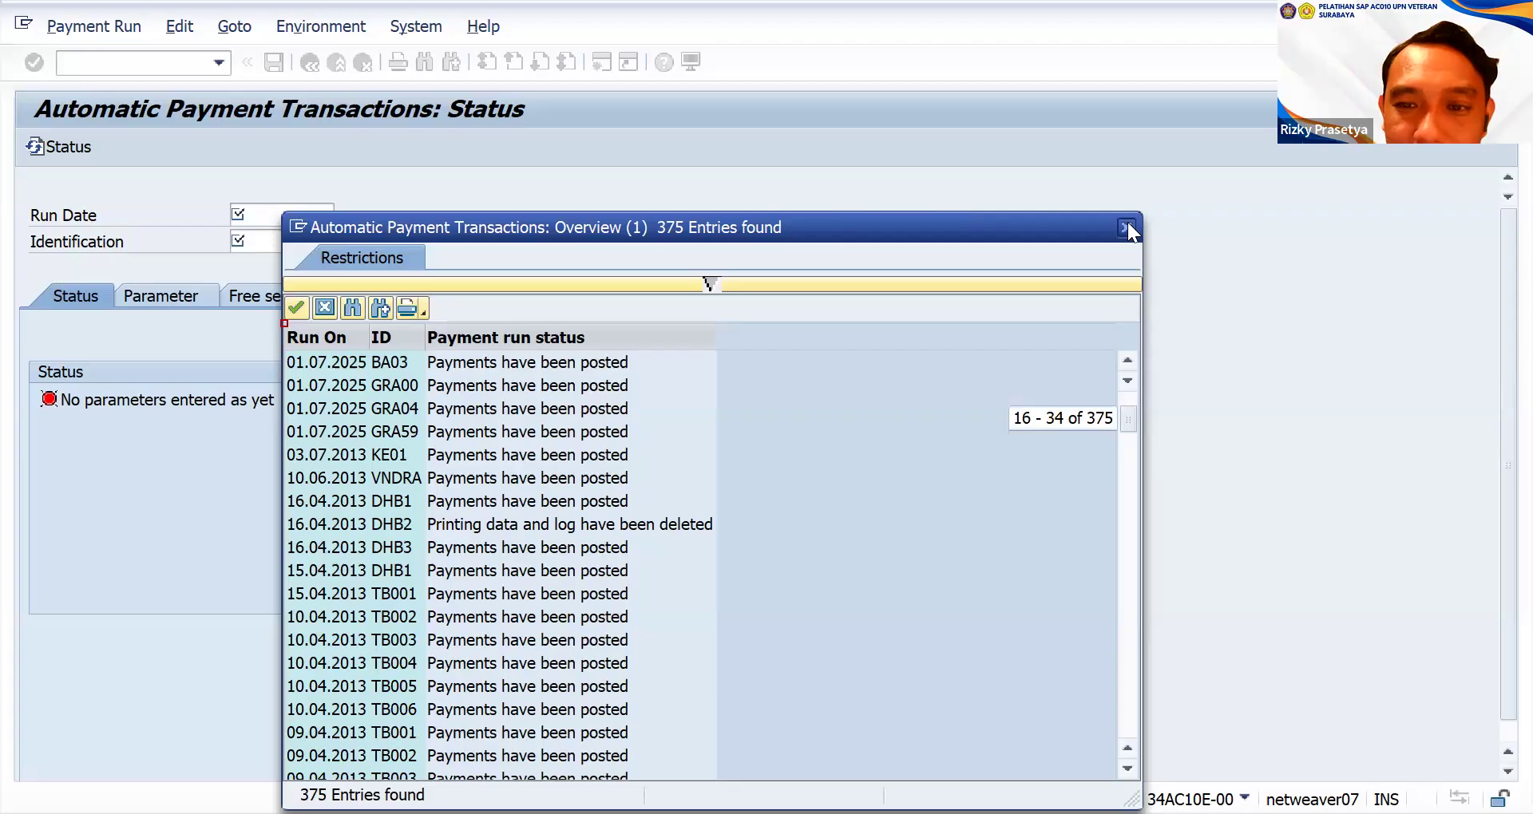
scroll(1127, 226, "up", 5)
key("F12")
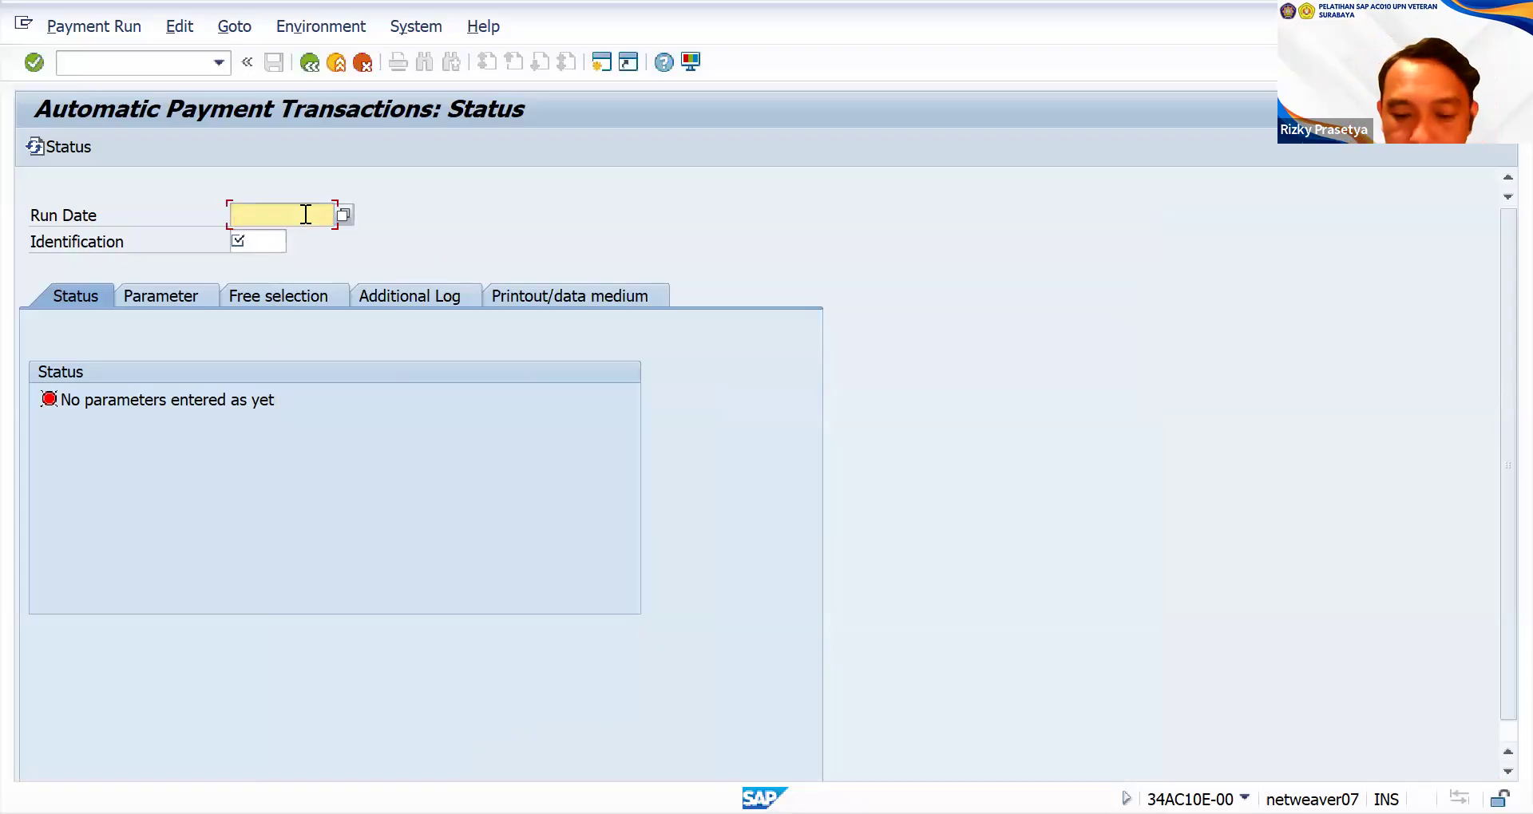
- Set the payment run date to 01.09.2026 and check it against the overview of existing runs
type("01.09.2026")
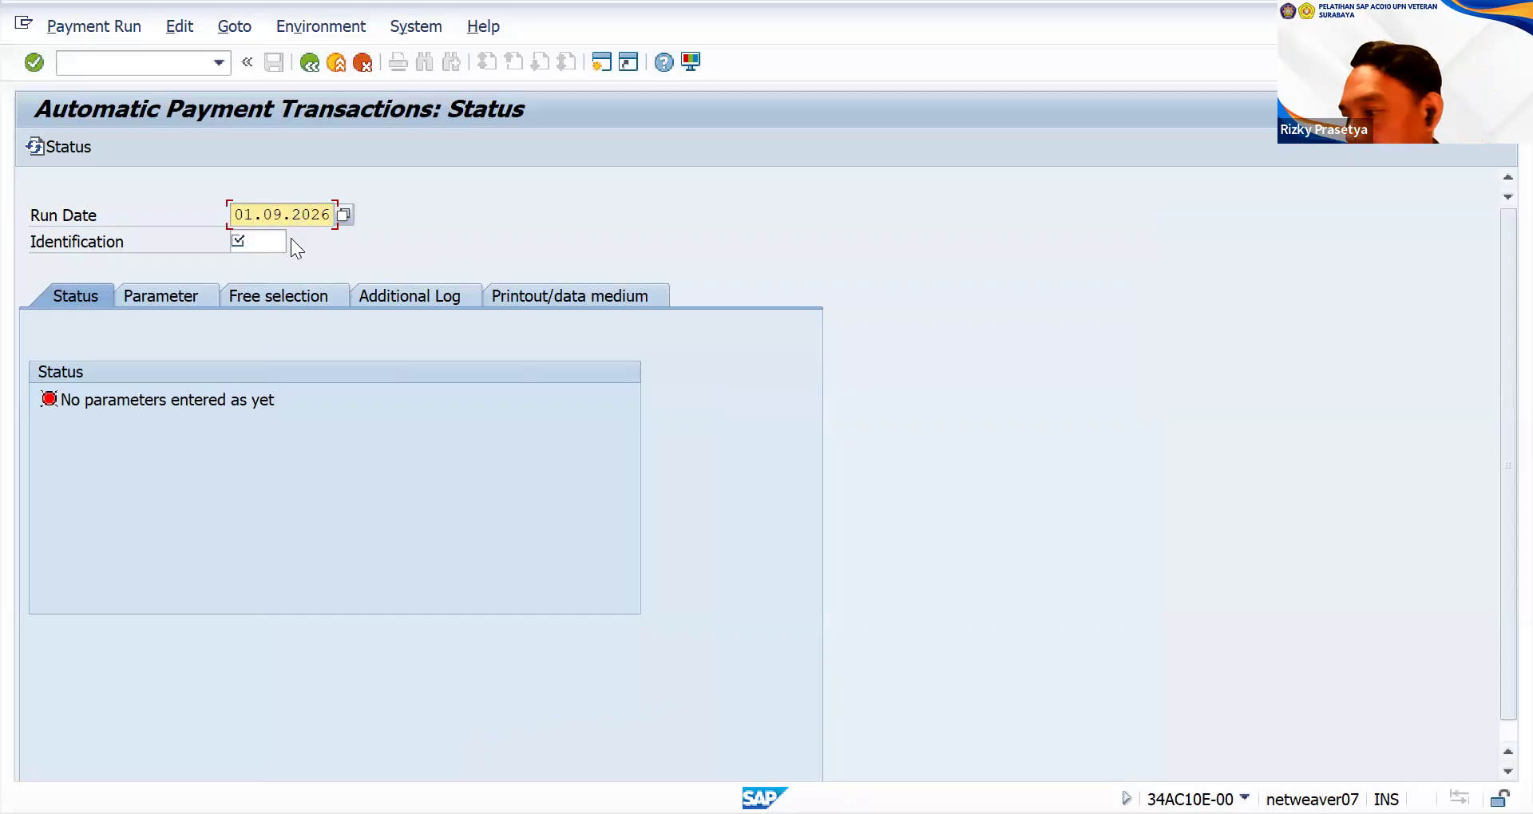
left_click(271, 241)
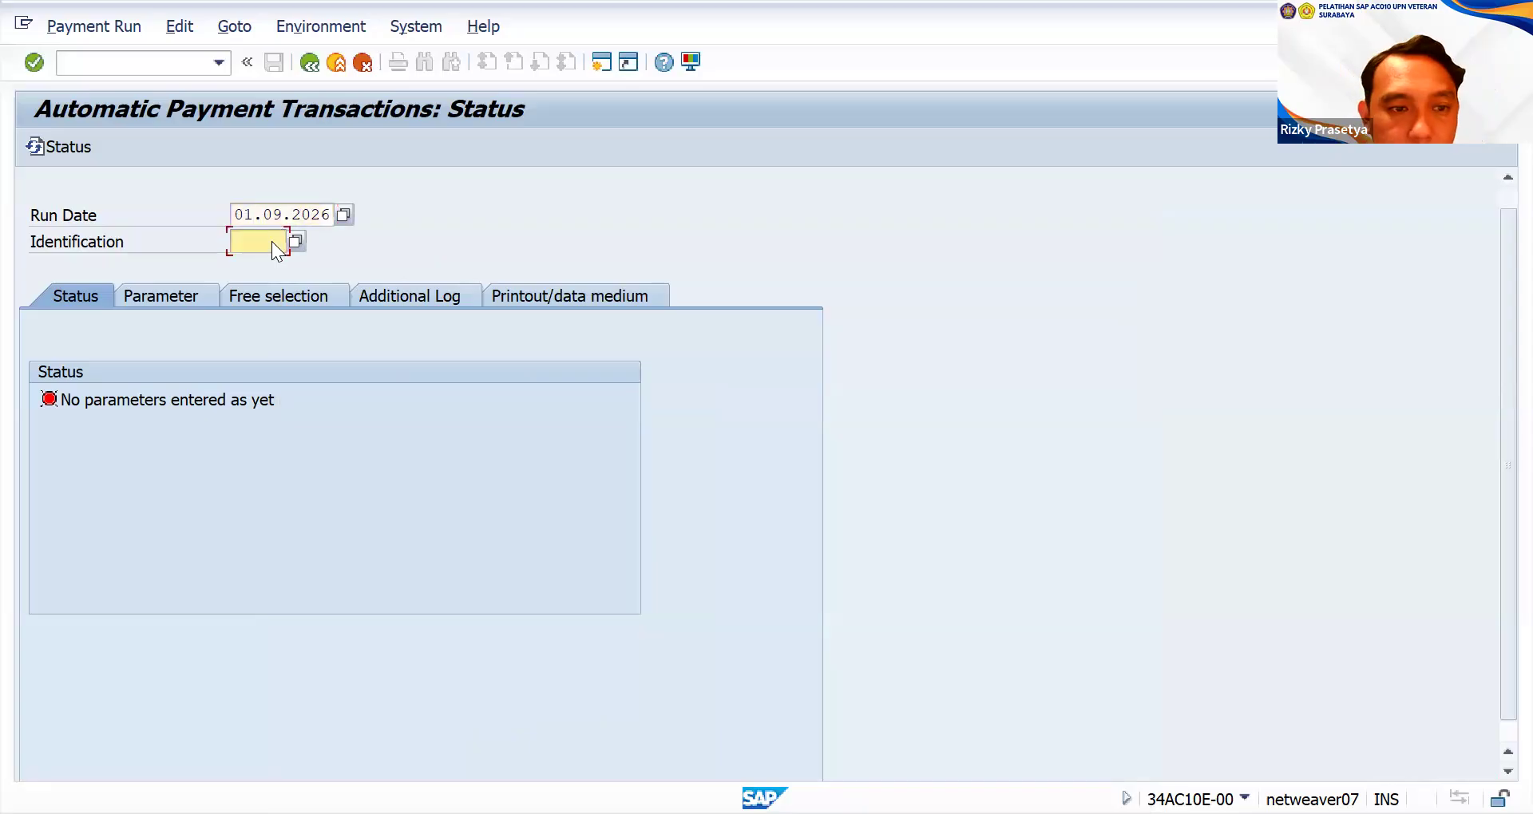
left_click(334, 213)
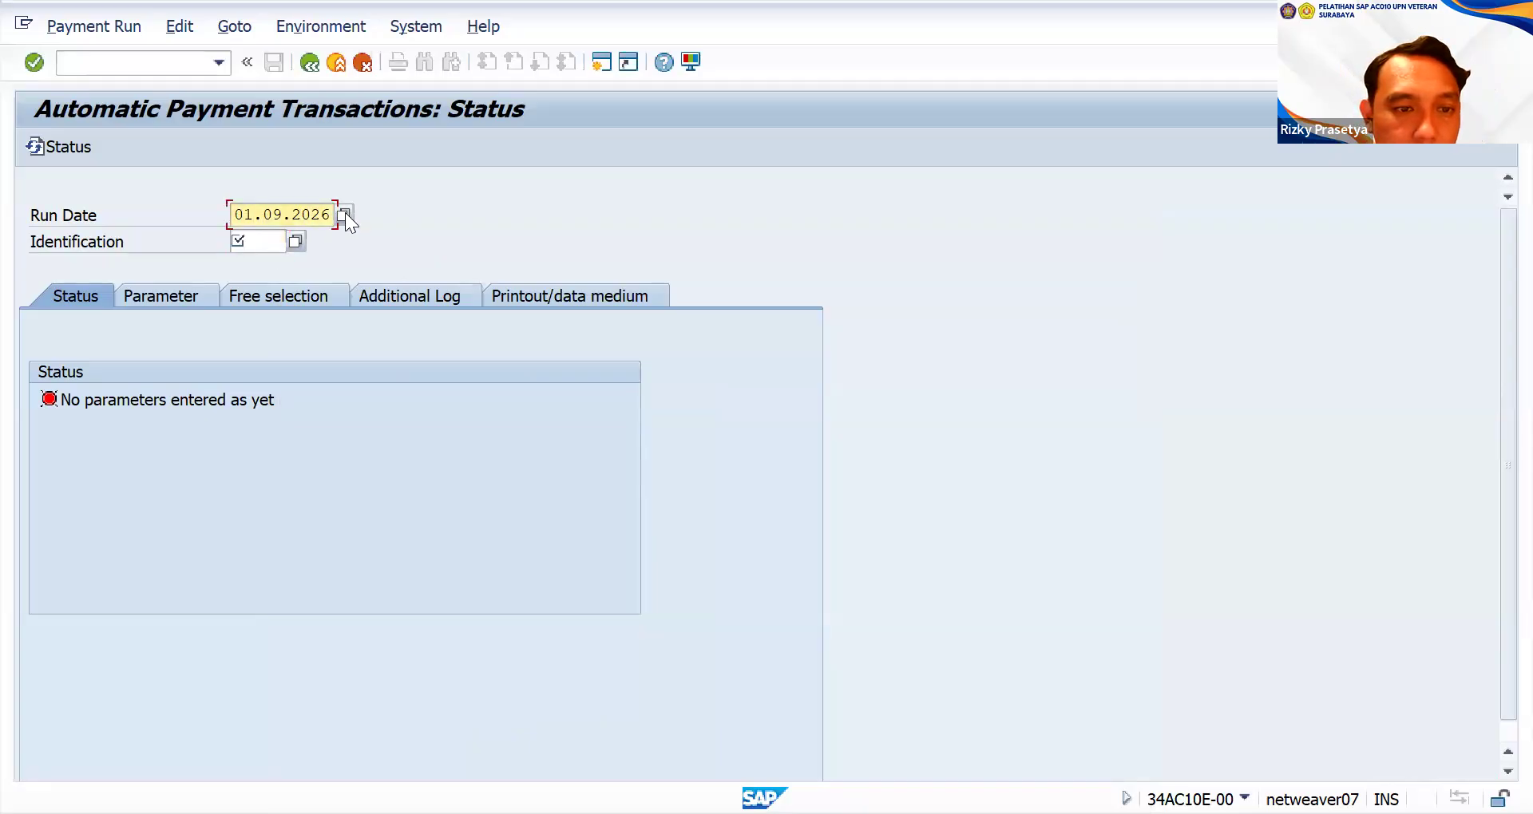
left_click(344, 214)
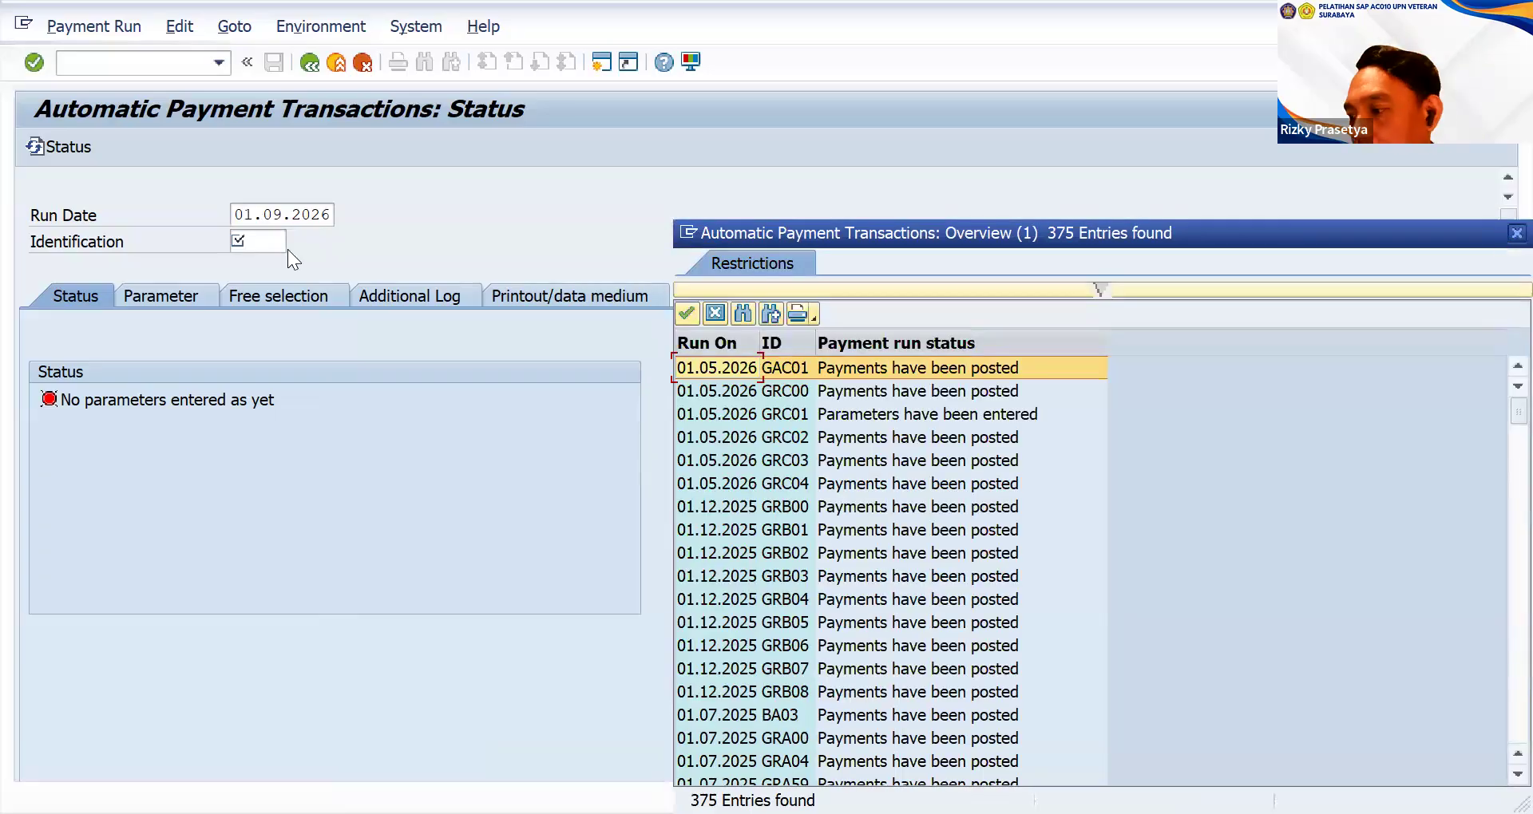
key("Escape")
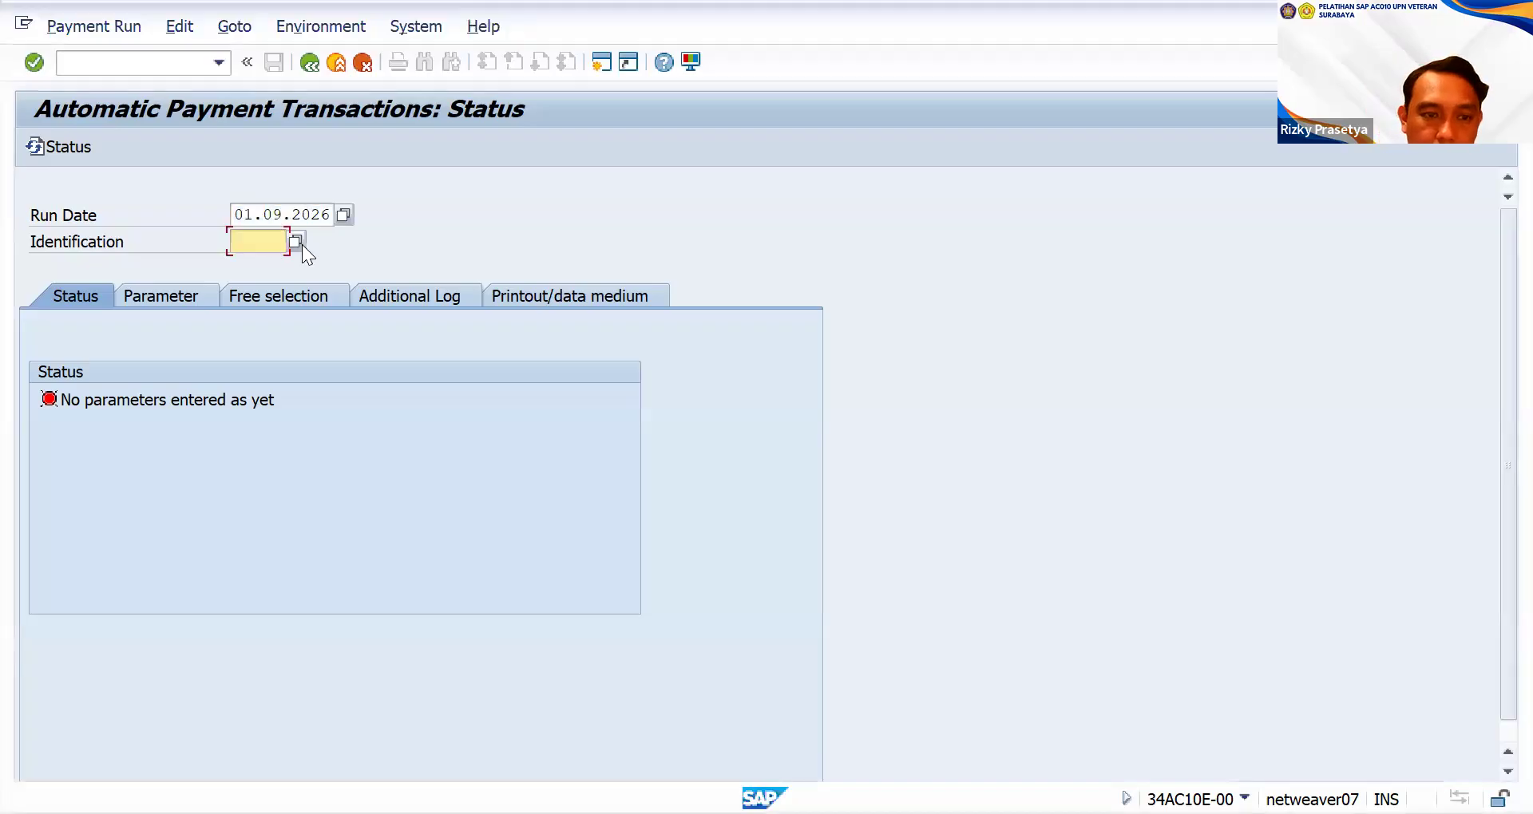
- Browse the identifications used by existing payment runs and close the overview without choosing one
left_click(303, 246)
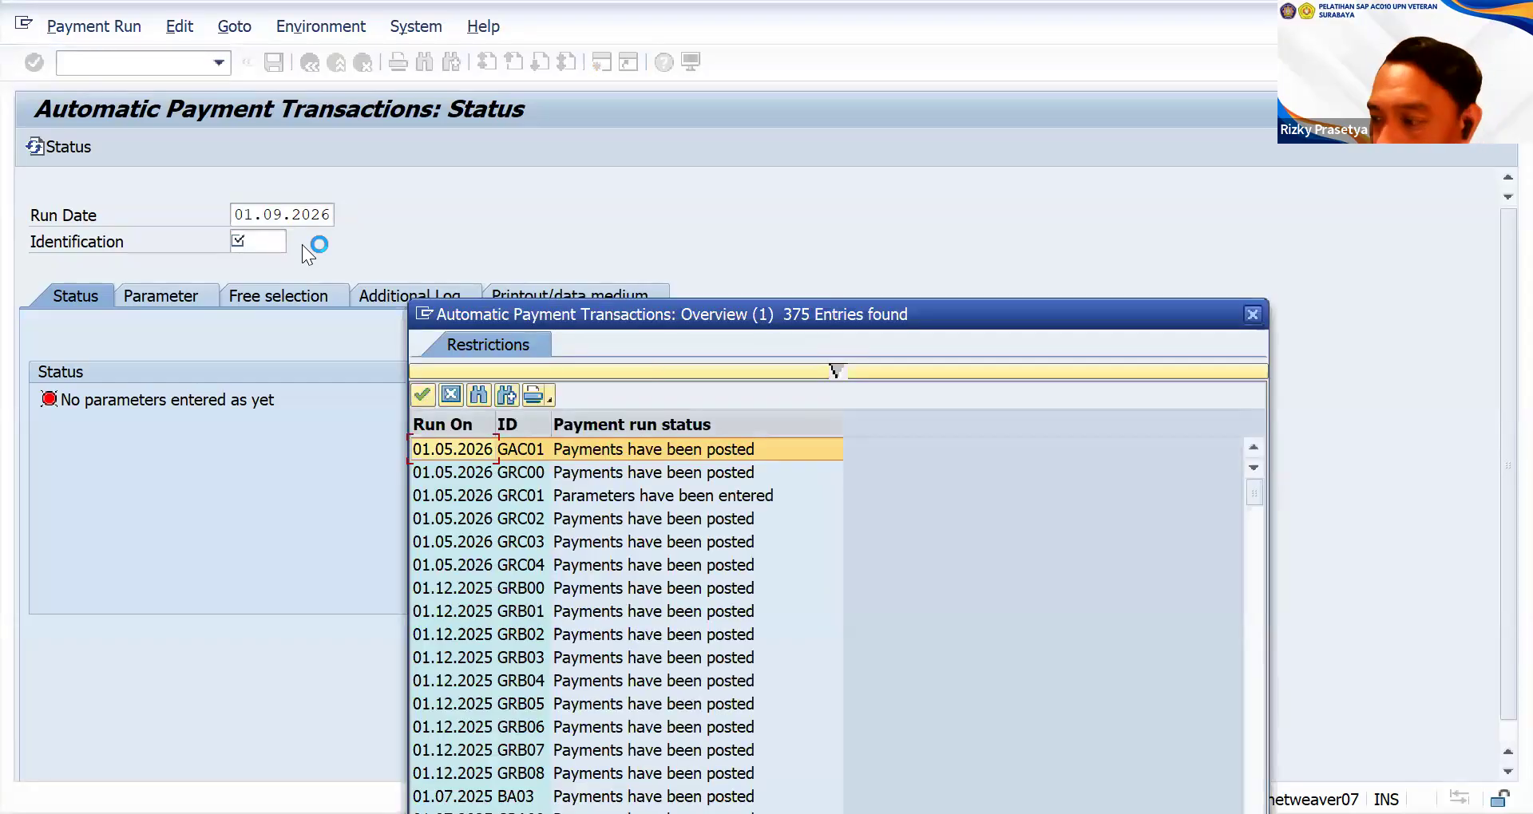
scroll(708, 707, "down", 1)
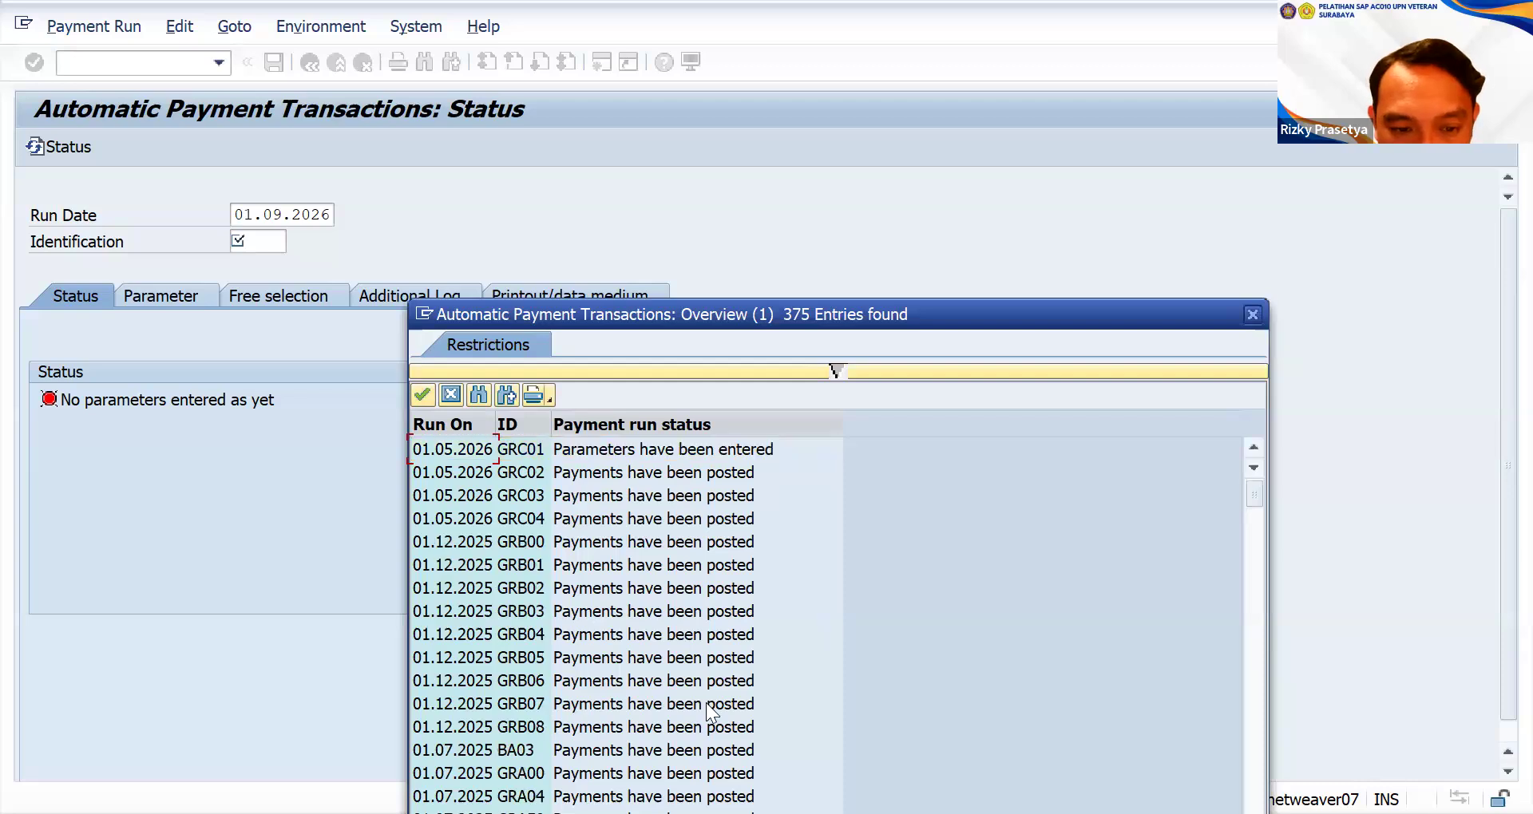
scroll(714, 702, "down", 2)
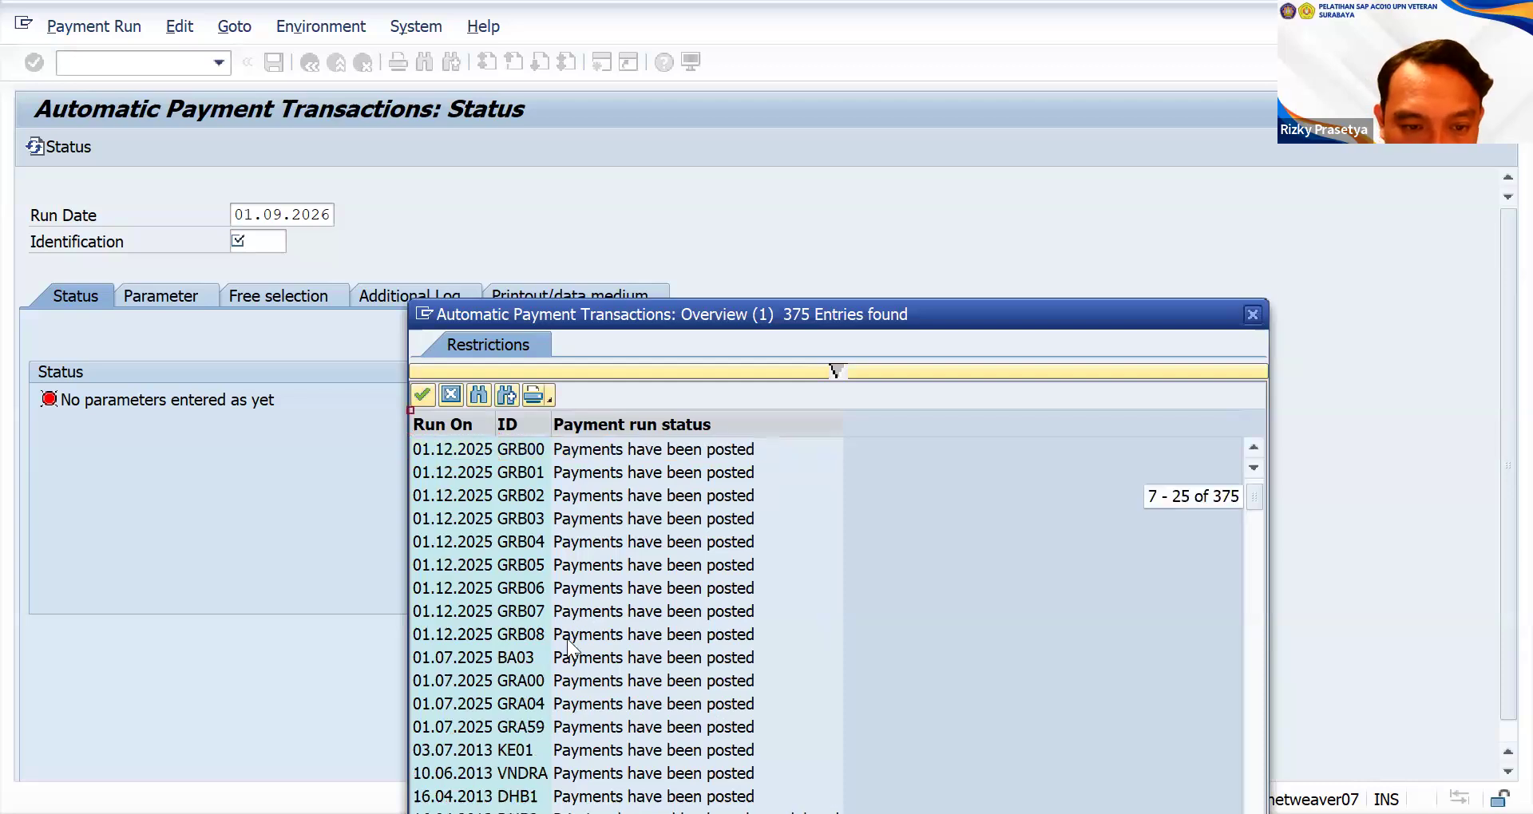
scroll(601, 641, "down", 1)
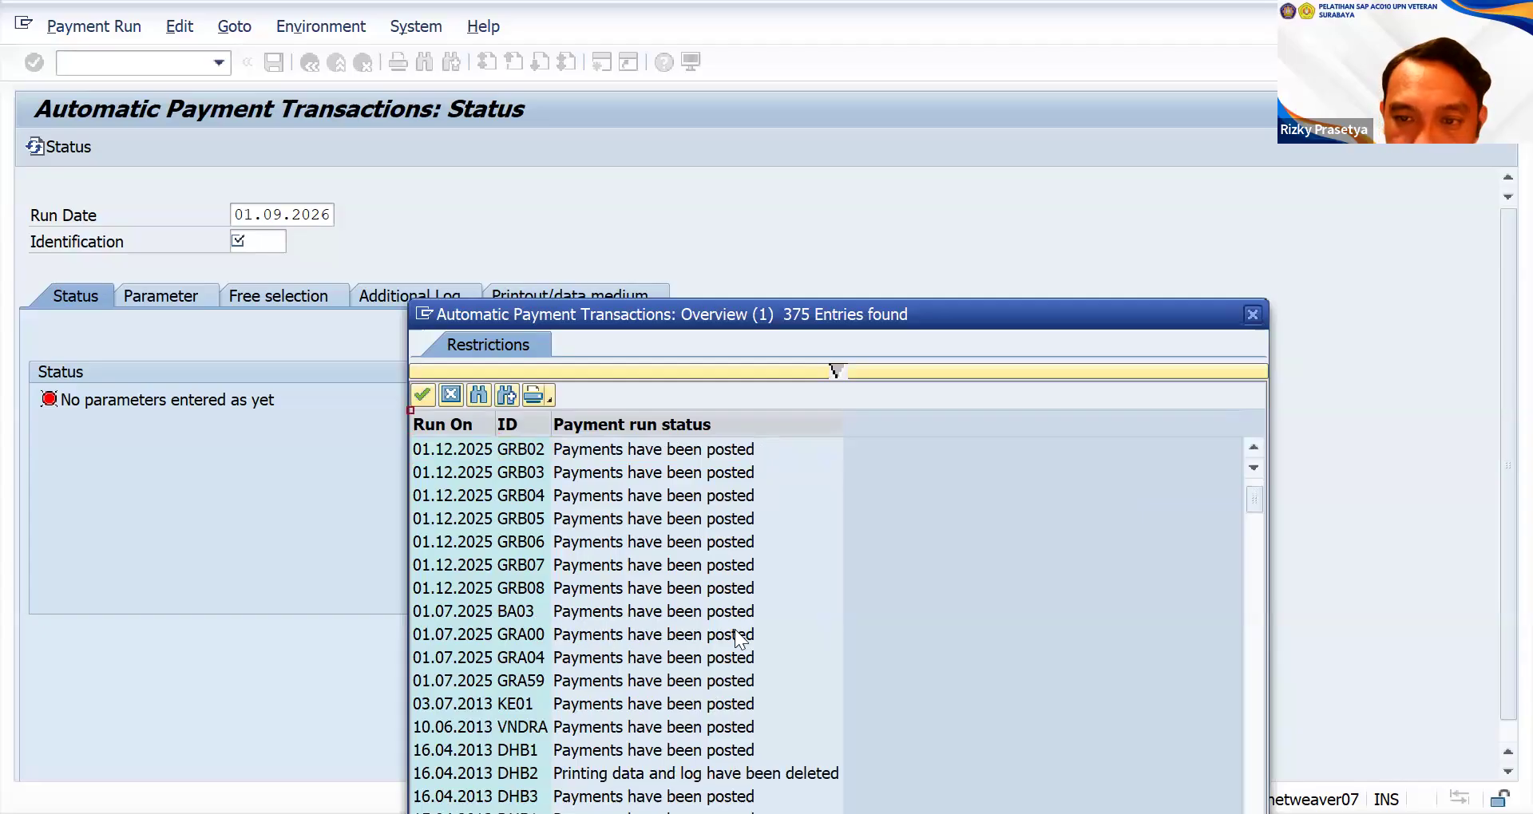
scroll(735, 635, "down", 8)
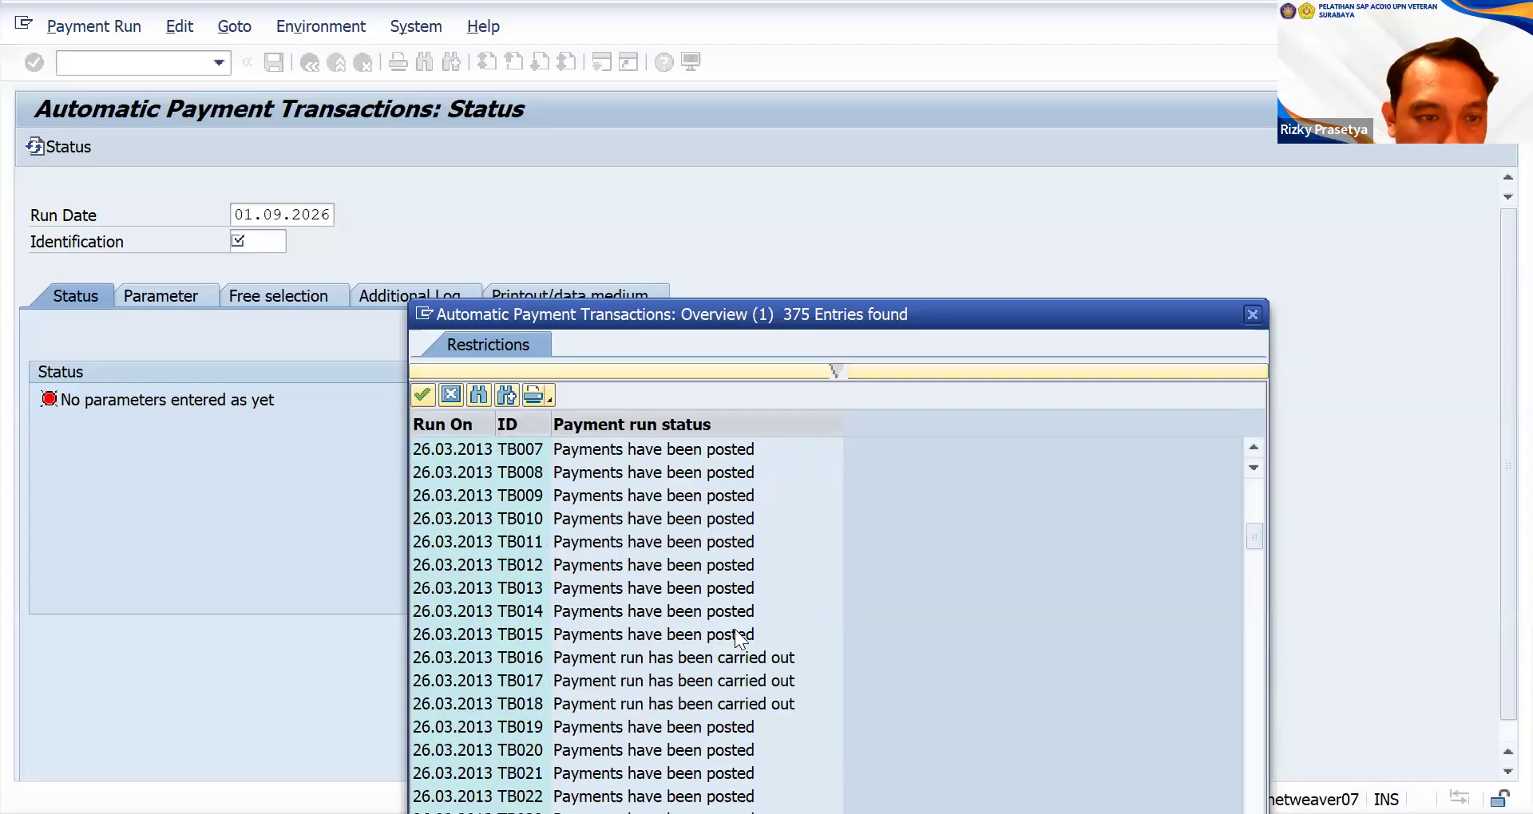
key("Escape")
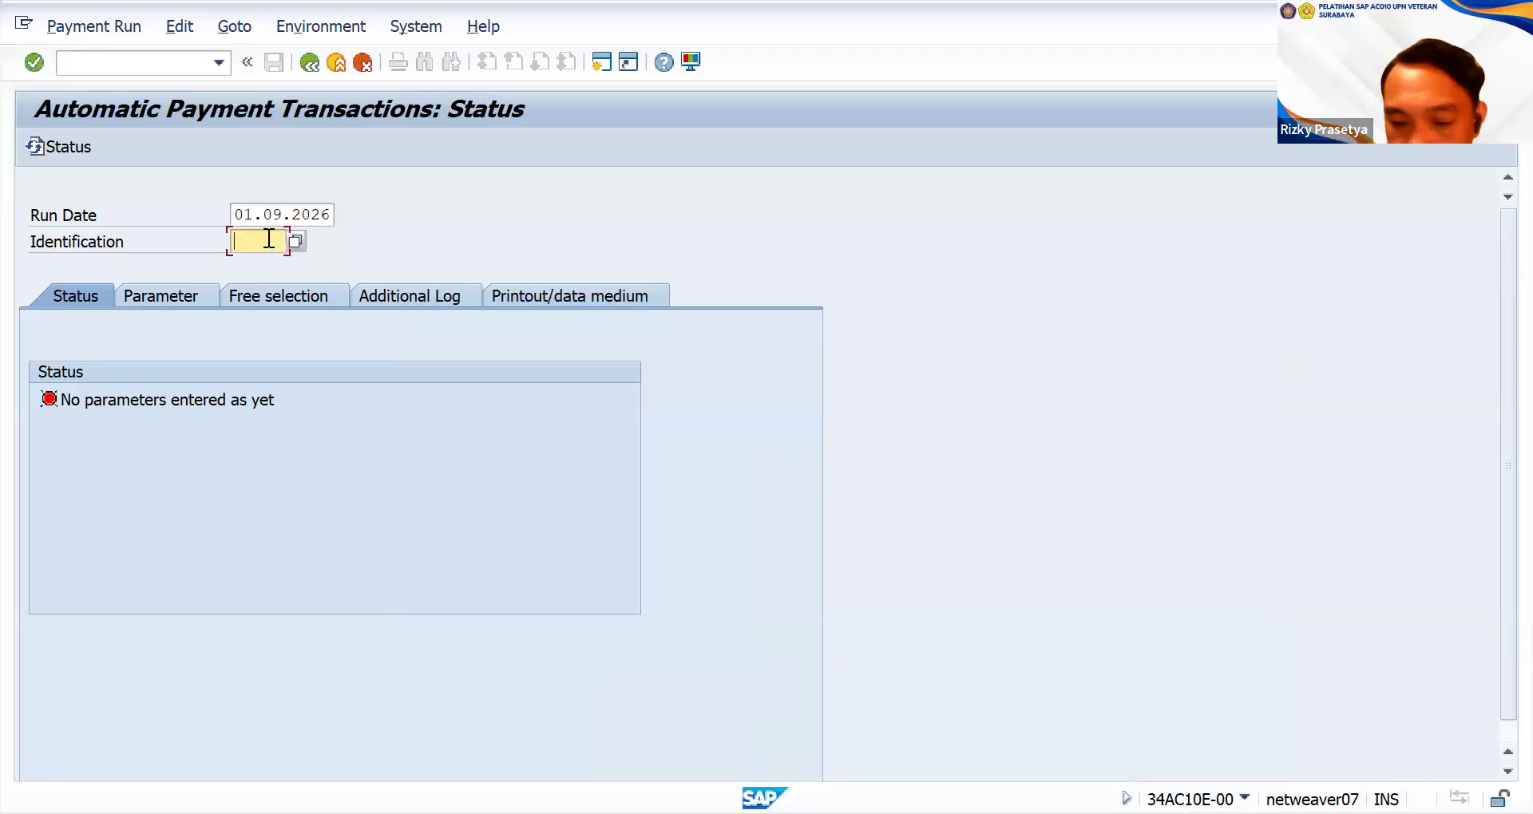
- Enter BA00 as the identification of the payment run
type("BA")
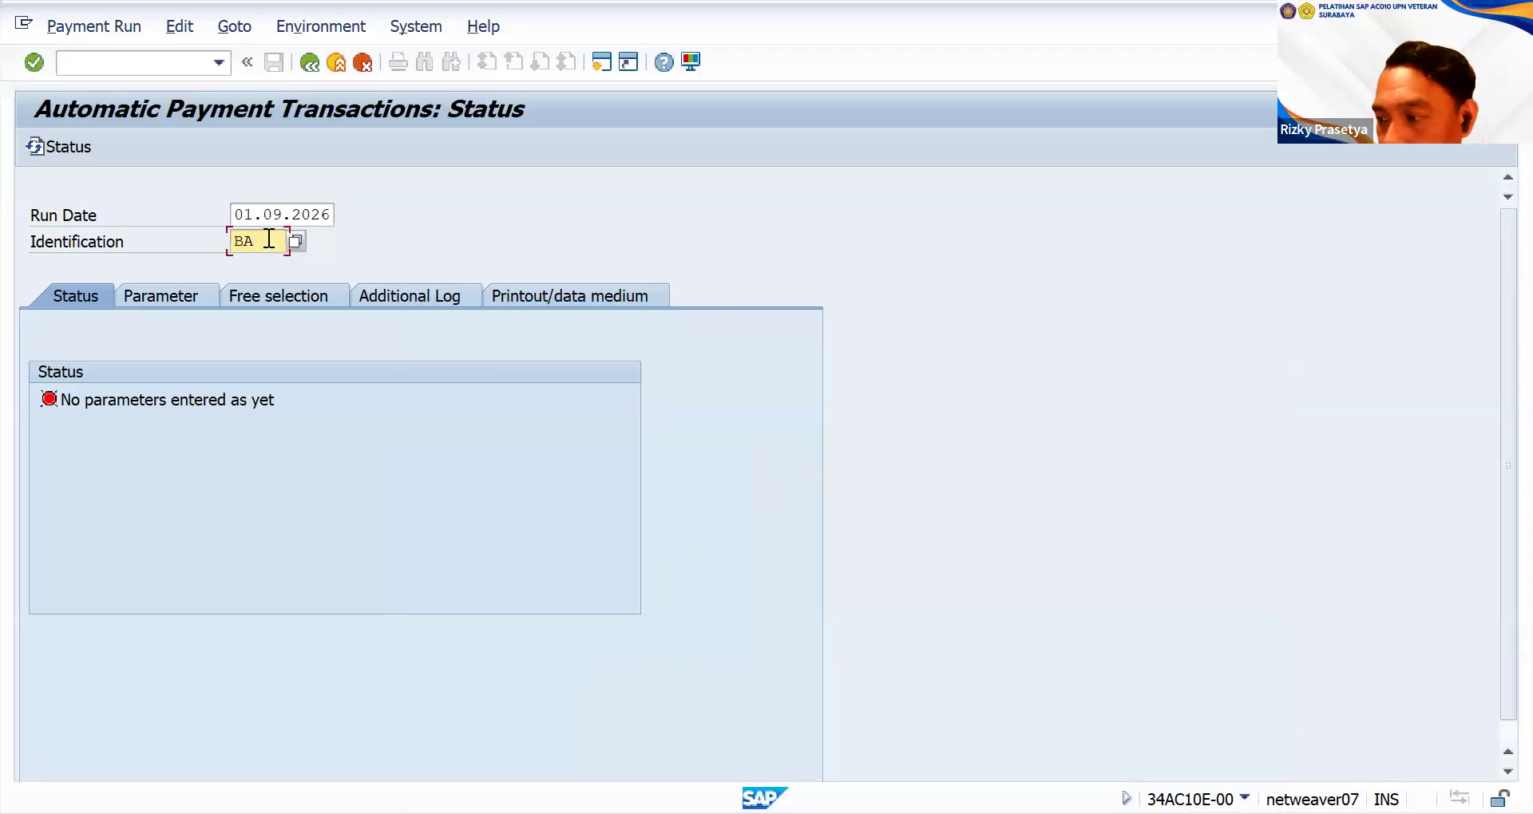
type("00")
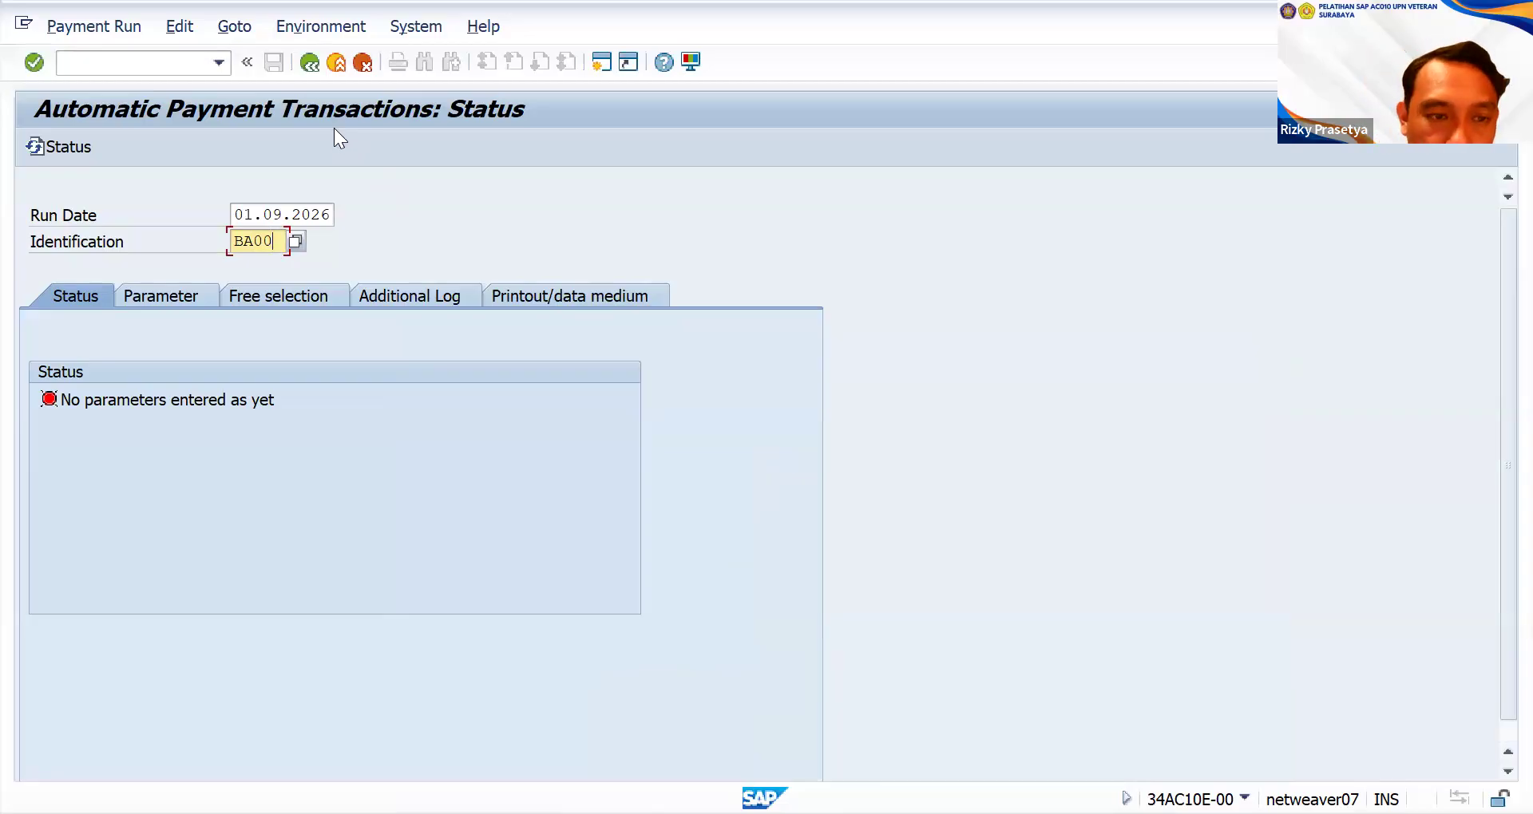
key("shift+Tab")
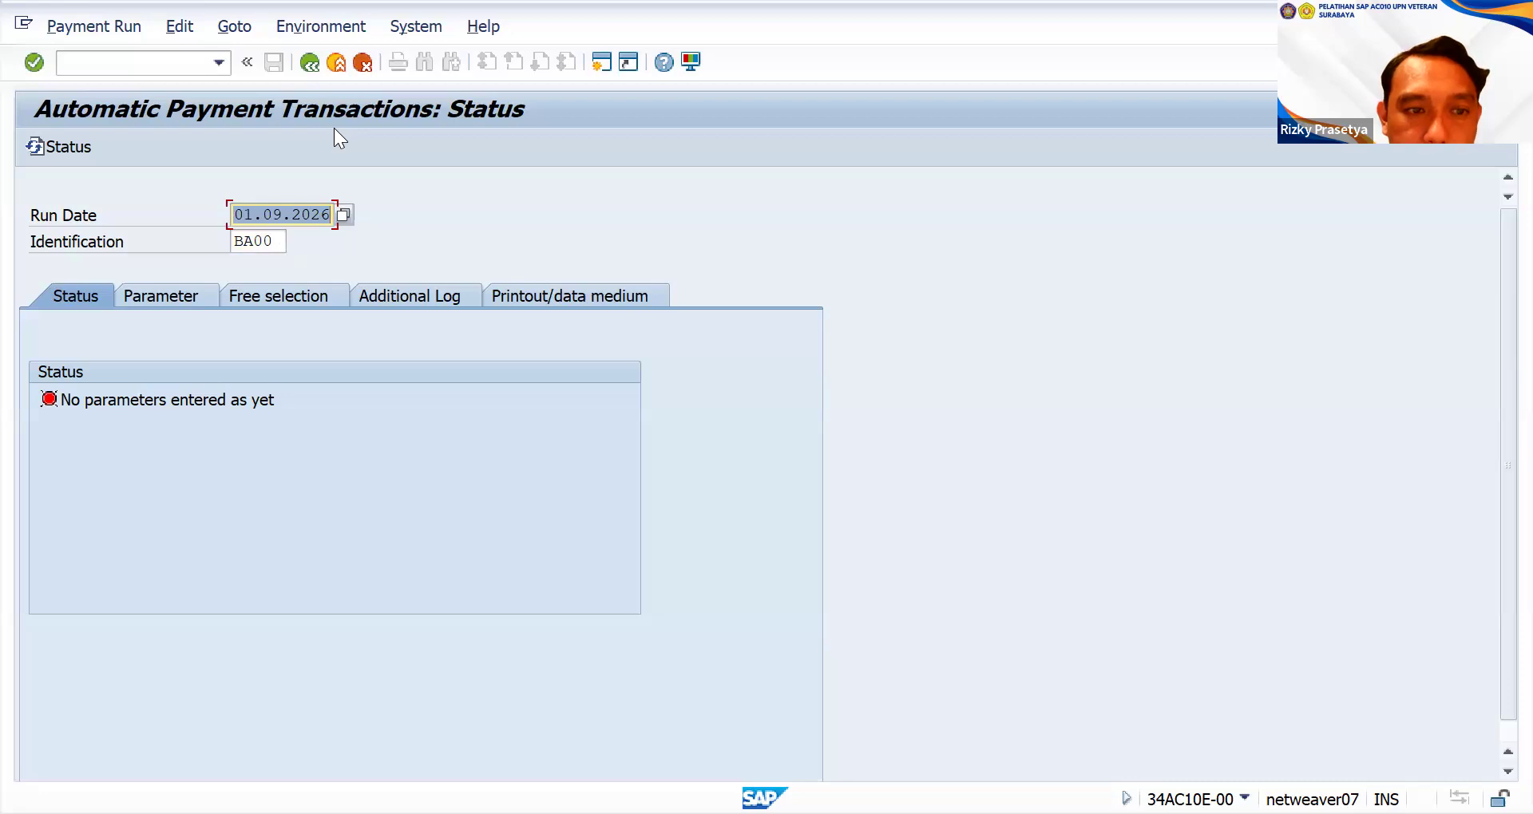
left_click(336, 214)
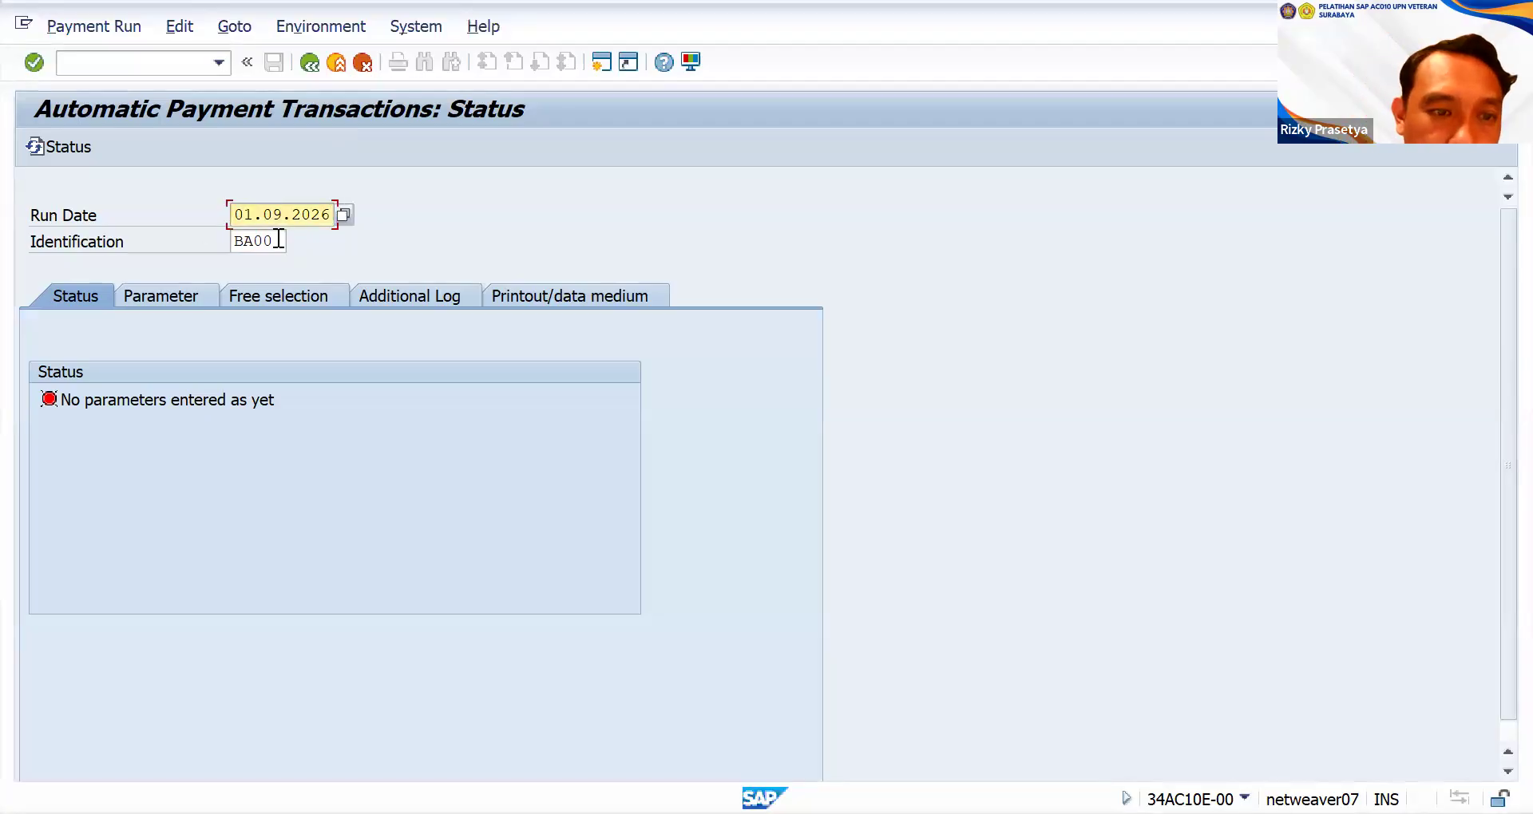
- Replace the payment run's identification with BE00
left_click(272, 240)
key("BackSpace")
key("BackSpace")
key("BackSpace")
key("BackSpace")
type("BE00")
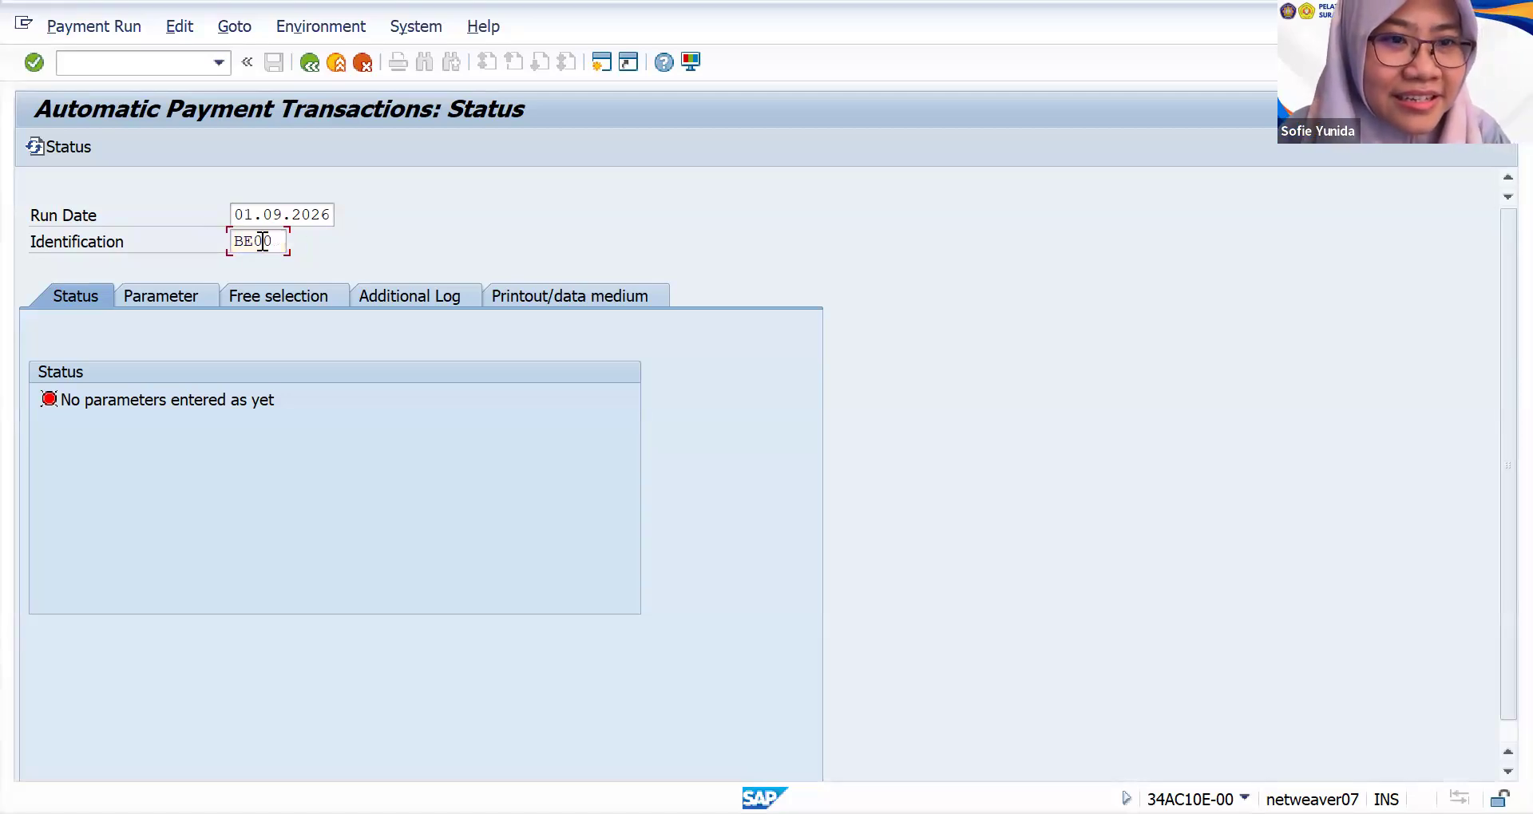
key("shift+Tab")
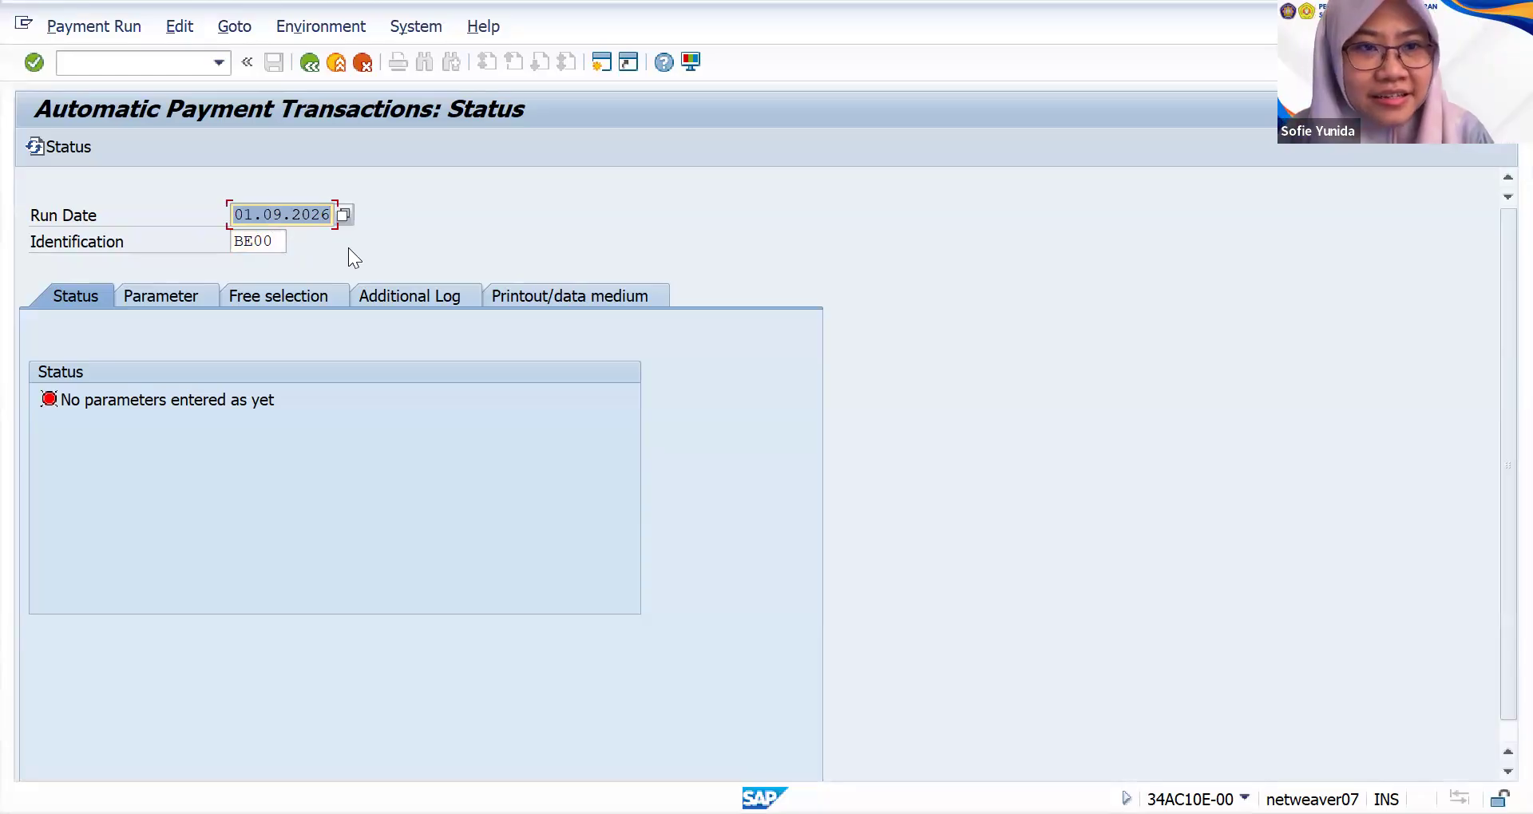
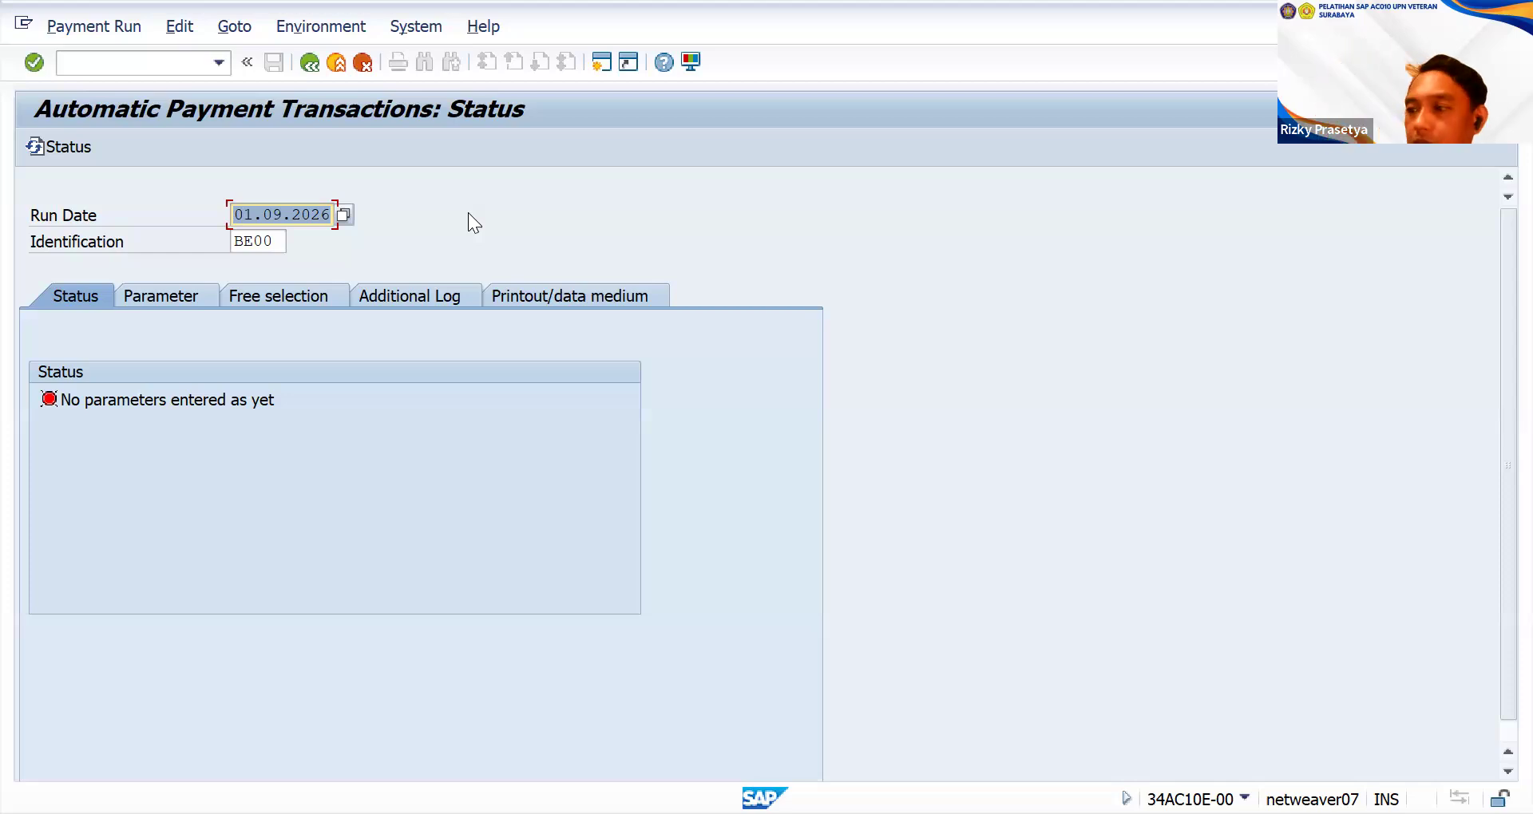
- Leave the automatic payment run without entering parameters and collapse the Periodic Processing folder under Accounts Payable
left_click(364, 63)
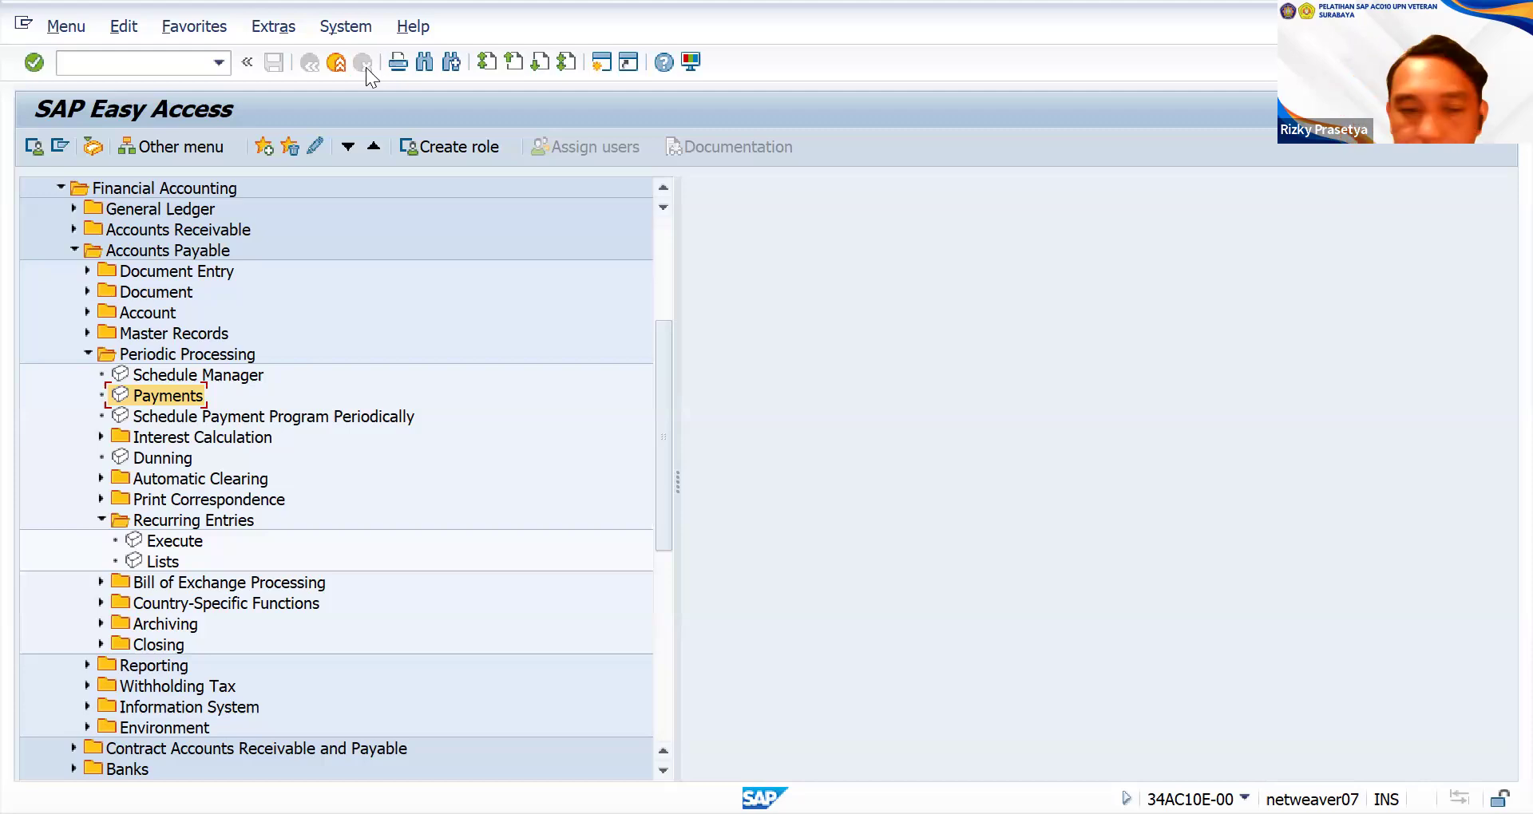
left_click(89, 353)
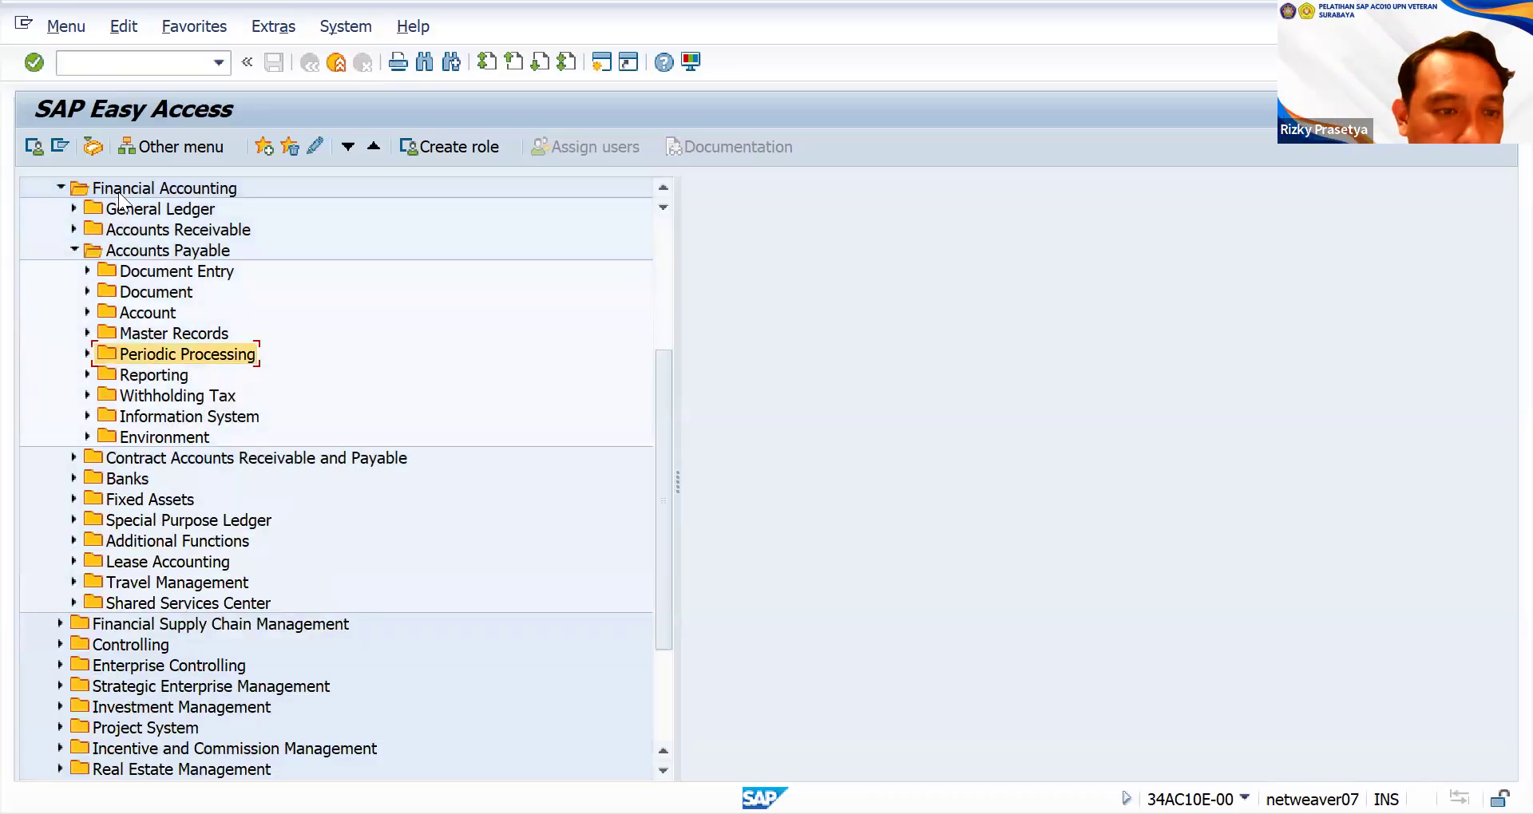
scroll(164, 264, "up", 1)
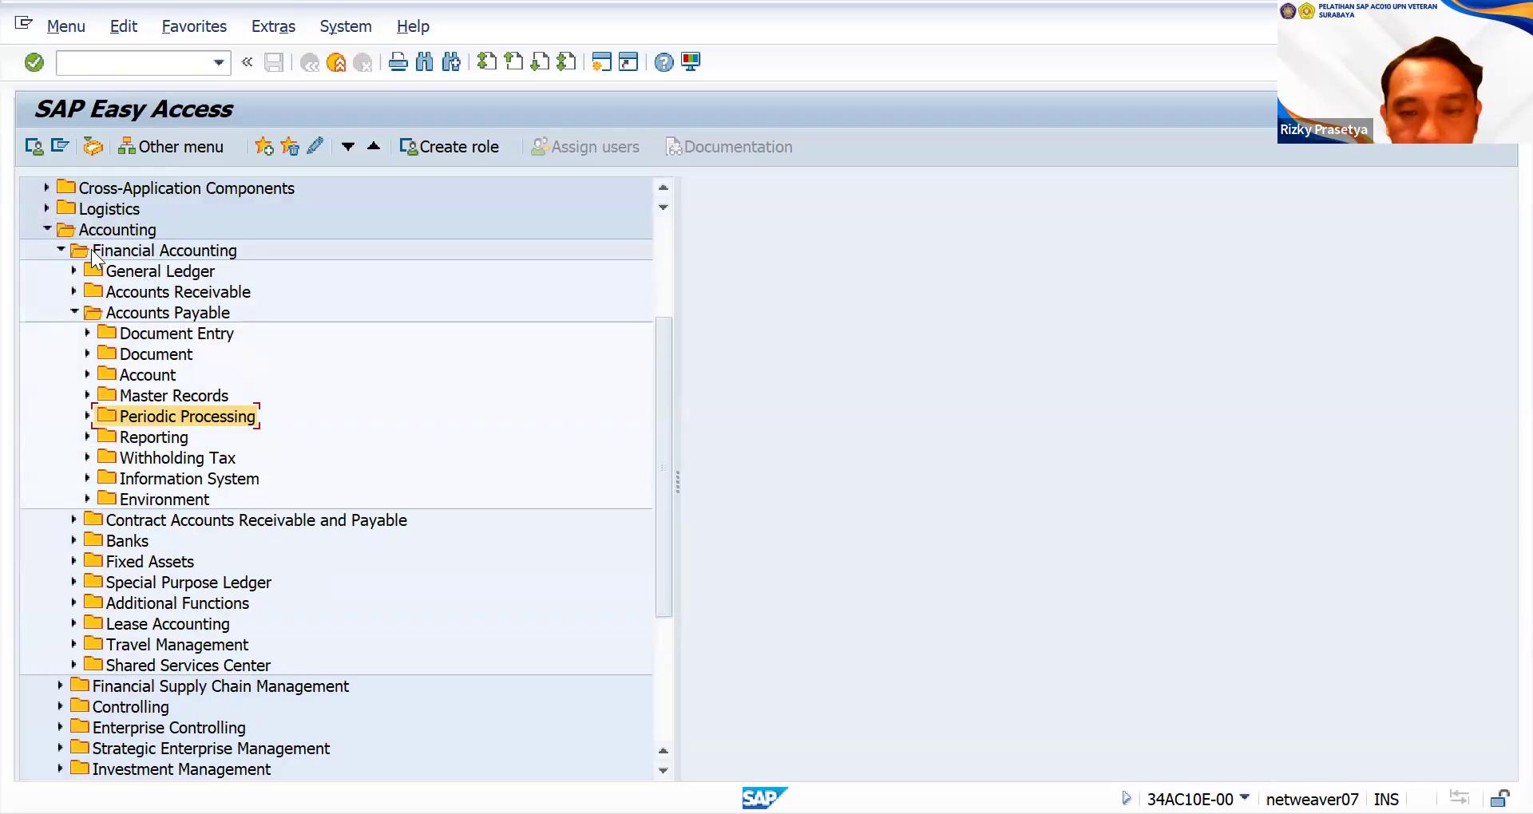
- Open the Due Date Analysis for Open Items report among the vendor item reports of the Accounts Payable information system
left_click(82, 317)
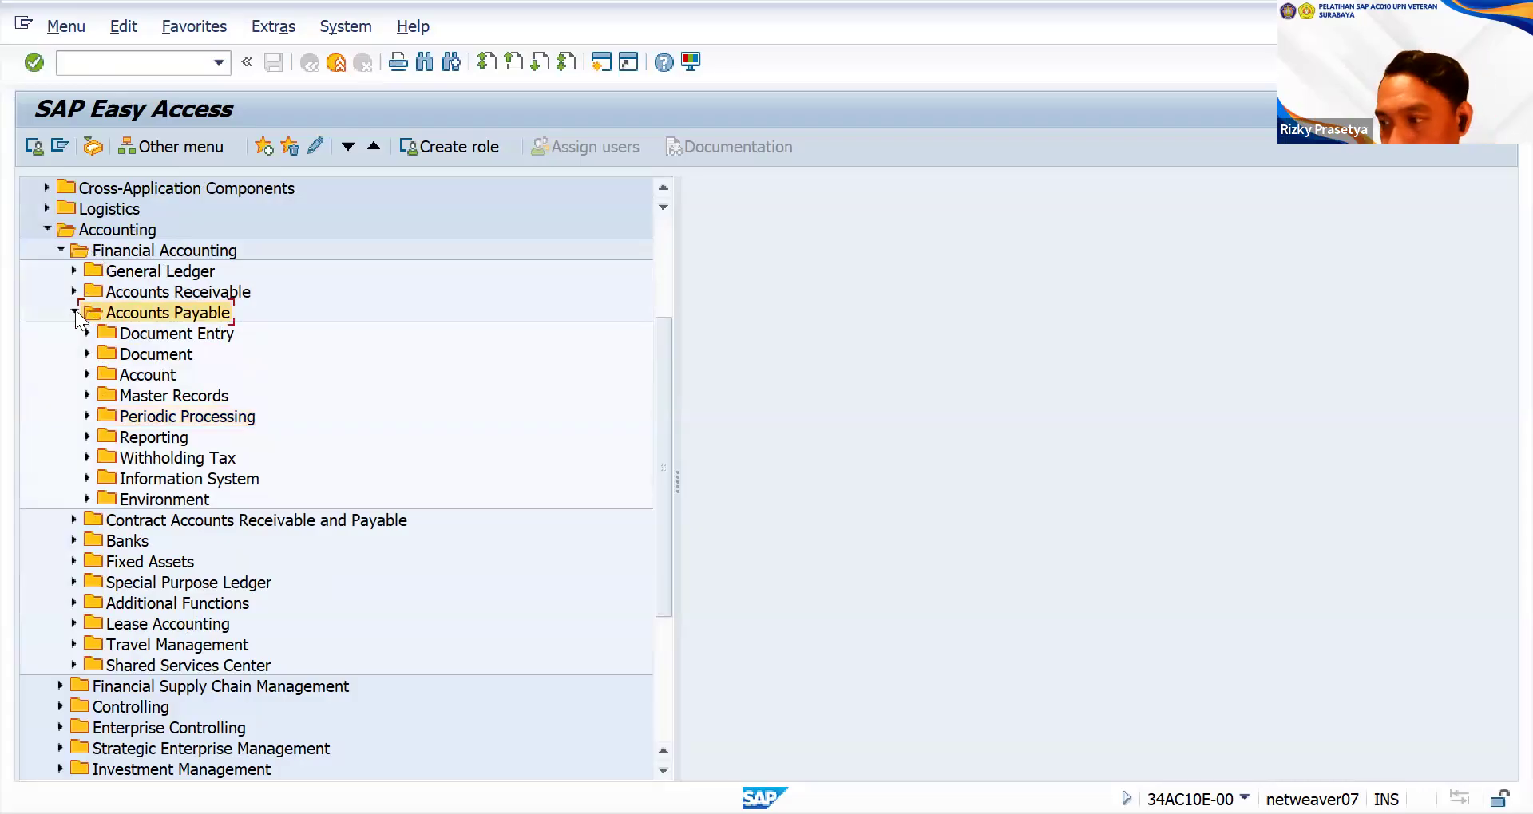
left_click(87, 478)
left_click(86, 476)
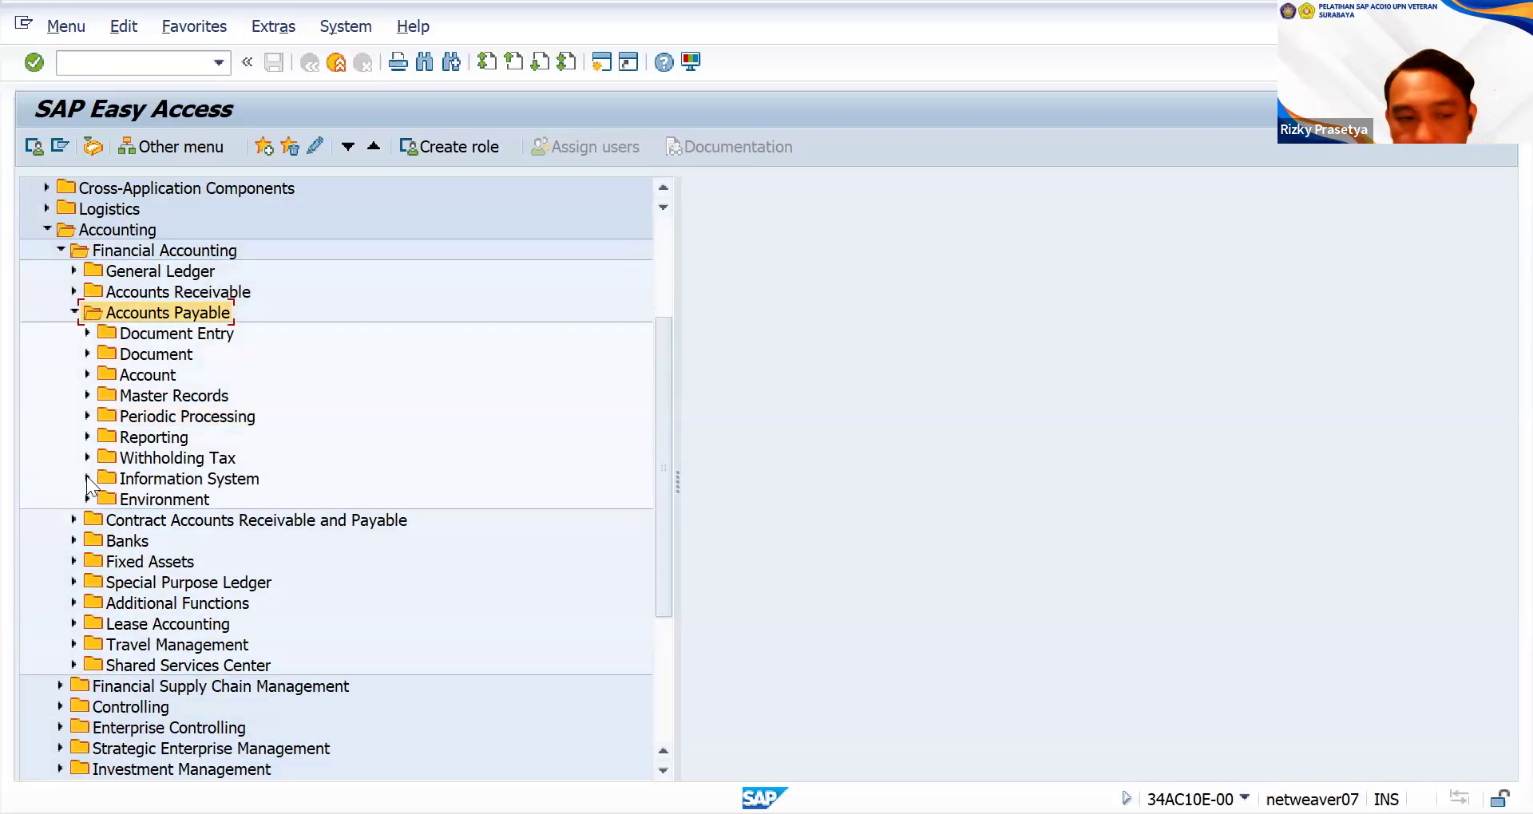
left_click(86, 475)
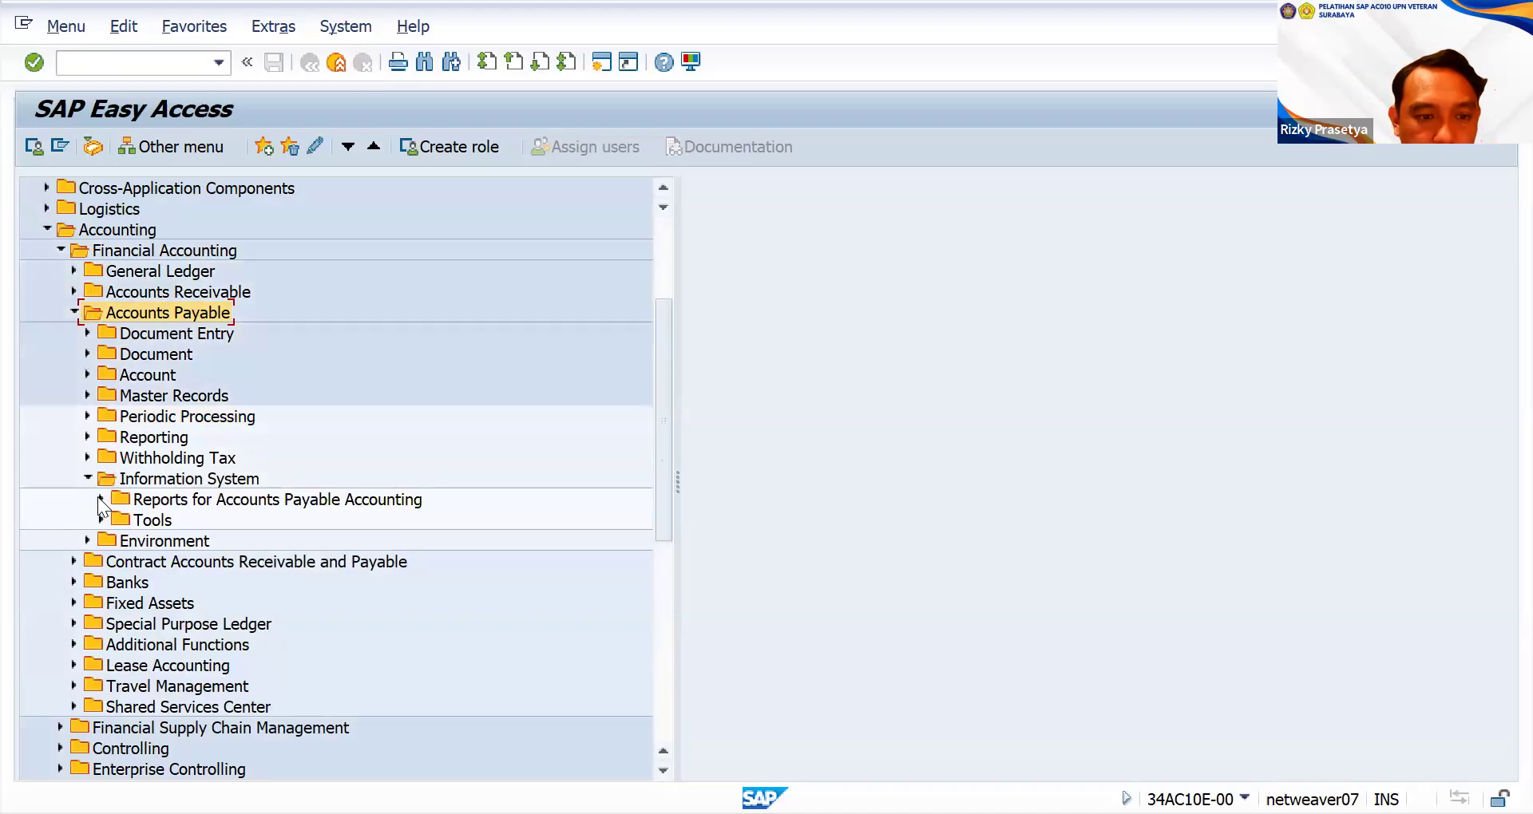
left_click(99, 498)
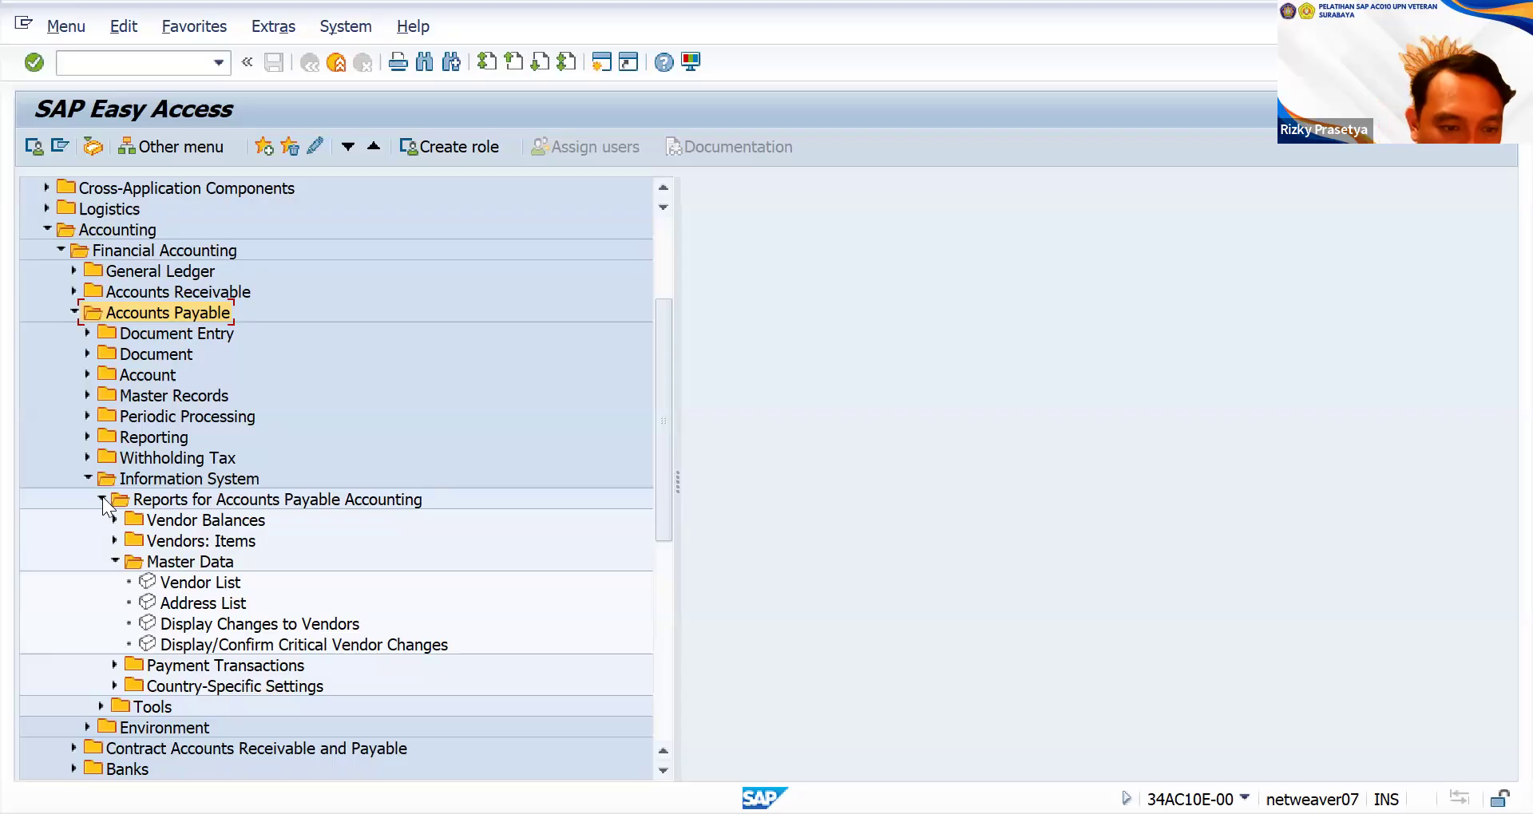
left_click(115, 541)
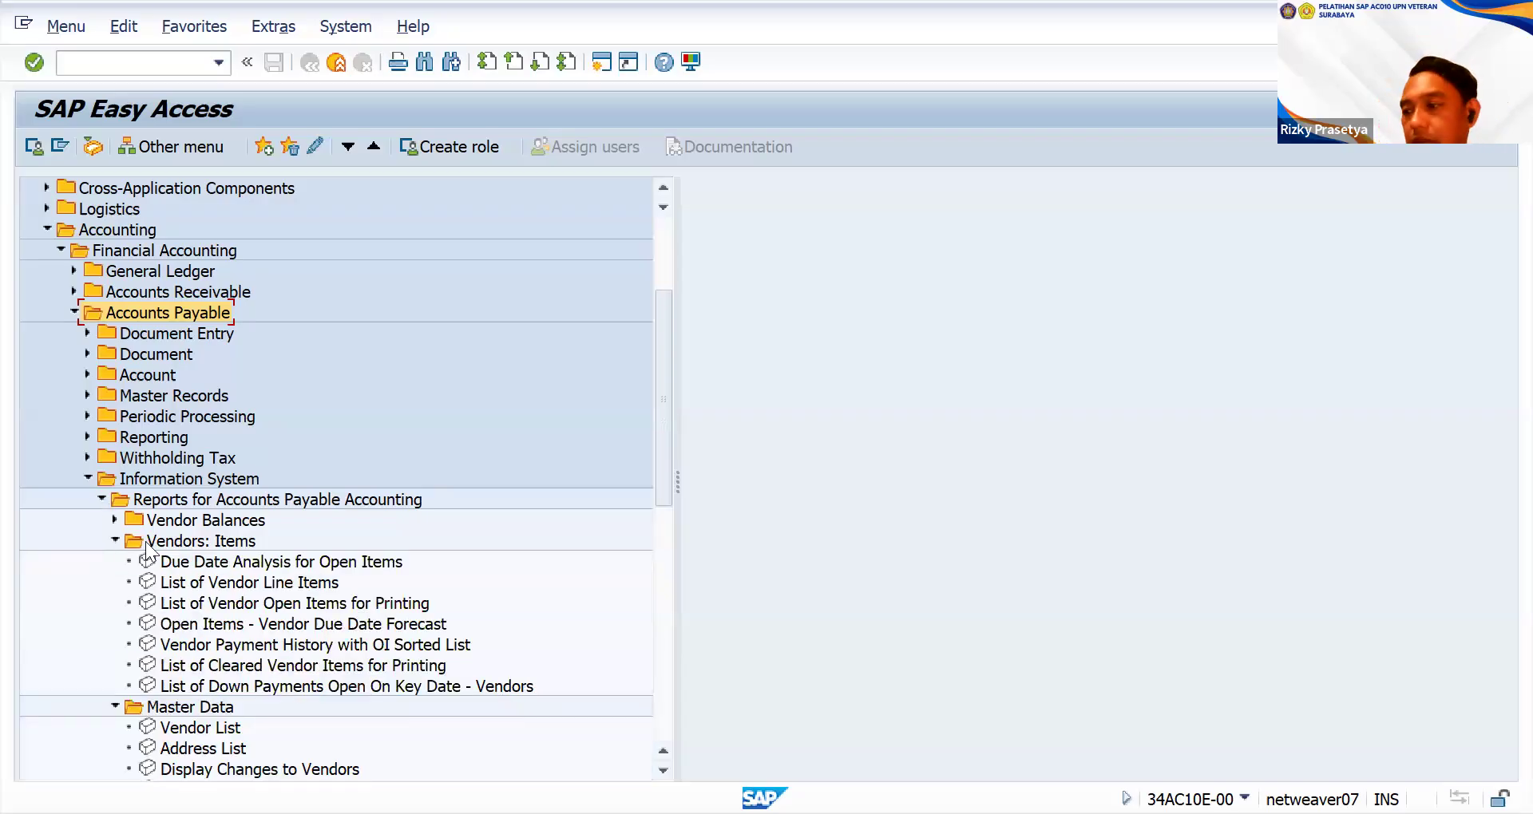
left_click(270, 562)
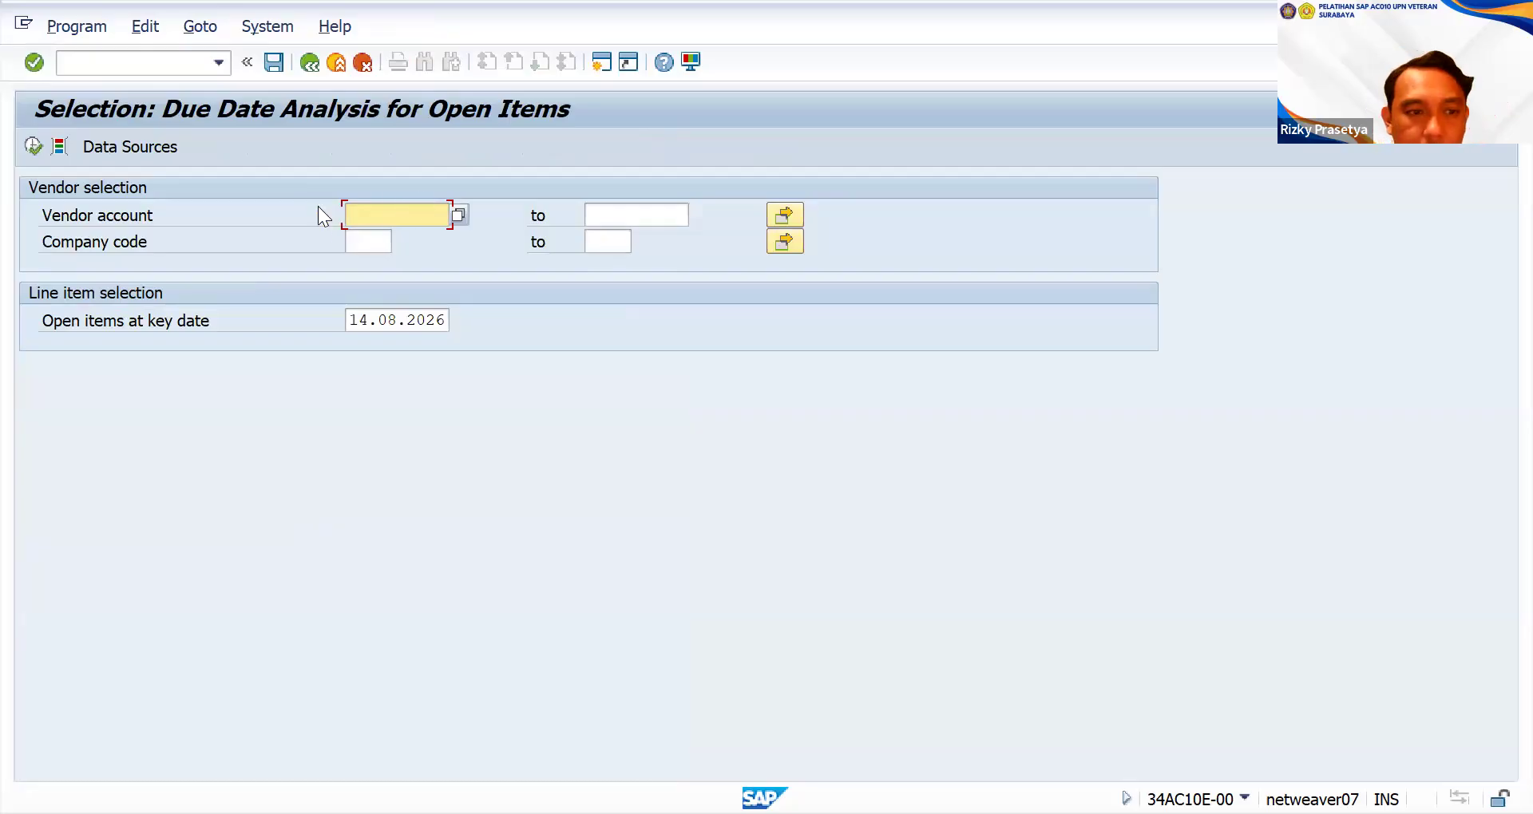
- Run the due date analysis of vendor open items for company code 1000
left_click(373, 233)
type("1000")
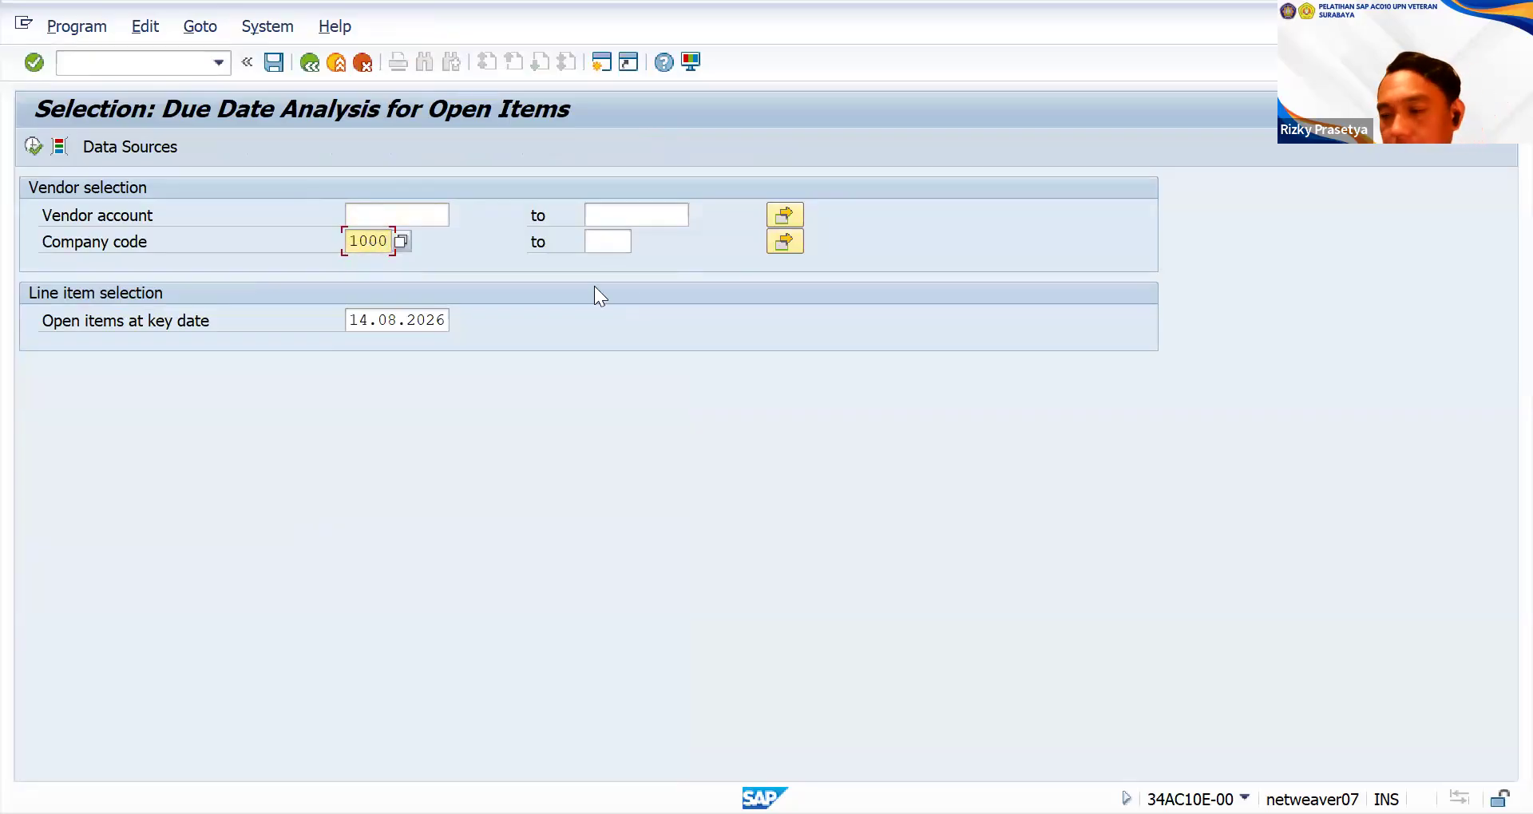
left_click(33, 146)
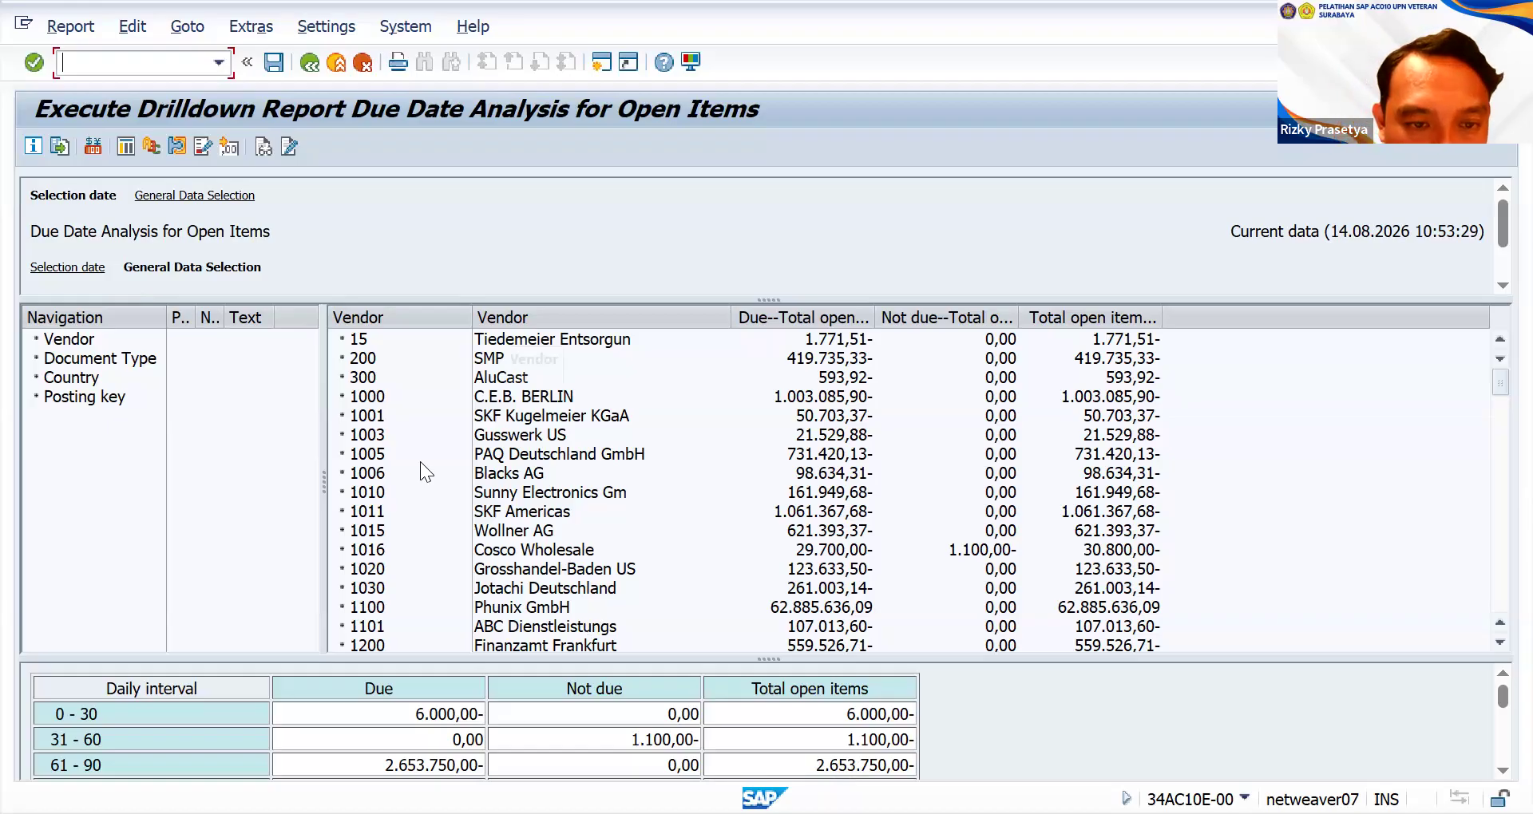
- Drill down into the first listed vendor's open items by document type and leave the report without saving its data
key("Tab")
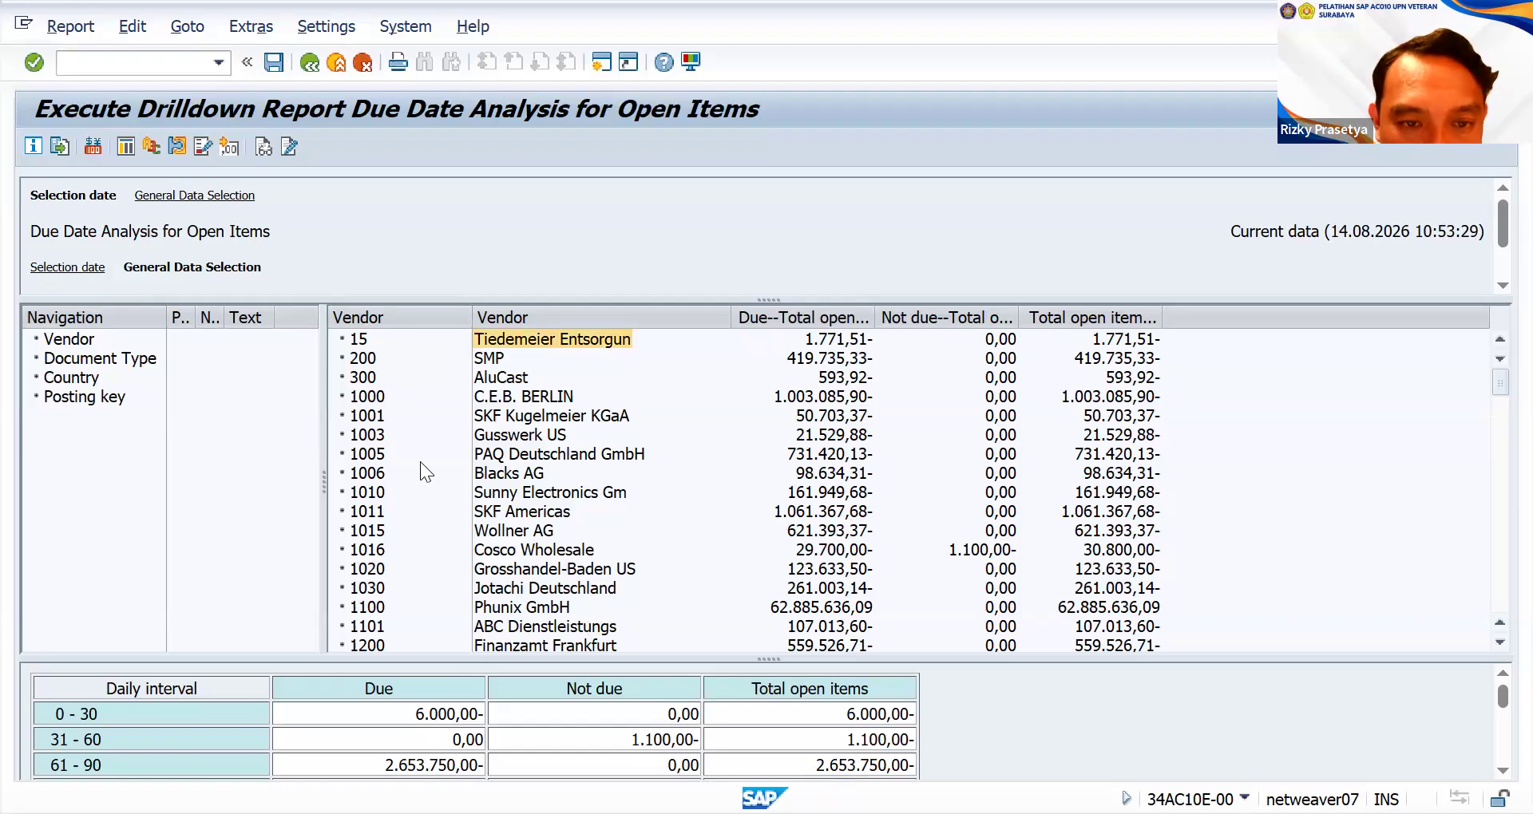
key("F2")
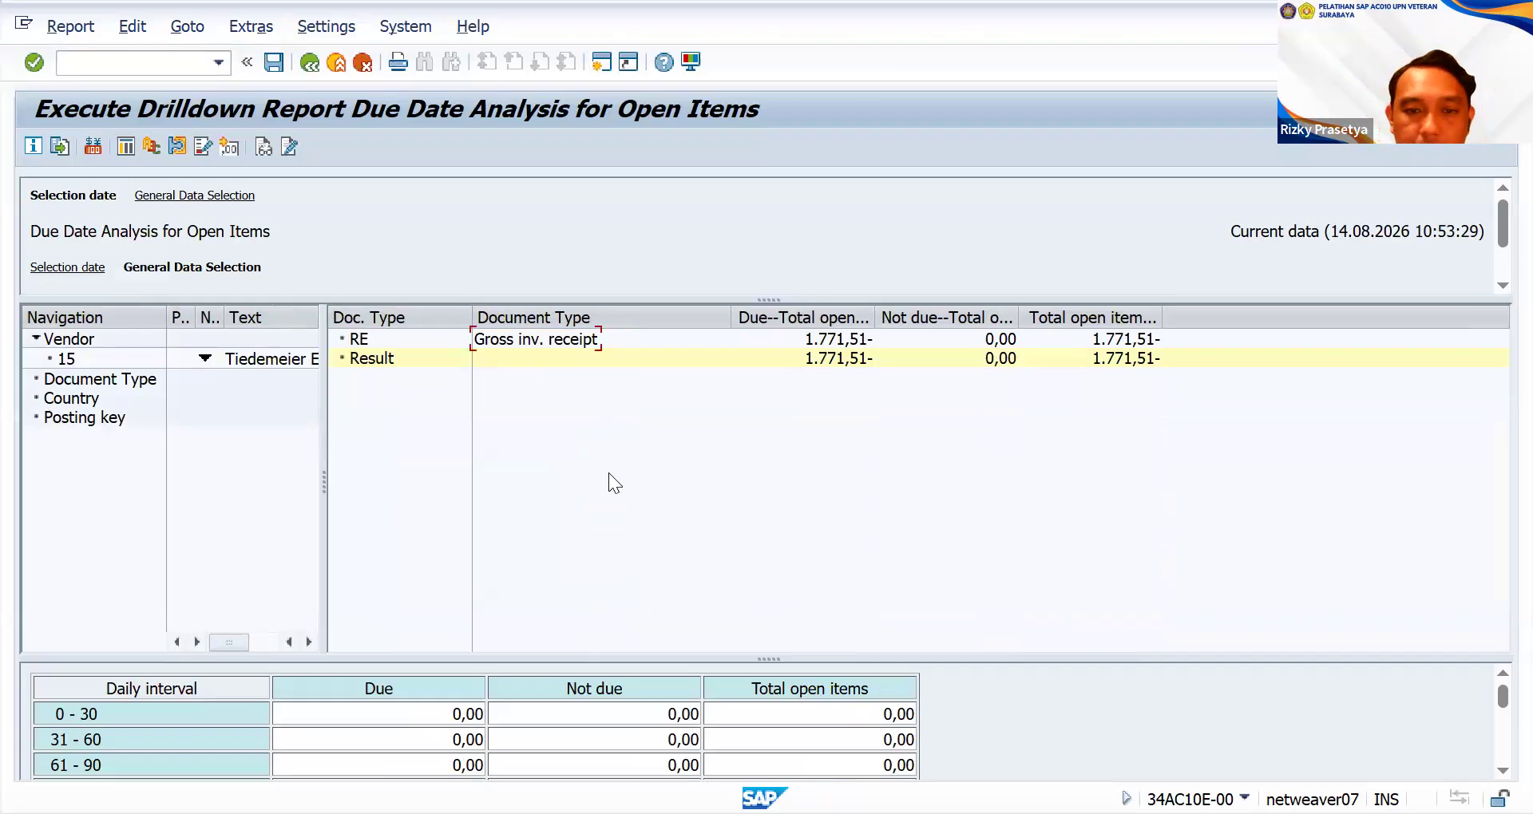
left_click(308, 63)
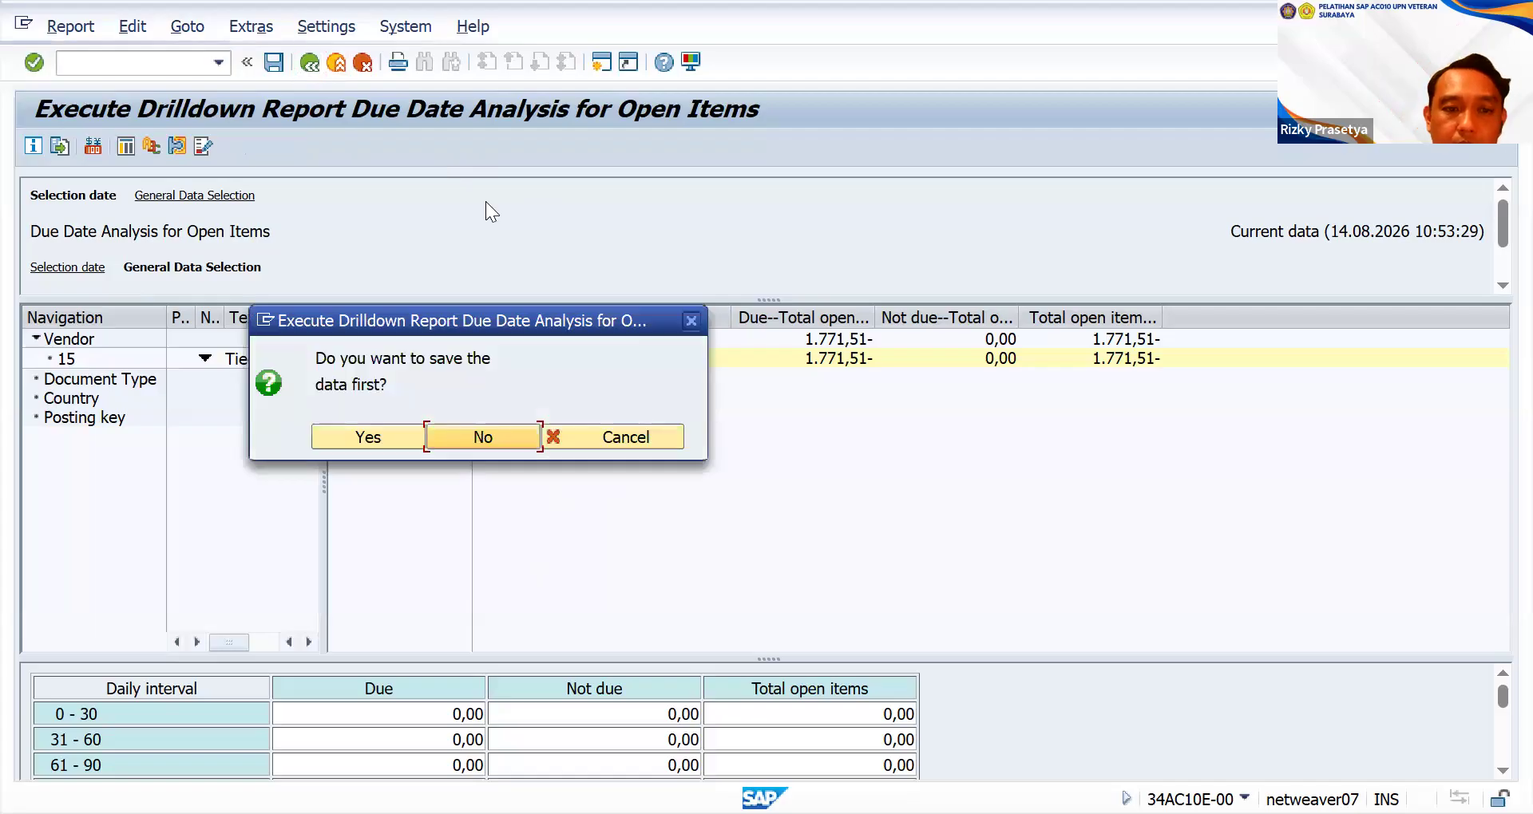
left_click(495, 437)
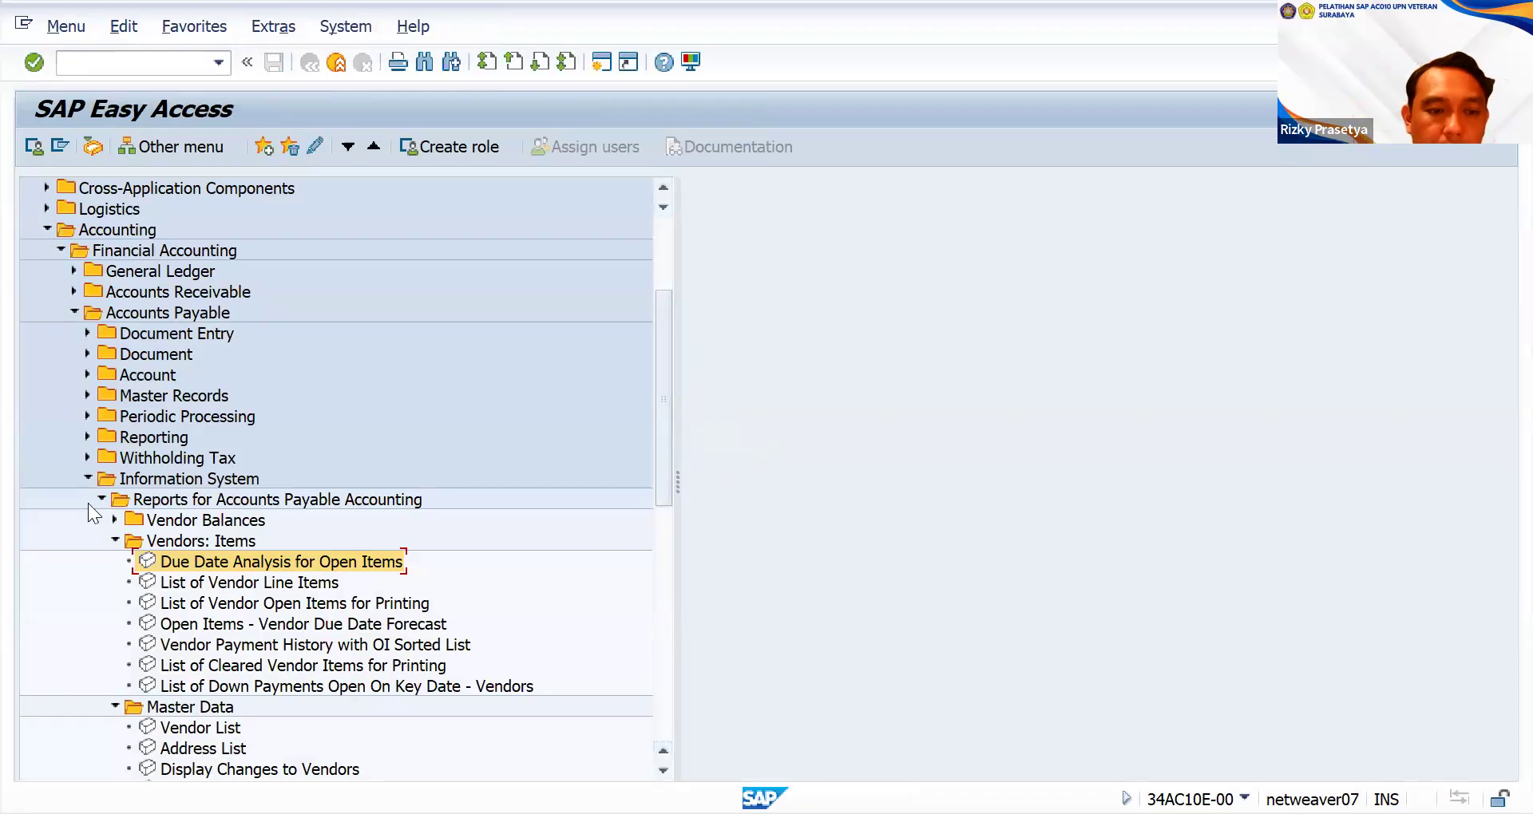
- Collapse the Information System, Accounts Payable, Financial Accounting and Accounting folders in the SAP menu
left_click(87, 478)
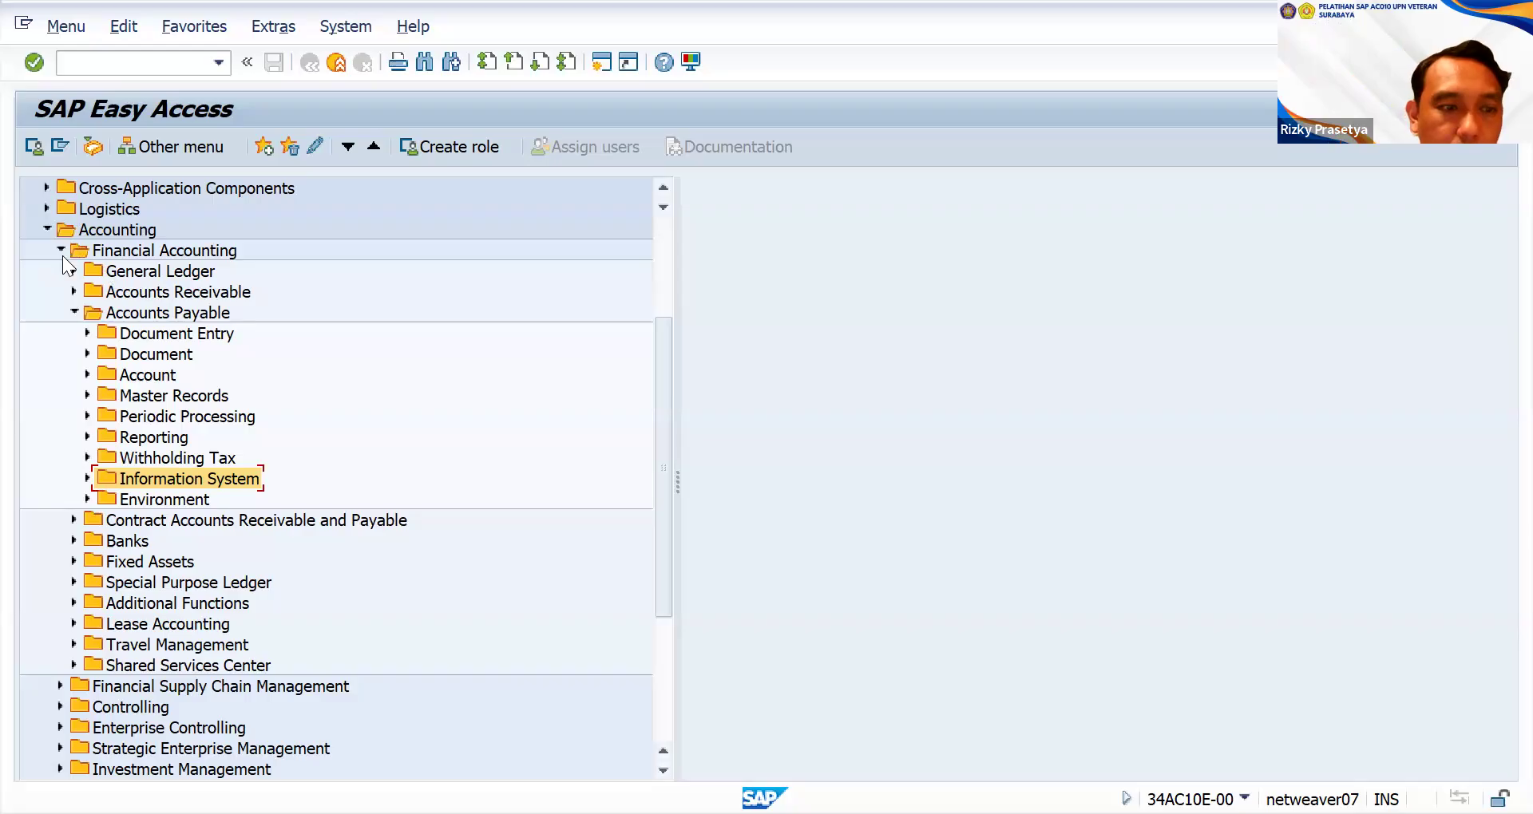
left_click(72, 313)
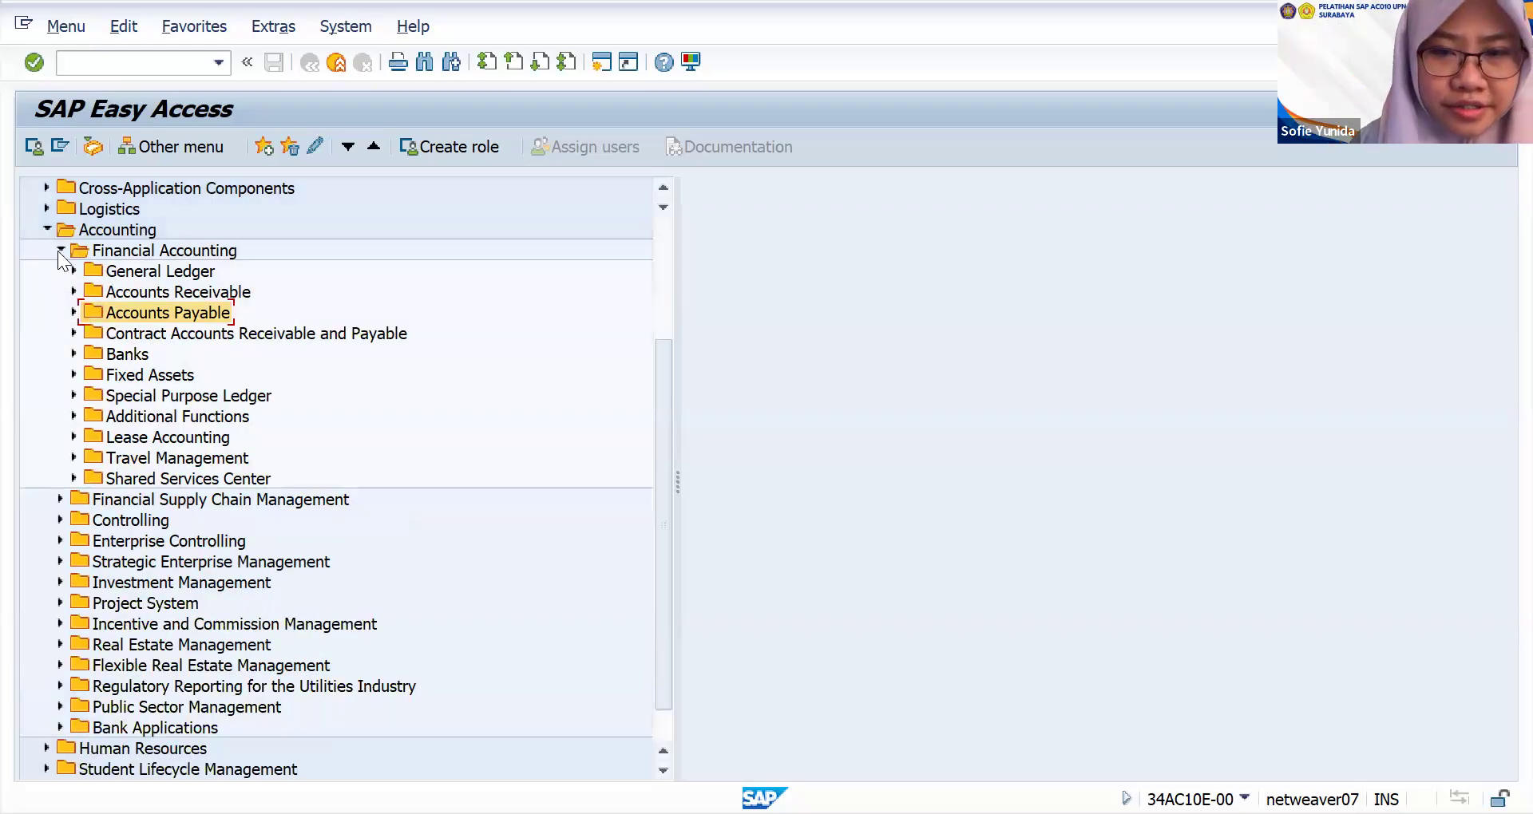
left_click(59, 251)
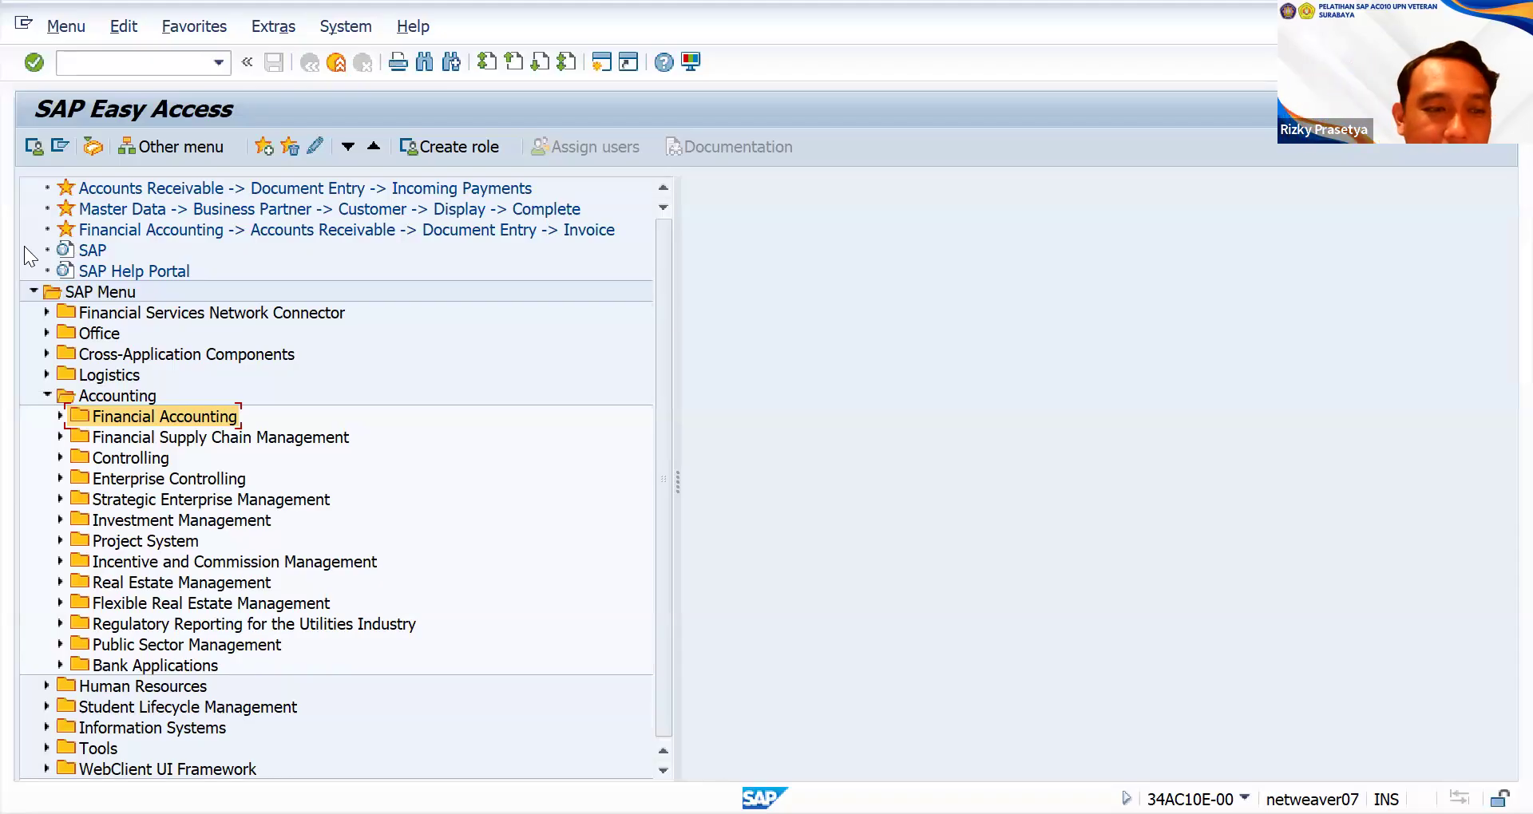
left_click(48, 394)
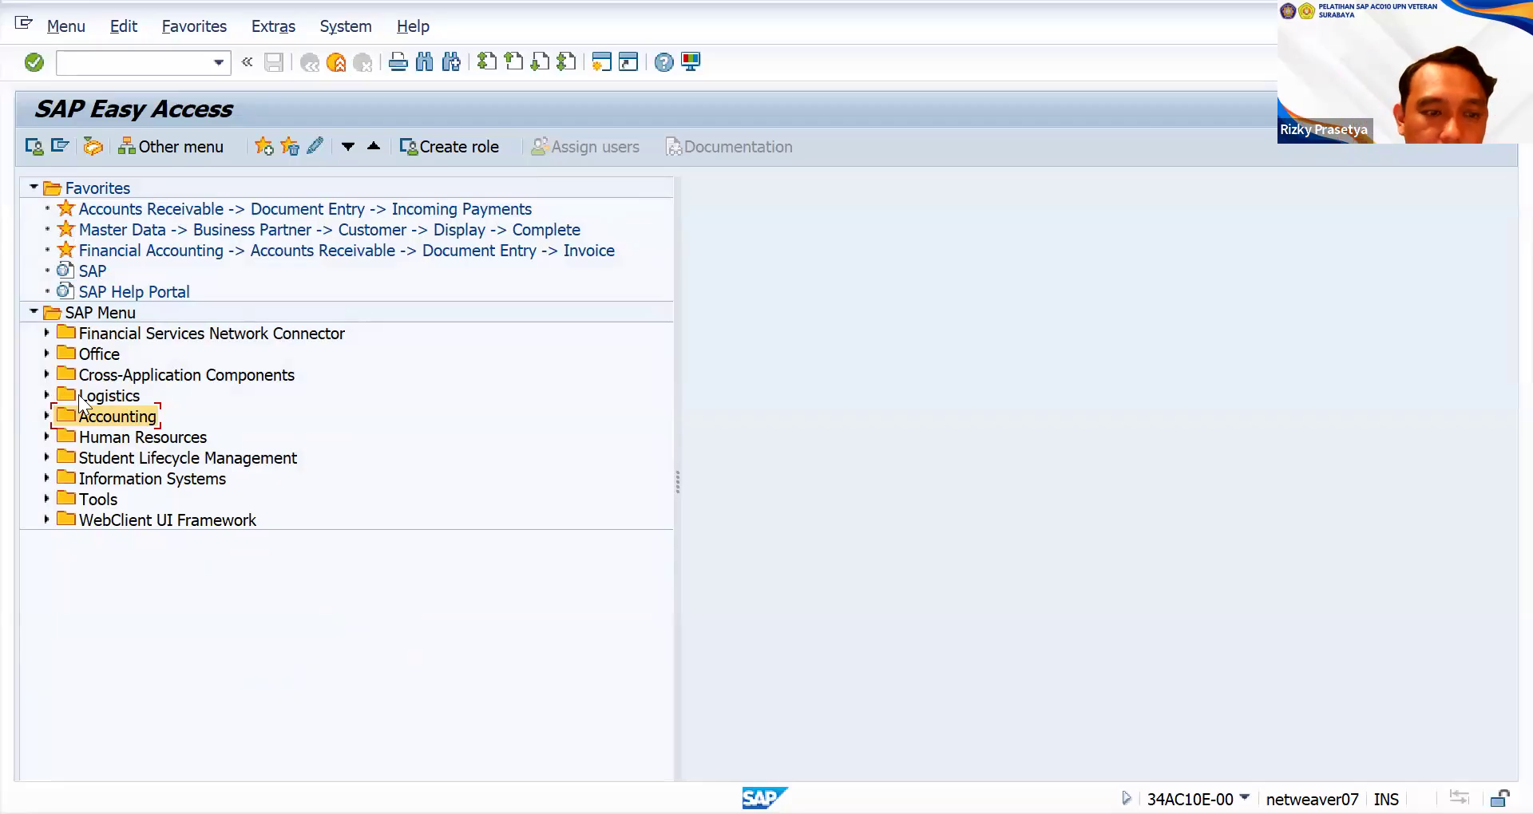
- Expand Logistics down to the Materials Management folders and collapse the Favorites folder
left_click(48, 396)
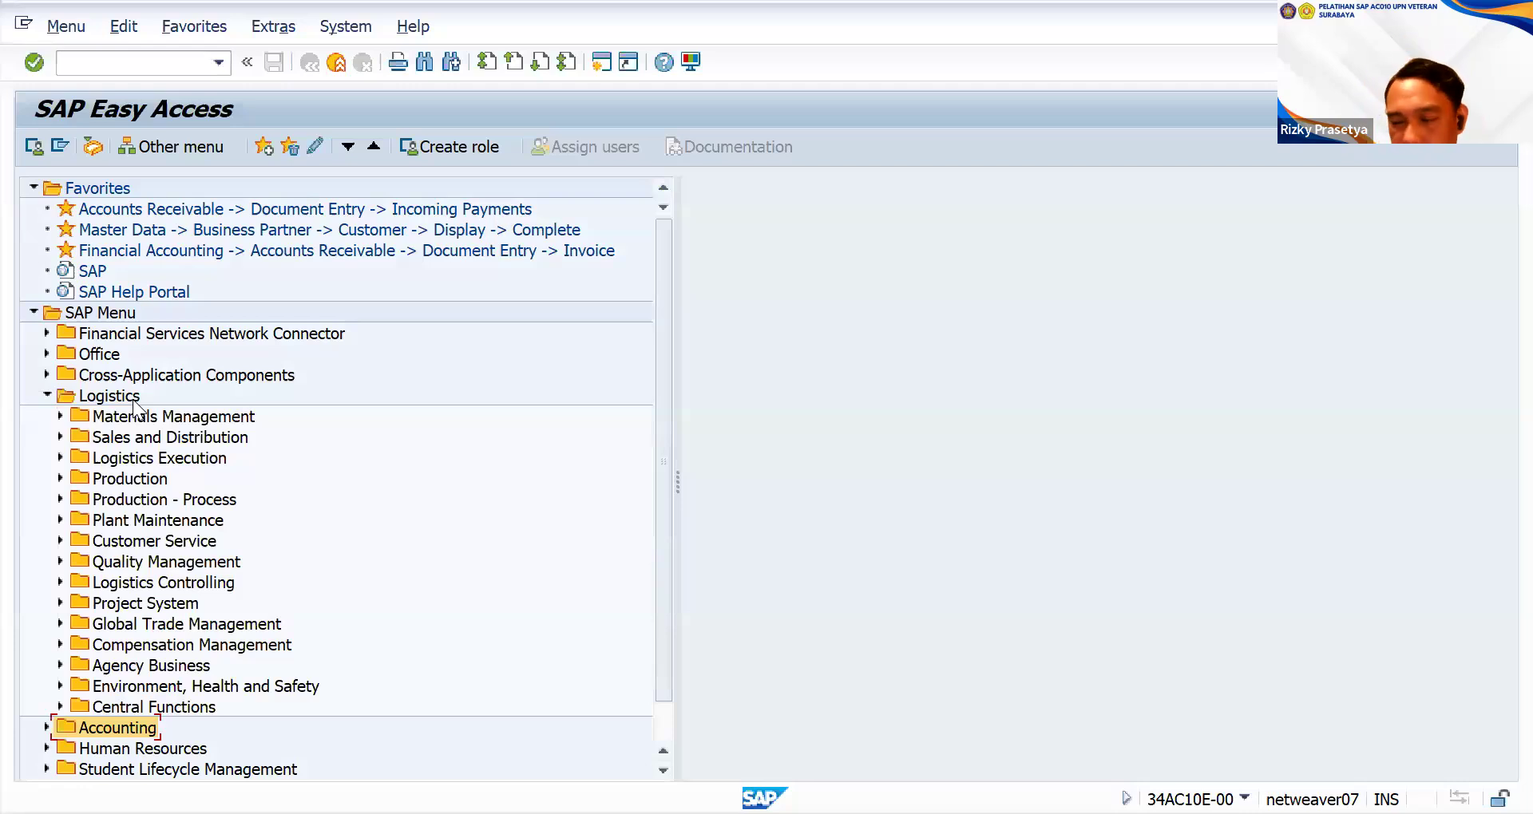
left_click(60, 416)
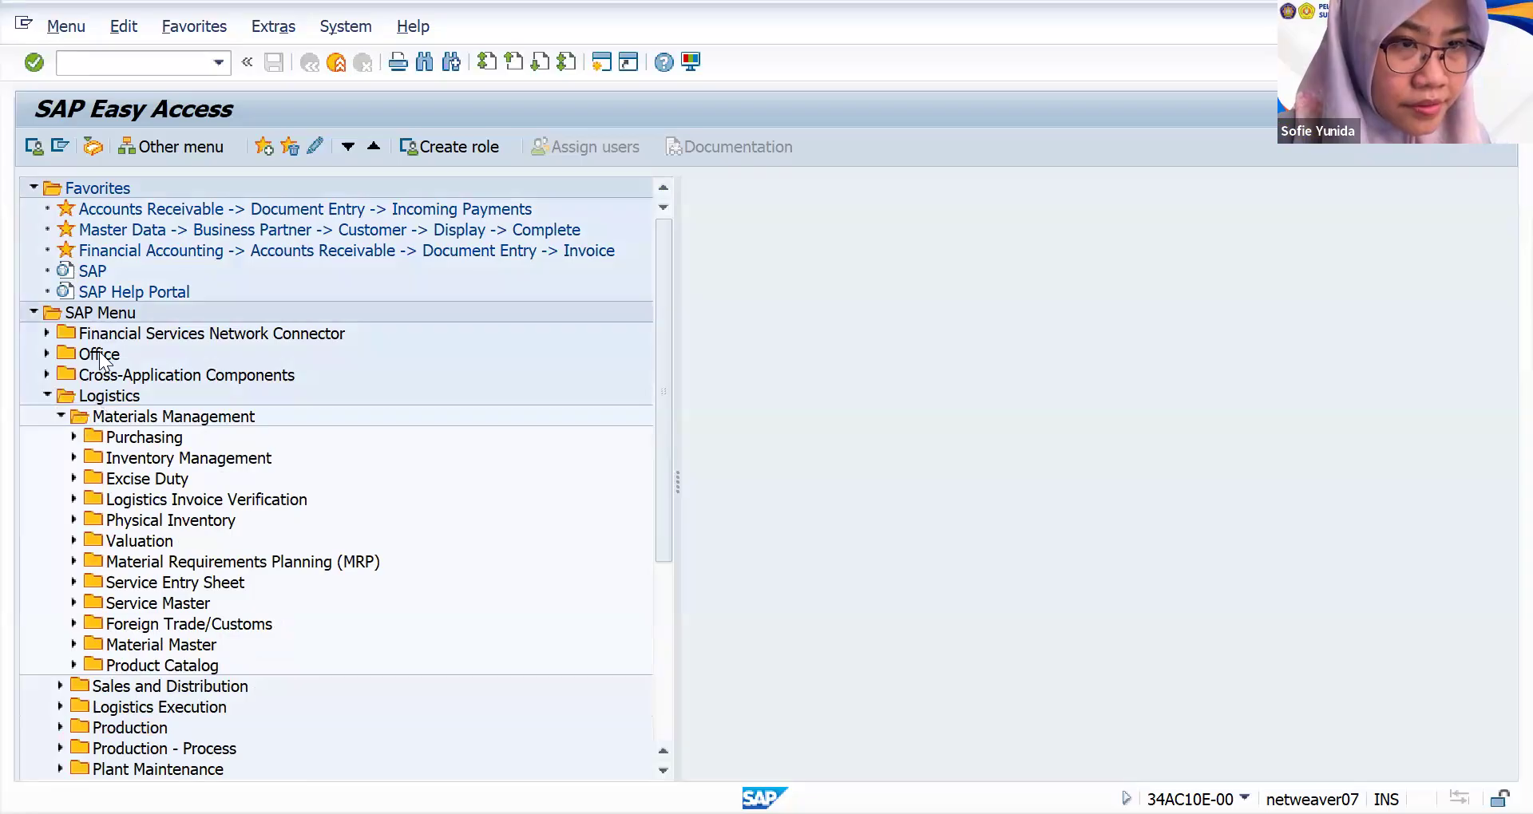
left_click(39, 185)
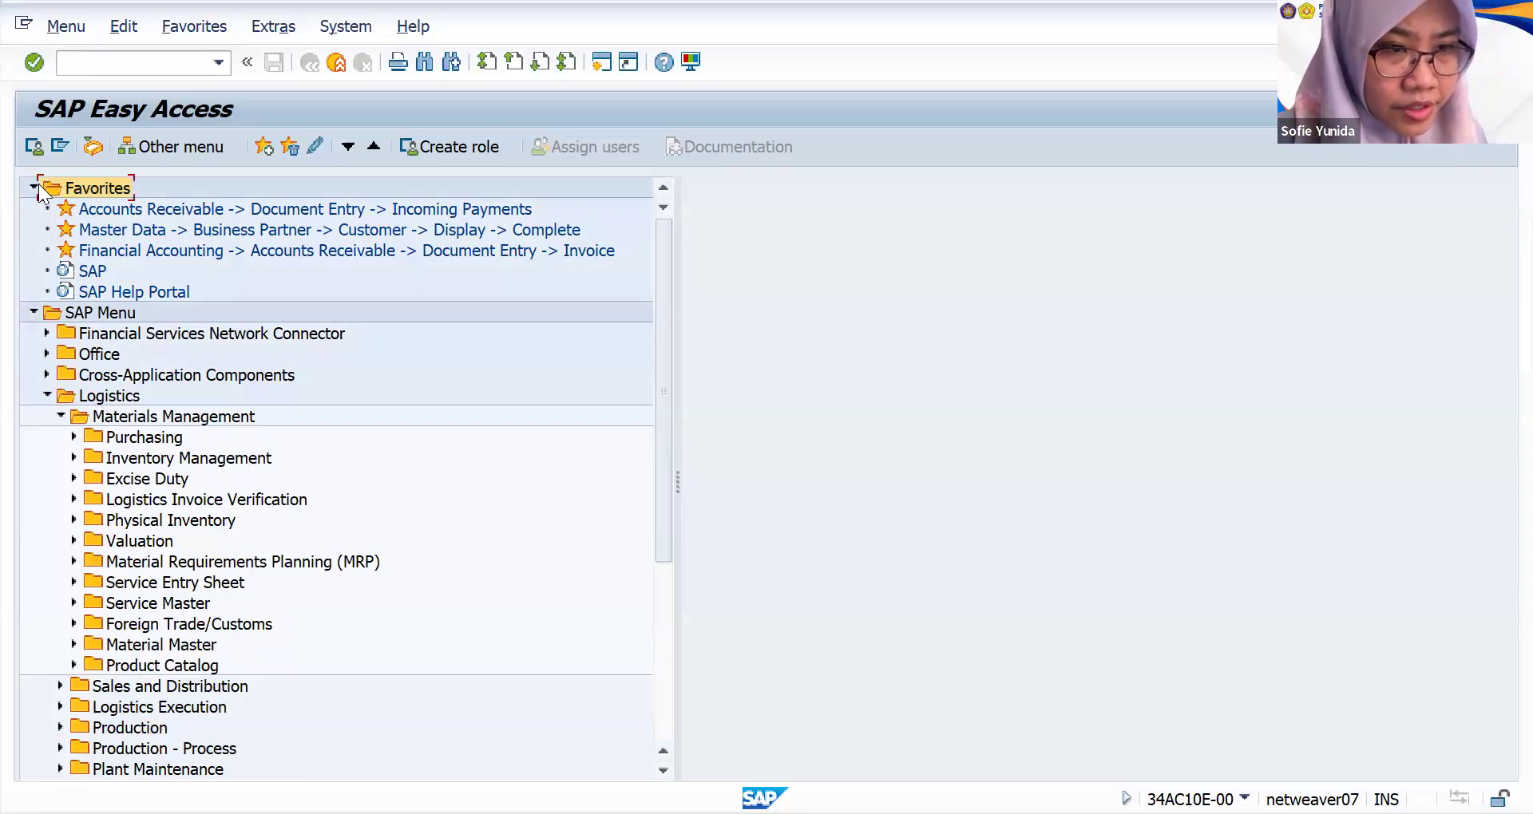
left_click(34, 185)
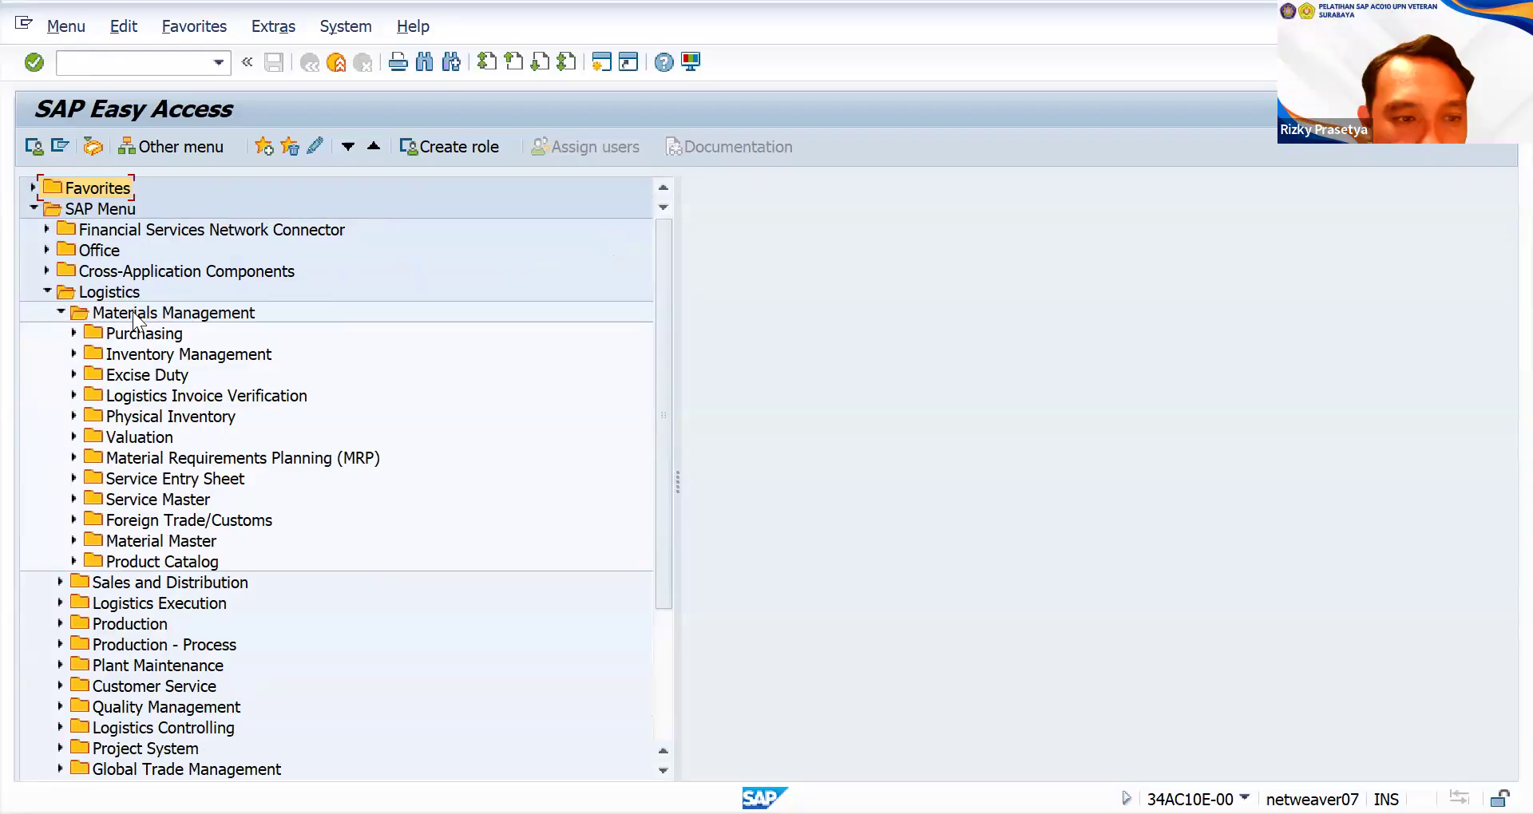
- Start creating a purchase order with the vendor or supplying plant known, and close the help text beside it
left_click(75, 333)
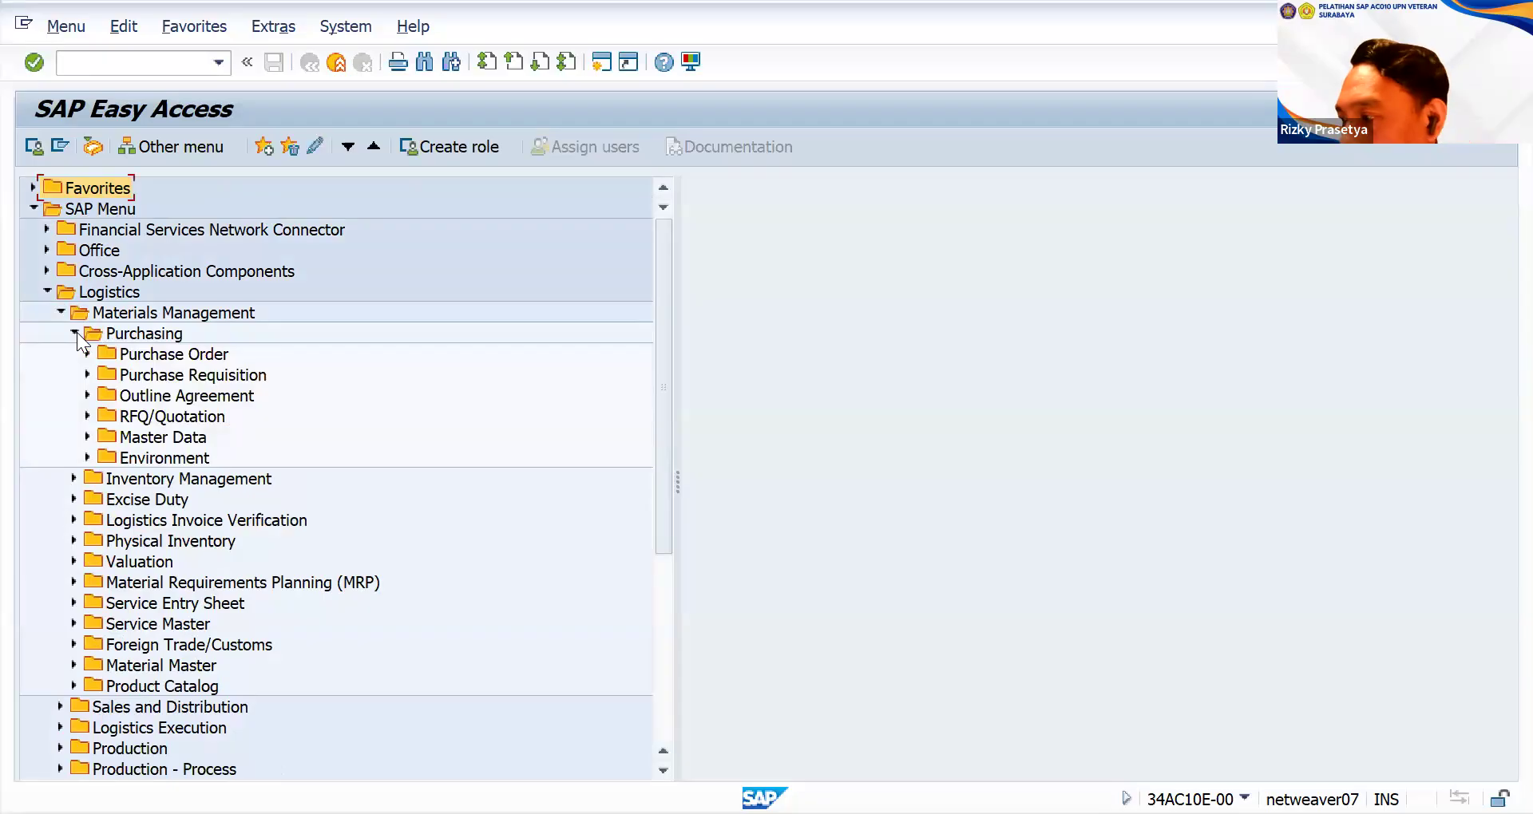
left_click(75, 333)
left_click(75, 333)
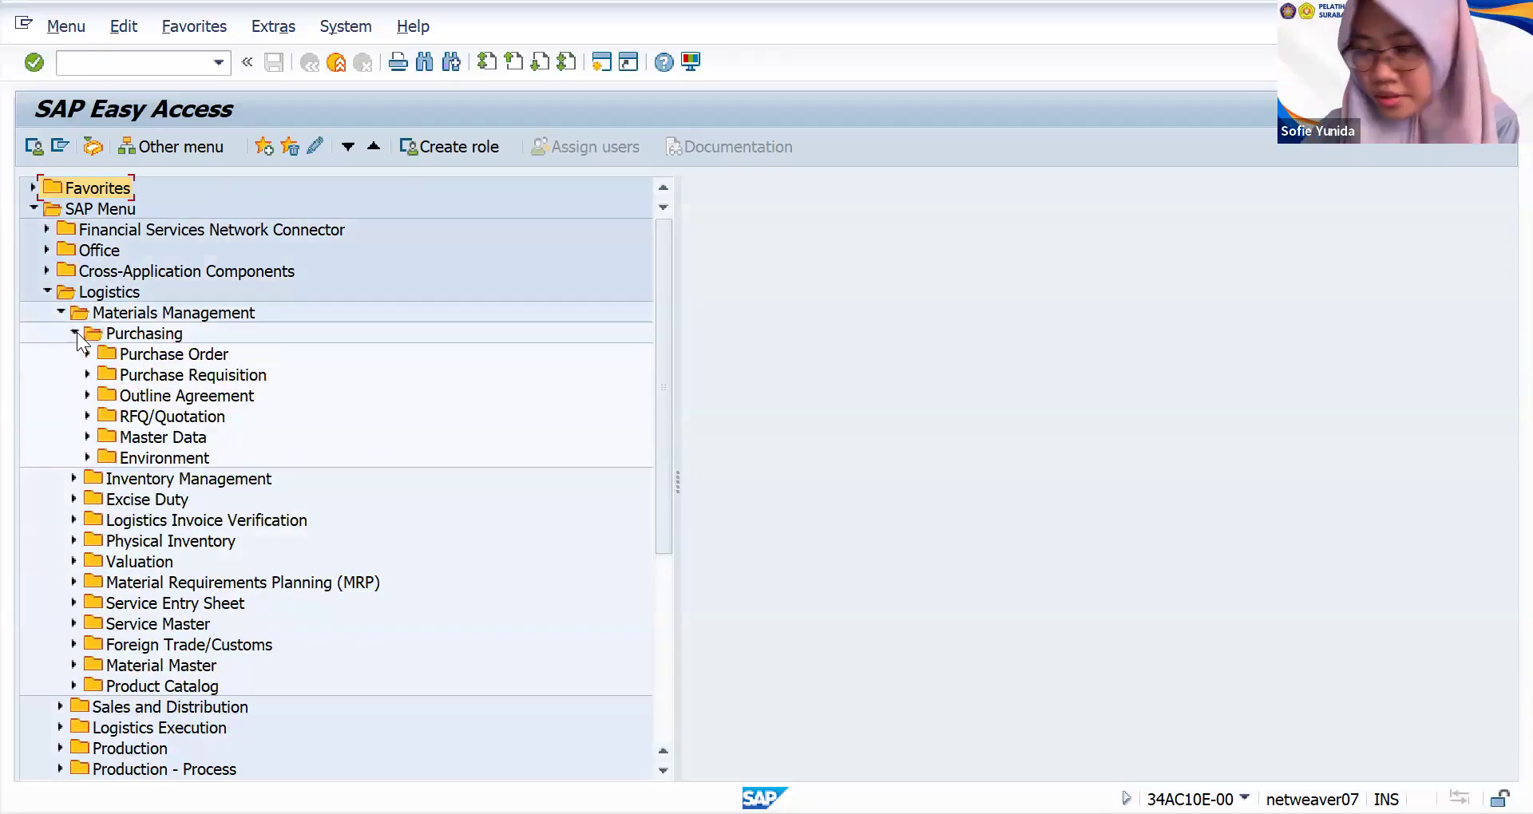
left_click(87, 354)
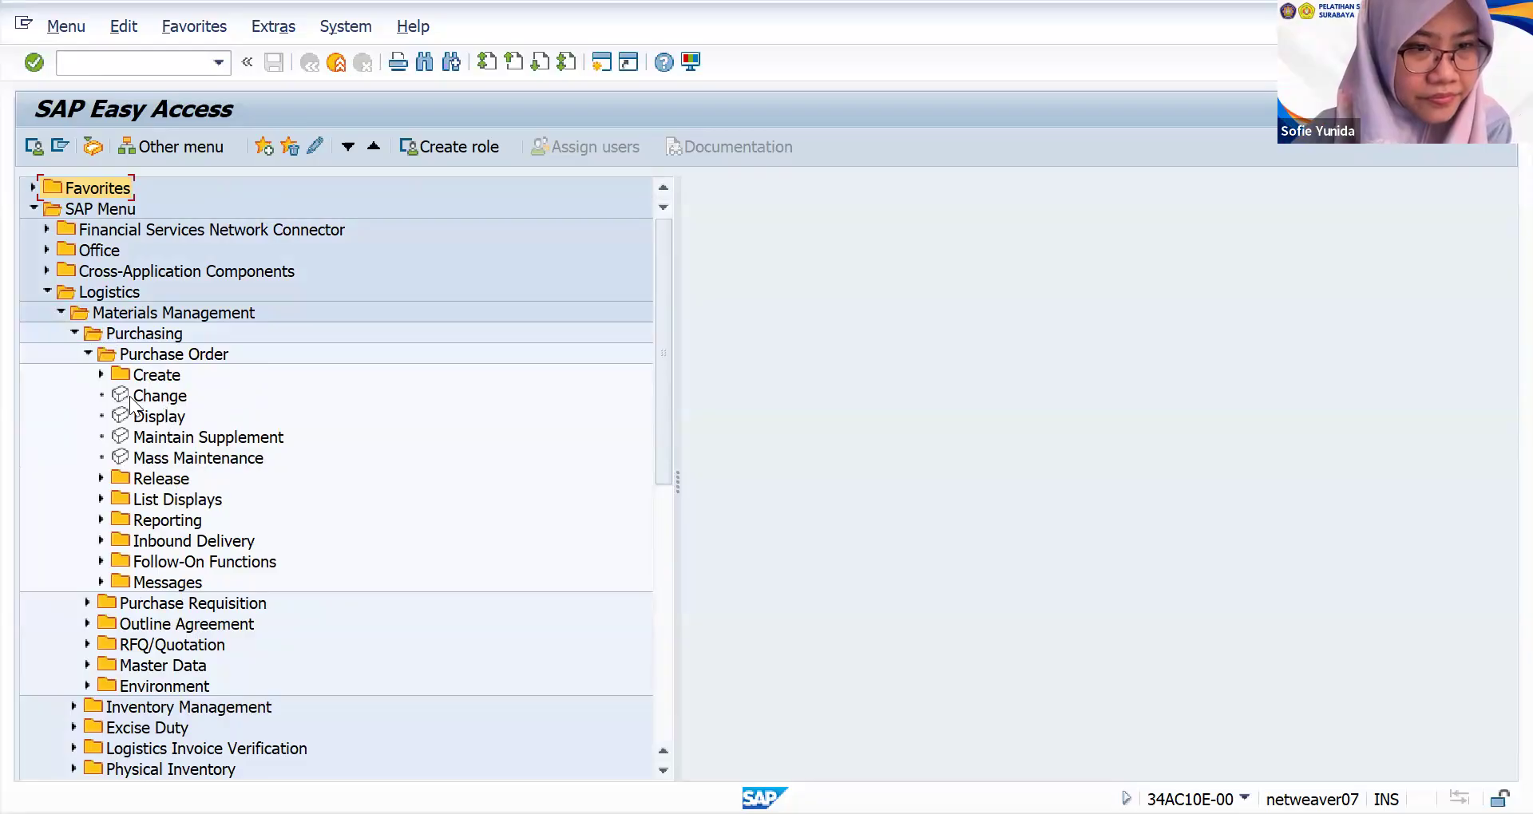
left_click(102, 374)
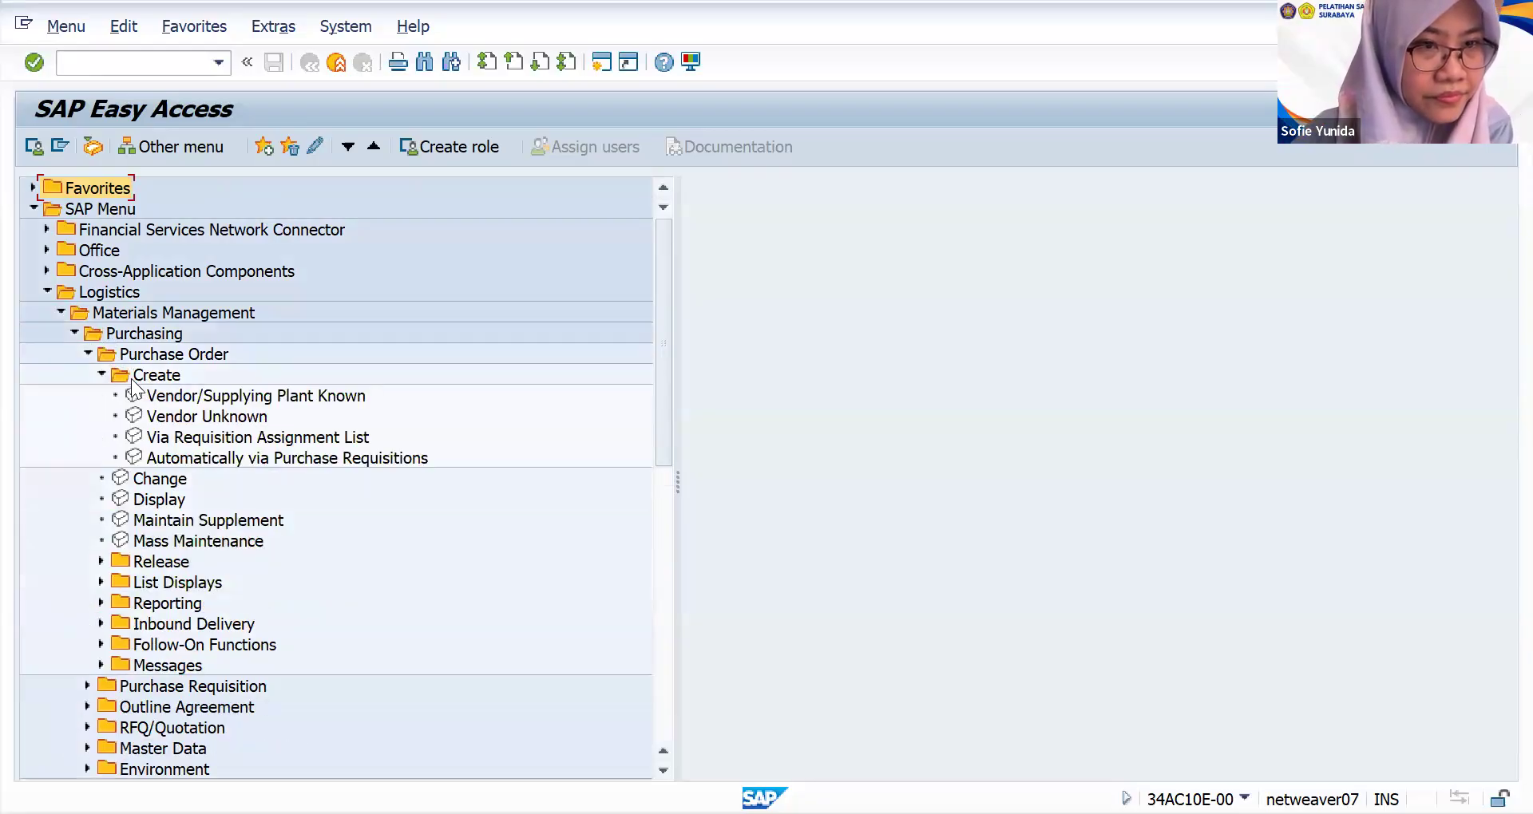
left_click(209, 393)
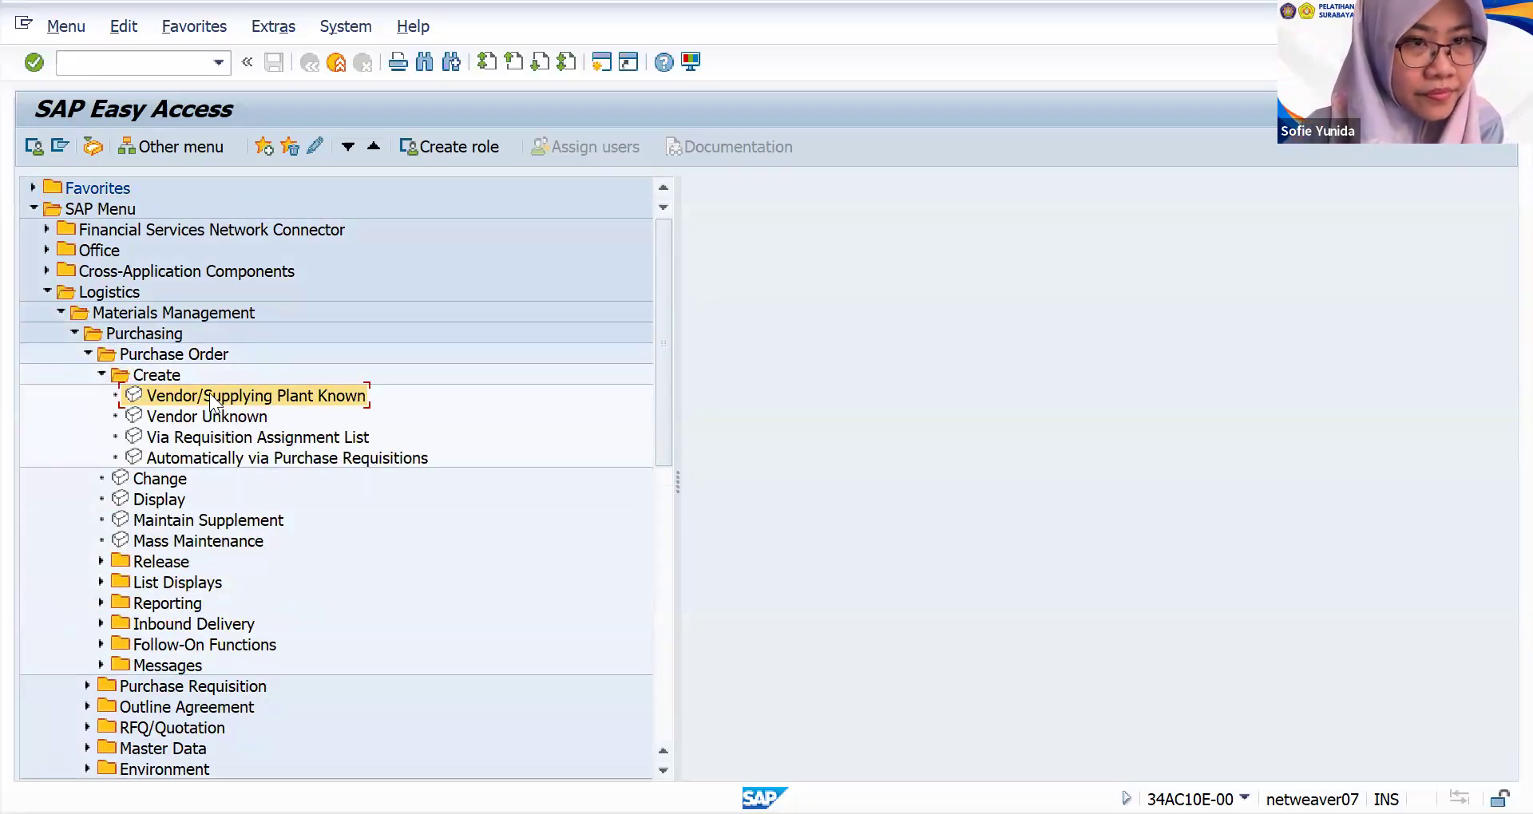
double_click(209, 393)
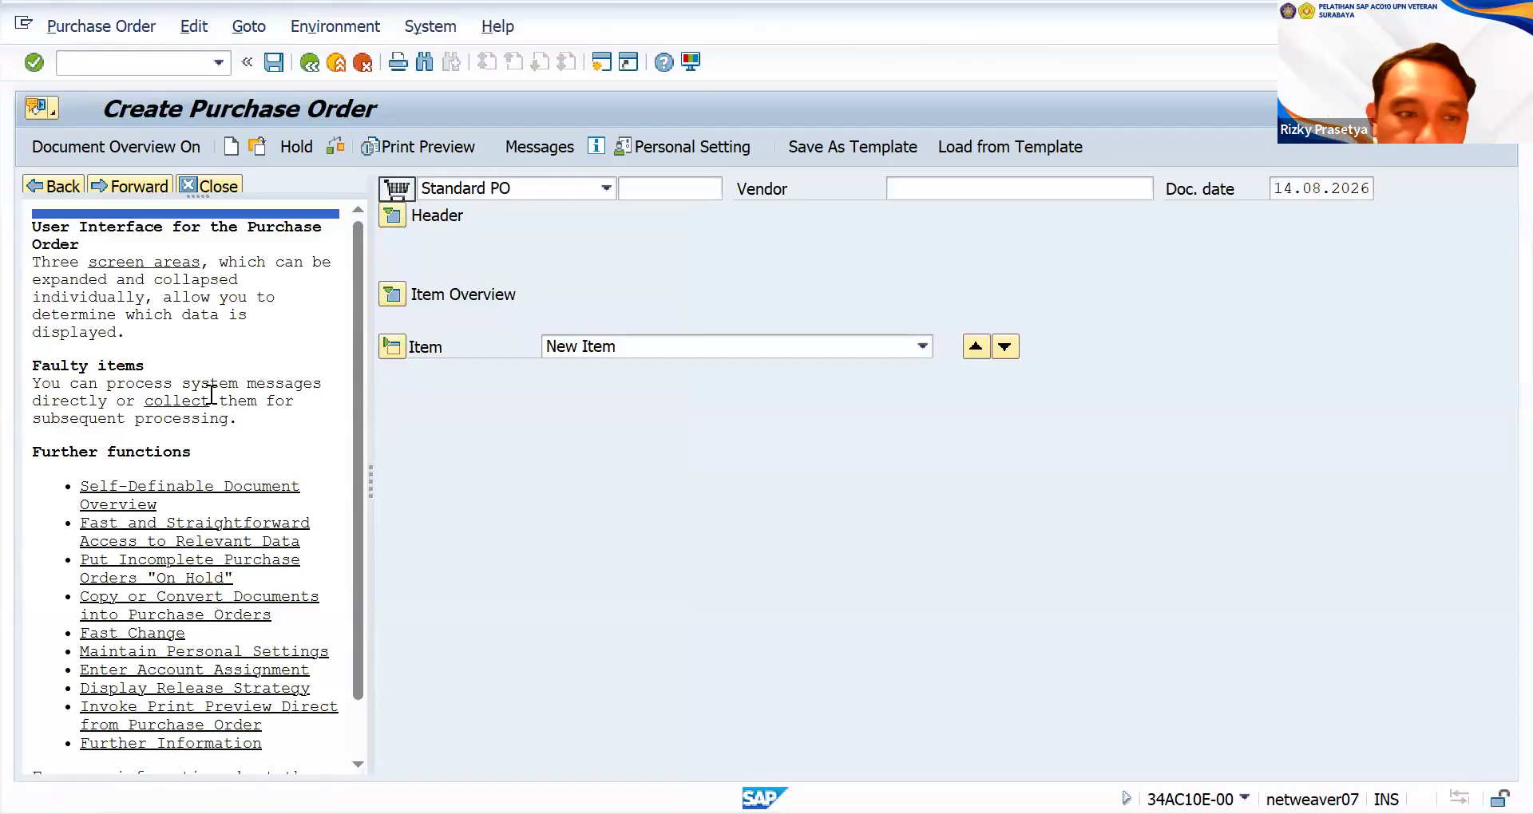
left_click(197, 183)
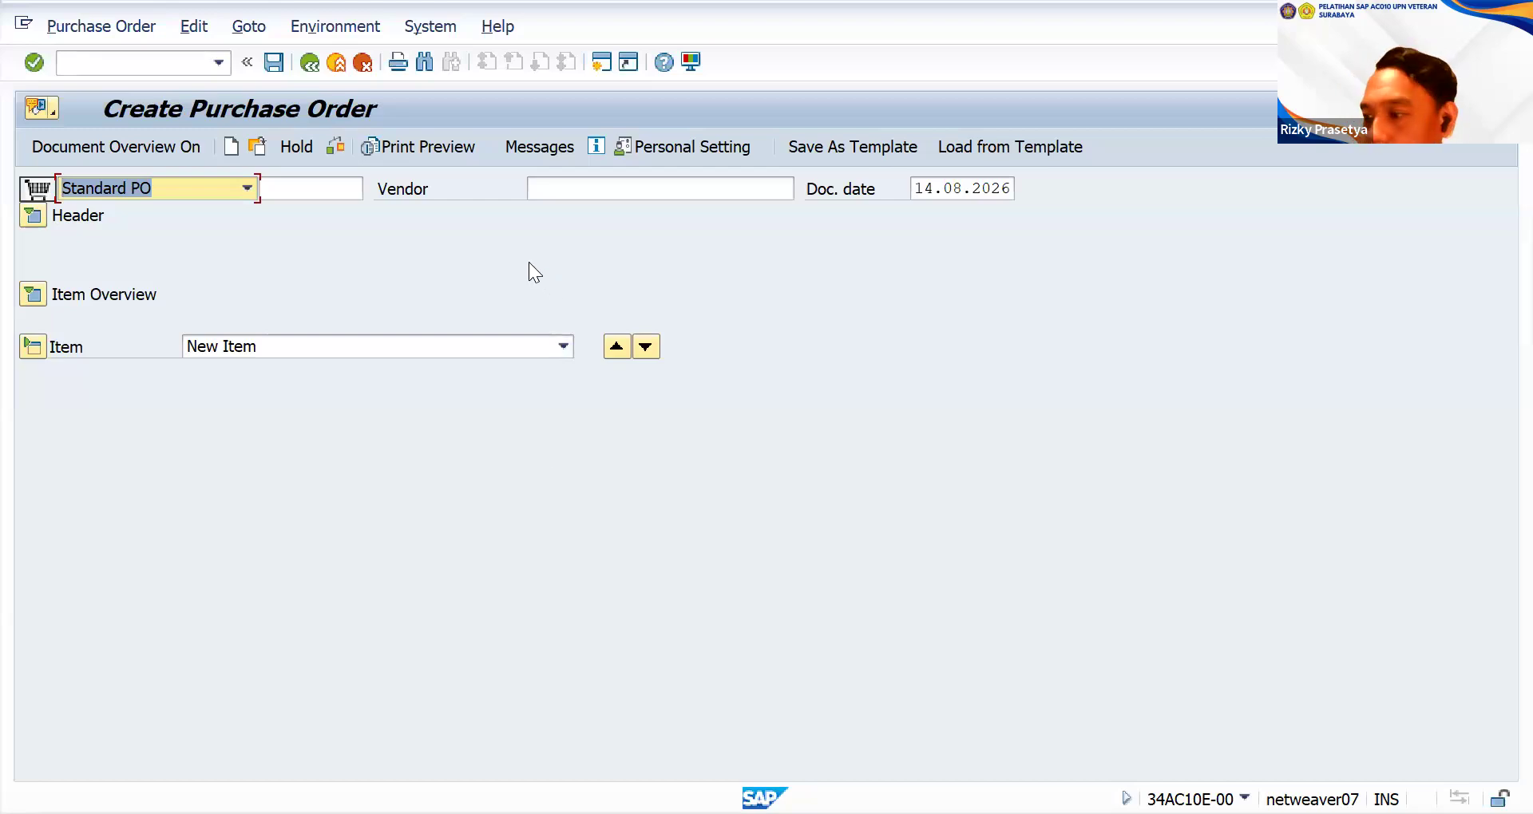
- Expand the purchase order header and show its organizational data after viewing the conditions and texts
left_click(356, 188)
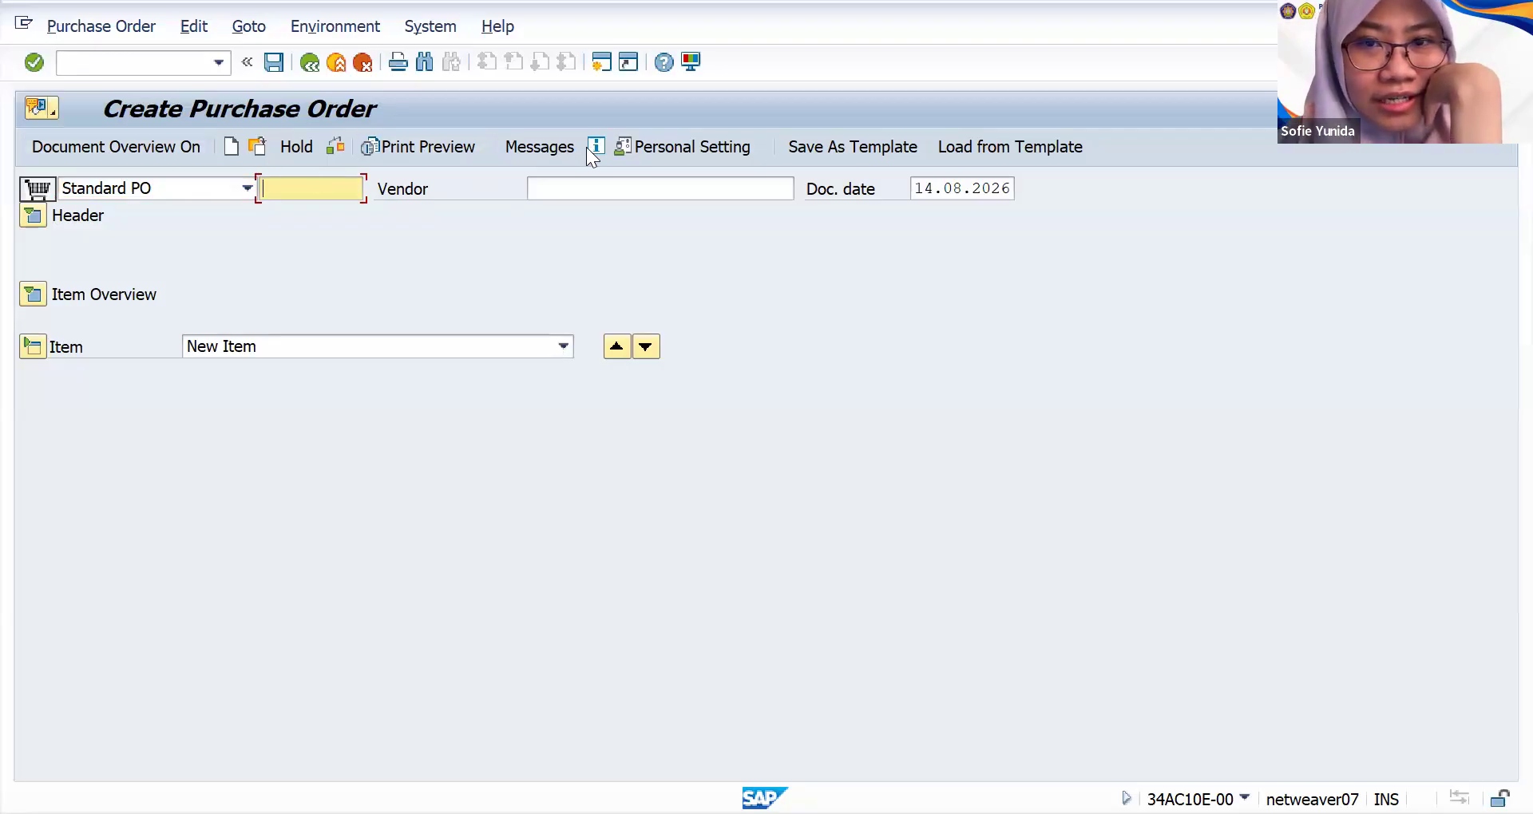
left_click(38, 217)
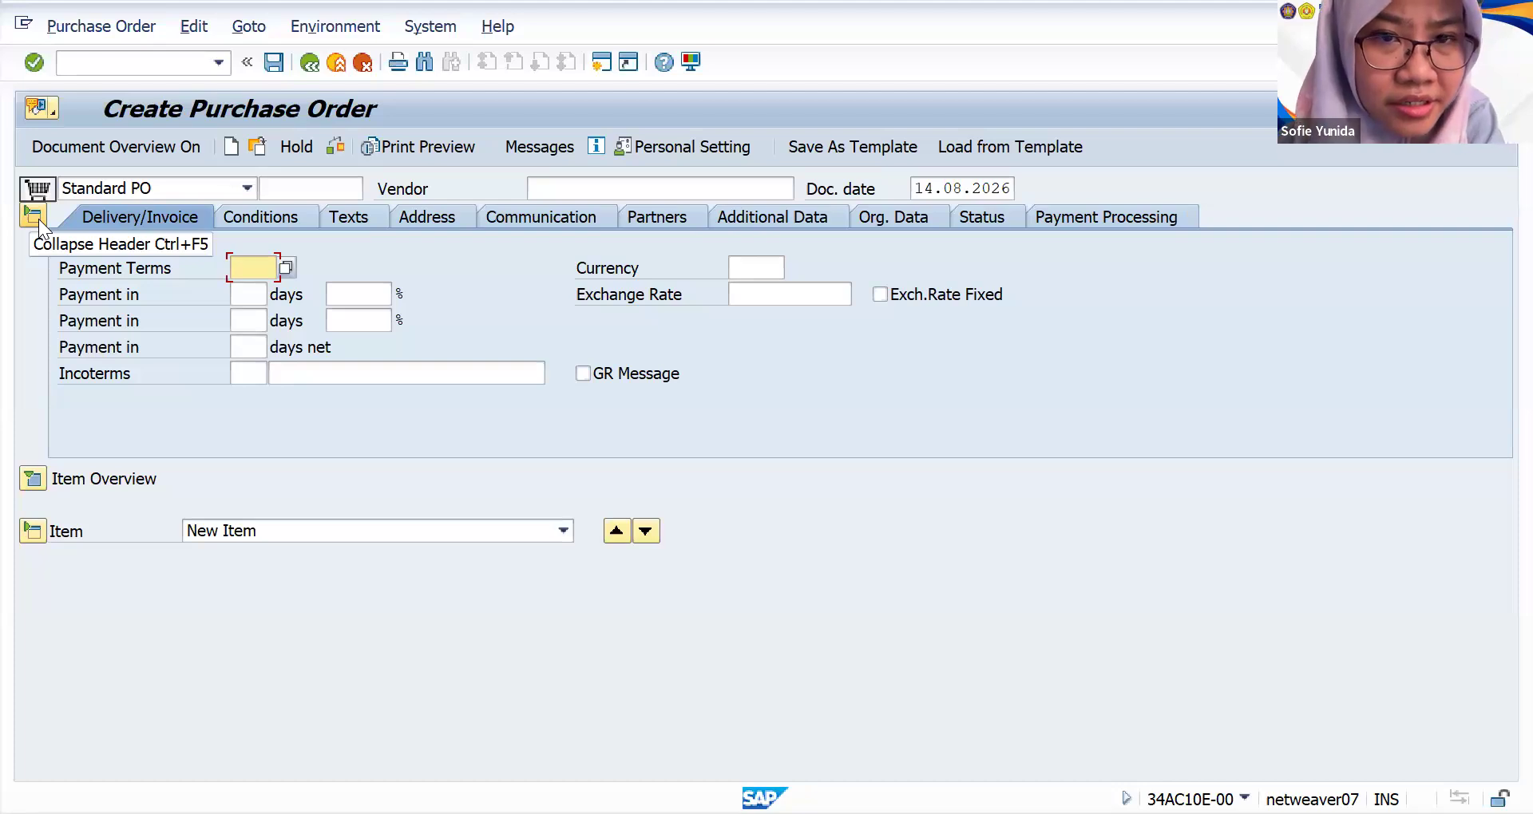
left_click(269, 210)
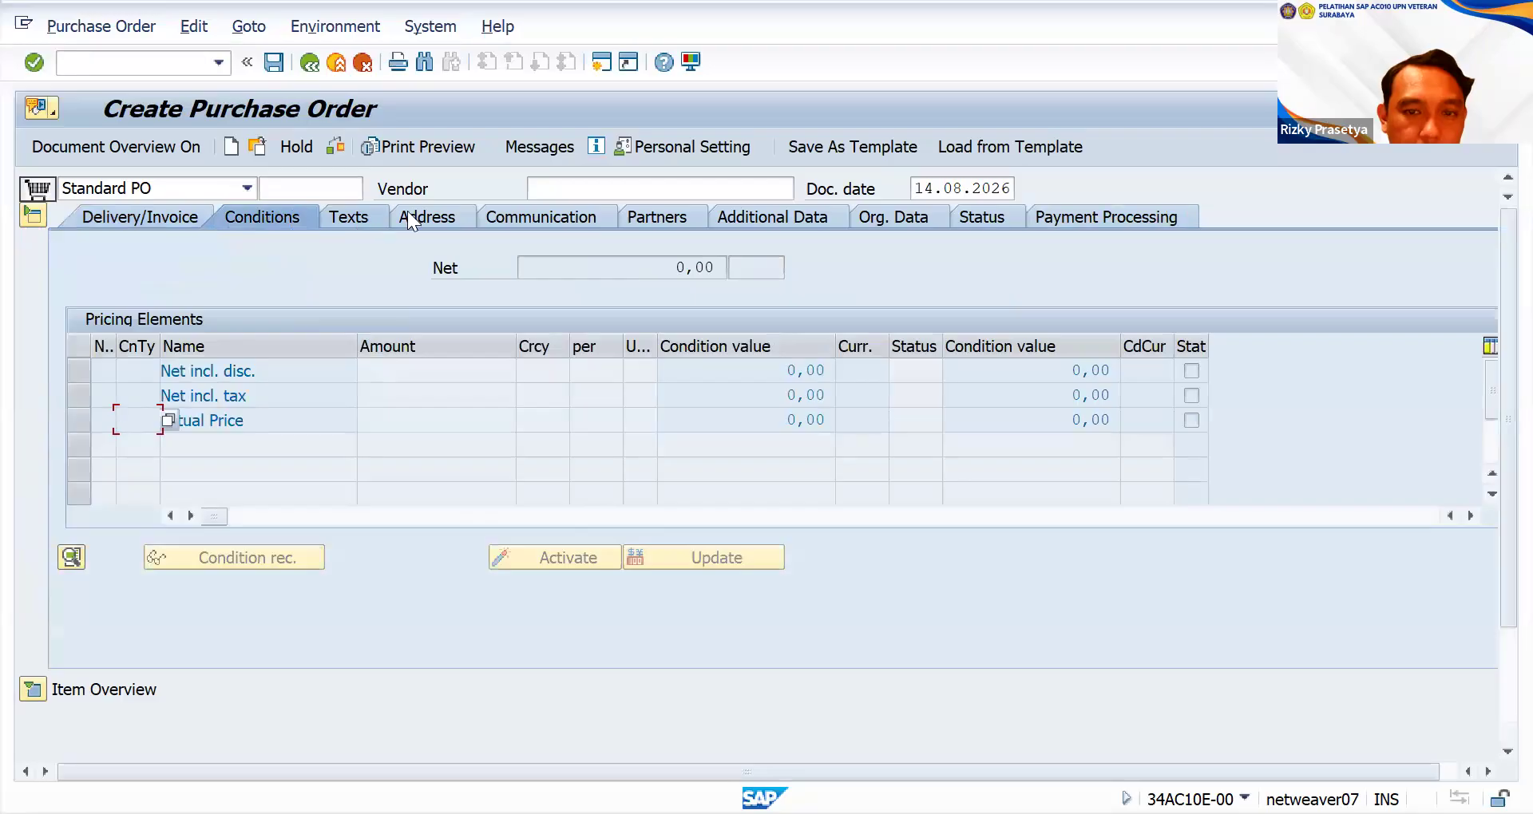
left_click(407, 211)
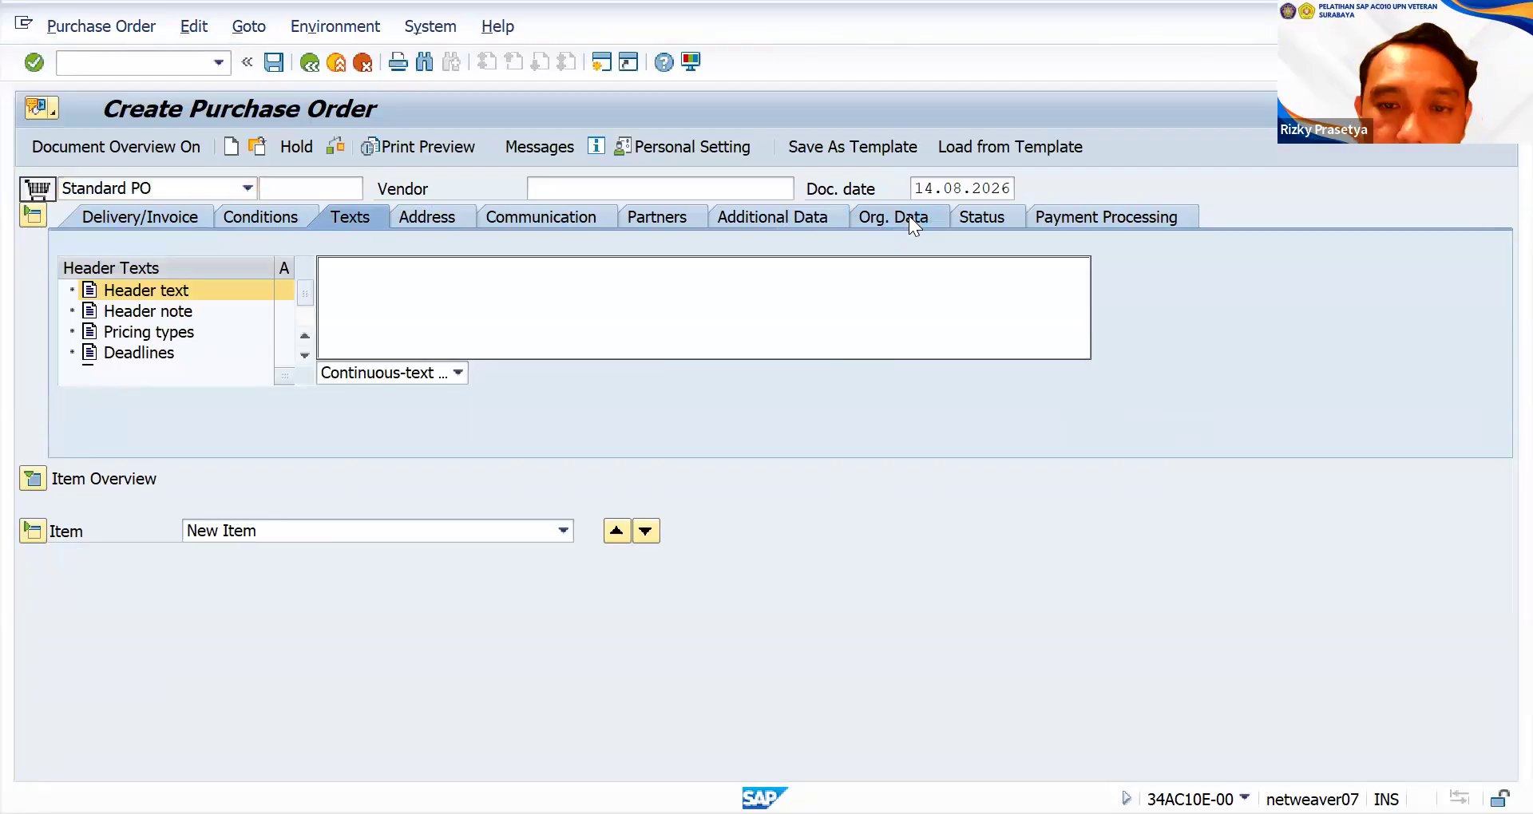
left_click(909, 216)
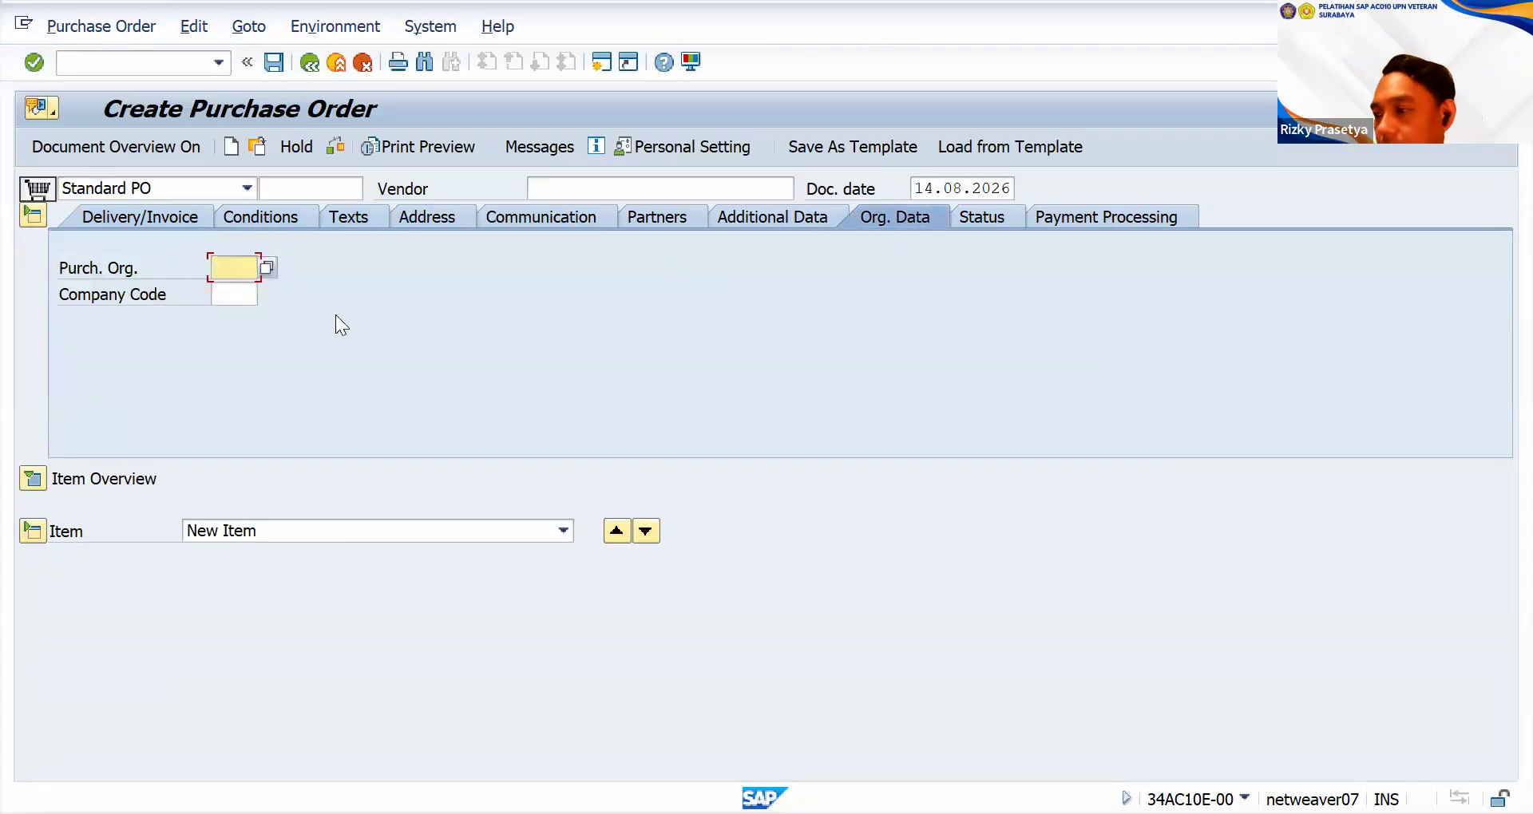
- Set the purchasing organization to 1000 and the company code to 1000 in the purchase order's organizational data
type("1")
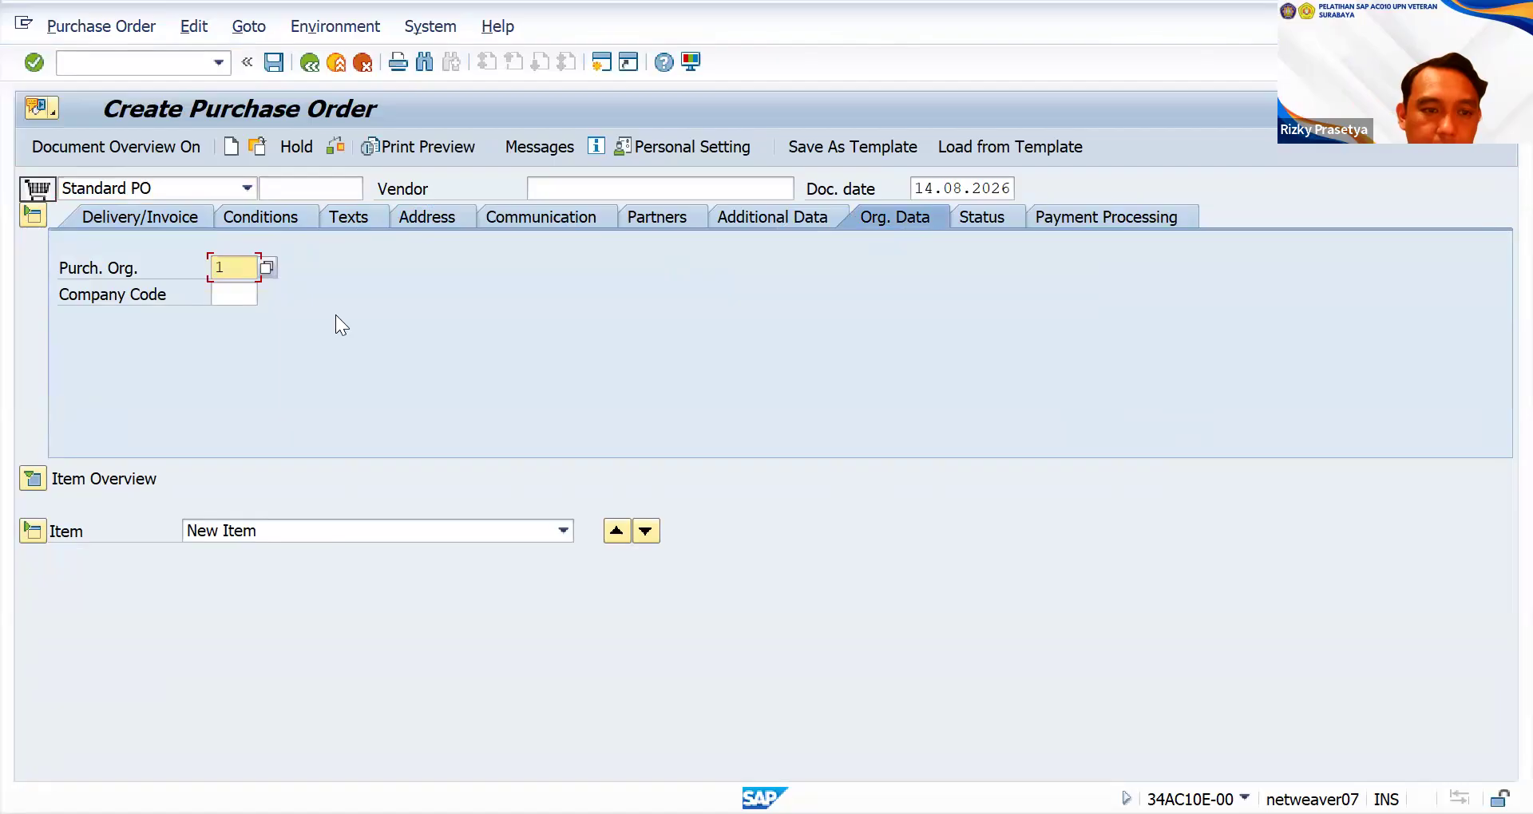
type("000")
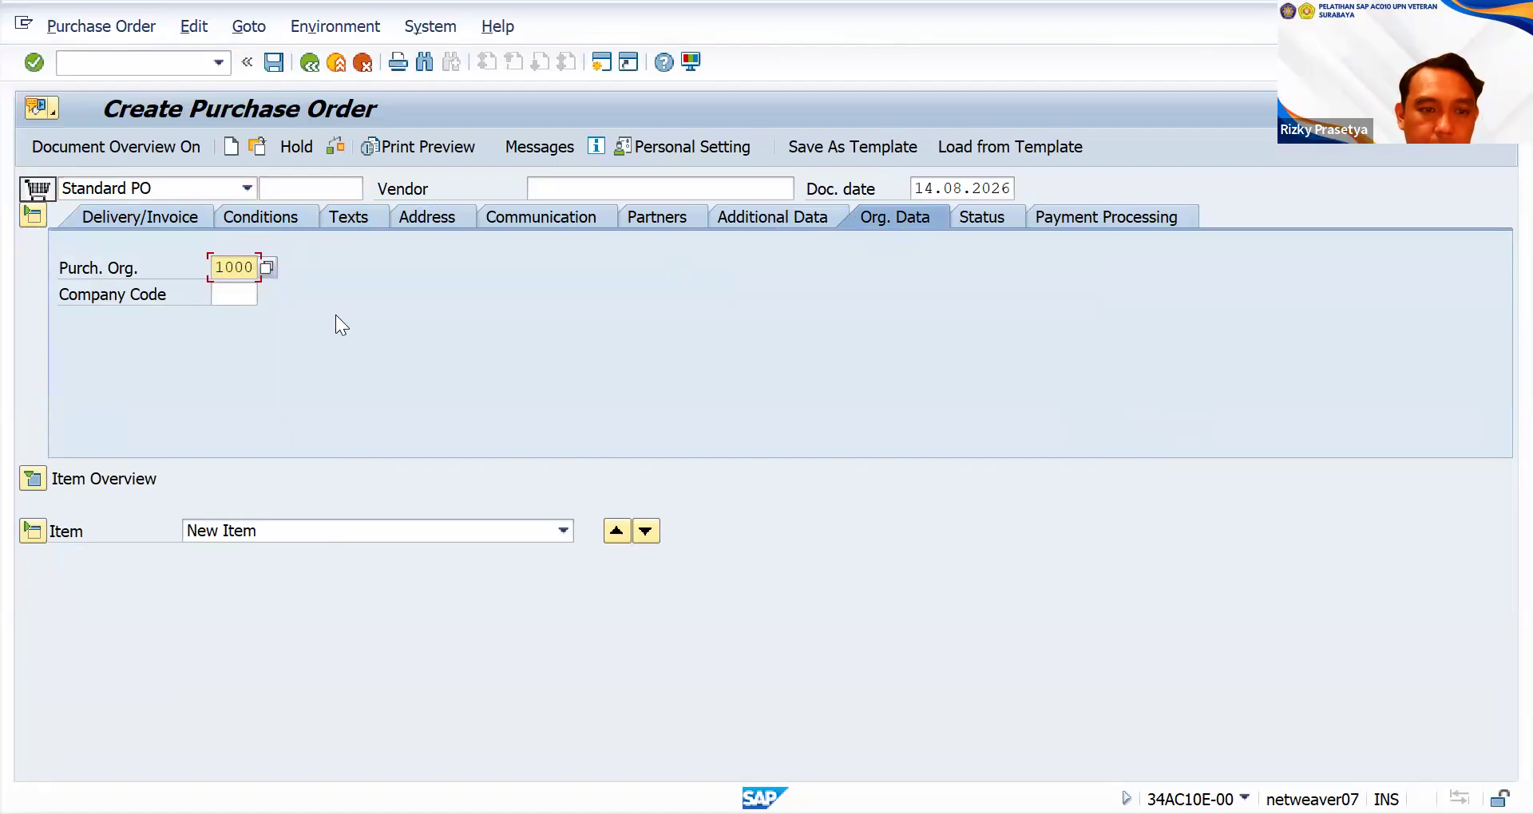
key("BackSpace")
key("BackSpace")
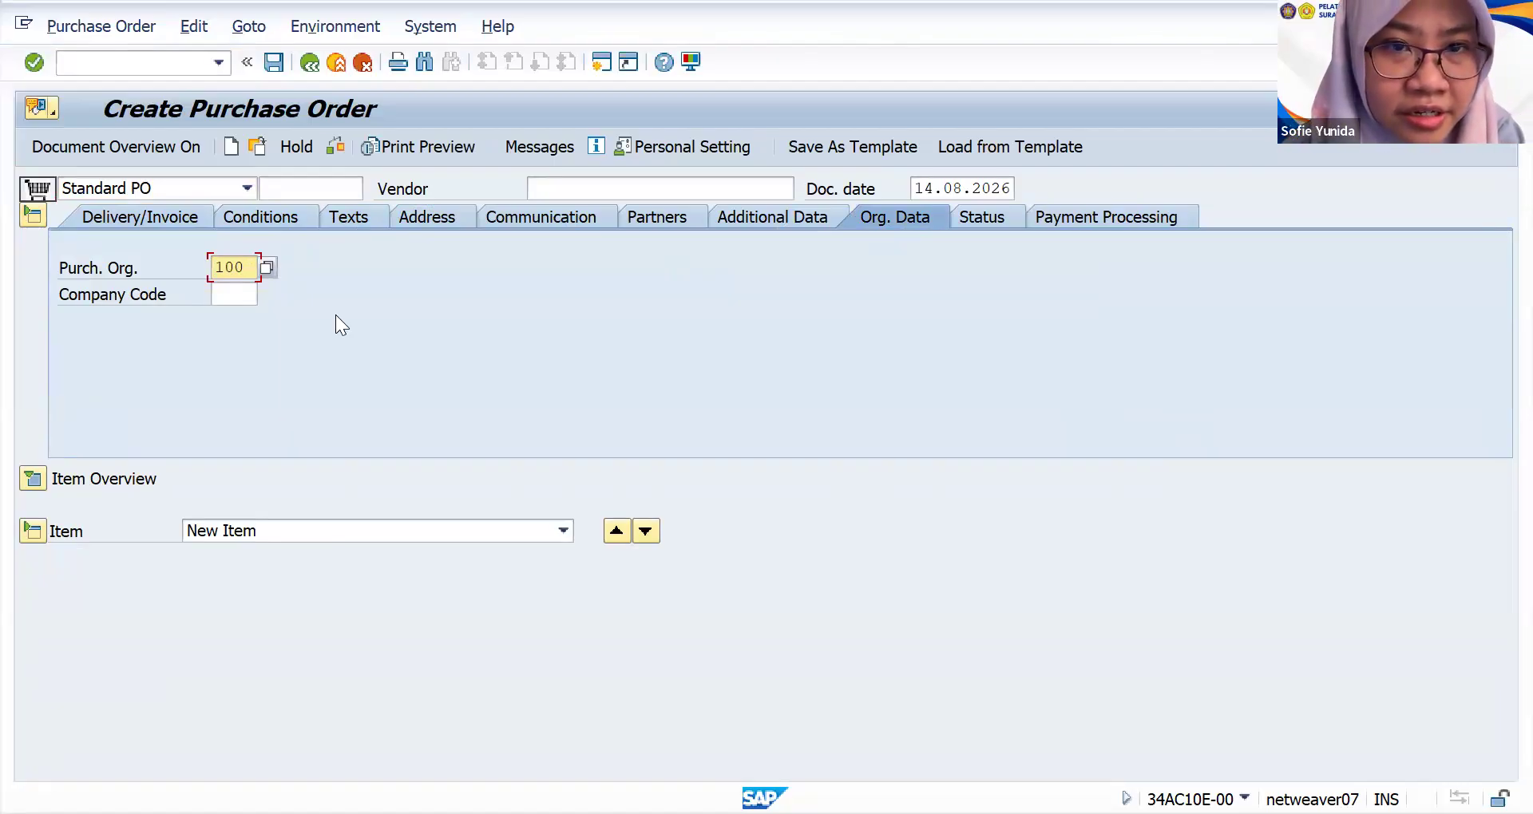
type("00")
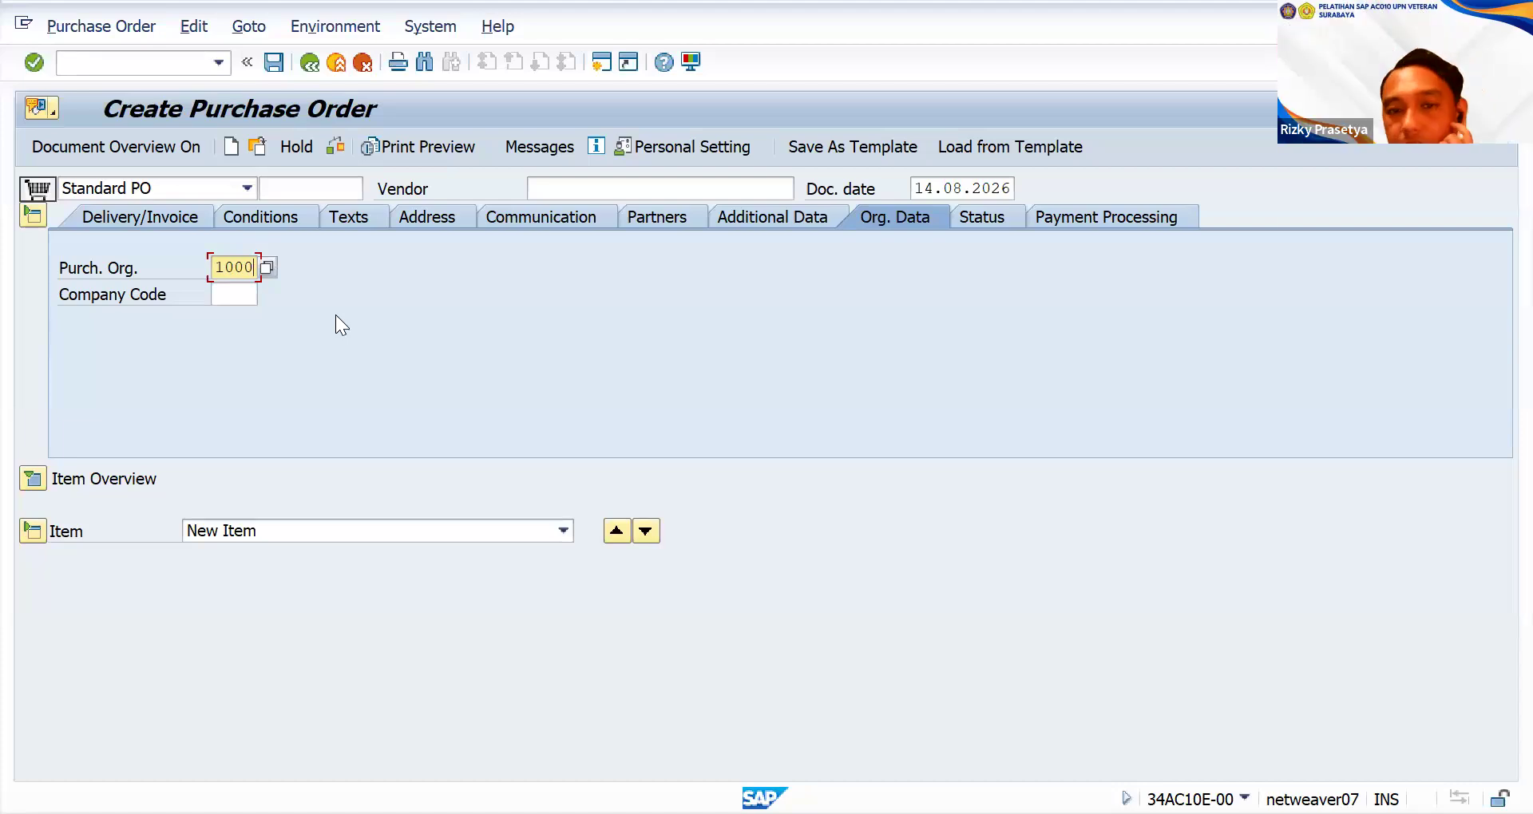
left_click(230, 293)
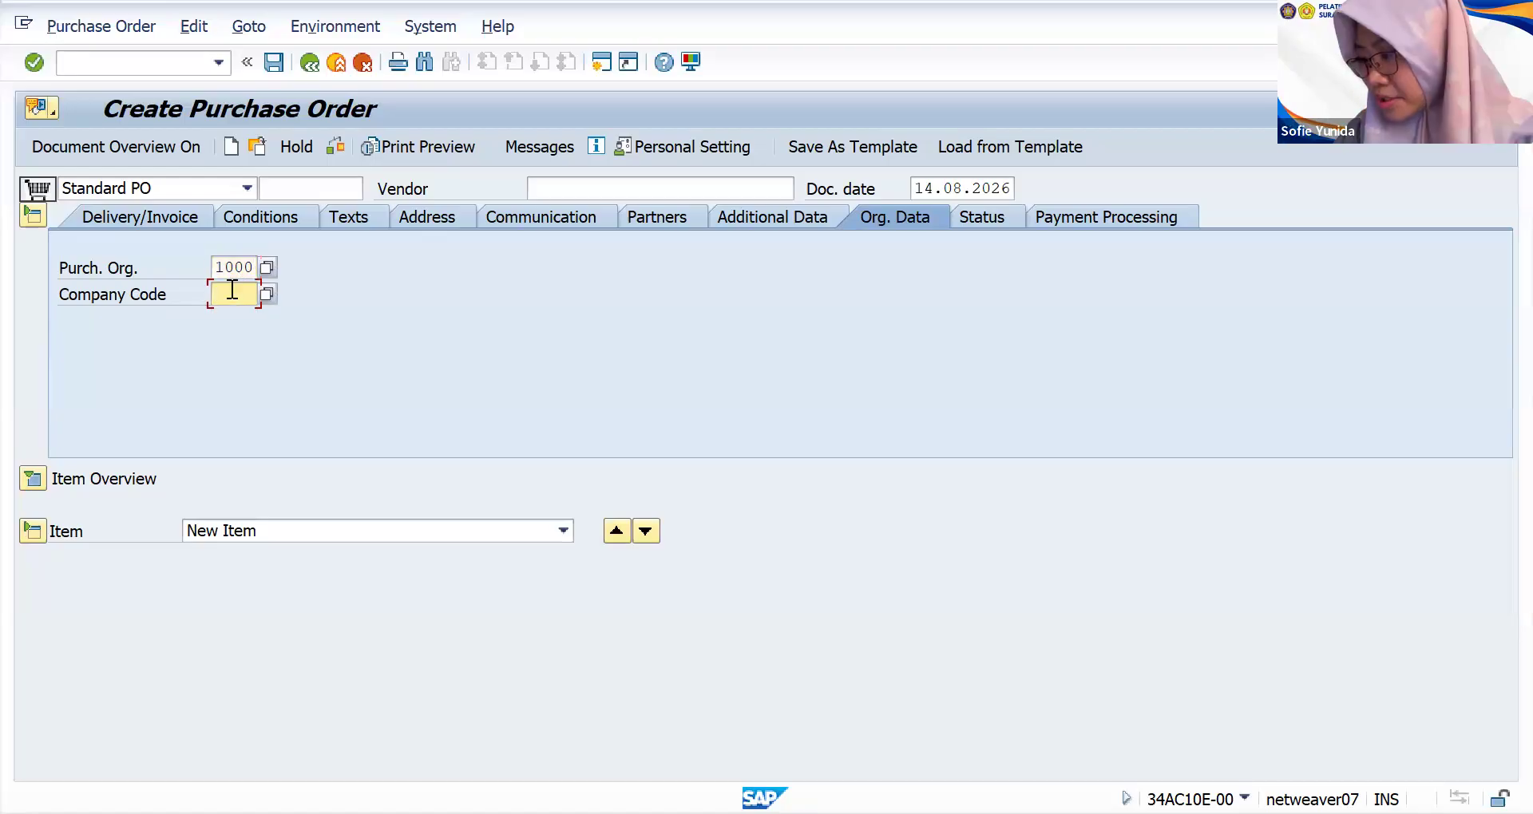
type("10")
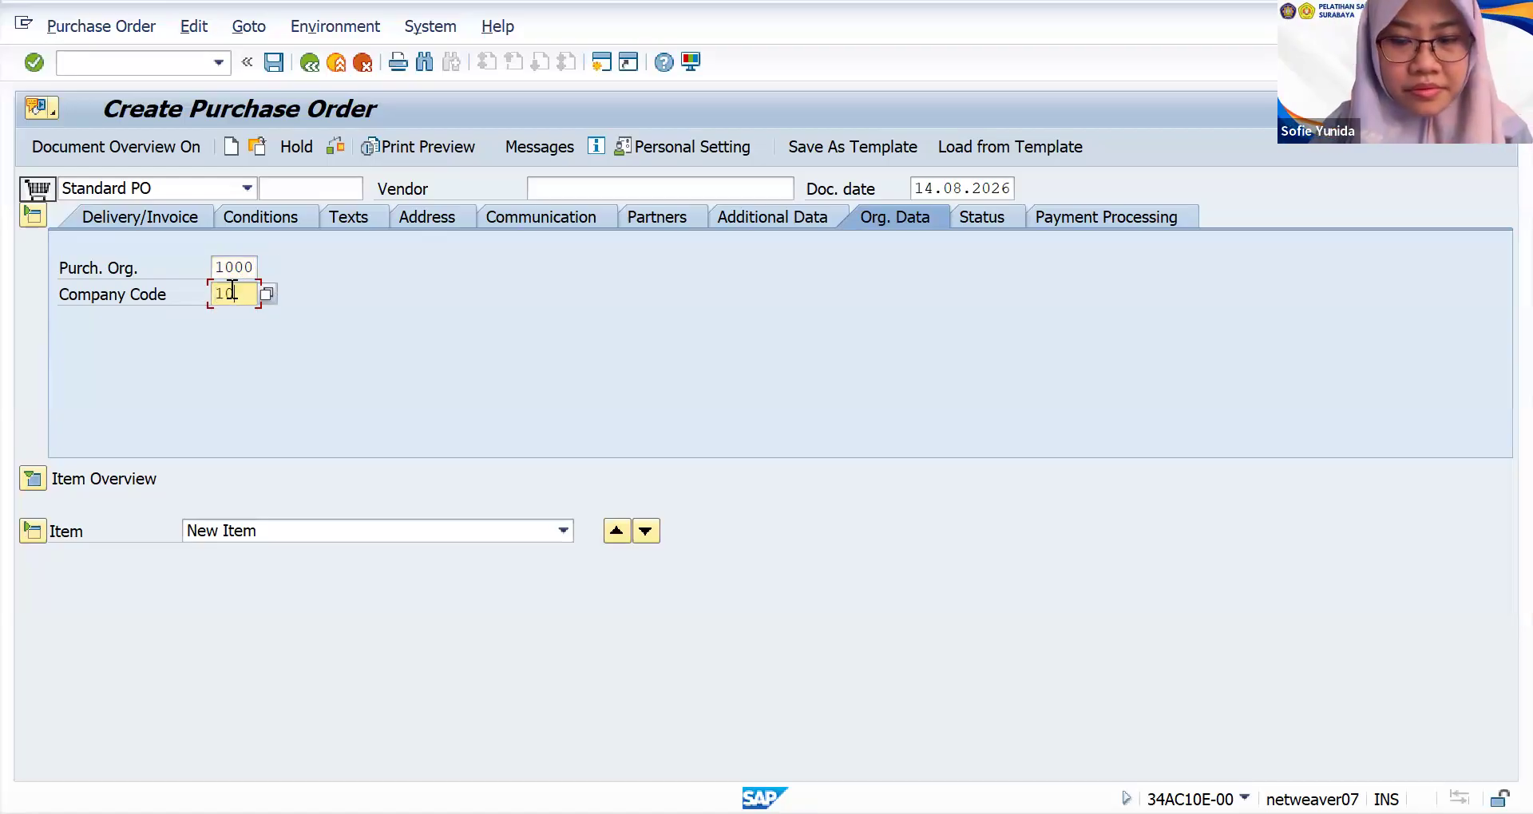
type("00")
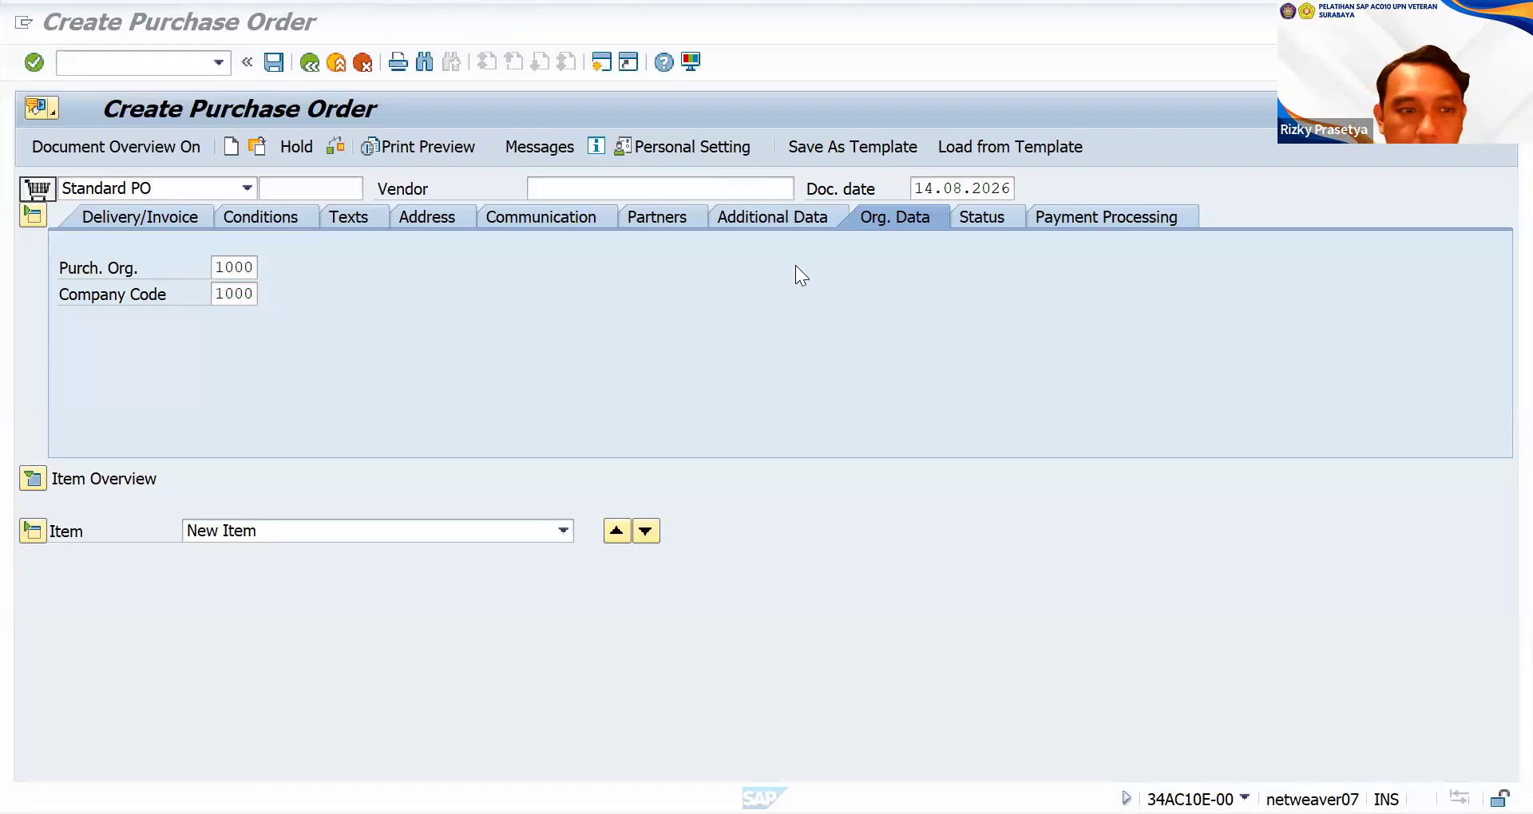
- Enter the vendor number of Blacks AG in the purchase order header and confirm it
left_click(614, 187)
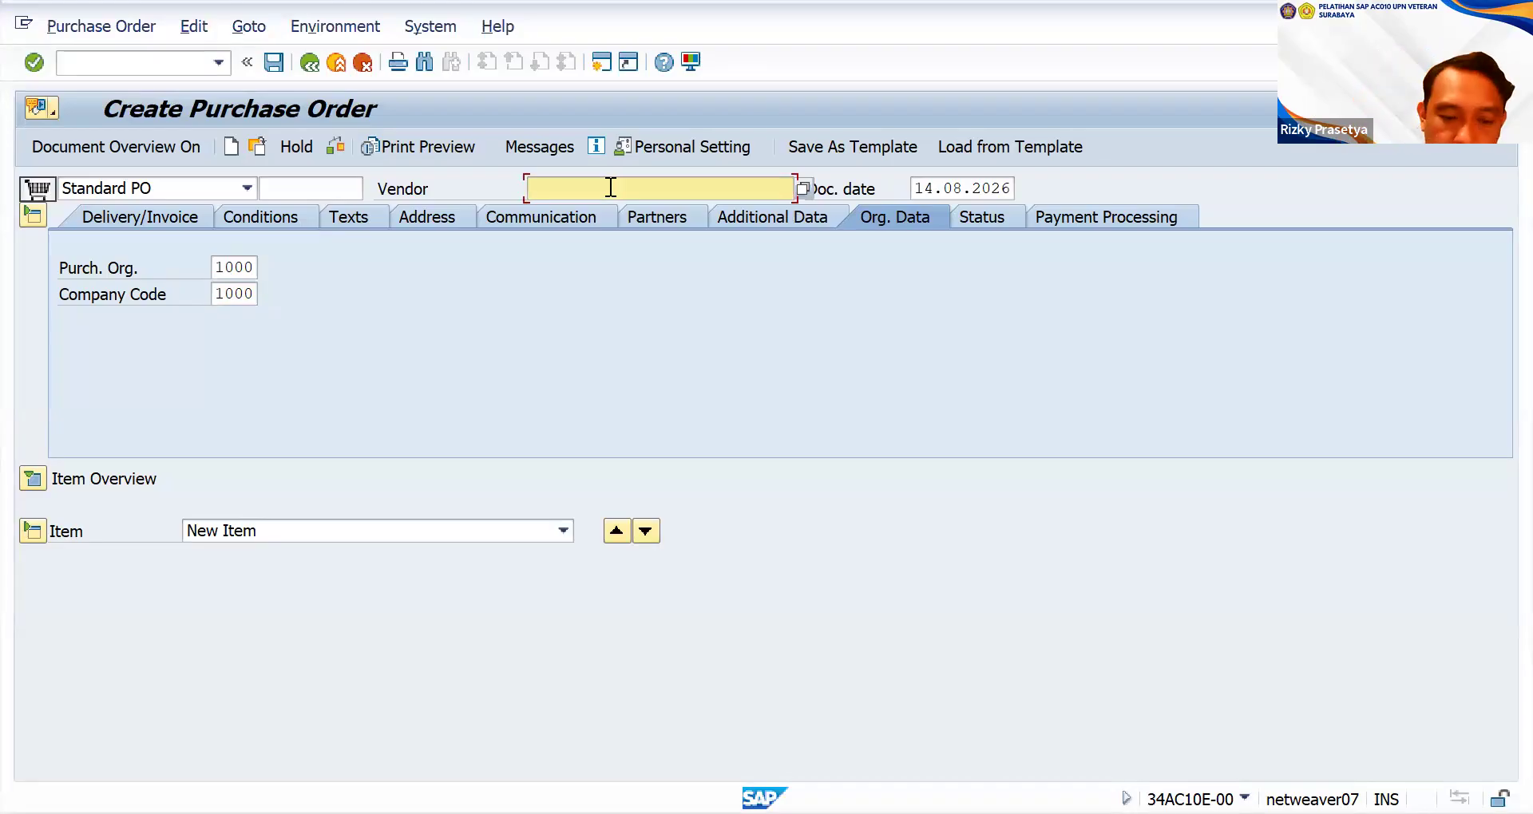
type("10")
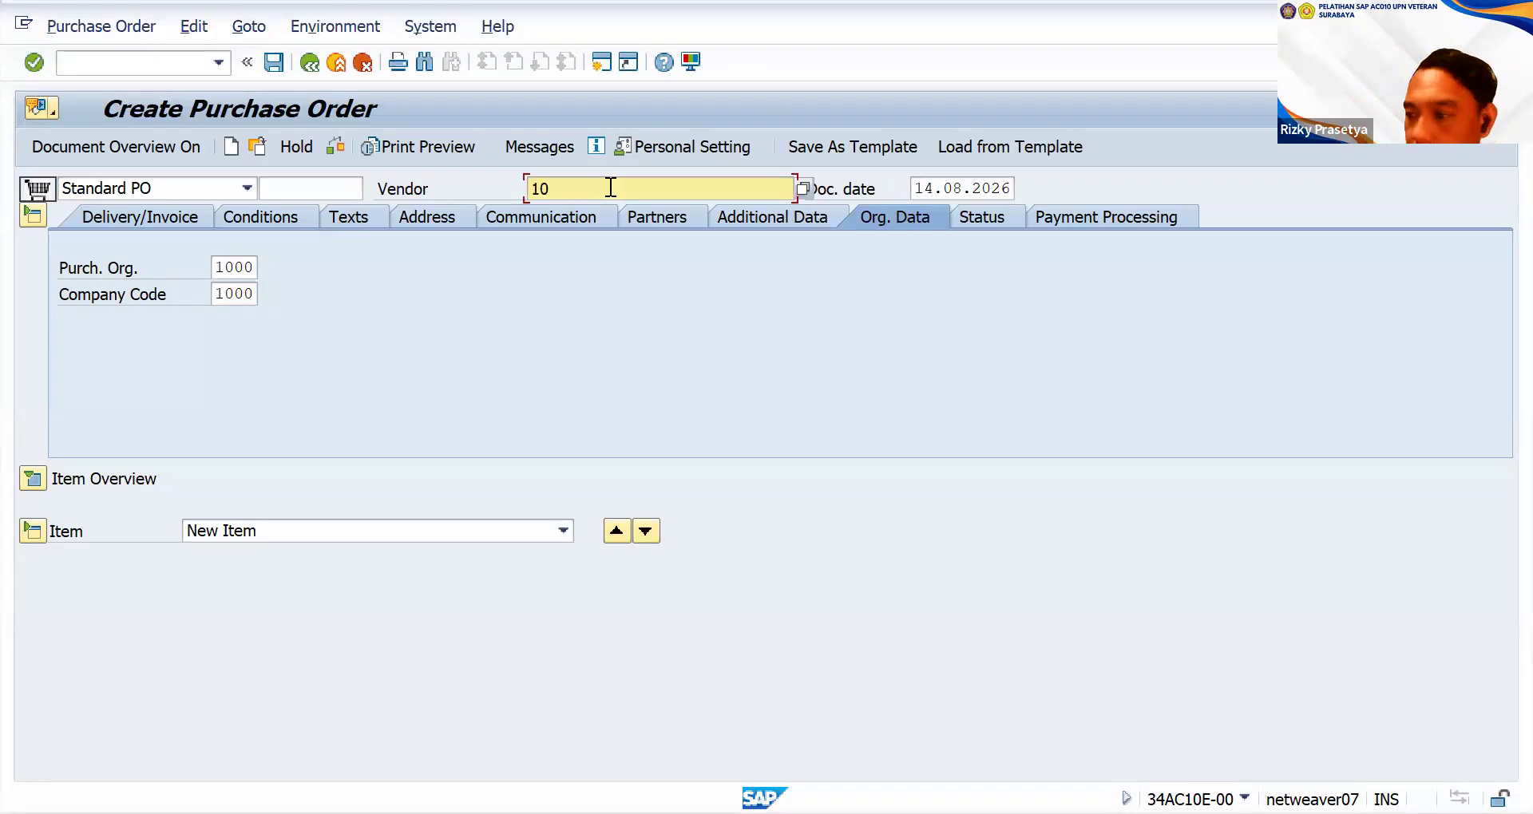
type("06")
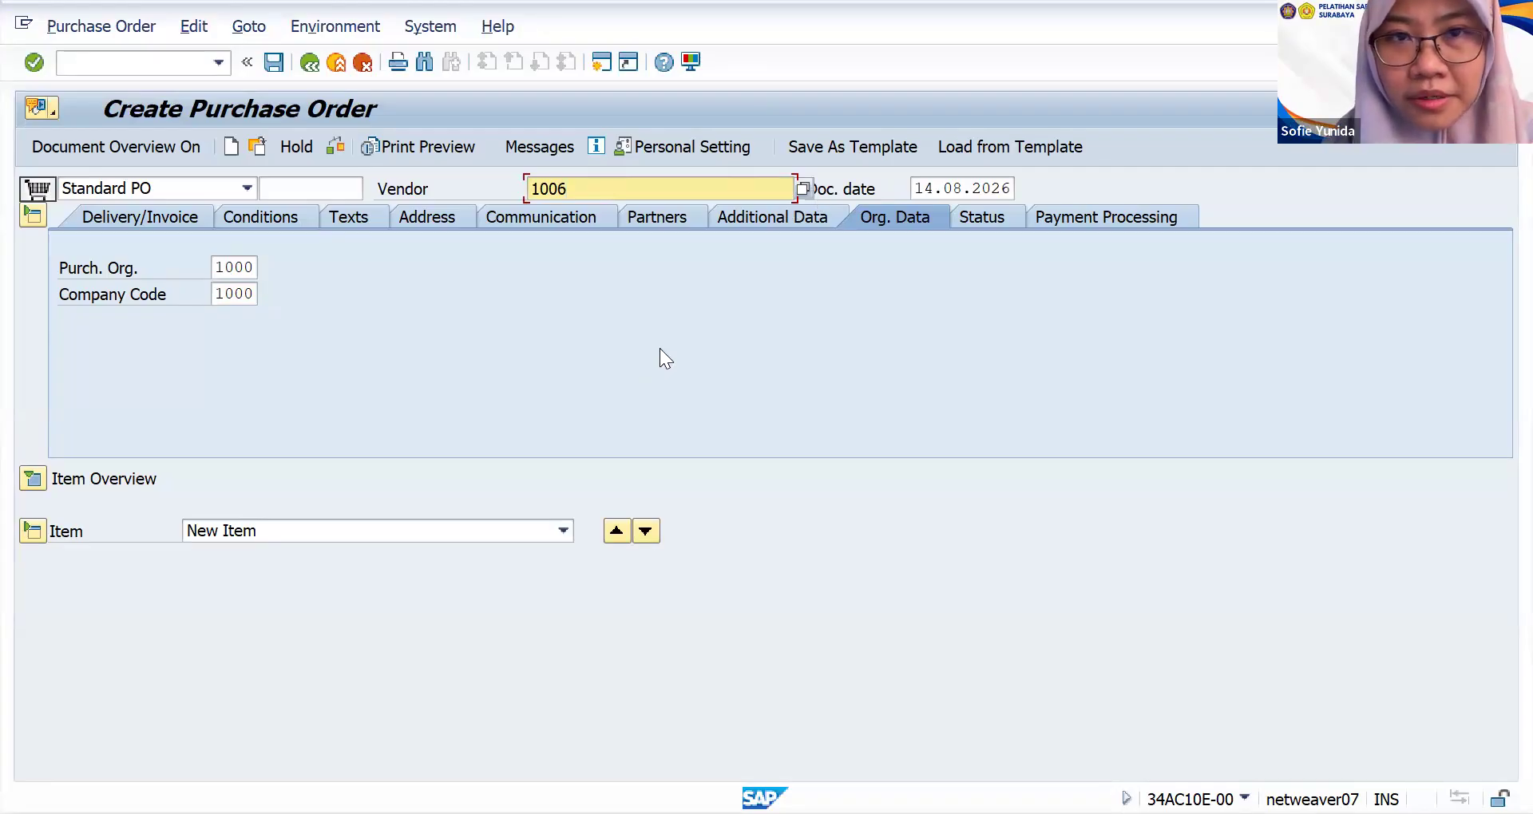
left_click(802, 189)
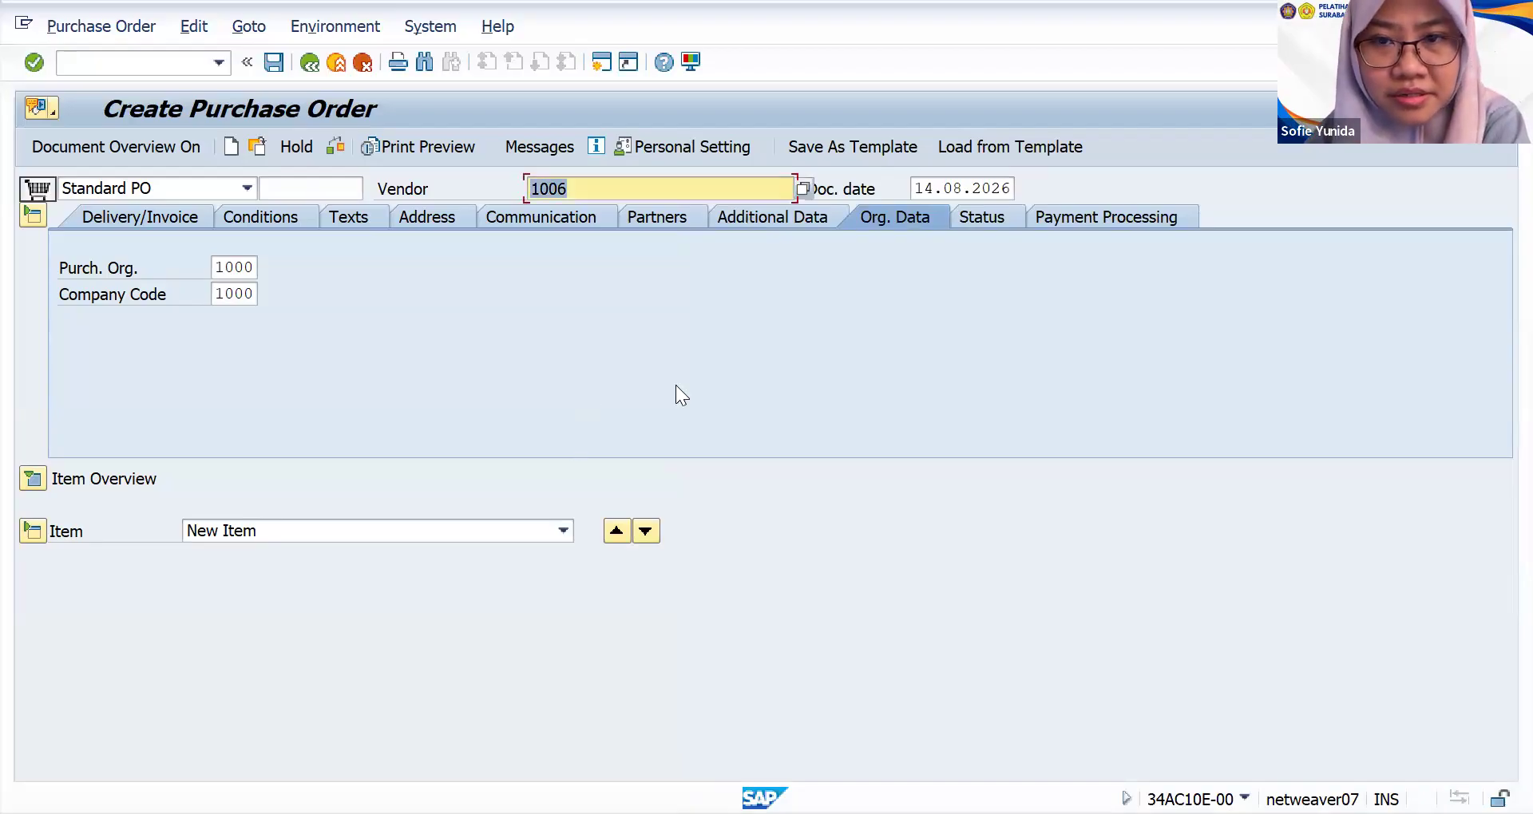
left_click(634, 192)
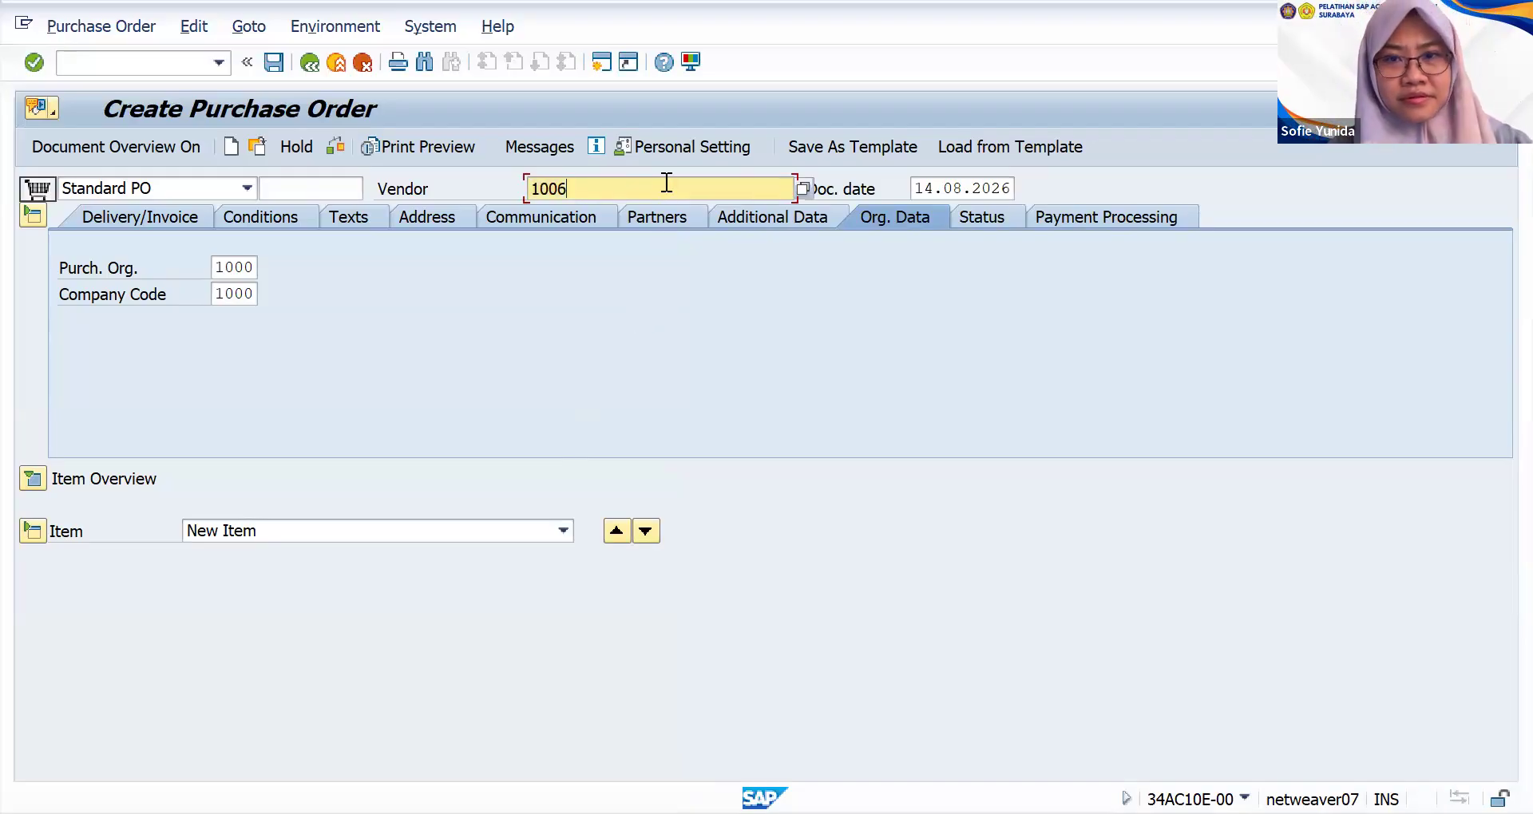
key("Return")
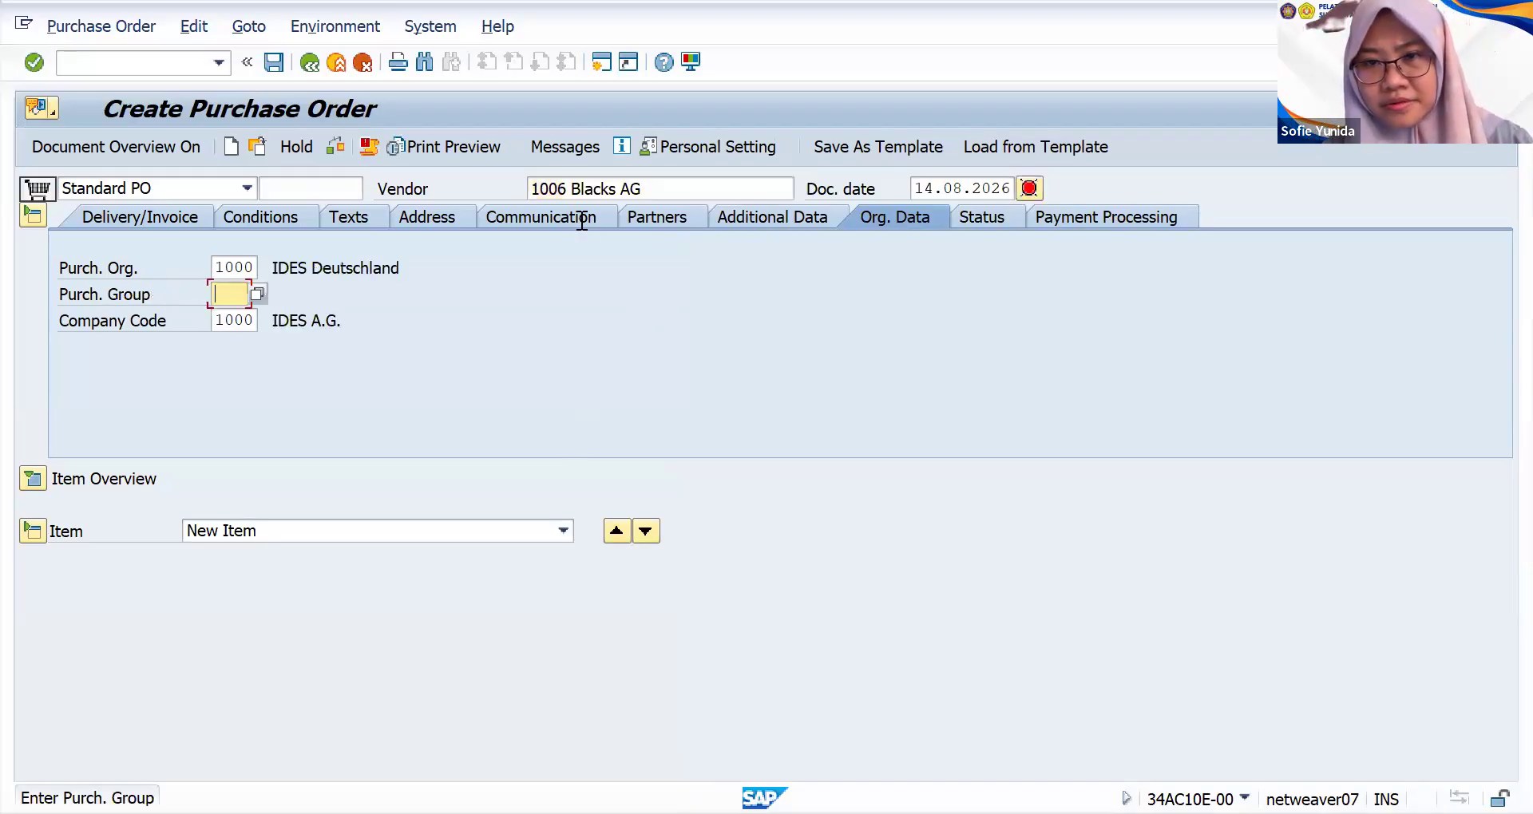
- Set the purchasing group to 100 and expand the item overview
type("1")
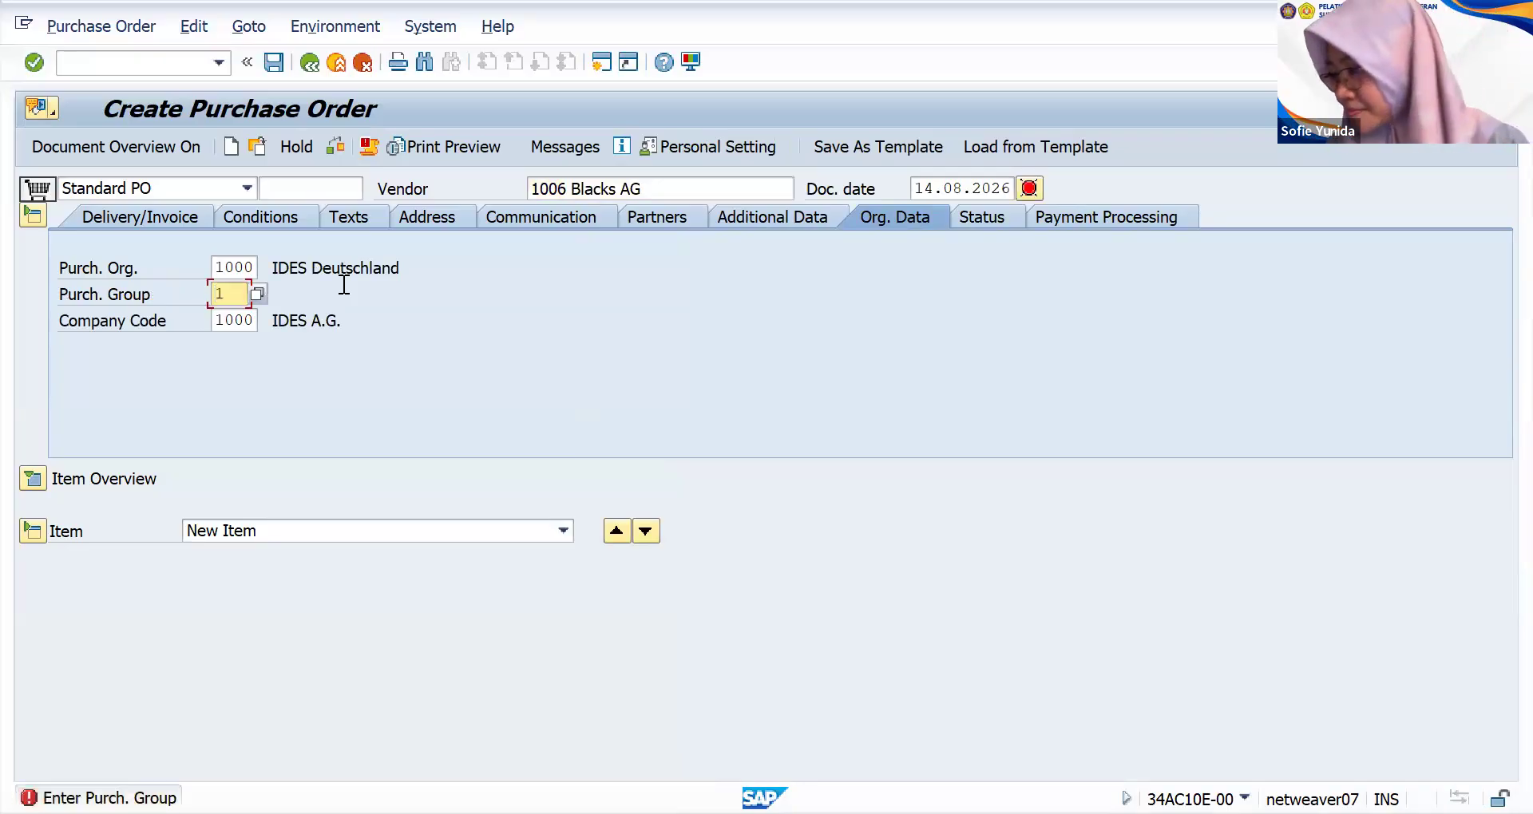
type("00")
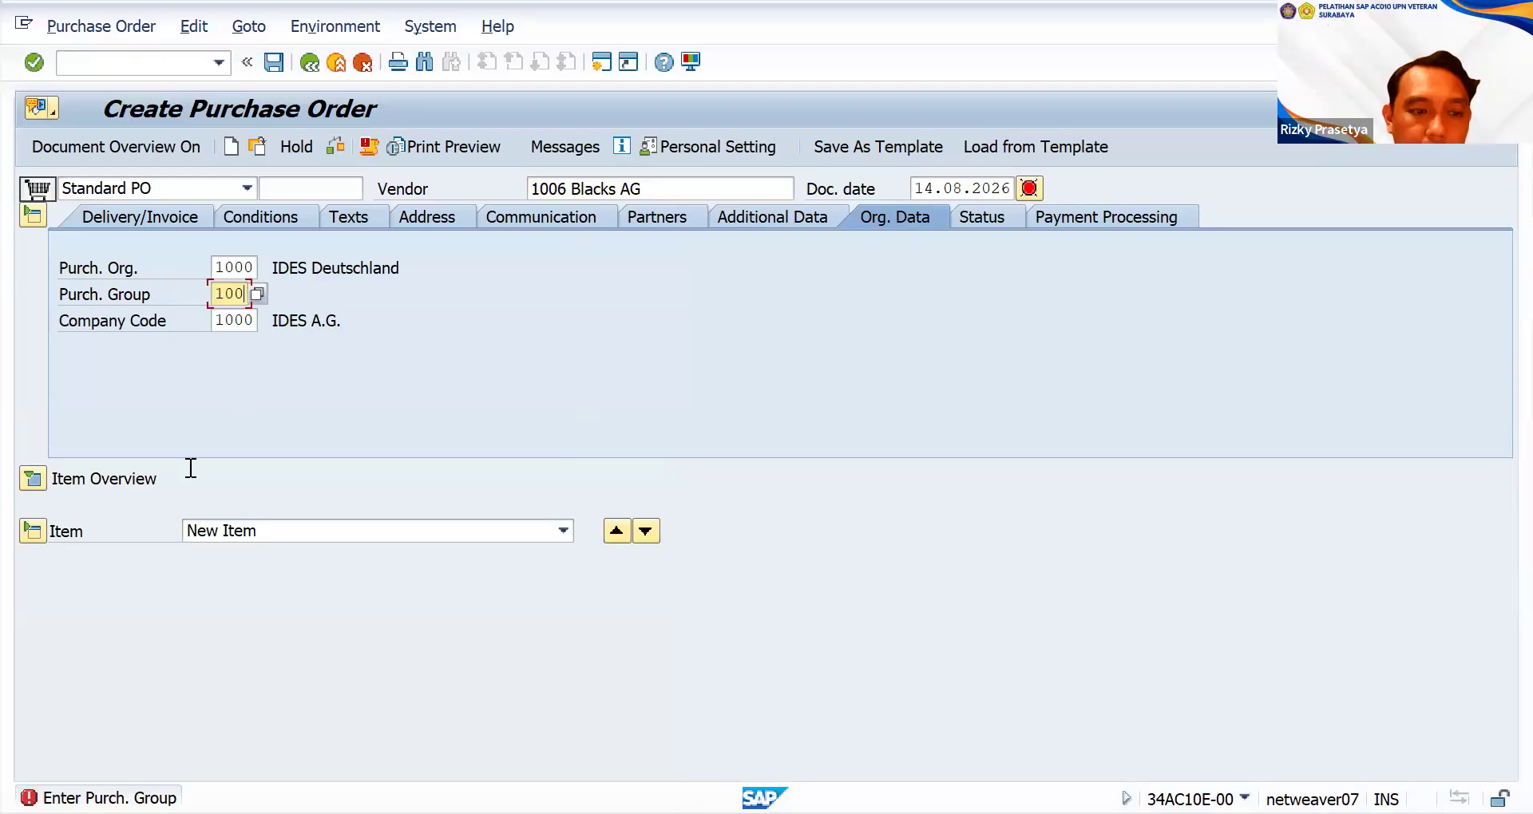
left_click(31, 479)
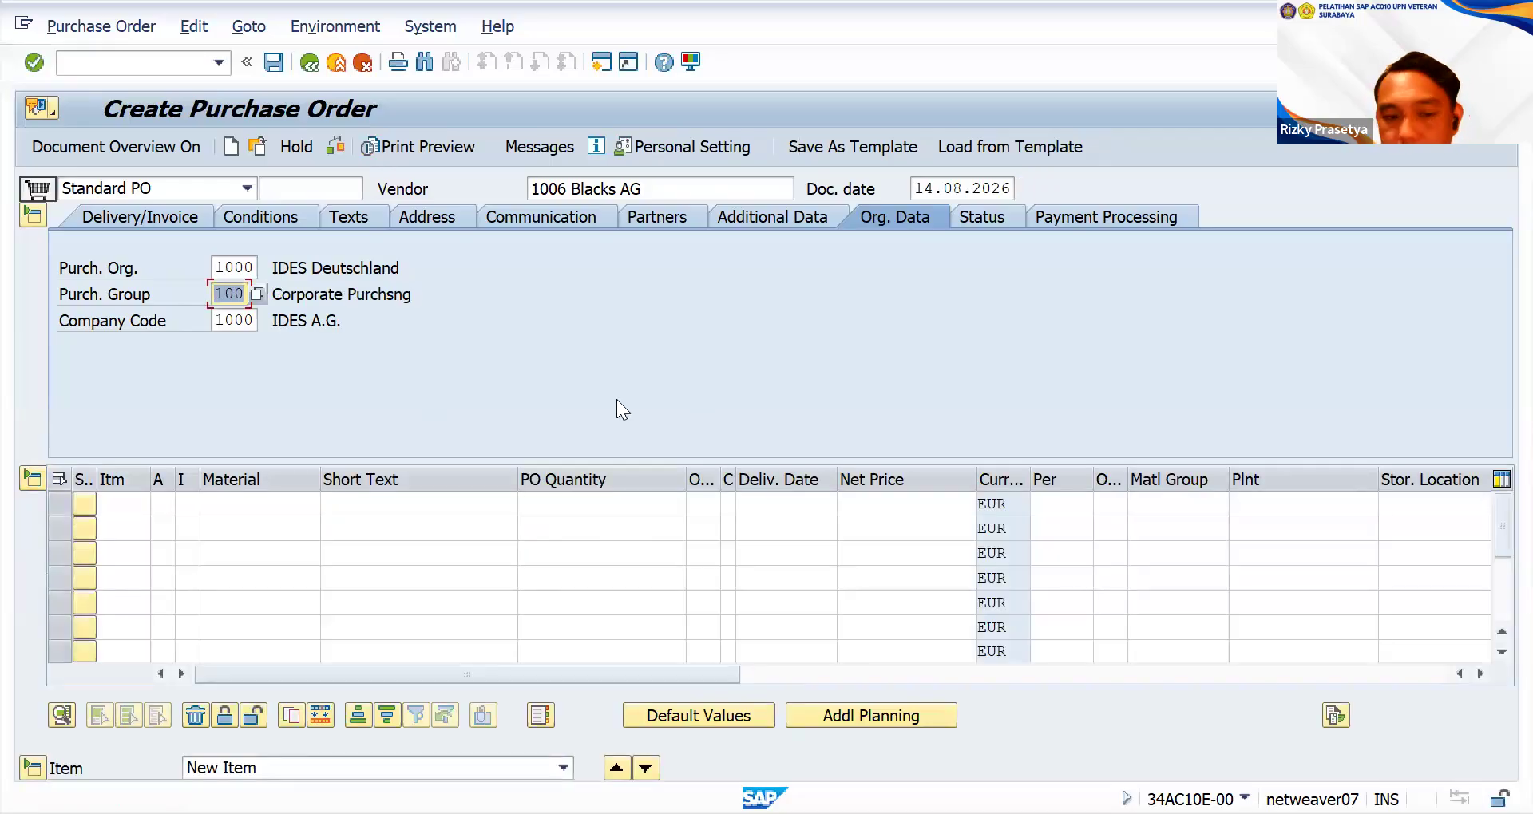
- Enter material M-05 with a PO quantity of 2 in the first item row
left_click(264, 503)
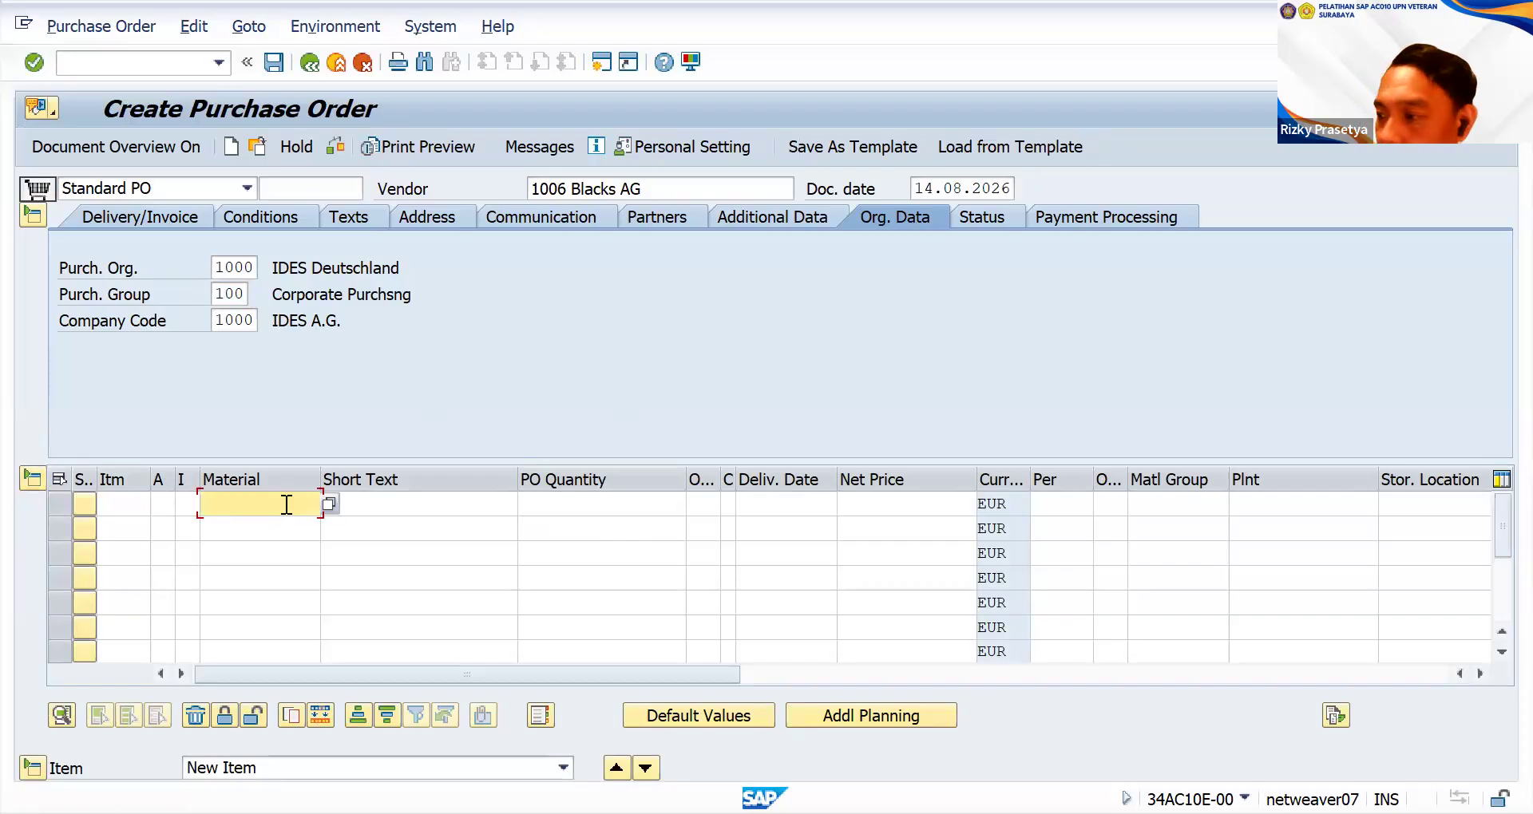
type("M-")
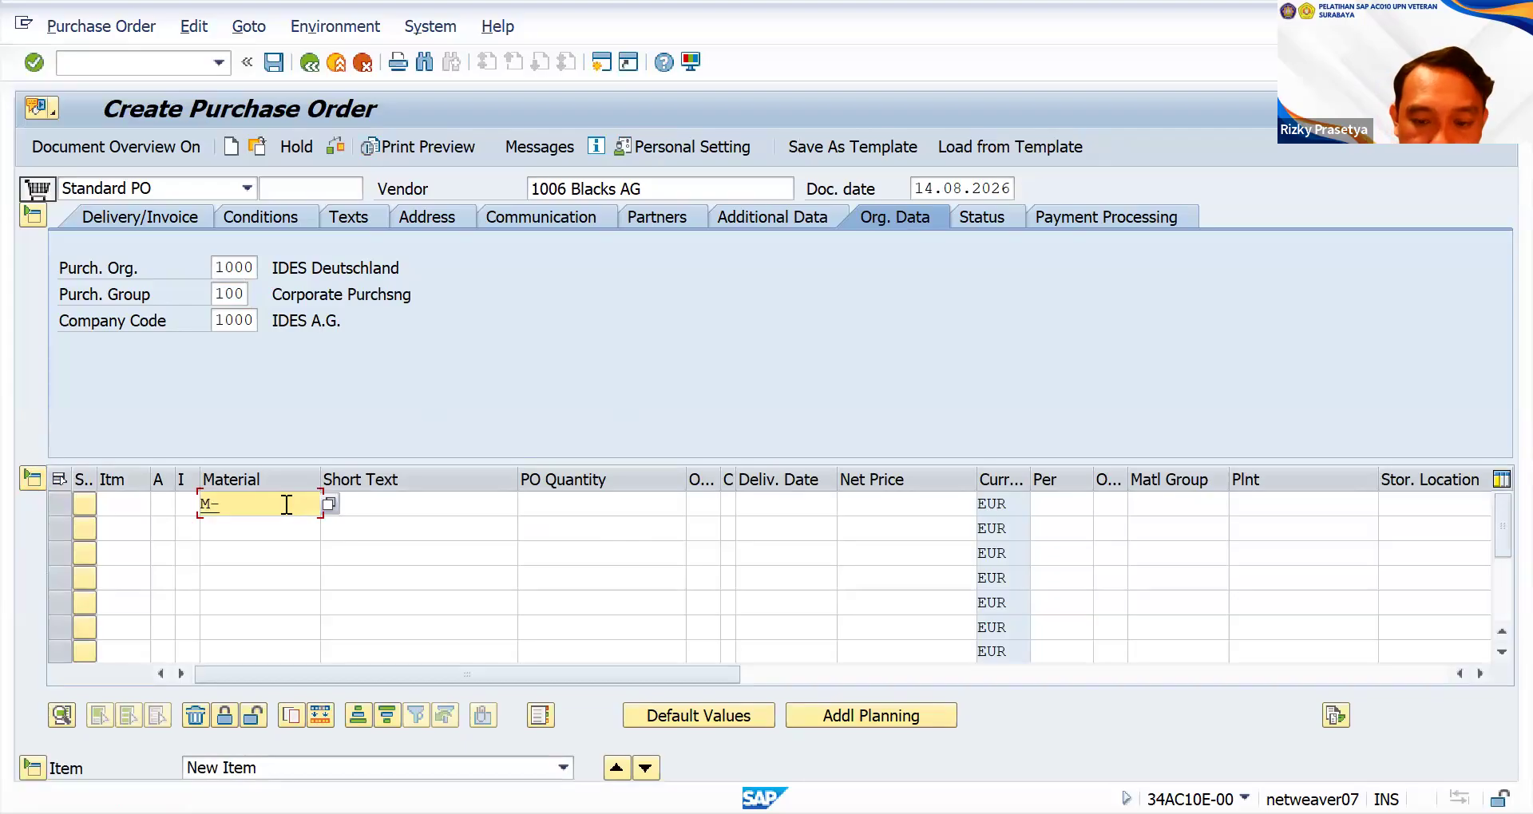
type("05")
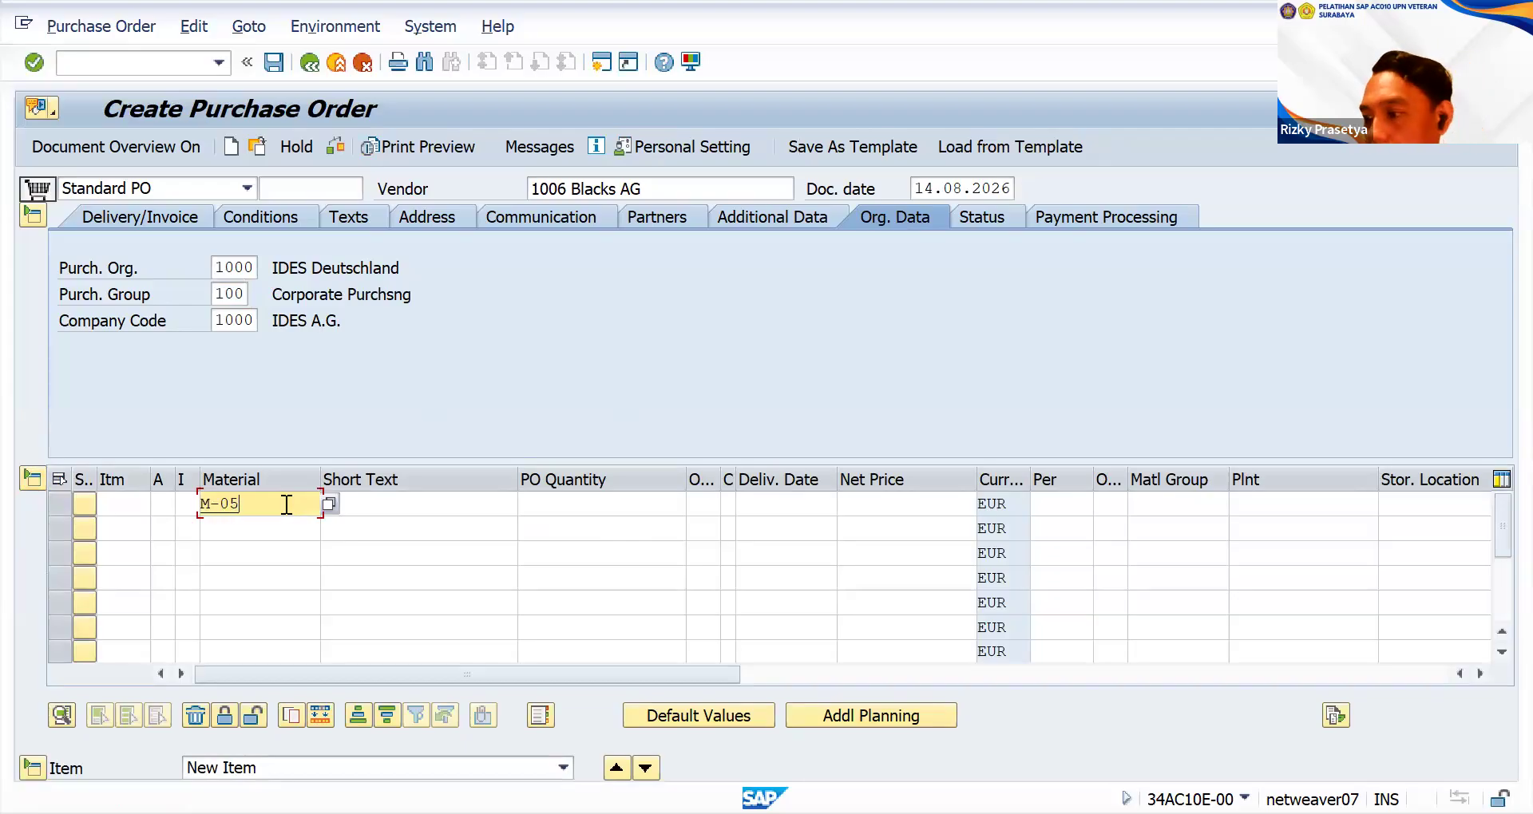
left_click(603, 501)
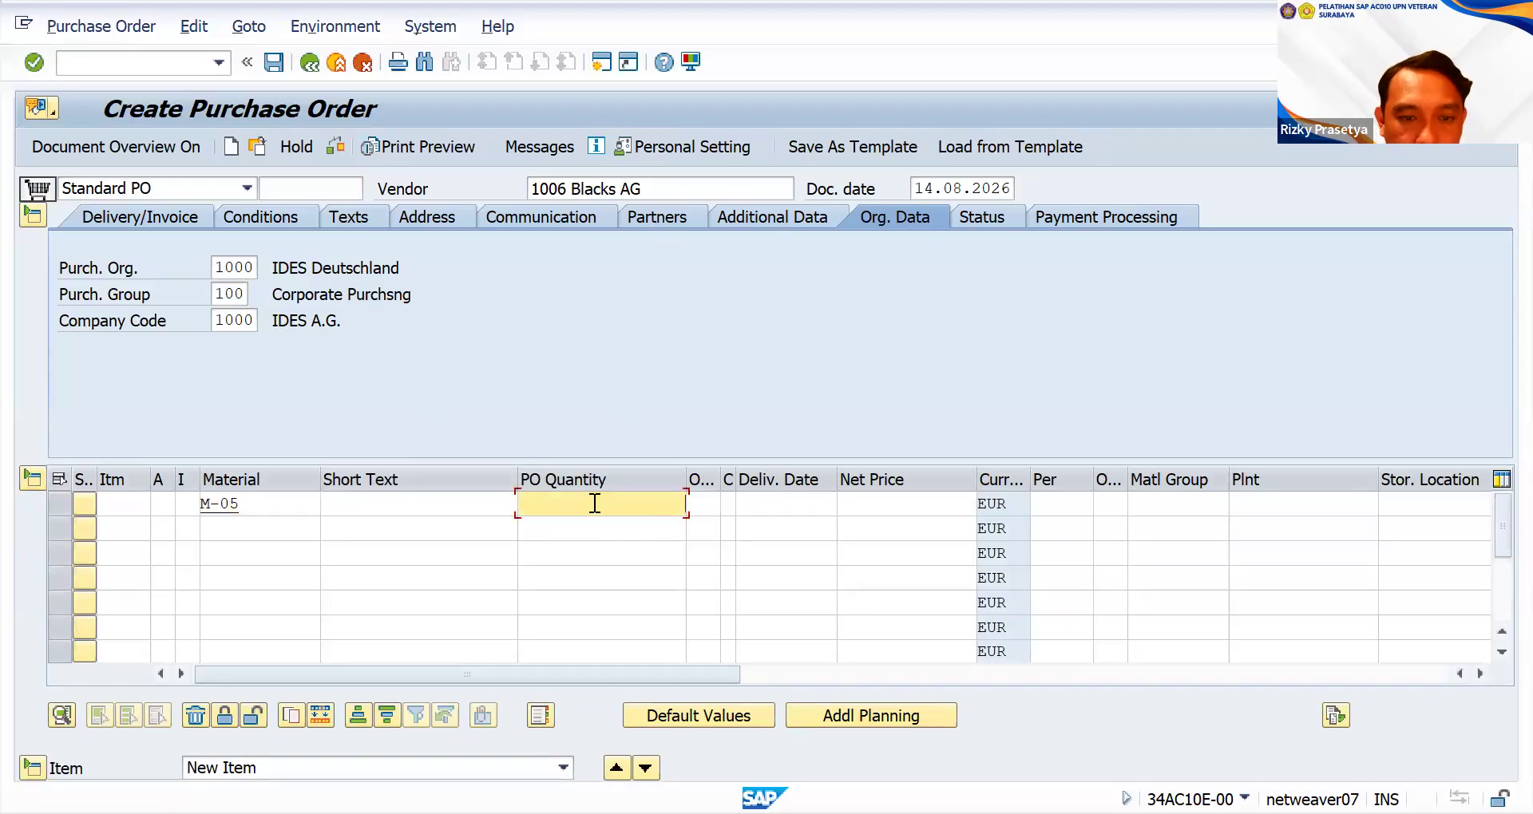
type("2")
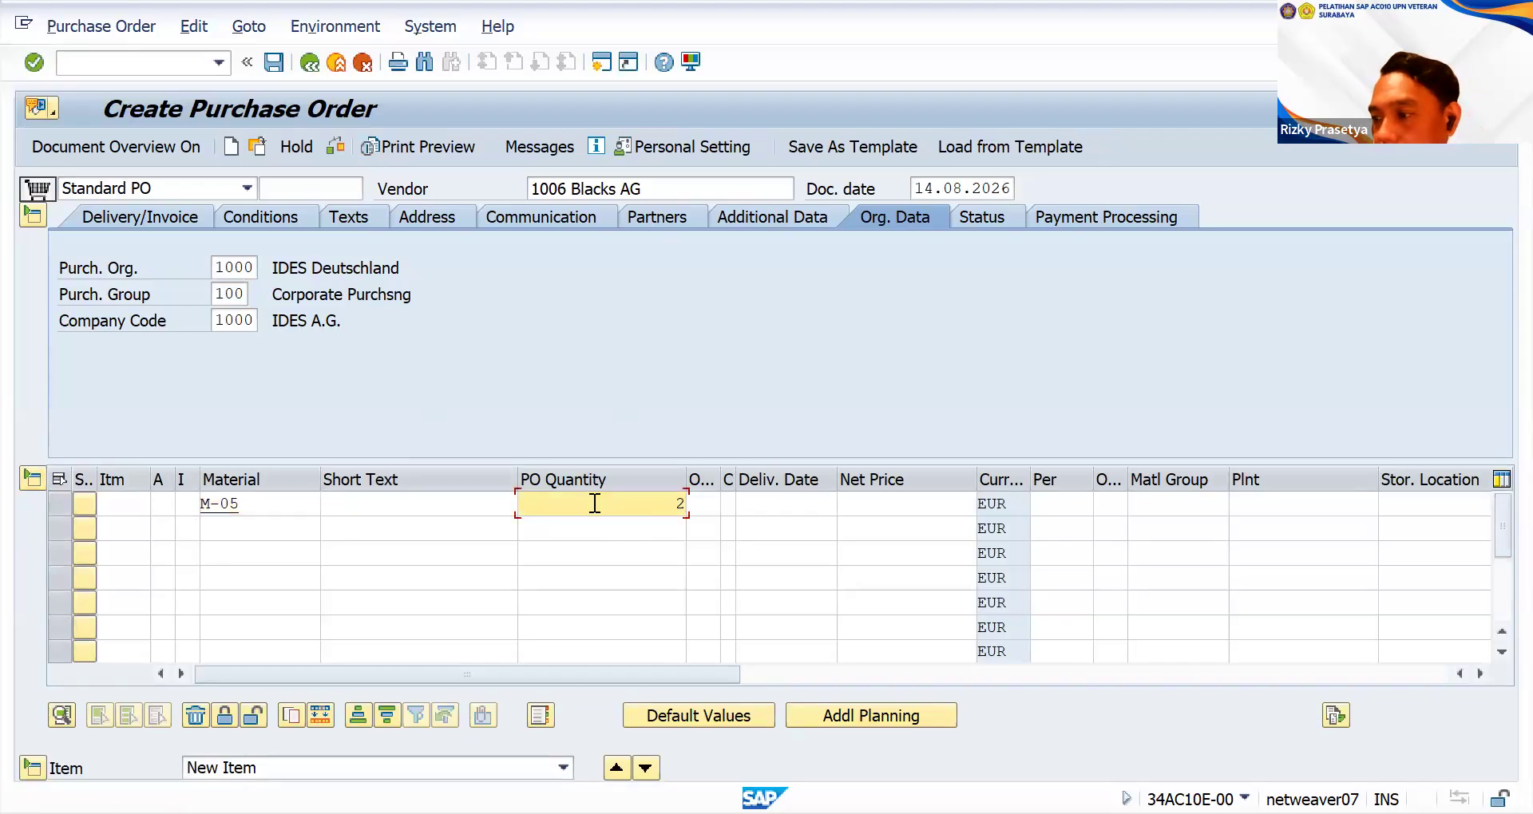
- Choose 14.08.2026 as the M-05 item's delivery date and set its net price to 550 EUR
left_click(762, 505)
left_click(846, 503)
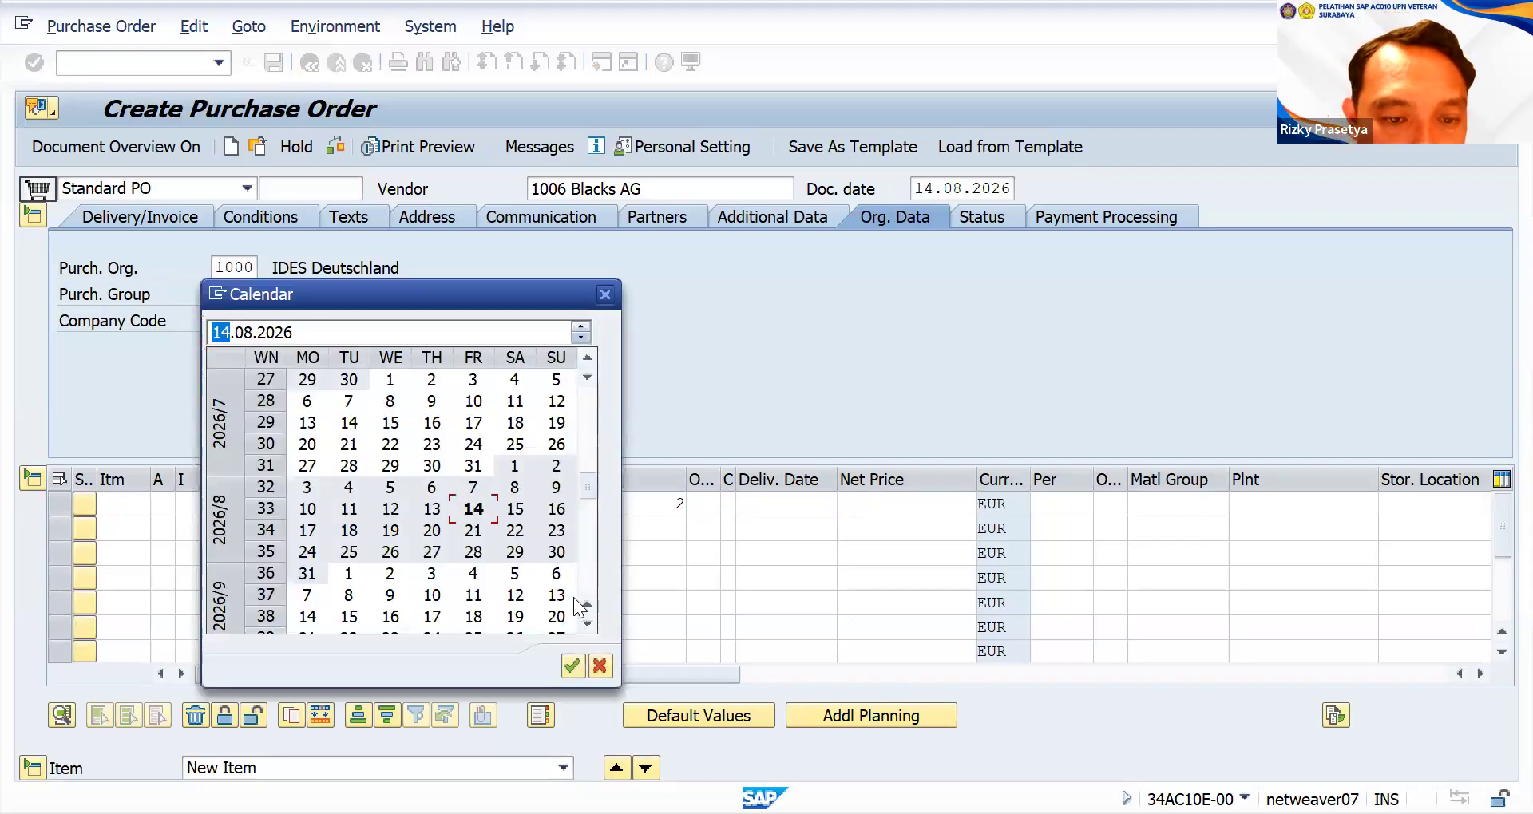
left_click(573, 663)
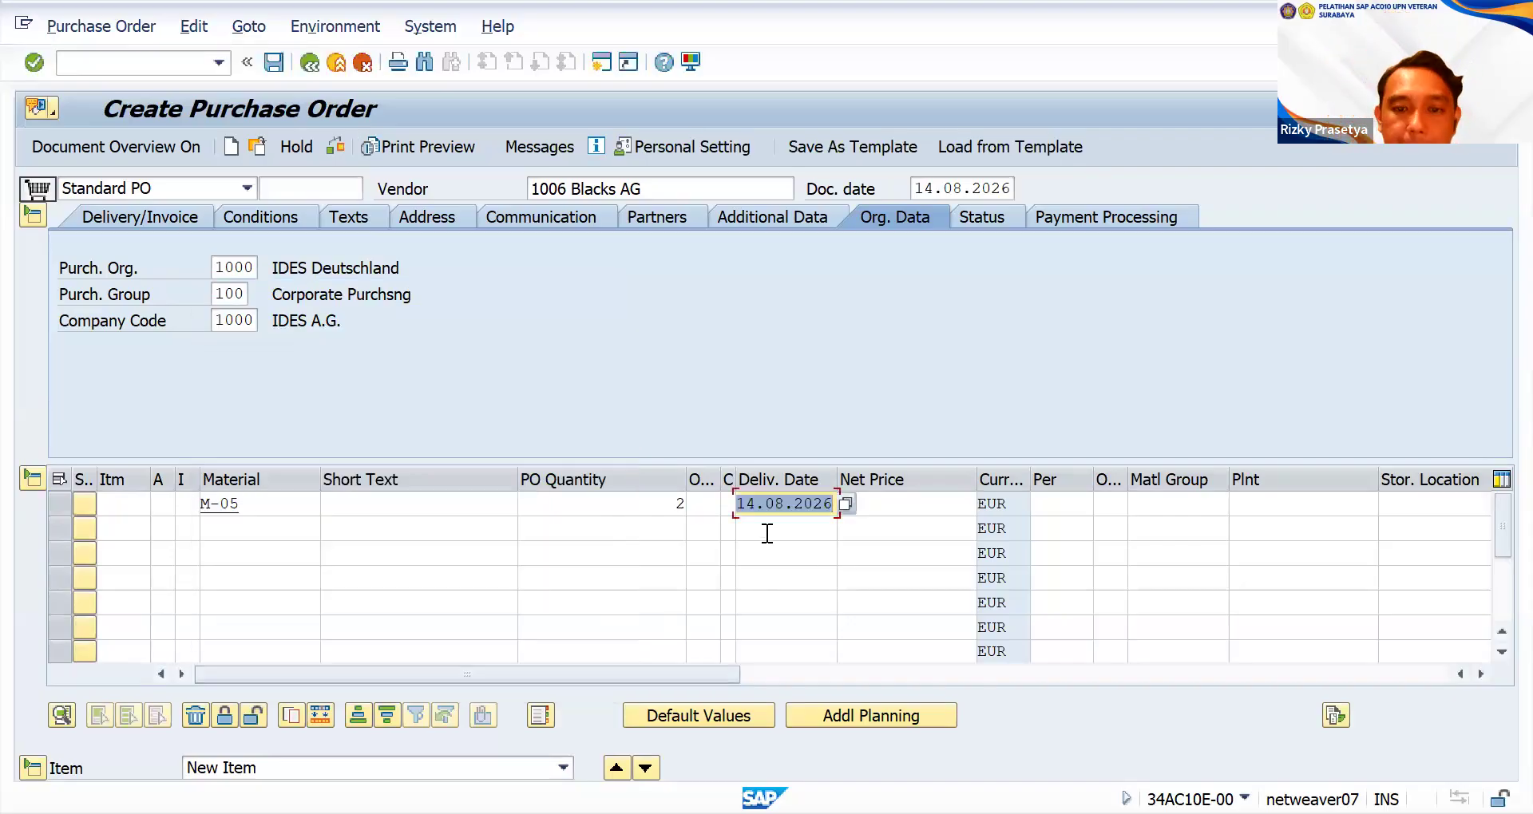
left_click(878, 504)
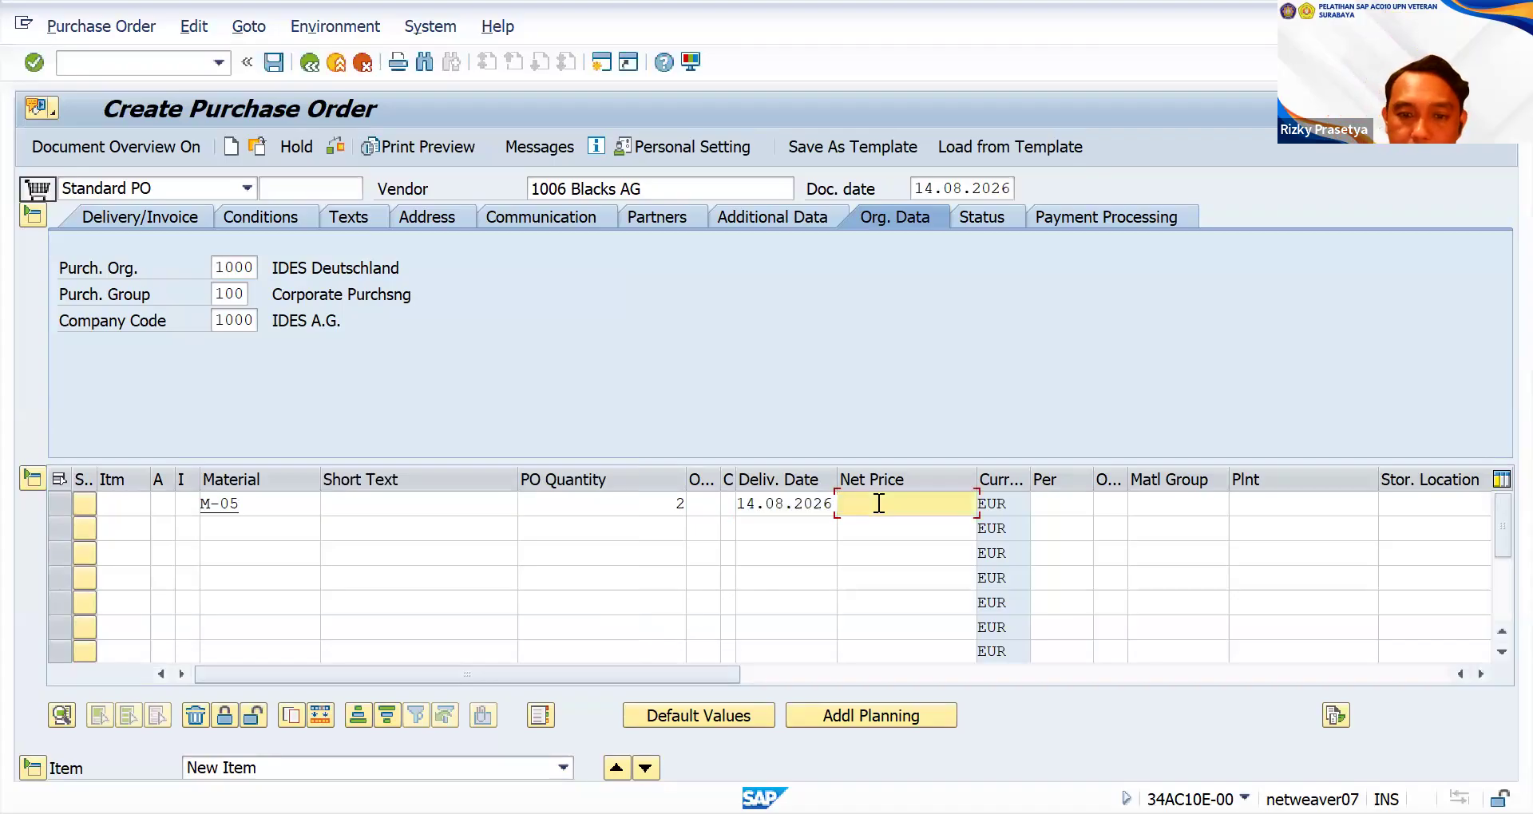
type("550")
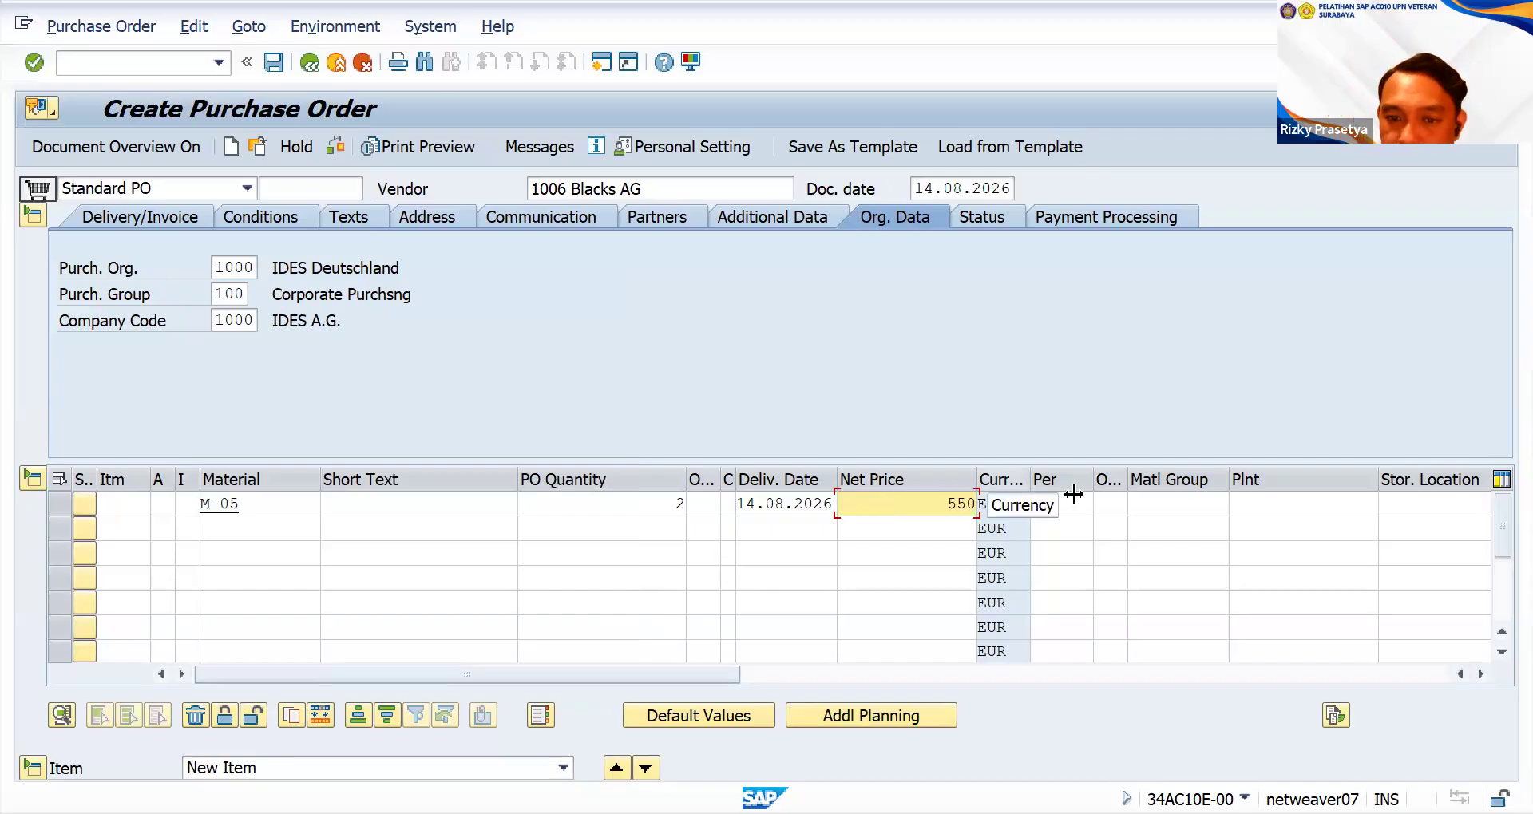
- Assign the M-05 item to plant 1000 and storage location 0001, and save the purchase order
left_click(1262, 506)
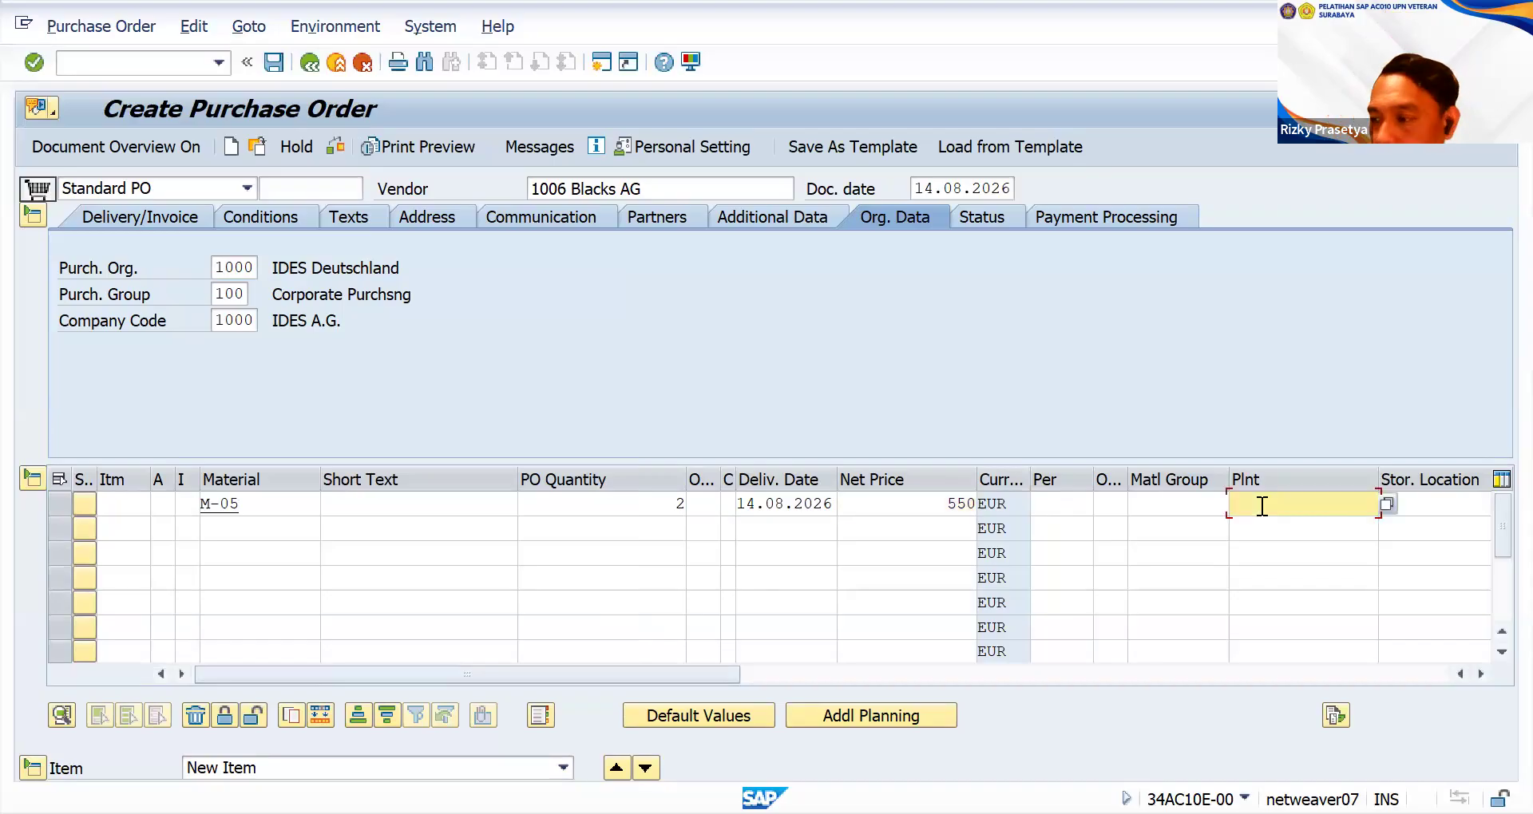
type("1")
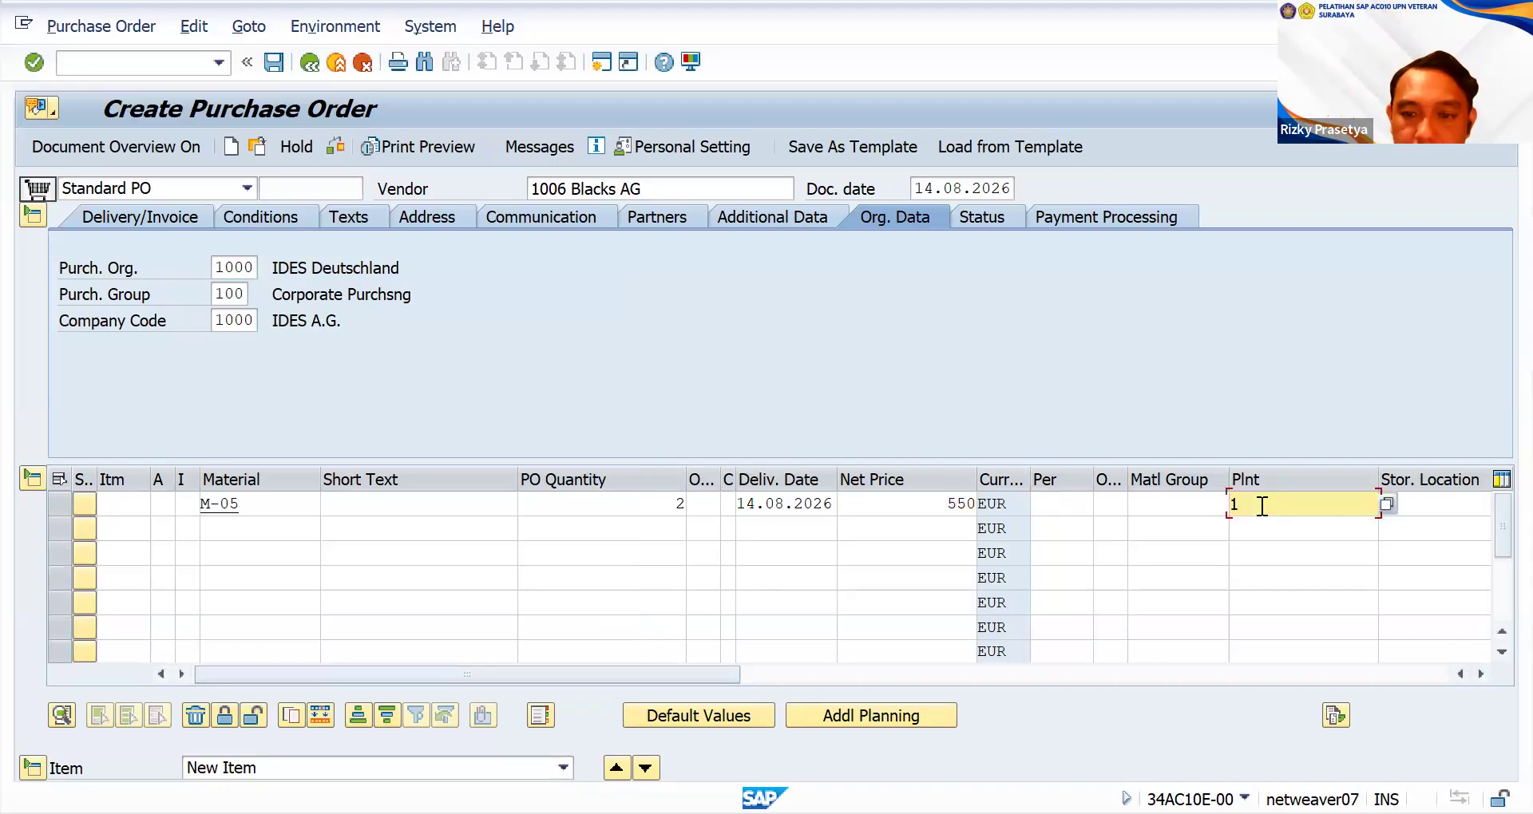
type("000")
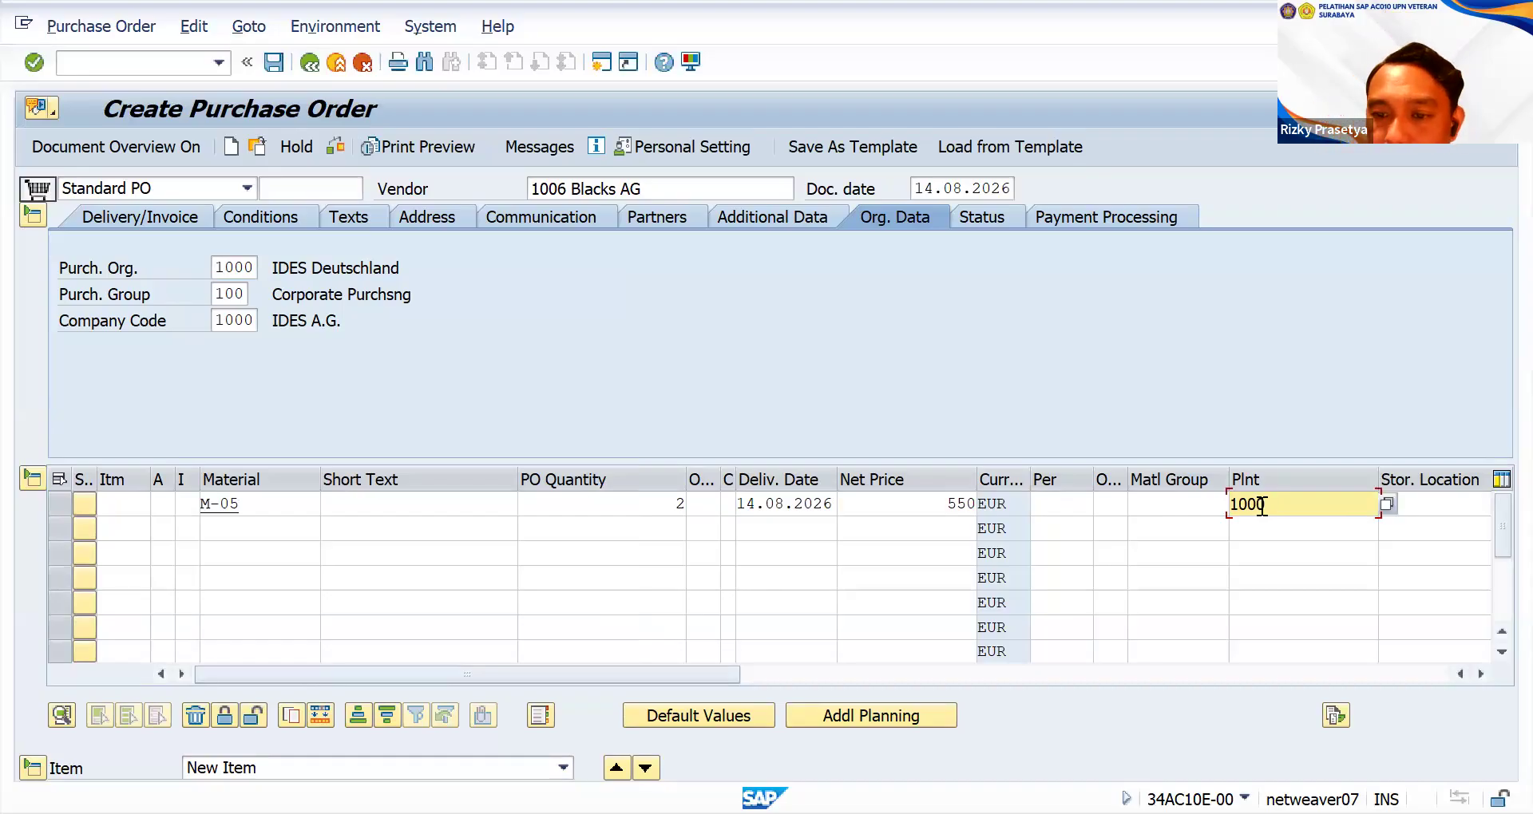
left_click(1448, 508)
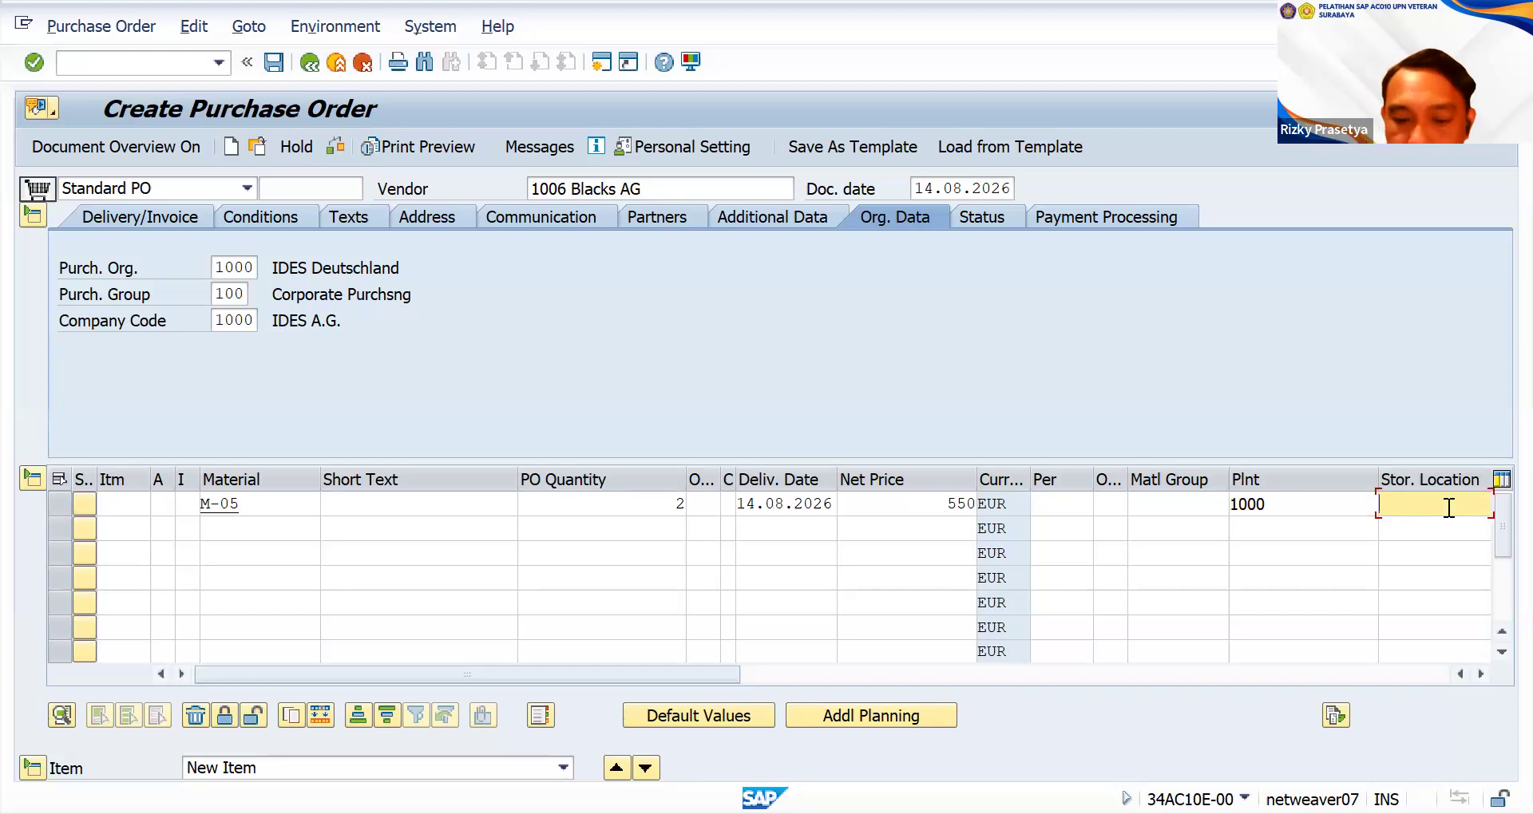
type("0001")
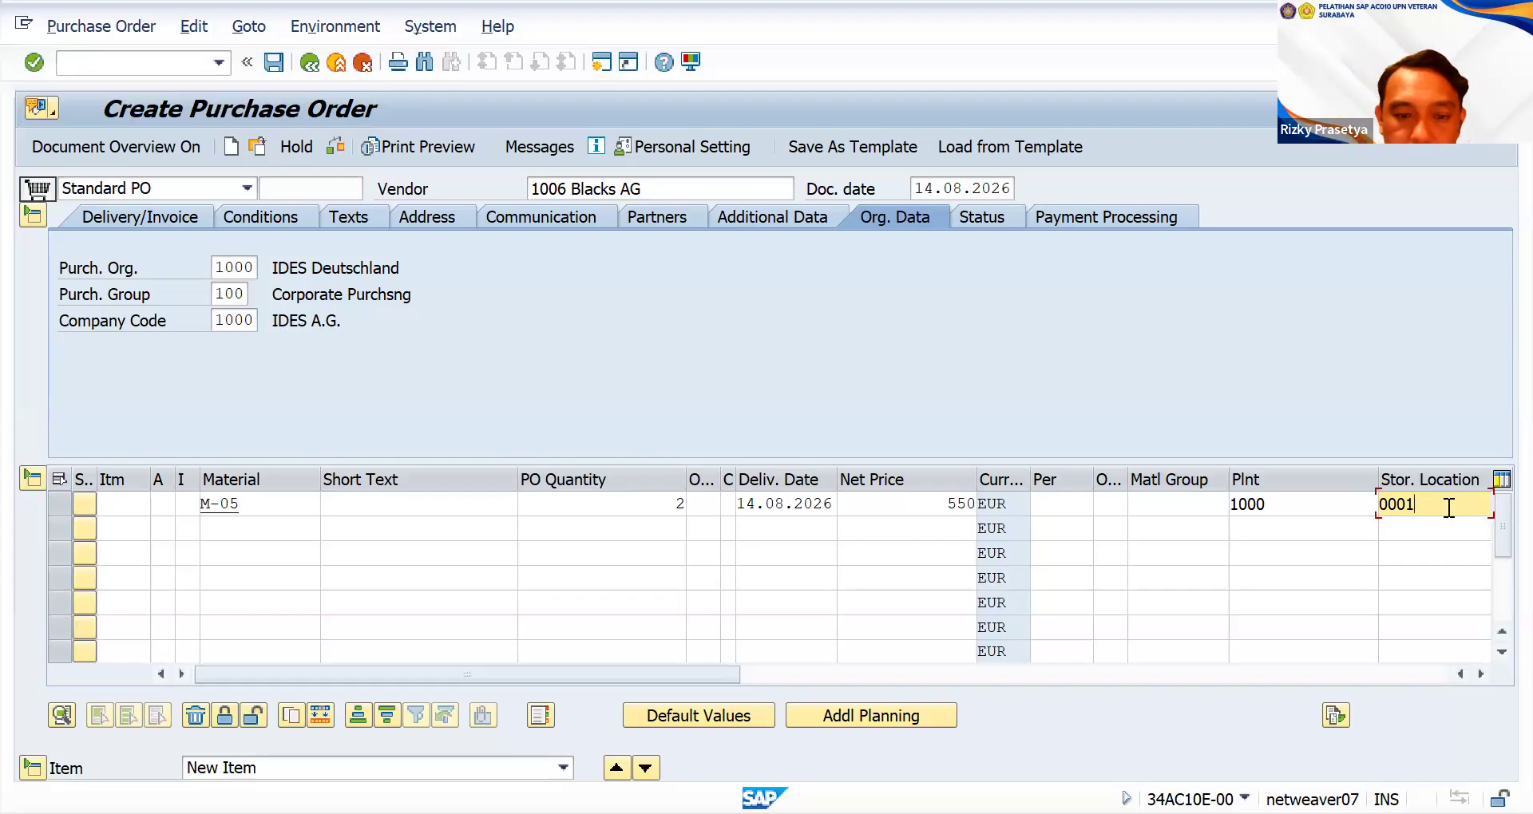
key("Return")
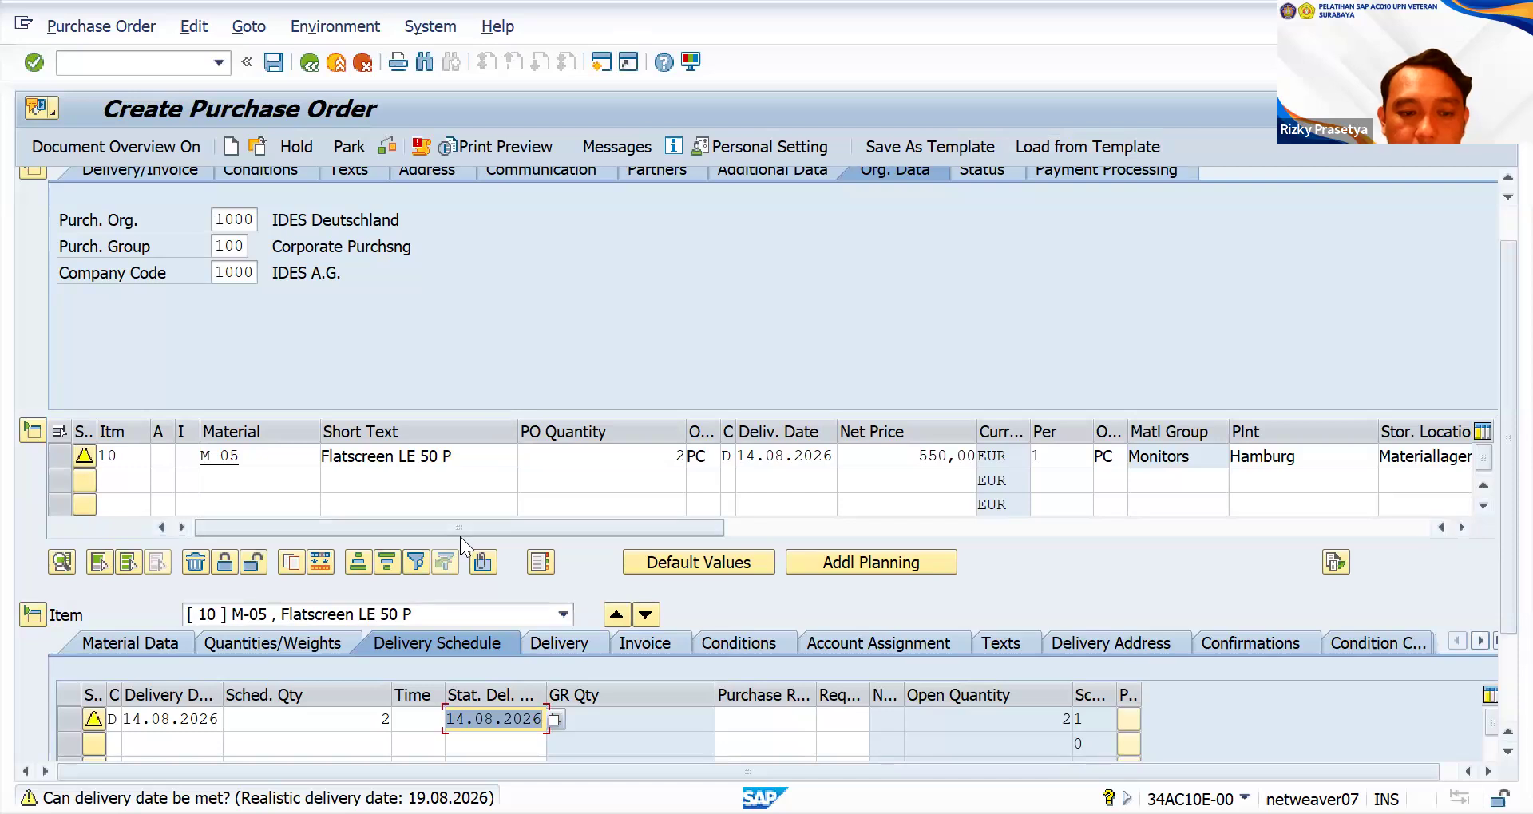
left_click(276, 63)
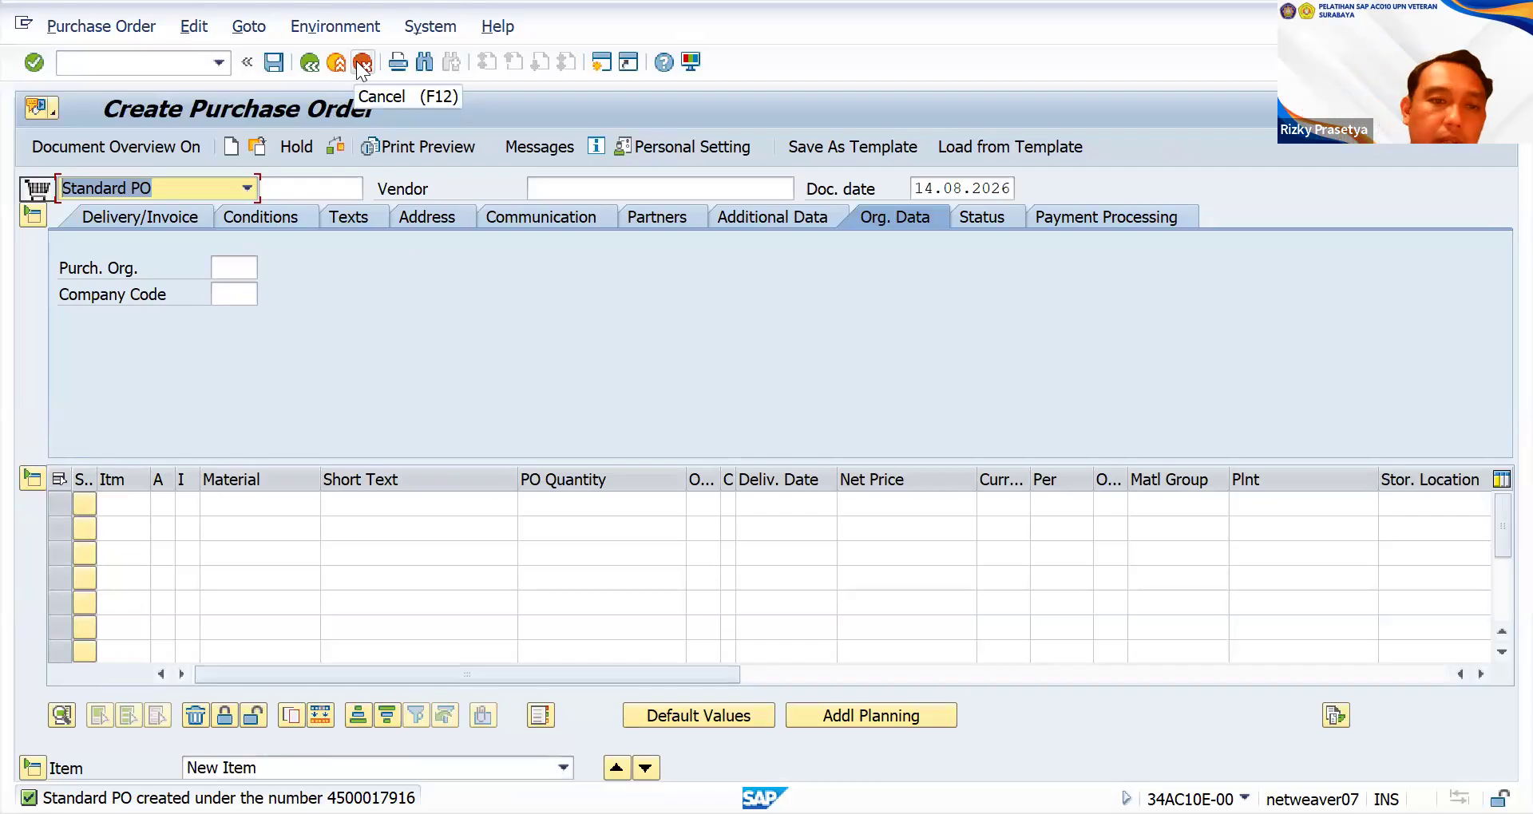
- Return to the SAP menu and collapse the Create and Purchase Order folders
left_click(309, 63)
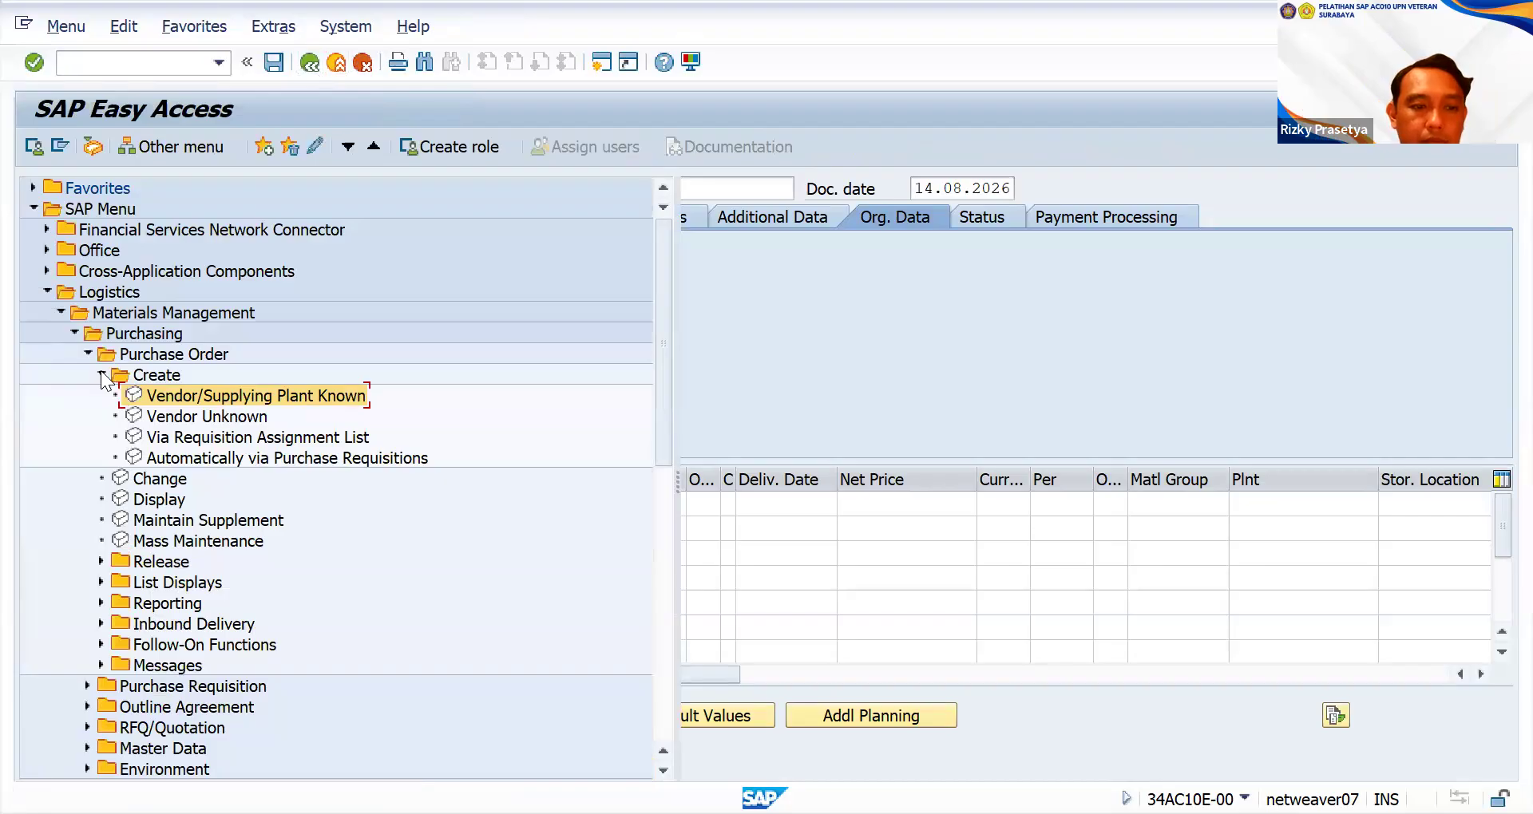
left_click(100, 373)
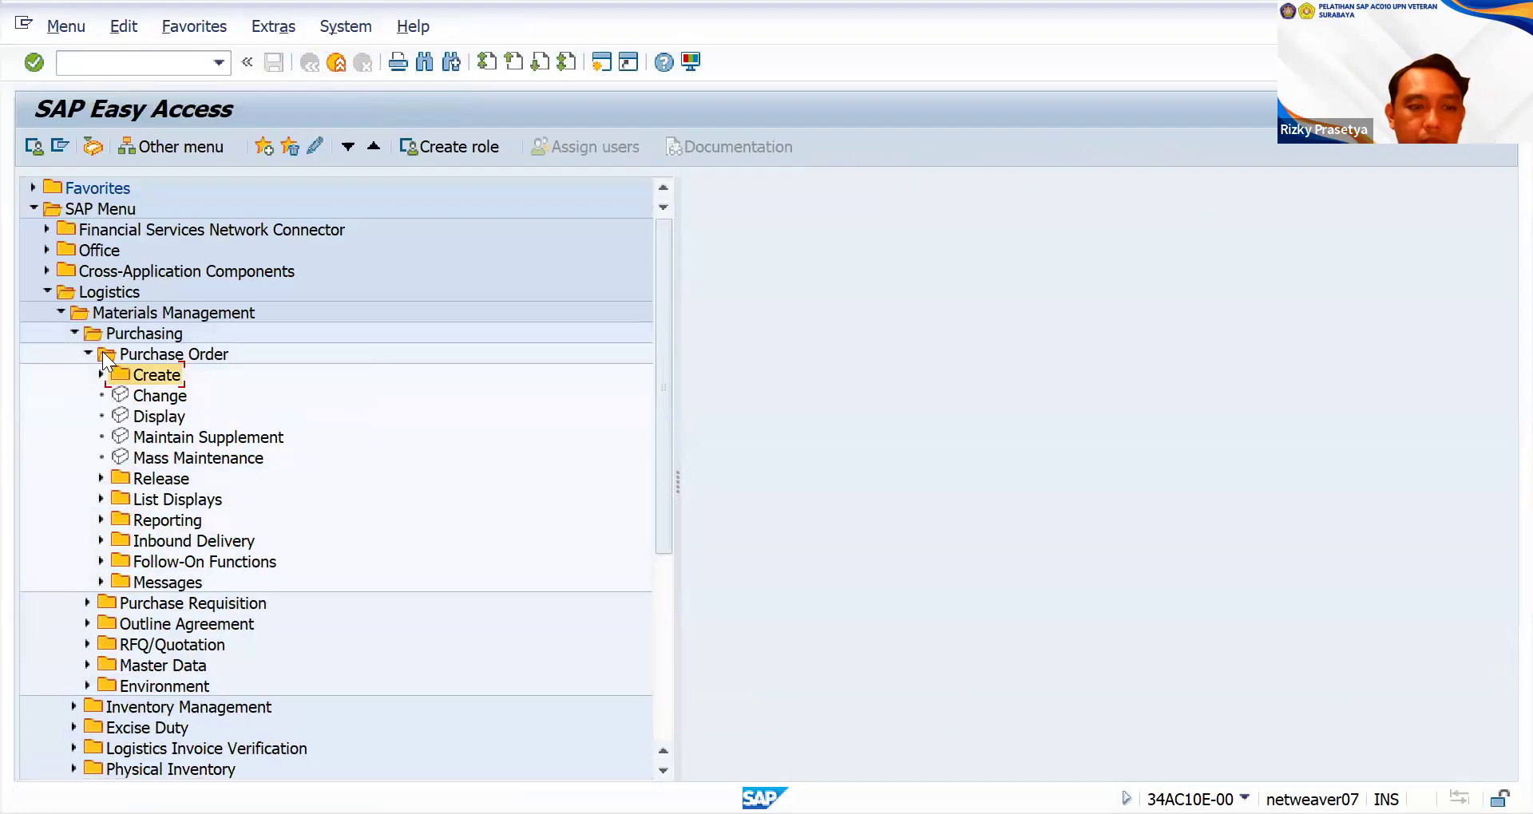
left_click(102, 351)
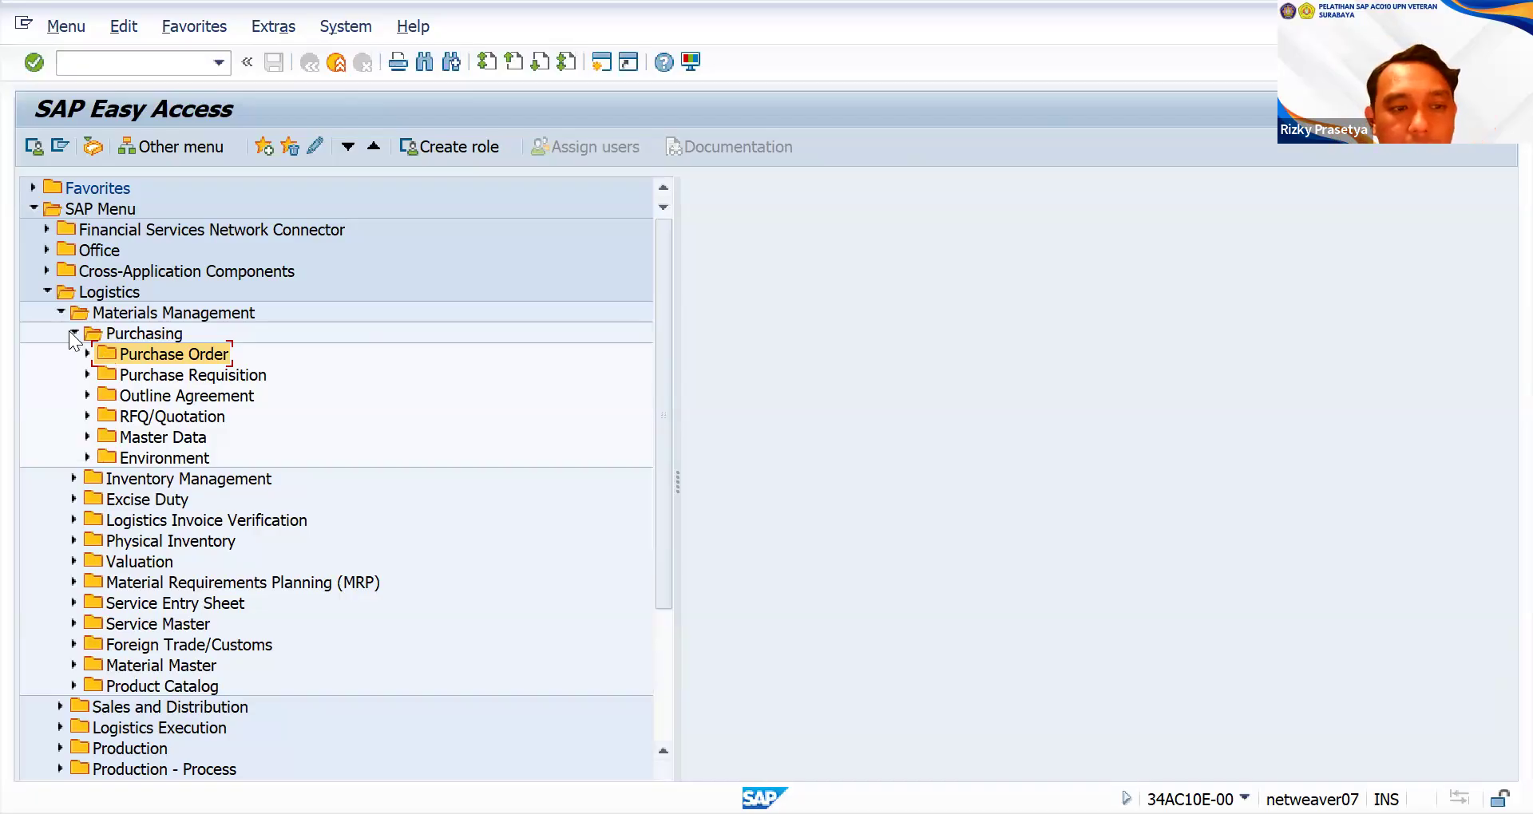
left_click(68, 330)
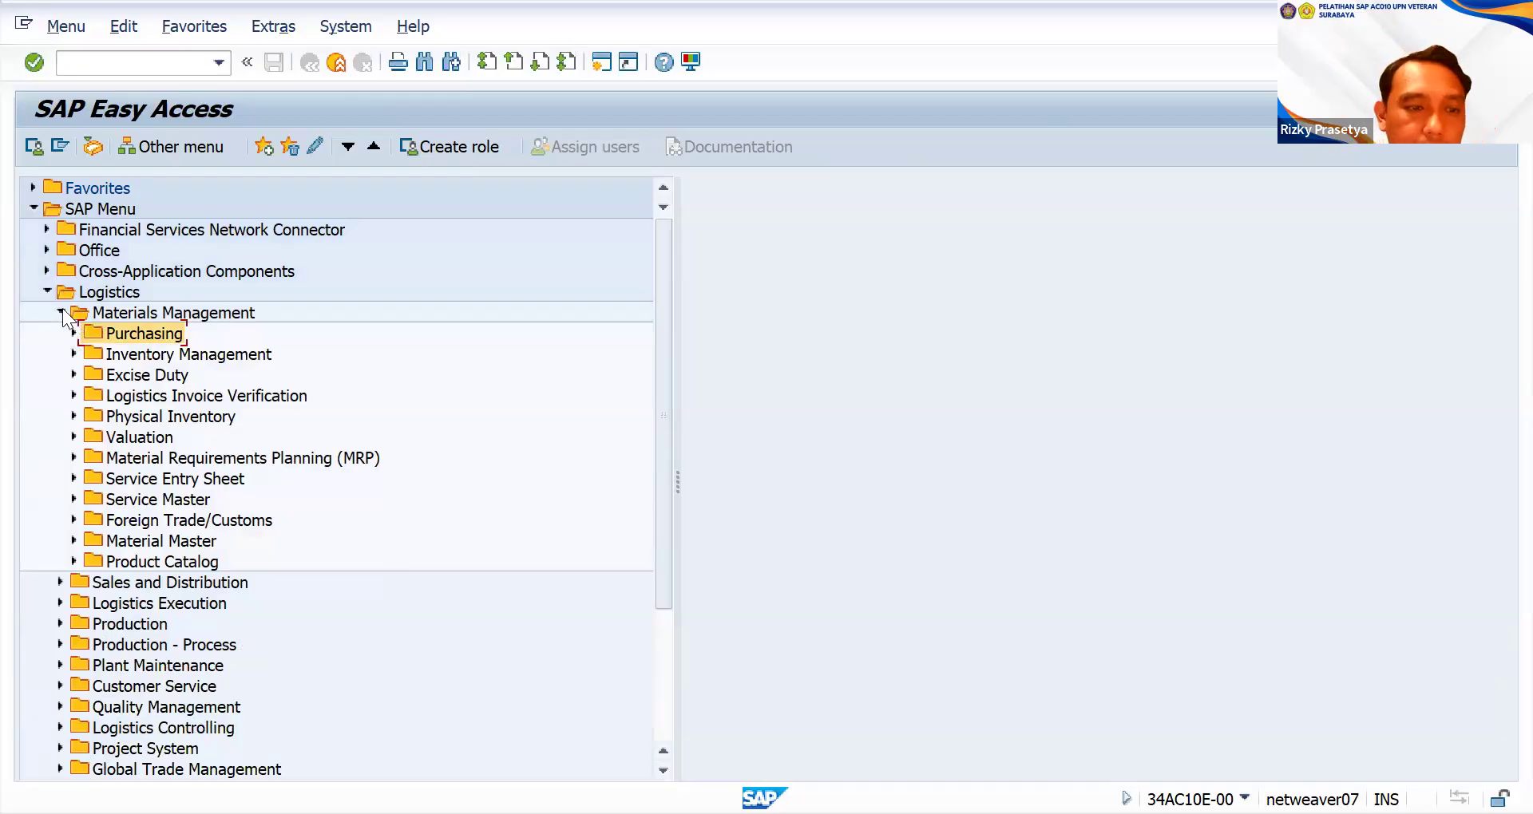
left_click(61, 311)
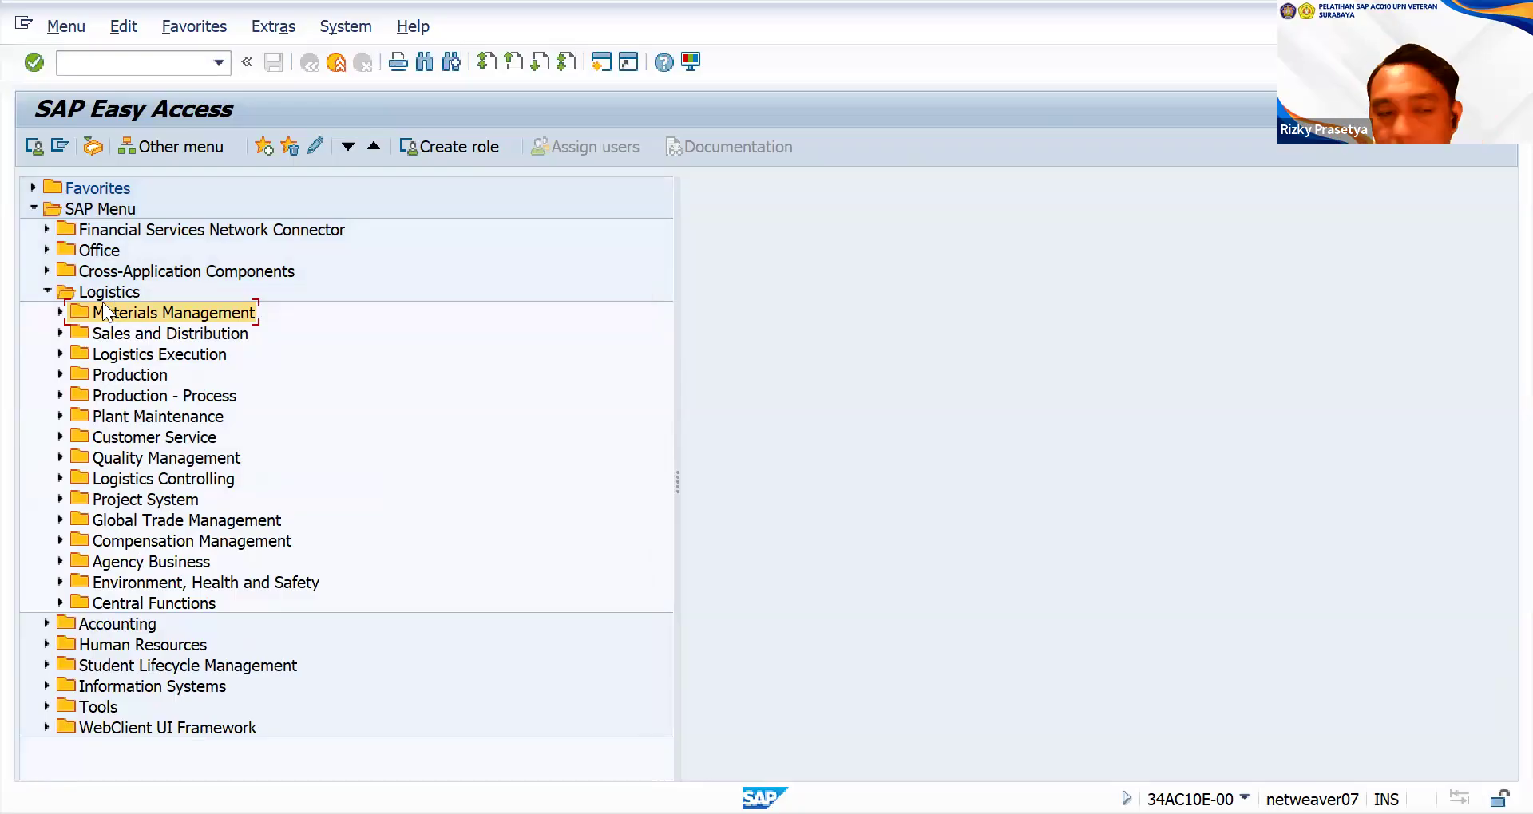
left_click(58, 312)
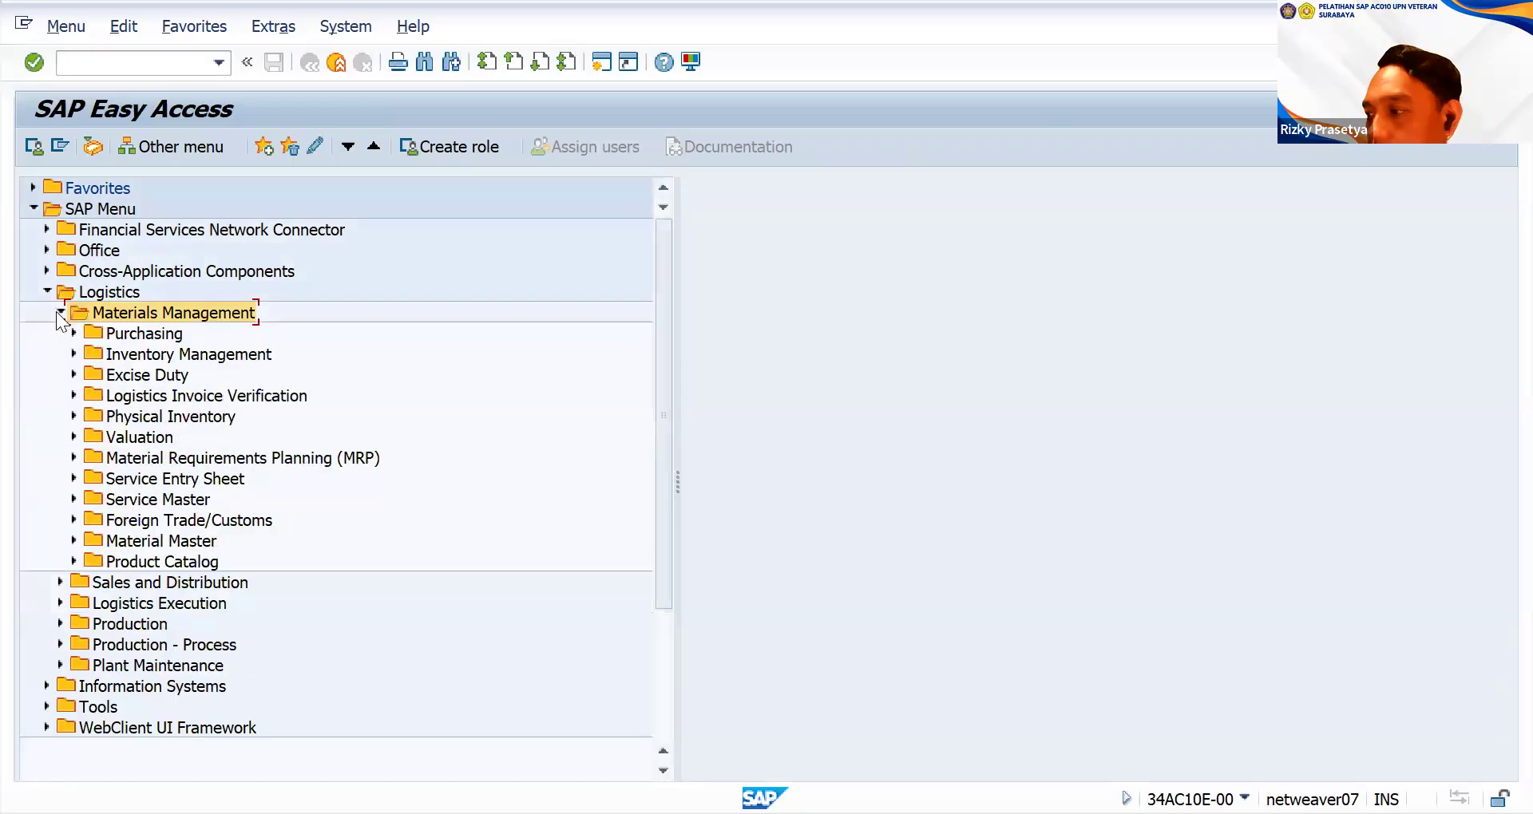
left_click(73, 333)
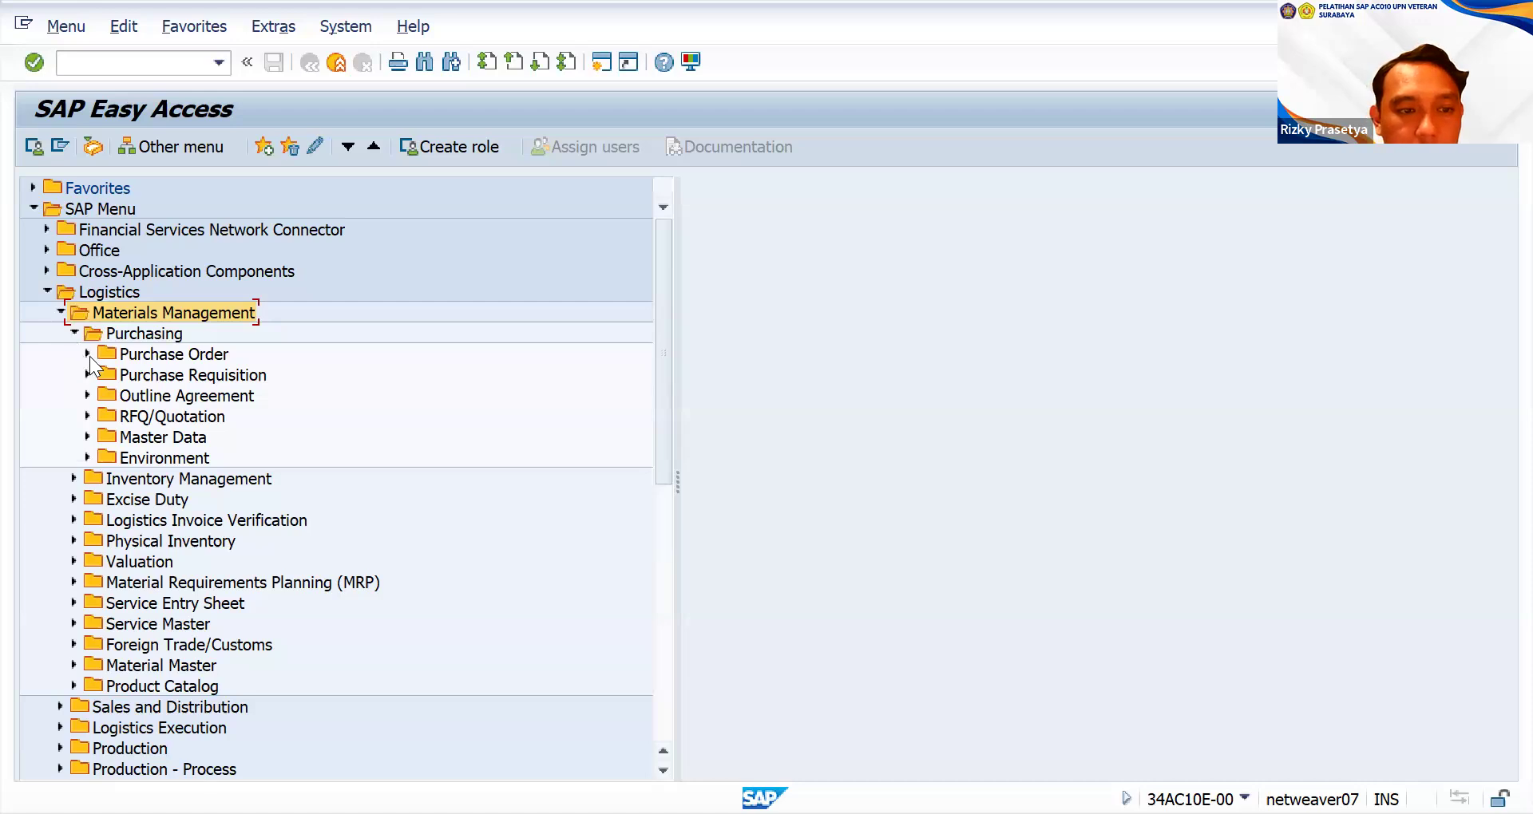
- Open the Goods Receipt transaction from the Purchase Order folder's Follow-On Functions
left_click(88, 355)
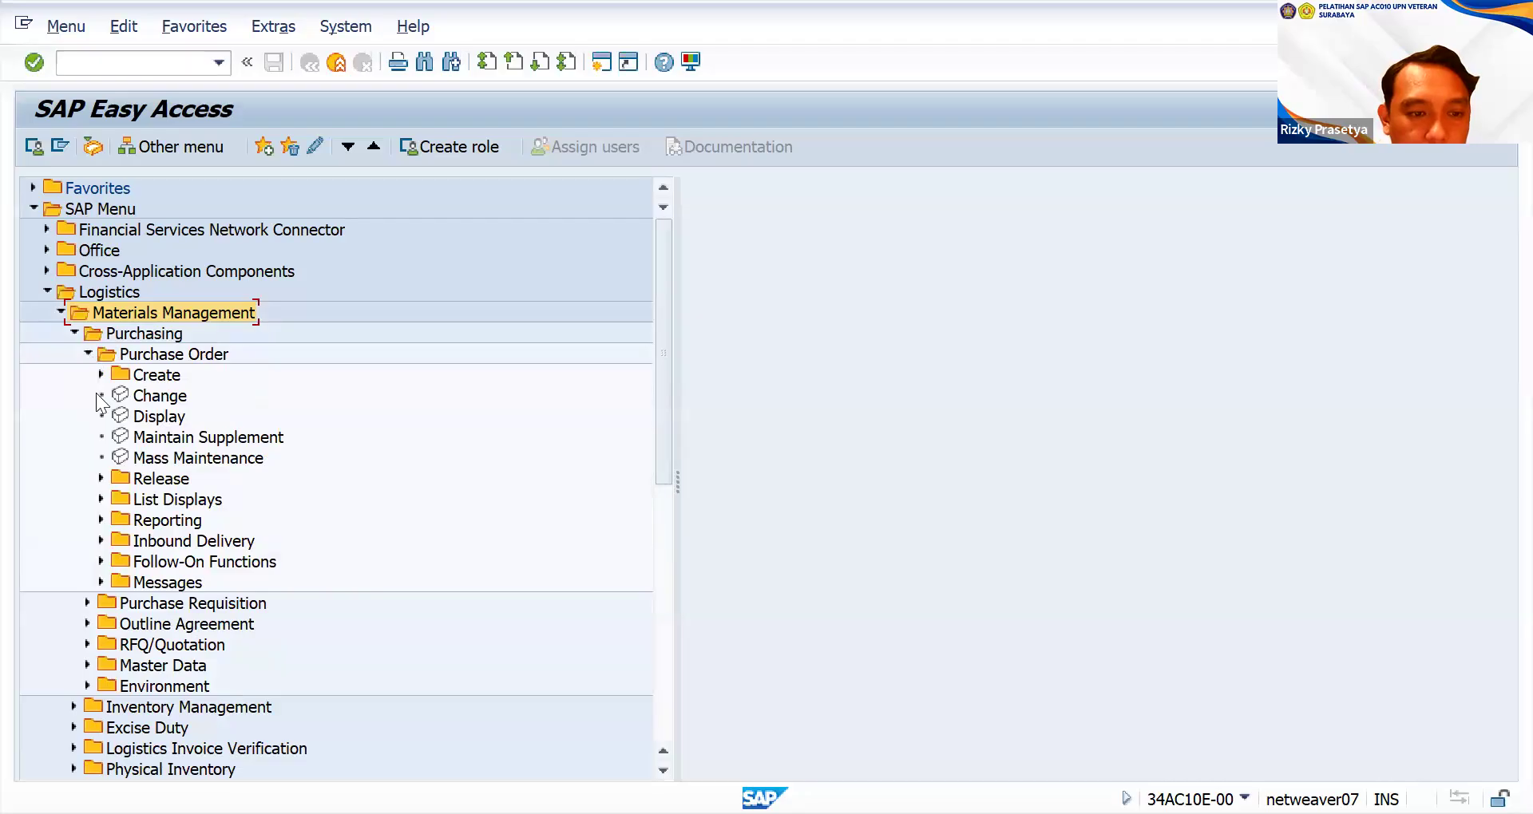
left_click(101, 559)
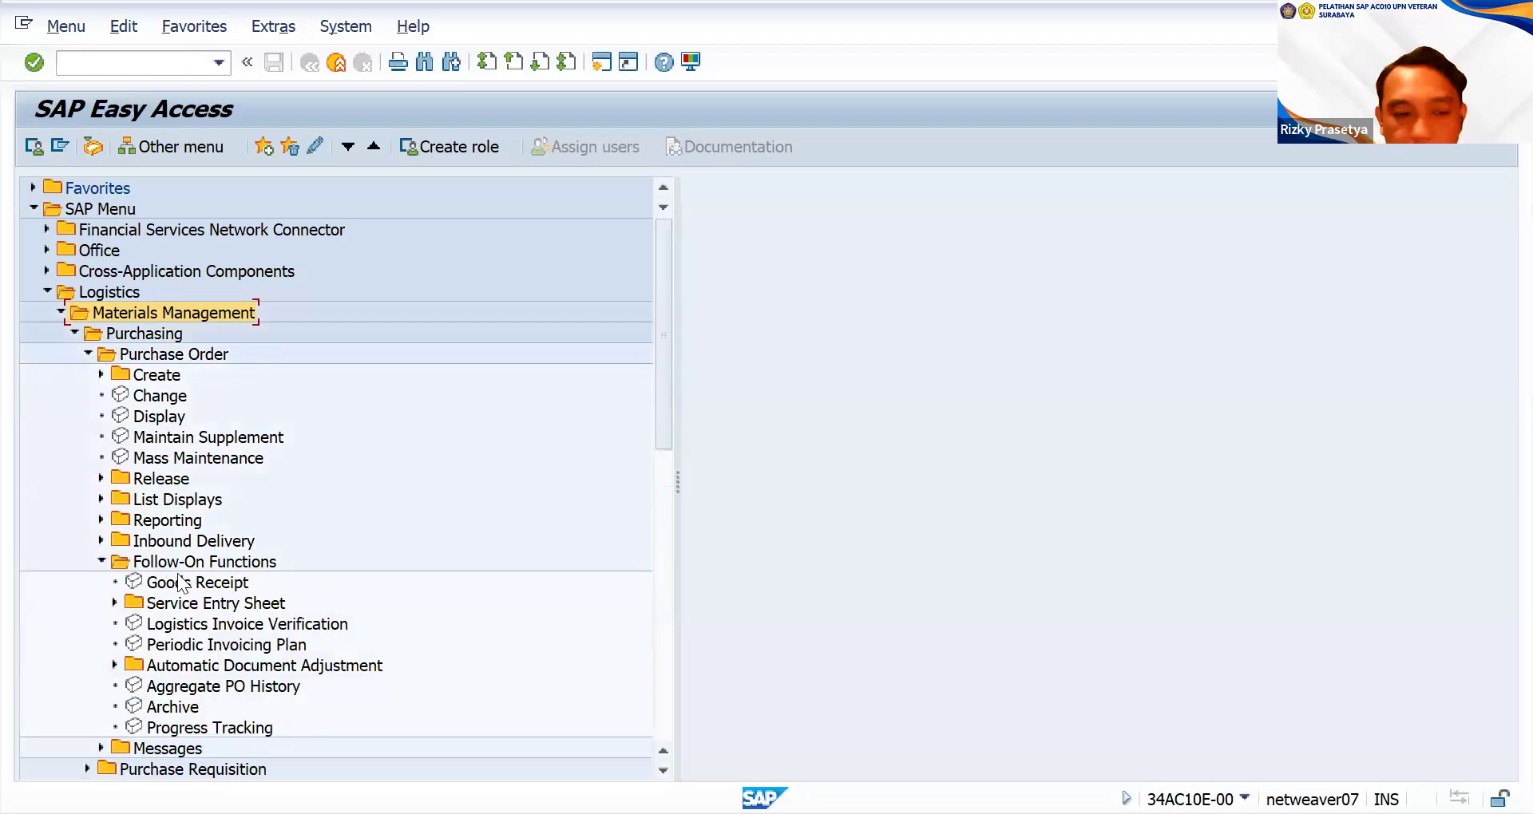
left_click(223, 587)
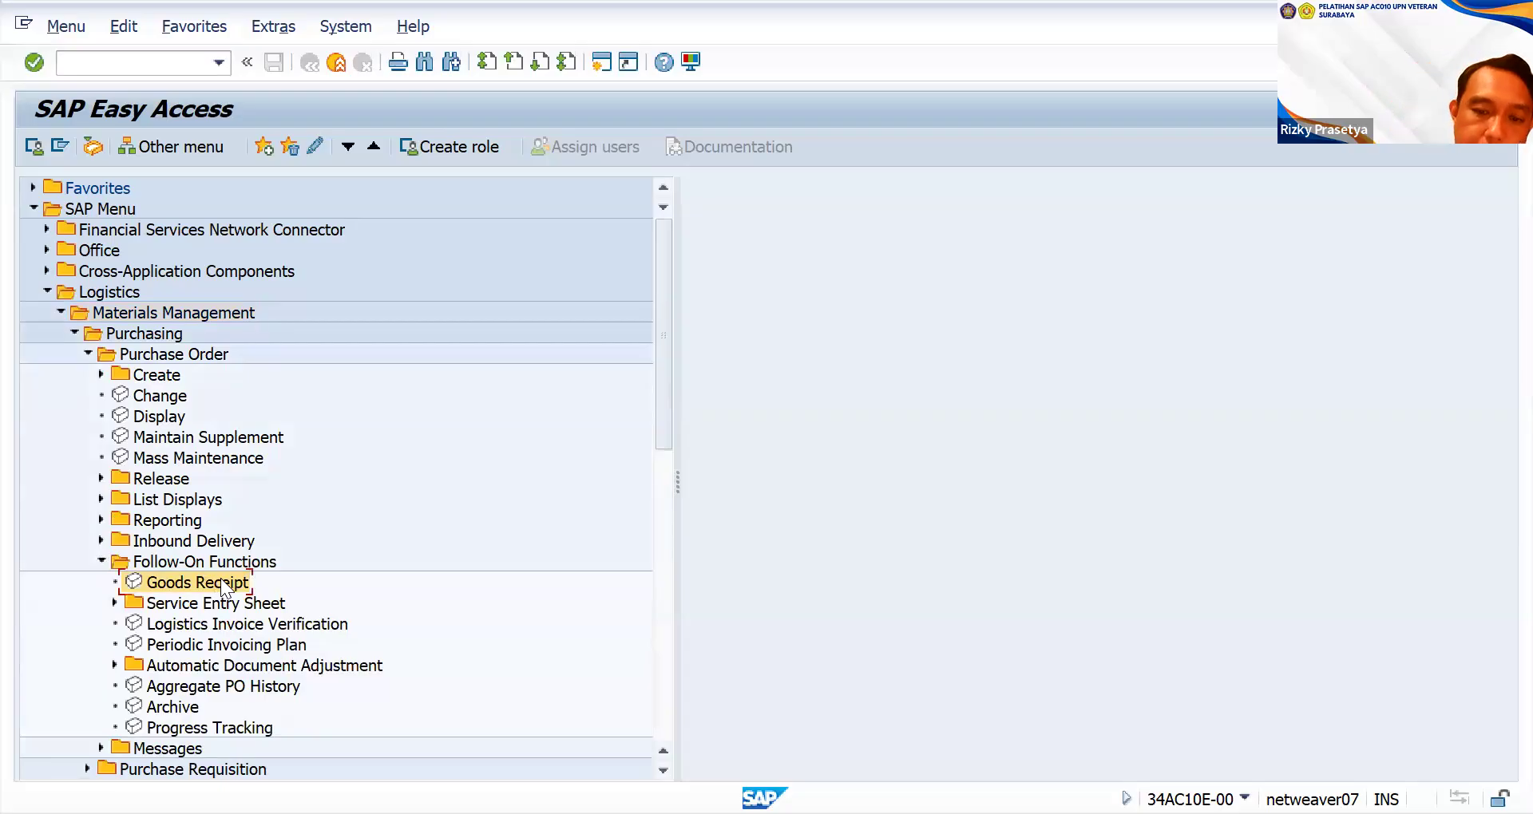
double_click(220, 578)
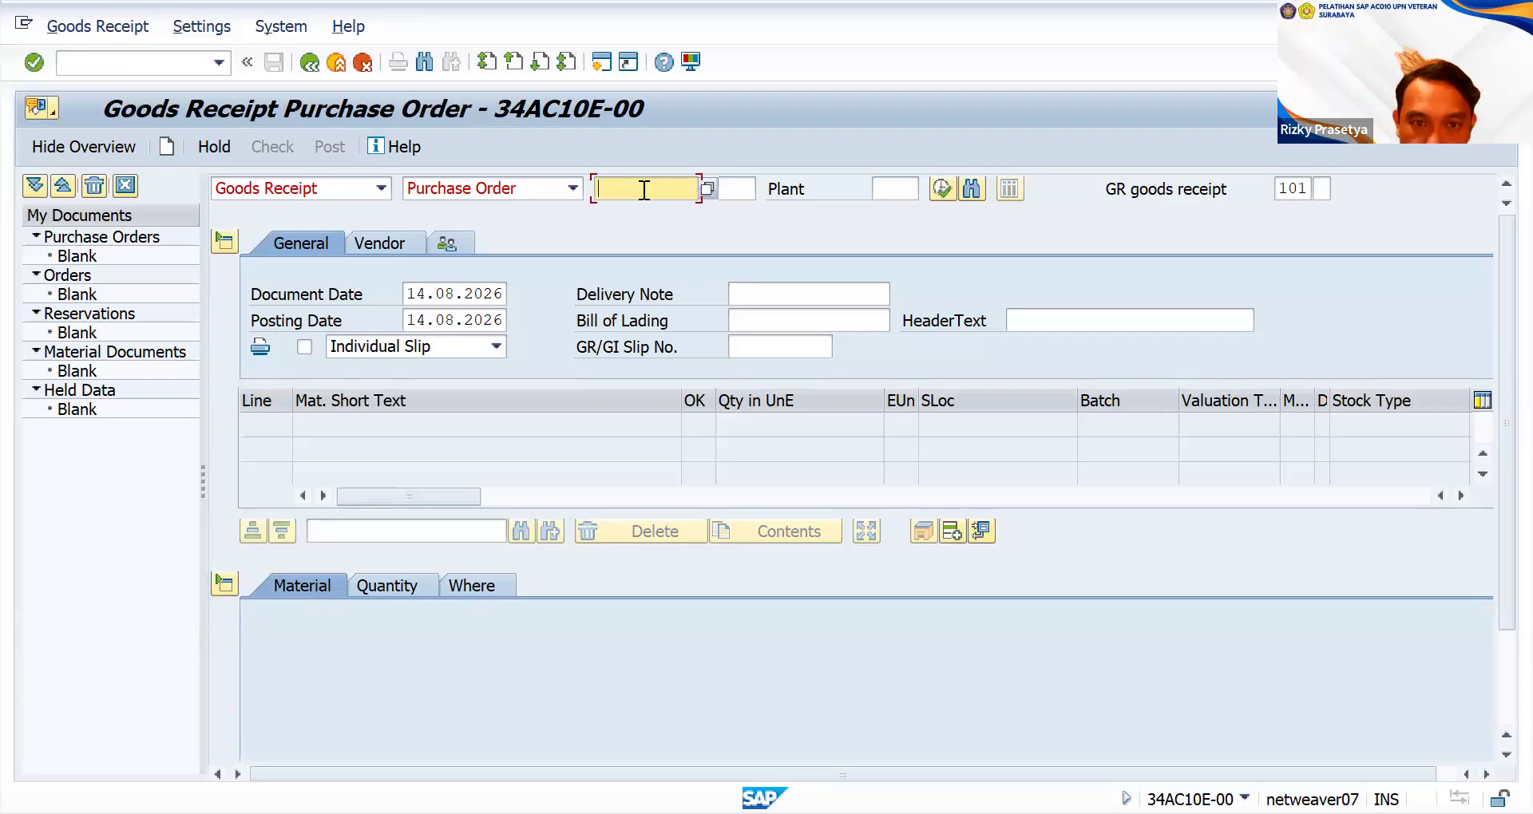
left_click(707, 188)
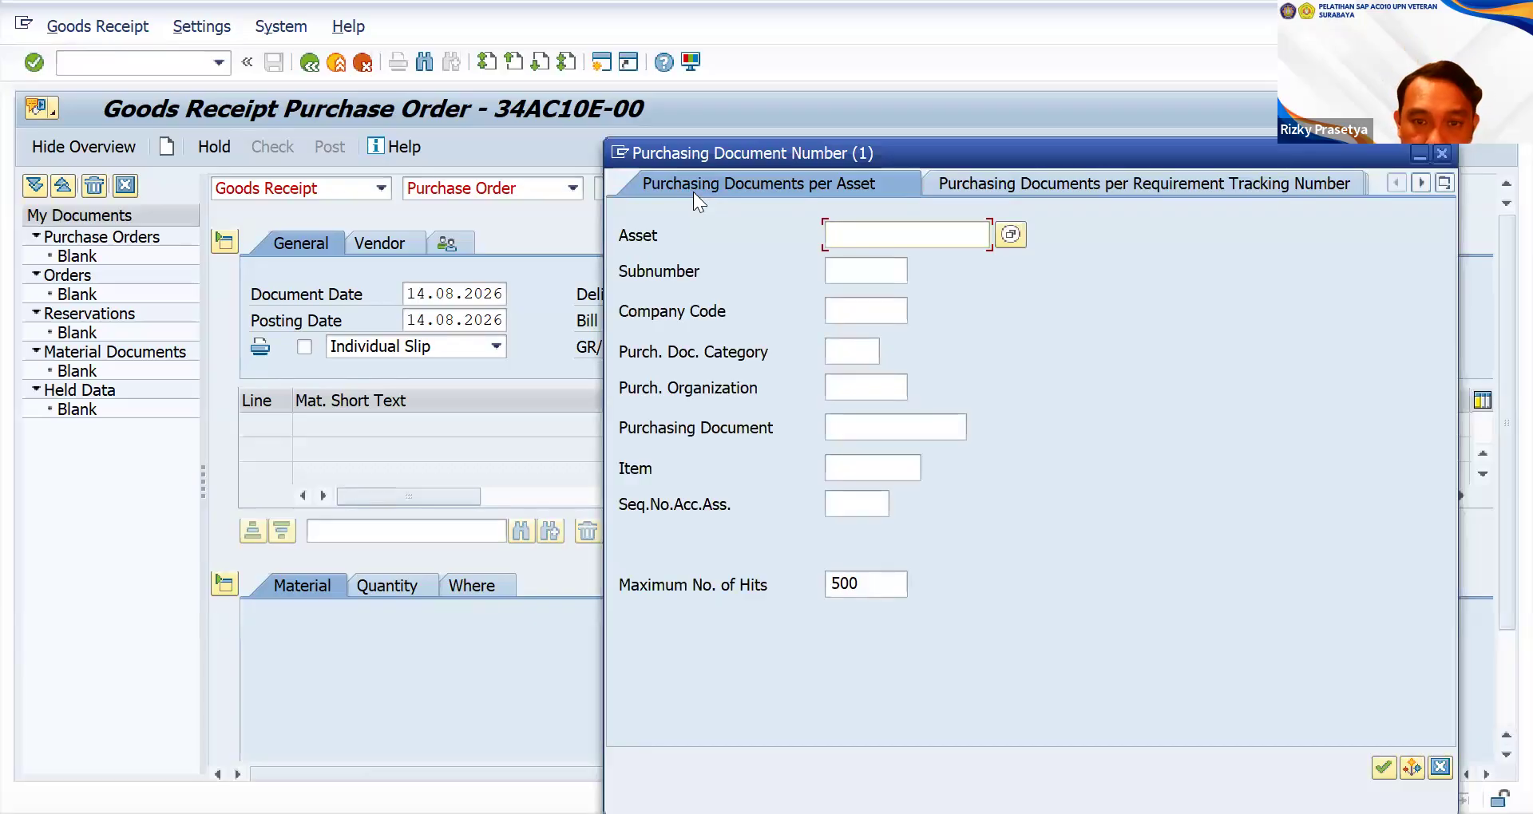
left_click(1137, 181)
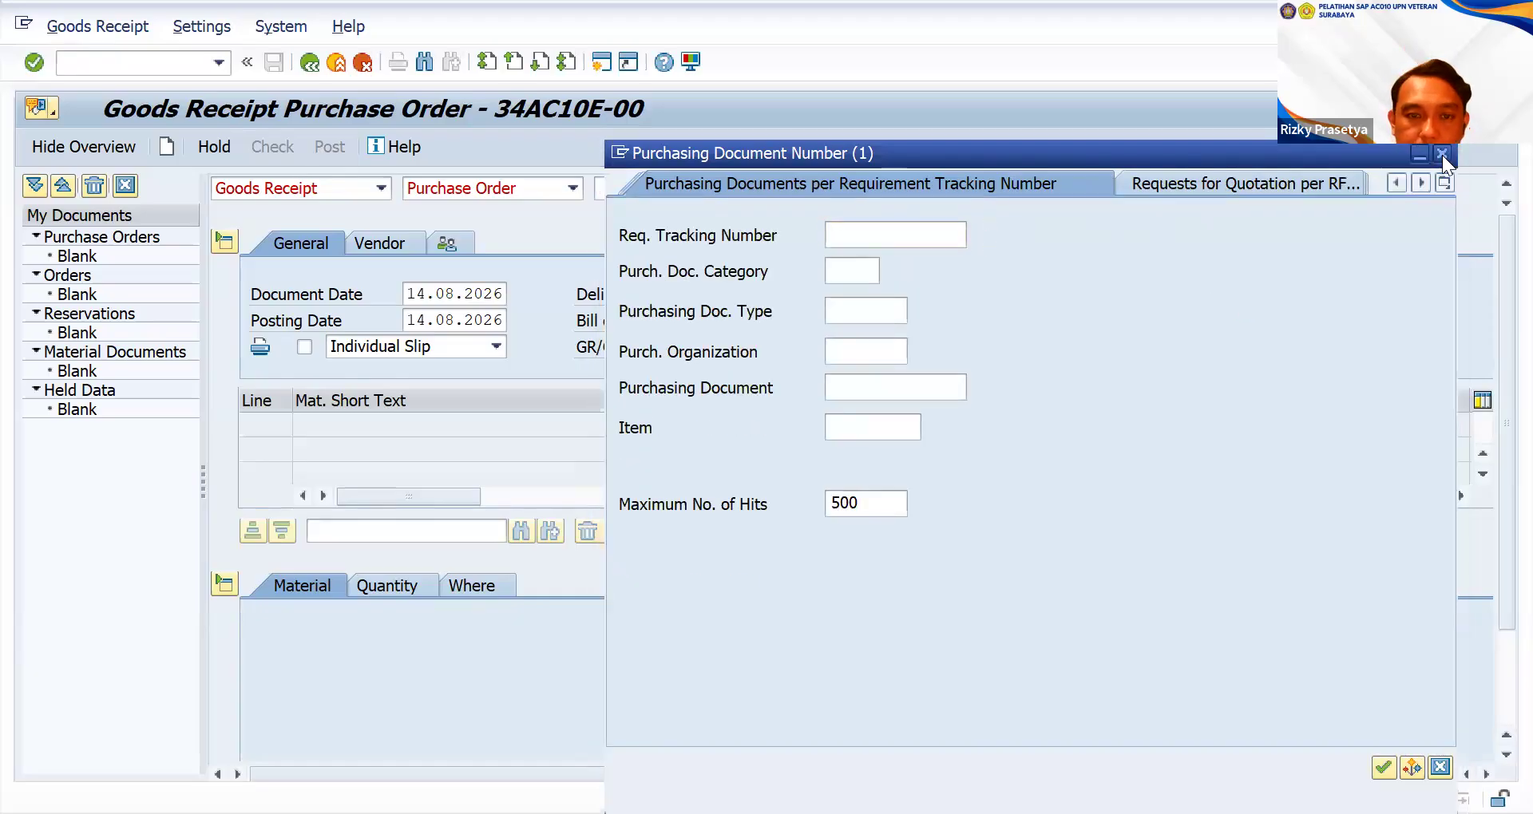
key("Escape")
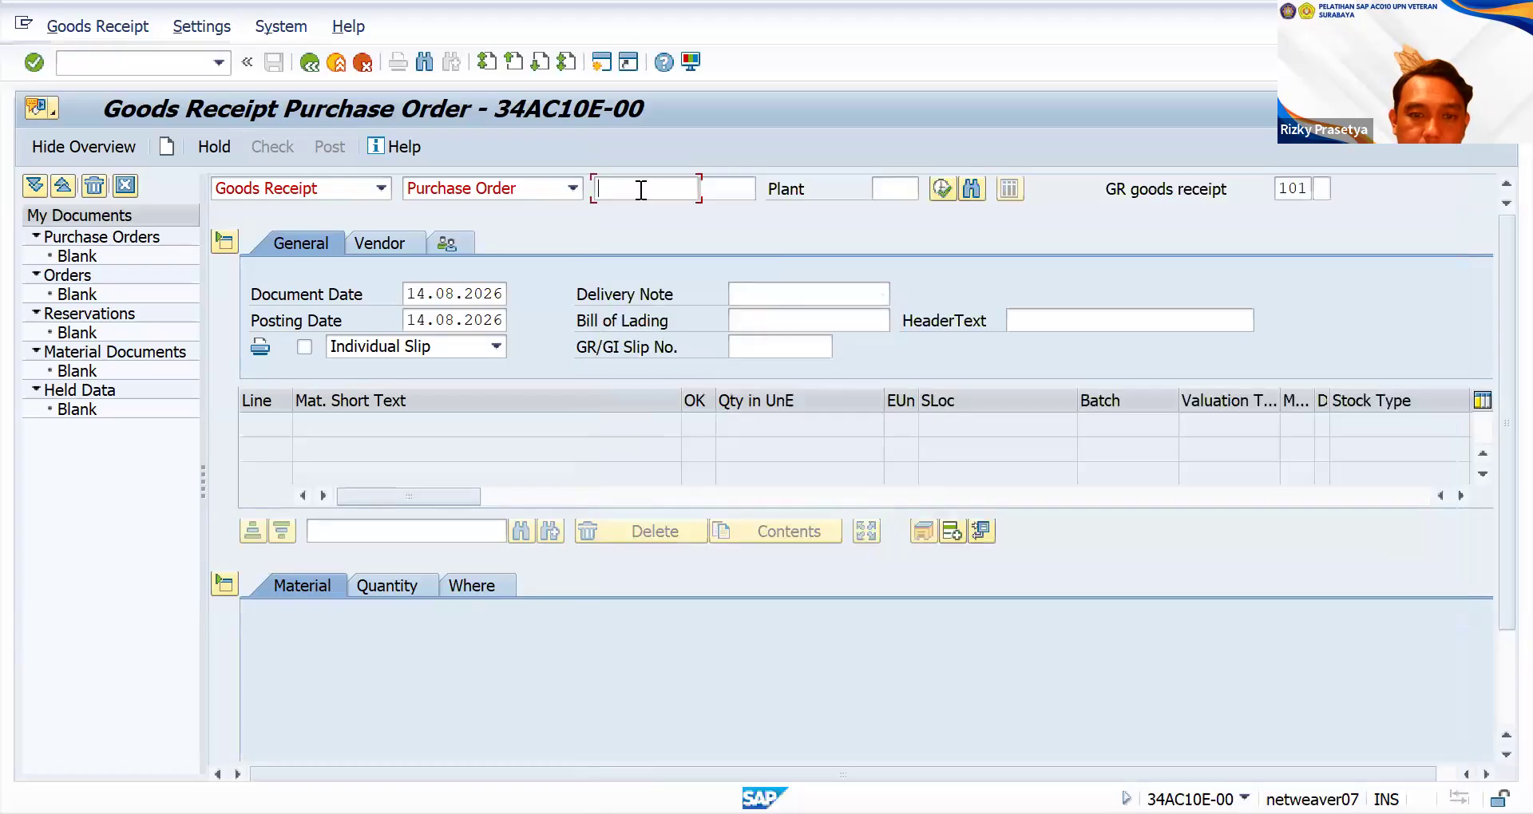
- Enter the number of the Blacks AG purchase order and load its item into the goods receipt
type("45")
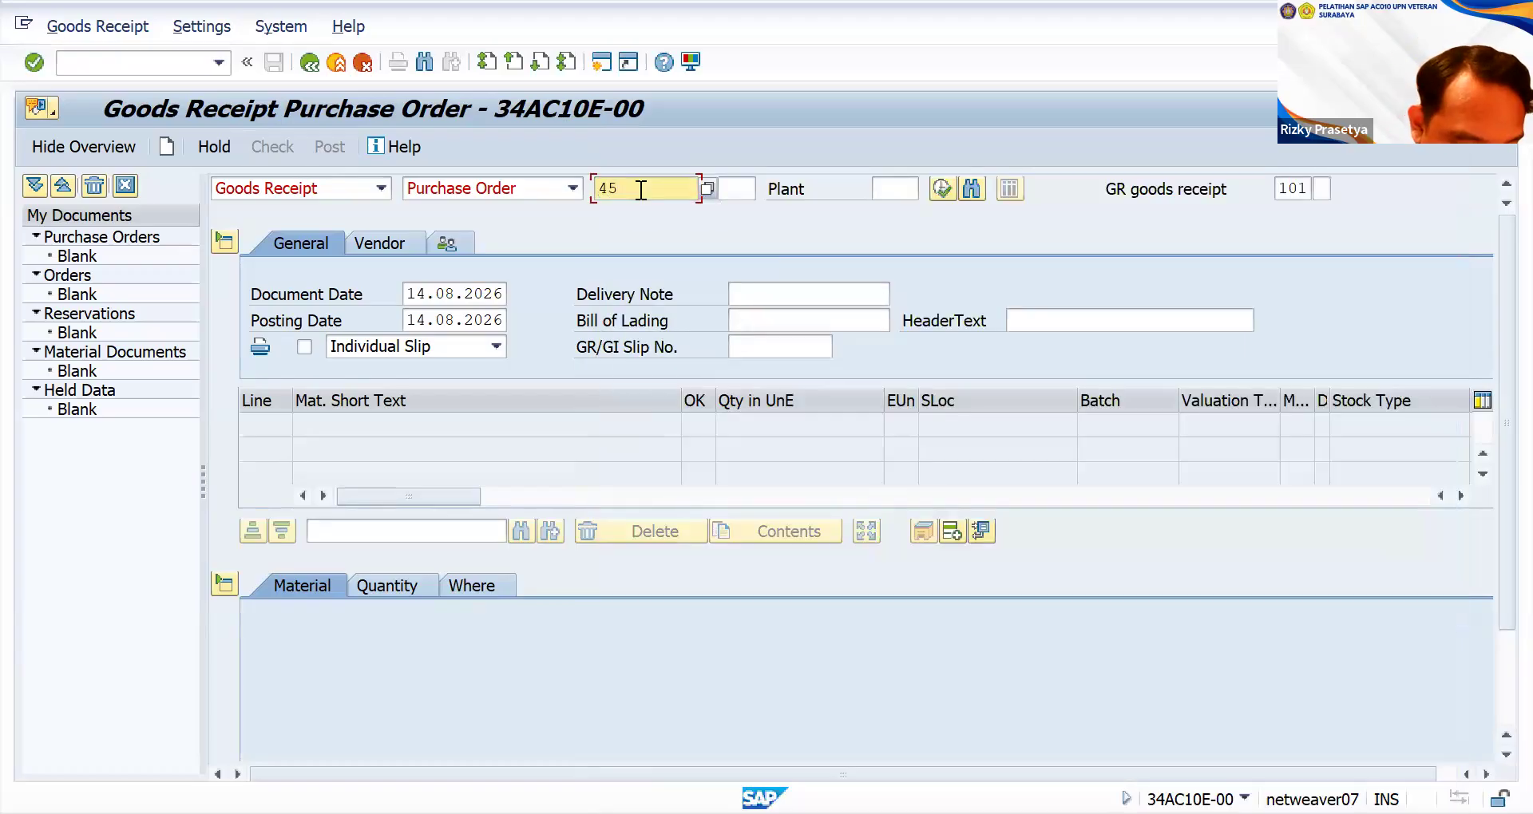
type("00")
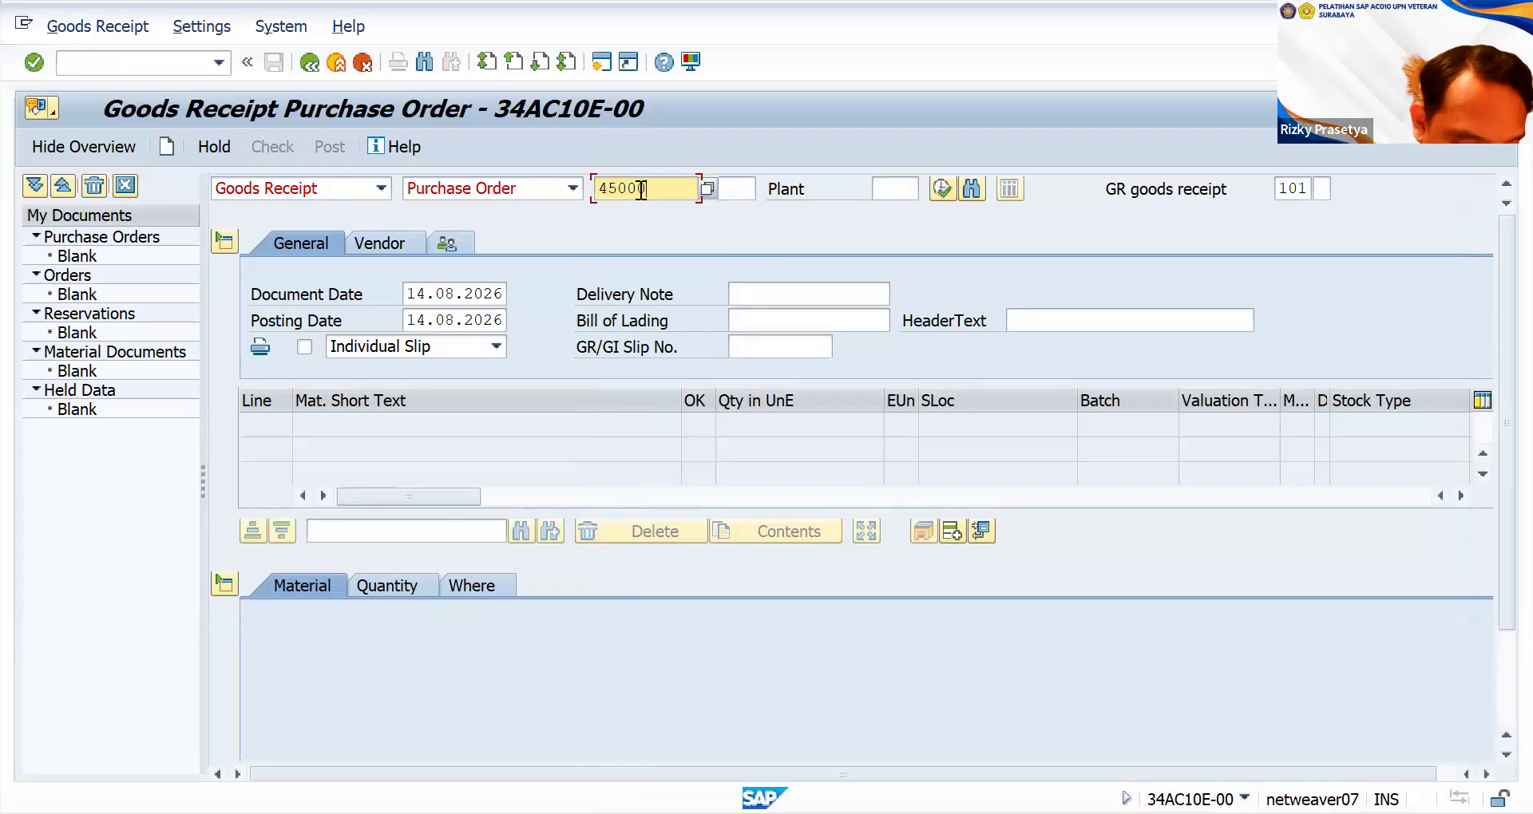
type("01")
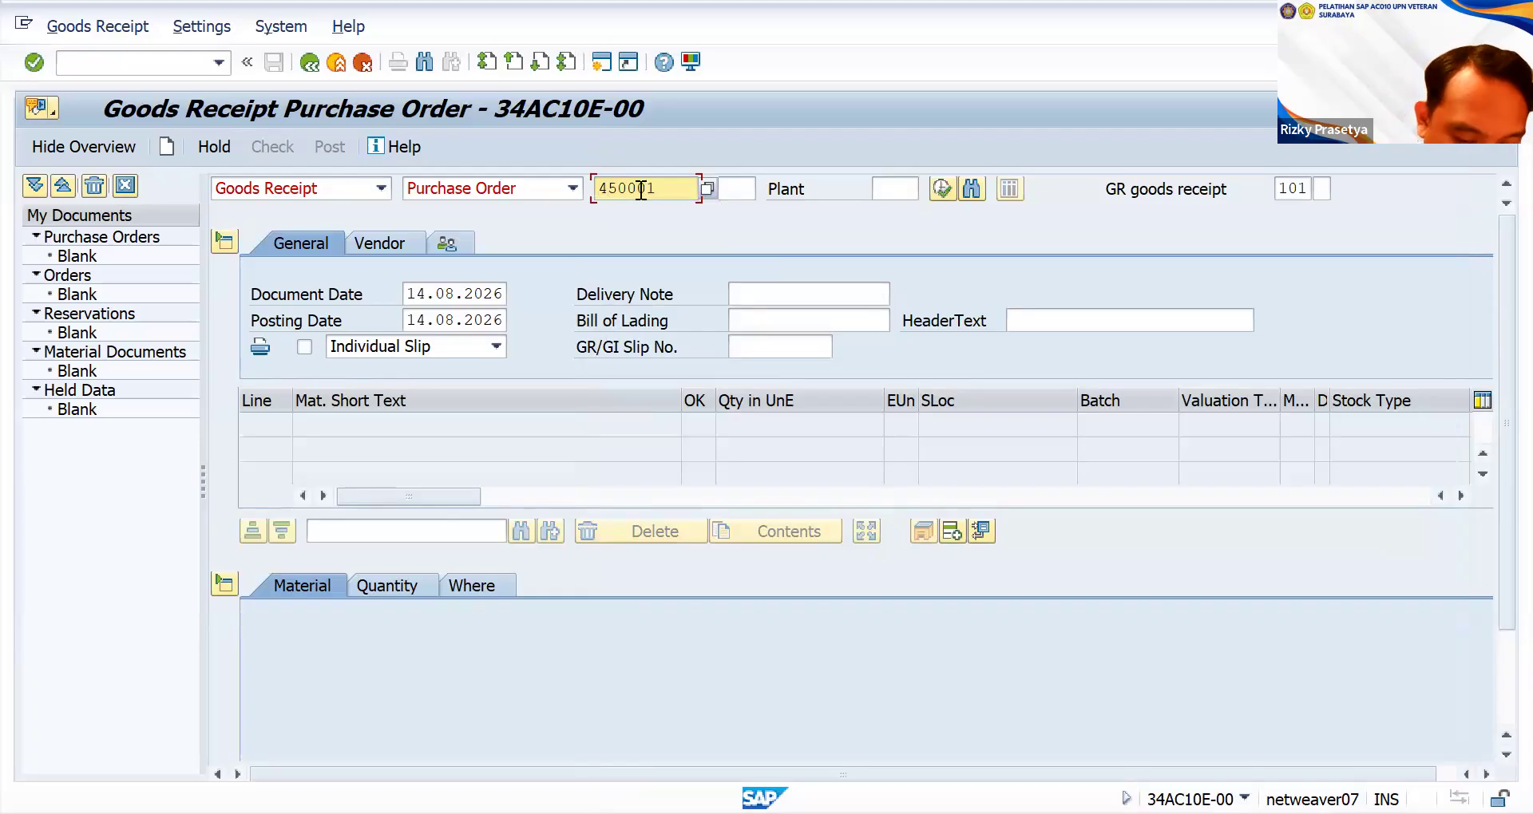
type("7916")
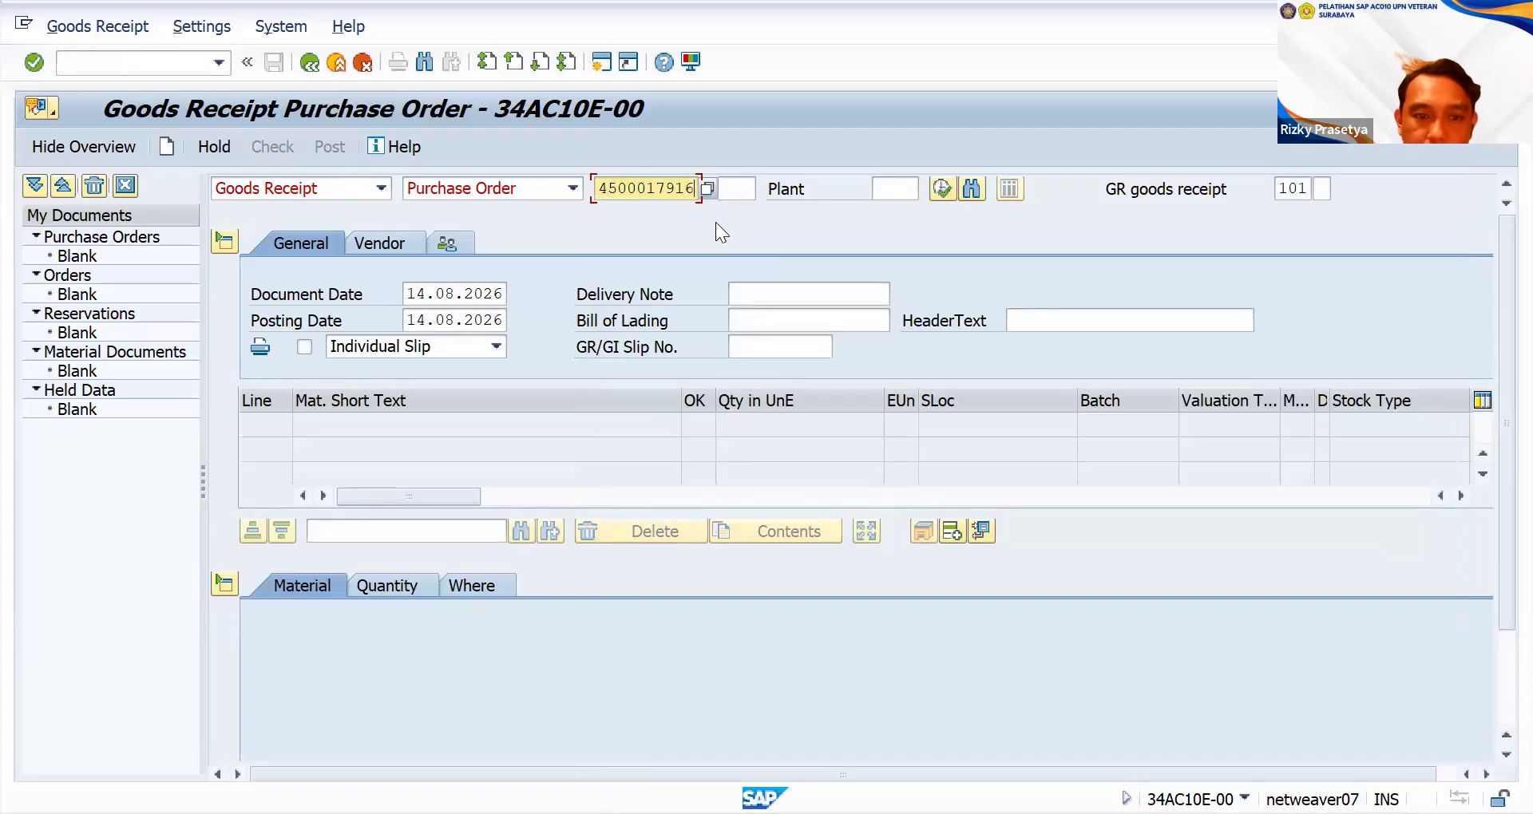
key("Return")
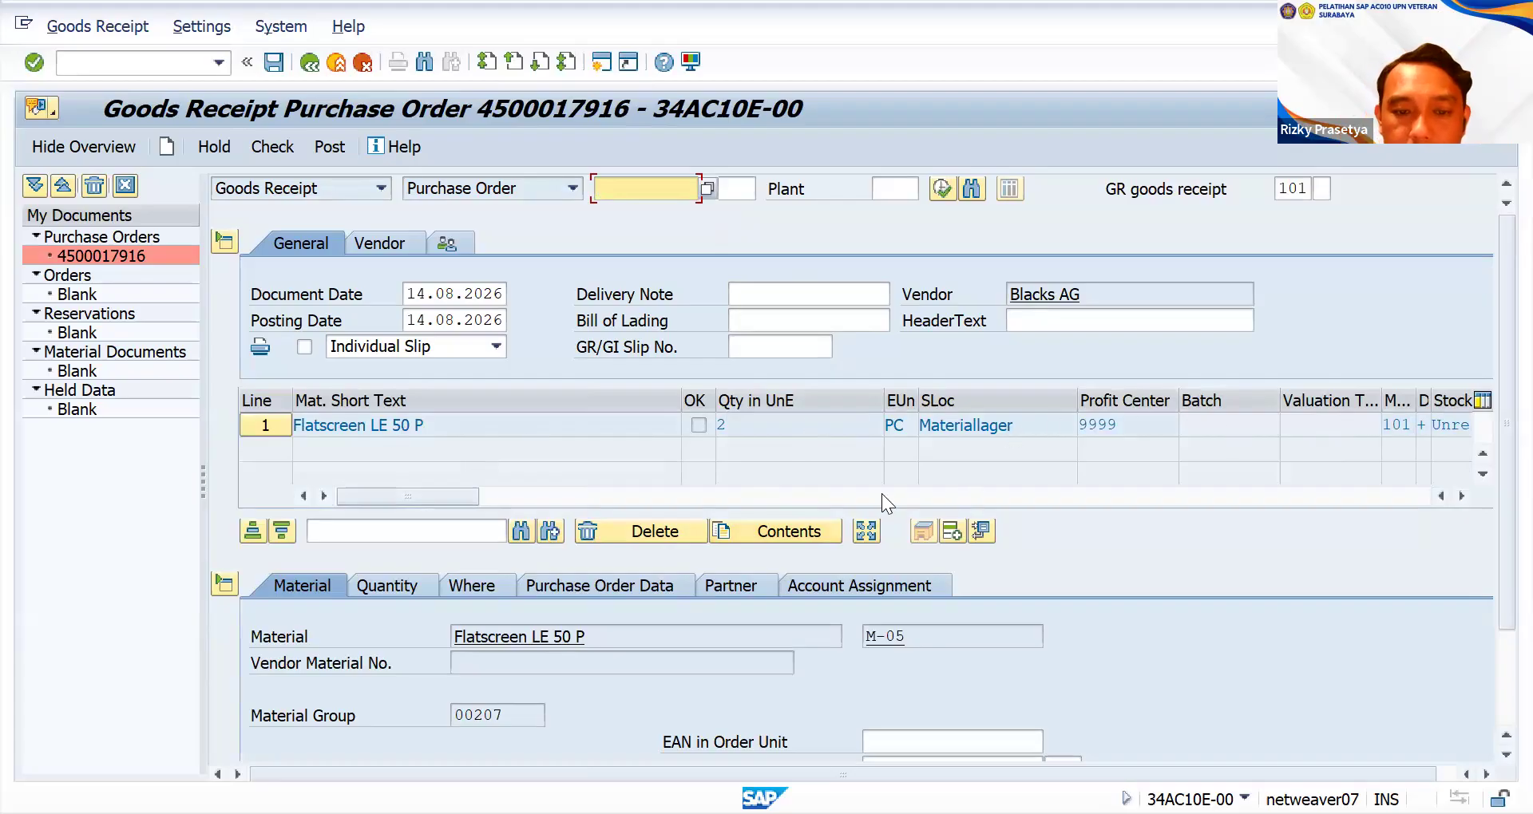
- Mark the Flatscreen LE 50 P line as Item OK and post the goods receipt
scroll(884, 499, "down", 1)
scroll(884, 499, "down", 1)
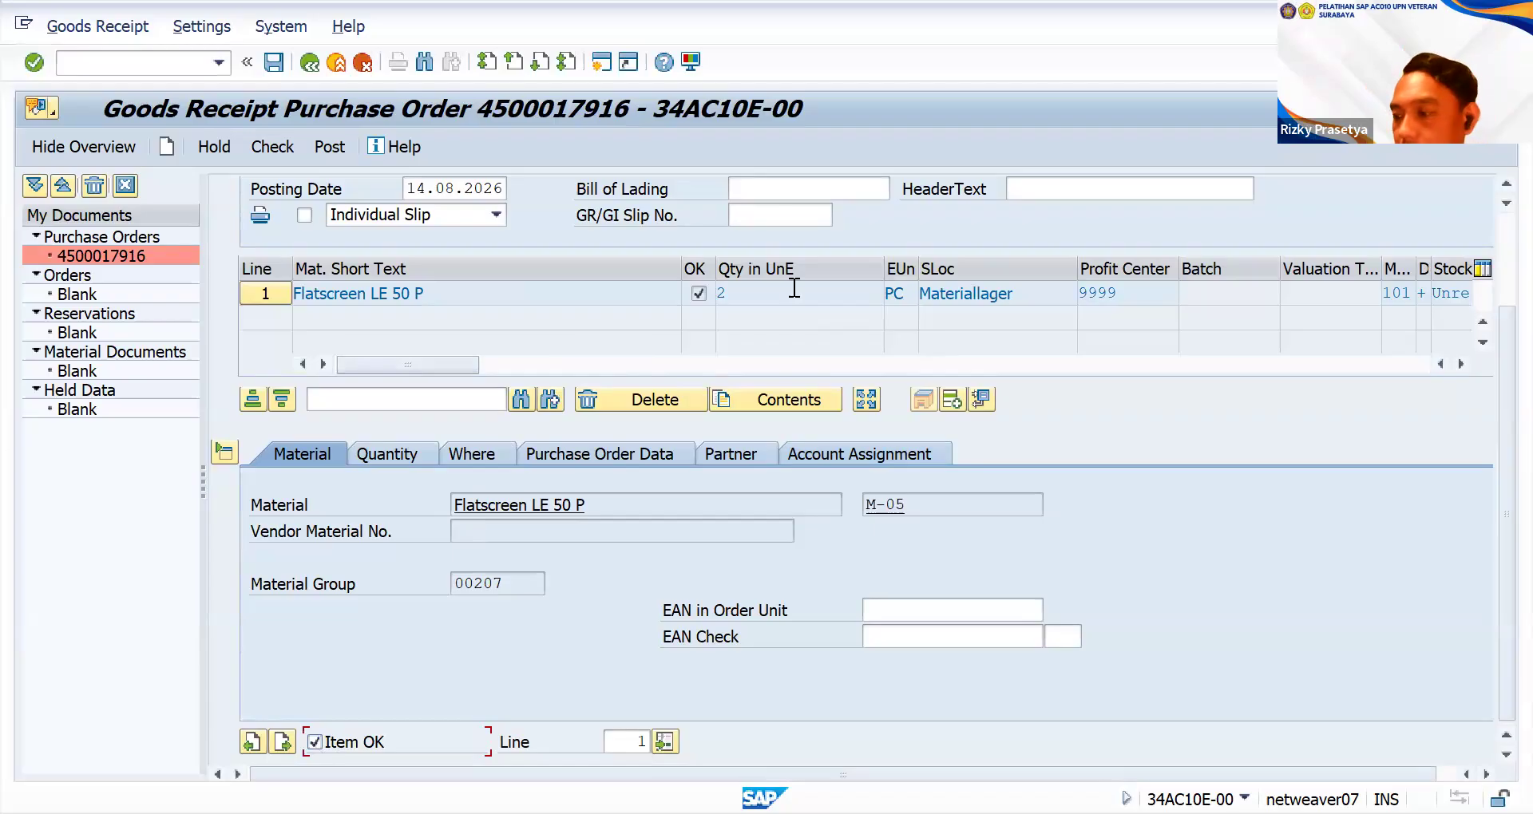
scroll(452, 340, "up", 3)
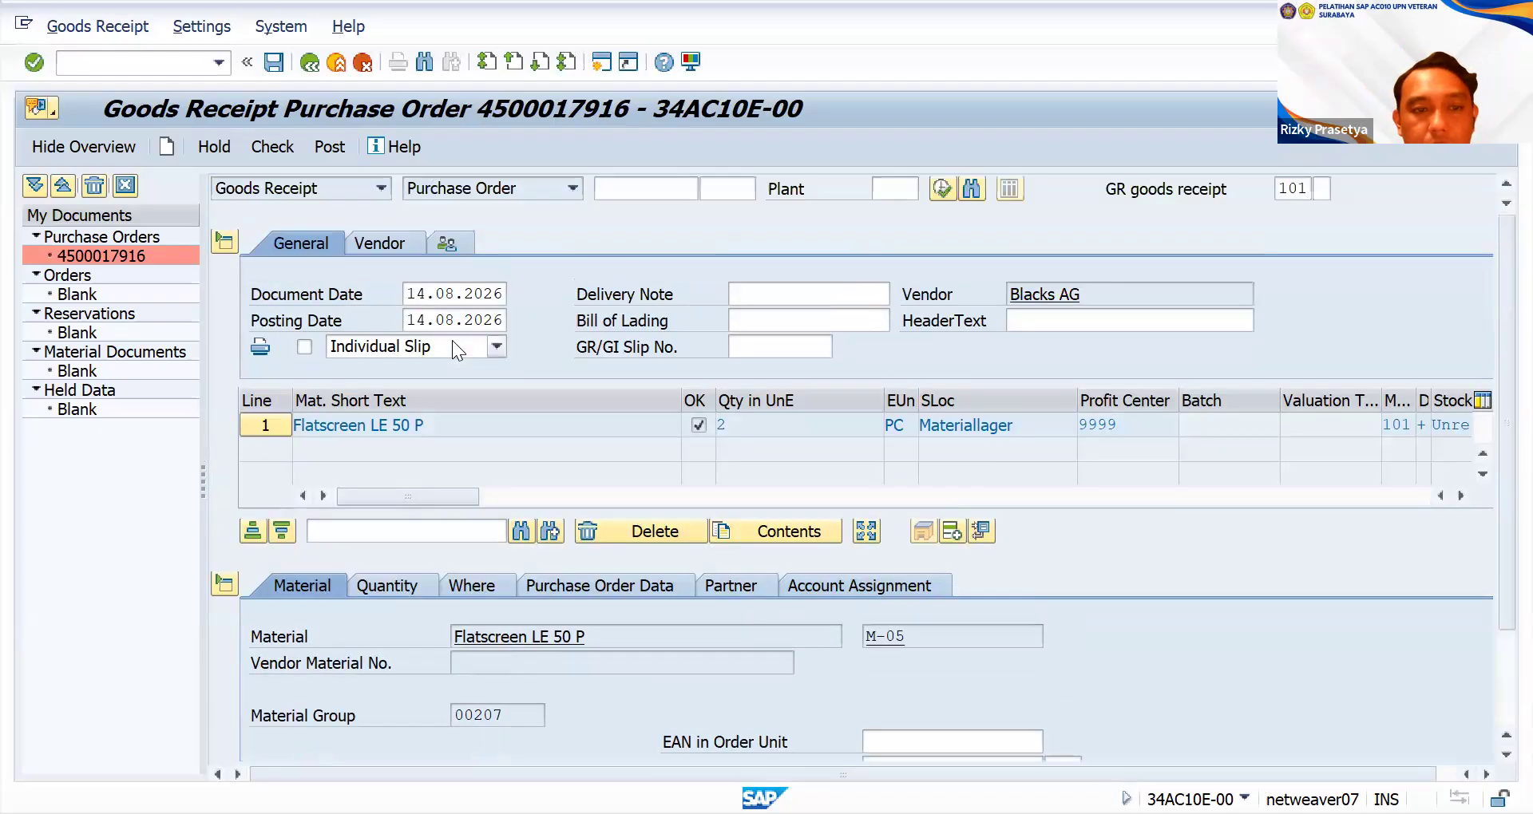
left_click(274, 62)
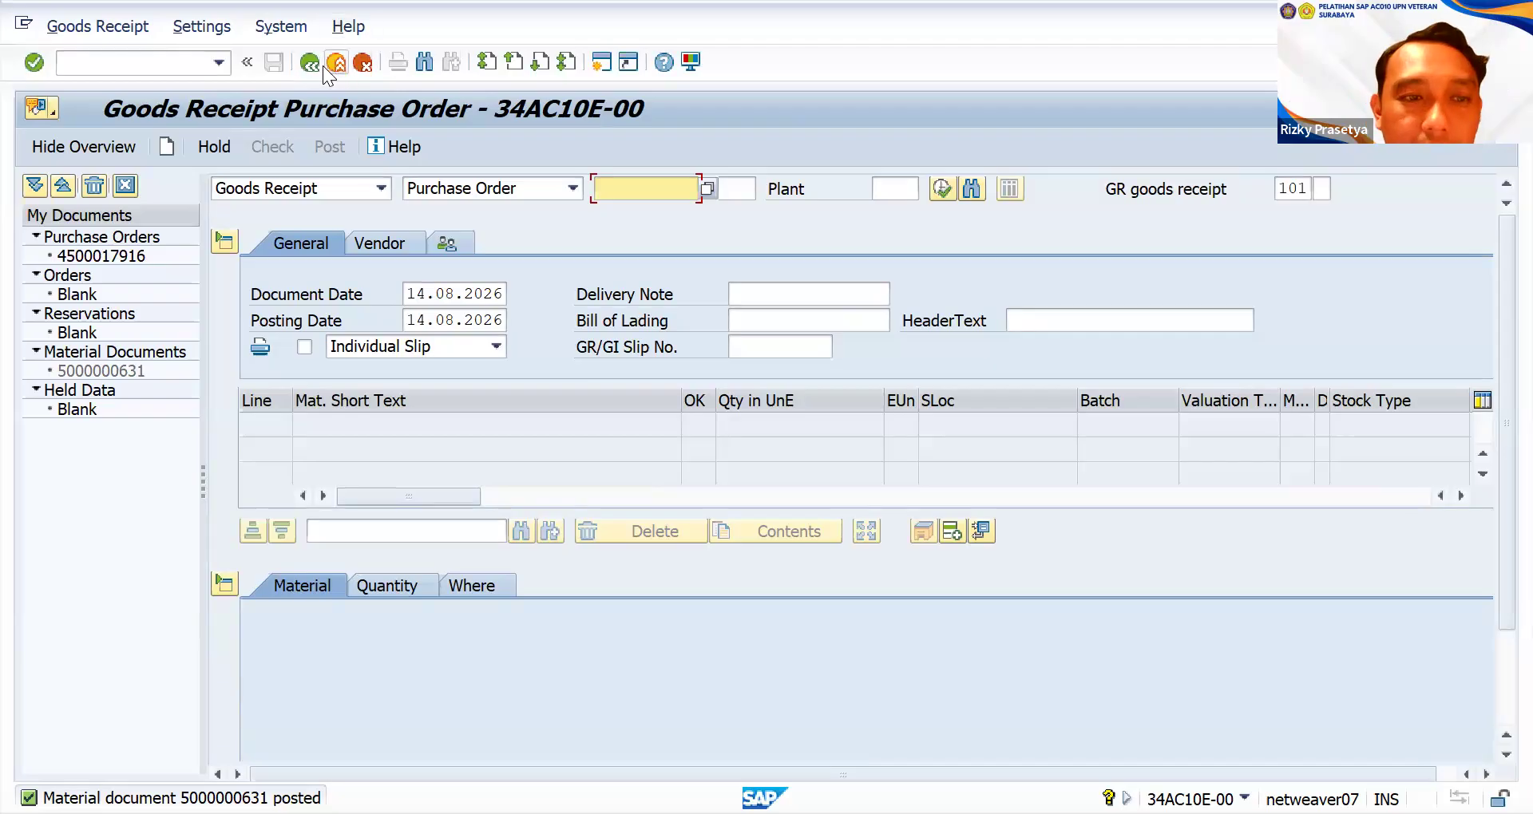
- Return to the SAP menu and collapse the Purchase Order and Purchasing folders
left_click(310, 63)
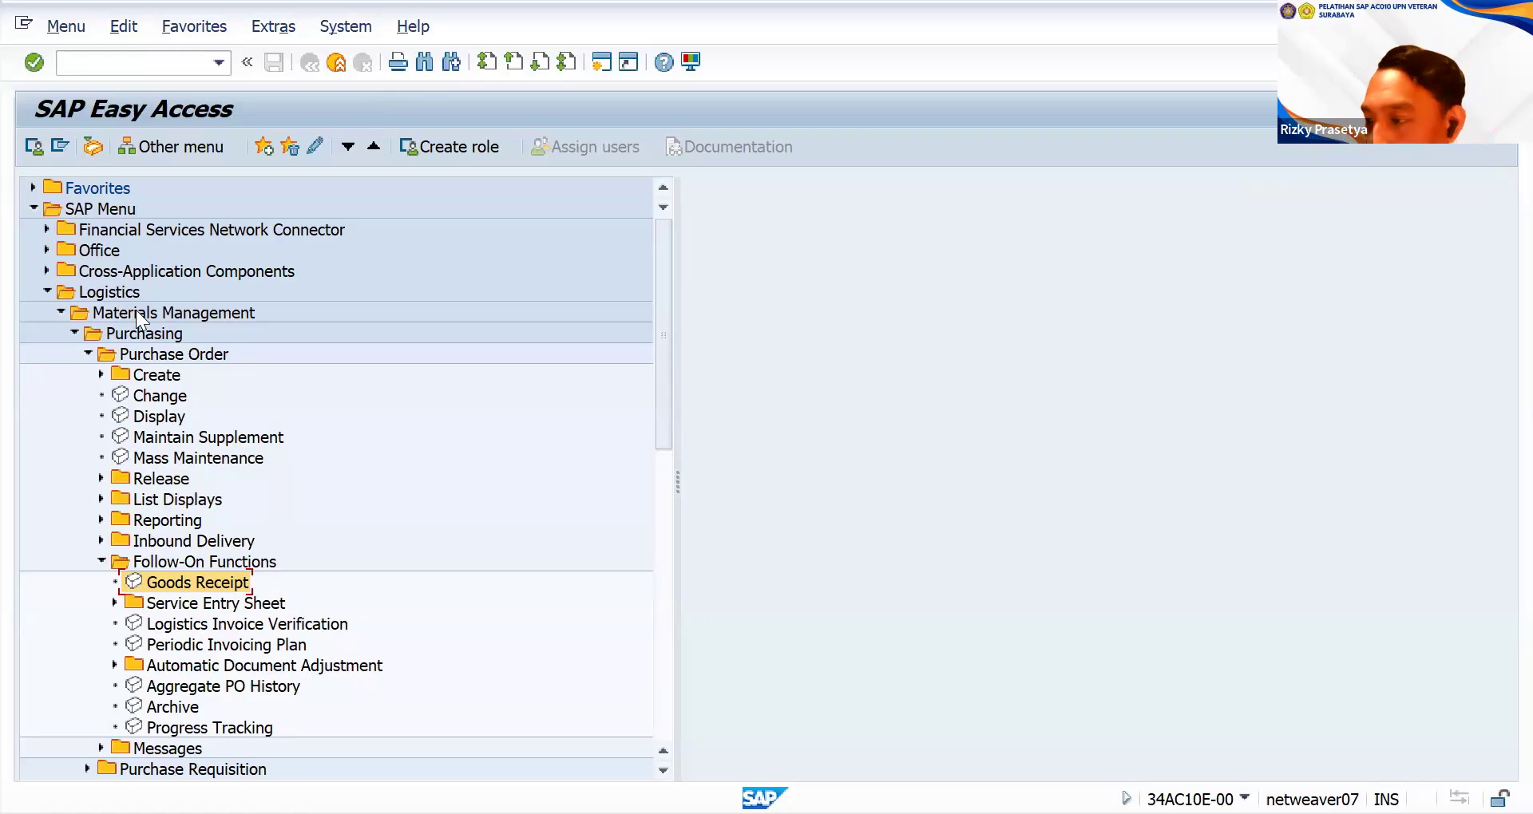
left_click(87, 354)
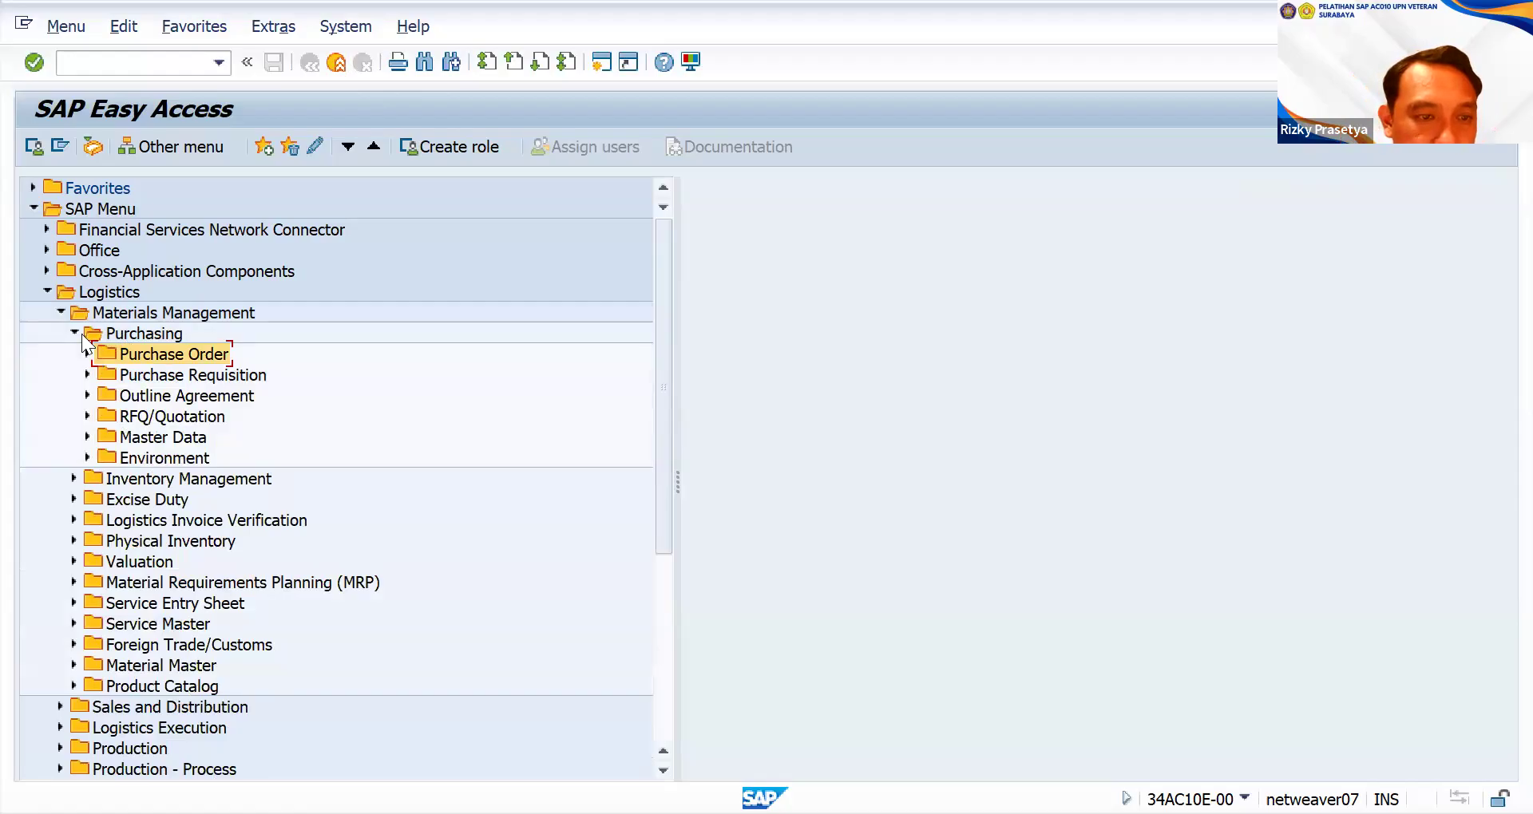
left_click(75, 333)
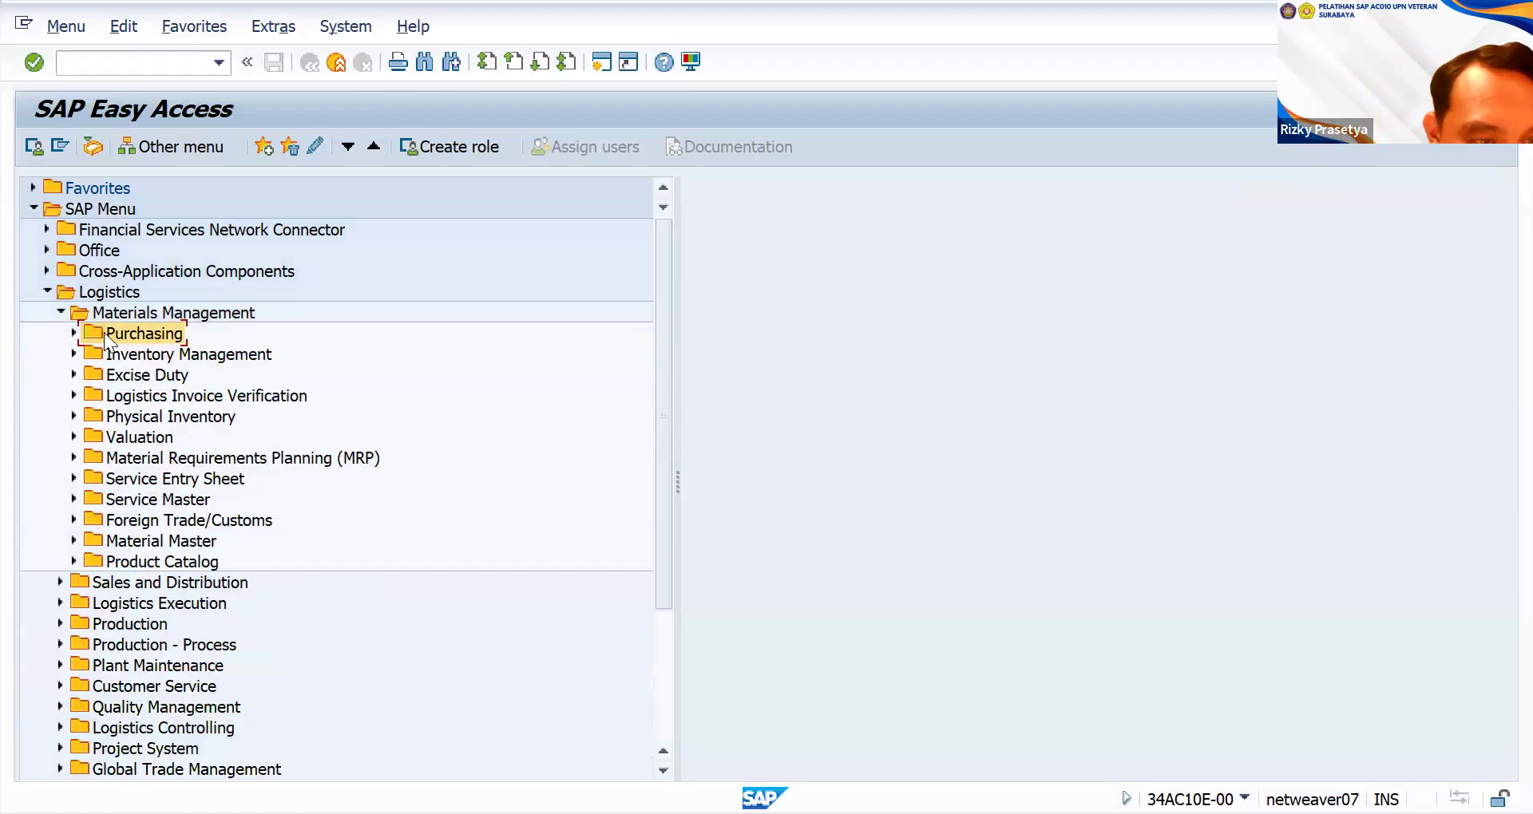
- Open the Enter Invoice transaction from Document Entry under Logistics Invoice Verification
left_click(72, 396)
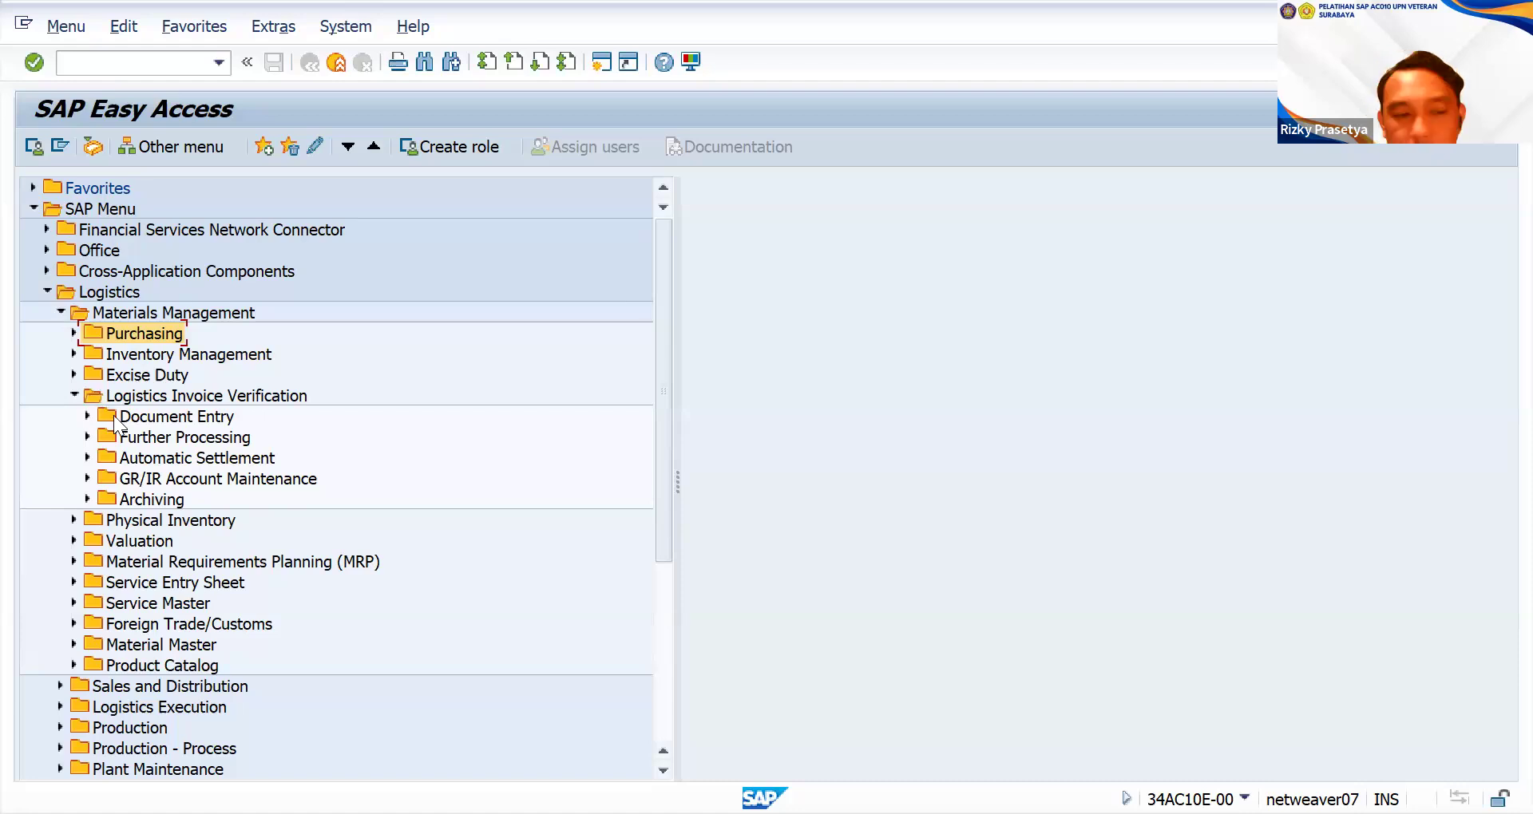
left_click(88, 416)
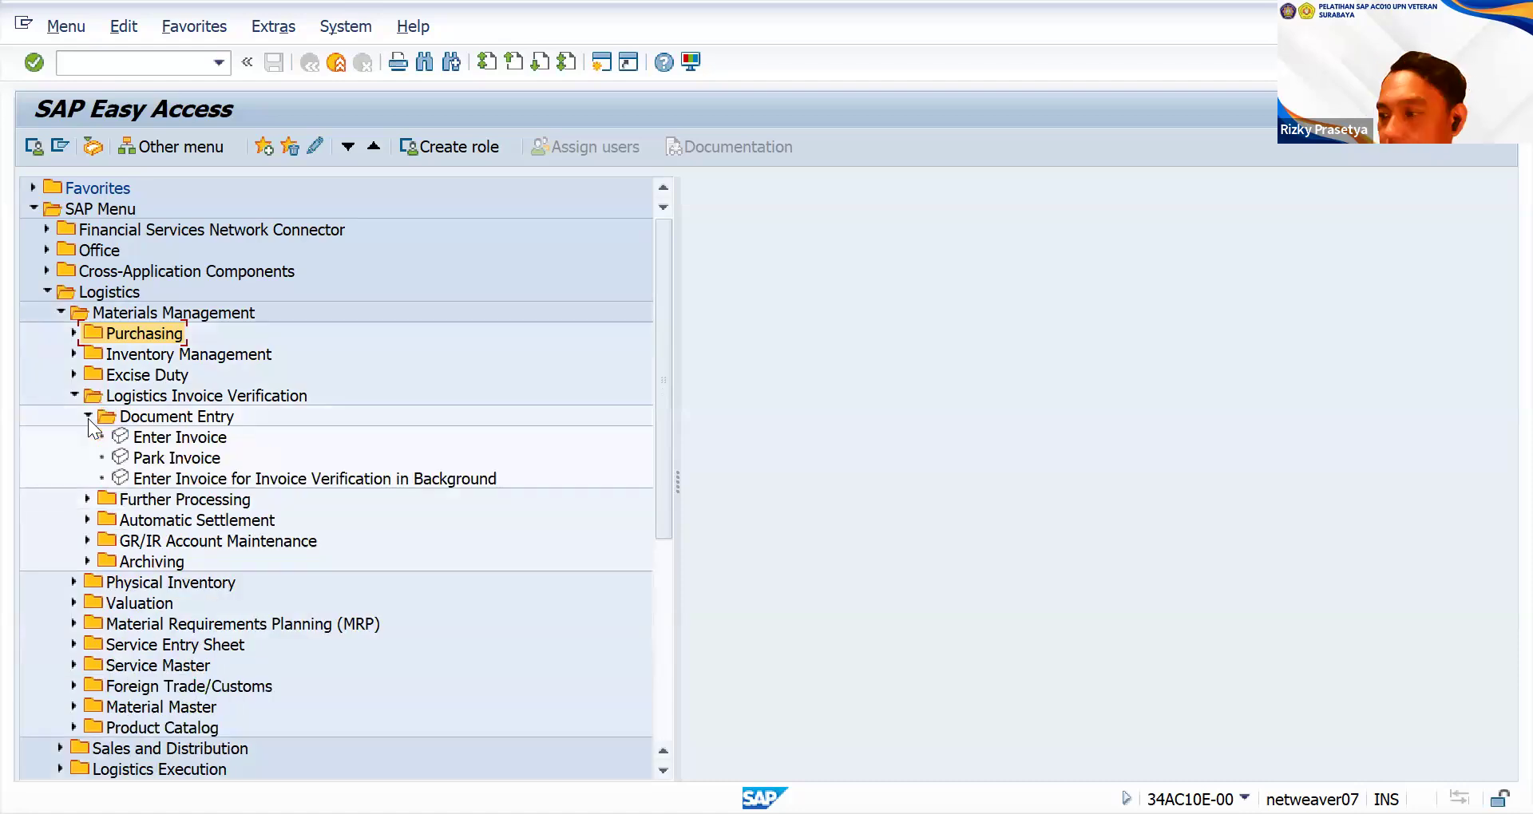
left_click(182, 436)
key("Return")
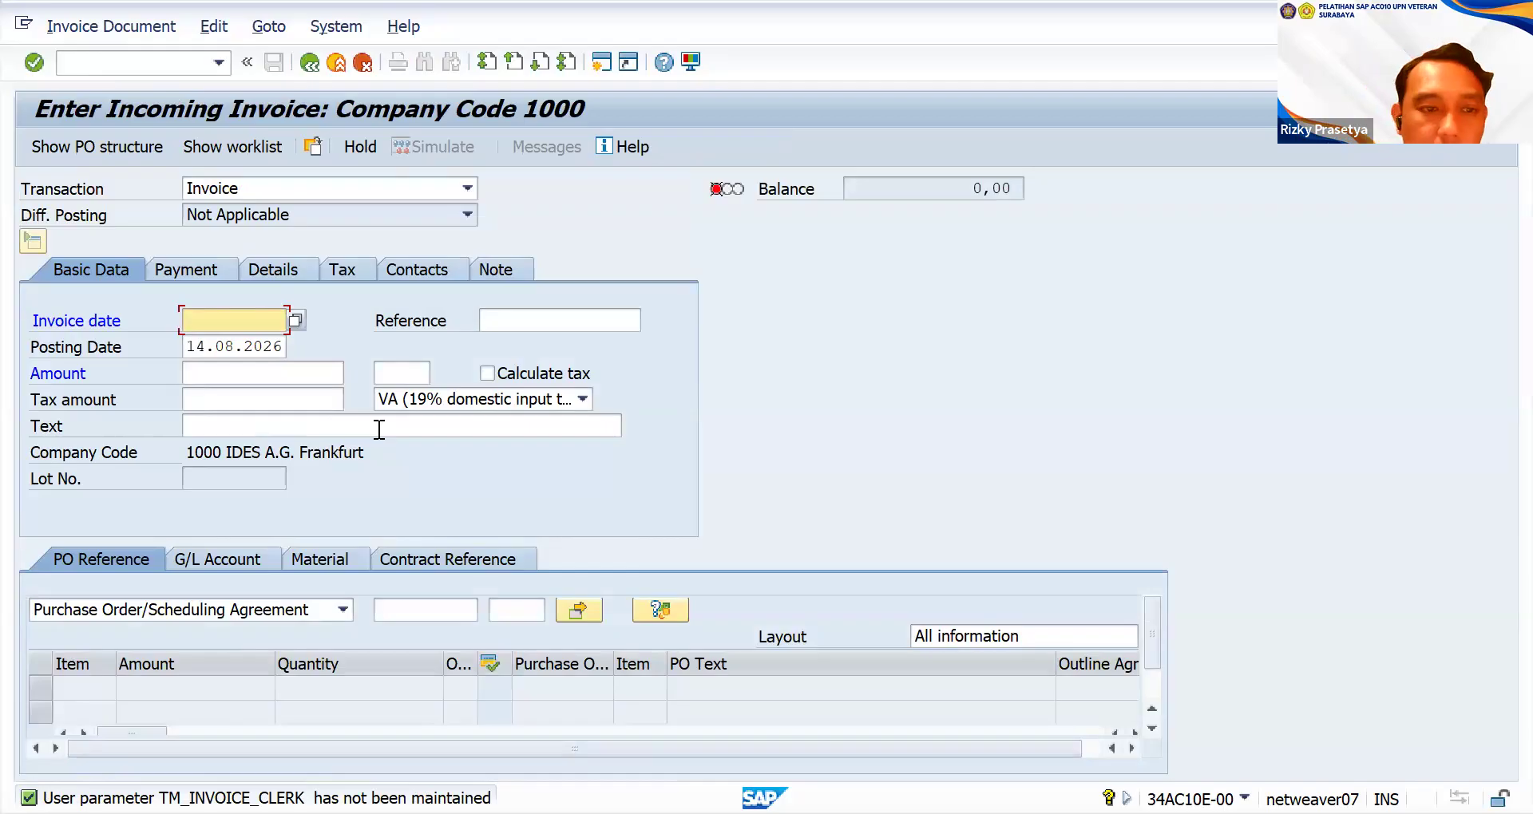
- Choose 14.08.2026 as the invoice date and enter an invoice amount of 1210
left_click(294, 321)
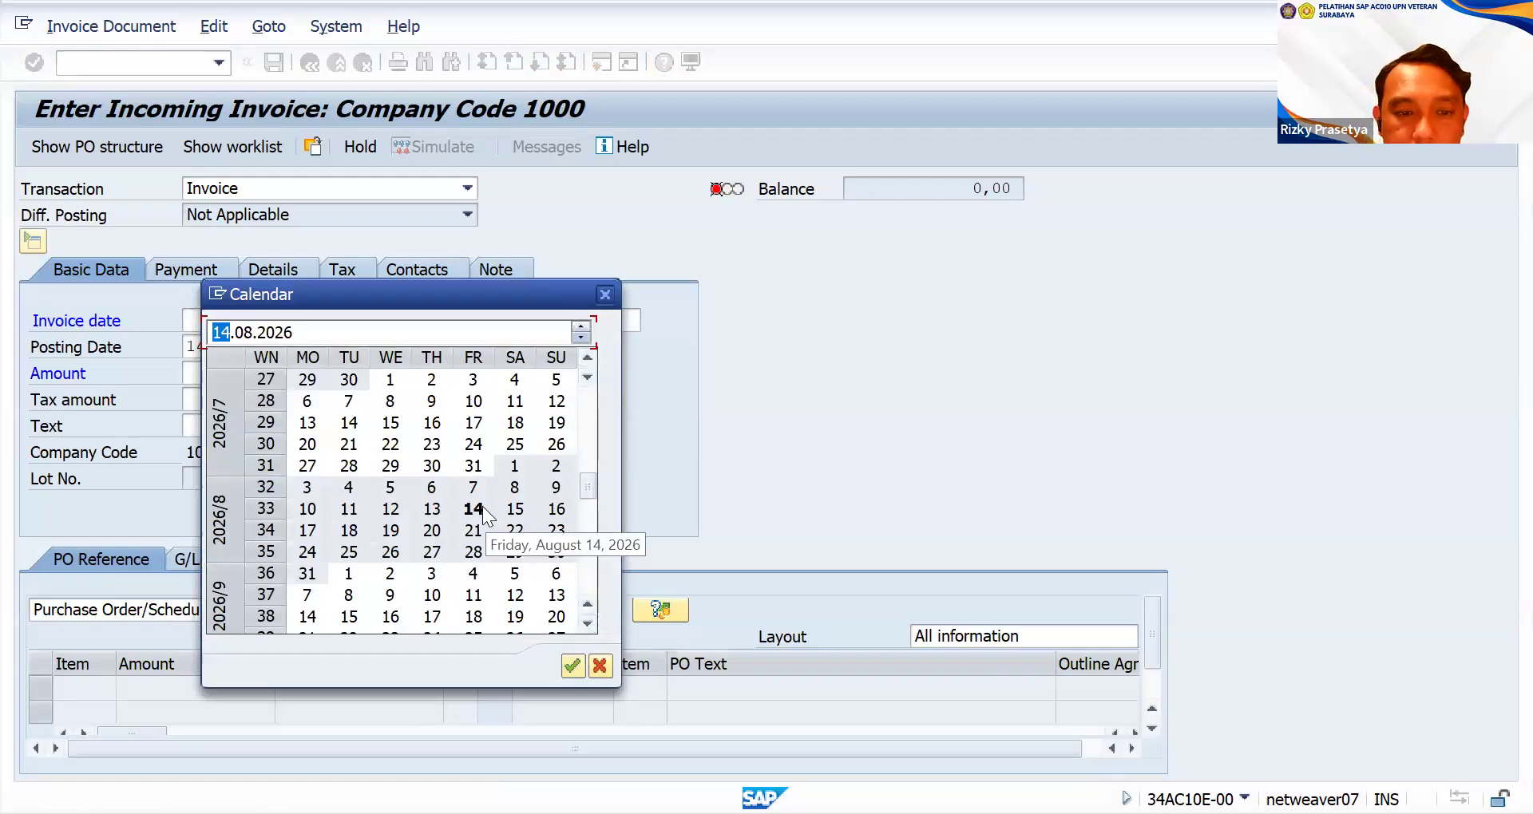
left_click(570, 656)
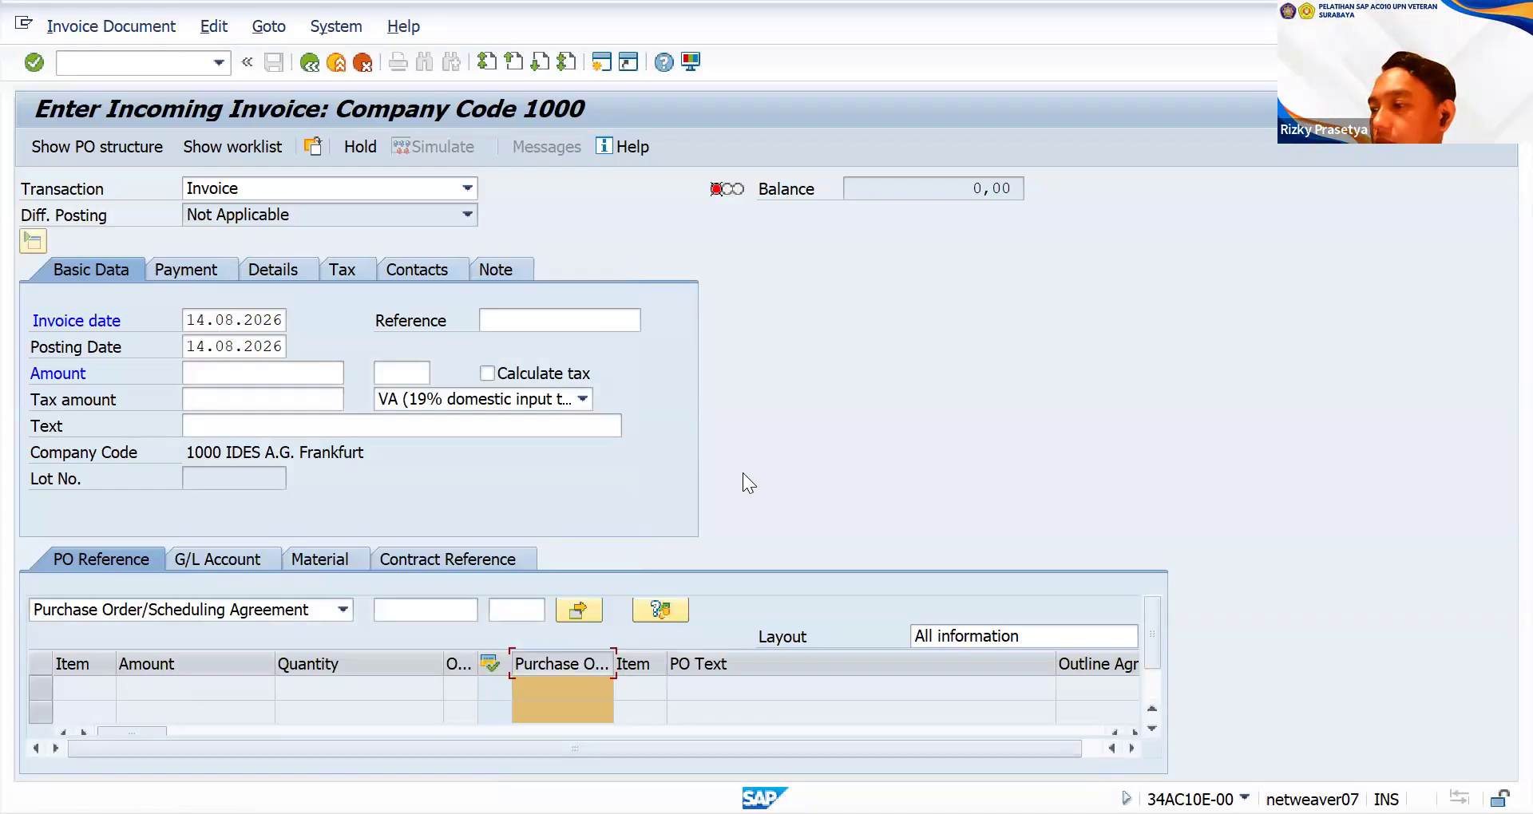
left_click(248, 371)
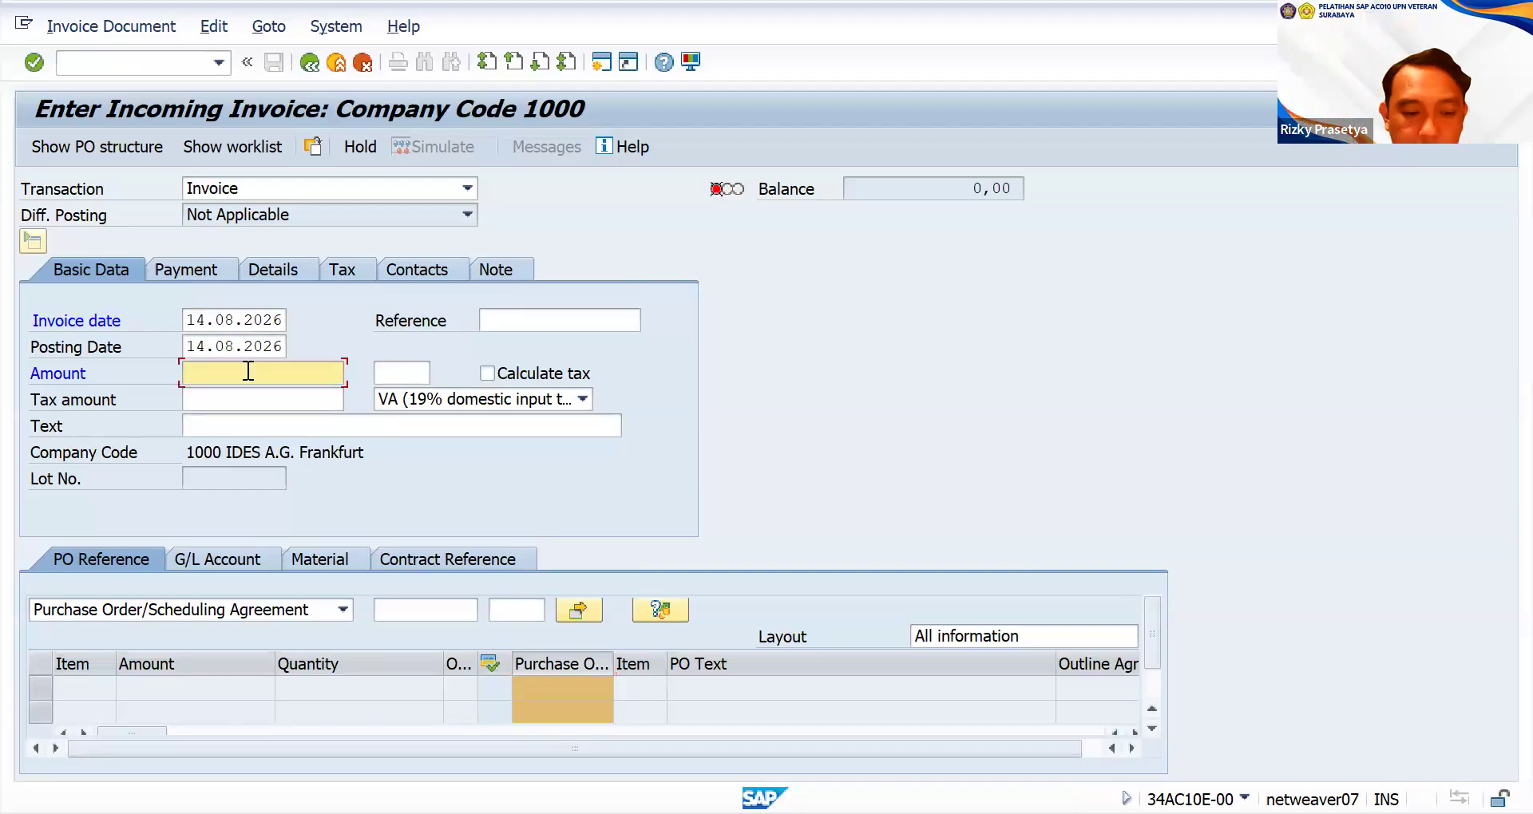
type("1210")
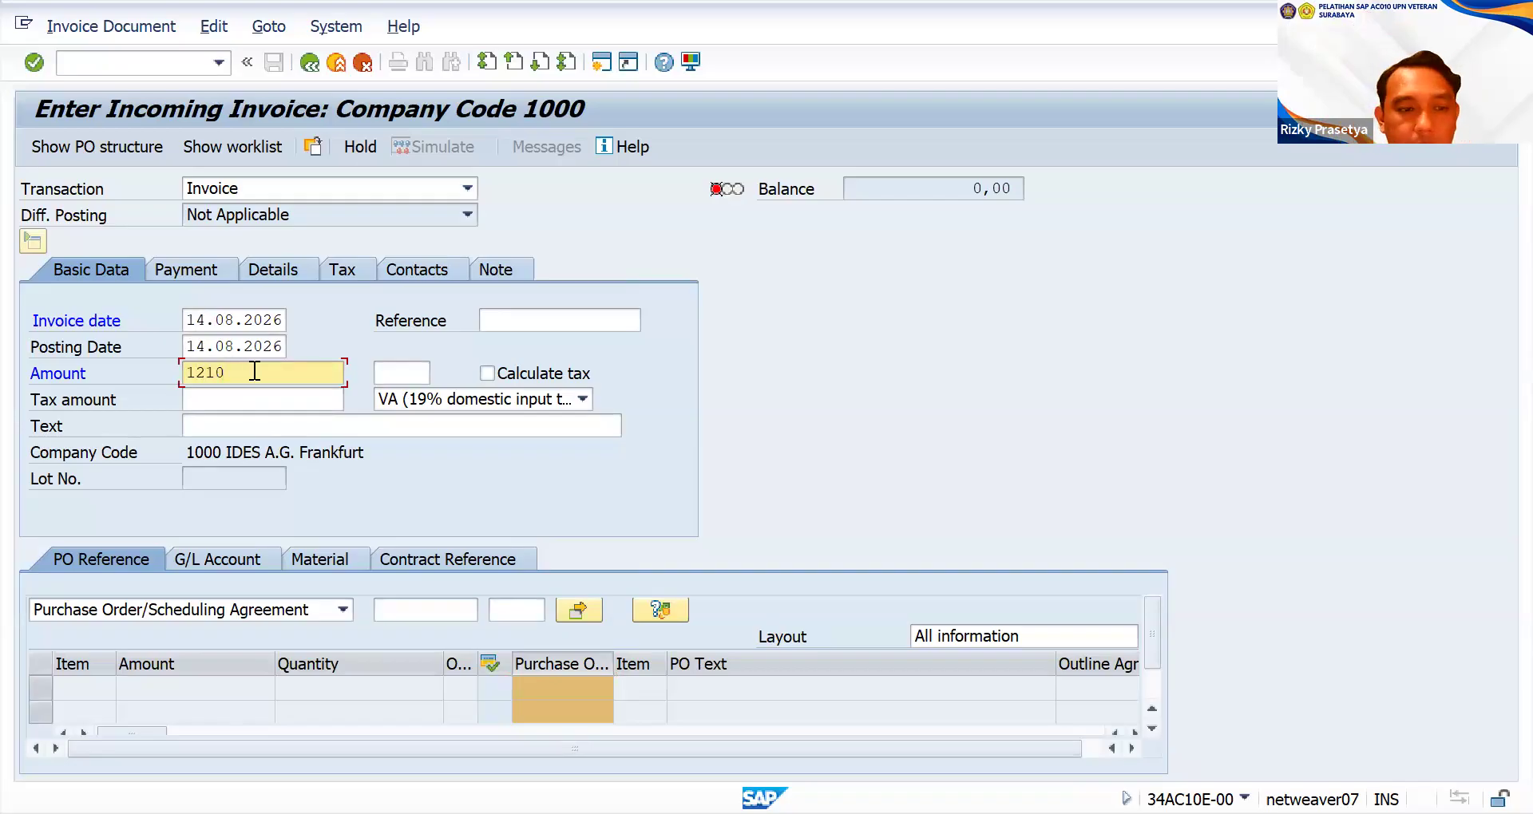
- Enable automatic tax calculation for the invoice and set its tax code to 1I (Input tax 10%)
left_click(487, 373)
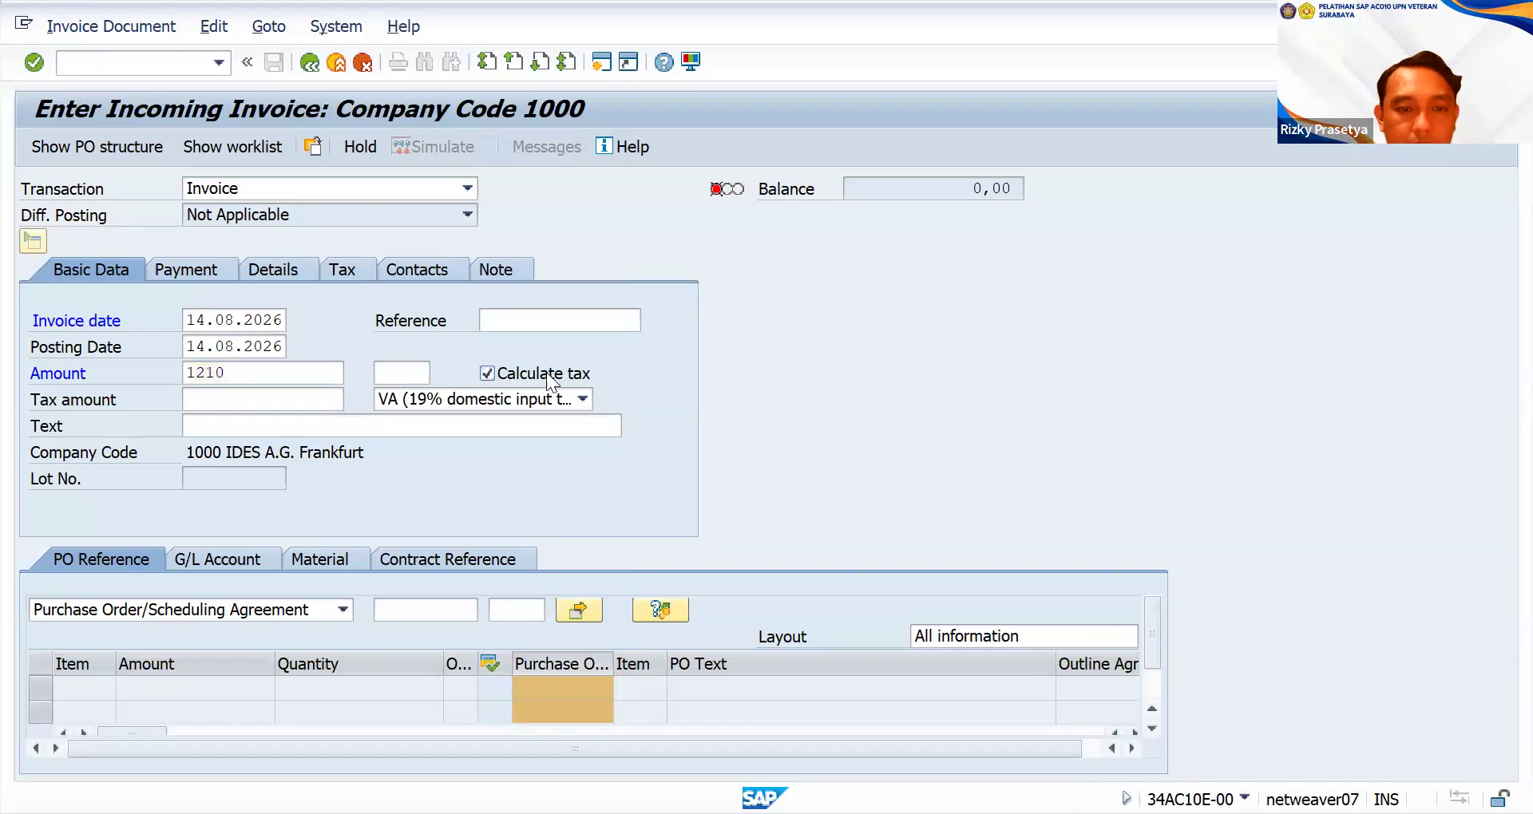
key("Return")
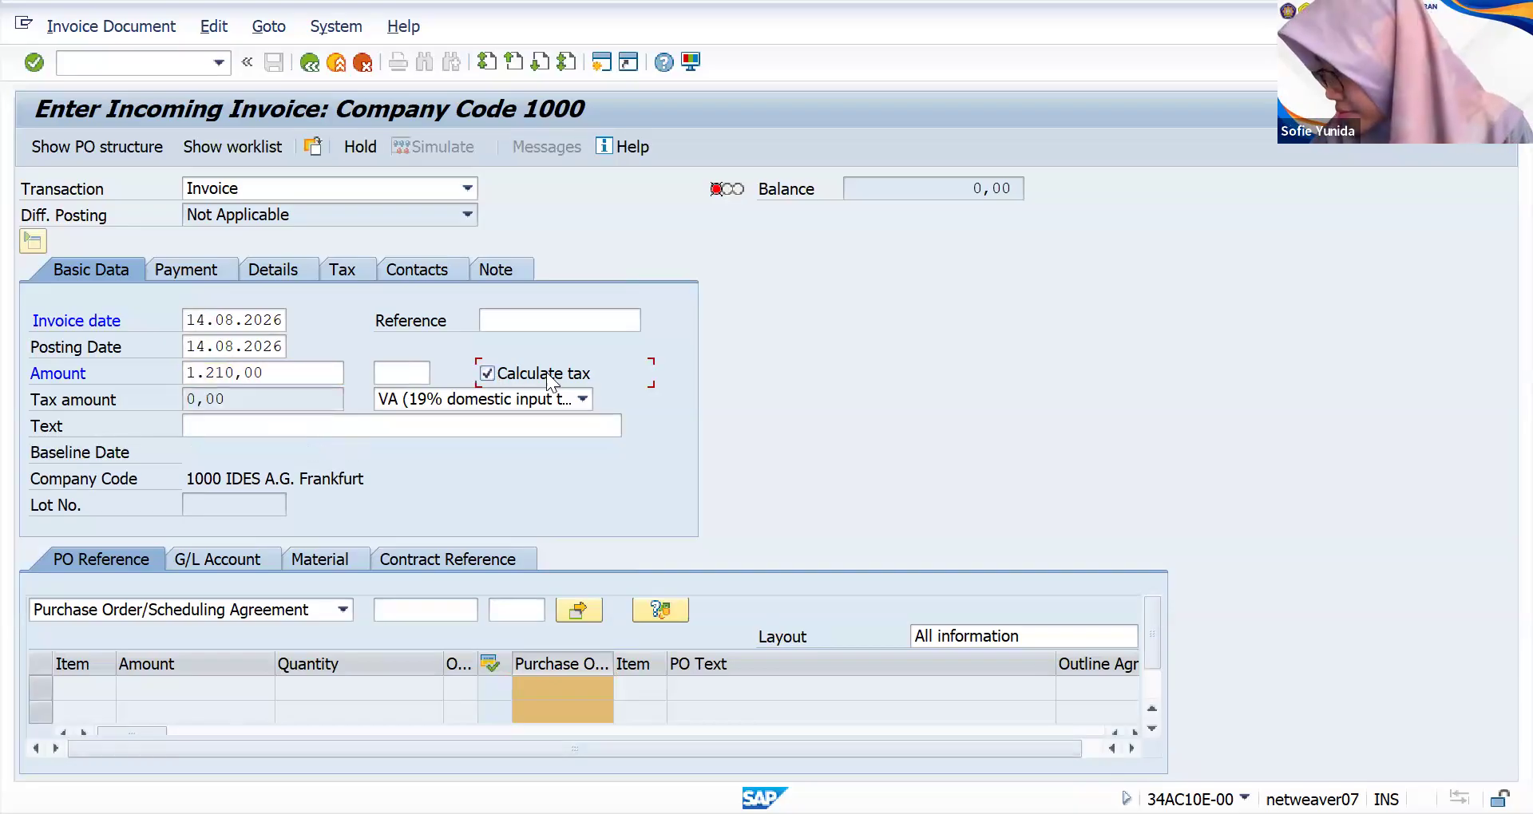
left_click(580, 403)
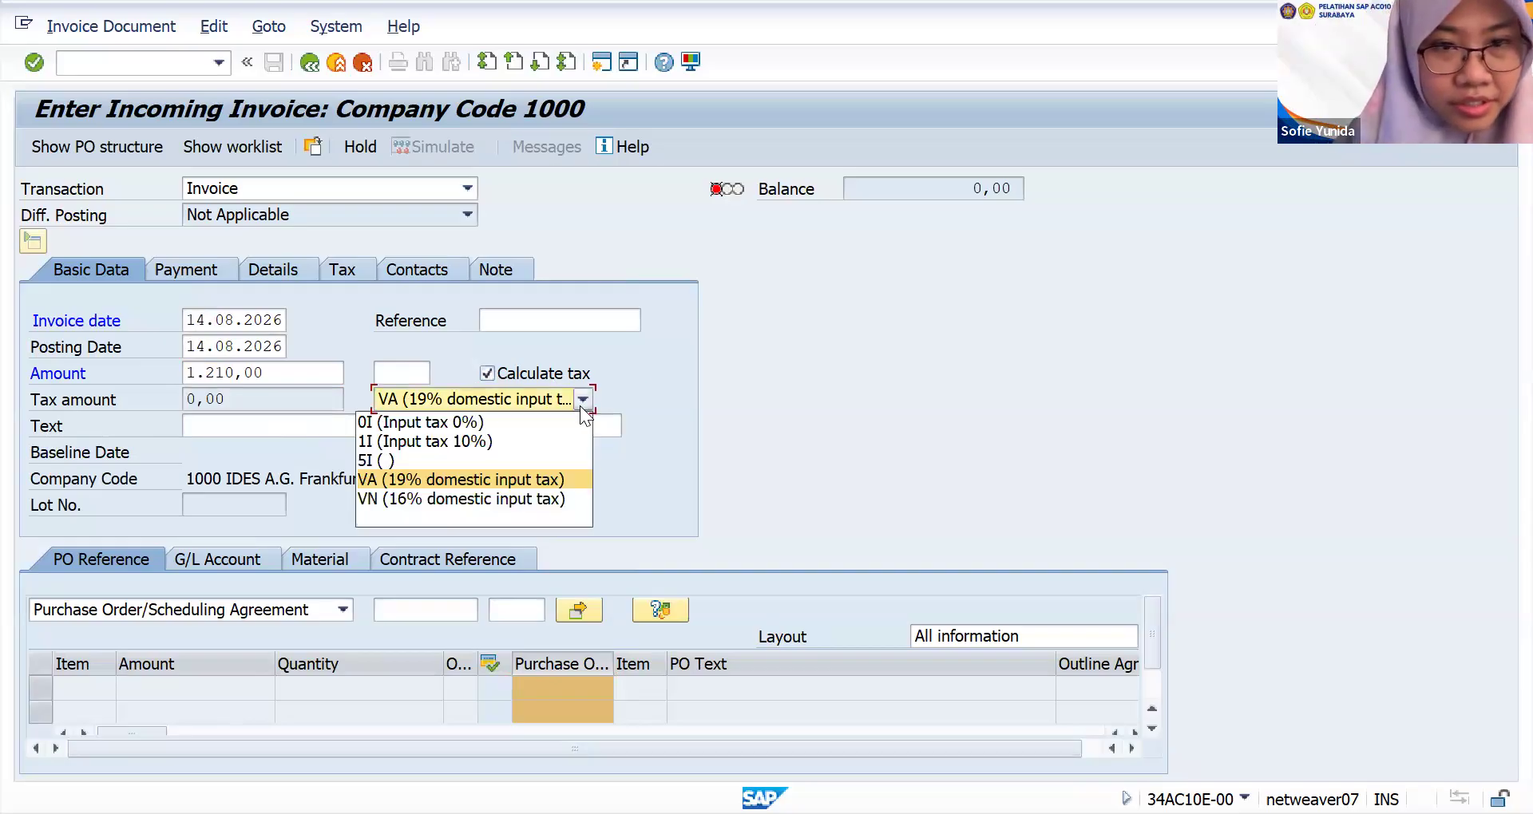
left_click(466, 441)
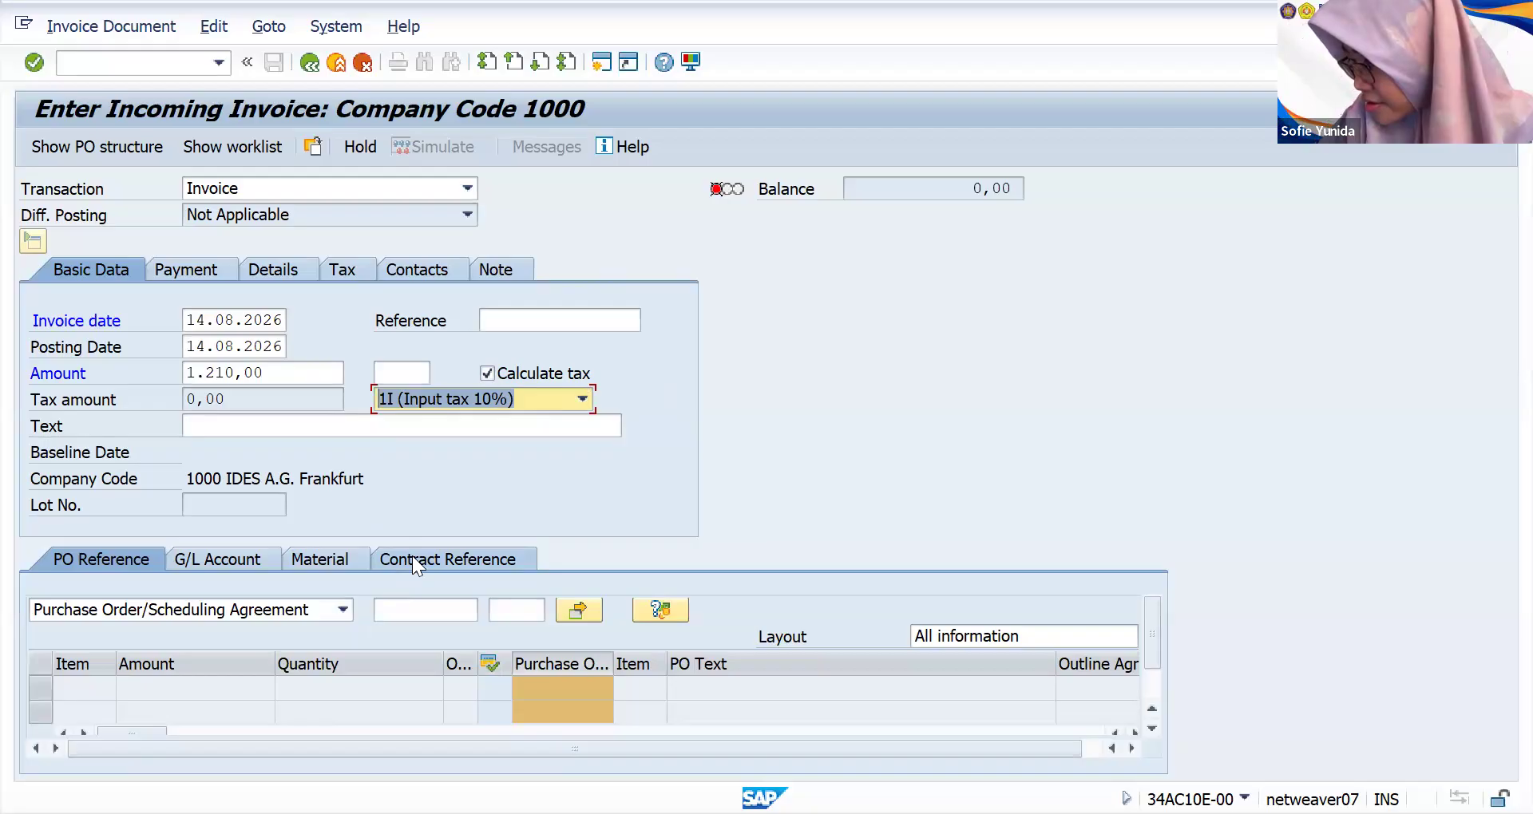
left_click(546, 398)
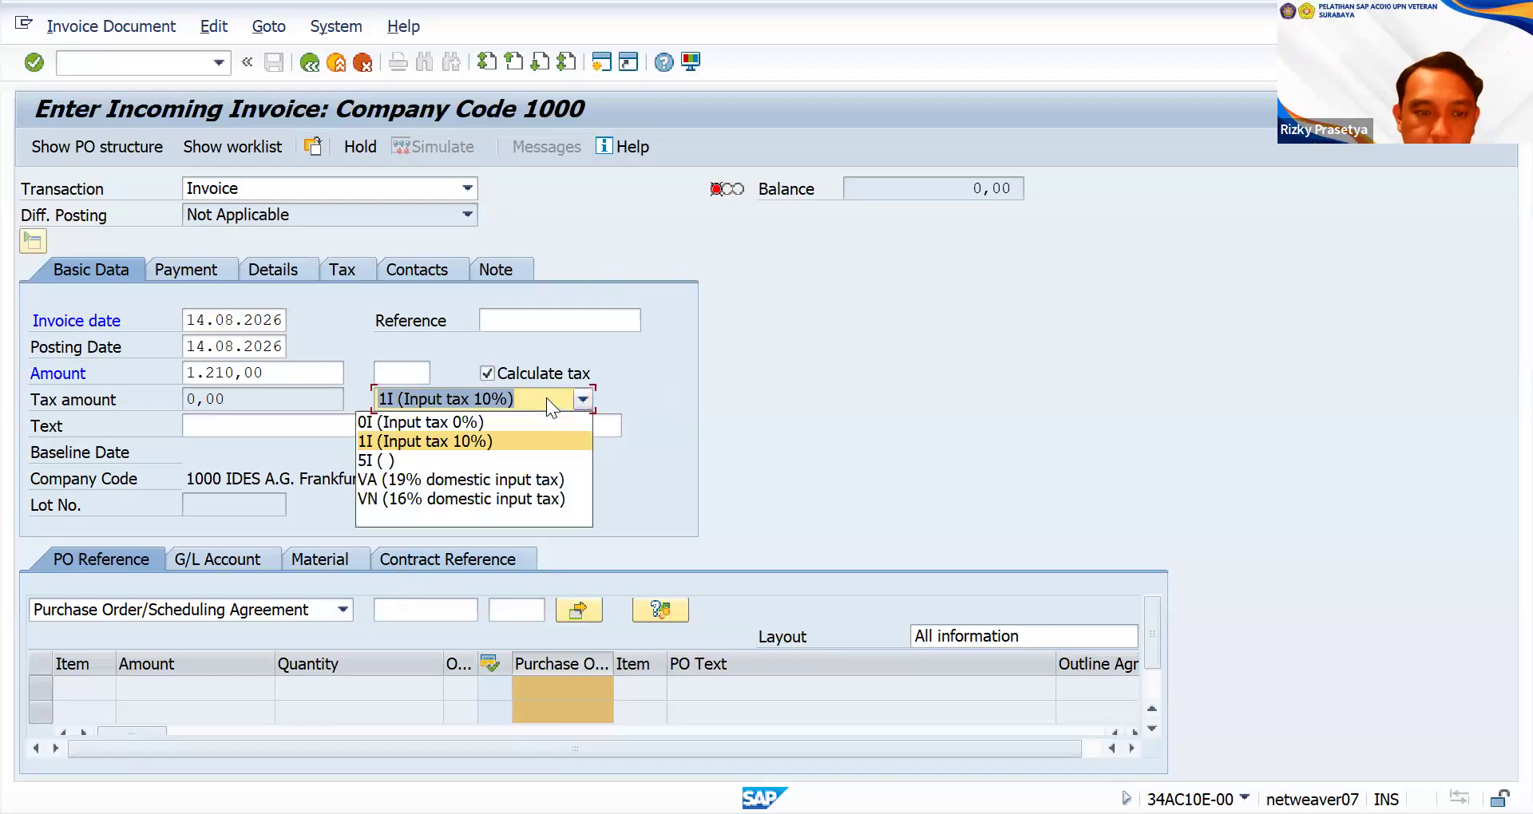
left_click(546, 397)
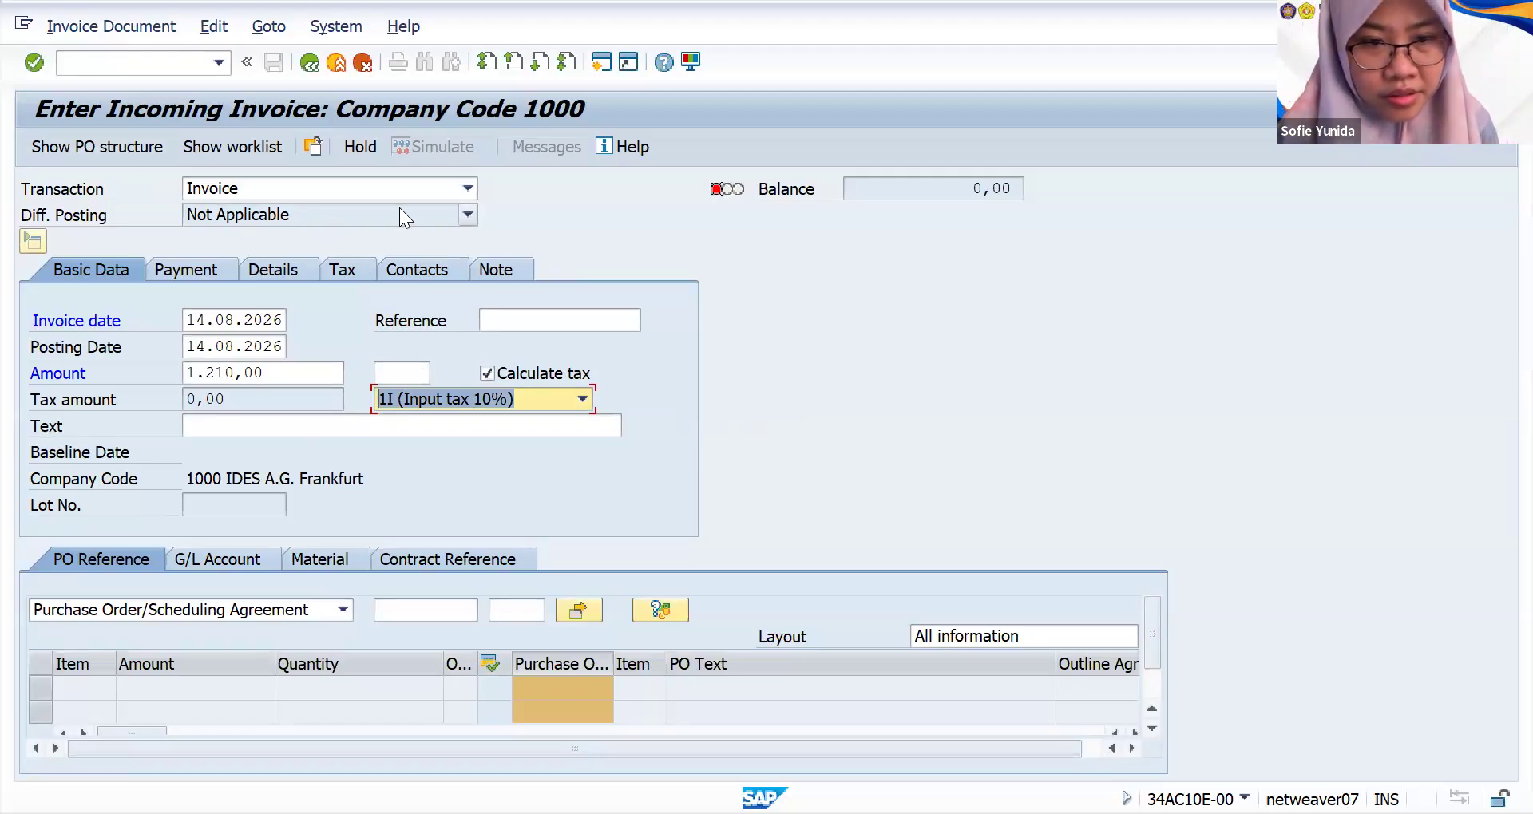
left_click(471, 209)
left_click(471, 209)
left_click(469, 187)
left_click(469, 190)
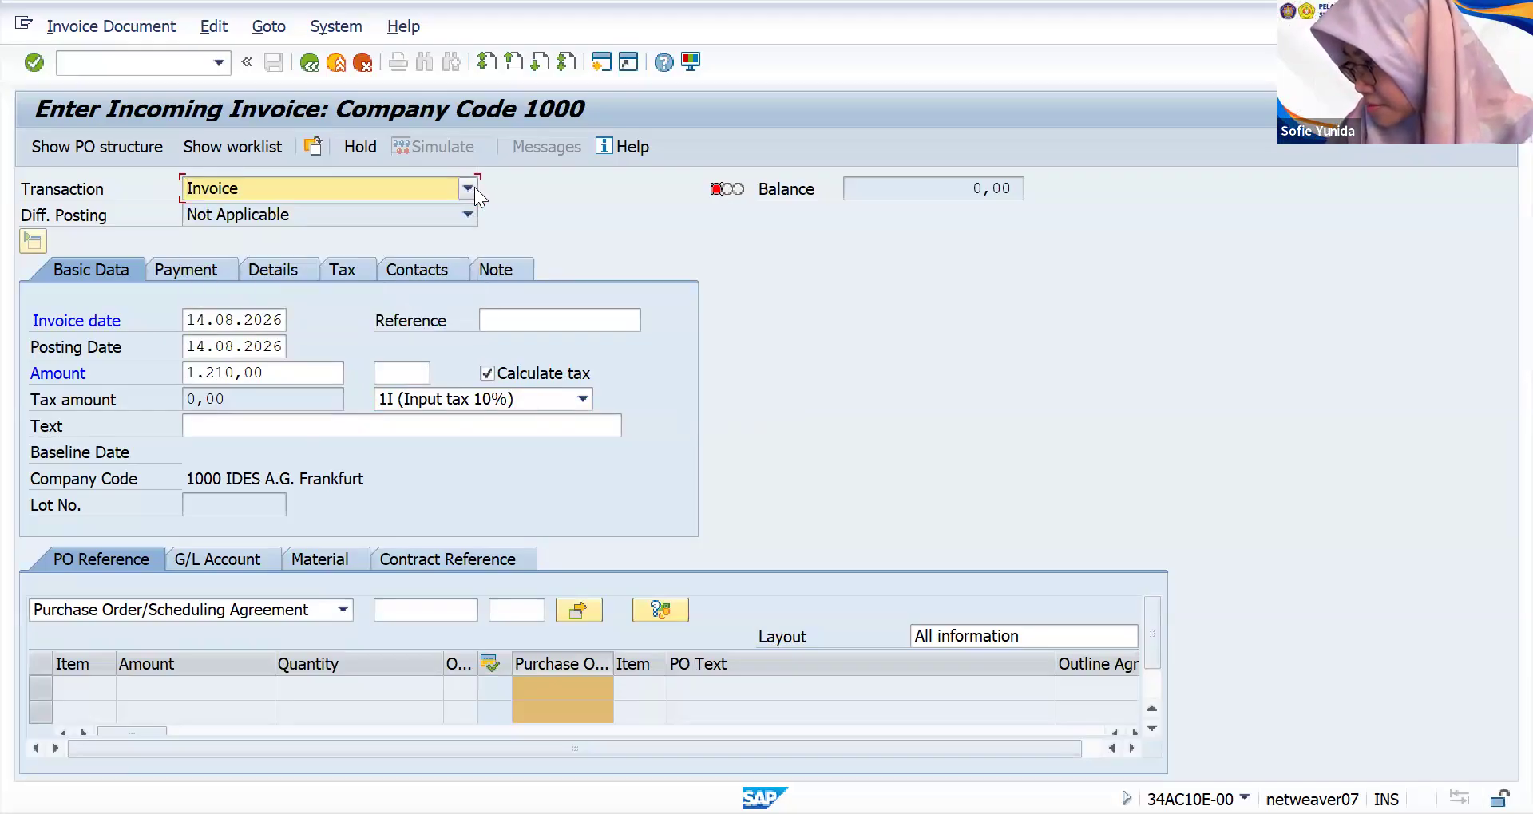
left_click(410, 608)
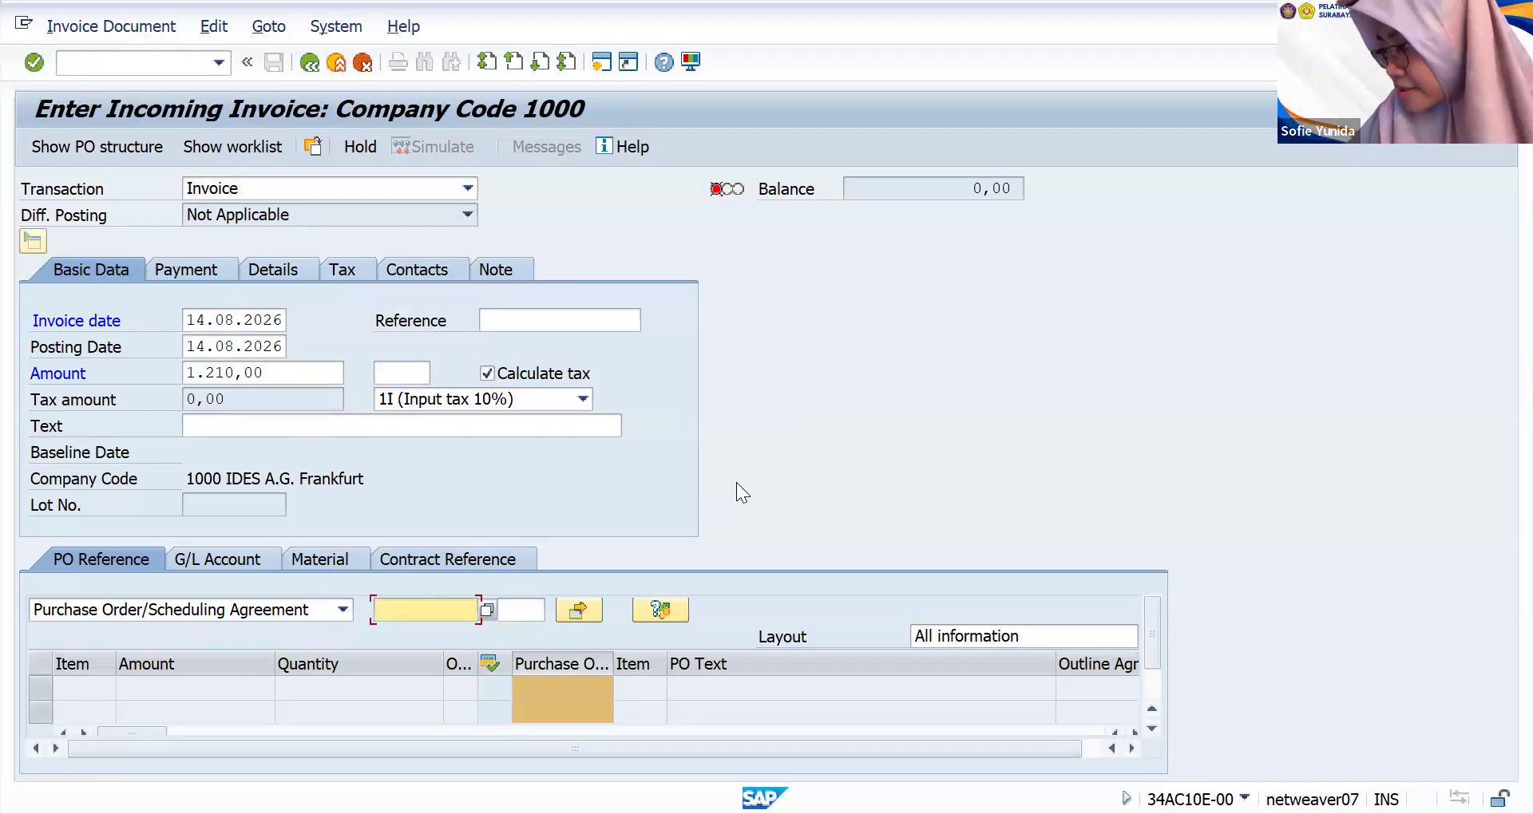
scroll(736, 482, "down", 2)
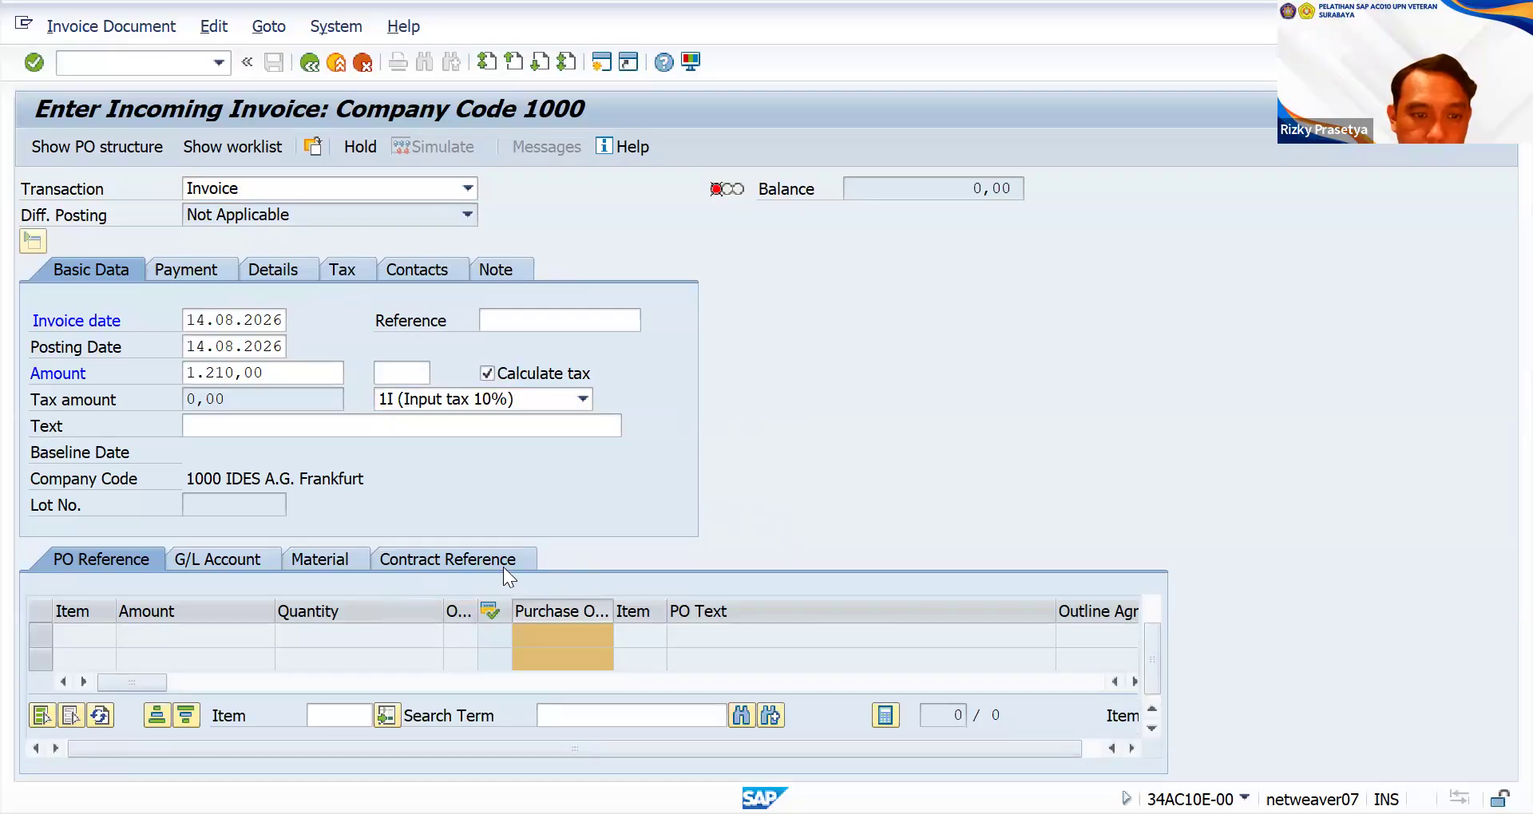
scroll(452, 602, "up", 2)
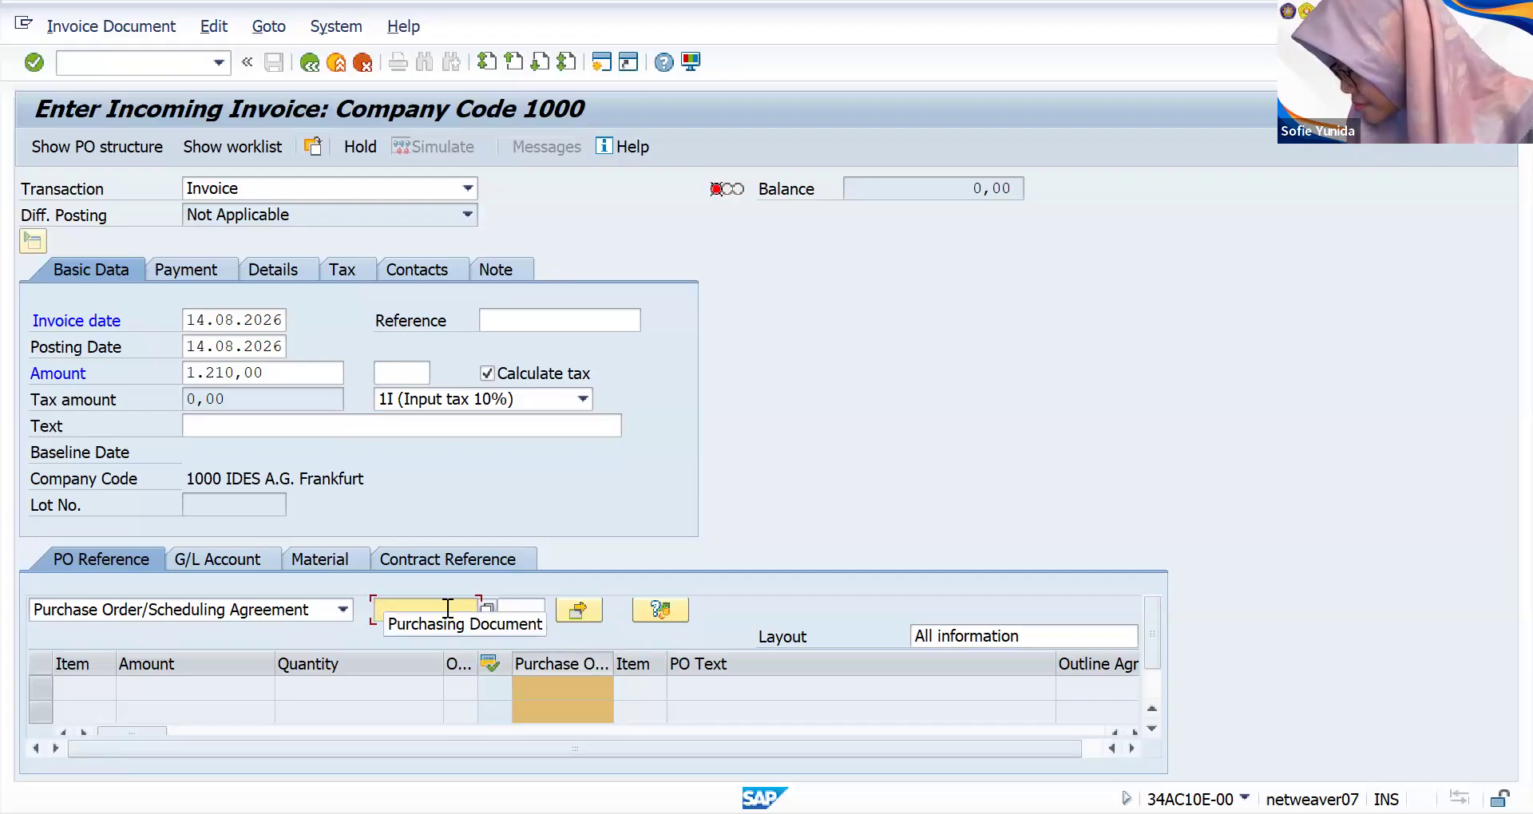
left_click(487, 610)
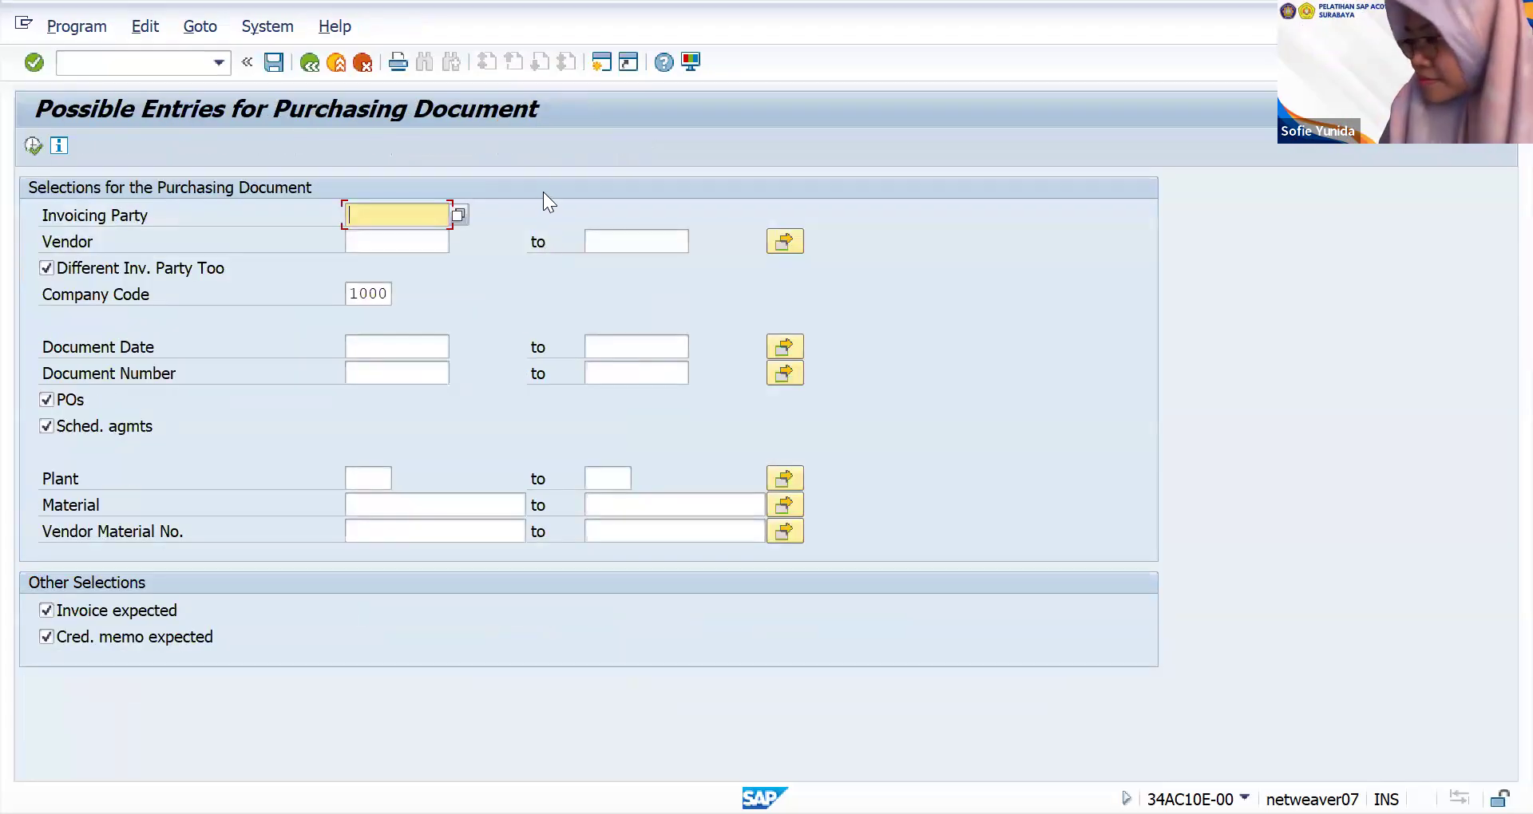
left_click(310, 62)
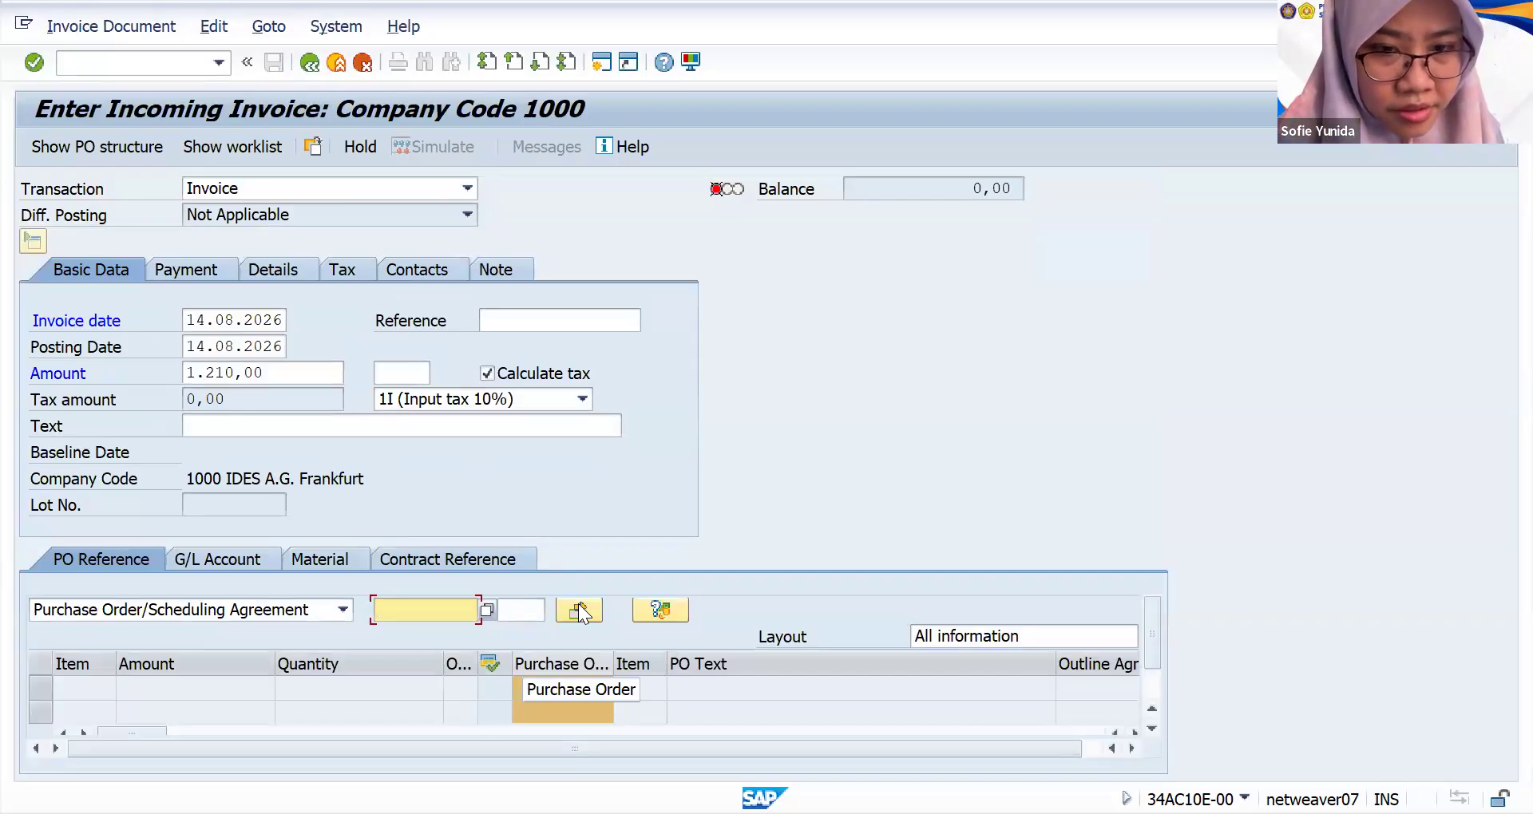
left_click(578, 608)
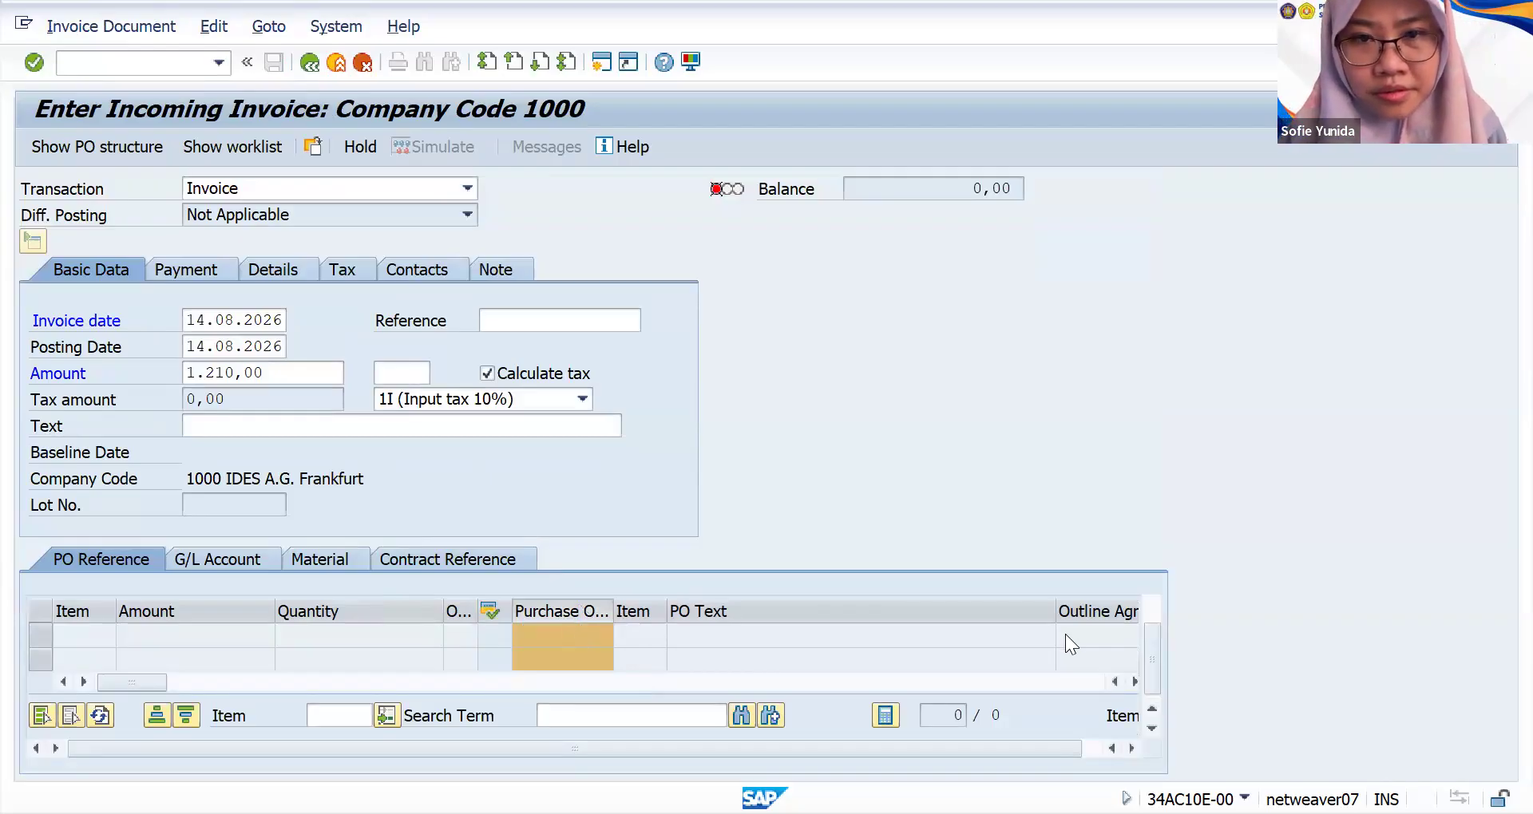
mouse_move(1153, 646)
left_mouse_down()
mouse_move(1156, 586)
mouse_move(1152, 650)
left_mouse_up()
left_click(1158, 614)
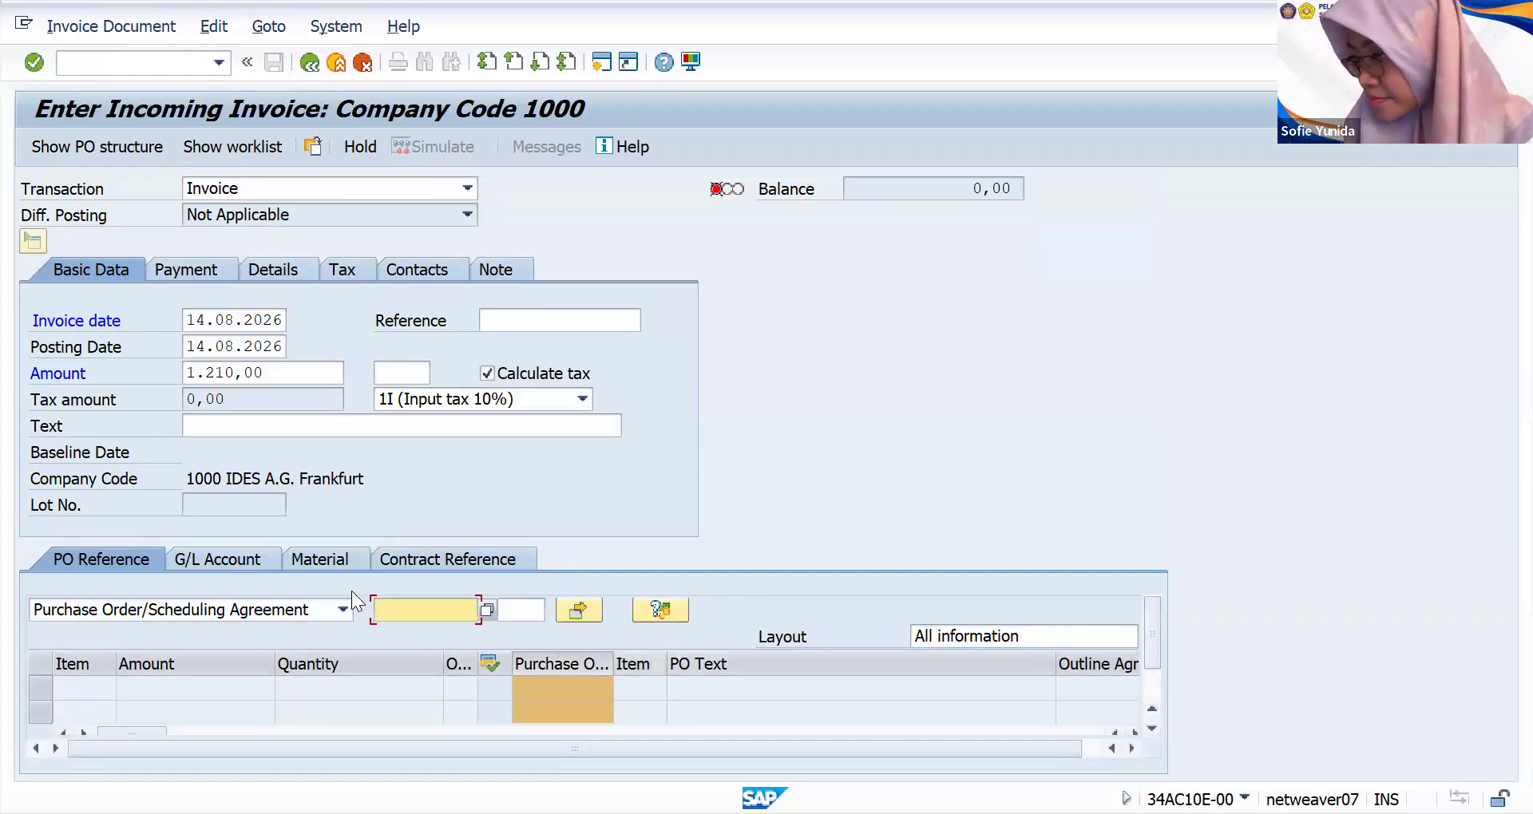
left_click(343, 613)
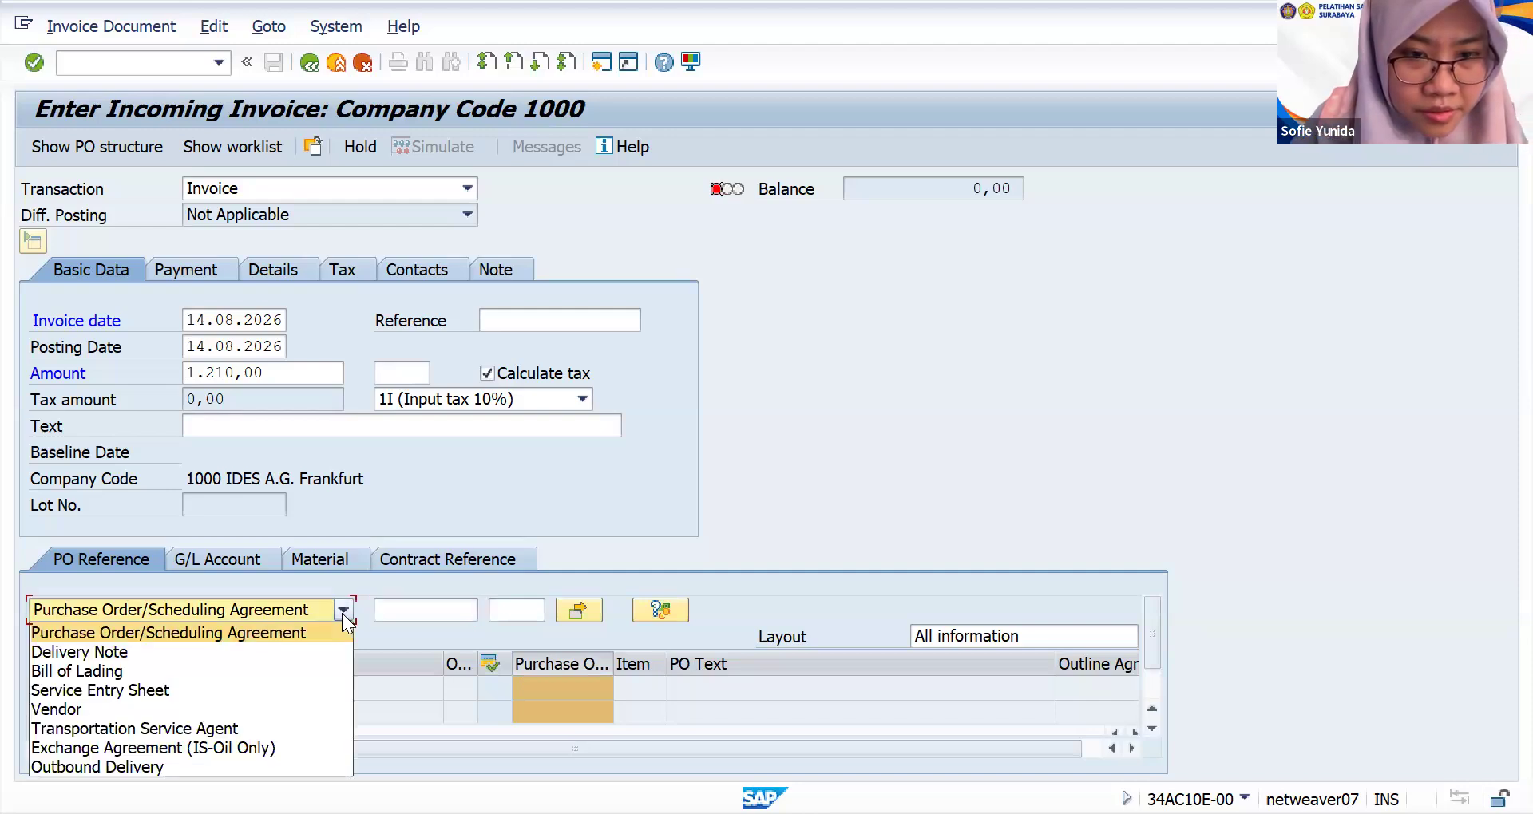
left_click(342, 613)
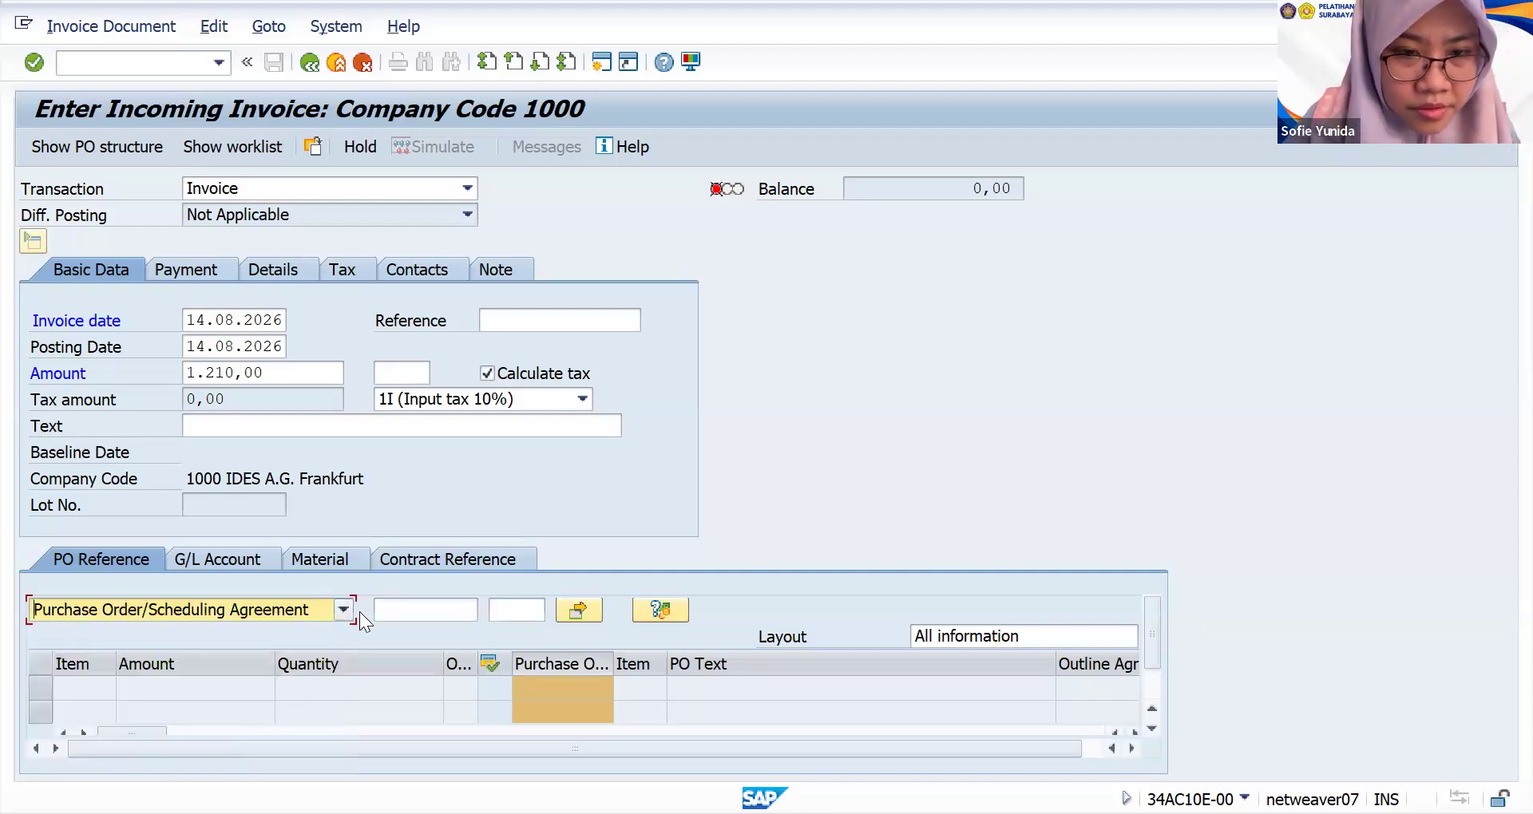
- Try to load the invoice items using a document number starting with 50 as the purchase order reference
left_click(403, 608)
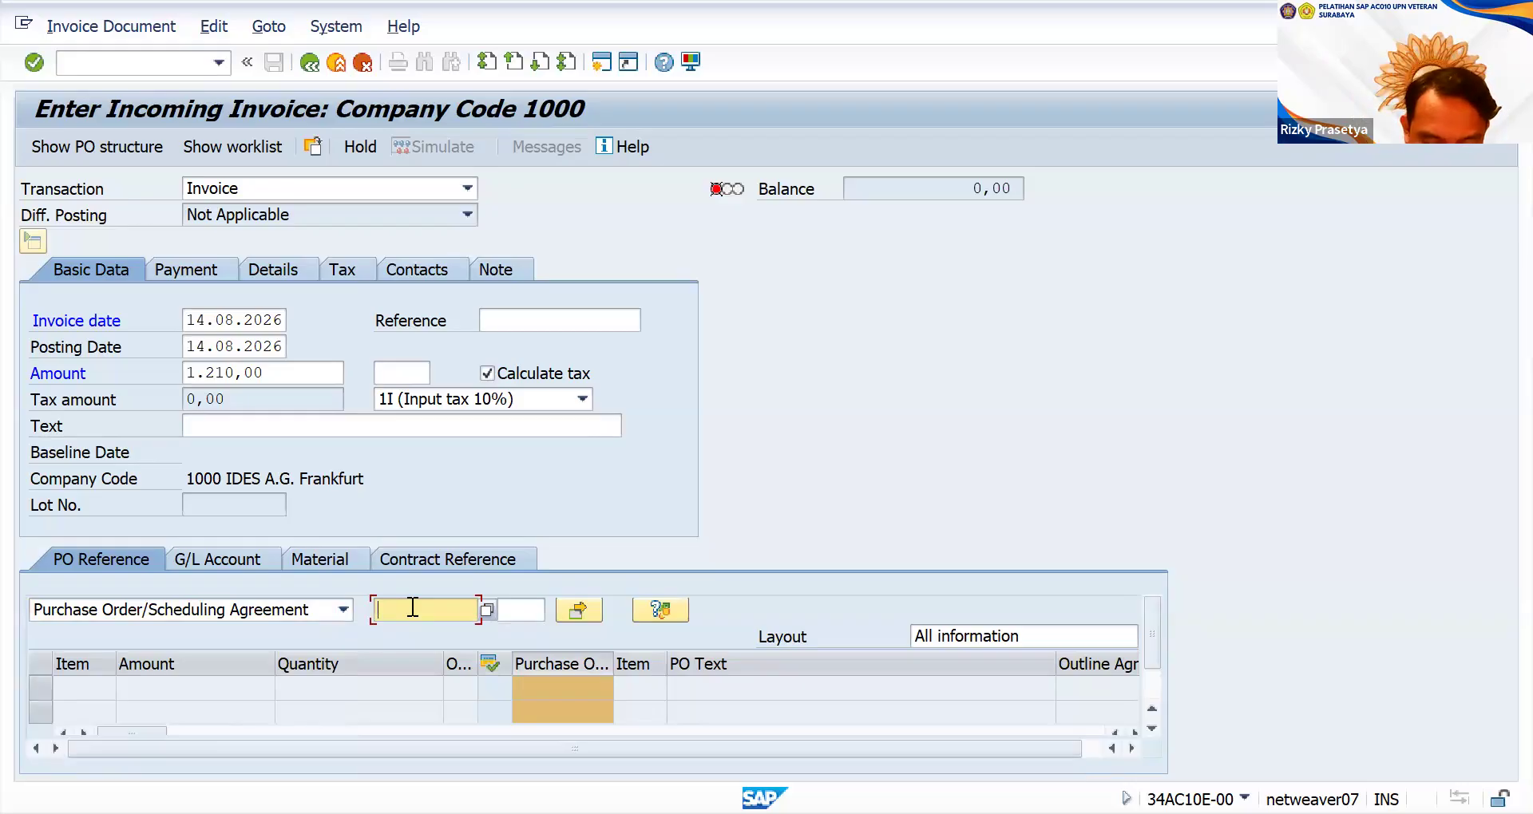
type("5")
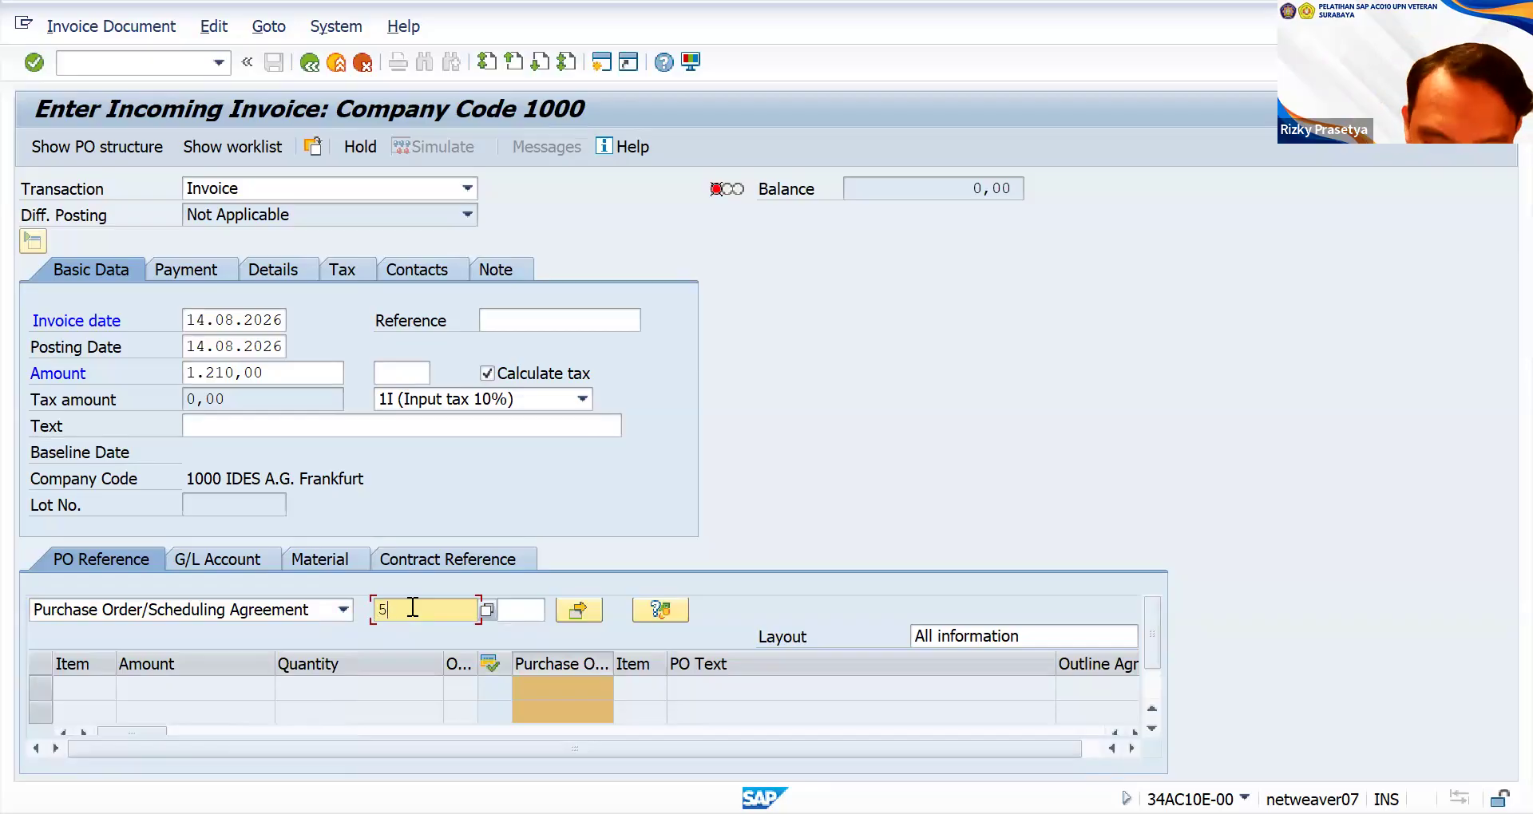
type("000")
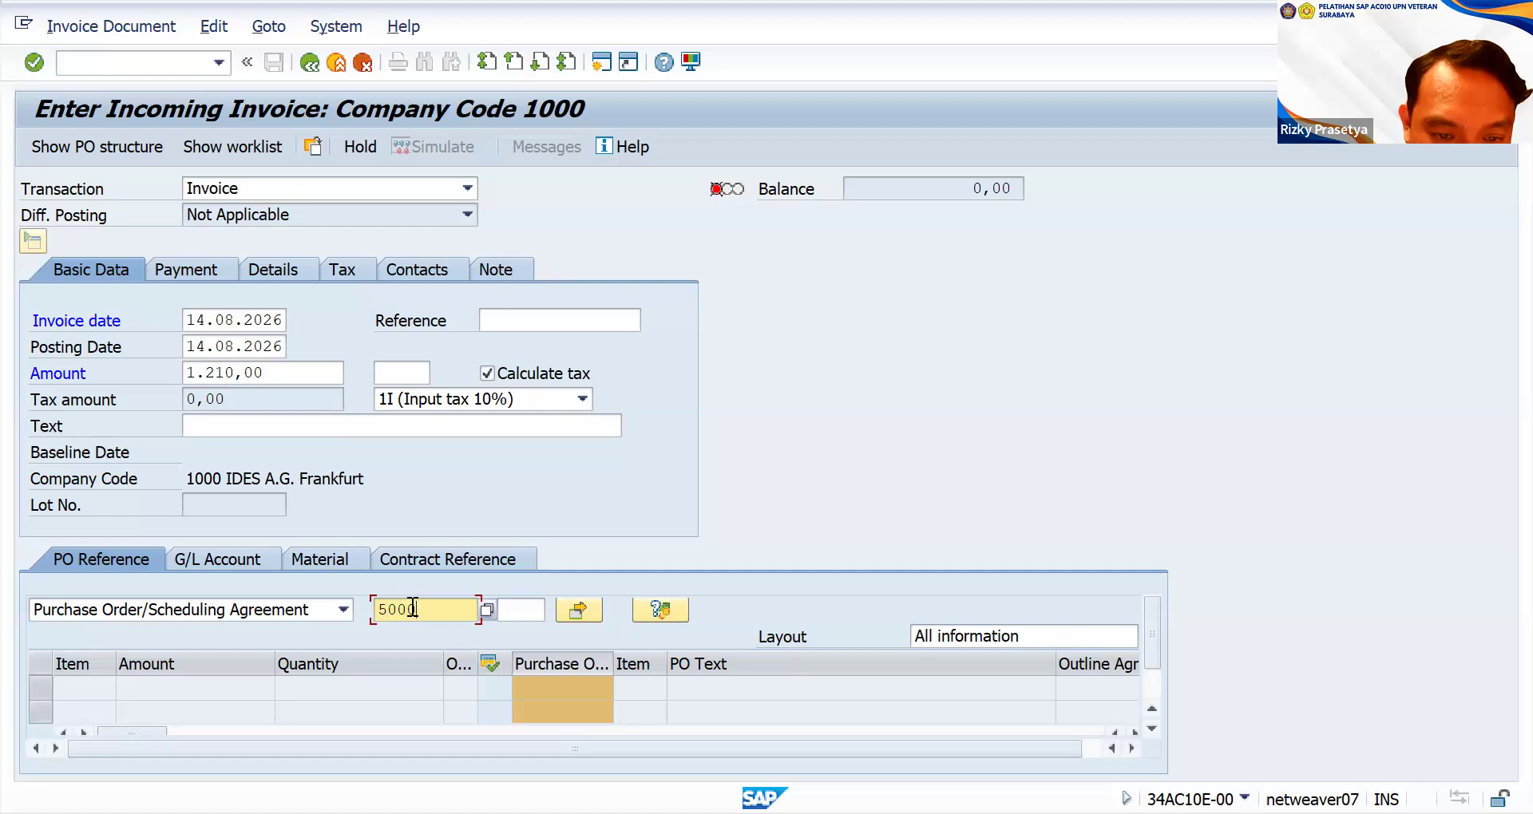
type("000")
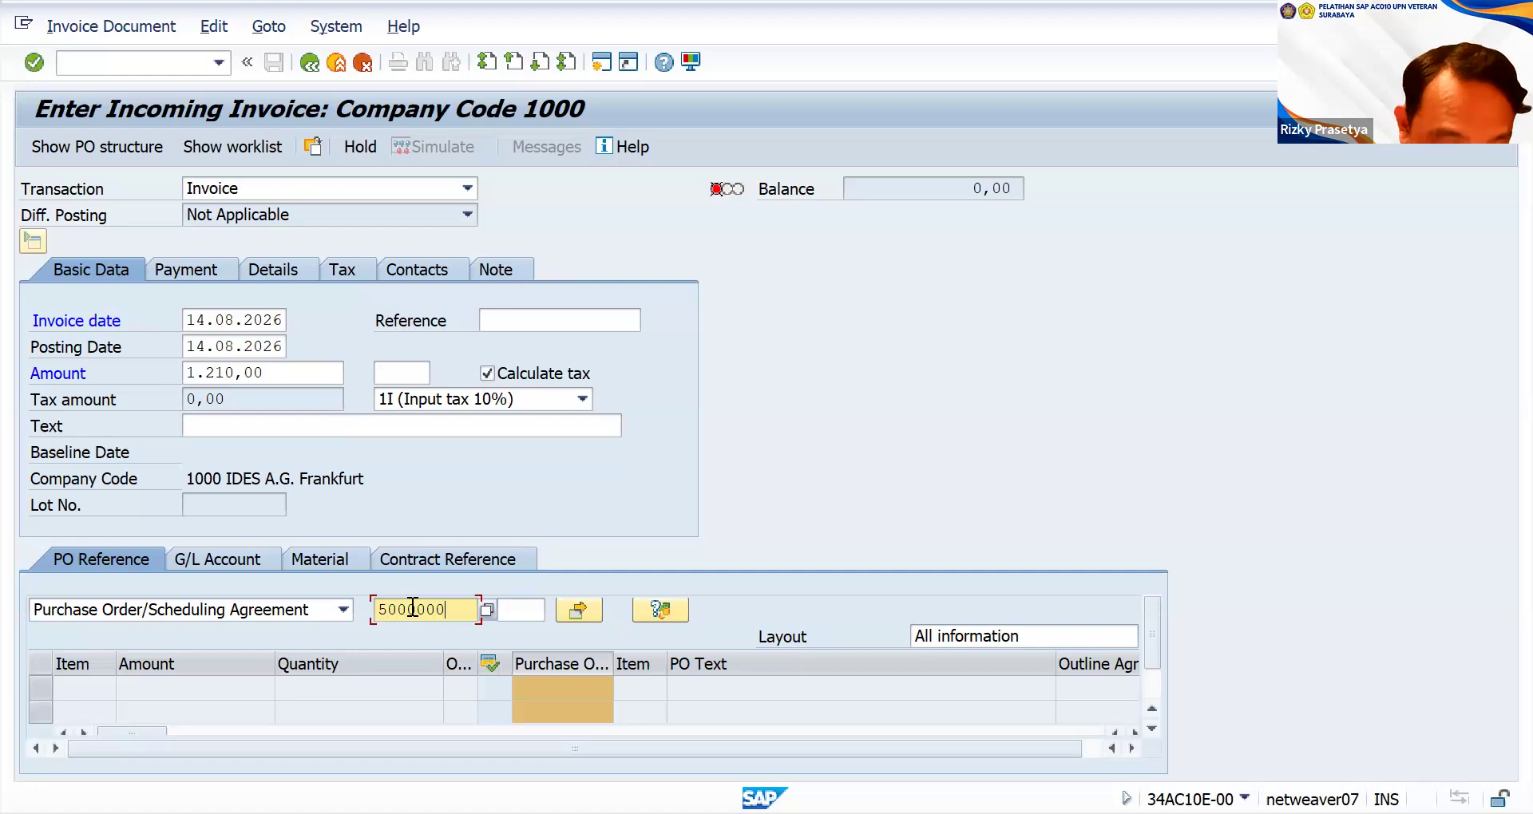
type("631")
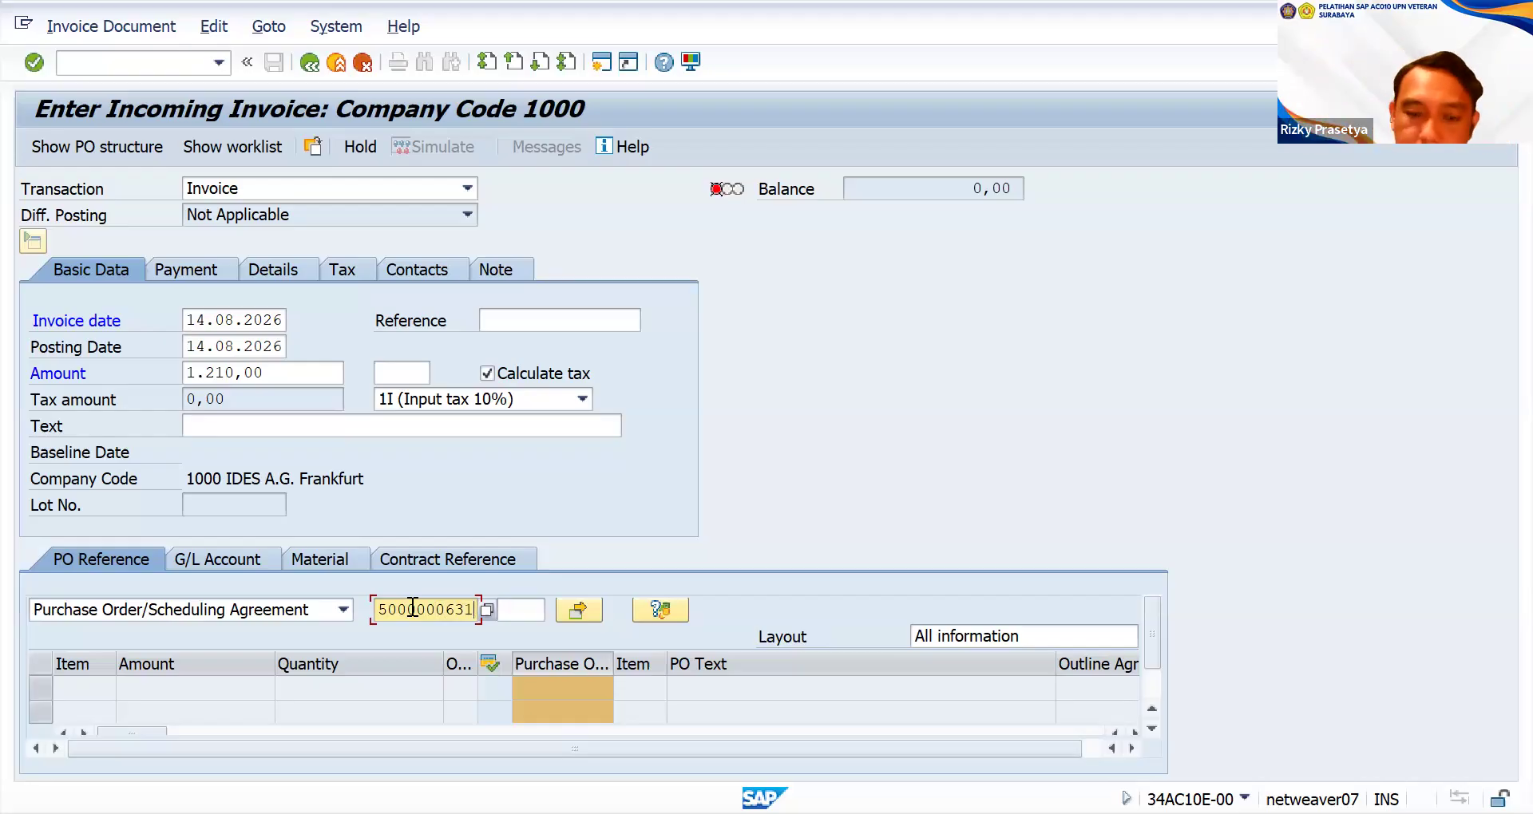
key("Return")
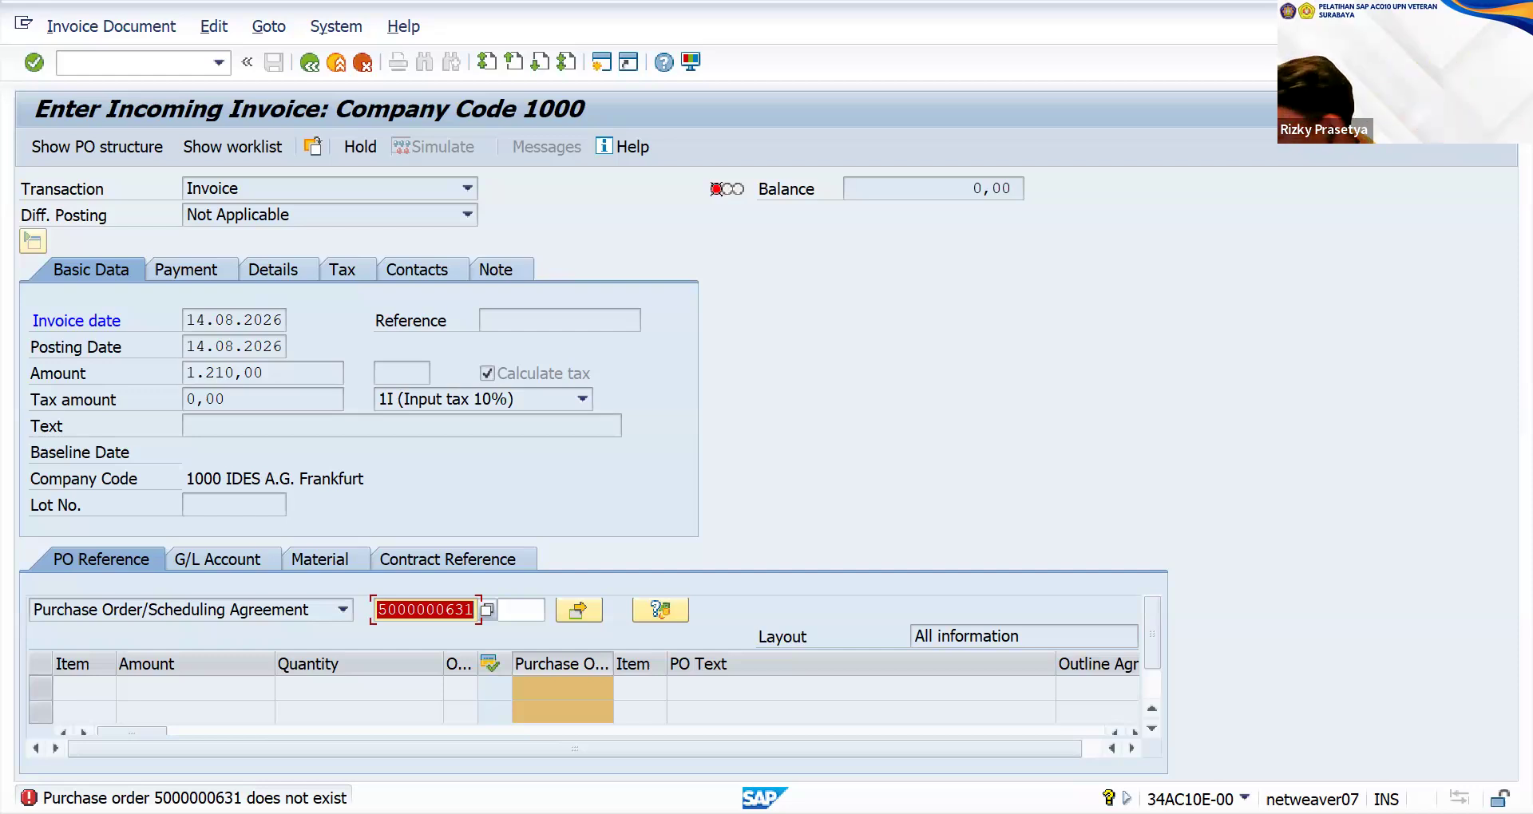
- Enter the Blacks AG purchase order number as the invoice's reference to load its item, and post the invoice
type("45")
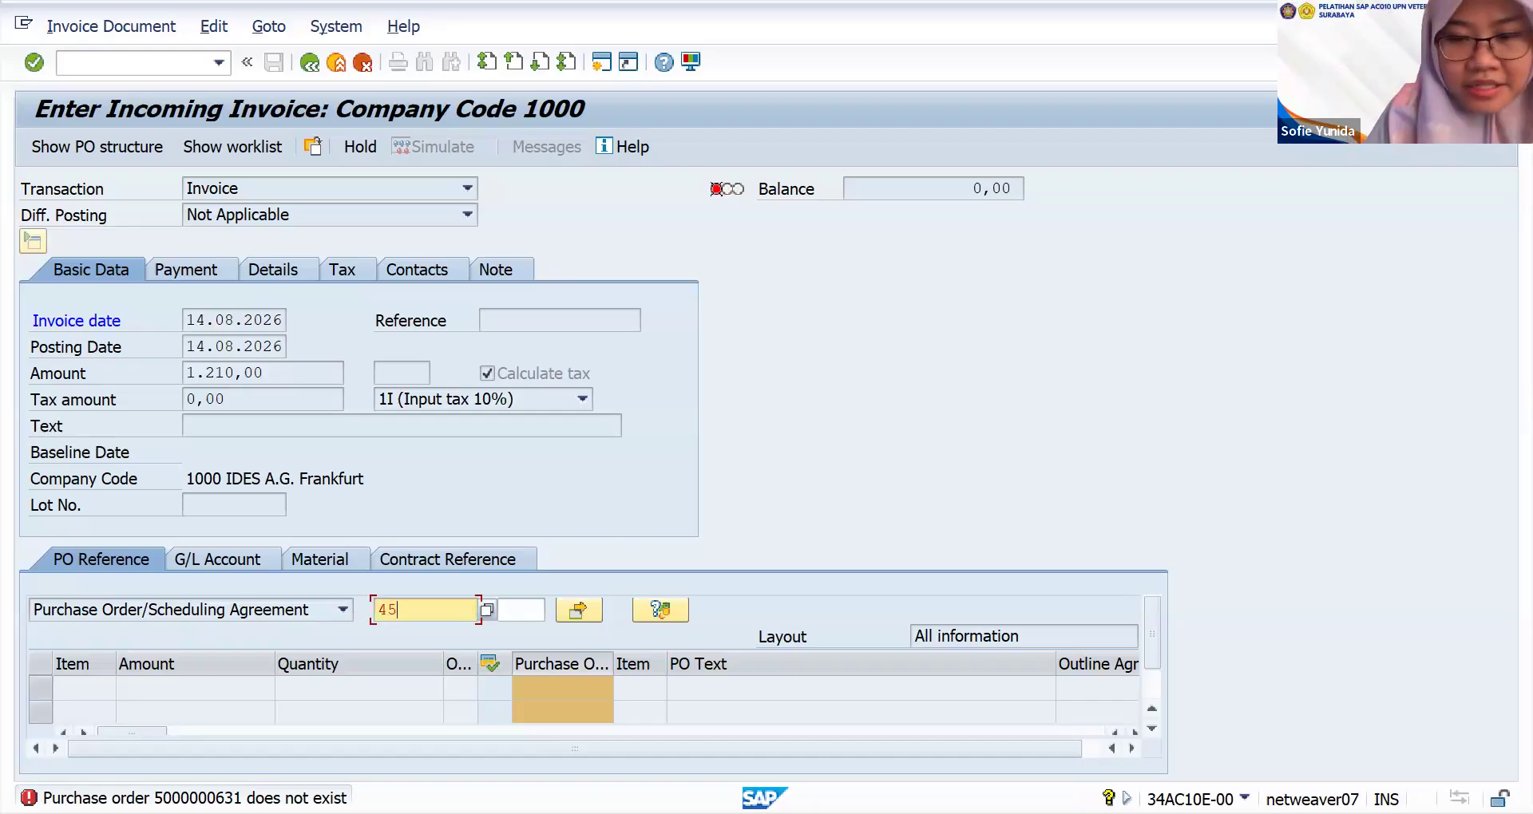
type("000")
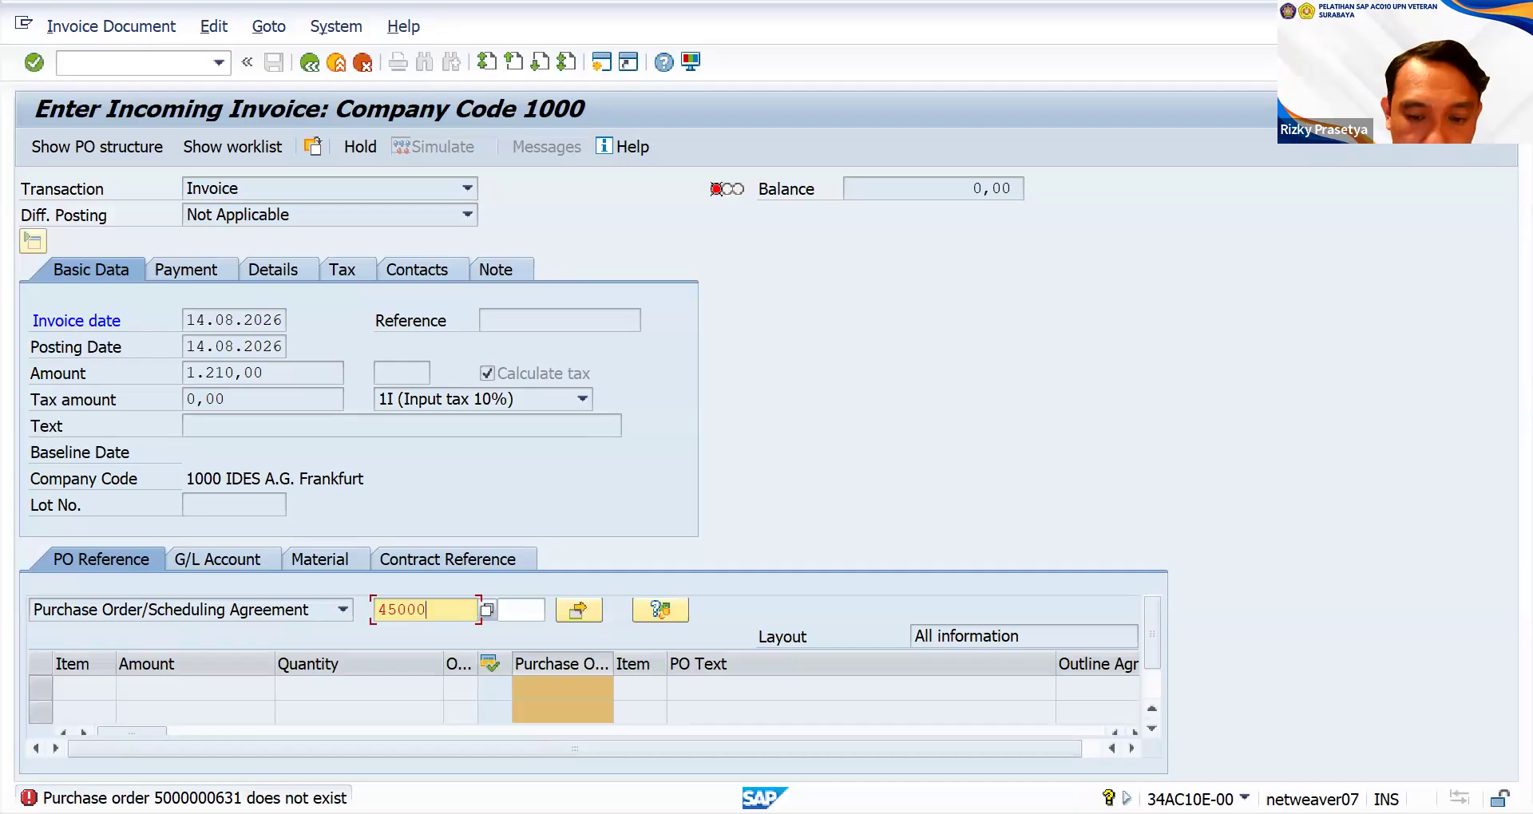
type("17916")
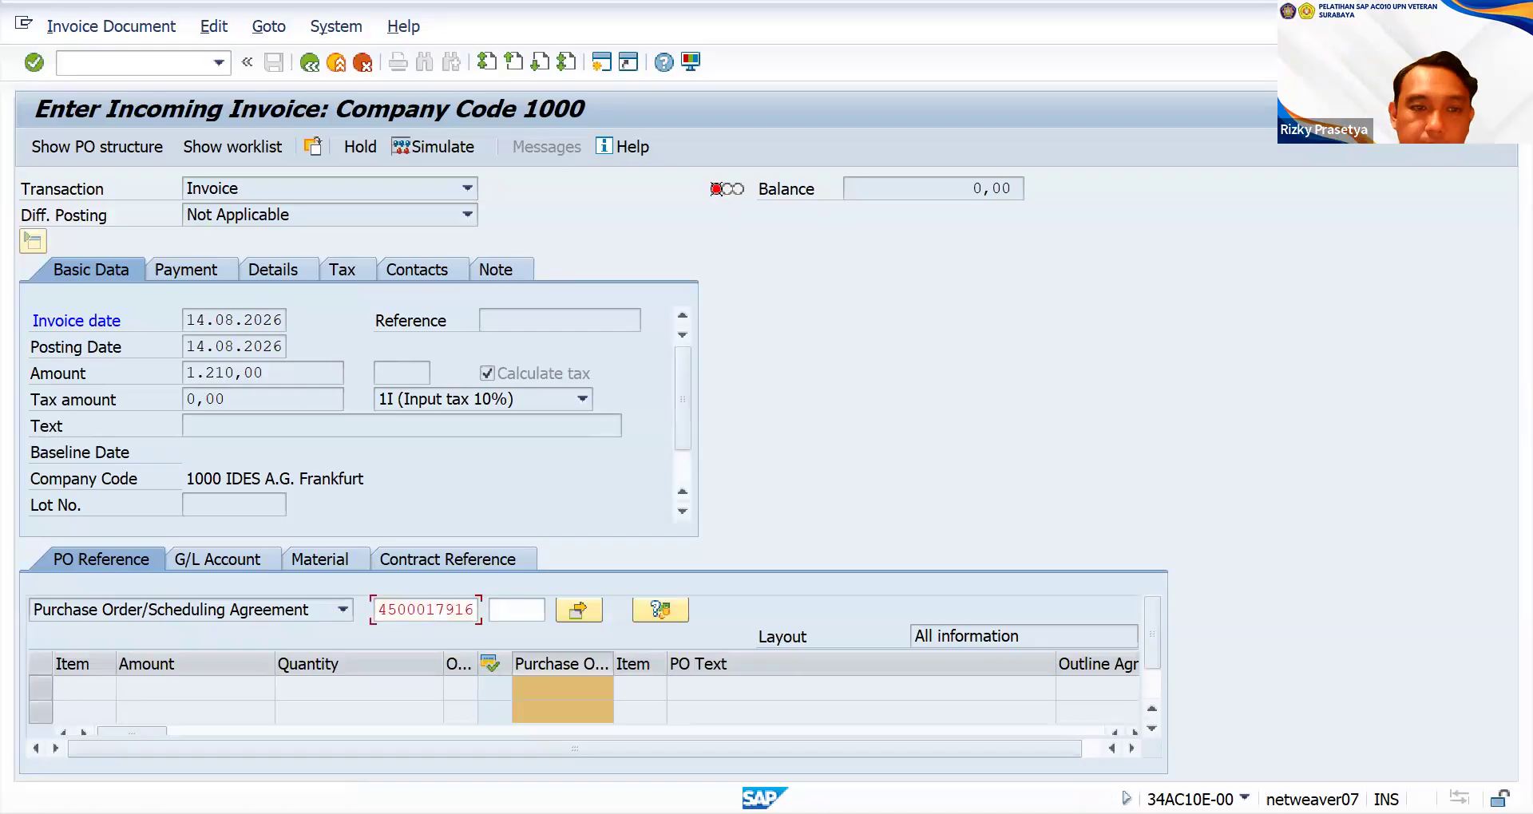
key("Return")
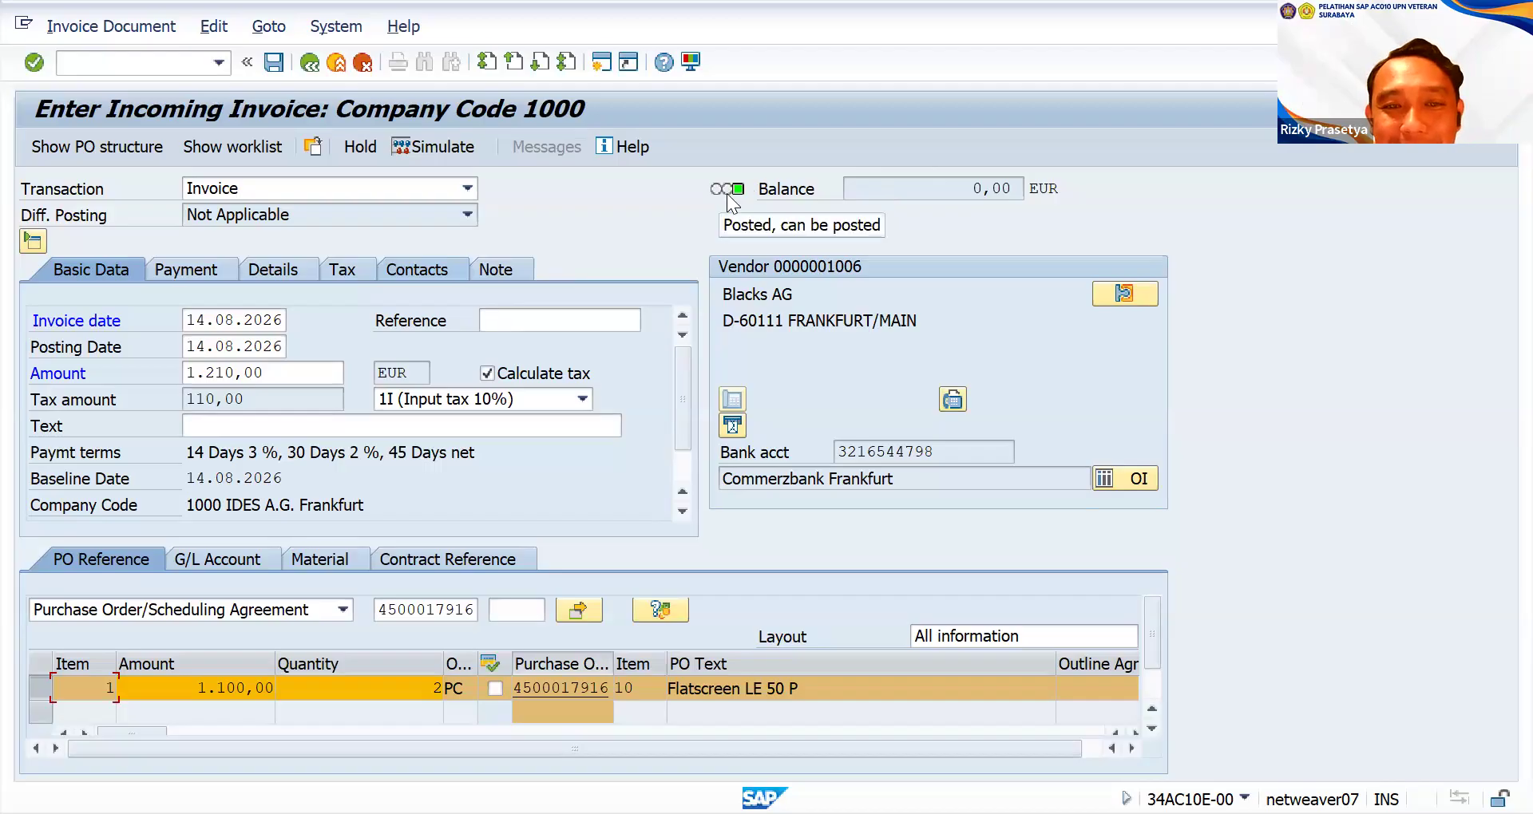
left_click(274, 63)
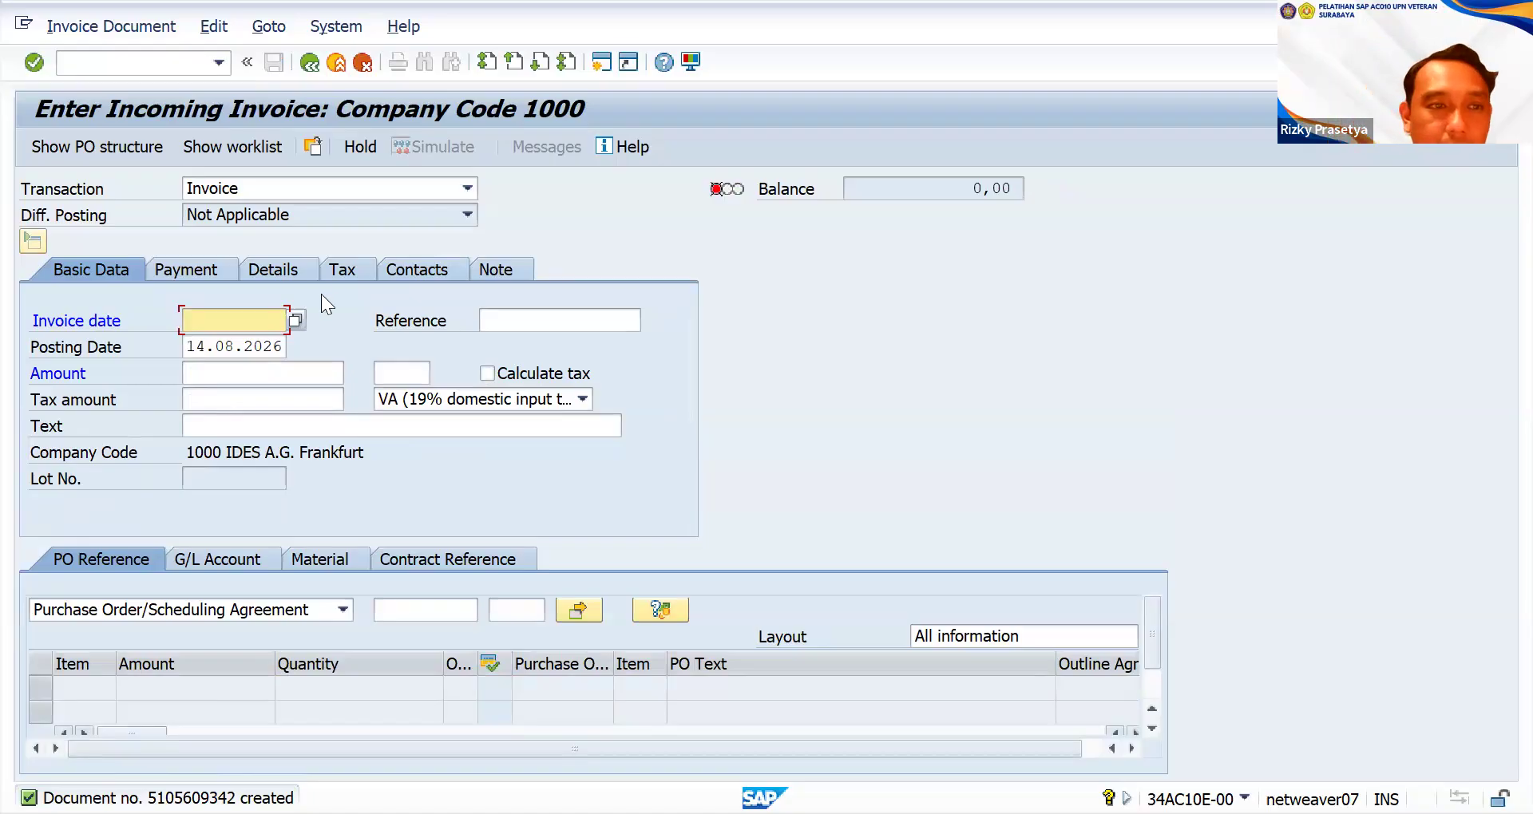
left_click(139, 27)
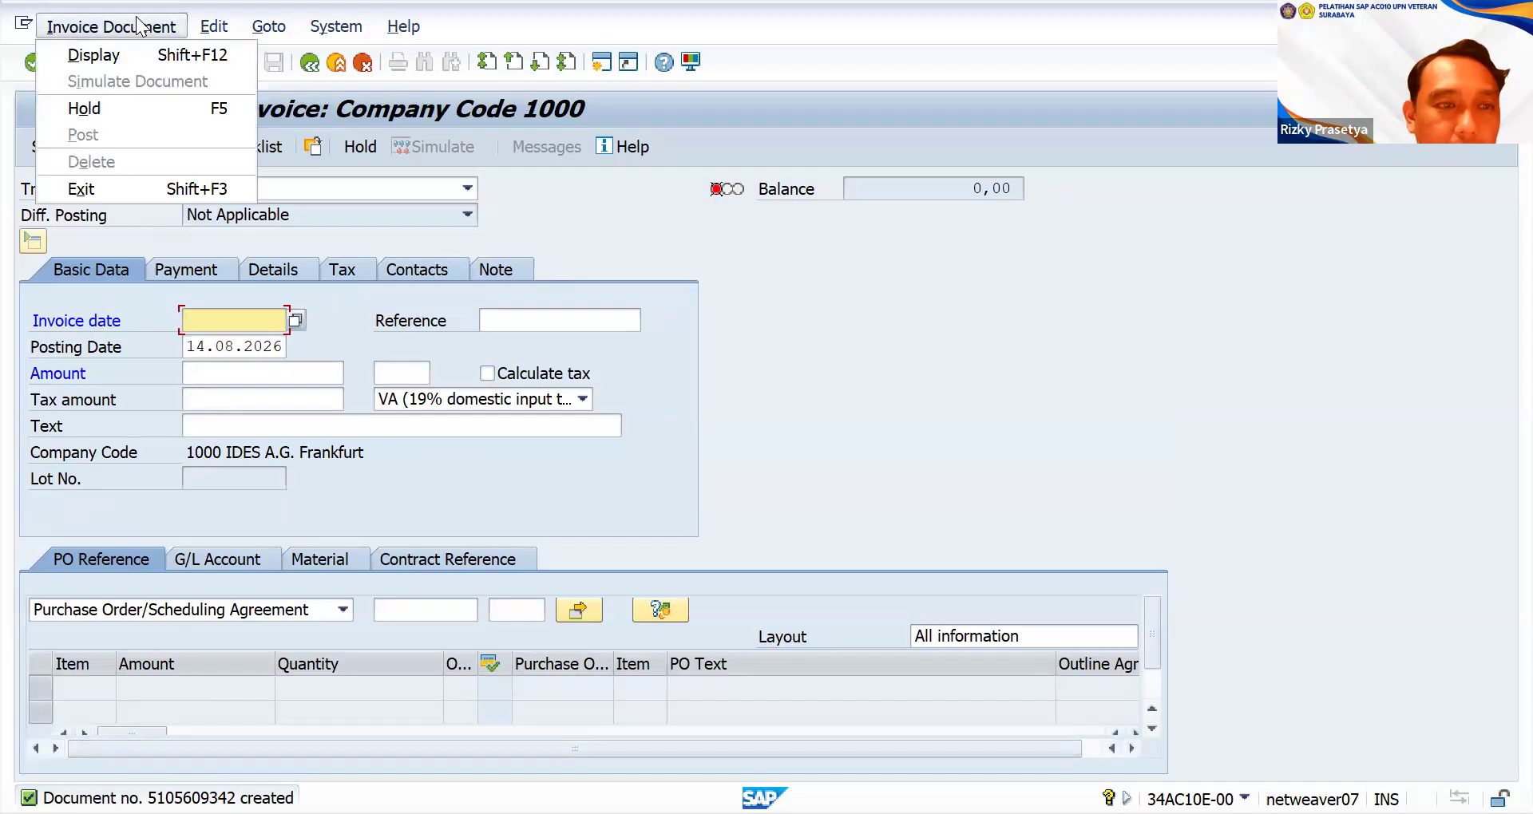
left_click(139, 28)
left_click(222, 33)
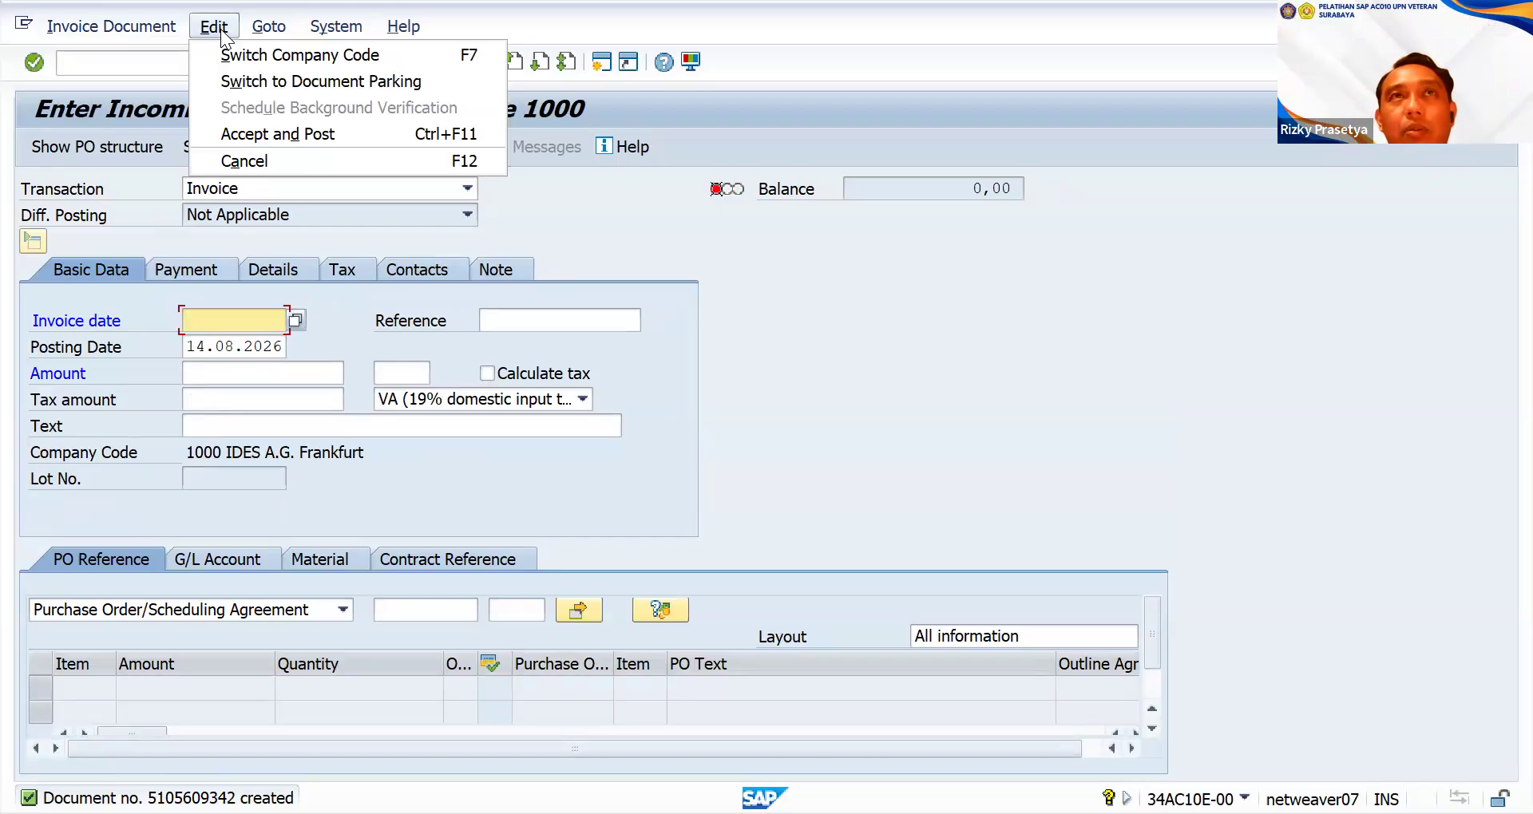
left_click(265, 26)
left_click(267, 27)
left_click(313, 31)
left_click(315, 29)
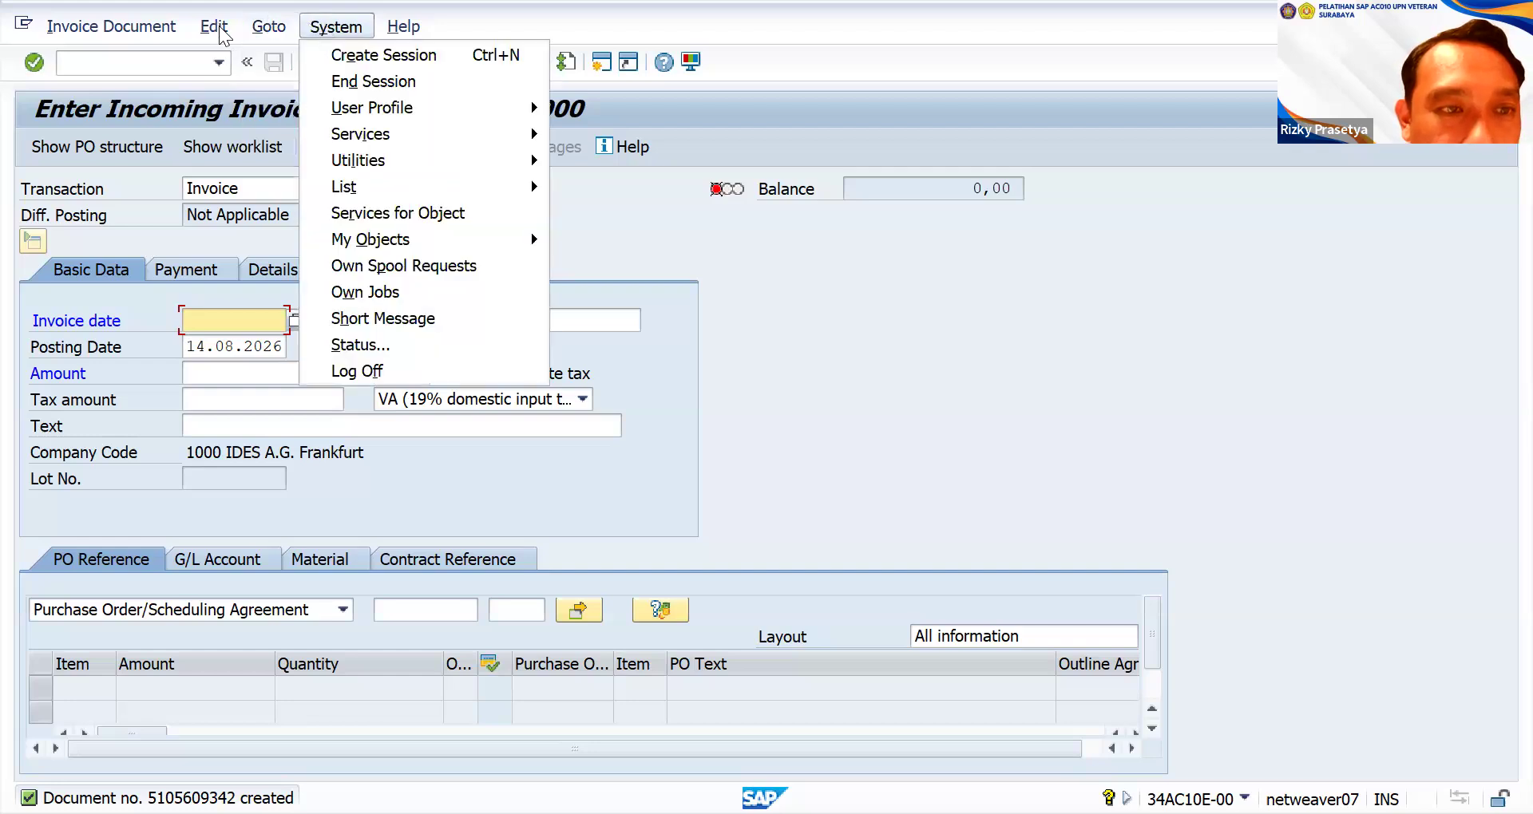
left_click(142, 31)
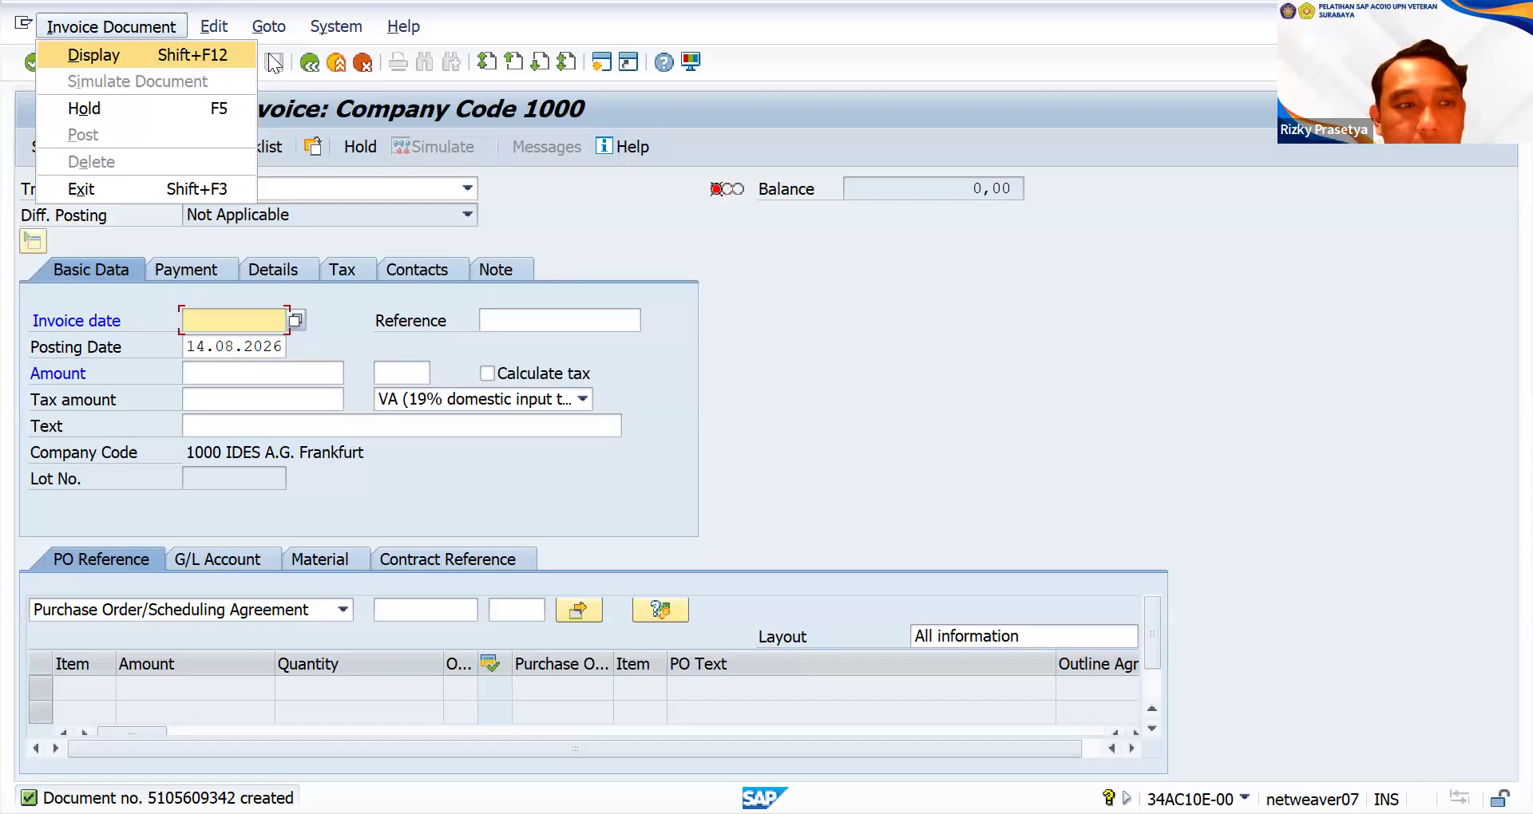
left_click(335, 26)
left_click(120, 31)
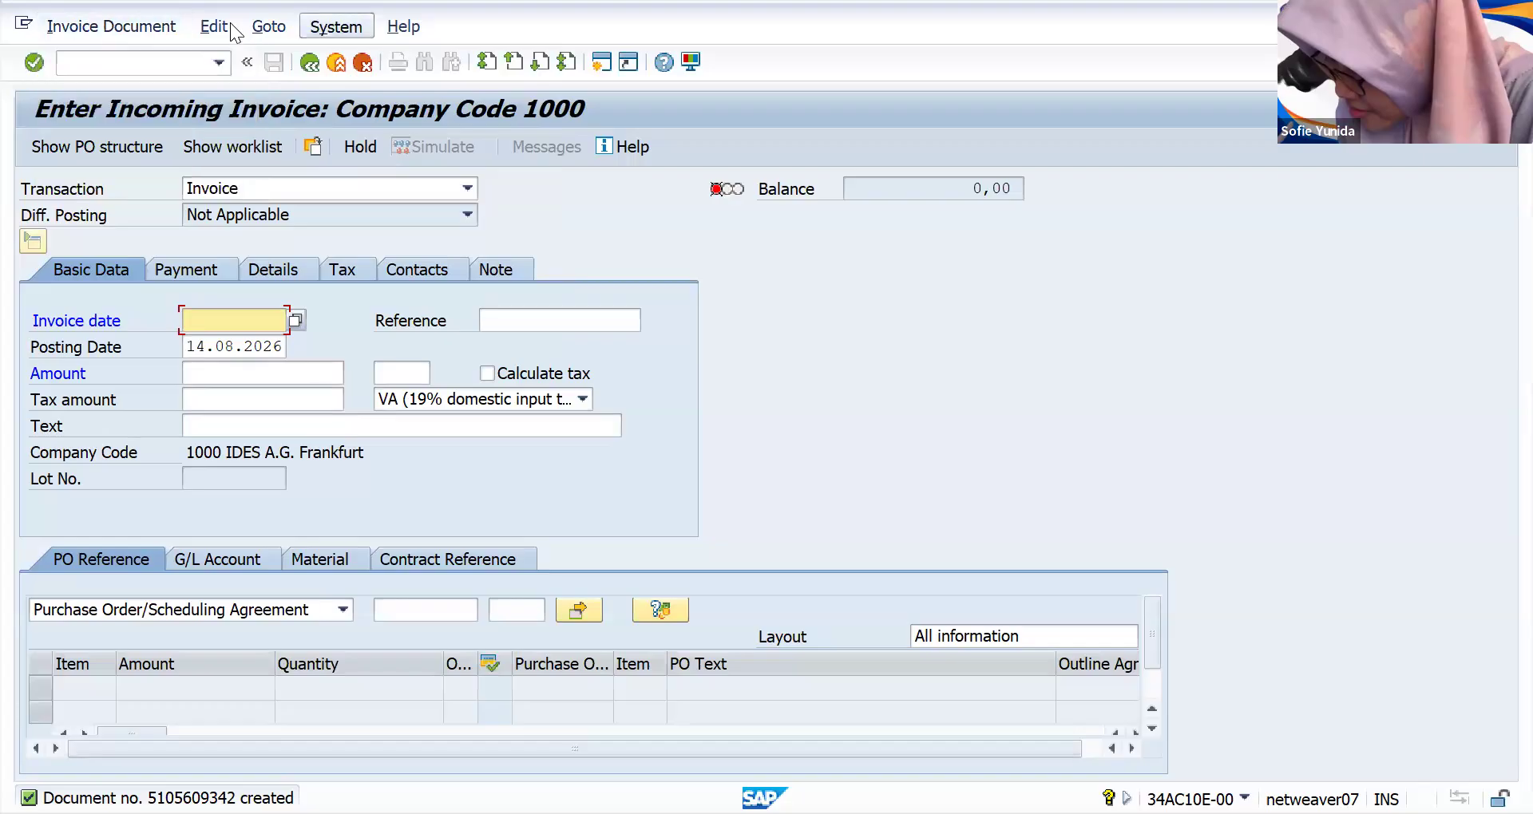
left_click(138, 28)
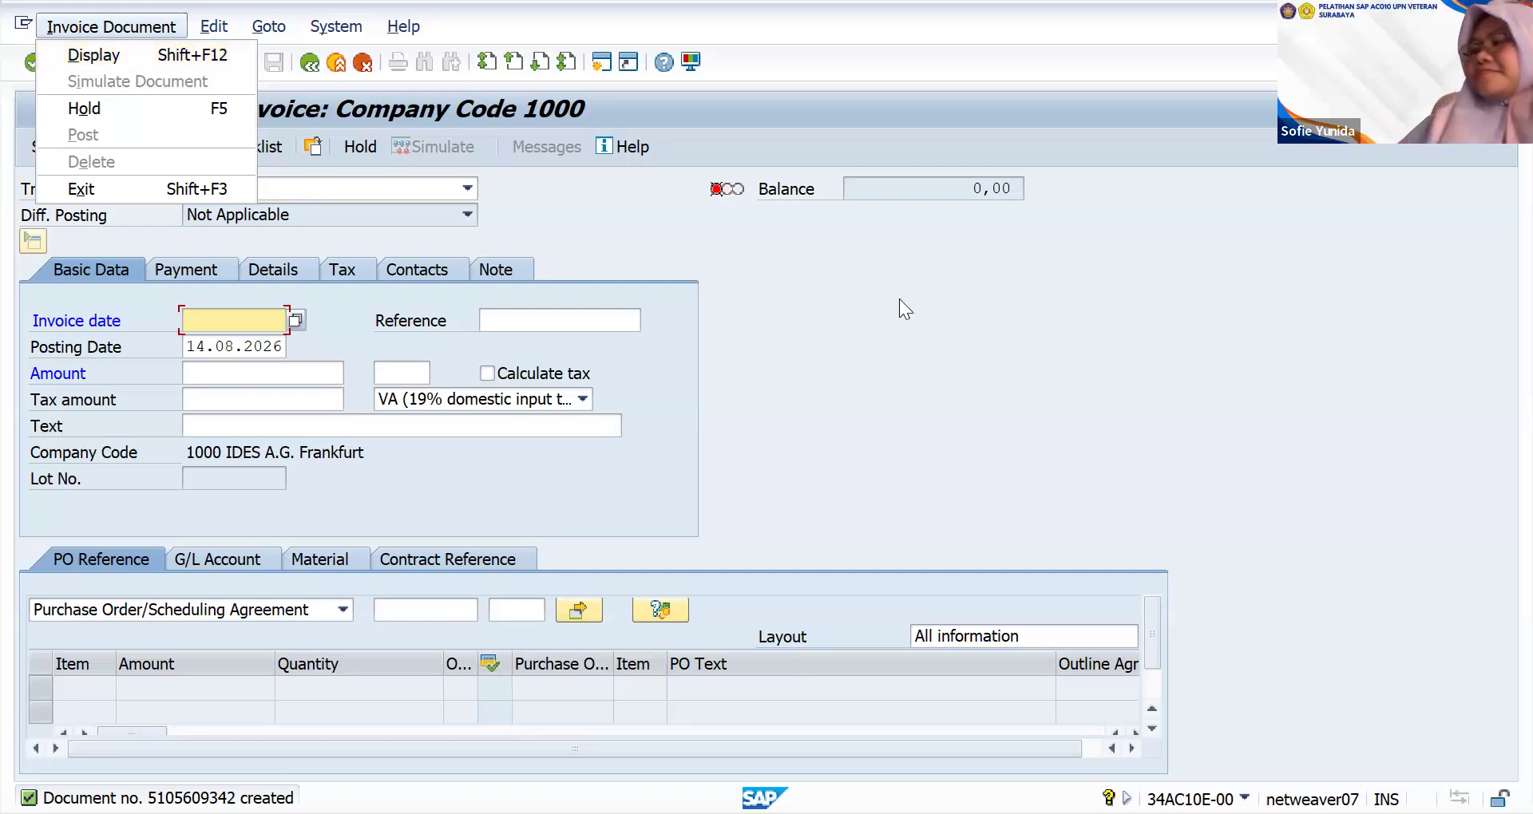
left_click(371, 109)
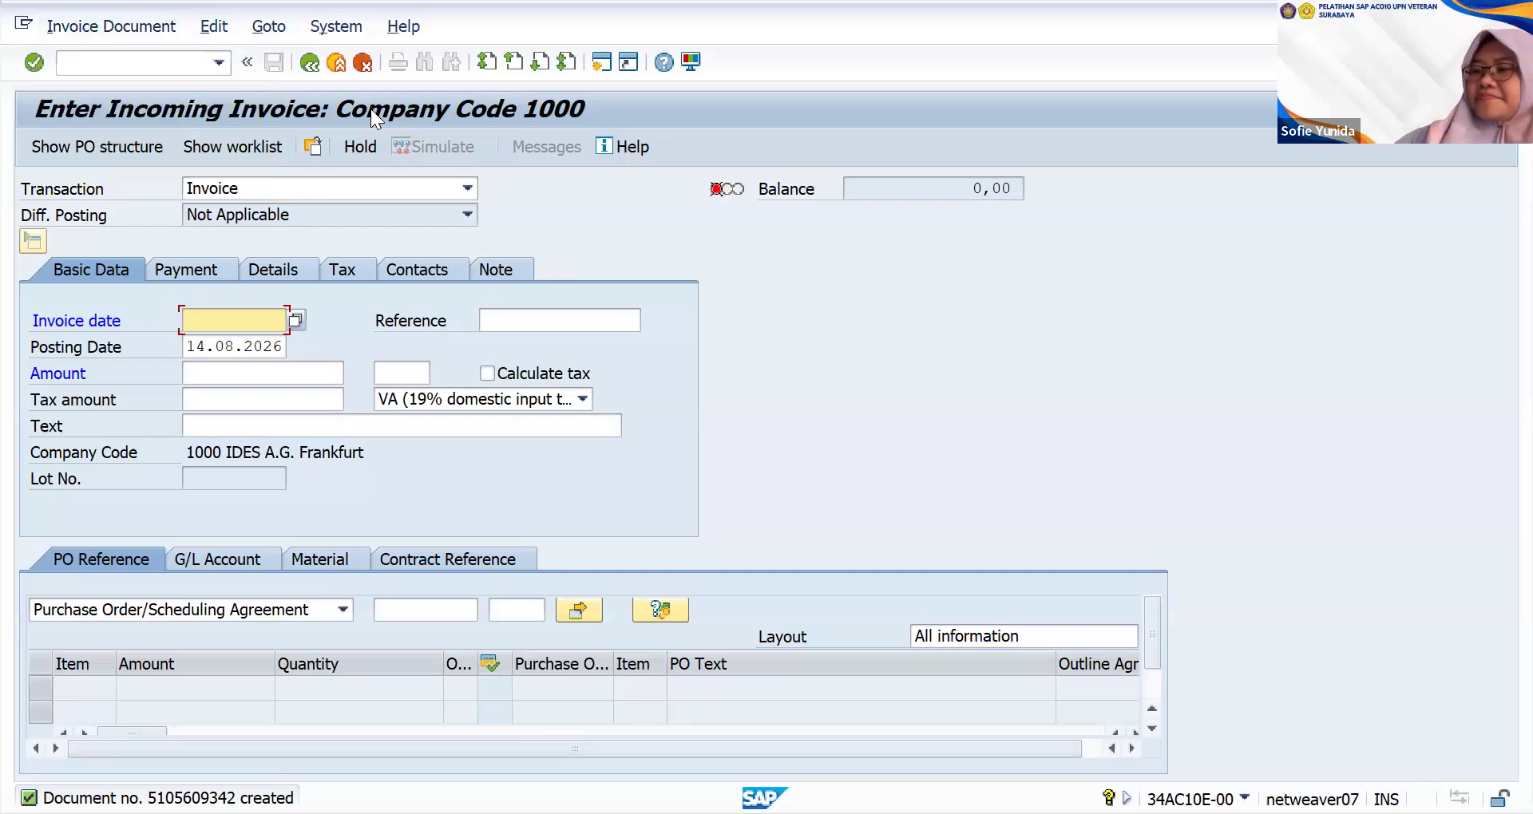
- Leave the Enter Incoming Invoice transaction
left_click(363, 67)
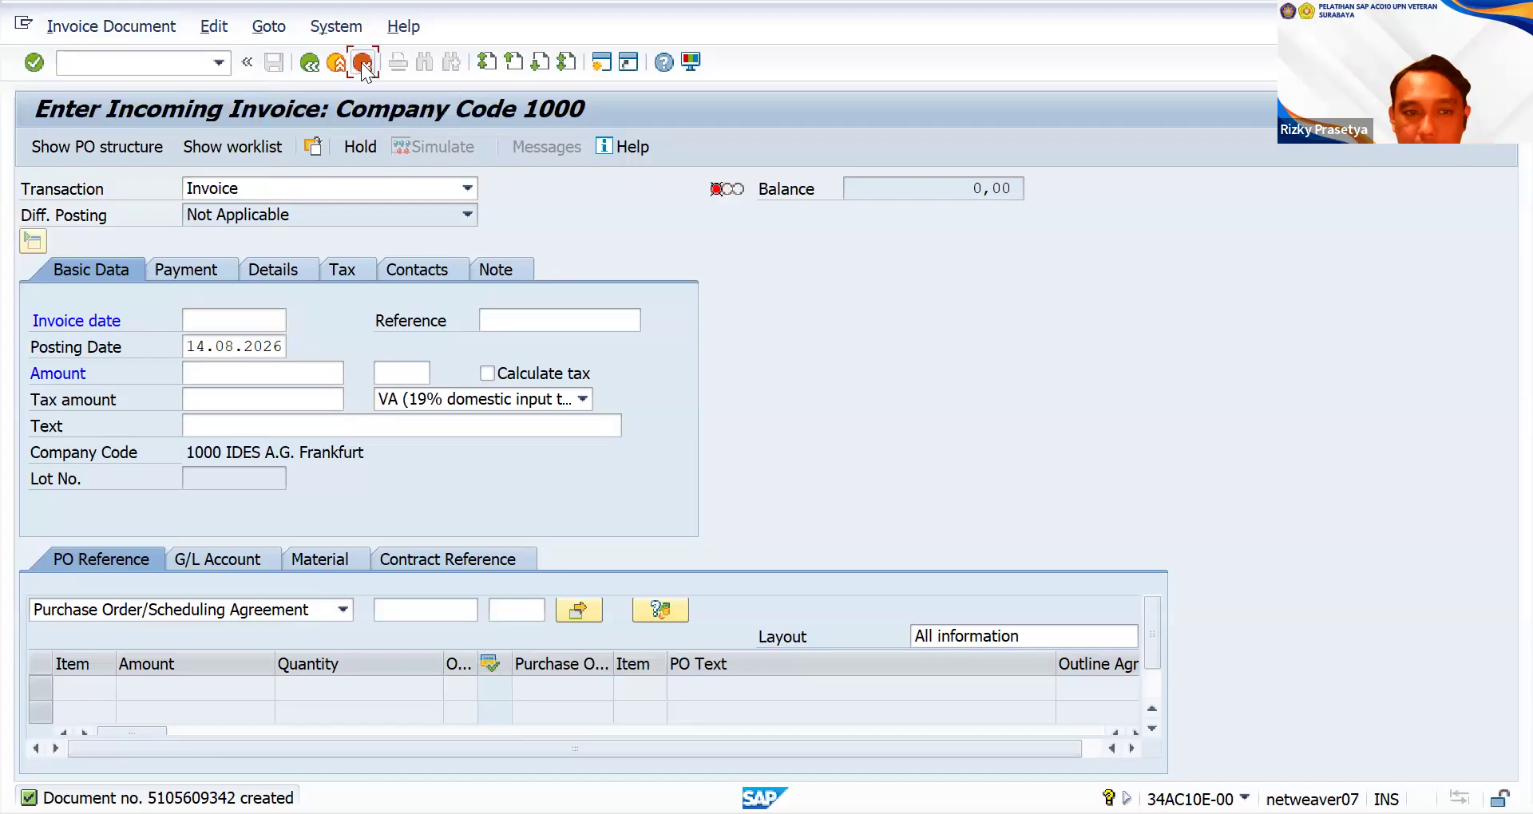